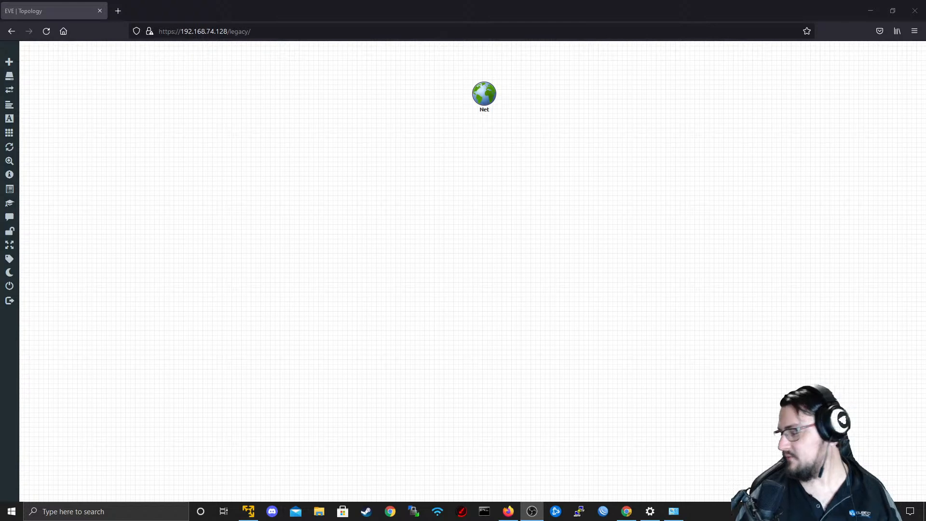
Open the unimus.net website in a new browser tab.
{"action": "key", "text": "alt+Tab"}
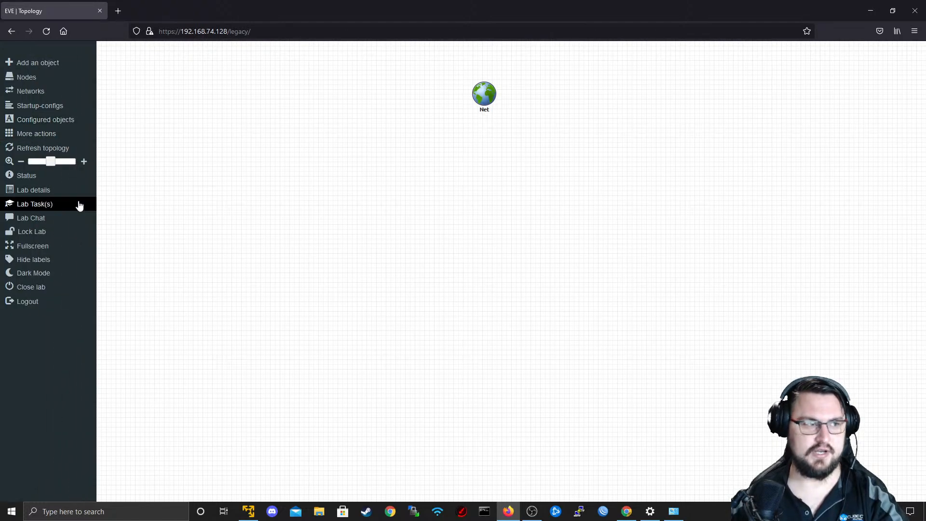
{"action": "left_click", "coordinate": [118, 11]}
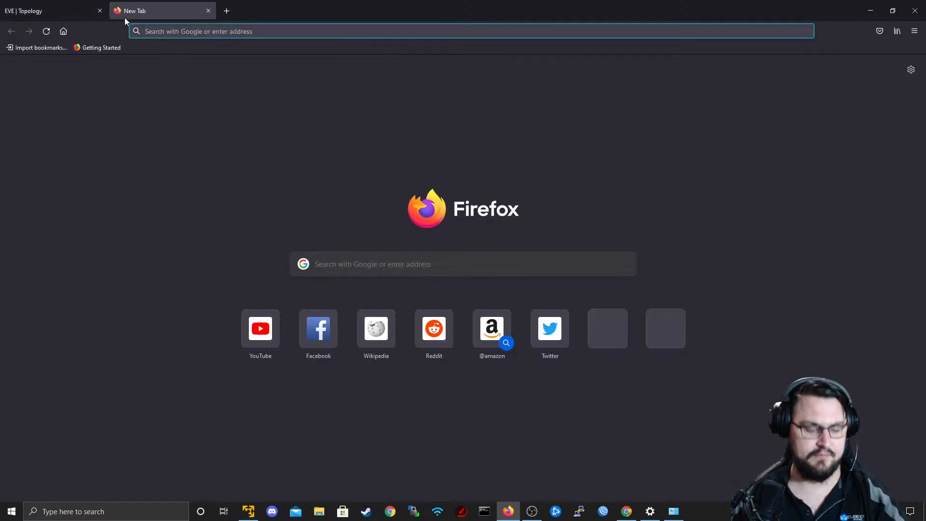
{"action": "type", "text": "un"}
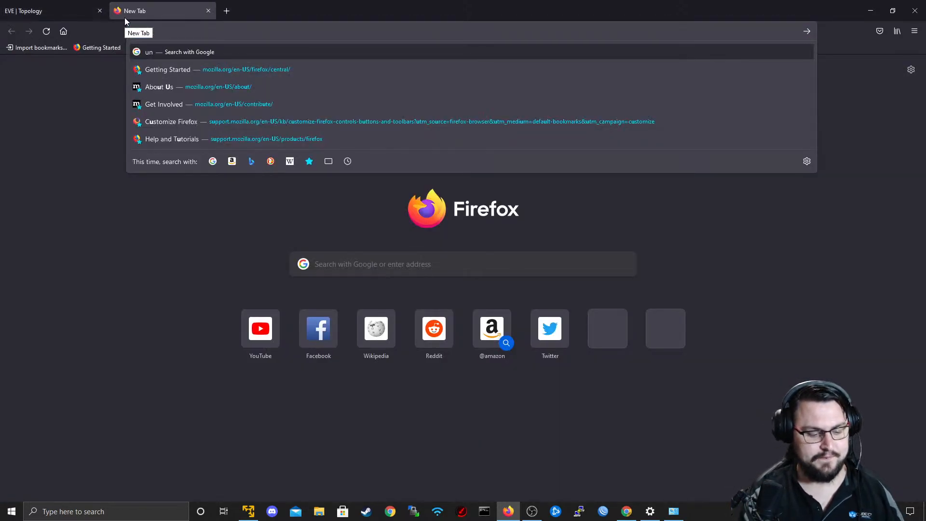
{"action": "type", "text": "imus."}
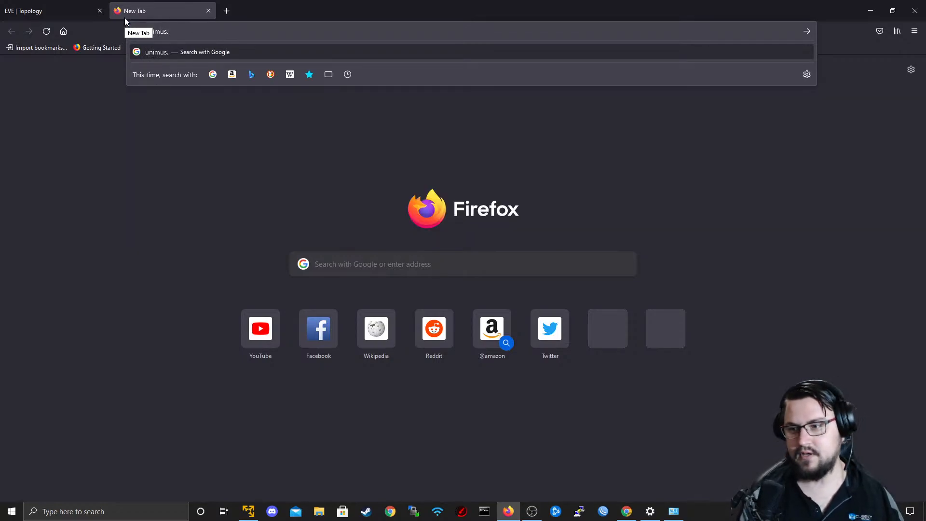
{"action": "type", "text": "net"}
{"action": "key", "text": "Return"}
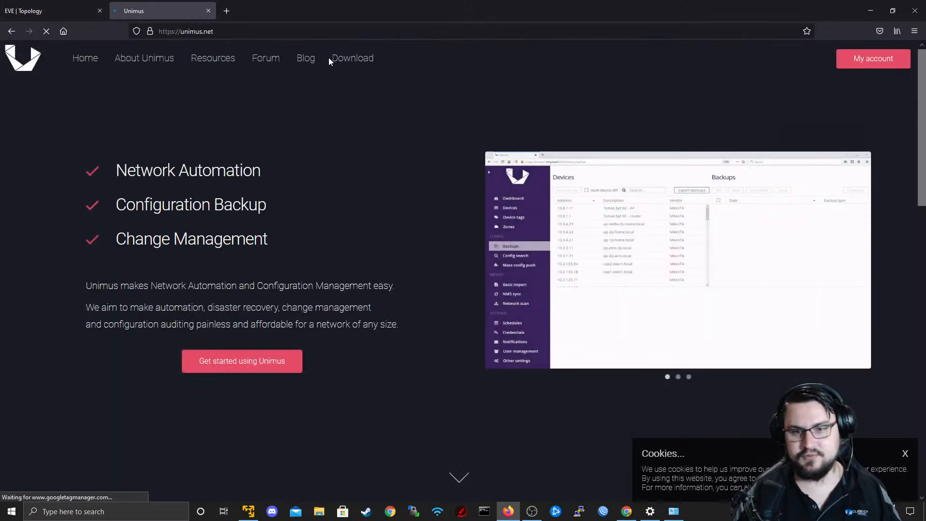
Look over the introduction on the Unimus home page and dismiss the cookie notice.
{"action": "scroll", "coordinate": [418, 202], "scroll_direction": "down", "scroll_amount": 4}
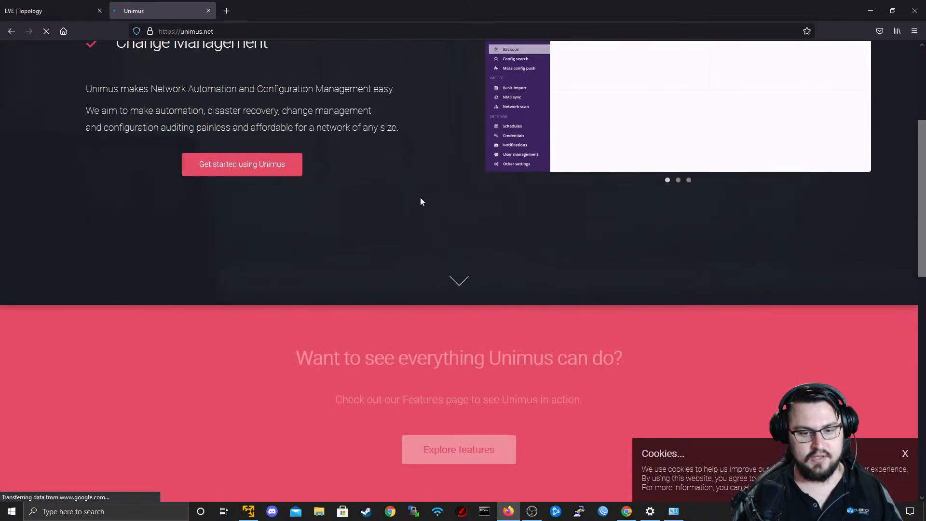
{"action": "scroll", "coordinate": [572, 284], "scroll_direction": "up", "scroll_amount": 2}
{"action": "scroll", "coordinate": [573, 288], "scroll_direction": "up", "scroll_amount": 2}
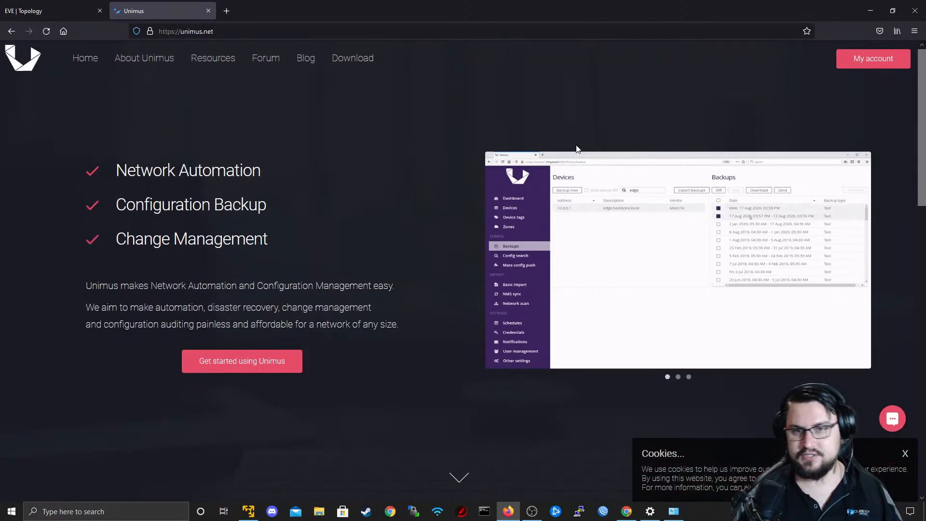
{"action": "scroll", "coordinate": [497, 147], "scroll_direction": "down", "scroll_amount": 2}
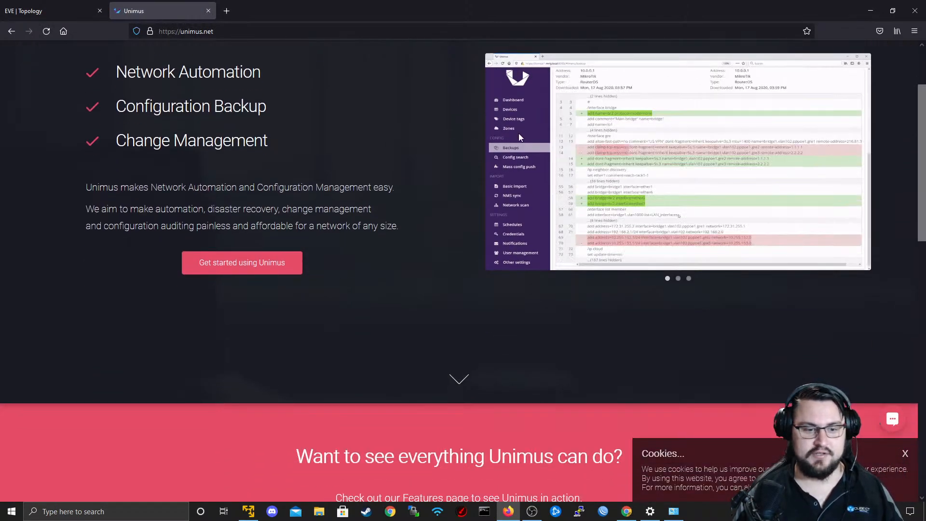
{"action": "scroll", "coordinate": [596, 206], "scroll_direction": "up", "scroll_amount": 1}
{"action": "left_click", "coordinate": [905, 453]}
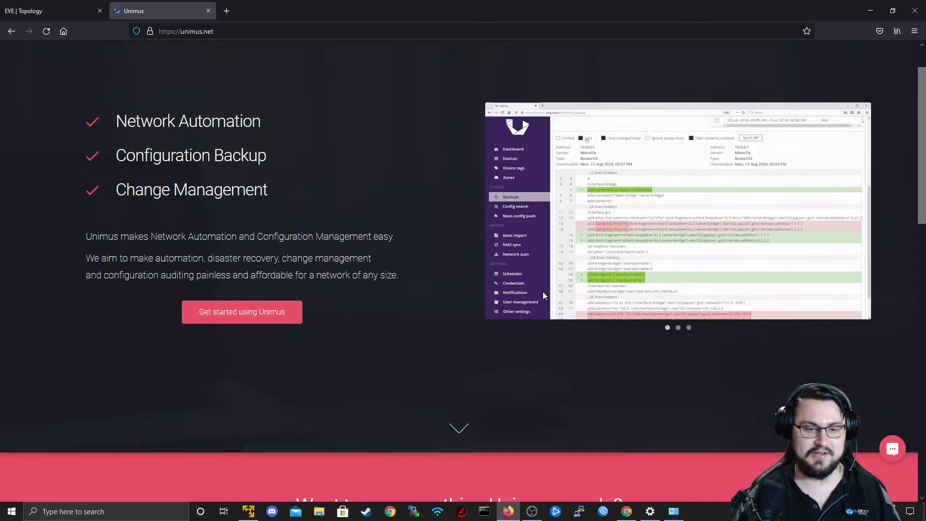
Examine the six key design principles of Unimus, including vendor agnostic, fast to deploy, web based and easy to use.
{"action": "scroll", "coordinate": [268, 82], "scroll_direction": "down", "scroll_amount": 8}
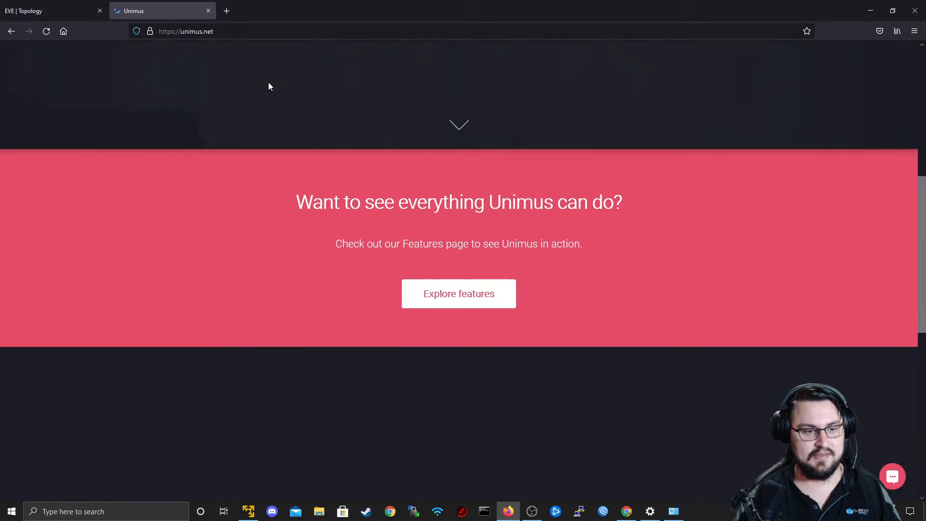
{"action": "scroll", "coordinate": [288, 84], "scroll_direction": "down", "scroll_amount": 4}
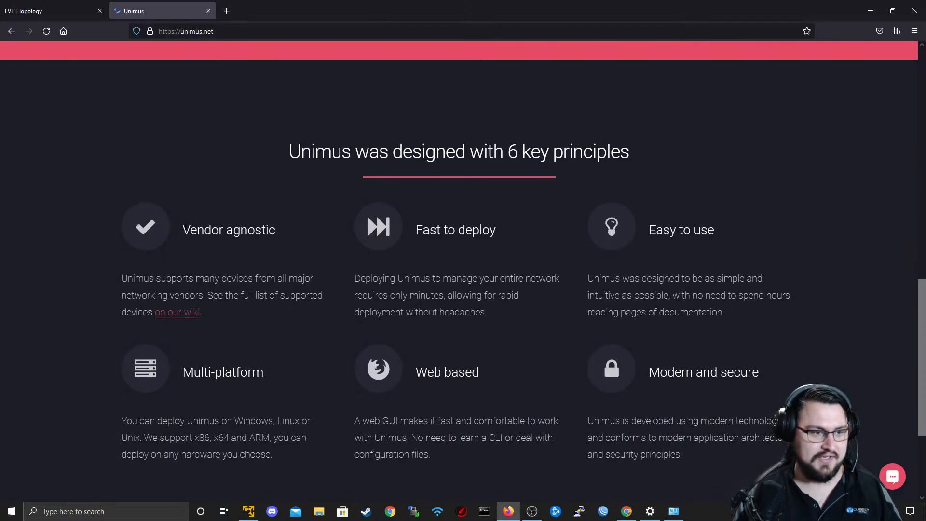
{"action": "left_click_drag", "start_coordinate": [181, 230], "coordinate": [276, 231]}
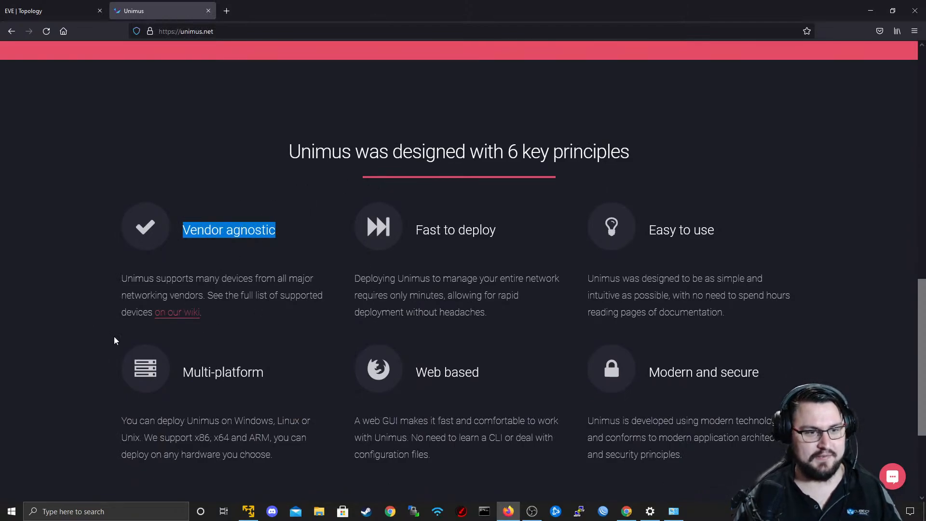
{"action": "left_click_drag", "start_coordinate": [448, 230], "coordinate": [498, 232]}
{"action": "left_click_drag", "start_coordinate": [428, 373], "coordinate": [569, 375]}
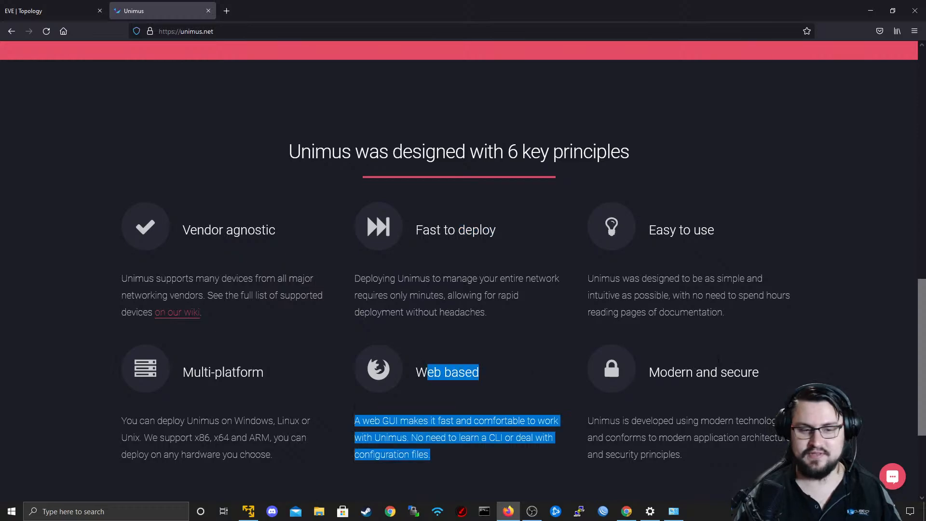
{"action": "left_click", "coordinate": [648, 264]}
{"action": "left_click_drag", "start_coordinate": [648, 230], "coordinate": [715, 231]}
{"action": "left_click", "coordinate": [652, 357]}
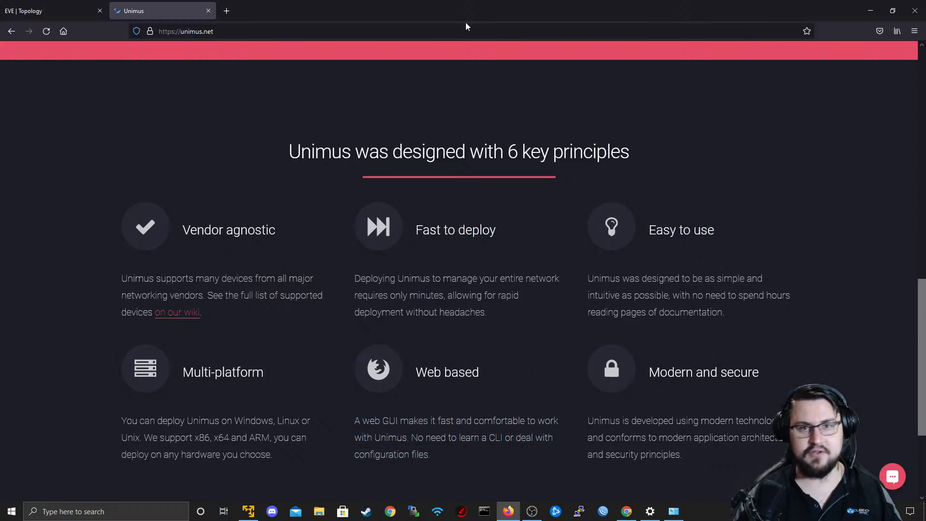
Return to the introduction of the Unimus home page and open the getting started page.
{"action": "scroll", "coordinate": [337, 145], "scroll_direction": "up", "scroll_amount": 5}
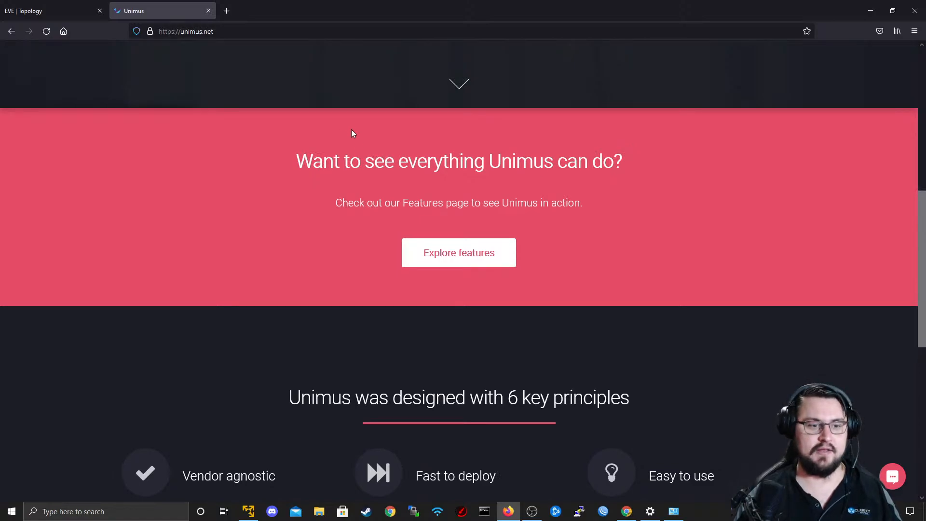
{"action": "scroll", "coordinate": [352, 133], "scroll_direction": "up", "scroll_amount": 3}
{"action": "scroll", "coordinate": [377, 153], "scroll_direction": "up", "scroll_amount": 5}
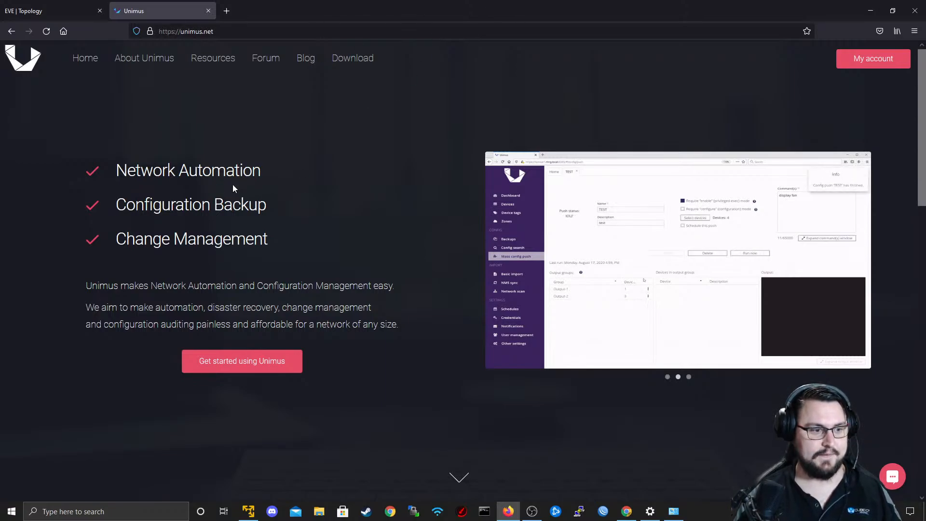
{"action": "scroll", "coordinate": [232, 185], "scroll_direction": "down", "scroll_amount": 1}
{"action": "scroll", "coordinate": [233, 188], "scroll_direction": "up", "scroll_amount": 1}
{"action": "left_click", "coordinate": [241, 372]}
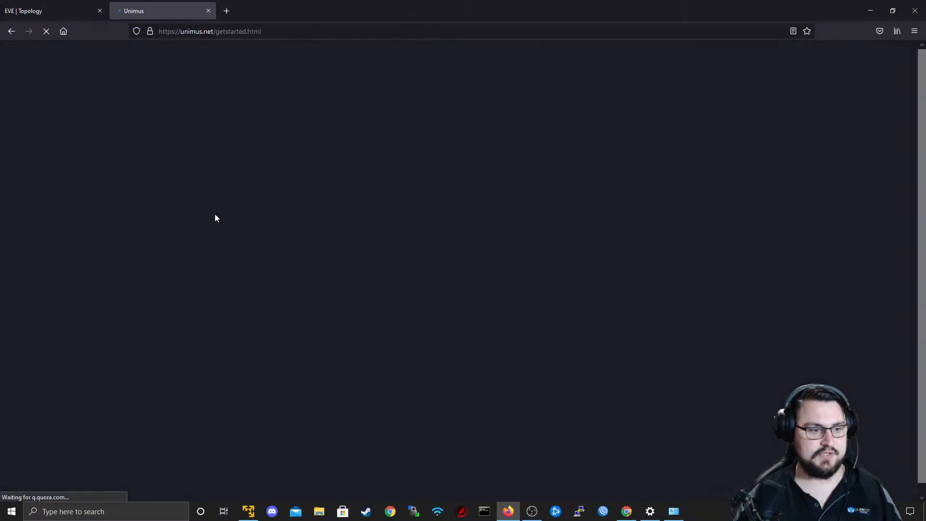
Review the download, account creation and deployment steps for Unimus and close the website's tab.
{"action": "left_click_drag", "start_coordinate": [133, 167], "coordinate": [840, 276]}
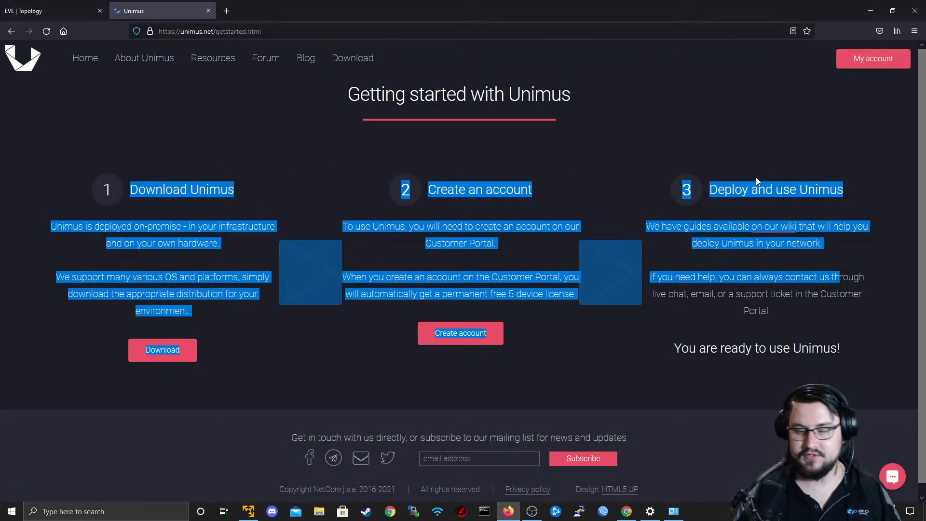
{"action": "left_click", "coordinate": [631, 191]}
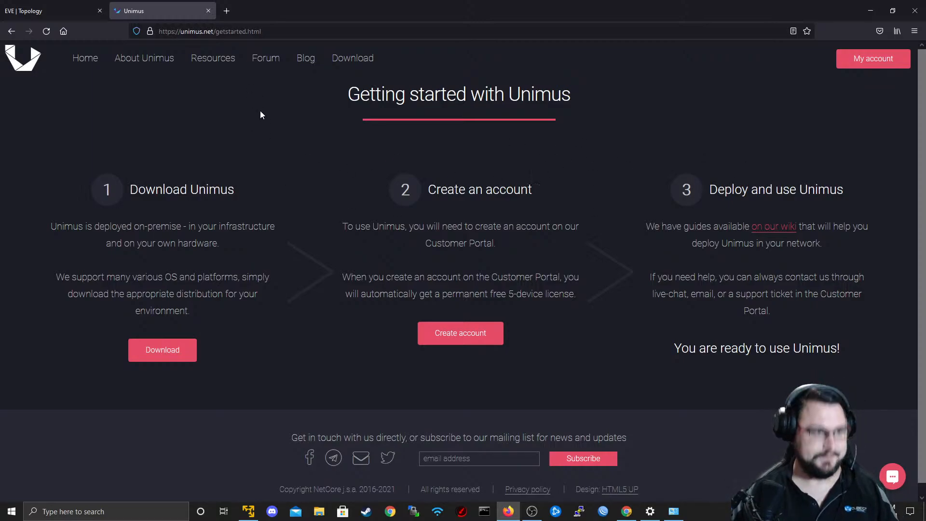
{"action": "middle_click", "coordinate": [153, 10]}
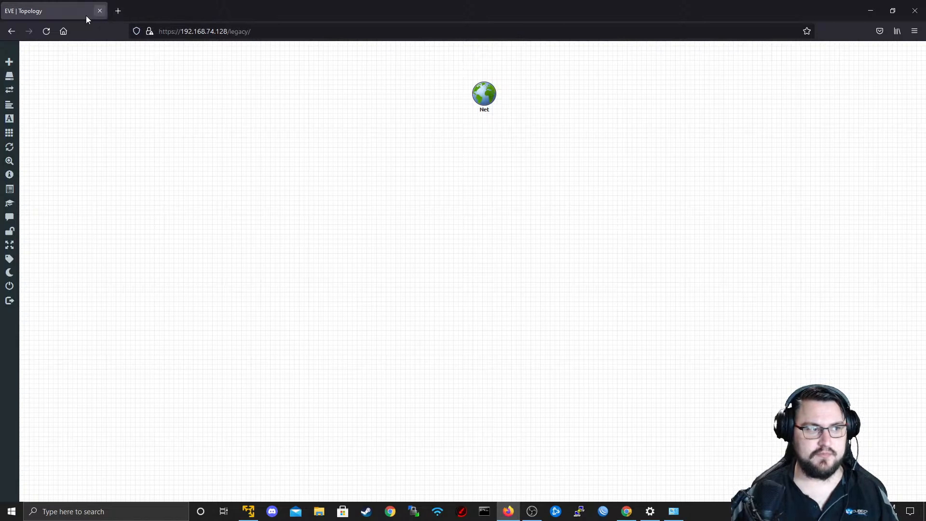
Open the local Unimus server at localhost:8085 in a new browser tab.
{"action": "key", "text": "alt+Tab"}
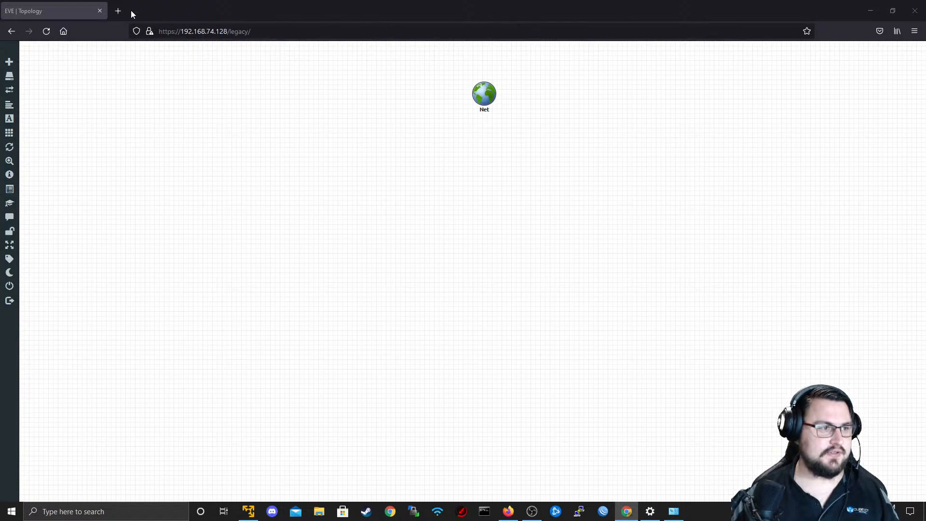
{"action": "left_click", "coordinate": [117, 11]}
{"action": "type", "text": "localho"}
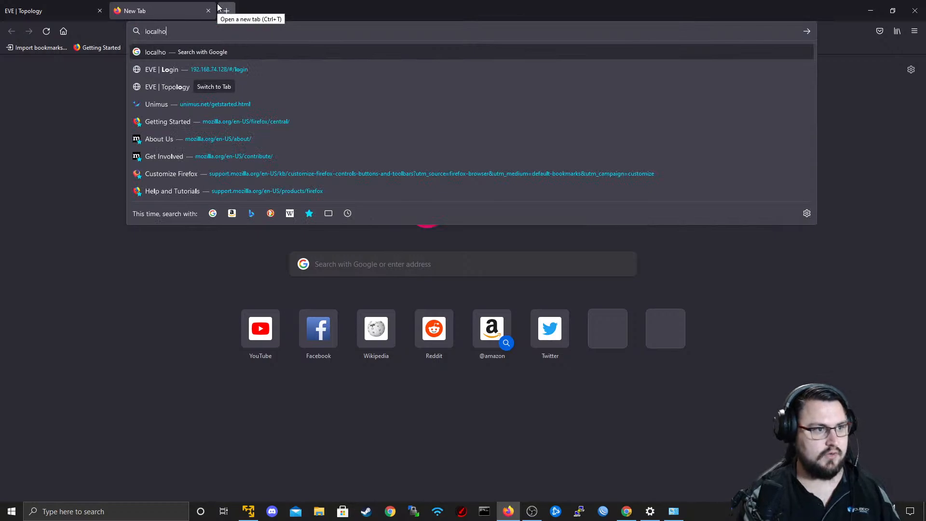
{"action": "type", "text": "st:80-"}
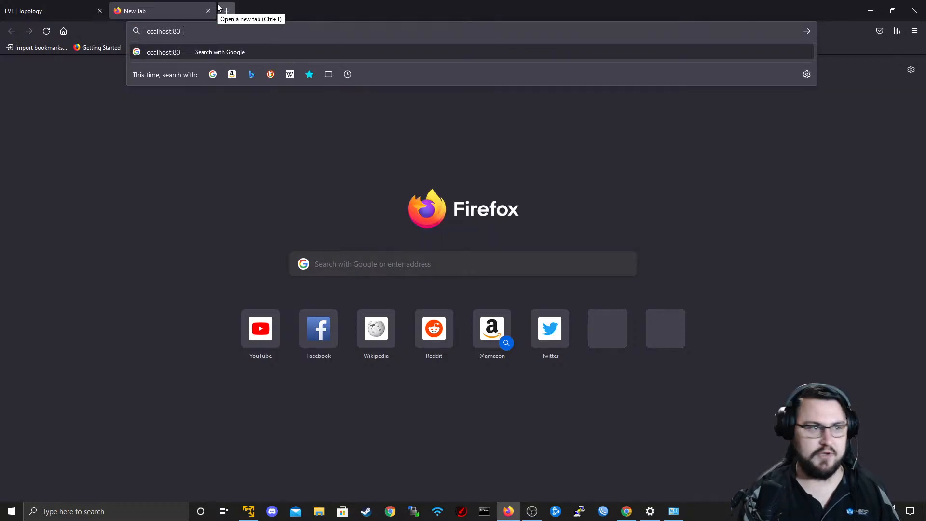
{"action": "key", "text": "BackSpace"}
{"action": "type", "text": "85"}
{"action": "key", "text": "Return"}
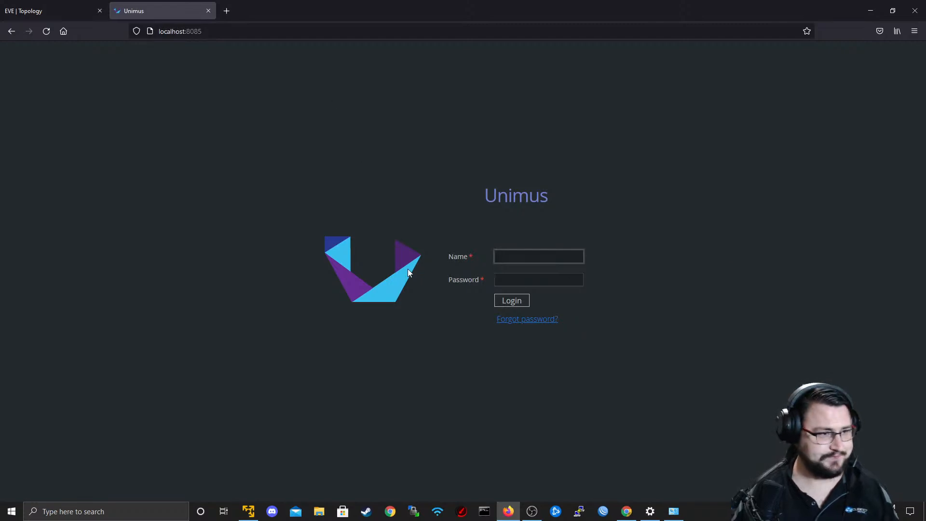
{"action": "left_click", "coordinate": [532, 510]}
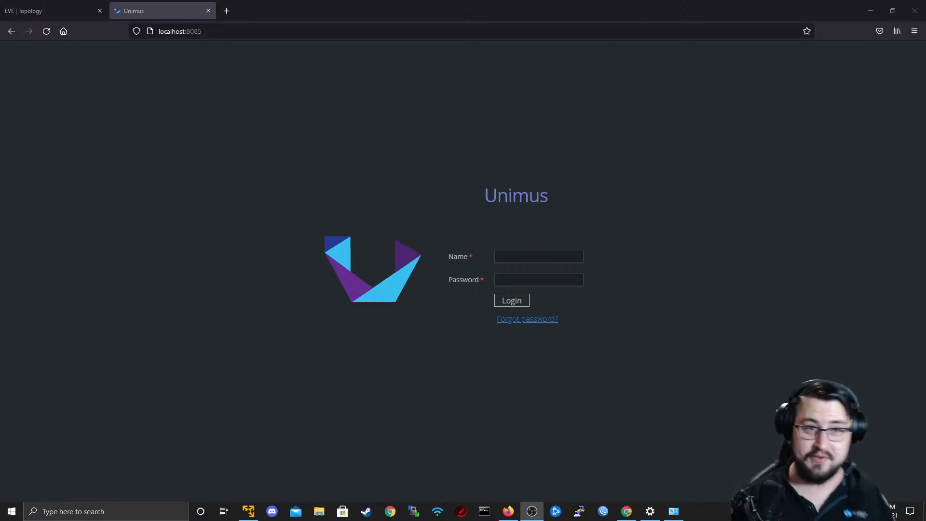
Log in to Unimus as TheNetworkBerg with the account password.
{"action": "left_click", "coordinate": [535, 260]}
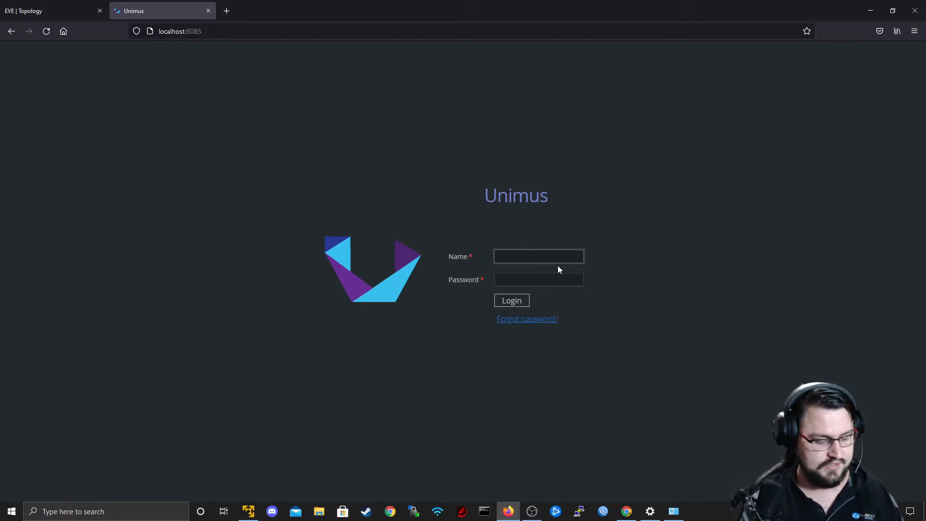
{"action": "type", "text": "TheNetworkB"}
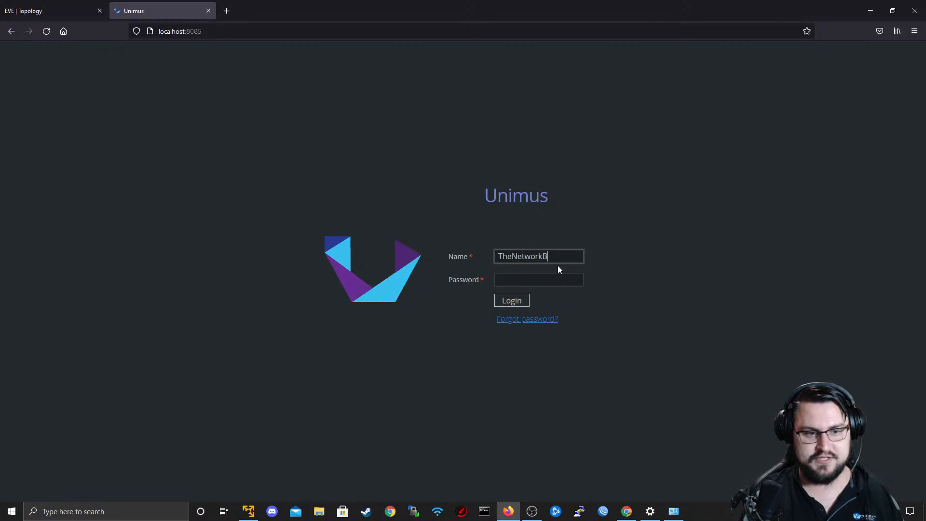
{"action": "type", "text": "erg"}
{"action": "key", "text": "Tab"}
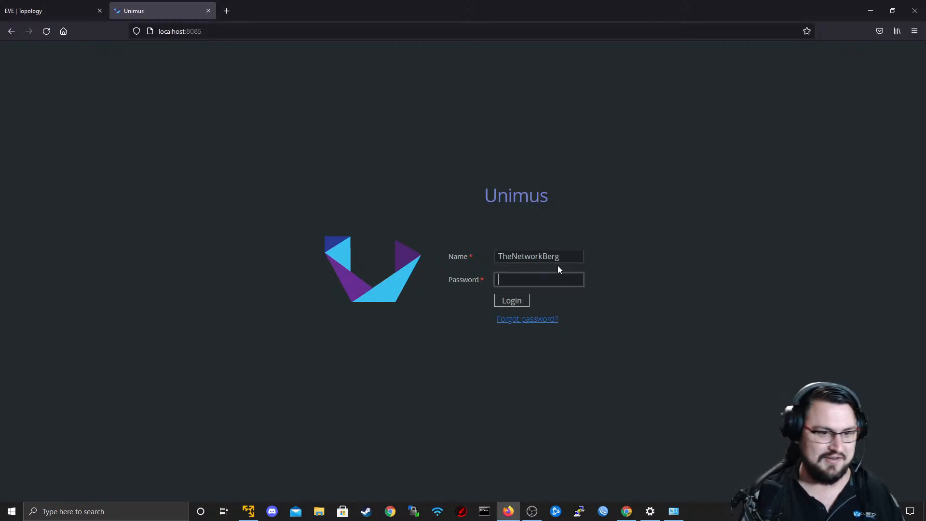
{"action": "type", "text": "********"}
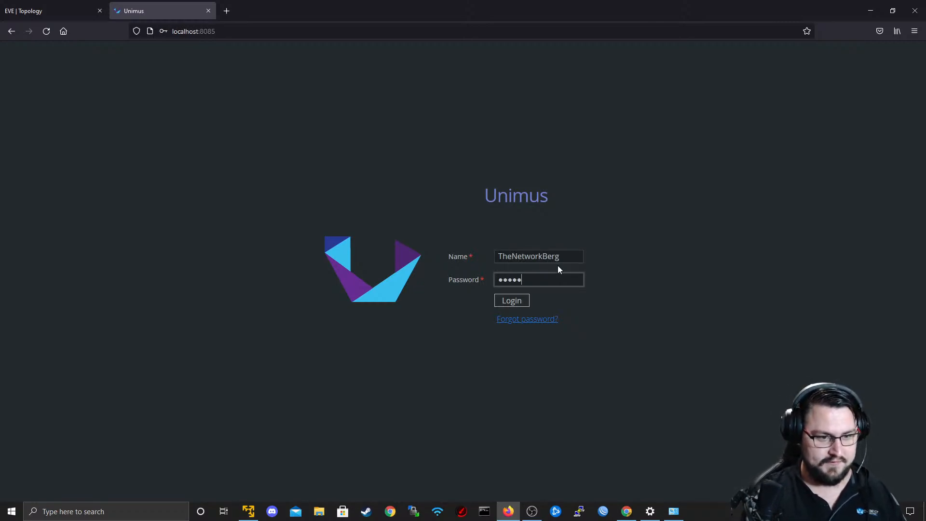
{"action": "left_click", "coordinate": [521, 300]}
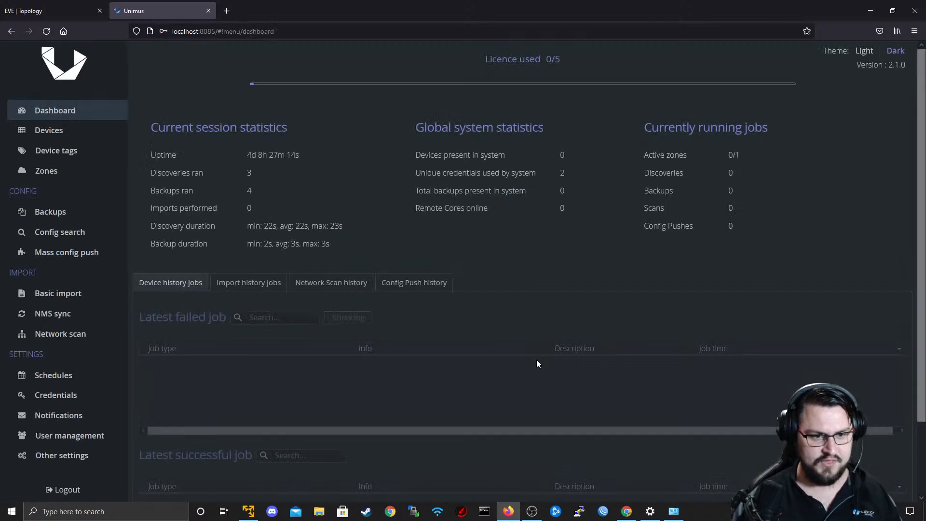
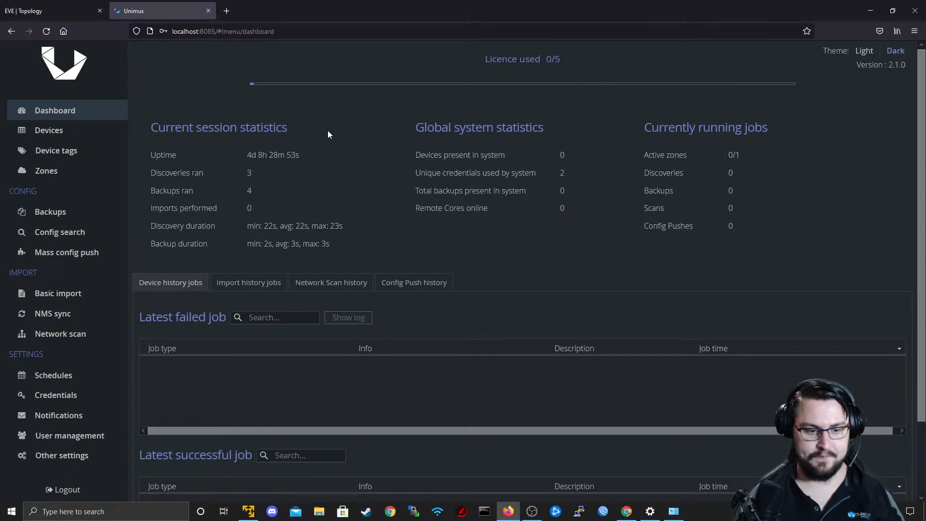
Look over the dashboard, the devices page, the Customer1-MikroTiks device tag and the zones page.
{"action": "scroll", "coordinate": [341, 204], "scroll_direction": "down", "scroll_amount": 1}
{"action": "scroll", "coordinate": [281, 170], "scroll_direction": "up", "scroll_amount": 1}
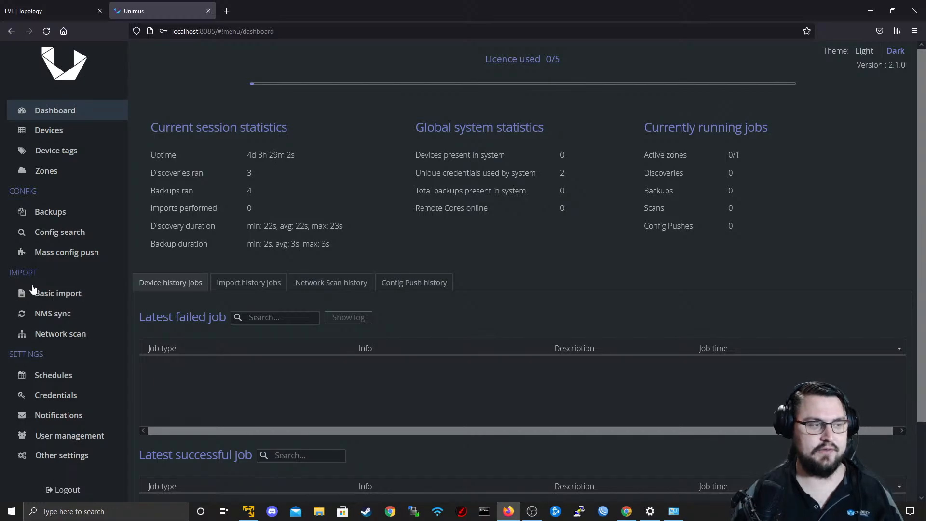
{"action": "left_click", "coordinate": [71, 130]}
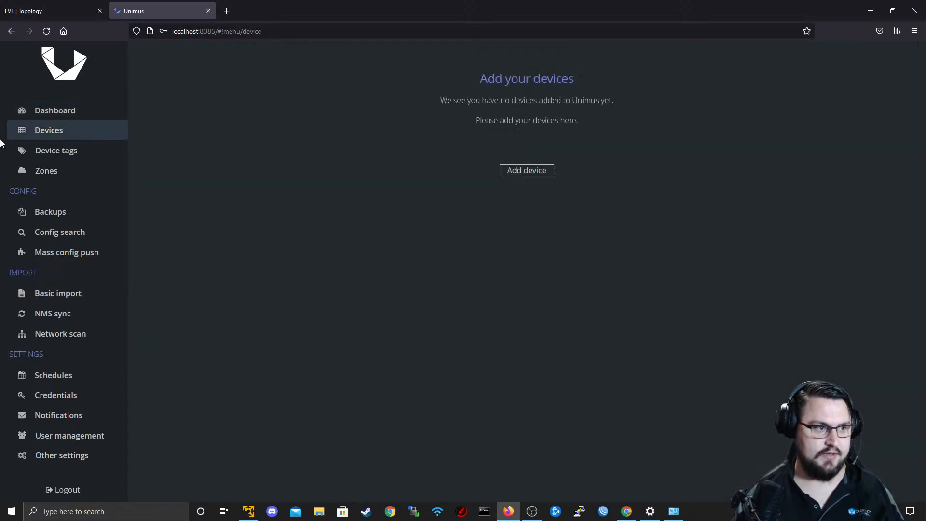
{"action": "left_click", "coordinate": [35, 152]}
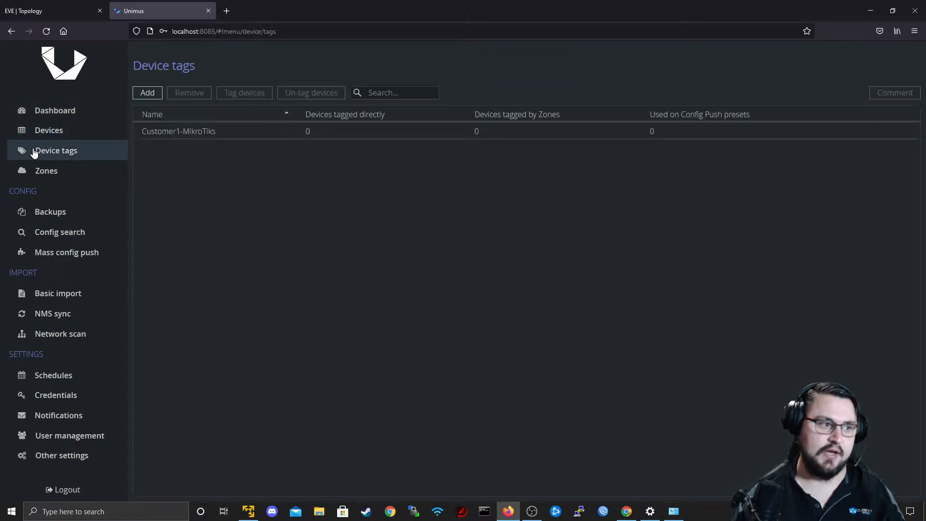
{"action": "left_click", "coordinate": [224, 135]}
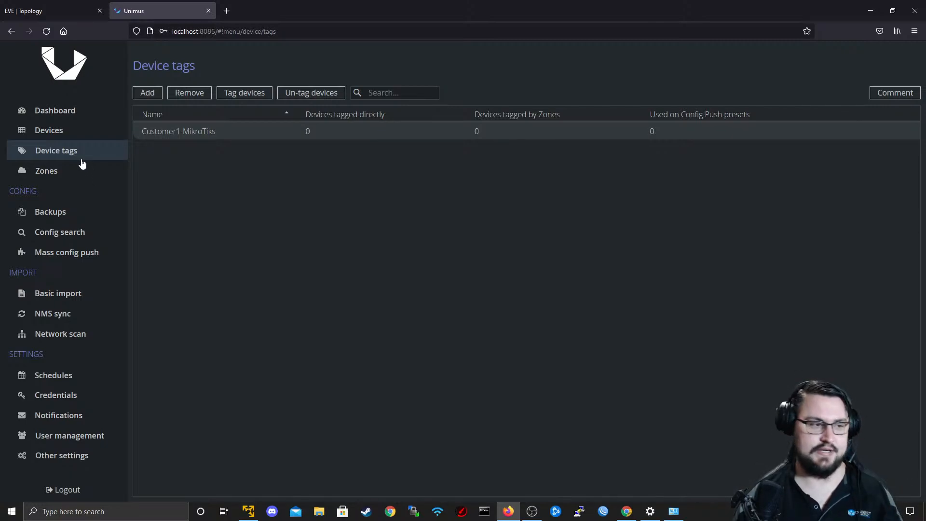
{"action": "left_click", "coordinate": [68, 173]}
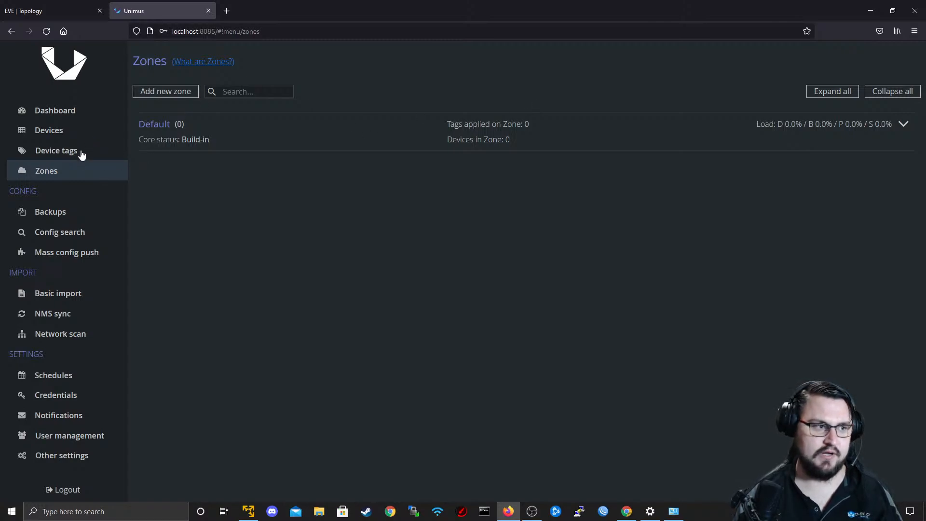
Review the backups, config search and mass config push pages.
{"action": "left_click", "coordinate": [73, 216]}
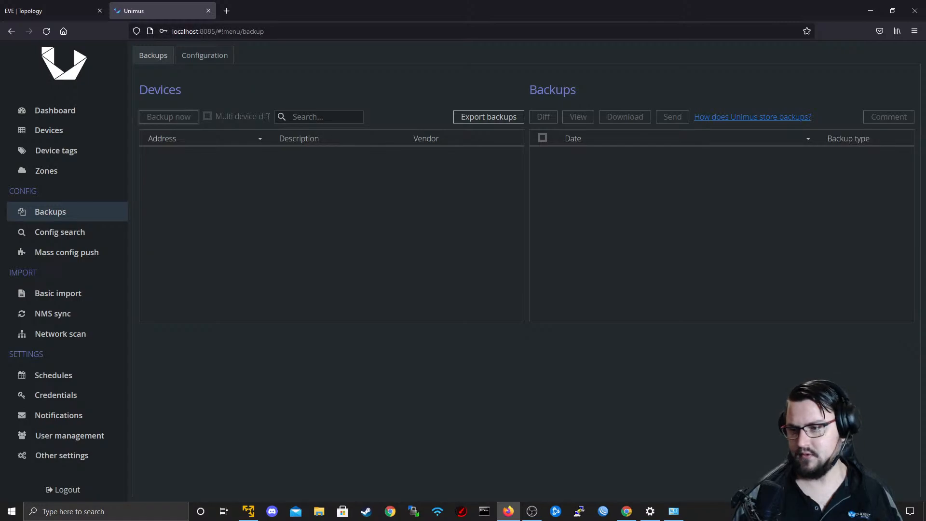
{"action": "left_click", "coordinate": [83, 239]}
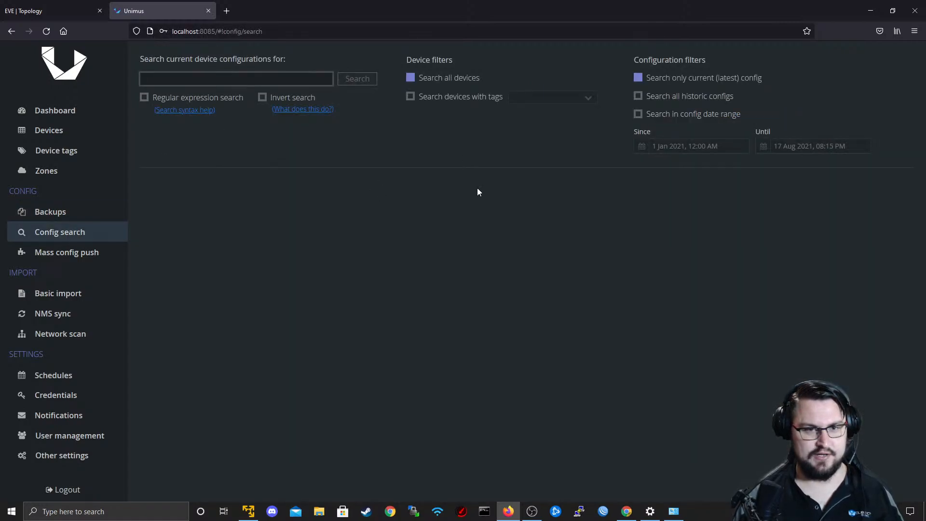
{"action": "left_click", "coordinate": [100, 257]}
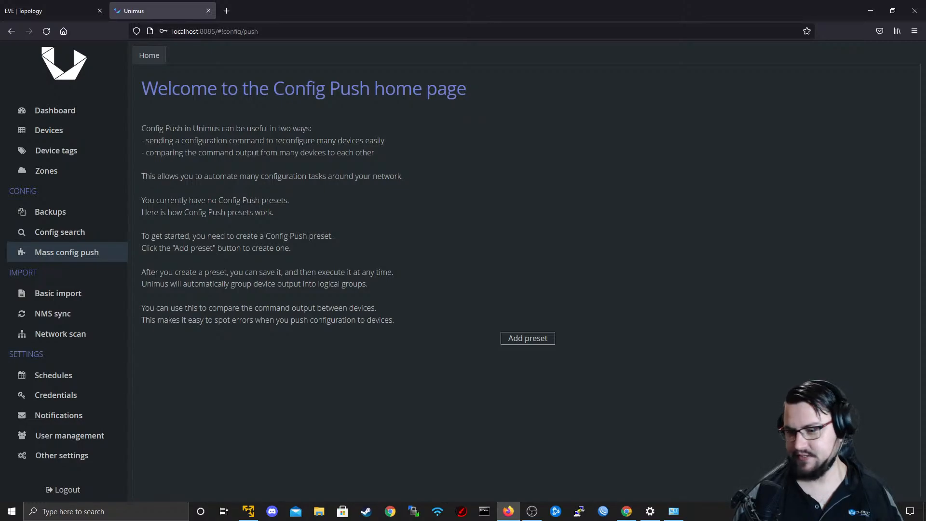
{"action": "key", "text": "alt+Tab"}
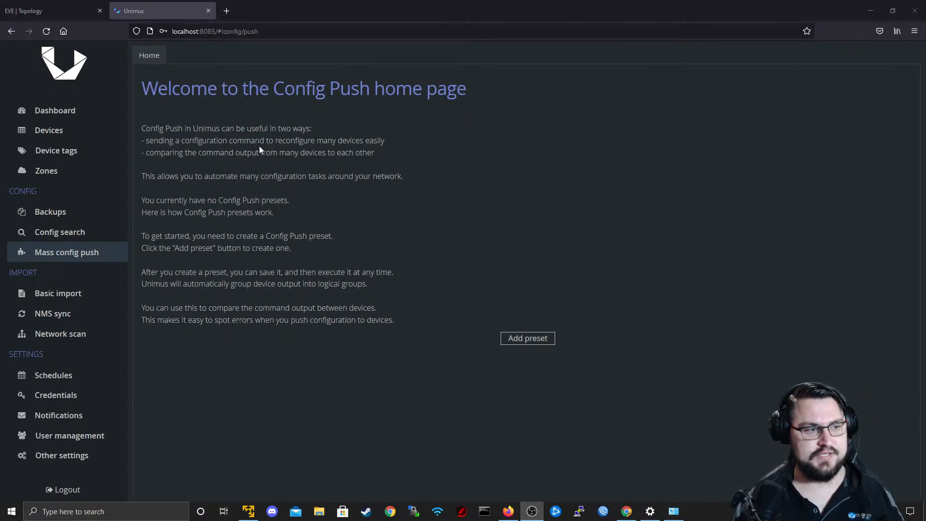
Start a new config push preset and name it Do Firmware Upgrade.
{"action": "left_click", "coordinate": [524, 339]}
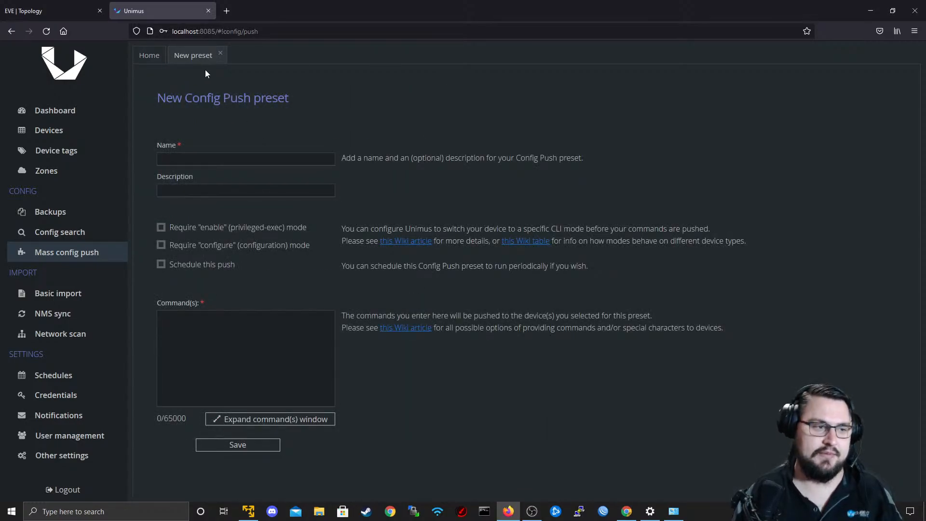
{"action": "left_click", "coordinate": [236, 159]}
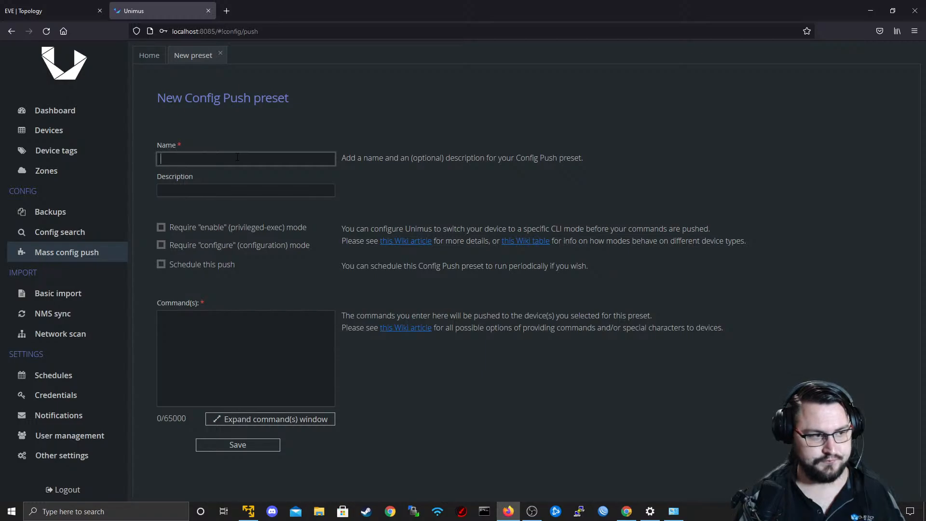
{"action": "type", "text": "Do"}
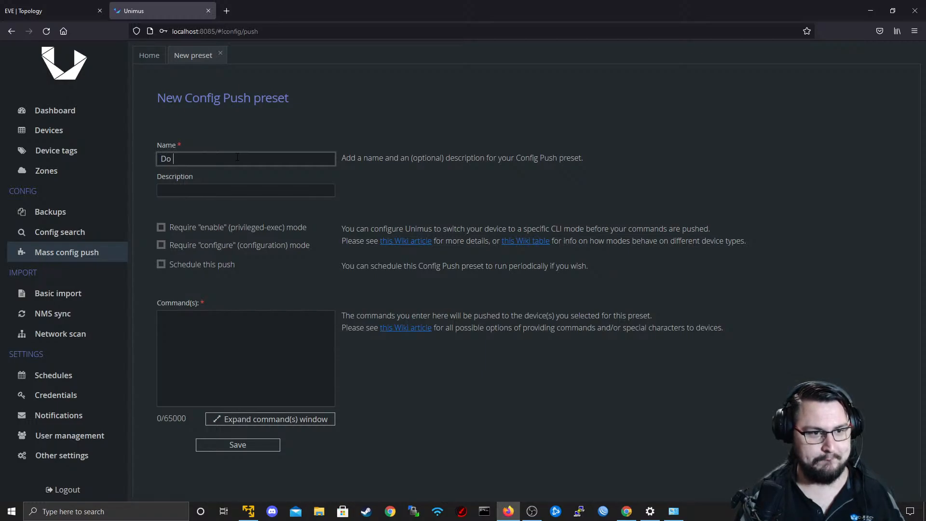
{"action": "type", "text": " Firmware Upgrade"}
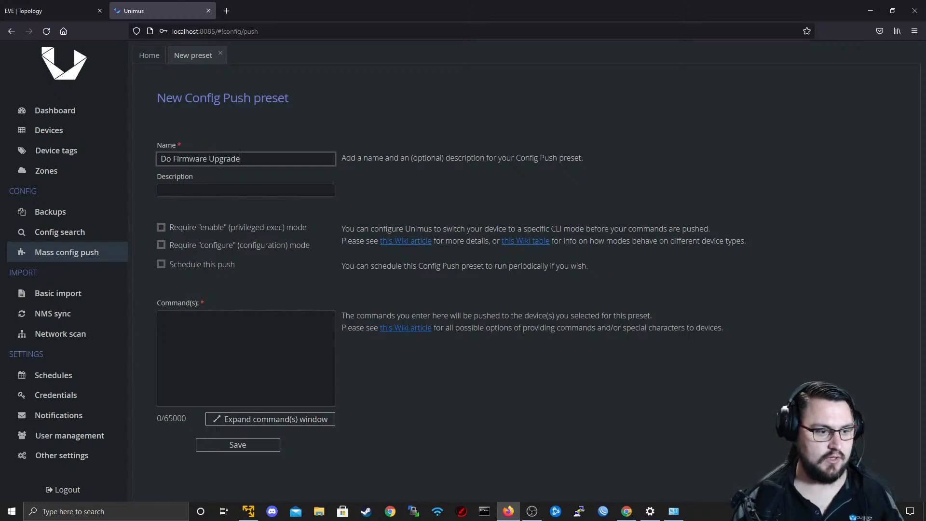
Enter the command /system package upgrade install for the preset and save it.
{"action": "left_click", "coordinate": [248, 352]}
{"action": "left_click", "coordinate": [221, 444]}
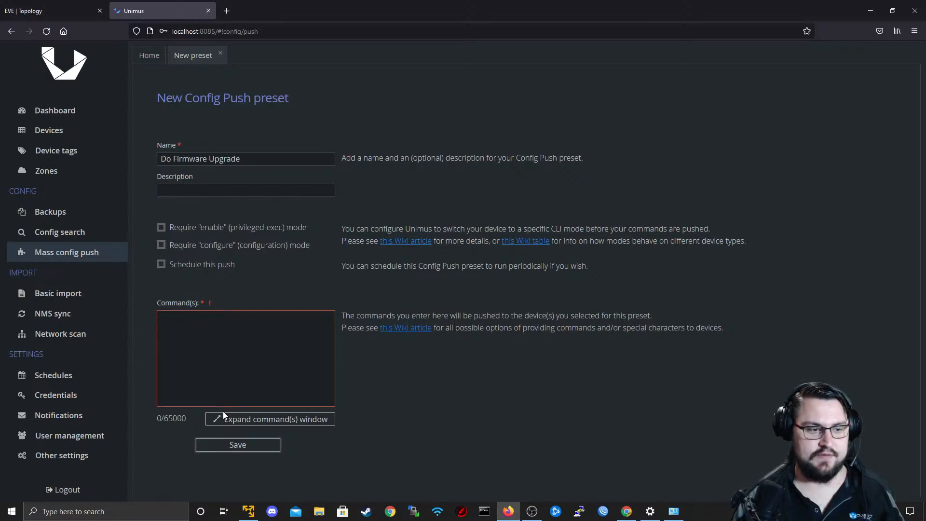
{"action": "type", "text": "/"}
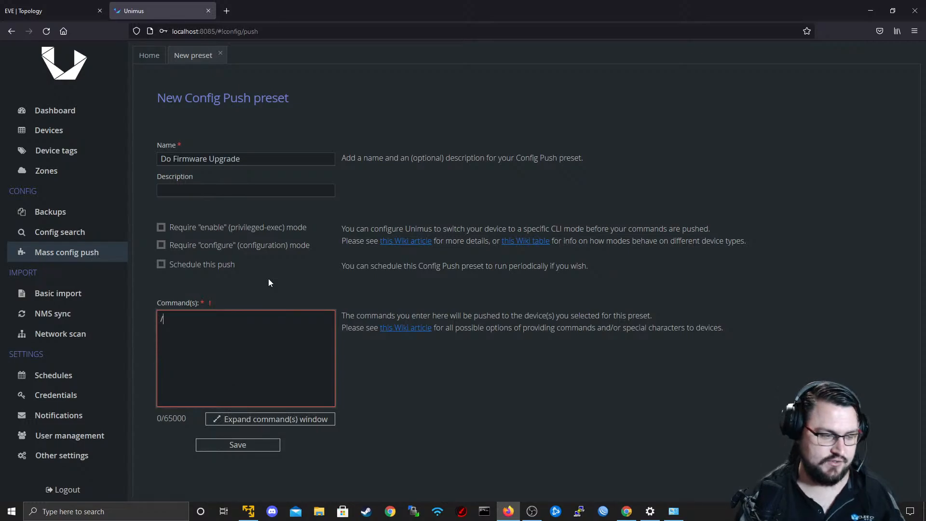
{"action": "type", "text": "sys"}
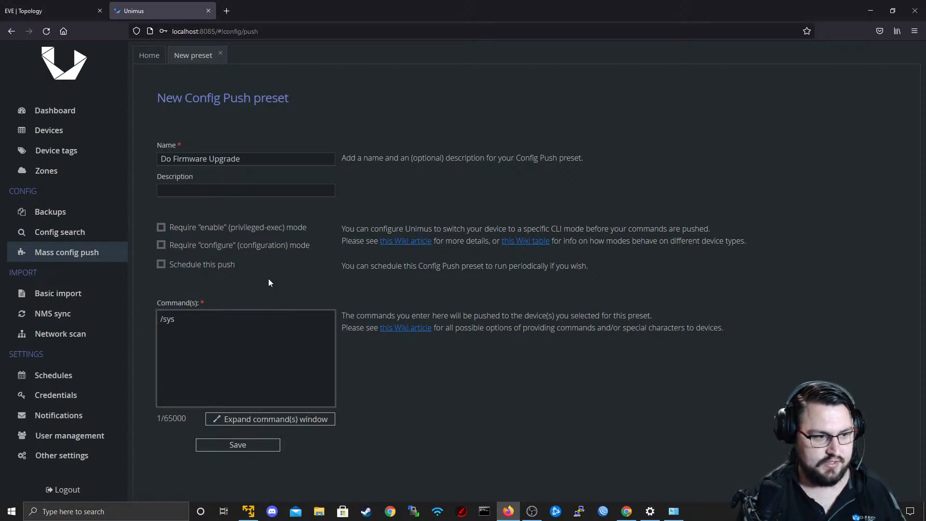
{"action": "type", "text": "tem package "}
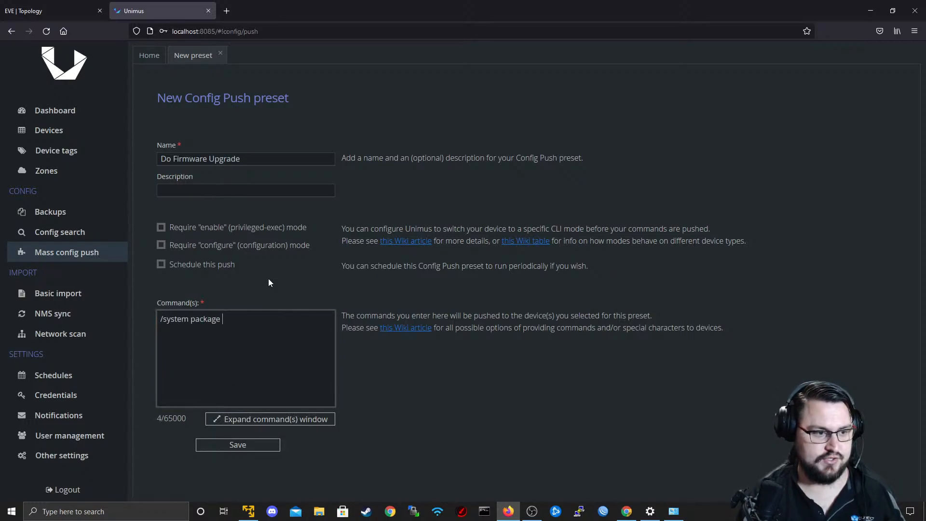
{"action": "type", "text": "upgrade install"}
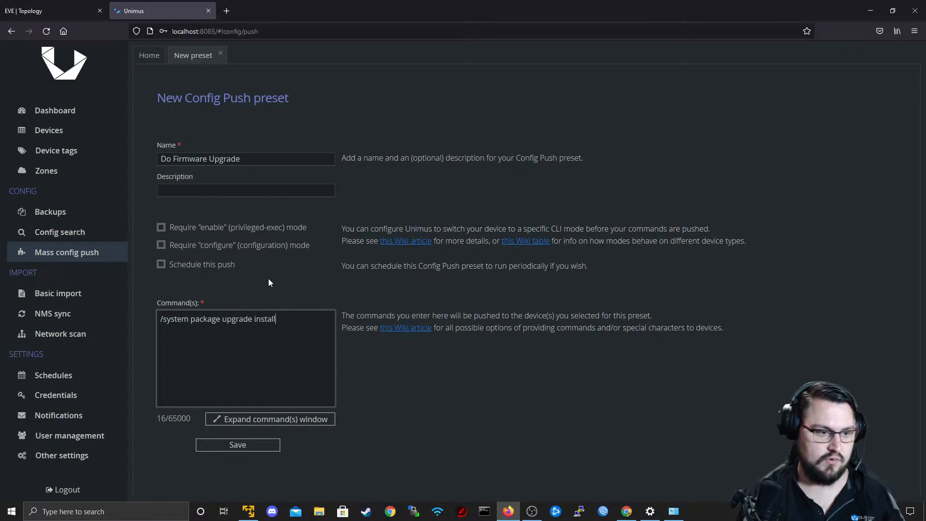
{"action": "left_click", "coordinate": [225, 445]}
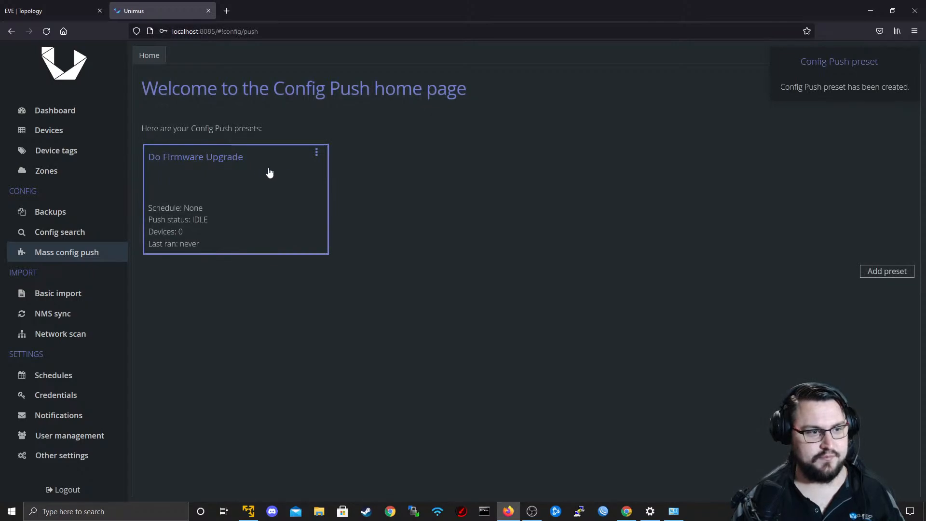
Examine the command and push targets of the Do Firmware Upgrade preset, and return to the dashboard.
{"action": "left_click", "coordinate": [284, 173]}
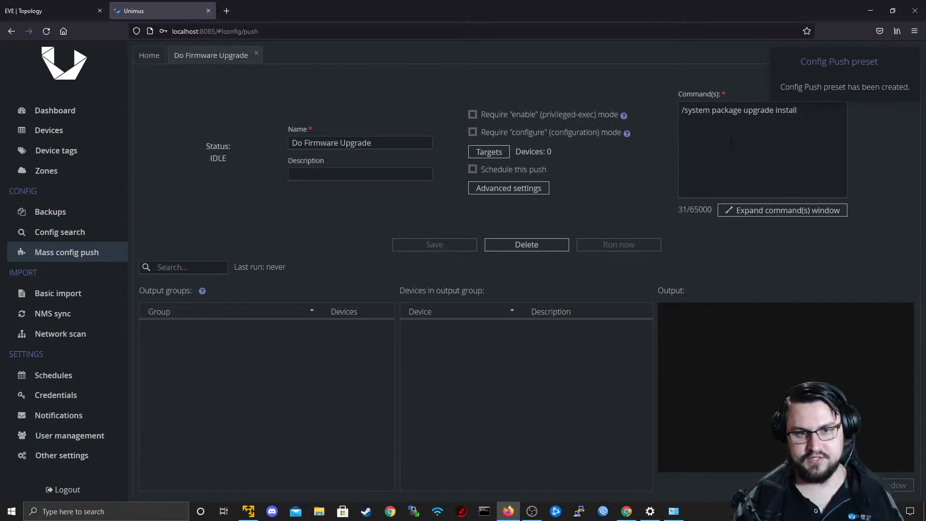
{"action": "left_click_drag", "start_coordinate": [731, 143], "coordinate": [695, 111]}
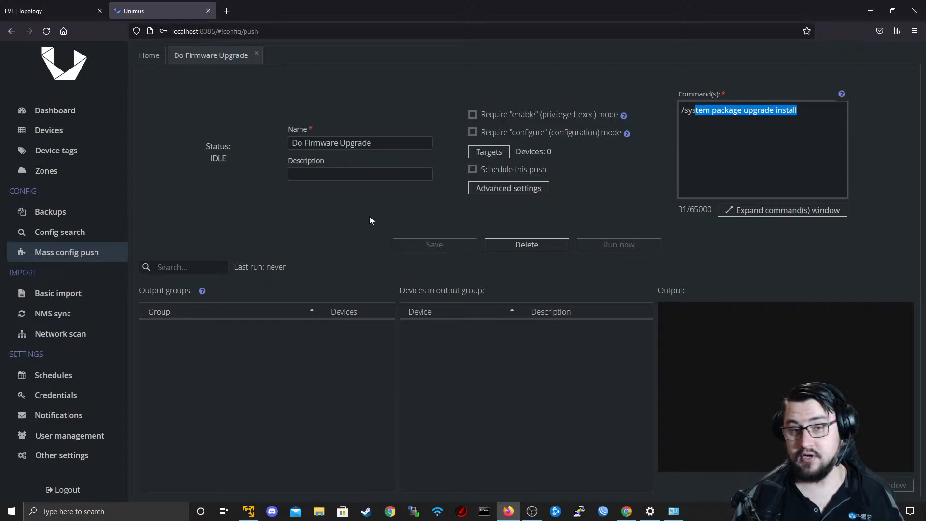
{"action": "left_click", "coordinate": [480, 151]}
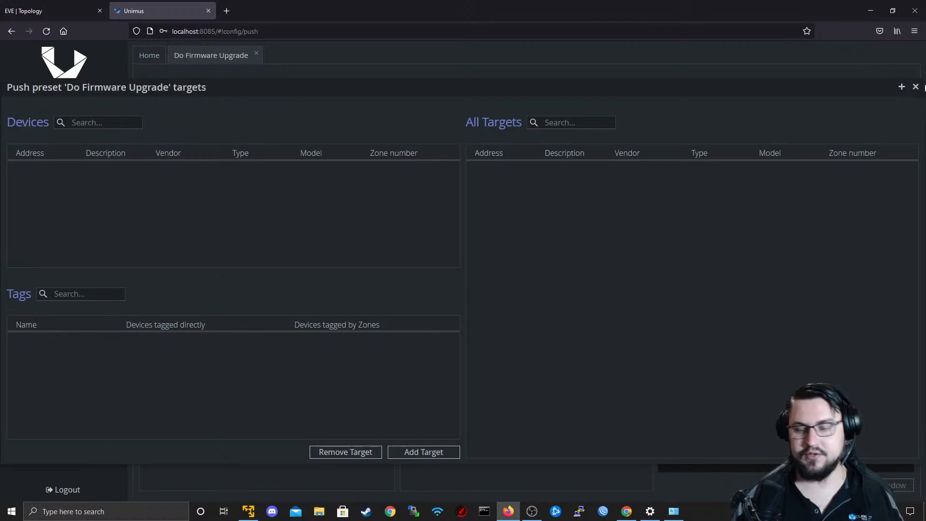
{"action": "left_click", "coordinate": [916, 87]}
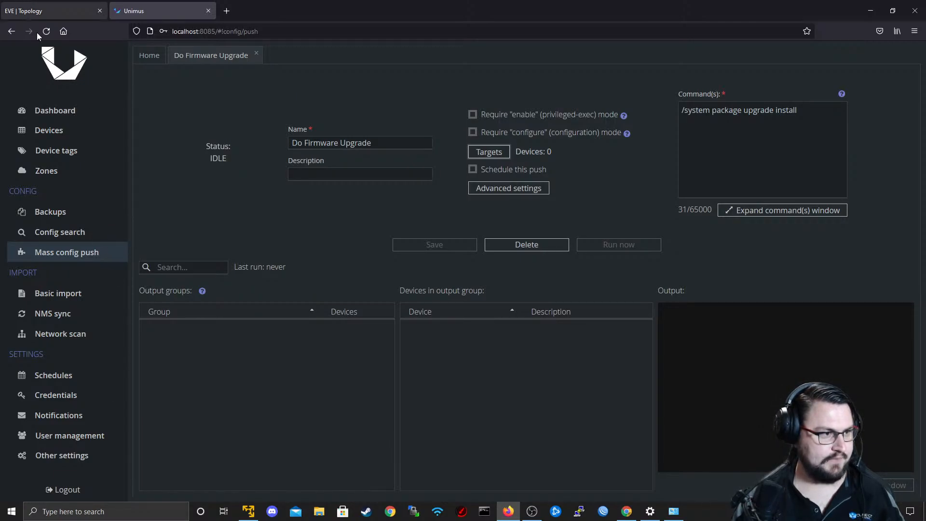
{"action": "left_click", "coordinate": [56, 114]}
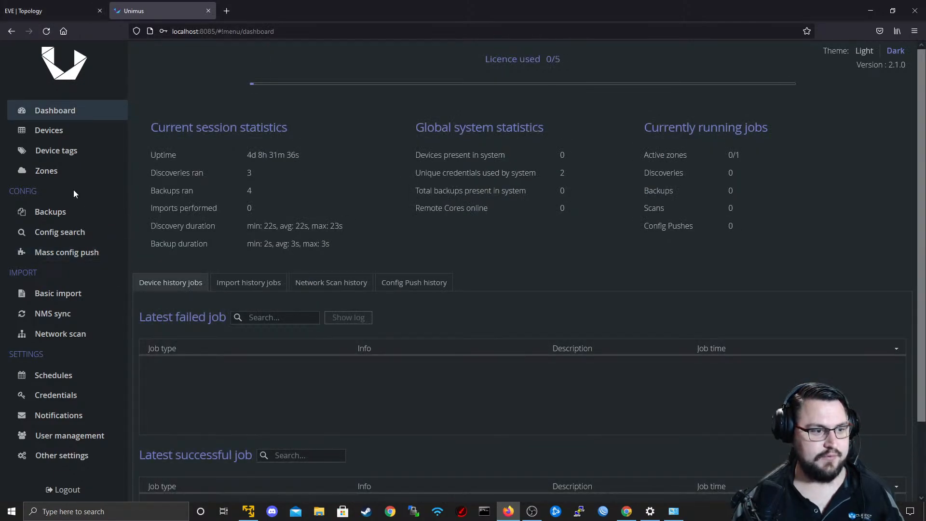
Switch to the EVE topology and start adding a MikroTik RouterOS node with the mikrotik-CHR6.48 image.
{"action": "left_click", "coordinate": [36, 13]}
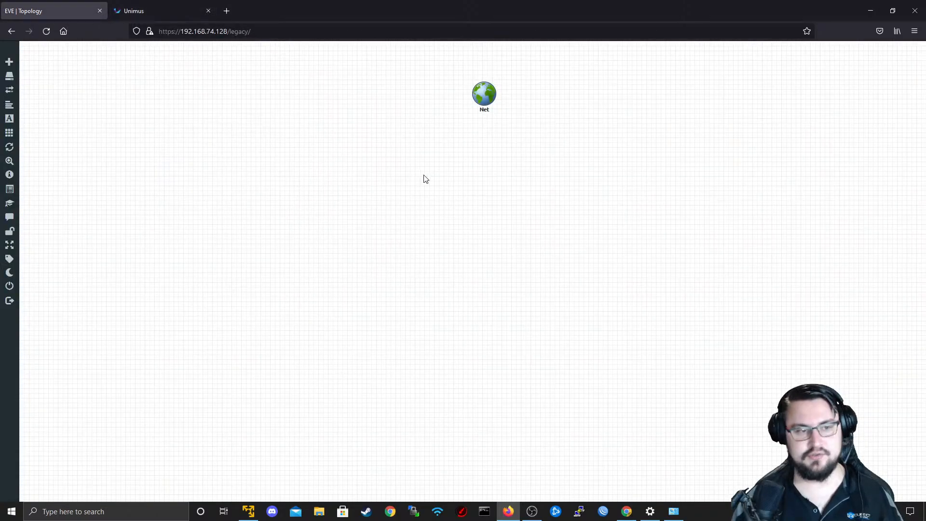
{"action": "right_click", "coordinate": [378, 174]}
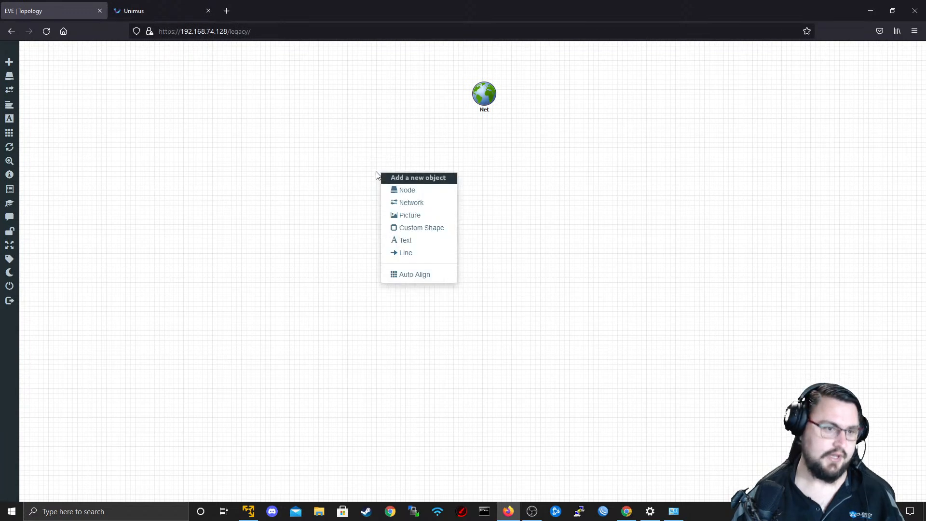
{"action": "left_click", "coordinate": [403, 189]}
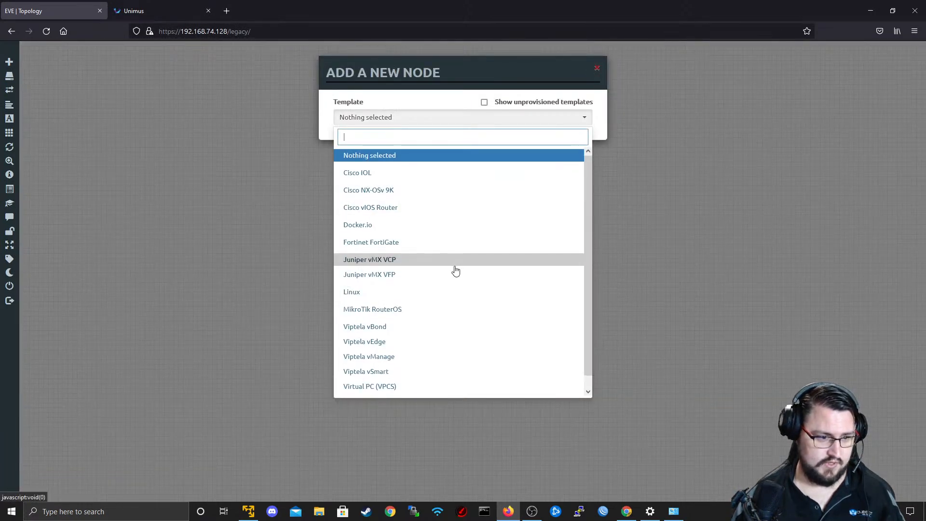
{"action": "scroll", "coordinate": [416, 251], "scroll_direction": "down", "scroll_amount": 1}
{"action": "scroll", "coordinate": [422, 238], "scroll_direction": "up", "scroll_amount": 1}
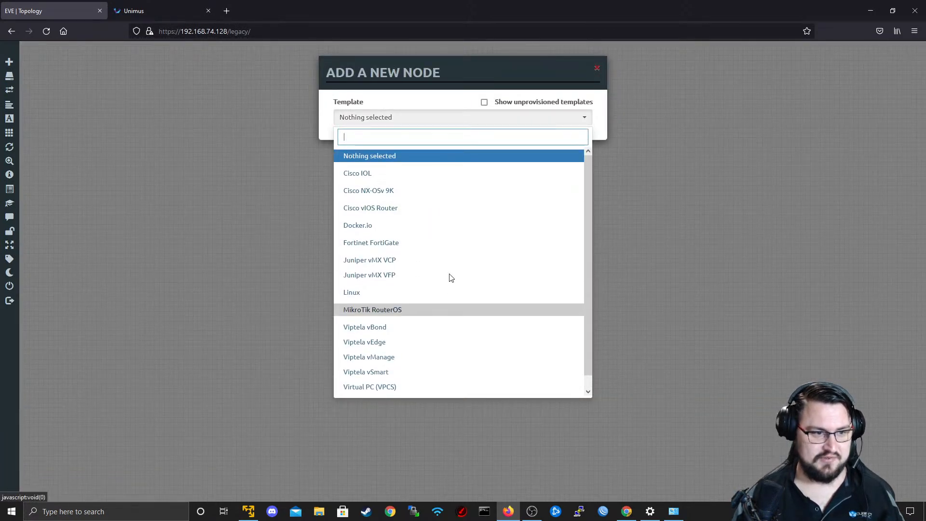
{"action": "scroll", "coordinate": [448, 272], "scroll_direction": "down", "scroll_amount": 1}
{"action": "left_click", "coordinate": [407, 299]}
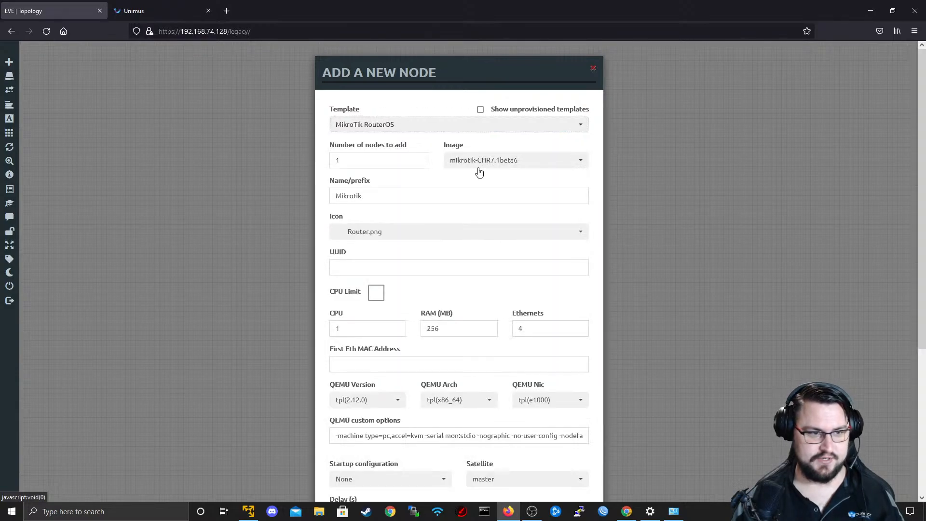
{"action": "left_click", "coordinate": [526, 163]}
{"action": "left_click", "coordinate": [496, 225]}
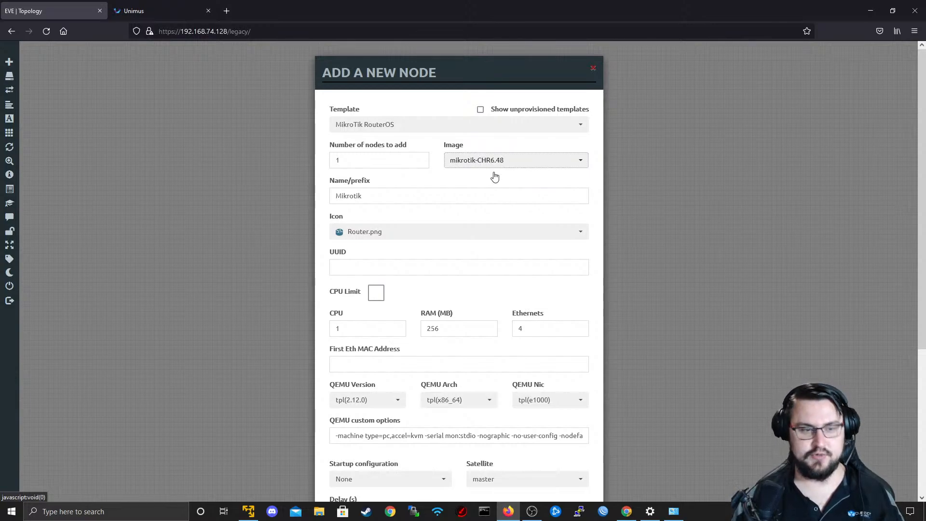
{"action": "scroll", "coordinate": [500, 239], "scroll_direction": "down", "scroll_amount": 2}
{"action": "left_click", "coordinate": [461, 189]}
{"action": "scroll", "coordinate": [469, 275], "scroll_direction": "down", "scroll_amount": 8}
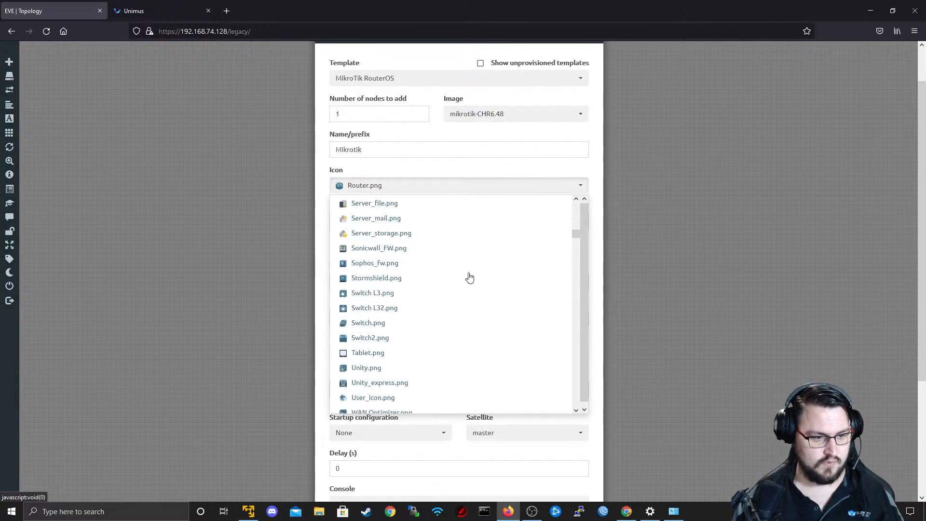
{"action": "left_click", "coordinate": [476, 169]}
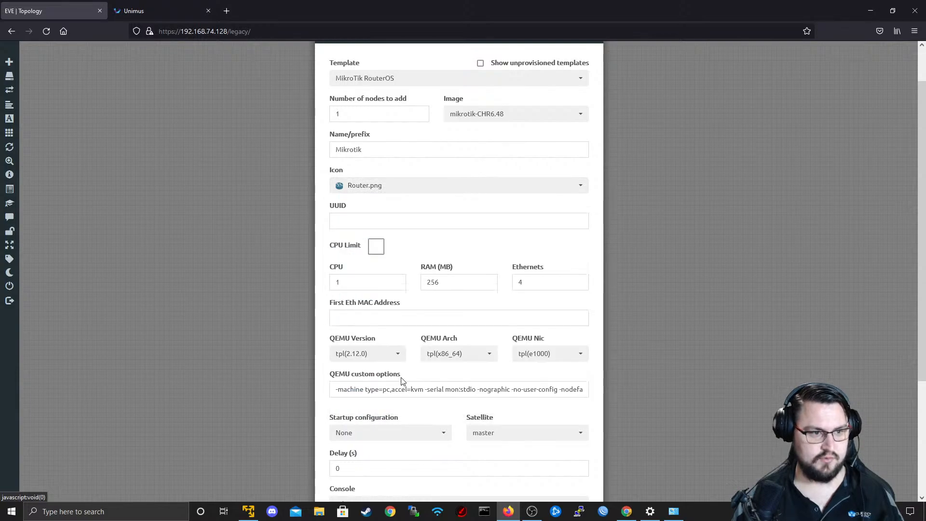
Name the MikroTik node R1, set its Ethernets to 12, and save it to the topology.
{"action": "double_click", "coordinate": [385, 151]}
{"action": "type", "text": "R1"}
{"action": "scroll", "coordinate": [434, 202], "scroll_direction": "down", "scroll_amount": 4}
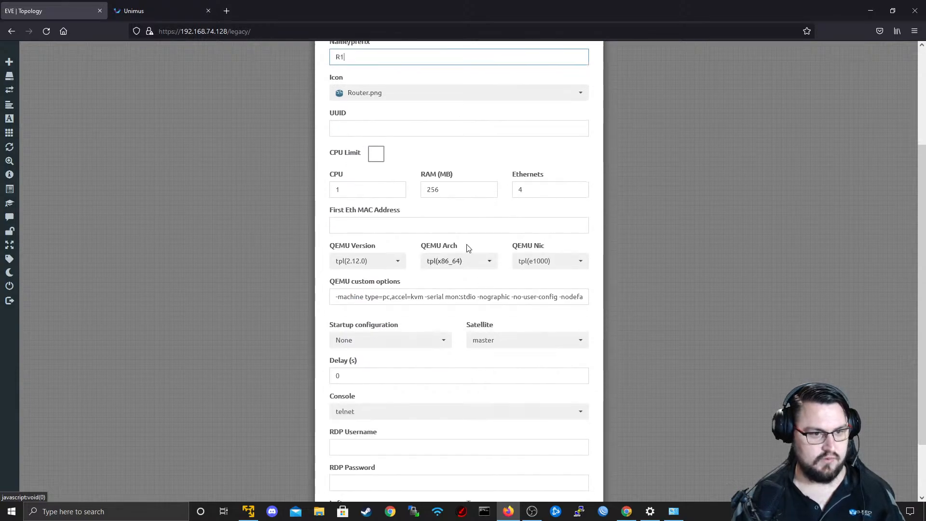
{"action": "left_click", "coordinate": [451, 195]}
{"action": "key", "text": "Tab"}
{"action": "type", "text": "12"}
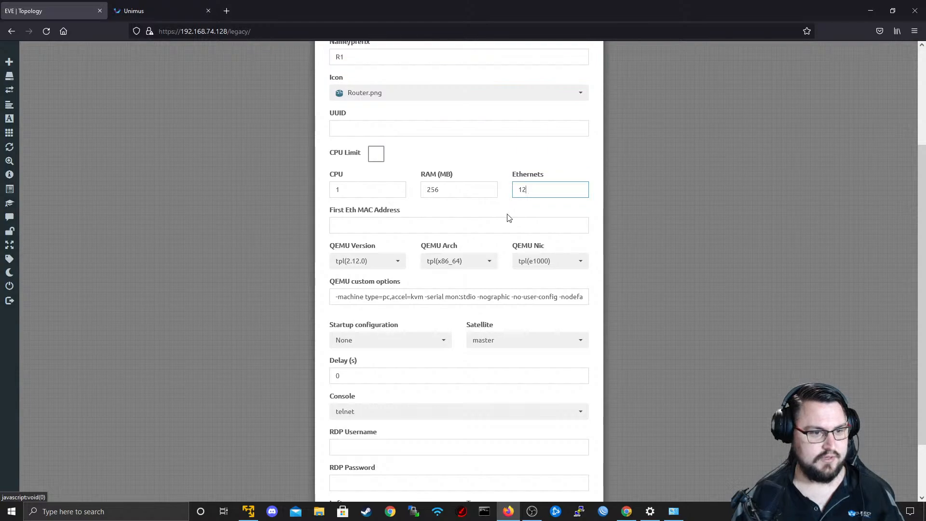
{"action": "scroll", "coordinate": [490, 198], "scroll_direction": "down", "scroll_amount": 2}
{"action": "scroll", "coordinate": [491, 198], "scroll_direction": "down", "scroll_amount": 1}
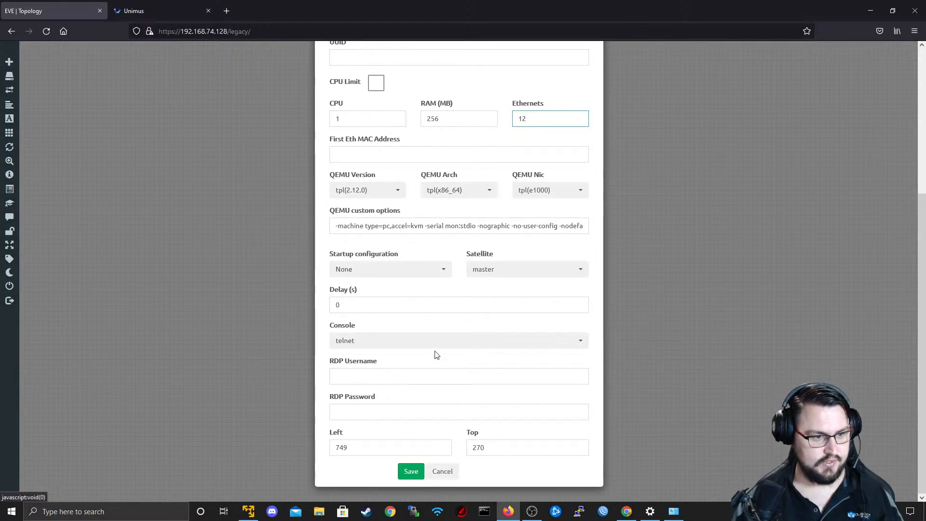
{"action": "scroll", "coordinate": [420, 332], "scroll_direction": "up", "scroll_amount": 9}
{"action": "scroll", "coordinate": [419, 332], "scroll_direction": "down", "scroll_amount": 9}
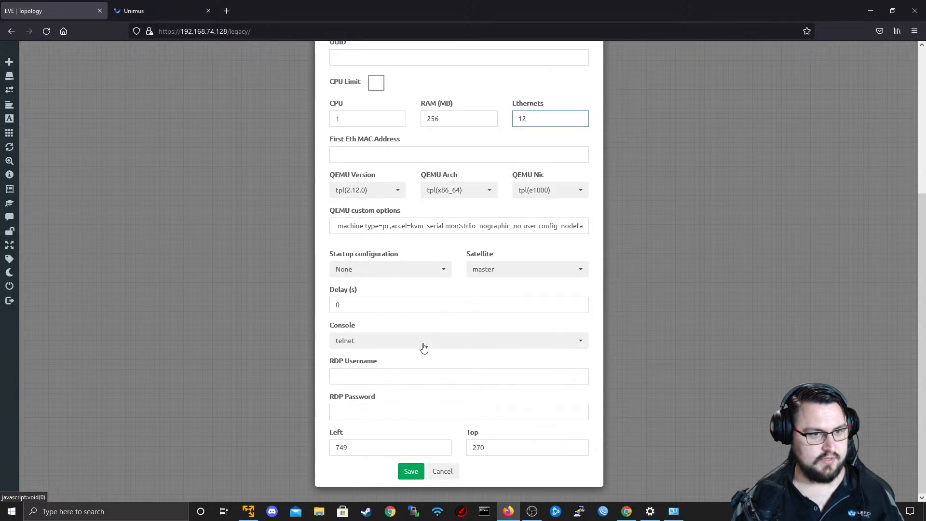
{"action": "left_click", "coordinate": [411, 475]}
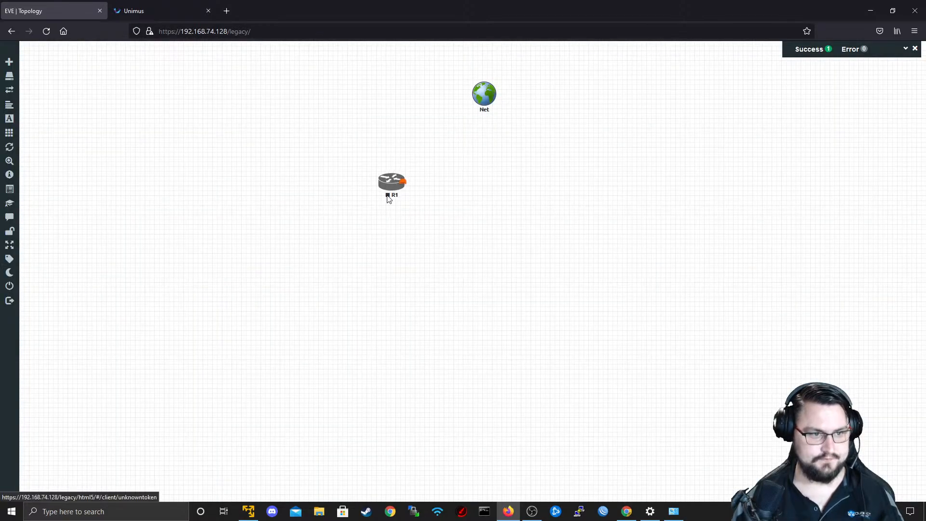
Connect interface eth1 of R1 to the Net cloud and start the R1 node.
{"action": "left_click_drag", "start_coordinate": [467, 107], "coordinate": [490, 111]}
{"action": "left_click", "coordinate": [555, 166]}
{"action": "left_click", "coordinate": [555, 167]}
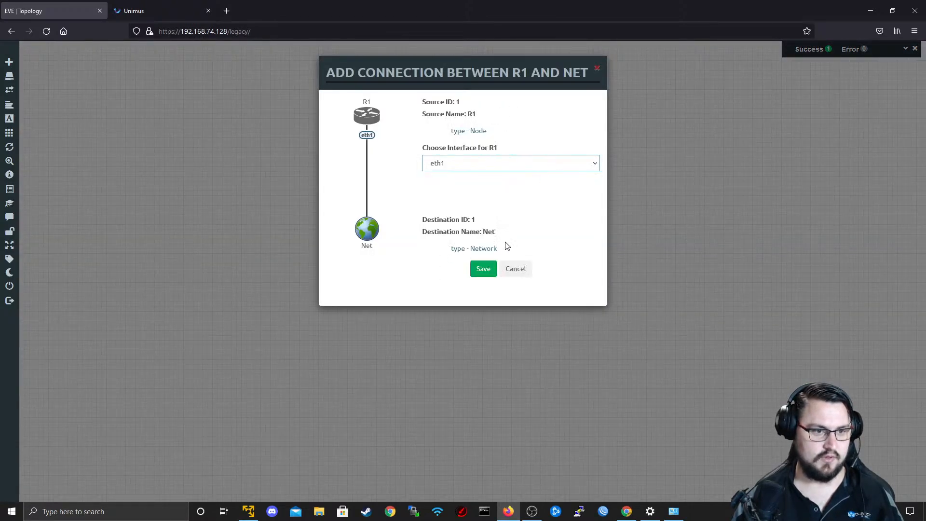
{"action": "left_click", "coordinate": [484, 269]}
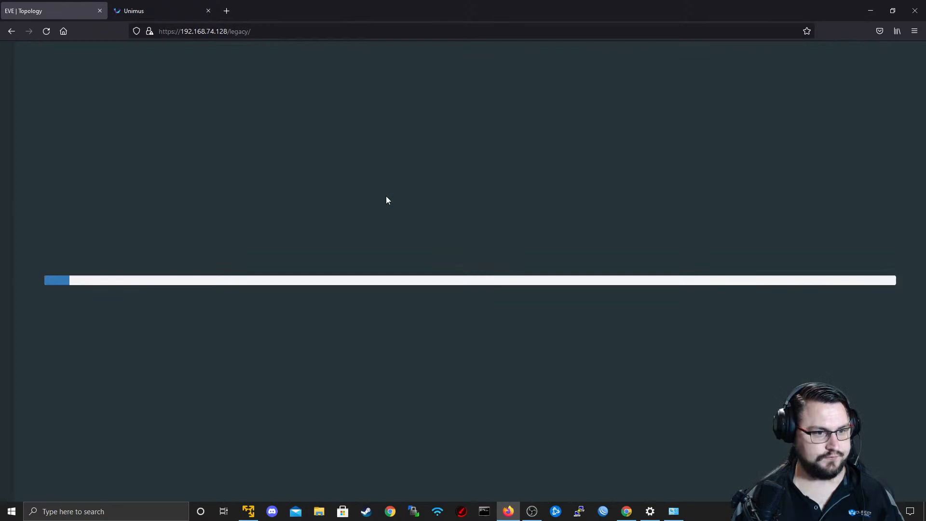
{"action": "right_click", "coordinate": [387, 196]}
{"action": "left_click", "coordinate": [404, 212]}
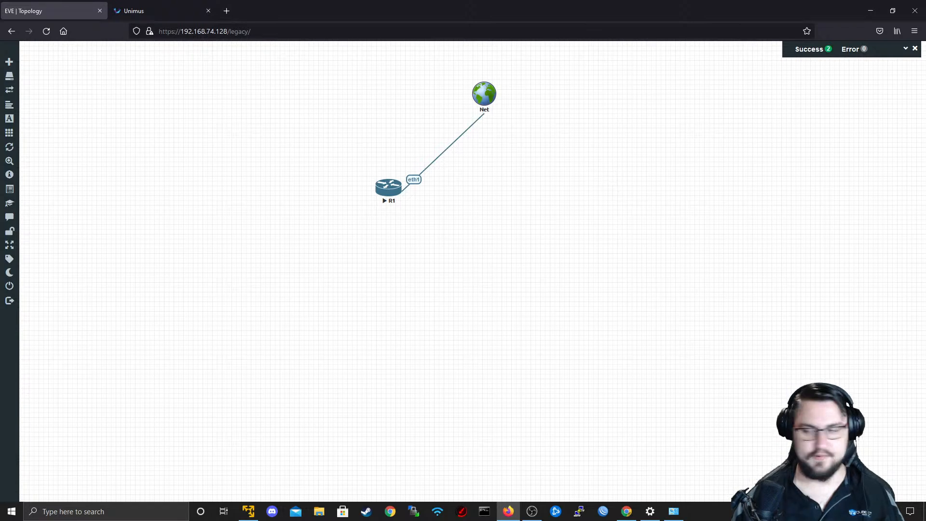
Open the console of R1 in the browser and try to log in as admin with a blank password.
{"action": "key", "text": "alt+Tab"}
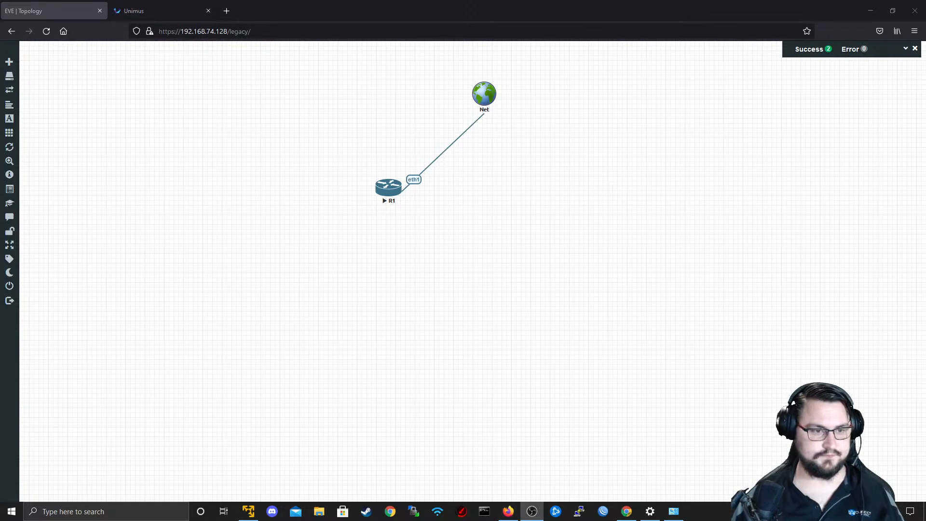
{"action": "left_click", "coordinate": [390, 193]}
{"action": "left_click", "coordinate": [389, 193]}
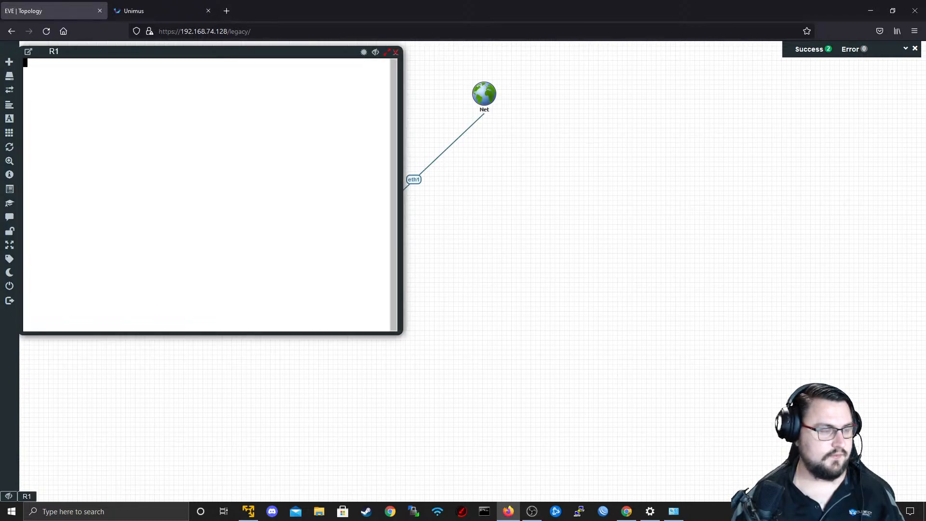
{"action": "type", "text": "admin"}
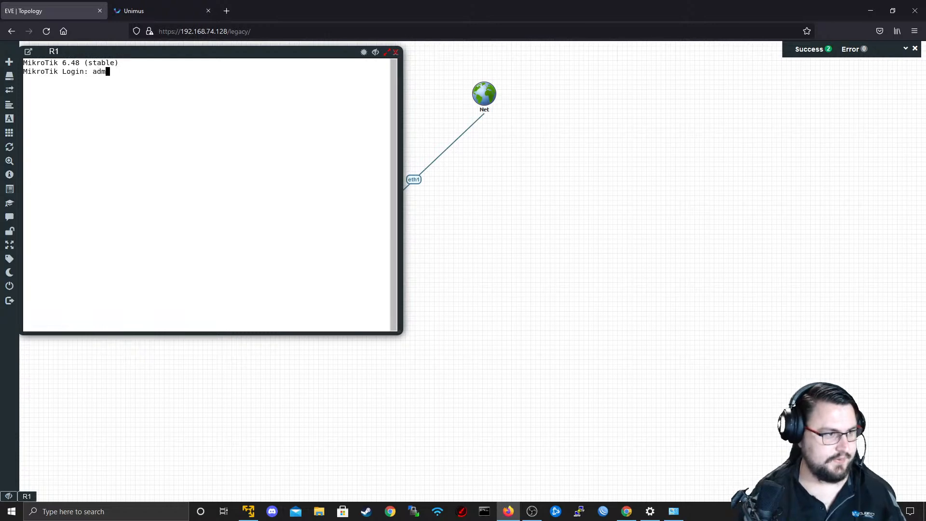
{"action": "key", "text": "Return"}
{"action": "key", "text": "Return"}
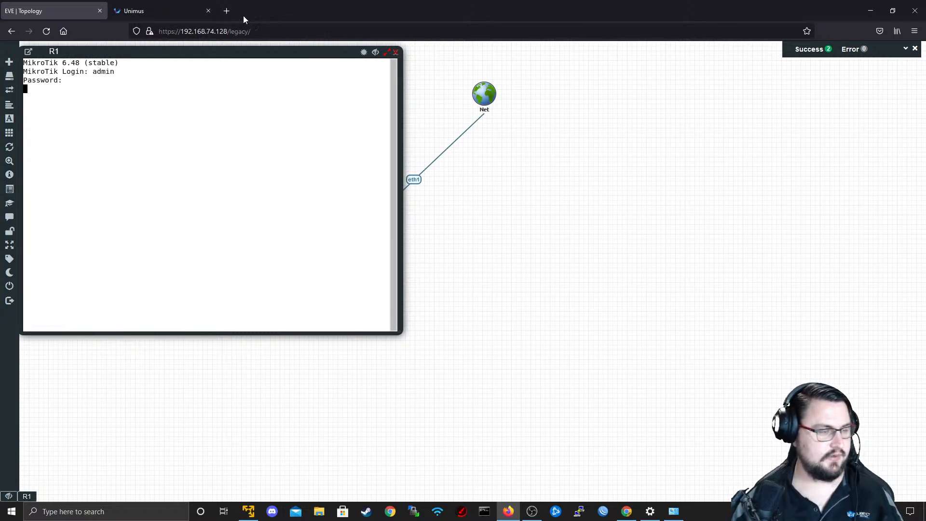
Try to get a working prompt by reopening R1's browser console and answering the license question, and close the console.
{"action": "left_click", "coordinate": [395, 52]}
{"action": "left_click", "coordinate": [390, 189]}
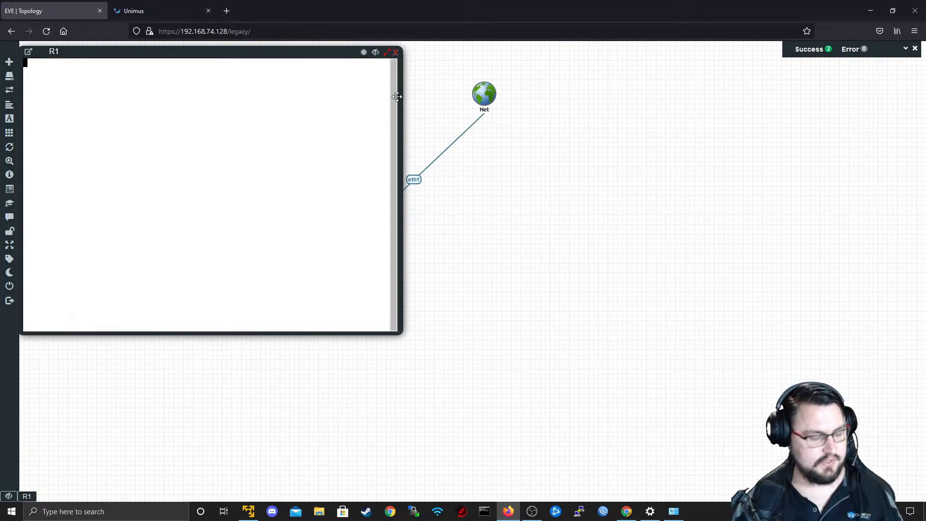
{"action": "left_click", "coordinate": [395, 52]}
{"action": "left_click", "coordinate": [390, 188]}
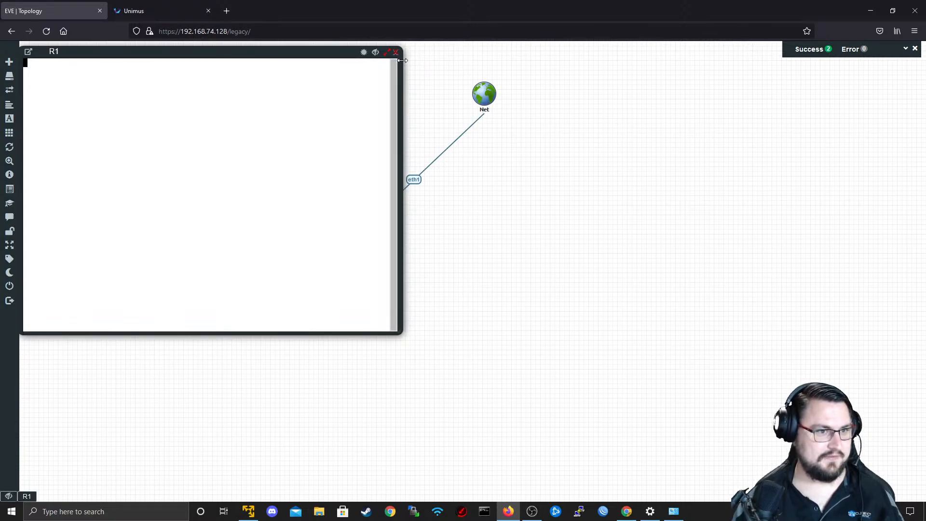
{"action": "key", "text": "q"}
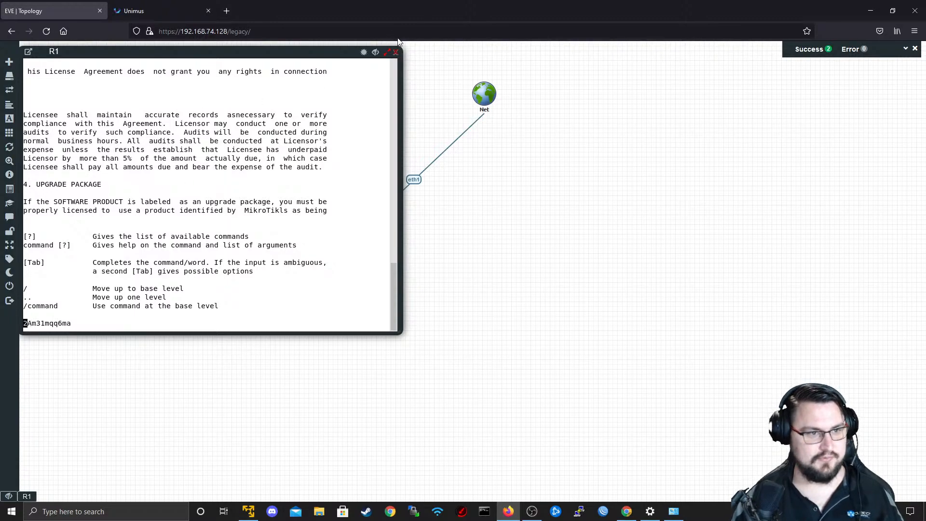
{"action": "left_click", "coordinate": [396, 51]}
{"action": "left_click", "coordinate": [386, 183]}
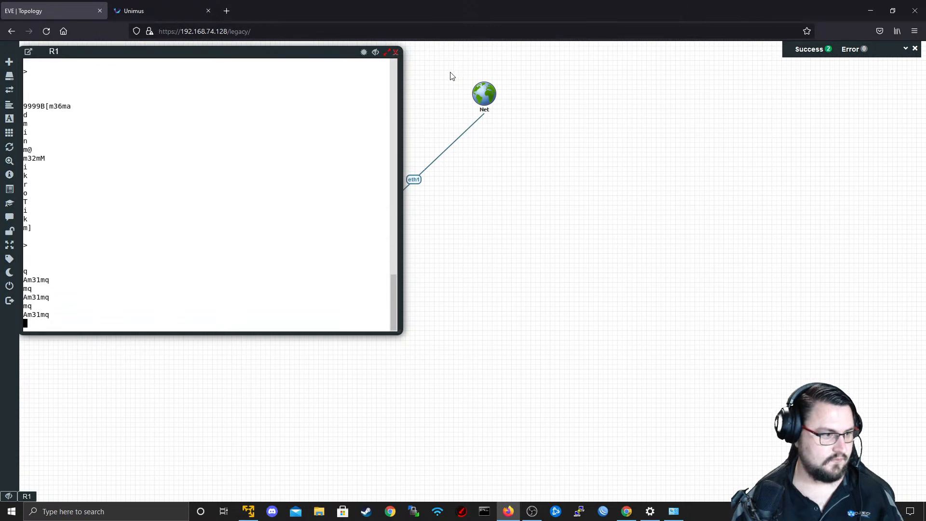
{"action": "left_click", "coordinate": [396, 52]}
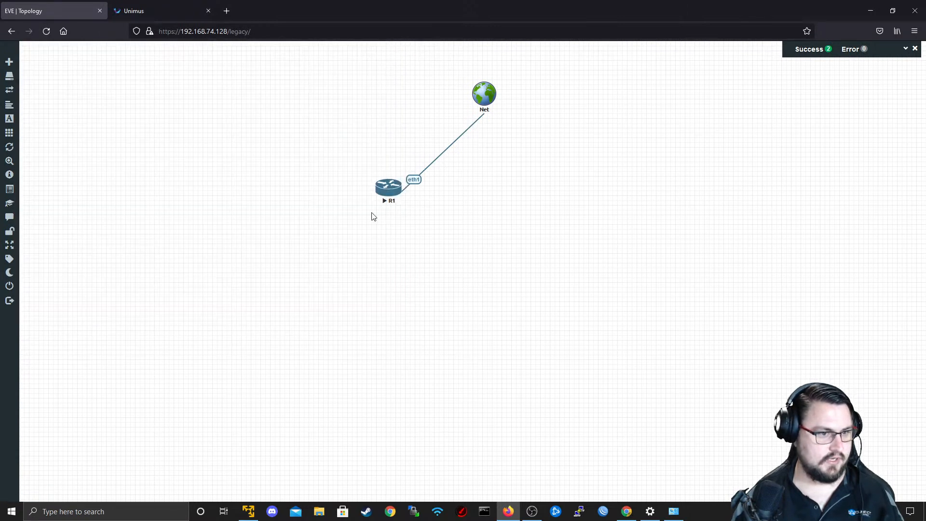
Stop the R1 node and sign out of EVE.
{"action": "right_click", "coordinate": [385, 185]}
{"action": "left_click", "coordinate": [413, 211]}
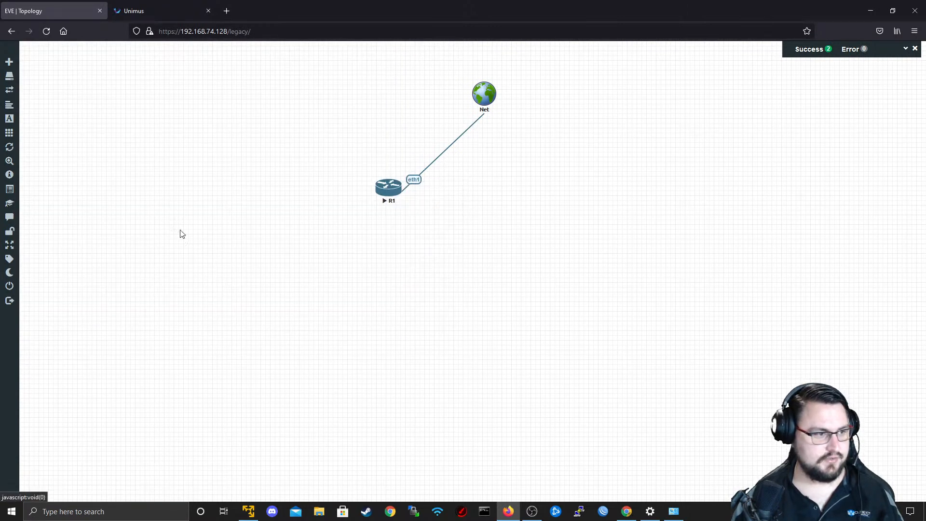
{"action": "left_click", "coordinate": [19, 301]}
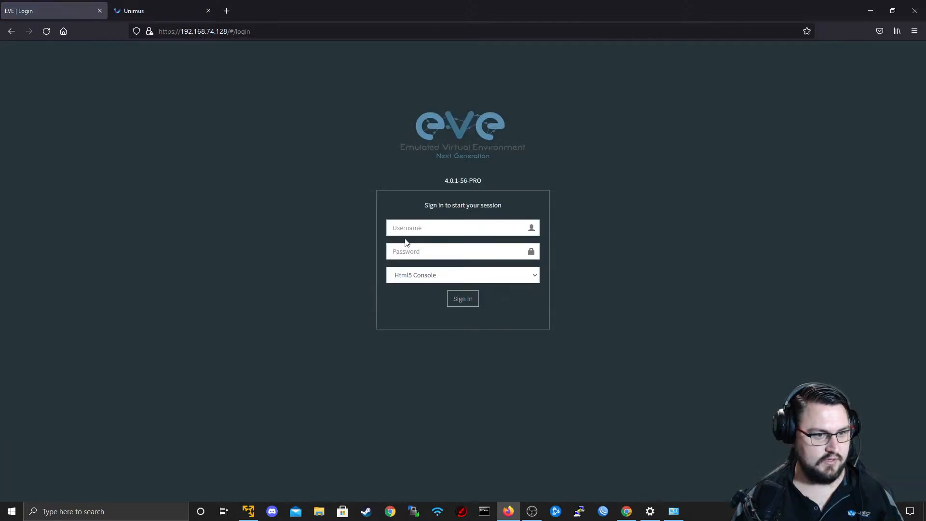
Sign in to EVE as admin with the account password and a native console instead of Html5 Console, without saving the login.
{"action": "left_click", "coordinate": [422, 229]}
{"action": "type", "text": "admin"}
{"action": "key", "text": "Tab"}
{"action": "type", "text": "e"}
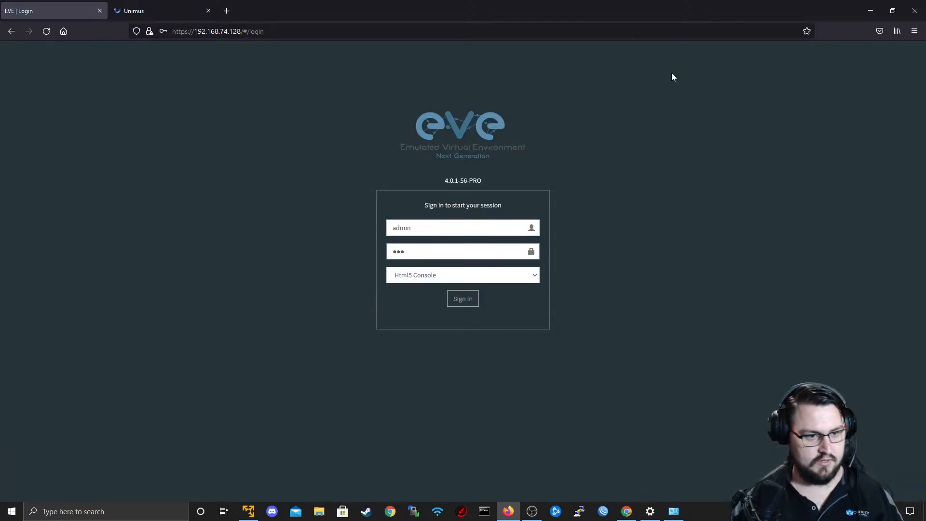
{"action": "left_click", "coordinate": [516, 278]}
{"action": "left_click", "coordinate": [509, 291]}
{"action": "left_click", "coordinate": [464, 303]}
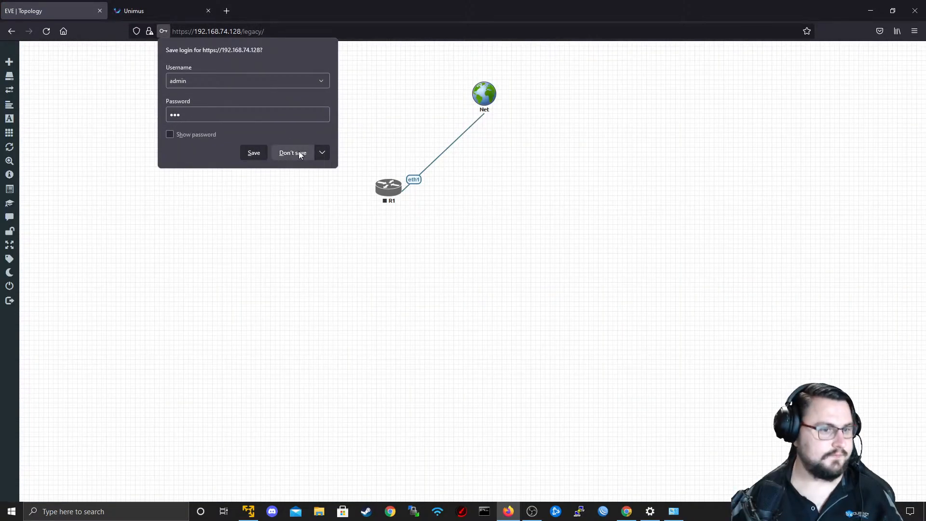
{"action": "left_click", "coordinate": [295, 152]}
Start the R1 node and open its telnet console in an external terminal application.
{"action": "right_click", "coordinate": [378, 184]}
{"action": "left_click", "coordinate": [401, 199]}
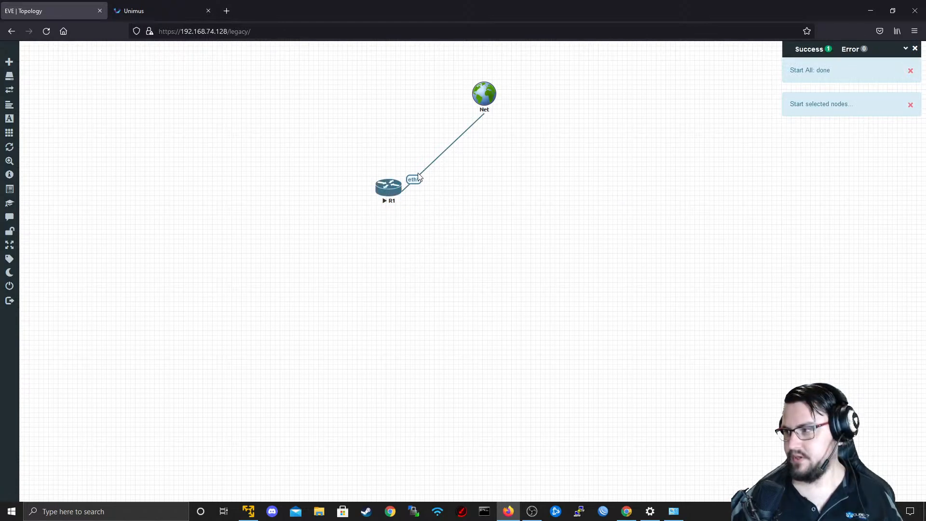
{"action": "left_click", "coordinate": [391, 189]}
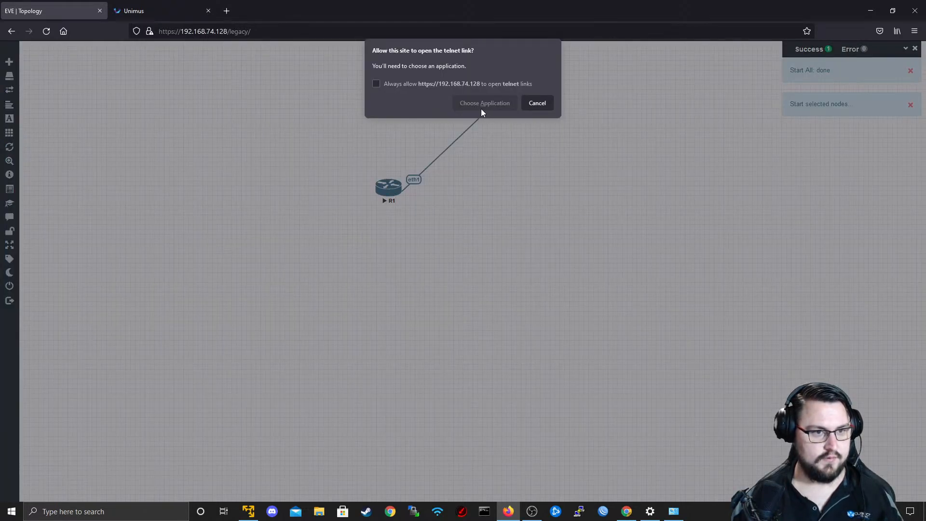
{"action": "left_click", "coordinate": [481, 105]}
{"action": "left_click", "coordinate": [493, 155]}
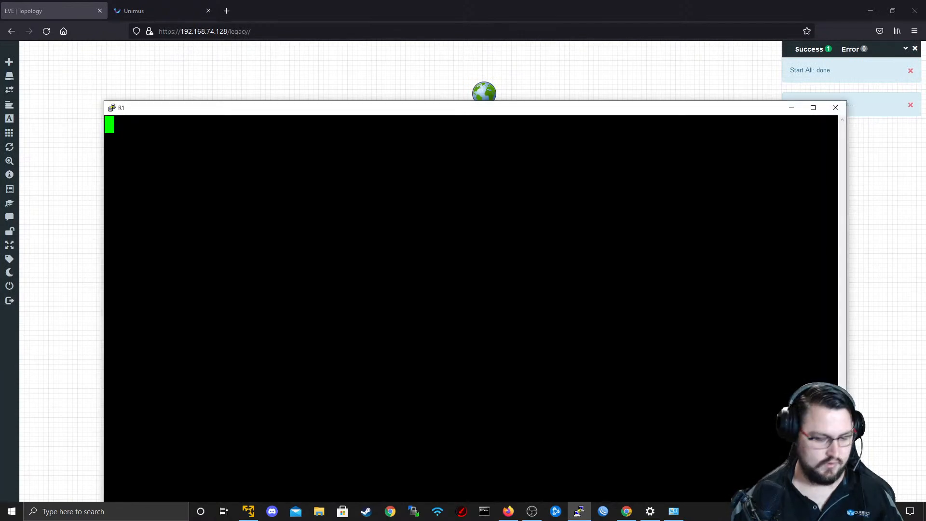
{"action": "left_click_drag", "start_coordinate": [446, 113], "coordinate": [416, 64]}
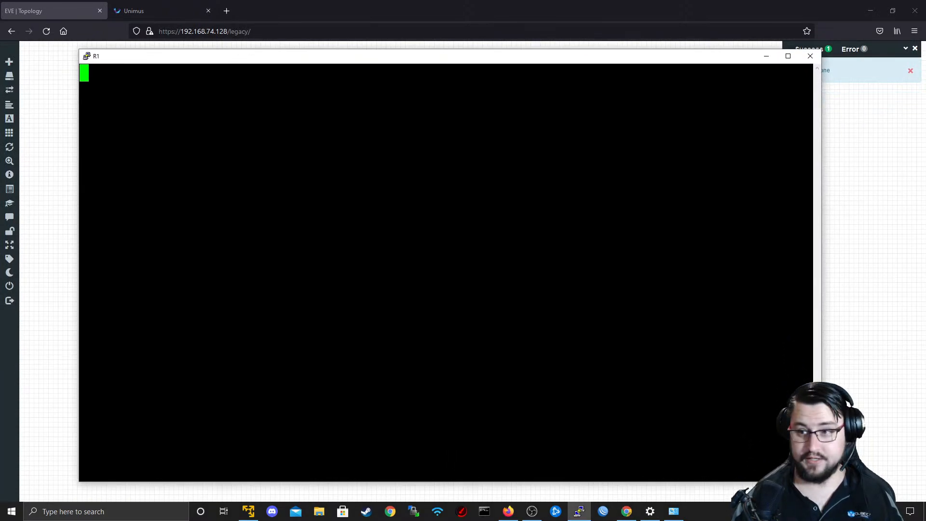
Log in to the R1 router as admin with a blank password and reach the command prompt.
{"action": "key", "text": "Return"}
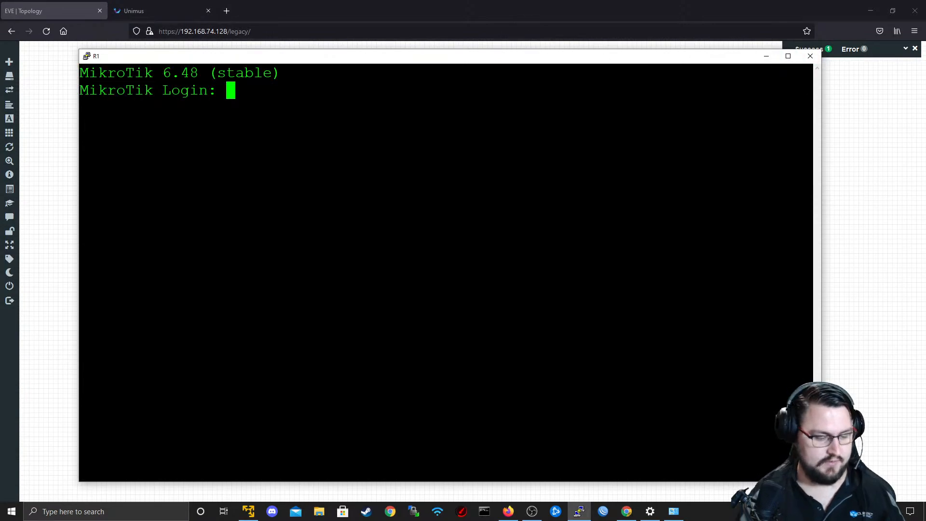
{"action": "type", "text": "admin"}
{"action": "key", "text": "Return"}
{"action": "key", "text": "Return"}
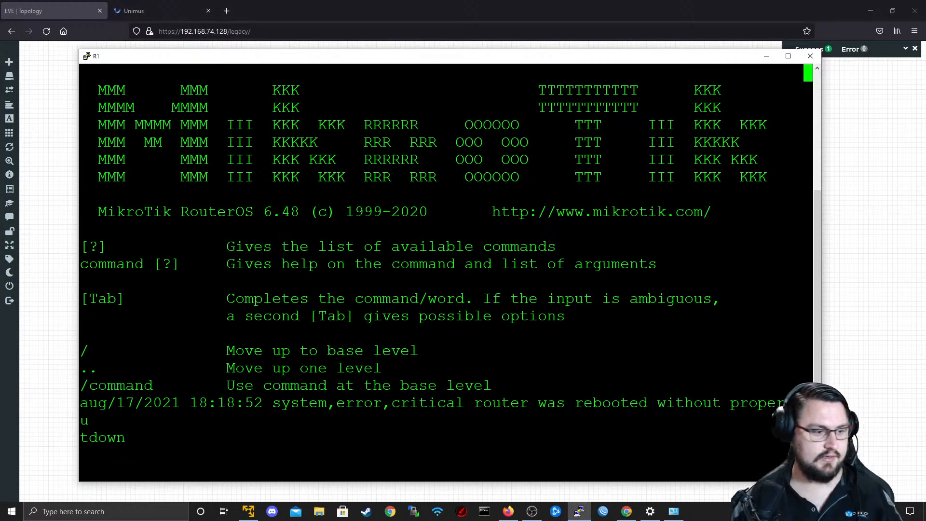
{"action": "key", "text": "Return"}
{"action": "key", "text": "Return"}
{"action": "key", "text": "Return"}
{"action": "key", "text": "Return"}
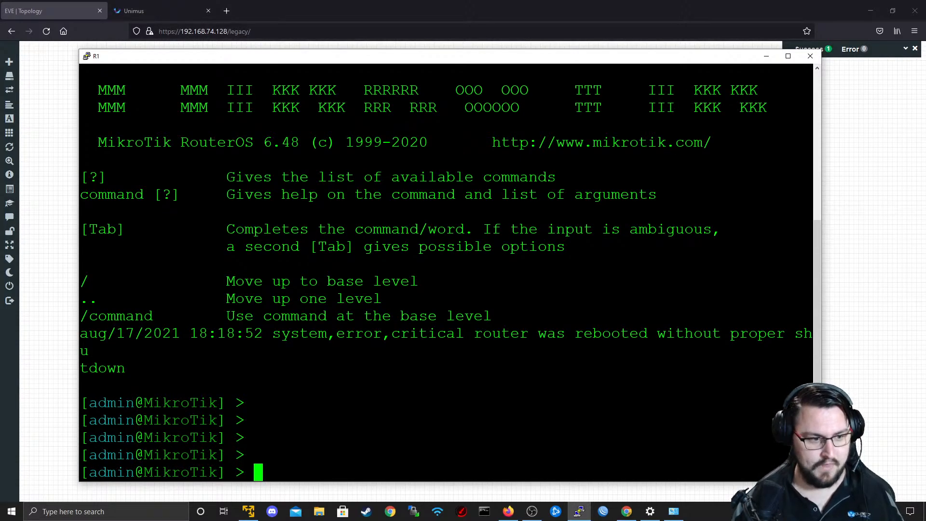
List R1's addresses with ip address print and copy the ether1 address.
{"action": "type", "text": "ip address print"}
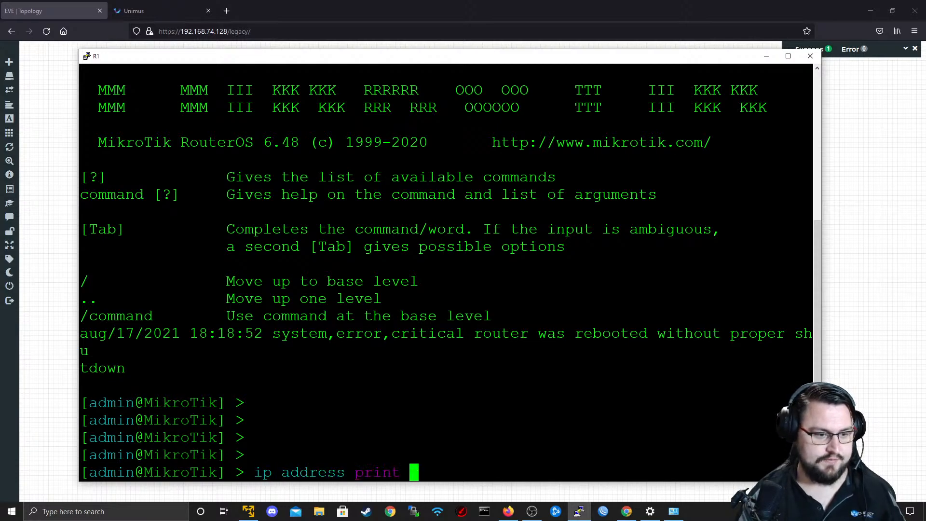
{"action": "key", "text": "Return"}
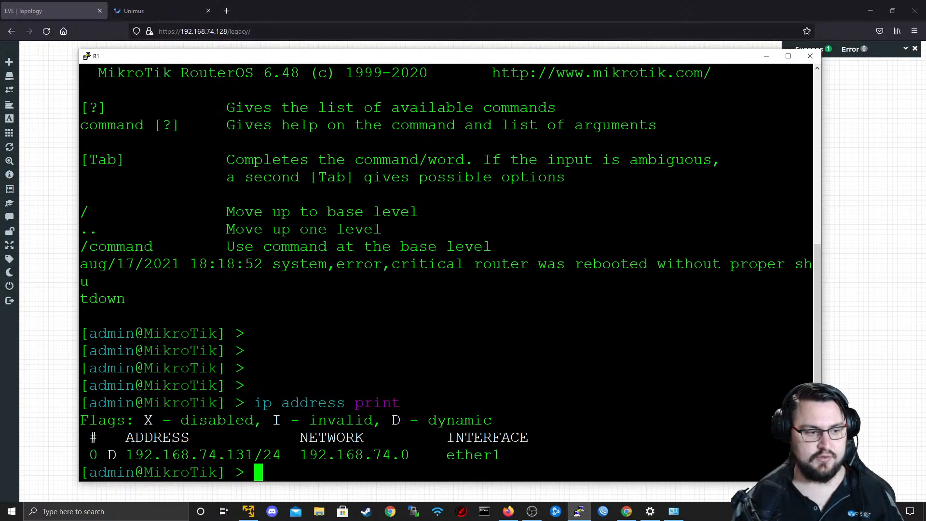
{"action": "double_click", "coordinate": [255, 454]}
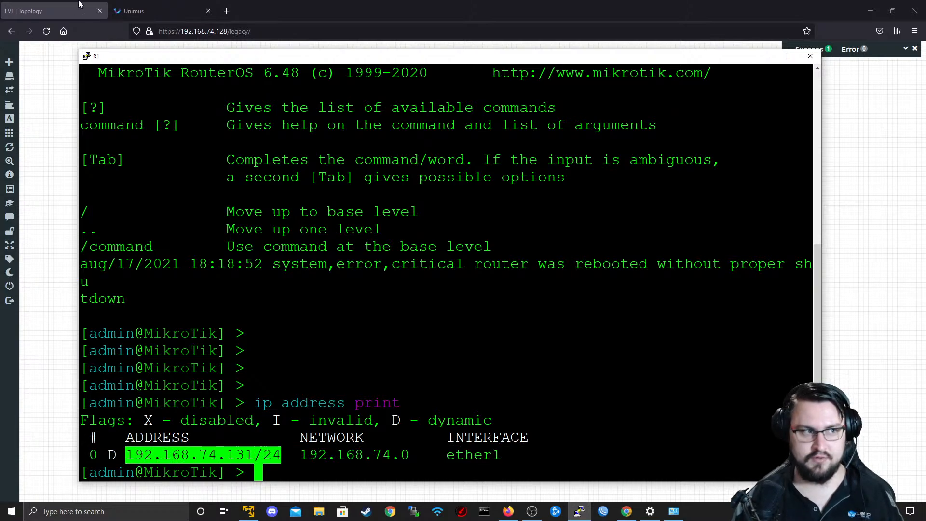
Switch to Unimus, start adding the first device, and set its Device IP/hostname to 192.168.74.131 without the subnet suffix.
{"action": "left_click", "coordinate": [138, 13]}
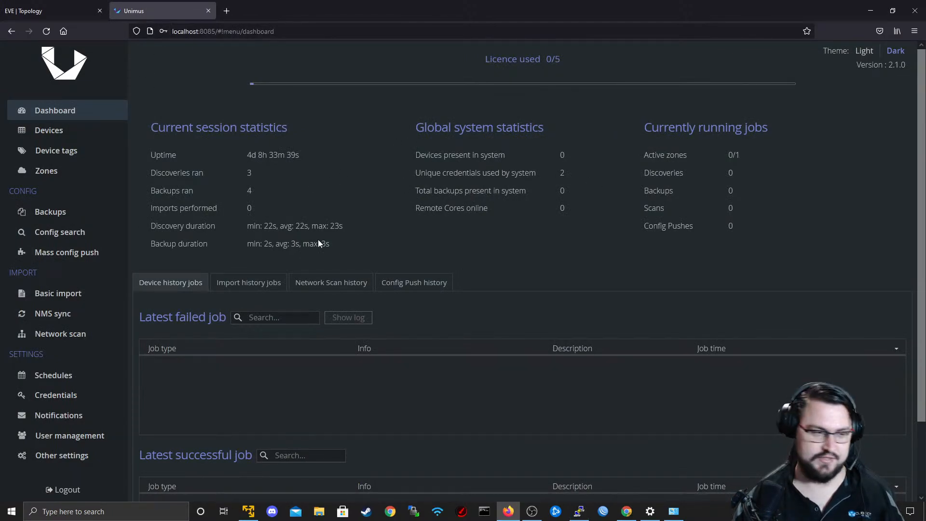
{"action": "left_click", "coordinate": [77, 135]}
{"action": "left_click", "coordinate": [528, 173]}
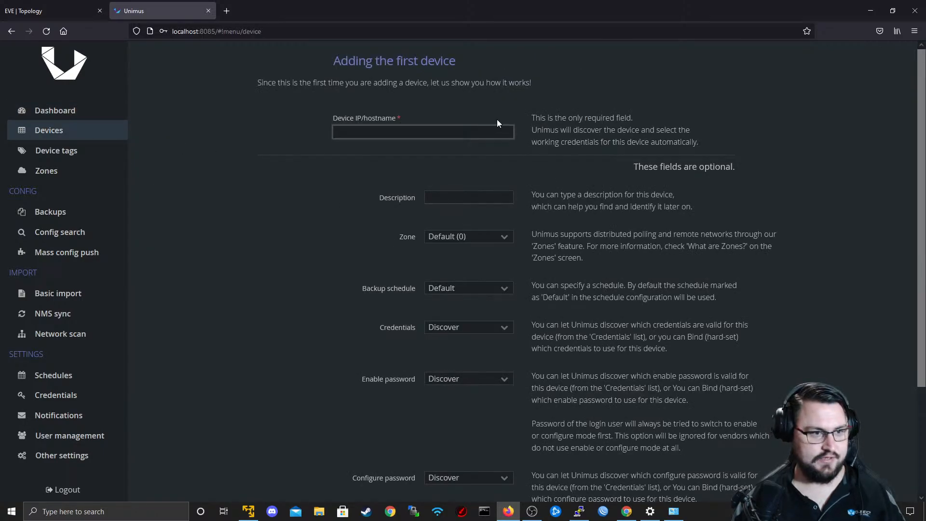
{"action": "type", "text": "192.168.74.131/24"}
{"action": "left_click_drag", "start_coordinate": [404, 132], "coordinate": [366, 118]}
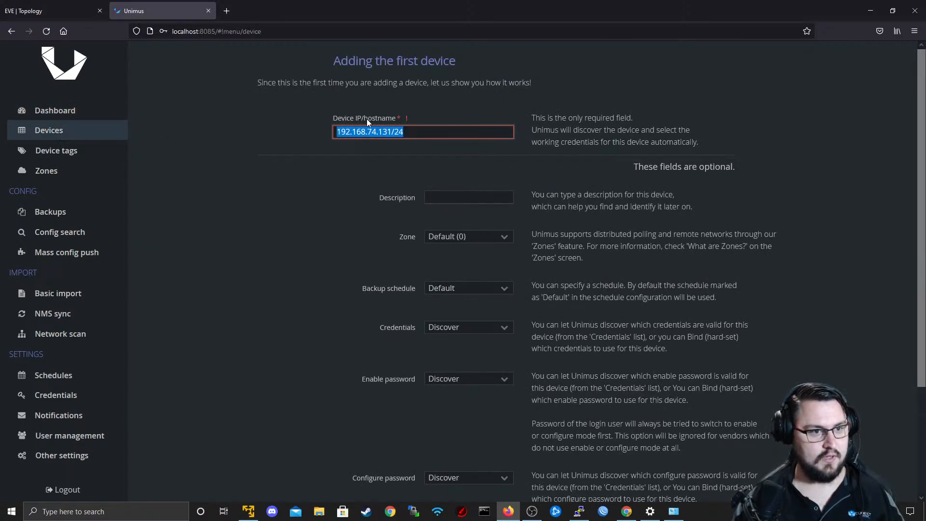
{"action": "left_click", "coordinate": [415, 128]}
{"action": "key", "text": "BackSpace"}
{"action": "key", "text": "BackSpace"}
{"action": "key", "text": "BackSpace"}
{"action": "key", "text": "Tab"}
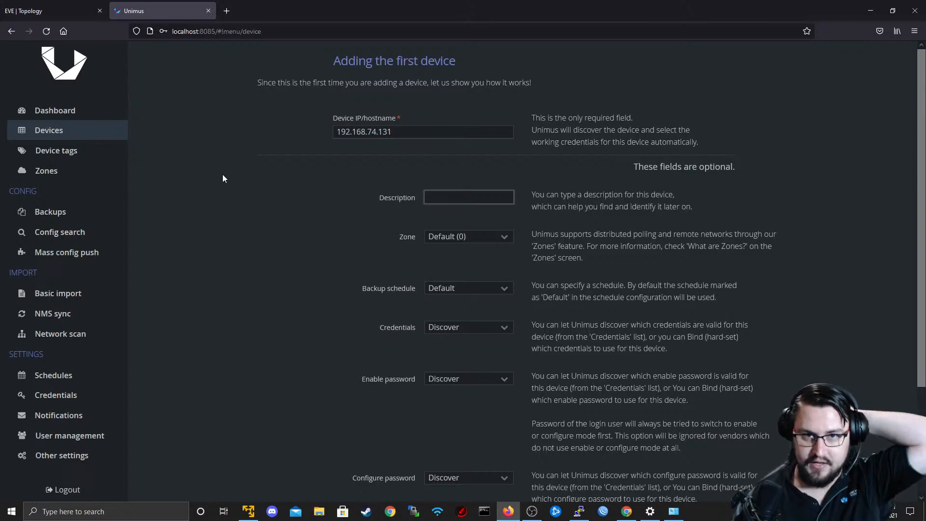
Leave the new device's description blank and select Default (0) as its zone.
{"action": "triple_click", "coordinate": [398, 137]}
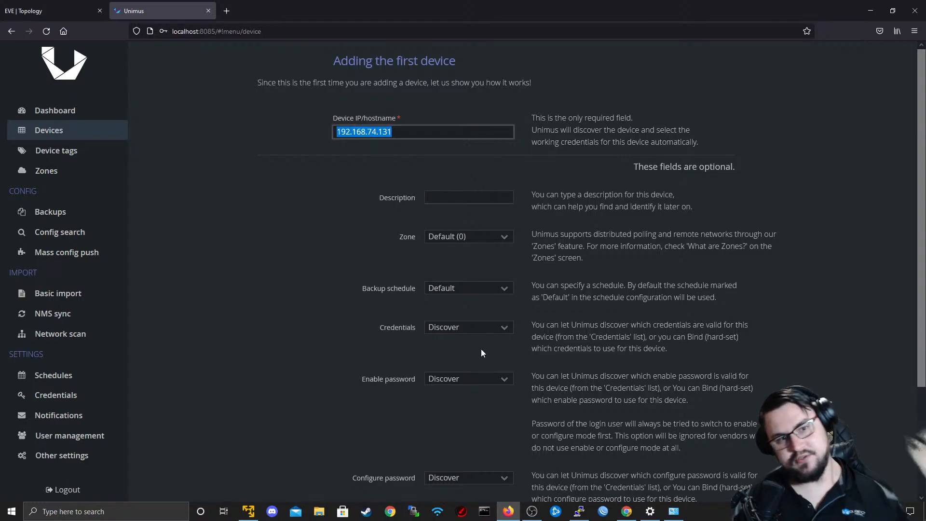
{"action": "left_click", "coordinate": [443, 193]}
{"action": "scroll", "coordinate": [443, 194], "scroll_direction": "down", "scroll_amount": 3}
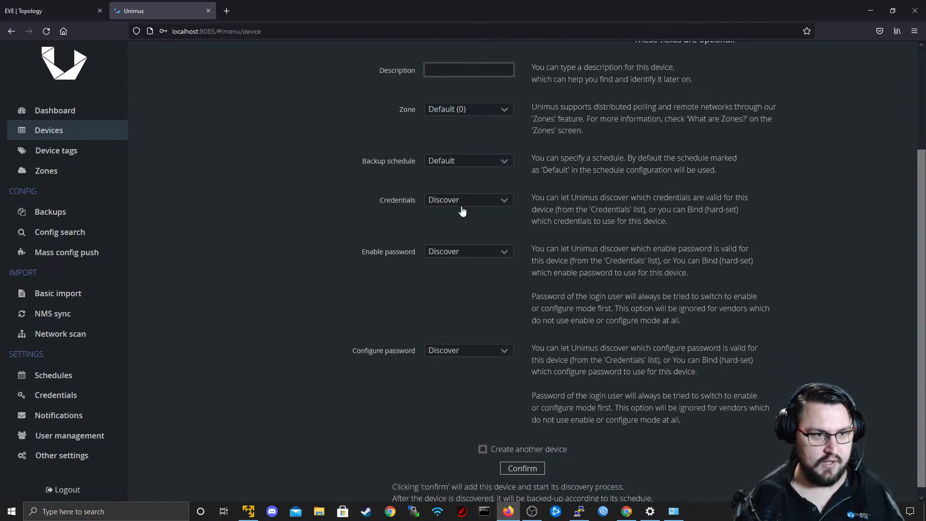
{"action": "left_click", "coordinate": [484, 110]}
{"action": "left_click", "coordinate": [471, 126]}
{"action": "scroll", "coordinate": [472, 126], "scroll_direction": "up", "scroll_amount": 3}
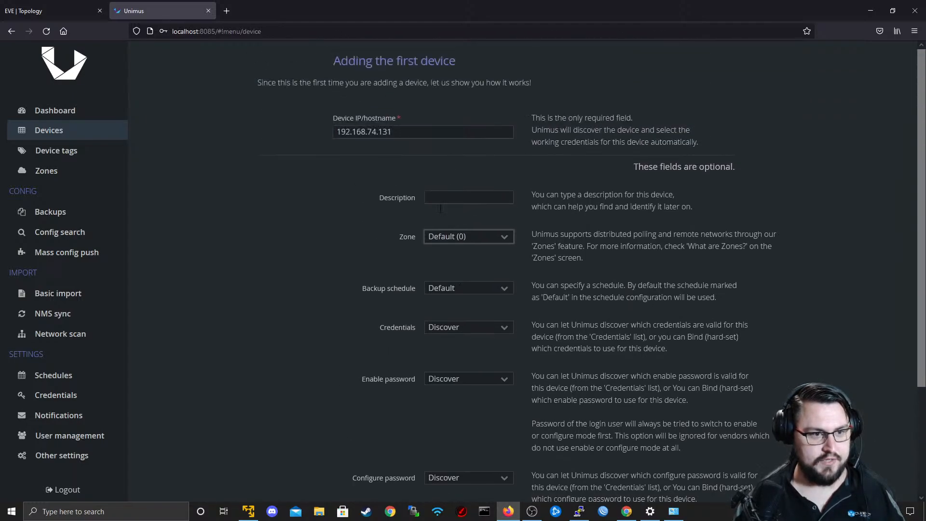
Set the device's backup schedule to run at 20 minutes past the hour, every hour, every day.
{"action": "left_click", "coordinate": [505, 291]}
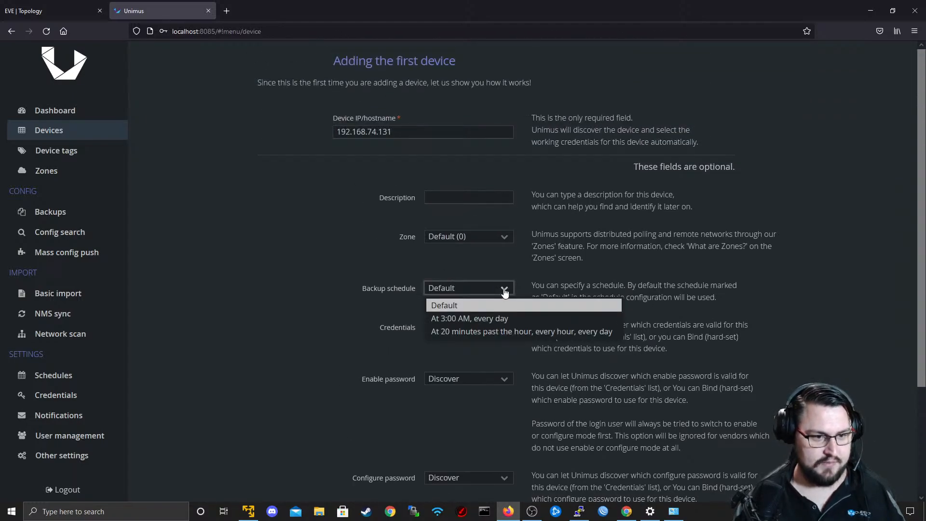
{"action": "left_click", "coordinate": [504, 292]}
{"action": "left_click", "coordinate": [499, 293]}
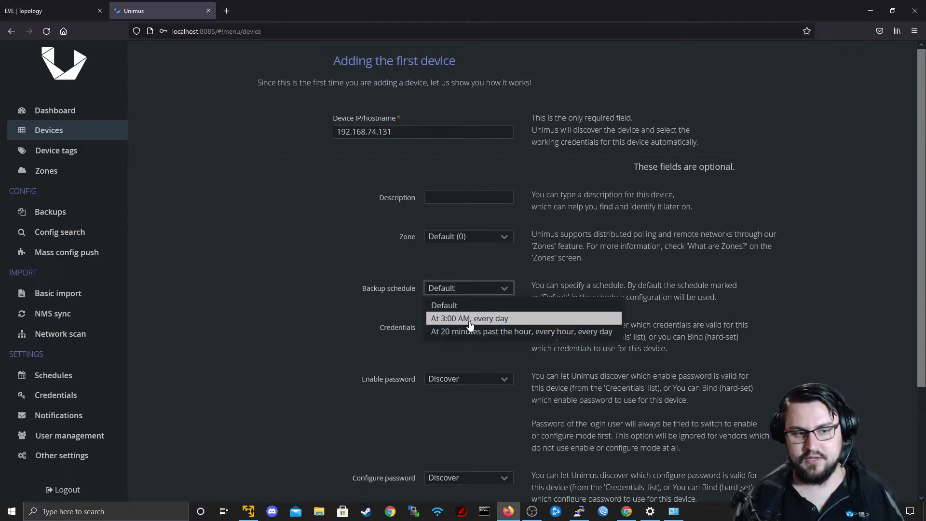
{"action": "left_click", "coordinate": [517, 303]}
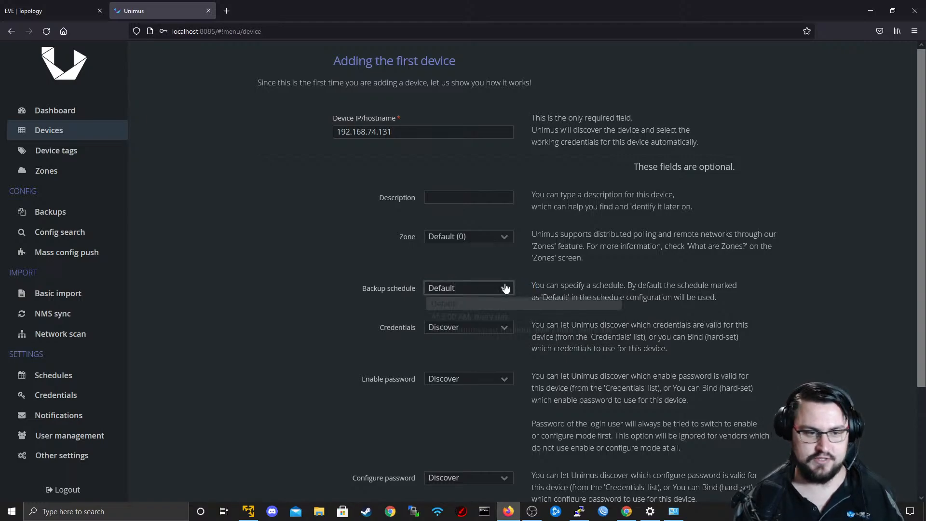
{"action": "left_click", "coordinate": [503, 287]}
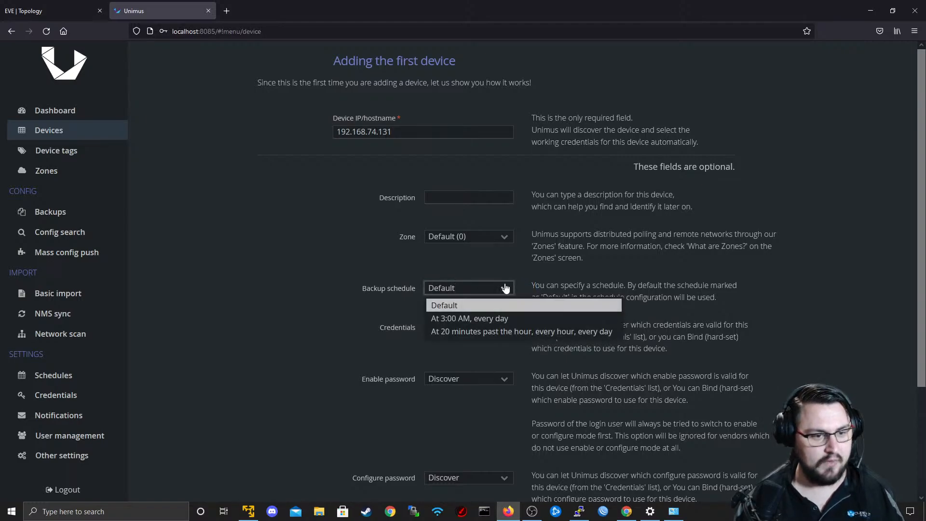
{"action": "left_click", "coordinate": [488, 319]}
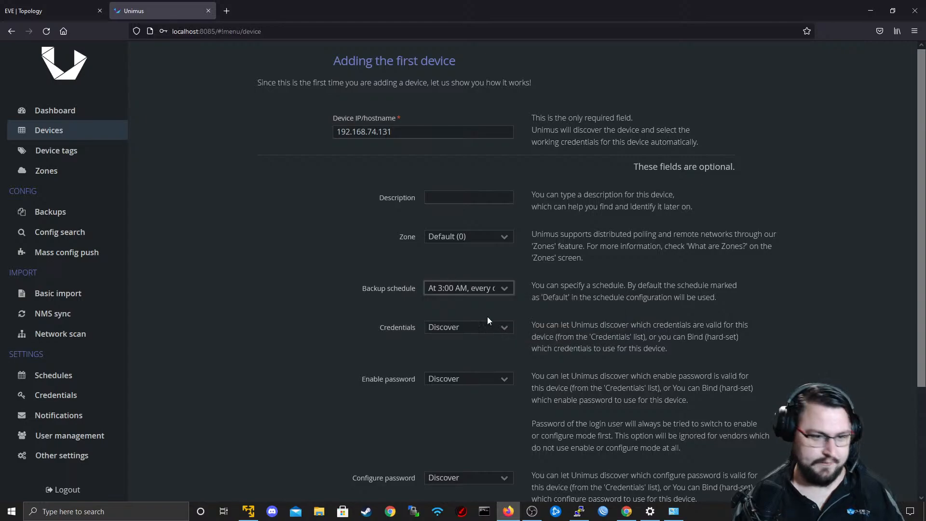
{"action": "left_click", "coordinate": [504, 289]}
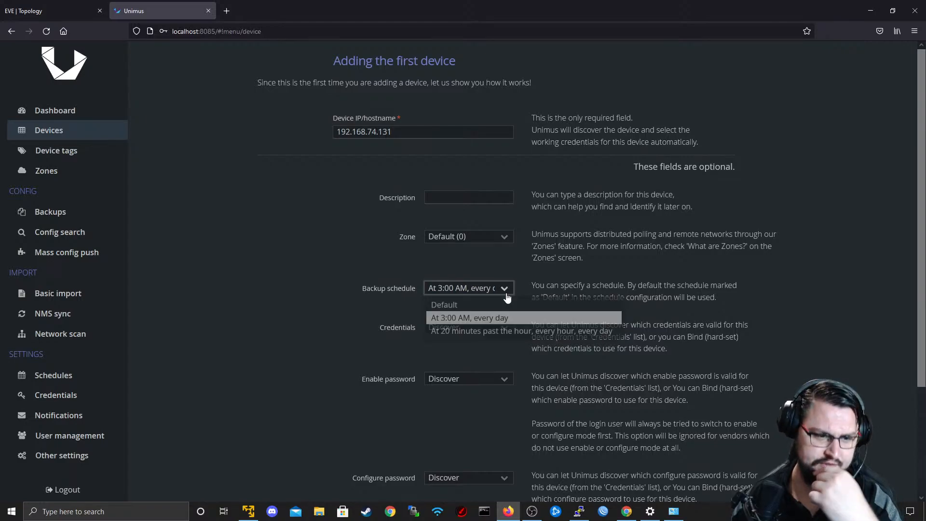
{"action": "left_click", "coordinate": [508, 333]}
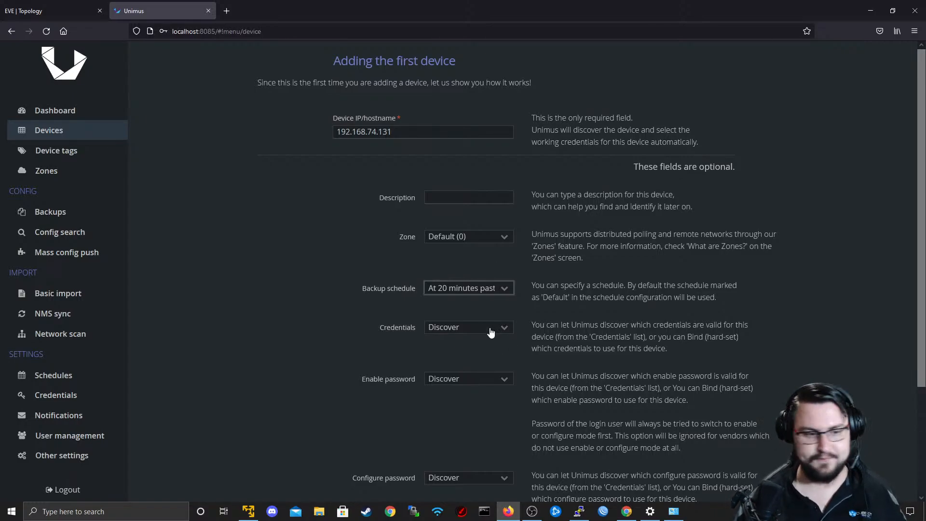
{"action": "scroll", "coordinate": [491, 332], "scroll_direction": "down", "scroll_amount": 3}
{"action": "left_click", "coordinate": [473, 208]}
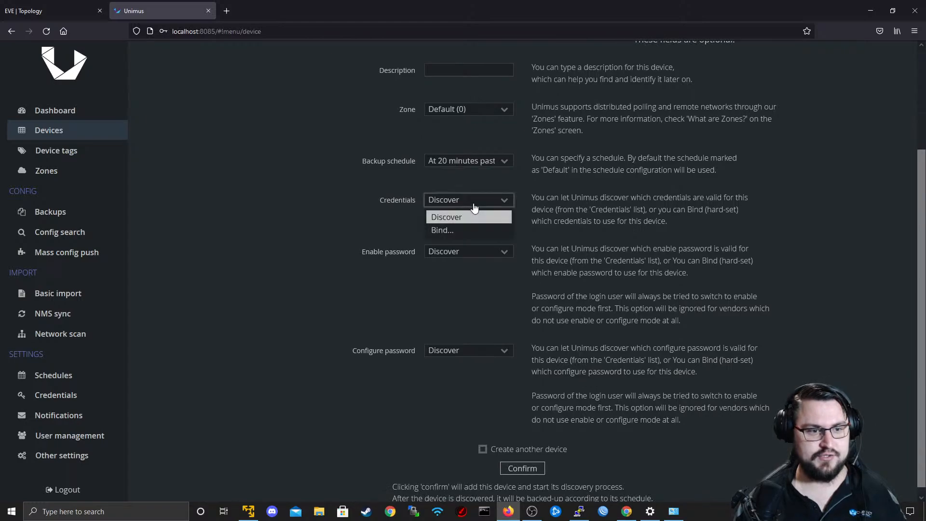
{"action": "left_click", "coordinate": [467, 234]}
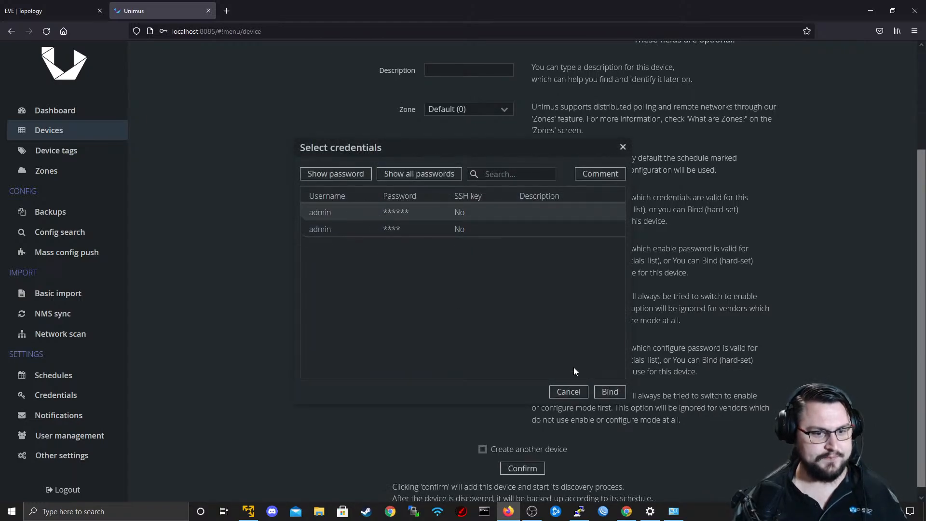
{"action": "left_click", "coordinate": [568, 392]}
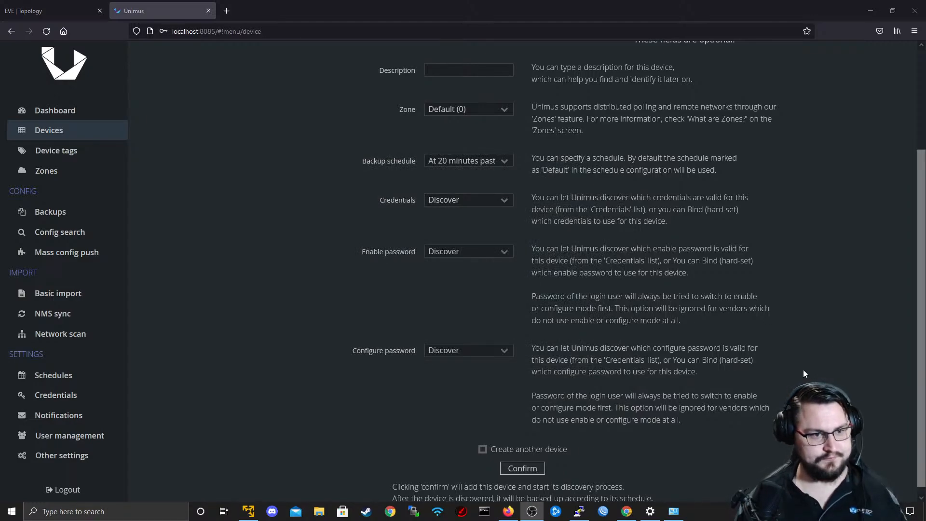
{"action": "left_click", "coordinate": [487, 202]}
{"action": "left_click", "coordinate": [502, 200]}
{"action": "scroll", "coordinate": [502, 199], "scroll_direction": "up", "scroll_amount": 3}
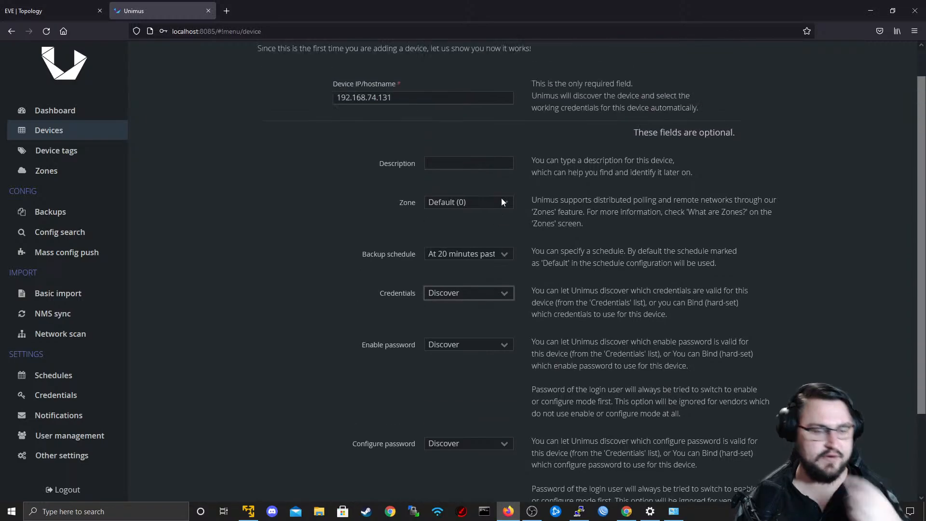
{"action": "scroll", "coordinate": [505, 265], "scroll_direction": "down", "scroll_amount": 3}
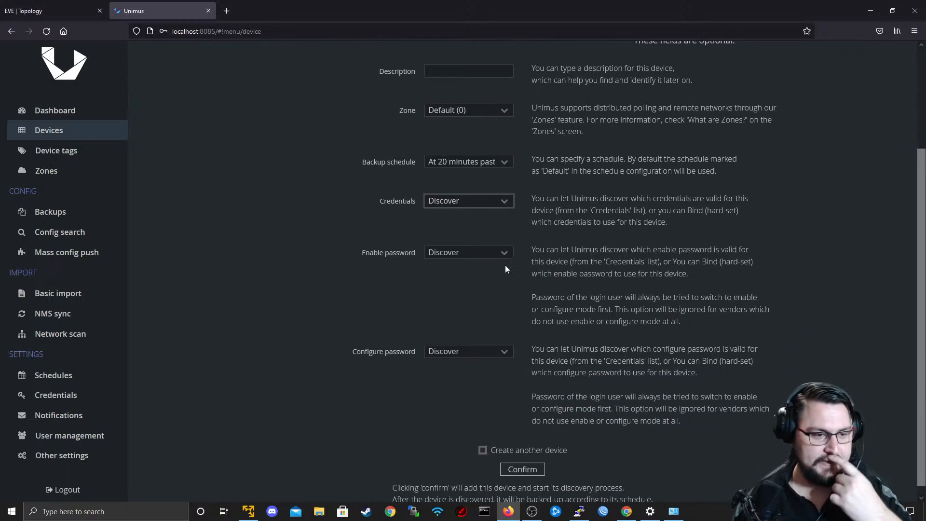
{"action": "left_click", "coordinate": [502, 195]}
{"action": "left_click", "coordinate": [465, 216]}
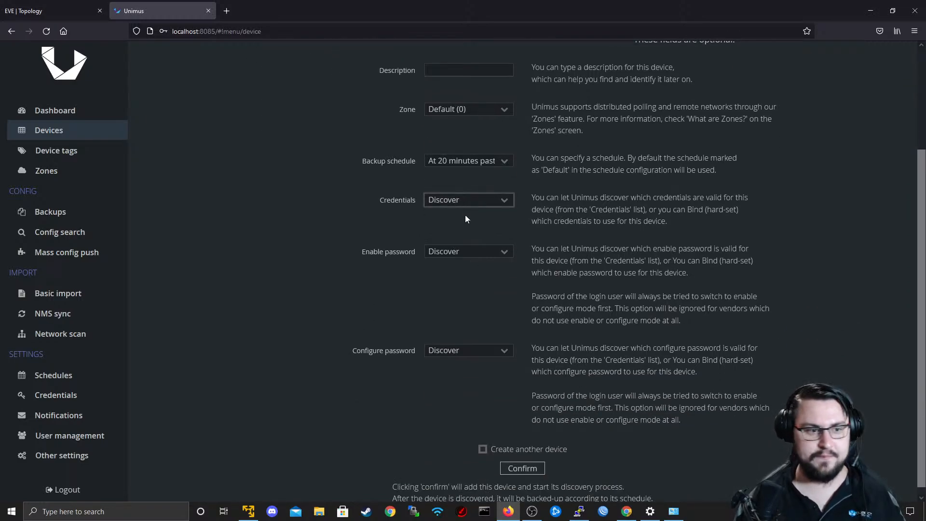
Reveal the password of the second admin entry in the credentials list and bind that entry to the device.
{"action": "scroll", "coordinate": [466, 241], "scroll_direction": "up", "scroll_amount": 2}
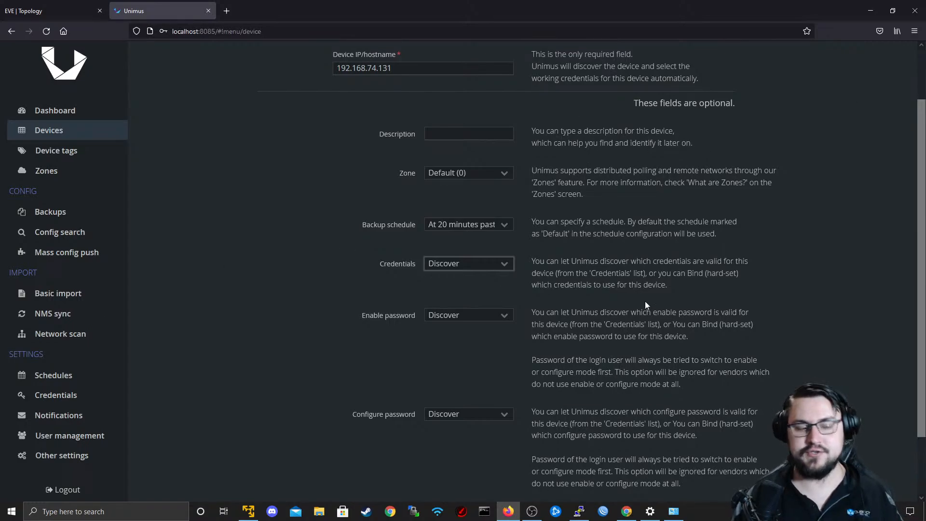
{"action": "left_click", "coordinate": [451, 264]}
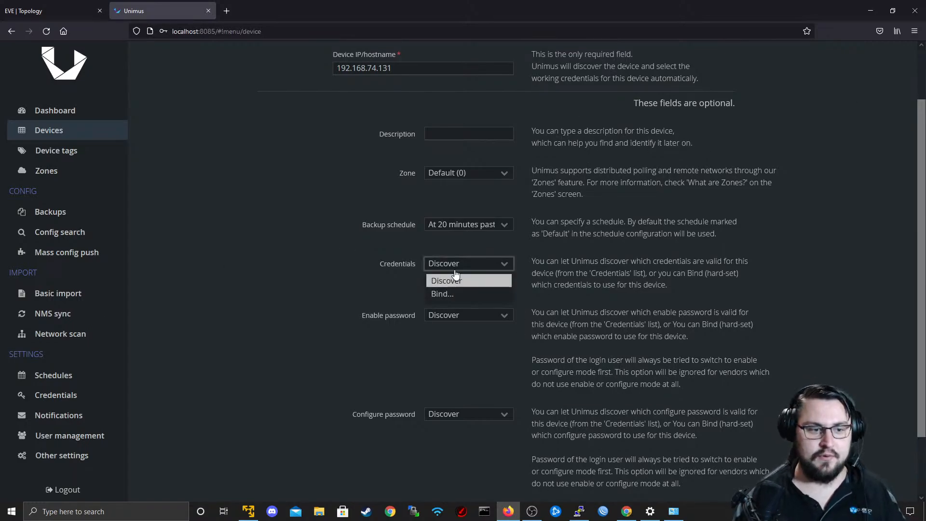
{"action": "left_click", "coordinate": [445, 295]}
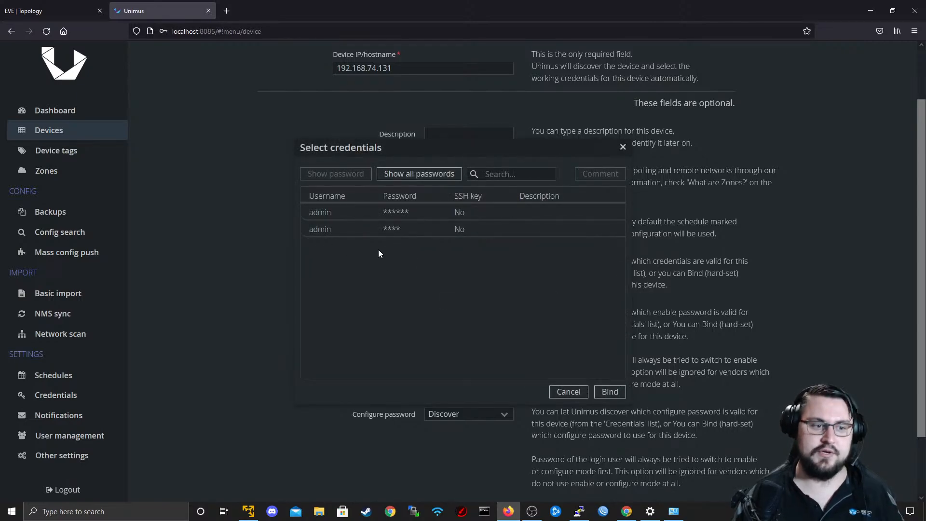
{"action": "left_click", "coordinate": [343, 218]}
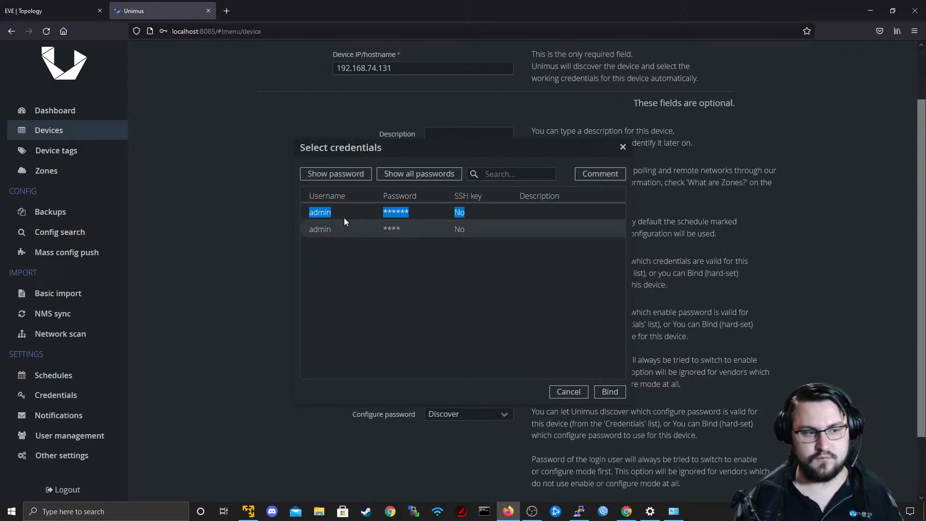
{"action": "left_click", "coordinate": [344, 229]}
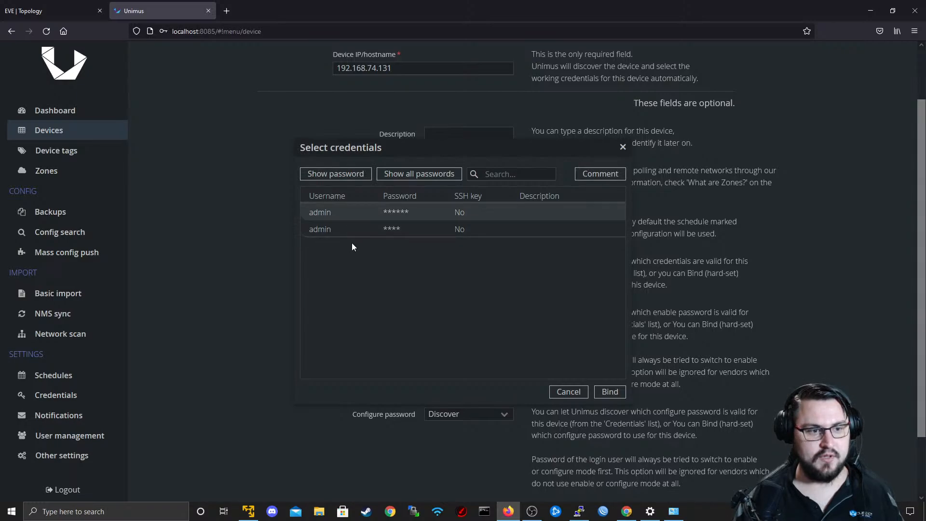
{"action": "left_click", "coordinate": [343, 175]}
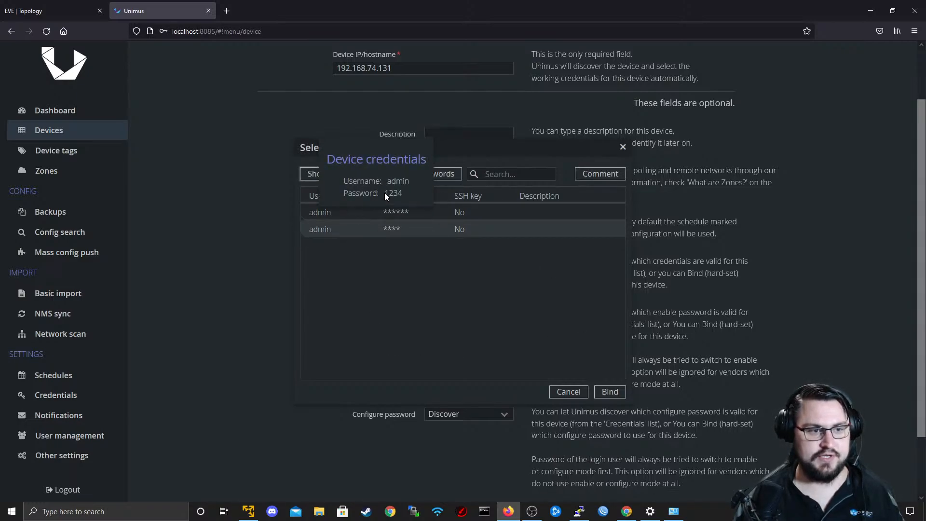
{"action": "left_click", "coordinate": [373, 226]}
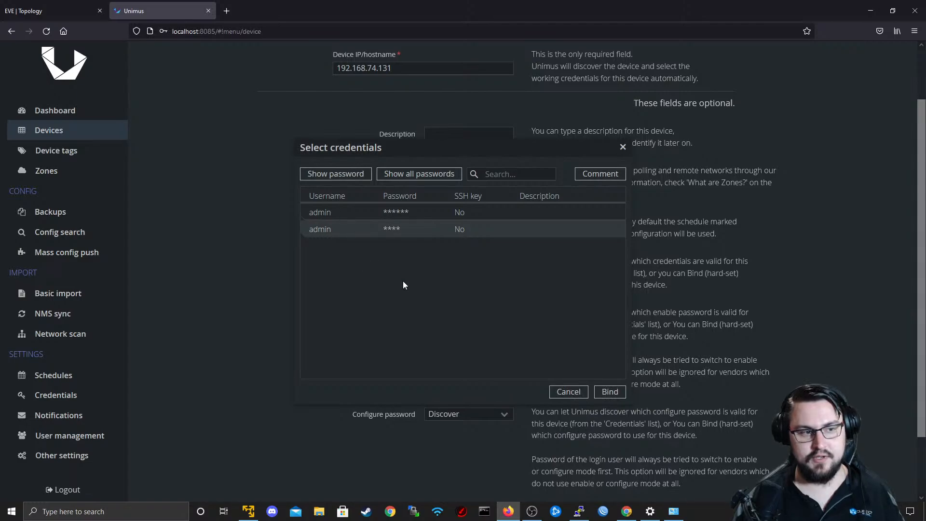
{"action": "left_click", "coordinate": [608, 392]}
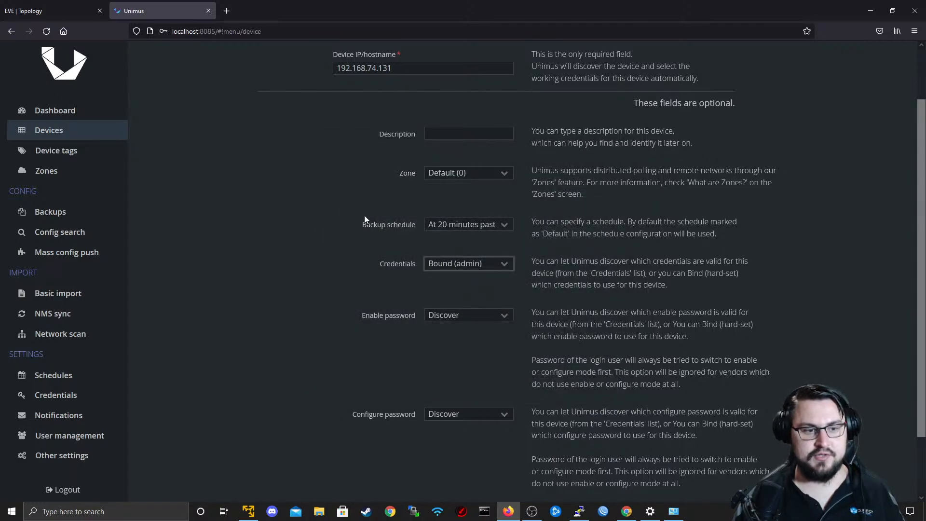
Review the new device's form, examining the IP address, optional settings and the Enable password choices with their explanations.
{"action": "left_click_drag", "start_coordinate": [400, 71], "coordinate": [340, 75]}
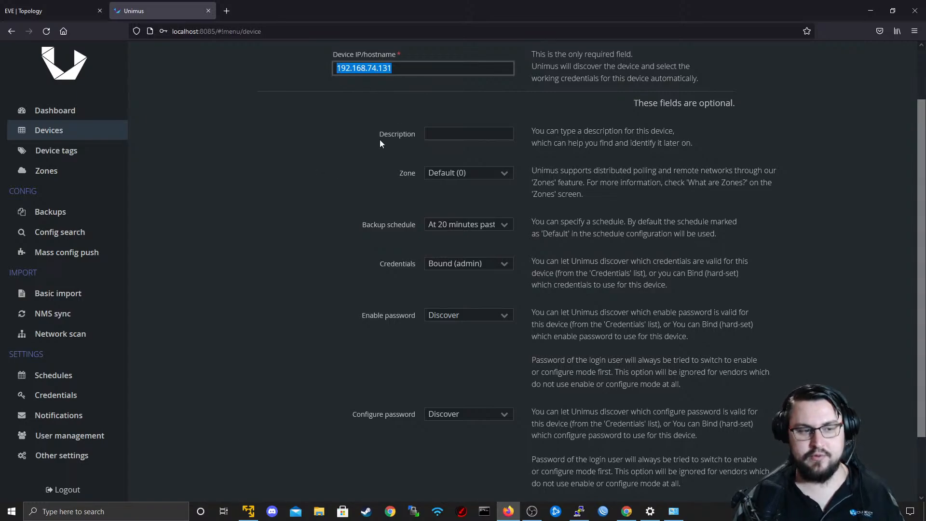
{"action": "scroll", "coordinate": [459, 205], "scroll_direction": "down", "scroll_amount": 2}
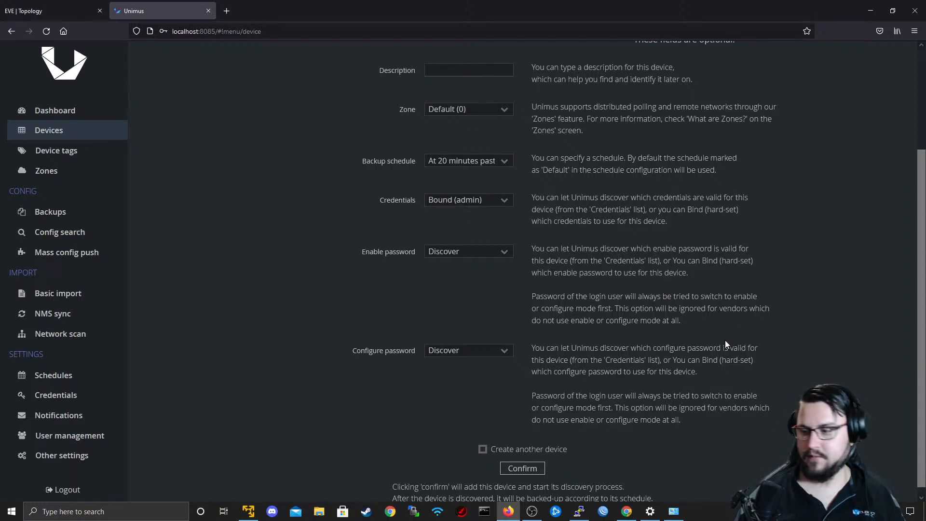
{"action": "scroll", "coordinate": [762, 277], "scroll_direction": "down", "scroll_amount": 1}
{"action": "scroll", "coordinate": [762, 277], "scroll_direction": "down", "scroll_amount": 1}
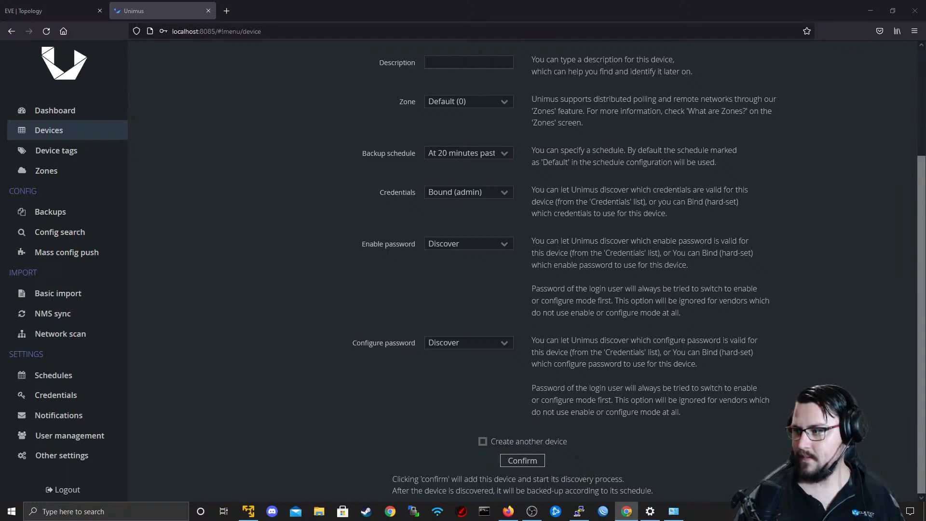
{"action": "left_click", "coordinate": [448, 247]}
{"action": "left_click", "coordinate": [485, 257]}
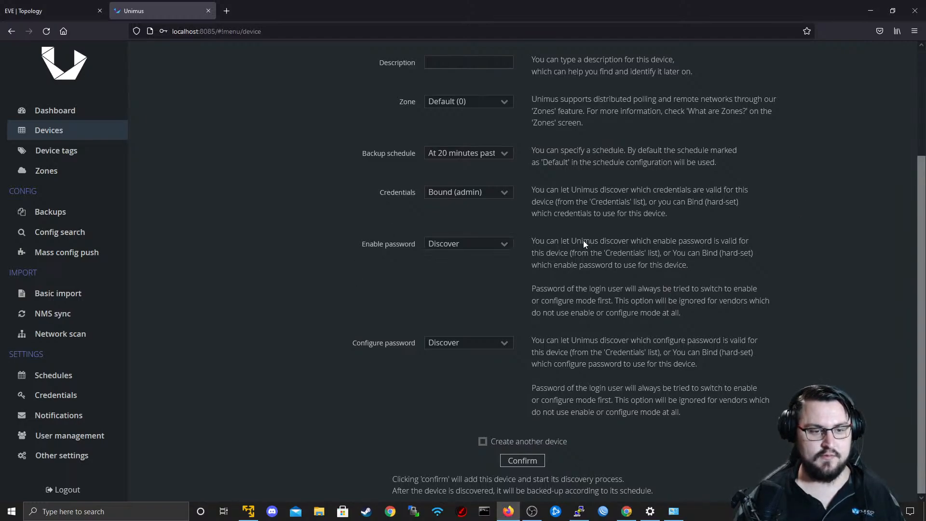
{"action": "scroll", "coordinate": [643, 221], "scroll_direction": "up", "scroll_amount": 3}
{"action": "scroll", "coordinate": [628, 219], "scroll_direction": "up", "scroll_amount": 2}
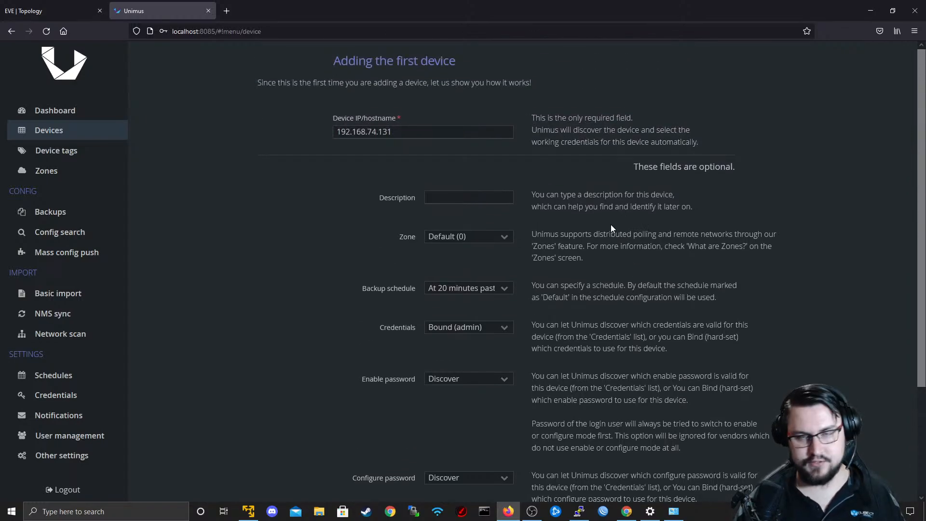
{"action": "scroll", "coordinate": [611, 224], "scroll_direction": "down", "scroll_amount": 5}
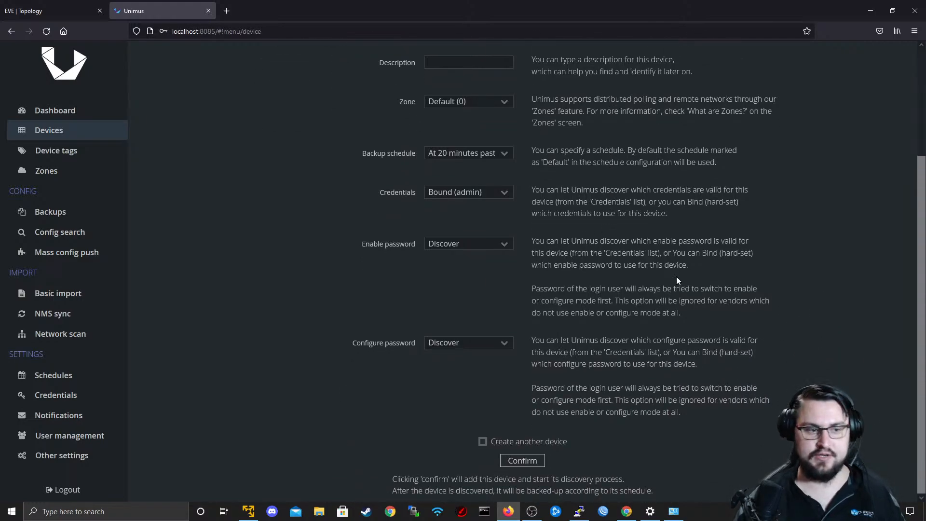
{"action": "scroll", "coordinate": [480, 299], "scroll_direction": "up", "scroll_amount": 5}
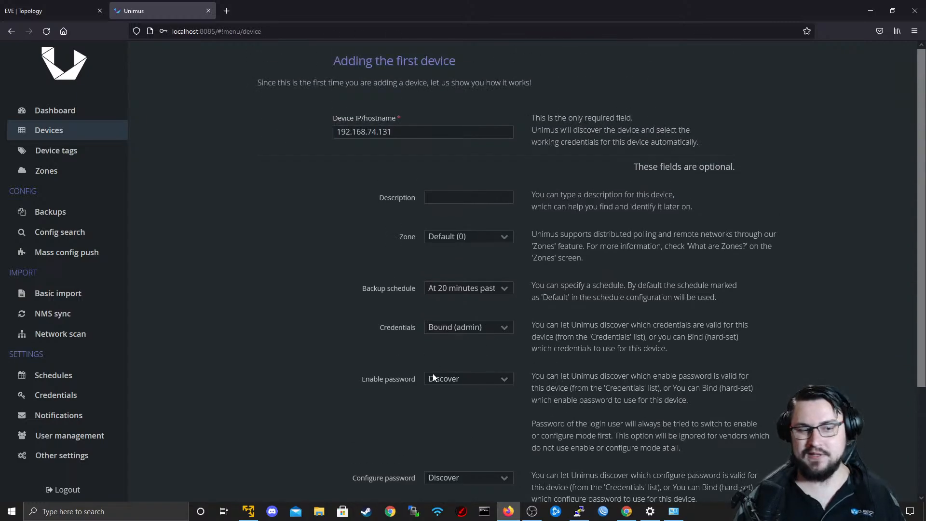
Check the Discover and Bind choices for the Enable password and Configure password, leaving both on Discover.
{"action": "left_click", "coordinate": [455, 379]}
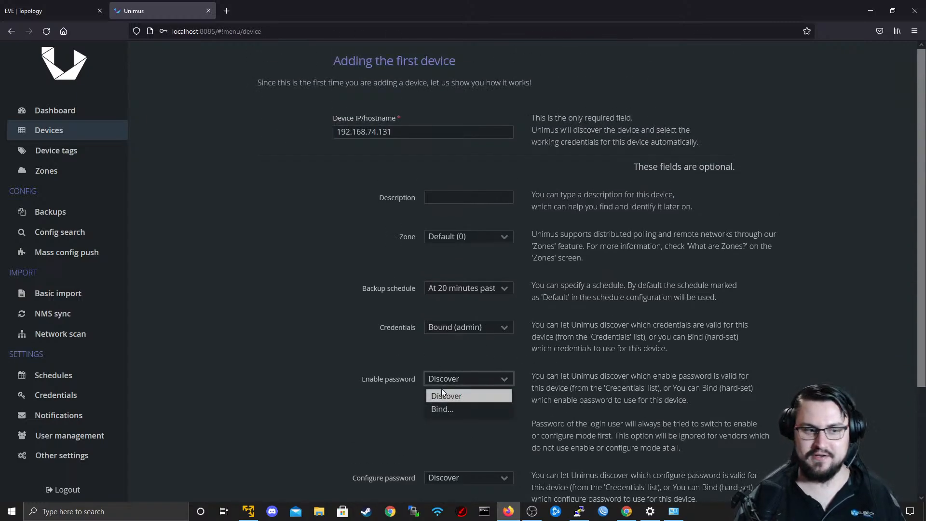
{"action": "left_click", "coordinate": [471, 379]}
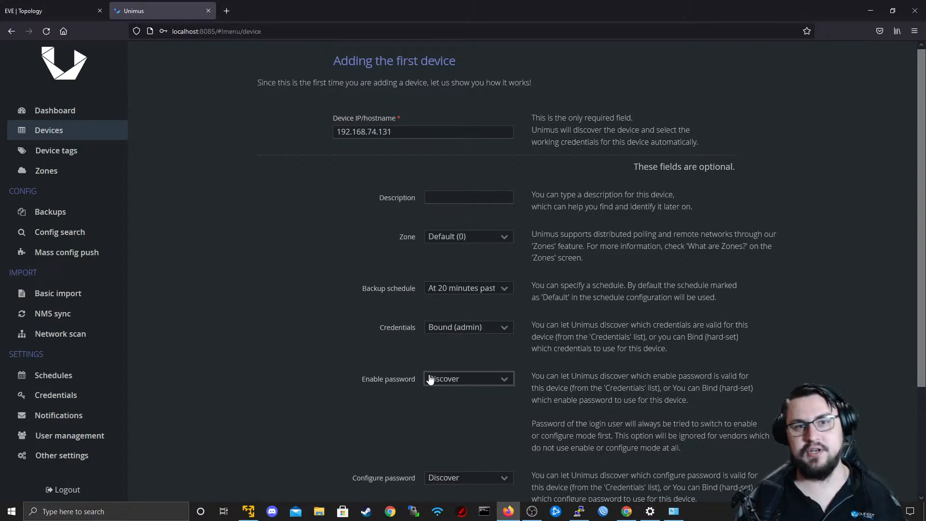
{"action": "scroll", "coordinate": [458, 403], "scroll_direction": "down", "scroll_amount": 5}
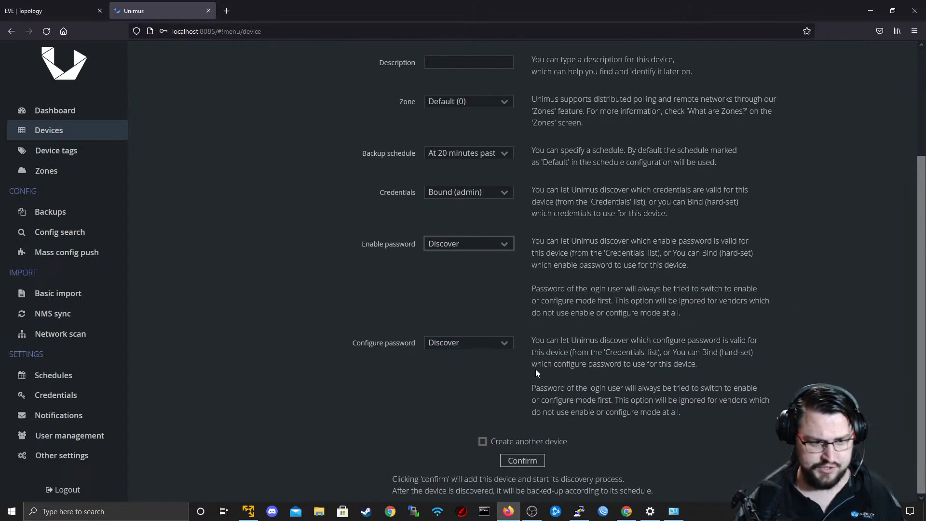
{"action": "left_click", "coordinate": [502, 344]}
{"action": "left_click", "coordinate": [502, 344]}
{"action": "left_click", "coordinate": [491, 343]}
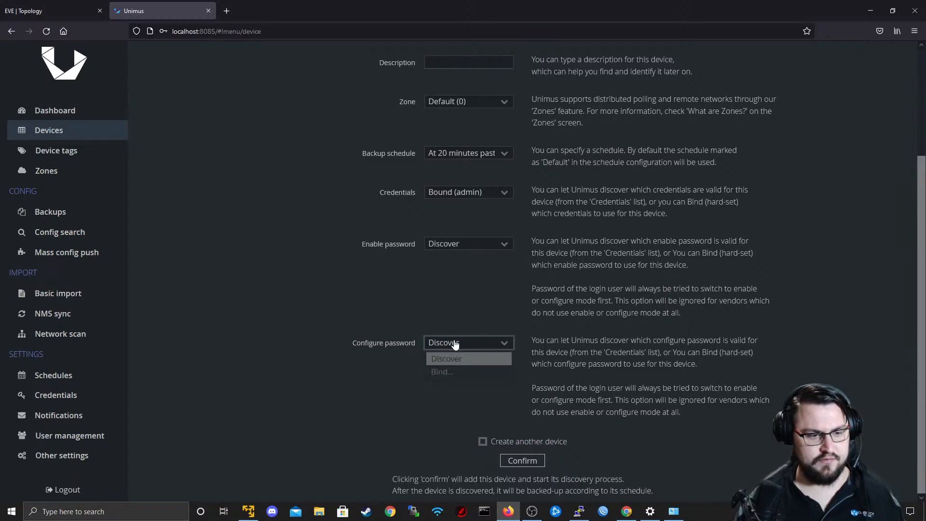
Leave the Configure password on Discover, check the form over and add the device 192.168.74.131.
{"action": "left_click", "coordinate": [459, 345]}
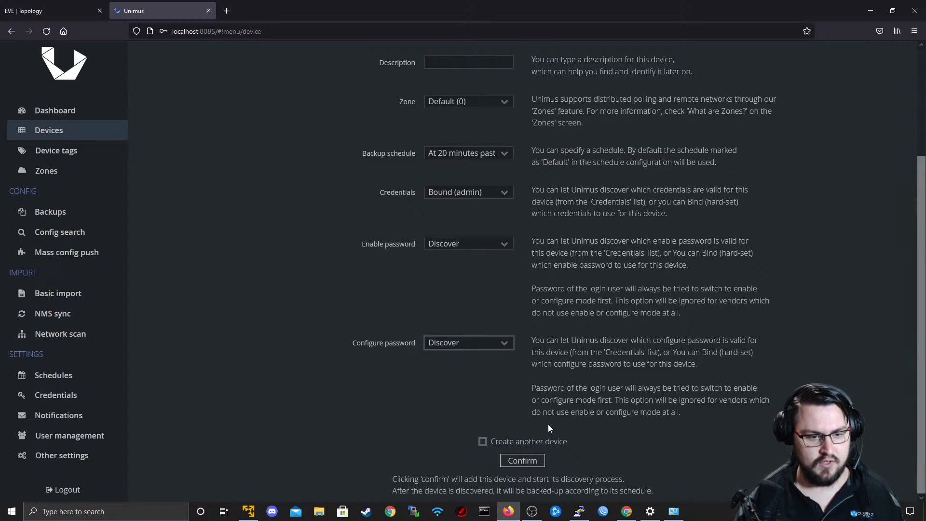
{"action": "scroll", "coordinate": [521, 432], "scroll_direction": "up", "scroll_amount": 3}
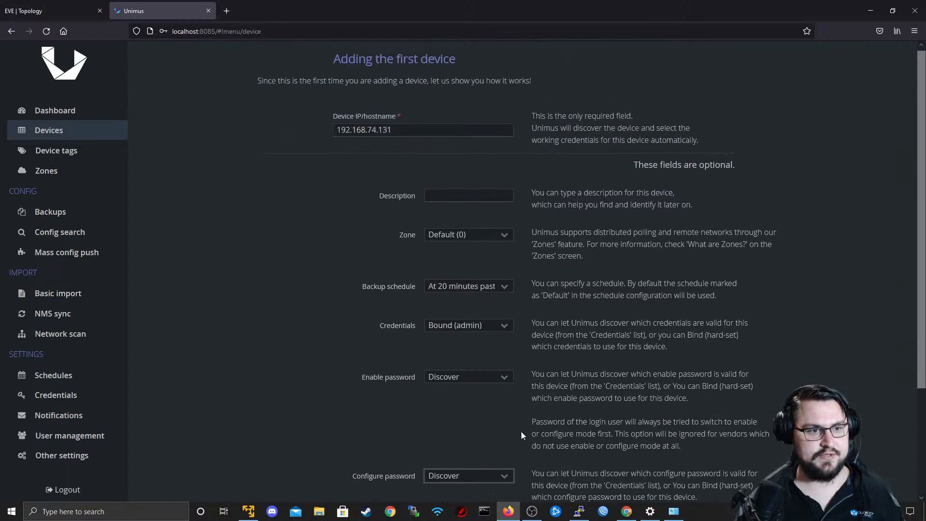
{"action": "scroll", "coordinate": [520, 431], "scroll_direction": "down", "scroll_amount": 3}
{"action": "left_click", "coordinate": [518, 461]}
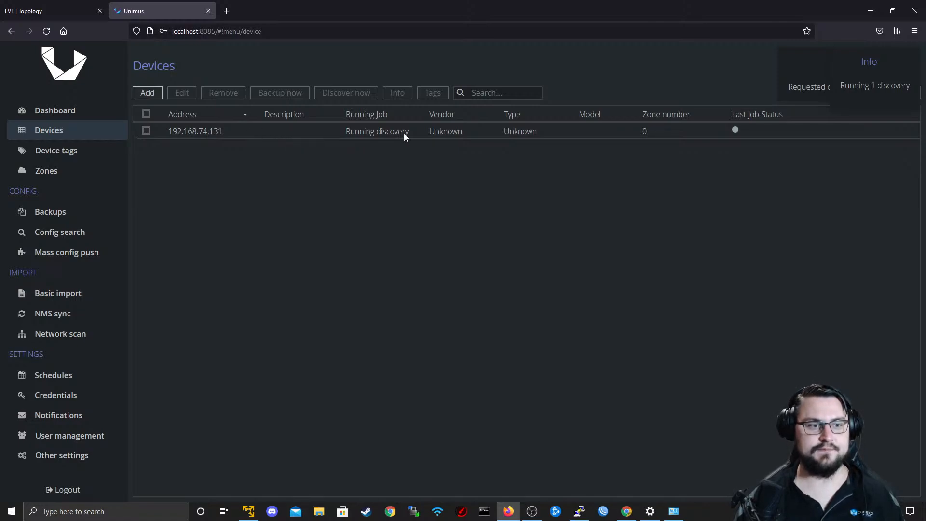
Check the discovery status of 192.168.74.131 in the devices list and request a new discovery of it.
{"action": "left_click", "coordinate": [380, 135]}
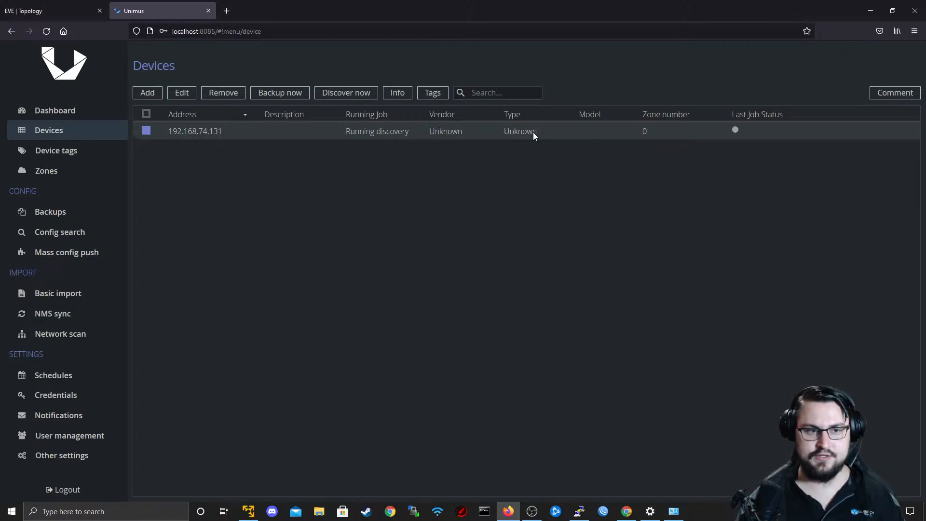
{"action": "left_click", "coordinate": [502, 129]}
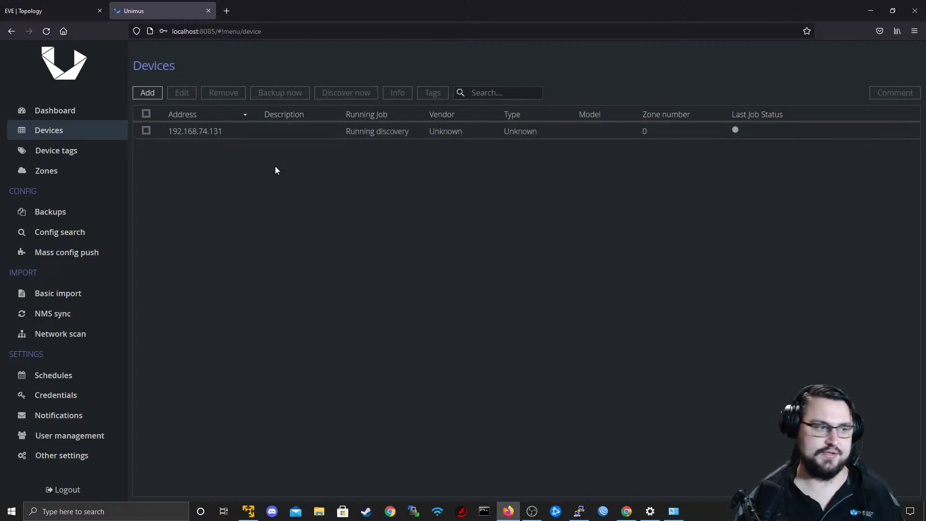
{"action": "left_click", "coordinate": [81, 132]}
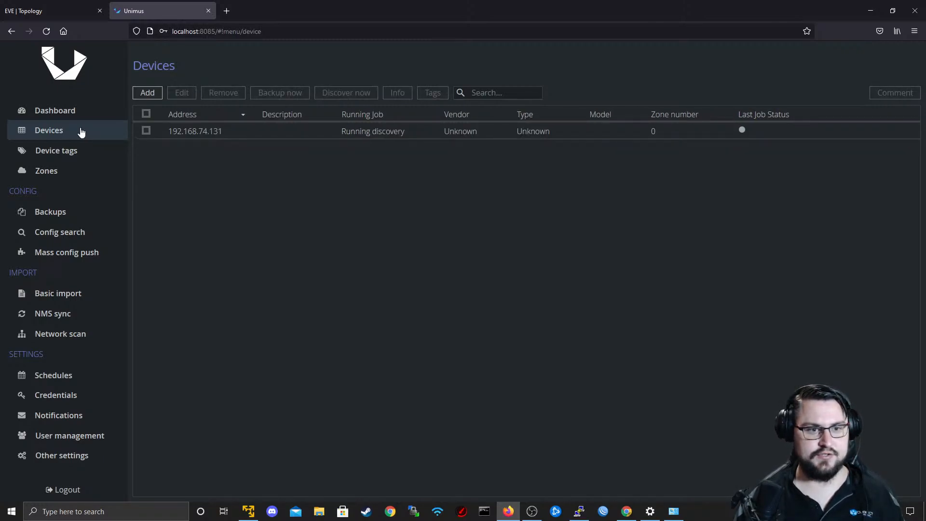
{"action": "left_click", "coordinate": [71, 147]}
{"action": "left_click", "coordinate": [72, 137]}
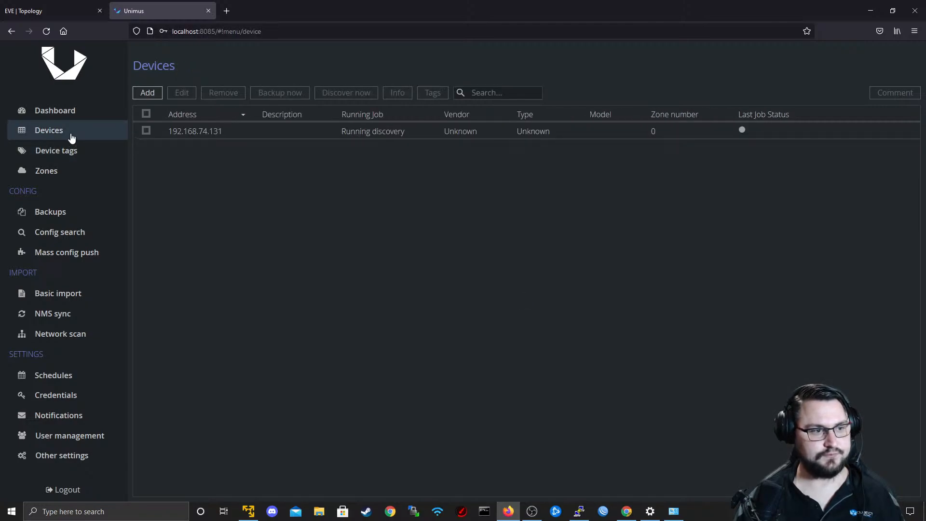
{"action": "left_click", "coordinate": [146, 131]}
{"action": "left_click", "coordinate": [340, 96]}
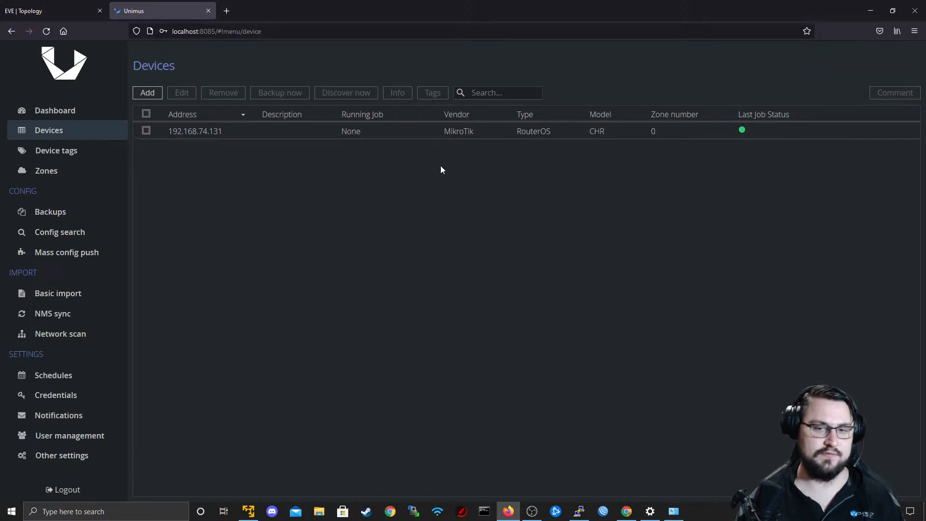
Tag the device 192.168.74.131 with the Customer1-MikroTiks device tag.
{"action": "left_click", "coordinate": [84, 159]}
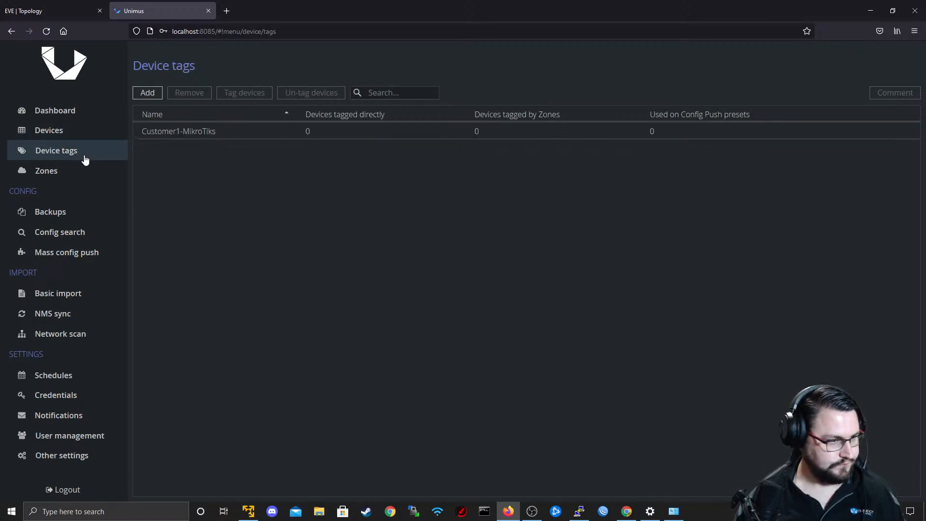
{"action": "left_click", "coordinate": [69, 135]}
{"action": "left_click", "coordinate": [68, 155]}
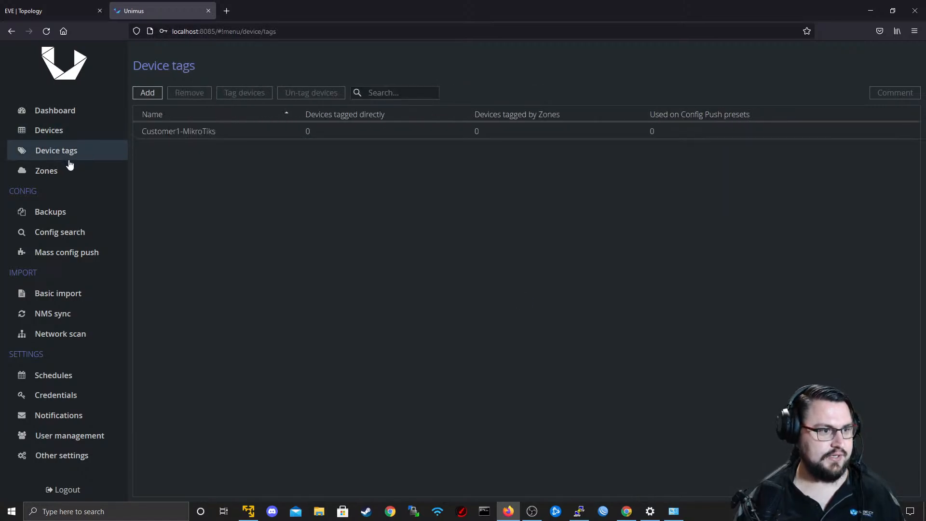
{"action": "left_click", "coordinate": [163, 136]}
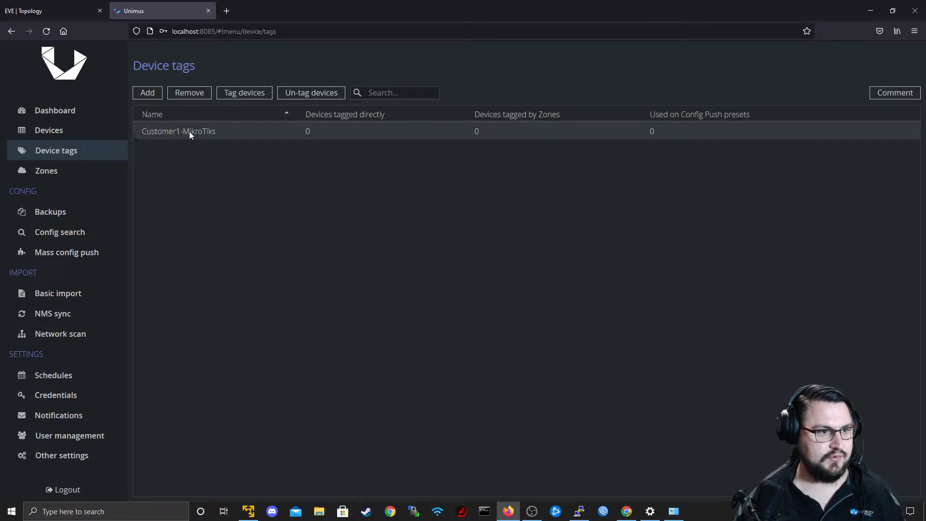
{"action": "left_click", "coordinate": [234, 91]}
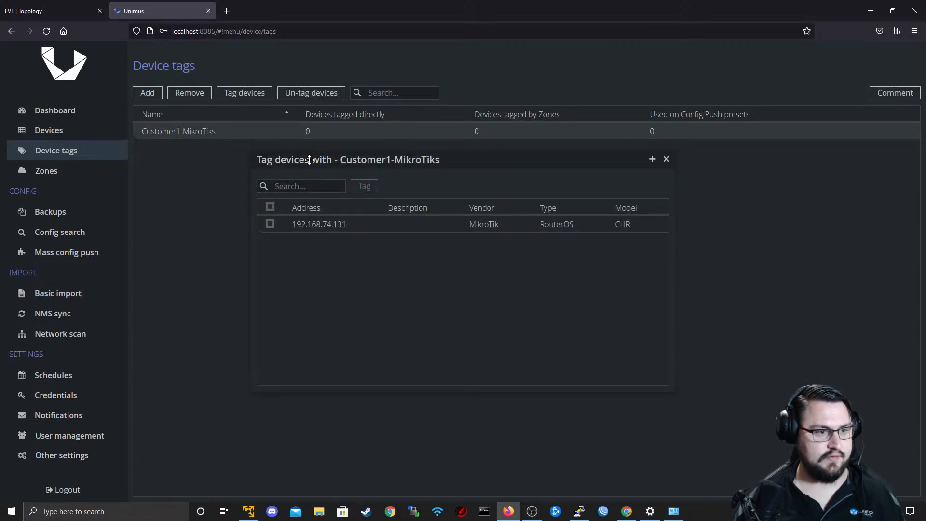
{"action": "left_click", "coordinate": [304, 228]}
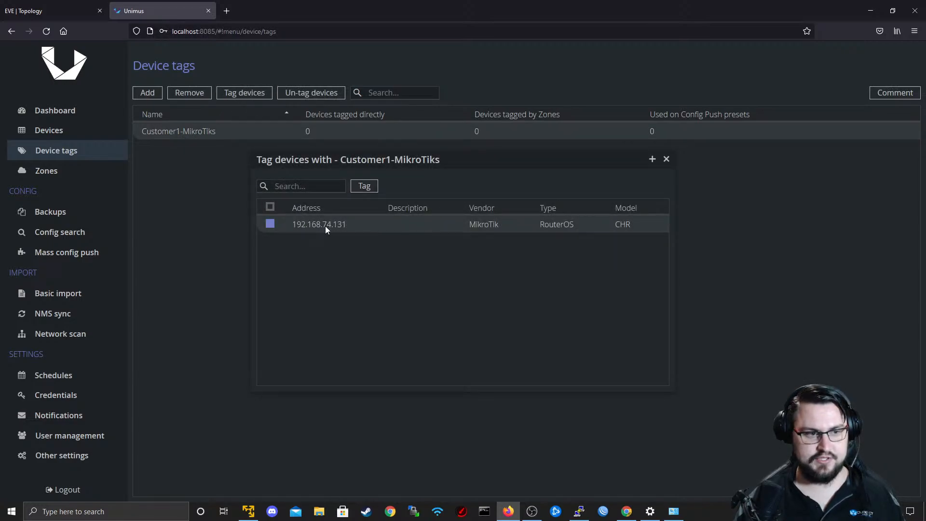
{"action": "left_click", "coordinate": [364, 187]}
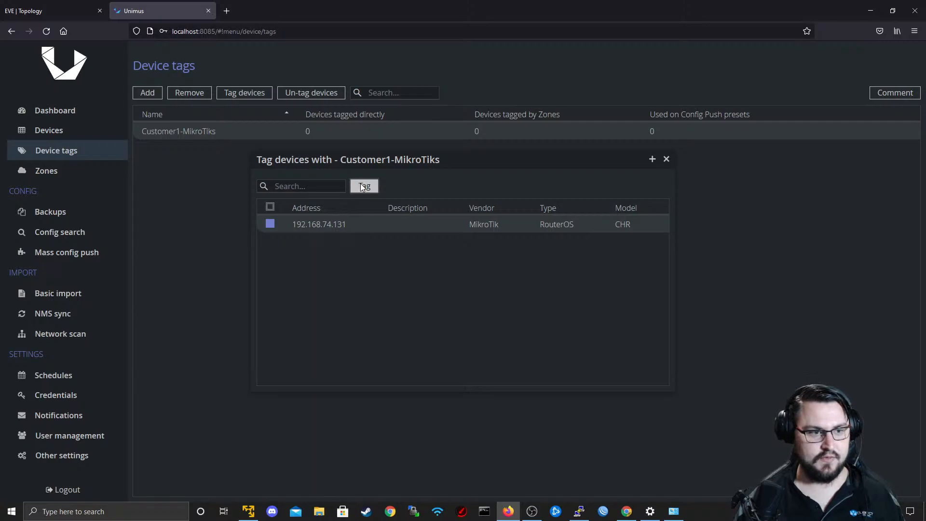
{"action": "left_click", "coordinate": [666, 159]}
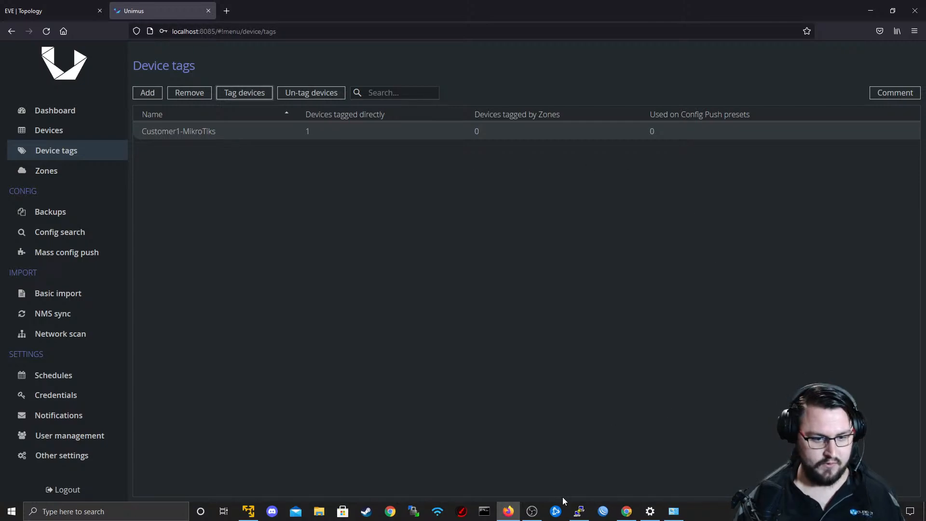
Run an immediate configuration backup of the device 192.168.74.131.
{"action": "left_click", "coordinate": [85, 172]}
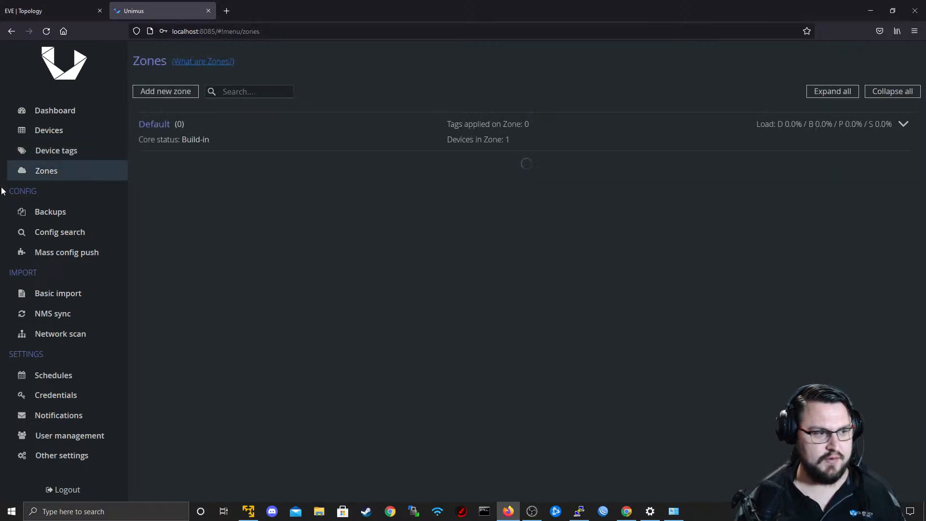
{"action": "left_click", "coordinate": [73, 215]}
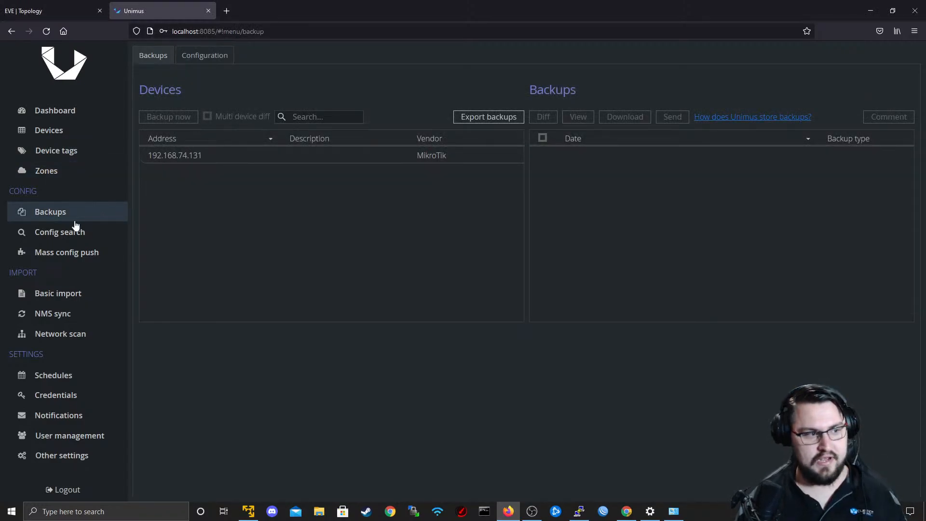
{"action": "left_click", "coordinate": [204, 155]}
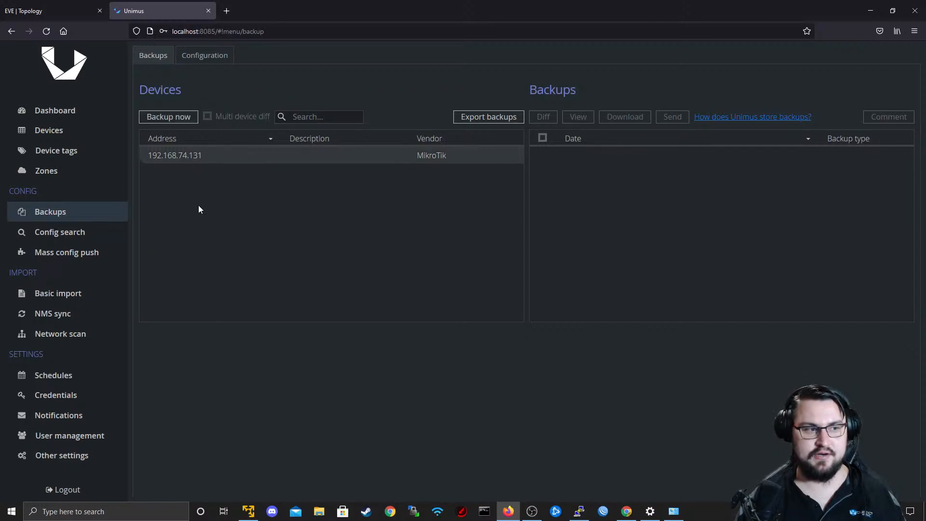
{"action": "left_click", "coordinate": [189, 119]}
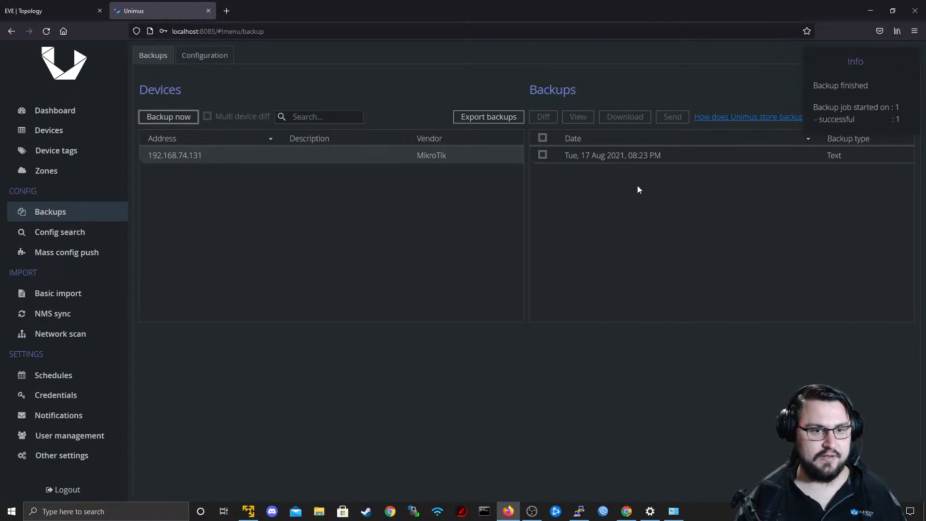
View the new text backup of the MikroTik device and examine its wireless security profile and DHCP client lines.
{"action": "left_click", "coordinate": [545, 154]}
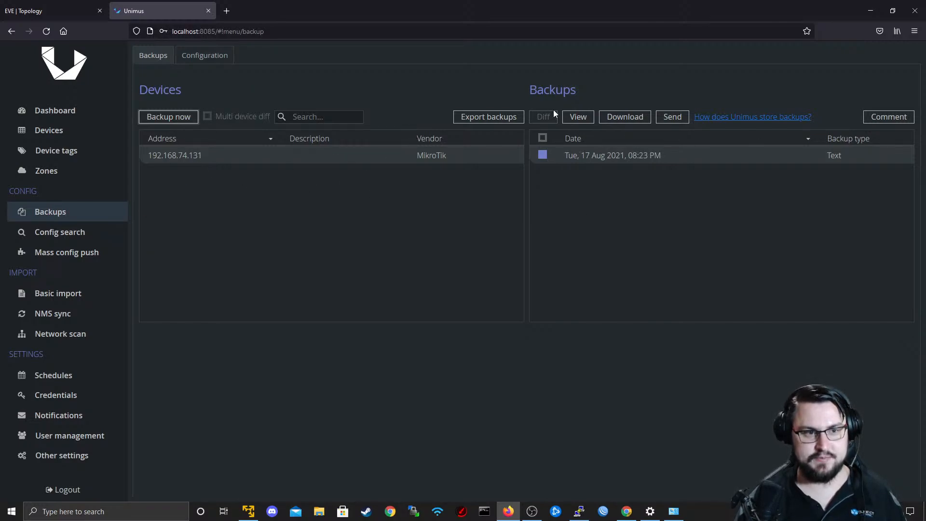
{"action": "left_click", "coordinate": [577, 118]}
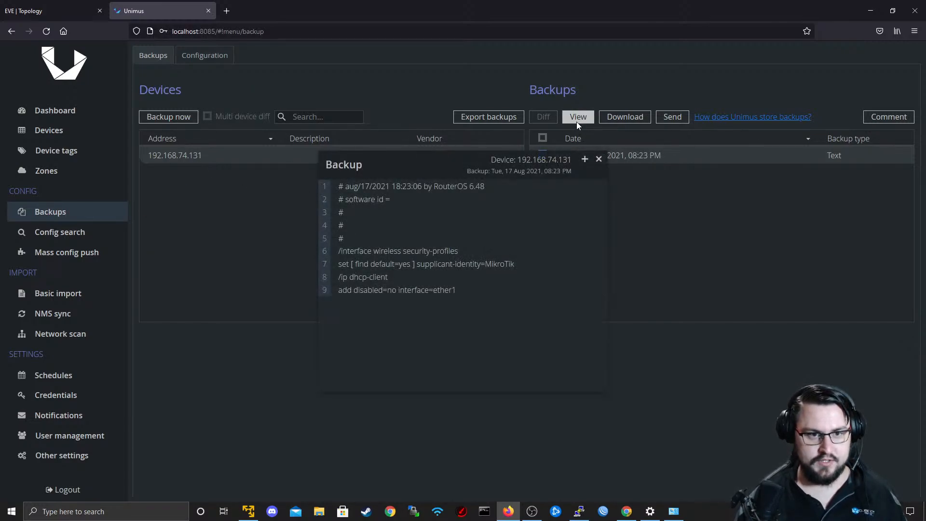
{"action": "left_click_drag", "start_coordinate": [485, 283], "coordinate": [338, 250]}
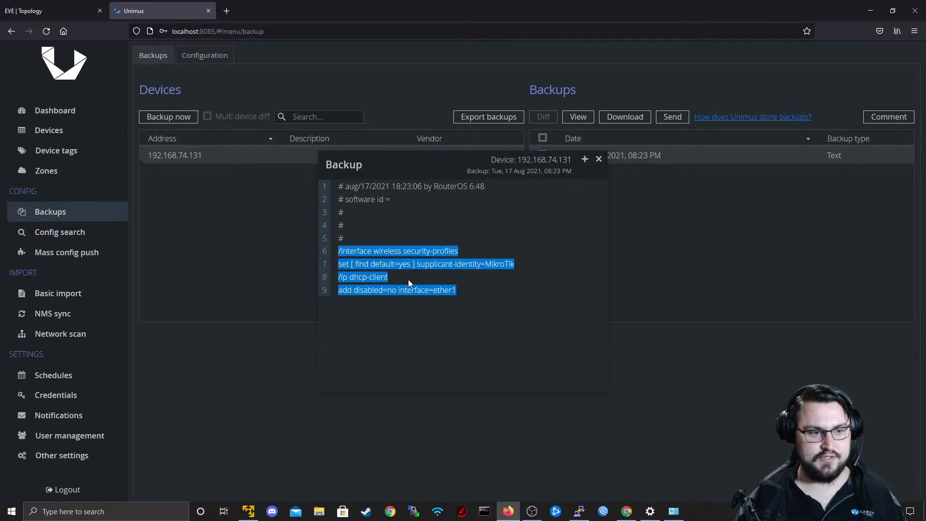
{"action": "left_click_drag", "start_coordinate": [479, 291], "coordinate": [373, 250]}
{"action": "left_click", "coordinate": [598, 159]}
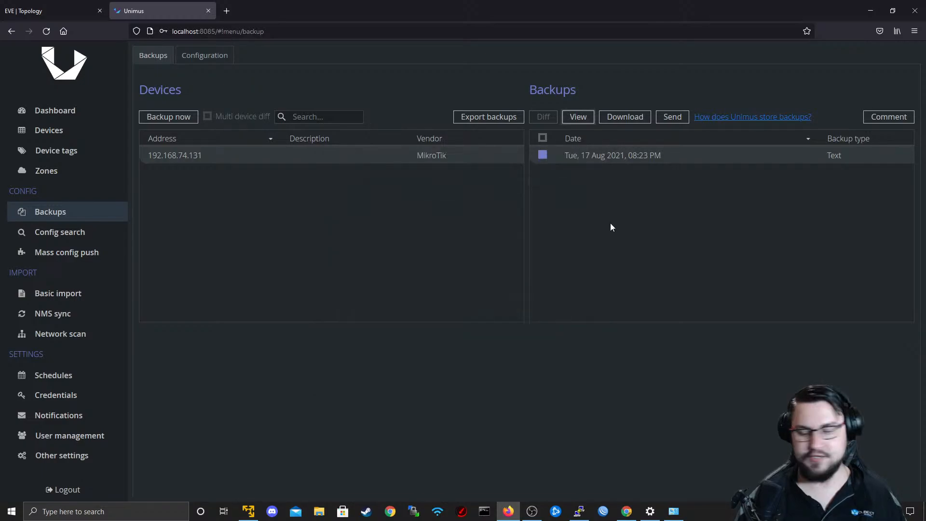
Switch to the EVE topology and bring up router R1's PuTTY console at a fresh prompt.
{"action": "left_click", "coordinate": [50, 10]}
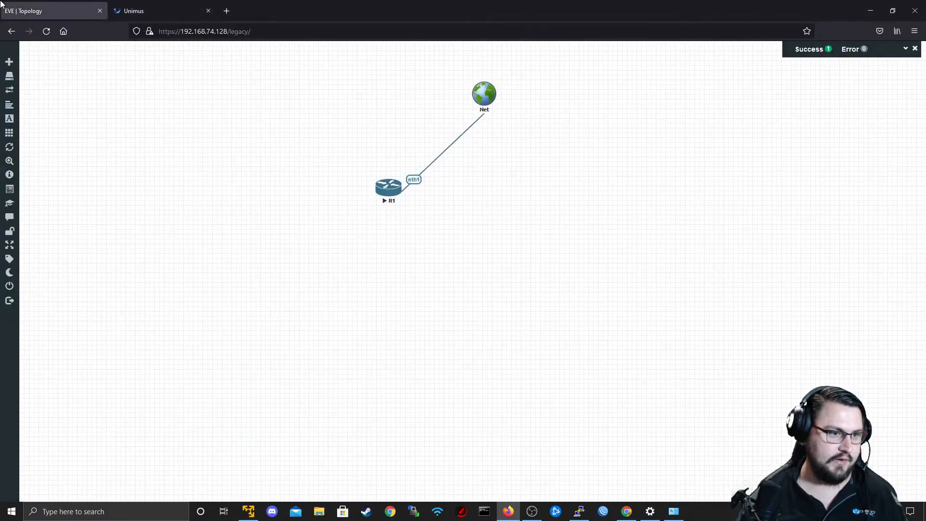
{"action": "left_click", "coordinate": [395, 208]}
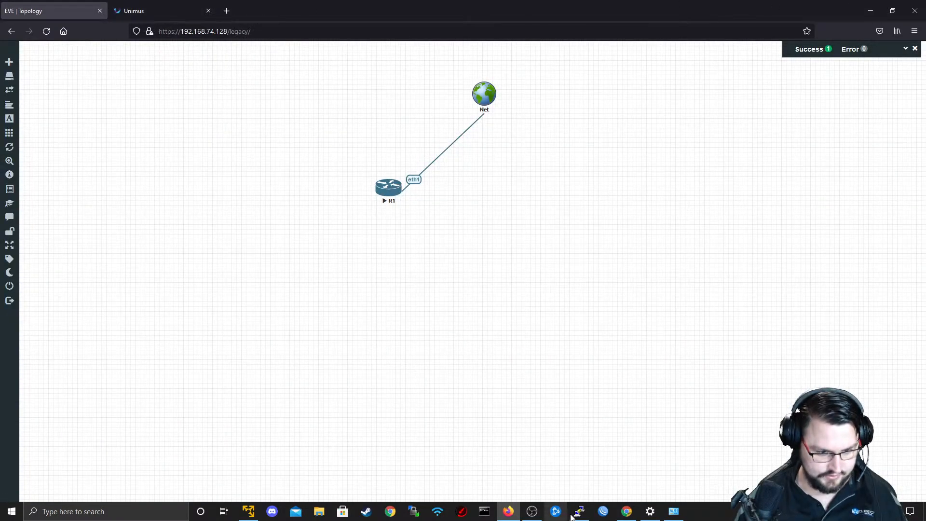
{"action": "key", "text": "Return"}
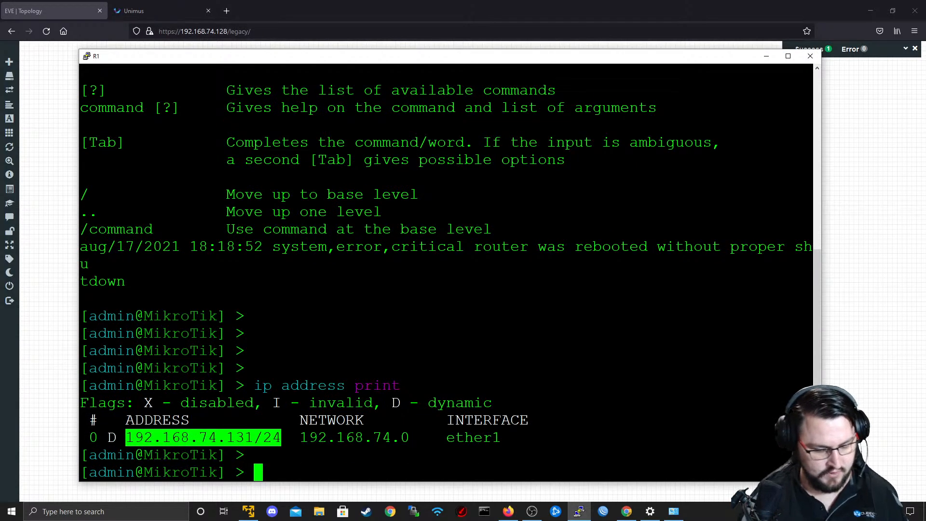
{"action": "key", "text": "Return"}
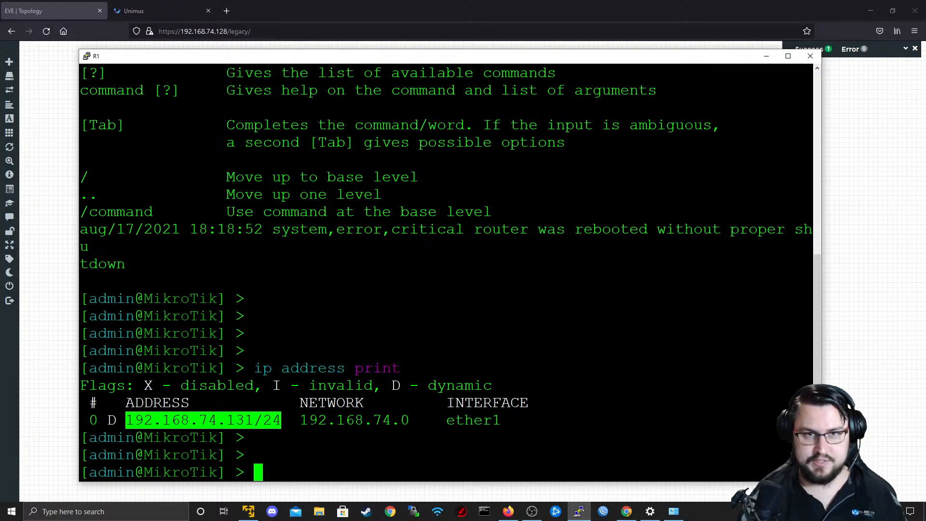
{"action": "type", "text": "system "}
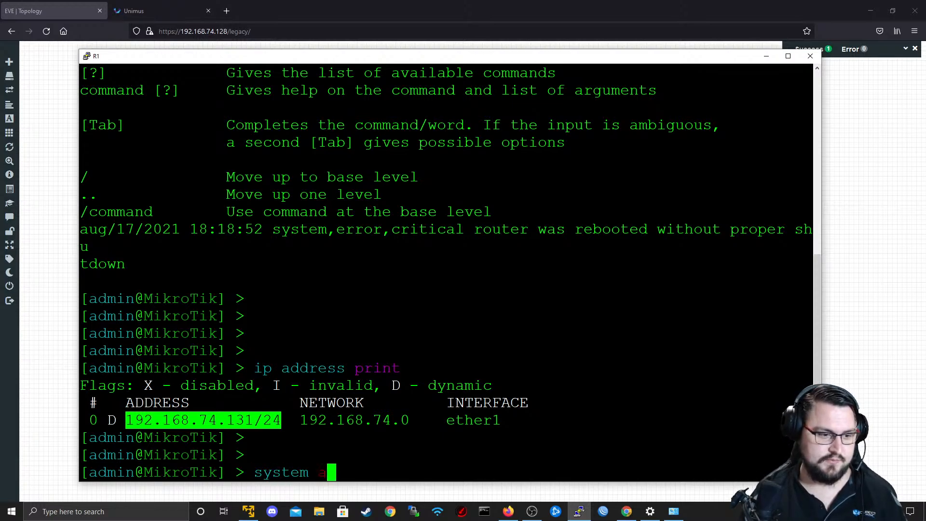
{"action": "type", "text": "user a"}
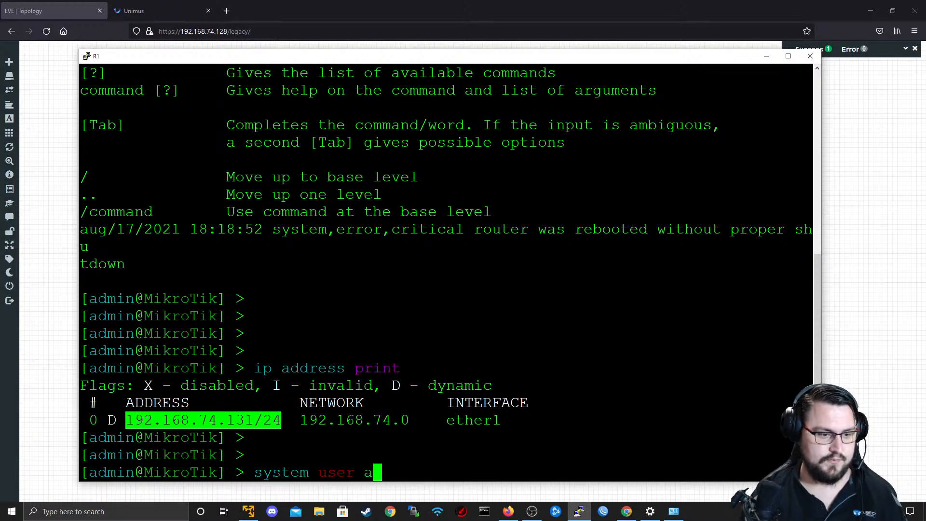
{"action": "key", "text": "BackSpace"}
{"action": "key", "text": "BackSpace"}
{"action": "key", "text": "BackSpace"}
{"action": "key", "text": "BackSpace"}
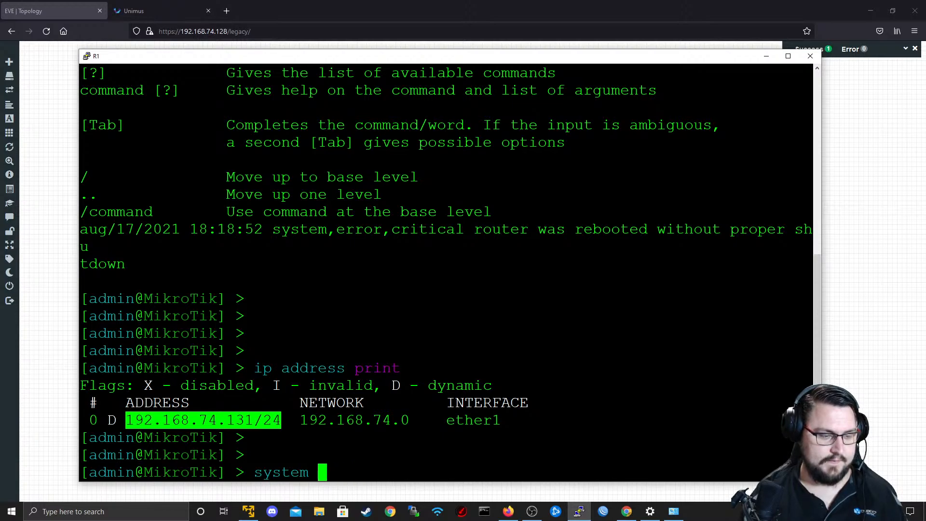
{"action": "type", "text": "ups"}
{"action": "key", "text": "question"}
{"action": "key", "text": "BackSpace"}
{"action": "key", "text": "BackSpace"}
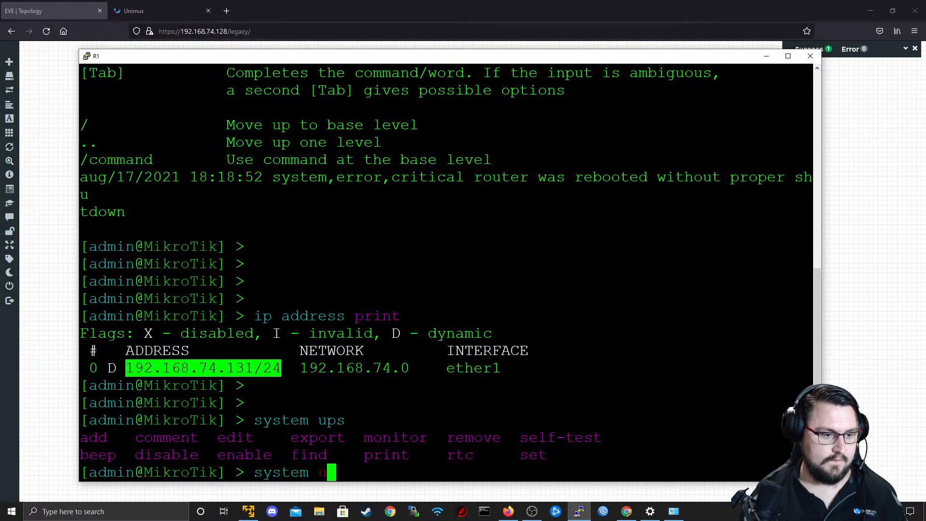
{"action": "key", "text": "BackSpace"}
{"action": "key", "text": "BackSpace"}
{"action": "key", "text": "BackSpace"}
{"action": "key", "text": "BackSpace"}
{"action": "key", "text": "BackSpace"}
{"action": "key", "text": "BackSpace"}
{"action": "key", "text": "BackSpace"}
{"action": "key", "text": "BackSpace"}
Set a new account password for user number 0 on R1 with the user set command.
{"action": "type", "text": "user admin"}
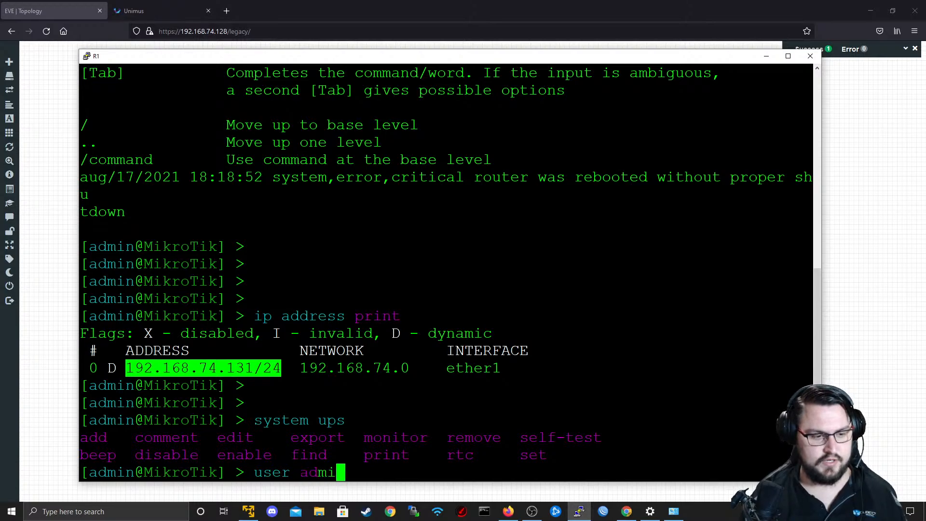
{"action": "key", "text": "BackSpace"}
{"action": "key", "text": "BackSpace"}
{"action": "key", "text": "BackSpace"}
{"action": "key", "text": "BackSpace"}
{"action": "key", "text": "BackSpace"}
{"action": "type", "text": "set"}
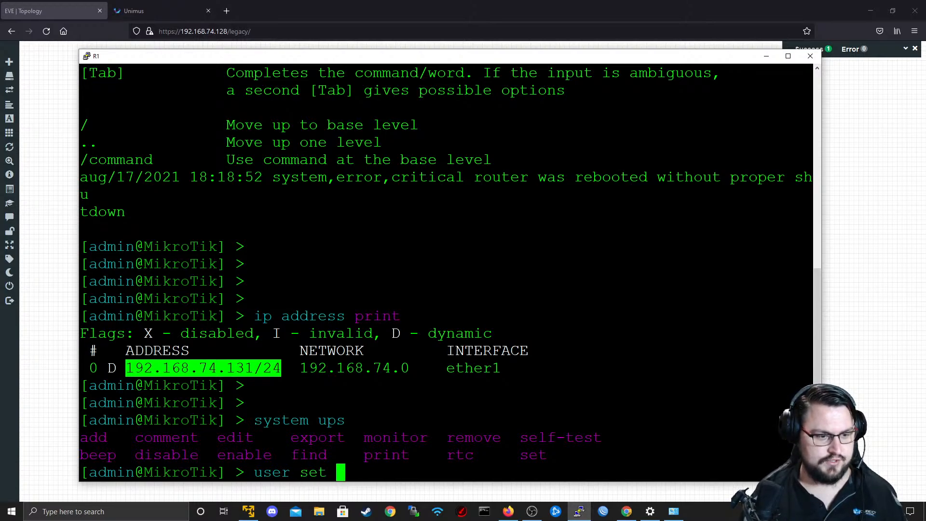
{"action": "key", "text": "question"}
{"action": "type", "text": "password="}
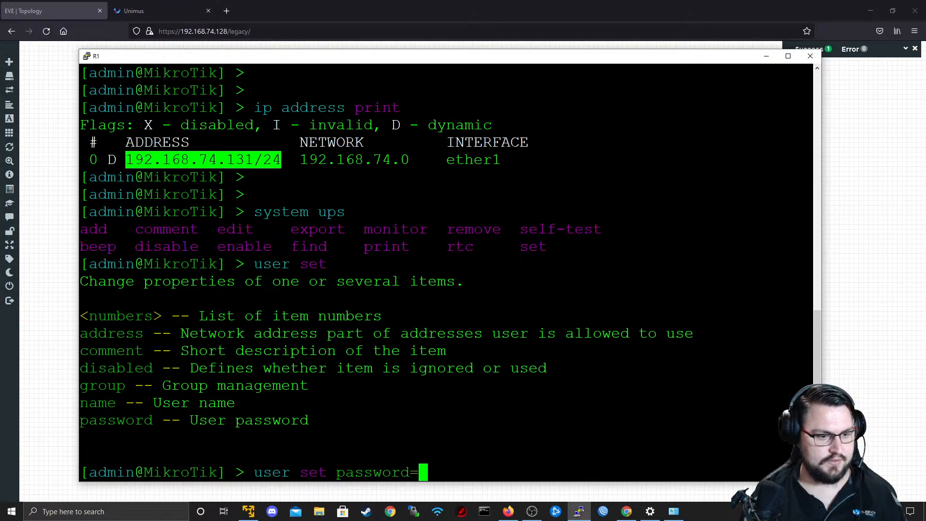
{"action": "type", "text": "1234 0-"}
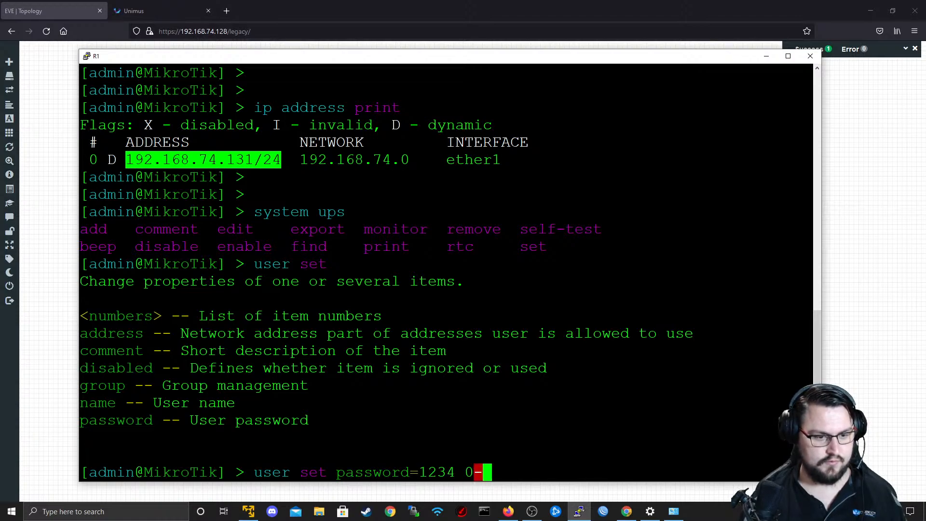
{"action": "key", "text": "Return"}
List R1's user accounts with user print and examine the entry's name and group.
{"action": "type", "text": "userp r="}
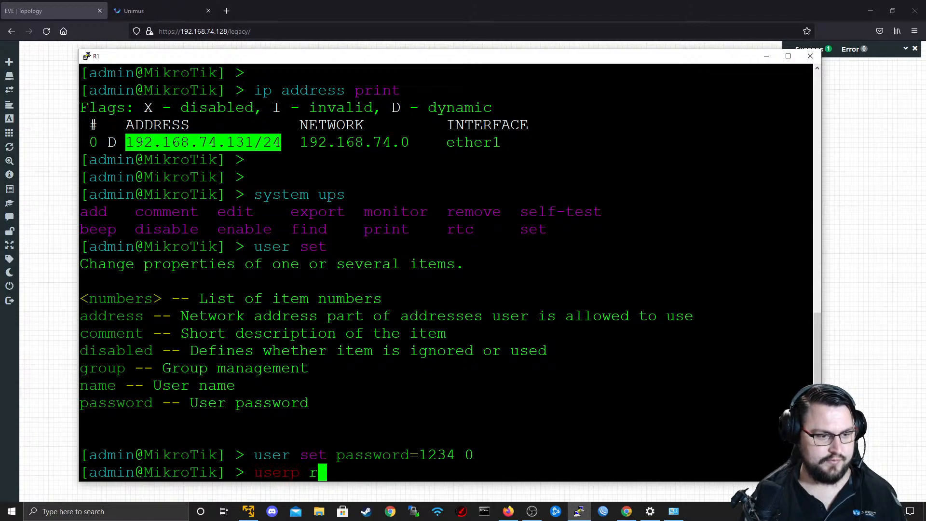
{"action": "key", "text": "Return"}
{"action": "key", "text": "BackSpace"}
{"action": "key", "text": "BackSpace"}
{"action": "key", "text": "BackSpace"}
{"action": "key", "text": "BackSpace"}
{"action": "type", "text": "print"}
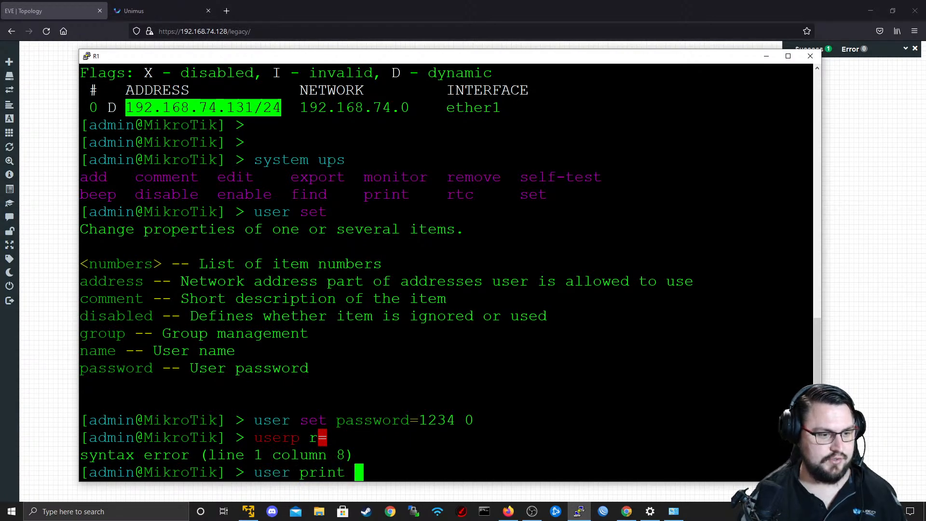
{"action": "key", "text": "Return"}
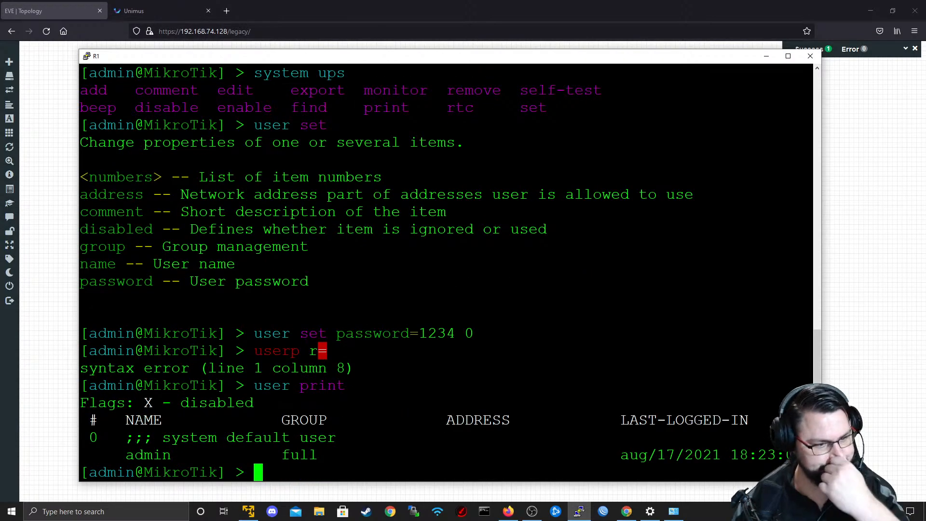
{"action": "left_click_drag", "start_coordinate": [99, 419], "coordinate": [280, 454]}
{"action": "left_click", "coordinate": [281, 458]}
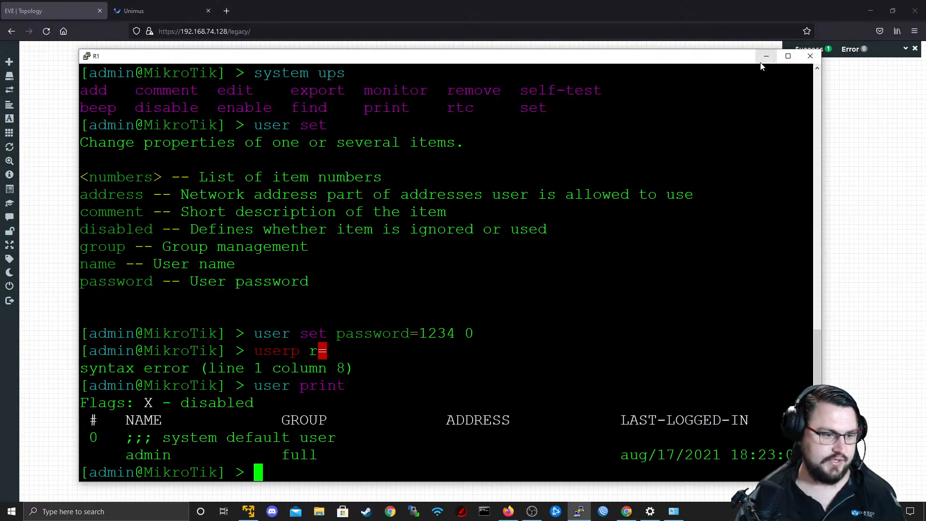
{"action": "key", "text": "Return"}
{"action": "key", "text": "Return"}
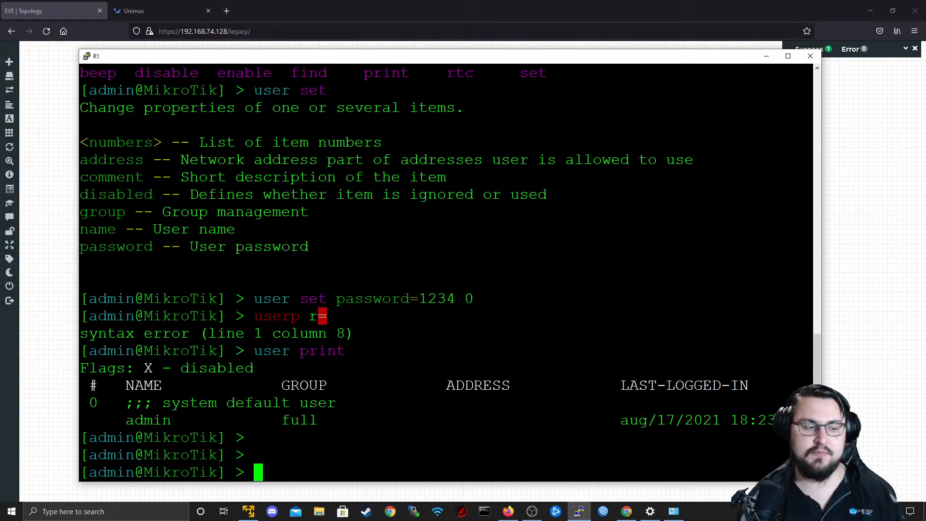
Change the router's system identity name to R1 from the console.
{"action": "double_click", "coordinate": [181, 438]}
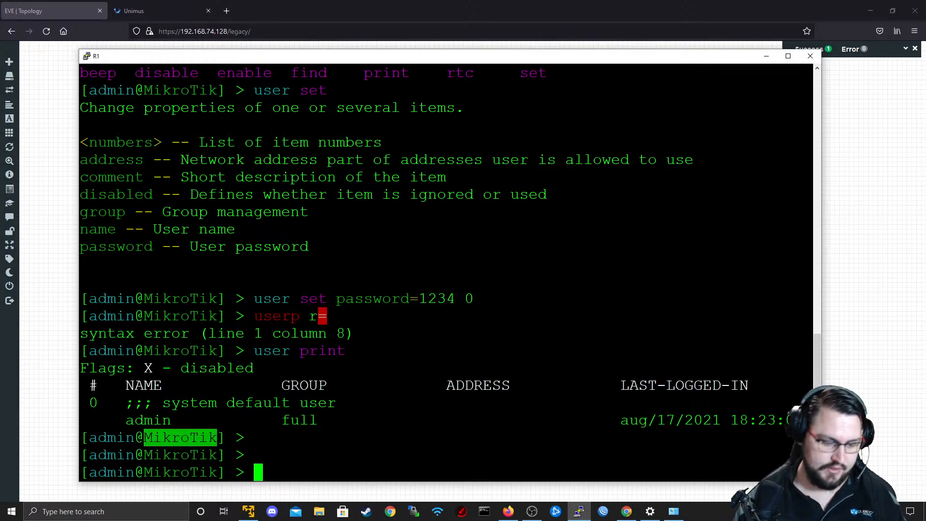
{"action": "type", "text": "suy"}
{"action": "key", "text": "BackSpace"}
{"action": "key", "text": "BackSpace"}
{"action": "key", "text": "BackSpace"}
{"action": "type", "text": "suys"}
{"action": "key", "text": "BackSpace"}
{"action": "key", "text": "BackSpace"}
{"action": "key", "text": "BackSpace"}
{"action": "key", "text": "BackSpace"}
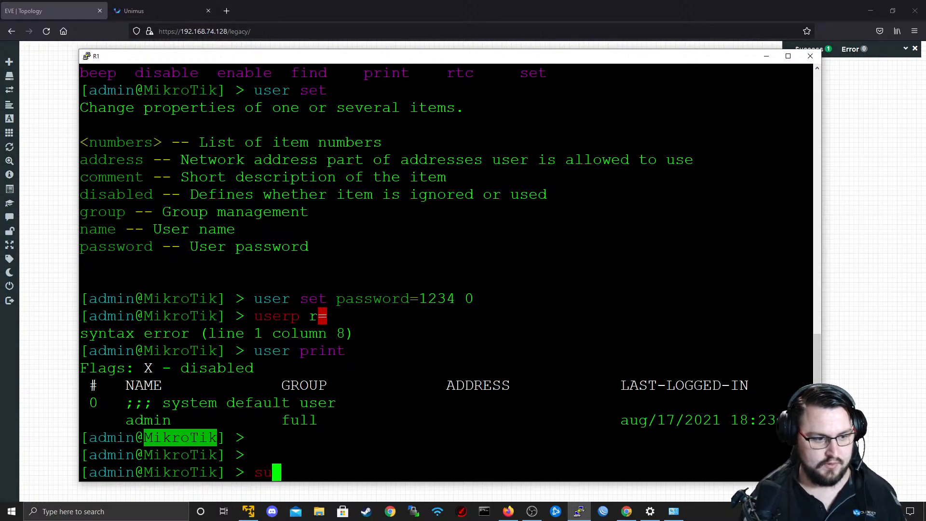
{"action": "type", "text": "ystem identity set name="}
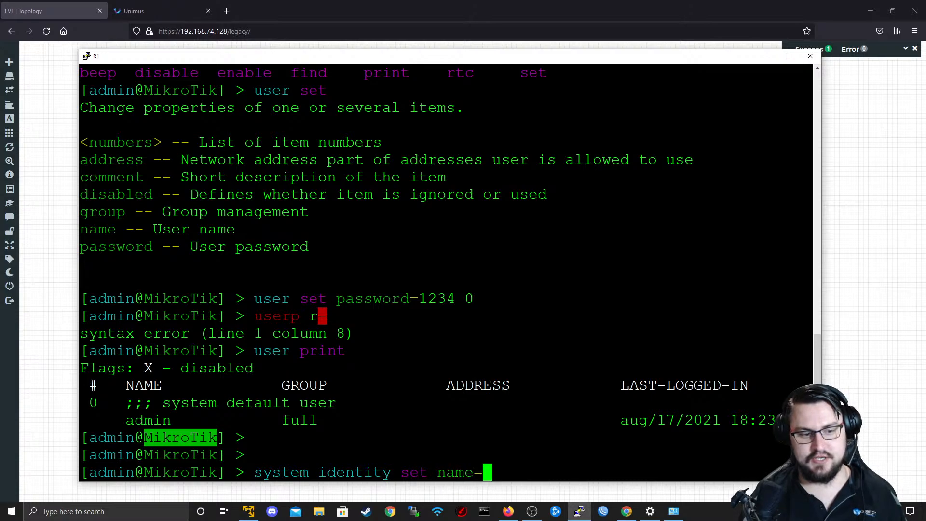
{"action": "type", "text": "R1"}
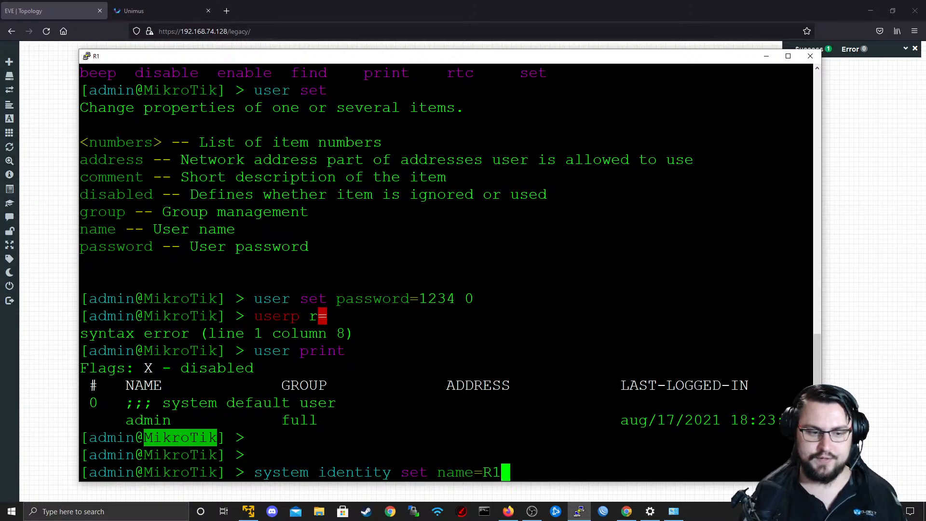
{"action": "key", "text": "Return"}
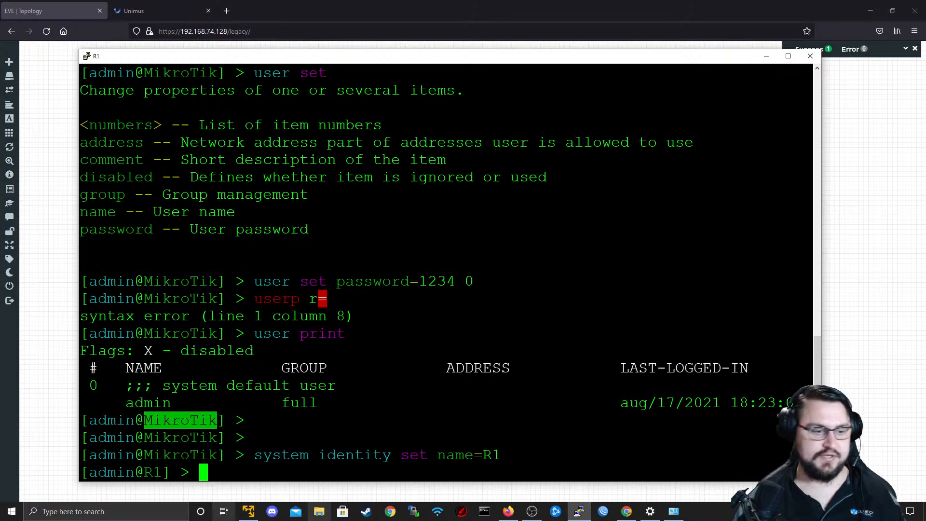
Switch to Unimus, run a new backup of 192.168.74.131 and view the 08:24 PM backup's system identity lines.
{"action": "left_click", "coordinate": [509, 511]}
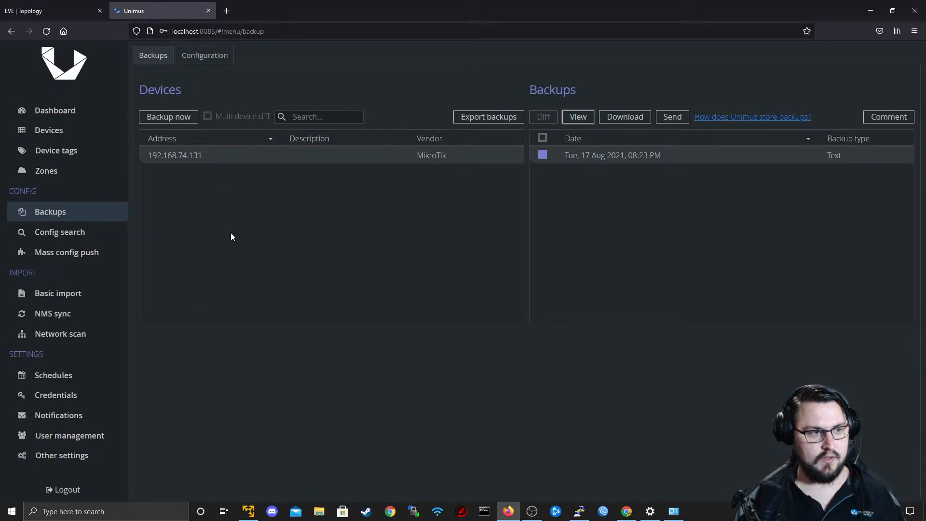
{"action": "left_click", "coordinate": [181, 118]}
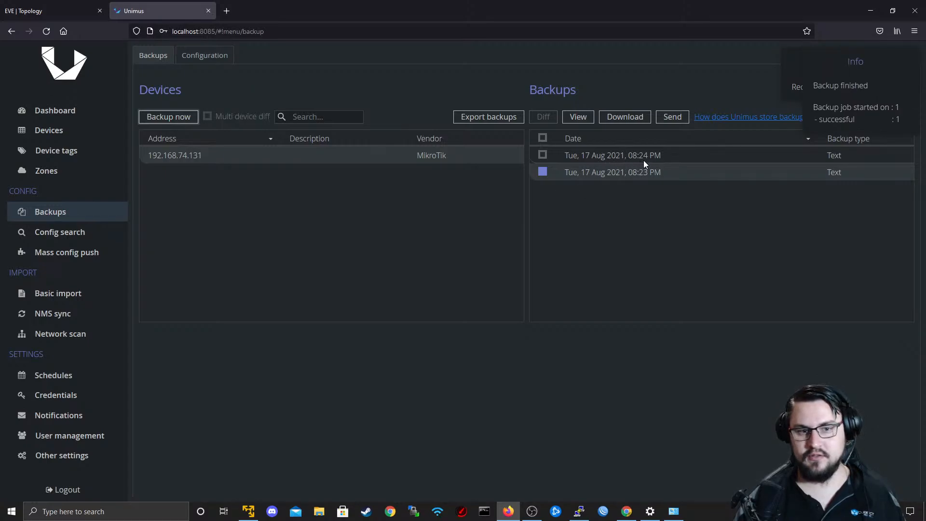
{"action": "left_click", "coordinate": [626, 158]}
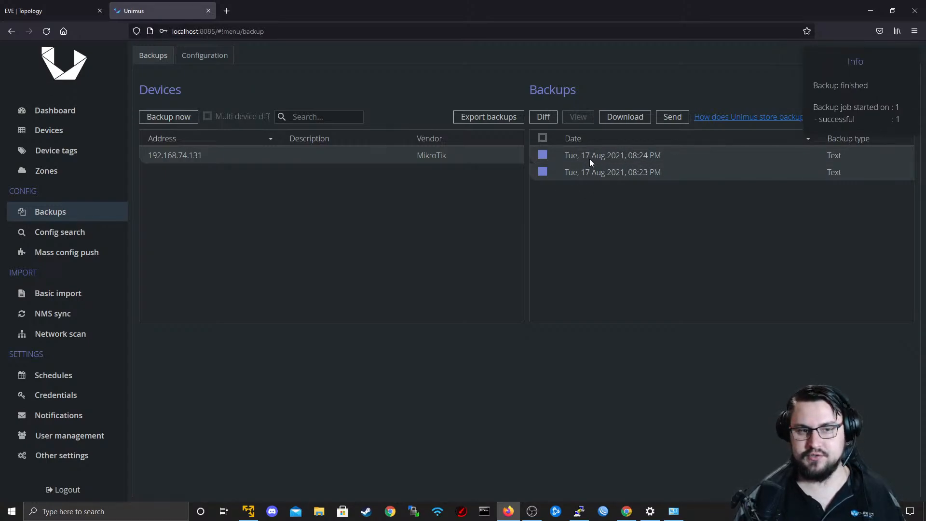
{"action": "left_click", "coordinate": [544, 172]}
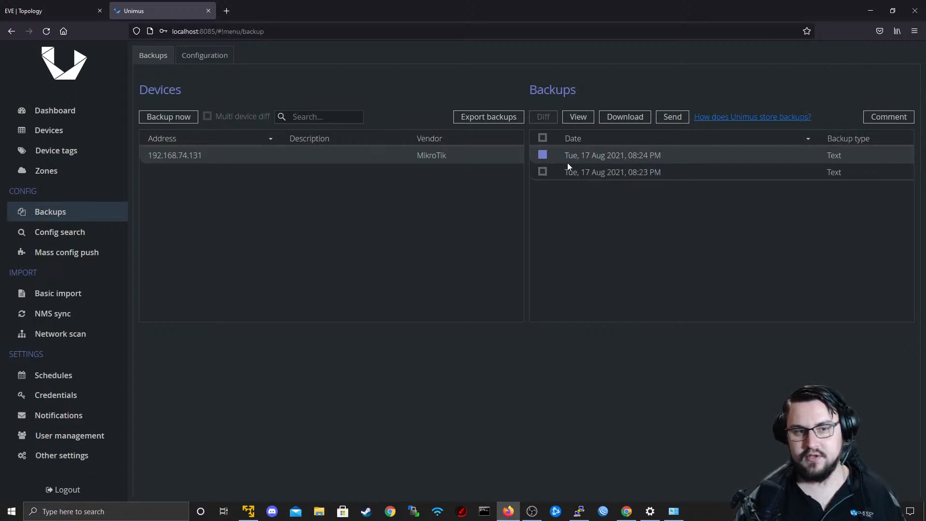
{"action": "left_click", "coordinate": [589, 116]}
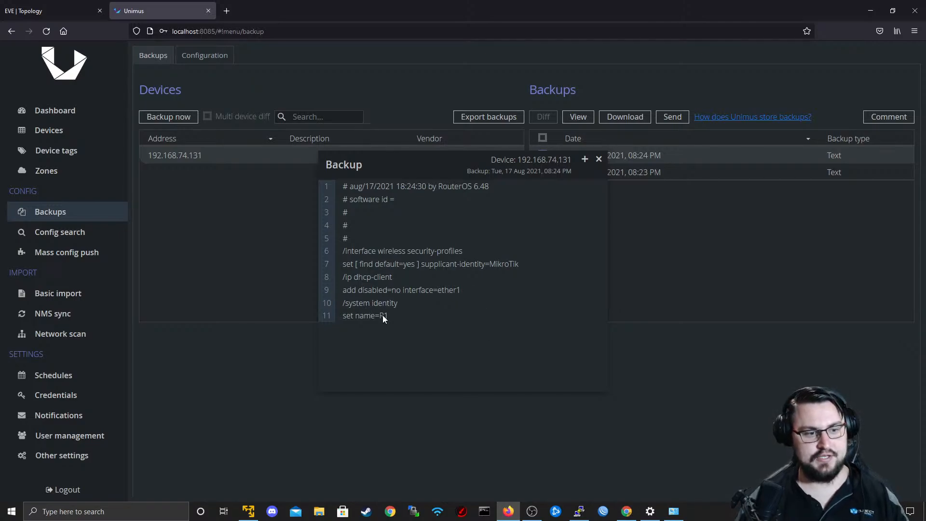
{"action": "left_click_drag", "start_coordinate": [399, 319], "coordinate": [342, 289]}
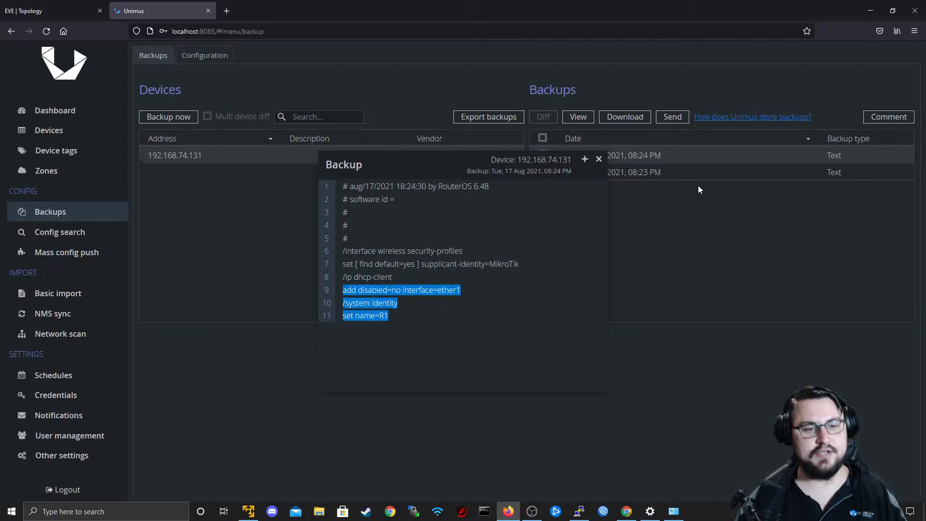
{"action": "left_click", "coordinate": [600, 159]}
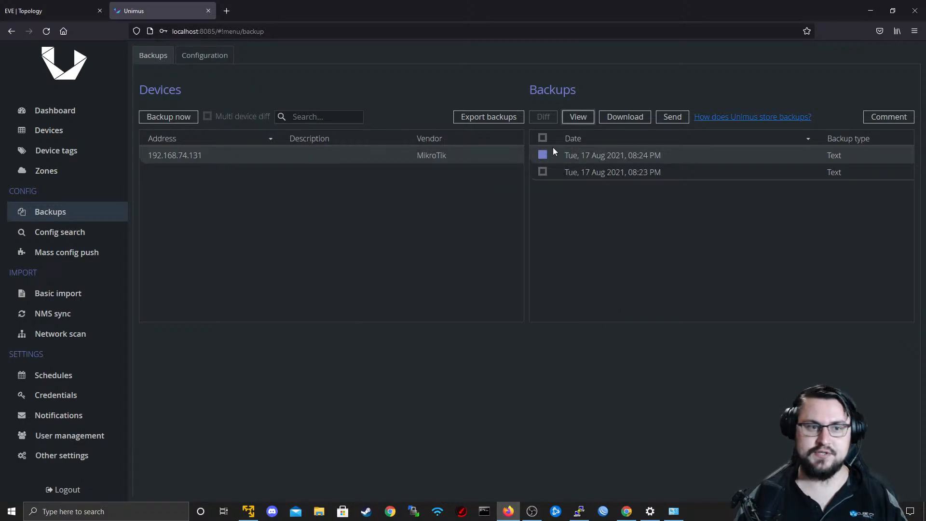
Compare the 08:23 PM and 08:24 PM backups with a diff and examine the added lines.
{"action": "left_click", "coordinate": [543, 172]}
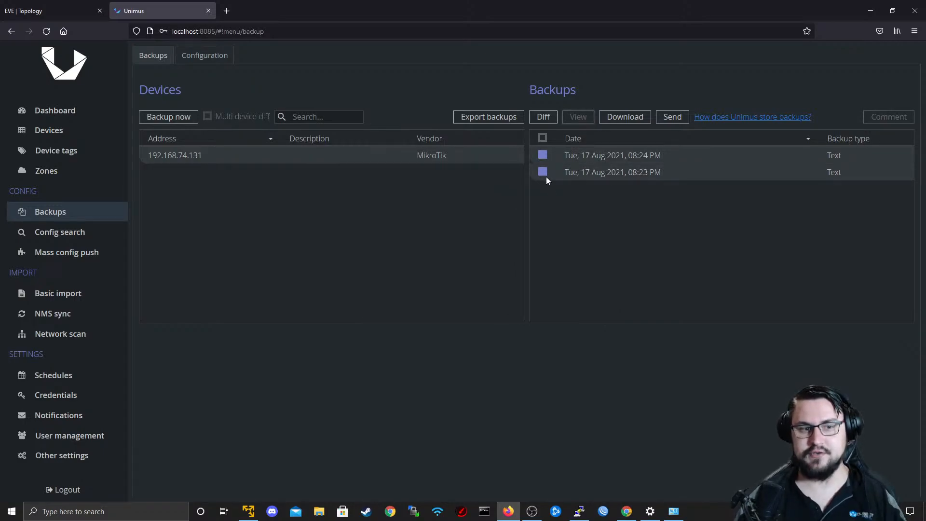
{"action": "left_click", "coordinate": [542, 172]}
{"action": "left_click", "coordinate": [541, 155]}
{"action": "left_click", "coordinate": [543, 155]}
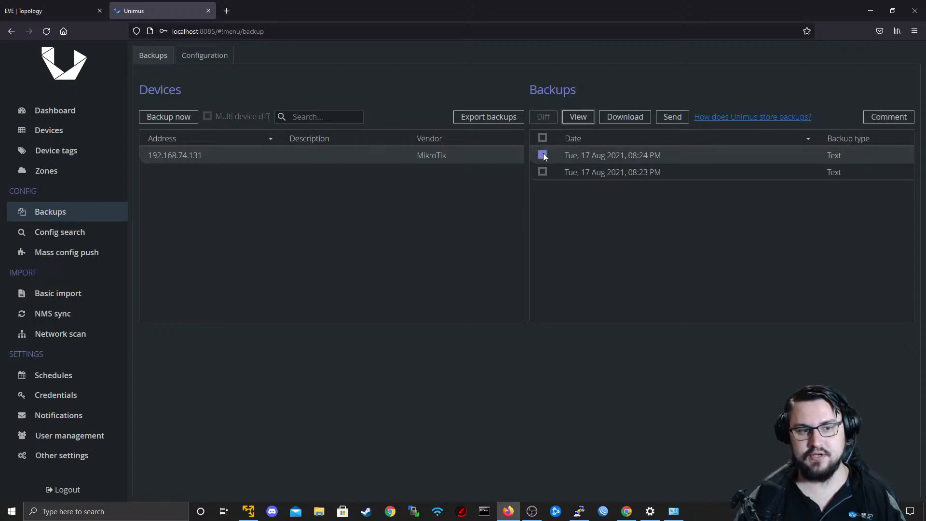
{"action": "left_click", "coordinate": [541, 172]}
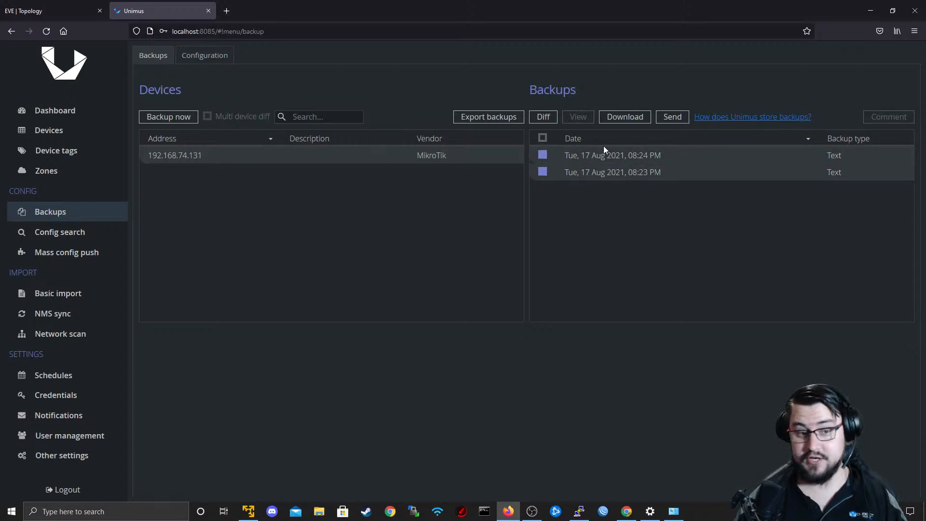
{"action": "left_click", "coordinate": [543, 117]}
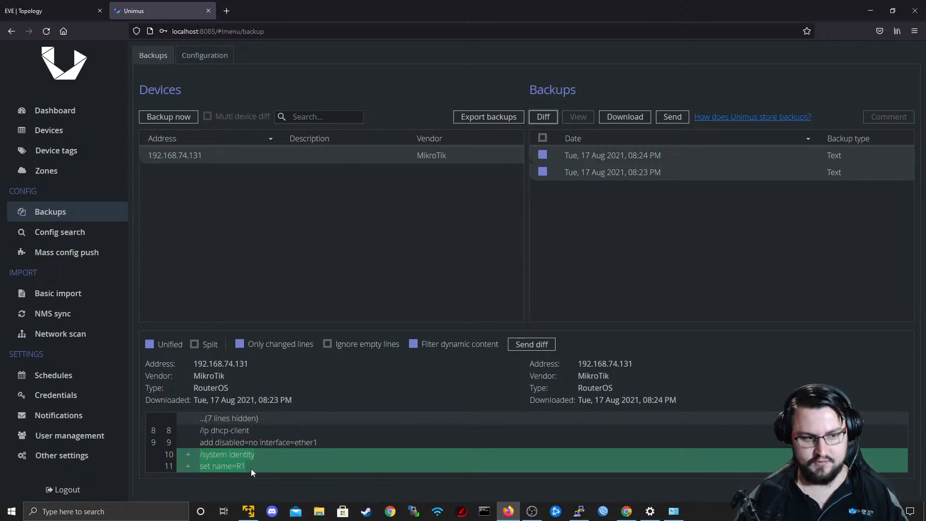
{"action": "left_click_drag", "start_coordinate": [256, 466], "coordinate": [210, 461]}
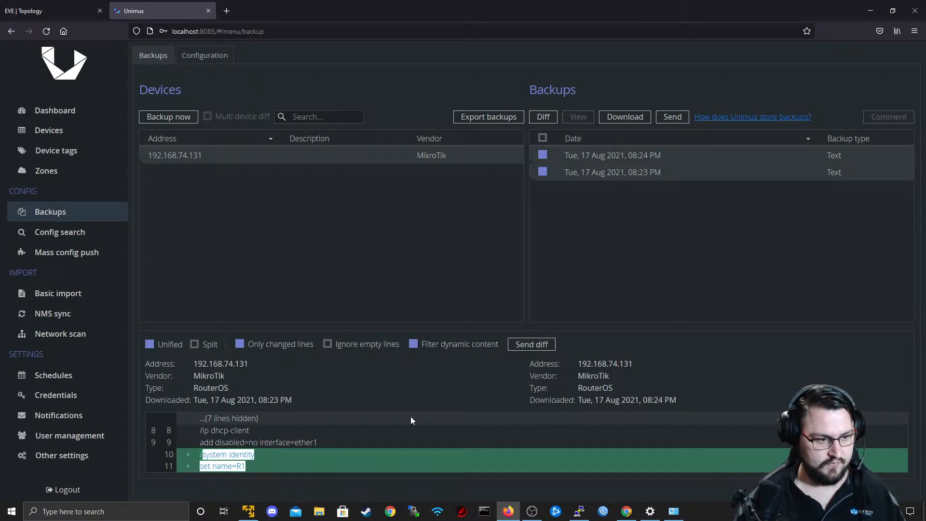
Download only the 08:24 PM backup of 192.168.74.131 and save it as a text file.
{"action": "left_click", "coordinate": [543, 154]}
{"action": "left_click", "coordinate": [543, 172]}
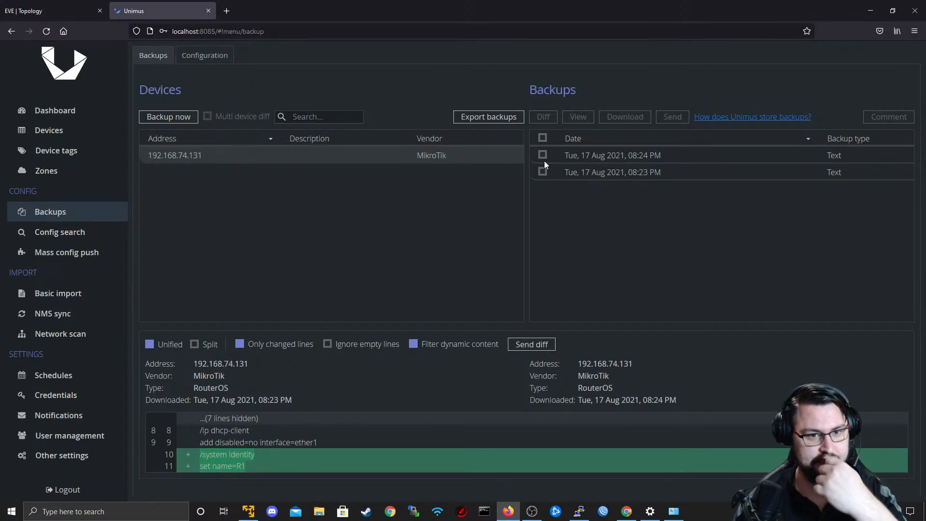
{"action": "left_click", "coordinate": [544, 160]}
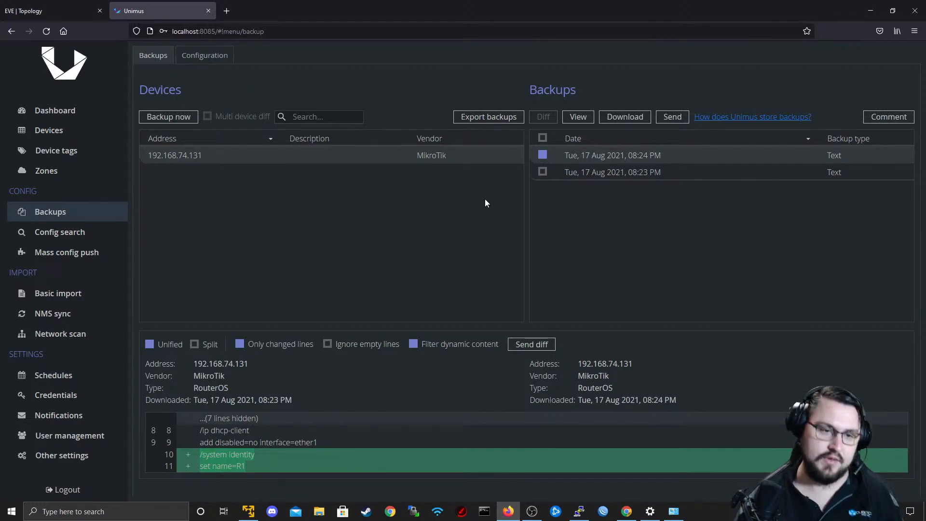
{"action": "left_click", "coordinate": [626, 122]}
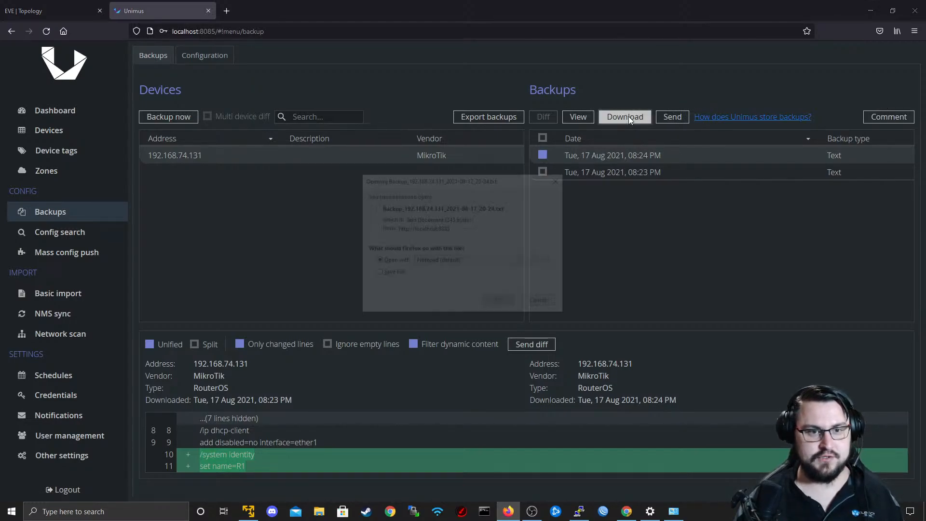
{"action": "left_click", "coordinate": [395, 275]}
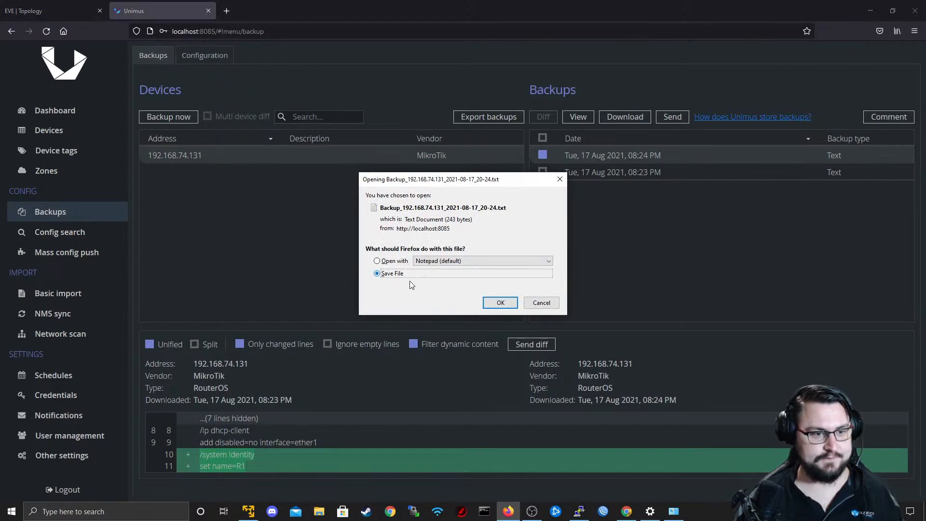
{"action": "left_click", "coordinate": [500, 302]}
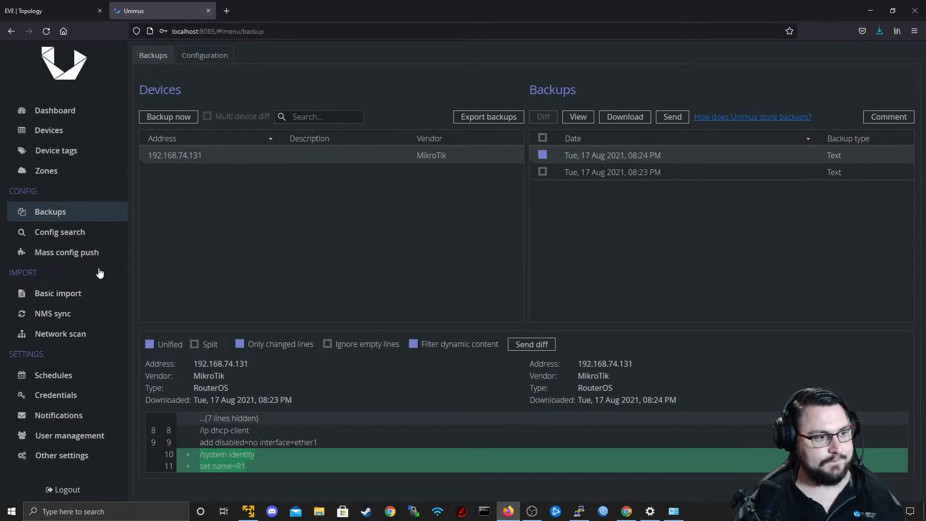
Show the Do Firmware Upgrade preset in Mass config push and examine its command.
{"action": "left_click", "coordinate": [88, 257]}
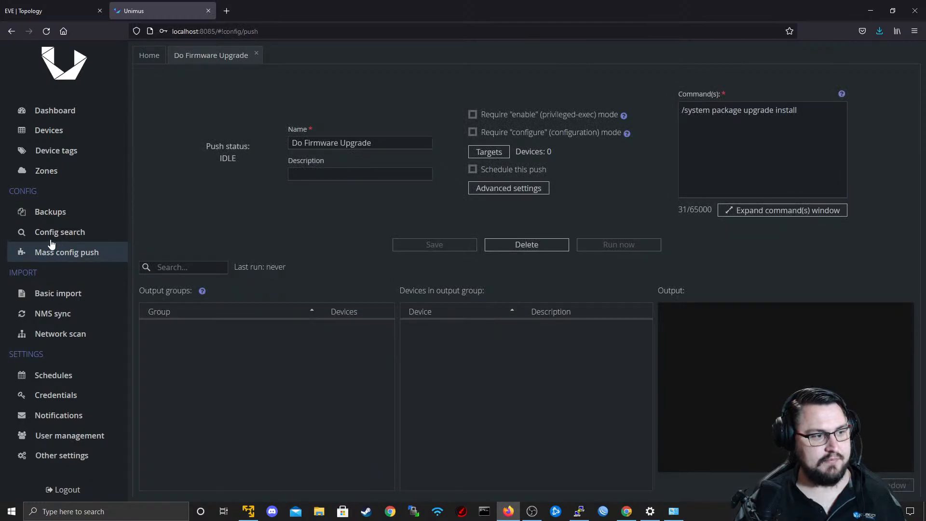
{"action": "left_click", "coordinate": [149, 62]}
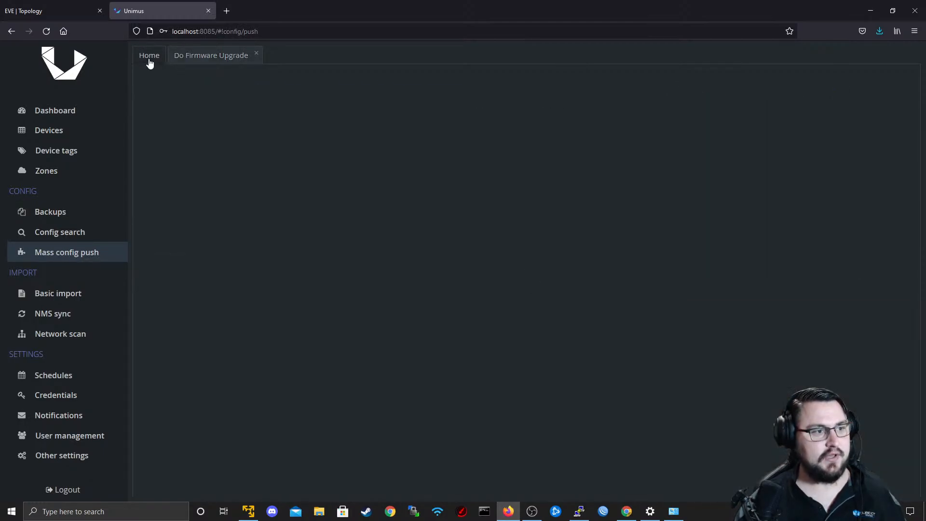
{"action": "left_click", "coordinate": [217, 56]}
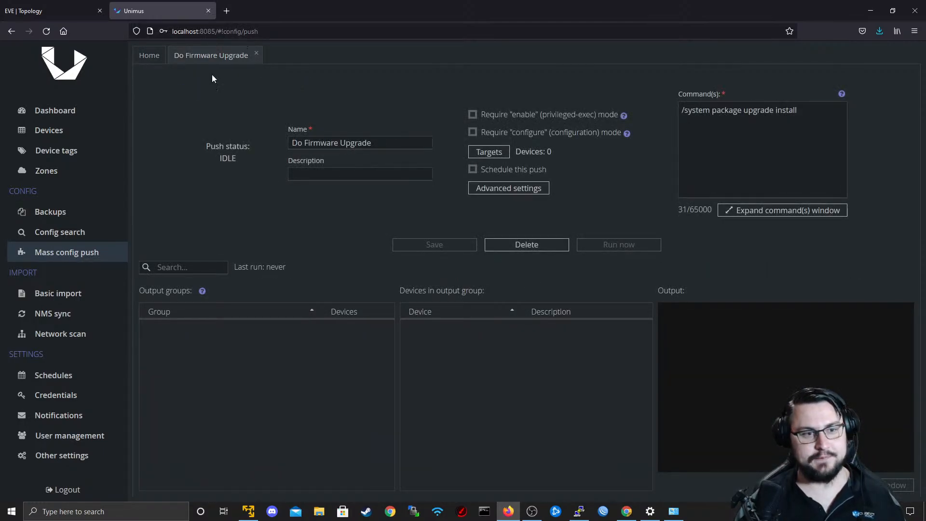
{"action": "left_click_drag", "start_coordinate": [801, 111], "coordinate": [670, 102]}
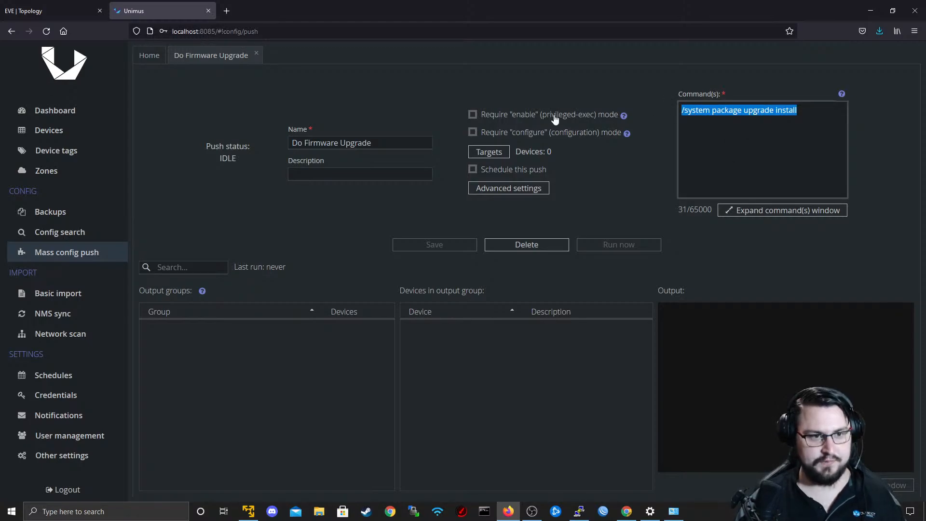
Add the MikroTik device 192.168.74.131 as a target of the Do Firmware Upgrade preset.
{"action": "left_click", "coordinate": [489, 152]}
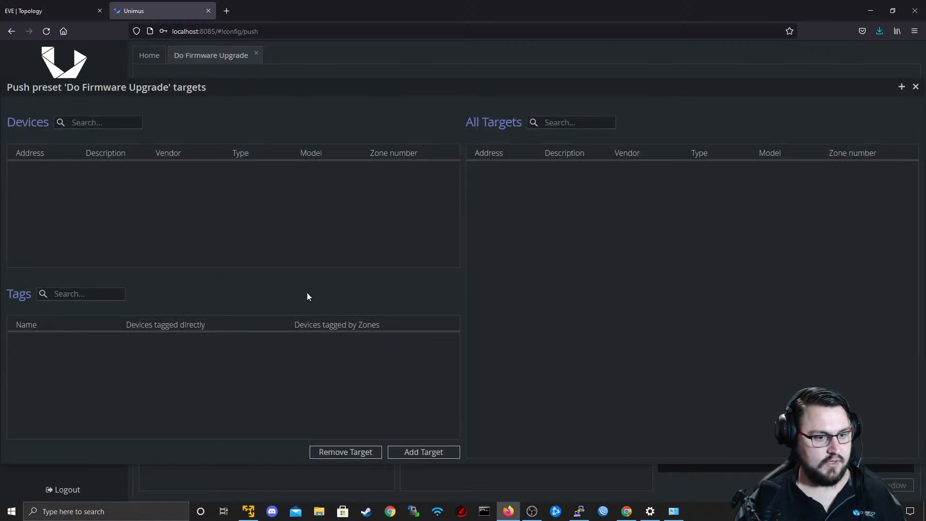
{"action": "left_click", "coordinate": [401, 452]}
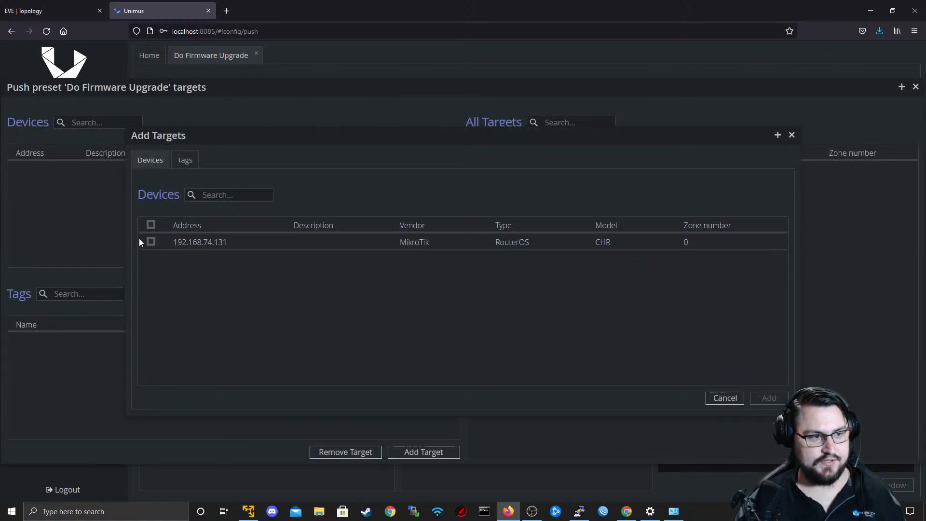
{"action": "double_click", "coordinate": [151, 241]}
{"action": "left_click", "coordinate": [151, 241]}
{"action": "left_click", "coordinate": [151, 242]}
{"action": "left_click", "coordinate": [185, 163]}
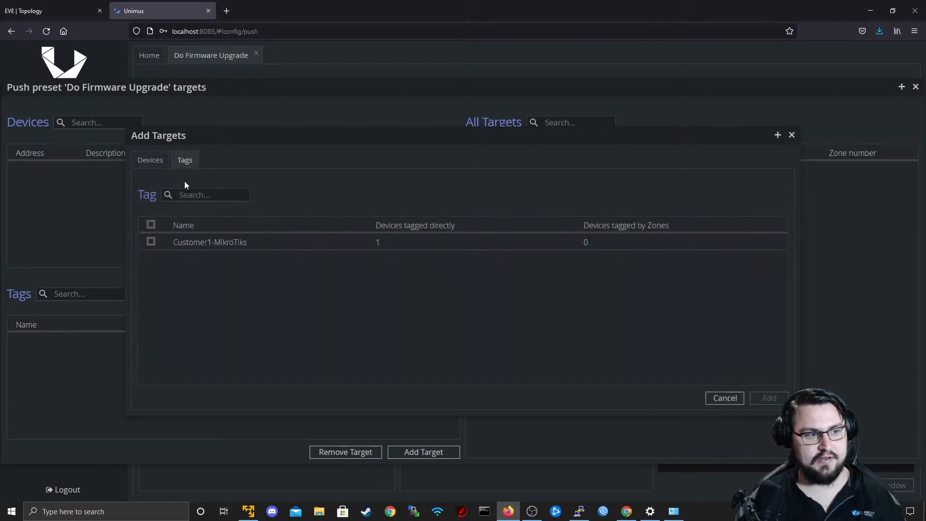
{"action": "left_click", "coordinate": [150, 160]}
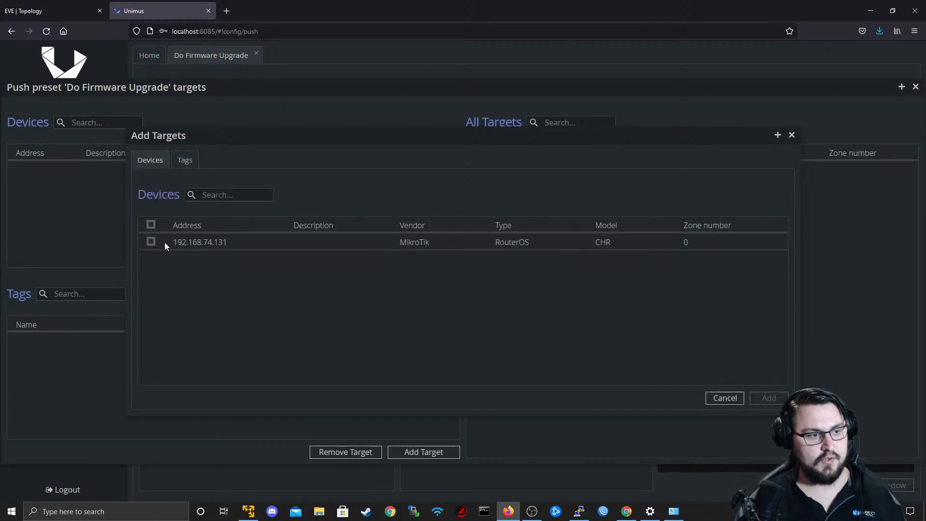
{"action": "left_click", "coordinate": [151, 241]}
{"action": "left_click", "coordinate": [769, 398]}
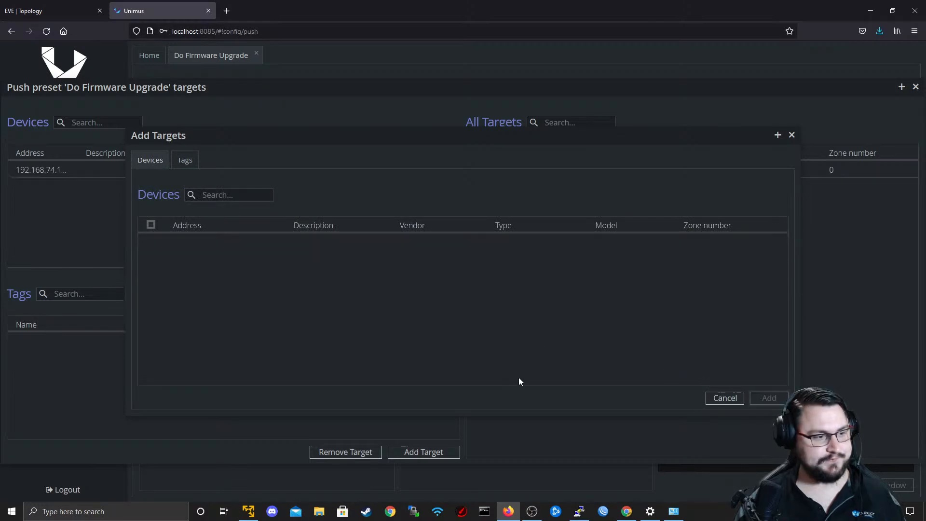
{"action": "left_click", "coordinate": [792, 135]}
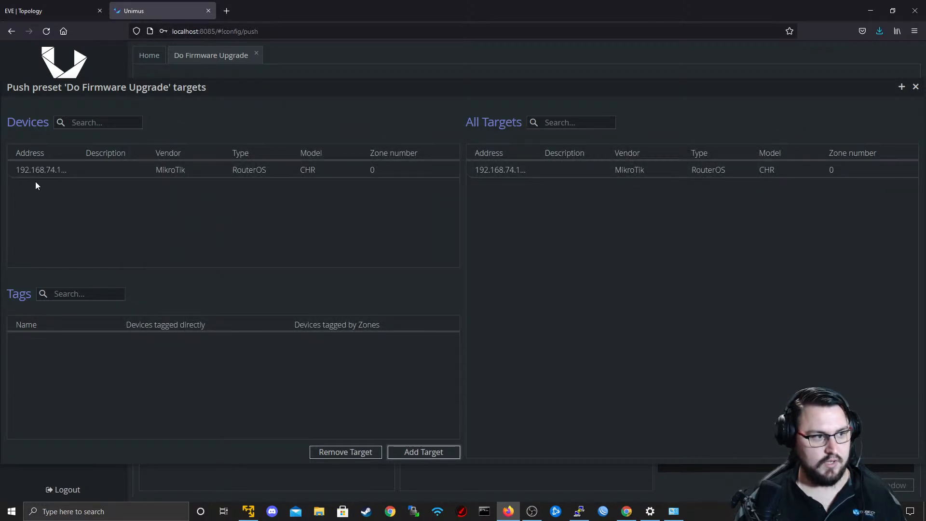
{"action": "left_click", "coordinate": [70, 171]}
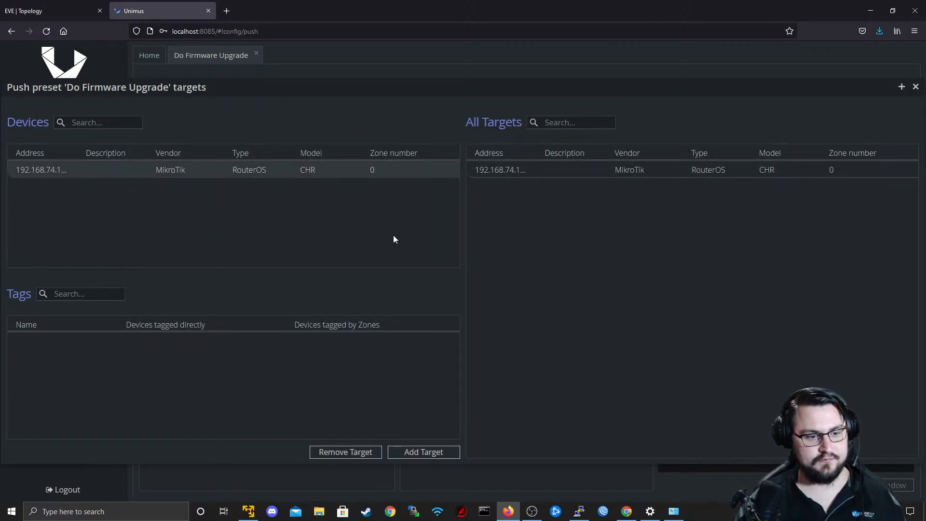
{"action": "left_click", "coordinate": [916, 87]}
{"action": "left_click_drag", "start_coordinate": [516, 152], "coordinate": [554, 155]}
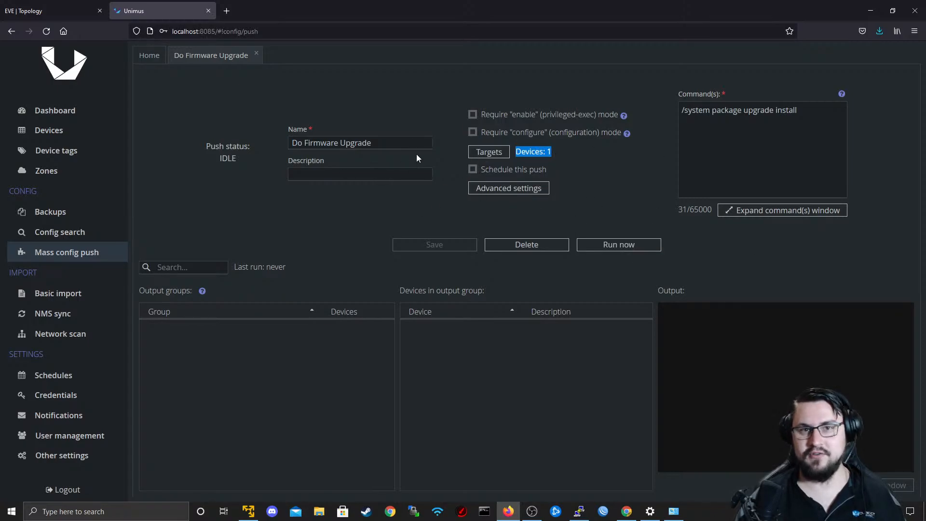
Examine the preset's advanced push settings, including the credential fields under Override credentials, and leave the override off.
{"action": "left_click", "coordinate": [495, 191]}
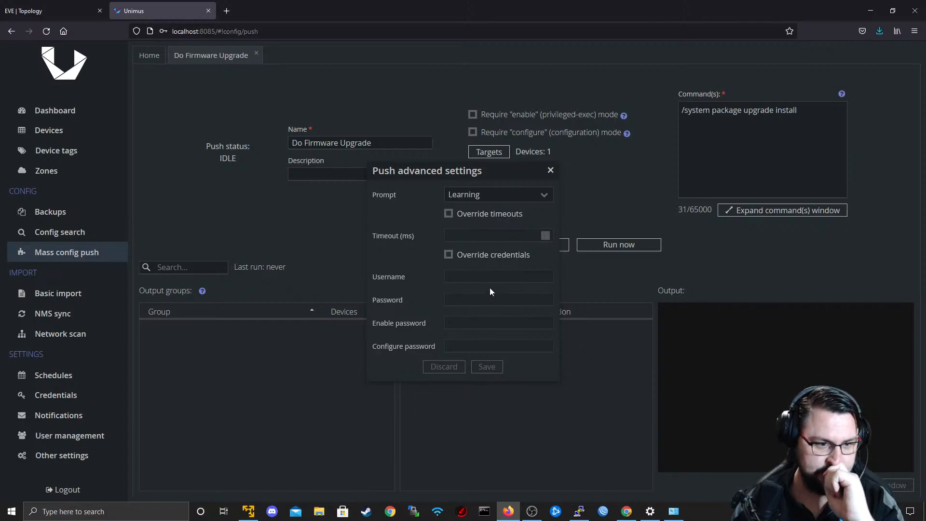
{"action": "left_click", "coordinate": [476, 259]}
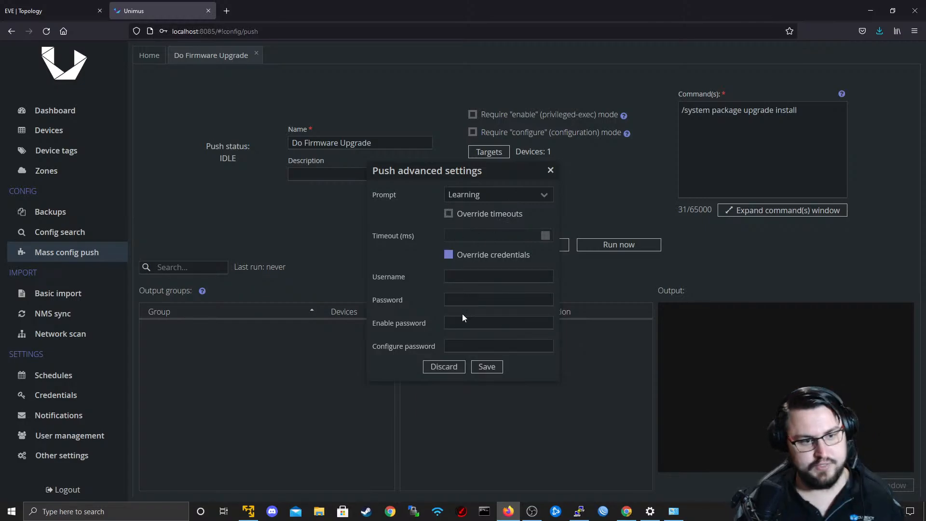
{"action": "left_click", "coordinate": [457, 273]}
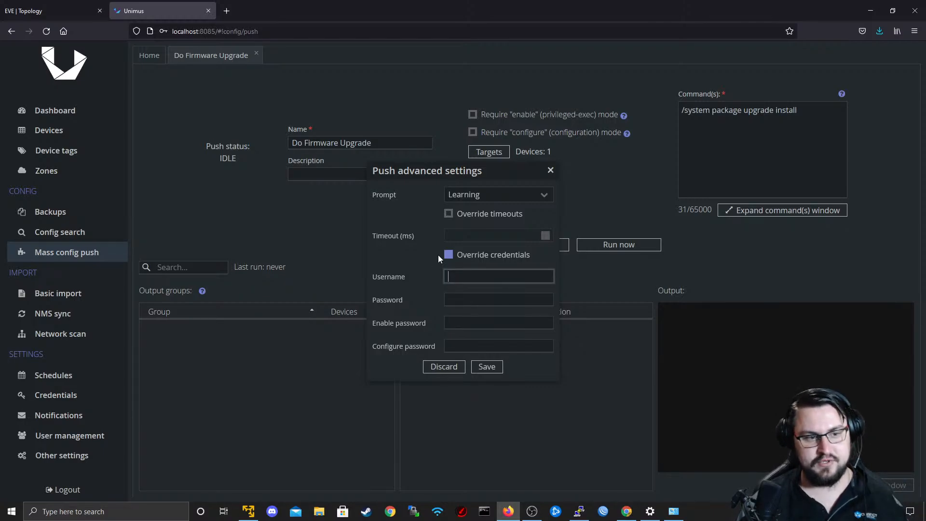
{"action": "left_click", "coordinate": [447, 255]}
{"action": "left_click", "coordinate": [550, 170]}
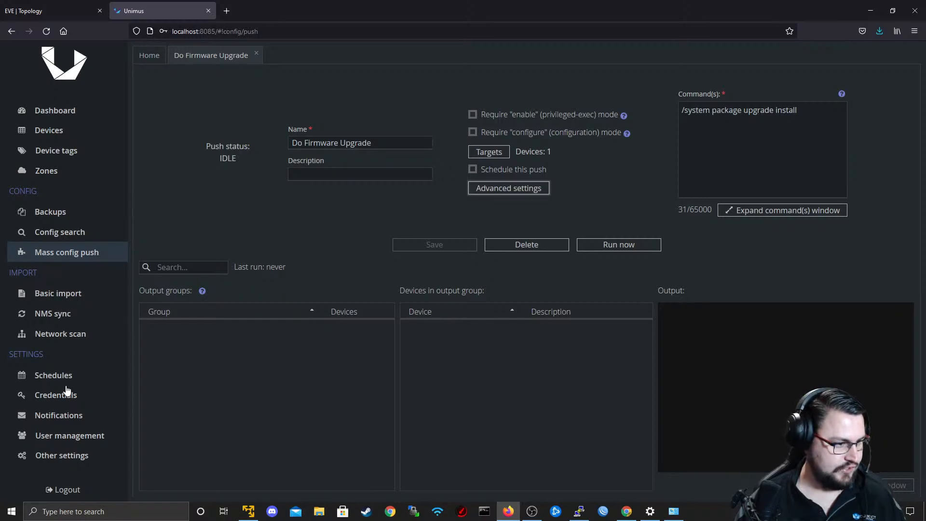
View the existing schedules, the Do Firmware Upgrade preset and the Backups page.
{"action": "left_click", "coordinate": [56, 375]}
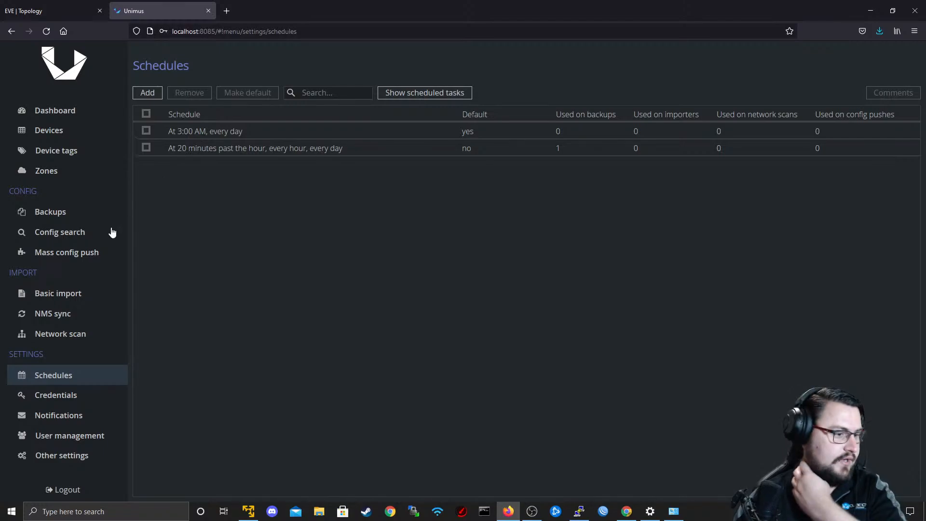
{"action": "left_click", "coordinate": [91, 254]}
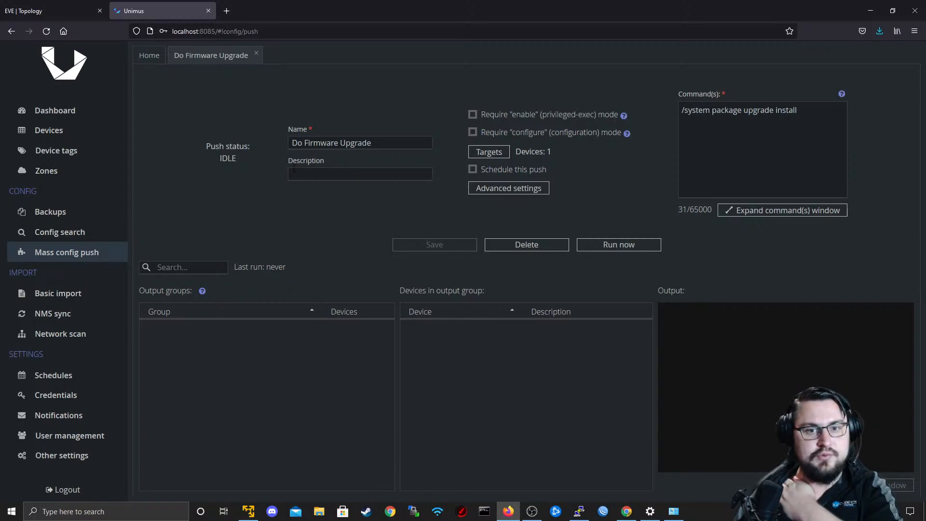
{"action": "left_click", "coordinate": [59, 220]}
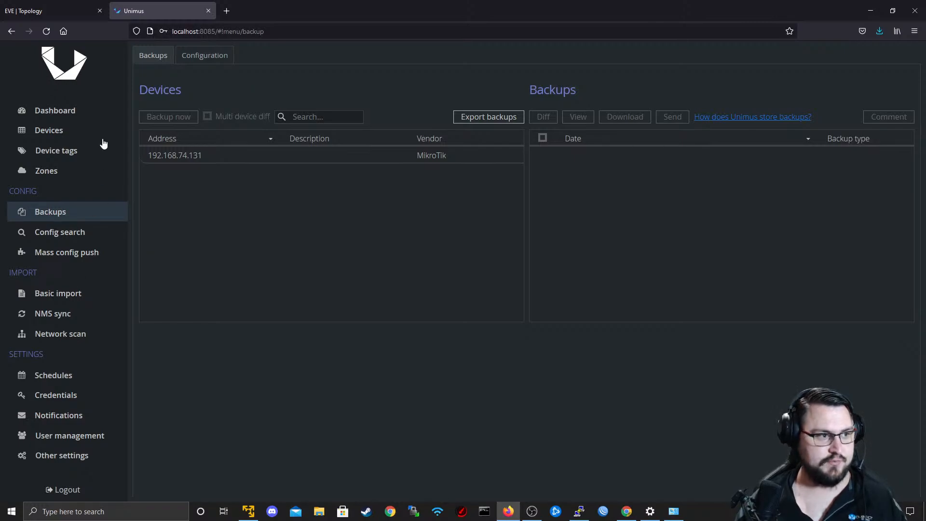
Start a new device credential in the Credentials settings with the username administrator.
{"action": "left_click", "coordinate": [66, 392]}
{"action": "scroll", "coordinate": [217, 244], "scroll_direction": "up", "scroll_amount": 3}
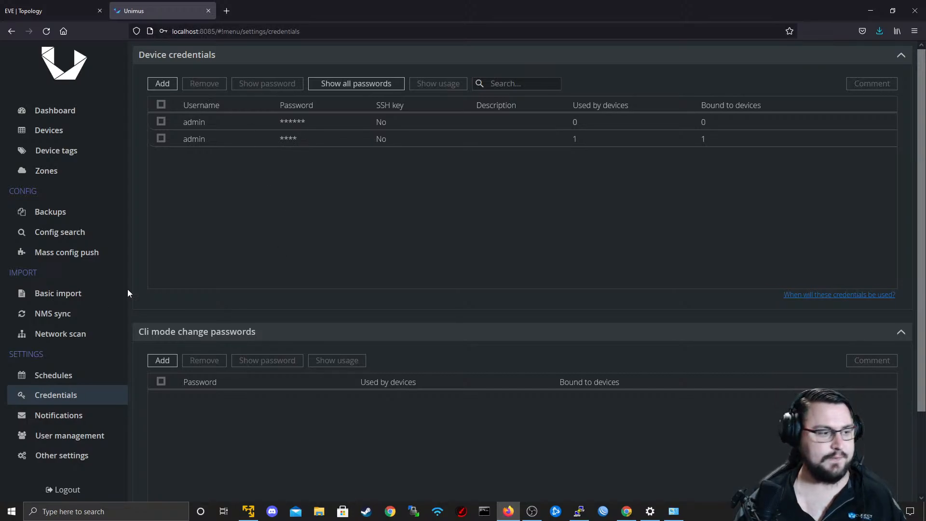
{"action": "left_click", "coordinate": [171, 81]}
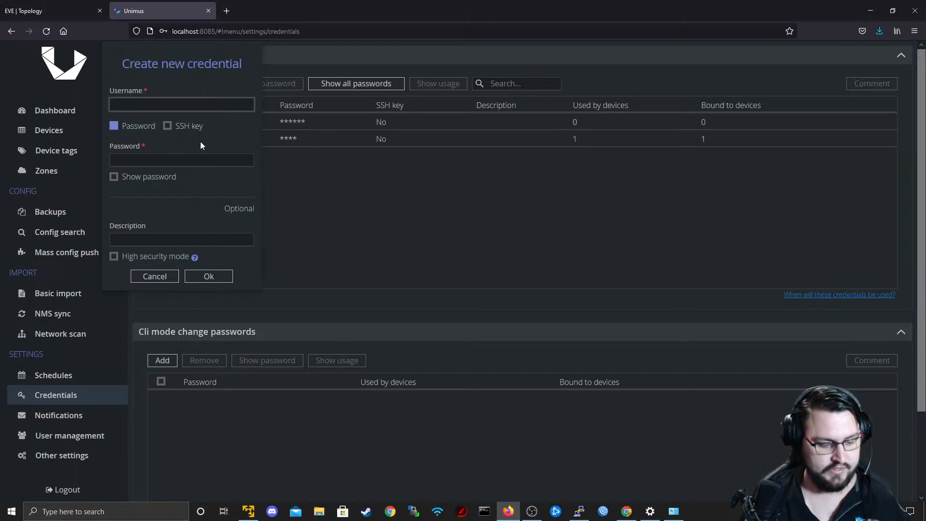
{"action": "type", "text": "administr"}
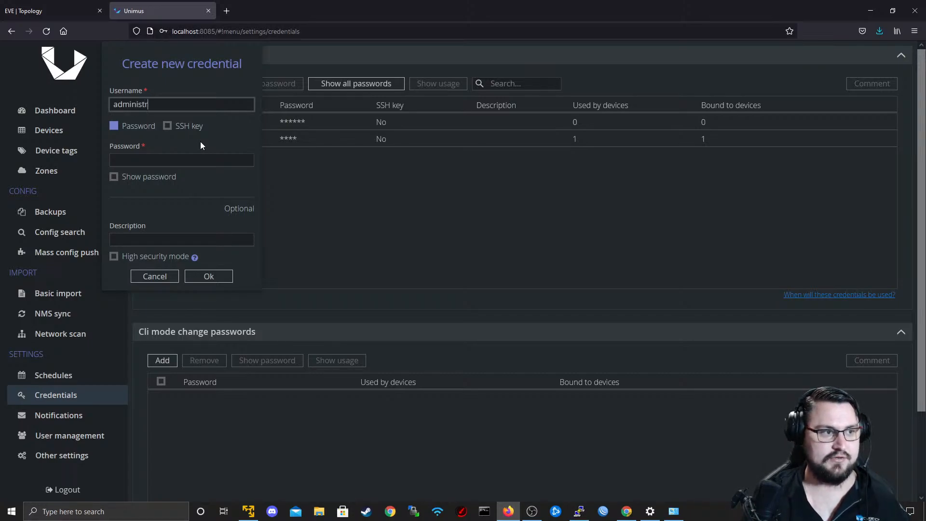
{"action": "type", "text": "ator"}
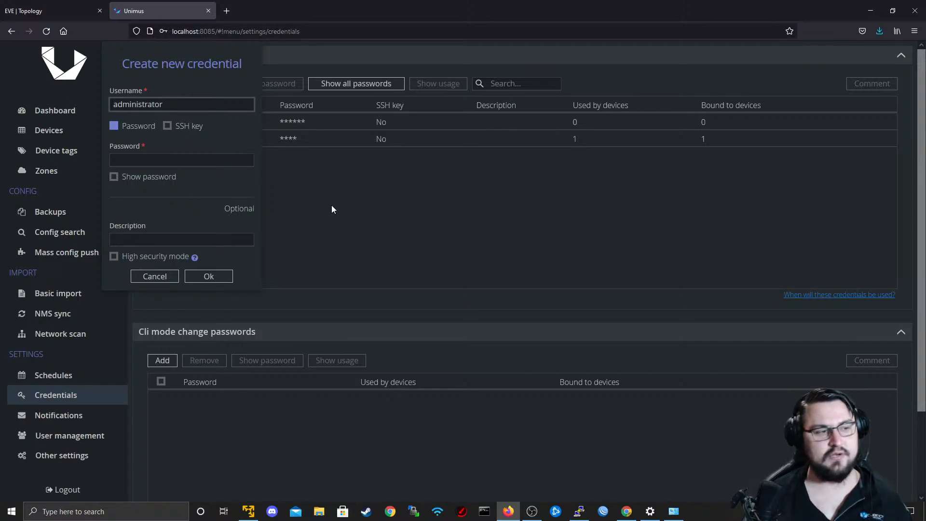
Enter the new credential's password, reveal it for checking, save the credential and select its entry in the list.
{"action": "left_click", "coordinate": [198, 159]}
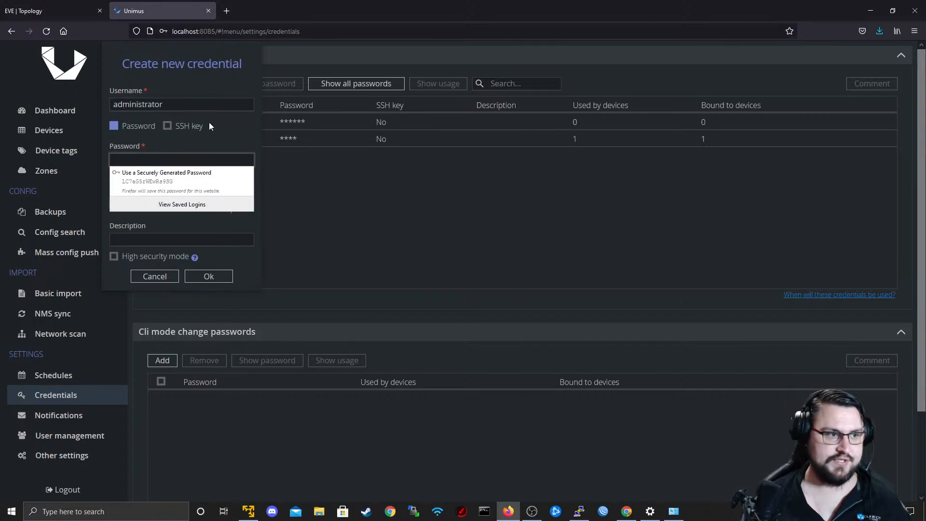
{"action": "left_click", "coordinate": [210, 124]}
{"action": "left_click", "coordinate": [188, 159]}
{"action": "left_click", "coordinate": [177, 154]}
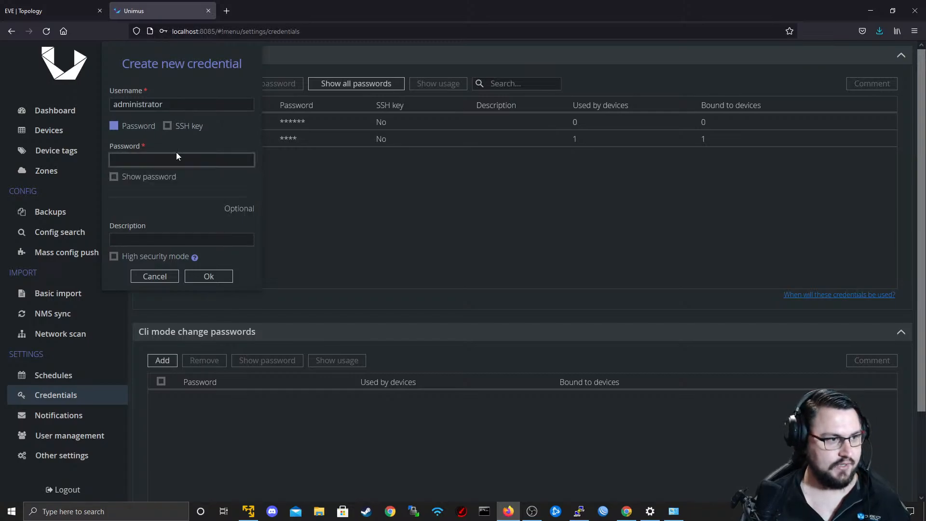
{"action": "double_click", "coordinate": [176, 153]}
{"action": "double_click", "coordinate": [163, 159]}
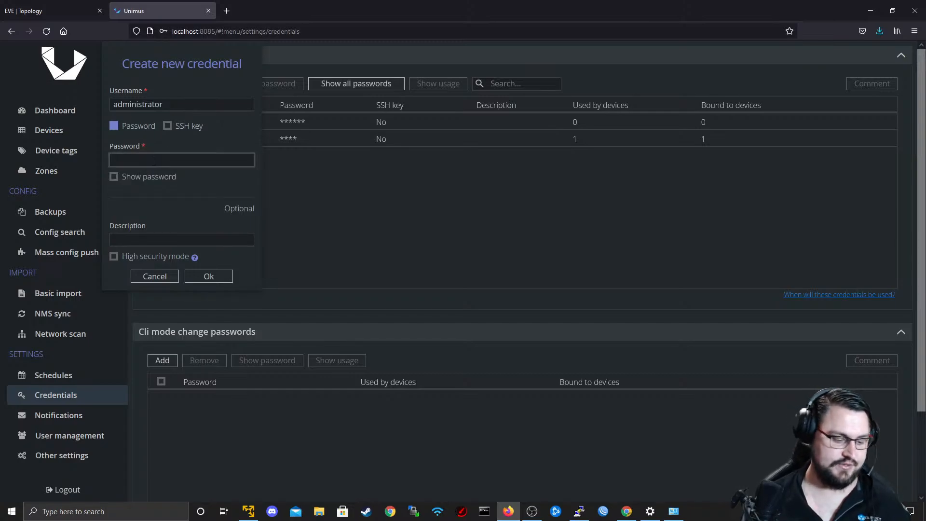
{"action": "type", "text": "********"}
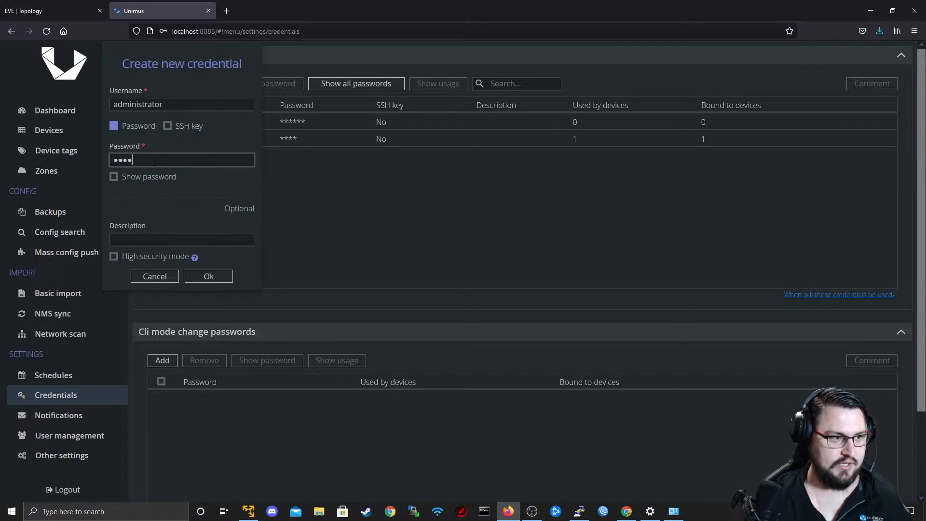
{"action": "type", "text": "***"}
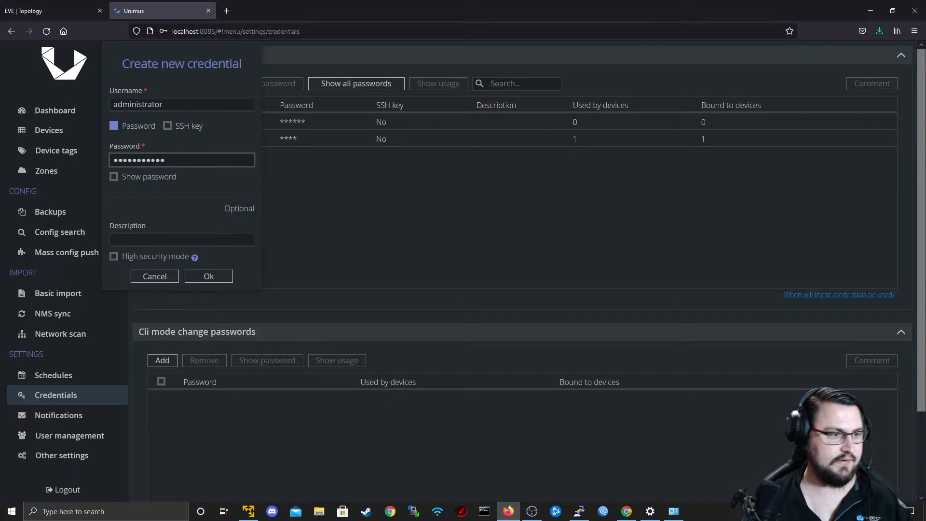
{"action": "left_click", "coordinate": [114, 177]}
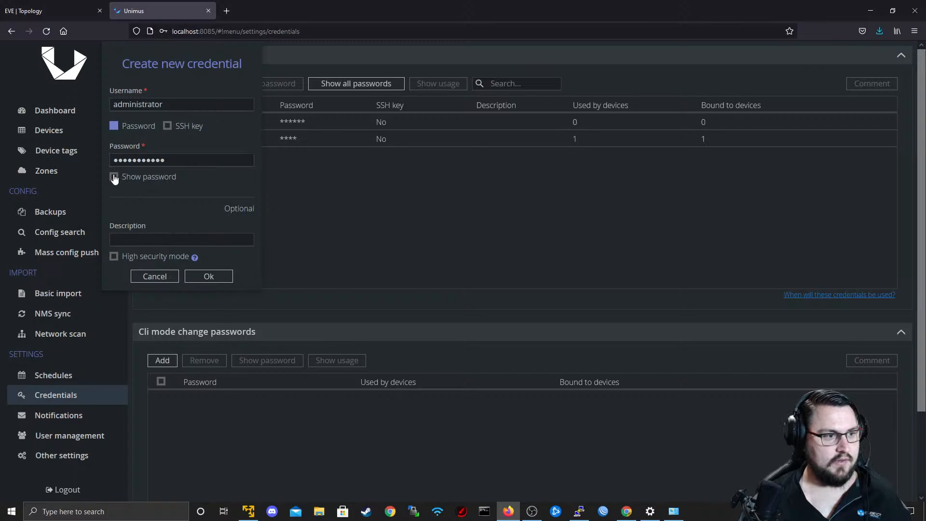
{"action": "left_click", "coordinate": [212, 276]}
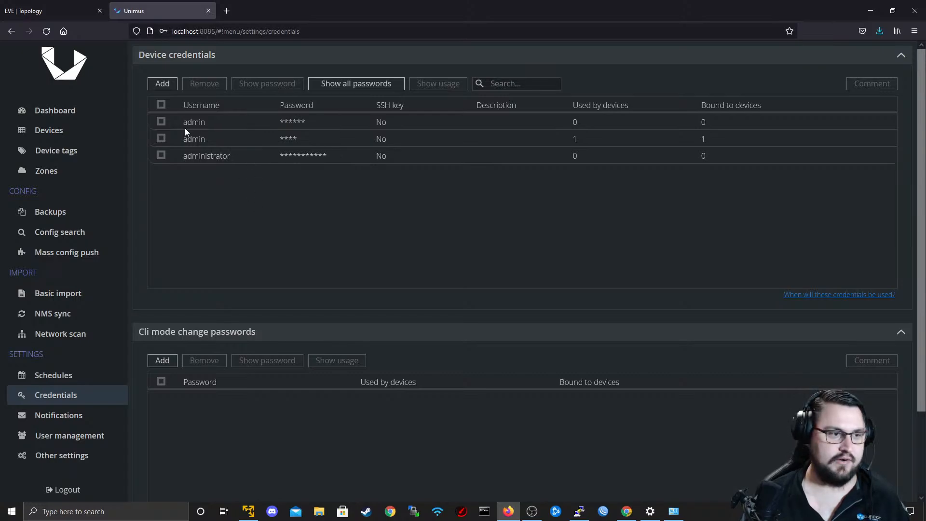
{"action": "left_click", "coordinate": [217, 157]}
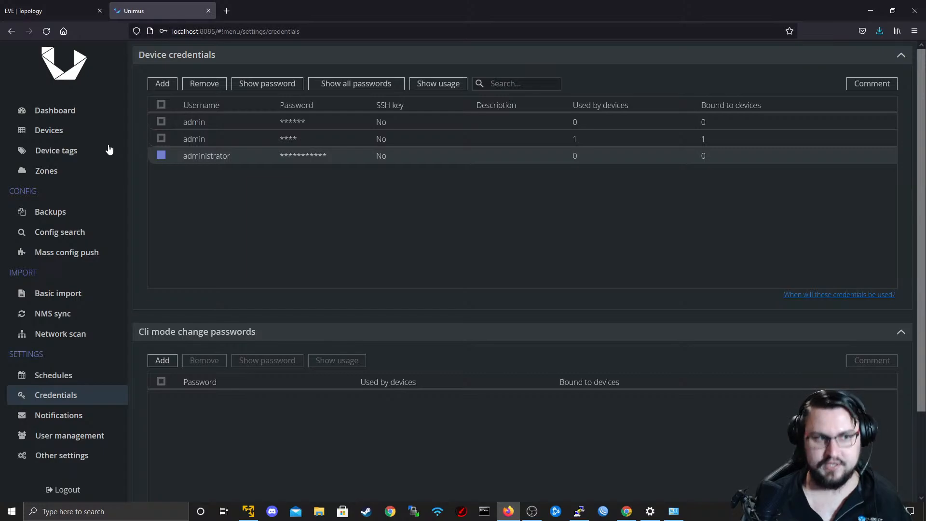
Return to the Do Firmware Upgrade preset, switch to the R1 terminal and enter three blank lines at its prompt.
{"action": "left_click", "coordinate": [51, 255]}
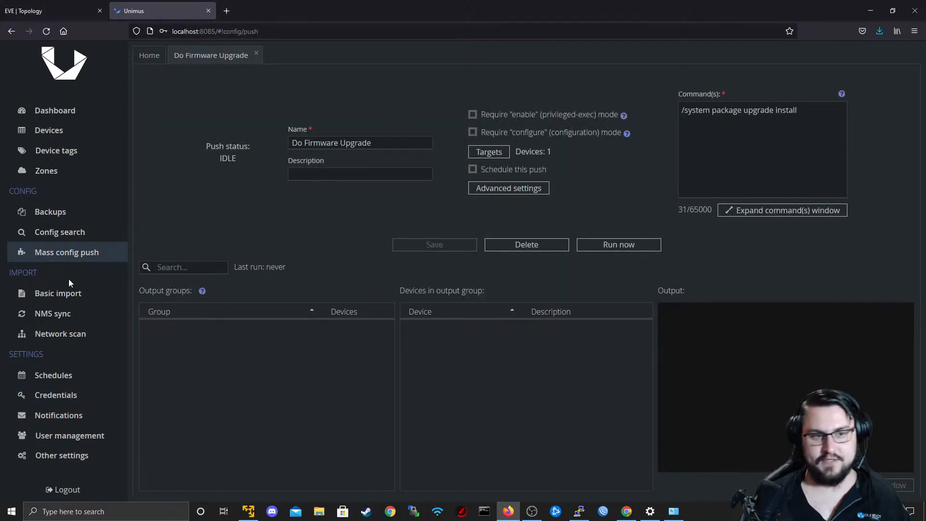
{"action": "mouse_move", "coordinate": [532, 516]}
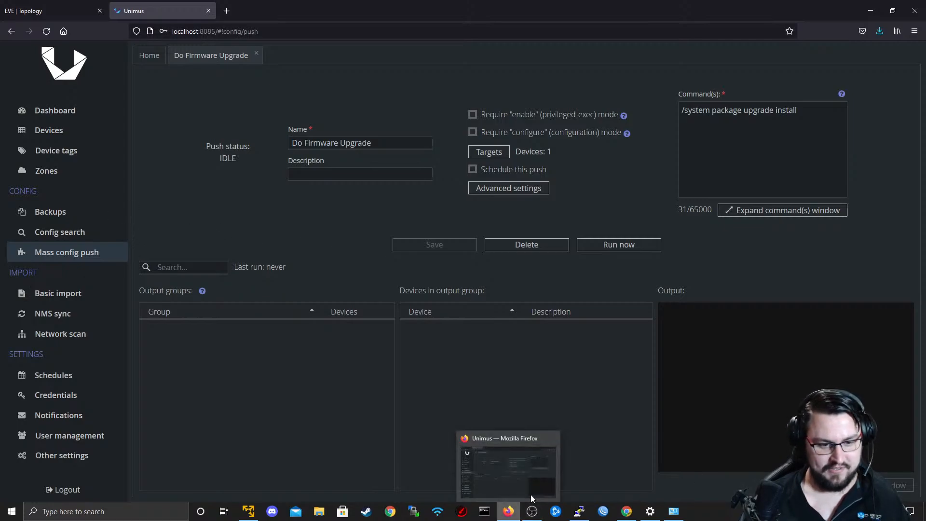
{"action": "left_click", "coordinate": [579, 511]}
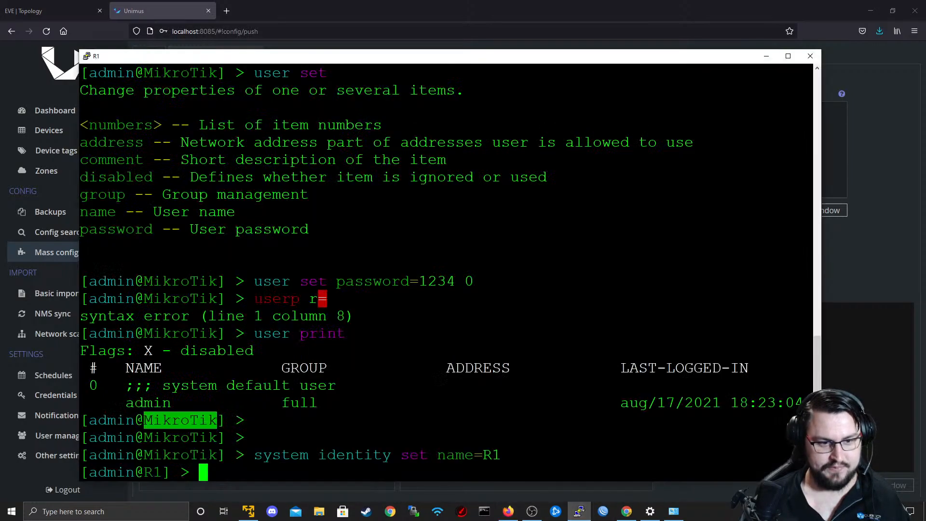
{"action": "left_click_drag", "start_coordinate": [410, 64], "coordinate": [372, 67]}
{"action": "key", "text": "Return"}
{"action": "key", "text": "Return"}
{"action": "key", "text": "Return"}
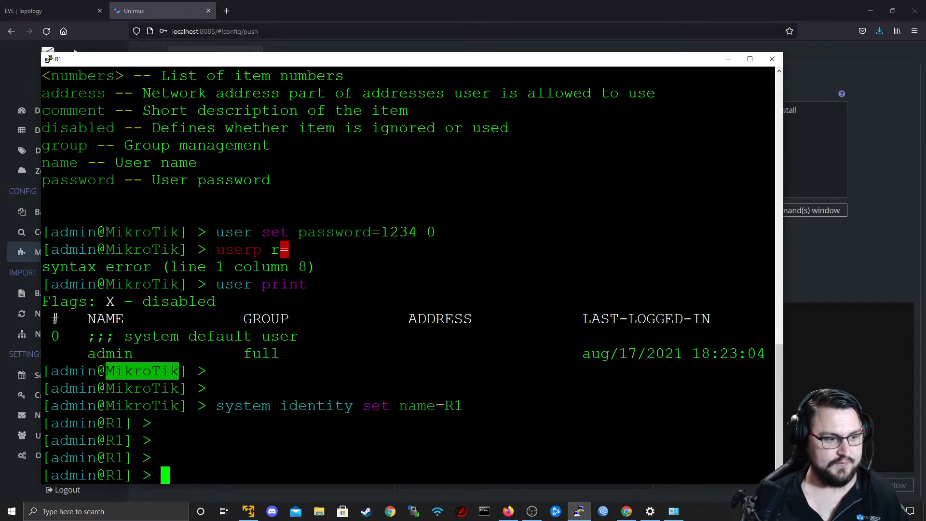
{"action": "mouse_move", "coordinate": [278, 62]}
{"action": "left_mouse_down"}
{"action": "mouse_move", "coordinate": [269, 77]}
{"action": "mouse_move", "coordinate": [278, 73]}
{"action": "mouse_move", "coordinate": [284, 87]}
{"action": "mouse_move", "coordinate": [287, 65]}
{"action": "left_mouse_up"}
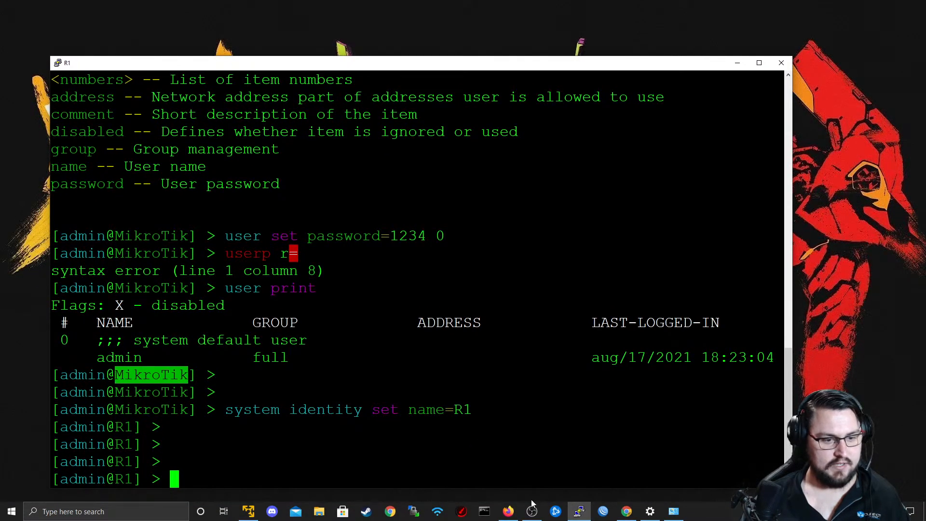
Switch back to Unimus, run the Do Firmware Upgrade push immediately and bring up the R1 terminal to watch the router.
{"action": "left_click", "coordinate": [507, 512]}
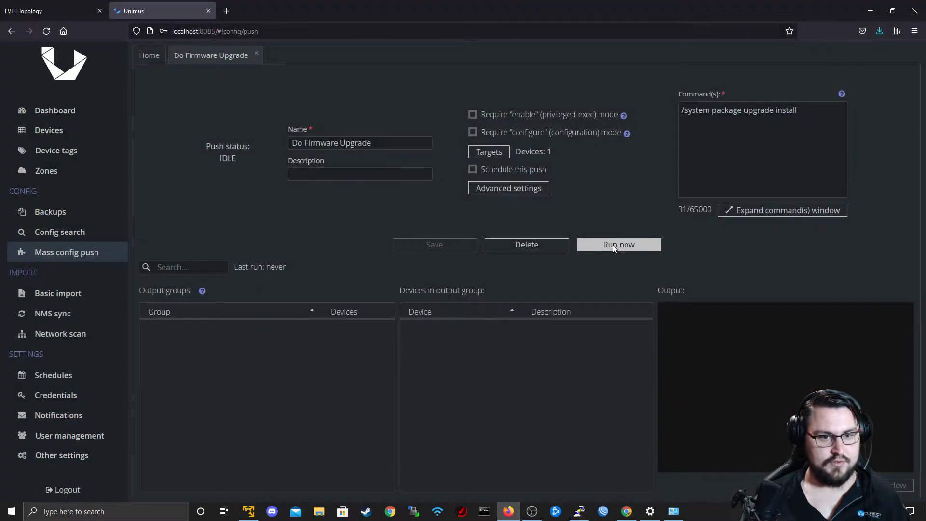
{"action": "left_click", "coordinate": [613, 244]}
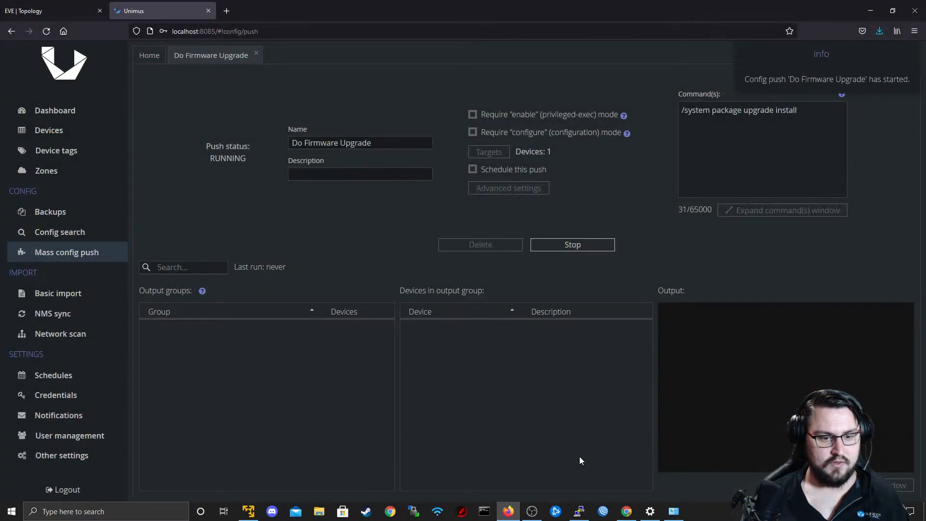
{"action": "key", "text": "alt+Tab"}
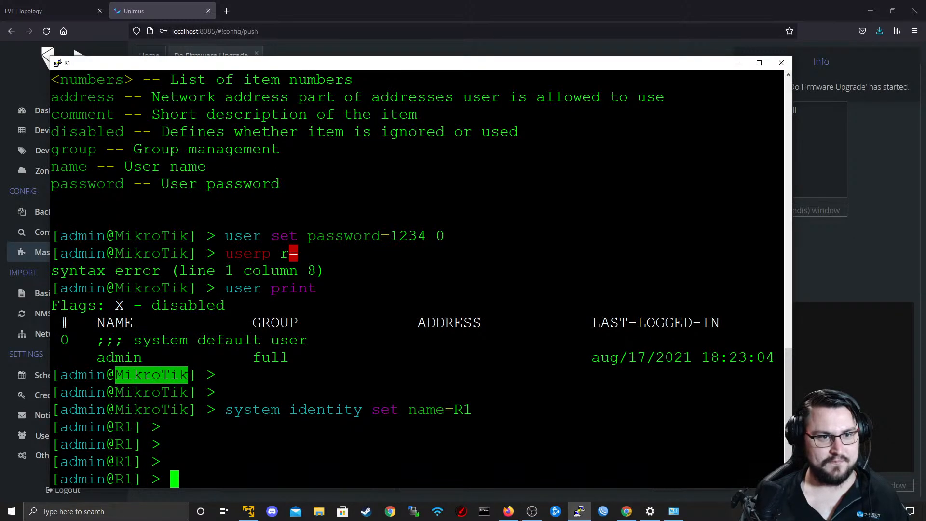
Move the R1 terminal window to uncover the push notification, reposition it and enter a blank line at the prompt.
{"action": "left_click_drag", "start_coordinate": [449, 69], "coordinate": [353, 63]}
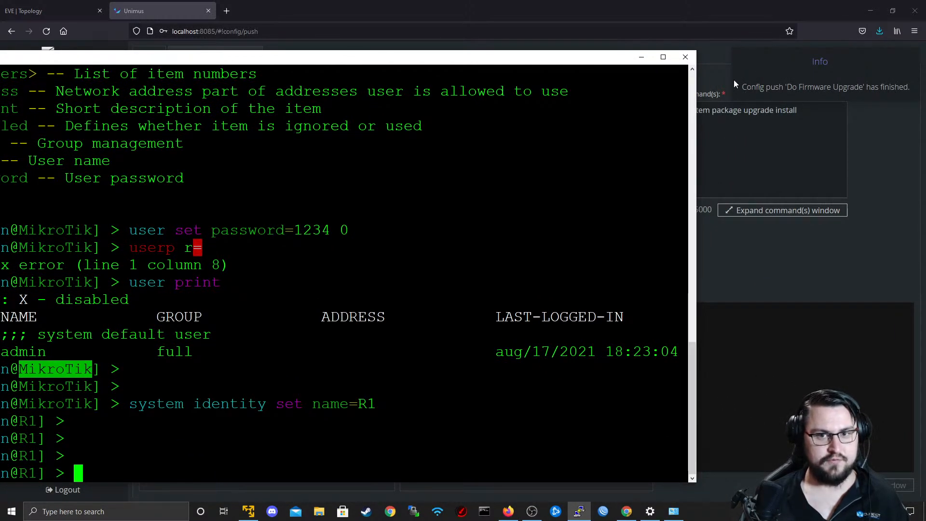
{"action": "left_click_drag", "start_coordinate": [571, 62], "coordinate": [694, 57]}
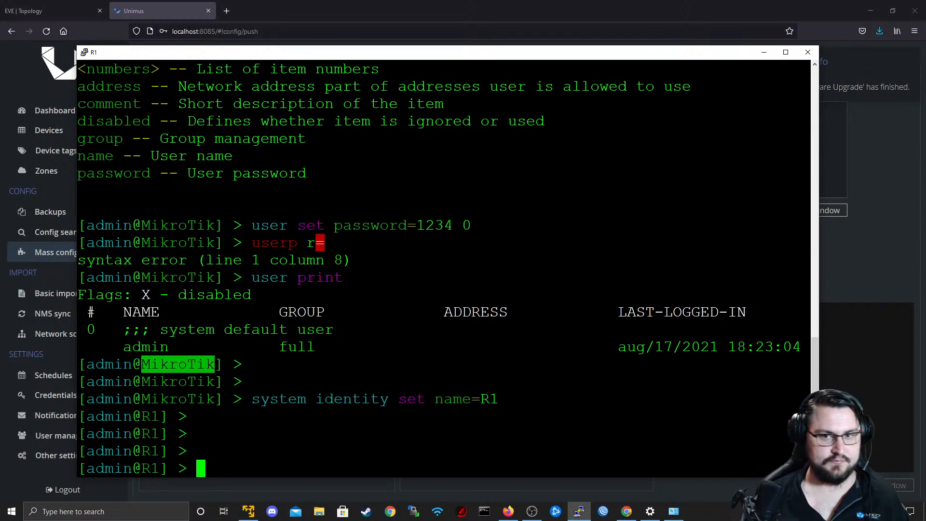
{"action": "key", "text": "Return"}
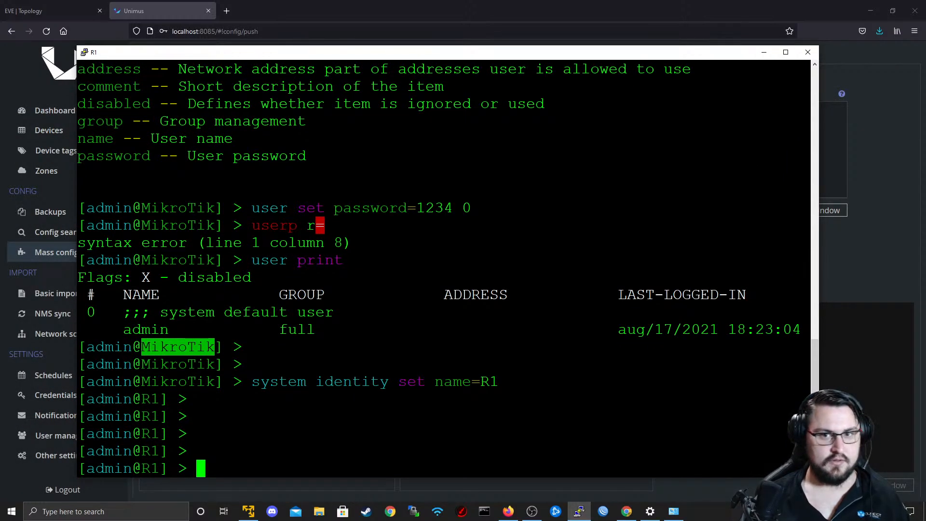
Write "system package update install" at the R1 prompt, listing the built-in help options at the package, update and install levels.
{"action": "type", "text": "sys"}
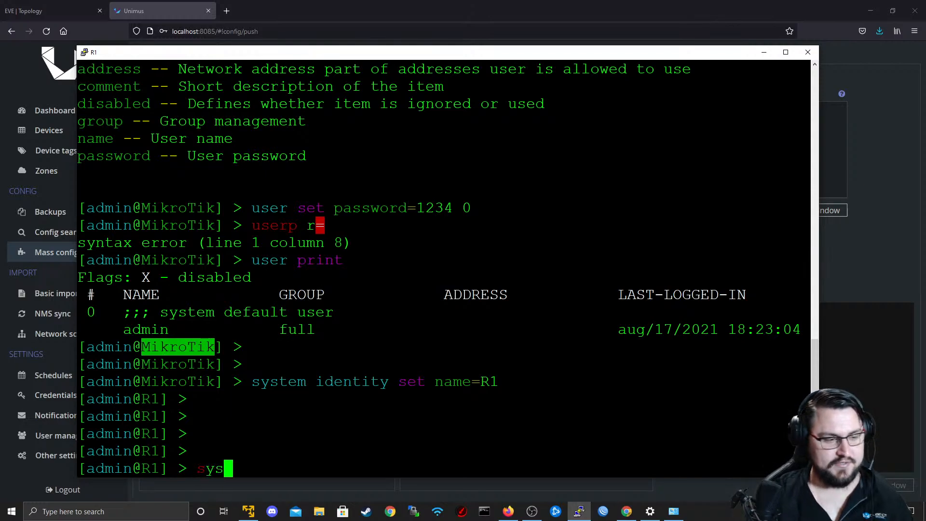
{"action": "type", "text": "tem package"}
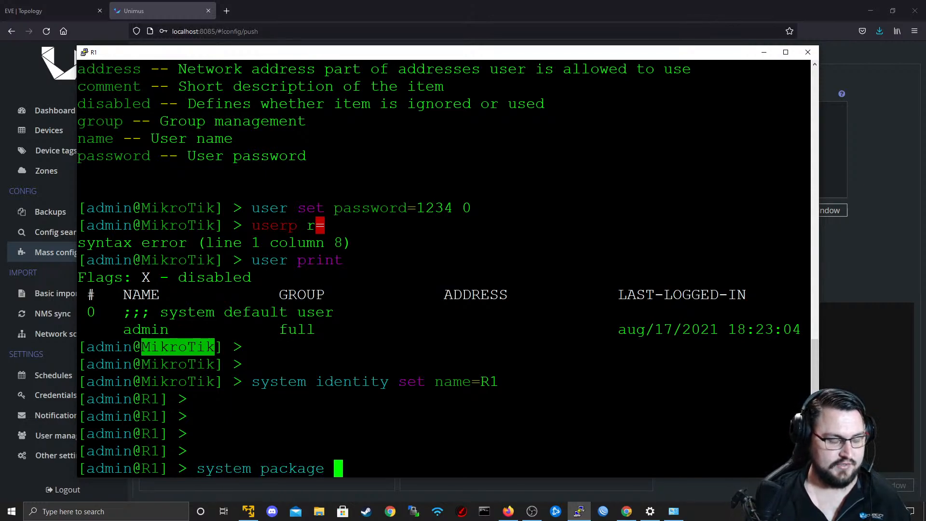
{"action": "key", "text": "question"}
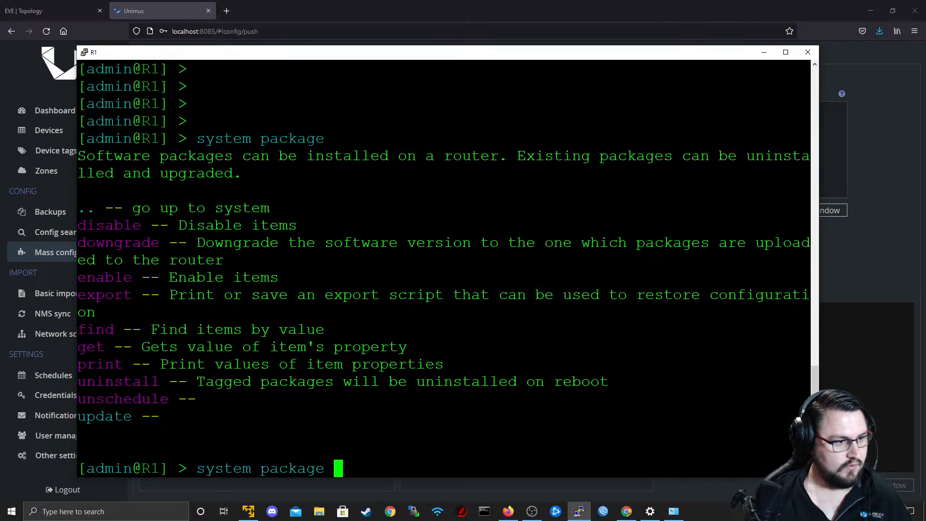
{"action": "type", "text": "update"}
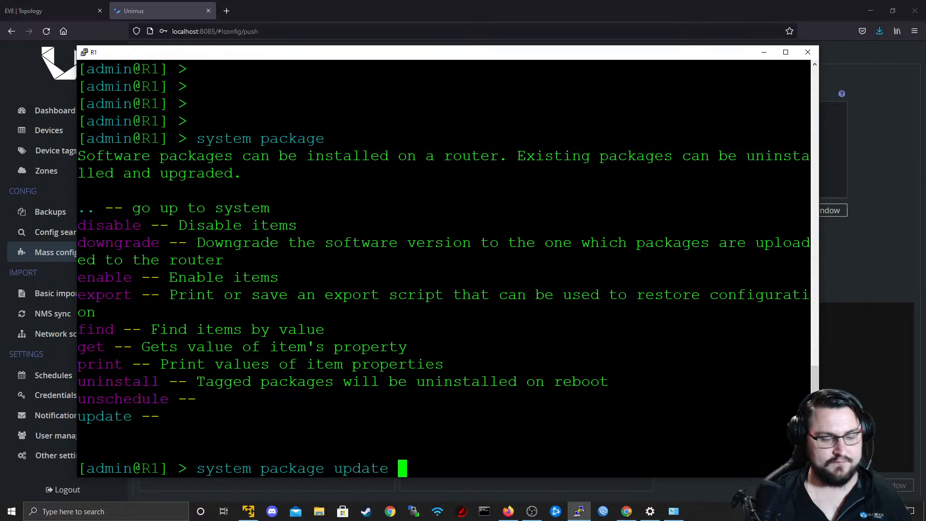
{"action": "key", "text": "question"}
{"action": "type", "text": "ins"}
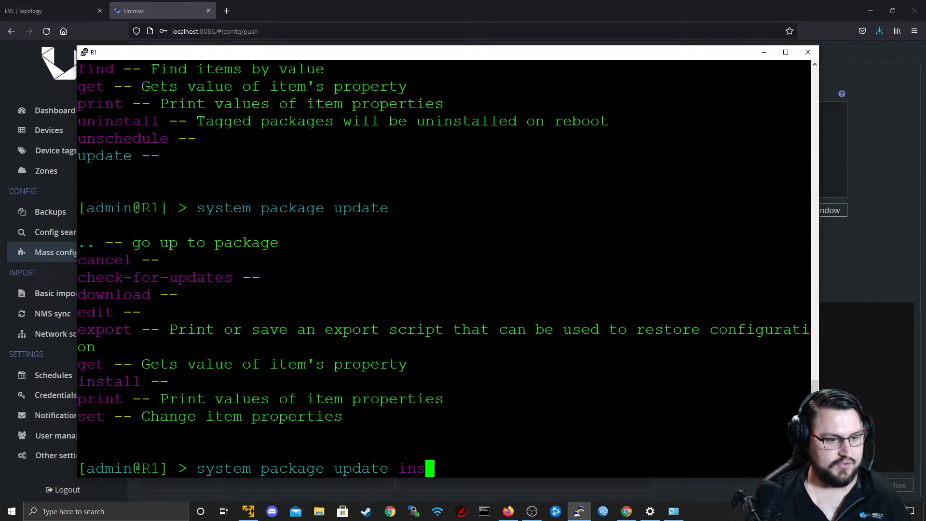
{"action": "type", "text": "tall"}
{"action": "key", "text": "question"}
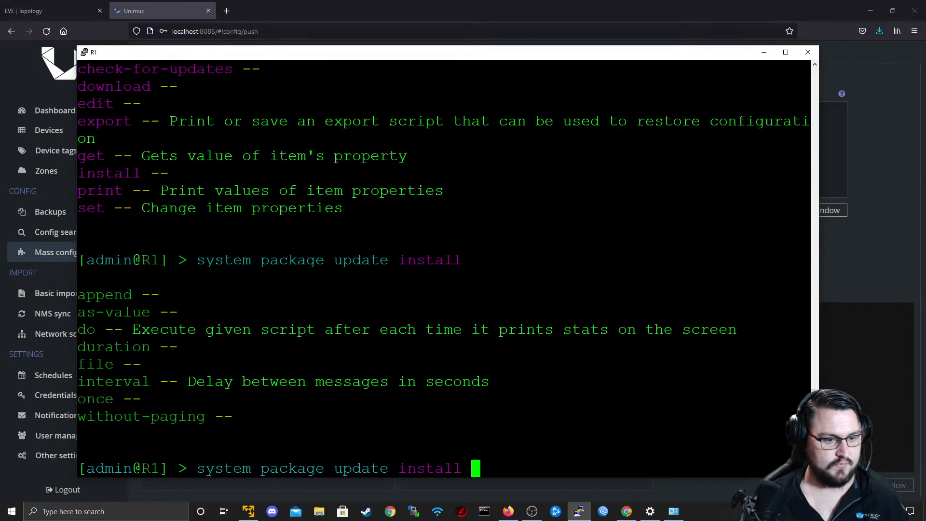
Copy the command from the R1 terminal and replace the Do Firmware Upgrade preset's command with "/system package update install".
{"action": "left_click_drag", "start_coordinate": [482, 468], "coordinate": [197, 467]}
{"action": "key", "text": "ctrl+c"}
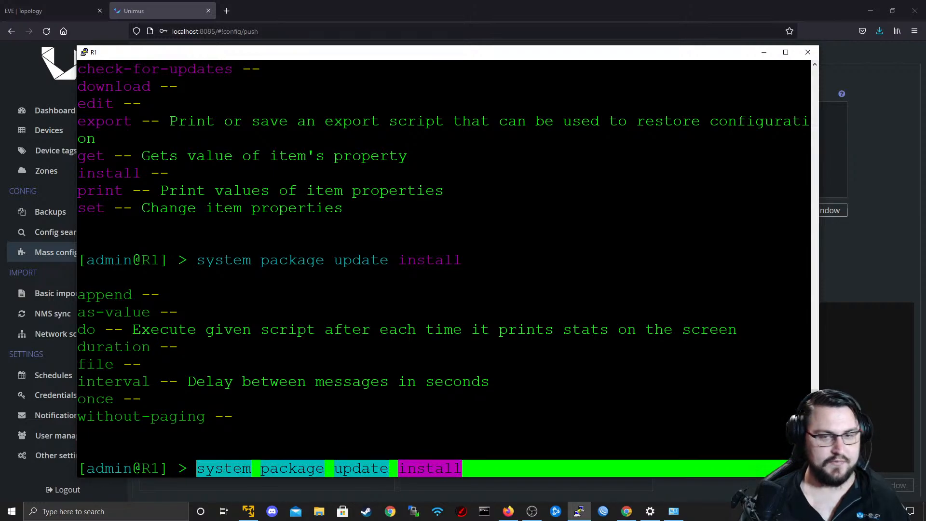
{"action": "left_click", "coordinate": [763, 52]}
{"action": "left_click_drag", "start_coordinate": [812, 112], "coordinate": [685, 111]}
{"action": "key", "text": "ctrl+v"}
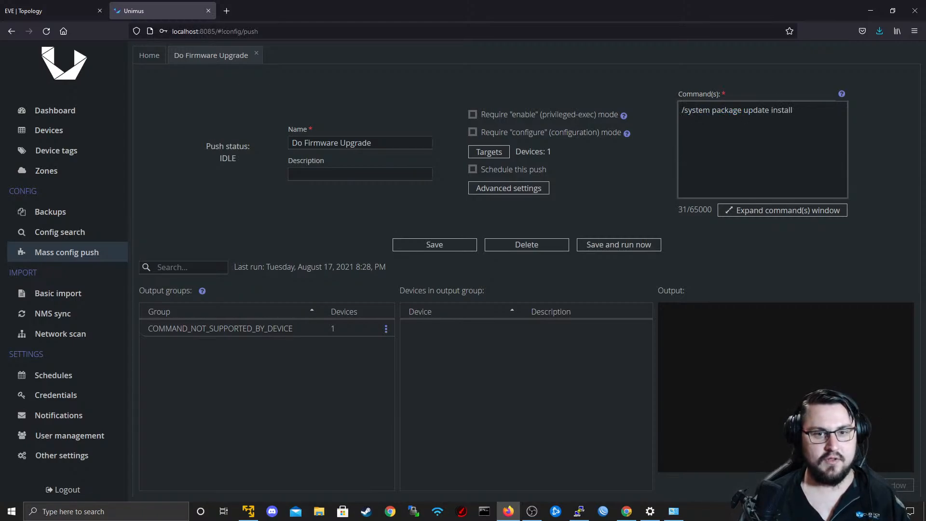
Show the output of the COMMAND_NOT_SUPPORTED_BY_DEVICE group and compare its command with the word "update" in the corrected one.
{"action": "left_click", "coordinate": [187, 329]}
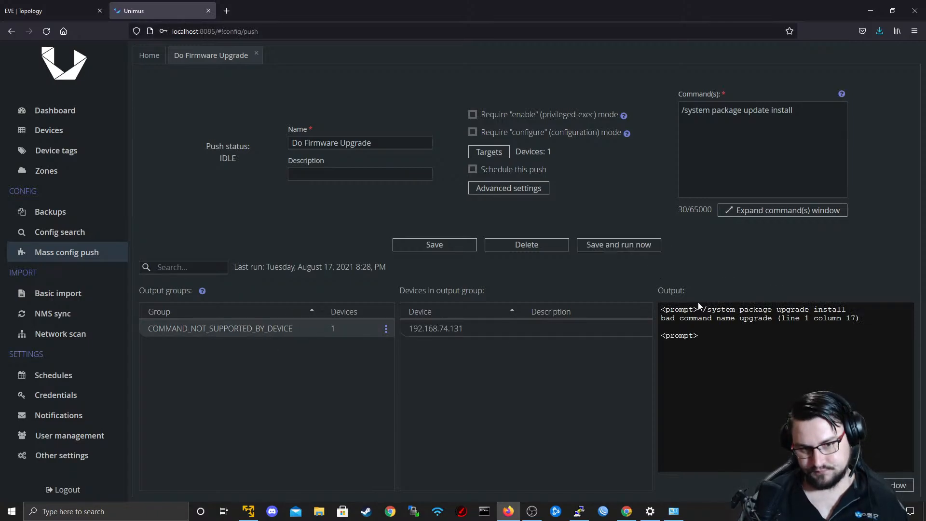
{"action": "mouse_move", "coordinate": [666, 310]}
{"action": "left_mouse_down"}
{"action": "mouse_move", "coordinate": [849, 304]}
{"action": "mouse_move", "coordinate": [666, 318]}
{"action": "left_mouse_up"}
{"action": "left_click", "coordinate": [707, 310]}
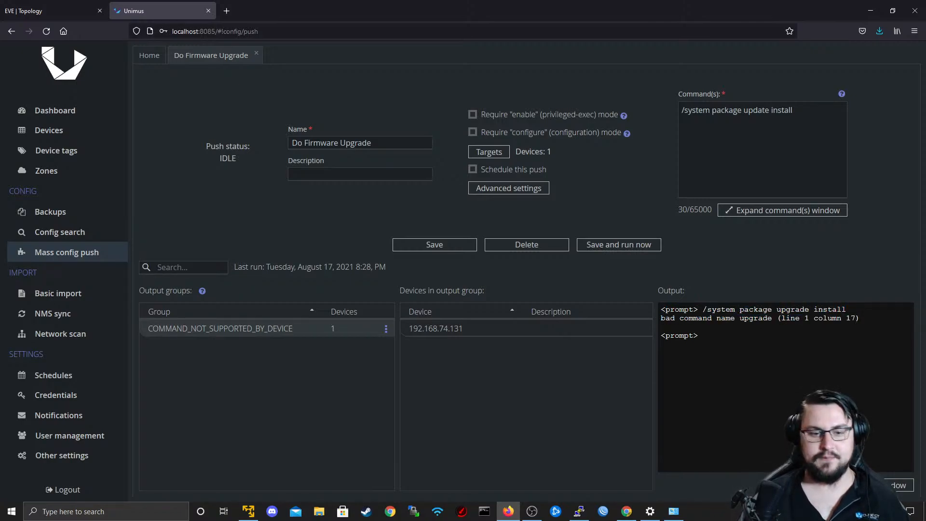
{"action": "left_click", "coordinate": [747, 102]}
{"action": "double_click", "coordinate": [758, 111]}
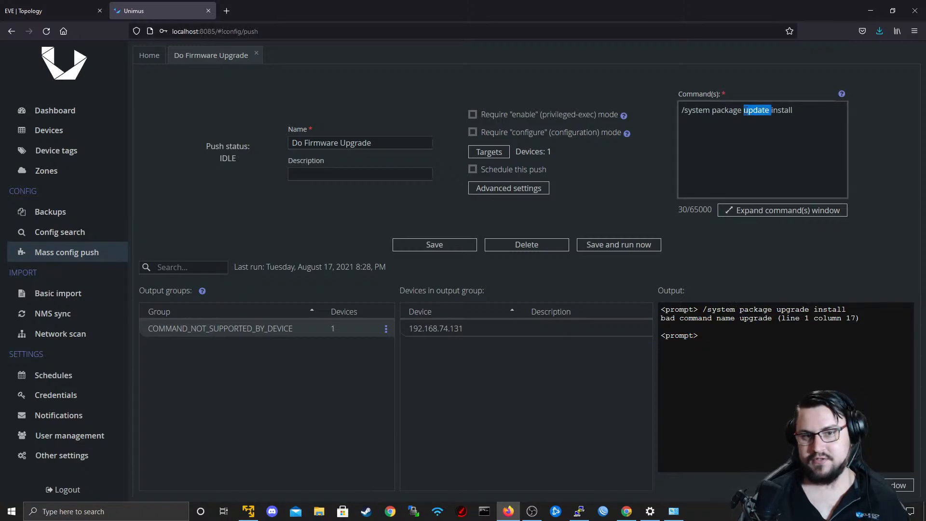
{"action": "triple_click", "coordinate": [758, 111]}
{"action": "left_click", "coordinate": [745, 124]}
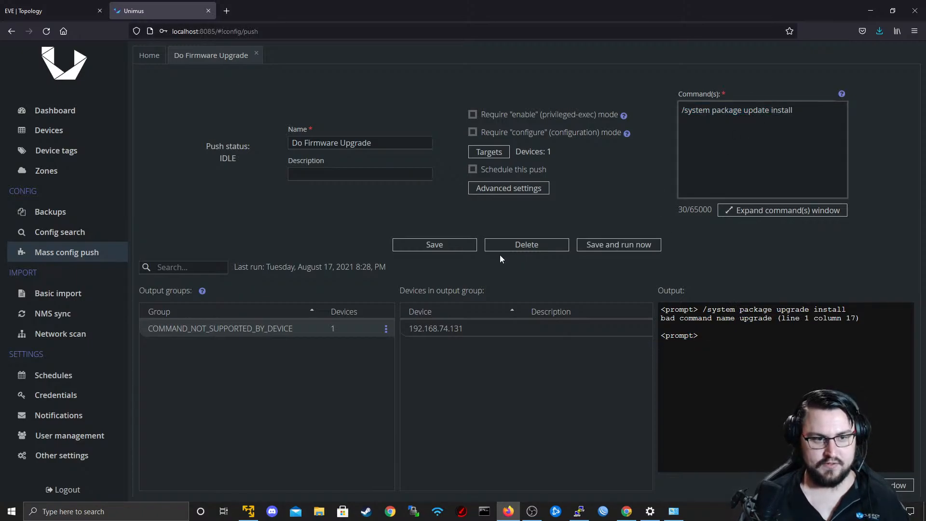
Save the corrected Do Firmware Upgrade preset, run it immediately and bring up the R1 terminal to watch the router.
{"action": "left_click", "coordinate": [451, 240]}
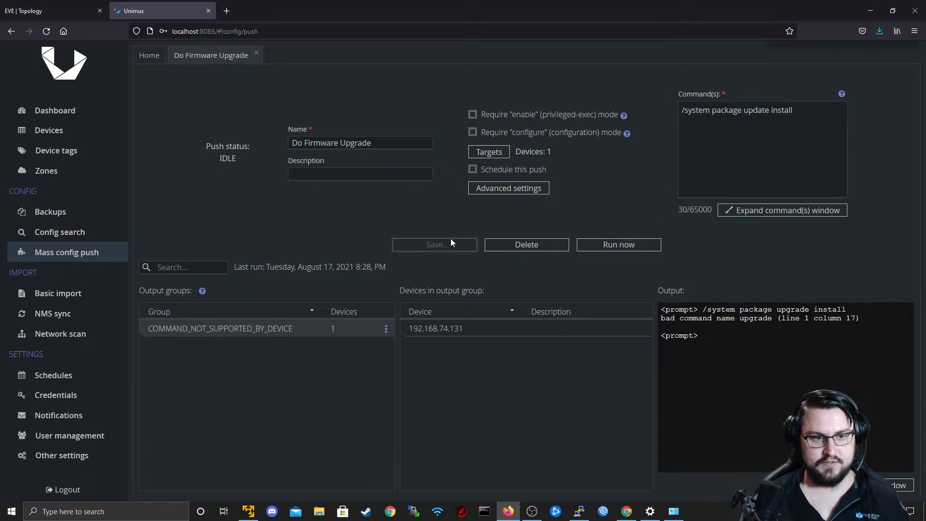
{"action": "left_click", "coordinate": [601, 246]}
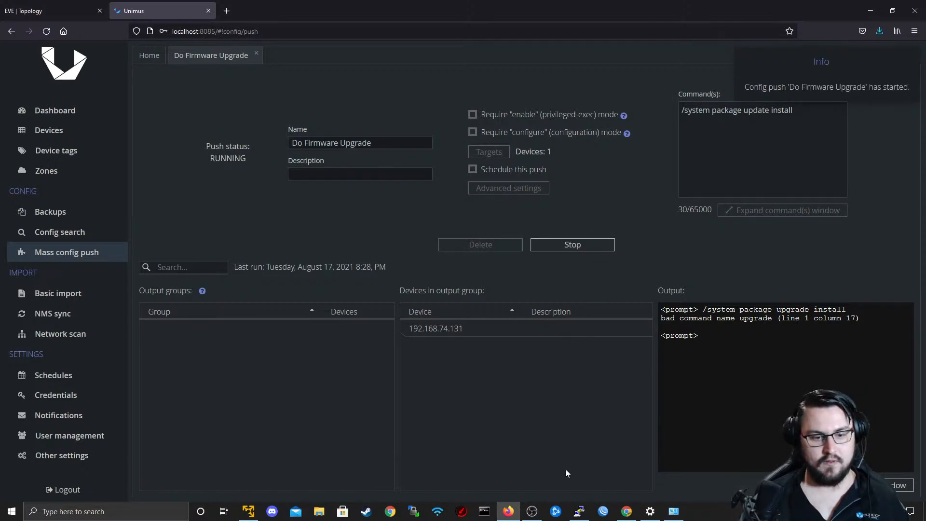
{"action": "left_click", "coordinate": [578, 511]}
{"action": "left_click", "coordinate": [555, 415]}
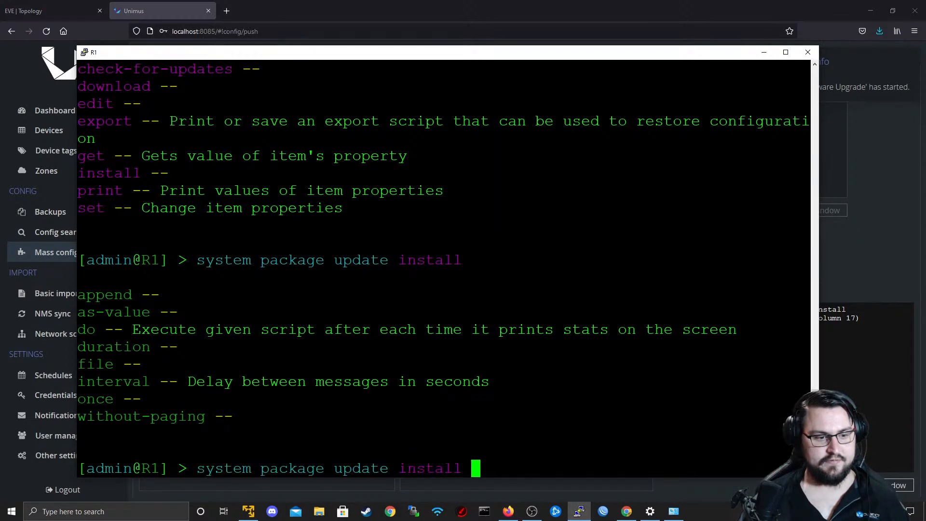
Erase the unexecuted "system package update install" text from the R1 prompt and enter a blank line.
{"action": "key", "text": "BackSpace"}
{"action": "key", "text": "BackSpace"}
{"action": "key", "text": "BackSpace"}
{"action": "key", "text": "BackSpace"}
{"action": "key", "text": "BackSpace"}
{"action": "key", "text": "BackSpace"}
{"action": "key", "text": "BackSpace"}
{"action": "key", "text": "BackSpace"}
{"action": "key", "text": "BackSpace"}
{"action": "key", "text": "BackSpace"}
{"action": "key", "text": "BackSpace"}
{"action": "key", "text": "BackSpace"}
{"action": "key", "text": "BackSpace"}
{"action": "key", "text": "BackSpace"}
{"action": "key", "text": "BackSpace"}
{"action": "key", "text": "BackSpace"}
{"action": "key", "text": "BackSpace"}
{"action": "key", "text": "BackSpace"}
{"action": "key", "text": "BackSpace"}
{"action": "key", "text": "BackSpace"}
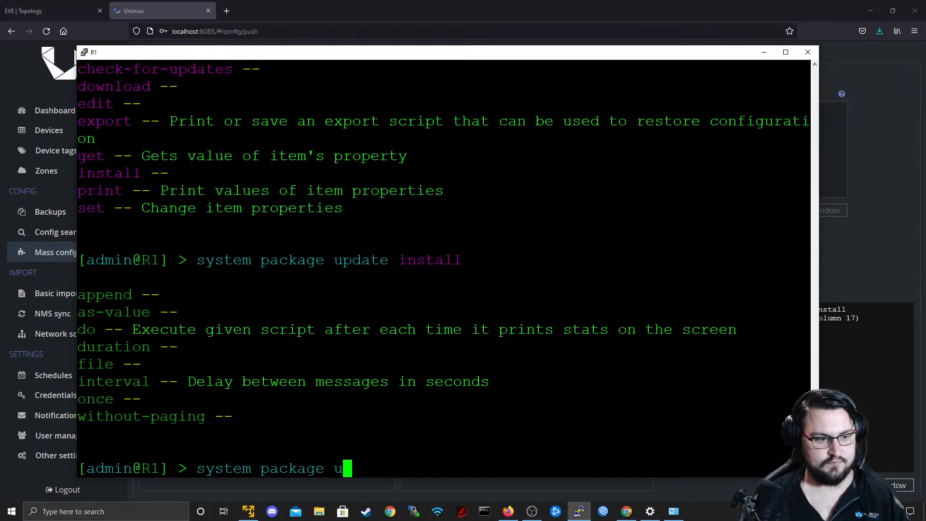
{"action": "key", "text": "BackSpace"}
{"action": "key", "text": "Return"}
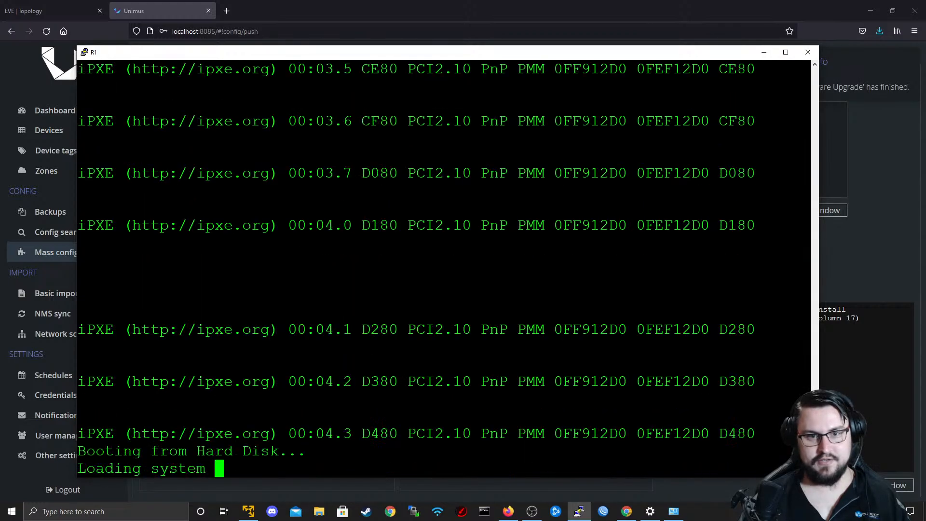
Switch back to Unimus and check the device and output listed under the INTERACTION_ERROR group.
{"action": "left_click", "coordinate": [764, 51]}
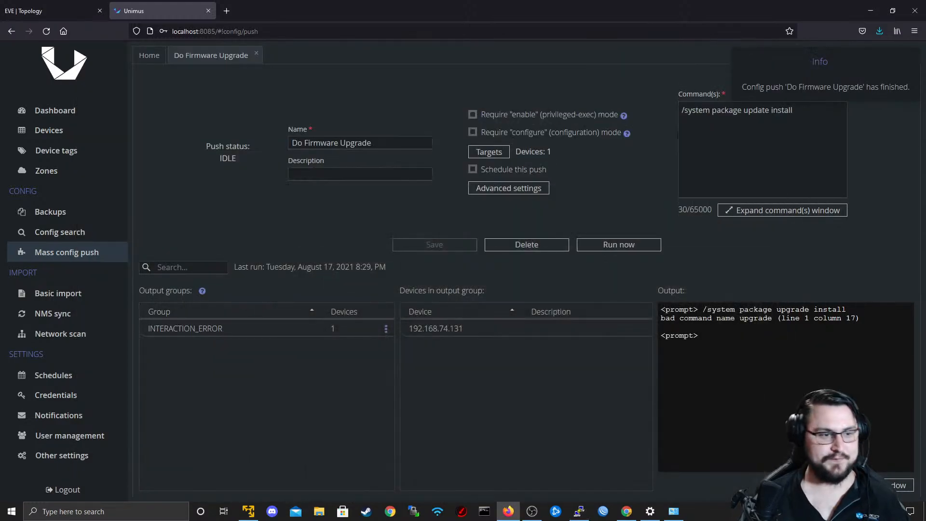
{"action": "left_click", "coordinate": [317, 330]}
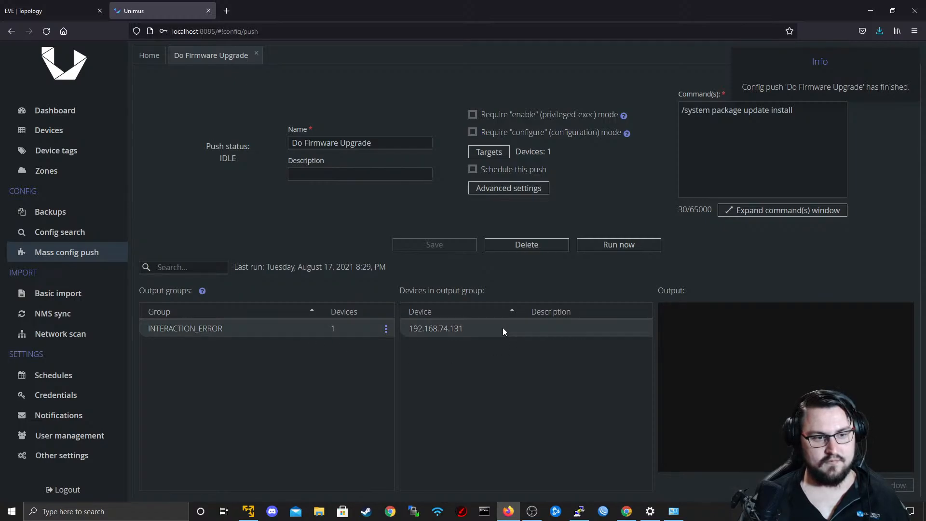
{"action": "left_click", "coordinate": [313, 331]}
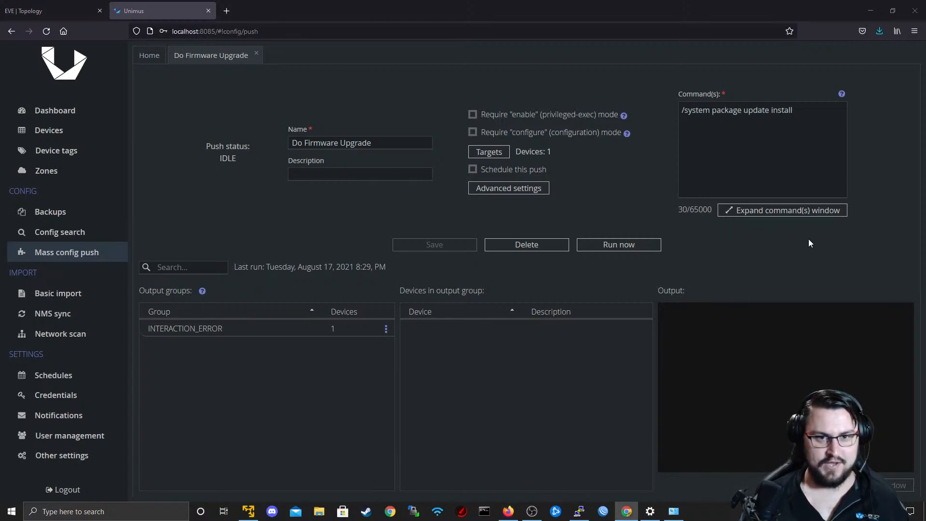
Bring up the R1 terminal and highlight the MikroTik version number above the login prompt.
{"action": "left_click", "coordinate": [579, 511]}
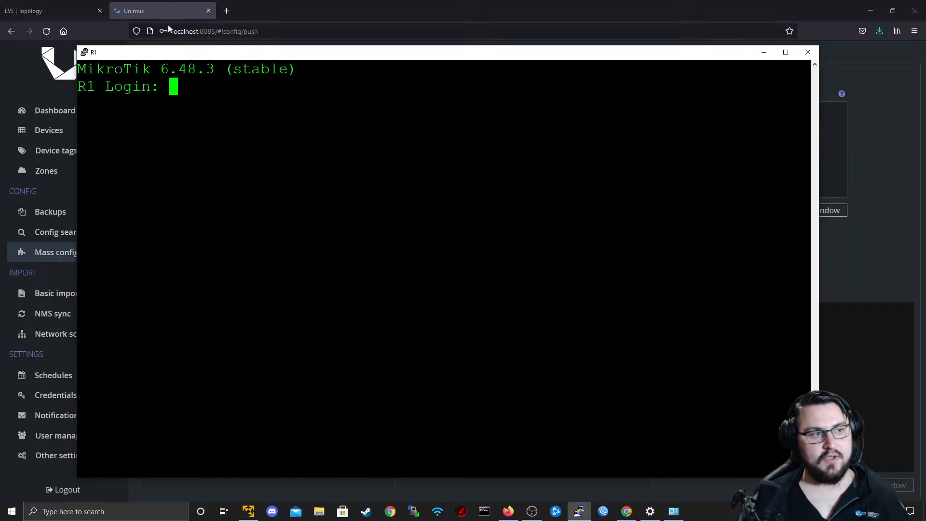
{"action": "left_click_drag", "start_coordinate": [151, 69], "coordinate": [205, 61]}
{"action": "double_click", "coordinate": [174, 62]}
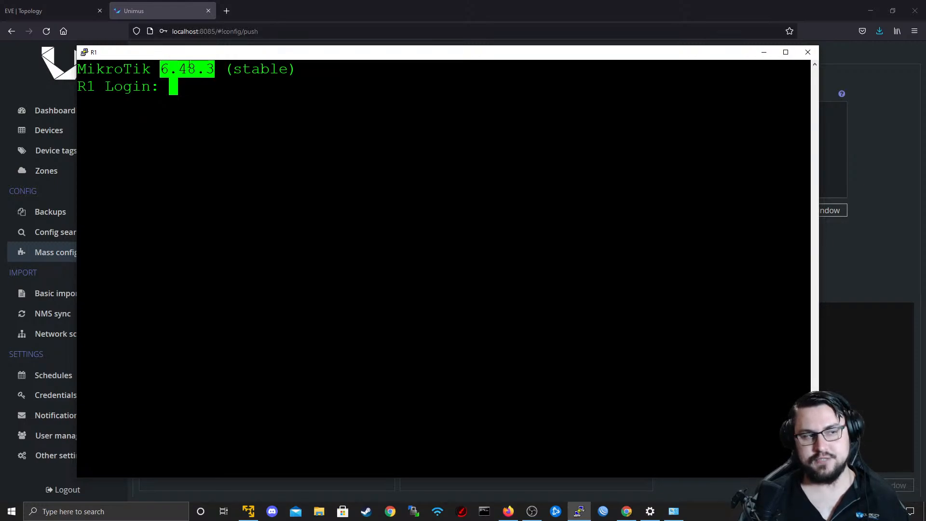
{"action": "left_click", "coordinate": [222, 80]}
Log in to R1 as admin, trying an empty password first and repeating the login with the account password.
{"action": "type", "text": "admin"}
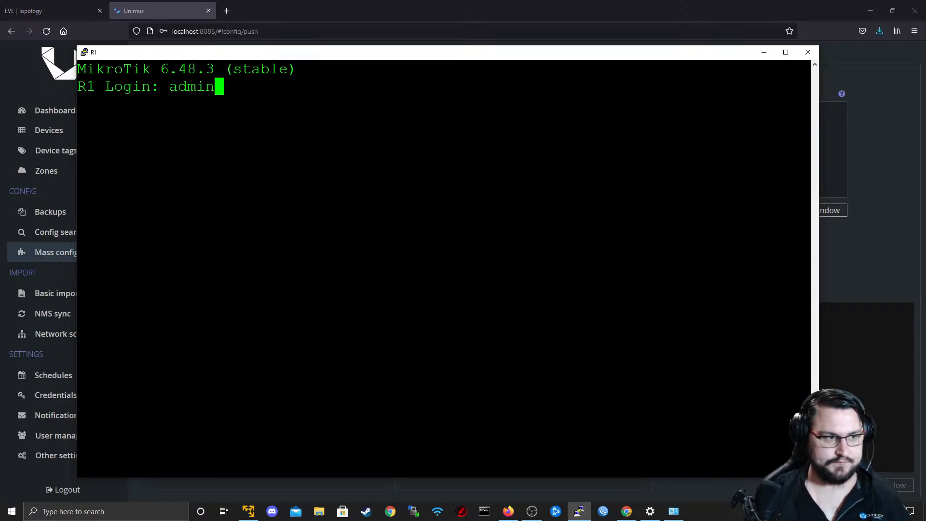
{"action": "key", "text": "Return"}
{"action": "key", "text": "Return"}
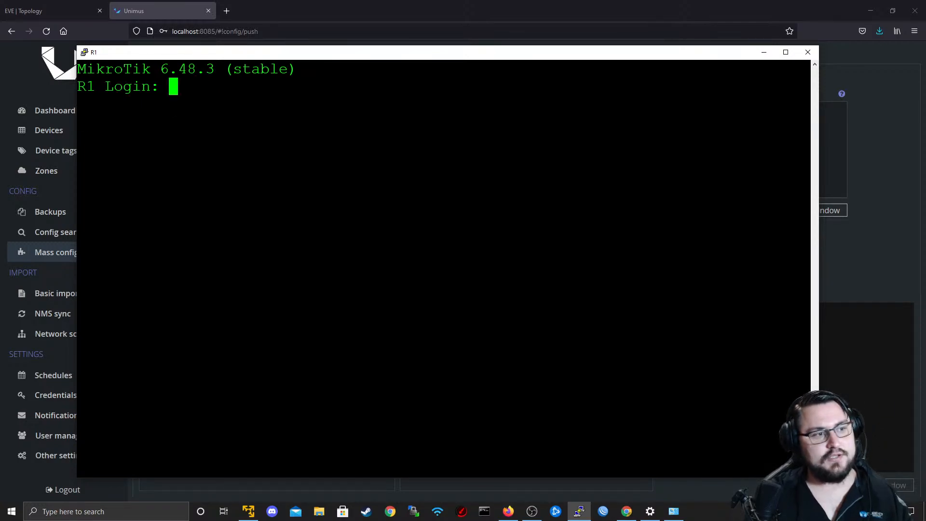
{"action": "type", "text": "admin"}
{"action": "key", "text": "Return"}
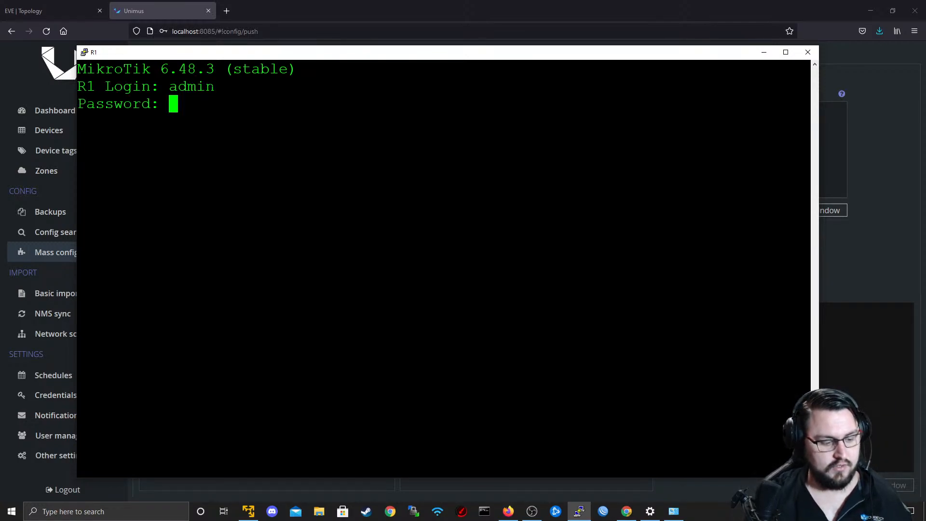
{"action": "key", "text": "Return"}
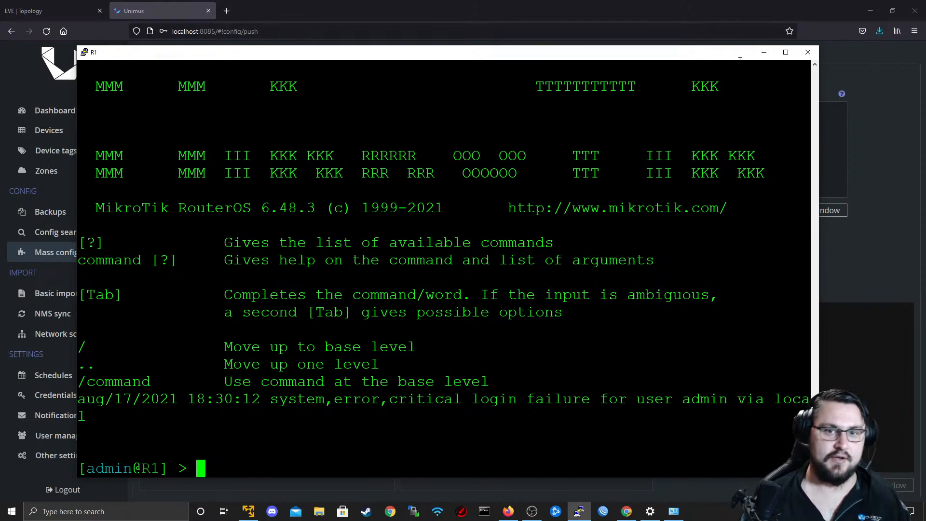
Return to Unimus and open the Dashboard to review the session statistics and the device job history.
{"action": "left_click", "coordinate": [764, 53]}
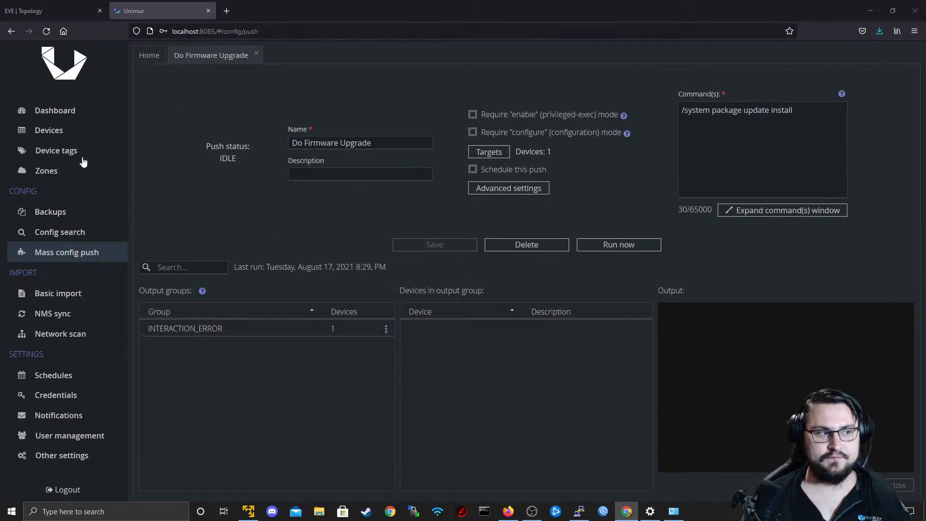
{"action": "left_click", "coordinate": [73, 116]}
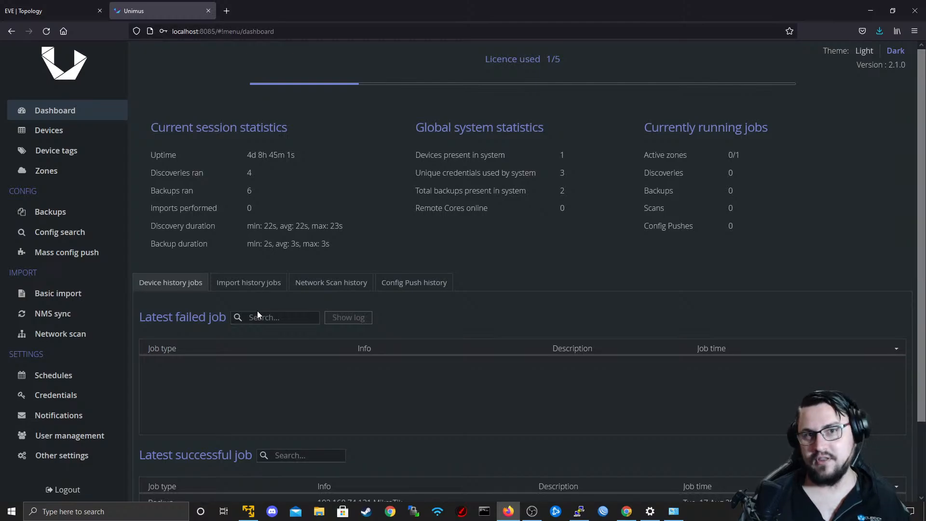
{"action": "scroll", "coordinate": [301, 380], "scroll_direction": "down", "scroll_amount": 3}
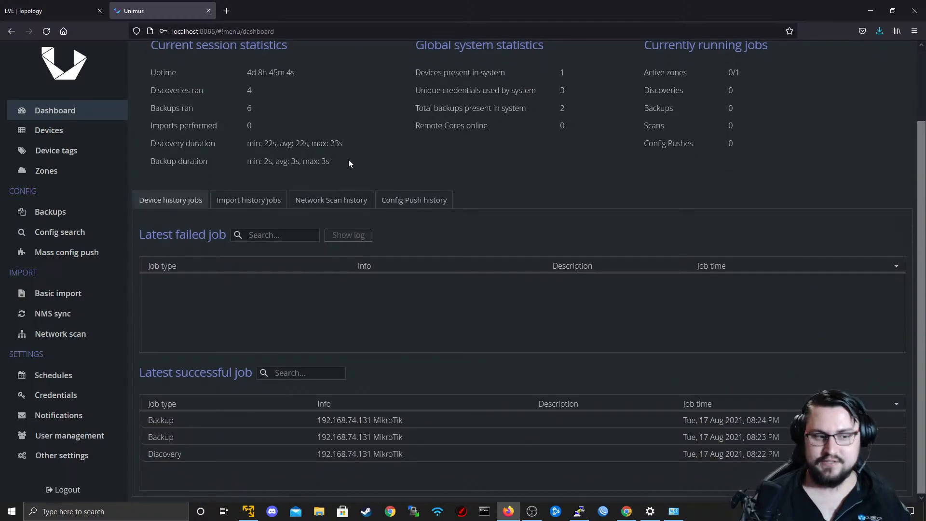
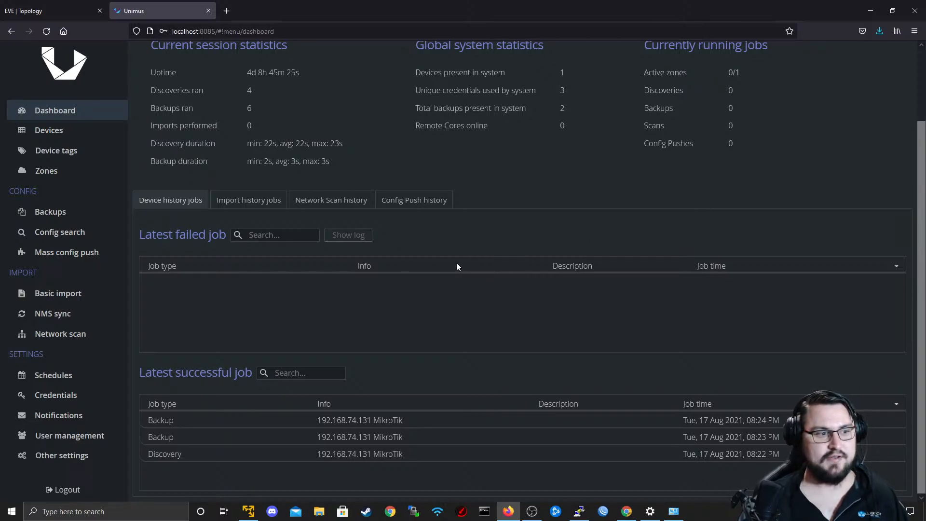
Switch to the EVE topology and begin adding a MikroTik RouterOS node with the mikrotik-CHR6.48.1 image.
{"action": "scroll", "coordinate": [452, 259], "scroll_direction": "up", "scroll_amount": 3}
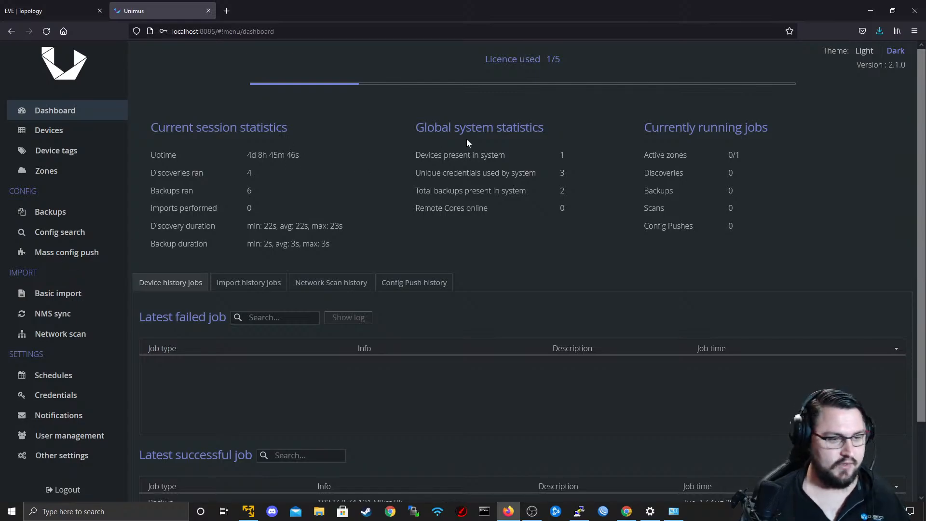
{"action": "left_click", "coordinate": [3, 13]}
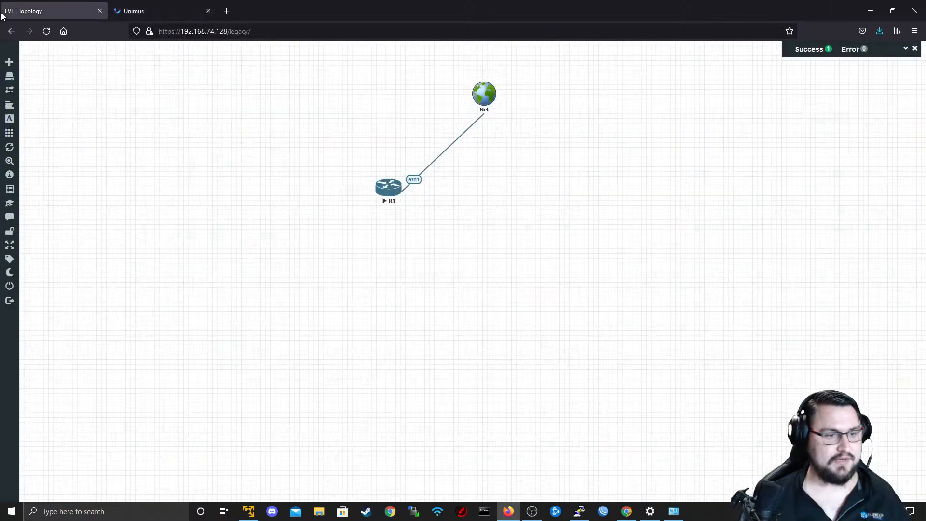
{"action": "right_click", "coordinate": [537, 152]}
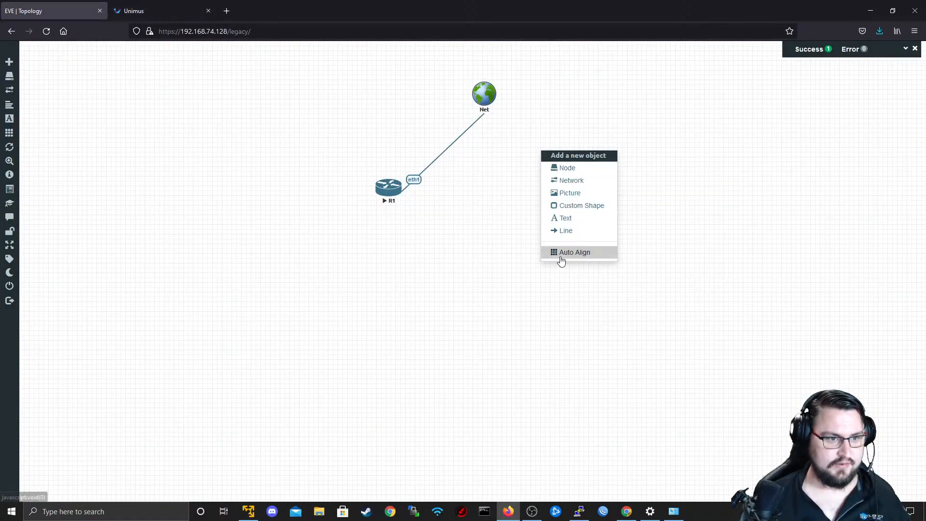
{"action": "left_click", "coordinate": [568, 169]}
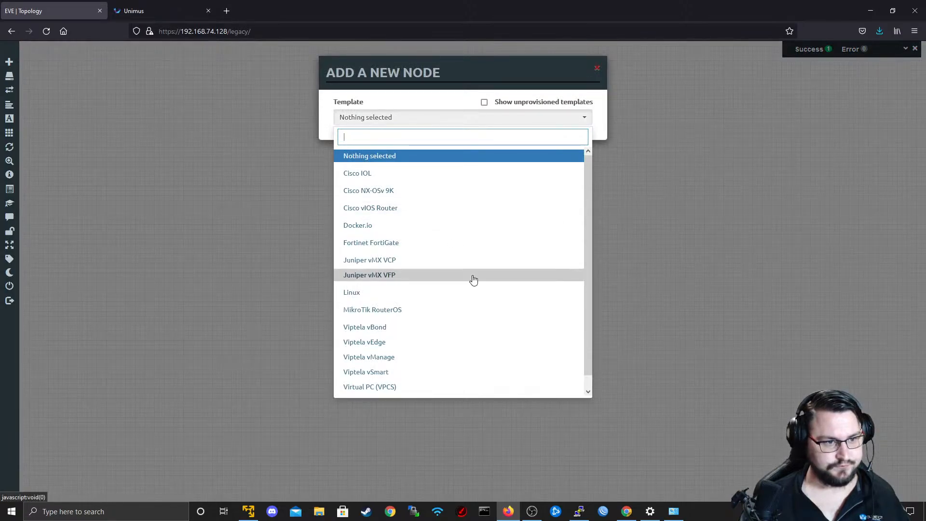
{"action": "right_click", "coordinate": [394, 326]}
{"action": "left_click", "coordinate": [372, 309]}
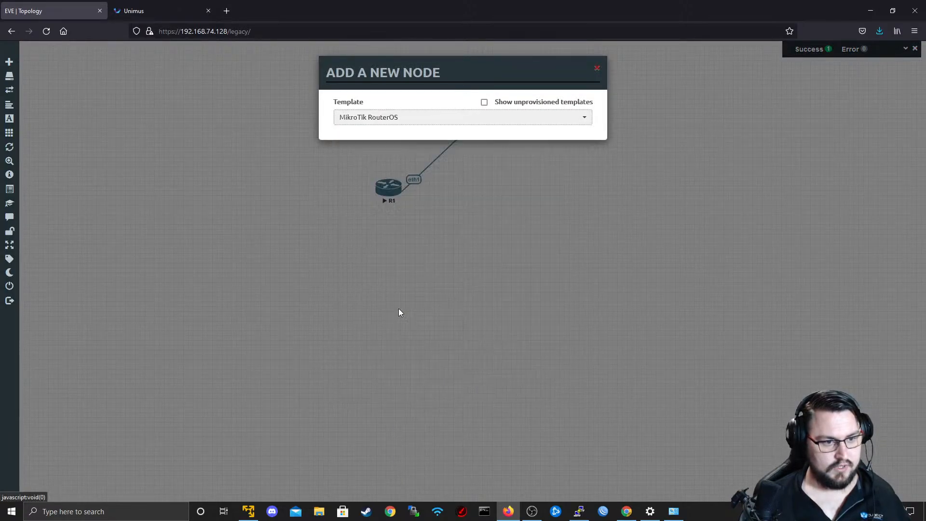
{"action": "left_click", "coordinate": [518, 159]}
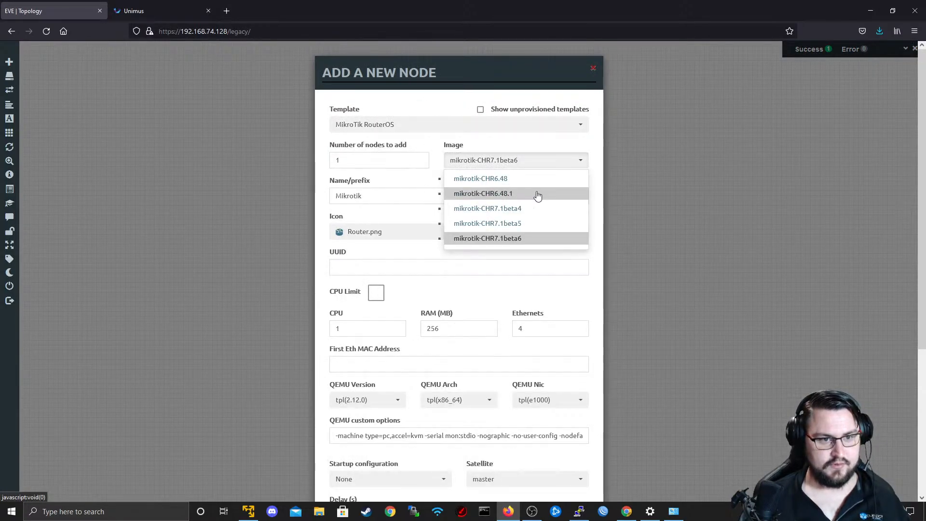
{"action": "left_click", "coordinate": [513, 193]}
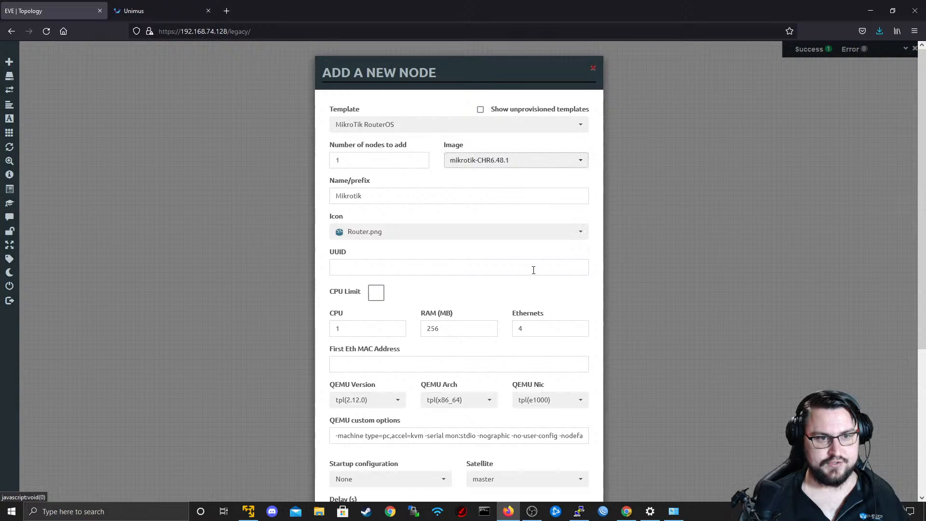
Set the new node to 2 Ethernets, name it R2 and save it to the topology.
{"action": "left_click", "coordinate": [478, 231]}
{"action": "left_click", "coordinate": [483, 227]}
{"action": "scroll", "coordinate": [476, 249], "scroll_direction": "down", "scroll_amount": 2}
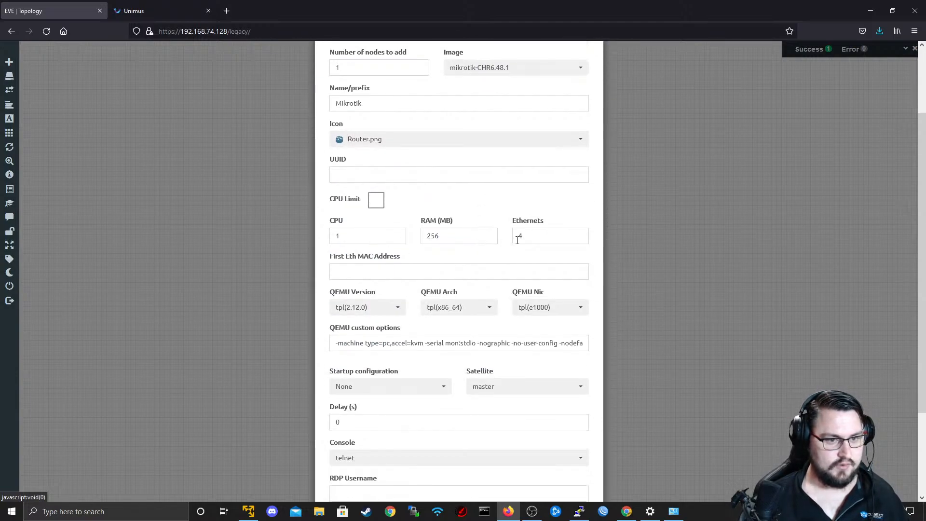
{"action": "double_click", "coordinate": [522, 236]}
{"action": "type", "text": "12"}
{"action": "scroll", "coordinate": [439, 325], "scroll_direction": "down", "scroll_amount": 3}
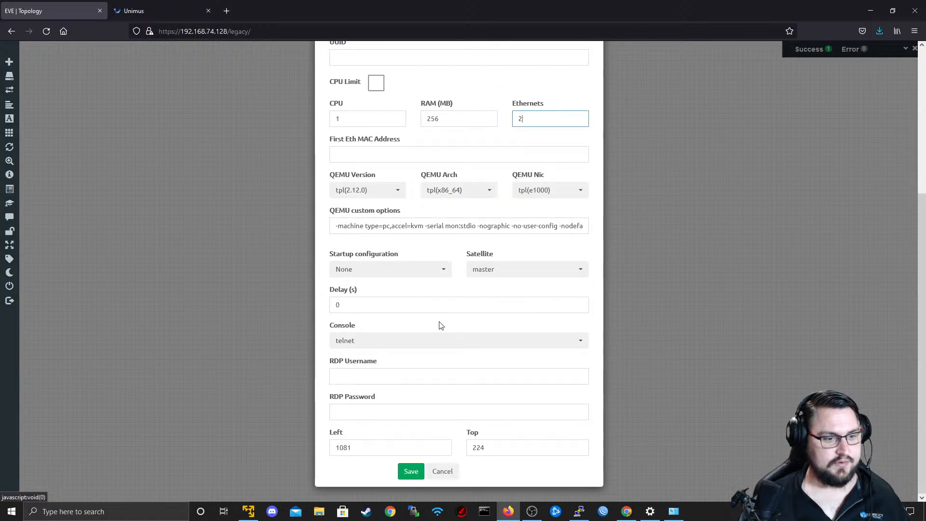
{"action": "scroll", "coordinate": [362, 233], "scroll_direction": "up", "scroll_amount": 5}
{"action": "double_click", "coordinate": [385, 198]}
{"action": "type", "text": "R1"}
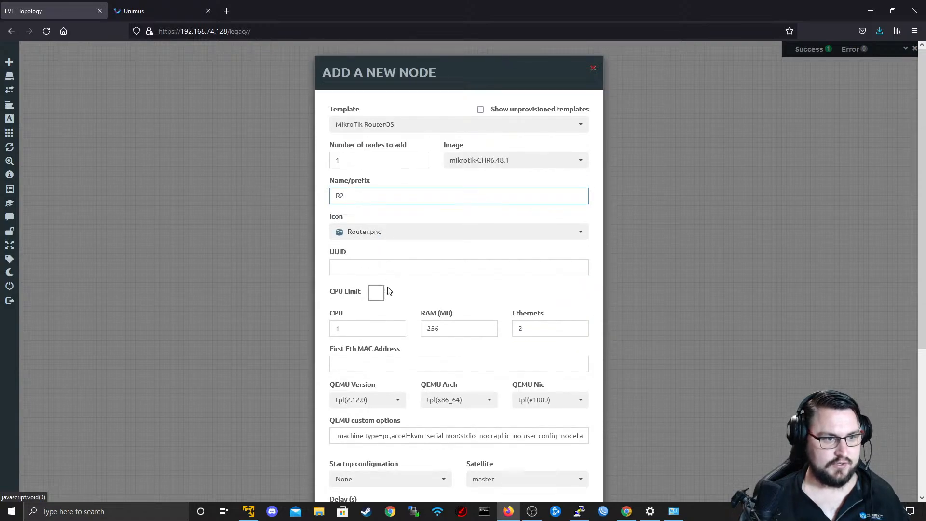
{"action": "scroll", "coordinate": [388, 293], "scroll_direction": "down", "scroll_amount": 5}
{"action": "left_click", "coordinate": [417, 475]}
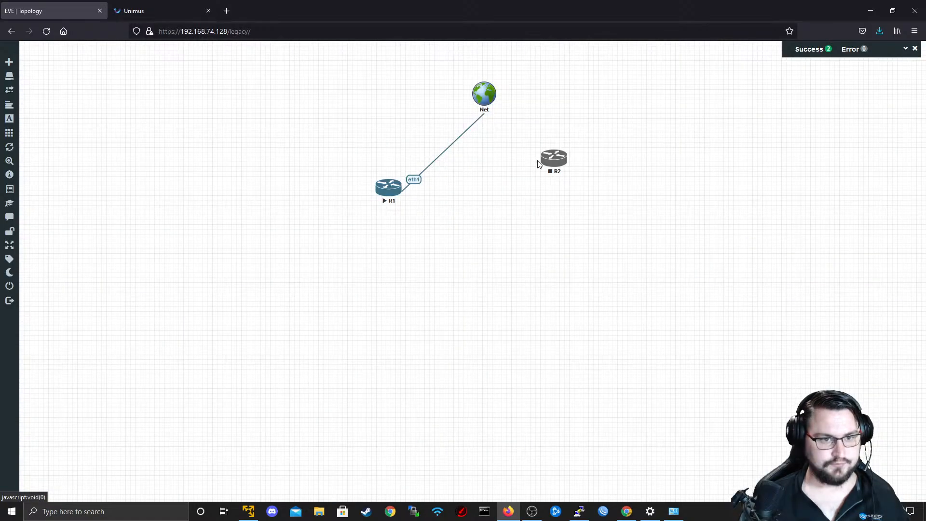
Connect R2's eth1 interface to the Net cloud and start R2.
{"action": "left_click_drag", "start_coordinate": [552, 164], "coordinate": [486, 98]}
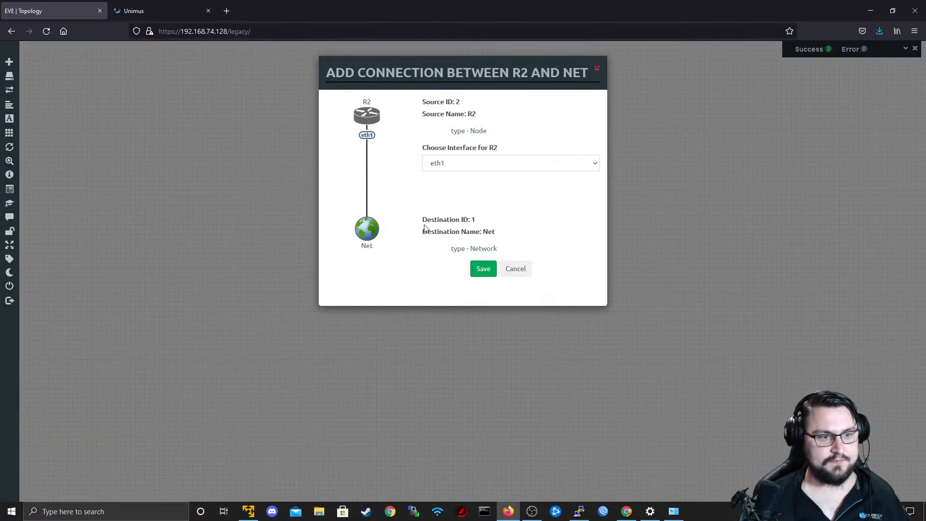
{"action": "left_click", "coordinate": [481, 267]}
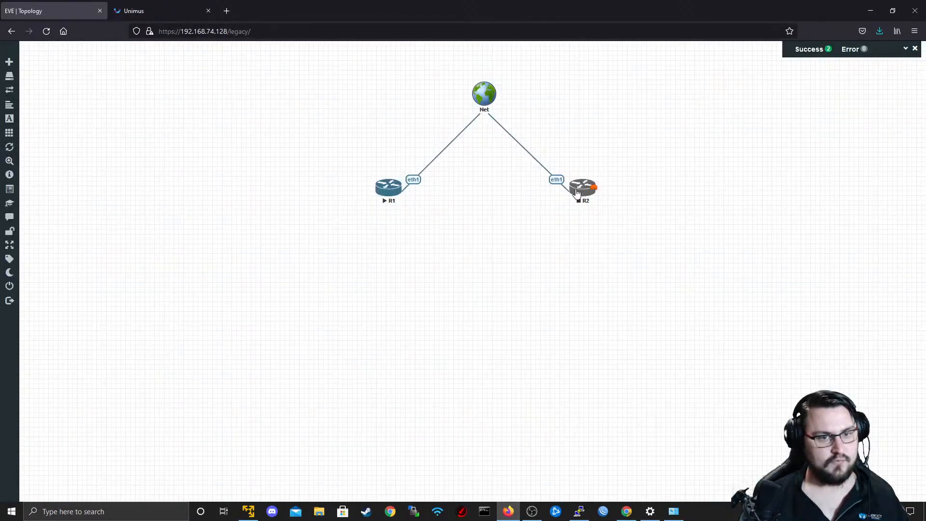
{"action": "right_click", "coordinate": [581, 189]}
{"action": "left_click", "coordinate": [605, 214]}
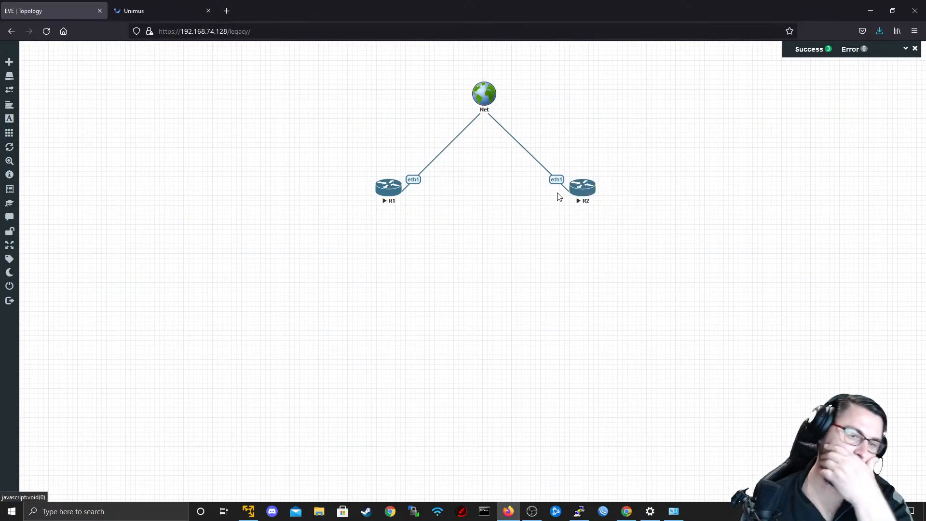
Open R2's telnet console with putty.exe and place the terminal window higher on the screen.
{"action": "left_click", "coordinate": [592, 192]}
{"action": "left_click", "coordinate": [498, 105]}
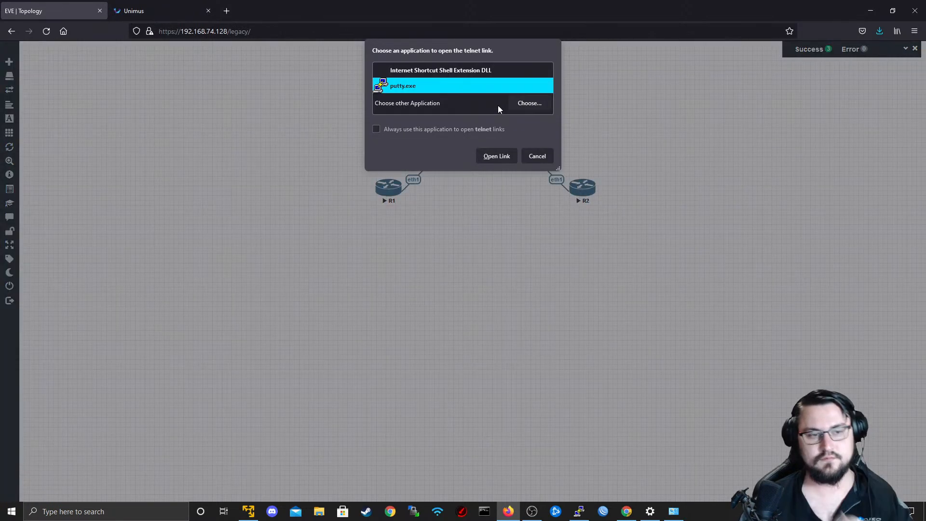
{"action": "left_click", "coordinate": [502, 150]}
{"action": "left_click_drag", "start_coordinate": [470, 124], "coordinate": [461, 75]}
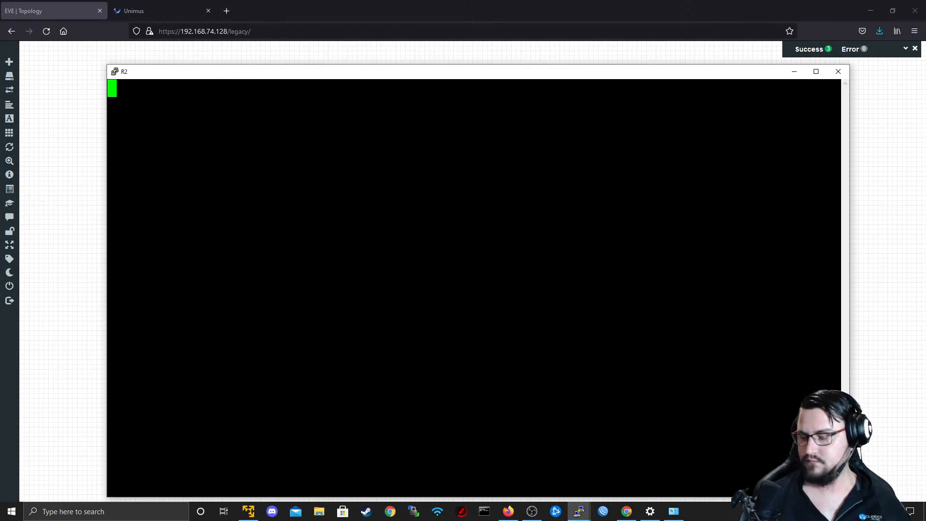
Log in to R2 as admin and decline to view the software license.
{"action": "key", "text": "Return"}
{"action": "type", "text": "admin"}
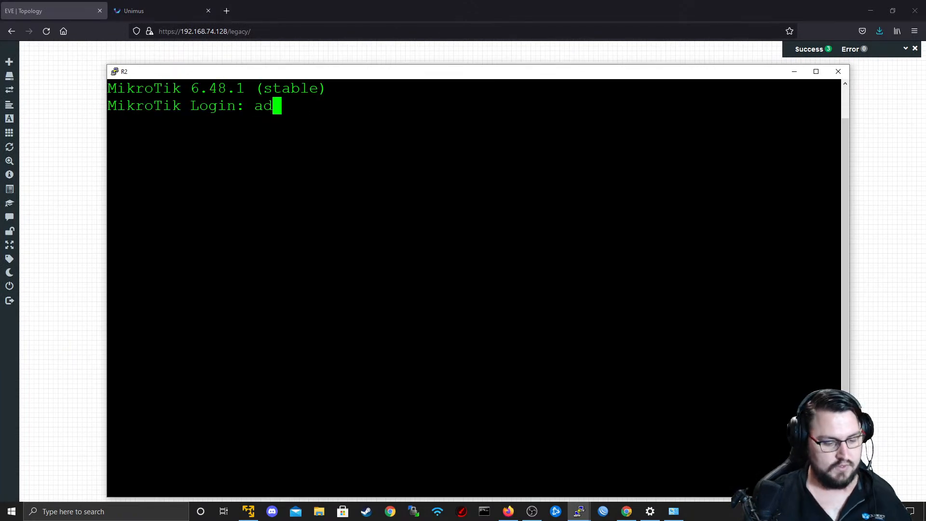
{"action": "key", "text": "Return"}
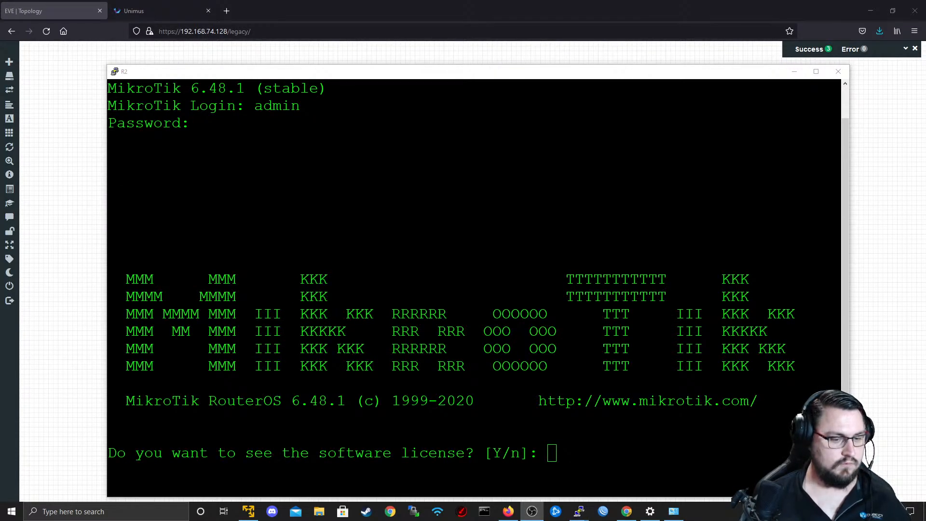
{"action": "key", "text": "alt+Tab"}
{"action": "type", "text": "n"}
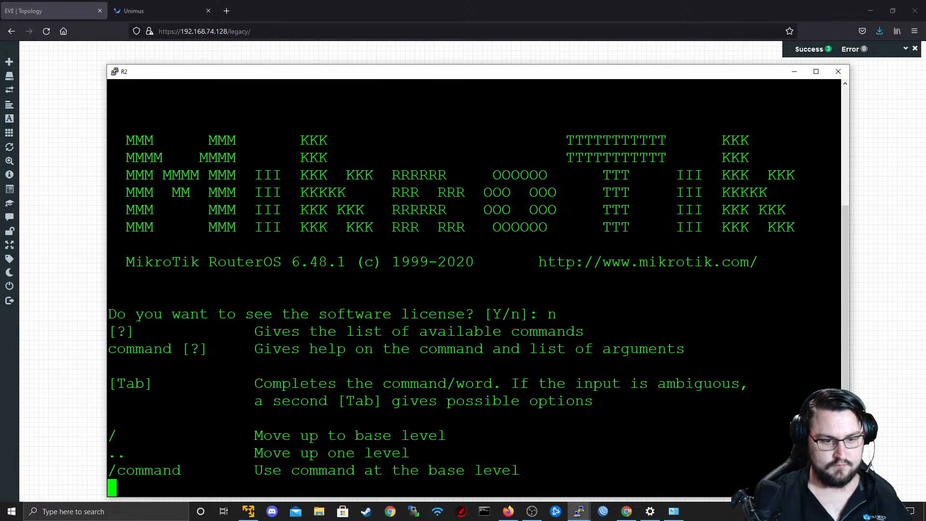
{"action": "key", "text": "Return"}
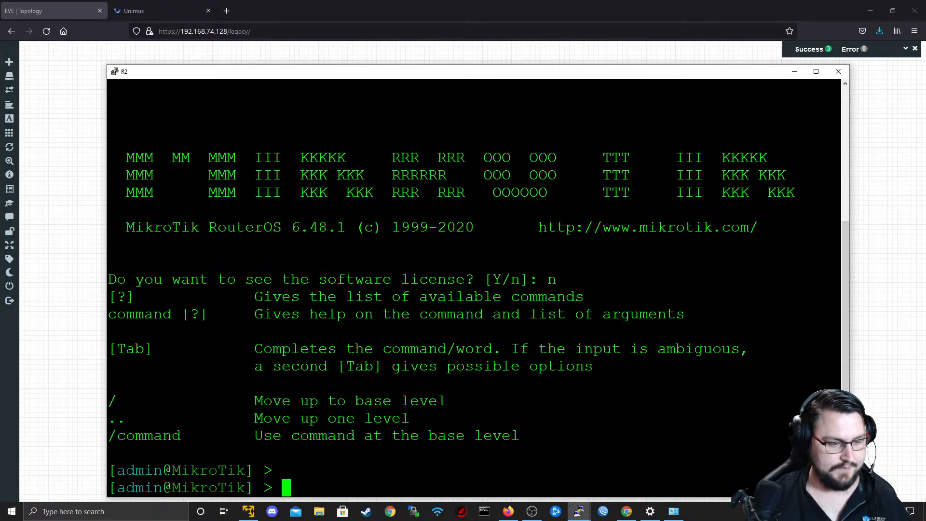
Run "ip address print" on R2, copy the ether1 address and minimise the terminal.
{"action": "type", "text": "ip arp r"}
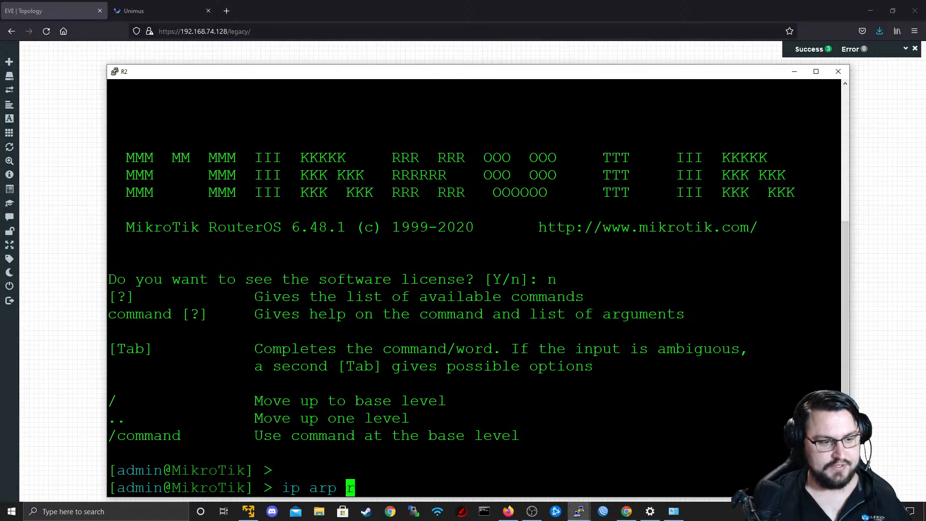
{"action": "key", "text": "BackSpace"}
{"action": "key", "text": "BackSpace"}
{"action": "key", "text": "BackSpace"}
{"action": "key", "text": "BackSpace"}
{"action": "key", "text": "BackSpace"}
{"action": "type", "text": "ad"}
{"action": "key", "text": "Tab"}
{"action": "type", "text": "p"}
{"action": "key", "text": "Tab"}
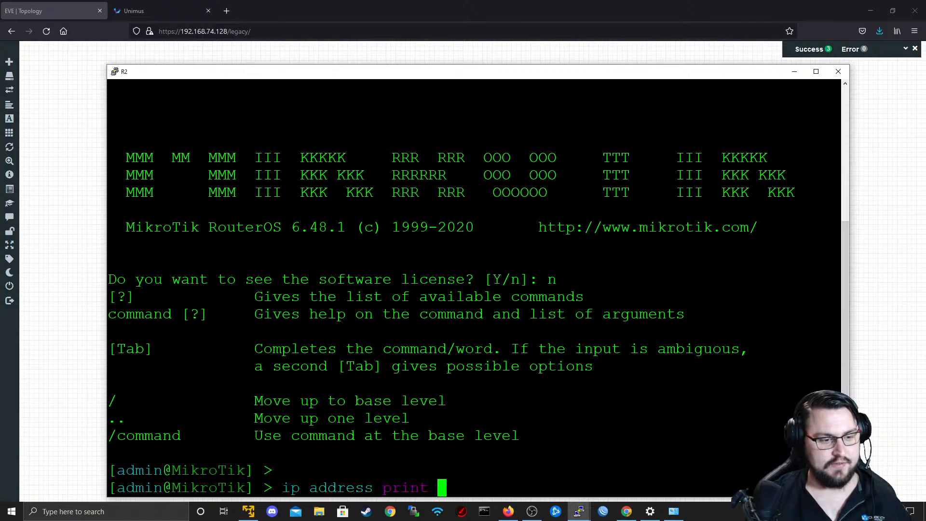
{"action": "key", "text": "Return"}
{"action": "double_click", "coordinate": [232, 471]}
{"action": "key", "text": "ctrl+c"}
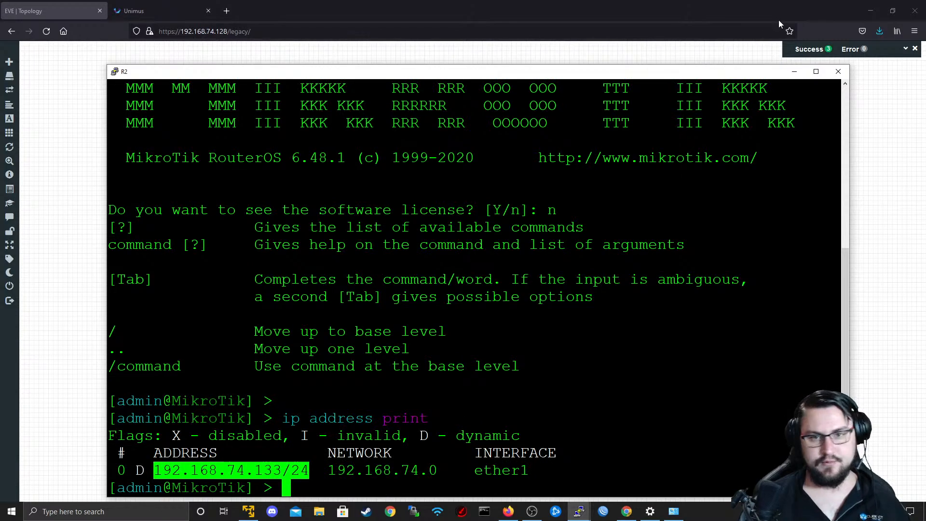
{"action": "left_click", "coordinate": [794, 71]}
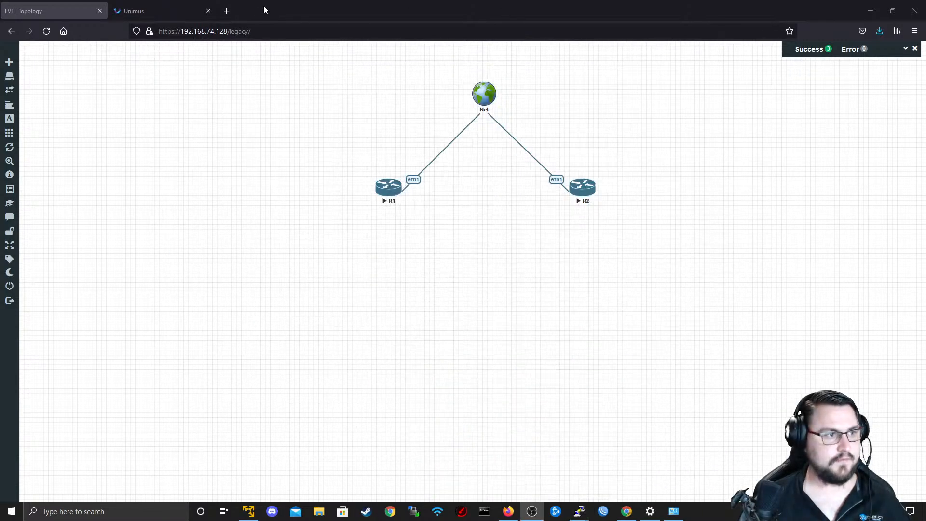
Switch to Unimus and begin adding a device with the IP 192.168.74.133, removing the /24 suffix from the pasted address.
{"action": "left_click", "coordinate": [139, 5]}
{"action": "left_click", "coordinate": [73, 7]}
{"action": "left_click", "coordinate": [145, 9]}
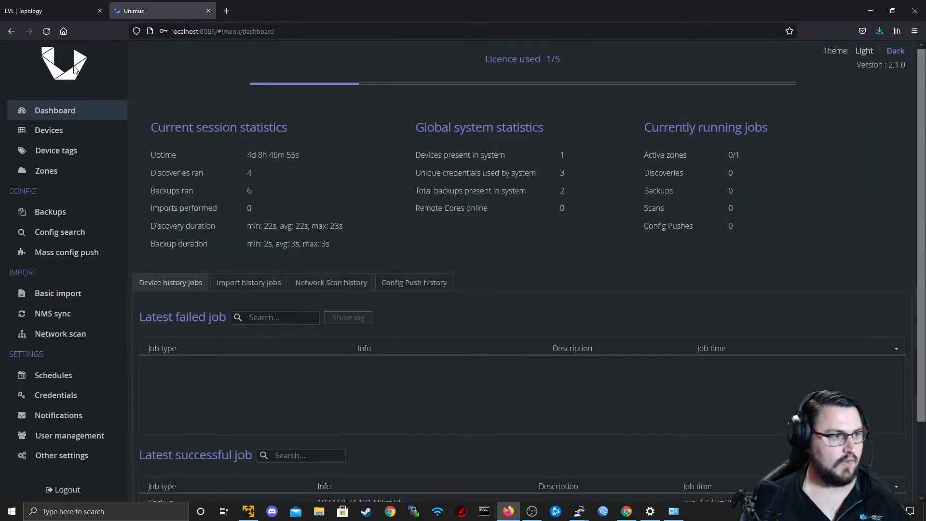
{"action": "left_click", "coordinate": [63, 130]}
{"action": "left_click", "coordinate": [147, 96]}
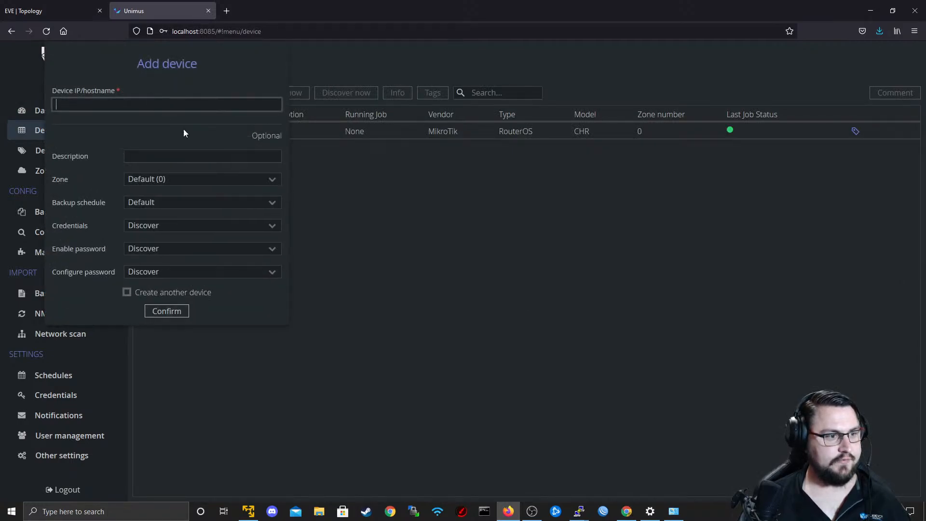
{"action": "key", "text": "ctrl+v"}
{"action": "left_click", "coordinate": [174, 151]}
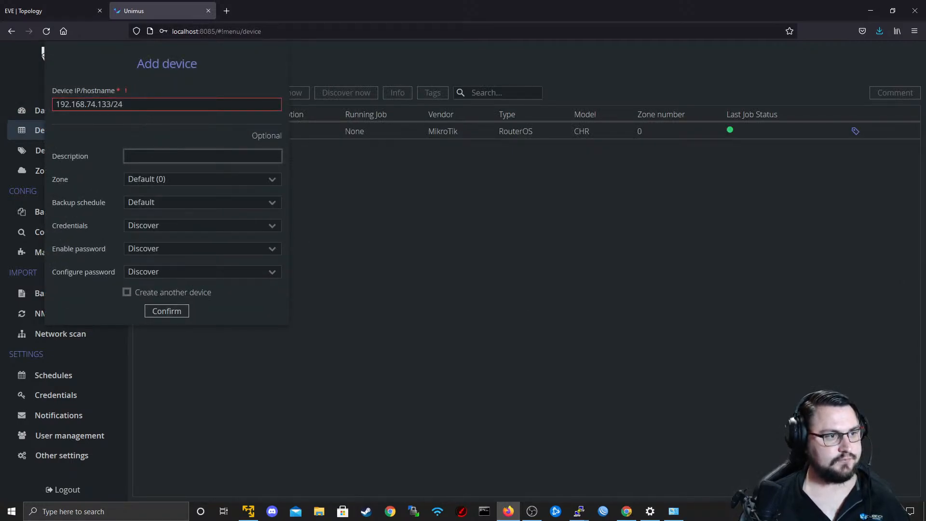
{"action": "left_click", "coordinate": [169, 104]}
{"action": "key", "text": "BackSpace"}
{"action": "key", "text": "BackSpace"}
{"action": "key", "text": "BackSpace"}
Describe the new device as "Customer 2 MikroTik", keeping the Default (0) zone and the Default backup schedule.
{"action": "key", "text": "Tab"}
{"action": "type", "text": "Cus"}
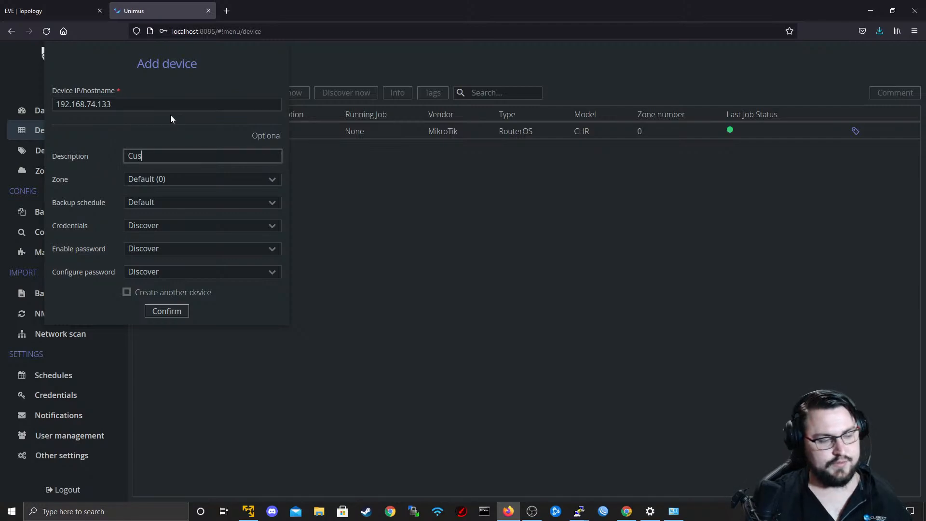
{"action": "type", "text": "tomer 2 MikroT"}
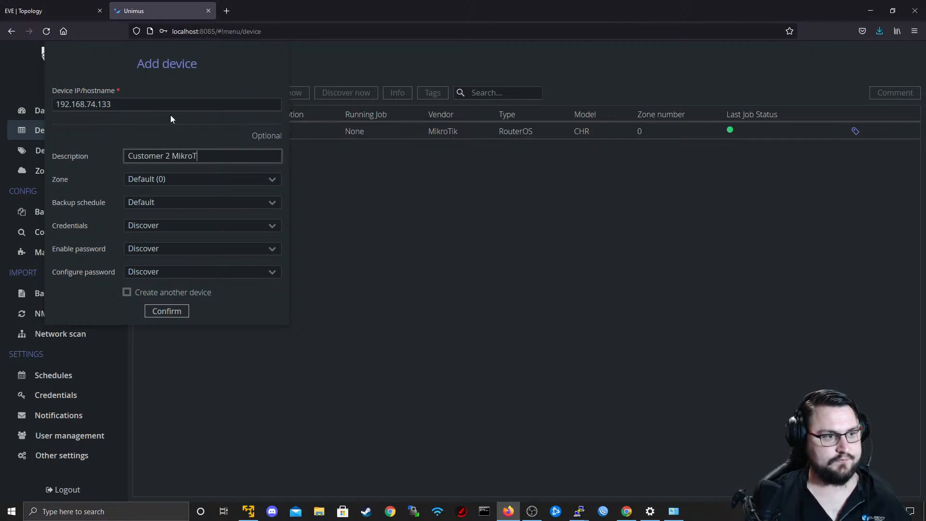
{"action": "type", "text": "ik"}
{"action": "key", "text": "Tab"}
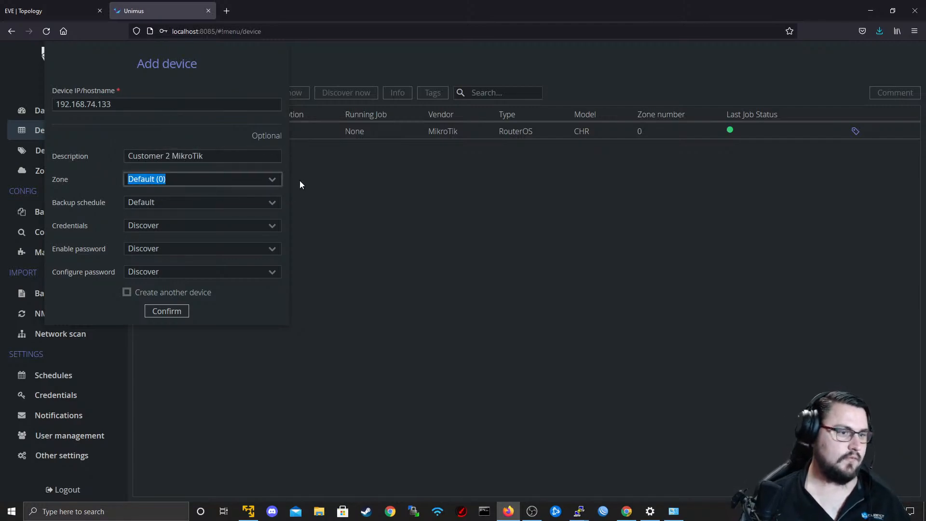
{"action": "left_click", "coordinate": [274, 180]}
{"action": "left_click", "coordinate": [274, 180]}
{"action": "left_click", "coordinate": [271, 203]}
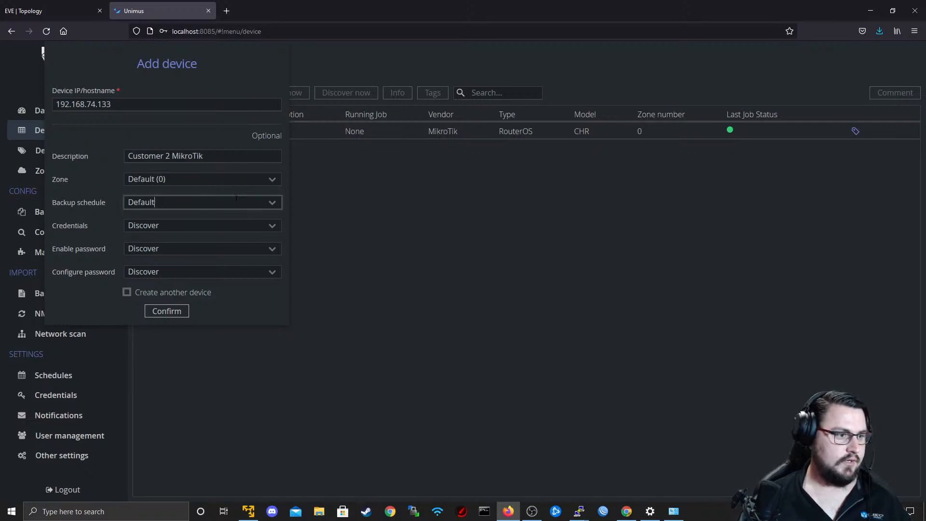
Bind the stored administrator credentials to the new device instead of discovering them.
{"action": "left_click", "coordinate": [266, 228]}
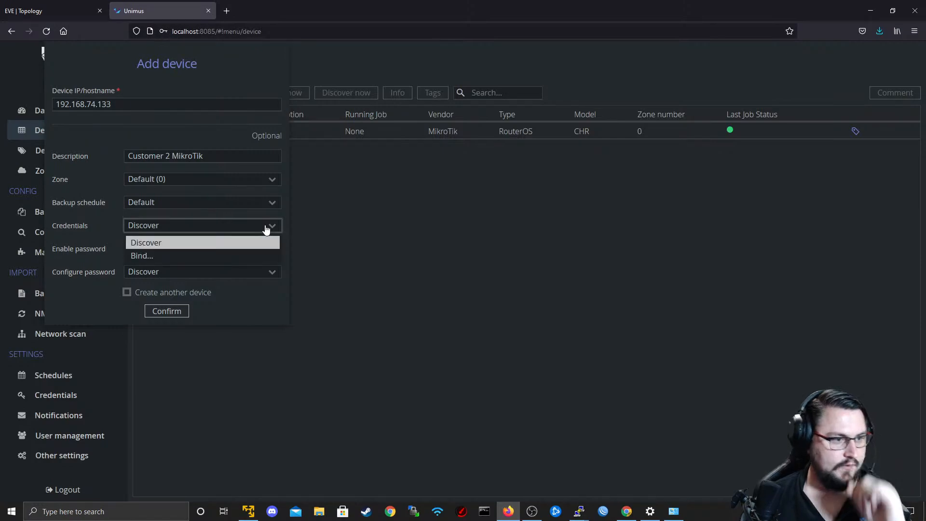
{"action": "left_click", "coordinate": [227, 258]}
{"action": "left_click", "coordinate": [455, 249]}
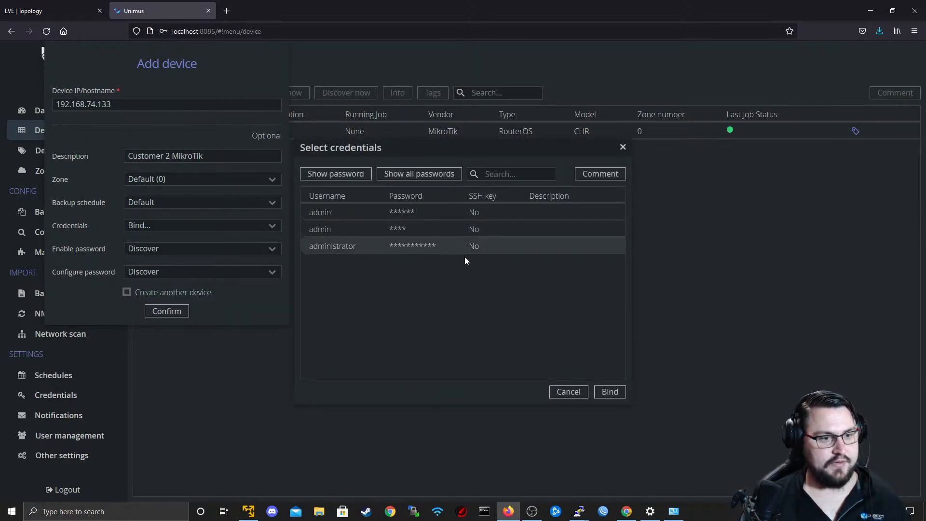
{"action": "left_click", "coordinate": [606, 396]}
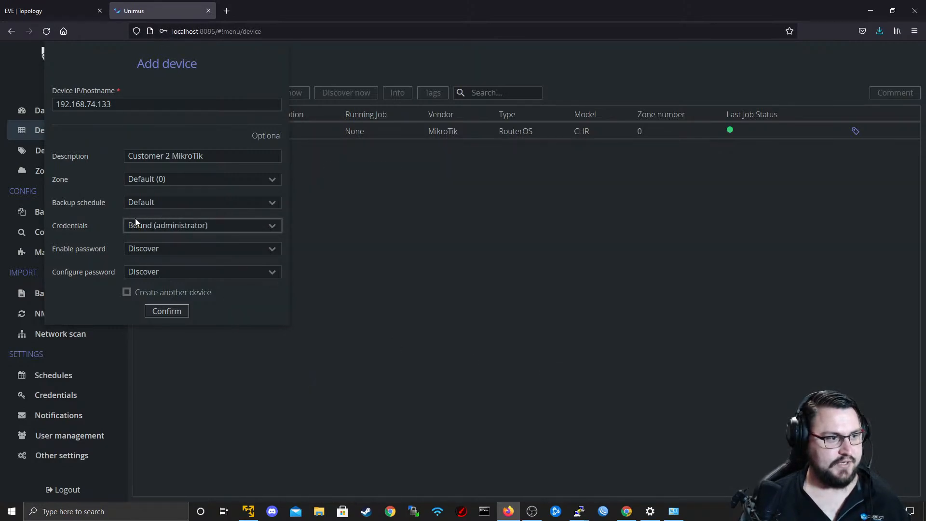
{"action": "left_click", "coordinate": [162, 234]}
{"action": "left_click", "coordinate": [164, 232]}
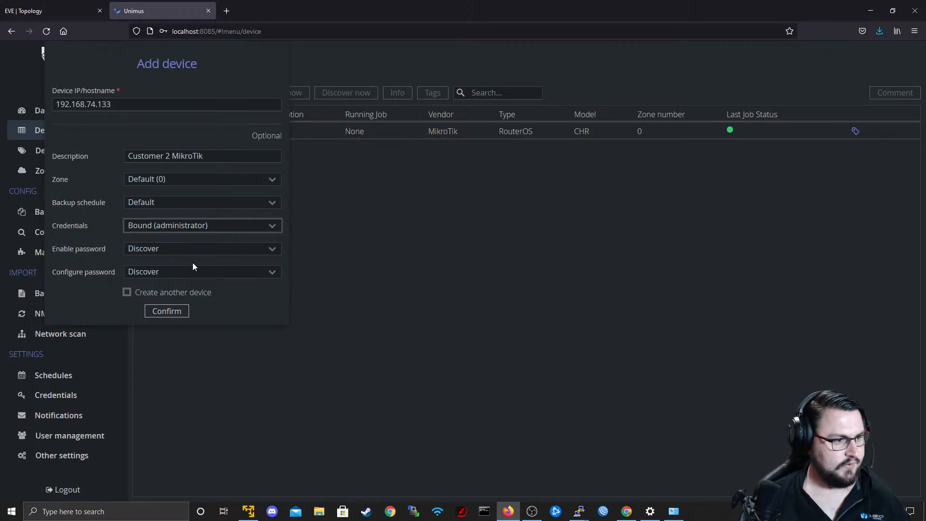
Save the new device and rerun discovery on 192.168.74.133, refreshing the device list.
{"action": "left_click", "coordinate": [181, 310]}
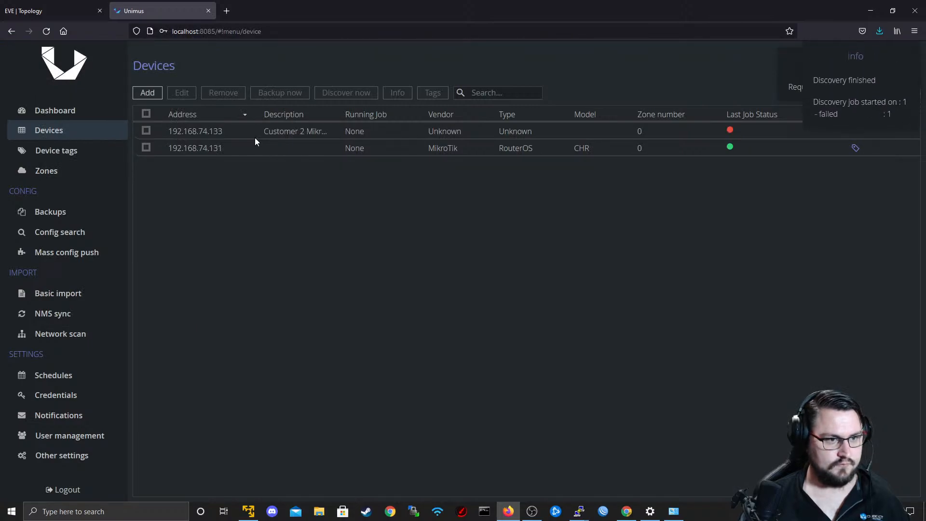
{"action": "left_click", "coordinate": [267, 136]}
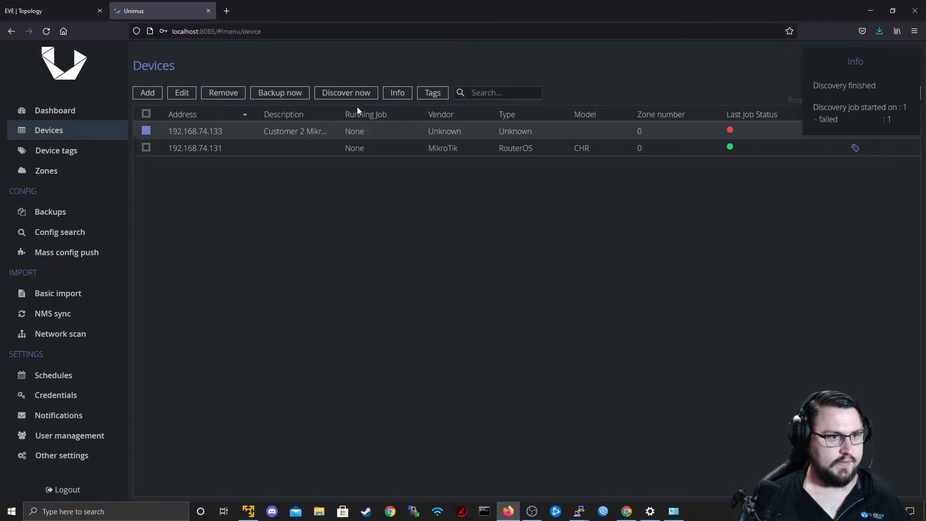
{"action": "left_click", "coordinate": [340, 98]}
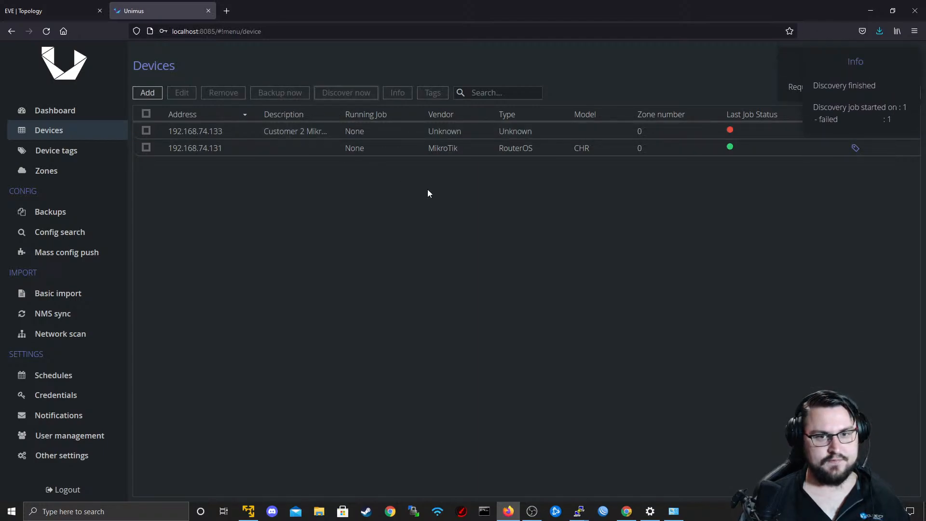
{"action": "left_click", "coordinate": [49, 133]}
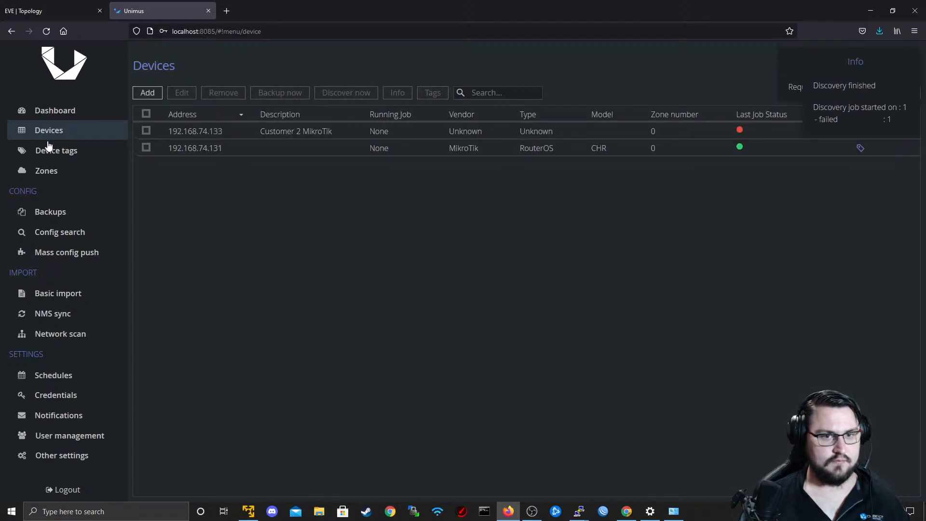
{"action": "left_click", "coordinate": [48, 148]}
{"action": "left_click", "coordinate": [47, 135]}
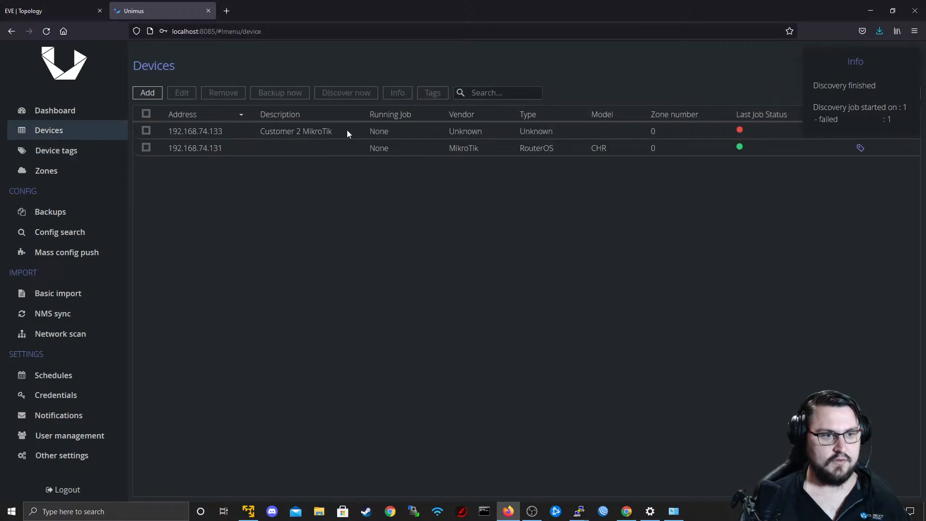
{"action": "left_click", "coordinate": [146, 130]}
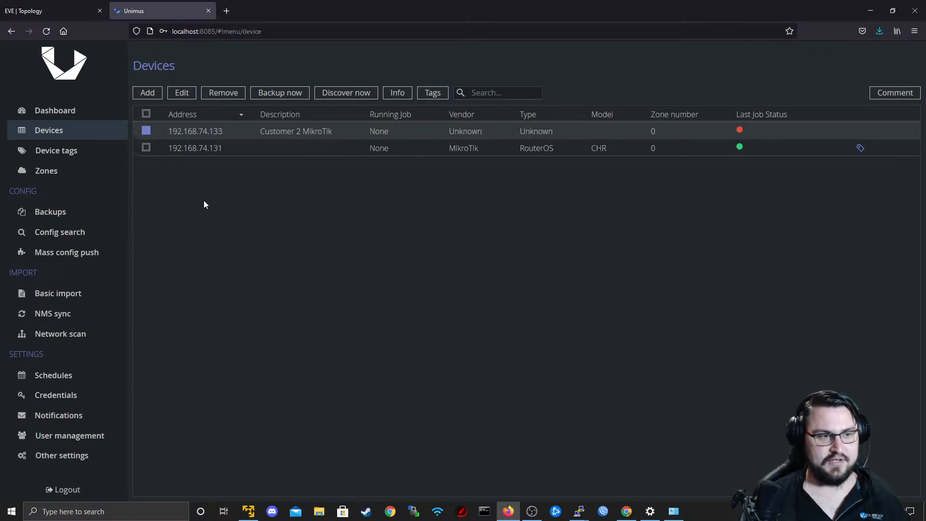
Switch to EVE, open R2's telnet console and list the parameters of the "user add" command.
{"action": "left_click", "coordinate": [60, 10]}
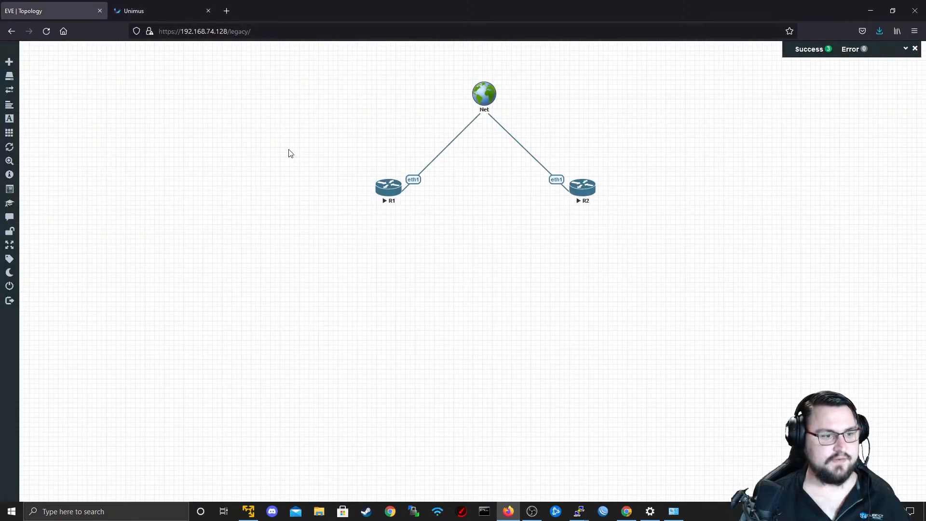
{"action": "left_click", "coordinate": [583, 185]}
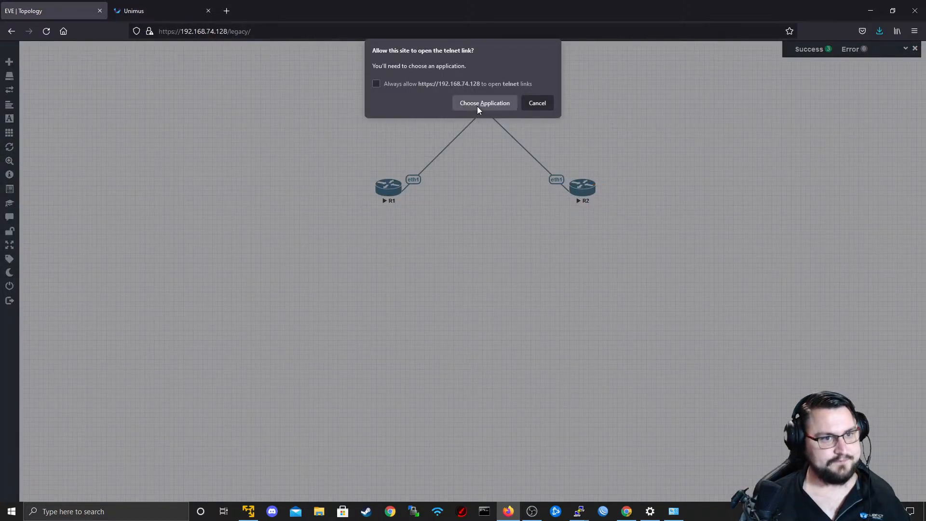
{"action": "left_click", "coordinate": [477, 104]}
{"action": "left_click", "coordinate": [496, 158]}
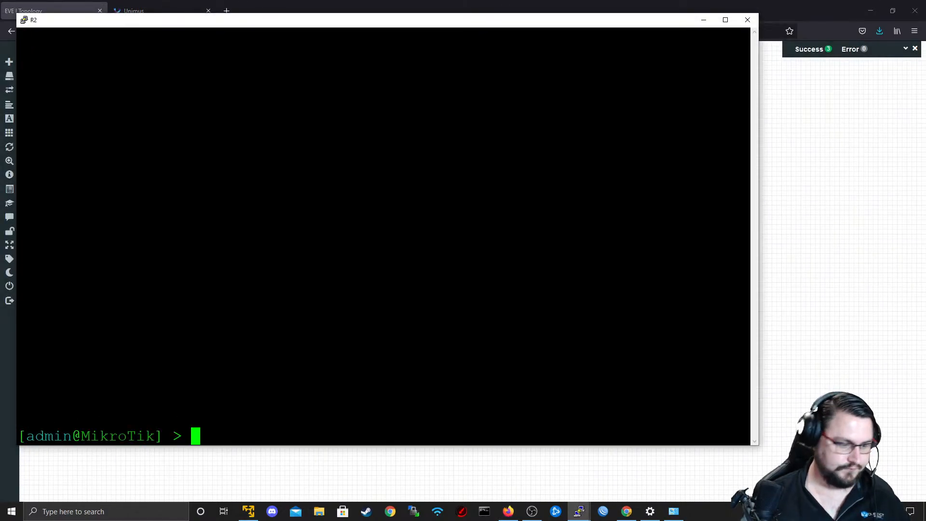
{"action": "type", "text": "user add "}
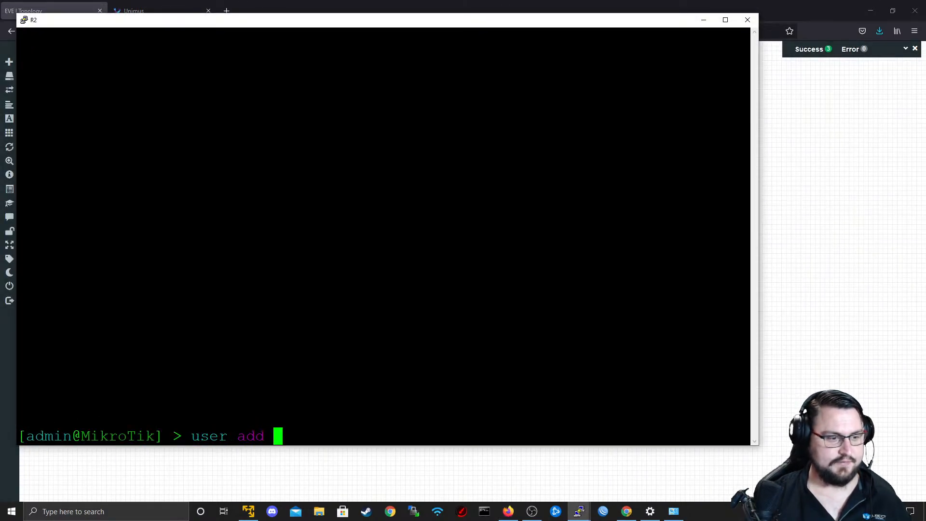
{"action": "type", "text": "user"}
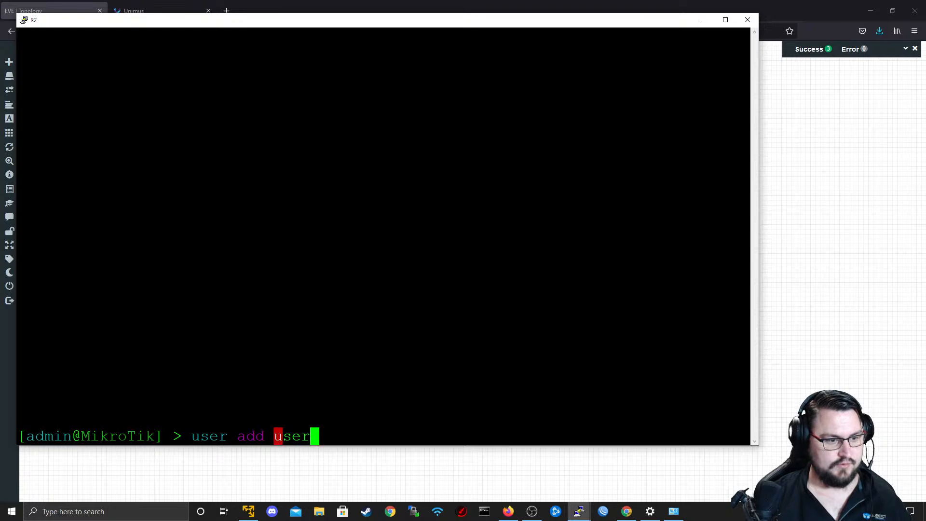
{"action": "key", "text": "BackSpace"}
{"action": "key", "text": "BackSpace"}
{"action": "key", "text": "BackSpace"}
{"action": "key", "text": "BackSpace"}
{"action": "key", "text": "question"}
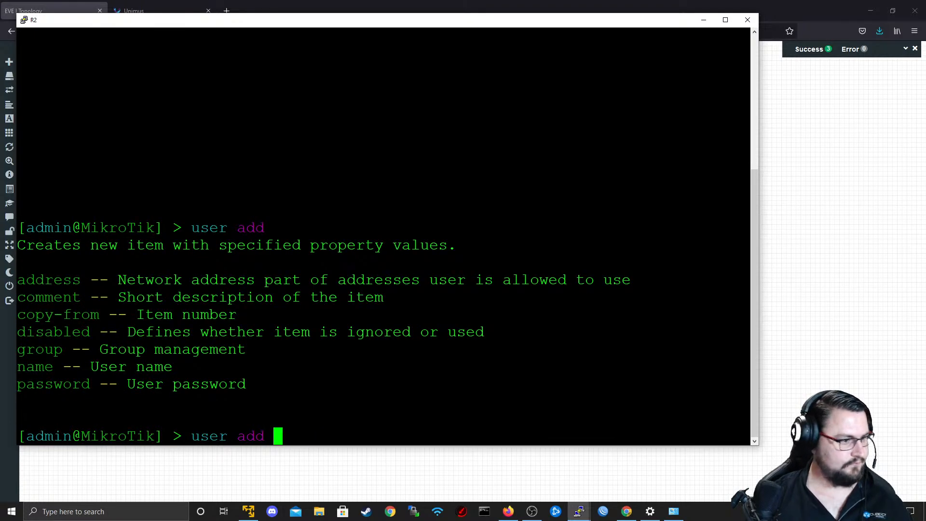
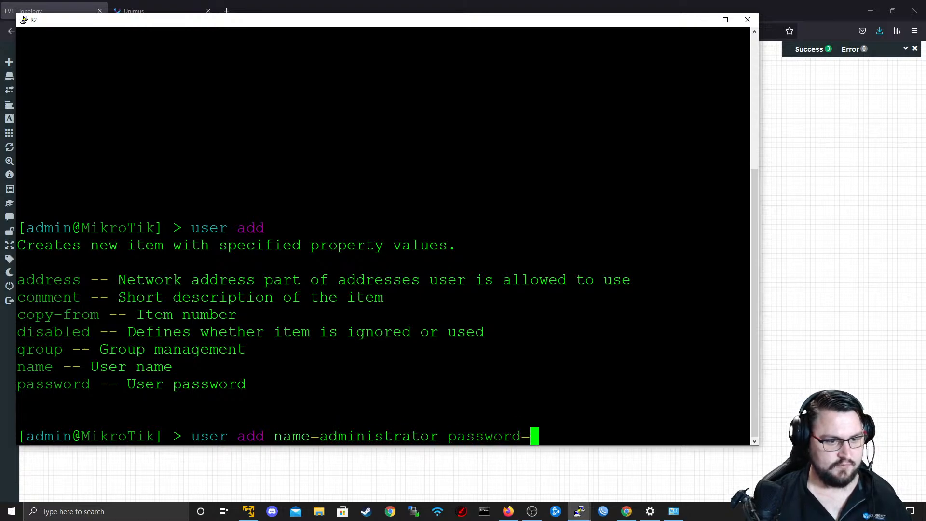
Extend the "user add" command with name=administrator and the account password.
{"action": "key", "text": "question"}
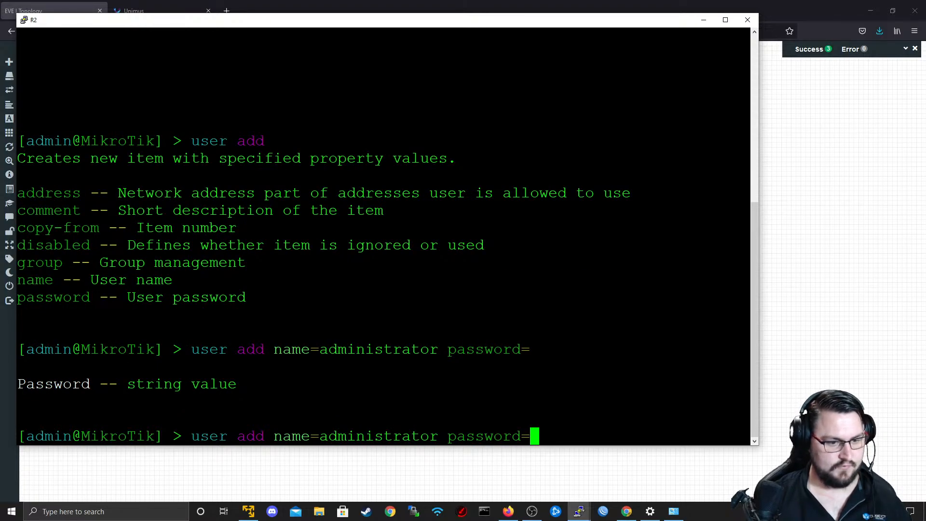
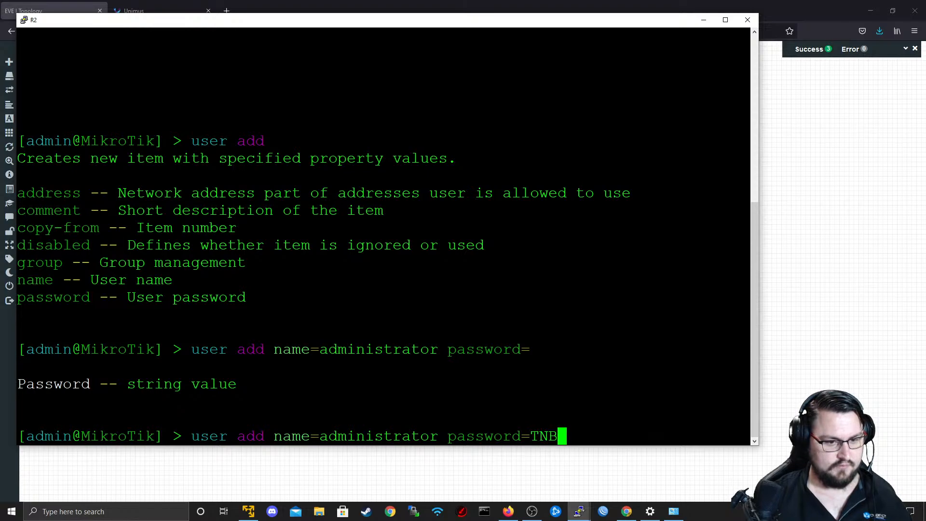
{"action": "key", "text": "BackSpace"}
{"action": "key", "text": "BackSpace"}
{"action": "key", "text": "BackSpace"}
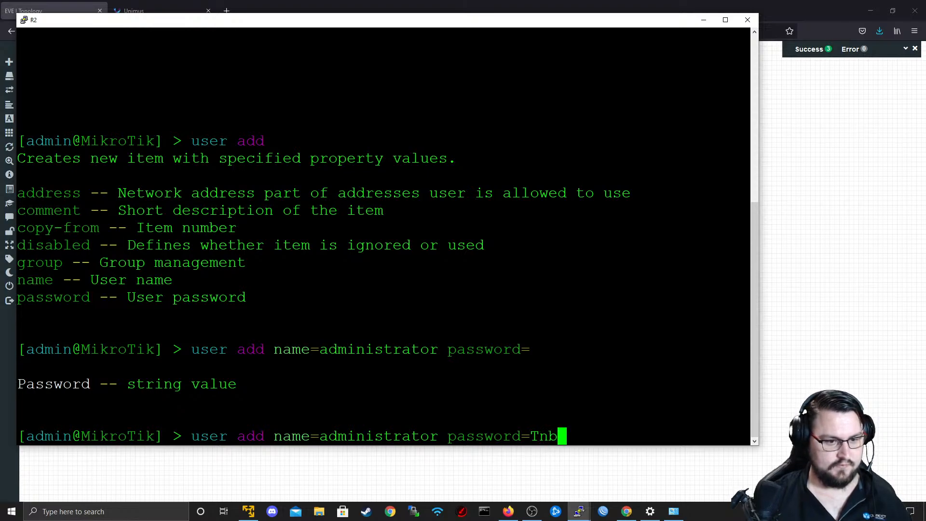
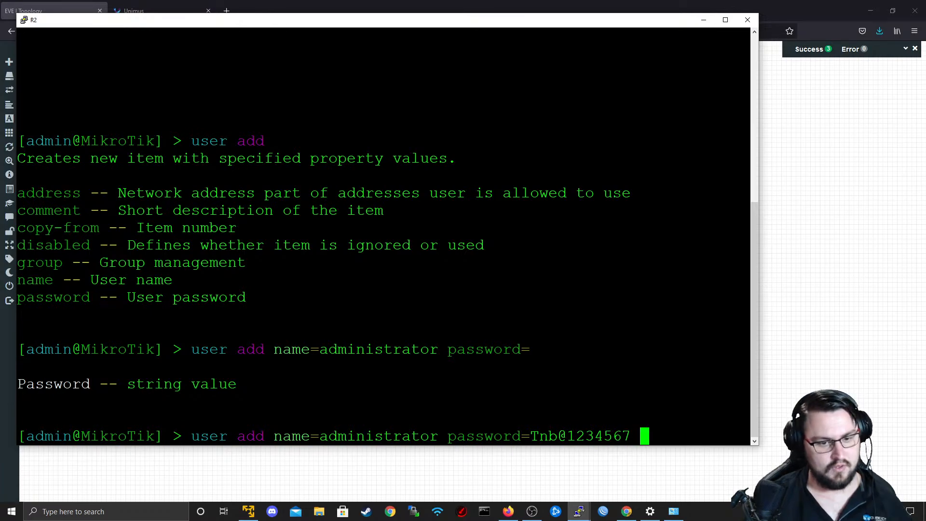
Look up the available groups, set group=full for the new user and run the command.
{"action": "key", "text": "question"}
{"action": "type", "text": "group="}
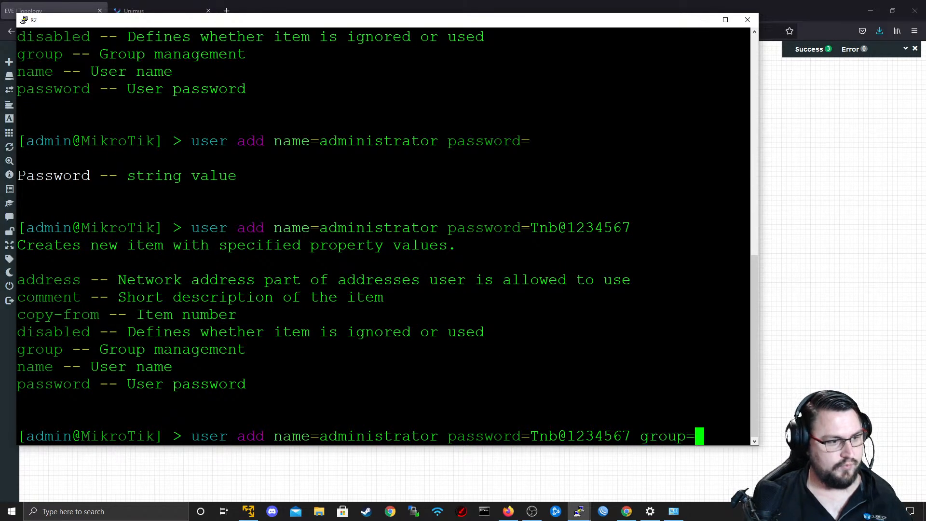
{"action": "key", "text": "question"}
{"action": "type", "text": "full"}
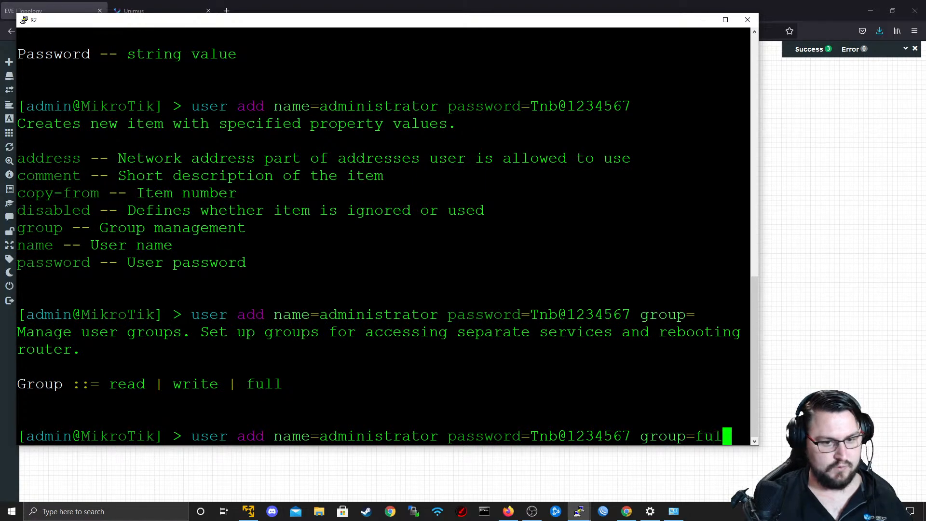
{"action": "key", "text": "Return"}
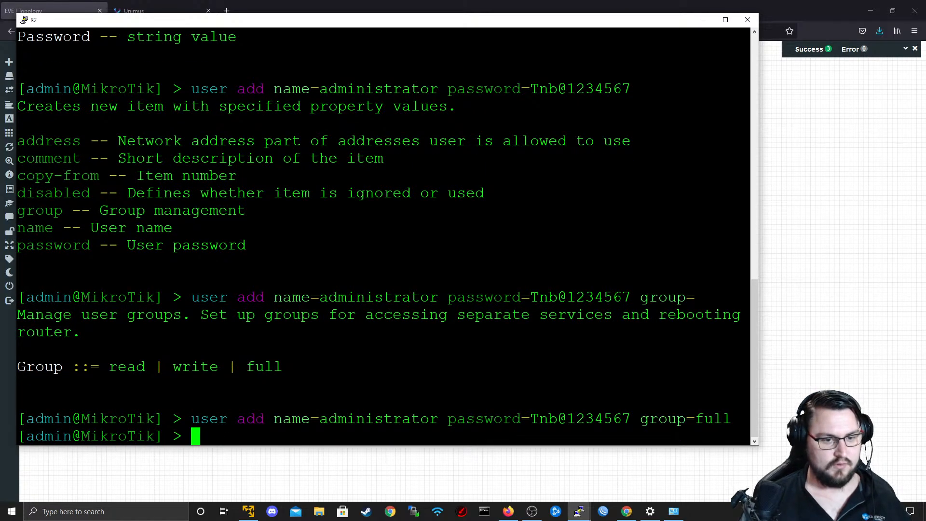
{"action": "left_click_drag", "start_coordinate": [530, 419], "coordinate": [631, 419]}
{"action": "key", "text": "super+c"}
{"action": "left_click", "coordinate": [784, 365]}
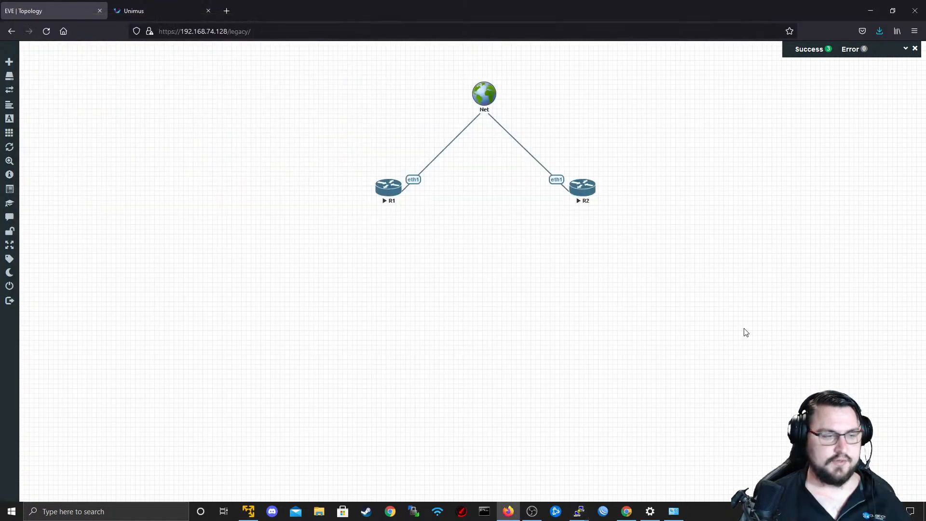
{"action": "left_click", "coordinate": [134, 15]}
{"action": "left_click", "coordinate": [72, 394]}
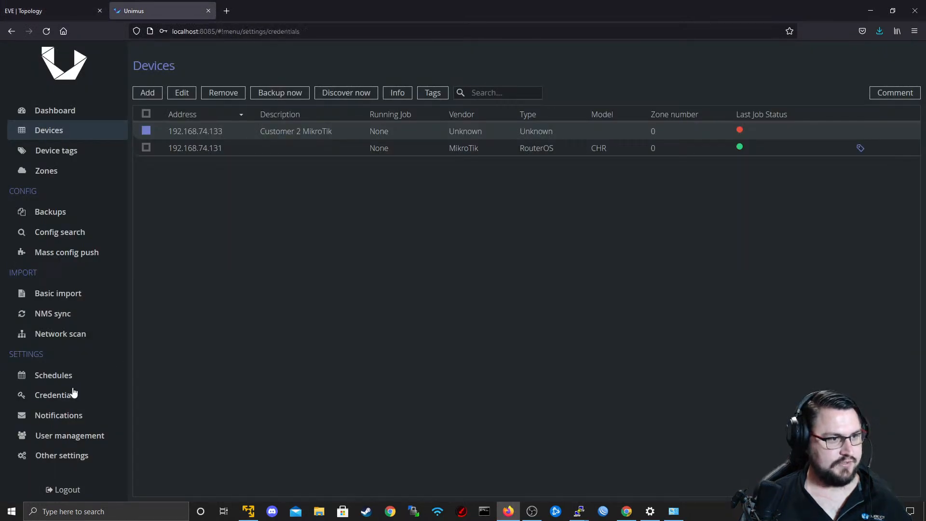
{"action": "left_click", "coordinate": [308, 154]}
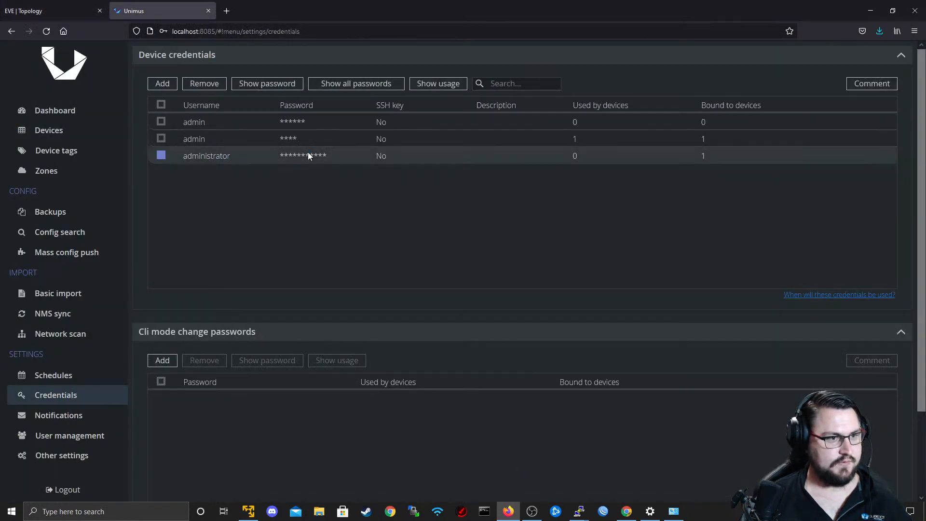
{"action": "left_click", "coordinate": [268, 85]}
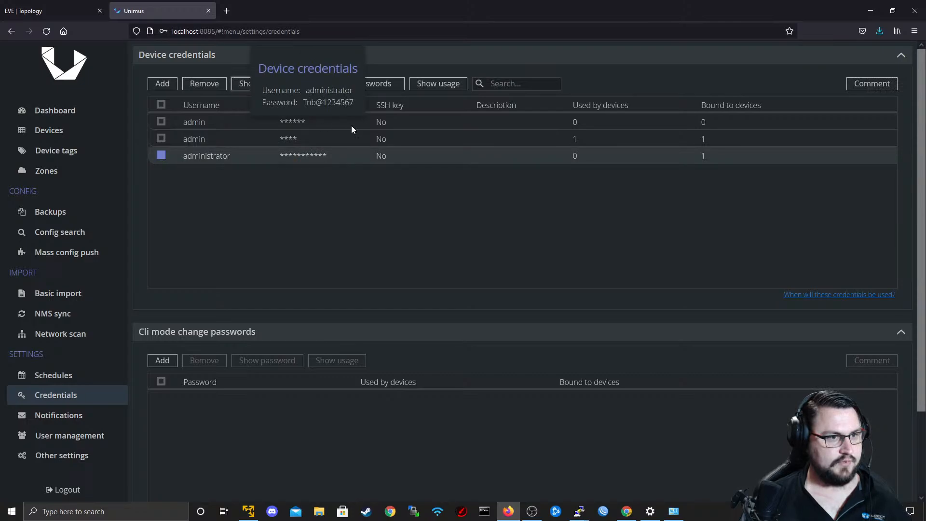
{"action": "left_click", "coordinate": [323, 201]}
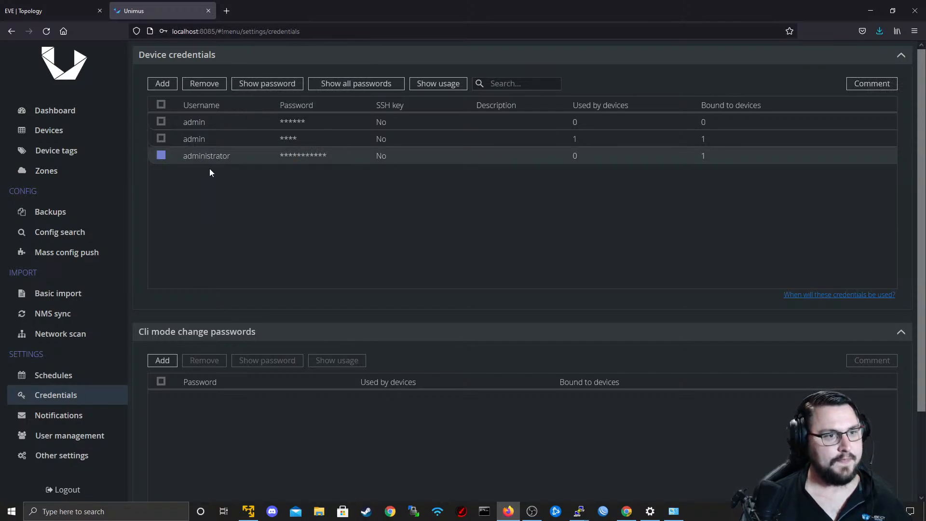
Rerun discovery on the Customer 2 MikroTik device and refresh the device list.
{"action": "left_click", "coordinate": [67, 135]}
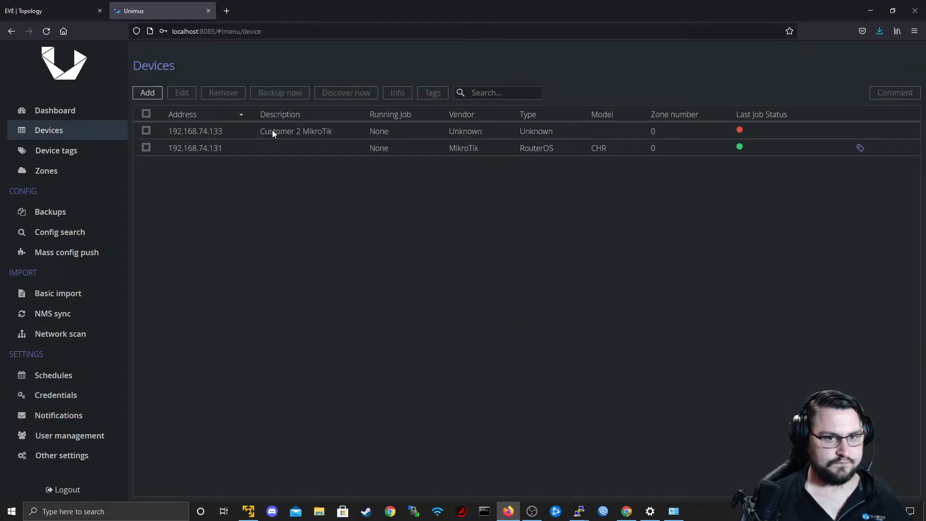
{"action": "left_click", "coordinate": [272, 129]}
{"action": "left_click", "coordinate": [358, 93]}
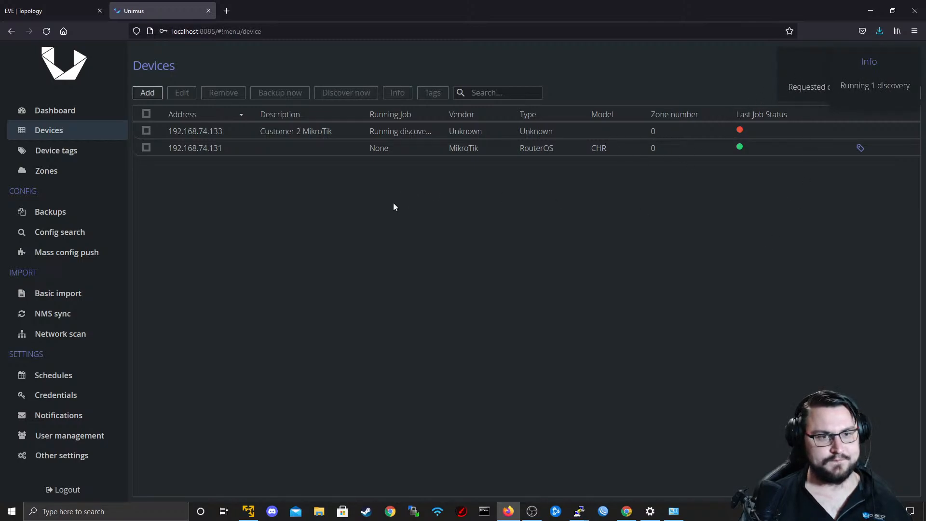
{"action": "left_click", "coordinate": [143, 134]}
{"action": "left_click", "coordinate": [337, 94]}
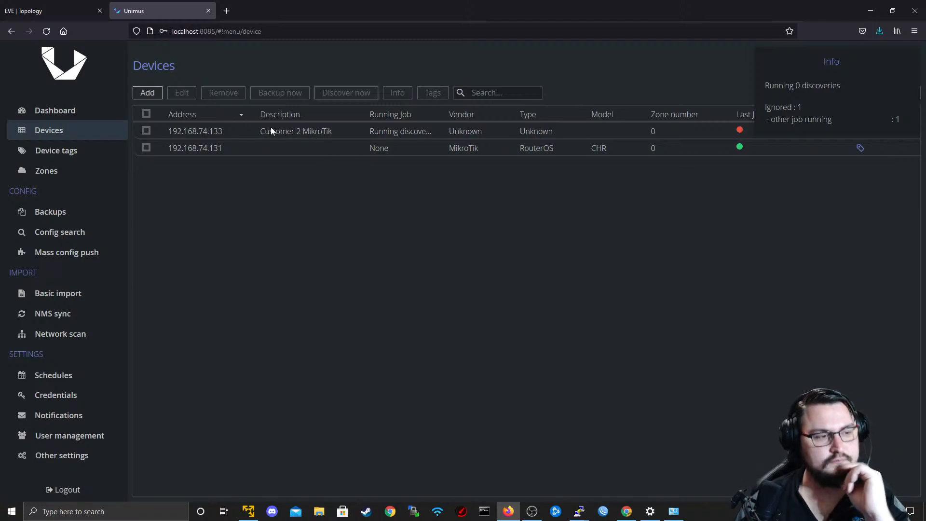
{"action": "left_click", "coordinate": [57, 150]}
{"action": "left_click", "coordinate": [57, 135]}
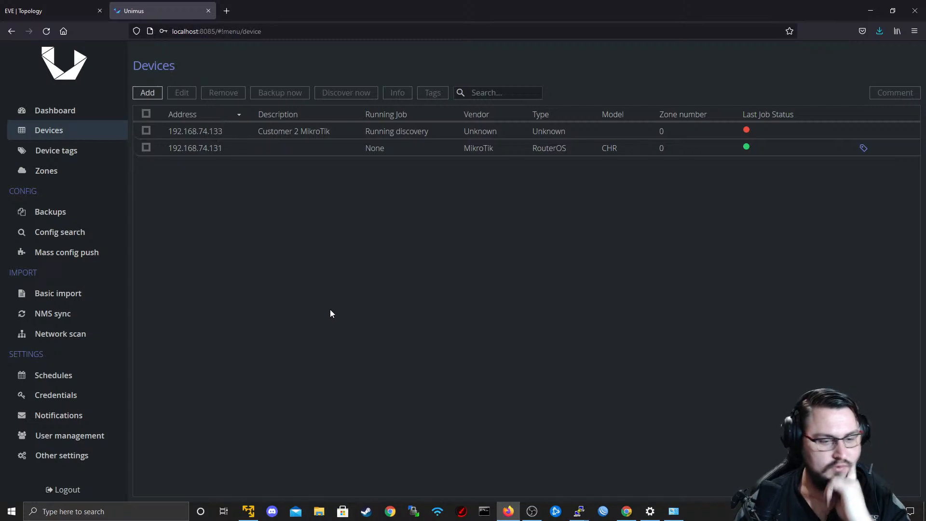
{"action": "left_click", "coordinate": [14, 511]}
{"action": "type", "text": "cmd"}
{"action": "key", "text": "Return"}
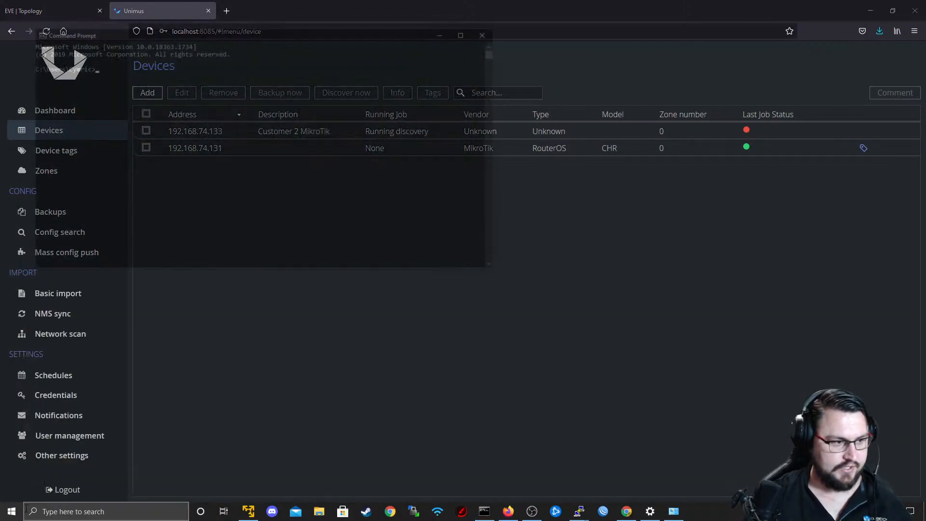
{"action": "type", "text": "ping"}
{"action": "right_click", "coordinate": [230, 71]}
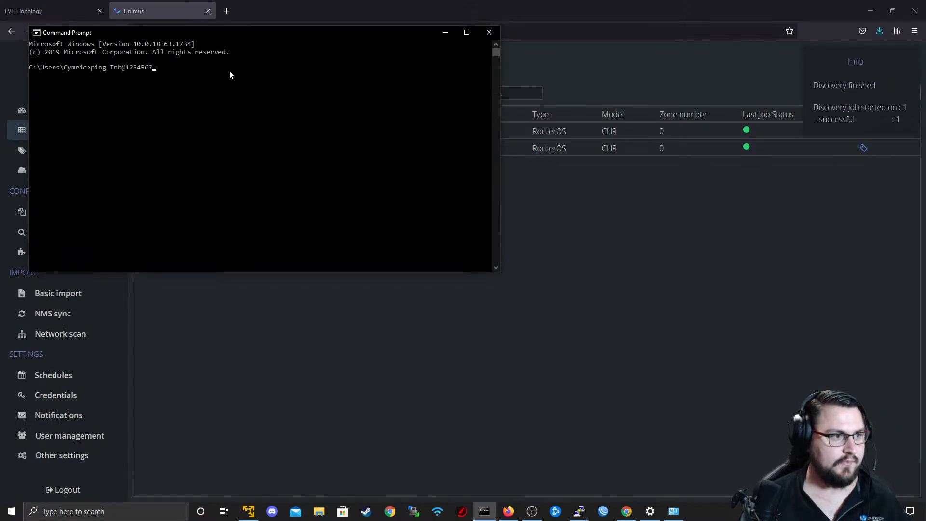
{"action": "key", "text": "BackSpace"}
{"action": "key", "text": "BackSpace"}
{"action": "key", "text": "BackSpace"}
{"action": "key", "text": "BackSpace"}
{"action": "key", "text": "BackSpace"}
{"action": "key", "text": "BackSpace"}
{"action": "key", "text": "BackSpace"}
{"action": "key", "text": "BackSpace"}
{"action": "key", "text": "BackSpace"}
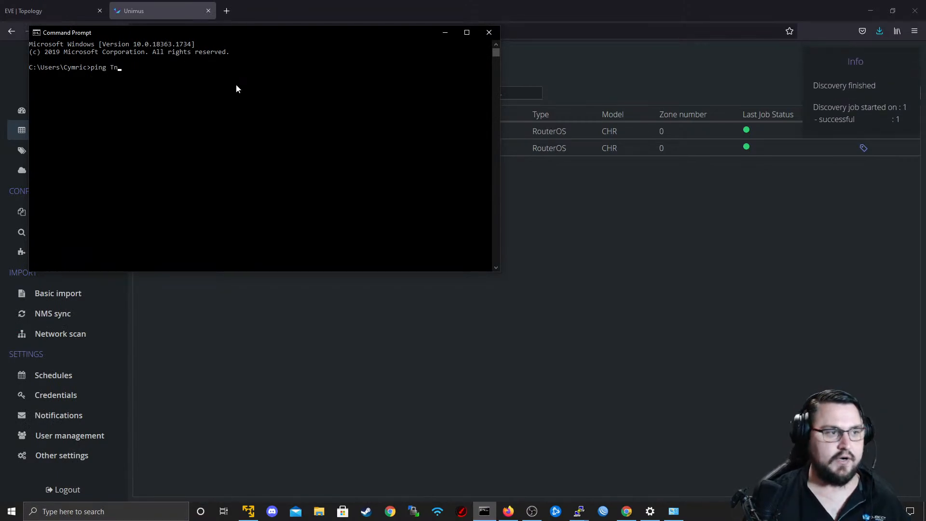
{"action": "left_click", "coordinate": [488, 33]}
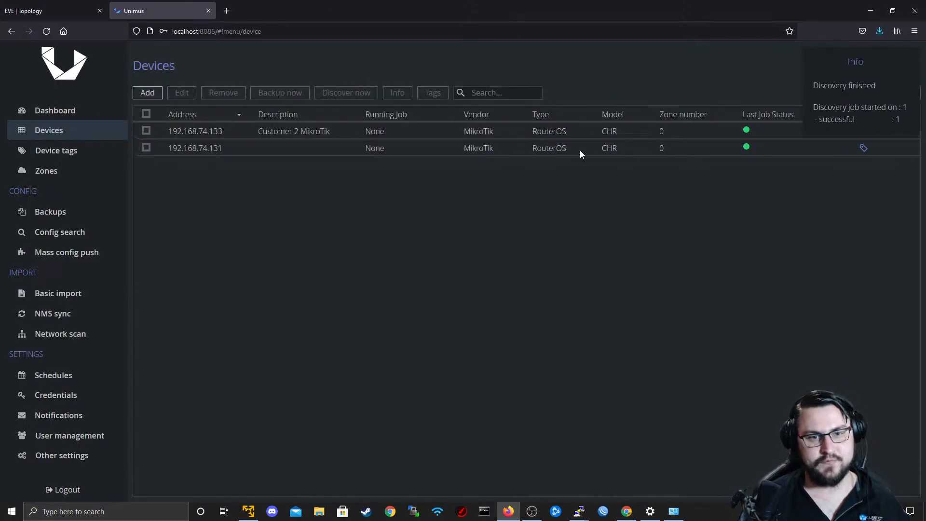
Open the Unimus dashboard to review the licence usage and the job history.
{"action": "left_click", "coordinate": [45, 112]}
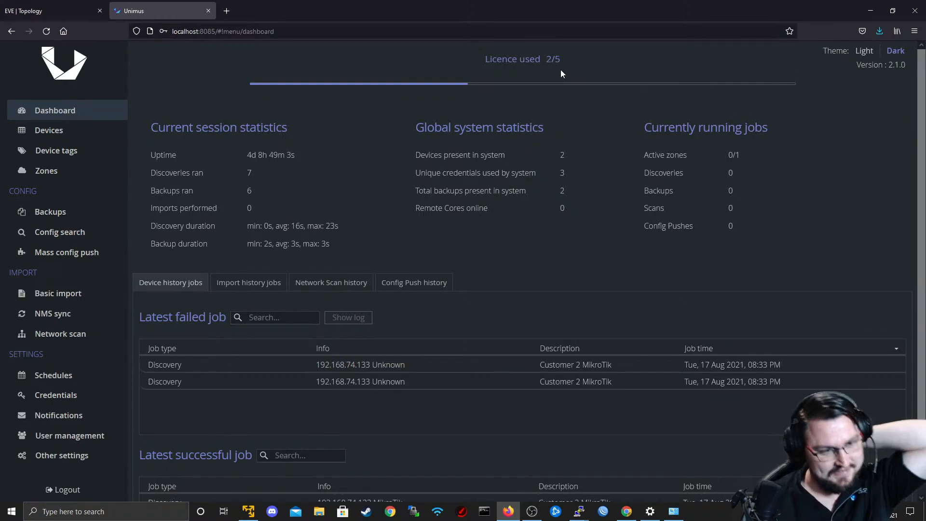
Review the latest failed and successful jobs on the dashboard and look at the R1 and R2 topology in EVE.
{"action": "scroll", "coordinate": [453, 172], "scroll_direction": "down", "scroll_amount": 2}
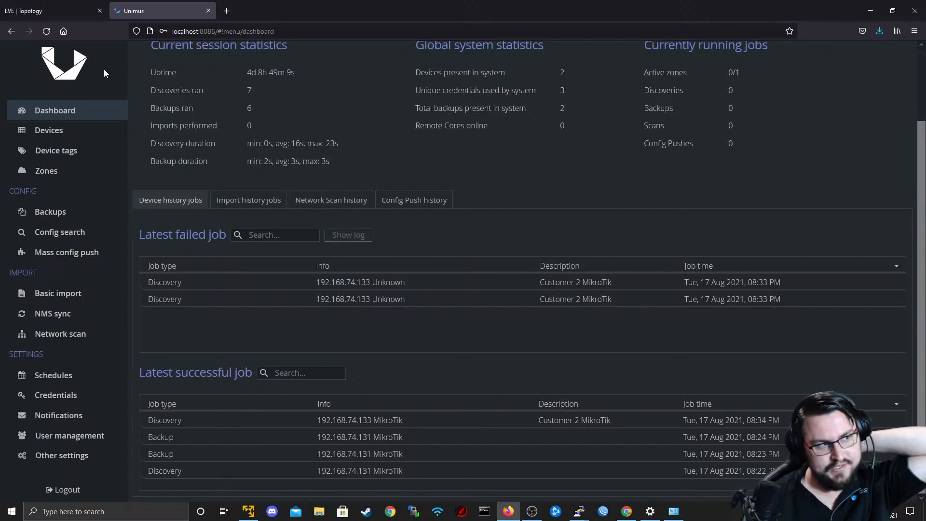
{"action": "left_click", "coordinate": [86, 7]}
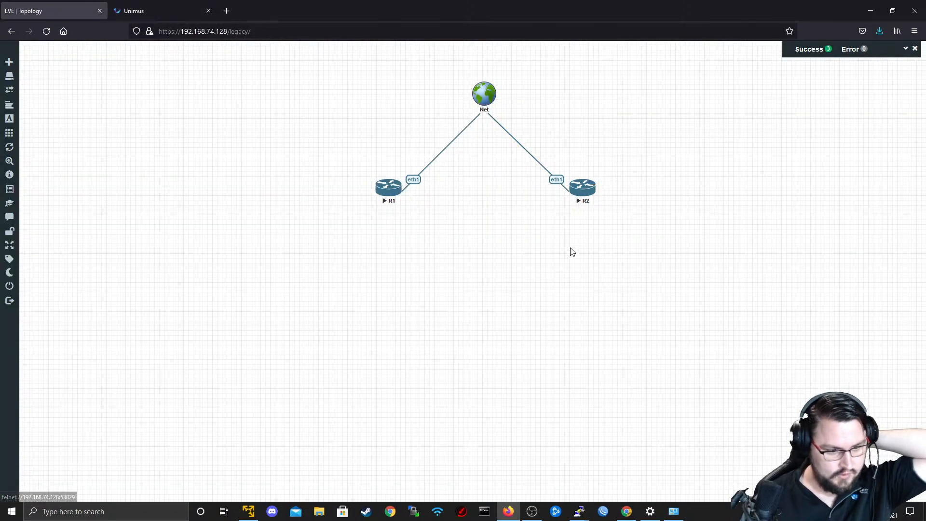
{"action": "left_click", "coordinate": [174, 18]}
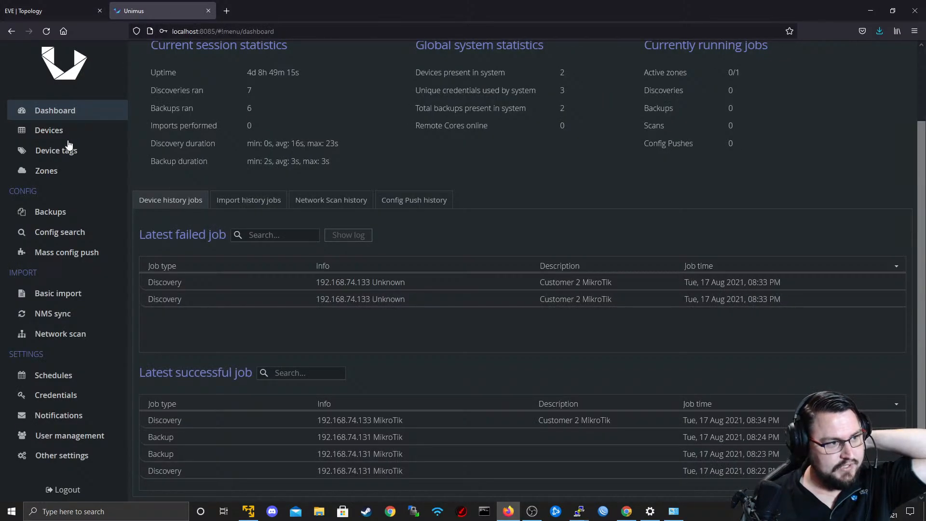
Create a new device tag named Customer2-MikroTiks.
{"action": "left_click", "coordinate": [65, 133]}
{"action": "left_click", "coordinate": [60, 167]}
{"action": "left_click", "coordinate": [57, 152]}
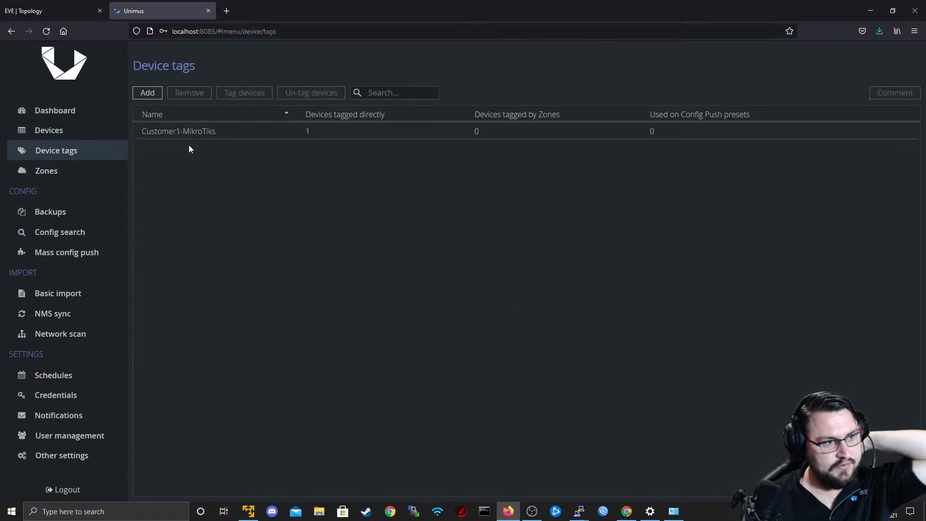
{"action": "left_click", "coordinate": [153, 96]}
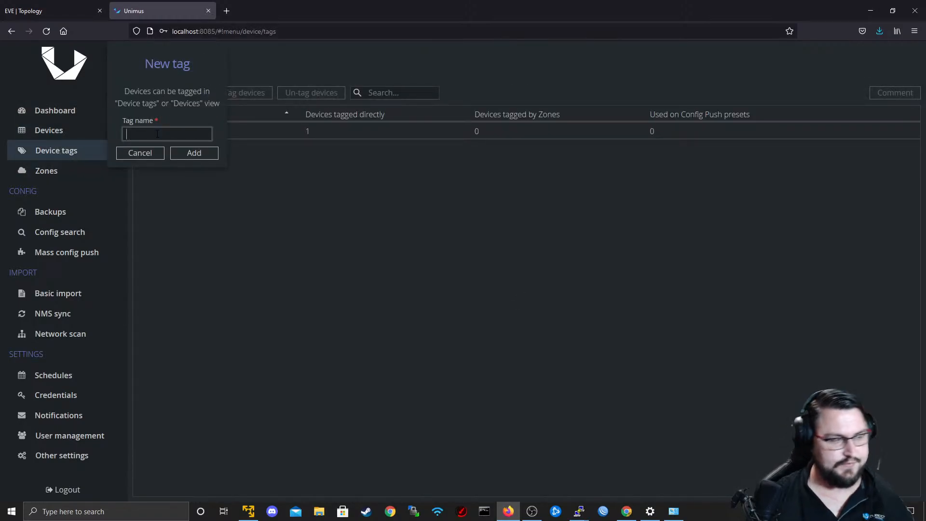
{"action": "left_click", "coordinate": [148, 153]}
{"action": "left_click", "coordinate": [145, 97]}
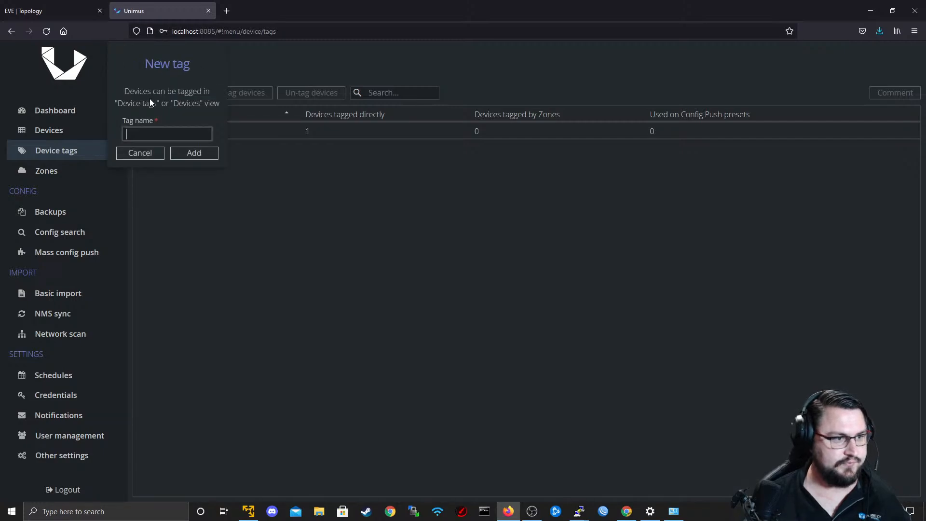
{"action": "type", "text": "Customer2-Mikro"}
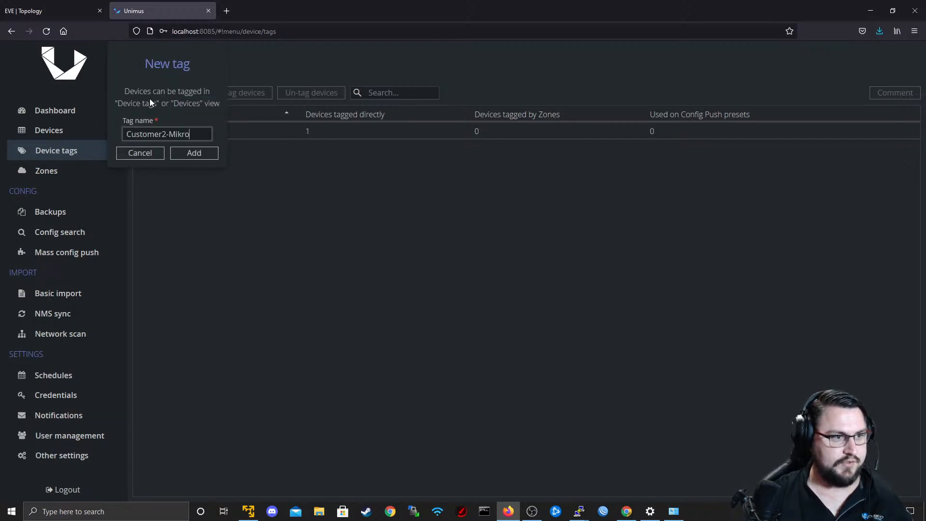
{"action": "type", "text": "Tiks"}
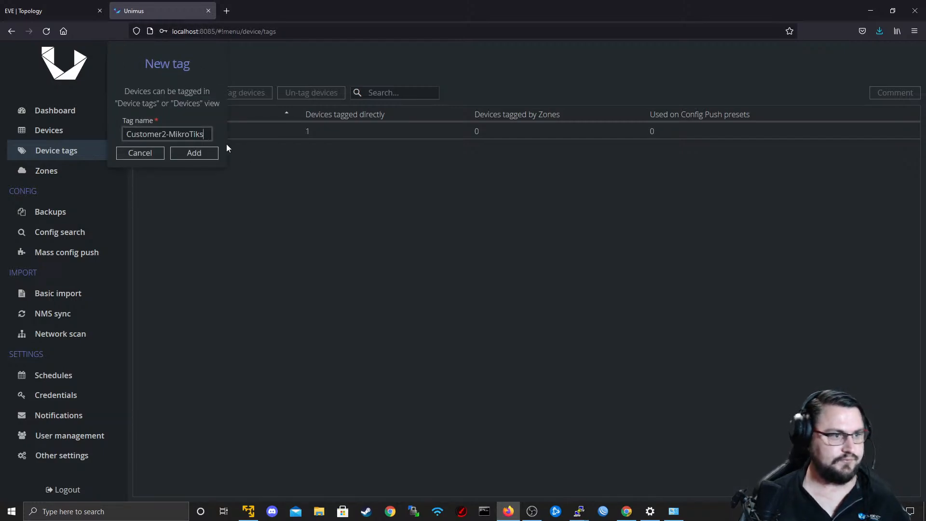
{"action": "left_click", "coordinate": [205, 152]}
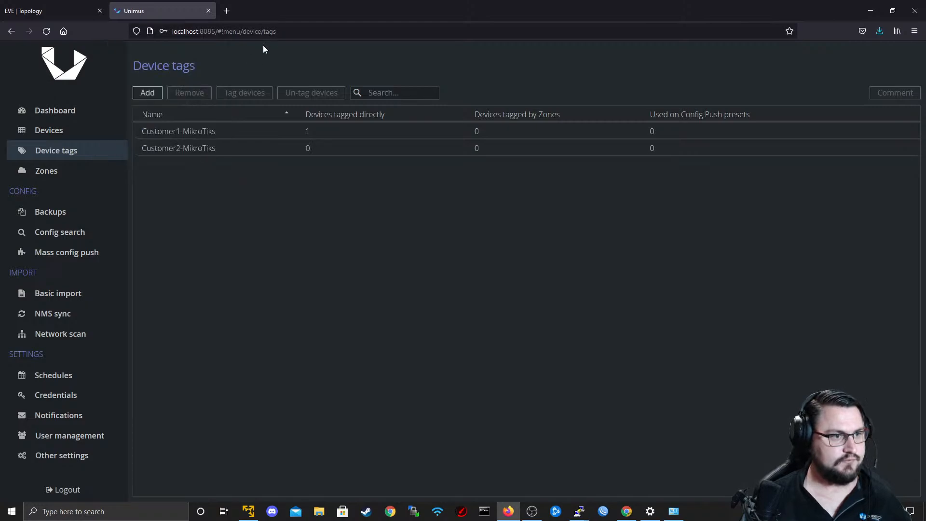
Tag the Customer 2 MikroTik device (192.168.74.133) with Customer2-MikroTiks.
{"action": "left_click", "coordinate": [240, 155]}
{"action": "left_click", "coordinate": [244, 94]}
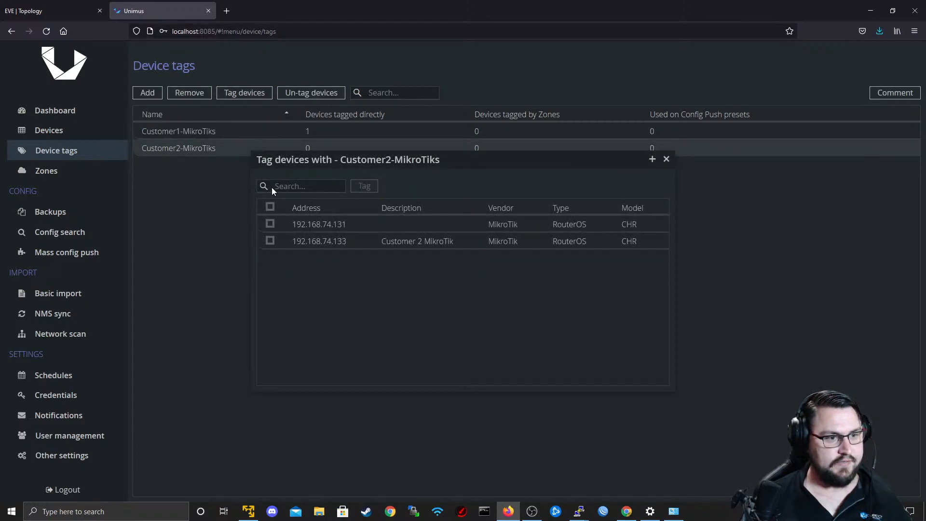
{"action": "left_click", "coordinate": [270, 241]}
{"action": "left_click", "coordinate": [359, 186]}
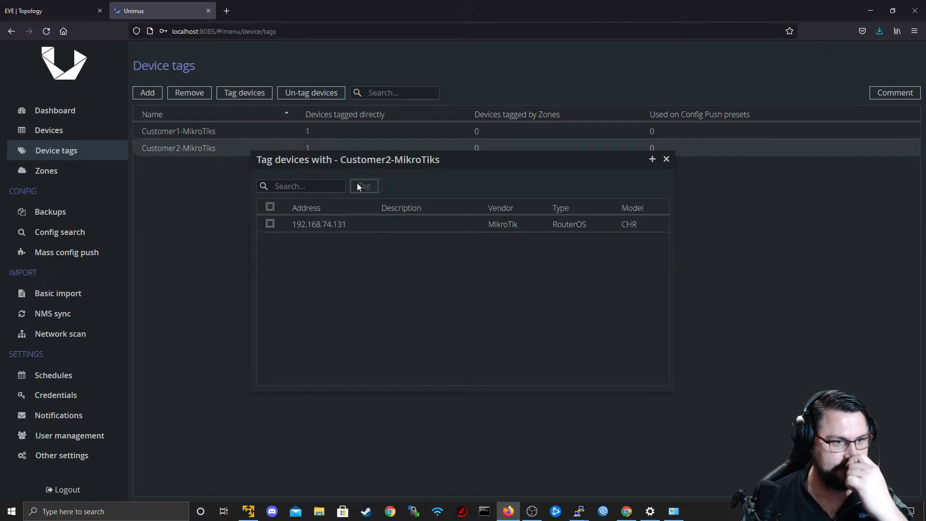
{"action": "left_click", "coordinate": [666, 158]}
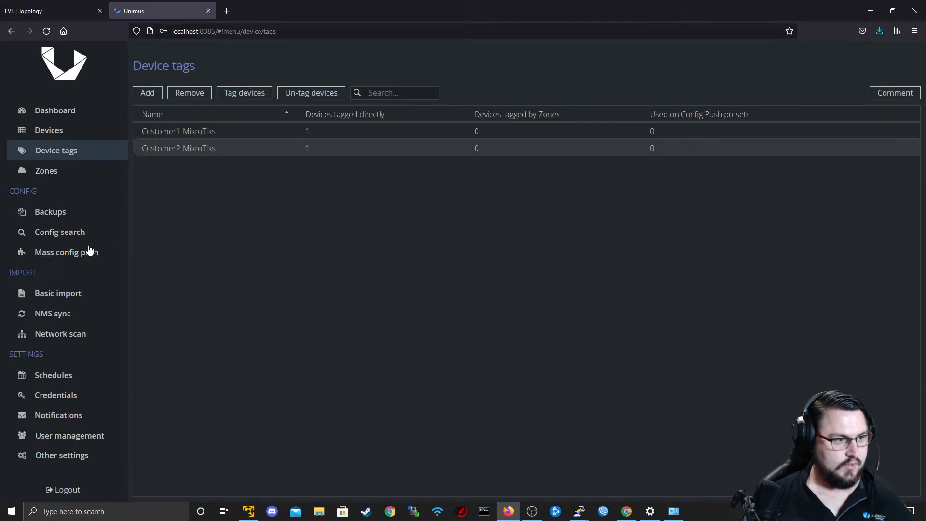
Remove device 192.168.74.131 from the targets of the Do Firmware Upgrade mass config push.
{"action": "left_click", "coordinate": [89, 250]}
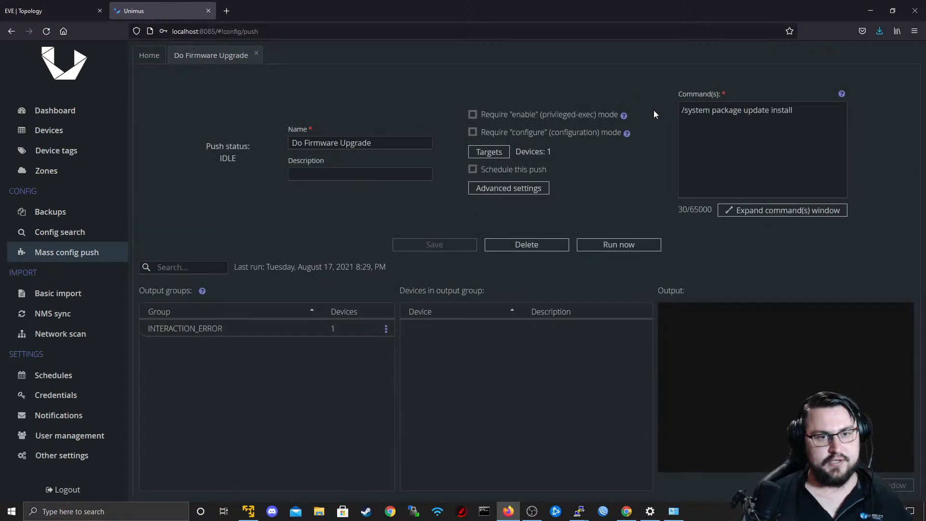
{"action": "left_click", "coordinate": [498, 151]}
{"action": "left_click", "coordinate": [560, 169]}
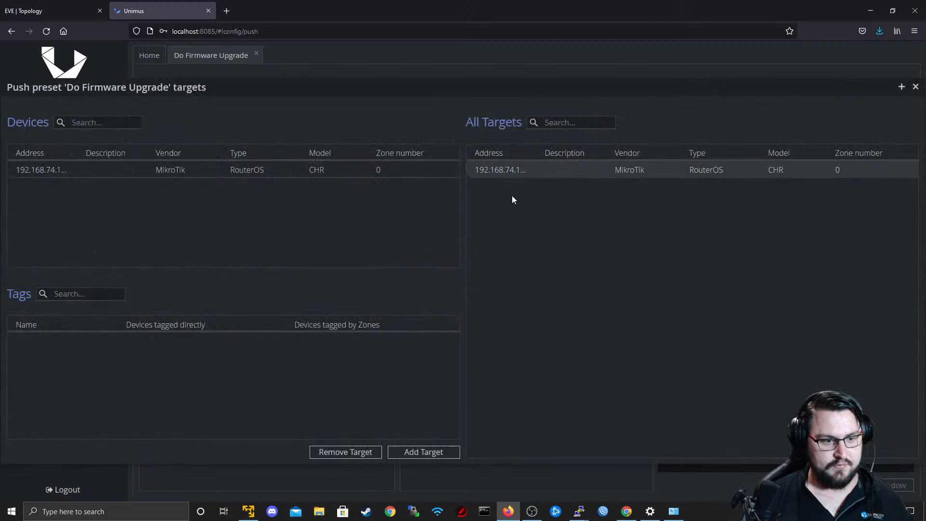
{"action": "left_click", "coordinate": [345, 452]}
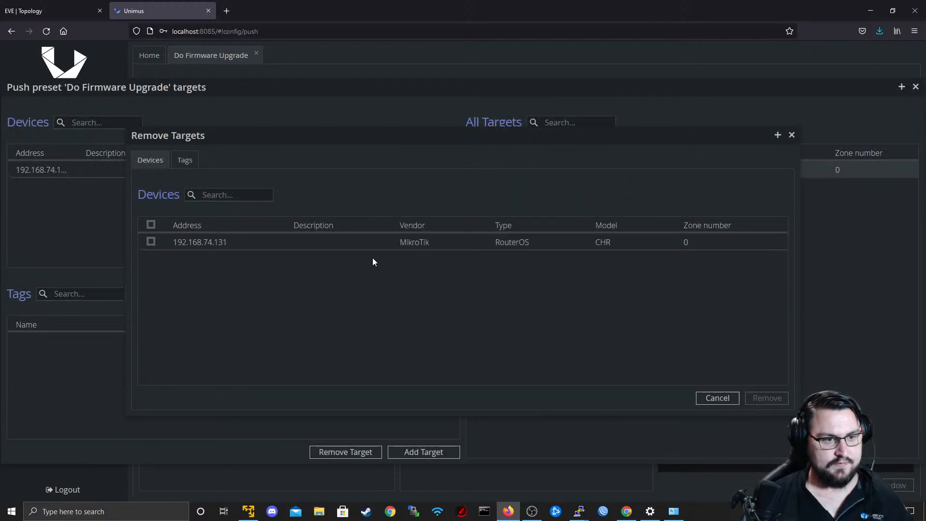
{"action": "left_click", "coordinate": [453, 245]}
{"action": "left_click", "coordinate": [776, 398]}
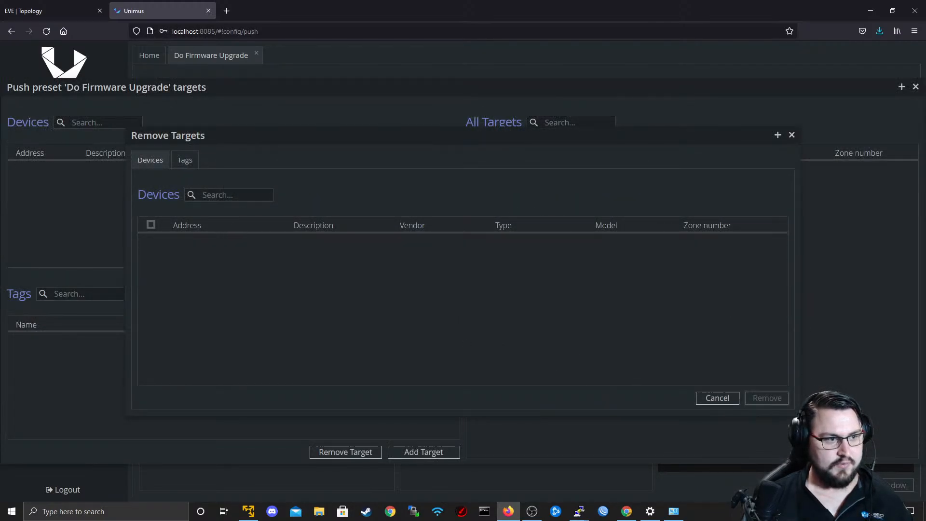
{"action": "left_click", "coordinate": [184, 159]}
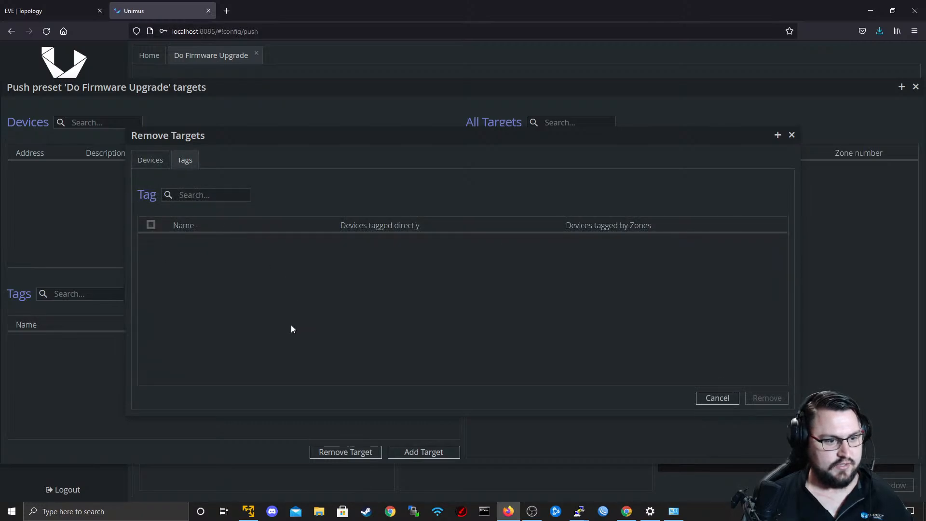
{"action": "left_click", "coordinate": [717, 398]}
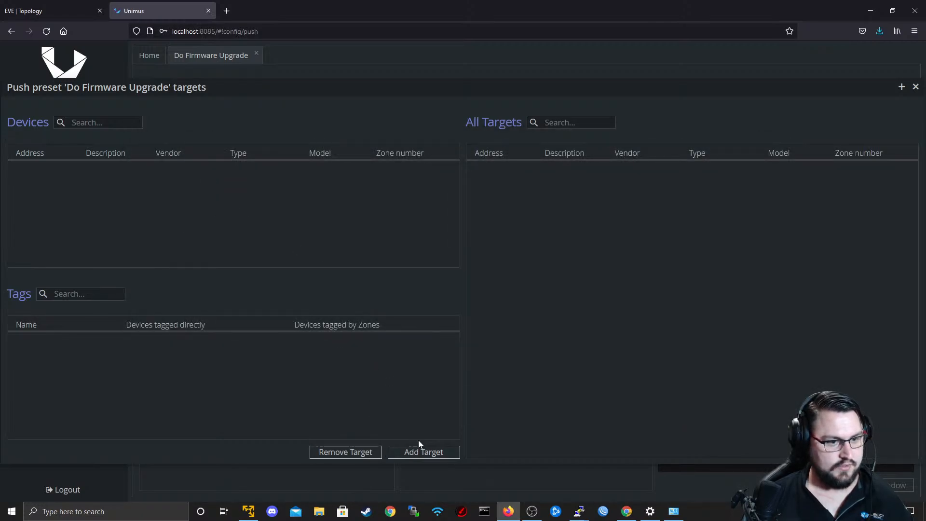
Add the Customer2-MikroTiks tag as the target of the Do Firmware Upgrade push.
{"action": "left_click", "coordinate": [422, 453]}
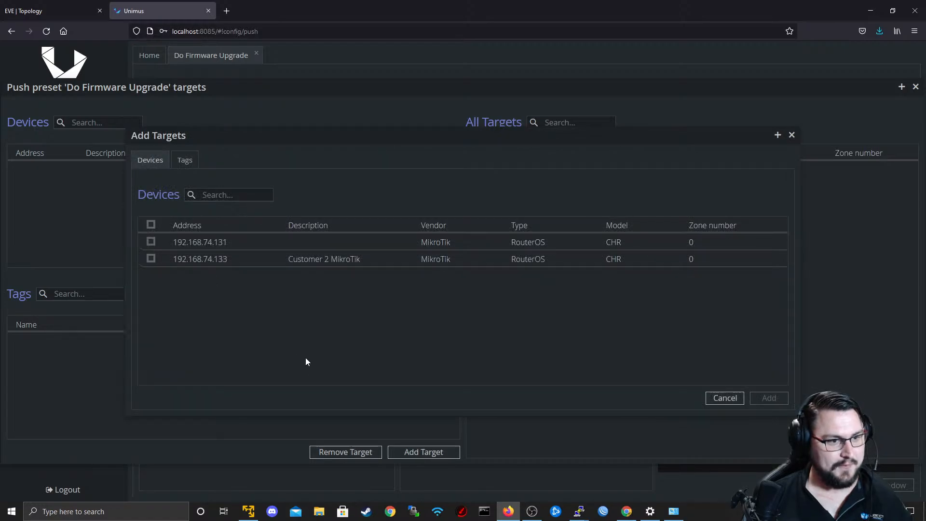
{"action": "left_click", "coordinate": [184, 160]}
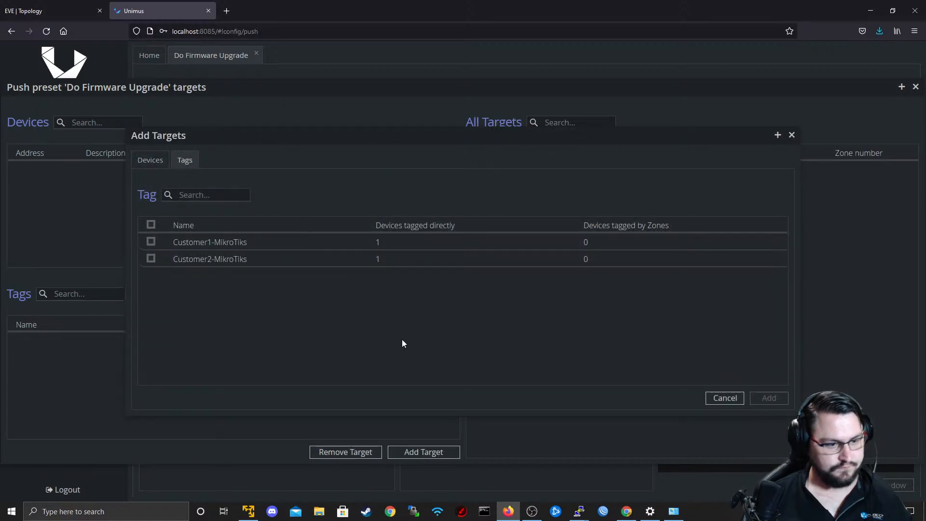
{"action": "left_click", "coordinate": [151, 258]}
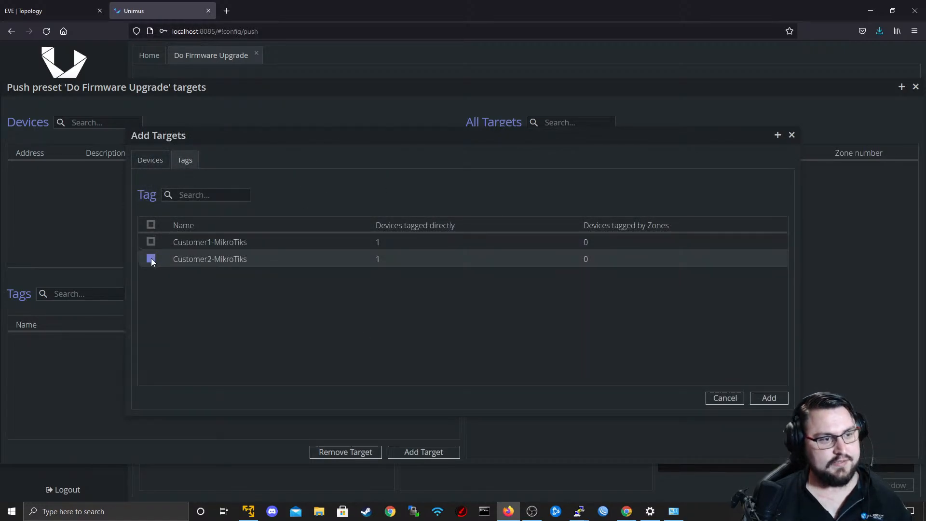
{"action": "left_click", "coordinate": [769, 398]}
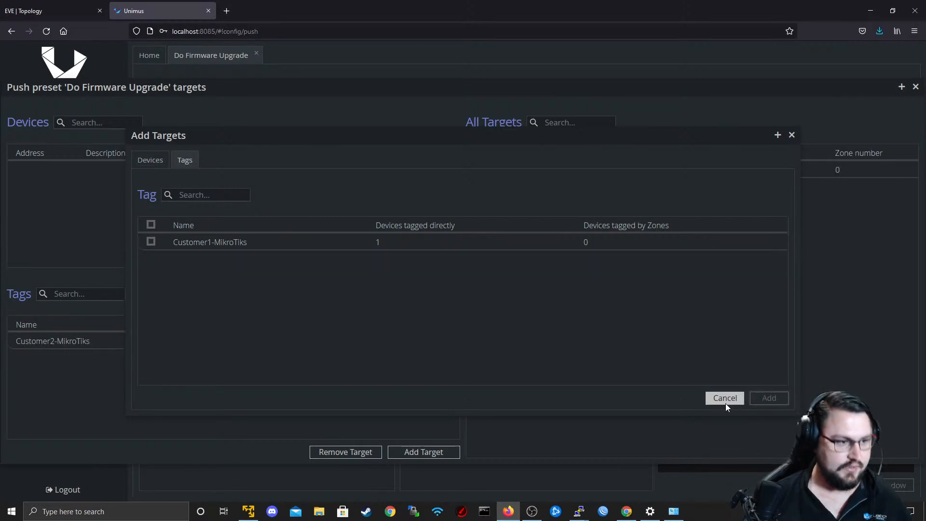
{"action": "left_click", "coordinate": [791, 135]}
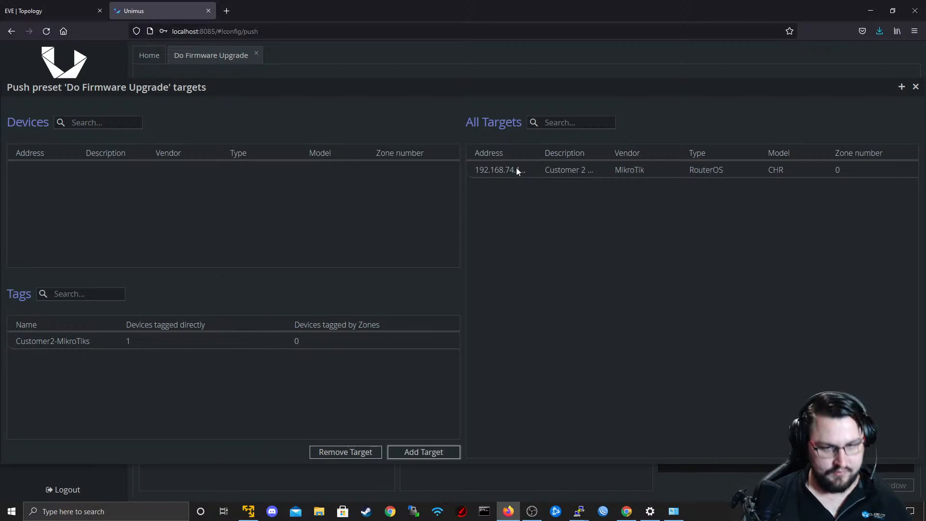
{"action": "left_click", "coordinate": [916, 87]}
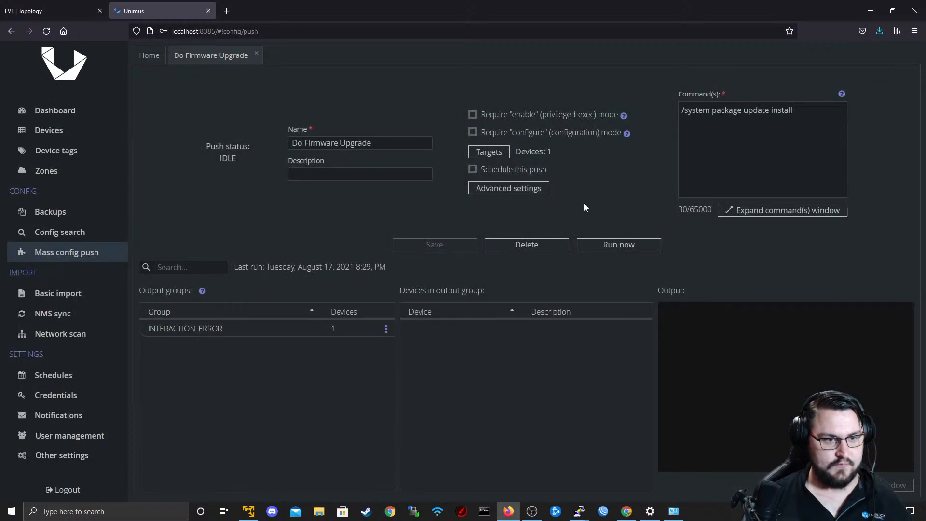
Run the Do Firmware Upgrade push and monitor the R2 console's responsiveness while the upgrade runs.
{"action": "left_click", "coordinate": [606, 248]}
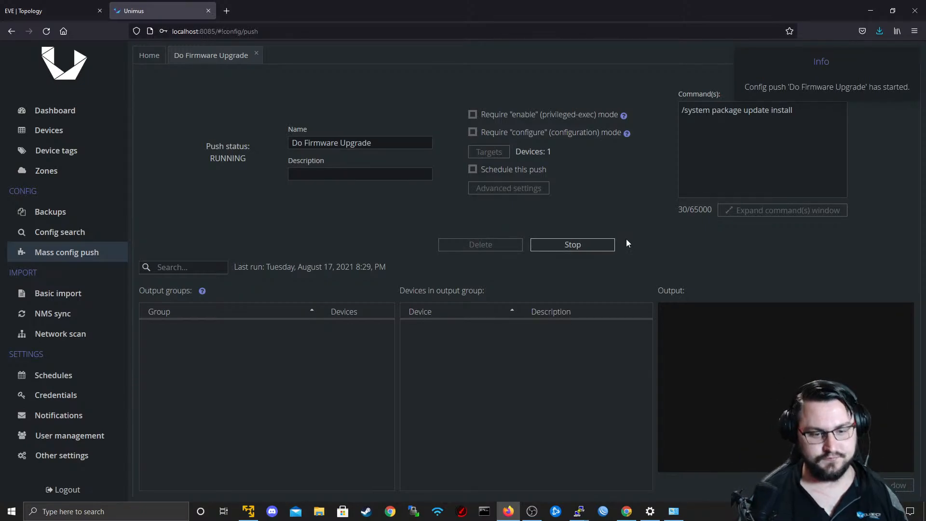
{"action": "mouse_move", "coordinate": [578, 510]}
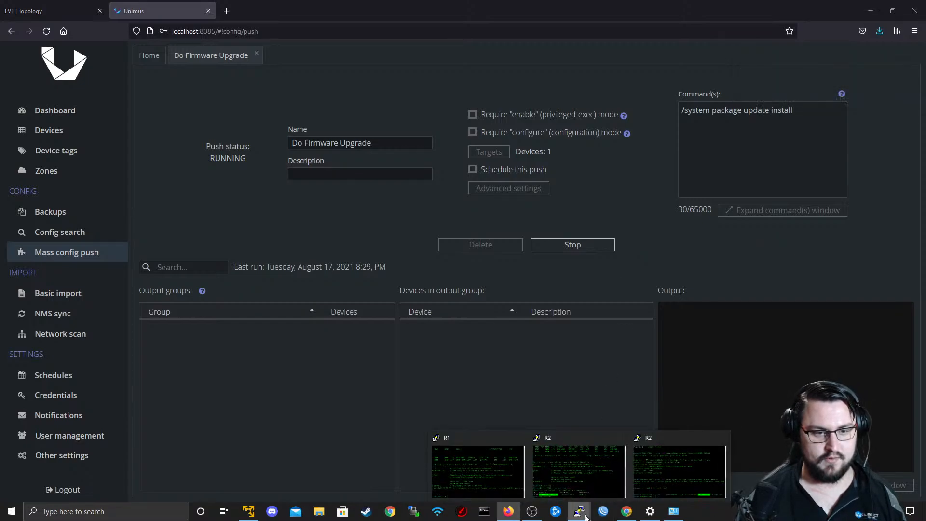
{"action": "left_click", "coordinate": [652, 476]}
{"action": "key", "text": "Return"}
{"action": "key", "text": "Return"}
{"action": "key", "text": "Return"}
{"action": "key", "text": "Return"}
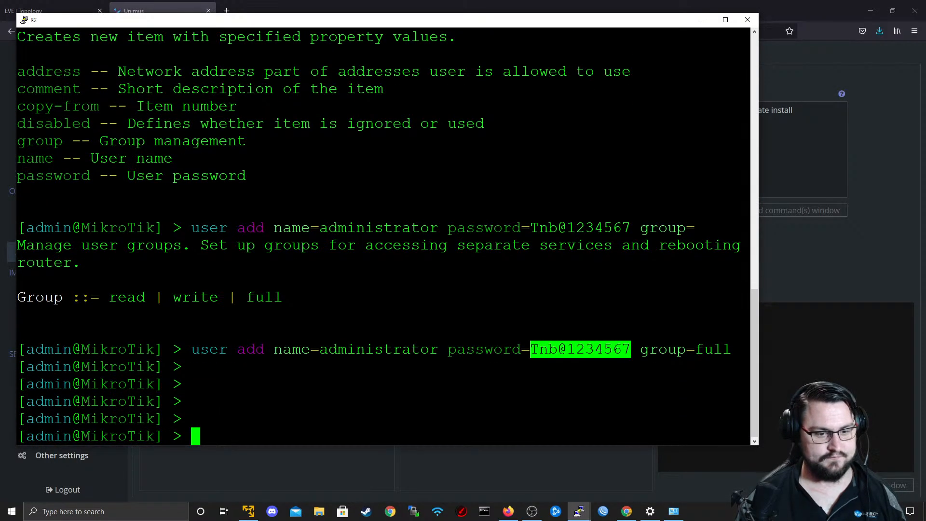
{"action": "key", "text": "Return"}
{"action": "key", "text": "Return"}
{"action": "key", "text": "Return"}
{"action": "key", "text": "Return"}
{"action": "key", "text": "Return"}
{"action": "key", "text": "Return"}
{"action": "key", "text": "Return"}
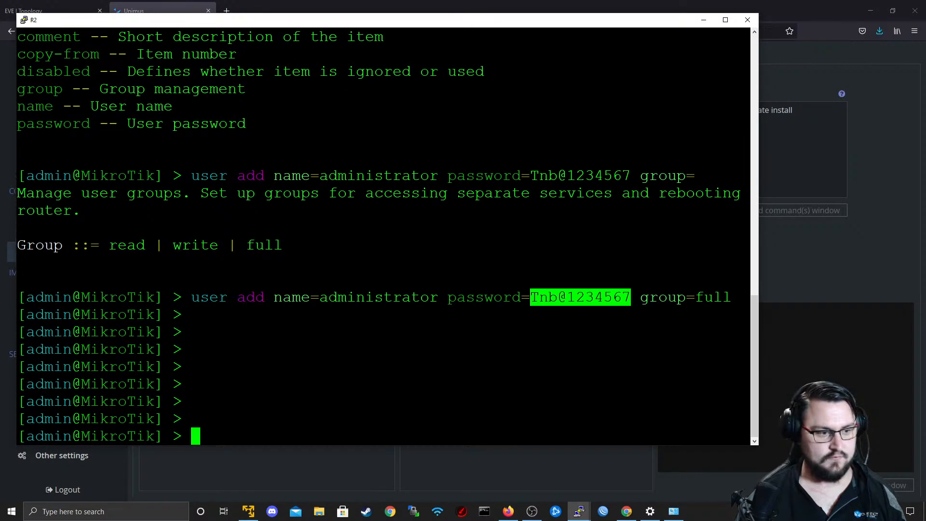
{"action": "key", "text": "Return"}
{"action": "key", "text": "Return"}
{"action": "key", "text": "Return"}
{"action": "left_click_drag", "start_coordinate": [649, 21], "coordinate": [719, 41]}
{"action": "key", "text": "Return"}
{"action": "key", "text": "Return"}
{"action": "key", "text": "Return"}
{"action": "key", "text": "Return"}
{"action": "key", "text": "Return"}
{"action": "key", "text": "Return"}
{"action": "key", "text": "Return"}
{"action": "key", "text": "Return"}
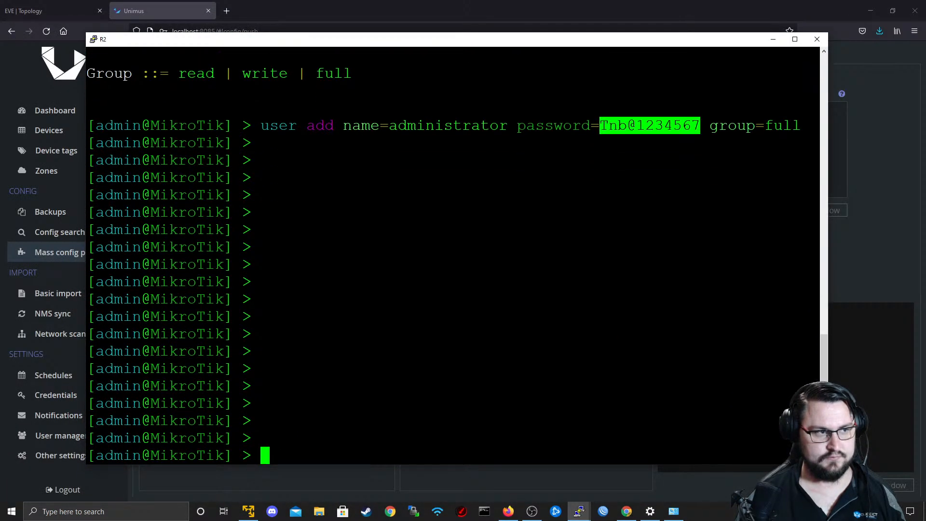
{"action": "key", "text": "Return"}
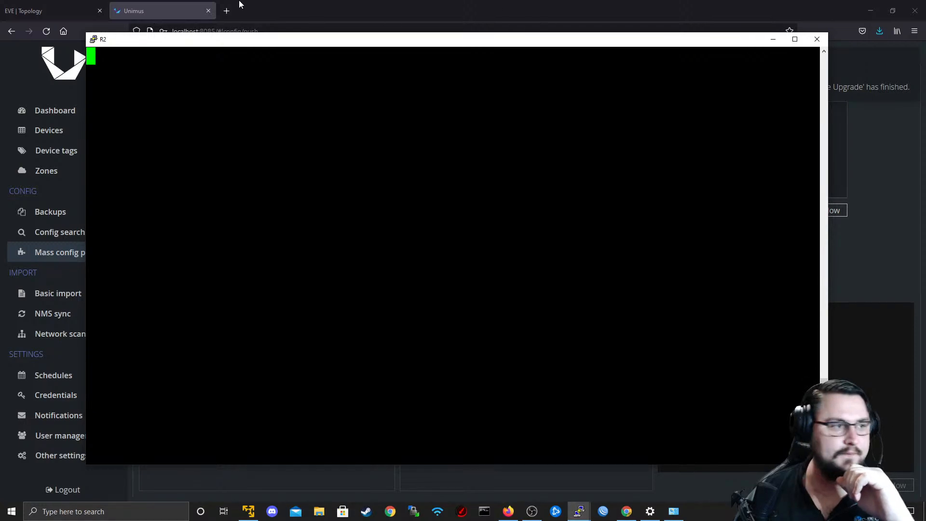
Return to the Unimus dashboard, switch it to the Light theme and look over the statistics and job history.
{"action": "left_click", "coordinate": [278, 4]}
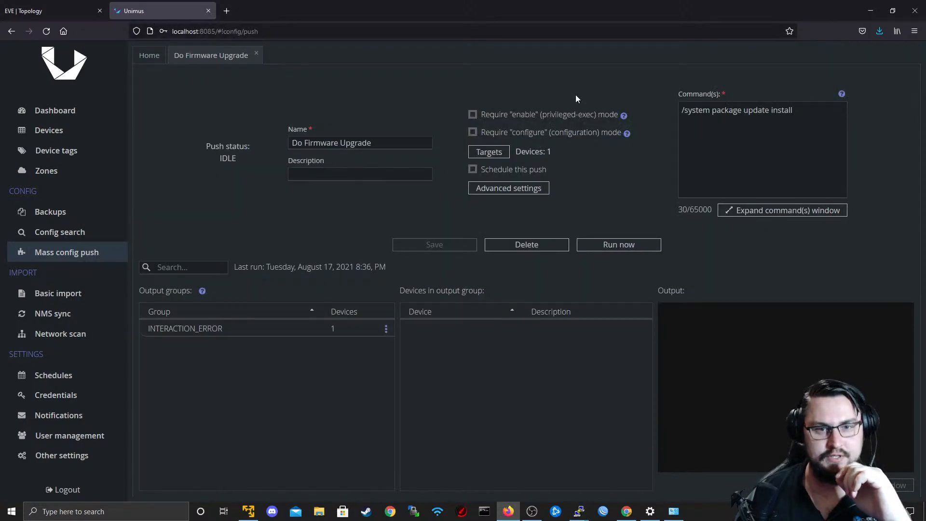
{"action": "left_click", "coordinate": [47, 111]}
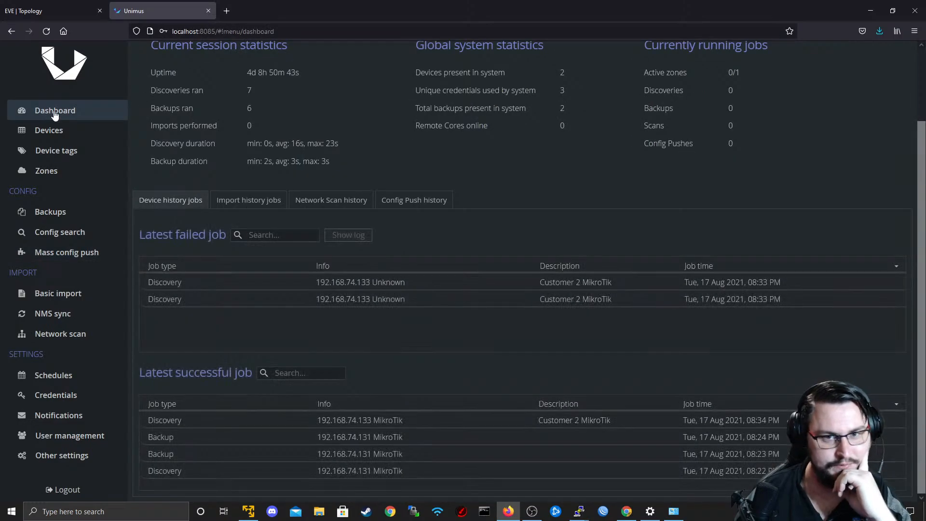
{"action": "left_click", "coordinate": [864, 51]}
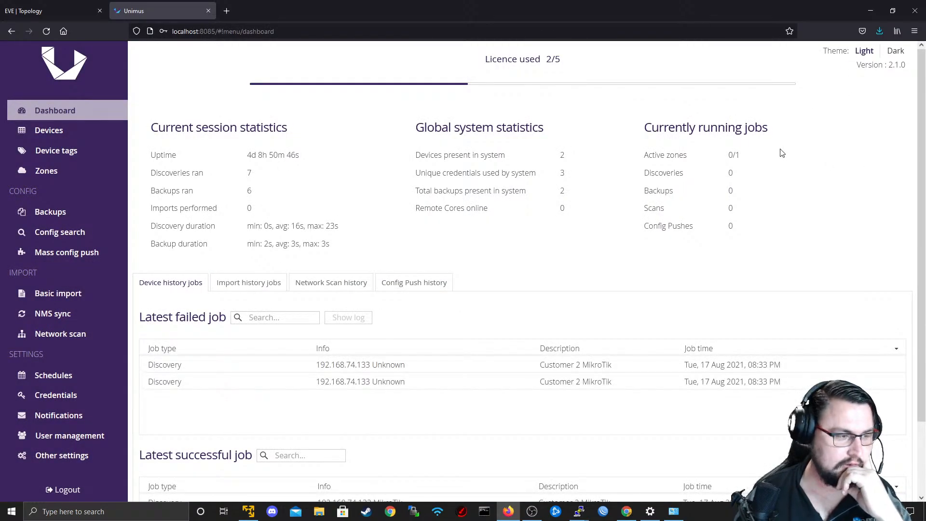
{"action": "scroll", "coordinate": [779, 151], "scroll_direction": "down", "scroll_amount": 2}
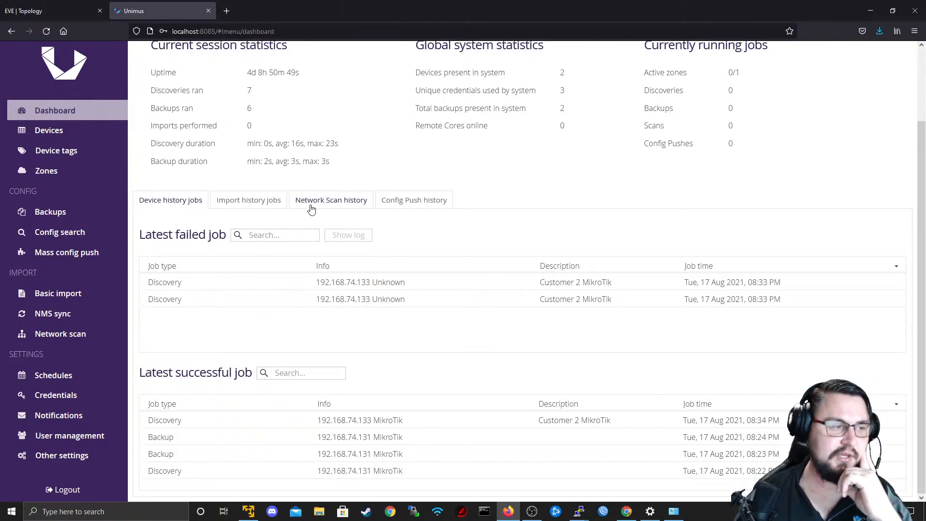
{"action": "scroll", "coordinate": [304, 206], "scroll_direction": "up", "scroll_amount": 2}
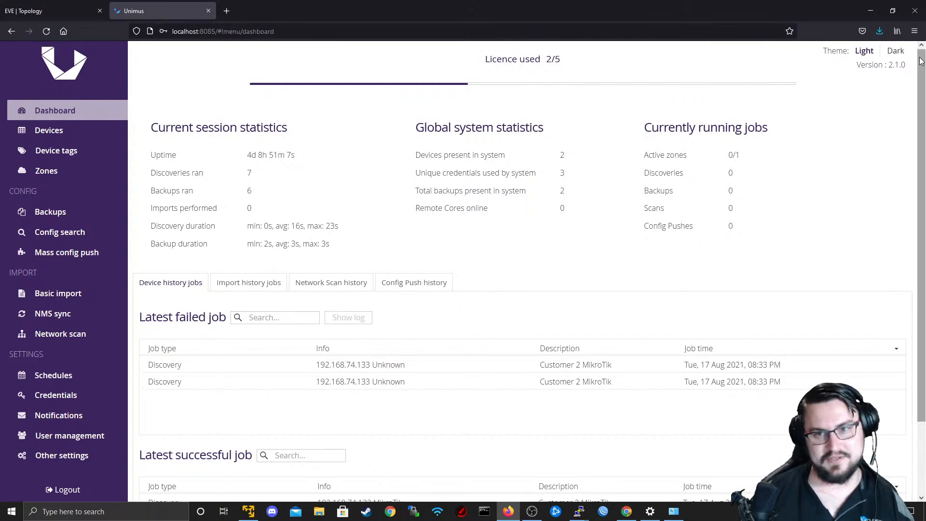
Switch Unimus to the Dark theme and look through the Devices, Device tags and Backups pages.
{"action": "left_click", "coordinate": [896, 51]}
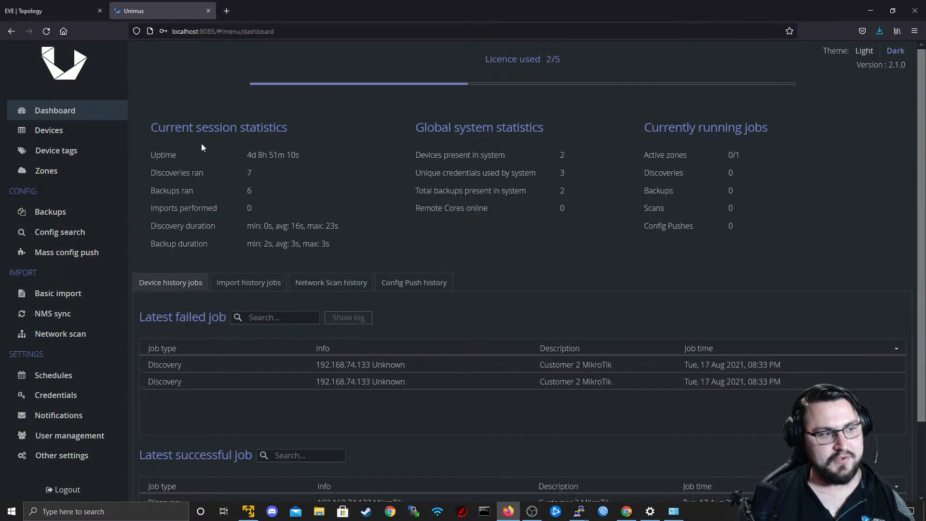
{"action": "left_click", "coordinate": [32, 135]}
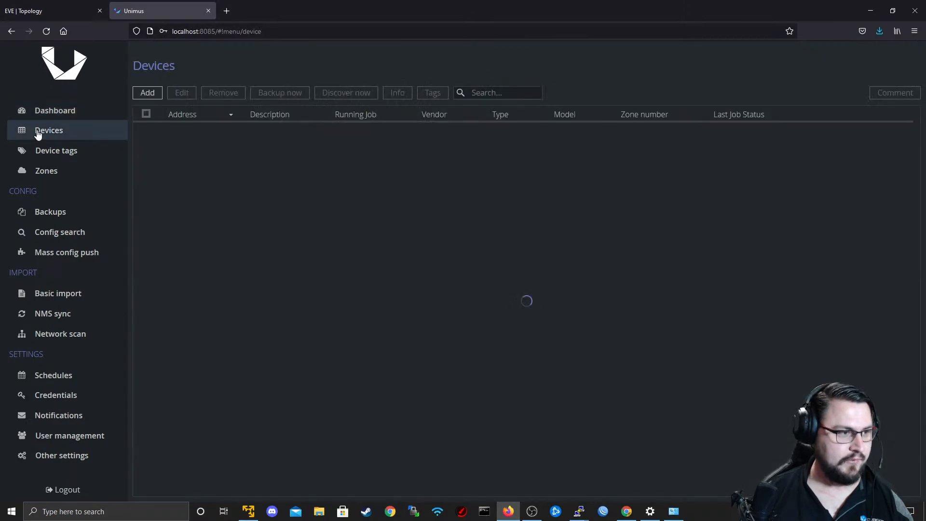
{"action": "left_click", "coordinate": [40, 153]}
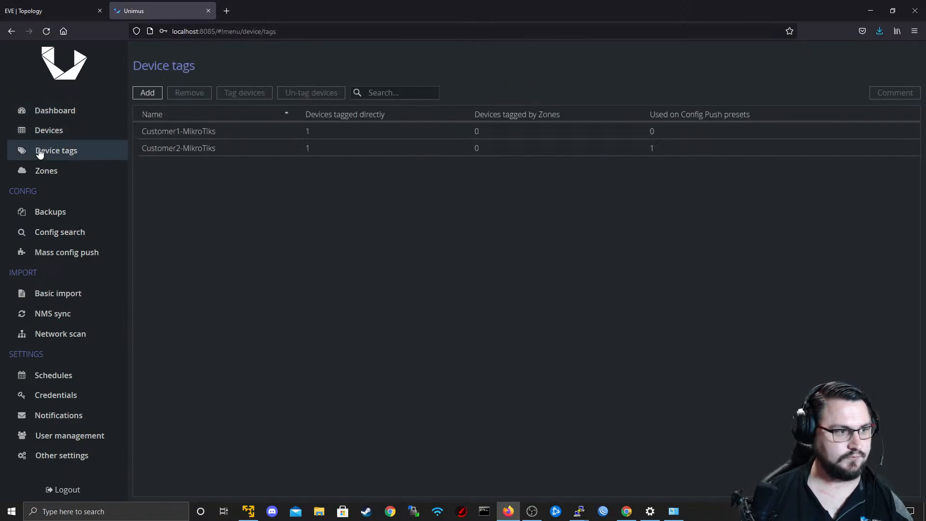
{"action": "left_click", "coordinate": [68, 212]}
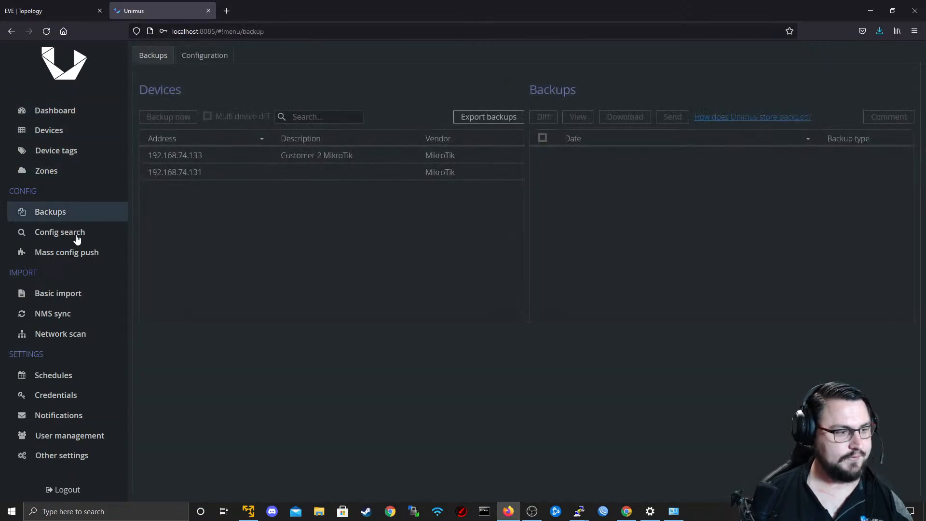
Return to the Do Firmware Upgrade mass config push and inspect the devices in its INTERACTION_ERROR output group.
{"action": "left_click", "coordinate": [72, 253]}
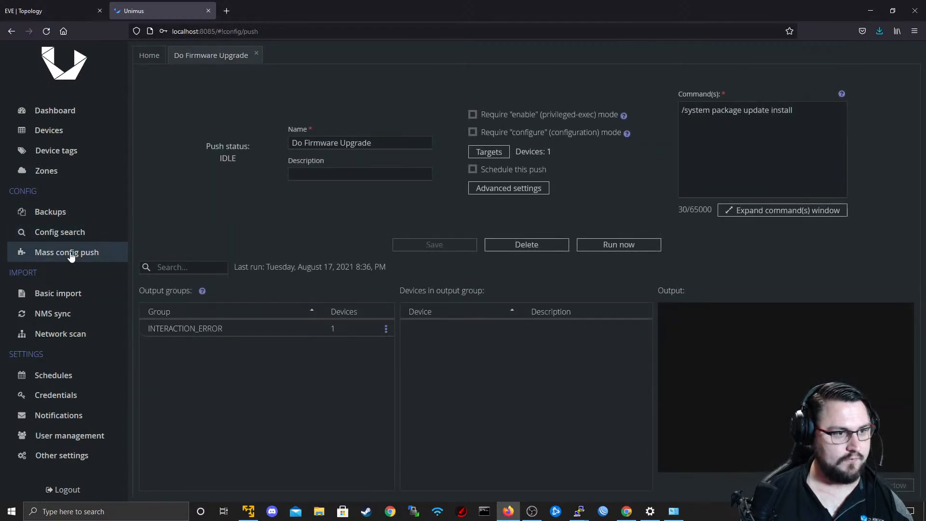
{"action": "left_click", "coordinate": [215, 331]}
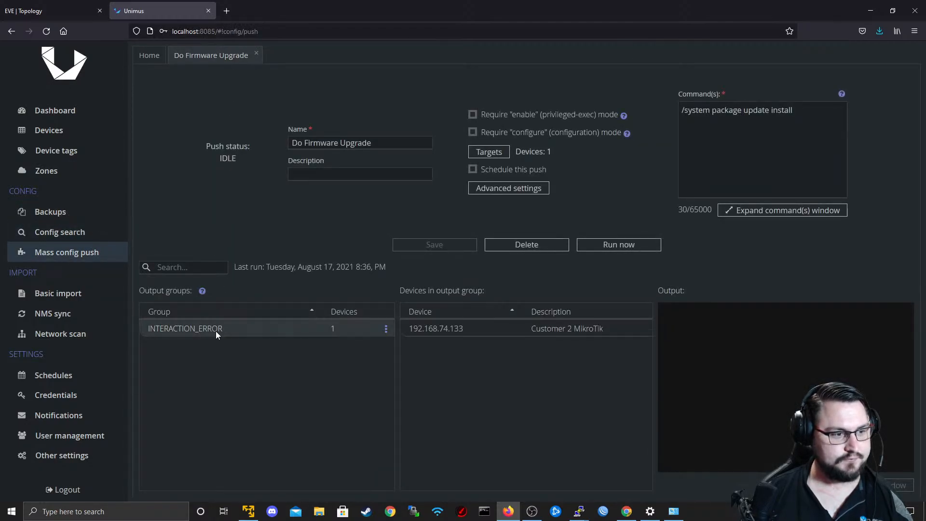
{"action": "right_click", "coordinate": [216, 331]}
{"action": "left_click", "coordinate": [203, 398]}
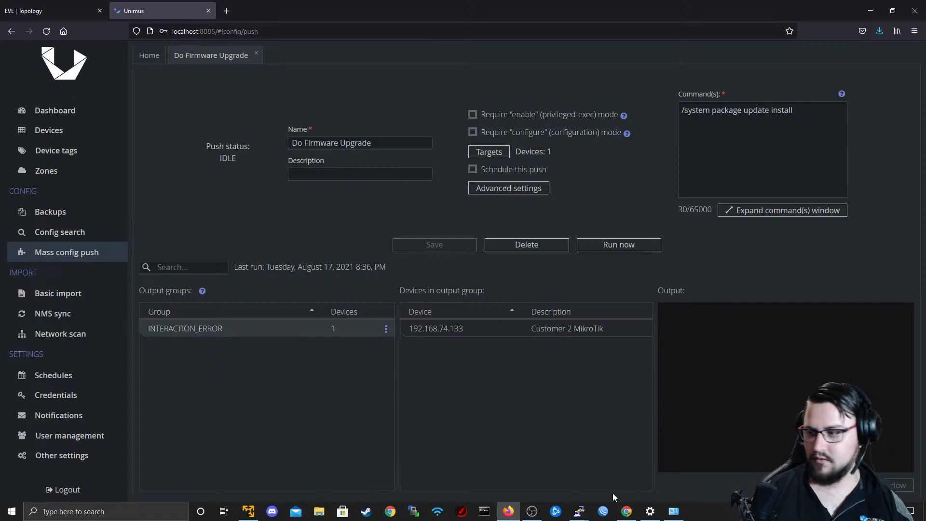
Switch to the newer R2 console, log in as admin to check the router, and close that console window.
{"action": "mouse_move", "coordinate": [627, 510]}
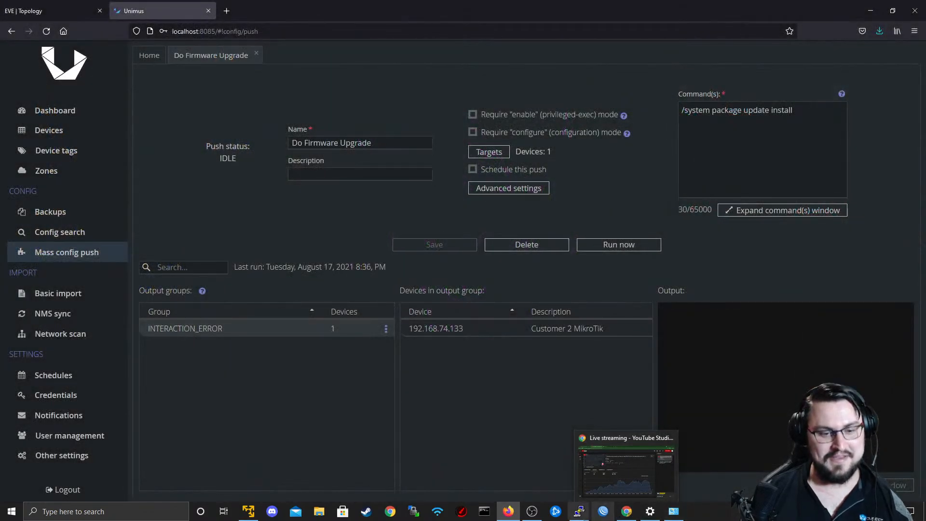
{"action": "mouse_move", "coordinate": [579, 511]}
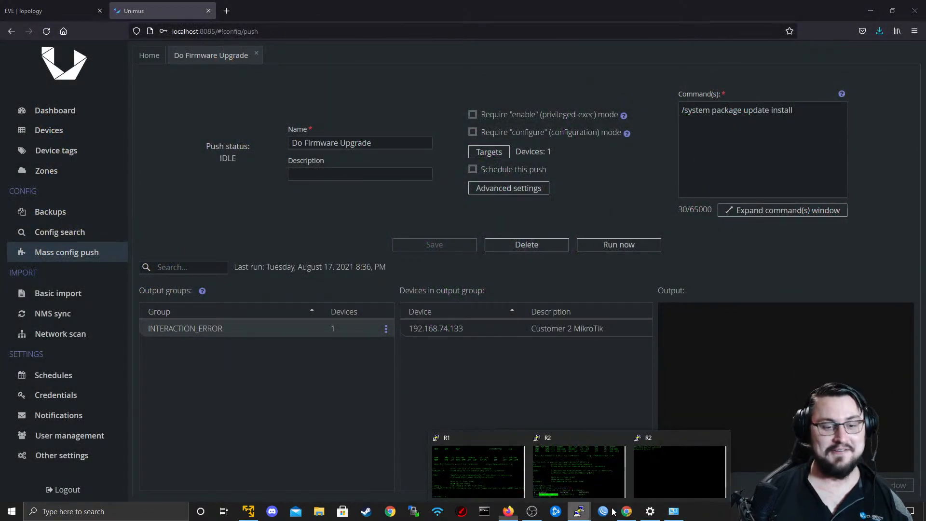
{"action": "left_click", "coordinate": [650, 487]}
{"action": "type", "text": "admin"}
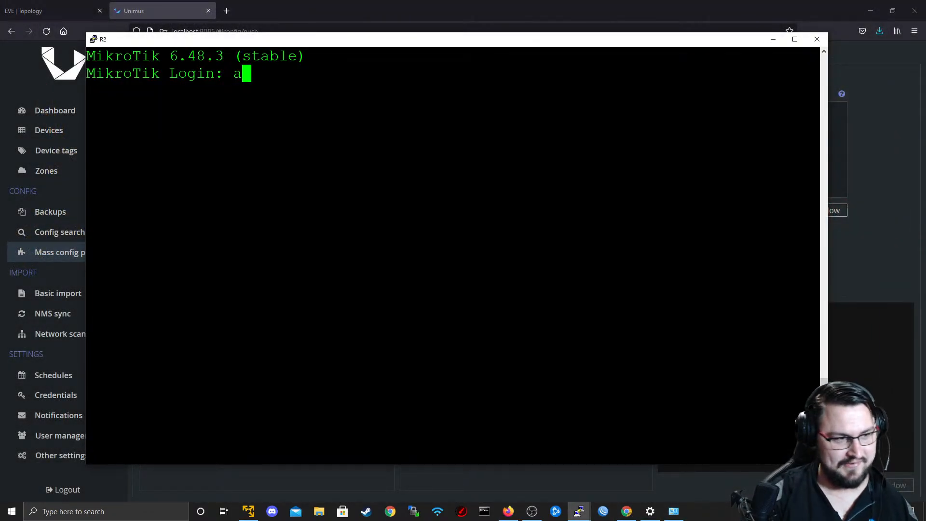
{"action": "key", "text": "Return"}
{"action": "key", "text": "Return"}
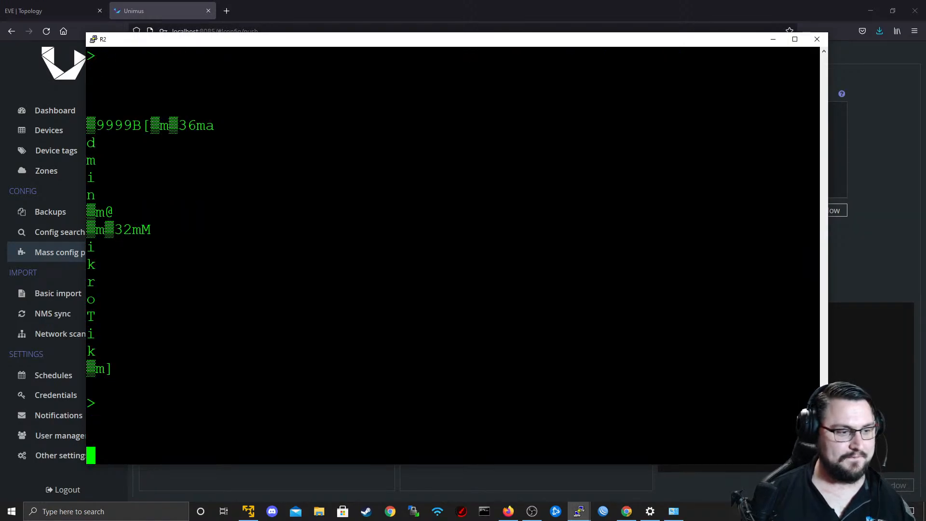
{"action": "left_click", "coordinate": [817, 39]}
{"action": "key", "text": "alt+Tab"}
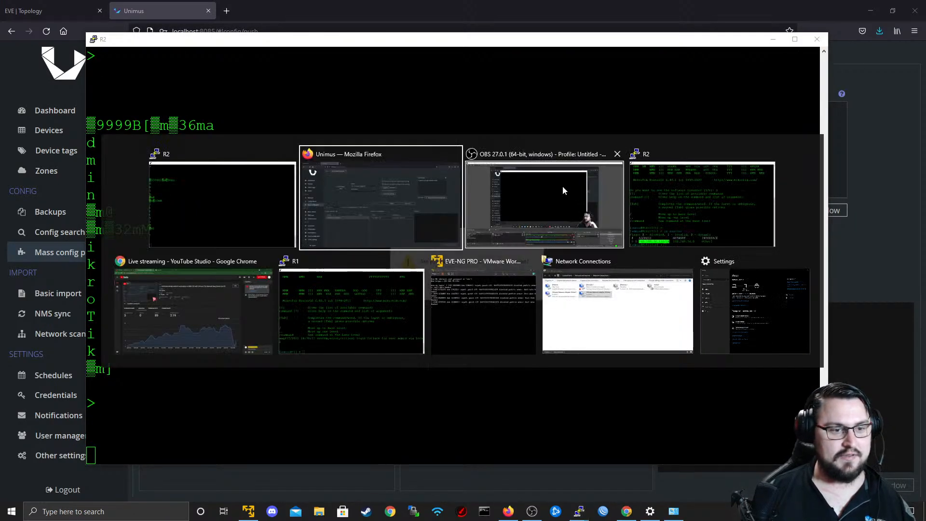
{"action": "key", "text": "alt+Tab"}
{"action": "key", "text": "alt+Tab"}
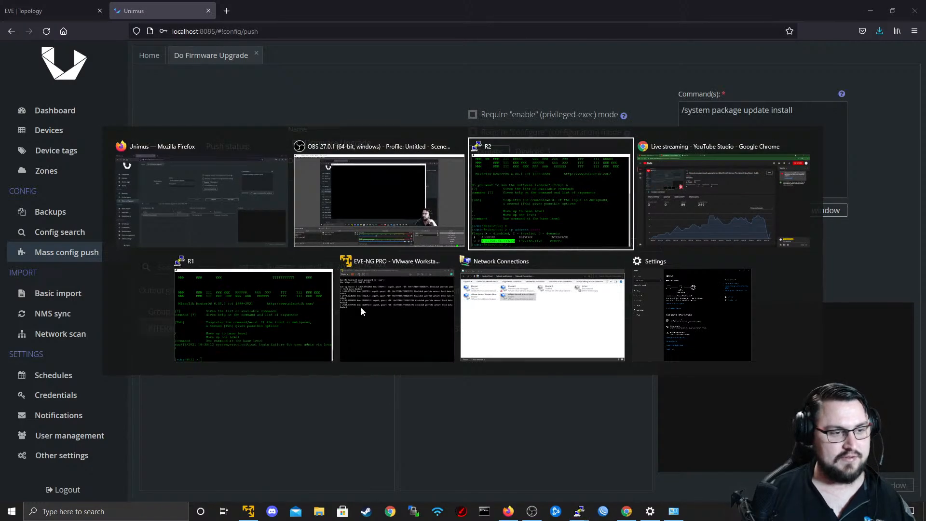
Switch to the EVE topology, stop node R2 and start it again.
{"action": "left_click", "coordinate": [8, 4]}
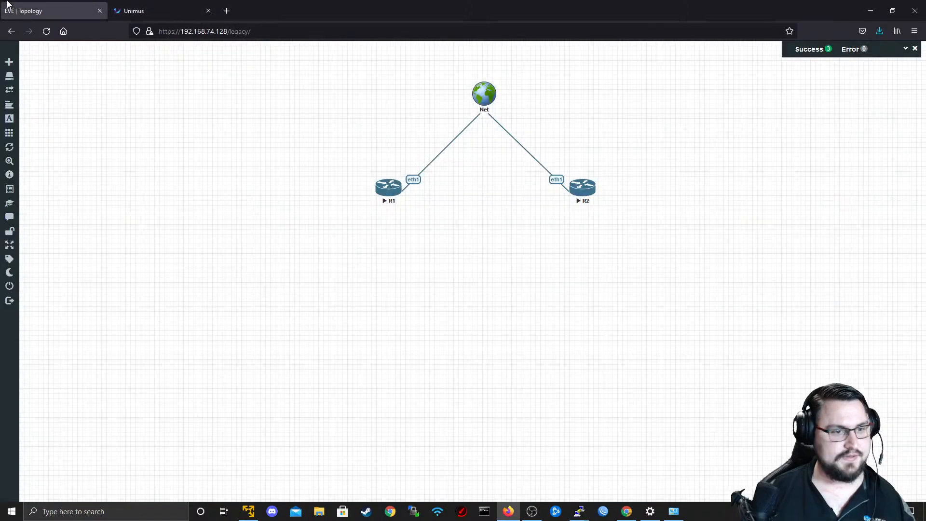
{"action": "right_click", "coordinate": [585, 196]}
{"action": "left_click", "coordinate": [606, 214]}
{"action": "right_click", "coordinate": [587, 193]}
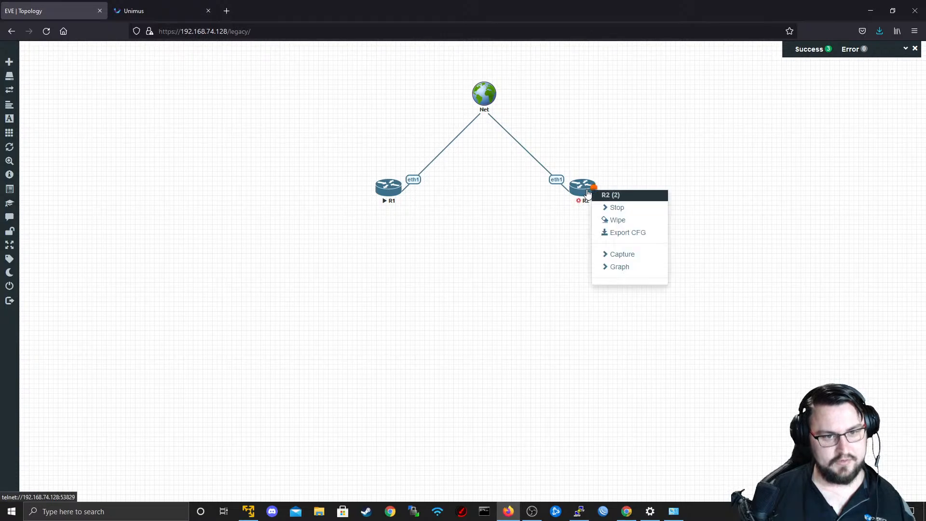
{"action": "left_click", "coordinate": [615, 207]}
{"action": "right_click", "coordinate": [588, 189]}
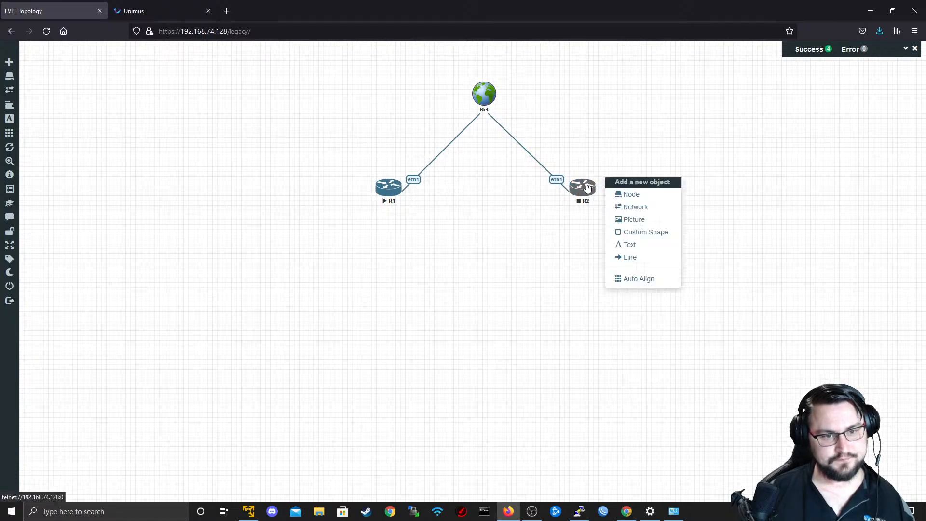
{"action": "right_click", "coordinate": [587, 188]}
{"action": "left_click", "coordinate": [589, 206]}
Start adding 3 nodes below the routers from the MikroTik RouterOS template with the mikrotik-CHR6.48 image.
{"action": "right_click", "coordinate": [463, 271]}
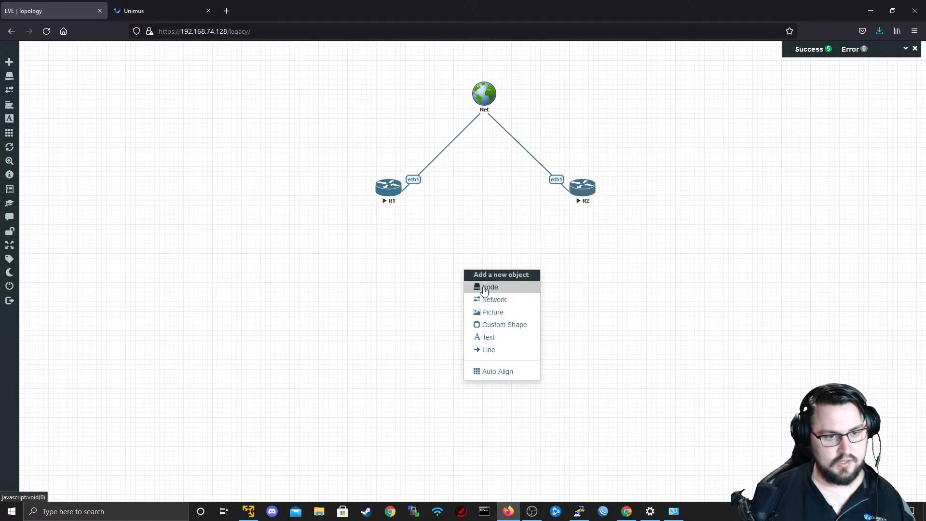
{"action": "left_click", "coordinate": [485, 288]}
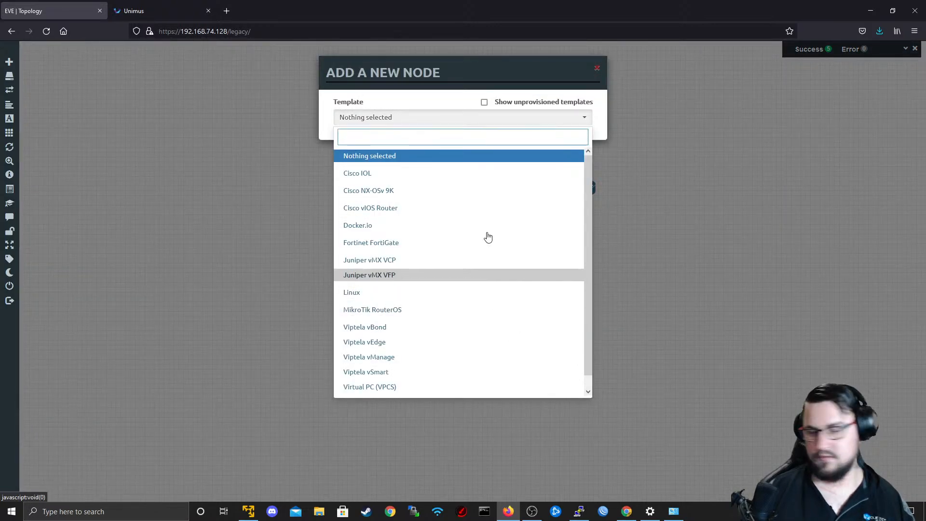
{"action": "scroll", "coordinate": [427, 284], "scroll_direction": "down", "scroll_amount": 1}
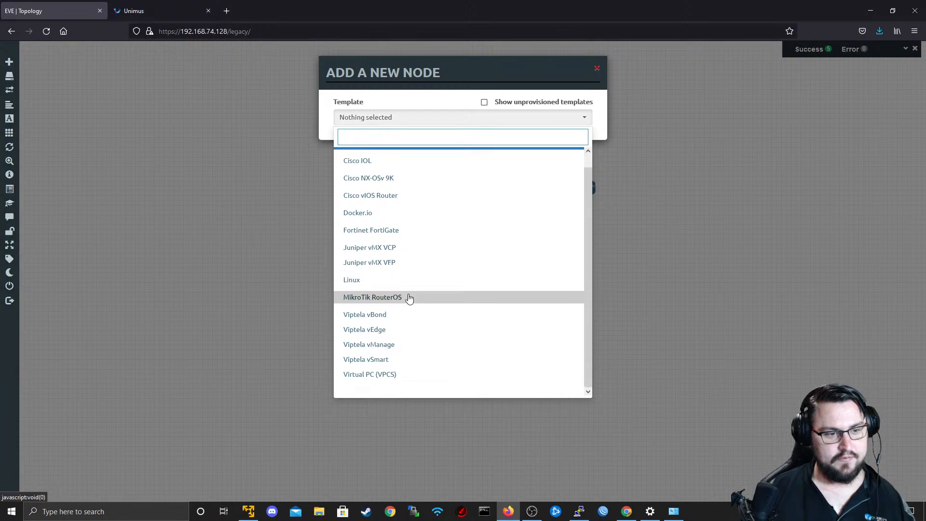
{"action": "left_click", "coordinate": [409, 298]}
{"action": "key", "text": "BackSpace"}
{"action": "type", "text": "3"}
{"action": "left_click", "coordinate": [521, 164]}
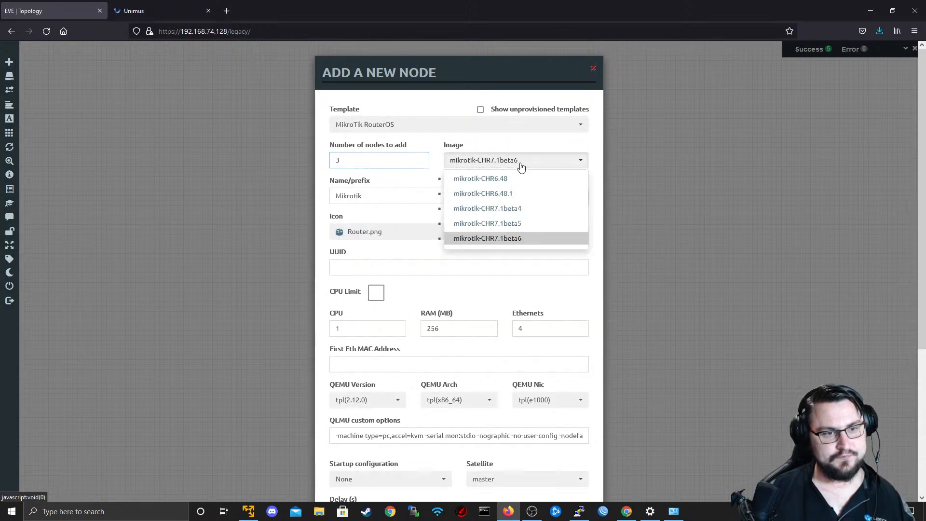
{"action": "key", "text": "Escape"}
{"action": "left_click", "coordinate": [502, 166]}
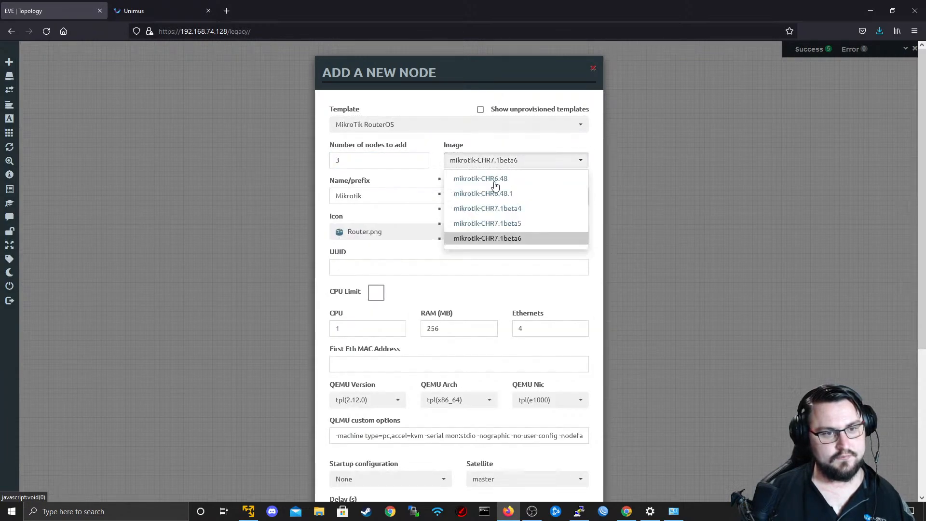
{"action": "left_click", "coordinate": [493, 183]}
Give the new MikroTik nodes 12 Ethernets and the name prefix R, and save them to the topology.
{"action": "scroll", "coordinate": [362, 223], "scroll_direction": "down", "scroll_amount": 2}
{"action": "left_click_drag", "start_coordinate": [536, 237], "coordinate": [481, 238]}
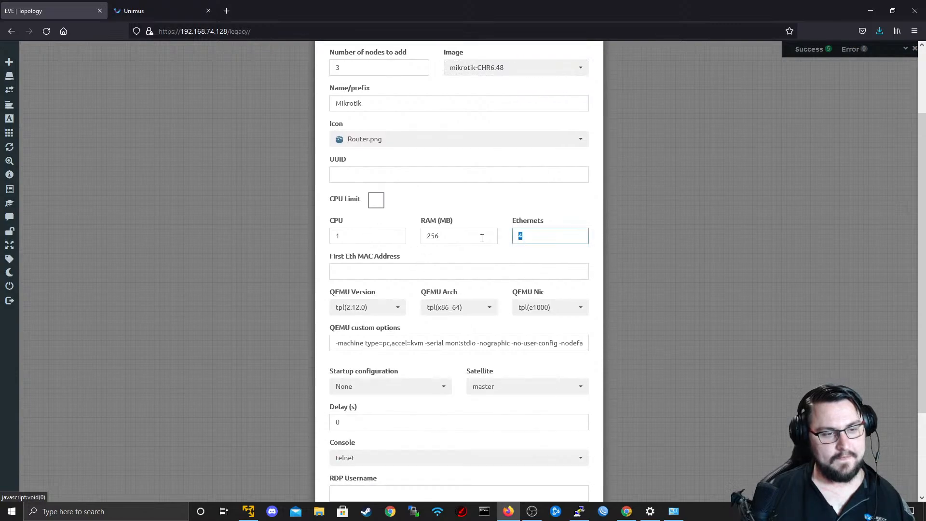
{"action": "type", "text": "12"}
{"action": "scroll", "coordinate": [376, 139], "scroll_direction": "down", "scroll_amount": 3}
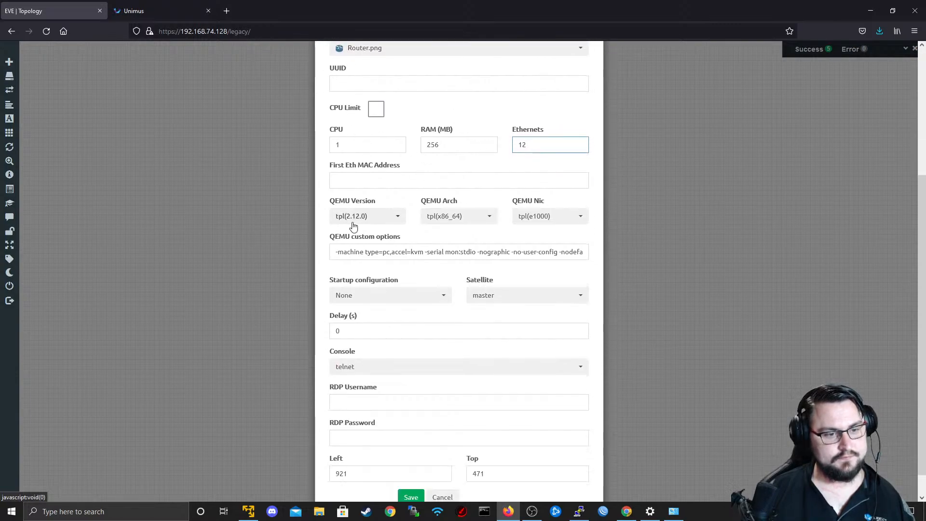
{"action": "scroll", "coordinate": [362, 202], "scroll_direction": "up", "scroll_amount": 5}
{"action": "left_click", "coordinate": [366, 193]}
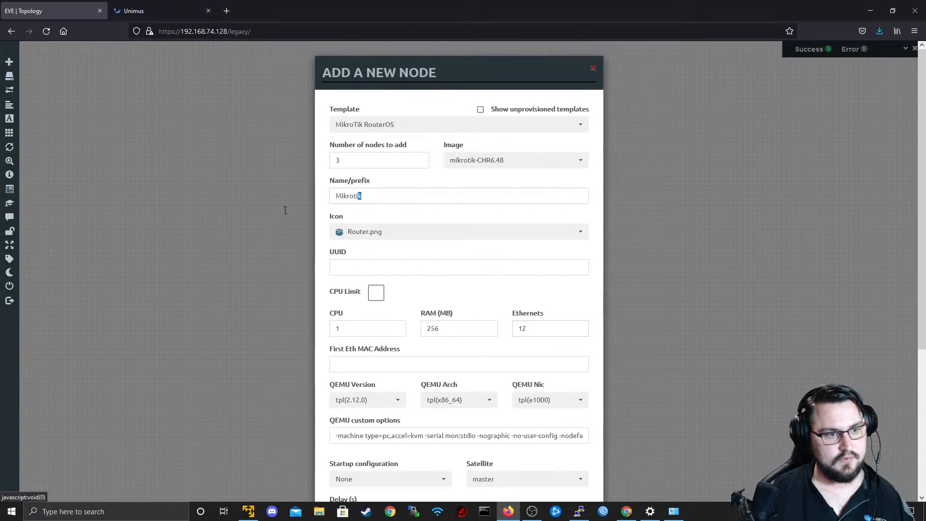
{"action": "scroll", "coordinate": [453, 237], "scroll_direction": "down", "scroll_amount": 5}
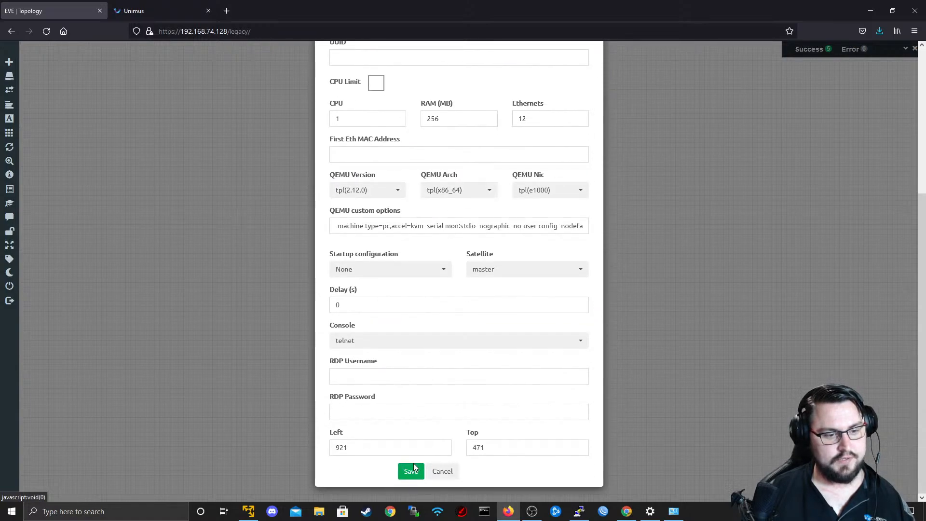
{"action": "left_click", "coordinate": [411, 472]}
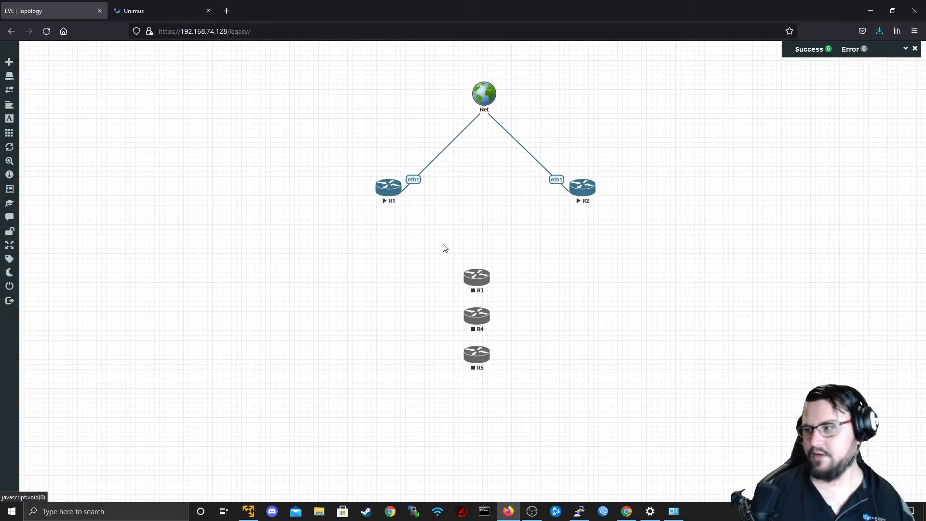
Search the web for datadog in a new browser tab and open the Datadog website in another tab.
{"action": "left_click", "coordinate": [227, 11]}
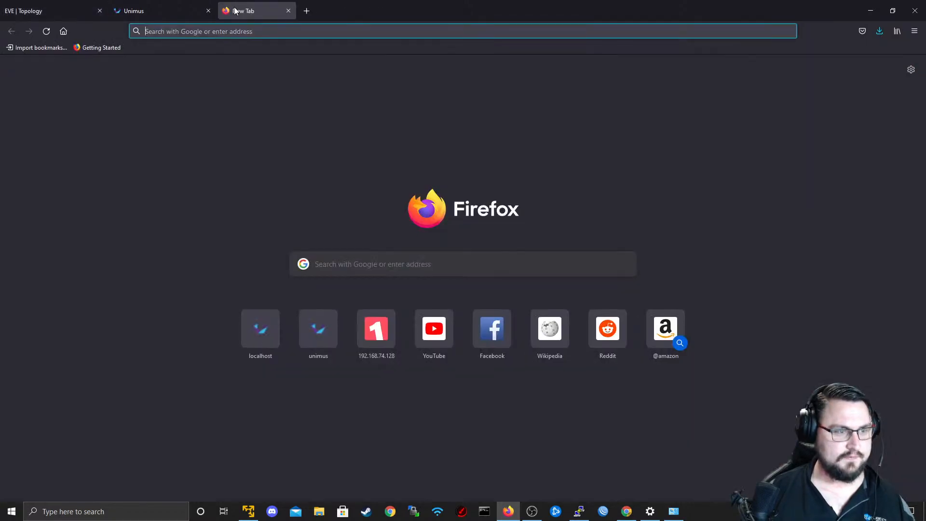
{"action": "type", "text": "datadog"}
{"action": "key", "text": "Return"}
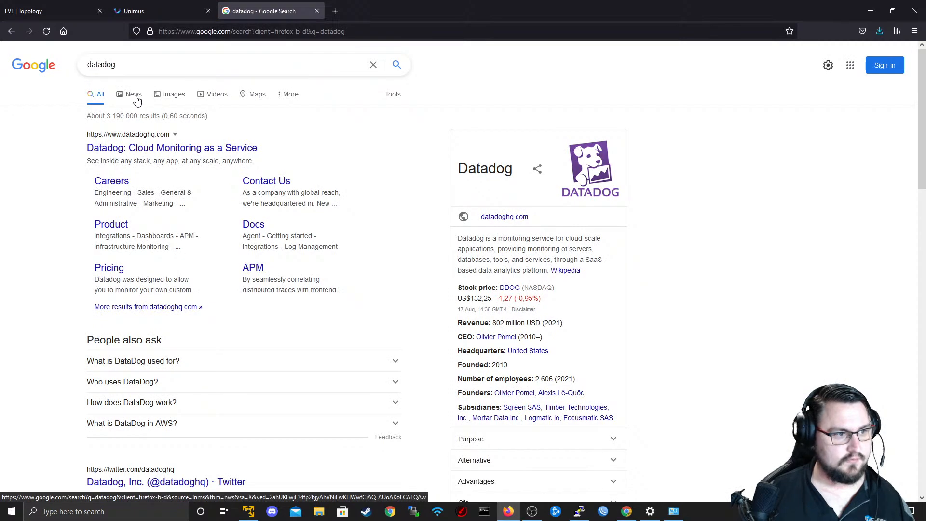
{"action": "middle_click", "coordinate": [144, 148]}
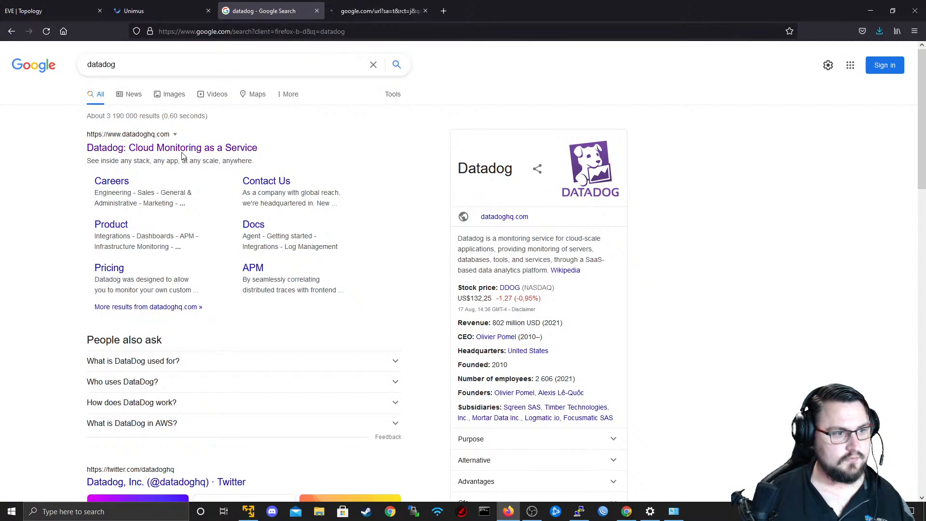
{"action": "left_click", "coordinate": [337, 5]}
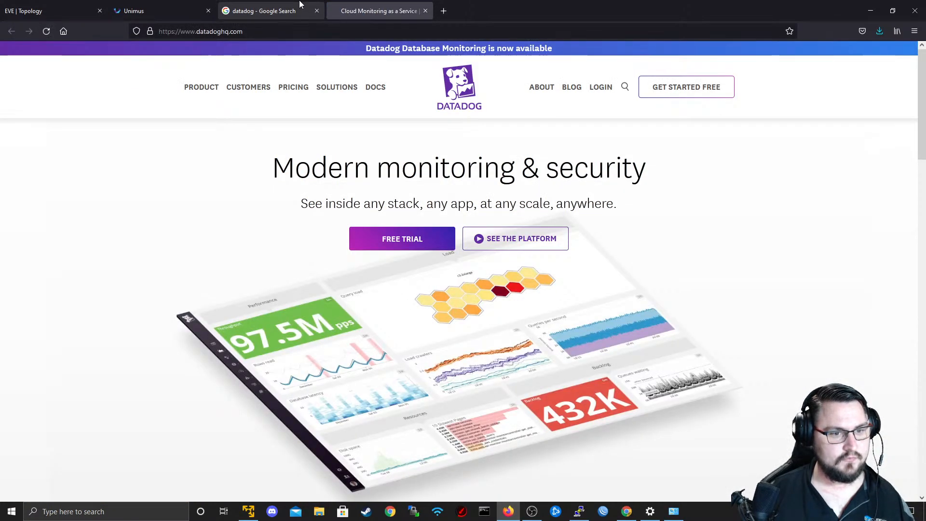
Look over the Datadog homepage and read the company description in the search results.
{"action": "scroll", "coordinate": [290, 238], "scroll_direction": "down", "scroll_amount": 5}
{"action": "scroll", "coordinate": [291, 236], "scroll_direction": "down", "scroll_amount": 10}
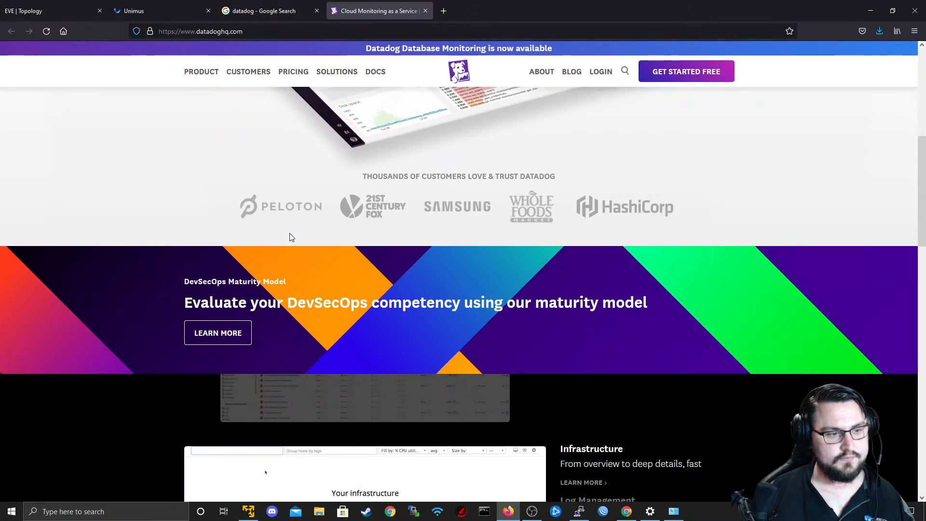
{"action": "scroll", "coordinate": [291, 233], "scroll_direction": "down", "scroll_amount": 9}
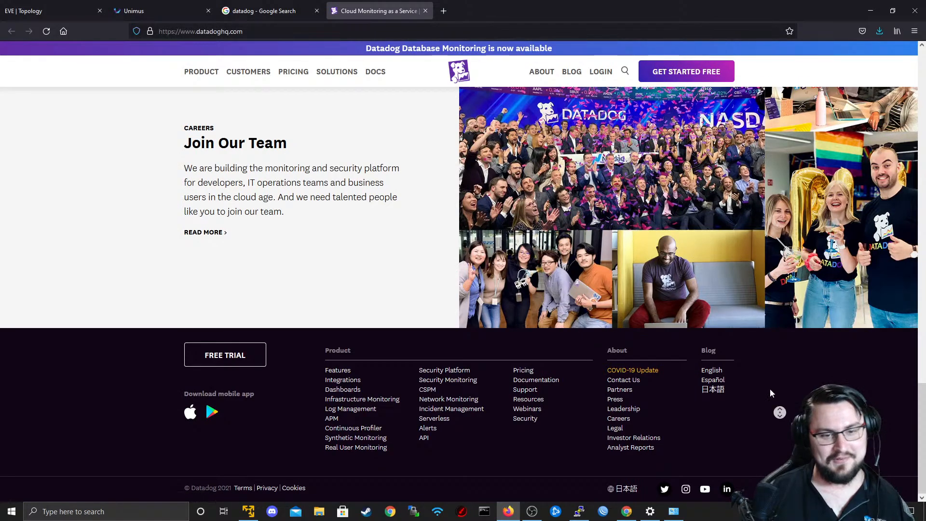
{"action": "left_click_drag", "start_coordinate": [921, 401], "coordinate": [921, 53]}
{"action": "left_click", "coordinate": [287, 7]}
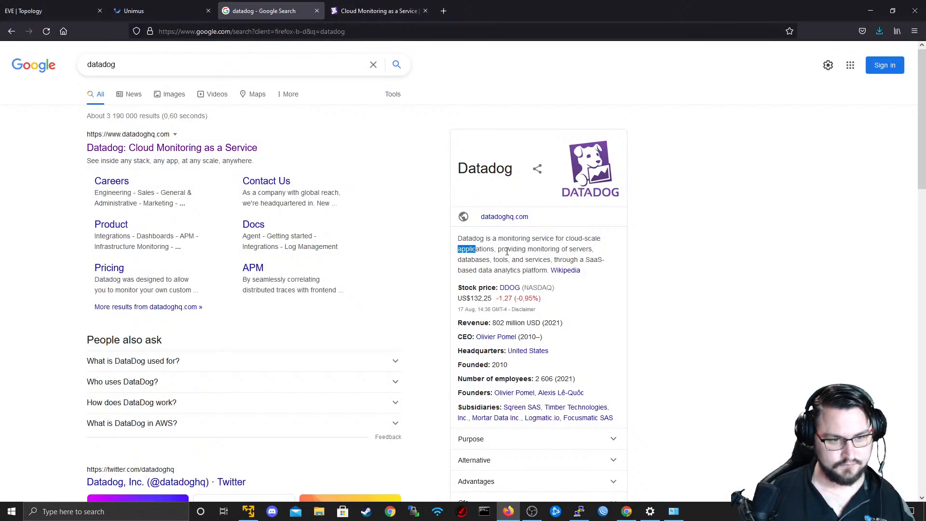
{"action": "left_click_drag", "start_coordinate": [492, 238], "coordinate": [540, 270]}
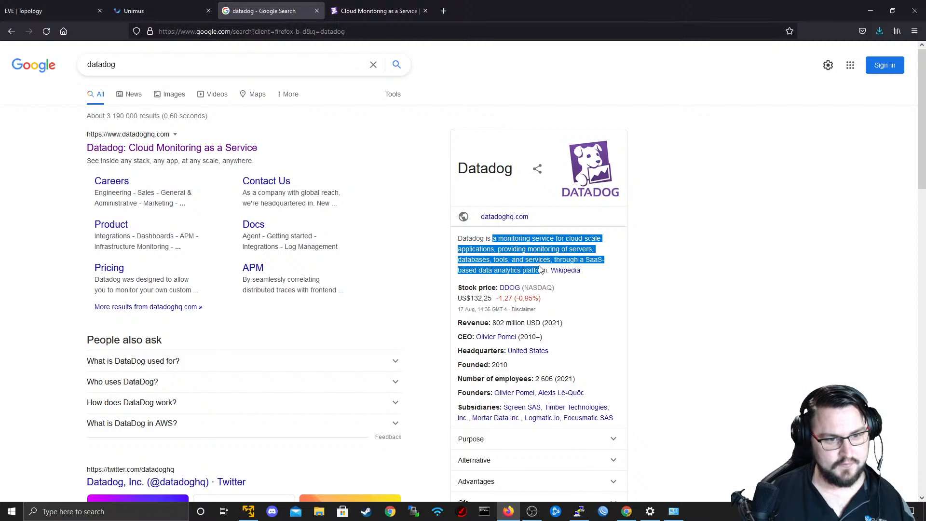
{"action": "scroll", "coordinate": [338, 221], "scroll_direction": "down", "scroll_amount": 2}
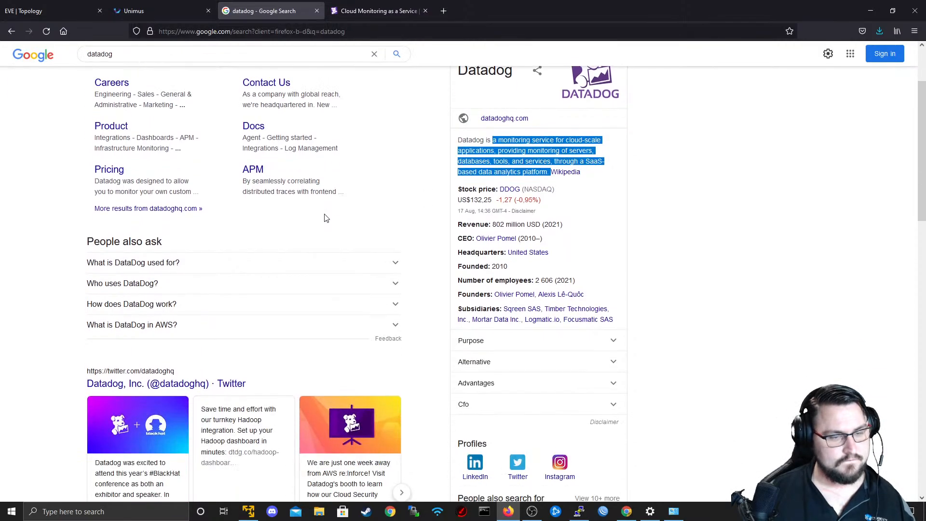
Close the Datadog website and its search results, and return to the EVE topology.
{"action": "scroll", "coordinate": [349, 209], "scroll_direction": "up", "scroll_amount": 2}
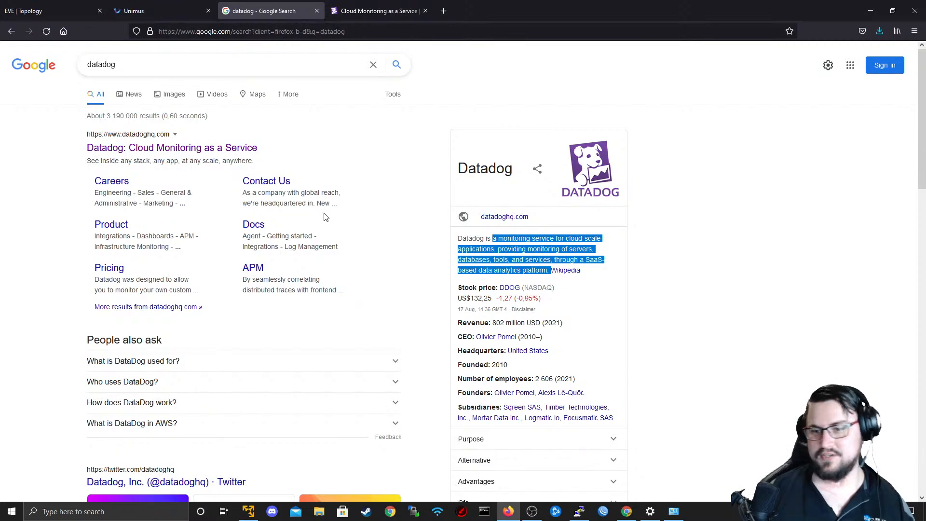
{"action": "left_click", "coordinate": [184, 6]}
{"action": "left_click", "coordinate": [266, 10]}
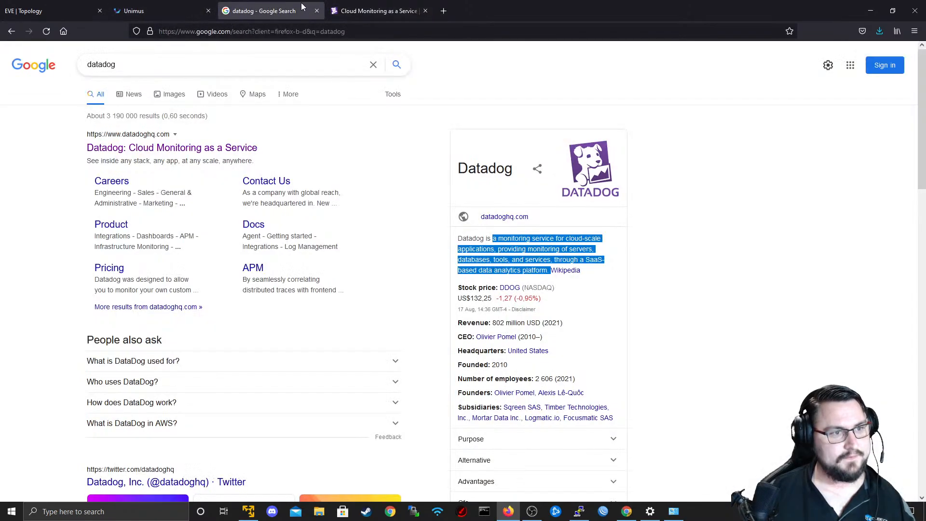
{"action": "left_click", "coordinate": [349, 4]}
{"action": "middle_click", "coordinate": [350, 4]}
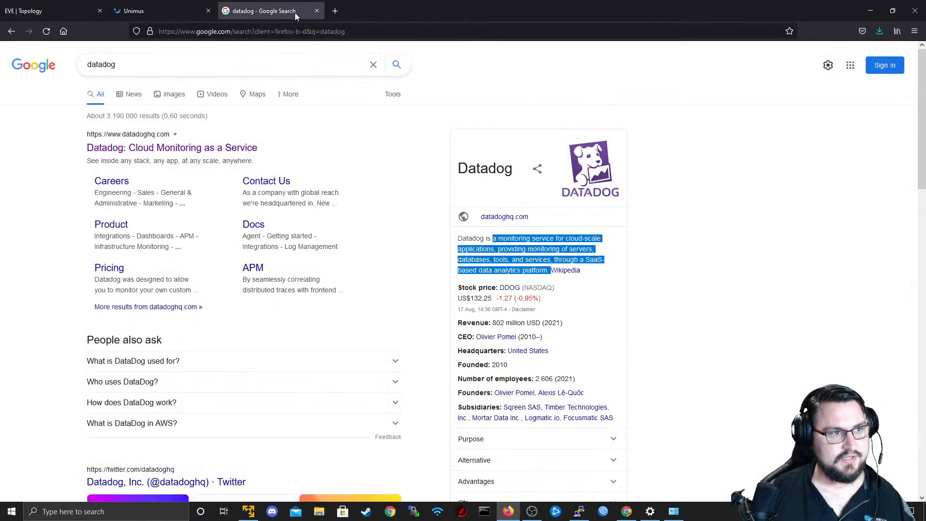
{"action": "middle_click", "coordinate": [237, 8]}
{"action": "left_click", "coordinate": [103, 4]}
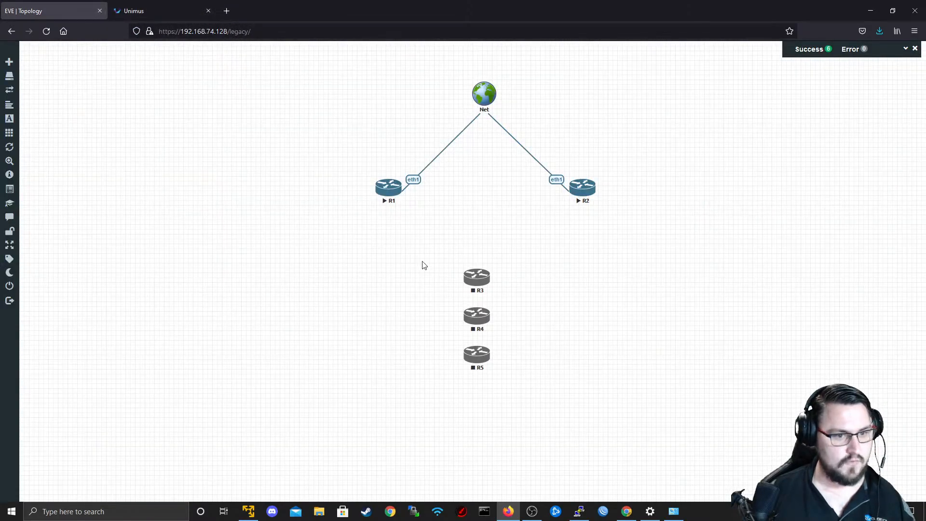
Discard a trial connection from R3 to Net, and stop routers R1 and R2.
{"action": "left_click_drag", "start_coordinate": [480, 283], "coordinate": [485, 94]}
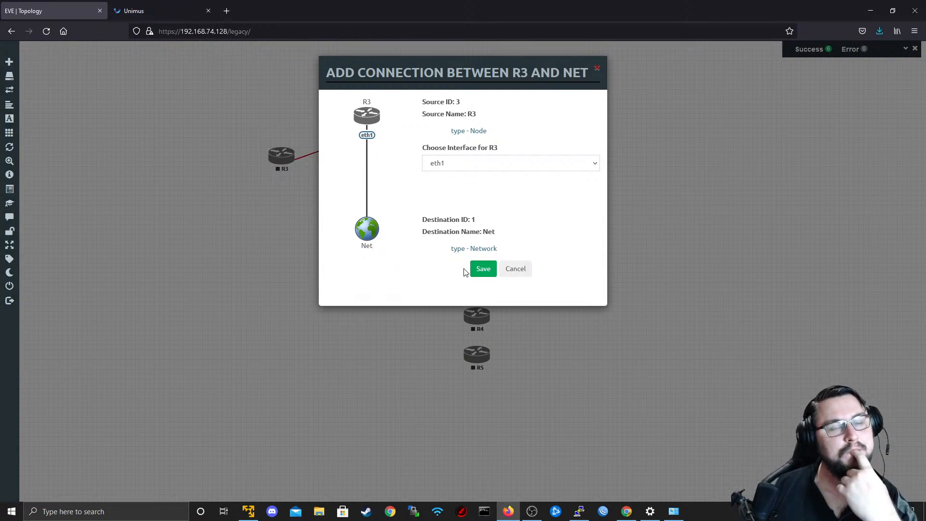
{"action": "left_click", "coordinate": [516, 269]}
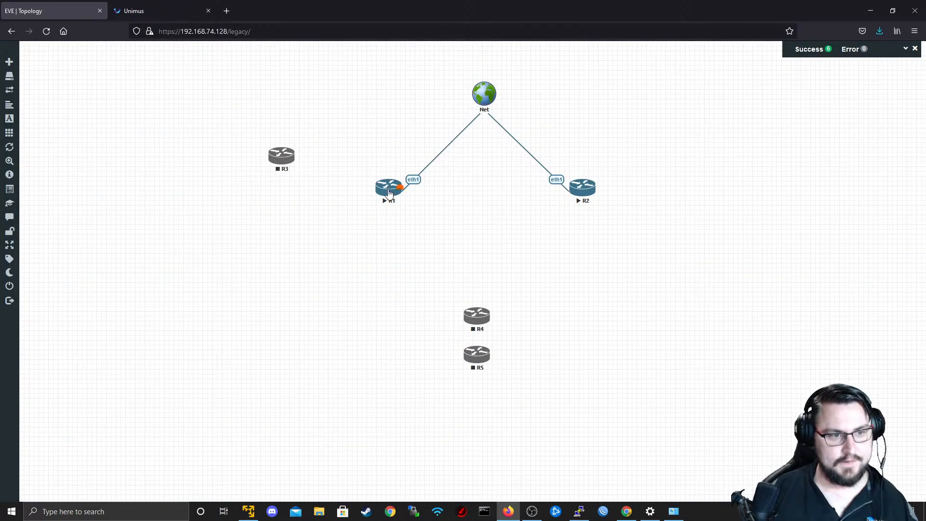
{"action": "right_click", "coordinate": [389, 192]}
{"action": "left_click", "coordinate": [450, 208]}
{"action": "right_click", "coordinate": [584, 188]}
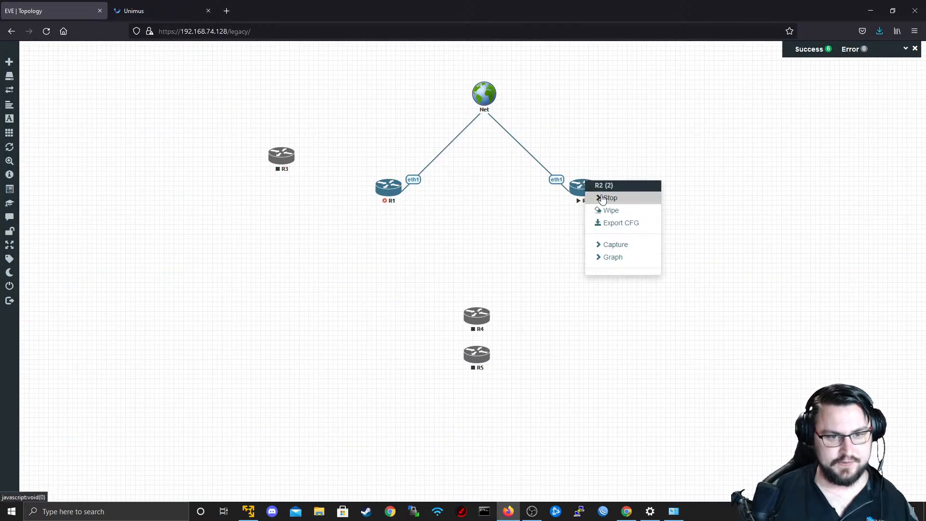
{"action": "left_click", "coordinate": [622, 200]}
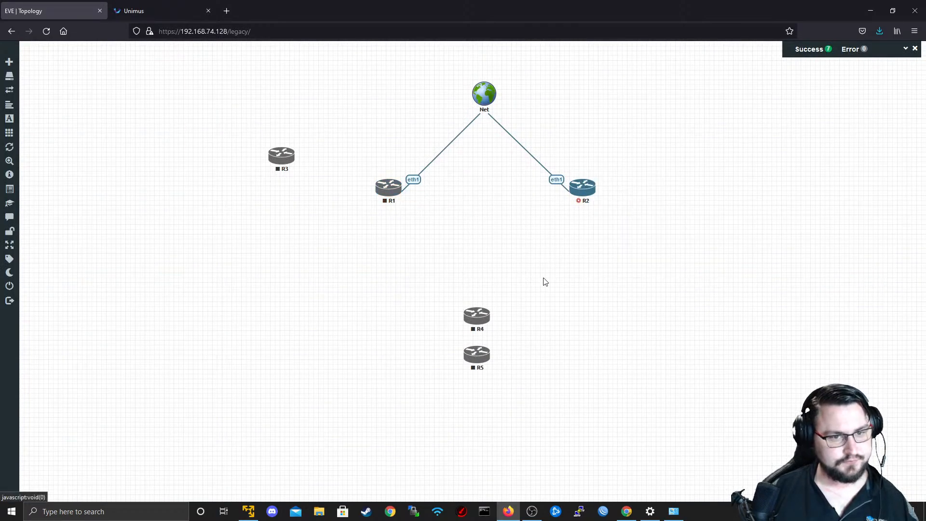
Connect R3 eth1 to R1 eth2 and R4 eth1 to R2 eth2, with R3 placed below R1 and R4 below R2.
{"action": "left_click_drag", "start_coordinate": [283, 153], "coordinate": [324, 143]}
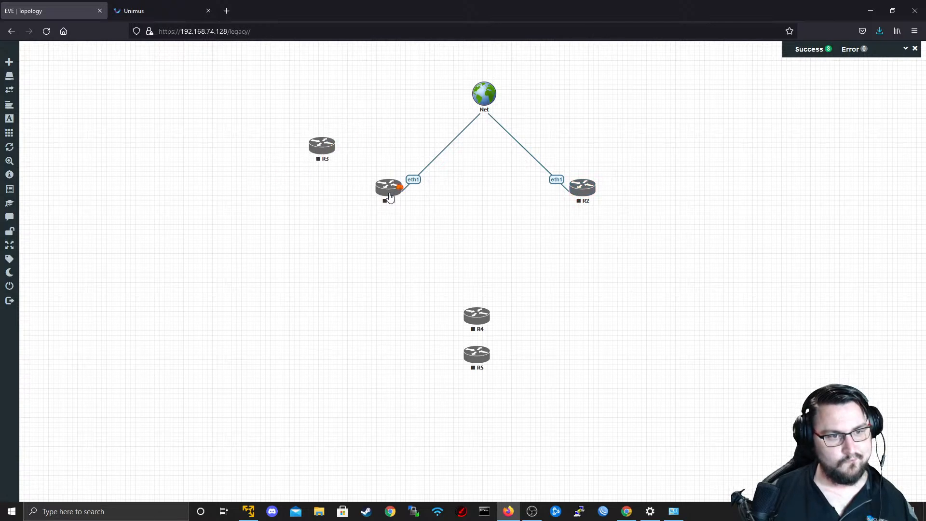
{"action": "left_click_drag", "start_coordinate": [390, 198], "coordinate": [407, 189]}
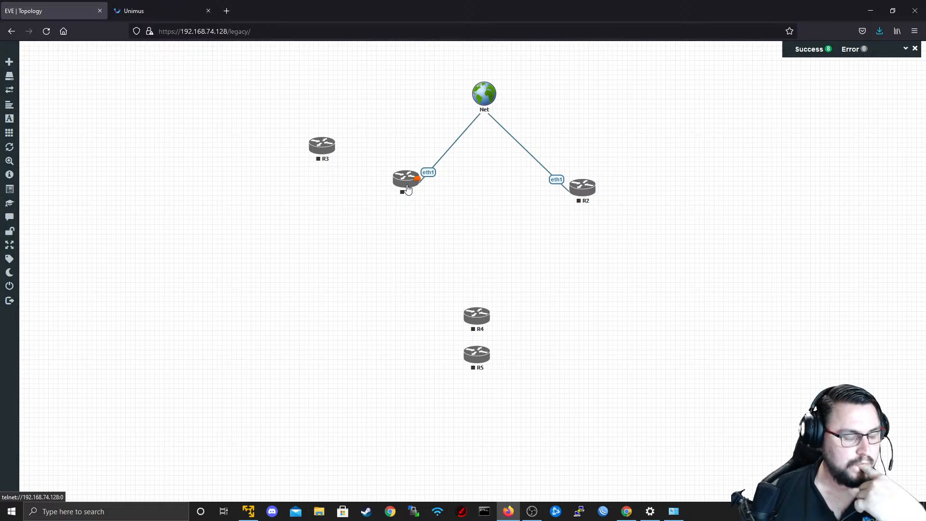
{"action": "left_click_drag", "start_coordinate": [407, 190], "coordinate": [394, 193]}
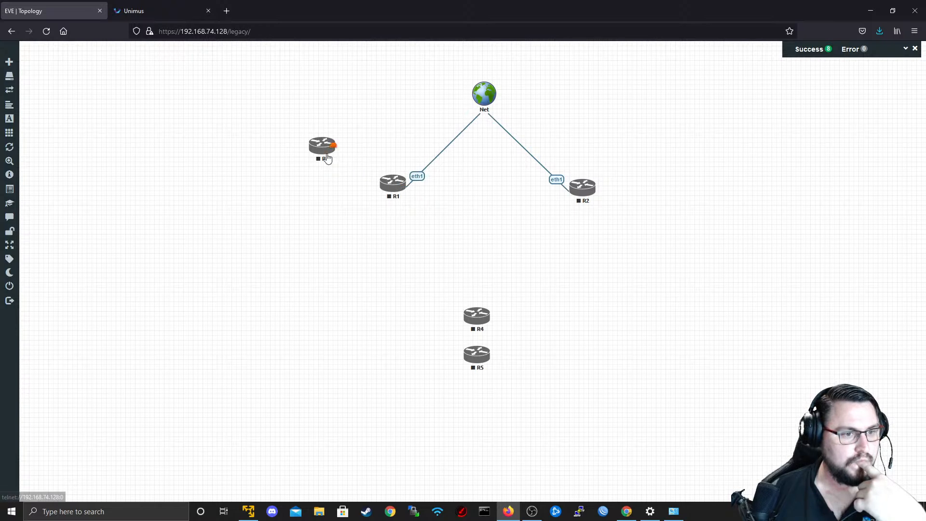
{"action": "left_click_drag", "start_coordinate": [326, 159], "coordinate": [393, 184]}
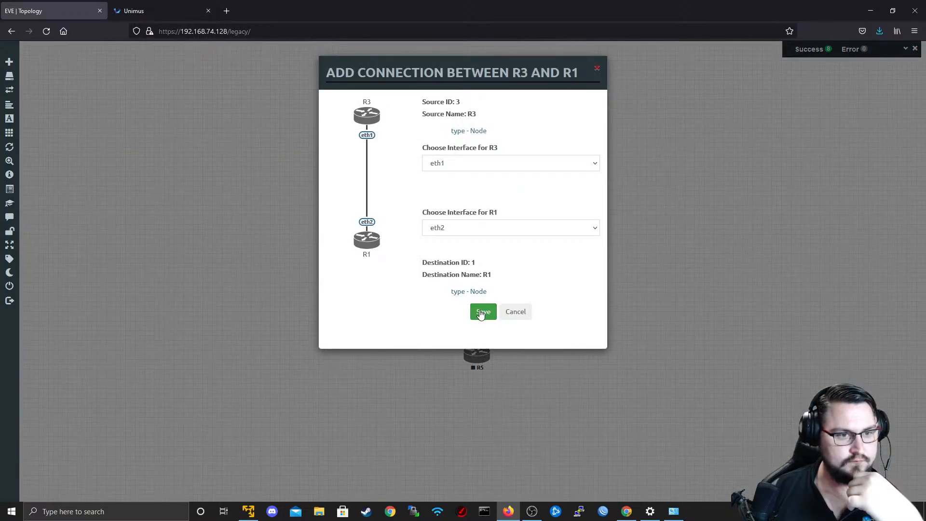
{"action": "left_click", "coordinate": [480, 312]}
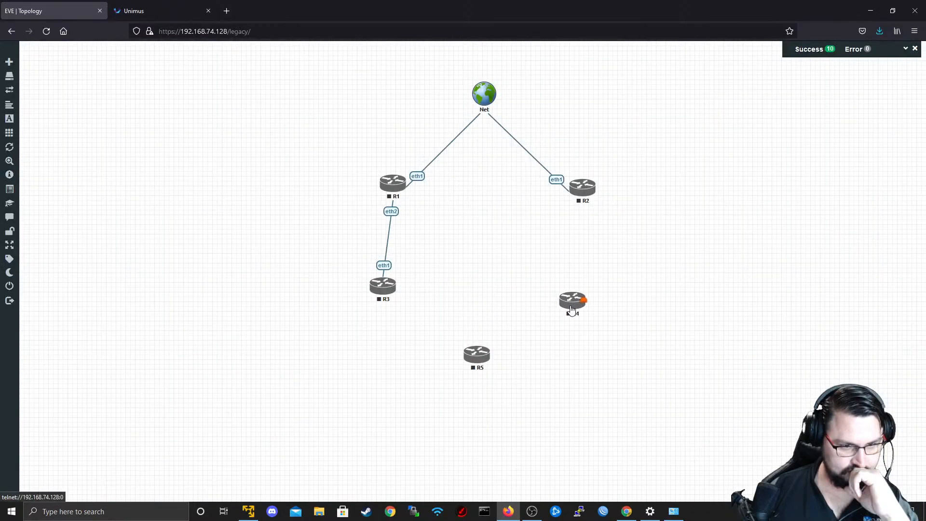
{"action": "left_click_drag", "start_coordinate": [571, 309], "coordinate": [582, 189]}
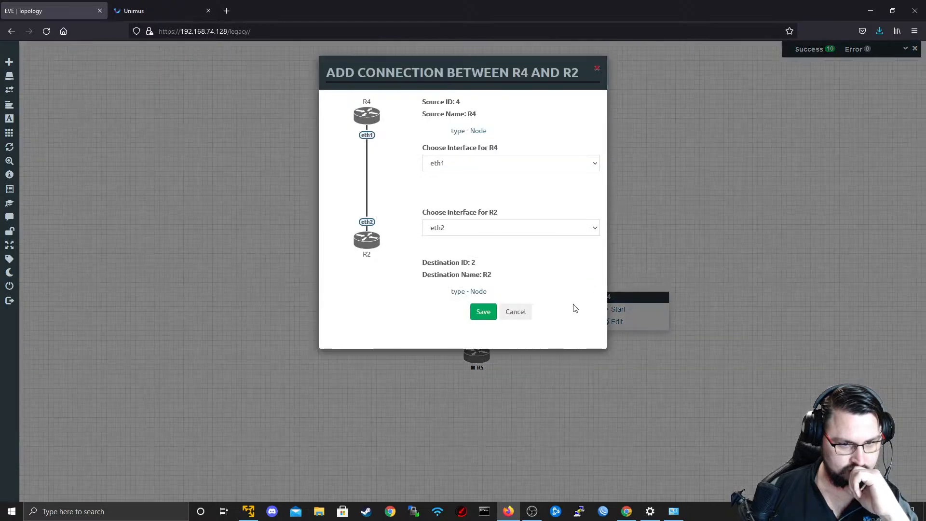
{"action": "left_click", "coordinate": [494, 313]}
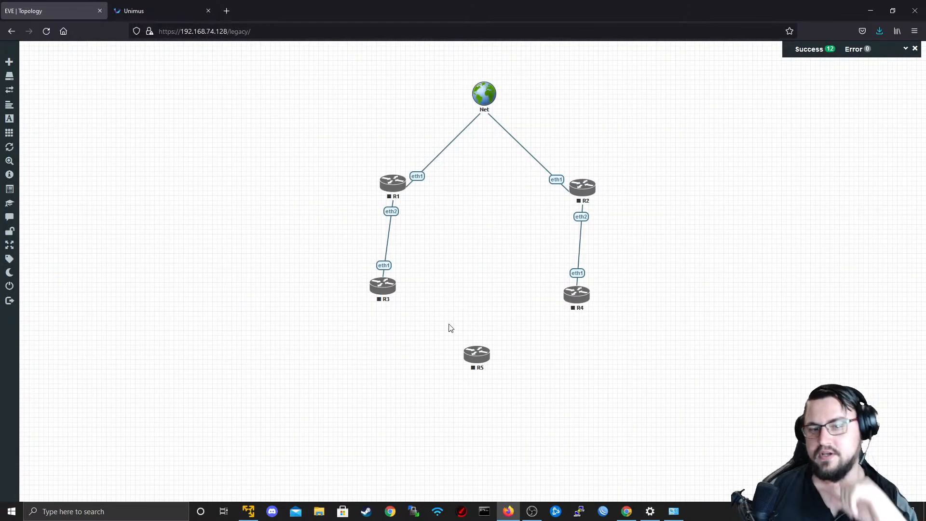
Place R5 in the middle of the four routers and align R3 under R1 and R4 under R2.
{"action": "left_click_drag", "start_coordinate": [471, 366], "coordinate": [476, 242]}
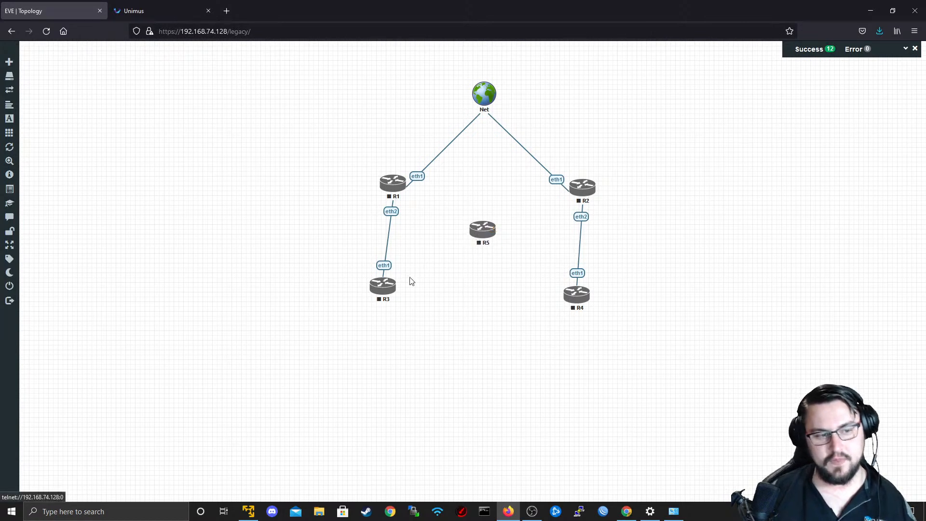
{"action": "left_click_drag", "start_coordinate": [382, 293], "coordinate": [391, 294]}
{"action": "left_click_drag", "start_coordinate": [575, 308], "coordinate": [581, 300]}
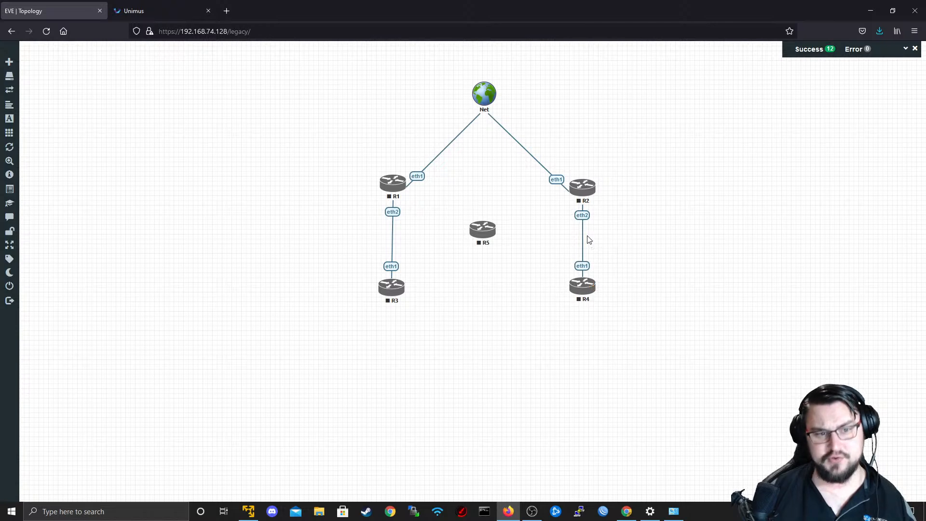
{"action": "left_click_drag", "start_coordinate": [562, 219], "coordinate": [583, 187]}
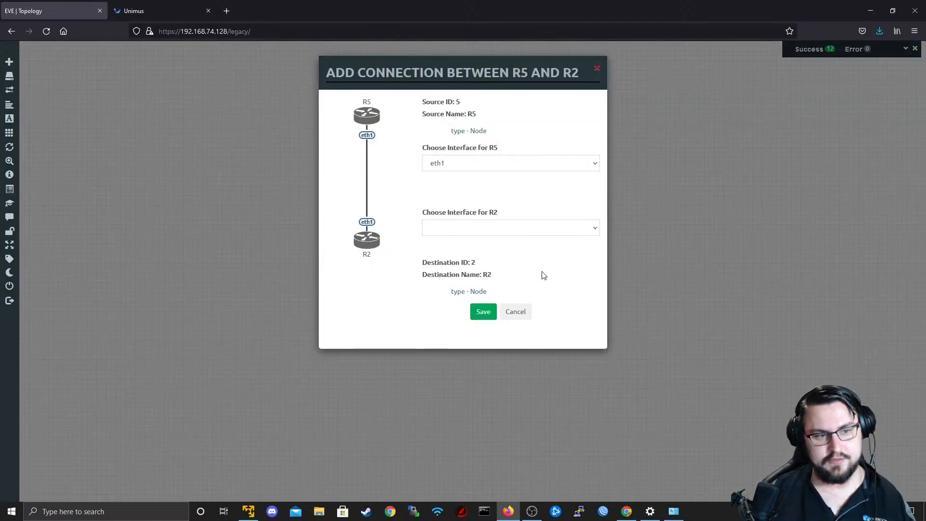
{"action": "left_click", "coordinate": [509, 227]}
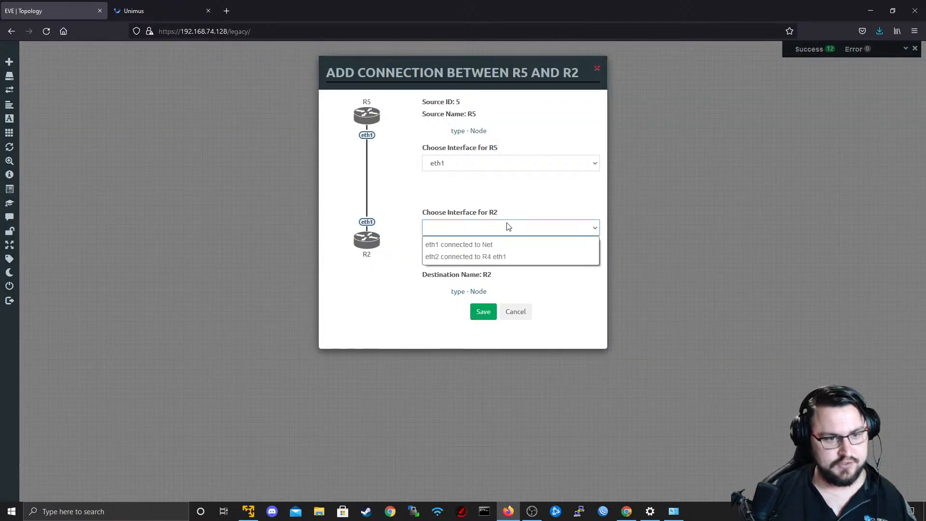
{"action": "left_click", "coordinate": [509, 227]}
{"action": "left_click", "coordinate": [509, 226]}
{"action": "left_click", "coordinate": [516, 311]}
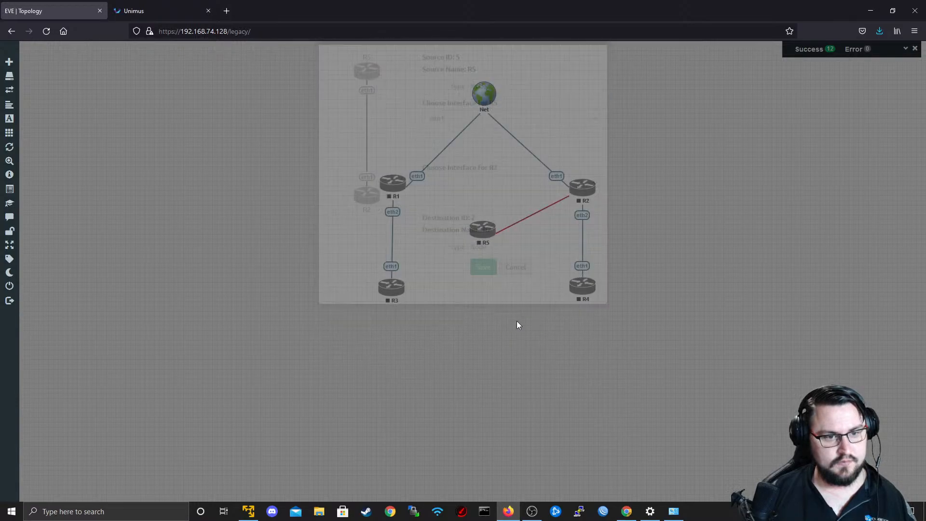
Set the number of Ethernets on node R2 to 12 and save the node.
{"action": "right_click", "coordinate": [583, 191]}
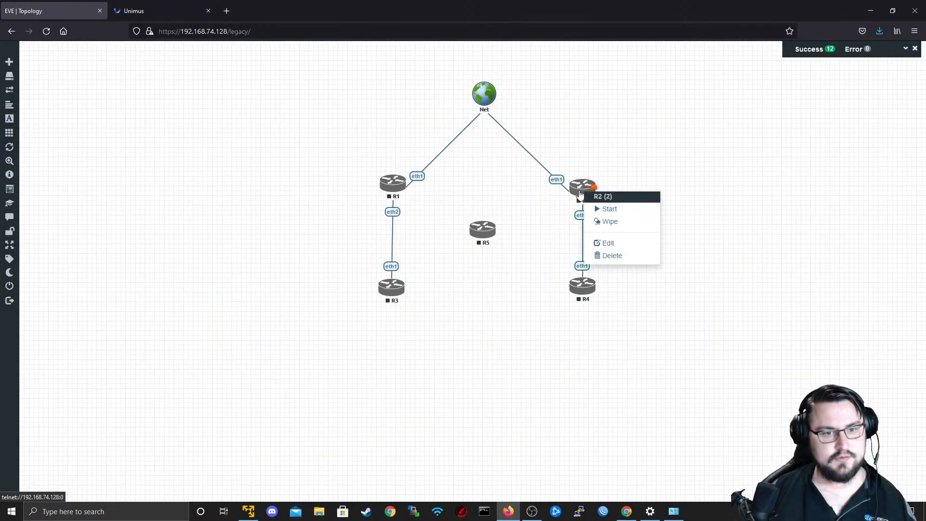
{"action": "left_click", "coordinate": [604, 242]}
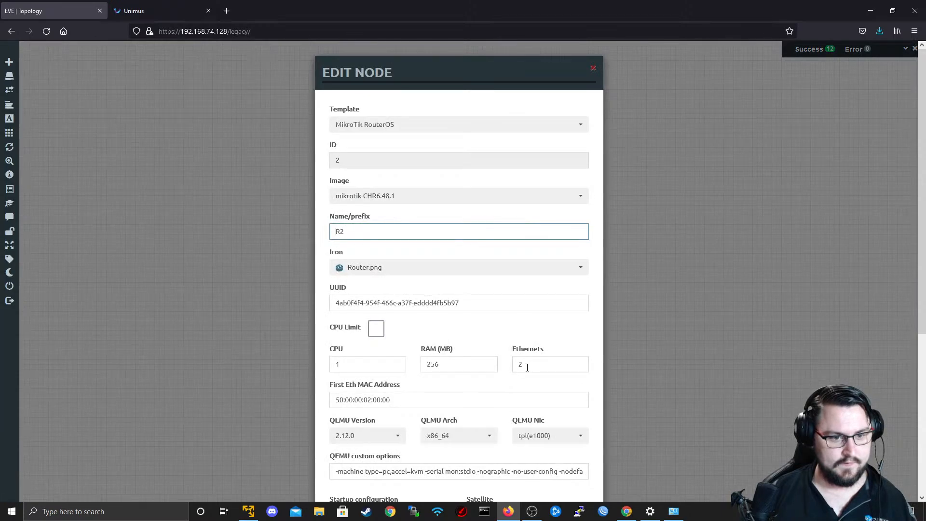
{"action": "double_click", "coordinate": [527, 364]}
{"action": "type", "text": "12"}
{"action": "scroll", "coordinate": [465, 50], "scroll_direction": "down", "scroll_amount": 4}
{"action": "scroll", "coordinate": [426, 413], "scroll_direction": "down", "scroll_amount": 2}
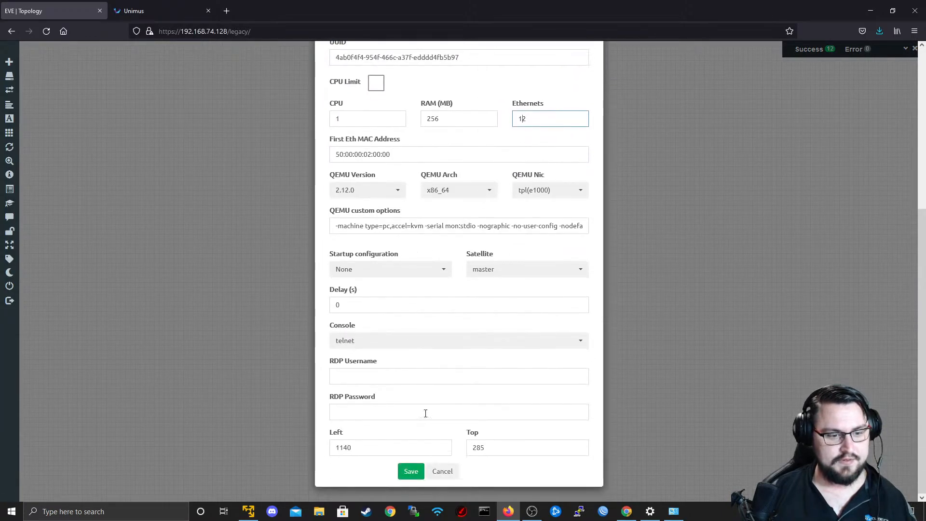
{"action": "left_click", "coordinate": [411, 472]}
Check the Ethernets setting of node R4 and leave its settings without saving.
{"action": "right_click", "coordinate": [593, 289]}
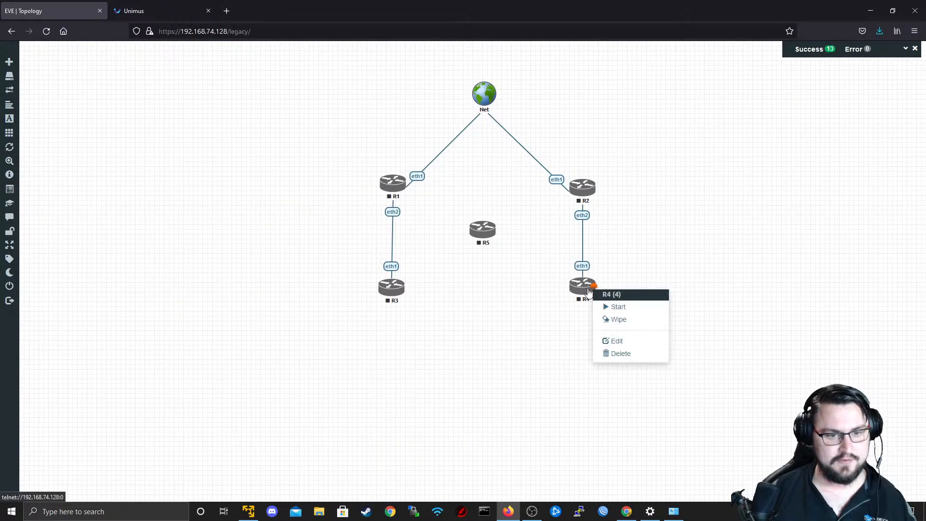
{"action": "left_click", "coordinate": [616, 341]}
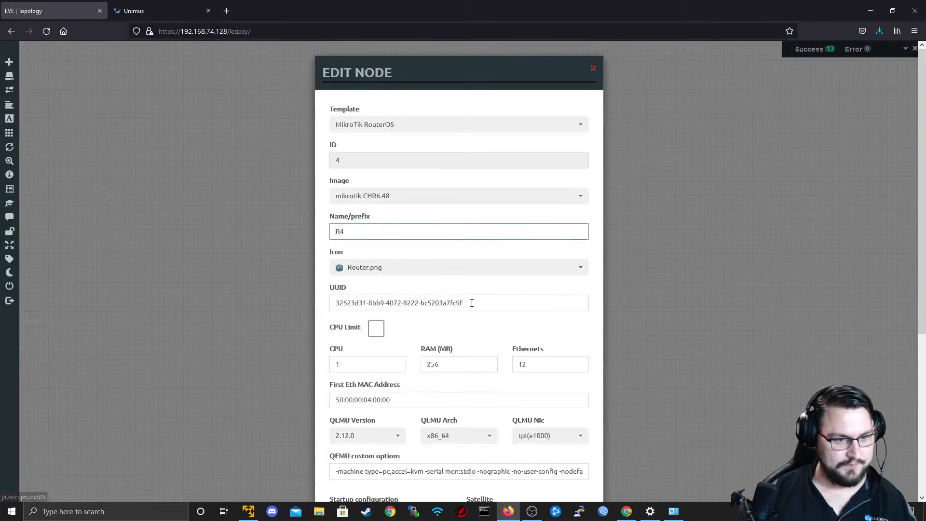
{"action": "scroll", "coordinate": [521, 388], "scroll_direction": "down", "scroll_amount": 4}
{"action": "key", "text": "Escape"}
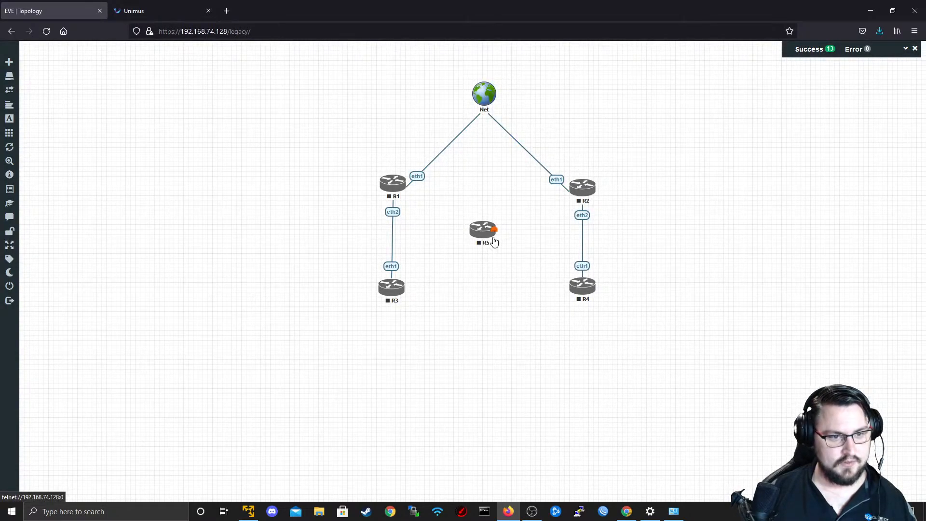
Try connecting R5 eth1 to R2 eth3, and delete that link again.
{"action": "left_click_drag", "start_coordinate": [494, 229], "coordinate": [569, 193]}
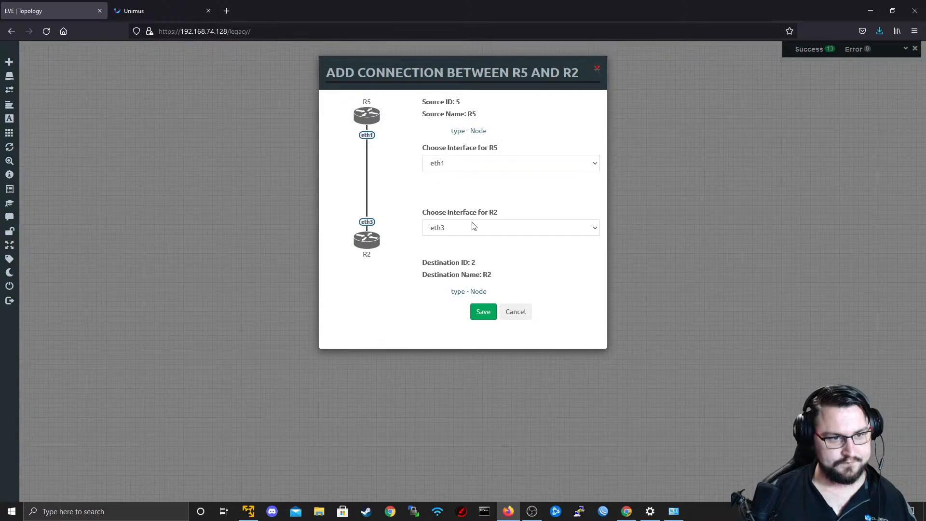
{"action": "left_click", "coordinate": [482, 312]}
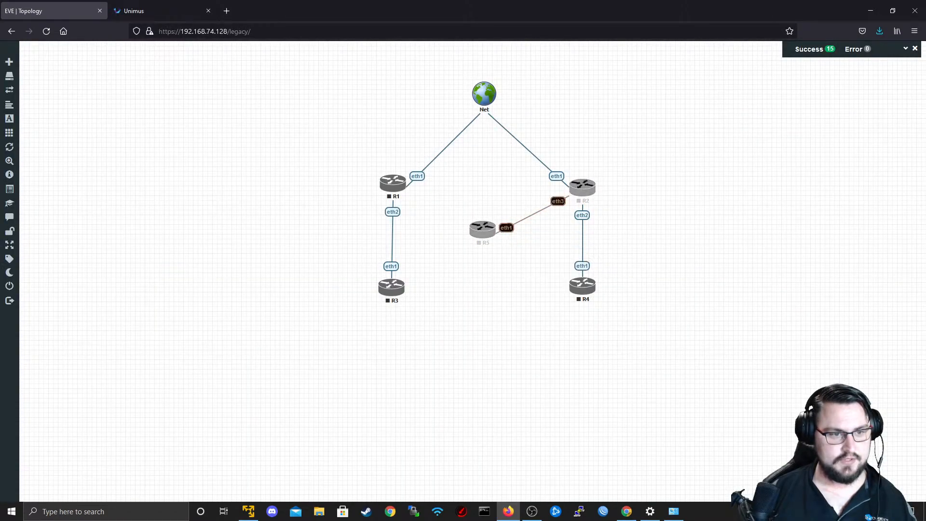
{"action": "right_click", "coordinate": [512, 226]}
{"action": "left_click", "coordinate": [526, 282]}
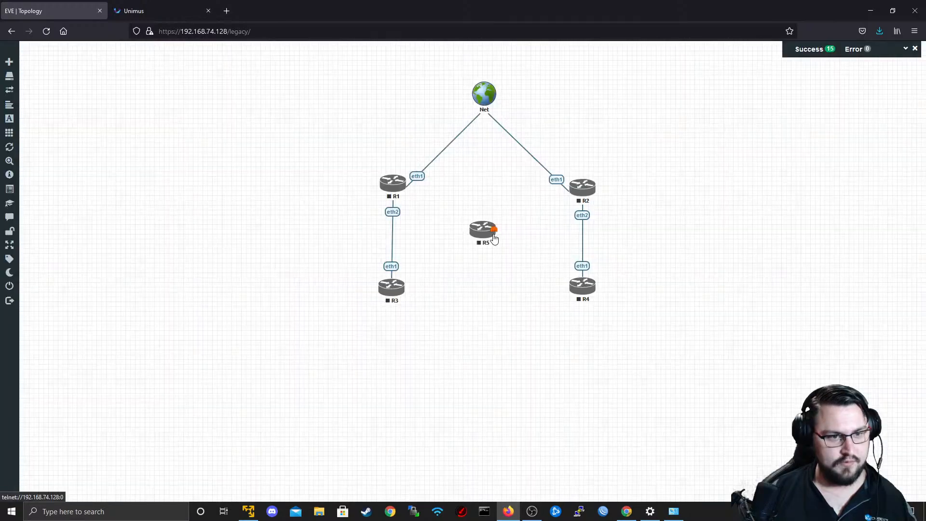
Connect R5 to its neighbours: eth1 to R1 eth3, eth2 to R2 eth3, and eth3 to R3 eth2.
{"action": "left_click_drag", "start_coordinate": [495, 233], "coordinate": [394, 184]}
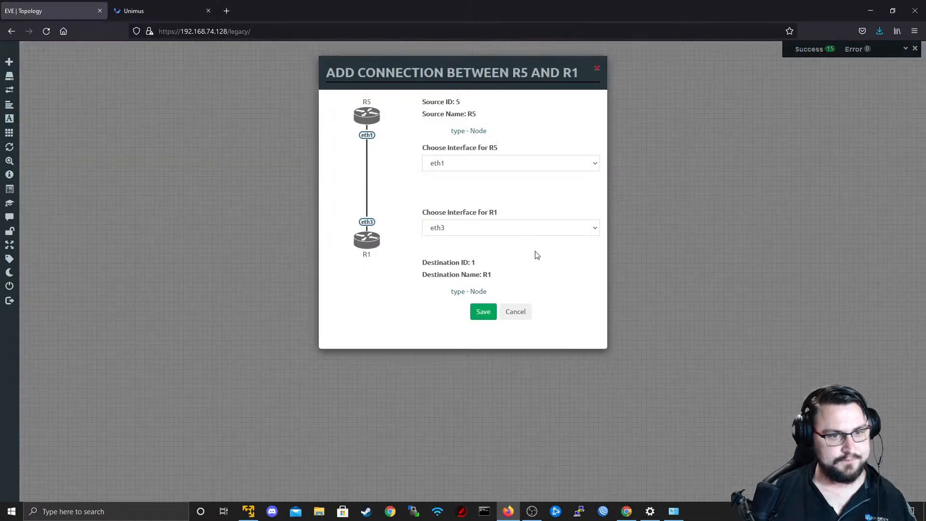
{"action": "left_click", "coordinate": [484, 312]}
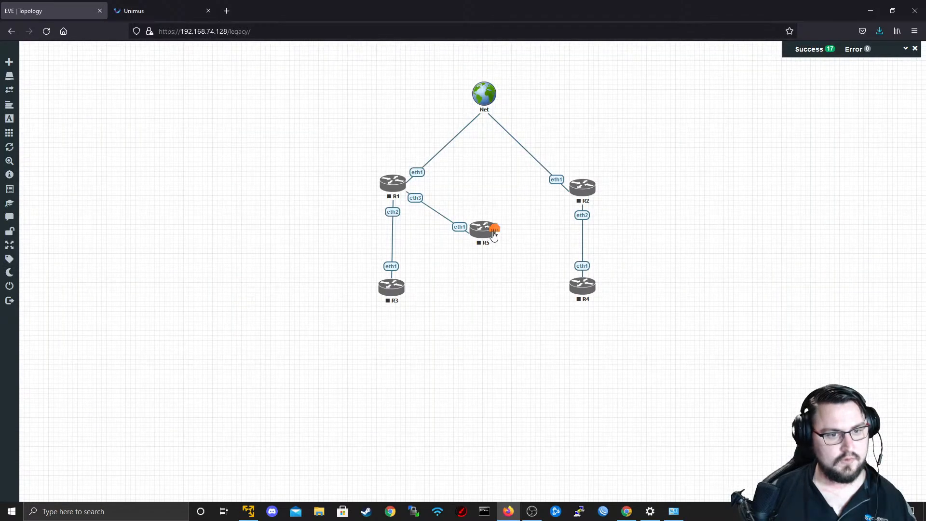
{"action": "left_click_drag", "start_coordinate": [494, 234], "coordinate": [582, 187]}
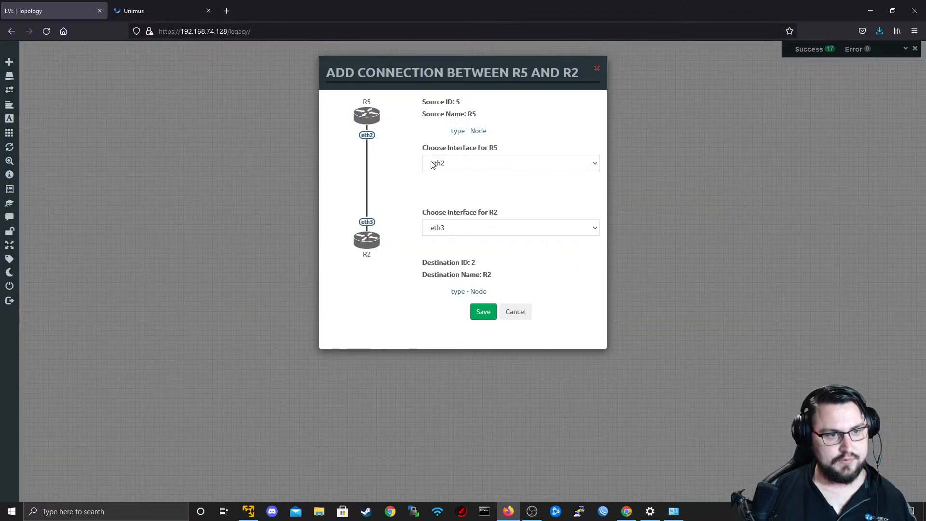
{"action": "left_click", "coordinate": [483, 311]}
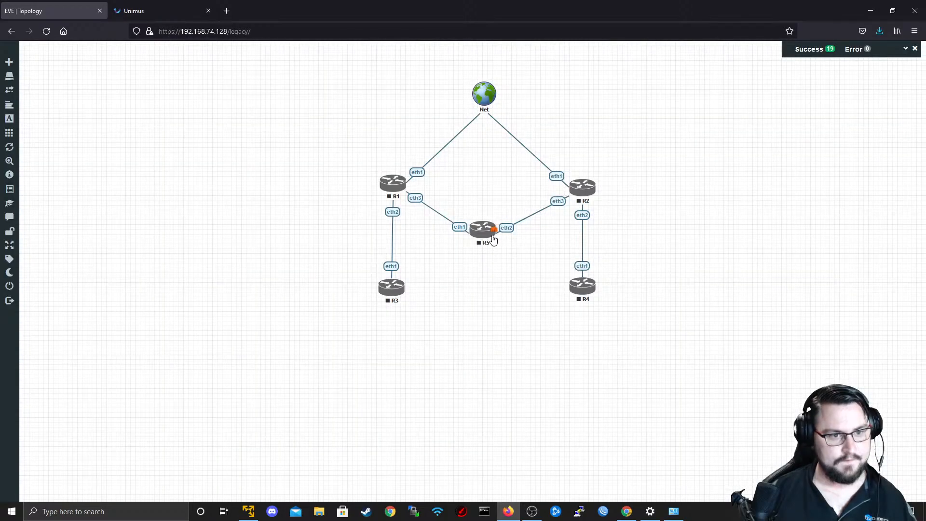
{"action": "left_click_drag", "start_coordinate": [494, 228], "coordinate": [392, 288]}
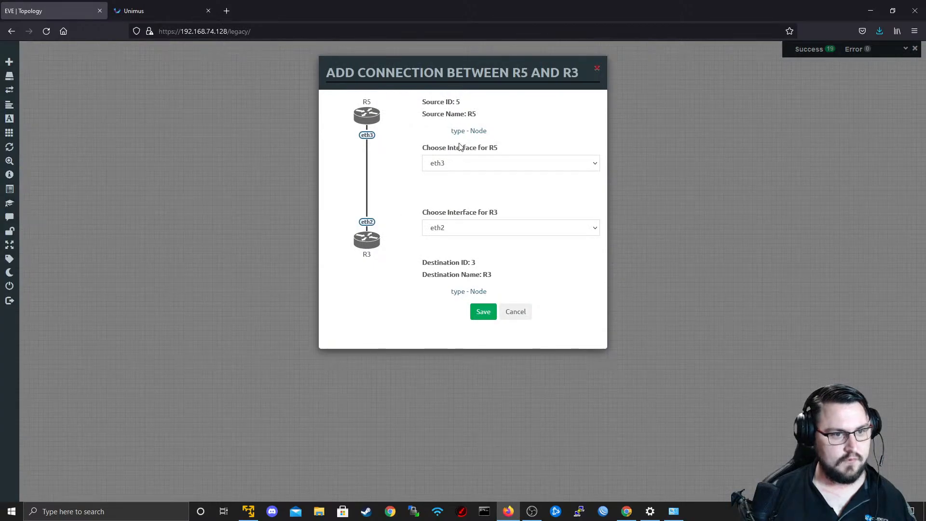
{"action": "left_click", "coordinate": [481, 313]}
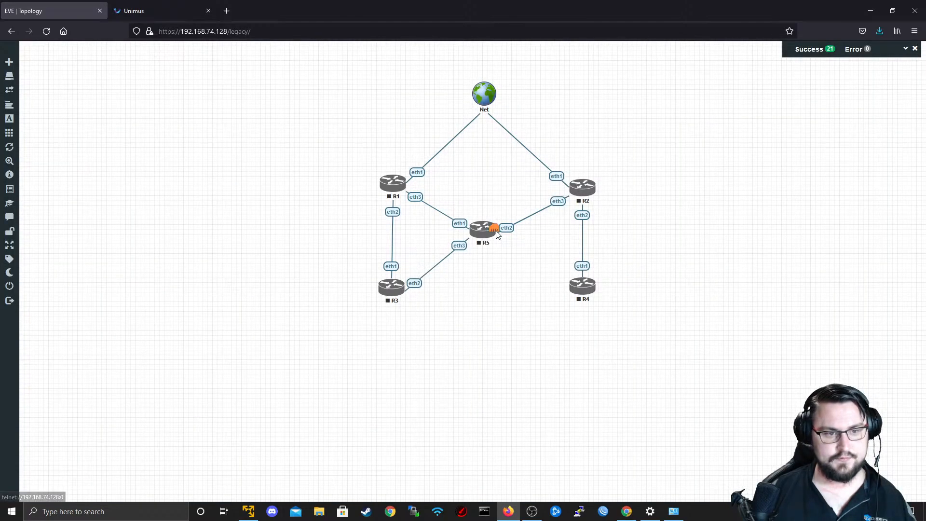
Connect R5 eth4 to R4 eth2 and nudge the Net cloud into place above the routers.
{"action": "left_click_drag", "start_coordinate": [494, 229], "coordinate": [582, 286]}
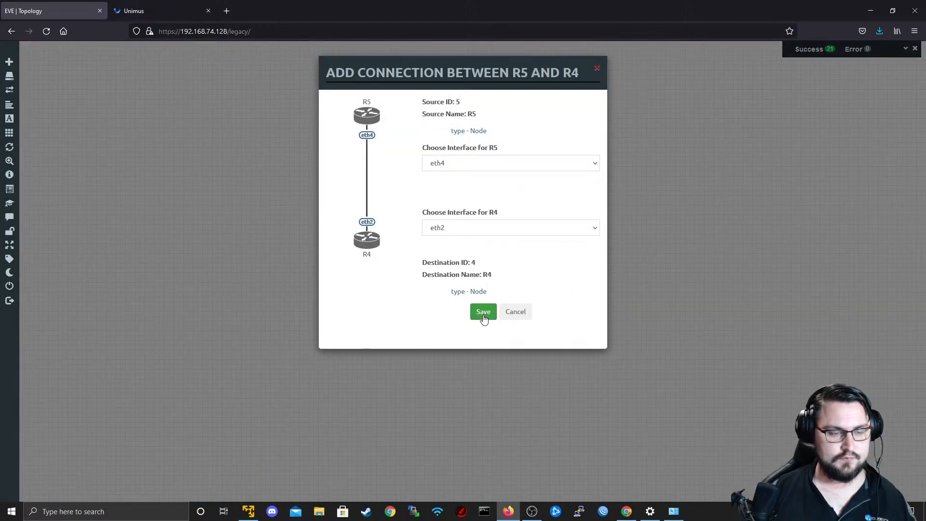
{"action": "left_click", "coordinate": [484, 315]}
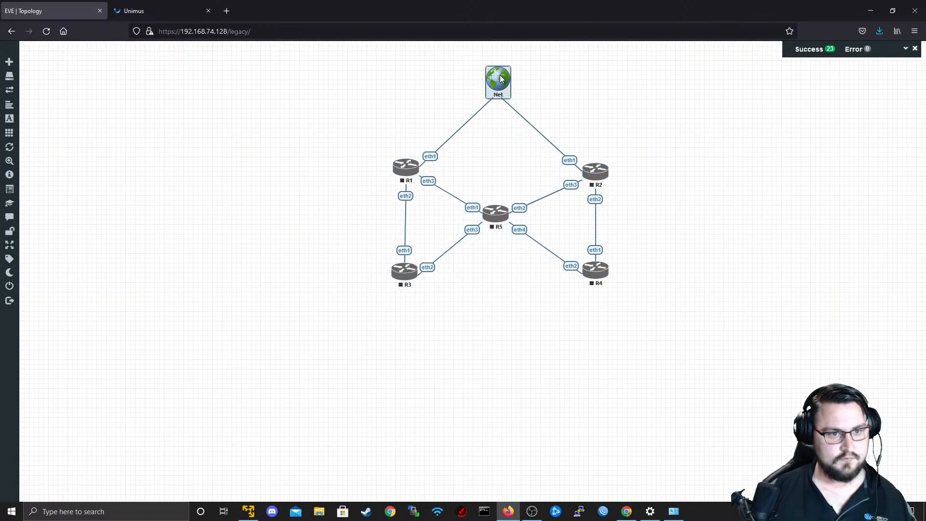
{"action": "left_click_drag", "start_coordinate": [501, 78], "coordinate": [502, 76]}
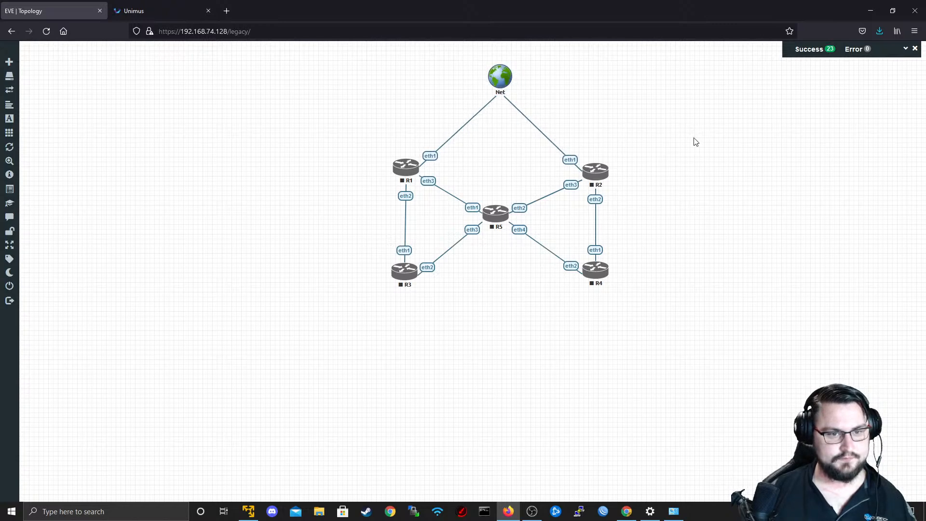
Add a rounded square custom shape with an orange background (RGB 248, 101, 31) to the topology.
{"action": "right_click", "coordinate": [635, 367]}
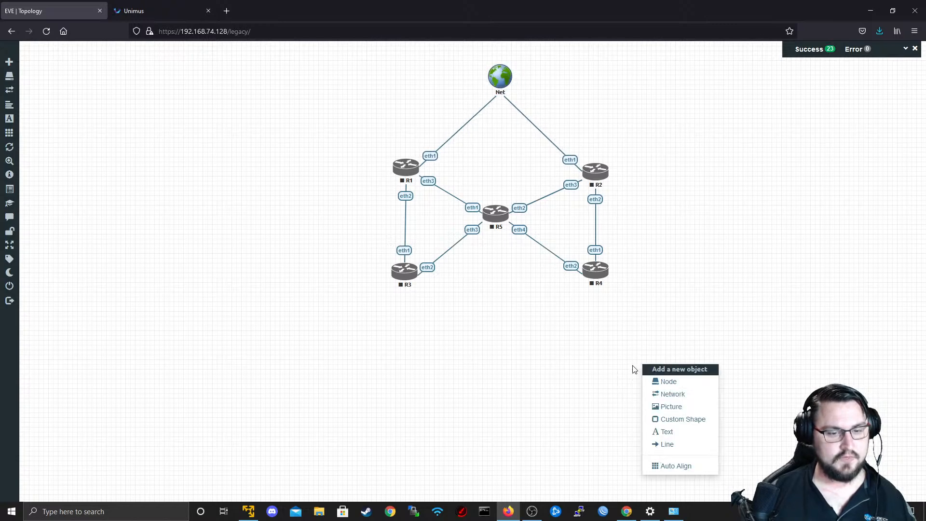
{"action": "left_click", "coordinate": [681, 420]}
{"action": "left_click", "coordinate": [458, 106]}
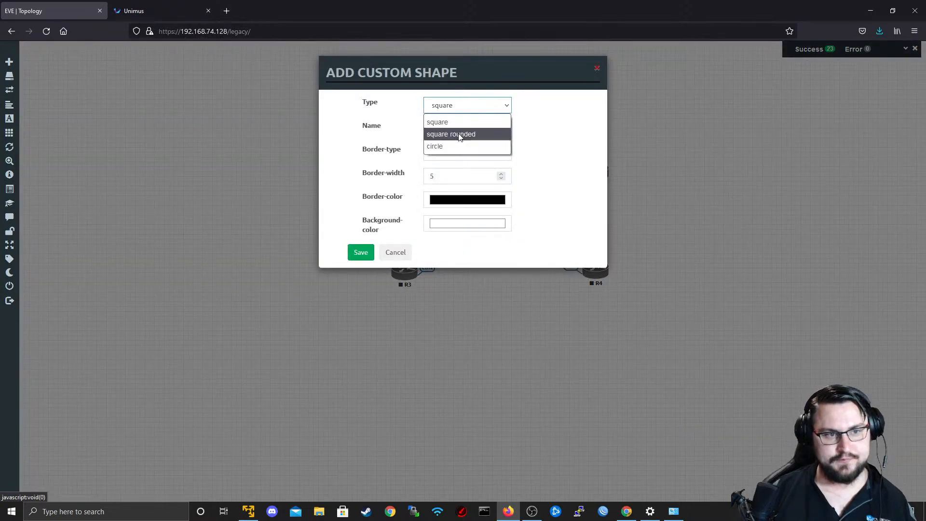
{"action": "left_click", "coordinate": [458, 135]}
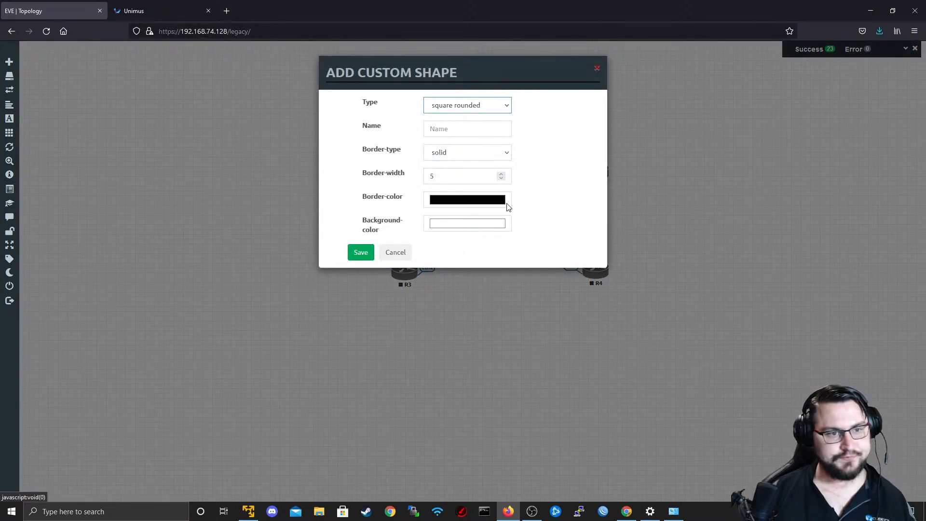
{"action": "left_click", "coordinate": [470, 222]}
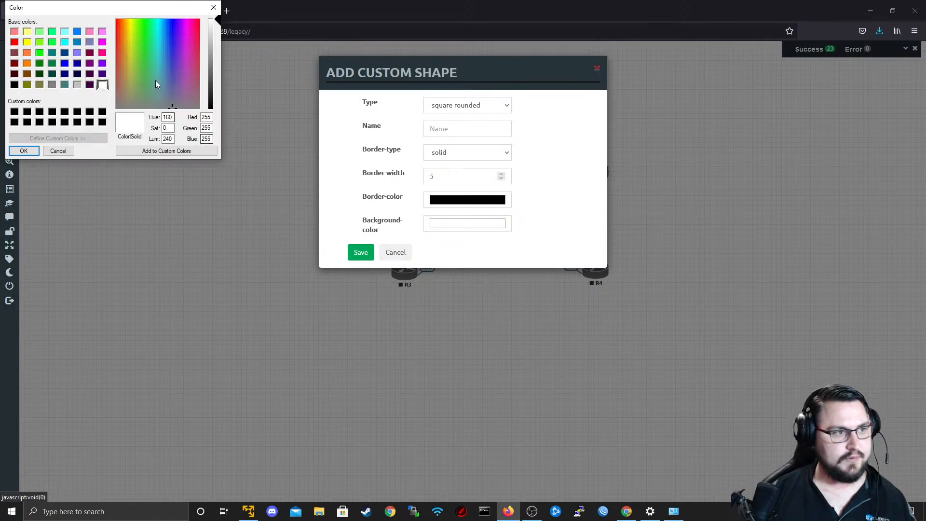
{"action": "left_click_drag", "start_coordinate": [155, 81], "coordinate": [120, 26]}
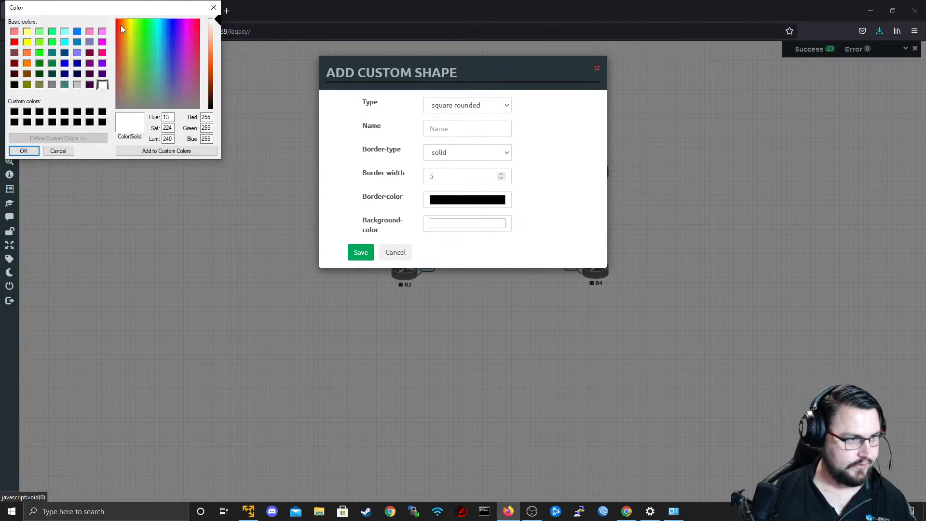
{"action": "left_click_drag", "start_coordinate": [209, 34], "coordinate": [216, 62]}
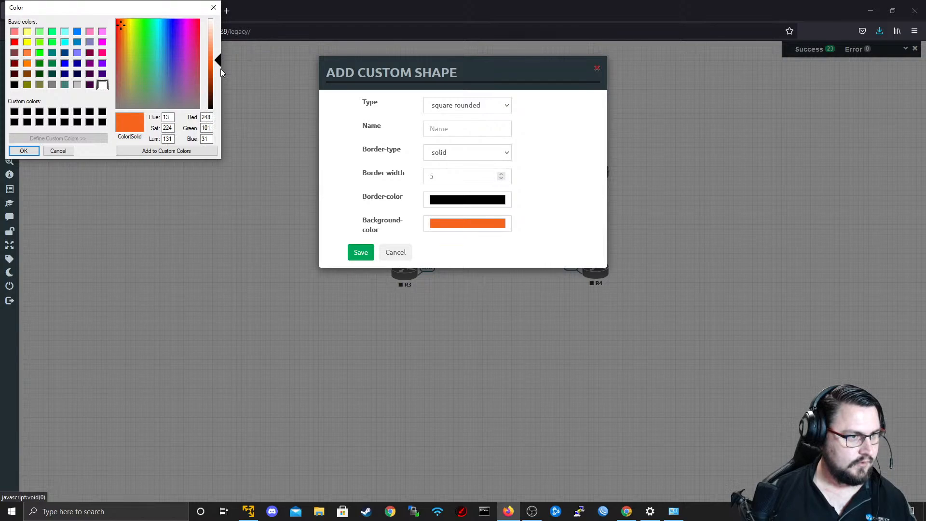
{"action": "left_click", "coordinate": [24, 151]}
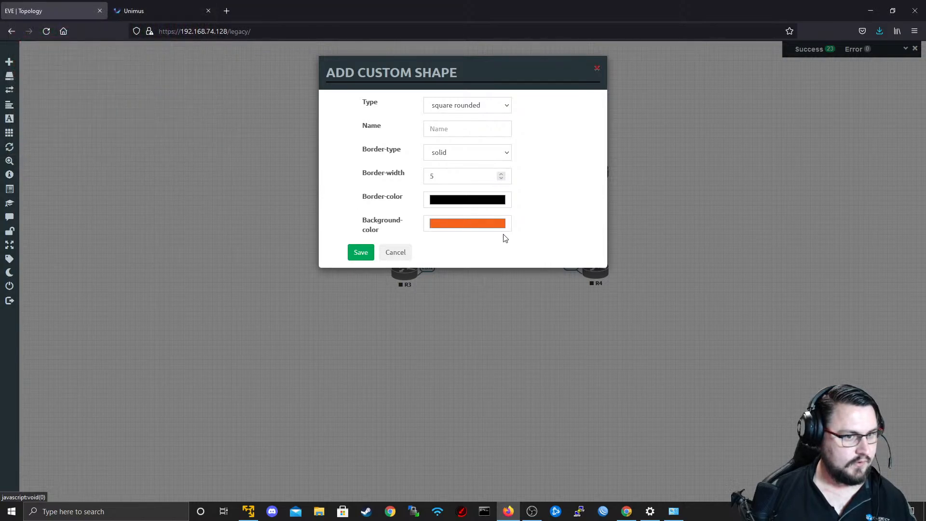
{"action": "left_click", "coordinate": [364, 256]}
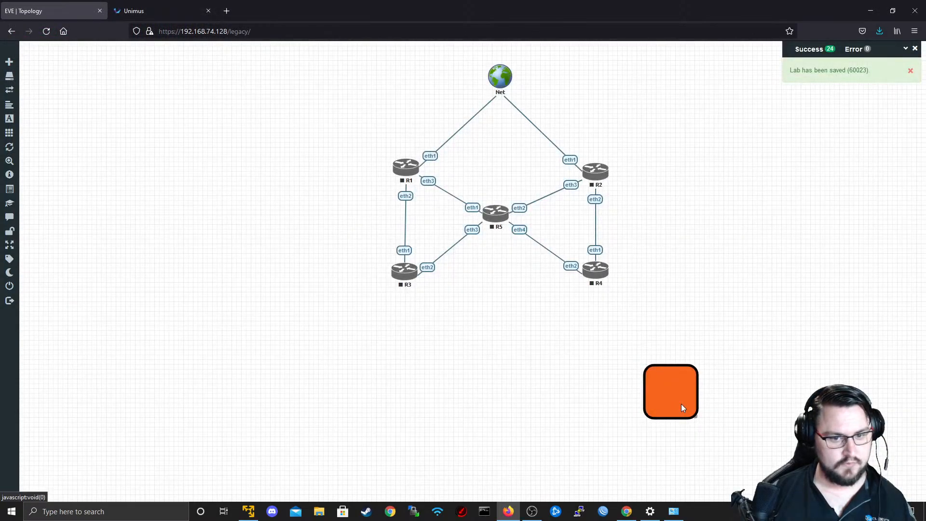
Set the orange shape's border width to 2 and save the change.
{"action": "right_click", "coordinate": [685, 405]}
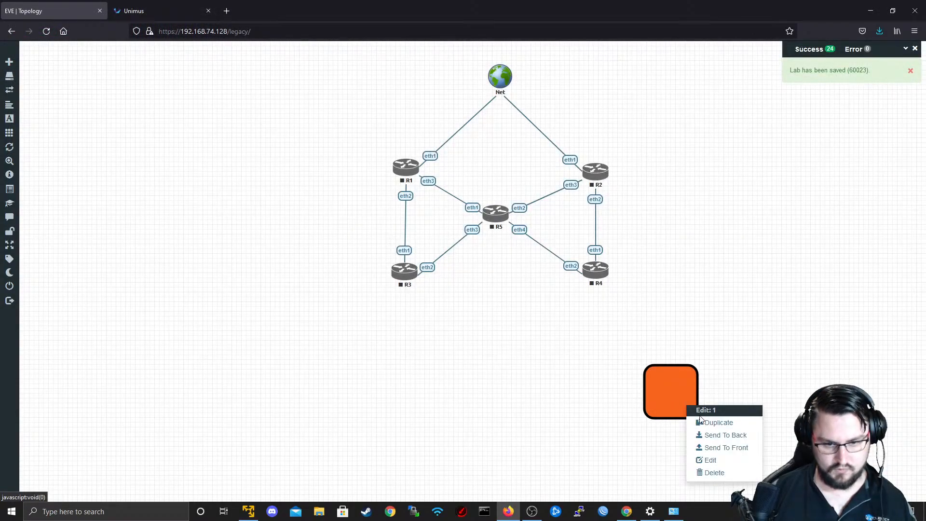
{"action": "left_click", "coordinate": [709, 459]}
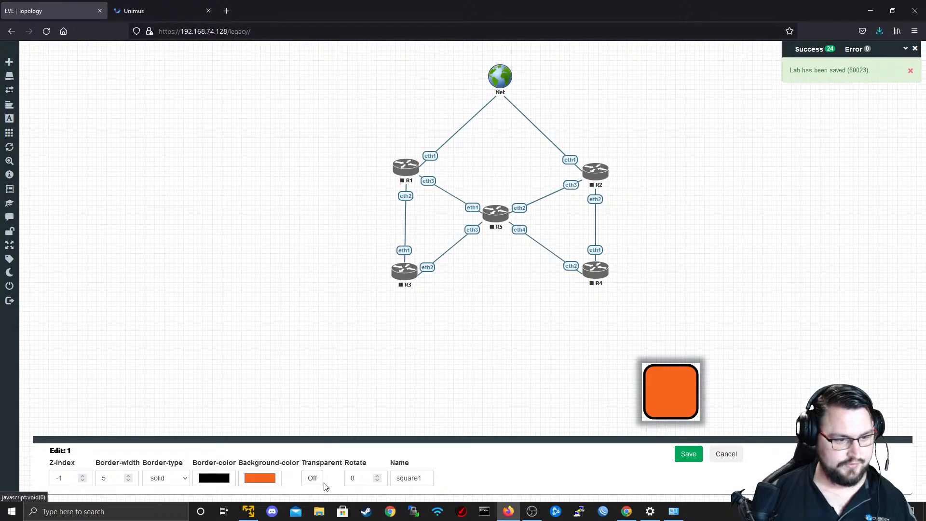
{"action": "double_click", "coordinate": [114, 478]}
{"action": "type", "text": "2"}
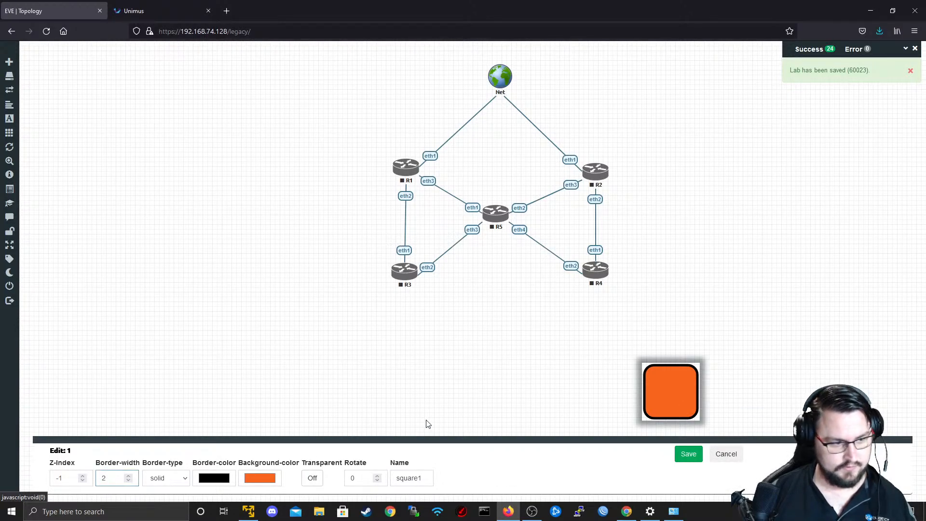
{"action": "left_click", "coordinate": [688, 454]}
Move and enlarge the orange shape so it sits behind all five routers, and dismiss the notifications.
{"action": "left_click_drag", "start_coordinate": [688, 386], "coordinate": [657, 295]}
{"action": "left_click_drag", "start_coordinate": [518, 284], "coordinate": [521, 290]}
{"action": "left_click", "coordinate": [915, 49]}
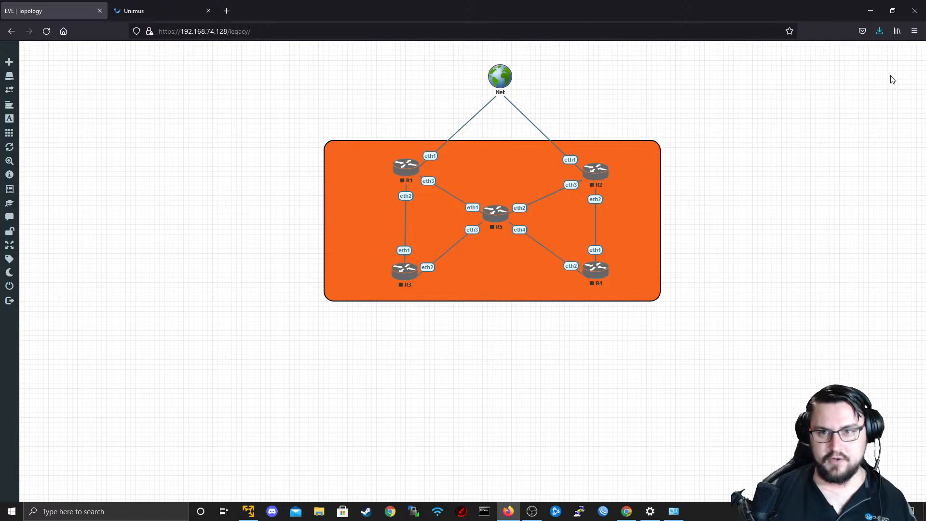
Switch the lab to dark mode and shift the orange shape slightly to centre it behind the routers.
{"action": "mouse_move", "coordinate": [5, 211]}
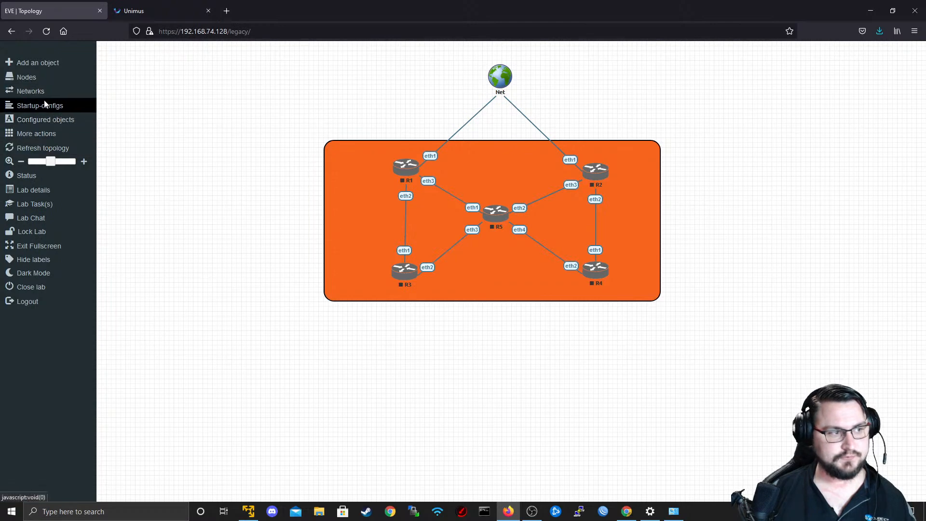
{"action": "left_click", "coordinate": [25, 273]}
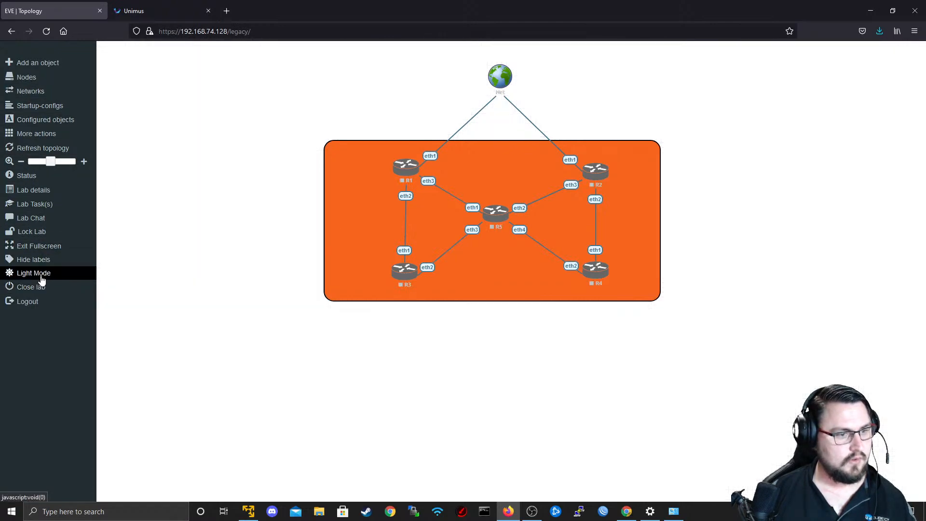
{"action": "mouse_move", "coordinate": [368, 261]}
{"action": "left_mouse_down"}
{"action": "mouse_move", "coordinate": [367, 274]}
{"action": "mouse_move", "coordinate": [360, 268]}
{"action": "left_mouse_up"}
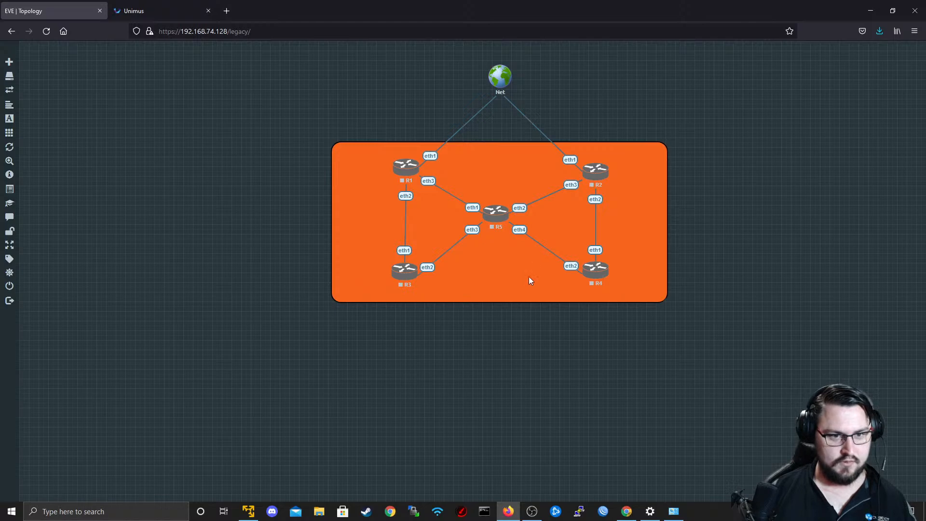
Select routers R1 to R5 together and start them all.
{"action": "left_click_drag", "start_coordinate": [739, 142], "coordinate": [178, 397]}
{"action": "right_click", "coordinate": [432, 177]}
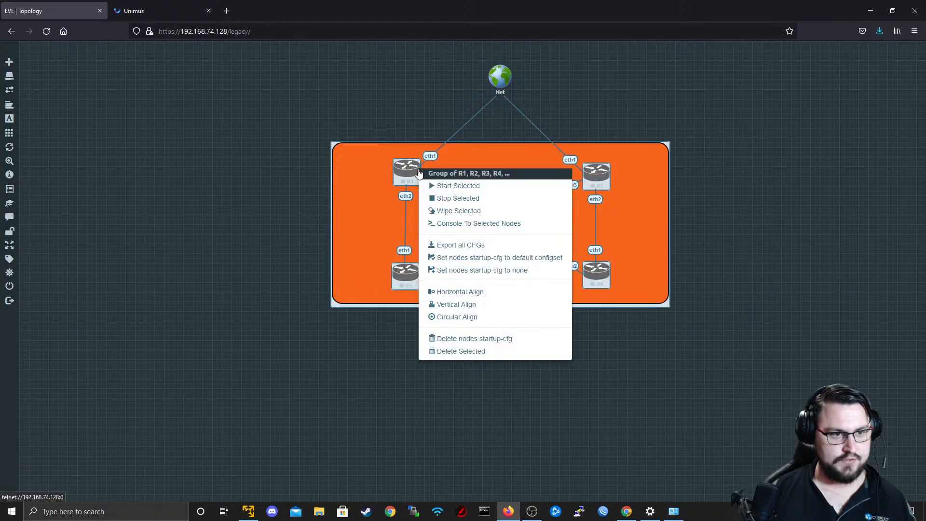
{"action": "left_click", "coordinate": [441, 183]}
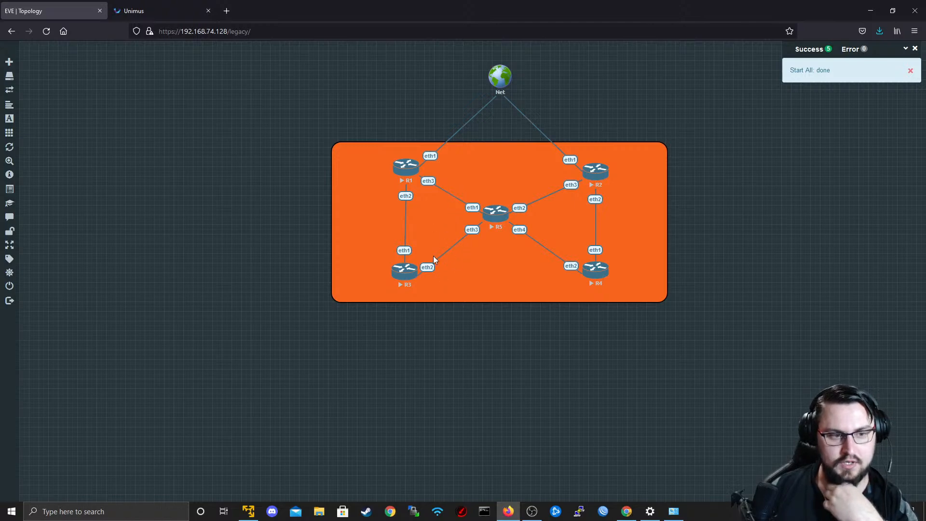
Add a text label with its default wording and place it inside the orange shape below R5.
{"action": "right_click", "coordinate": [473, 387]}
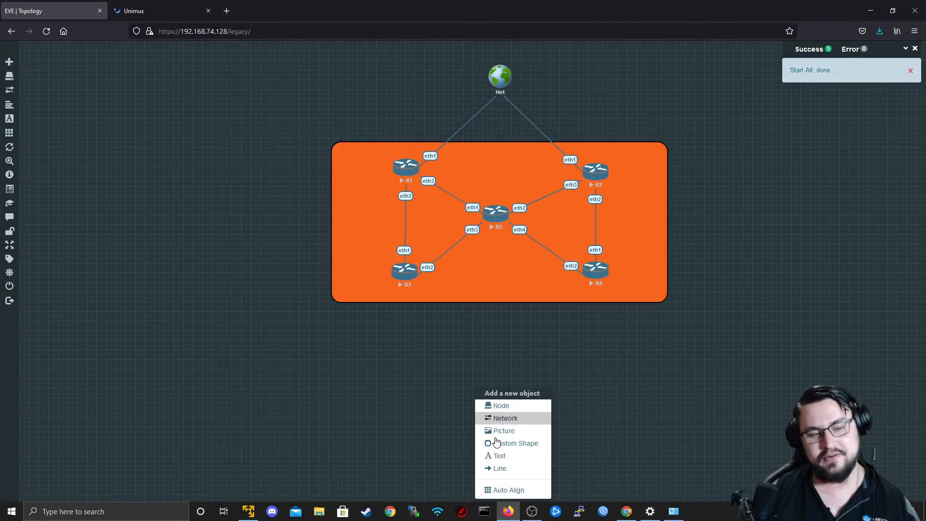
{"action": "right_click", "coordinate": [500, 358]}
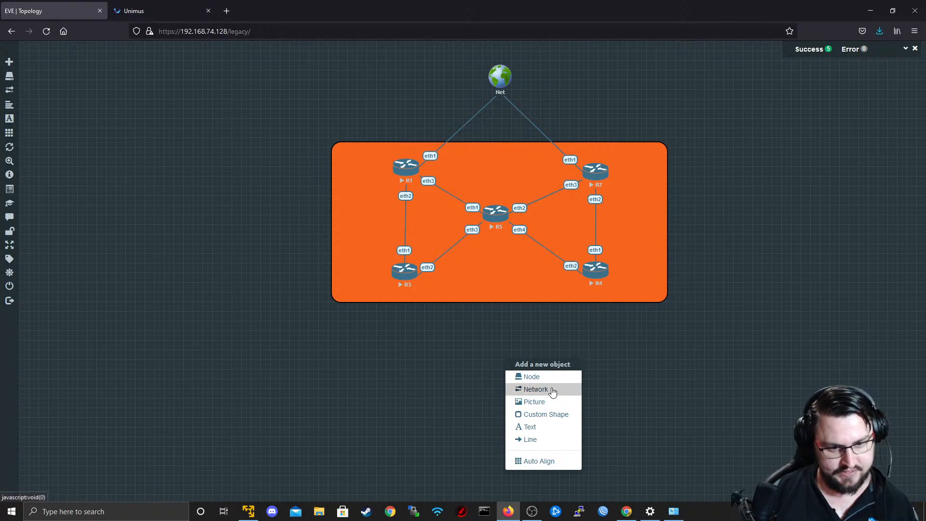
{"action": "right_click", "coordinate": [373, 254]}
{"action": "right_click", "coordinate": [489, 402]}
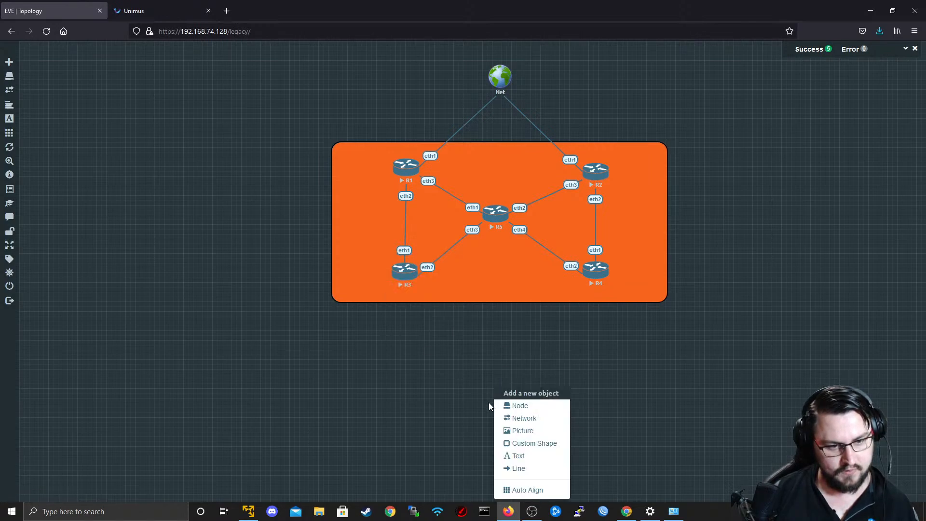
{"action": "left_click", "coordinate": [528, 456]}
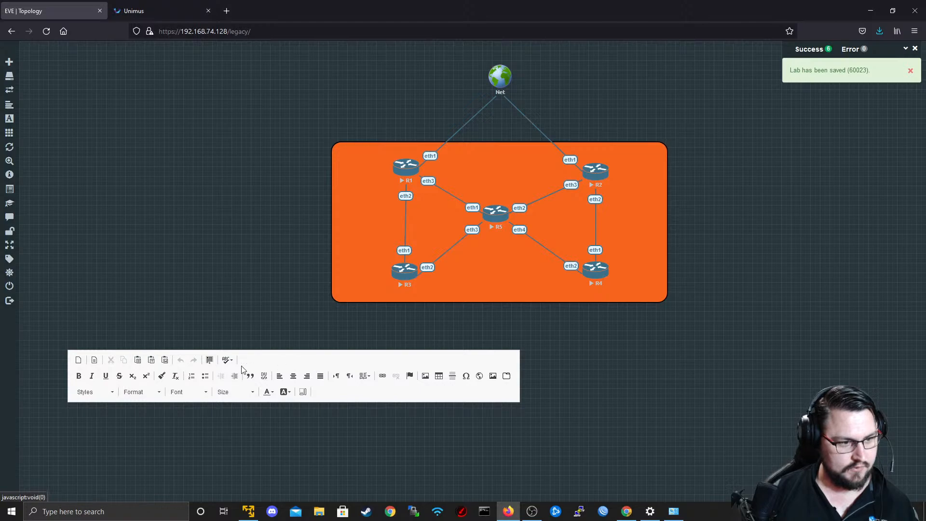
{"action": "left_click", "coordinate": [509, 326]}
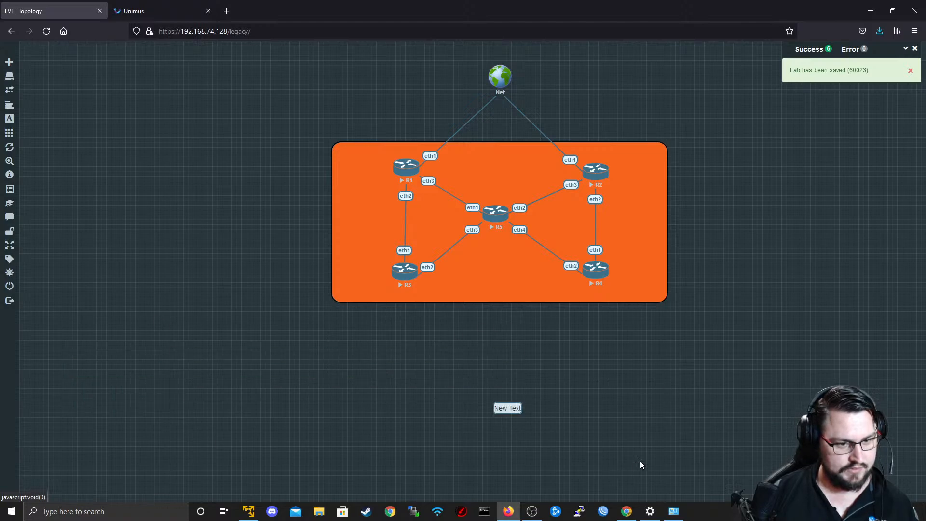
{"action": "left_click_drag", "start_coordinate": [508, 405], "coordinate": [496, 275]}
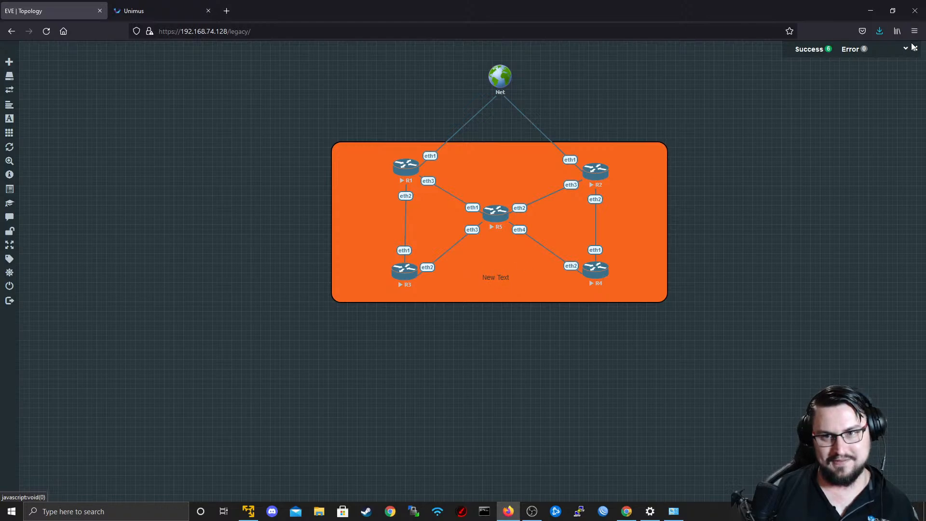
Switch the lab back to light mode and move the text label out below the orange shape.
{"action": "mouse_move", "coordinate": [1, 345]}
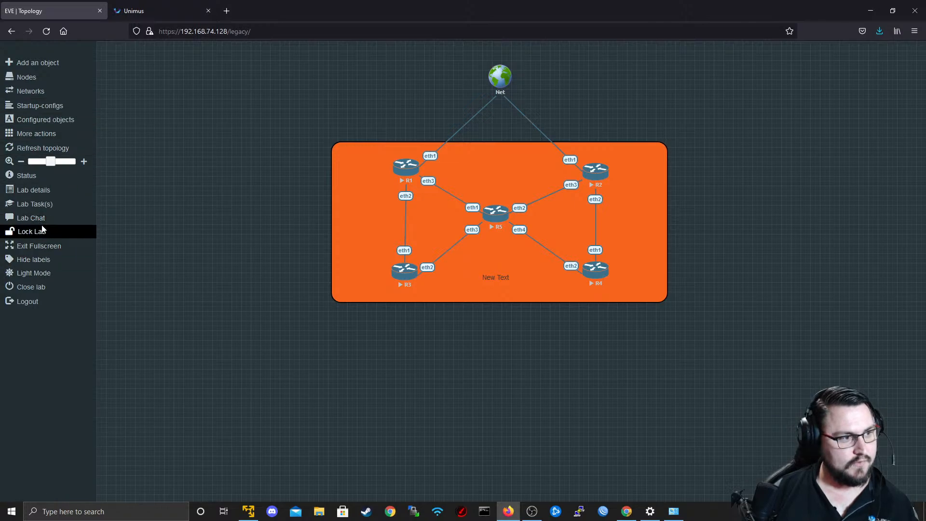
{"action": "left_click", "coordinate": [34, 272]}
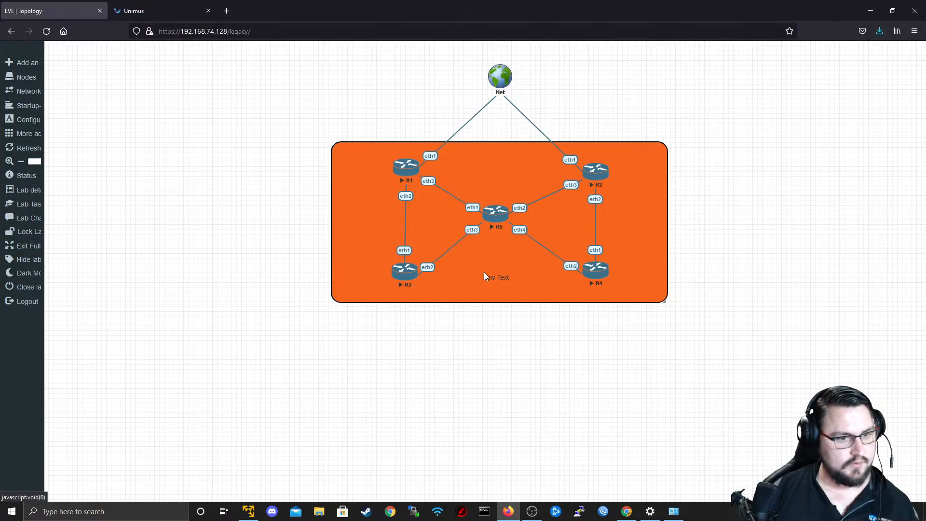
{"action": "left_click_drag", "start_coordinate": [495, 278], "coordinate": [485, 343]}
Change the background colour of the shape behind the routers to light blue (RGB 136, 177, 247) and save it.
{"action": "right_click", "coordinate": [488, 289]}
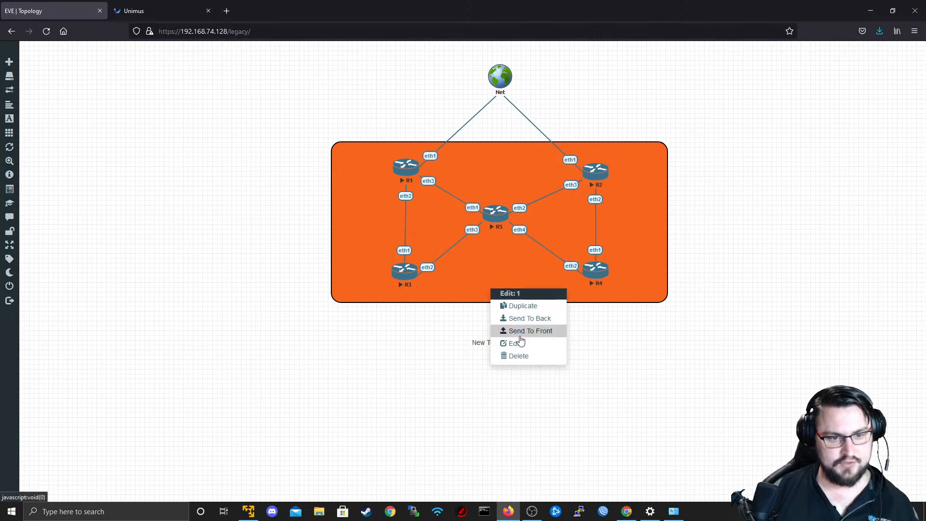
{"action": "left_click", "coordinate": [517, 343]}
{"action": "left_click", "coordinate": [265, 479]}
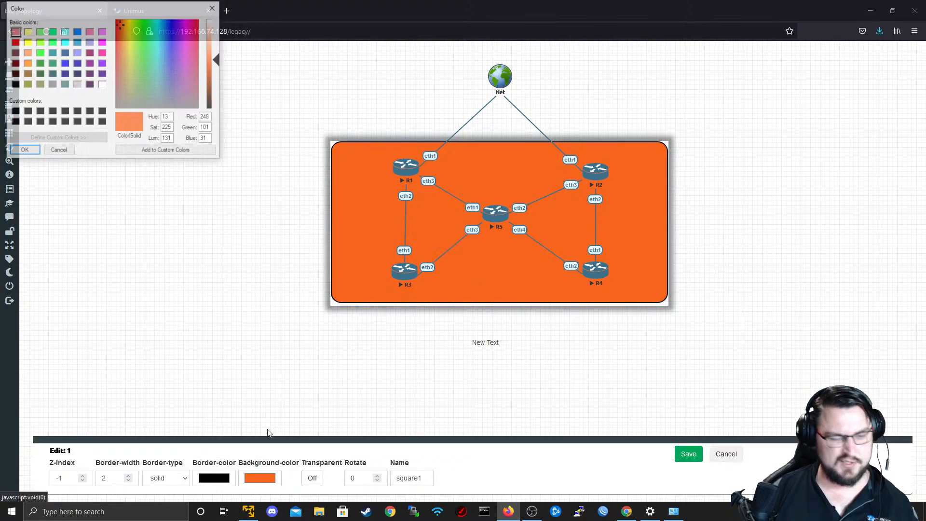
{"action": "left_click_drag", "start_coordinate": [118, 41], "coordinate": [167, 31]}
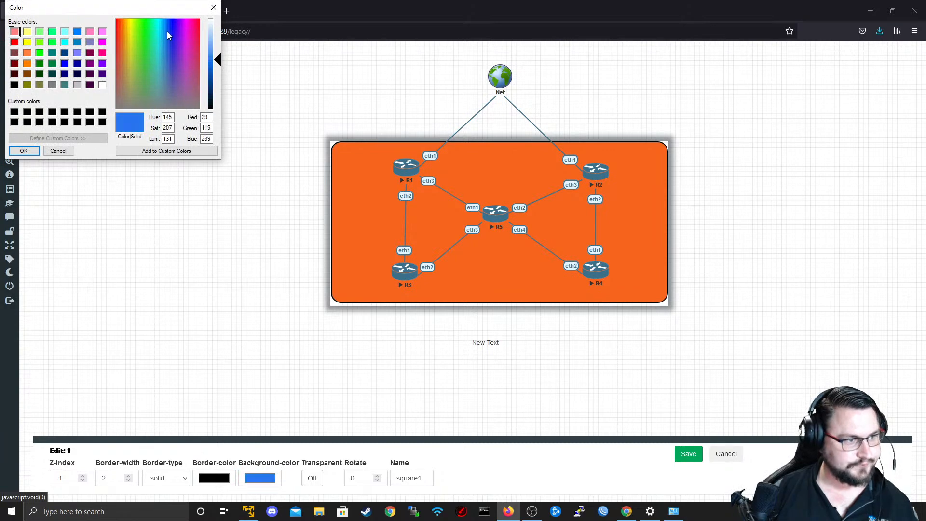
{"action": "left_click", "coordinate": [219, 56]}
{"action": "left_click_drag", "start_coordinate": [220, 56], "coordinate": [216, 44]}
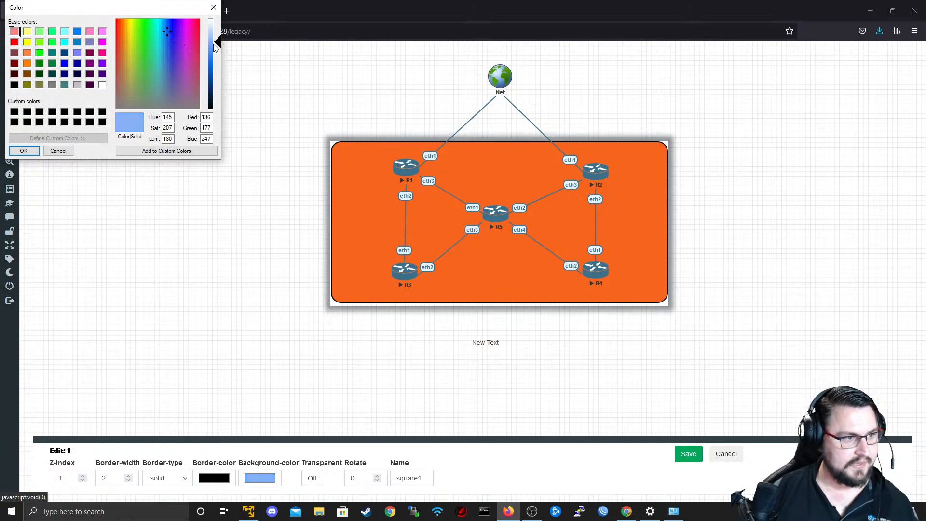
{"action": "left_click", "coordinate": [23, 150]}
{"action": "left_click", "coordinate": [688, 454]}
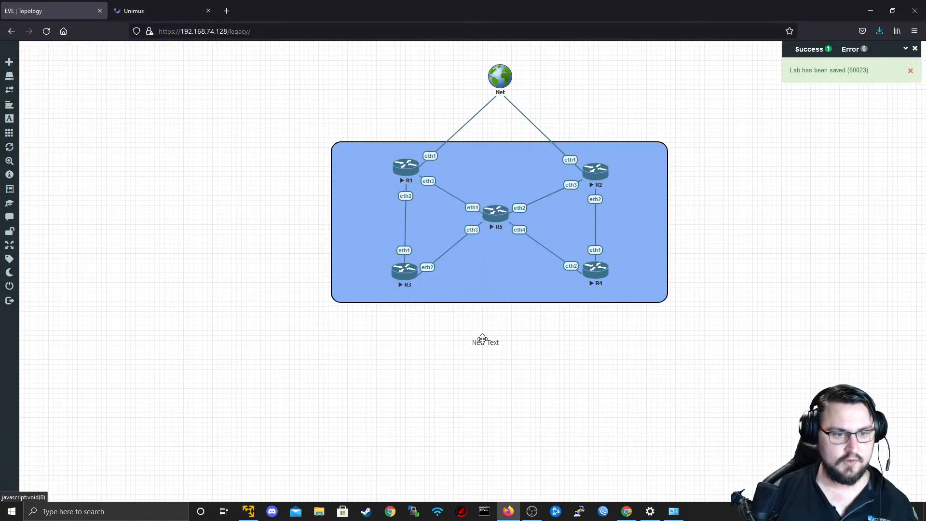
Move the text label beside the R1–R3 link and change its text to 10.0.0.0/30.
{"action": "left_click_drag", "start_coordinate": [481, 342], "coordinate": [375, 223]}
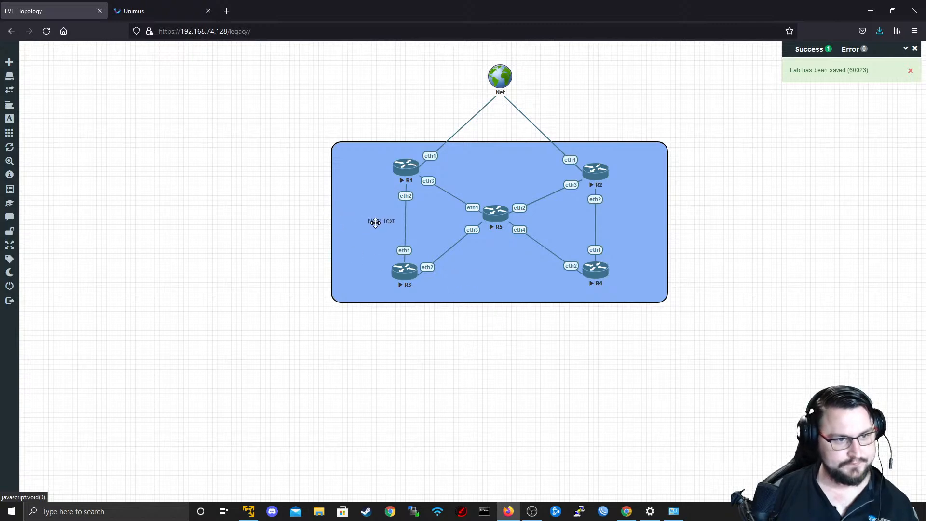
{"action": "double_click", "coordinate": [376, 222]}
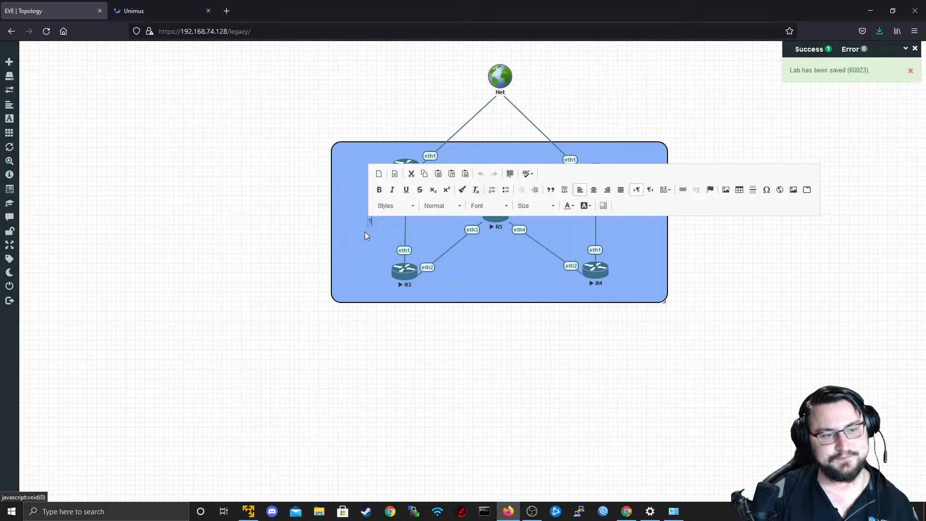
{"action": "type", "text": "10"}
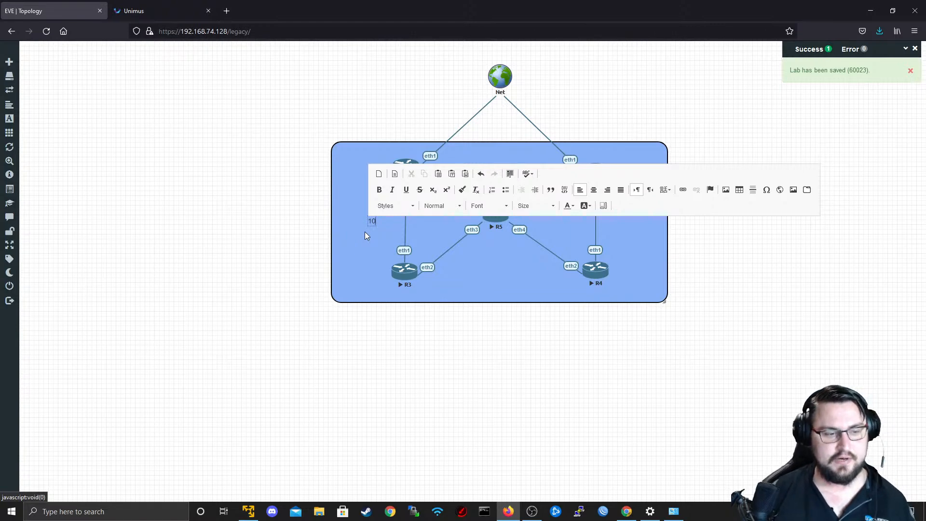
{"action": "type", "text": ".0.0.0/30"}
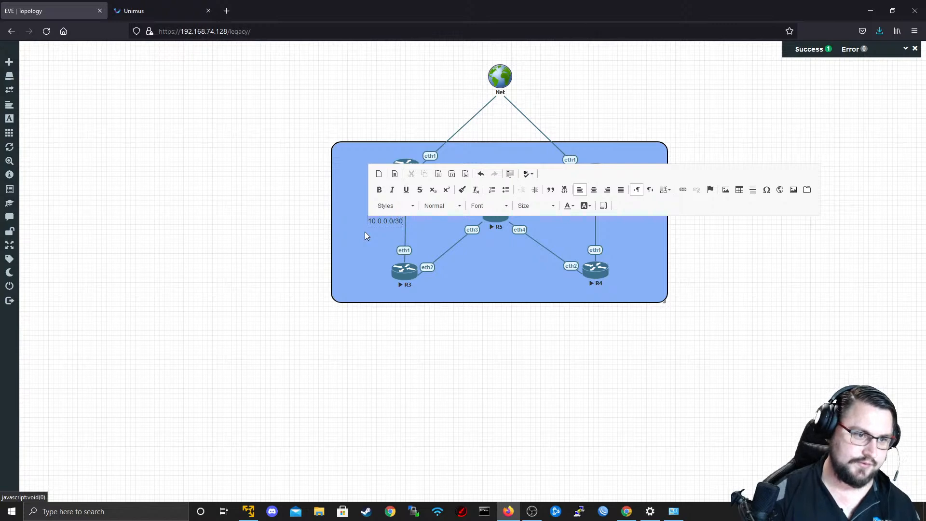
{"action": "left_click", "coordinate": [365, 235]}
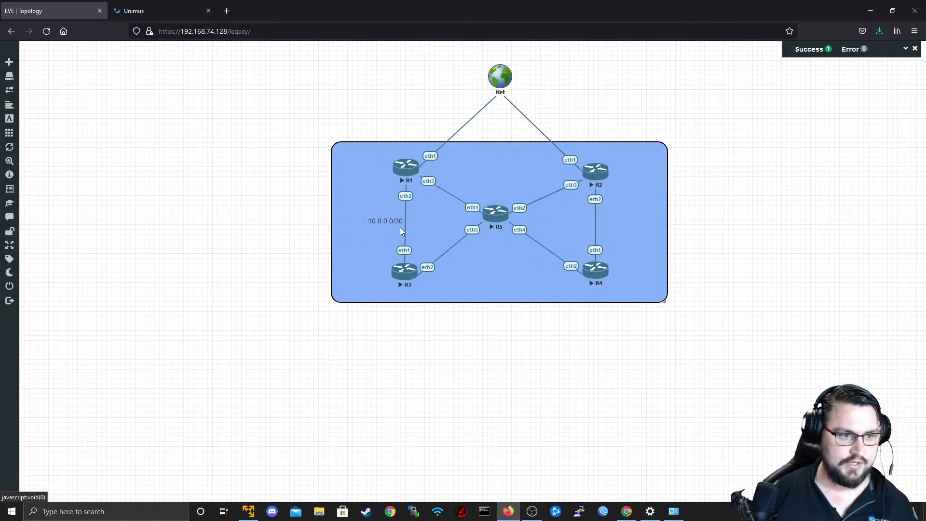
Move the 10.0.0.0/30 label beside the R1–R5 link, then duplicate it and place the copy beside the R2–R5 link.
{"action": "left_click_drag", "start_coordinate": [391, 223], "coordinate": [465, 186]}
{"action": "right_click", "coordinate": [468, 186]}
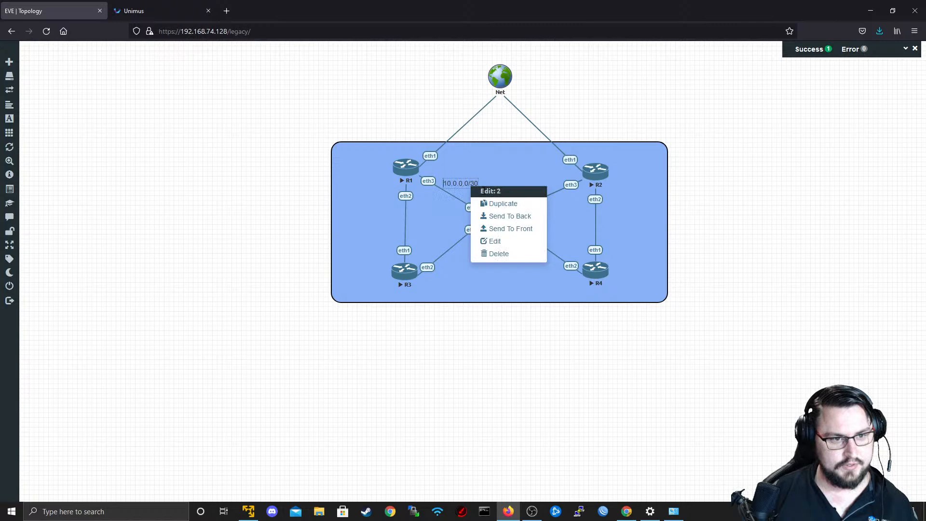
{"action": "left_click", "coordinate": [497, 207]}
{"action": "left_click_drag", "start_coordinate": [447, 194], "coordinate": [458, 193]}
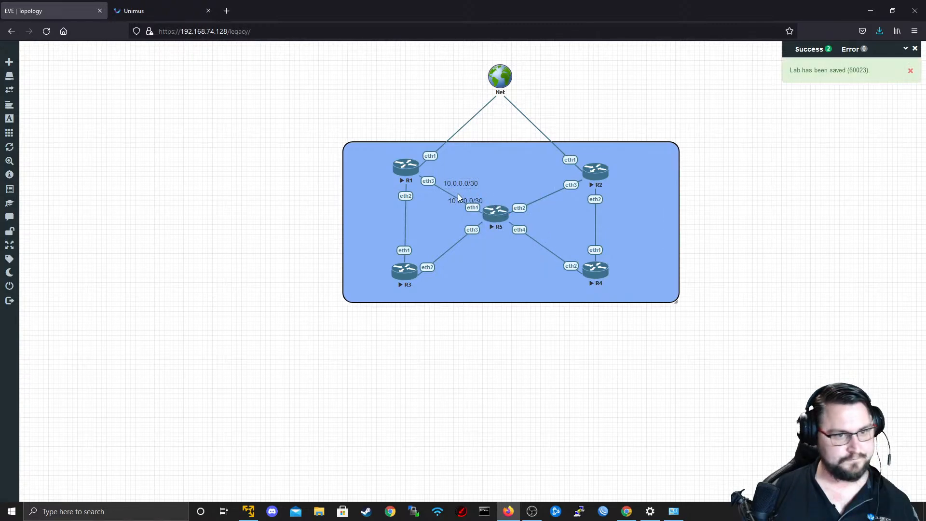
{"action": "left_click_drag", "start_coordinate": [391, 213], "coordinate": [368, 208]}
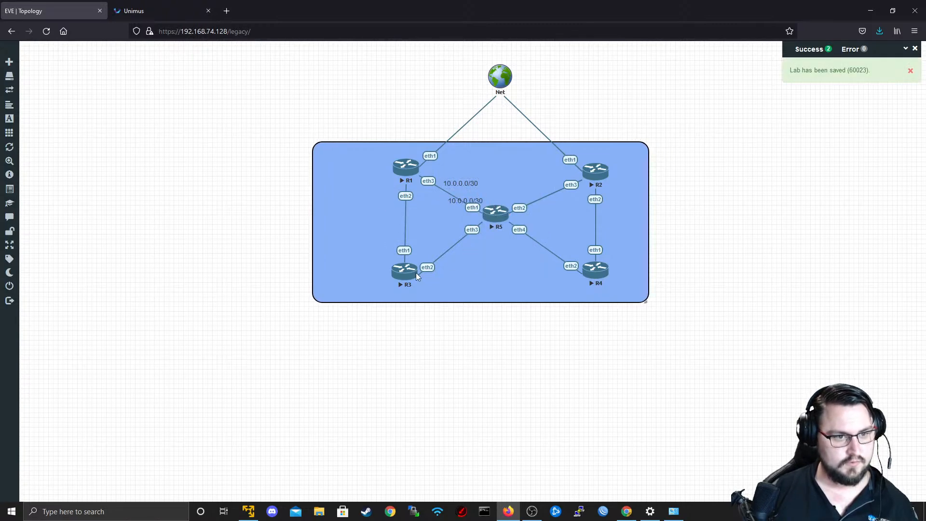
{"action": "right_click", "coordinate": [351, 257]}
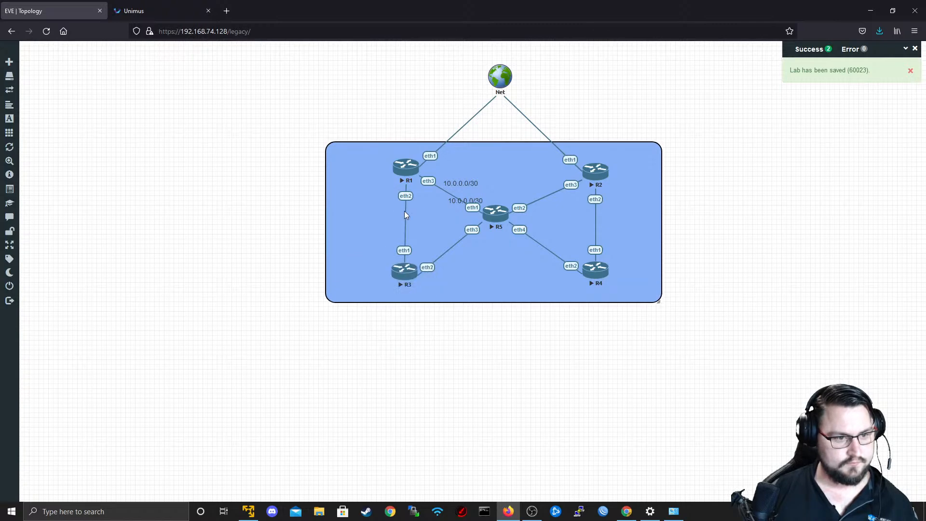
{"action": "left_click_drag", "start_coordinate": [468, 206], "coordinate": [530, 185]}
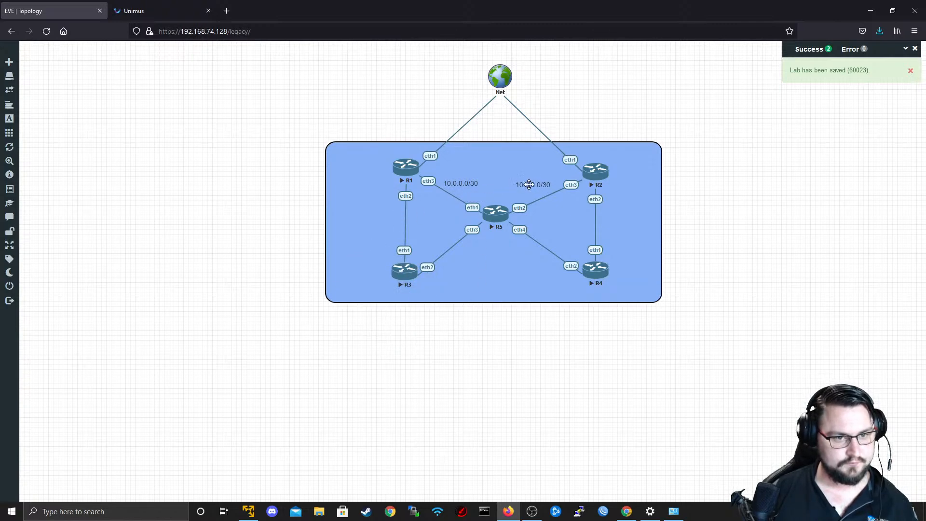
Make the text of the 10.0.0.0/30 label beside the R1–R5 link bold.
{"action": "double_click", "coordinate": [465, 182]}
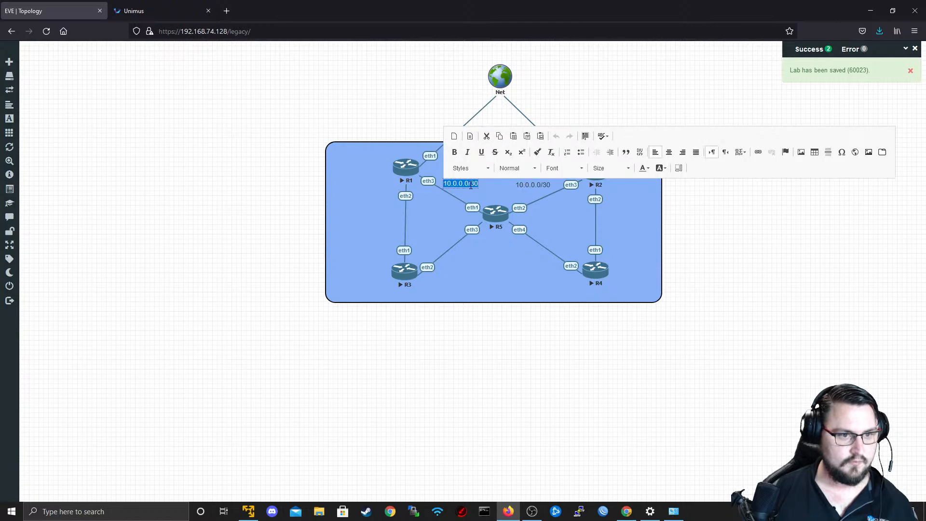
{"action": "left_click", "coordinate": [483, 191]}
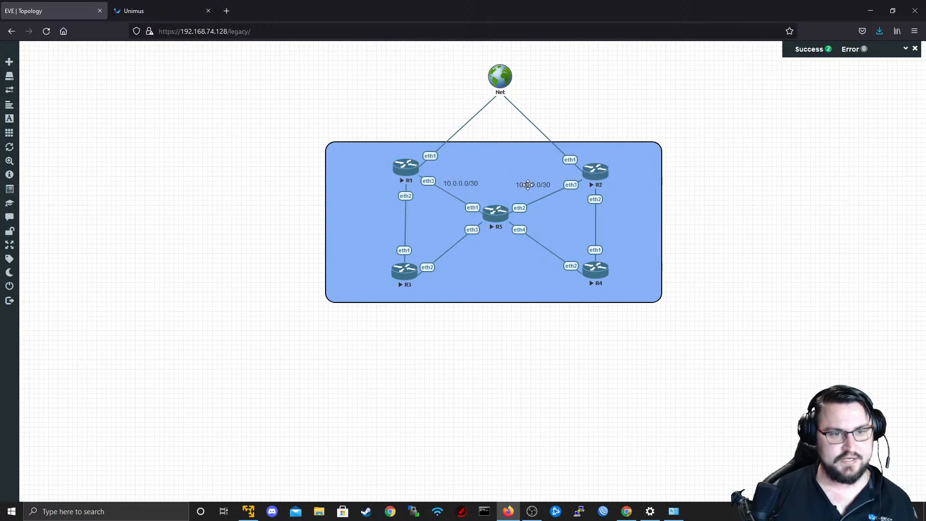
{"action": "double_click", "coordinate": [463, 184]}
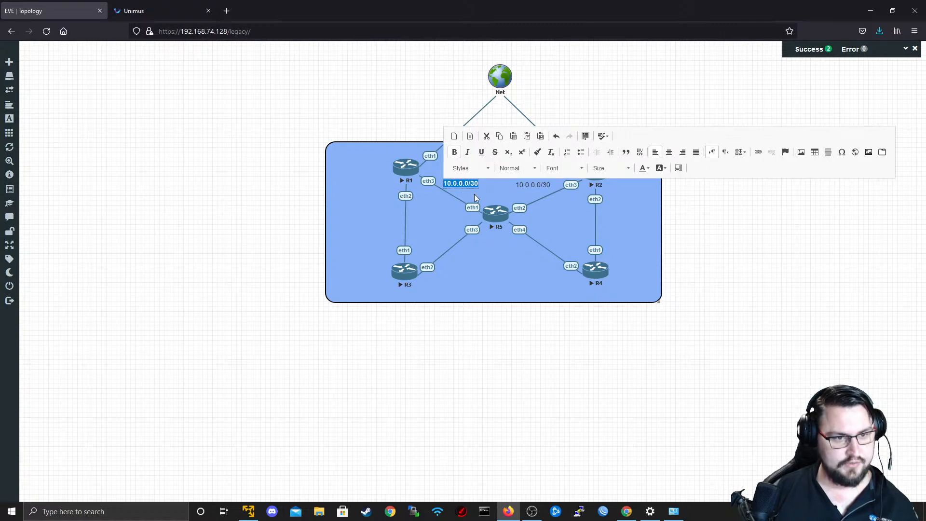
{"action": "left_click", "coordinate": [474, 194]}
{"action": "double_click", "coordinate": [465, 184]}
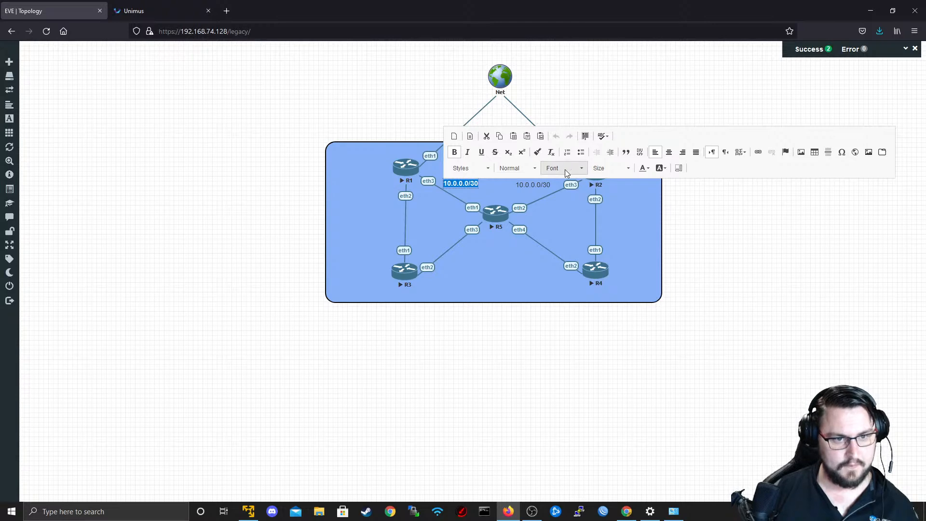
Give the R1–R5 link label white text on a red background.
{"action": "left_click", "coordinate": [645, 169]}
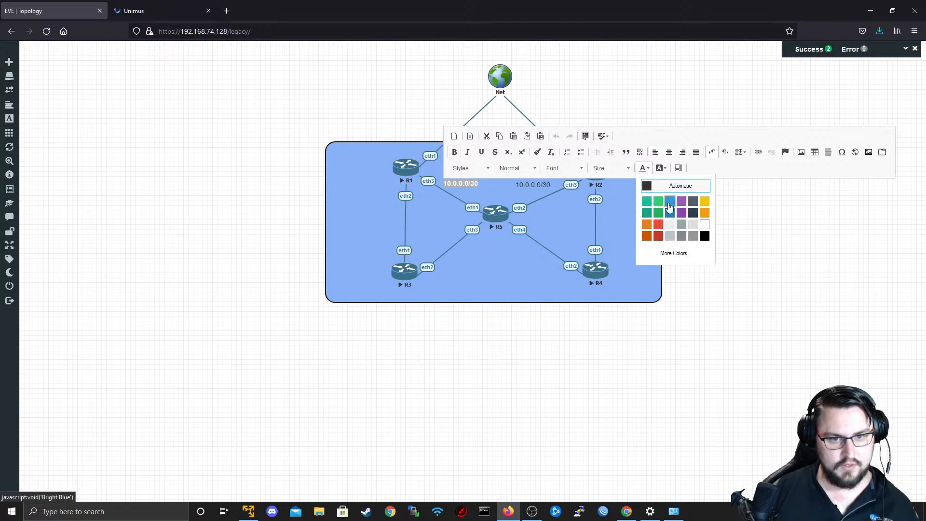
{"action": "left_click", "coordinate": [705, 225]}
{"action": "left_click", "coordinate": [644, 168]}
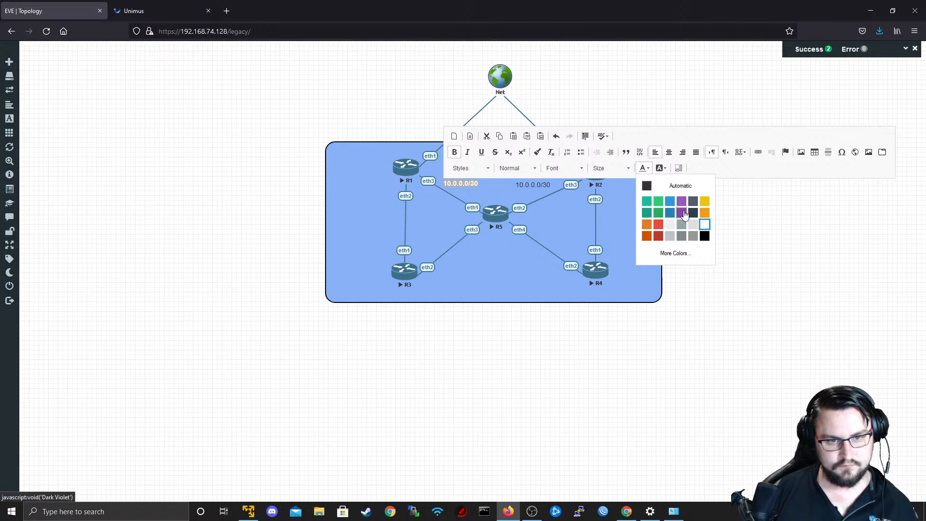
{"action": "left_click", "coordinate": [662, 168]}
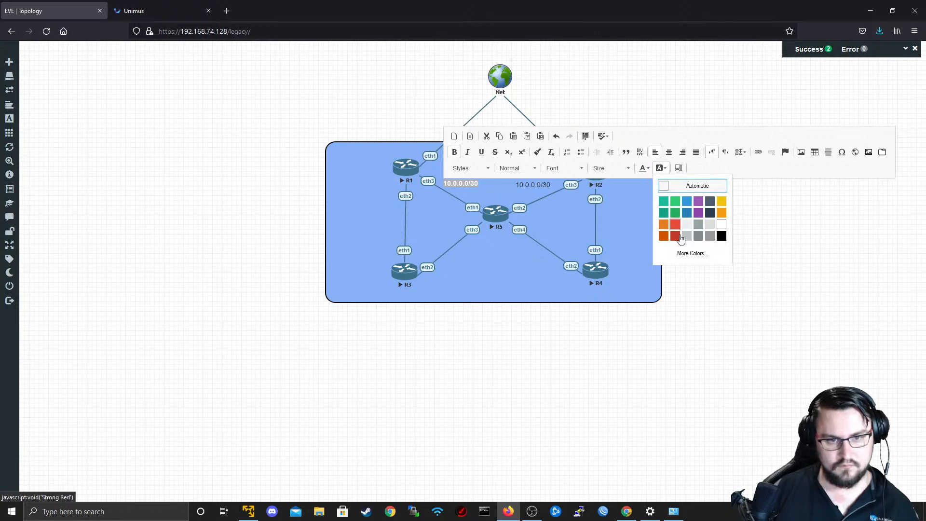
{"action": "left_click", "coordinate": [677, 231]}
{"action": "left_click", "coordinate": [751, 295]}
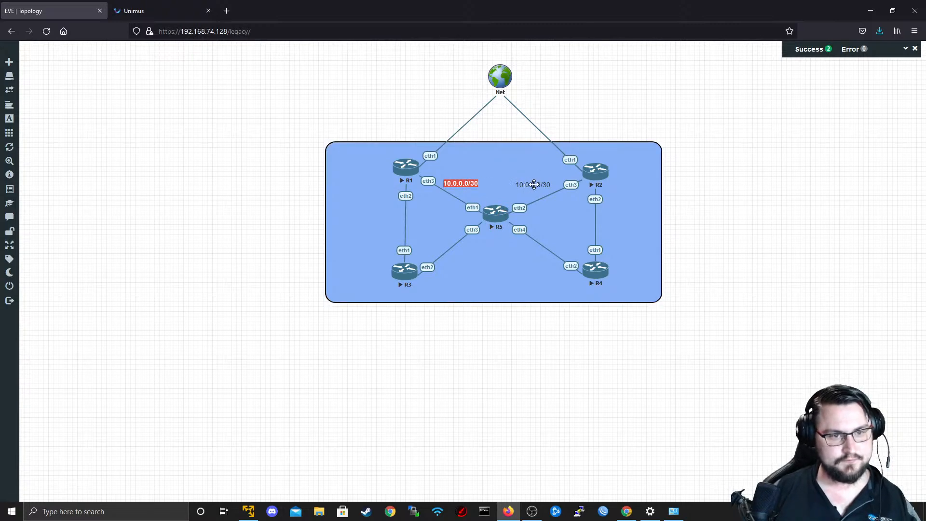
Delete the unformatted 10.0.0.0/30 label beside the R2–R5 link.
{"action": "right_click", "coordinate": [538, 185]}
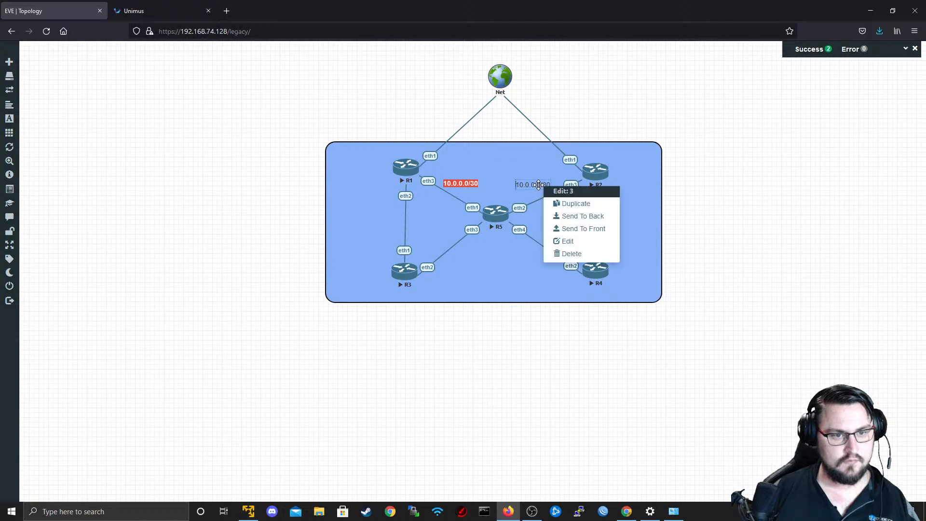
{"action": "left_click", "coordinate": [577, 252]}
{"action": "left_click", "coordinate": [443, 125]}
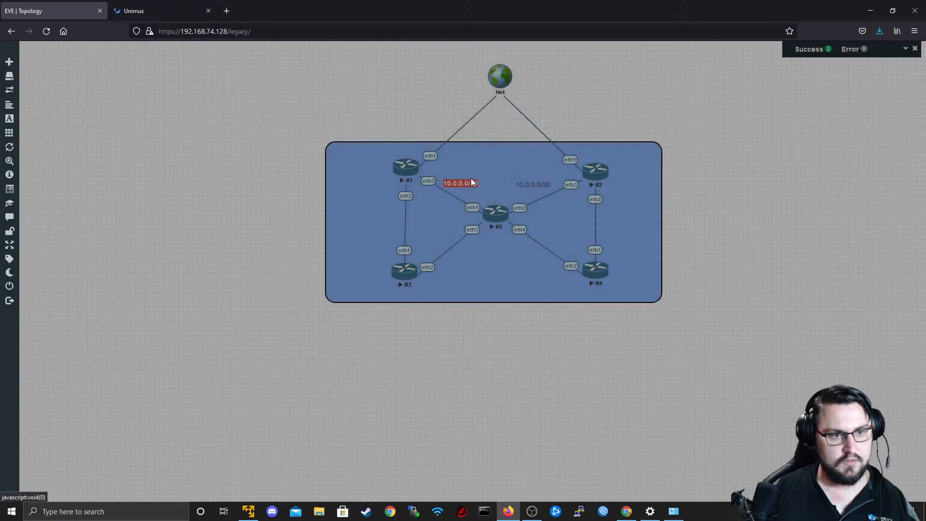
Duplicate the red 10.0.0.0/30 label and place copies beside the R4–R5, R2–R5, R1–R3, R2–R4 and R3–R5 links.
{"action": "right_click", "coordinate": [471, 180]}
{"action": "left_click", "coordinate": [494, 200]}
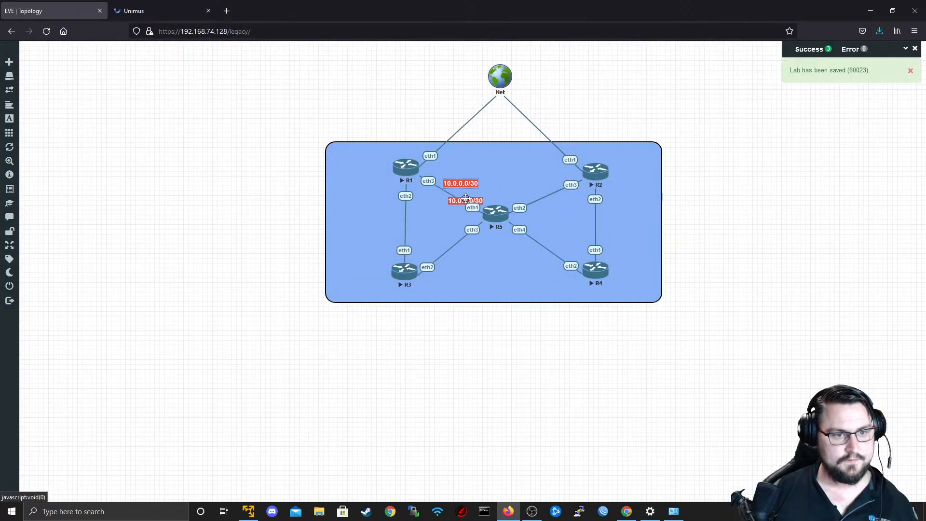
{"action": "left_click_drag", "start_coordinate": [465, 199], "coordinate": [533, 258]}
{"action": "right_click", "coordinate": [532, 184]}
{"action": "left_click", "coordinate": [554, 198]}
{"action": "right_click", "coordinate": [385, 221]}
{"action": "left_click", "coordinate": [402, 240]}
{"action": "right_click", "coordinate": [622, 223]}
{"action": "left_click", "coordinate": [634, 239]}
{"action": "right_click", "coordinate": [476, 262]}
{"action": "left_click", "coordinate": [499, 282]}
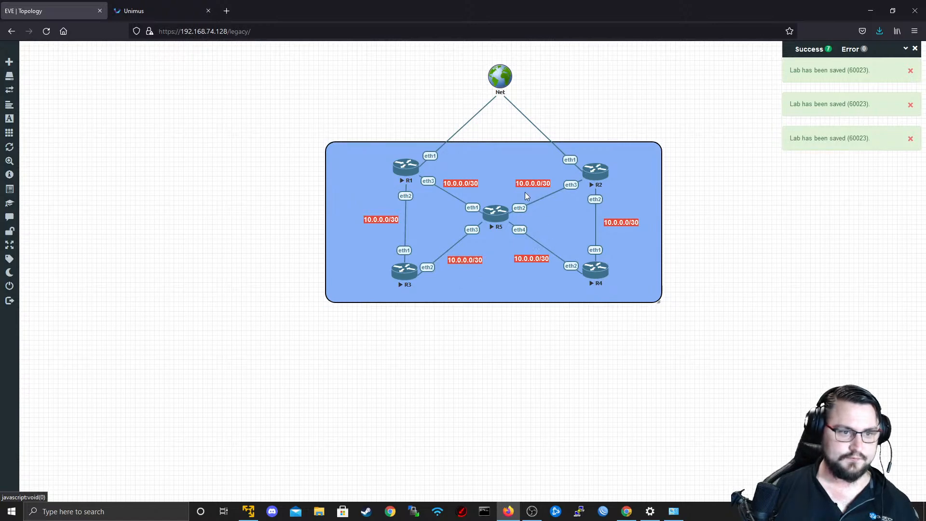
Duplicate the red 10.0.0.0/30 label twice more, placing one copy beside the Net–R1 link and one between the two Net uplinks.
{"action": "right_click", "coordinate": [480, 182]}
{"action": "left_click", "coordinate": [490, 202]}
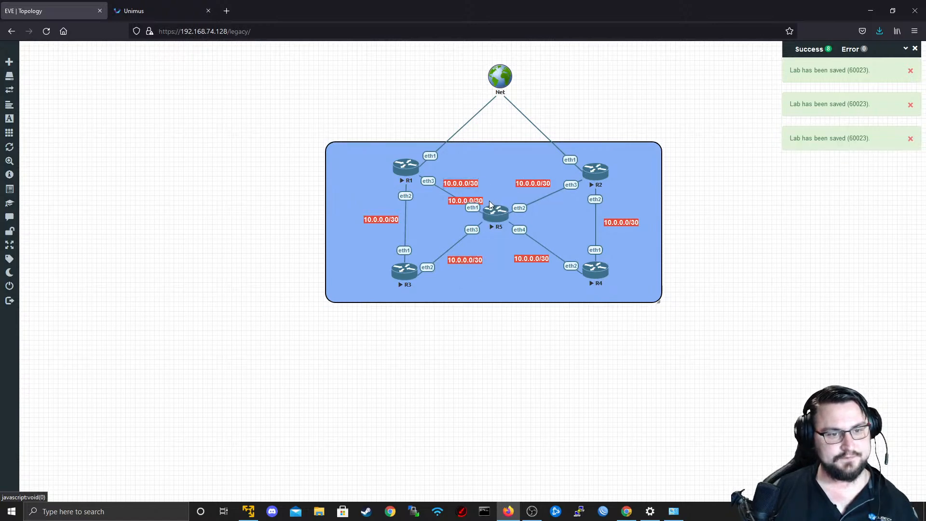
{"action": "left_click_drag", "start_coordinate": [463, 200], "coordinate": [504, 120]}
{"action": "right_click", "coordinate": [438, 124]}
{"action": "left_click", "coordinate": [456, 140]}
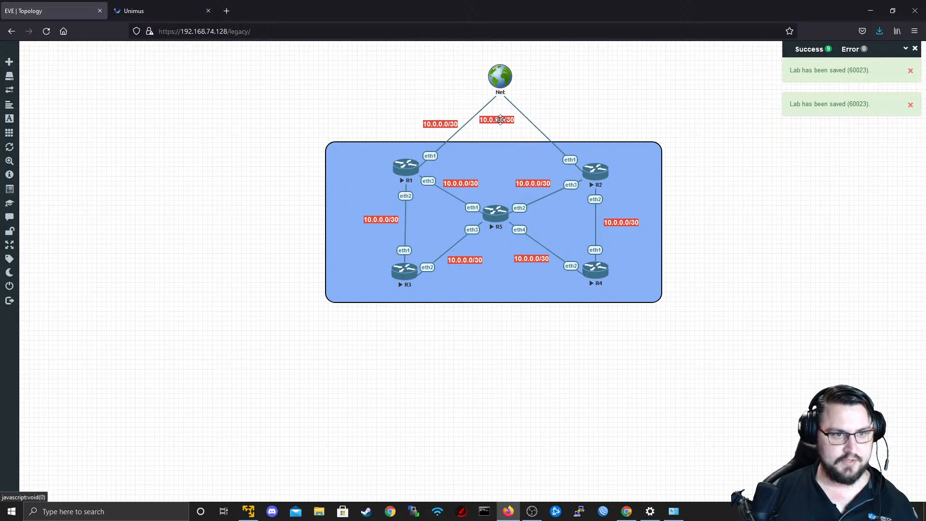
Delete the label copy beside the Net–R1 link and confirm the deletion.
{"action": "right_click", "coordinate": [456, 125]}
{"action": "left_click", "coordinate": [487, 193]}
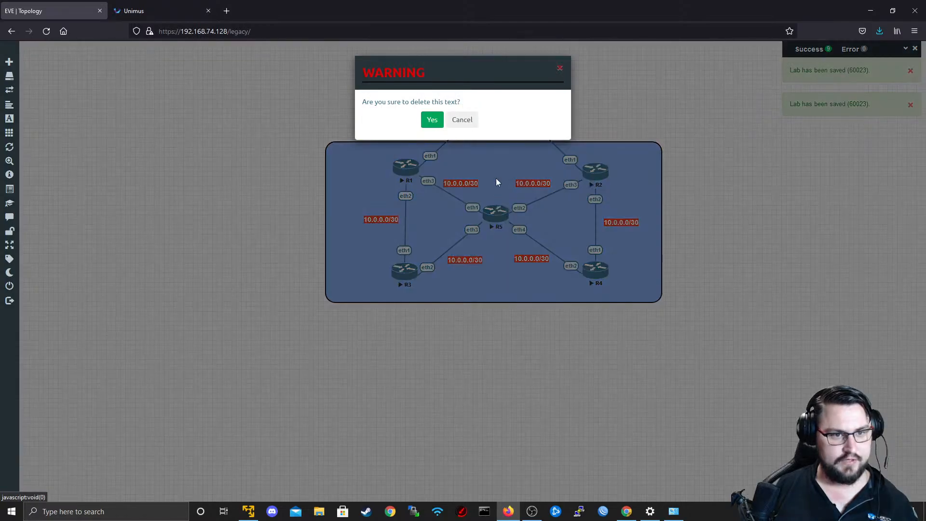
{"action": "left_click", "coordinate": [432, 119]}
Change the label below Net to 192.168.74.0/24 and centre it between the two uplinks.
{"action": "double_click", "coordinate": [502, 119]}
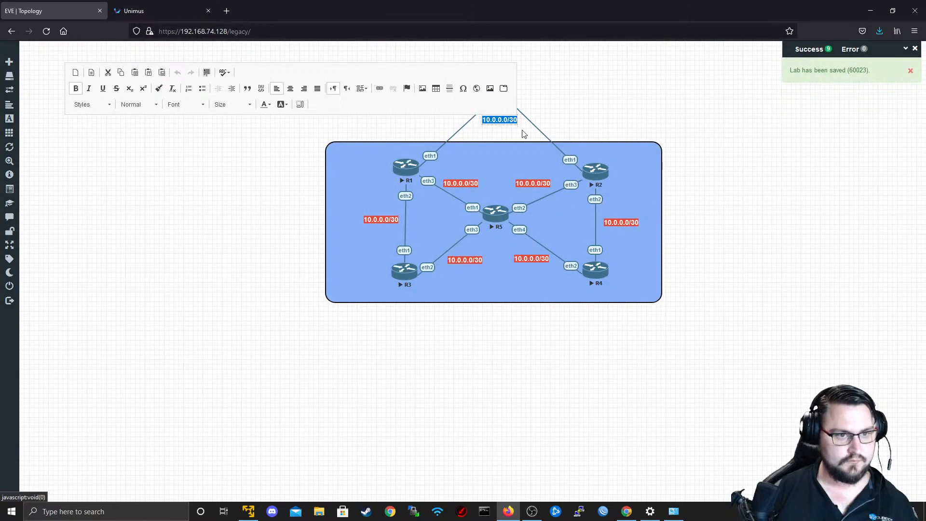
{"action": "key", "text": "Right"}
{"action": "key", "text": "Left"}
{"action": "key", "text": "Left"}
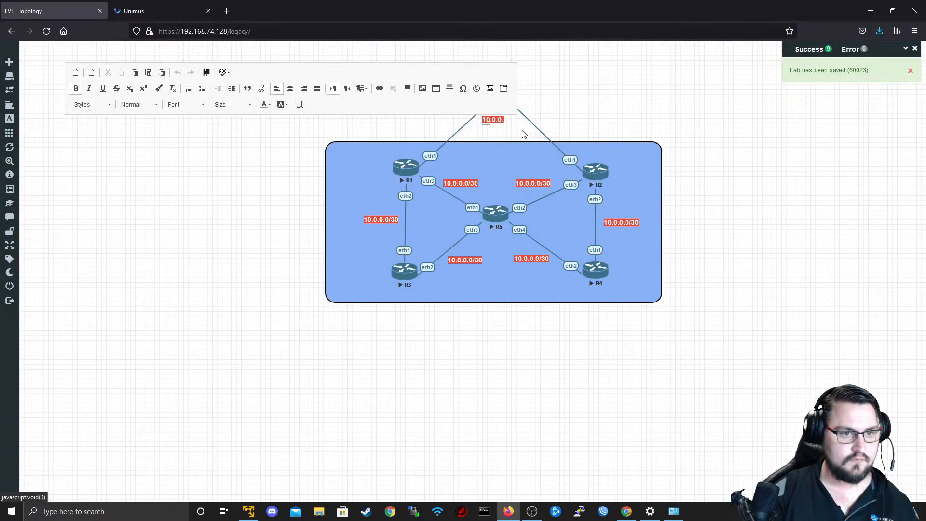
{"action": "key", "text": "BackSpace"}
{"action": "key", "text": "BackSpace"}
{"action": "key", "text": "BackSpace"}
{"action": "key", "text": "BackSpace"}
{"action": "key", "text": "BackSpace"}
{"action": "key", "text": "BackSpace"}
{"action": "type", "text": "92"}
{"action": "key", "text": "BackSpace"}
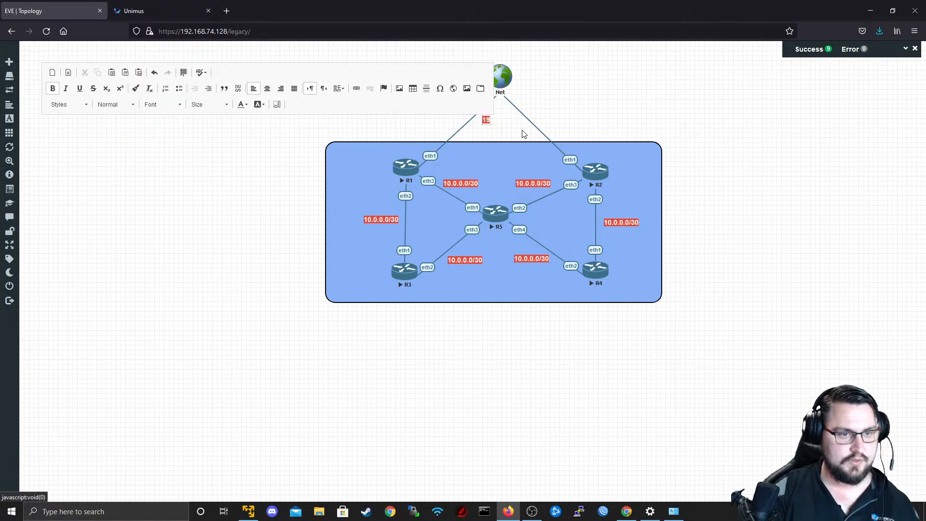
{"action": "type", "text": "2.168"}
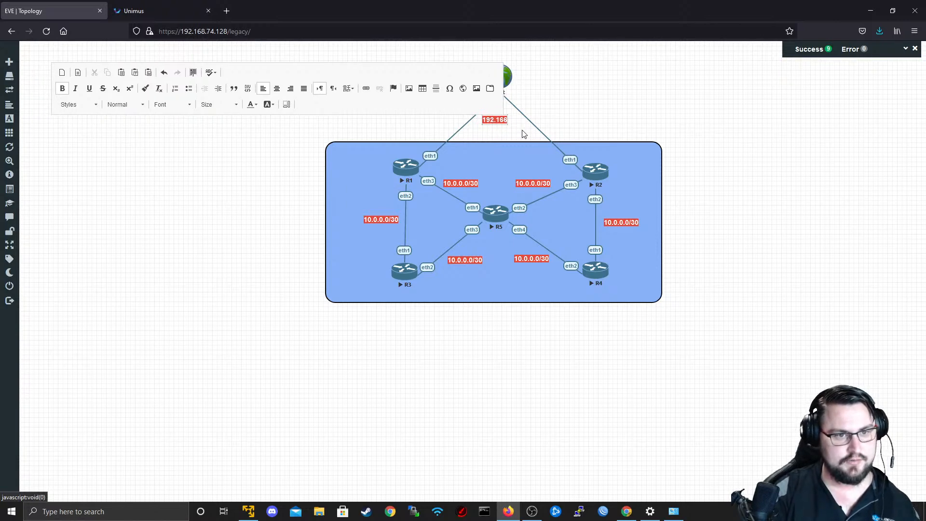
{"action": "key", "text": "BackSpace"}
{"action": "type", "text": "8.74.0/24"}
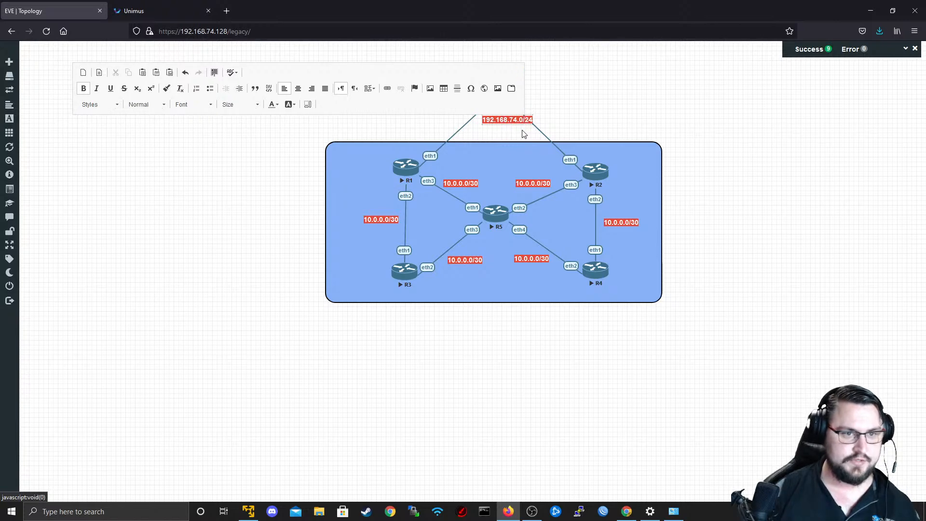
{"action": "left_click", "coordinate": [524, 134]}
{"action": "left_click_drag", "start_coordinate": [514, 120], "coordinate": [506, 122]}
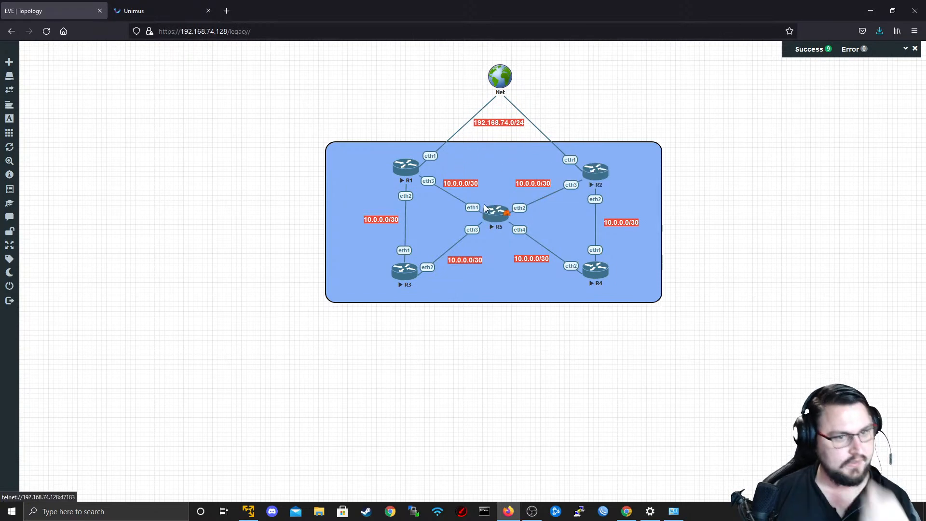
Duplicate the 10.0.0.0/30 label on the R1–R5 link and place the copy just above R1.
{"action": "right_click", "coordinate": [468, 185]}
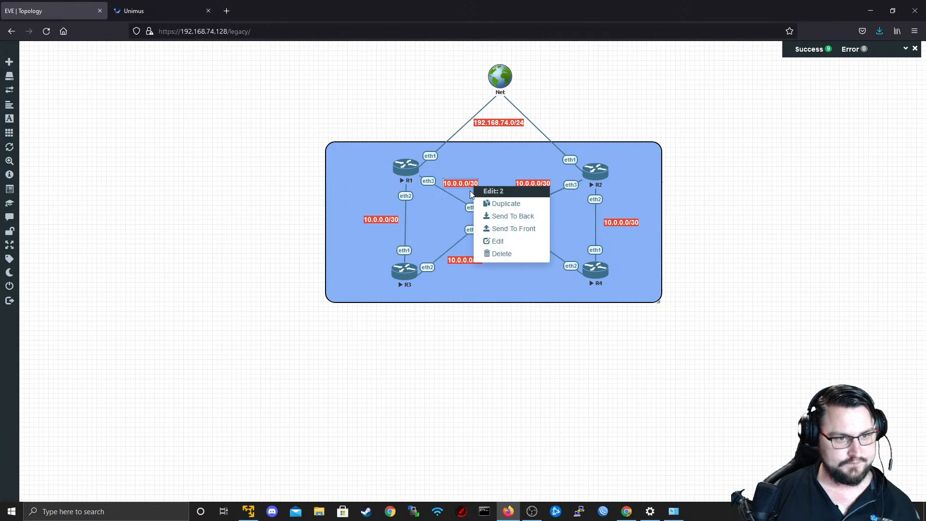
{"action": "left_click", "coordinate": [495, 206]}
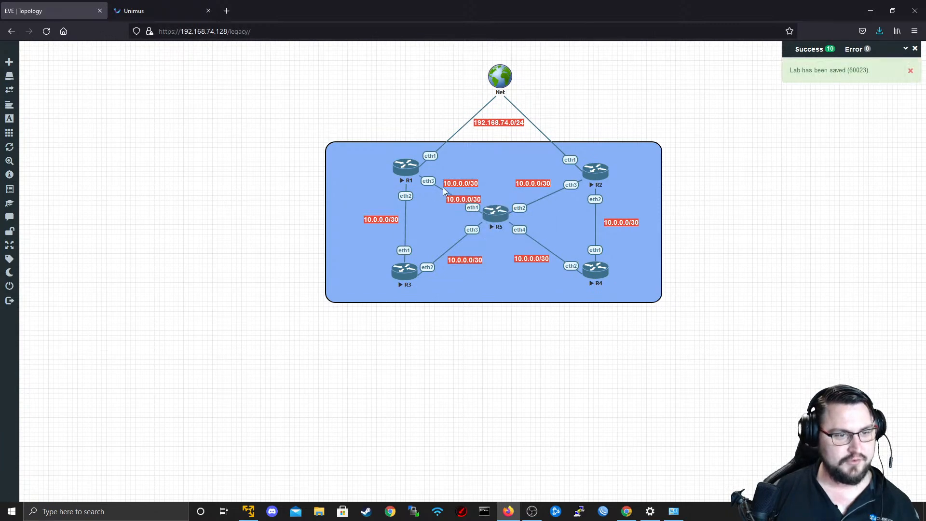
{"action": "left_click_drag", "start_coordinate": [453, 185], "coordinate": [398, 147]}
Set the label above R1 to dark red text and reset its background colour to Automatic.
{"action": "double_click", "coordinate": [400, 147]}
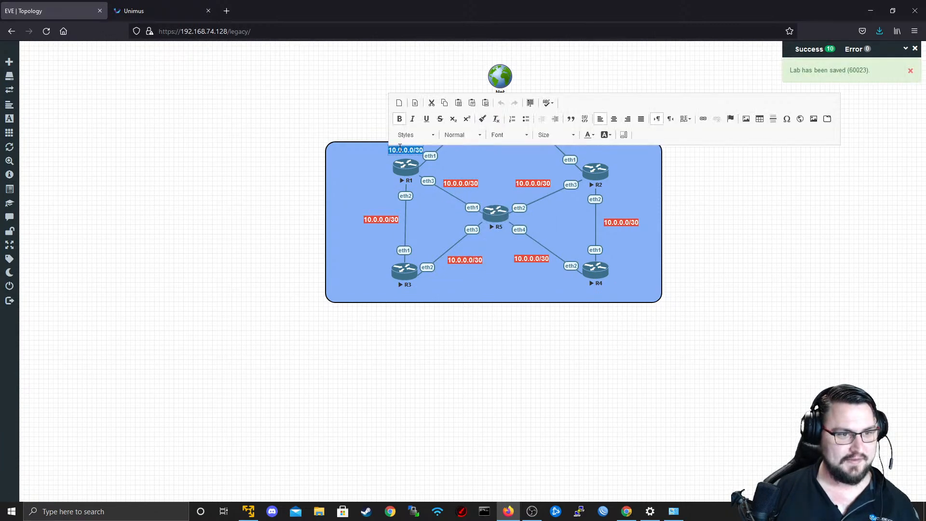
{"action": "left_click", "coordinate": [588, 137]}
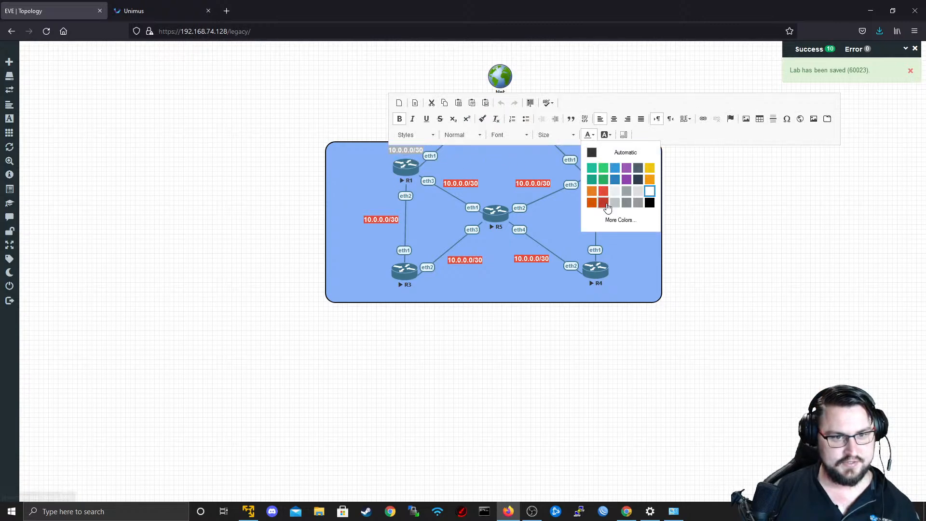
{"action": "left_click", "coordinate": [604, 203]}
{"action": "left_click", "coordinate": [605, 135]}
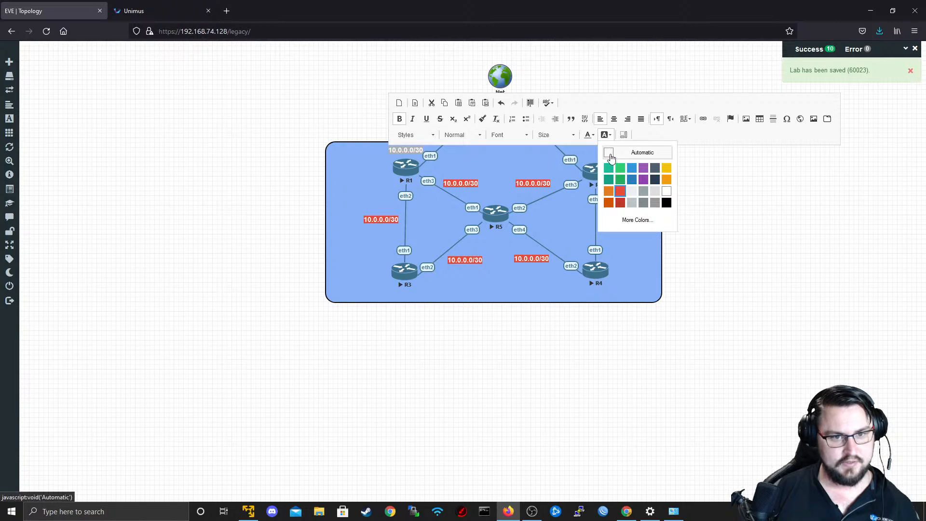
{"action": "left_click", "coordinate": [610, 153]}
{"action": "left_click", "coordinate": [525, 189]}
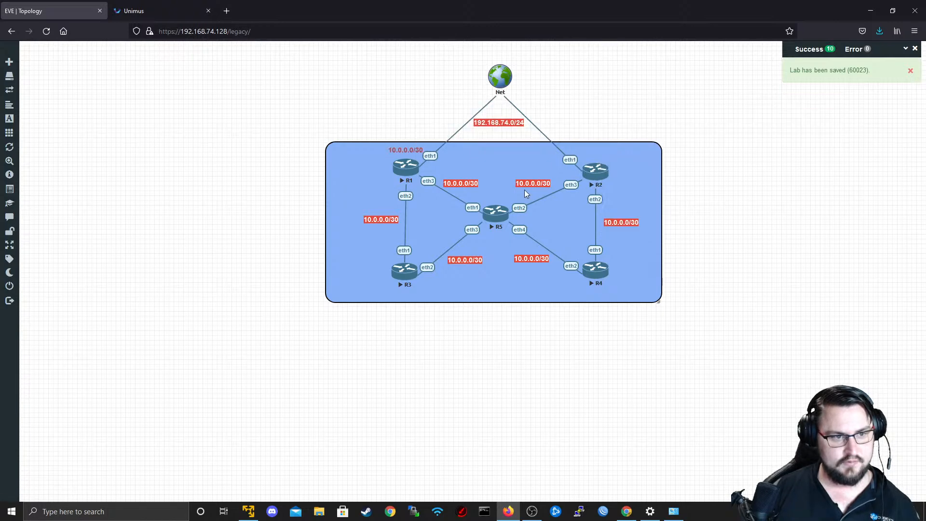
Change the text colour of the label above R1 to dark purple and shift the label slightly away from eth1.
{"action": "left_click_drag", "start_coordinate": [412, 155], "coordinate": [412, 155]}
{"action": "double_click", "coordinate": [412, 155]}
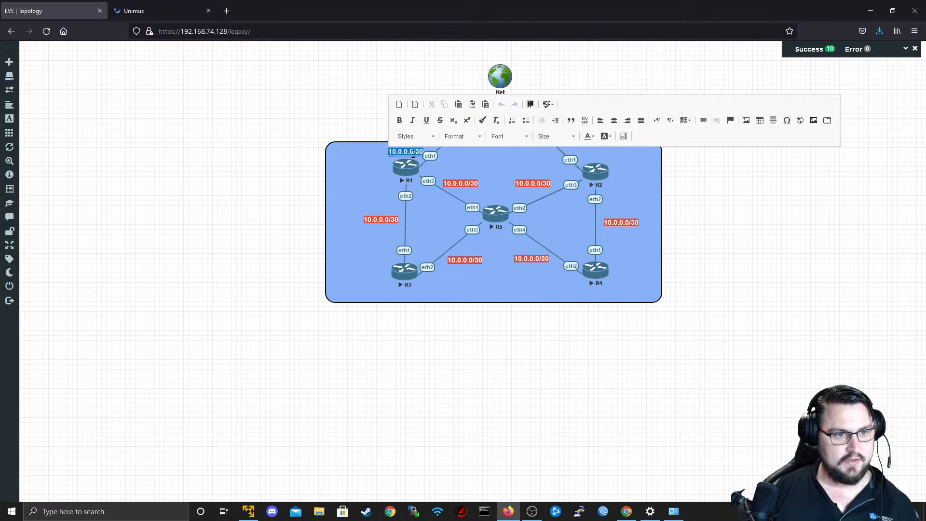
{"action": "left_click", "coordinate": [588, 136]}
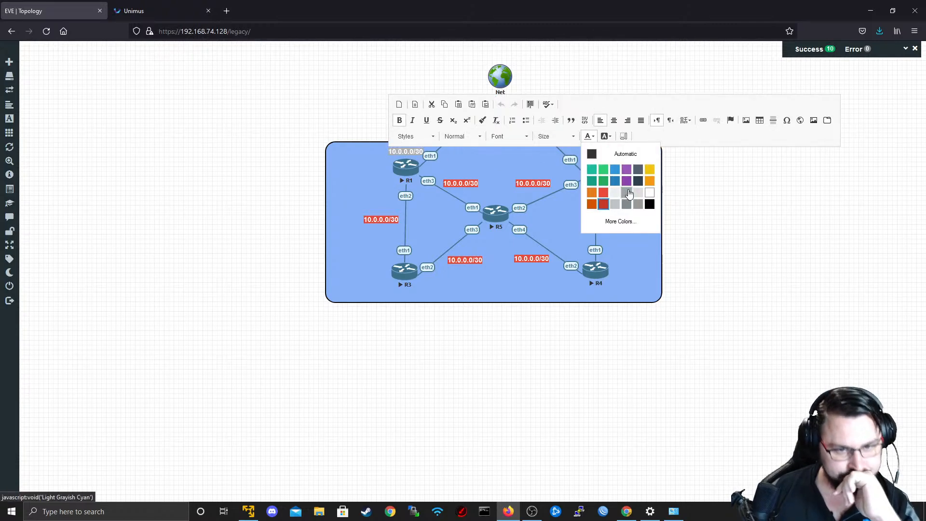
{"action": "left_click", "coordinate": [627, 185]}
{"action": "left_click", "coordinate": [740, 203]}
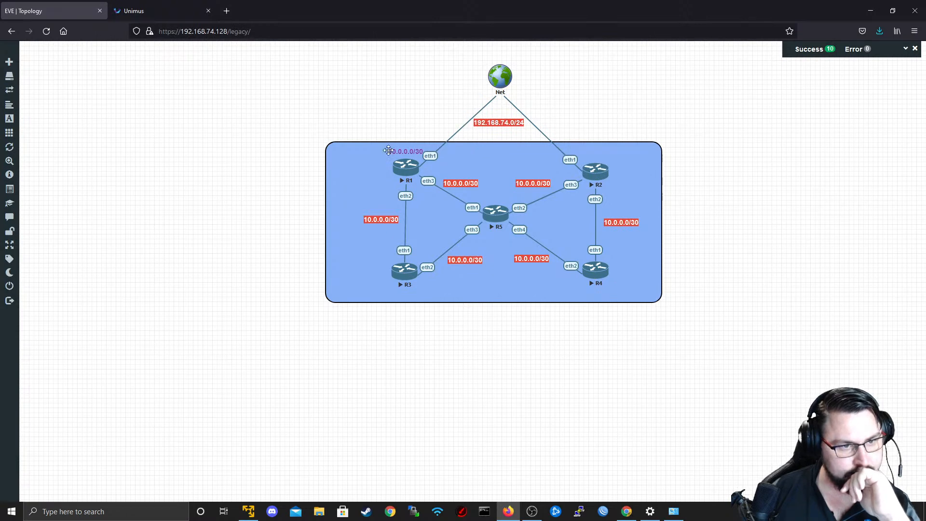
{"action": "left_click", "coordinate": [405, 152]}
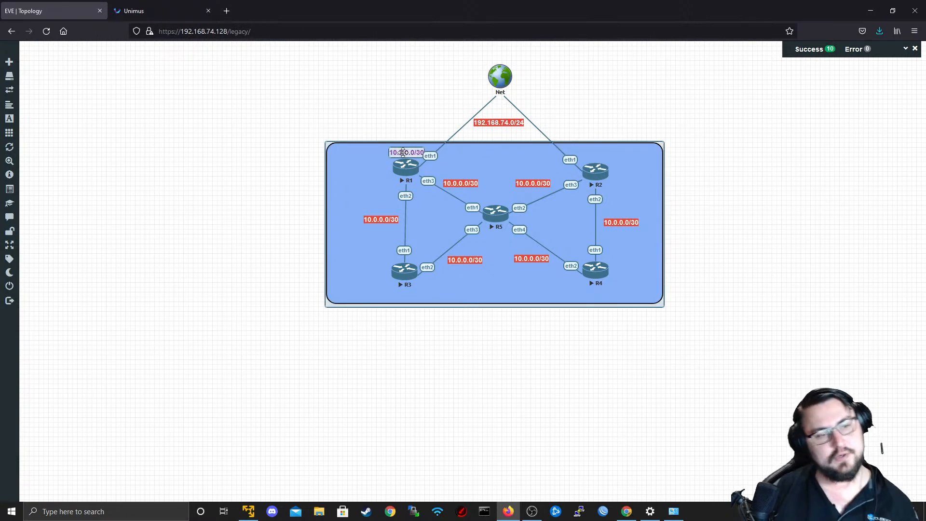
{"action": "left_click", "coordinate": [402, 153]}
{"action": "left_click_drag", "start_coordinate": [404, 152], "coordinate": [402, 152]}
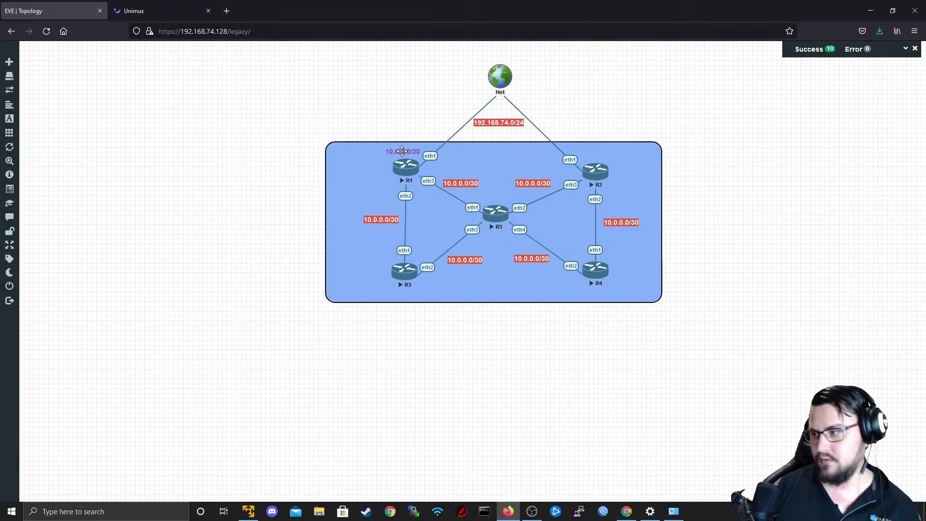
Replace the text of the purple label above R1 with 192.0.0.1.
{"action": "double_click", "coordinate": [402, 151]}
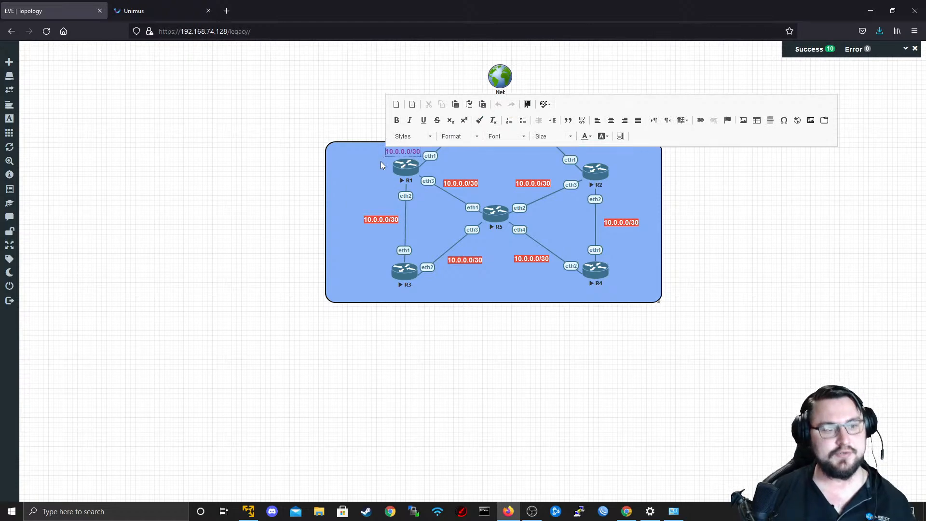
{"action": "triple_click", "coordinate": [406, 148]}
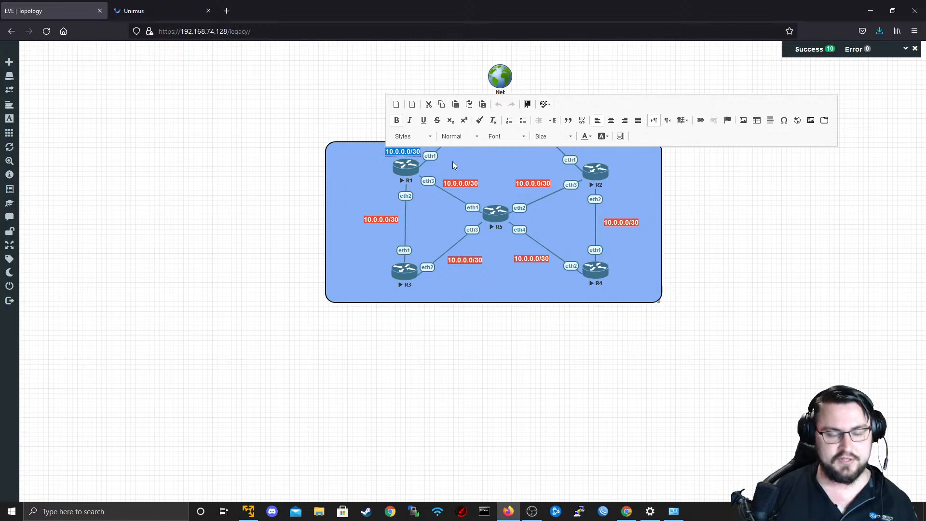
{"action": "key", "text": "Right"}
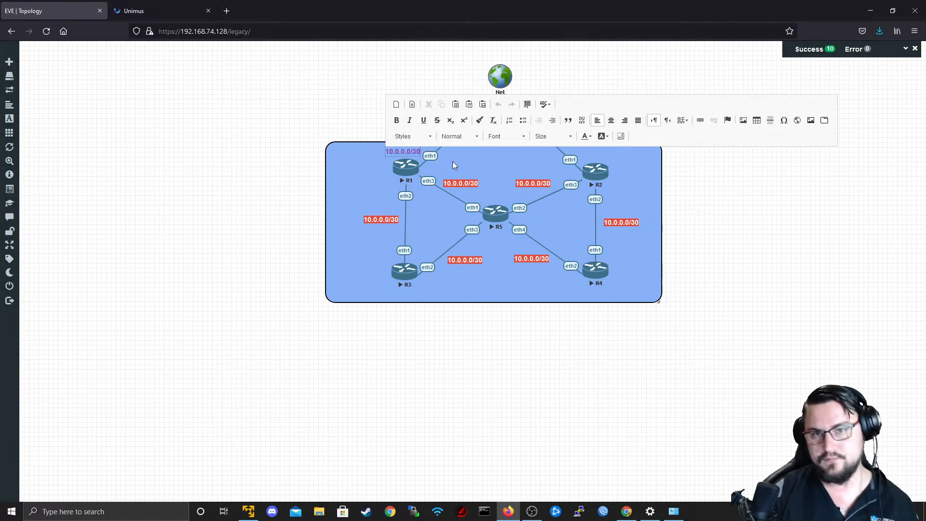
{"action": "key", "text": "BackSpace"}
{"action": "key", "text": "BackSpace"}
{"action": "key", "text": "BackSpace"}
{"action": "key", "text": "BackSpace"}
{"action": "key", "text": "BackSpace"}
{"action": "key", "text": "BackSpace"}
{"action": "key", "text": "BackSpace"}
{"action": "key", "text": "BackSpace"}
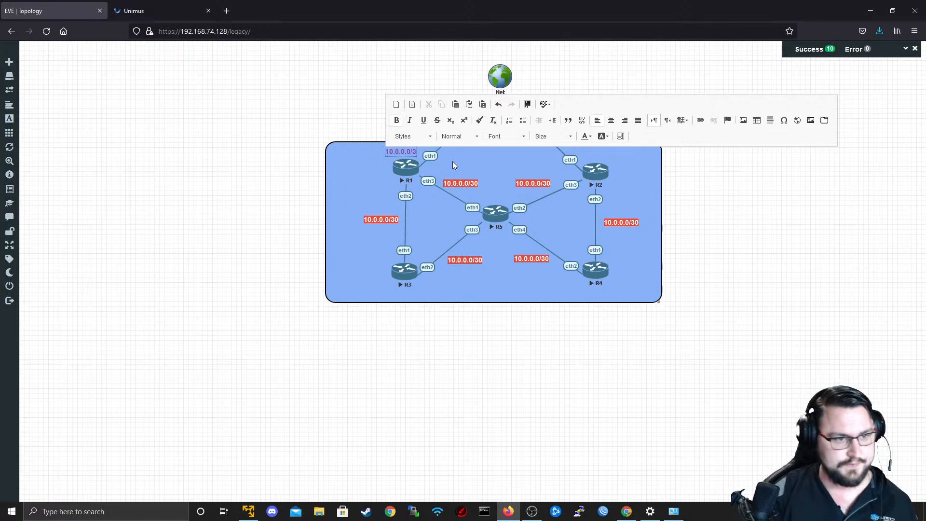
{"action": "key", "text": "BackSpace"}
{"action": "key", "text": "BackSpace"}
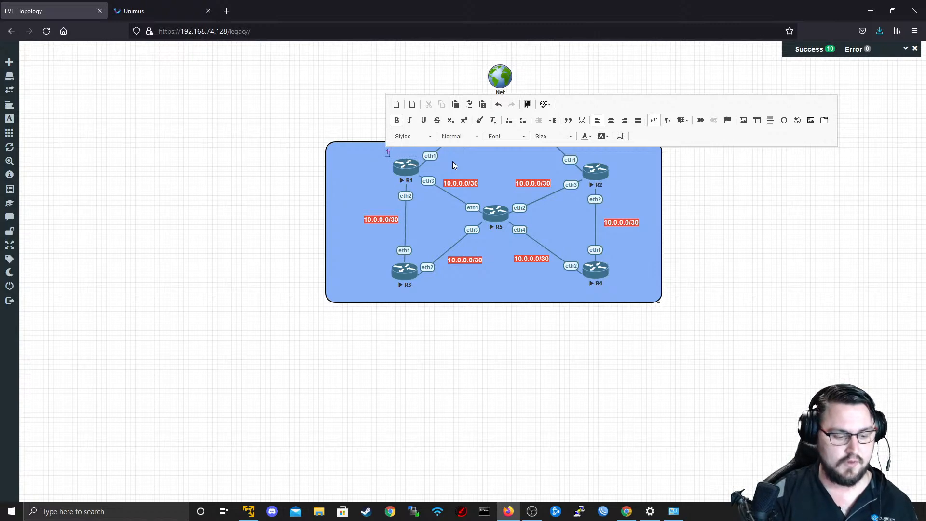
{"action": "type", "text": "192"}
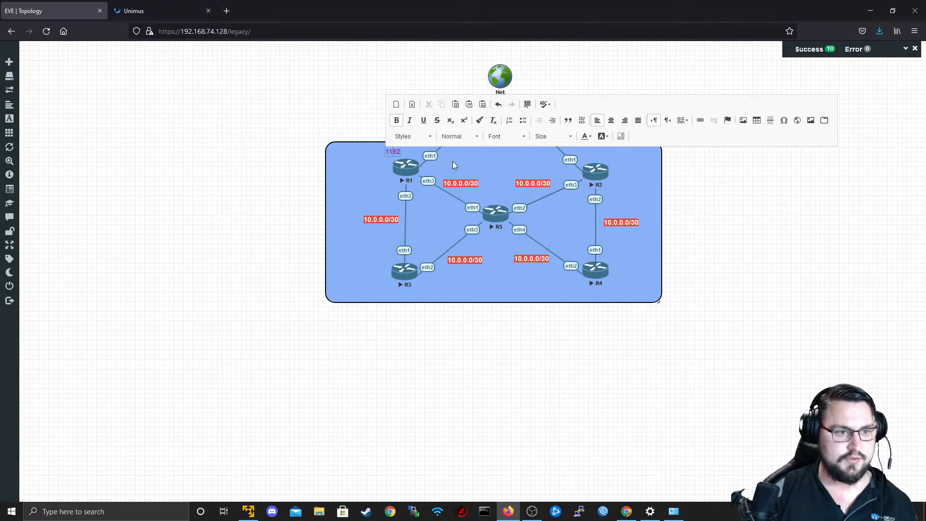
{"action": "key", "text": "BackSpace"}
{"action": "type", "text": ".0.0.1"}
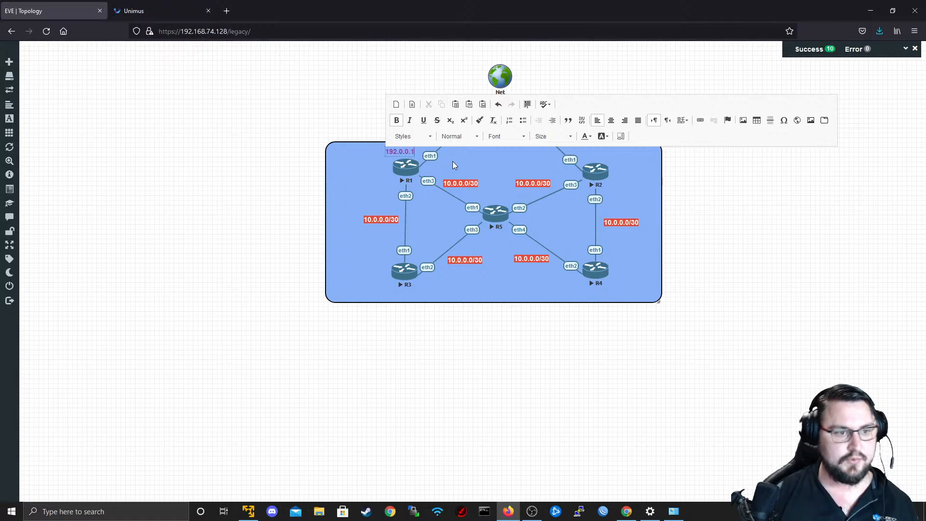
{"action": "left_click", "coordinate": [453, 161]}
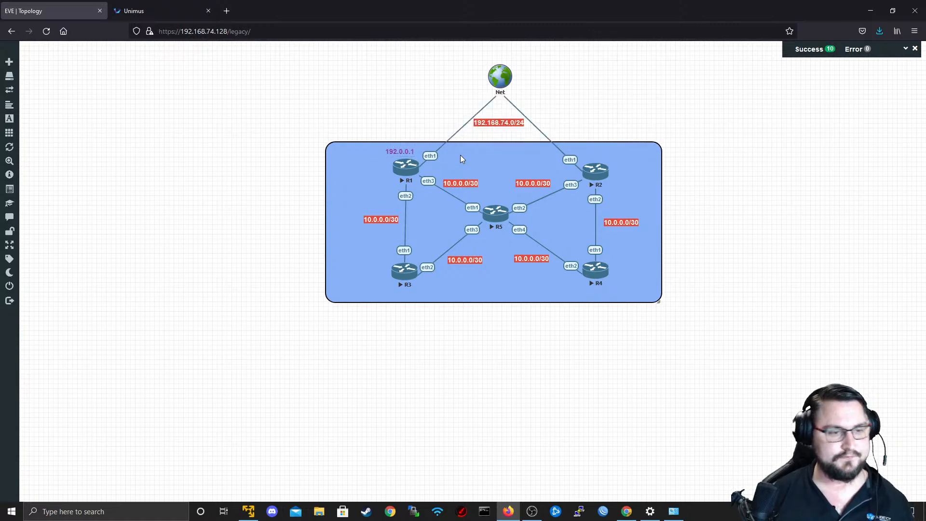
Duplicate the purple 192.0.0.1 label, place one above R2 and change its text to 192.0.0.2.
{"action": "left_click_drag", "start_coordinate": [397, 150], "coordinate": [597, 150]}
{"action": "right_click", "coordinate": [403, 150]}
{"action": "left_click", "coordinate": [414, 167]}
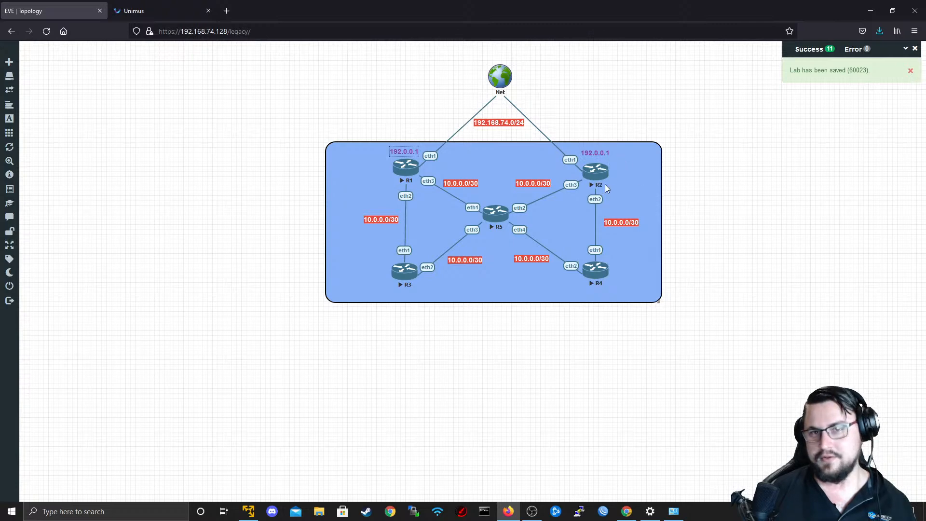
{"action": "double_click", "coordinate": [603, 154]}
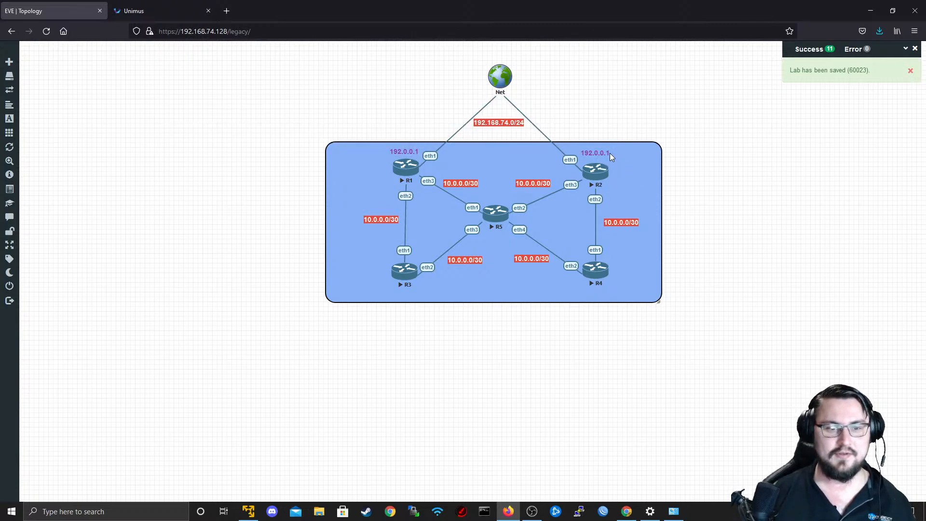
{"action": "double_click", "coordinate": [610, 153]}
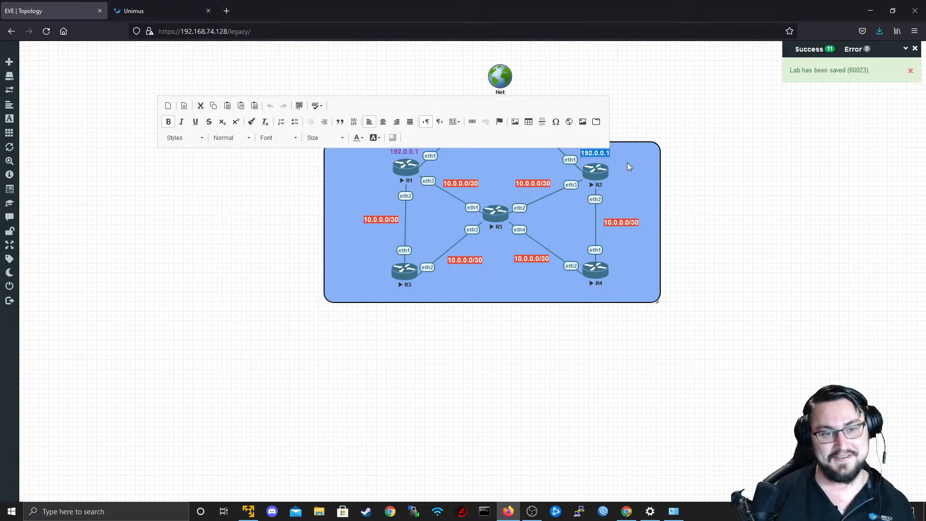
{"action": "type", "text": "192.0.0.2"}
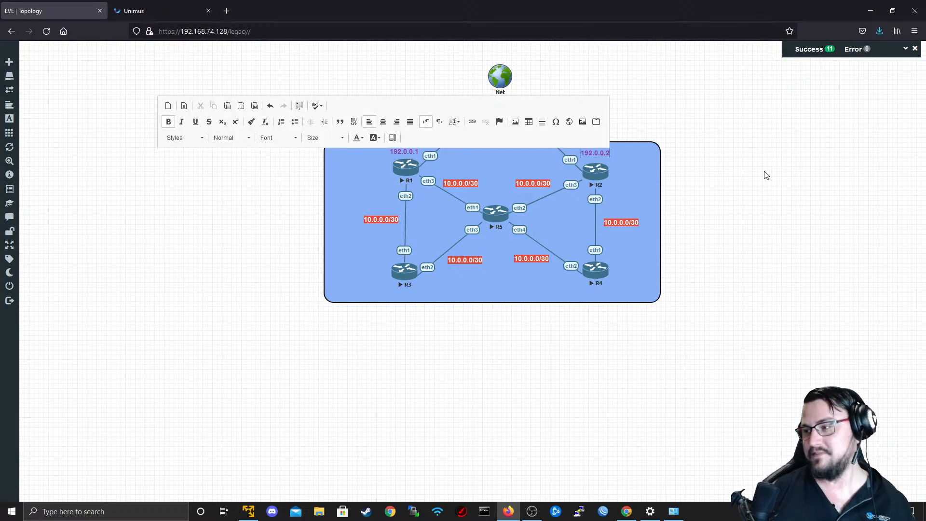
{"action": "left_click", "coordinate": [766, 176]}
Duplicate the purple 192.0.0.2 label three times, placing copies beside R3, beside R4 and above R5.
{"action": "right_click", "coordinate": [598, 152]}
{"action": "left_click", "coordinate": [609, 171]}
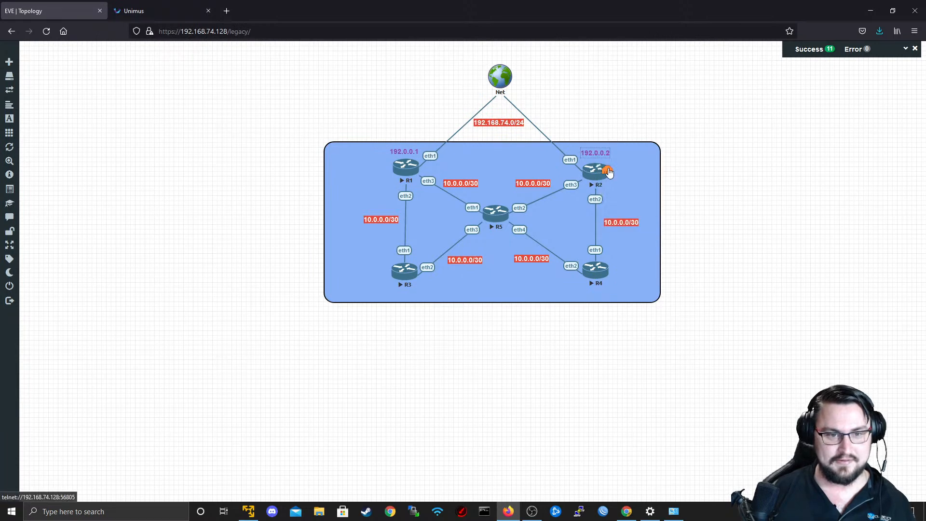
{"action": "left_click_drag", "start_coordinate": [595, 170], "coordinate": [369, 273]}
{"action": "right_click", "coordinate": [369, 273]}
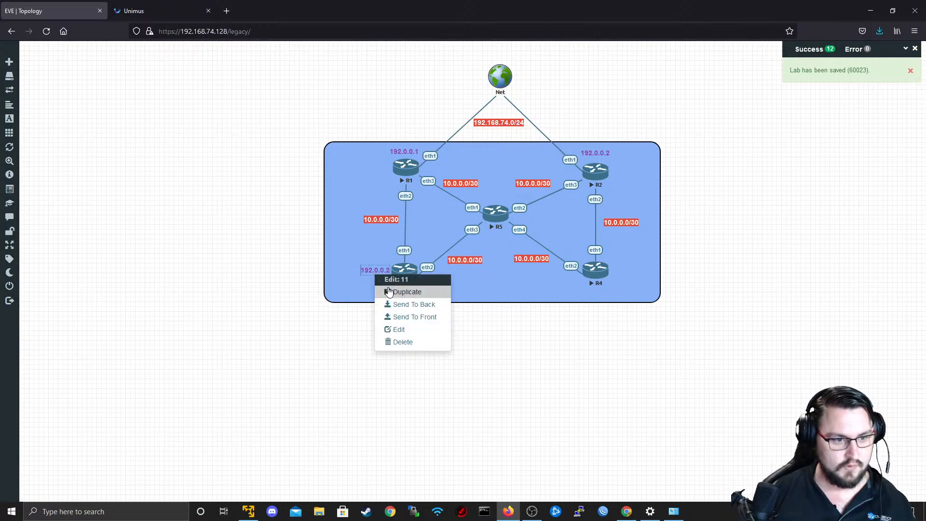
{"action": "left_click", "coordinate": [389, 288]}
{"action": "left_click_drag", "start_coordinate": [374, 286], "coordinate": [619, 271]}
{"action": "right_click", "coordinate": [620, 271]}
{"action": "left_click", "coordinate": [638, 288]}
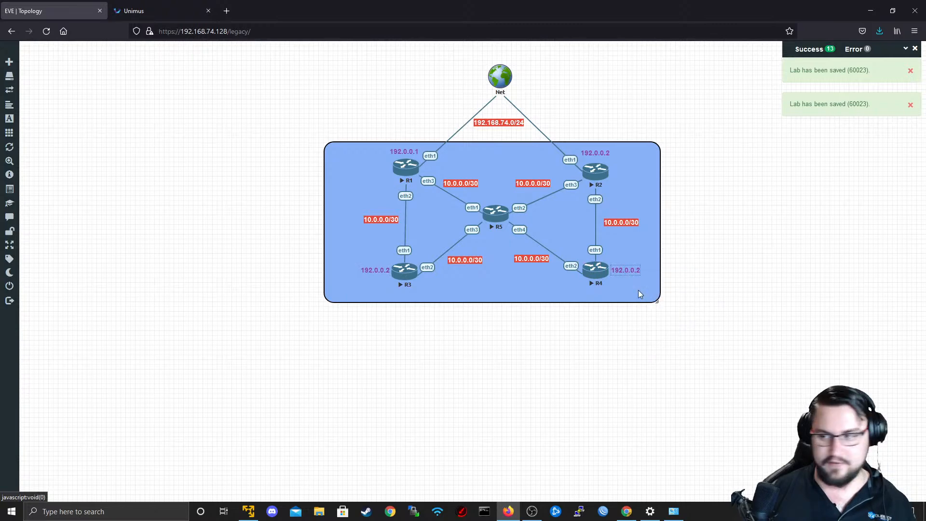
{"action": "left_click_drag", "start_coordinate": [615, 276], "coordinate": [488, 197]}
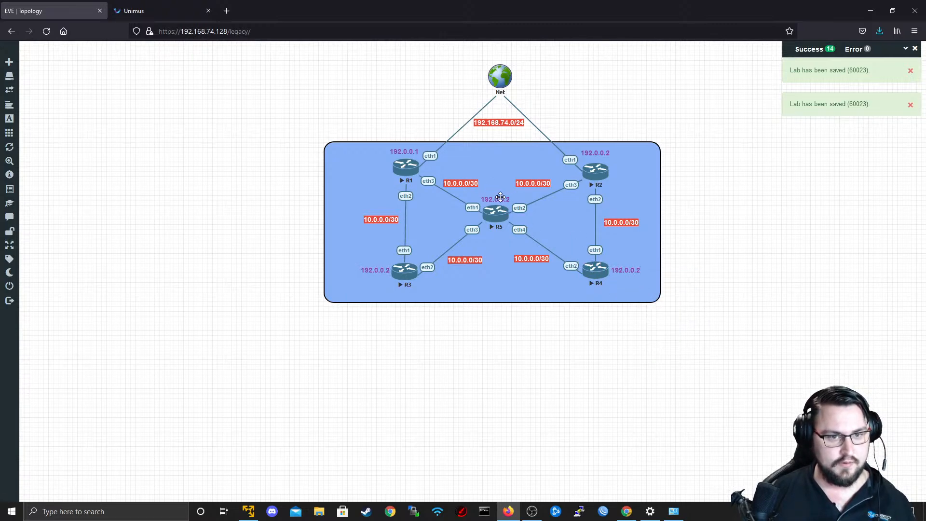
Change the purple labels at R3, R4 and R5 to 192.0.0.3, 192.0.0.4 and 192.0.0.5 respectively.
{"action": "double_click", "coordinate": [378, 266]}
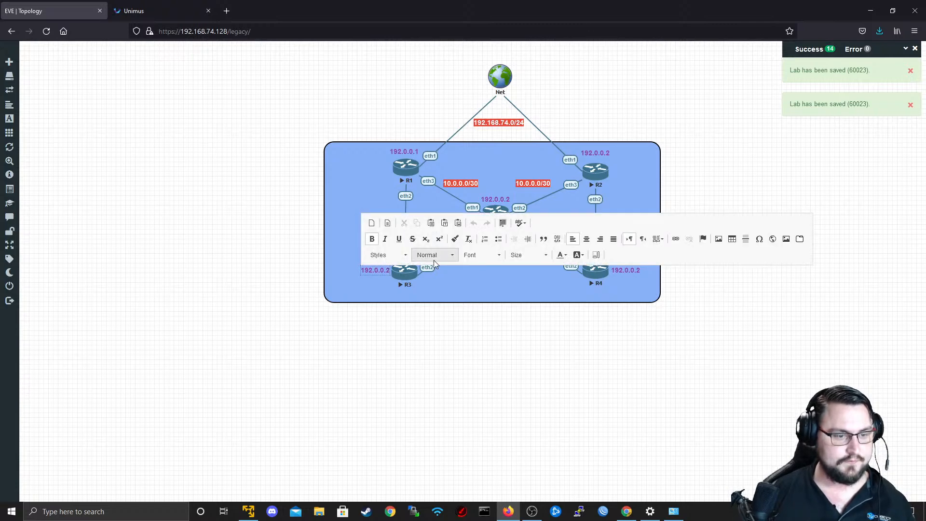
{"action": "left_click", "coordinate": [613, 294]}
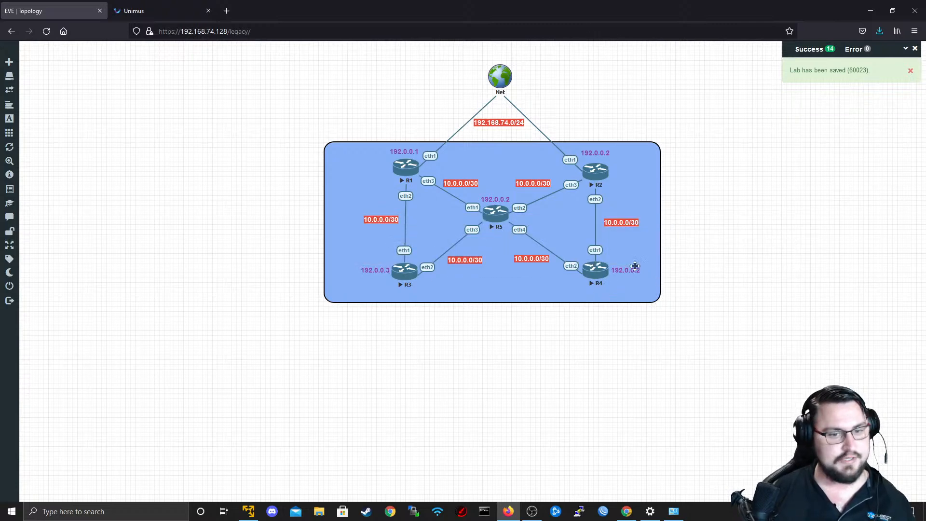
{"action": "double_click", "coordinate": [635, 266]}
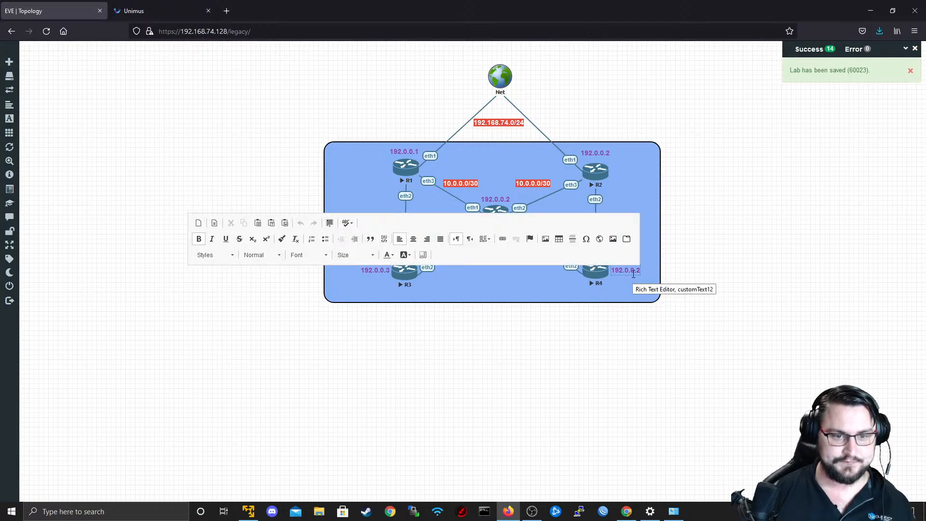
{"action": "type", "text": "4"}
{"action": "left_click", "coordinate": [637, 285]}
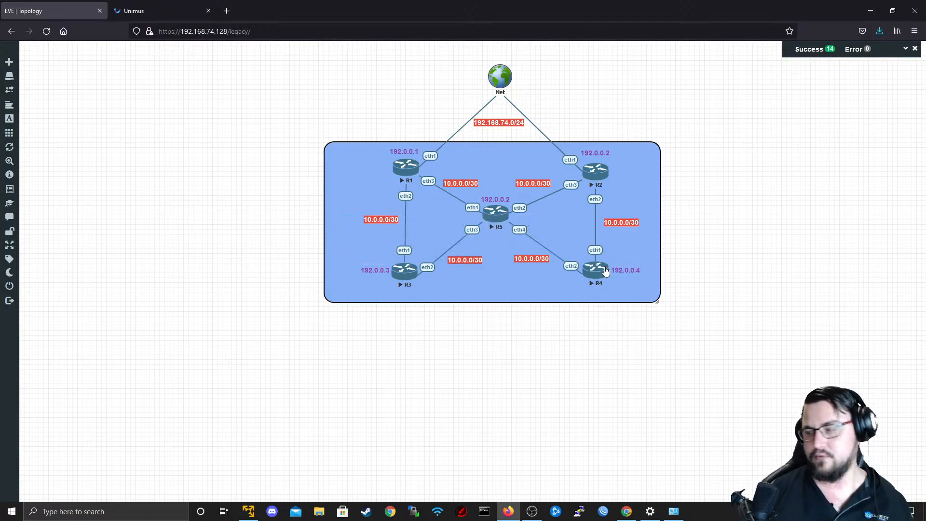
{"action": "double_click", "coordinate": [503, 201]}
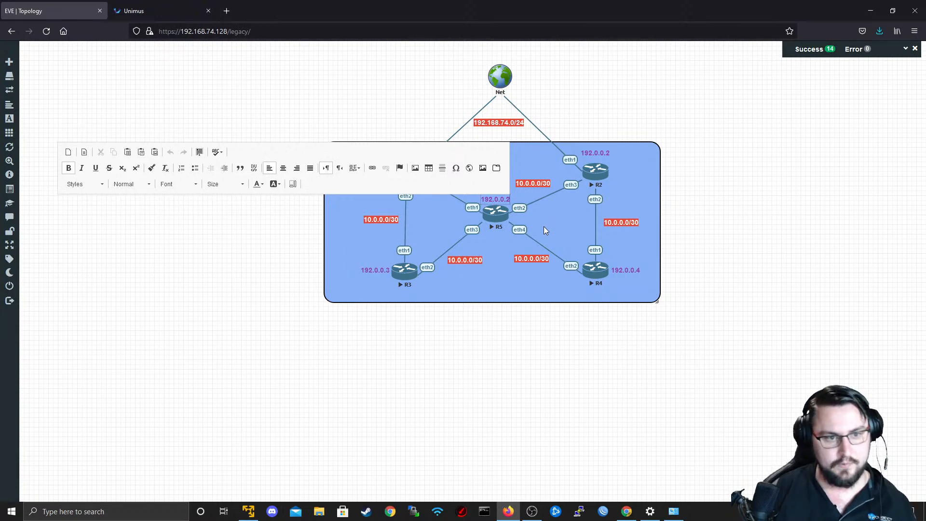
{"action": "key", "text": "BackSpace"}
{"action": "type", "text": "5"}
{"action": "left_click", "coordinate": [744, 223]}
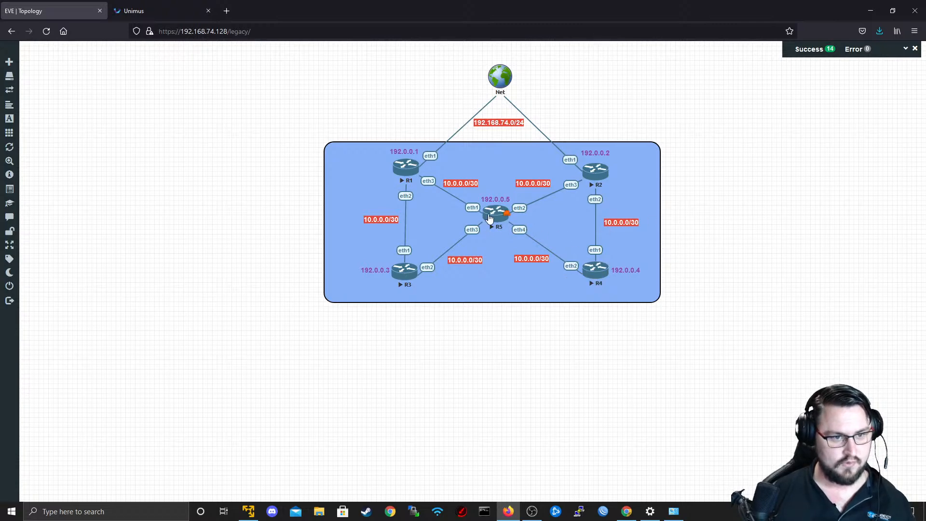
{"action": "key", "text": "alt+Tab"}
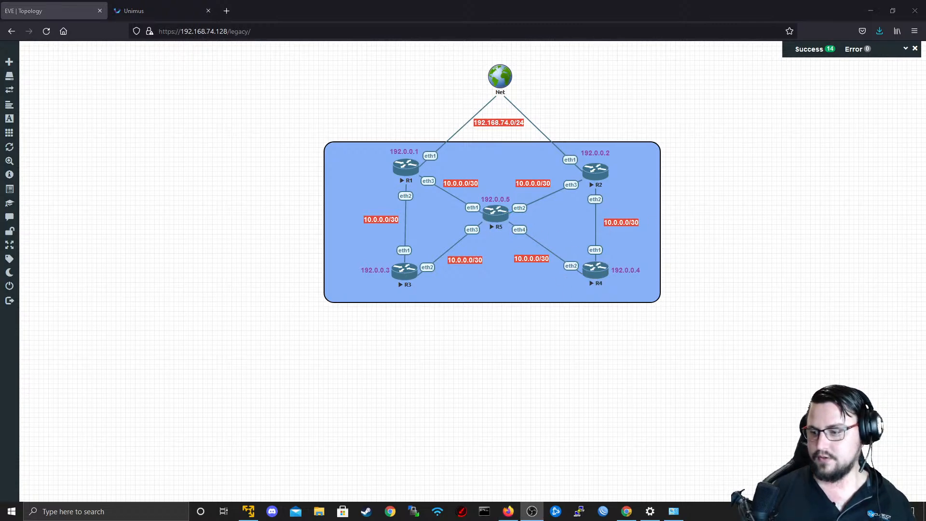
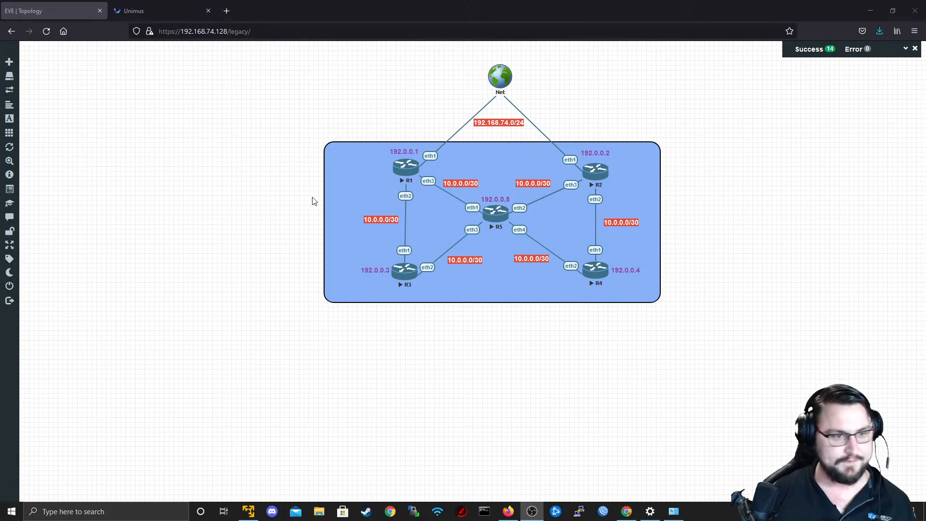
Change the subnet labels on the R1–R5 and R2–R5 links to 10.0.1.0/30 and 10.0.2.0/30 respectively.
{"action": "left_click", "coordinate": [462, 184]}
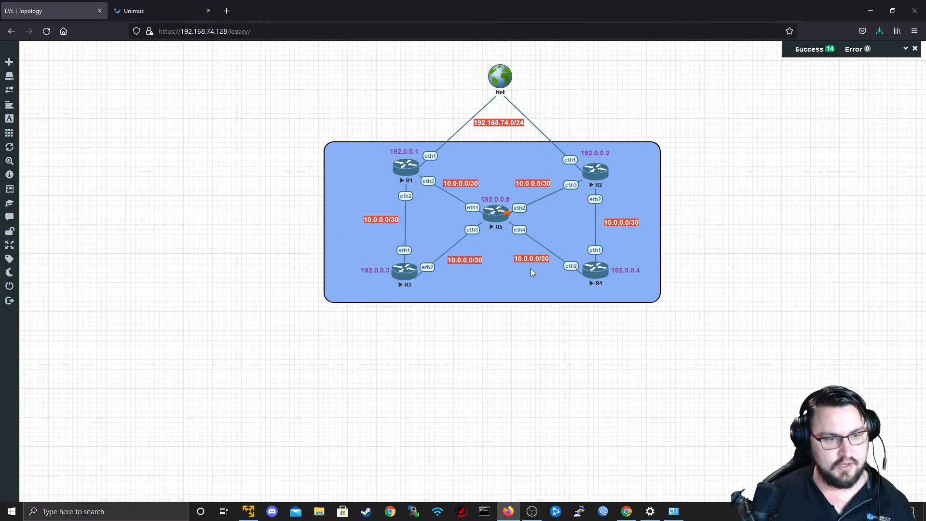
{"action": "double_click", "coordinate": [462, 183]}
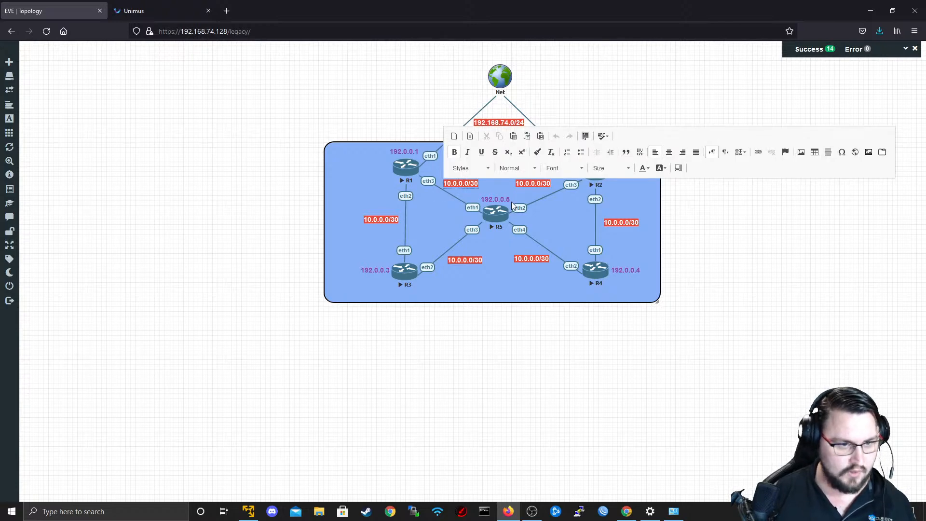
{"action": "key", "text": "BackSpace"}
{"action": "type", "text": "1"}
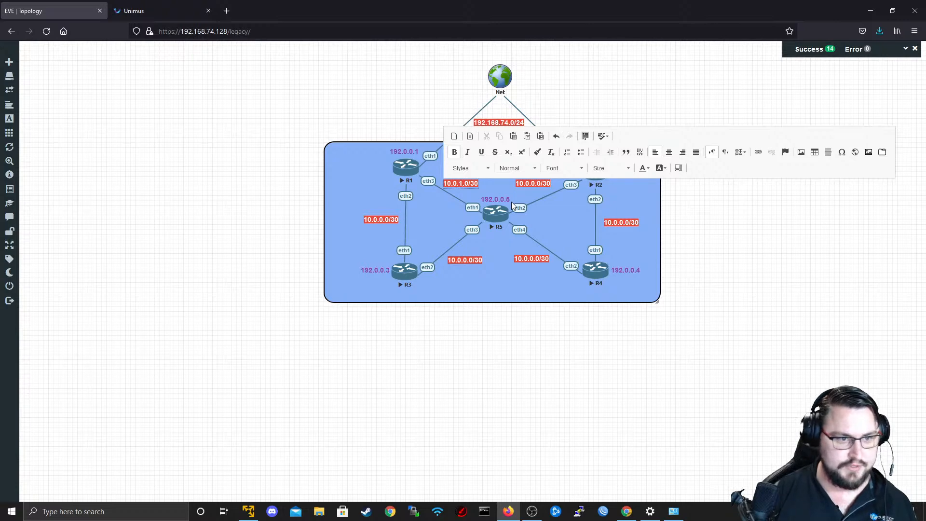
{"action": "left_click", "coordinate": [535, 183]}
{"action": "double_click", "coordinate": [536, 183]}
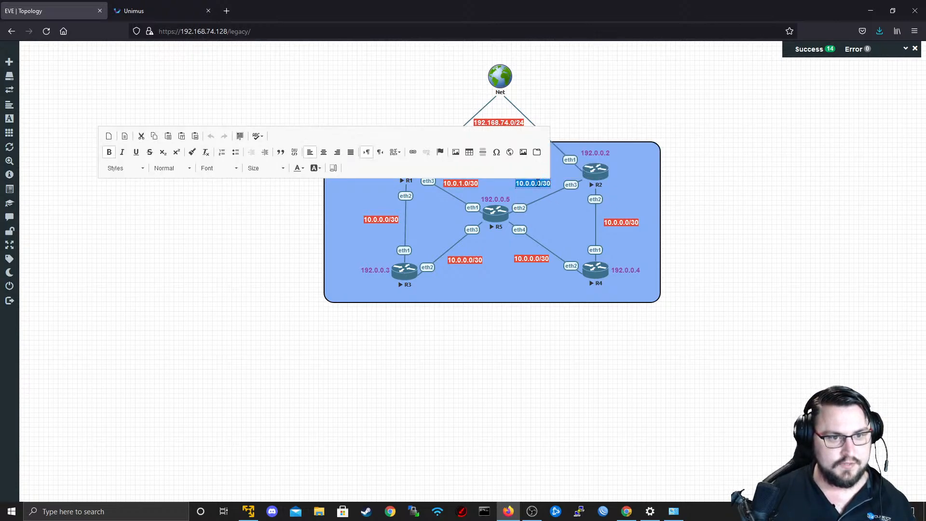
{"action": "key", "text": "BackSpace"}
{"action": "type", "text": "2"}
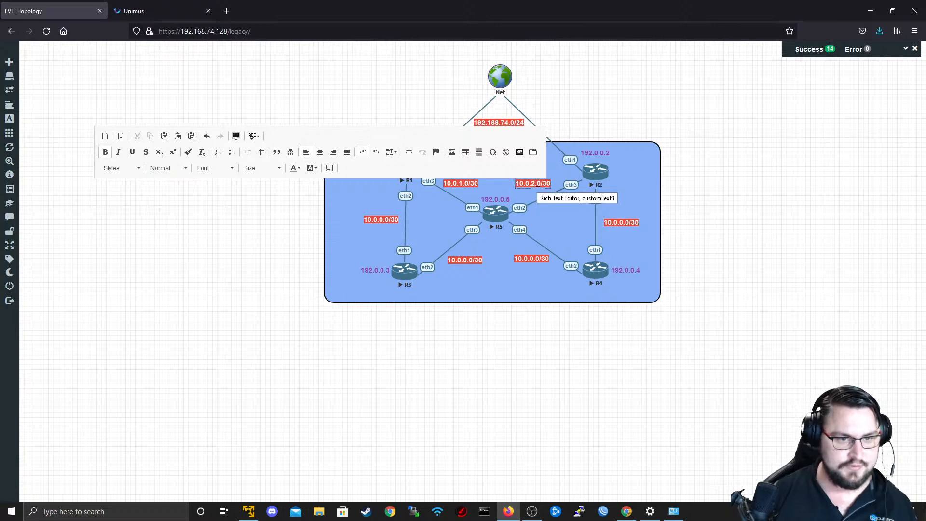
Change the subnet label on the R3–R5 link to 10.0.3.0/30.
{"action": "double_click", "coordinate": [469, 263]}
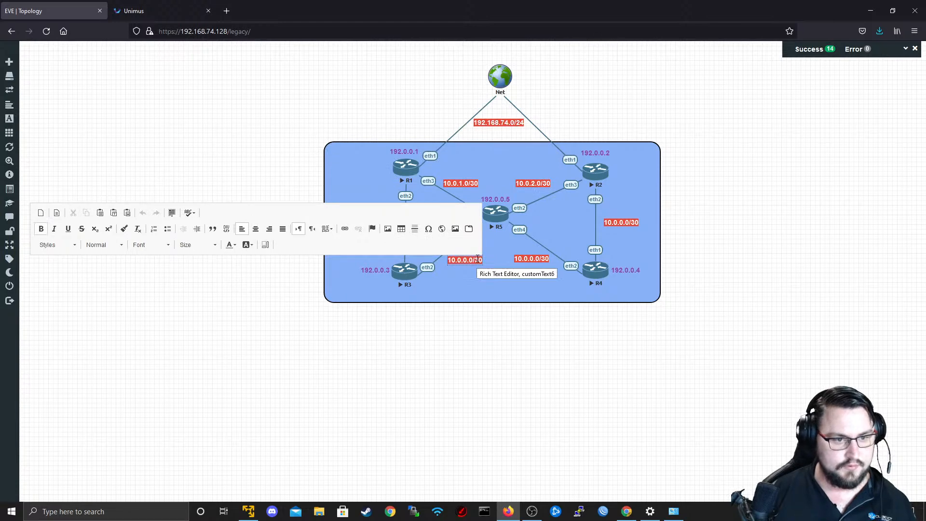
{"action": "key", "text": "BackSpace"}
{"action": "type", "text": "3"}
{"action": "left_click", "coordinate": [551, 271]}
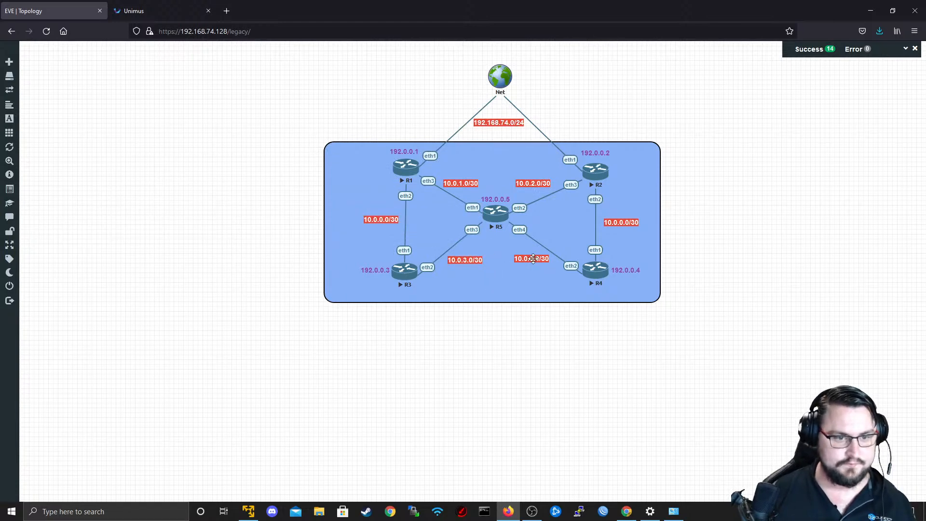
Change the subnet label on the R4–R5 link to 10.0.4.0/30.
{"action": "left_click_drag", "start_coordinate": [533, 259], "coordinate": [533, 260]}
{"action": "double_click", "coordinate": [533, 261]}
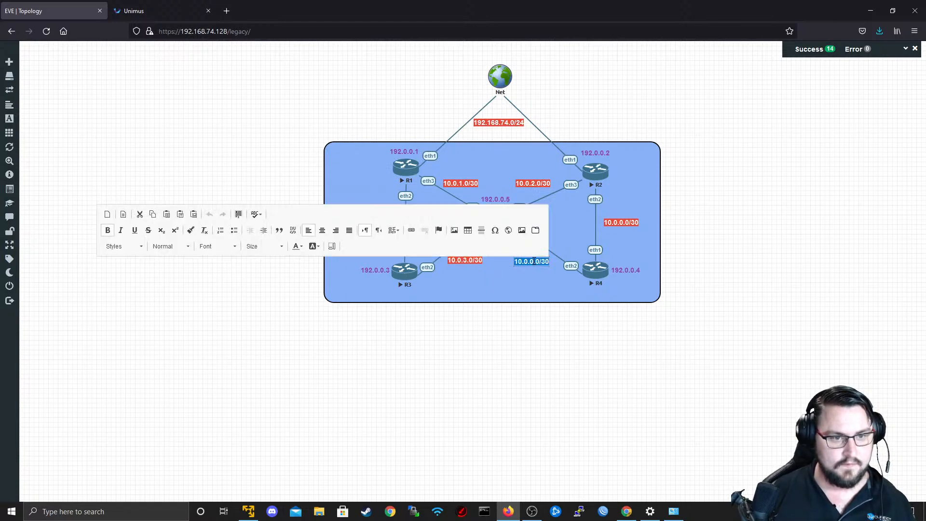
{"action": "left_click", "coordinate": [541, 272]}
{"action": "double_click", "coordinate": [532, 262]}
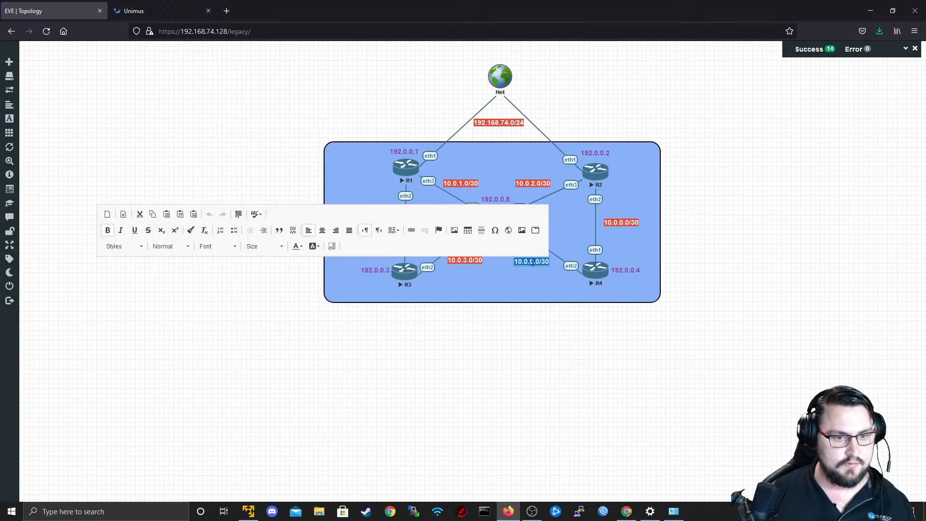
{"action": "key", "text": "Right"}
{"action": "key", "text": "Left"}
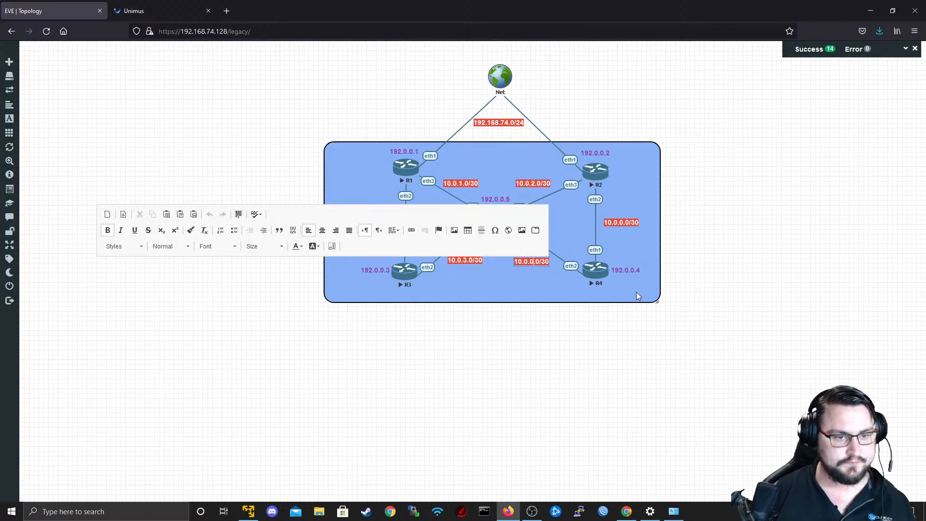
{"action": "key", "text": "BackSpace"}
{"action": "type", "text": "4"}
{"action": "left_click", "coordinate": [672, 301]}
Change the subnet label on the R1–R3 link to 10.0.5.0/30.
{"action": "double_click", "coordinate": [389, 220]}
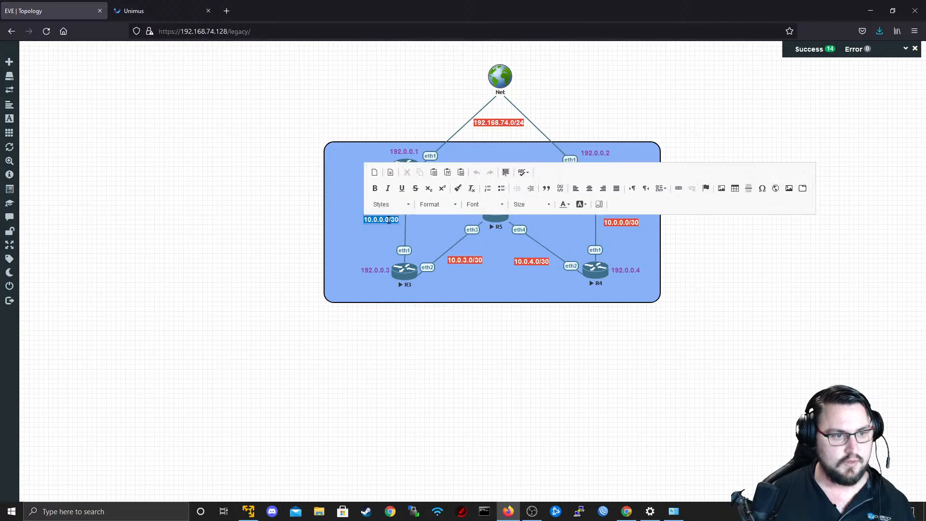
{"action": "key", "text": "Right"}
{"action": "key", "text": "BackSpace"}
{"action": "type", "text": "5"}
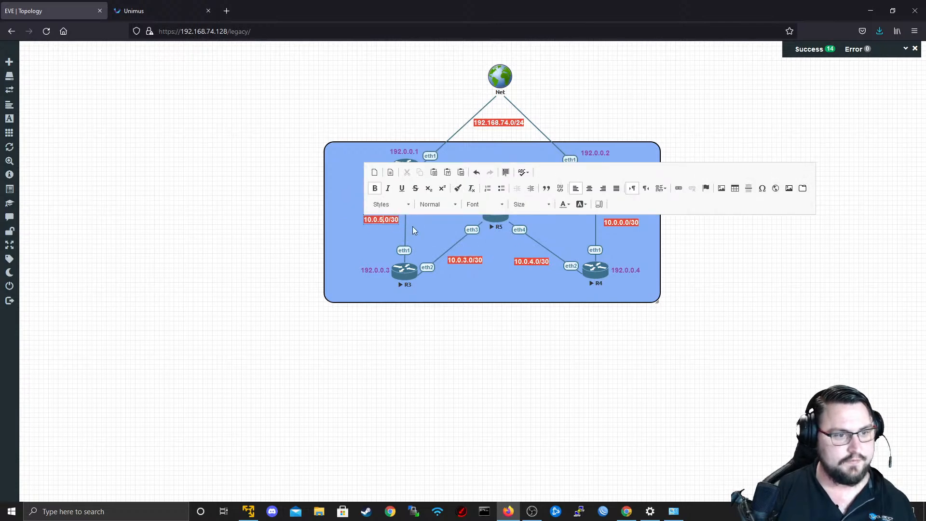
{"action": "left_click", "coordinate": [601, 222]}
Change the subnet label on the R2–R4 link to 10.0.6.0/30.
{"action": "left_click_drag", "start_coordinate": [626, 223], "coordinate": [627, 222]}
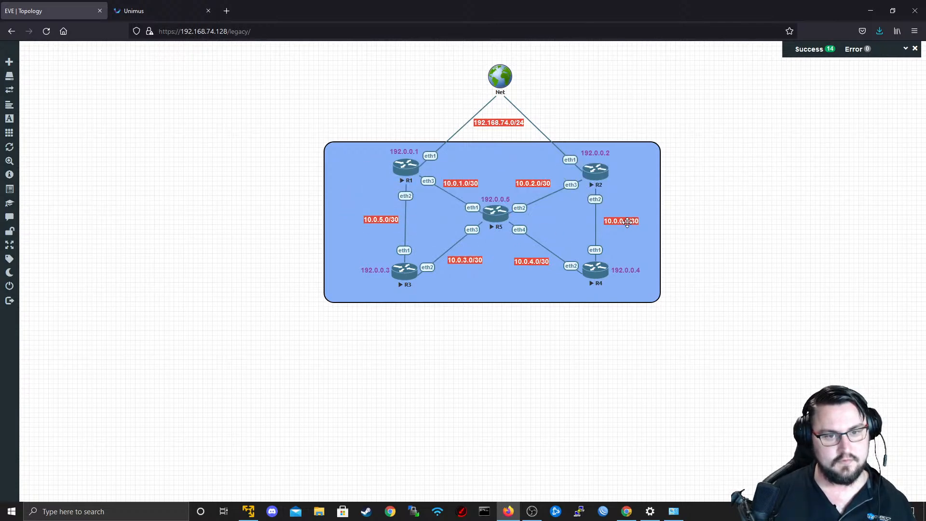
{"action": "double_click", "coordinate": [627, 222]}
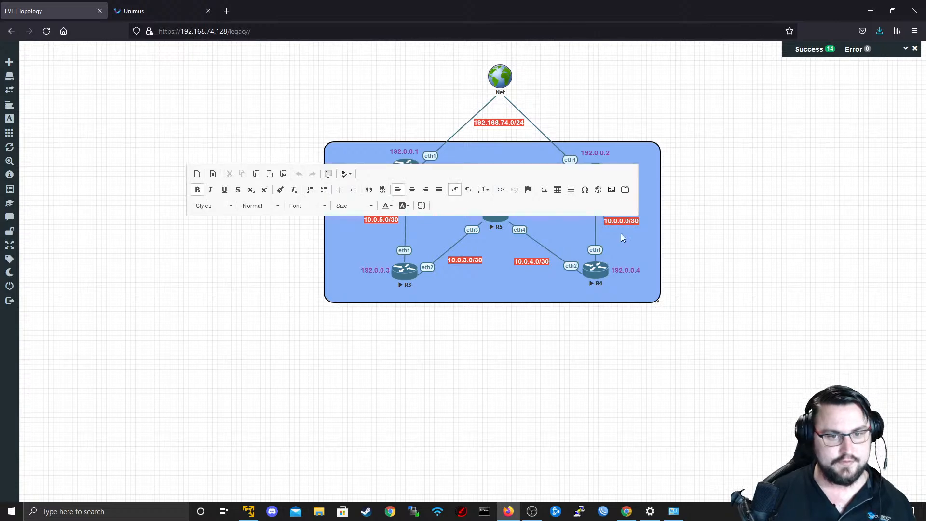
{"action": "key", "text": "Left"}
{"action": "key", "text": "BackSpace"}
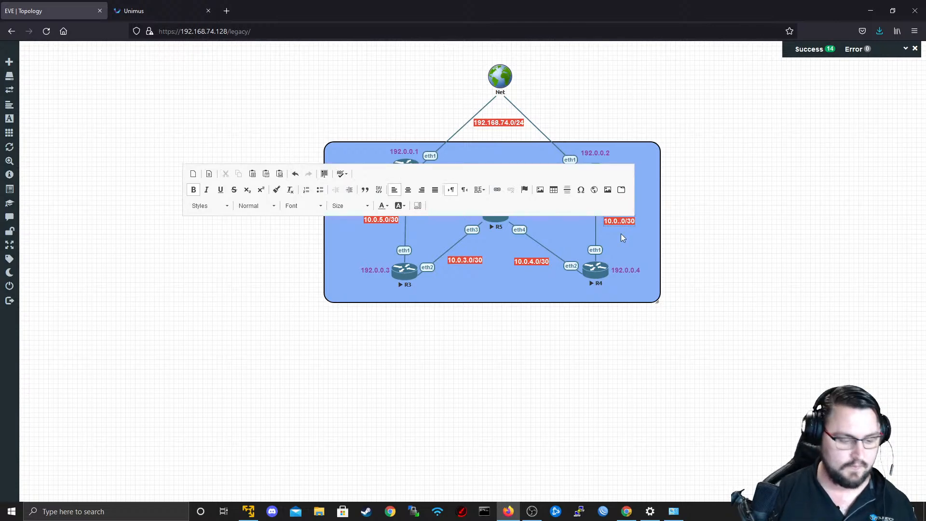
{"action": "type", "text": "6"}
{"action": "left_click", "coordinate": [749, 105]}
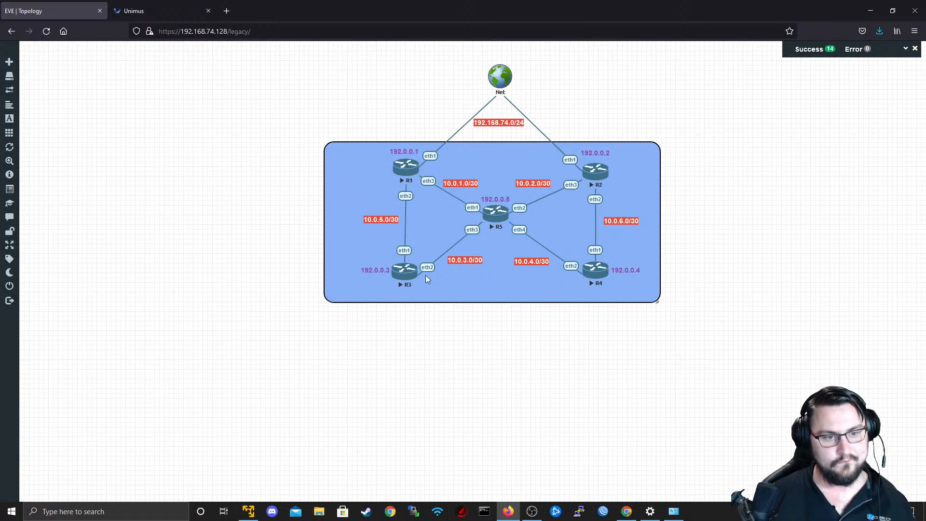
Duplicate the red 10.0.3.0/30 label and trim the copy's text to .3.
{"action": "right_click", "coordinate": [469, 260]}
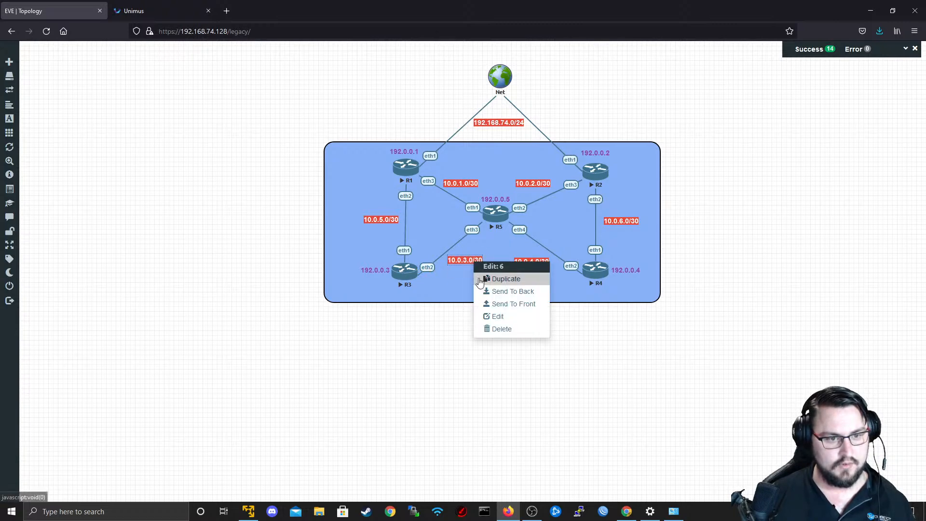
{"action": "left_click", "coordinate": [475, 277]}
{"action": "double_click", "coordinate": [463, 276]}
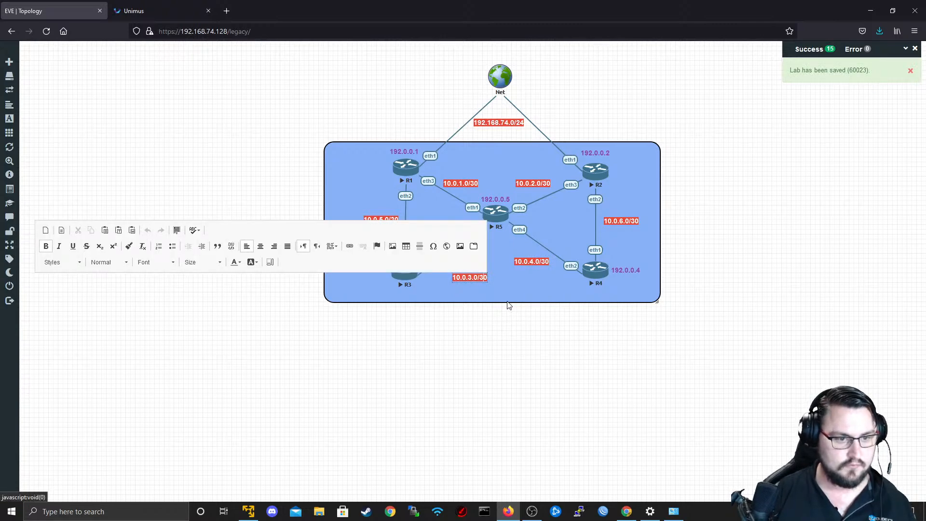
{"action": "key", "text": "BackSpace"}
{"action": "key", "text": "BackSpace"}
{"action": "key", "text": "BackSpace"}
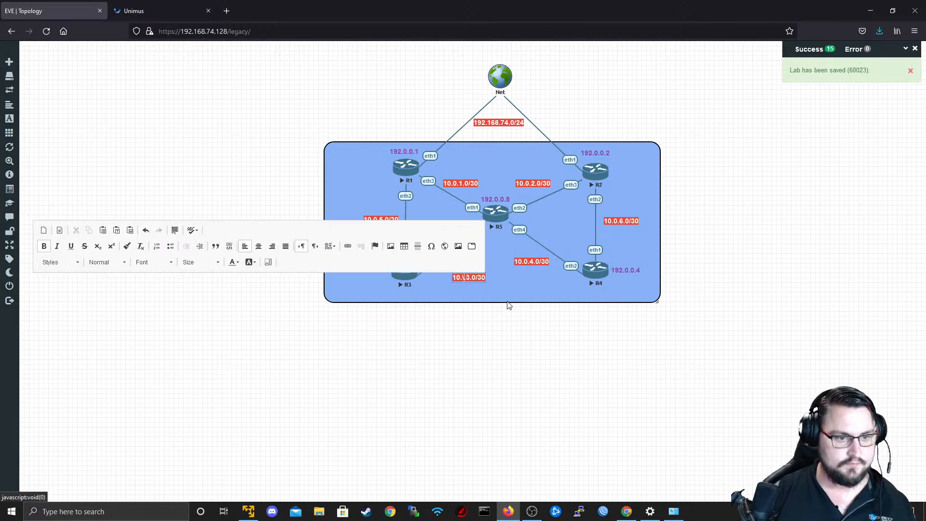
{"action": "key", "text": "Delete"}
{"action": "key", "text": "Right"}
{"action": "key", "text": "Right"}
{"action": "key", "text": "Right"}
{"action": "key", "text": "Right"}
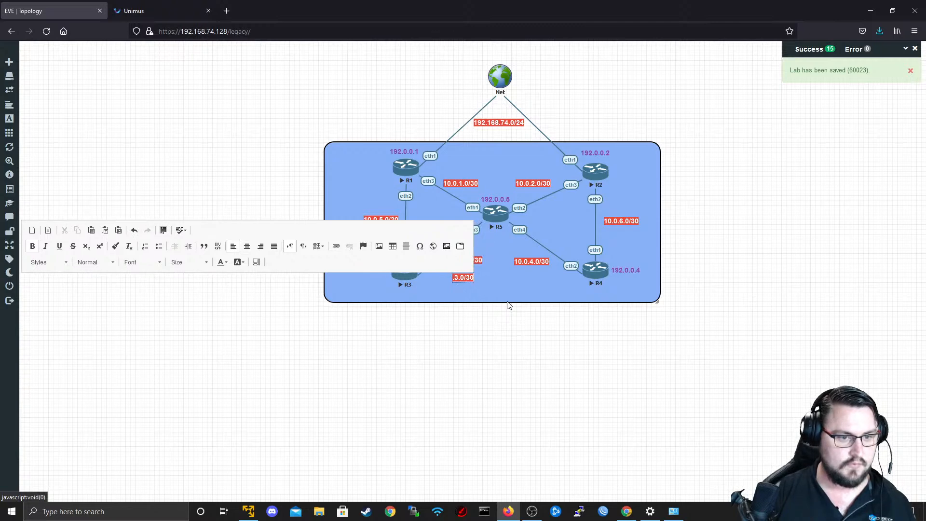
{"action": "key", "text": "Delete"}
{"action": "key", "text": "Delete"}
{"action": "key", "text": "Delete"}
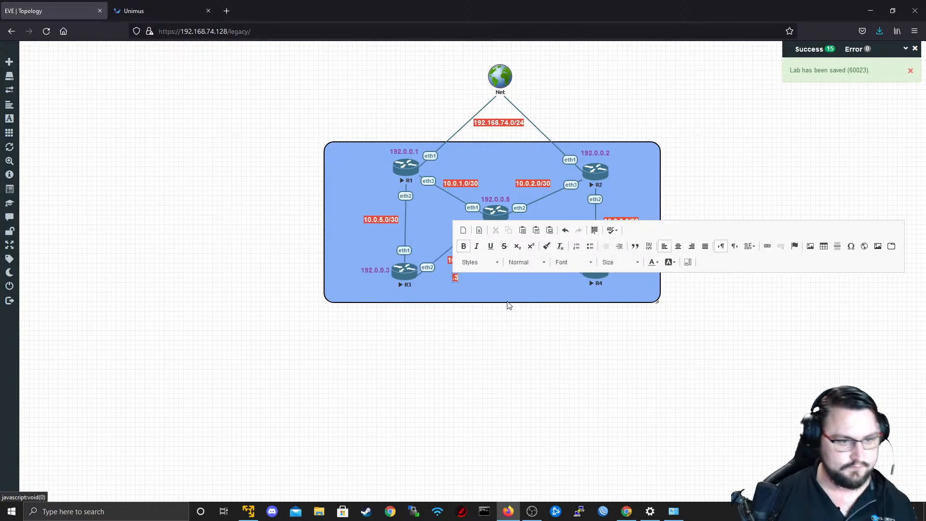
{"action": "left_click", "coordinate": [509, 305]}
Move the short .3 label just below R3's eth2 and change its text to .1.
{"action": "left_click_drag", "start_coordinate": [455, 277], "coordinate": [429, 281]}
{"action": "right_click", "coordinate": [430, 280]}
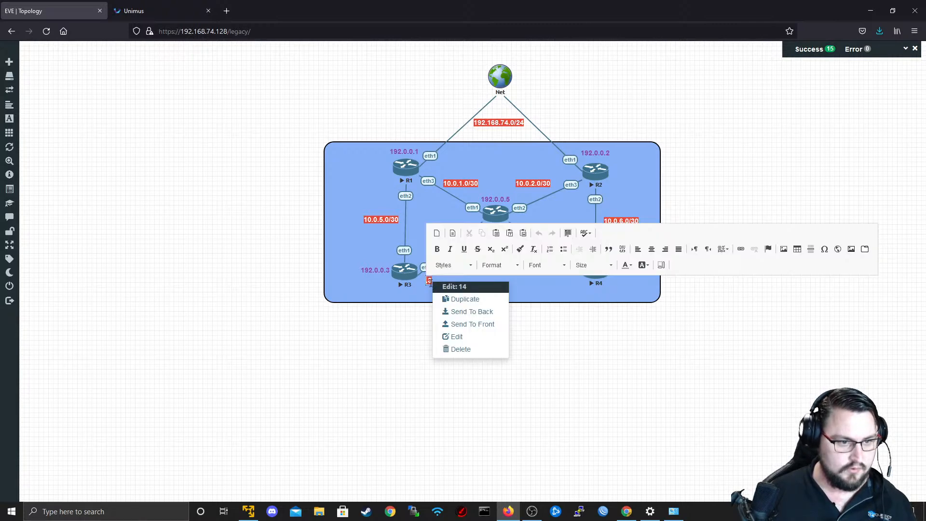
{"action": "key", "text": "BackSpace"}
{"action": "type", "text": "1"}
{"action": "left_click", "coordinate": [432, 288]}
Duplicate the .1 label, place the copy below the 10.0.3.0/30 label and change its text to .2.
{"action": "right_click", "coordinate": [431, 282]}
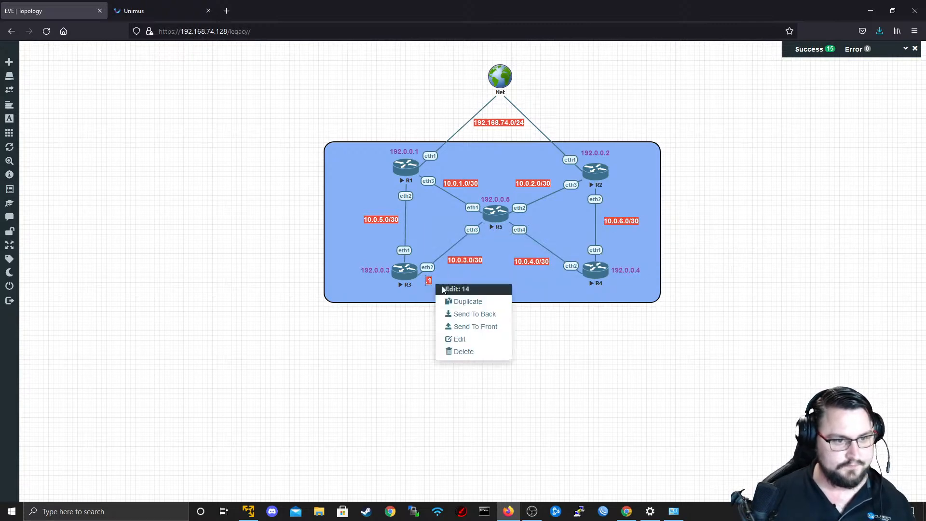
{"action": "left_click", "coordinate": [453, 302]}
{"action": "left_click_drag", "start_coordinate": [431, 283], "coordinate": [465, 282]}
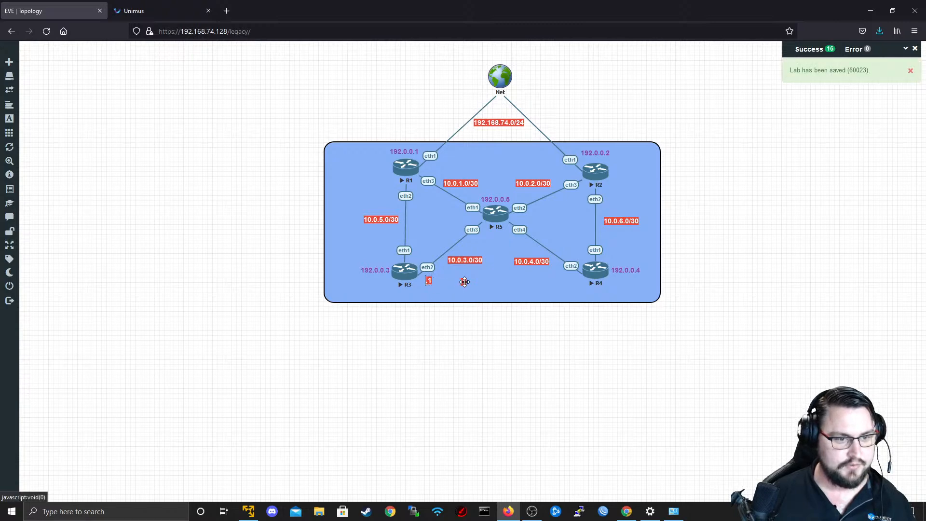
{"action": "double_click", "coordinate": [465, 281]}
{"action": "type", "text": "2"}
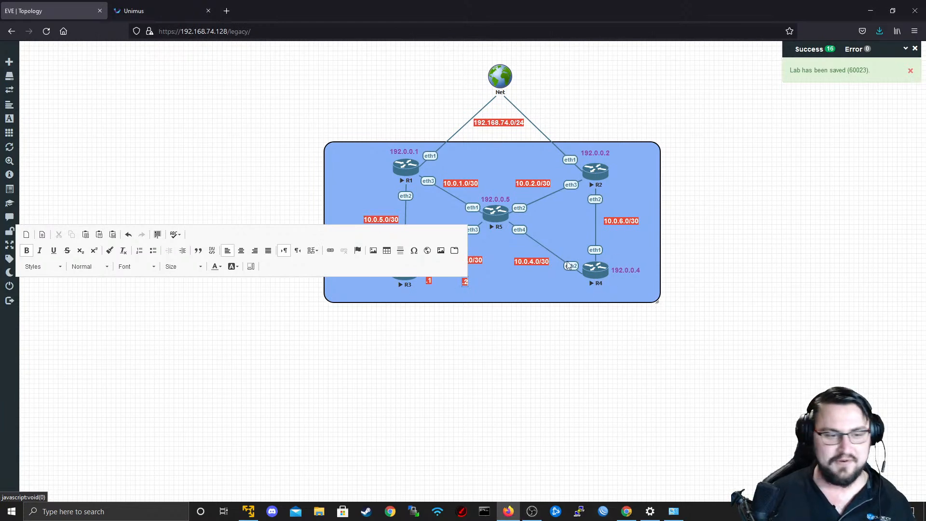
{"action": "left_click", "coordinate": [472, 306]}
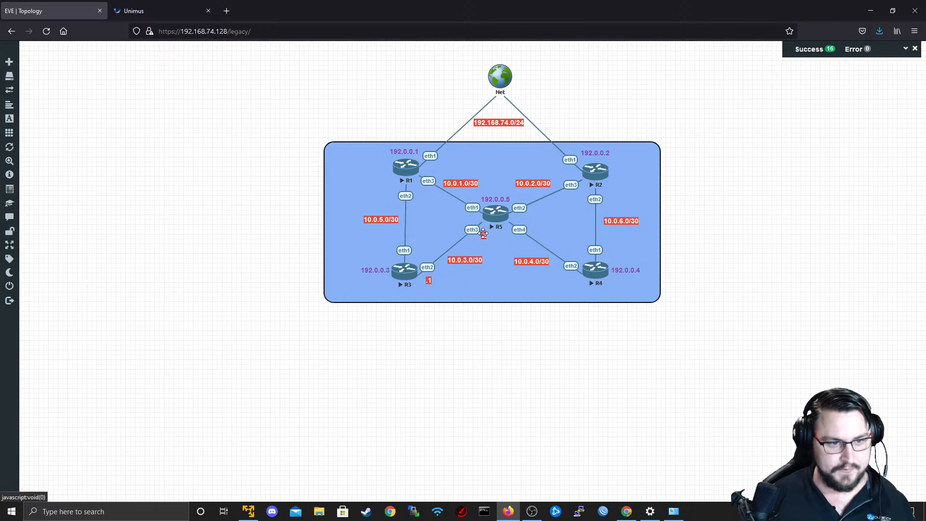
Place the .1 label beside R5's eth3 and add copies of it beside R5's eth4, eth1 and eth2.
{"action": "mouse_move", "coordinate": [484, 234]}
{"action": "left_mouse_down"}
{"action": "mouse_move", "coordinate": [462, 289]}
{"action": "mouse_move", "coordinate": [498, 216]}
{"action": "mouse_move", "coordinate": [486, 233]}
{"action": "left_mouse_up"}
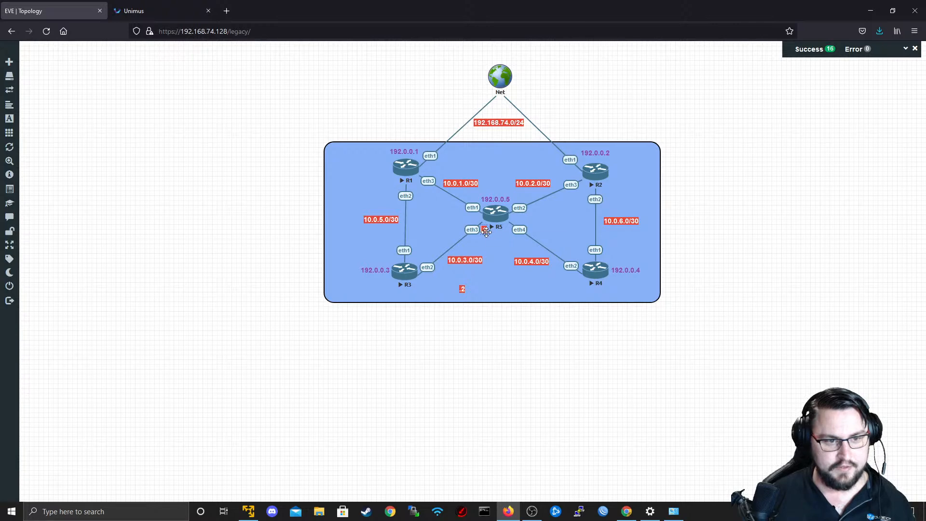
{"action": "right_click", "coordinate": [486, 233]}
{"action": "left_click", "coordinate": [496, 247]}
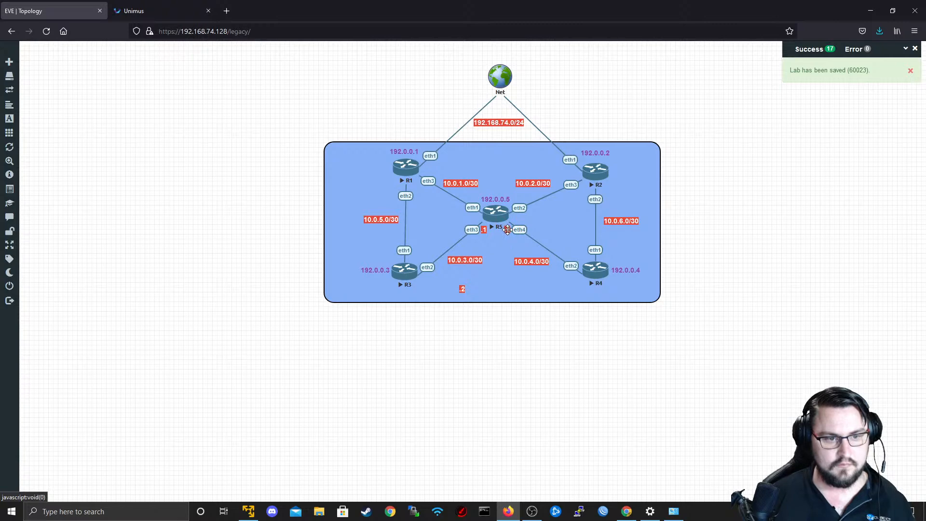
{"action": "right_click", "coordinate": [509, 232]}
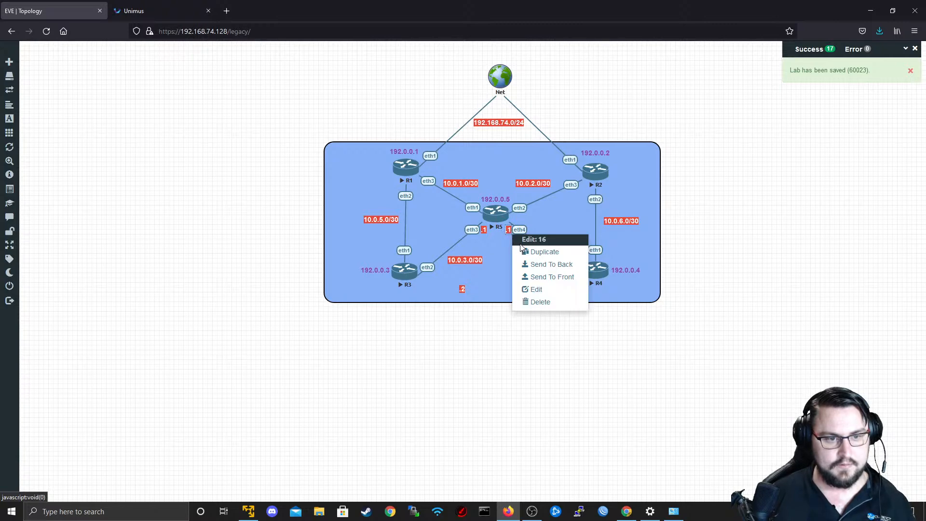
{"action": "left_click", "coordinate": [525, 248]}
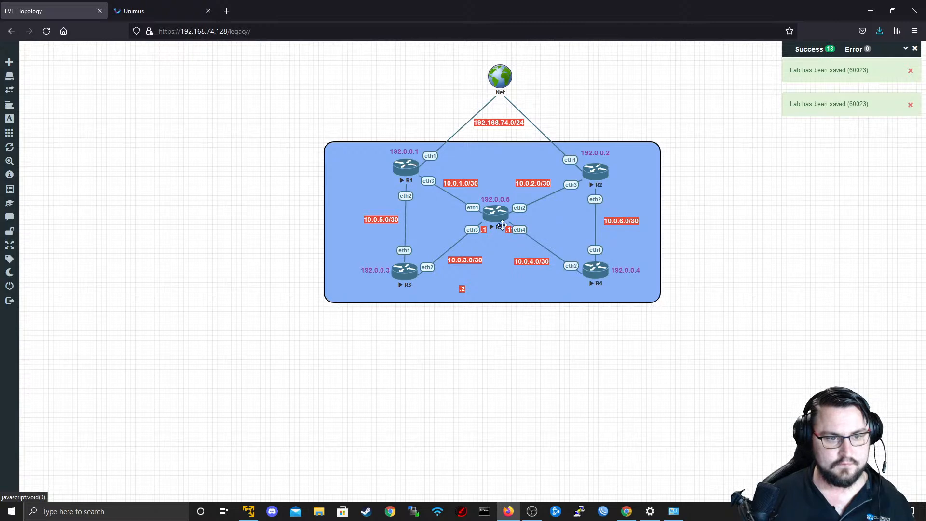
{"action": "left_click_drag", "start_coordinate": [501, 225], "coordinate": [475, 200]}
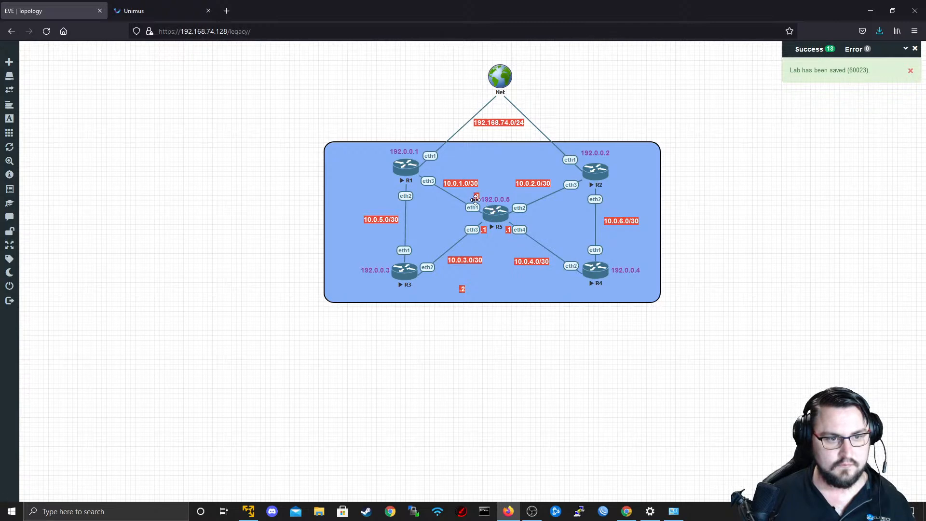
{"action": "right_click", "coordinate": [477, 200]}
{"action": "left_click", "coordinate": [495, 220]}
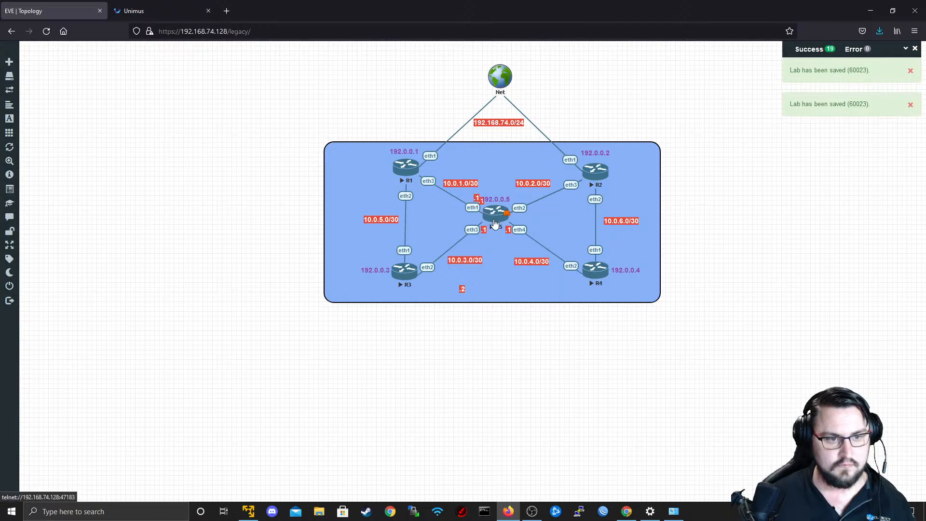
{"action": "left_click_drag", "start_coordinate": [481, 200], "coordinate": [517, 202]}
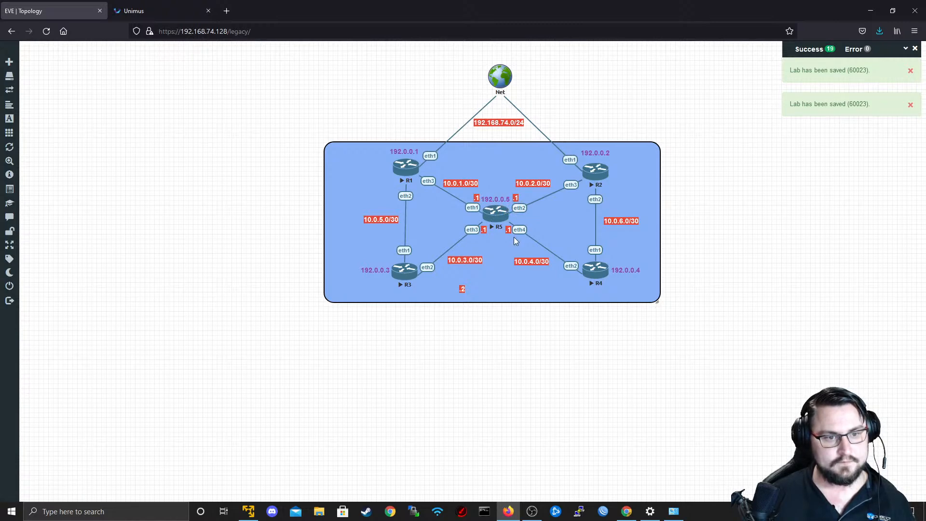
Place the .2 label beside R3's eth2 and add copies of it beside R4's eth2 and R1's eth3.
{"action": "left_click_drag", "start_coordinate": [463, 290], "coordinate": [579, 280]}
{"action": "right_click", "coordinate": [423, 279]}
{"action": "left_click", "coordinate": [443, 294]}
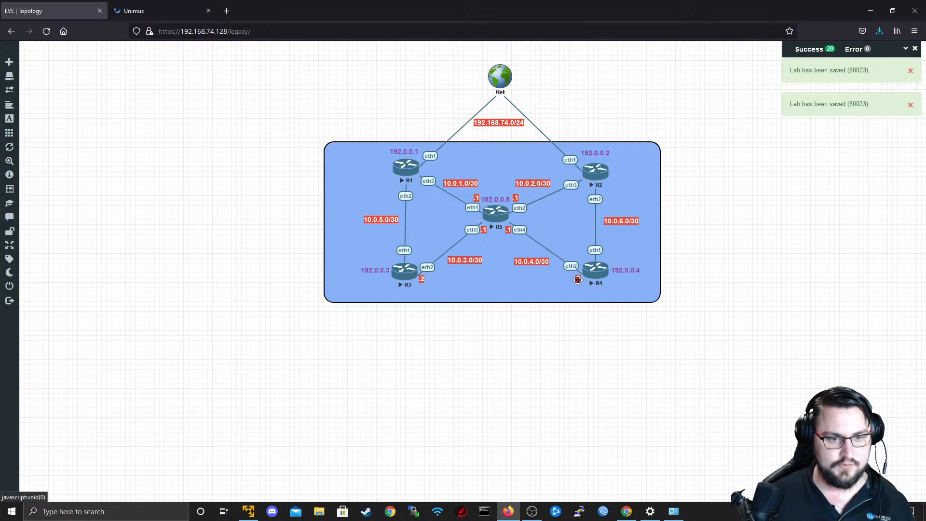
{"action": "right_click", "coordinate": [580, 284]}
{"action": "left_click", "coordinate": [585, 298]}
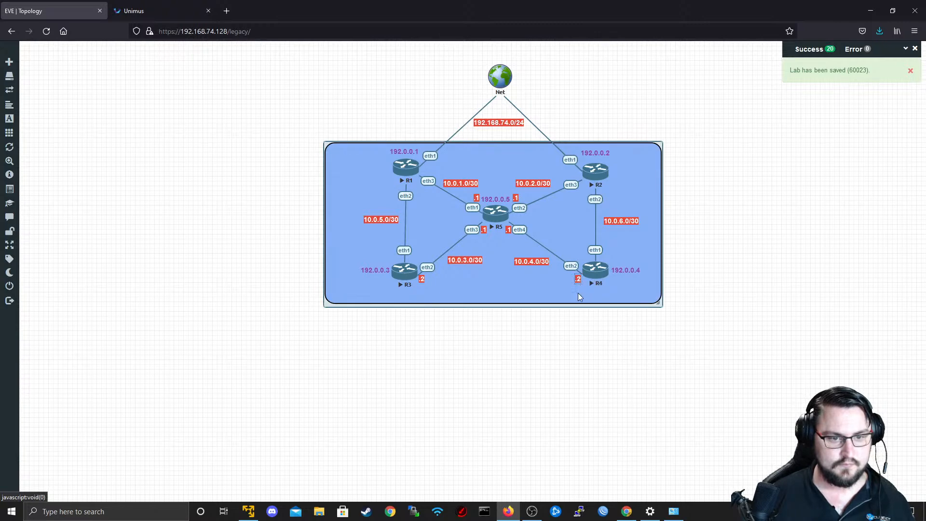
{"action": "left_click_drag", "start_coordinate": [581, 285], "coordinate": [426, 173]}
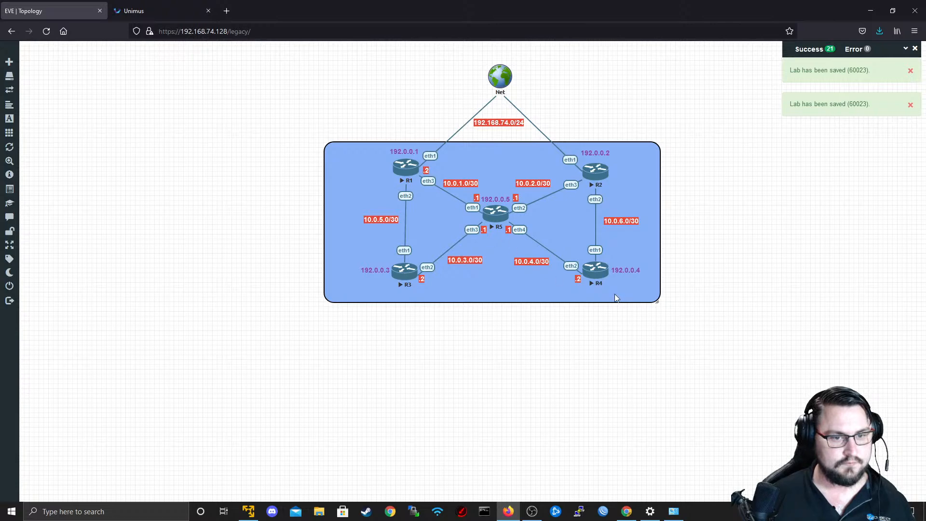
Add copies of the .2 label beside R2's eth3, R4's eth1 and R3's eth1.
{"action": "right_click", "coordinate": [579, 280]}
{"action": "left_click", "coordinate": [598, 298]}
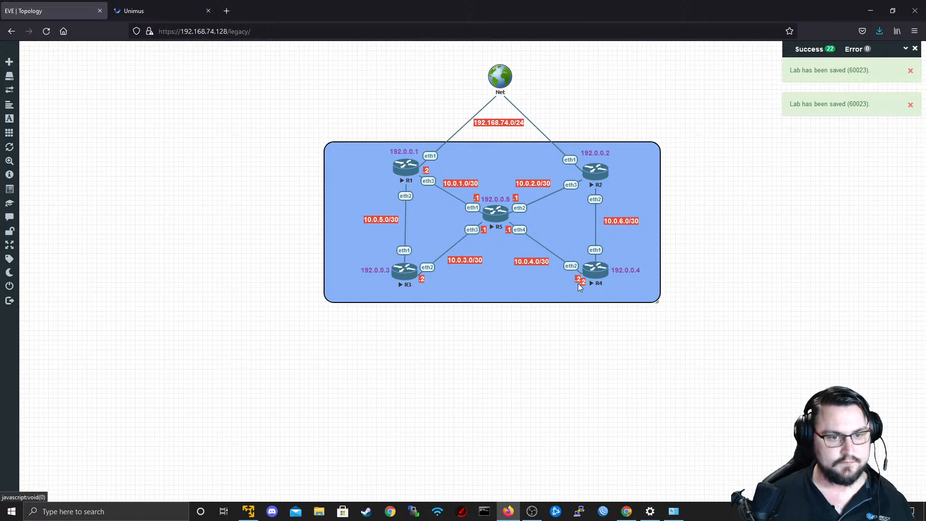
{"action": "left_click_drag", "start_coordinate": [581, 284], "coordinate": [576, 176]}
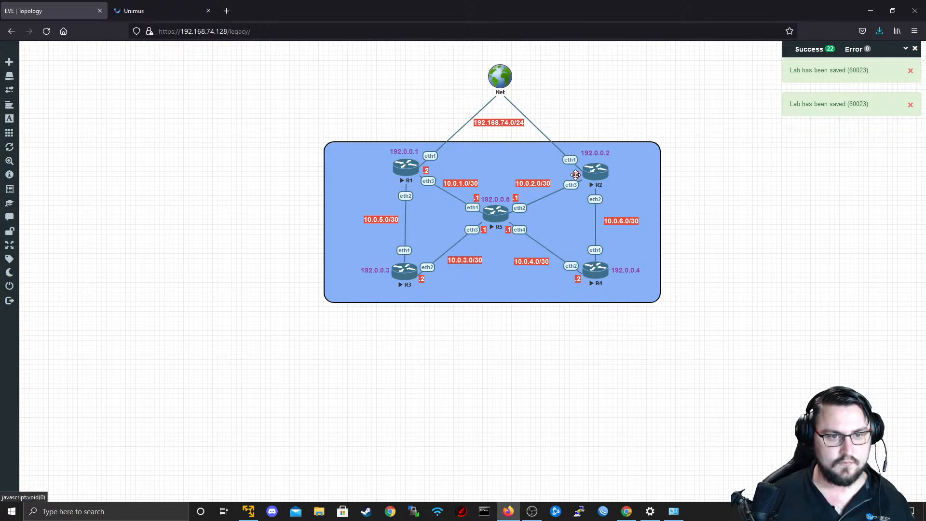
{"action": "right_click", "coordinate": [577, 174]}
{"action": "left_click", "coordinate": [590, 192]}
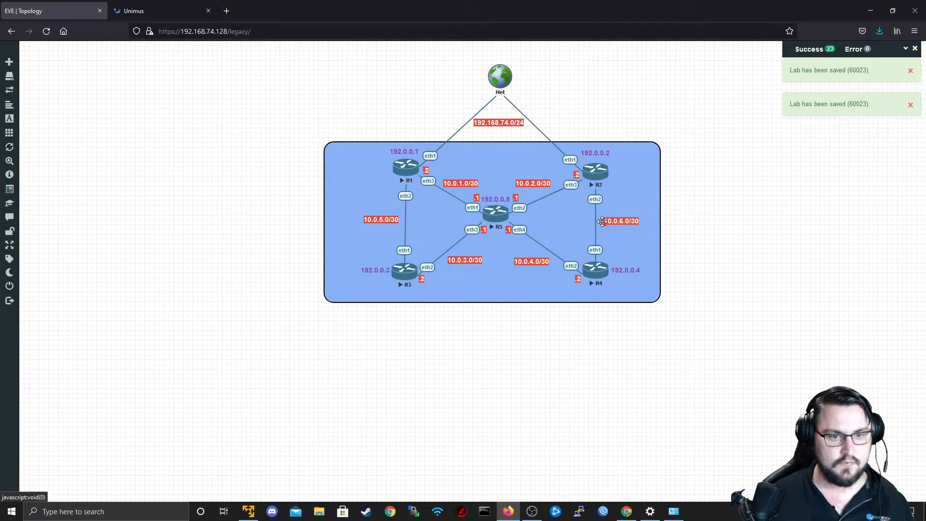
{"action": "right_click", "coordinate": [605, 254]}
{"action": "left_click", "coordinate": [641, 282]}
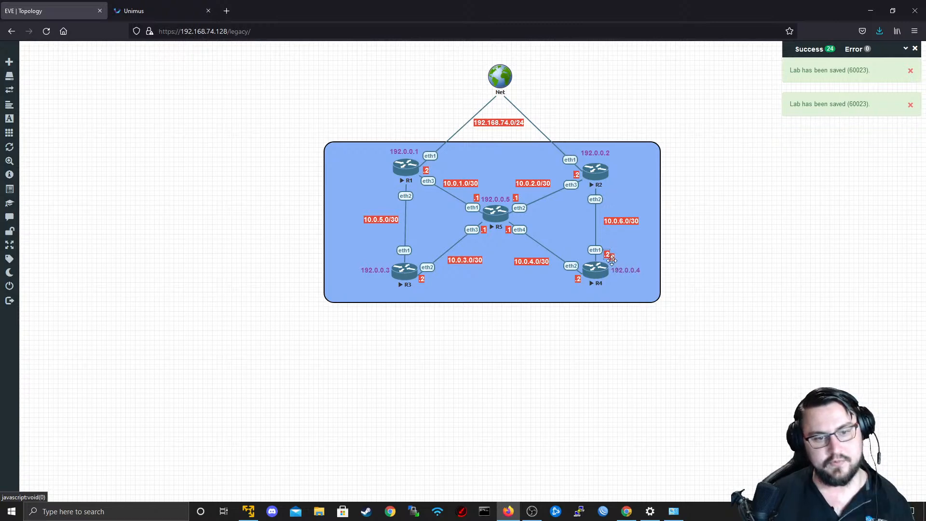
{"action": "left_click_drag", "start_coordinate": [611, 261], "coordinate": [398, 260]}
Duplicate the .1 label, place the copy just above R1's eth2 and keep the 192.0.0.5 label above R5.
{"action": "right_click", "coordinate": [477, 198]}
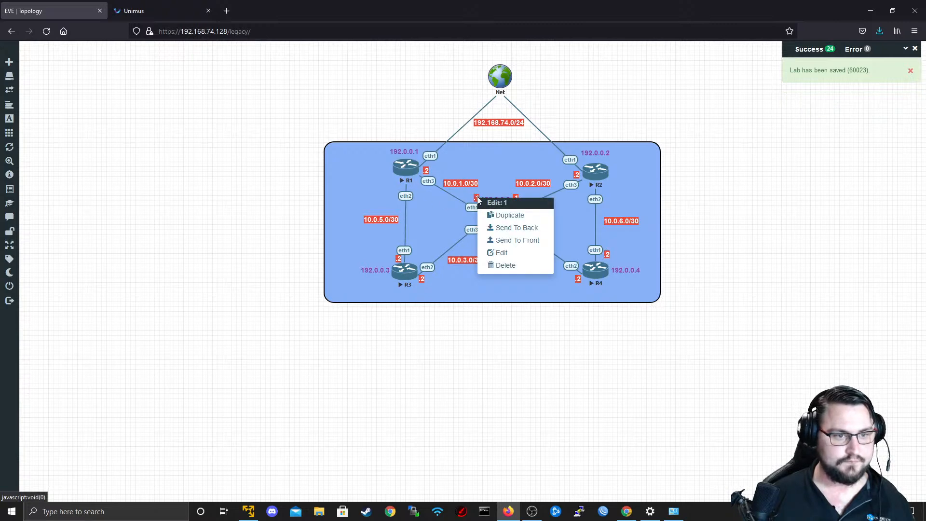
{"action": "left_click", "coordinate": [476, 199]}
{"action": "right_click", "coordinate": [477, 198]}
{"action": "left_click", "coordinate": [510, 215]}
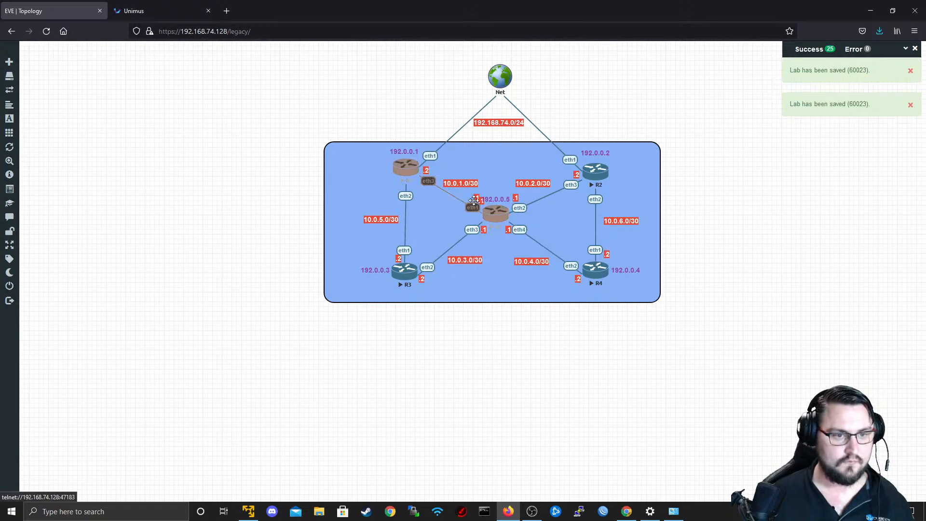
{"action": "left_click_drag", "start_coordinate": [484, 199], "coordinate": [401, 190]}
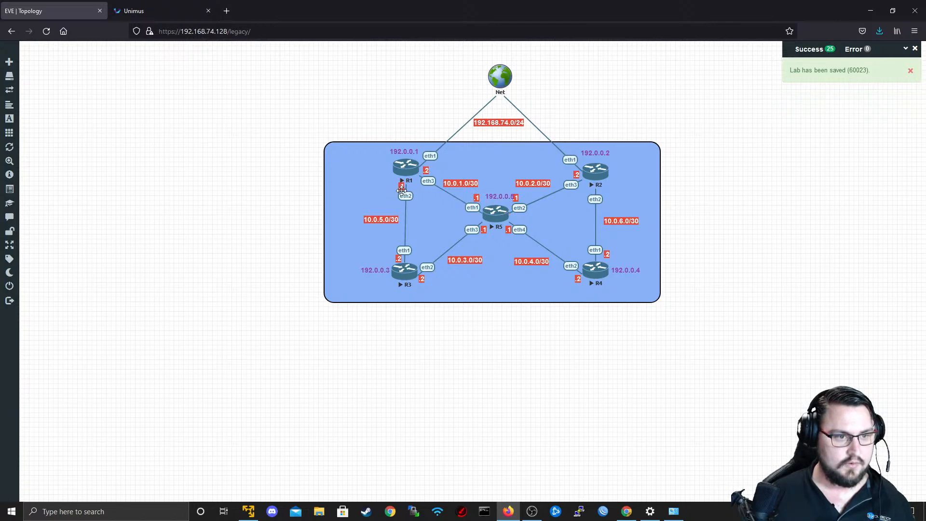
{"action": "left_click_drag", "start_coordinate": [499, 195], "coordinate": [496, 197]}
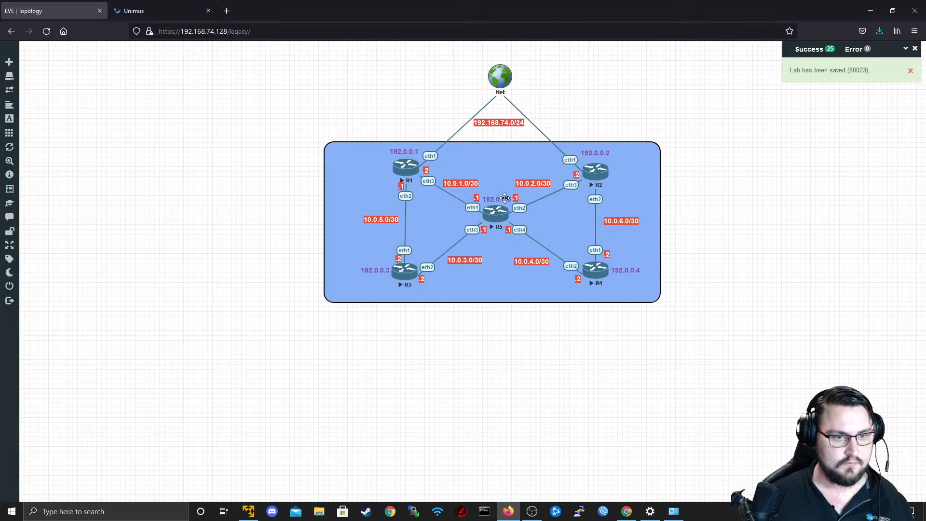
Duplicate the .1 label beside R5's eth4 and place the copy beside R2's eth2.
{"action": "right_click", "coordinate": [510, 230]}
{"action": "left_click", "coordinate": [520, 247]}
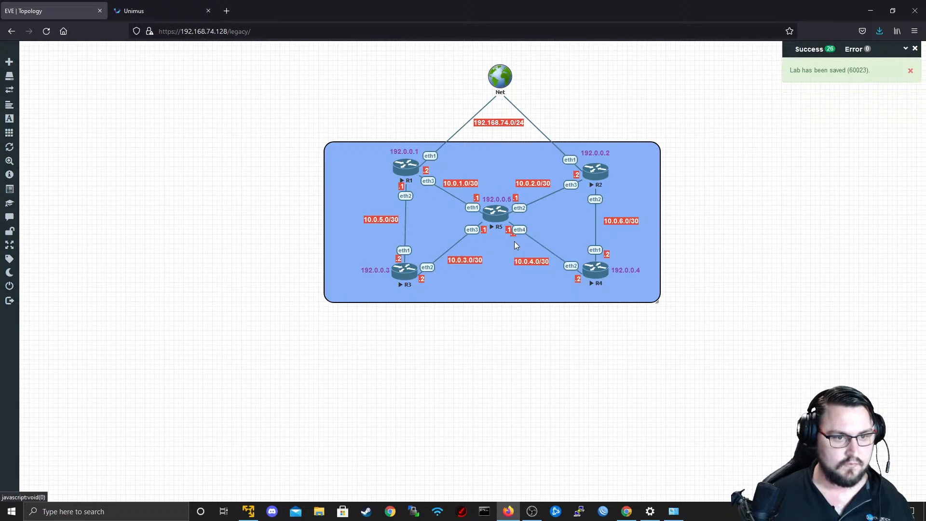
{"action": "left_click_drag", "start_coordinate": [512, 234], "coordinate": [608, 194]}
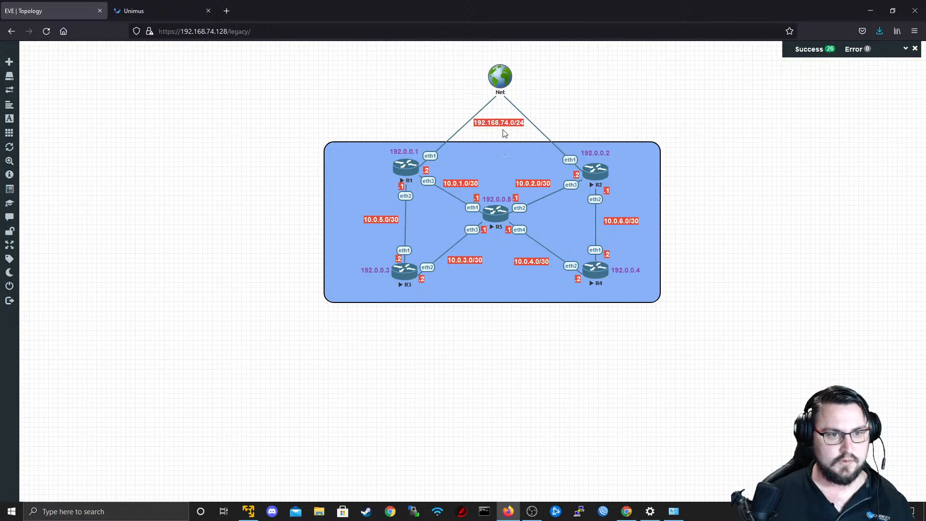
{"action": "left_click", "coordinate": [542, 364]}
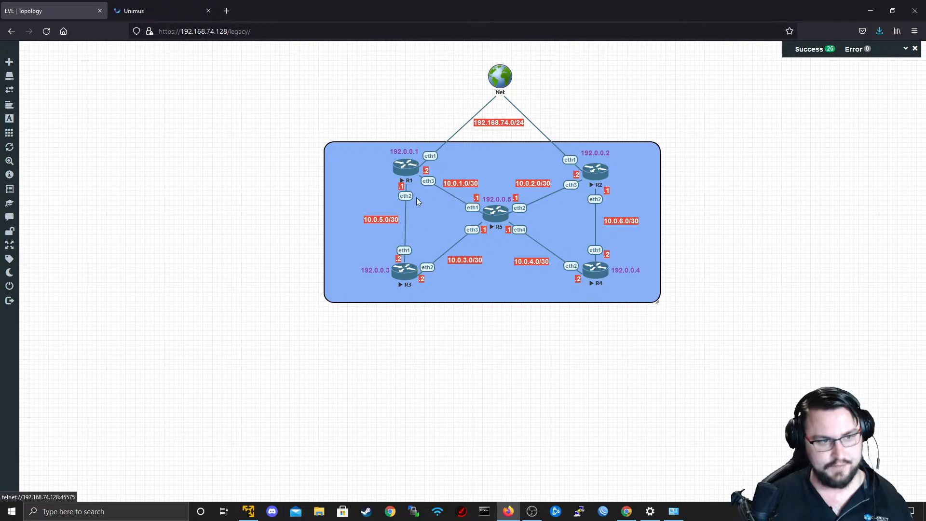
Open R5's telnet console with putty.exe.
{"action": "left_click", "coordinate": [499, 218]}
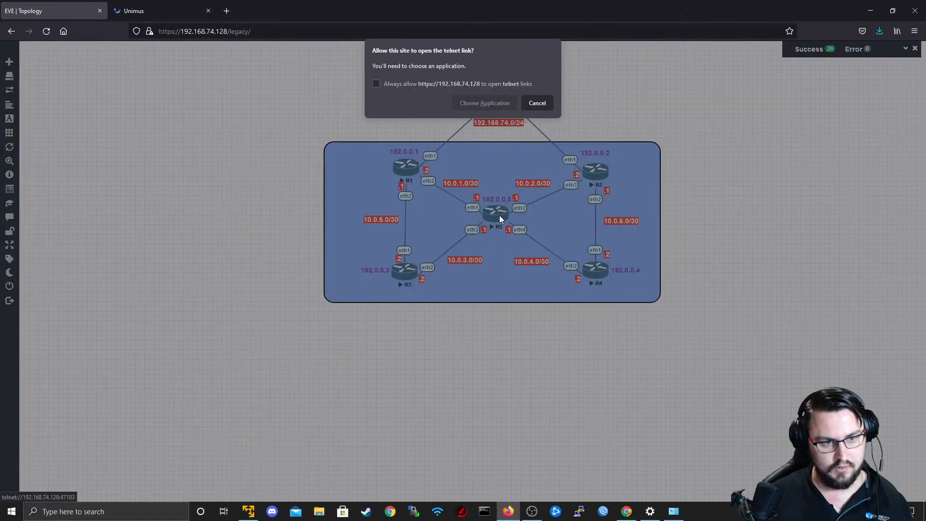
{"action": "left_click", "coordinate": [496, 107]}
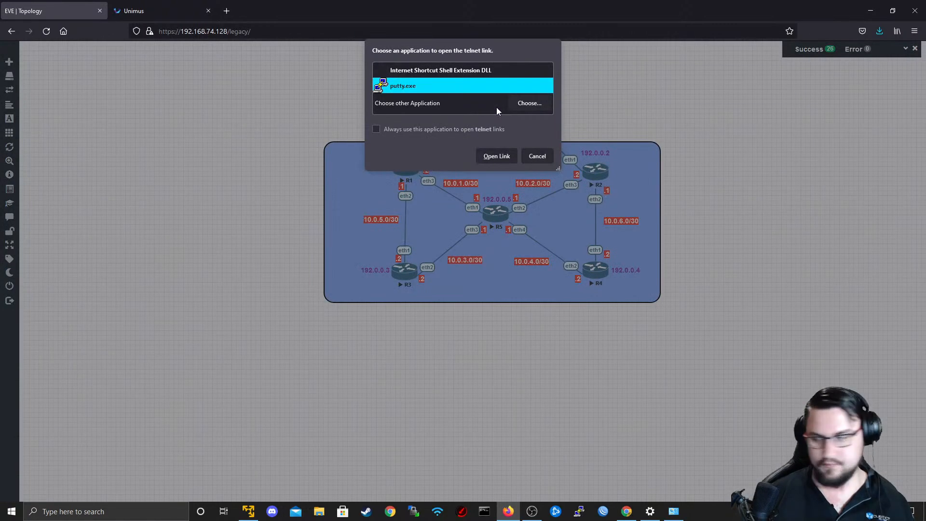
{"action": "left_click", "coordinate": [505, 162]}
Log in to R5 as admin with a blank password and decline to view the software license.
{"action": "type", "text": "adn"}
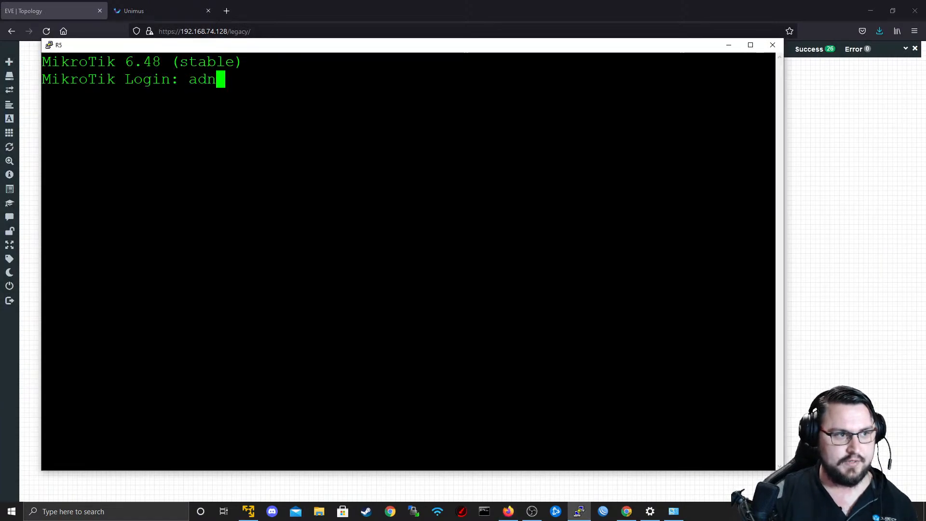
{"action": "type", "text": "m"}
{"action": "key", "text": "BackSpace"}
{"action": "key", "text": "BackSpace"}
{"action": "key", "text": "BackSpace"}
{"action": "type", "text": "dmin"}
{"action": "key", "text": "Return"}
{"action": "key", "text": "Return"}
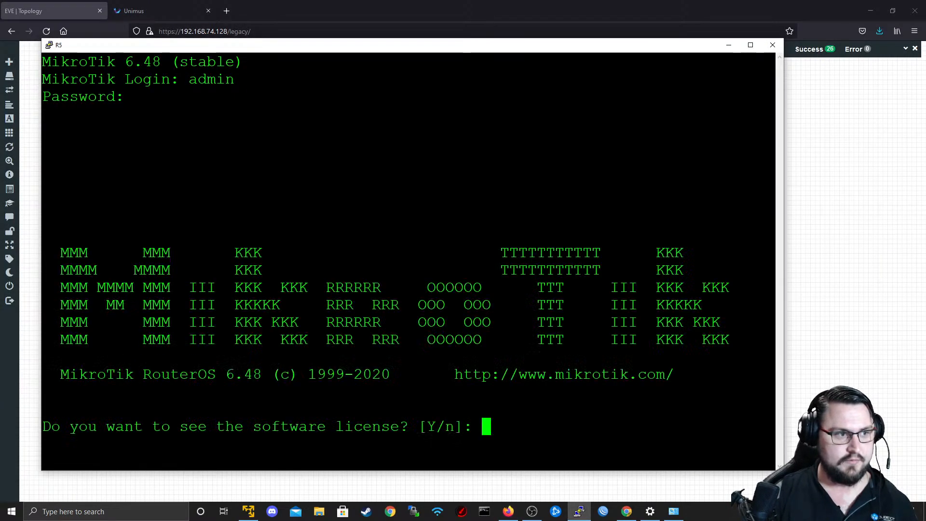
{"action": "type", "text": "n"}
{"action": "key", "text": "Return"}
{"action": "key", "text": "Return"}
{"action": "key", "text": "Return"}
List R5's configured IP addresses with ip address print.
{"action": "type", "text": "ip "}
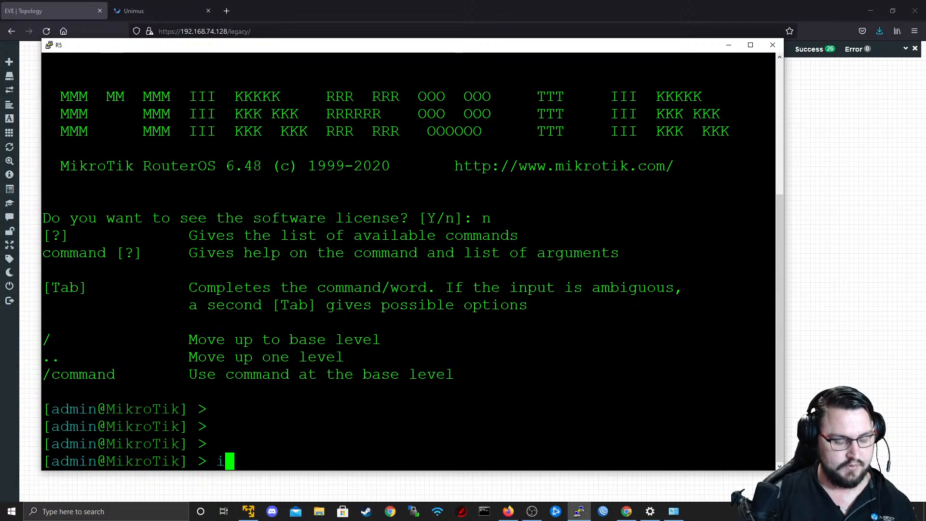
{"action": "type", "text": "address print"}
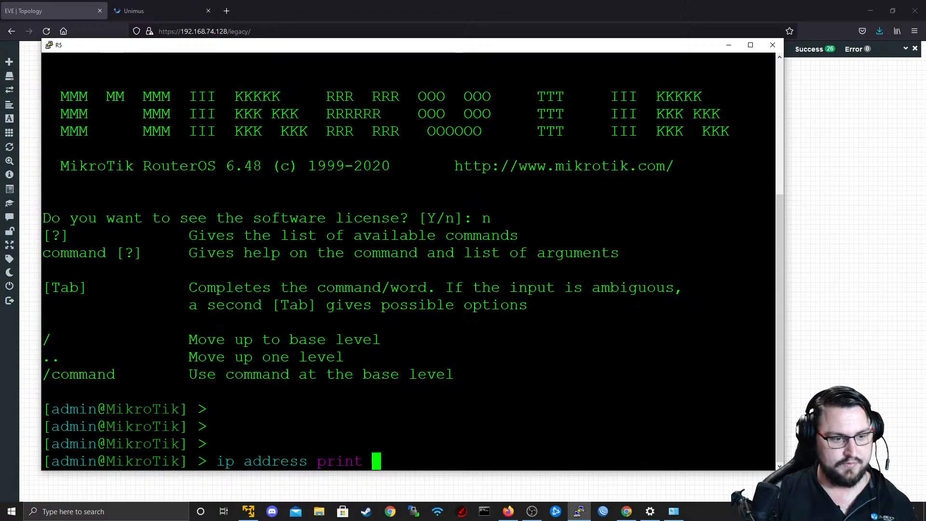
{"action": "key", "text": "Return"}
{"action": "left_click_drag", "start_coordinate": [432, 51], "coordinate": [494, 83]}
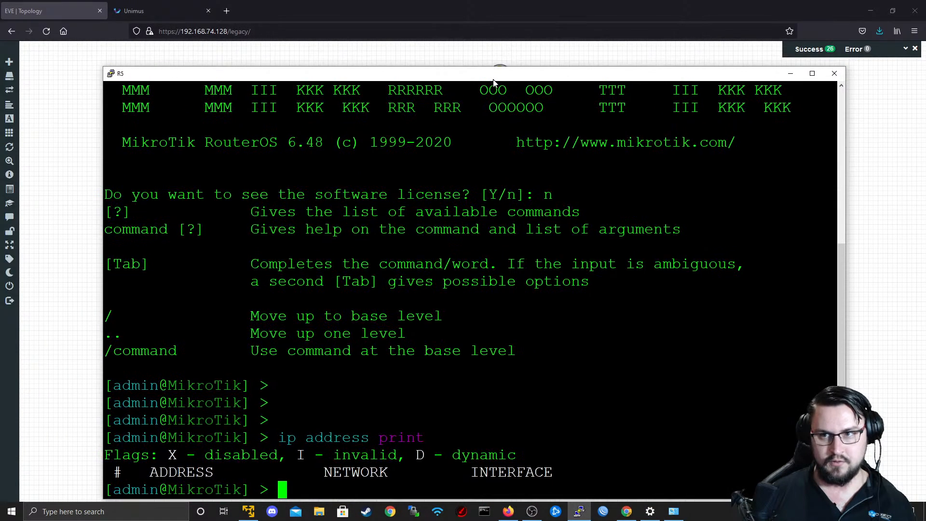
{"action": "key", "text": "alt+Tab"}
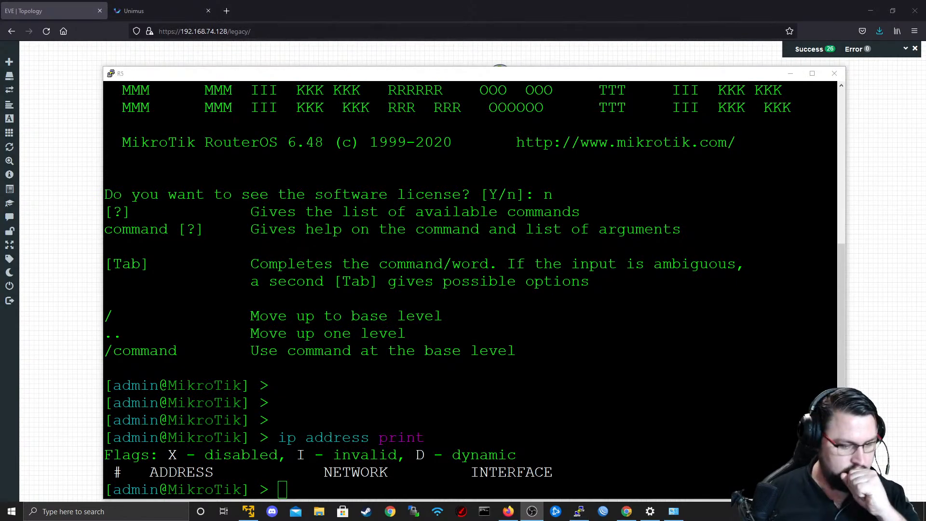
{"action": "key", "text": "alt+Tab"}
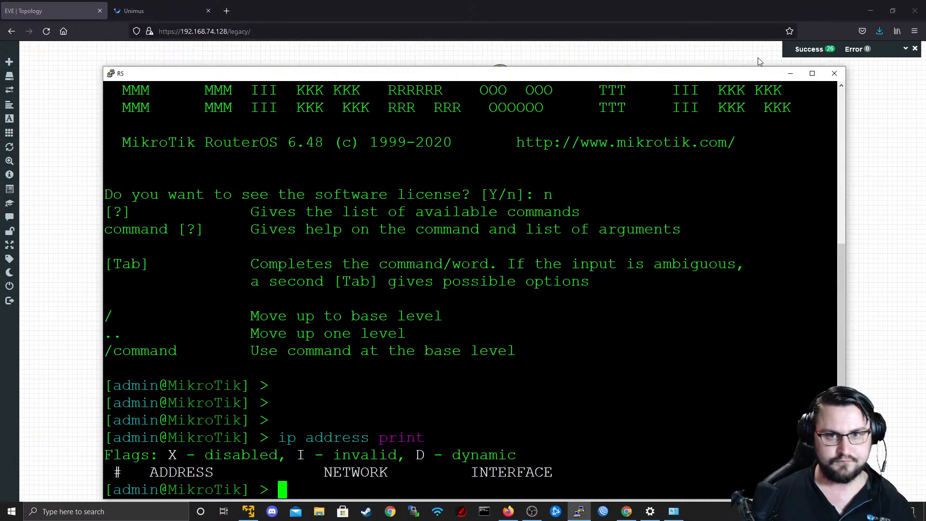
Add the IP address 10.0.1.1/30 to R5's ether1 interface, checking the topology for the matching interface.
{"action": "left_click_drag", "start_coordinate": [662, 81], "coordinate": [651, 62]}
{"action": "key", "text": "Return"}
{"action": "key", "text": "Return"}
{"action": "type", "text": "ip add"}
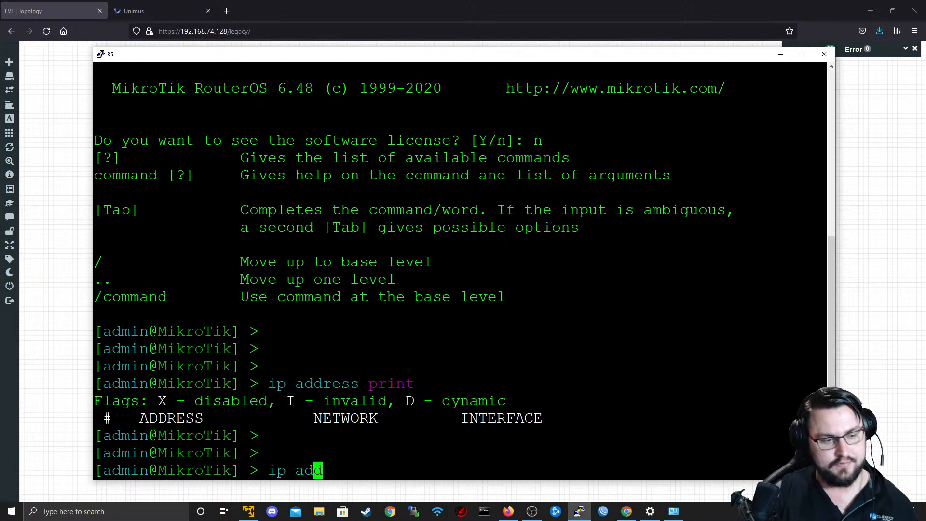
{"action": "key", "text": "Tab"}
{"action": "type", "text": "add ad"}
{"action": "key", "text": "Tab"}
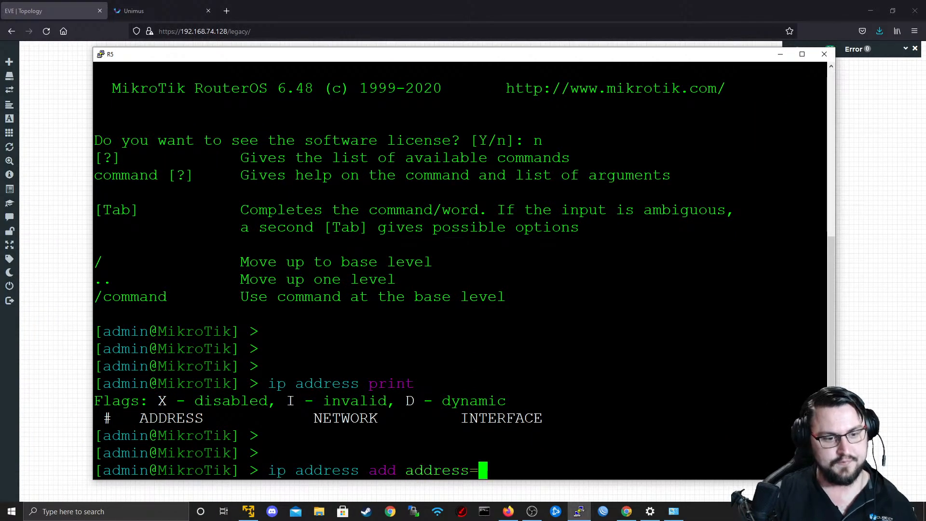
{"action": "type", "text": "10.0.1"}
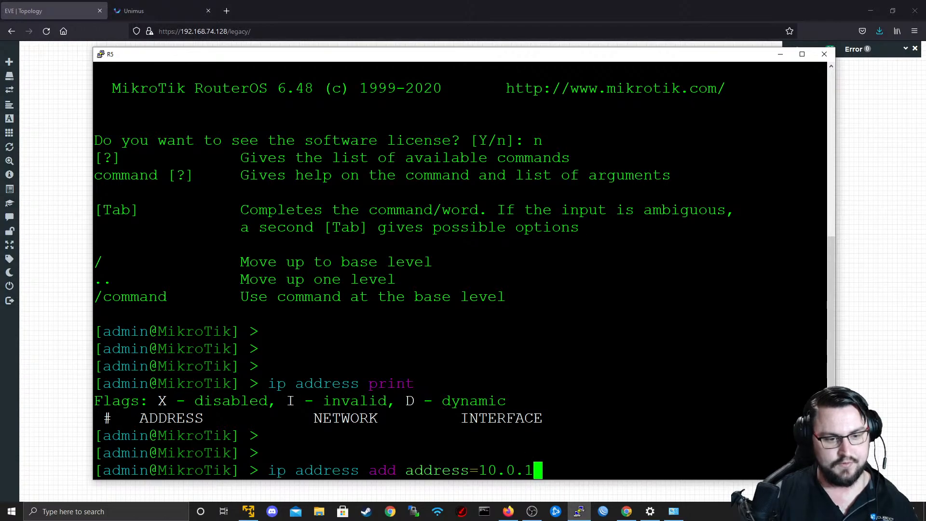
{"action": "type", "text": ".1/30"}
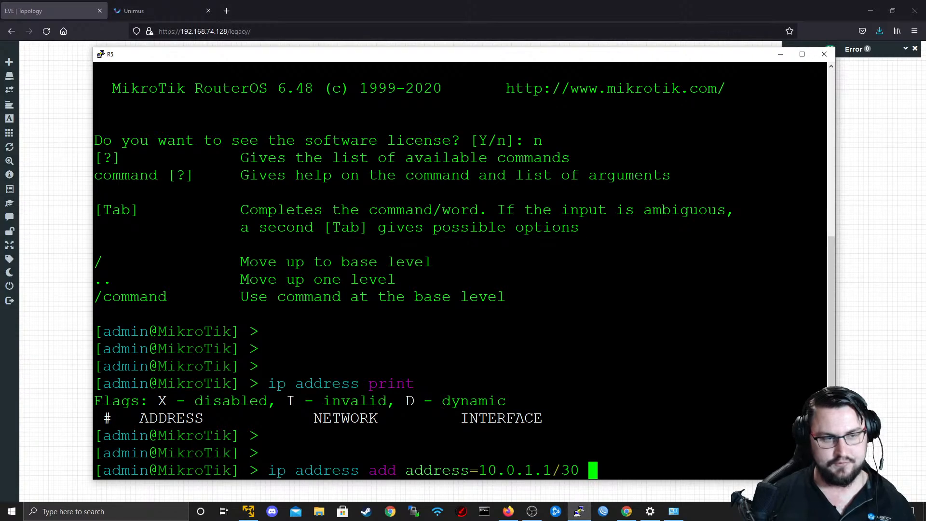
{"action": "left_click_drag", "start_coordinate": [426, 60], "coordinate": [462, 296]}
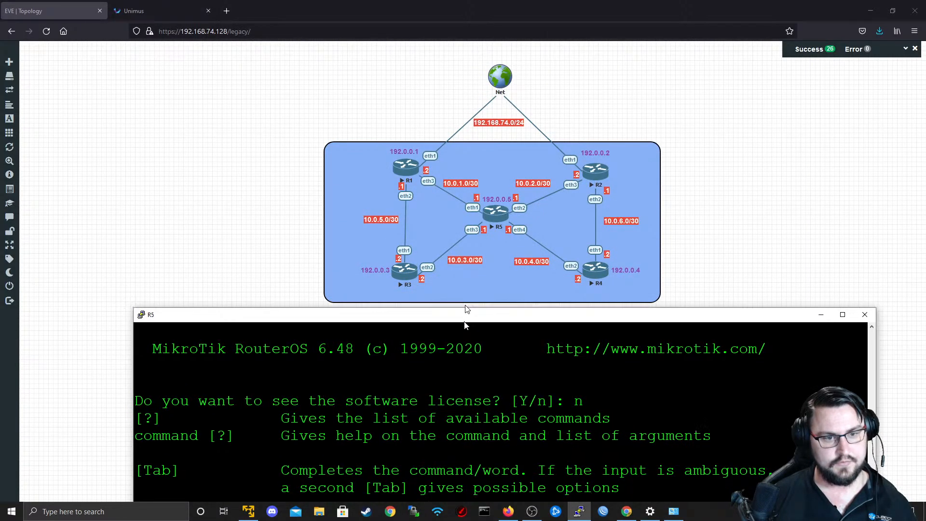
{"action": "left_click_drag", "start_coordinate": [462, 296], "coordinate": [451, 48]}
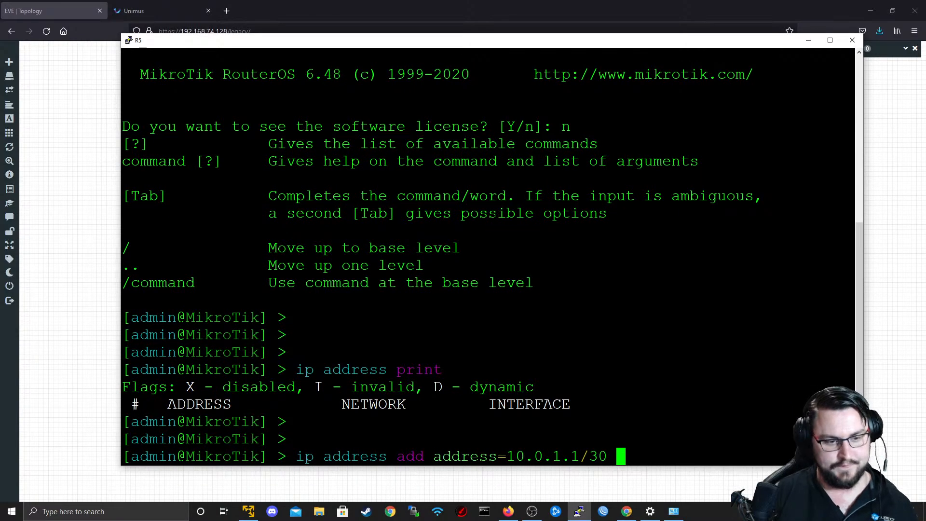
{"action": "type", "text": "interface=ether1"}
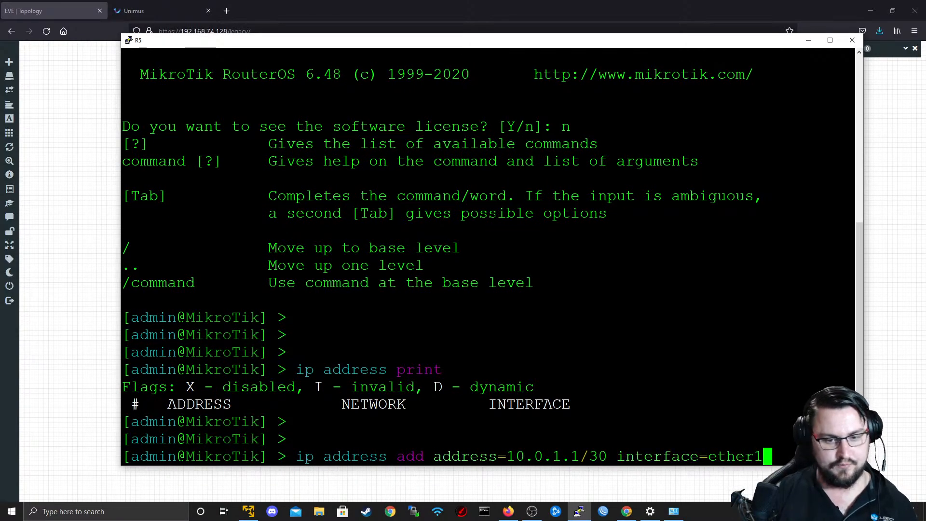
{"action": "key", "text": "Return"}
Add the IP address 10.0.2.1/30 to R5's ether2 interface by adapting the previous command.
{"action": "key", "text": "Up"}
{"action": "key", "text": "BackSpace"}
{"action": "type", "text": "2"}
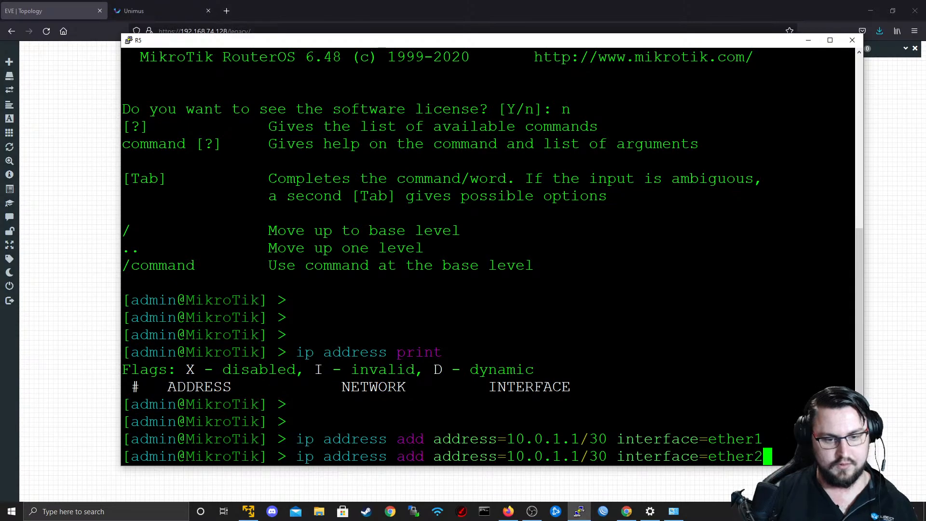
{"action": "key", "text": "Left"}
{"action": "key", "text": "Left"}
{"action": "key", "text": "Left"}
{"action": "key", "text": "Left"}
{"action": "key", "text": "Left"}
{"action": "key", "text": "Left"}
{"action": "key", "text": "Left"}
{"action": "key", "text": "Left"}
{"action": "key", "text": "Left"}
{"action": "key", "text": "Left"}
{"action": "key", "text": "Left"}
{"action": "key", "text": "Left"}
{"action": "key", "text": "Left"}
{"action": "key", "text": "Left"}
{"action": "key", "text": "Left"}
{"action": "key", "text": "Left"}
{"action": "key", "text": "Left"}
{"action": "key", "text": "Left"}
{"action": "key", "text": "Left"}
{"action": "key", "text": "Left"}
{"action": "key", "text": "BackSpace"}
{"action": "type", "text": "2"}
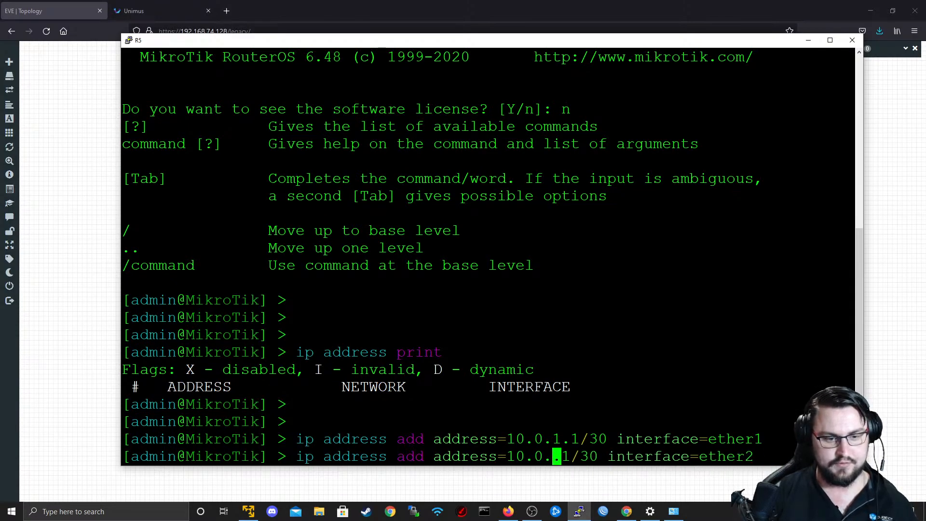
{"action": "key", "text": "Return"}
Add the IP address 10.0.3.1/30 to R5's ether3 interface by adapting the previous command.
{"action": "key", "text": "Up"}
{"action": "key", "text": "BackSpace"}
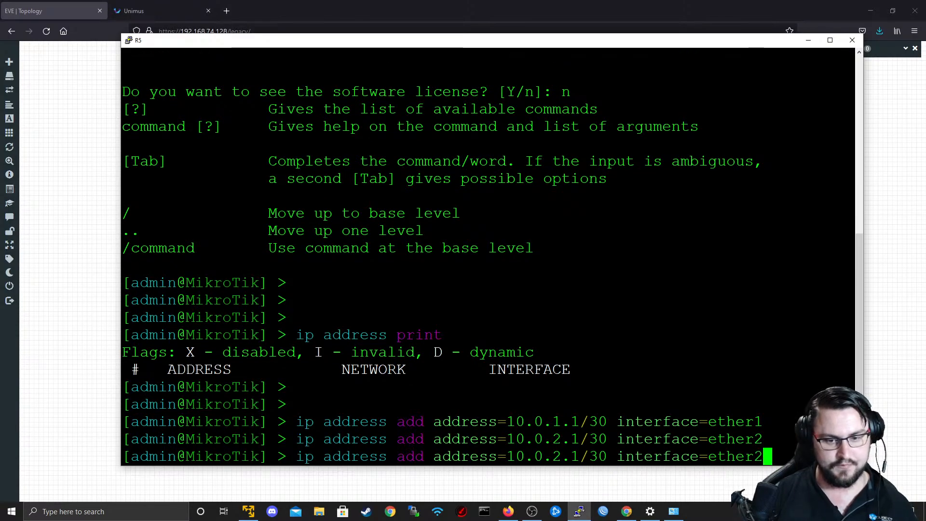
{"action": "type", "text": "3"}
{"action": "key", "text": "Left"}
{"action": "key", "text": "Left"}
{"action": "key", "text": "Left"}
{"action": "key", "text": "Left"}
{"action": "key", "text": "Left"}
{"action": "key", "text": "Left"}
{"action": "key", "text": "Left"}
{"action": "key", "text": "Left"}
{"action": "key", "text": "Left"}
{"action": "key", "text": "Left"}
{"action": "key", "text": "Left"}
{"action": "key", "text": "Left"}
{"action": "key", "text": "Left"}
{"action": "key", "text": "Left"}
{"action": "key", "text": "Left"}
{"action": "key", "text": "Left"}
{"action": "key", "text": "Left"}
{"action": "key", "text": "Left"}
{"action": "key", "text": "Left"}
{"action": "key", "text": "Left"}
{"action": "key", "text": "Left"}
{"action": "key", "text": "BackSpace"}
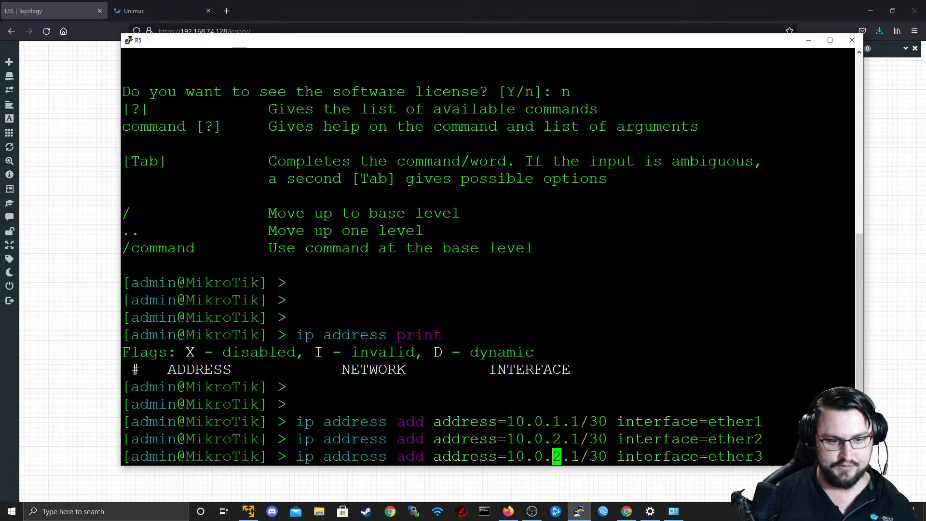
{"action": "type", "text": "3"}
{"action": "key", "text": "Return"}
Add the IP address 10.0.4.1/30 to R5's ether4 interface by adapting the previous command.
{"action": "key", "text": "Up"}
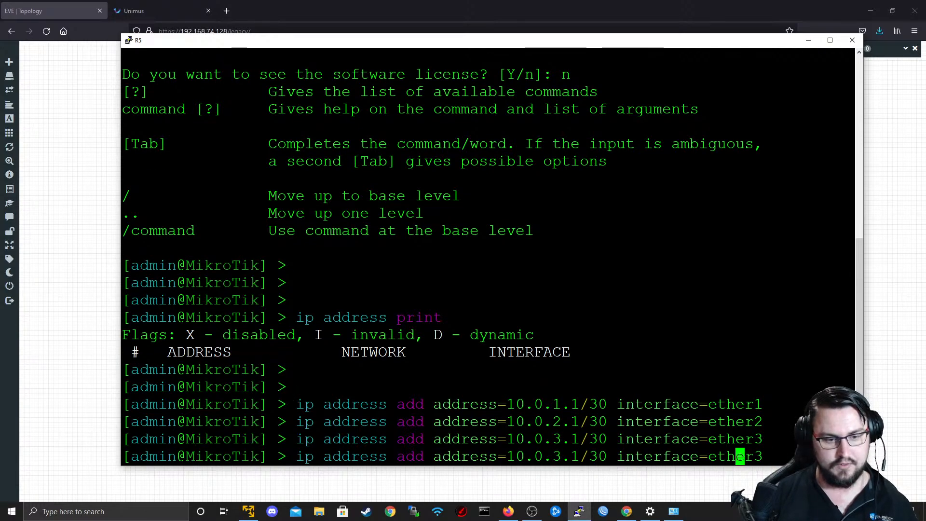
{"action": "key", "text": "Left"}
{"action": "key", "text": "Left"}
{"action": "key", "text": "Left"}
{"action": "key", "text": "Left"}
{"action": "key", "text": "Left"}
{"action": "key", "text": "Left"}
{"action": "key", "text": "Left"}
{"action": "key", "text": "Left"}
{"action": "key", "text": "Left"}
{"action": "key", "text": "Left"}
{"action": "key", "text": "Left"}
{"action": "key", "text": "Left"}
{"action": "key", "text": "Left"}
{"action": "key", "text": "Left"}
{"action": "key", "text": "Left"}
{"action": "key", "text": "Left"}
{"action": "key", "text": "Left"}
{"action": "key", "text": "Left"}
{"action": "key", "text": "Left"}
{"action": "key", "text": "Left"}
{"action": "key", "text": "Left"}
{"action": "key", "text": "Left"}
{"action": "key", "text": "Right"}
{"action": "key", "text": "Right"}
{"action": "key", "text": "Right"}
{"action": "key", "text": "Right"}
{"action": "key", "text": "Right"}
{"action": "key", "text": "Right"}
{"action": "key", "text": "Right"}
{"action": "key", "text": "Right"}
{"action": "key", "text": "Right"}
{"action": "key", "text": "Right"}
{"action": "key", "text": "Right"}
{"action": "key", "text": "Right"}
{"action": "key", "text": "Right"}
{"action": "key", "text": "Right"}
{"action": "key", "text": "Right"}
{"action": "key", "text": "Right"}
{"action": "key", "text": "Right"}
{"action": "key", "text": "Right"}
{"action": "key", "text": "Right"}
{"action": "key", "text": "Right"}
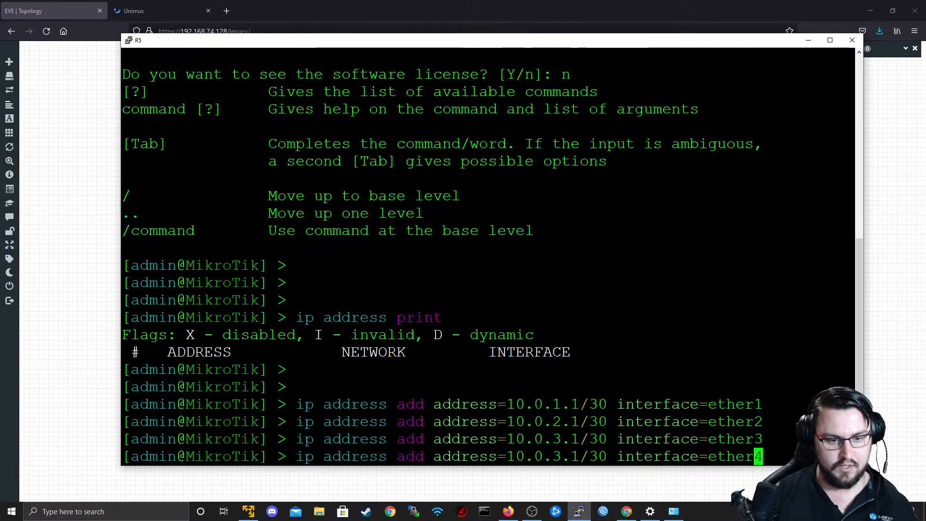
{"action": "key", "text": "Left"}
{"action": "key", "text": "Left"}
{"action": "key", "text": "Left"}
{"action": "key", "text": "Left"}
{"action": "key", "text": "Left"}
{"action": "key", "text": "Left"}
{"action": "key", "text": "Left"}
{"action": "key", "text": "Left"}
{"action": "key", "text": "Left"}
{"action": "key", "text": "Left"}
{"action": "key", "text": "Left"}
{"action": "key", "text": "Left"}
{"action": "key", "text": "Left"}
{"action": "key", "text": "Left"}
{"action": "key", "text": "Left"}
{"action": "key", "text": "Left"}
{"action": "key", "text": "Left"}
{"action": "key", "text": "Left"}
{"action": "key", "text": "Left"}
{"action": "key", "text": "Left"}
{"action": "key", "text": "BackSpace"}
{"action": "type", "text": "4"}
{"action": "key", "text": "Return"}
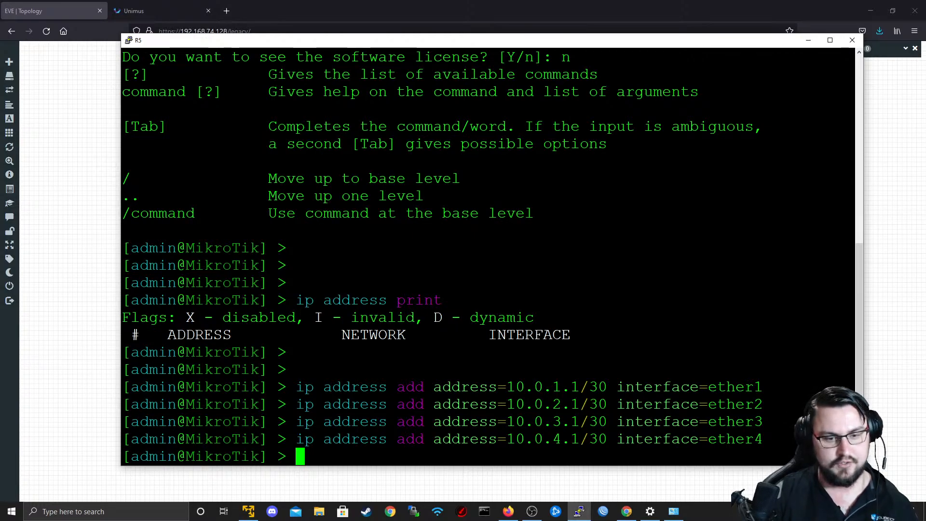
{"action": "left_click", "coordinate": [852, 40]}
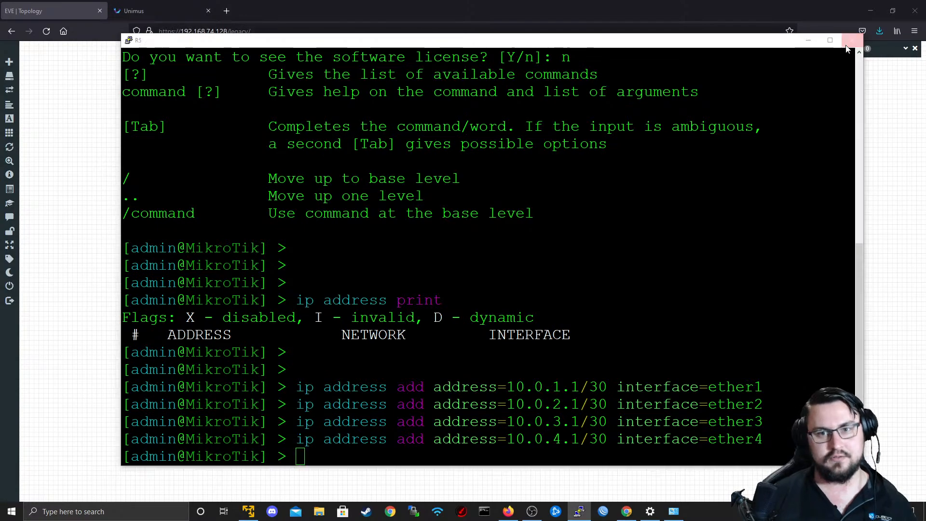
{"action": "left_click", "coordinate": [516, 290]}
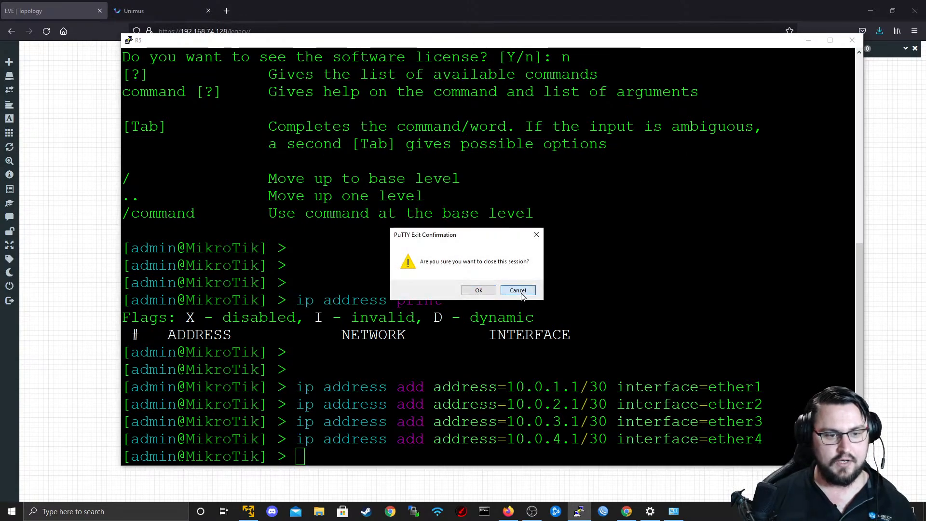
{"action": "key", "text": "Return"}
{"action": "key", "text": "Return"}
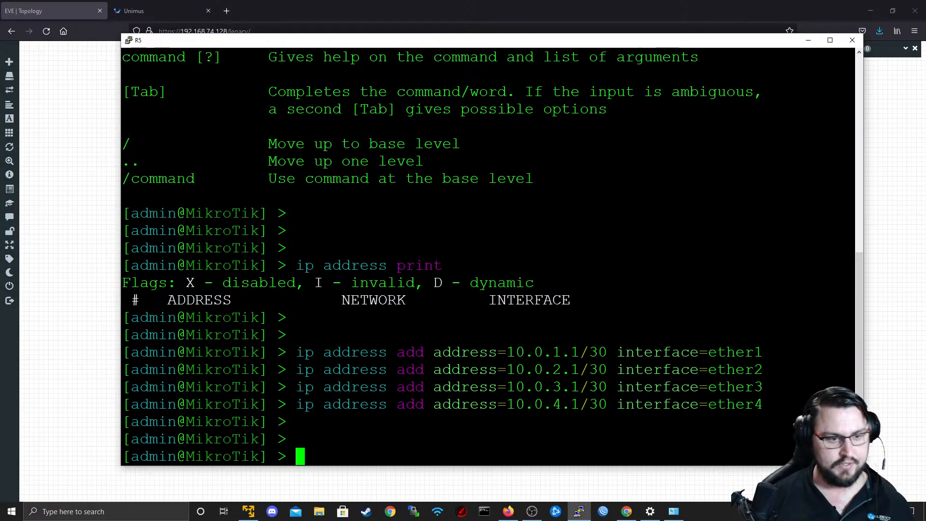
Check the topology for R1's link address and add a default route 0.0.0.0/0 on R5 with gateway 10.0.1.2.
{"action": "left_click_drag", "start_coordinate": [489, 44], "coordinate": [501, 320]}
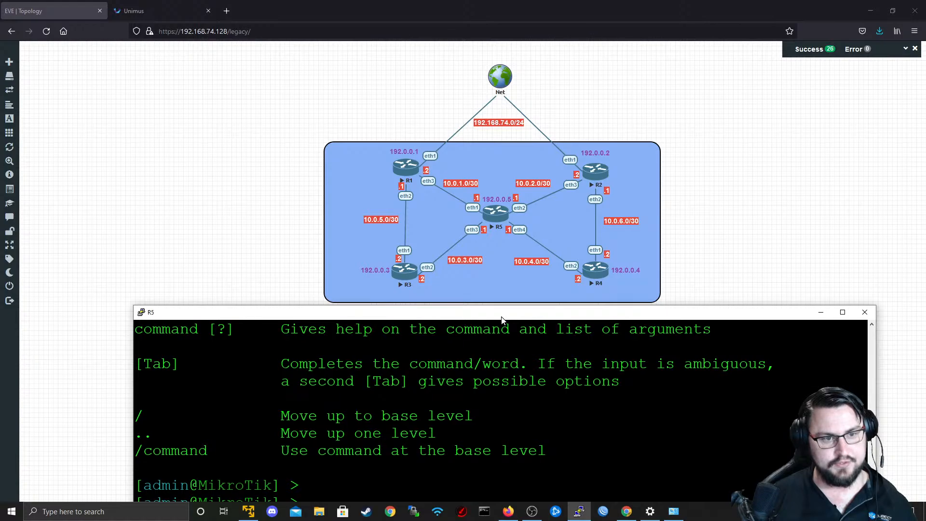
{"action": "left_click_drag", "start_coordinate": [501, 319], "coordinate": [525, 285]}
{"action": "left_click_drag", "start_coordinate": [464, 269], "coordinate": [462, 271]}
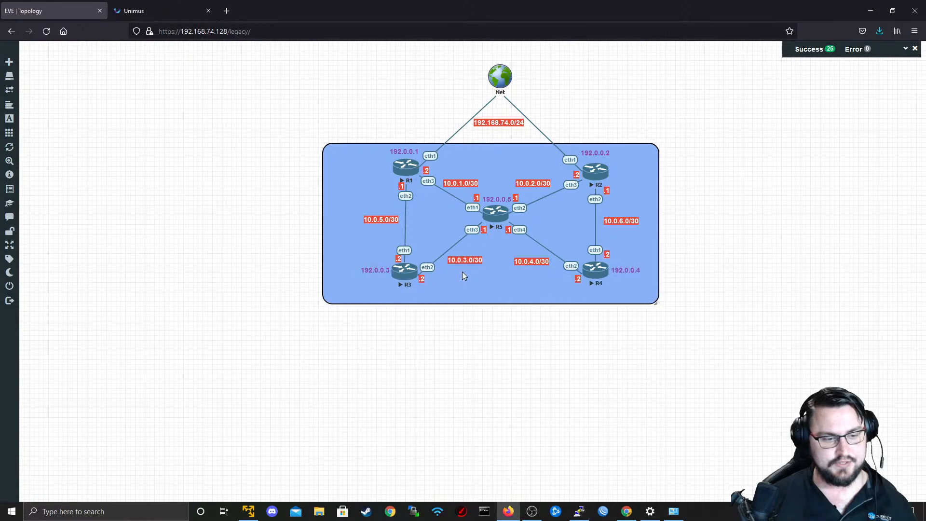
{"action": "key", "text": "alt+Tab"}
{"action": "left_click_drag", "start_coordinate": [519, 285], "coordinate": [448, 69]}
{"action": "type", "text": "ip route add ds"}
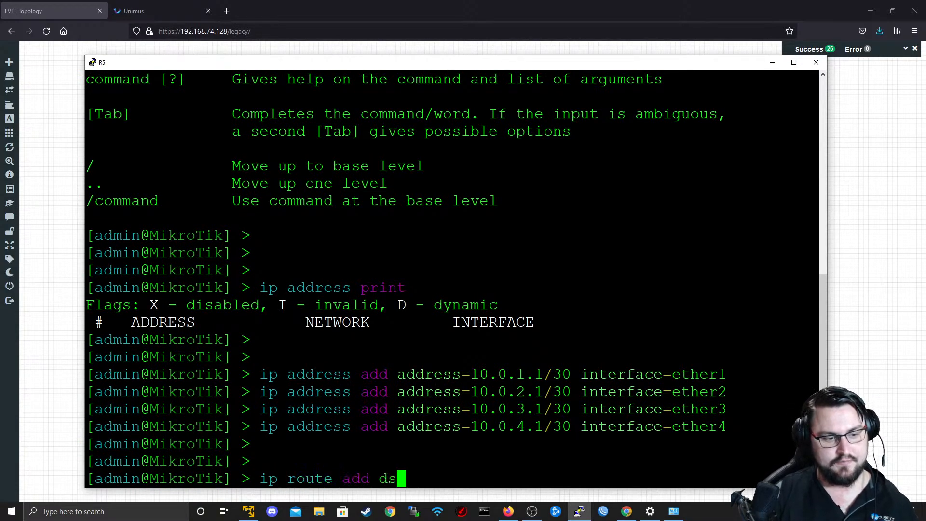
{"action": "key", "text": "Tab"}
{"action": "type", "text": "0.0.0.0/0 "}
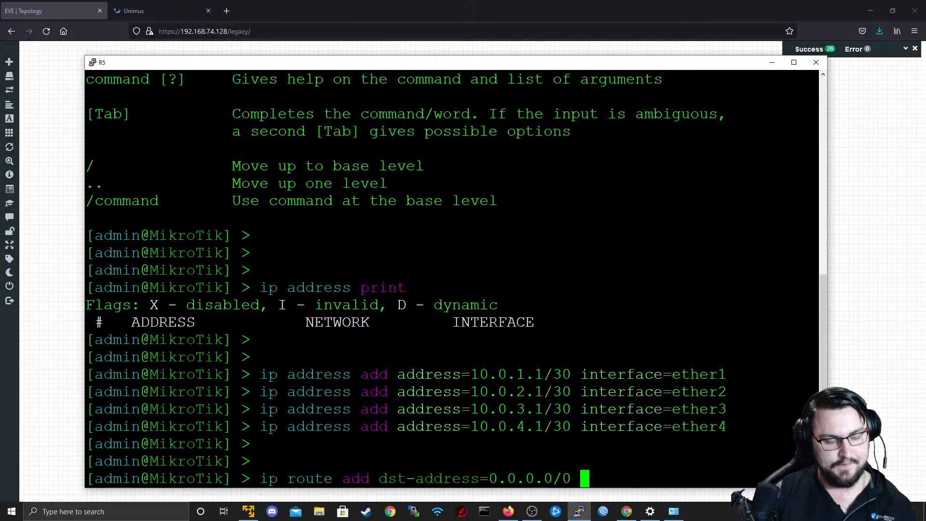
{"action": "type", "text": "ga"}
{"action": "key", "text": "Tab"}
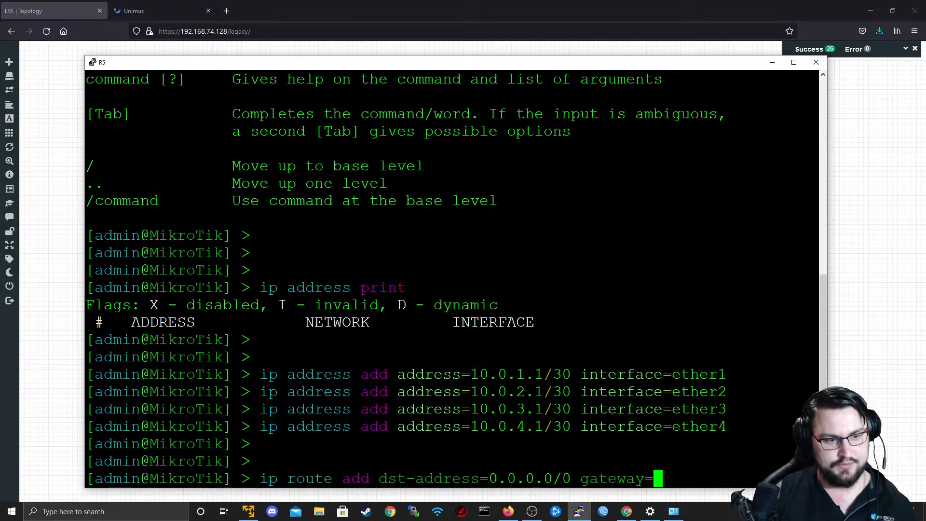
{"action": "type", "text": "10"}
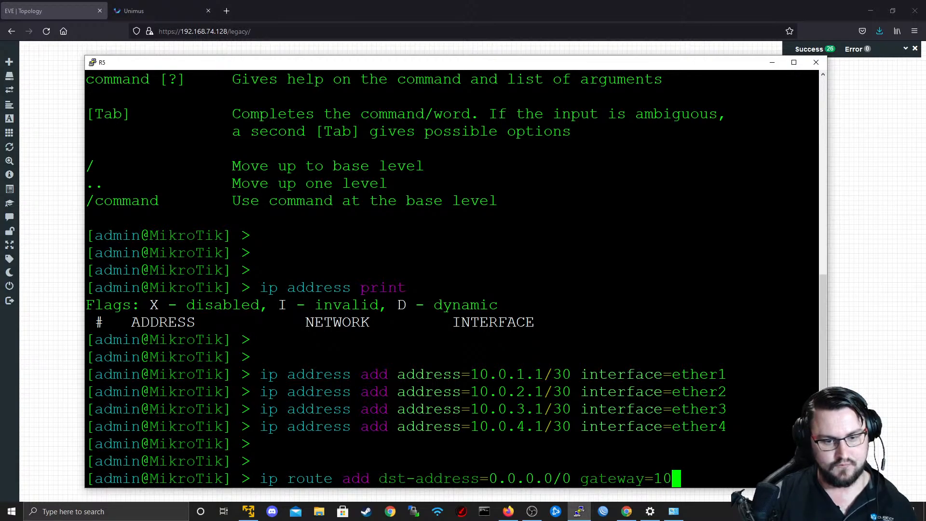
{"action": "key", "text": "BackSpace"}
{"action": "key", "text": "BackSpace"}
{"action": "type", "text": "10.0.1.2"}
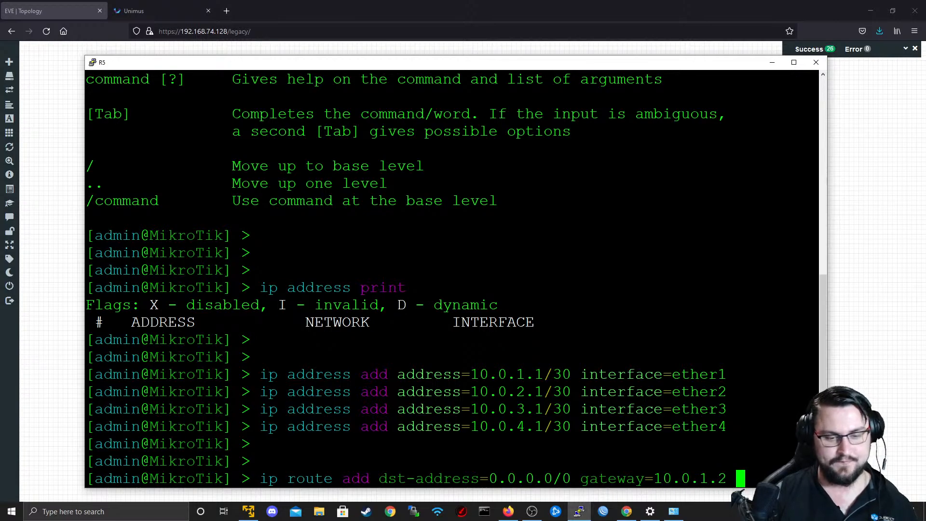
{"action": "key", "text": "Return"}
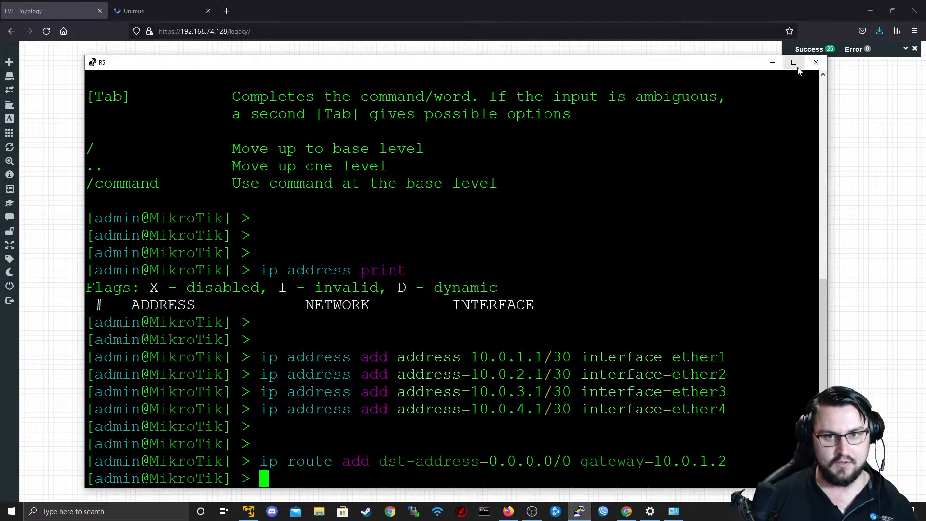
Close R5's console session and open R1's console from the topology with putty.exe.
{"action": "left_click", "coordinate": [816, 63]}
{"action": "left_click", "coordinate": [478, 290]}
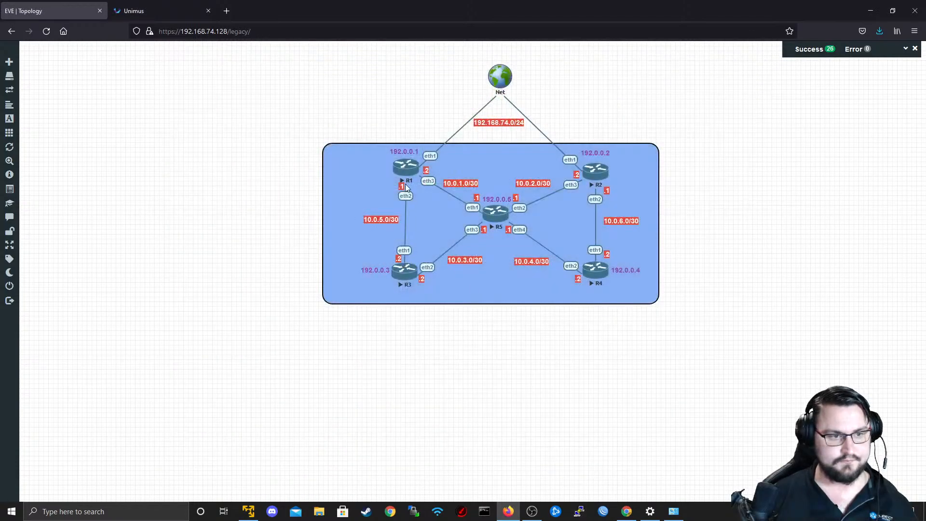
{"action": "left_click", "coordinate": [405, 167]}
{"action": "left_click", "coordinate": [475, 110]}
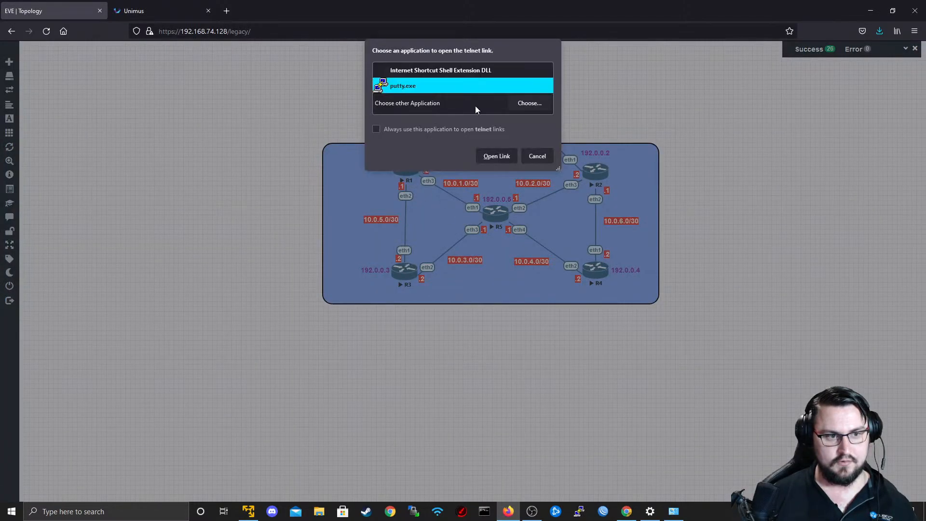
{"action": "left_click", "coordinate": [499, 157]}
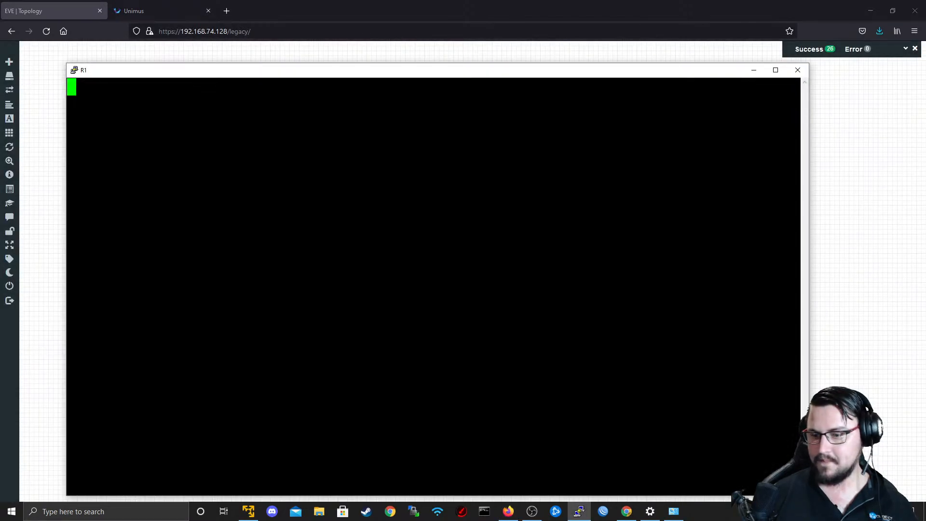
Try to log in to R1's console as admin.
{"action": "key", "text": "Return"}
{"action": "type", "text": "admin"}
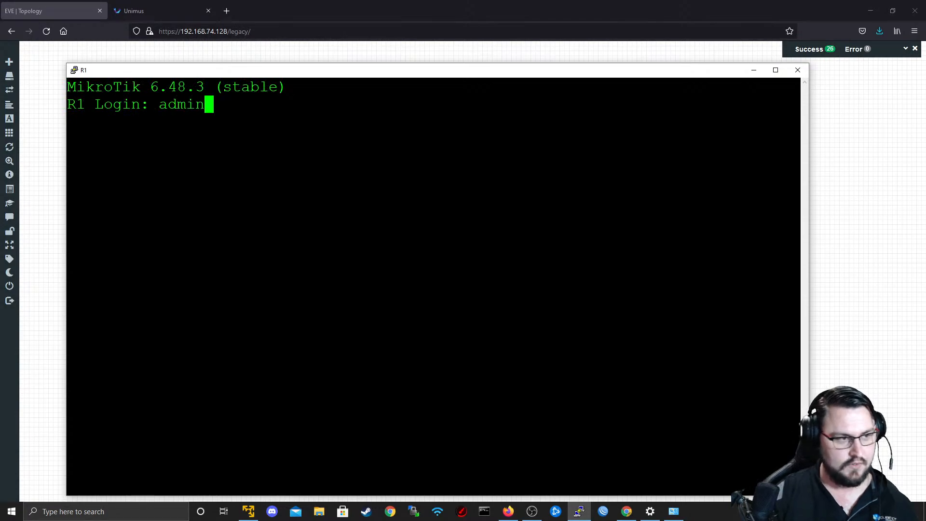
{"action": "key", "text": "Return"}
{"action": "key", "text": "Return"}
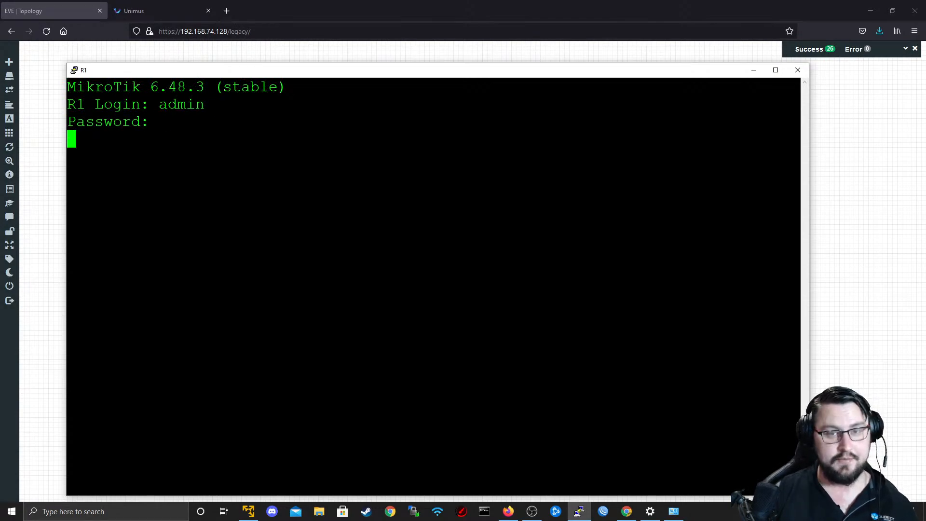
{"action": "type", "text": "ad"}
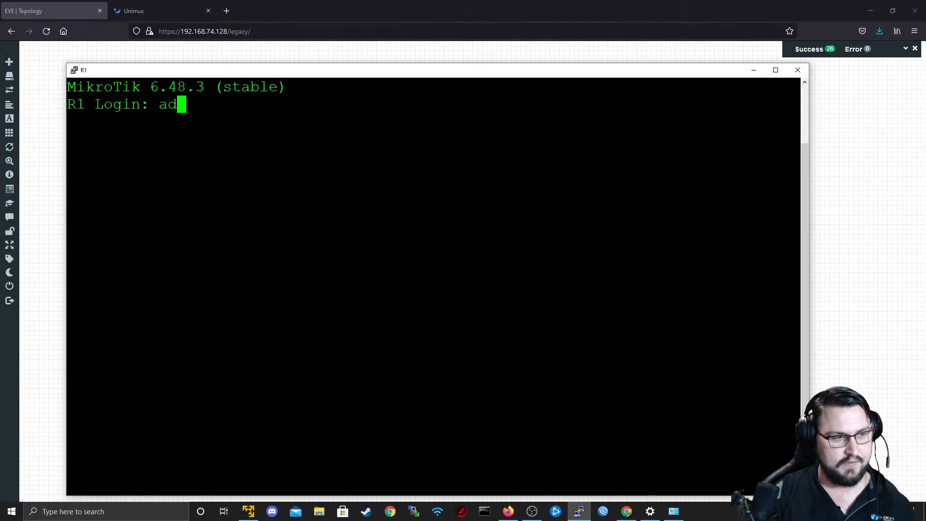
{"action": "key", "text": "BackSpace"}
{"action": "key", "text": "BackSpace"}
Log in to R1's console as admin with the account password.
{"action": "type", "text": "admin"}
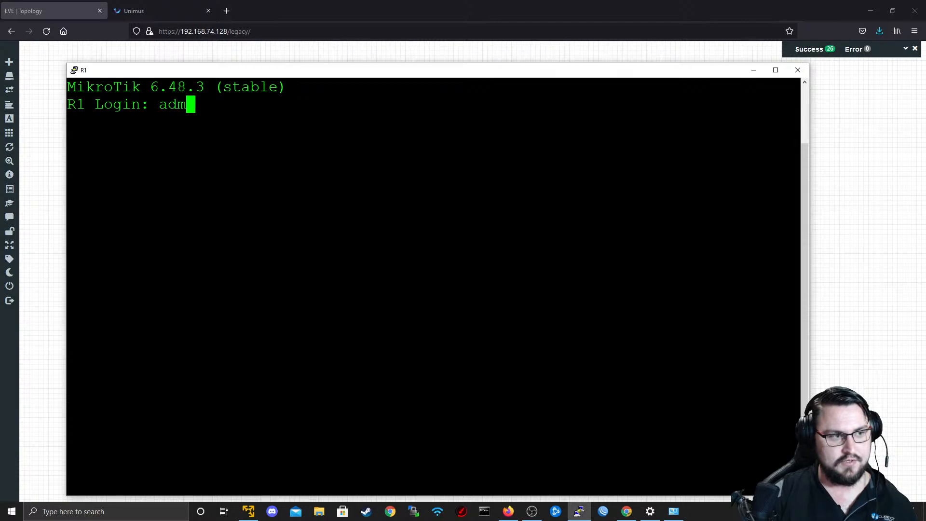
{"action": "key", "text": "Return"}
{"action": "key", "text": "Return"}
{"action": "key", "text": "Return"}
{"action": "key", "text": "Return"}
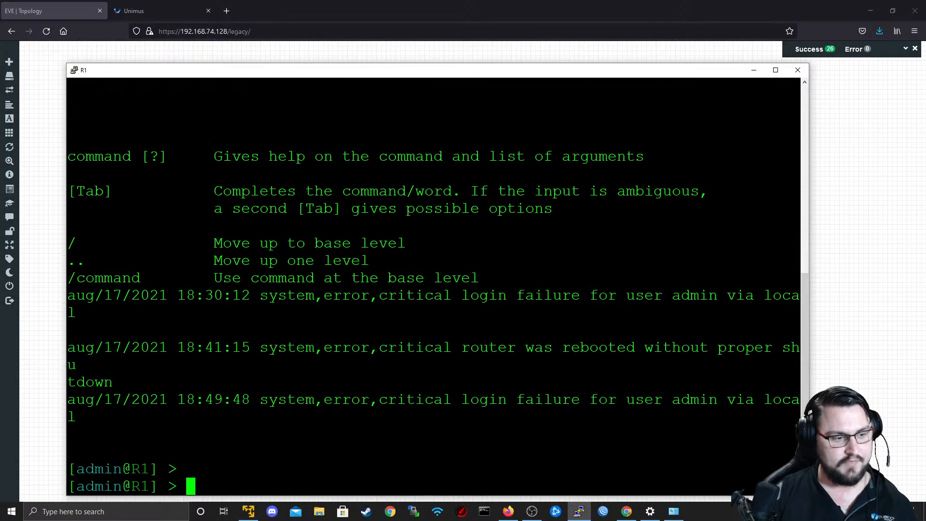
List R1's configured IP addresses with ip address print.
{"action": "type", "text": "uo a"}
{"action": "key", "text": "BackSpace"}
{"action": "key", "text": "BackSpace"}
{"action": "key", "text": "BackSpace"}
{"action": "key", "text": "BackSpace"}
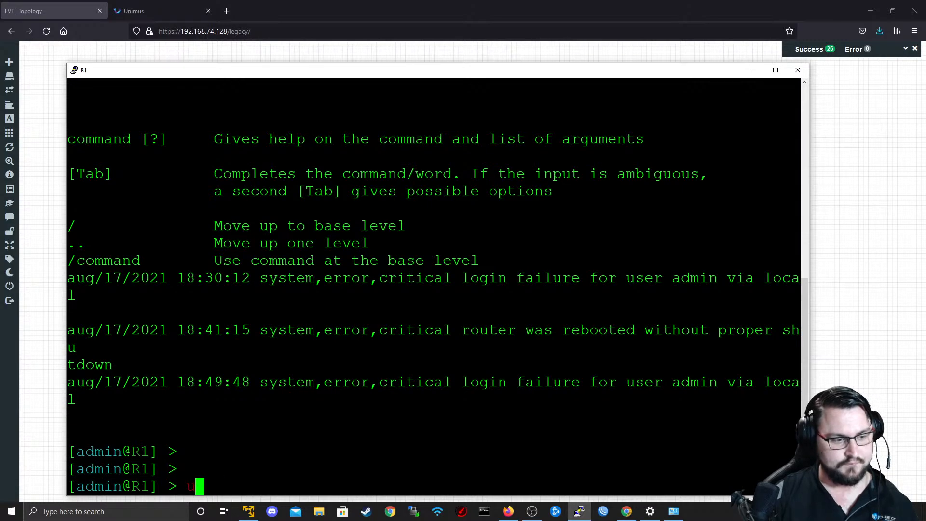
{"action": "type", "text": "ip address print"}
{"action": "key", "text": "Return"}
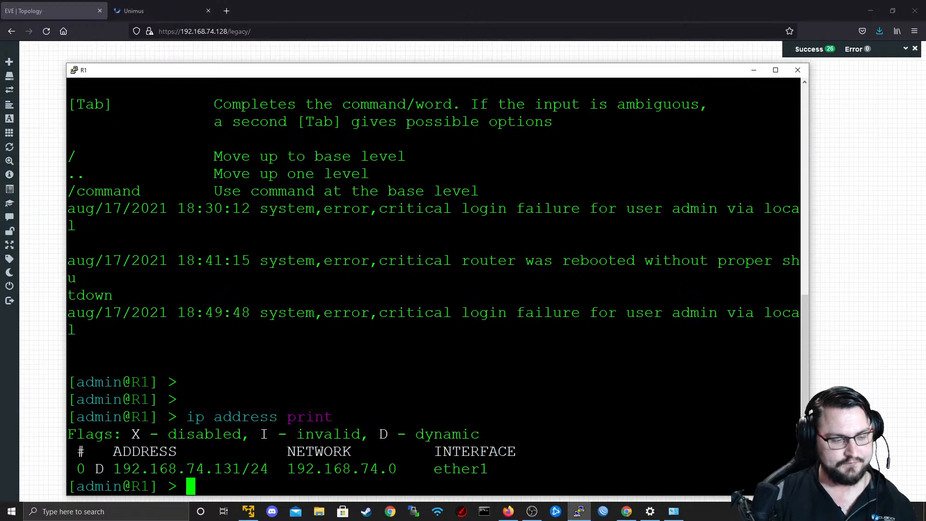
Add the IP address 10.0.1.2/30 to R1's ether3 interface, checking the topology for the matching interface.
{"action": "type", "text": "ip address add address="}
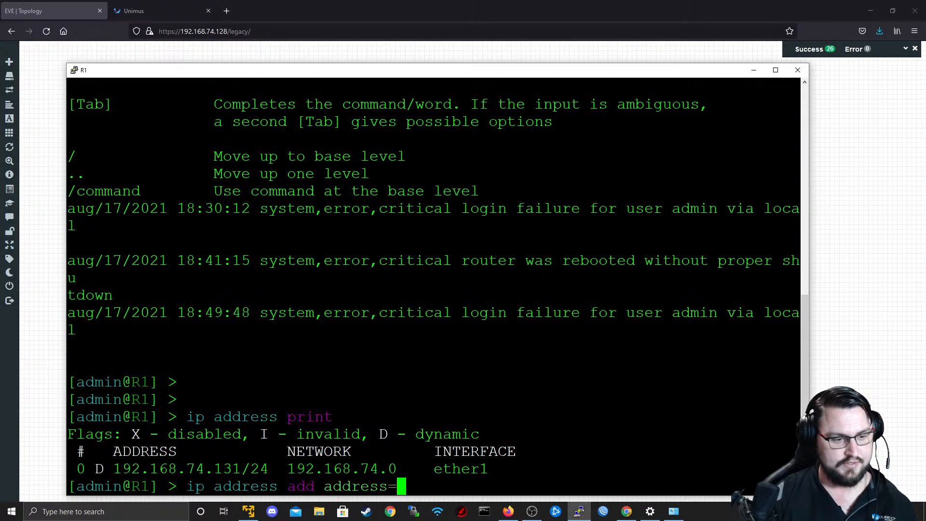
{"action": "type", "text": "10.0."}
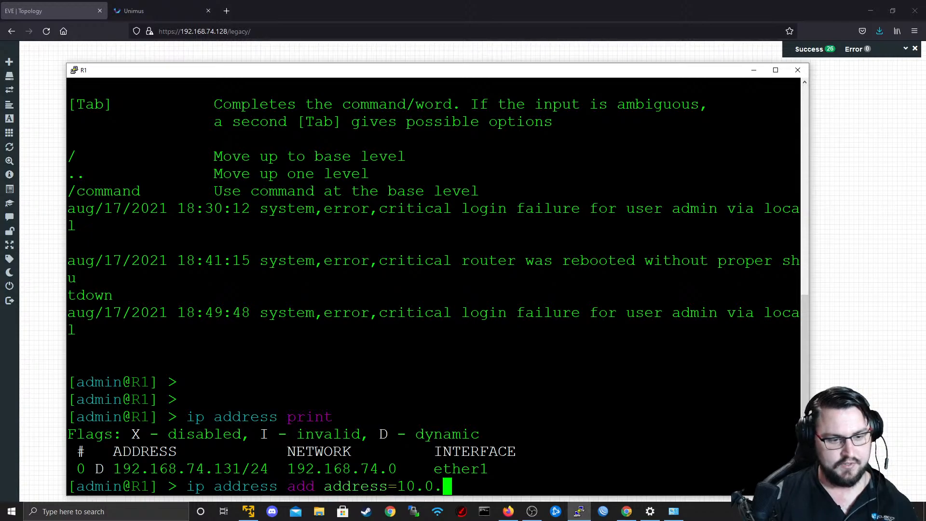
{"action": "type", "text": "1.2/30 interface=ether"}
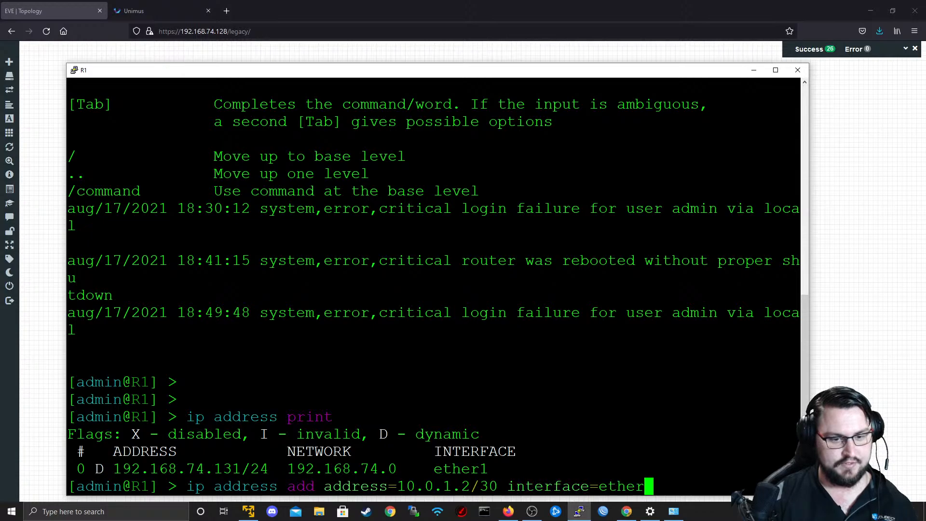
{"action": "key", "text": "alt+Tab"}
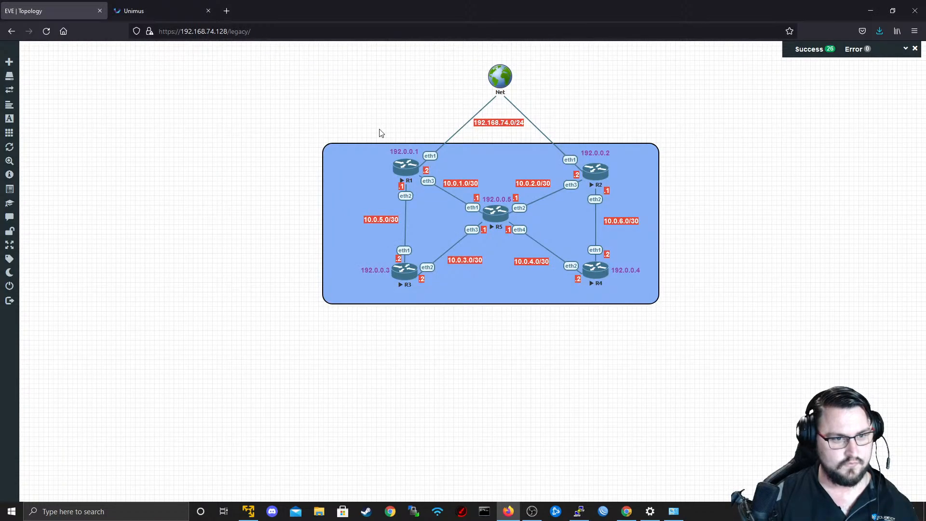
{"action": "key", "text": "alt+Tab"}
{"action": "type", "text": "3"}
{"action": "key", "text": "Return"}
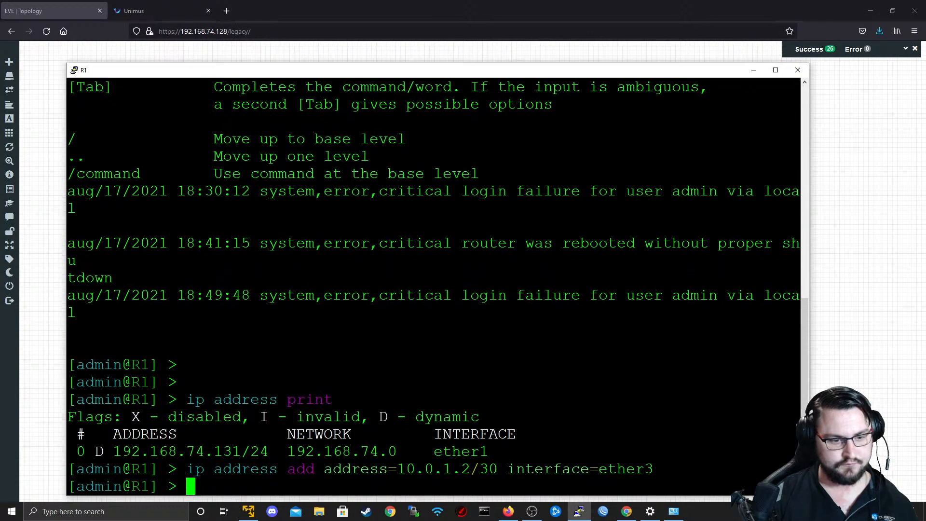
Add the IP address 10.0.5.1/30 to R1's ether2 interface, checking the topology for the host number.
{"action": "key", "text": "Up"}
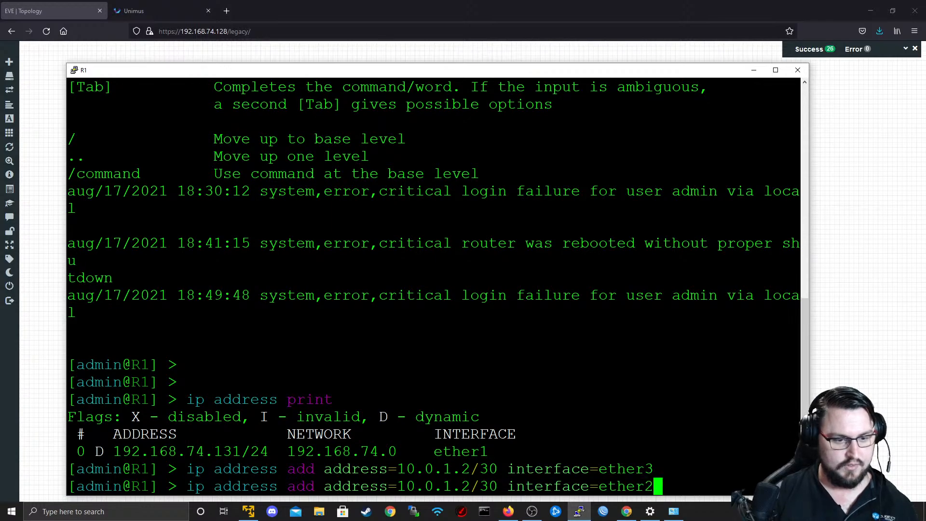
{"action": "key", "text": "BackSpace"}
{"action": "type", "text": "2"}
{"action": "key", "text": "Left"}
{"action": "key", "text": "Left"}
{"action": "key", "text": "Left"}
{"action": "key", "text": "Left"}
{"action": "key", "text": "Left"}
{"action": "key", "text": "Left"}
{"action": "key", "text": "Left"}
{"action": "key", "text": "Left"}
{"action": "key", "text": "Left"}
{"action": "key", "text": "Left"}
{"action": "key", "text": "Left"}
{"action": "key", "text": "Left"}
{"action": "key", "text": "Left"}
{"action": "key", "text": "Left"}
{"action": "key", "text": "Left"}
{"action": "key", "text": "Left"}
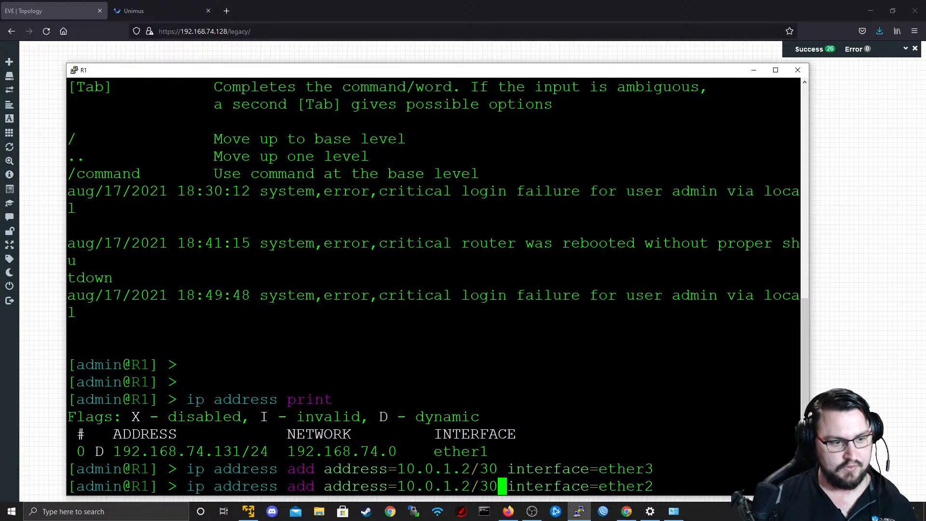
{"action": "key", "text": "Left"}
{"action": "key", "text": "Left"}
{"action": "key", "text": "Left"}
{"action": "key", "text": "Left"}
{"action": "key", "text": "Left"}
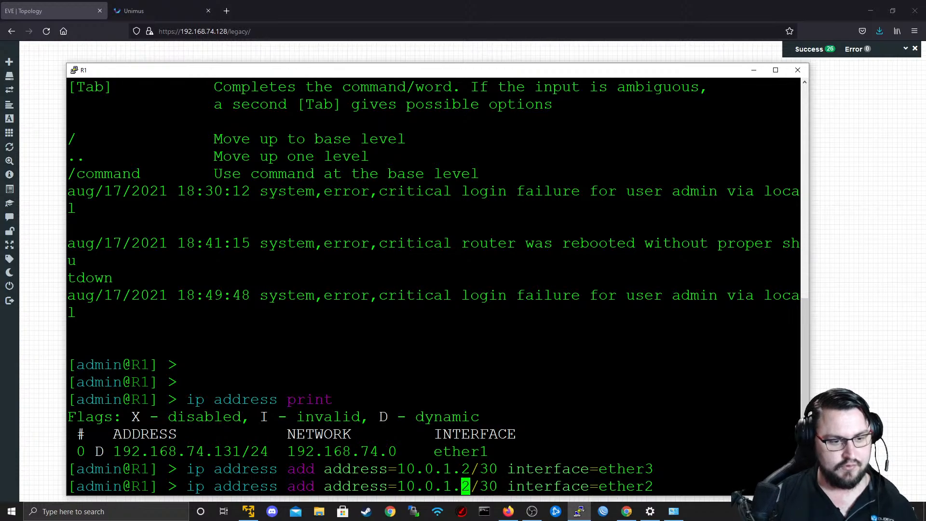
{"action": "key", "text": "BackSpace"}
{"action": "type", "text": "5"}
{"action": "key", "text": "alt+Tab"}
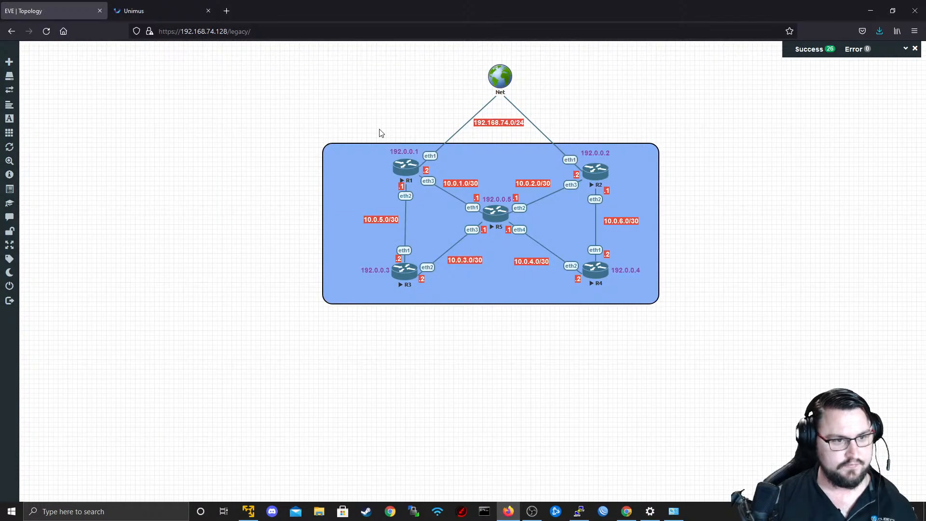
{"action": "key", "text": "alt+Tab"}
{"action": "key", "text": "Right"}
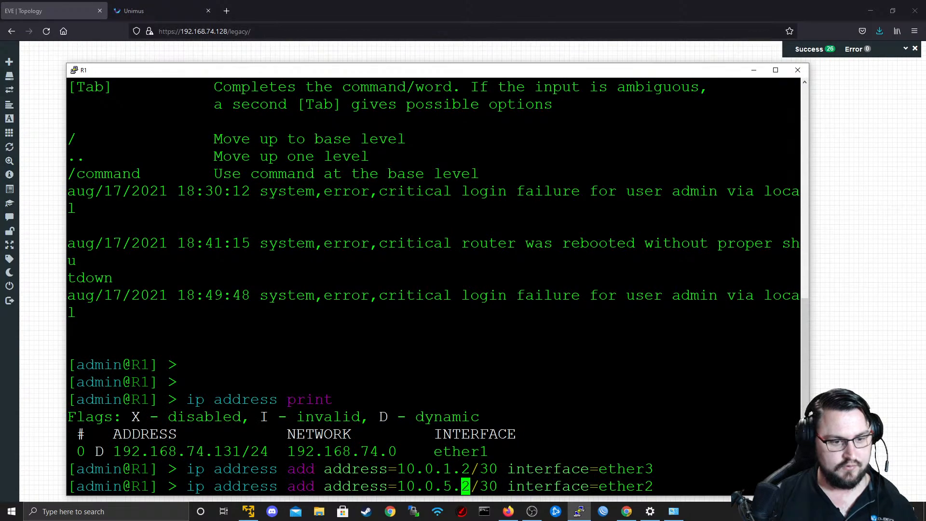
{"action": "key", "text": "Delete"}
{"action": "type", "text": "1"}
{"action": "key", "text": "Right"}
{"action": "key", "text": "Right"}
{"action": "key", "text": "Right"}
{"action": "key", "text": "Right"}
{"action": "key", "text": "Right"}
{"action": "key", "text": "Right"}
{"action": "key", "text": "Right"}
{"action": "key", "text": "Right"}
{"action": "key", "text": "Right"}
{"action": "key", "text": "Right"}
{"action": "key", "text": "Right"}
{"action": "key", "text": "Right"}
{"action": "key", "text": "Right"}
{"action": "key", "text": "Right"}
{"action": "key", "text": "Right"}
{"action": "key", "text": "Right"}
{"action": "key", "text": "Right"}
{"action": "key", "text": "Right"}
{"action": "key", "text": "Right"}
{"action": "key", "text": "Right"}
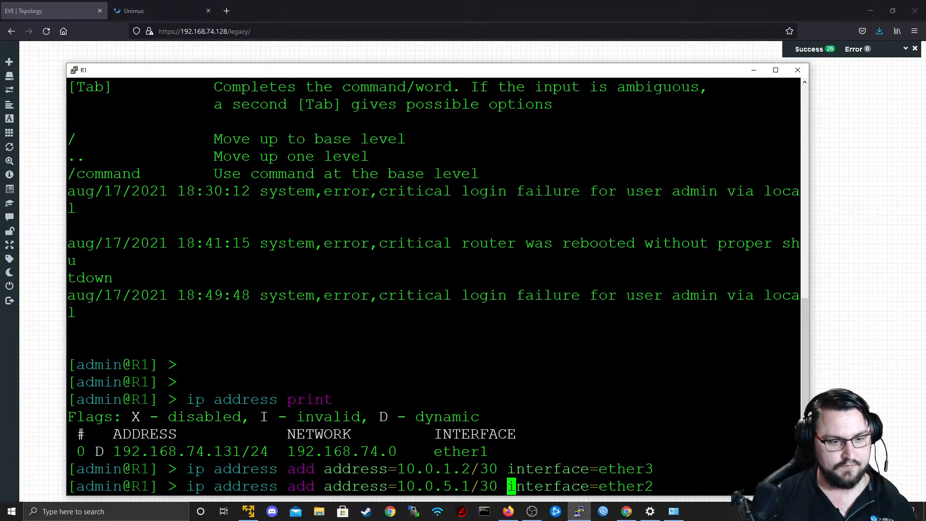
{"action": "key", "text": "Return"}
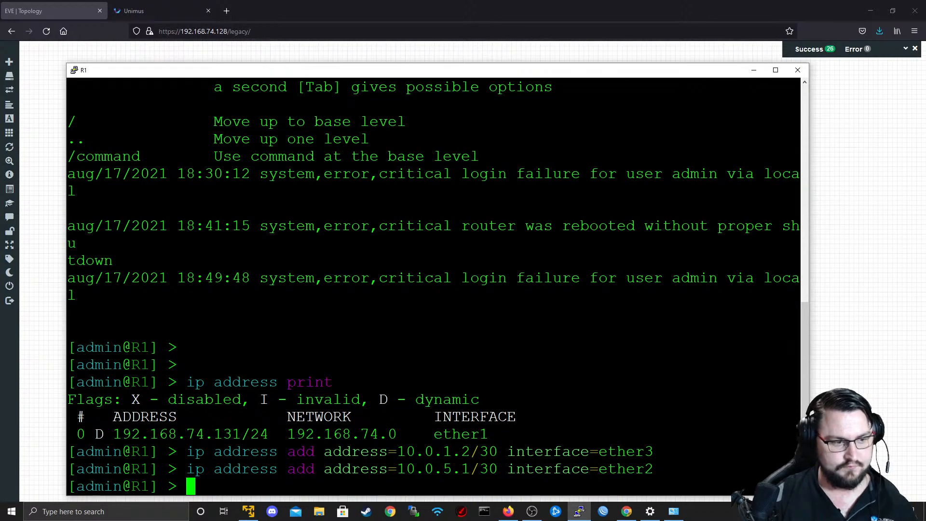
List R1's routing table with ip route print.
{"action": "type", "text": "ip routep r="}
{"action": "key", "text": "Return"}
{"action": "type", "text": "i"}
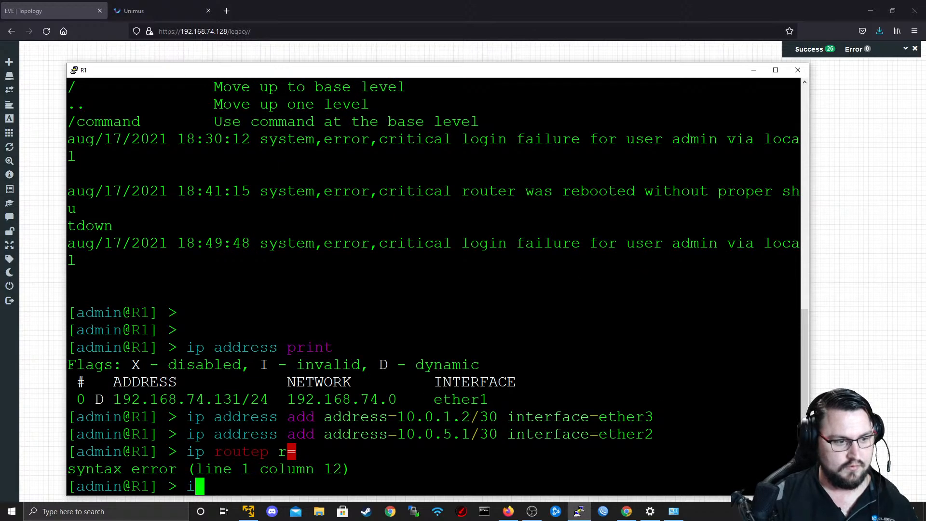
{"action": "type", "text": "p route print"}
{"action": "key", "text": "Return"}
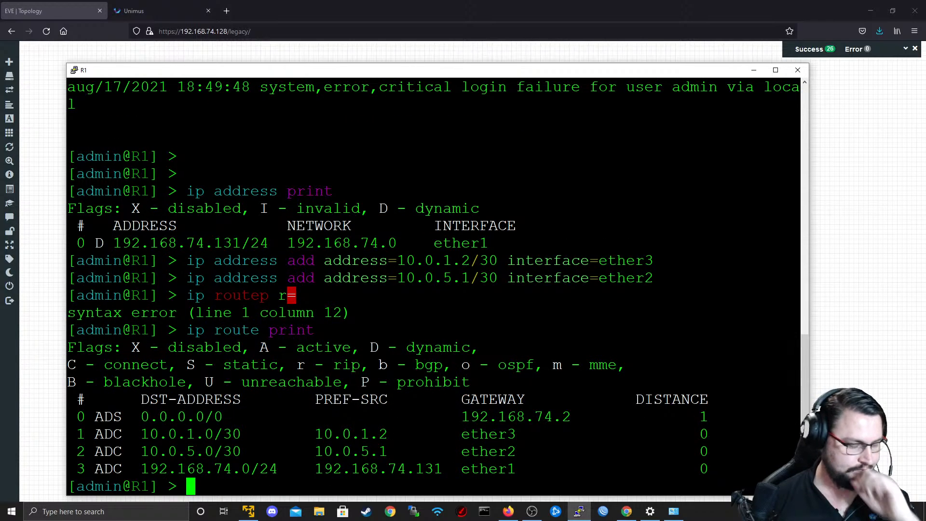
Close R1's console and open R2's console from the topology with putty.exe, maximizing its window.
{"action": "left_click", "coordinate": [789, 70]}
{"action": "left_click", "coordinate": [477, 289]}
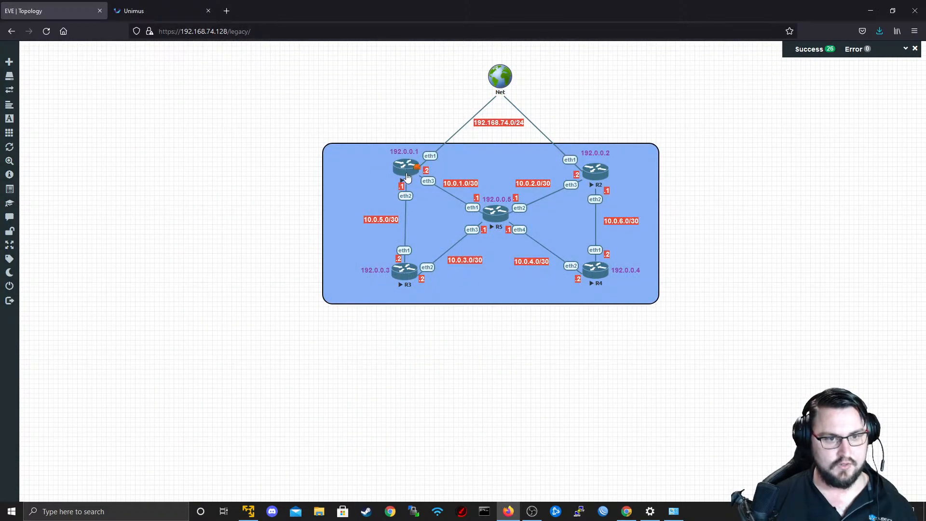
{"action": "left_click", "coordinate": [589, 185]}
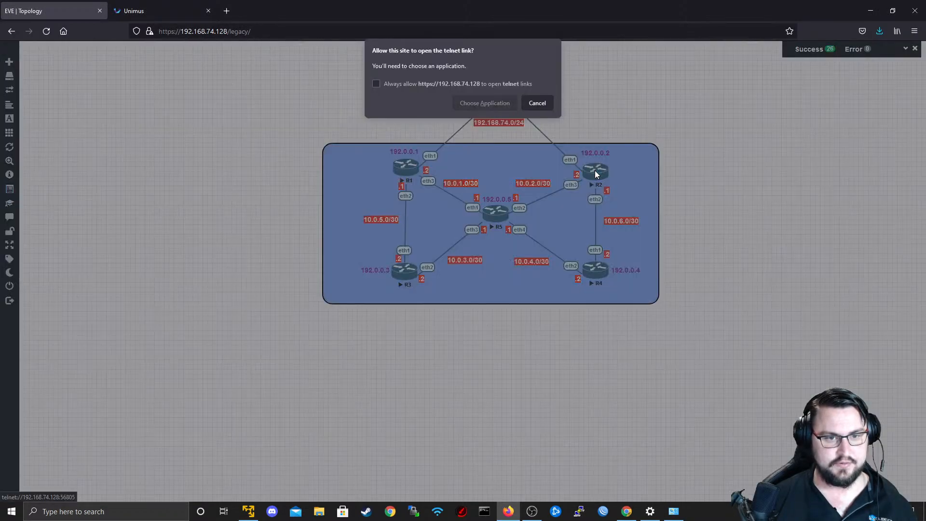
{"action": "left_click", "coordinate": [502, 110]}
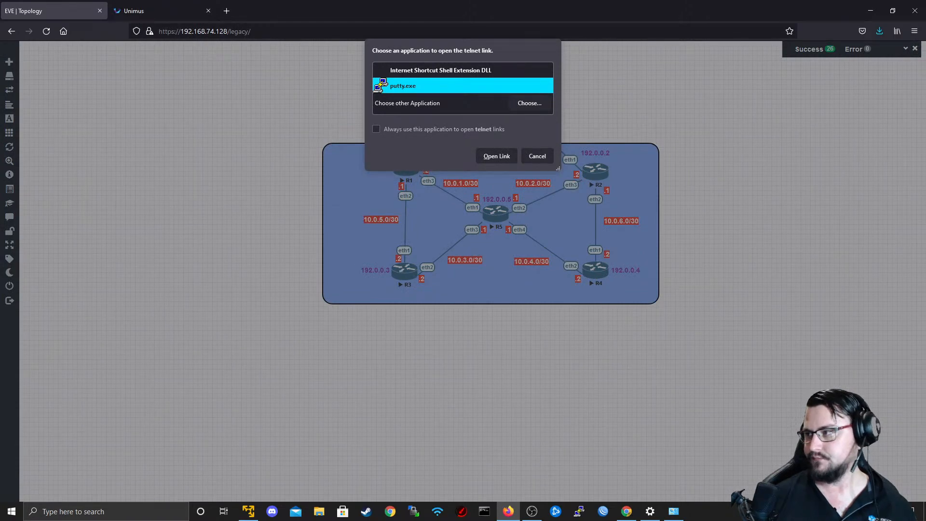
{"action": "left_click", "coordinate": [508, 157]}
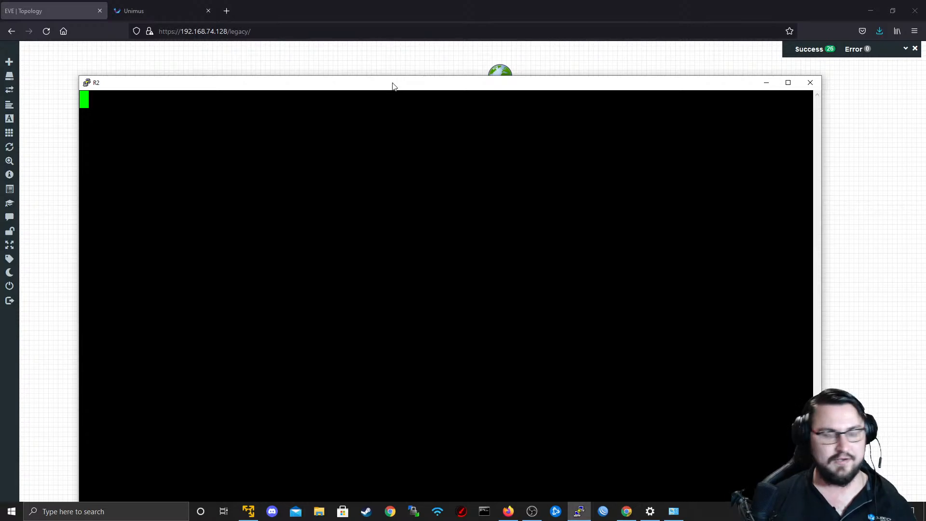
{"action": "left_click_drag", "start_coordinate": [393, 86], "coordinate": [402, 62]}
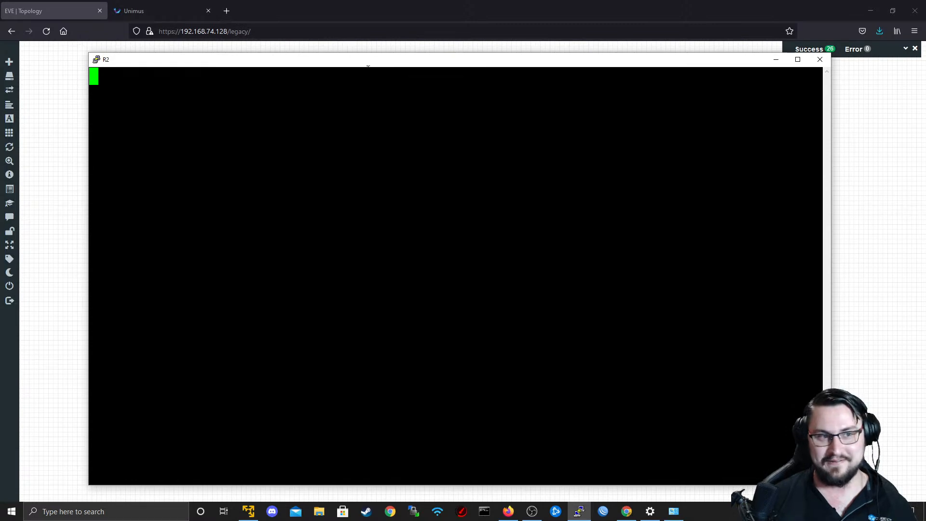
{"action": "double_click", "coordinate": [351, 61]}
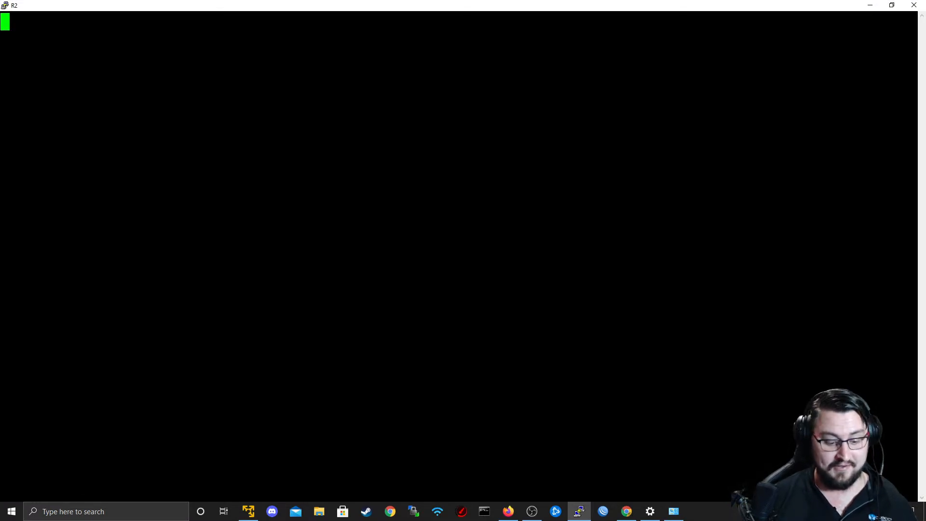
Log in to R2's console as admin.
{"action": "key", "text": "Return"}
{"action": "type", "text": "admin"}
{"action": "key", "text": "Return"}
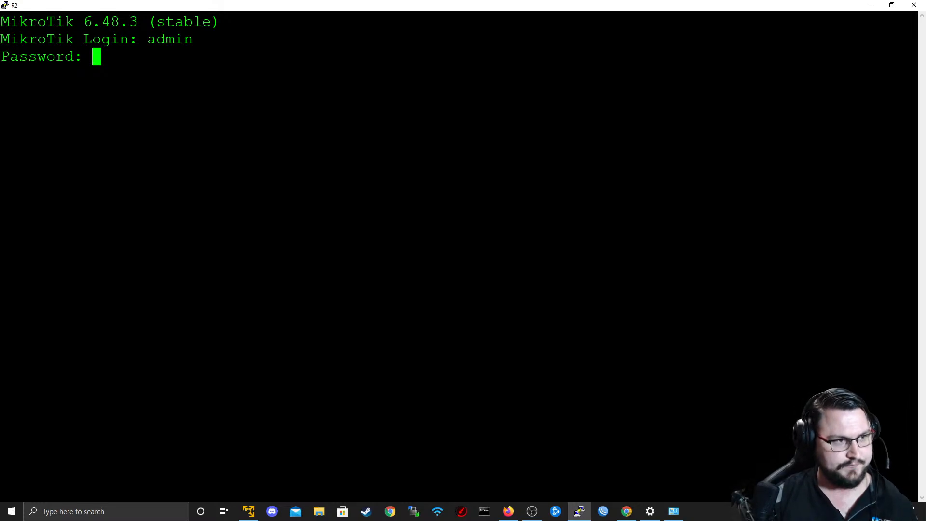
{"action": "key", "text": "Return"}
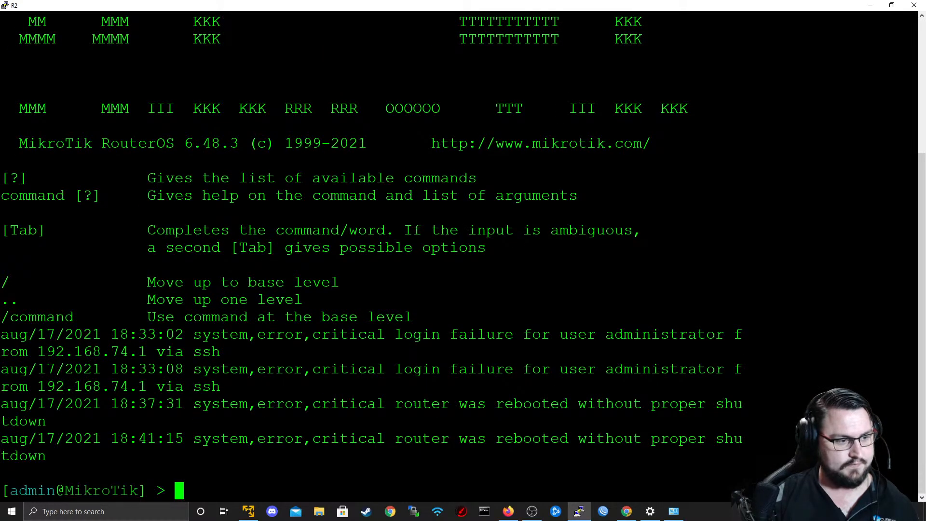
List R2's configured IP addresses with ip address print.
{"action": "type", "text": "ip address print"}
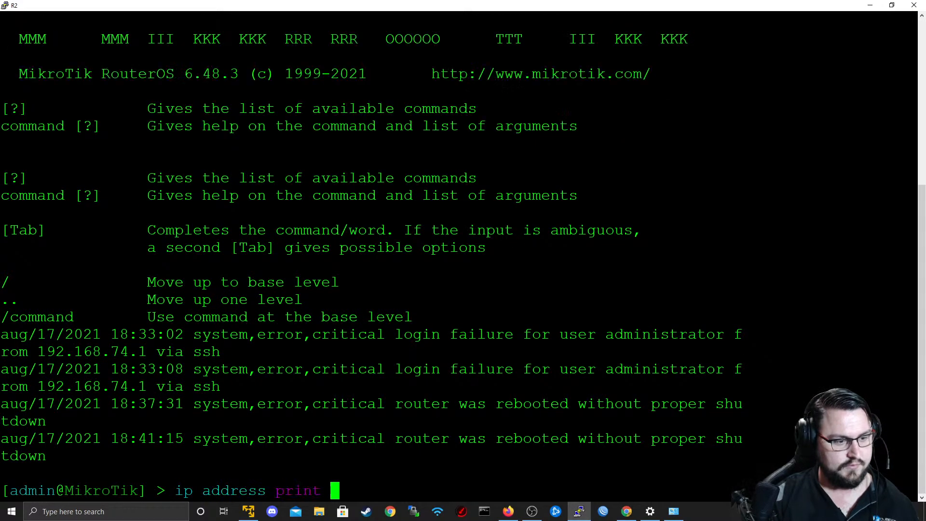
{"action": "key", "text": "Return"}
{"action": "type", "text": "ip"}
{"action": "key", "text": "BackSpace"}
{"action": "key", "text": "BackSpace"}
{"action": "key", "text": "BackSpace"}
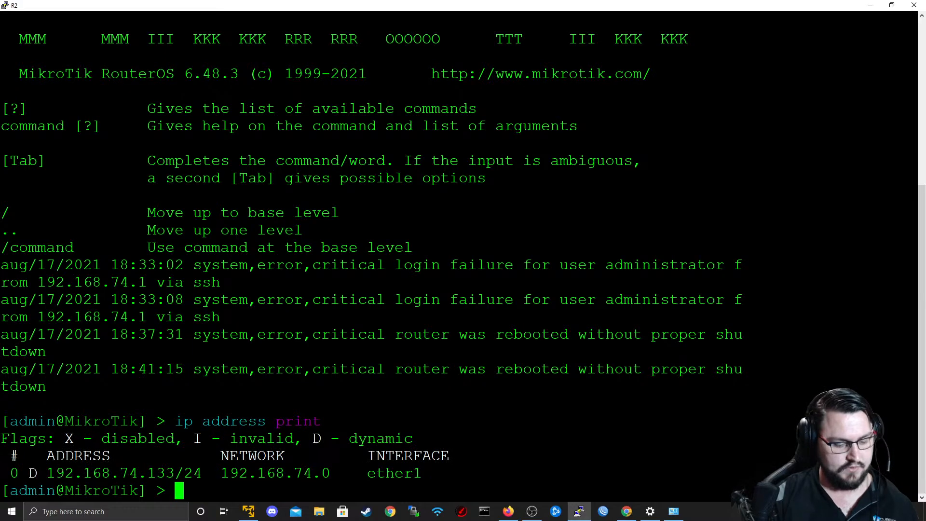
Add the IP address 10.0.2.2/30 to R2's ether3 interface, checking the topology for the subnet and interface.
{"action": "type", "text": "ip address add address="}
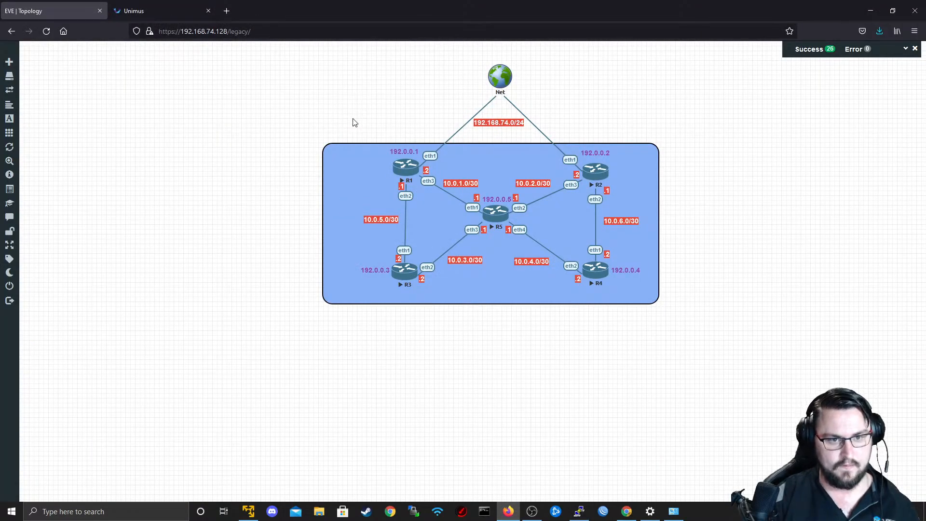
{"action": "type", "text": "10.2."}
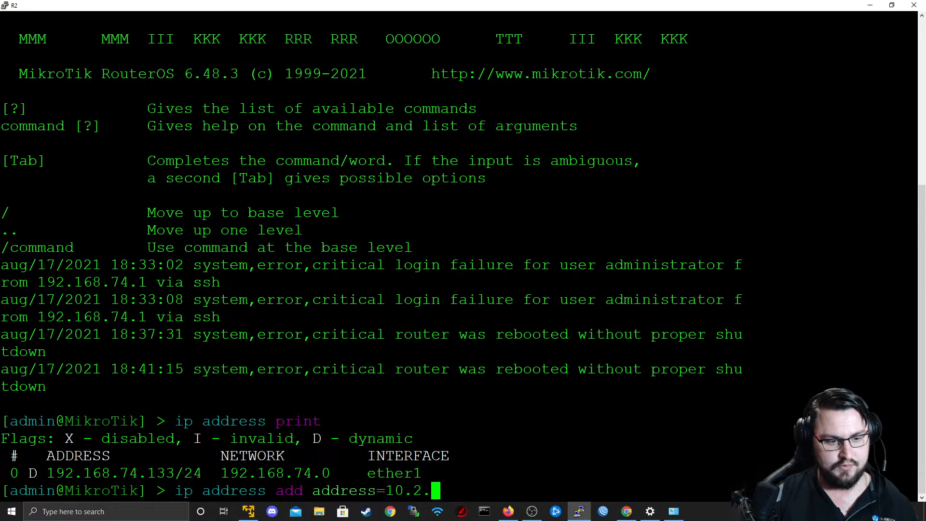
{"action": "key", "text": "BackSpace"}
{"action": "key", "text": "BackSpace"}
{"action": "type", "text": "0.2.2"}
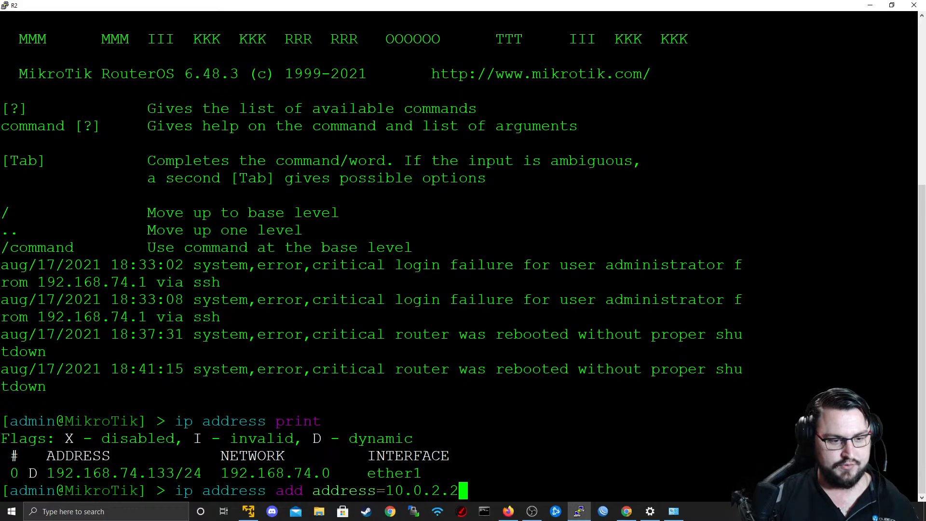
{"action": "type", "text": "/30 interface="}
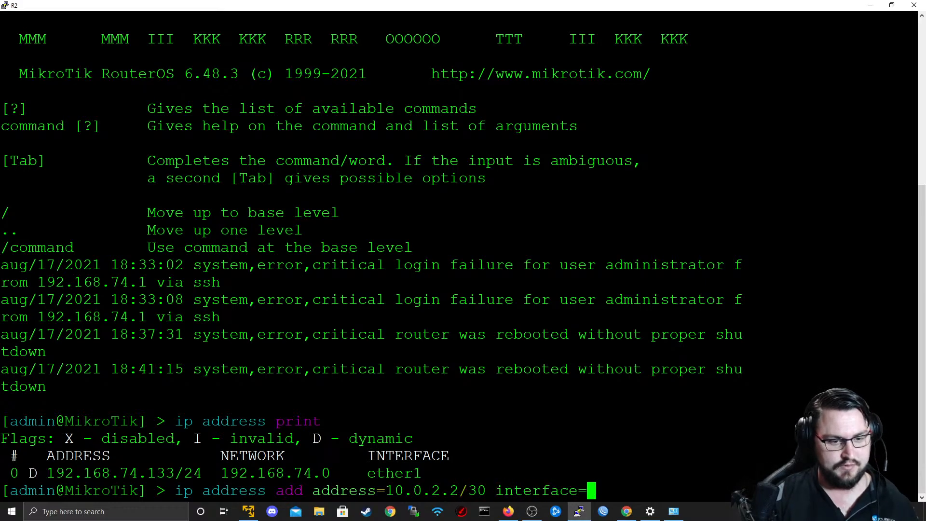
{"action": "type", "text": "ether"}
{"action": "key", "text": "alt+Tab"}
{"action": "key", "text": "alt+Tab"}
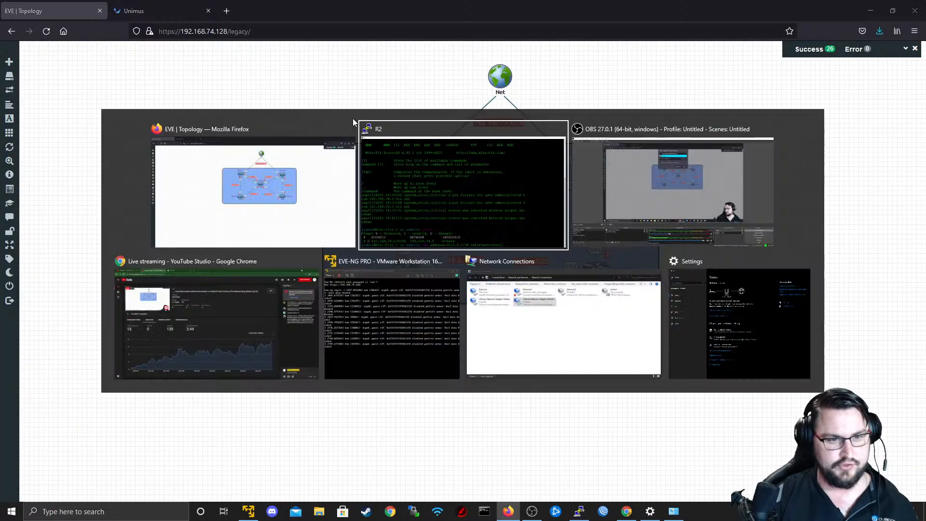
{"action": "type", "text": "3"}
{"action": "key", "text": "Return"}
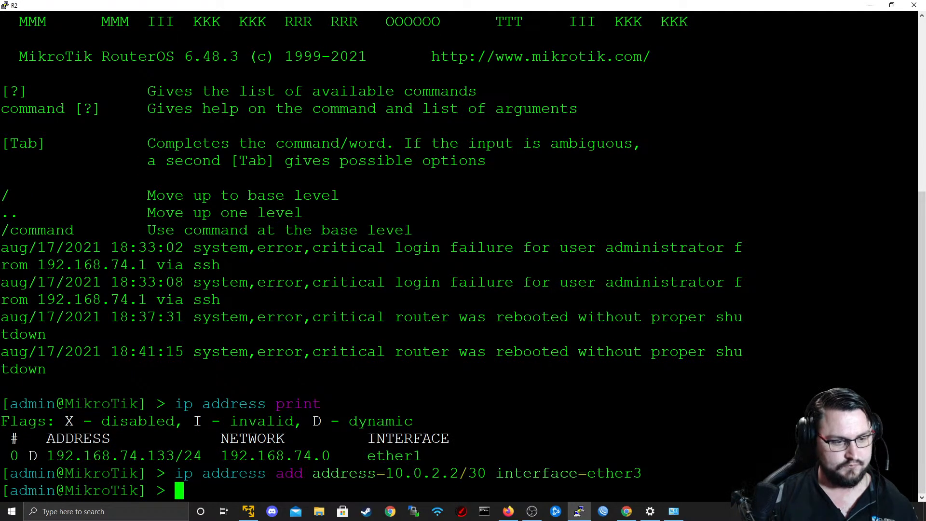
Add the IP address 10.0.6.1/30 to R2's ether2 interface.
{"action": "type", "text": "ip address "}
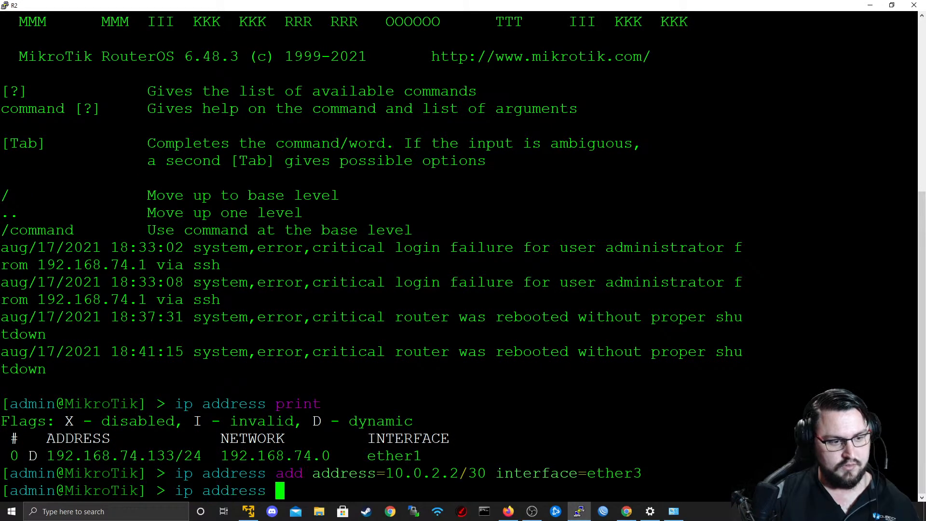
{"action": "type", "text": "add address=add/"}
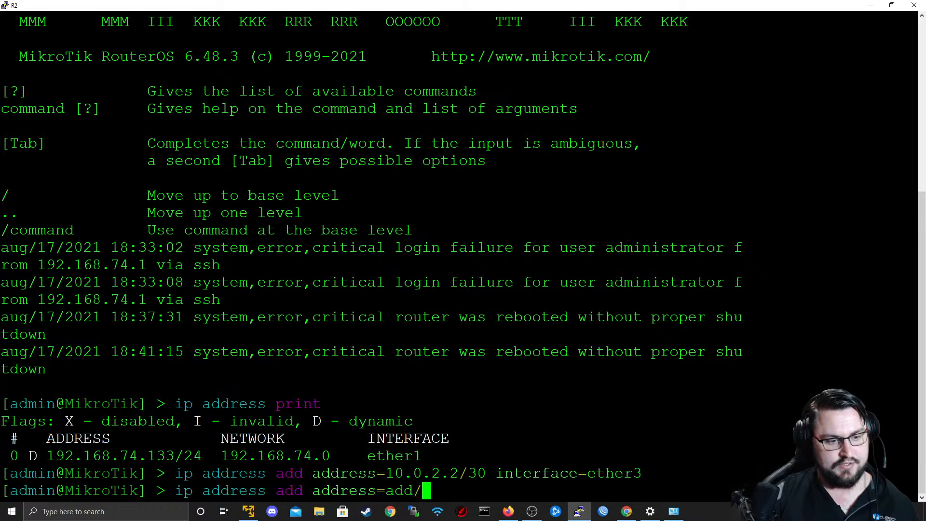
{"action": "key", "text": "BackSpace"}
{"action": "key", "text": "BackSpace"}
{"action": "key", "text": "BackSpace"}
{"action": "key", "text": "BackSpace"}
{"action": "type", "text": "10.0.6."}
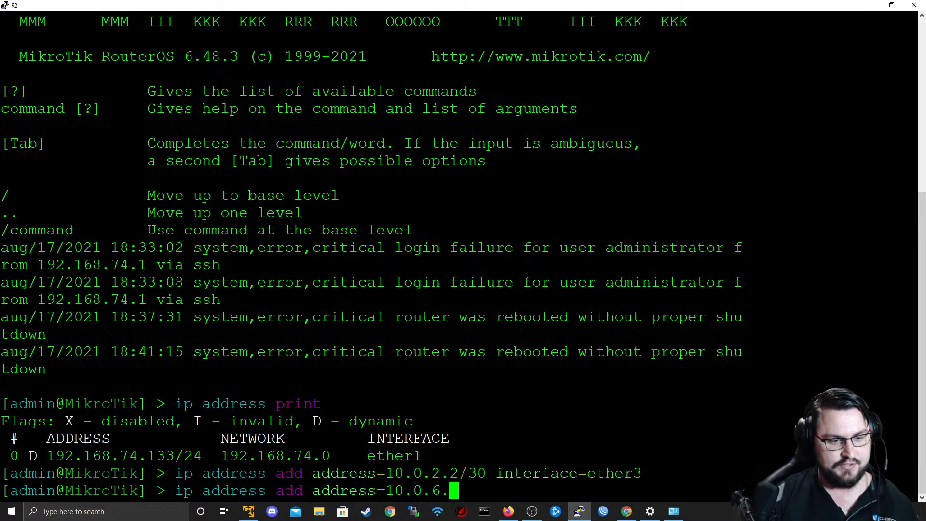
{"action": "type", "text": "1/30 in"}
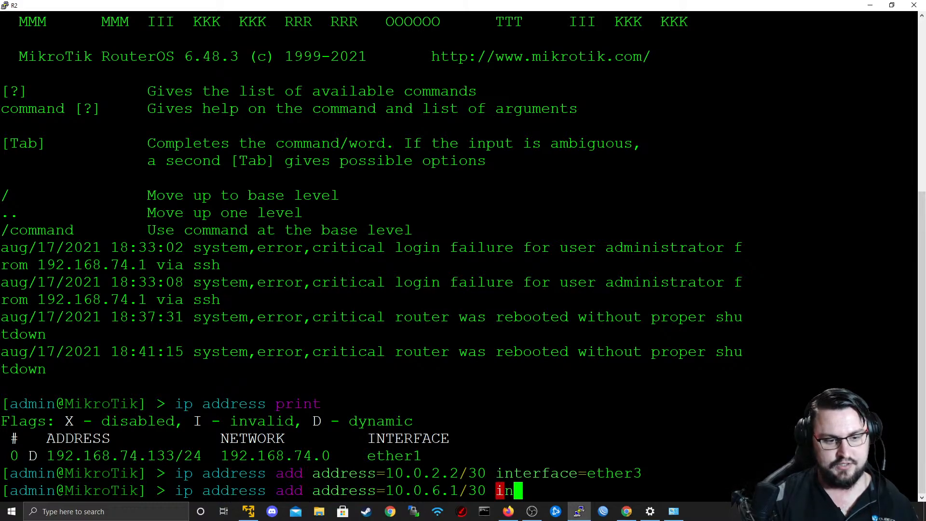
{"action": "type", "text": "terface=ether2"}
{"action": "key", "text": "Return"}
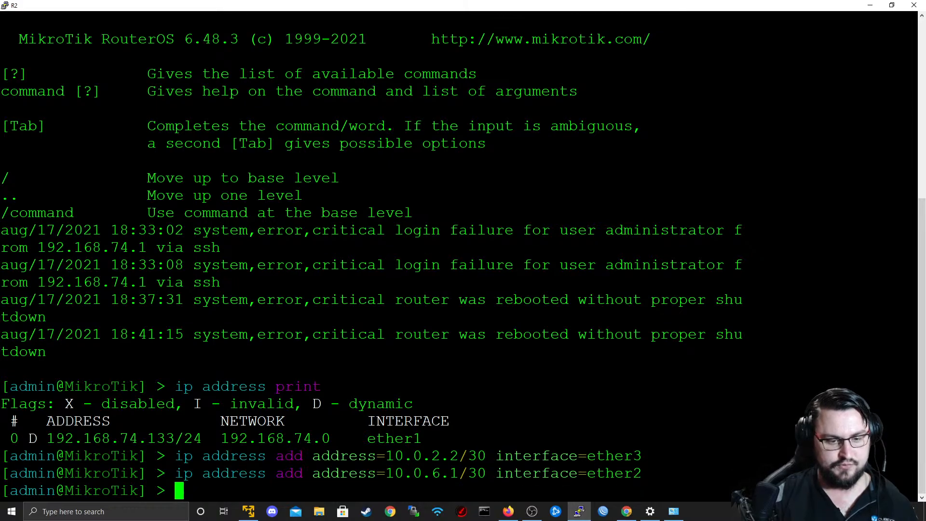
Close R2's console and open R3's console from the topology with putty.exe, bringing up its login prompt.
{"action": "left_click", "coordinate": [914, 5]}
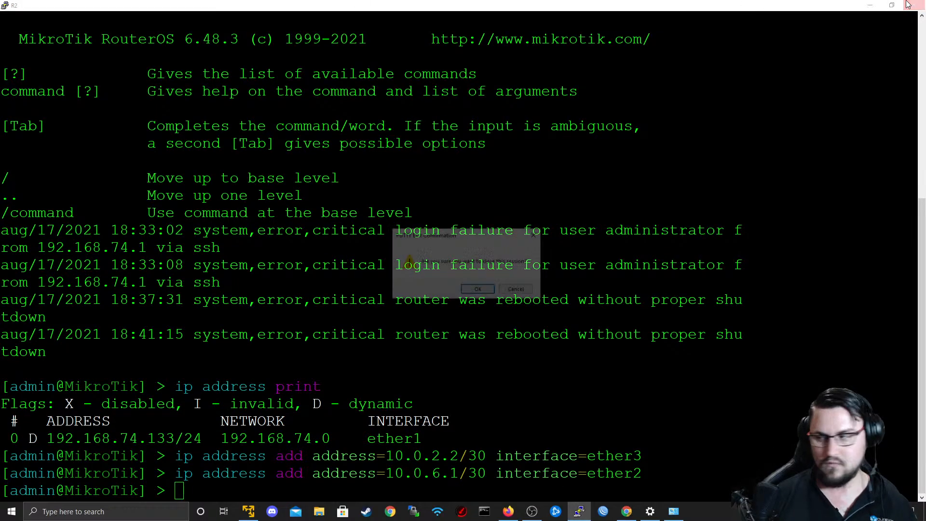
{"action": "left_click", "coordinate": [479, 294]}
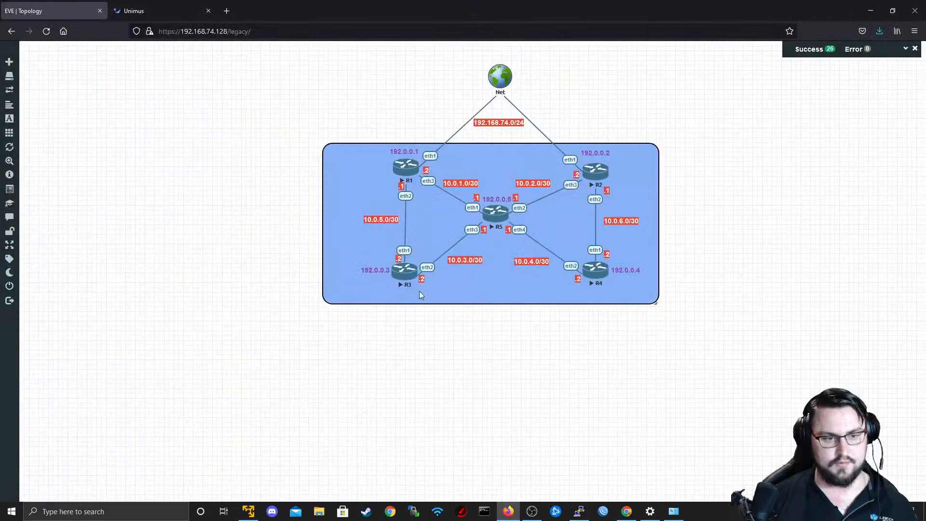
{"action": "left_click", "coordinate": [404, 270]}
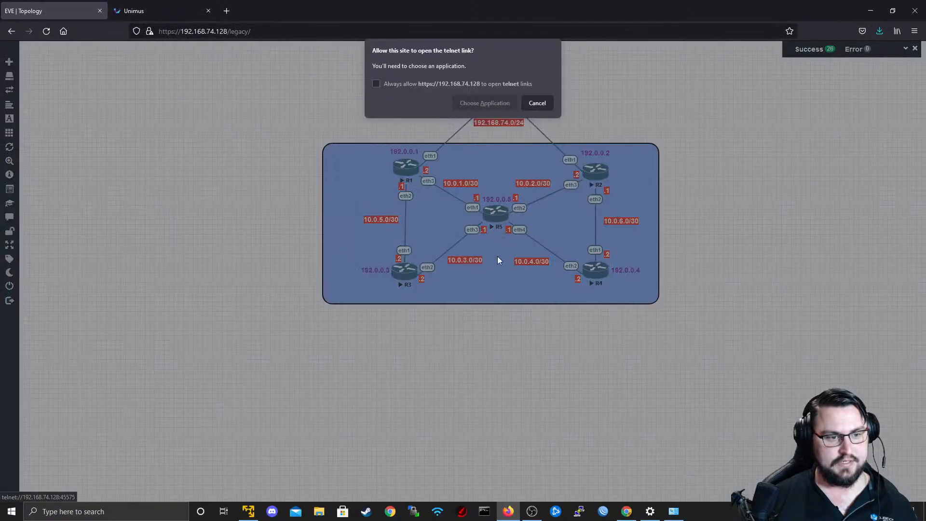
{"action": "left_click", "coordinate": [502, 103]}
{"action": "left_click", "coordinate": [497, 156]}
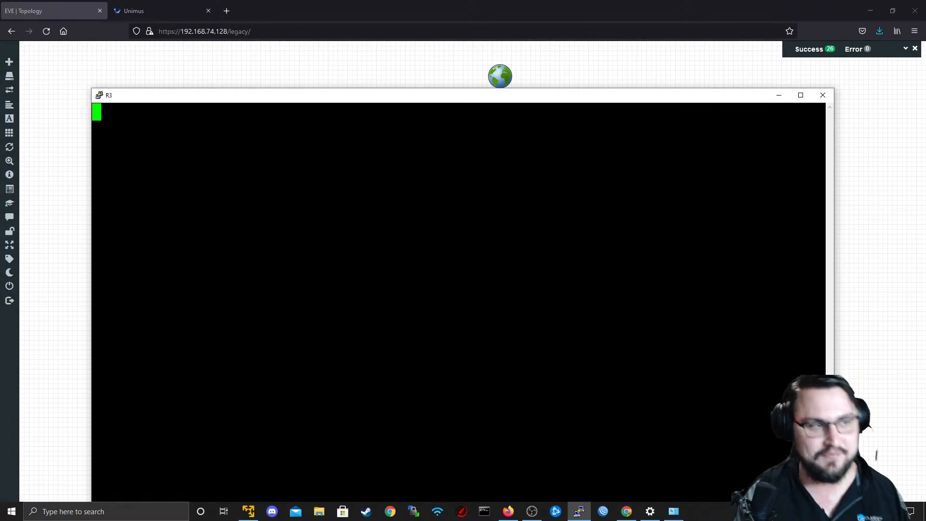
{"action": "key", "text": "Return"}
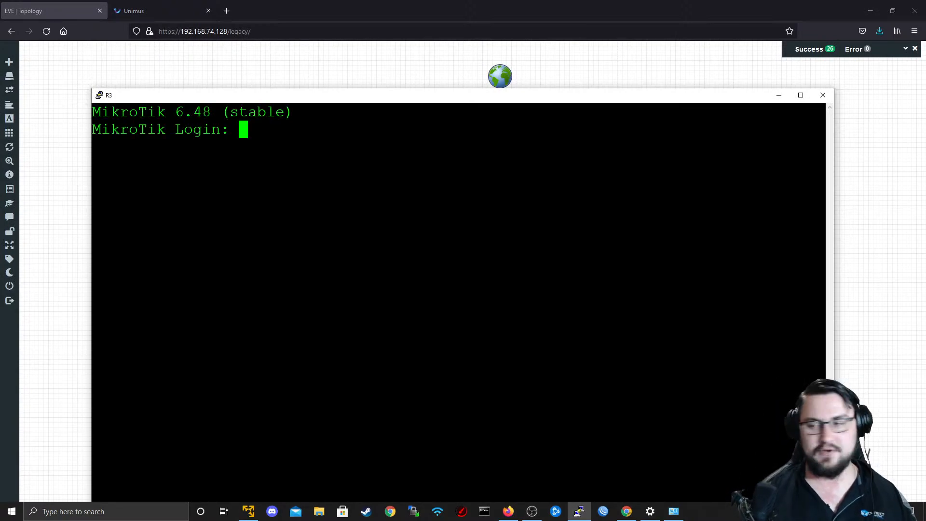
Log in to R3's console as admin with an empty password and decline to view the software license.
{"action": "type", "text": "admin"}
{"action": "key", "text": "Return"}
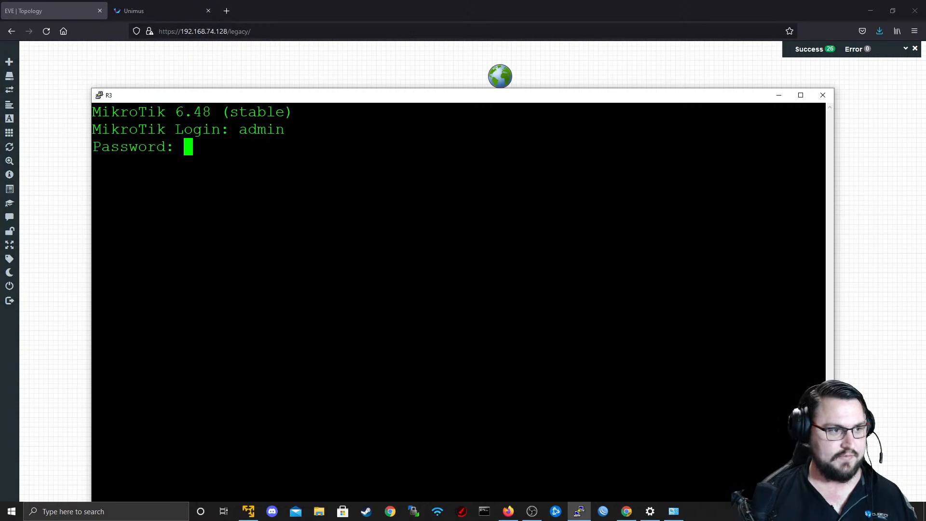
{"action": "key", "text": "Return"}
{"action": "type", "text": "n"}
{"action": "key", "text": "Return"}
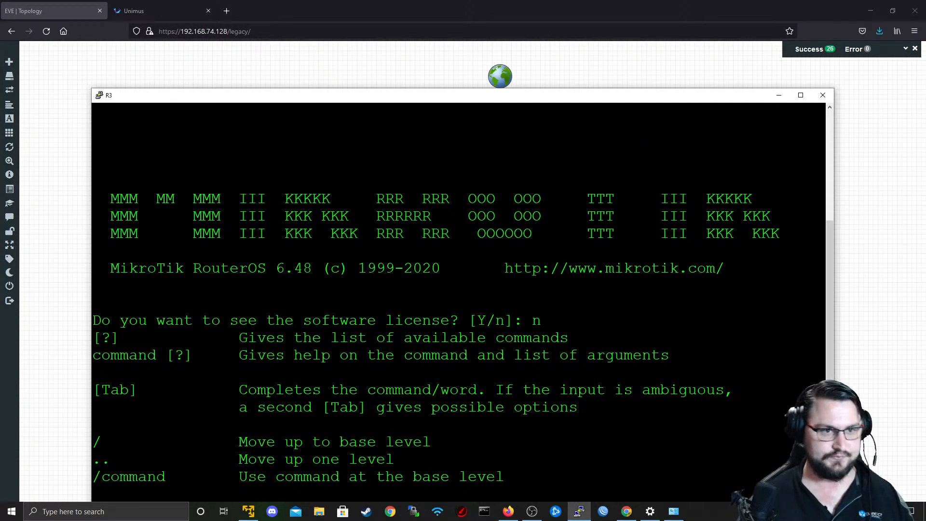
List R3's configured IP addresses with ip address print.
{"action": "left_click_drag", "start_coordinate": [464, 97], "coordinate": [463, 48]}
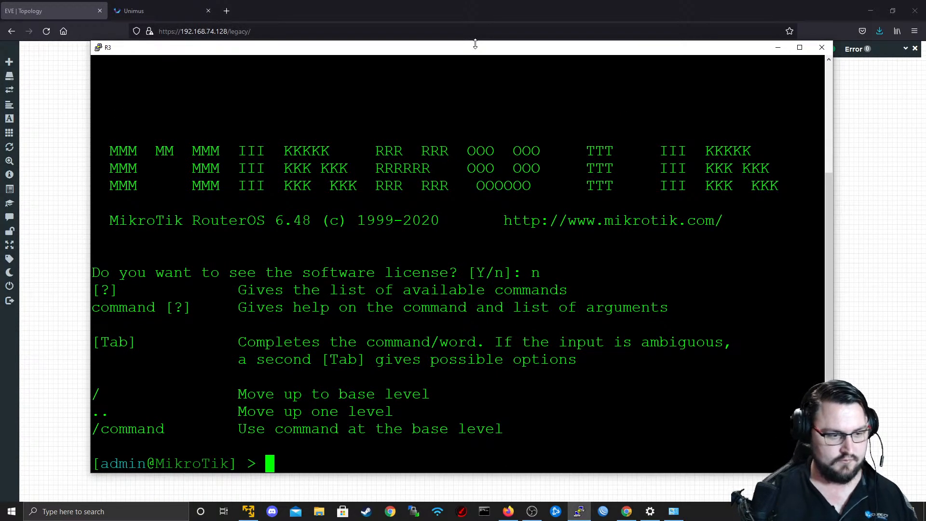
{"action": "key", "text": "Return"}
{"action": "type", "text": "ip address "}
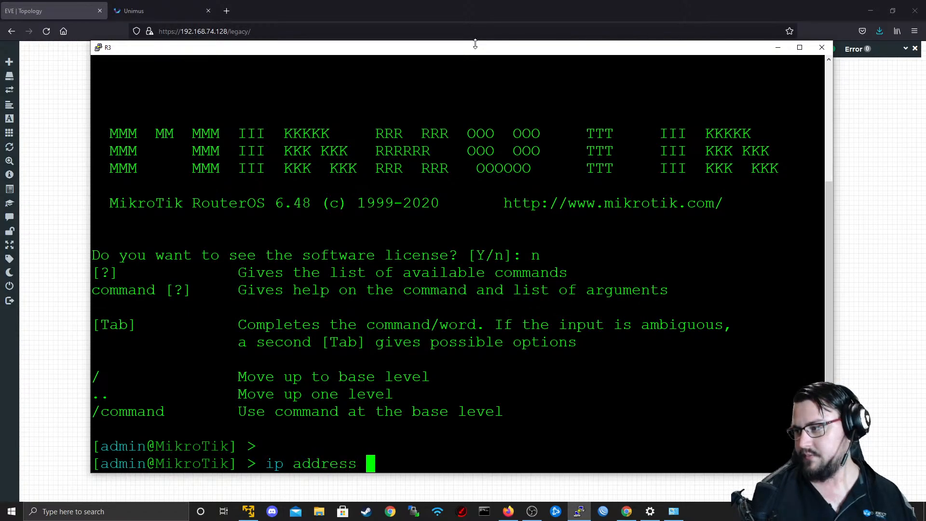
{"action": "type", "text": "print"}
{"action": "key", "text": "Return"}
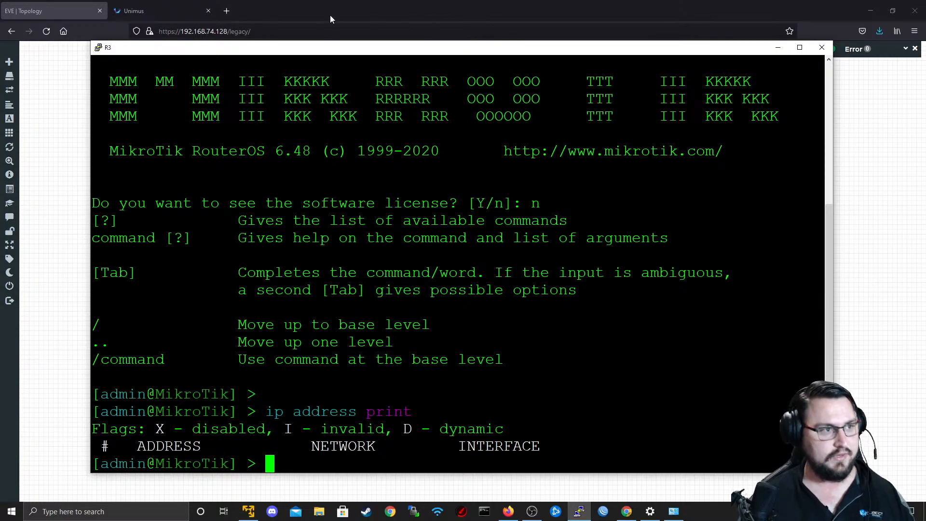
Search the web for Splynx in a new browser tab and open the official Splynx website.
{"action": "left_click", "coordinate": [228, 11]}
{"action": "type", "text": "Splynx"}
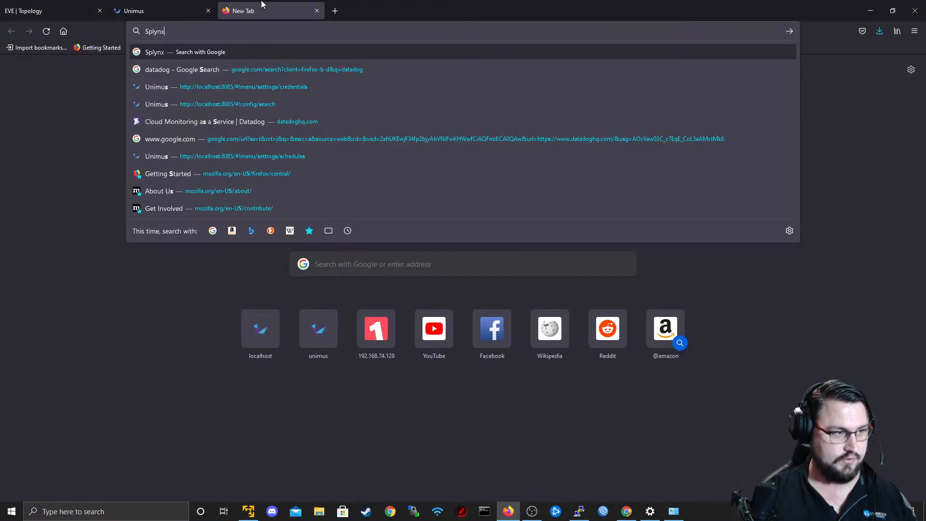
{"action": "key", "text": "Return"}
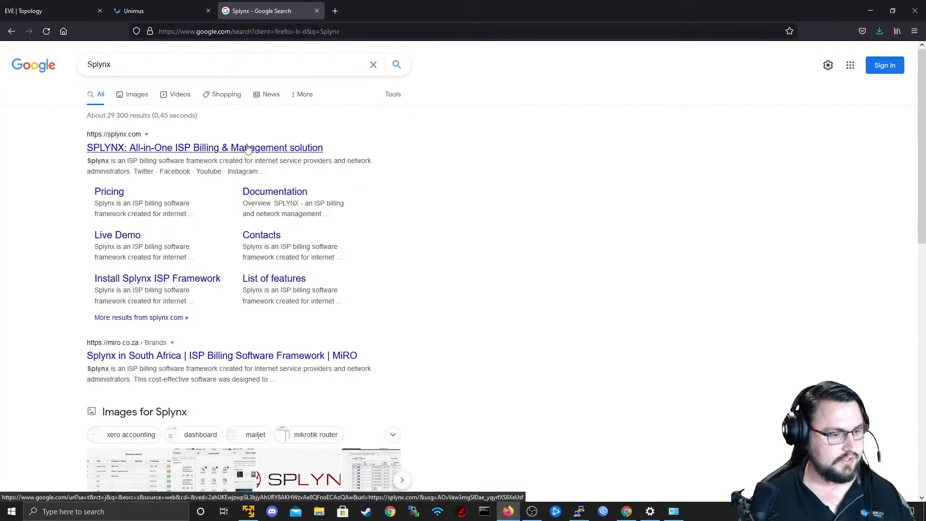
{"action": "left_click", "coordinate": [280, 149]}
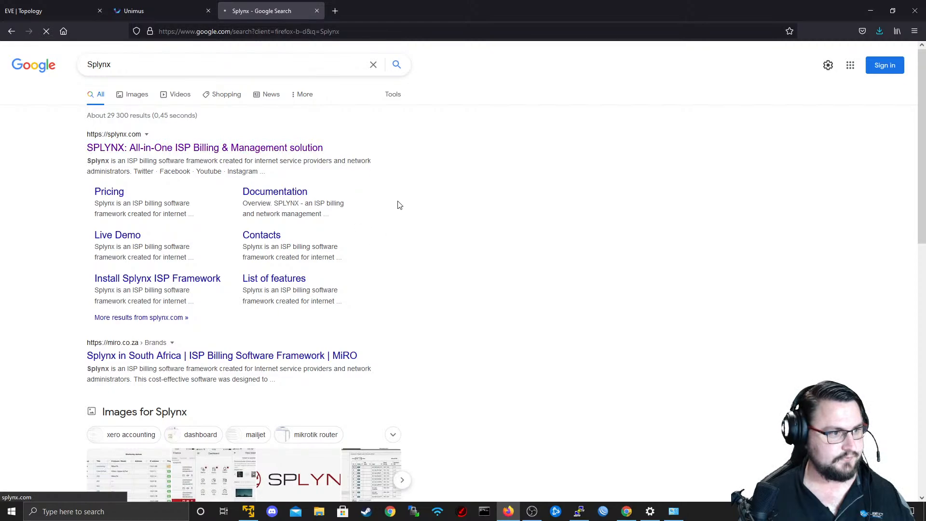
Look over the Splynx homepage's introduction, its presentation video and the section on ISP networks that trust it.
{"action": "scroll", "coordinate": [233, 159], "scroll_direction": "down", "scroll_amount": 2}
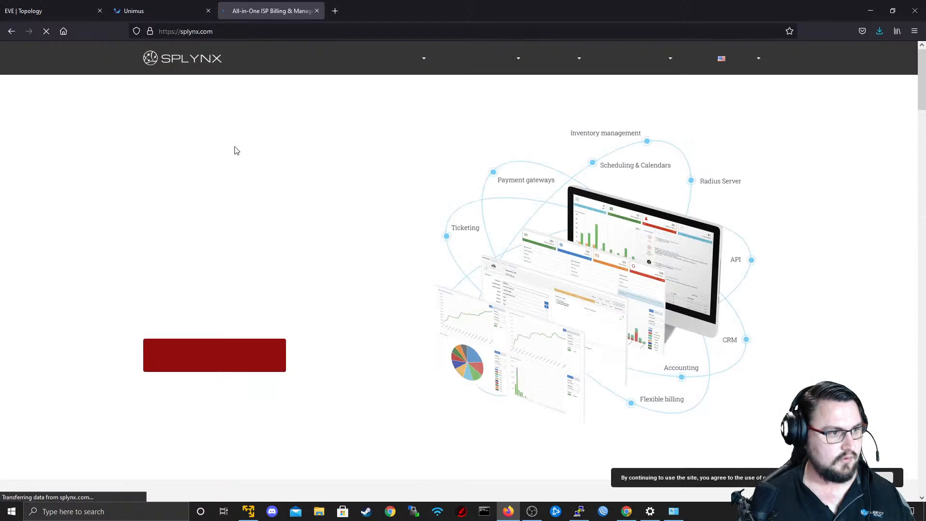
{"action": "scroll", "coordinate": [439, 239], "scroll_direction": "down", "scroll_amount": 10}
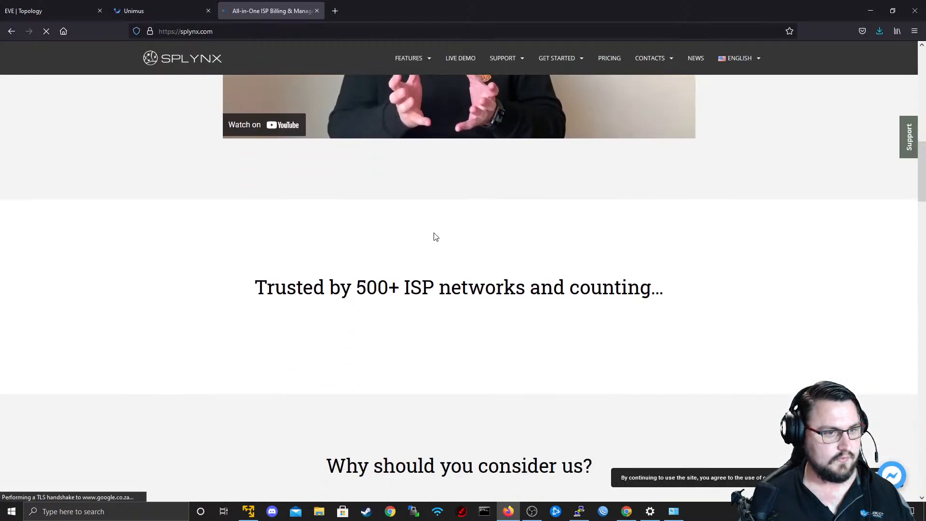
{"action": "scroll", "coordinate": [436, 237], "scroll_direction": "up", "scroll_amount": 5}
{"action": "scroll", "coordinate": [434, 233], "scroll_direction": "up", "scroll_amount": 4}
{"action": "scroll", "coordinate": [431, 231], "scroll_direction": "down", "scroll_amount": 2}
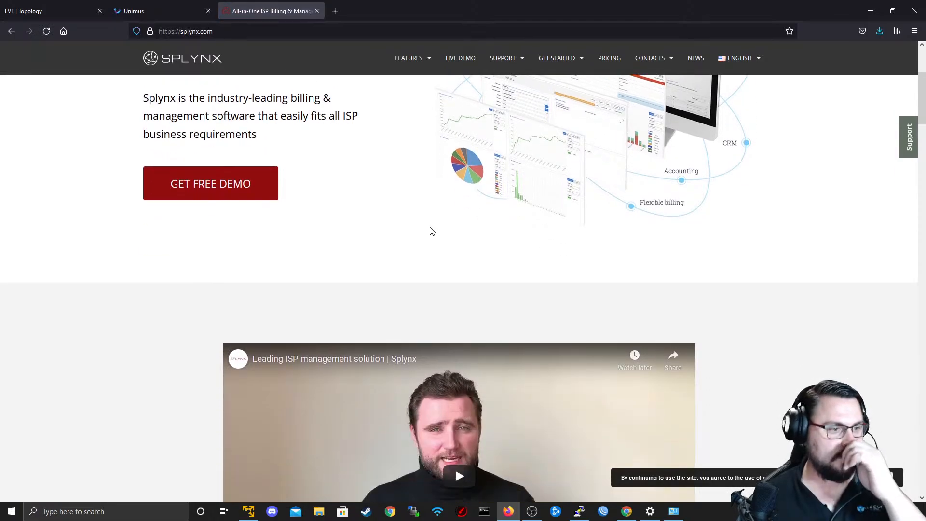
{"action": "scroll", "coordinate": [430, 230], "scroll_direction": "up", "scroll_amount": 3}
{"action": "scroll", "coordinate": [428, 226], "scroll_direction": "up", "scroll_amount": 1}
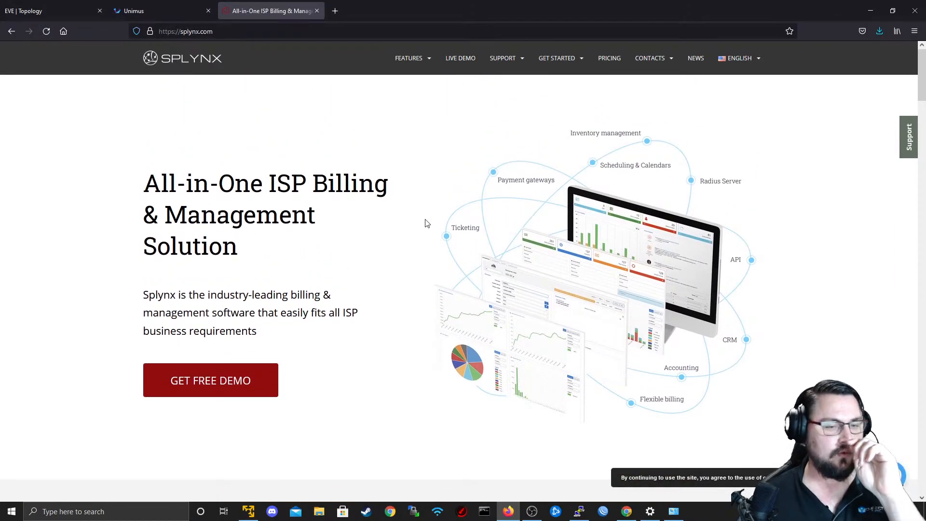
{"action": "scroll", "coordinate": [427, 223], "scroll_direction": "down", "scroll_amount": 15}
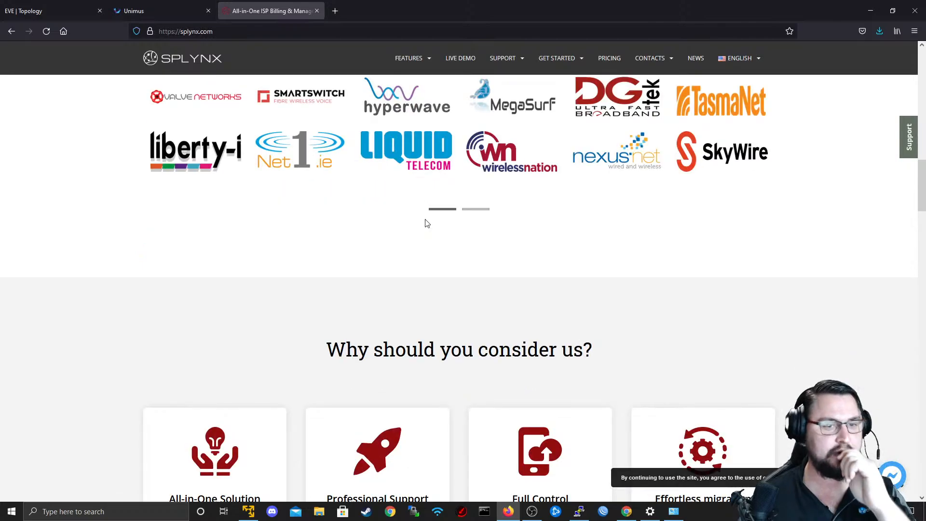
{"action": "scroll", "coordinate": [427, 223], "scroll_direction": "up", "scroll_amount": 3}
{"action": "scroll", "coordinate": [427, 223], "scroll_direction": "down", "scroll_amount": 3}
{"action": "scroll", "coordinate": [427, 223], "scroll_direction": "up", "scroll_amount": 3}
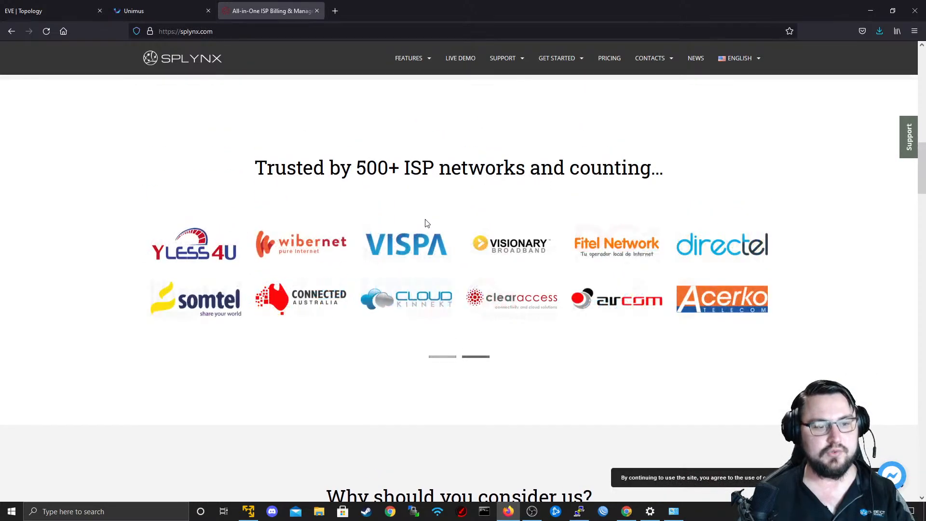
{"action": "scroll", "coordinate": [427, 223], "scroll_direction": "up", "scroll_amount": 9}
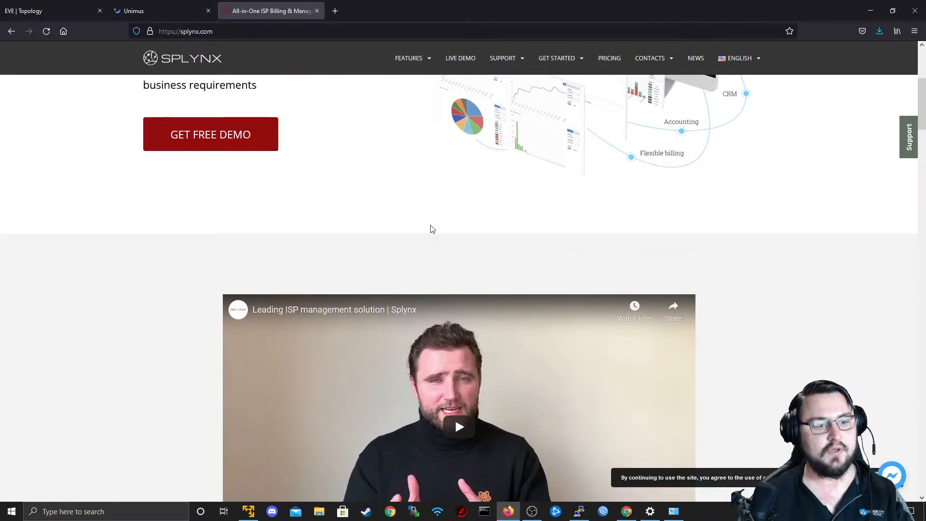
{"action": "scroll", "coordinate": [431, 226], "scroll_direction": "down", "scroll_amount": 5}
{"action": "scroll", "coordinate": [431, 226], "scroll_direction": "up", "scroll_amount": 6}
{"action": "scroll", "coordinate": [431, 226], "scroll_direction": "down", "scroll_amount": 4}
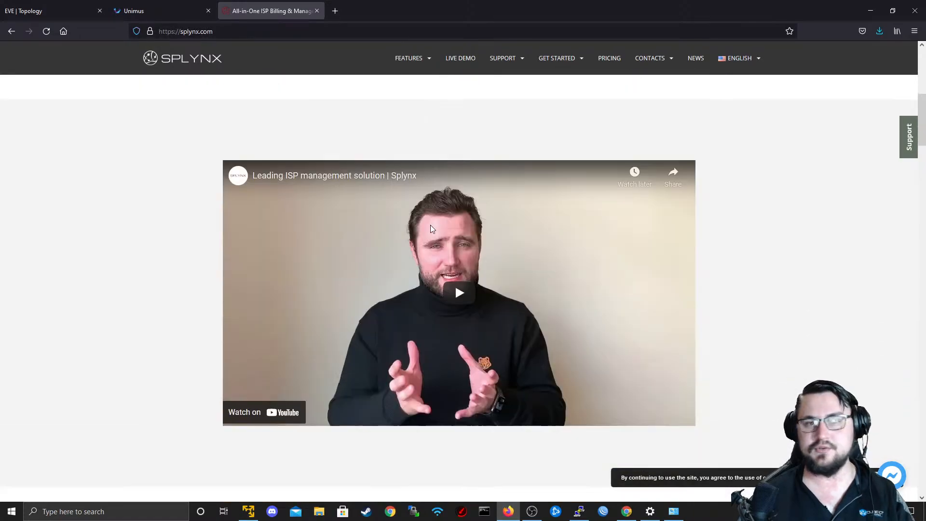
Read the Splynx homepage's reasons to consider it and its network, billing and operations features.
{"action": "scroll", "coordinate": [431, 225], "scroll_direction": "down", "scroll_amount": 12}
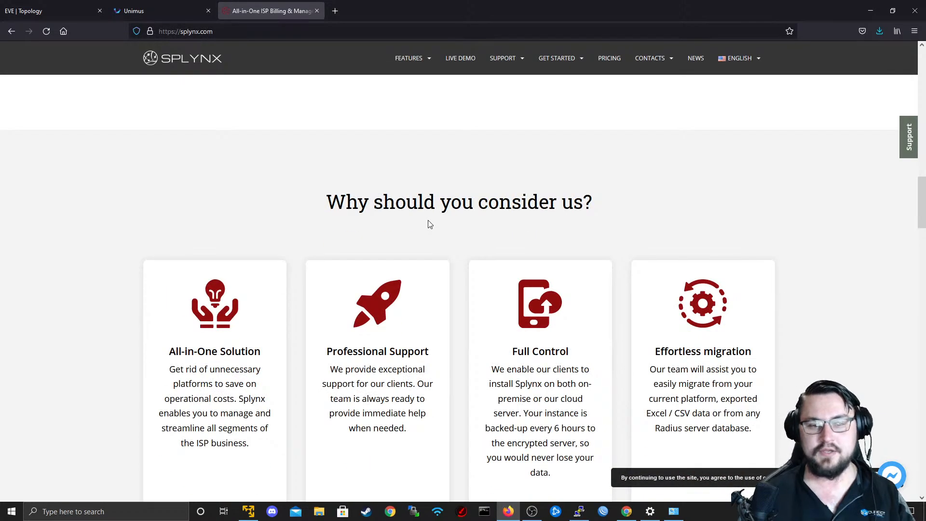
{"action": "scroll", "coordinate": [429, 224], "scroll_direction": "down", "scroll_amount": 4}
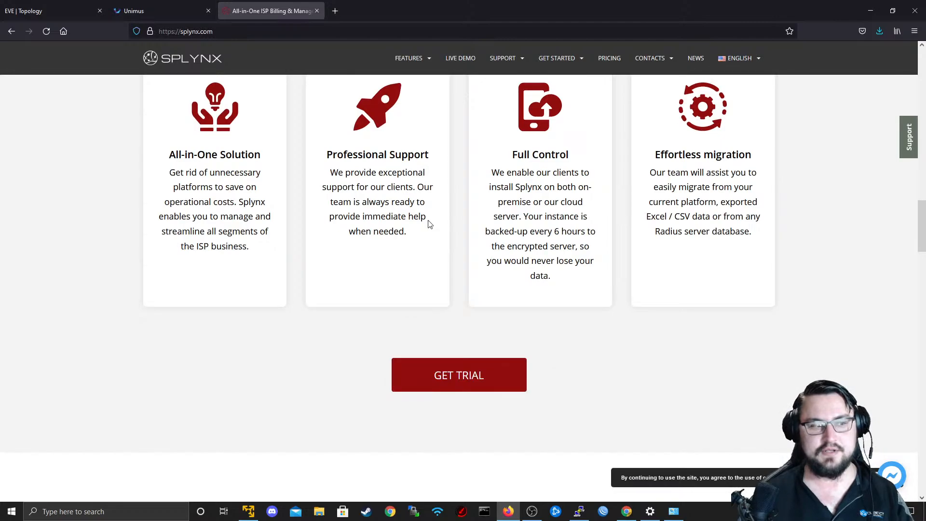
{"action": "scroll", "coordinate": [430, 223], "scroll_direction": "down", "scroll_amount": 10}
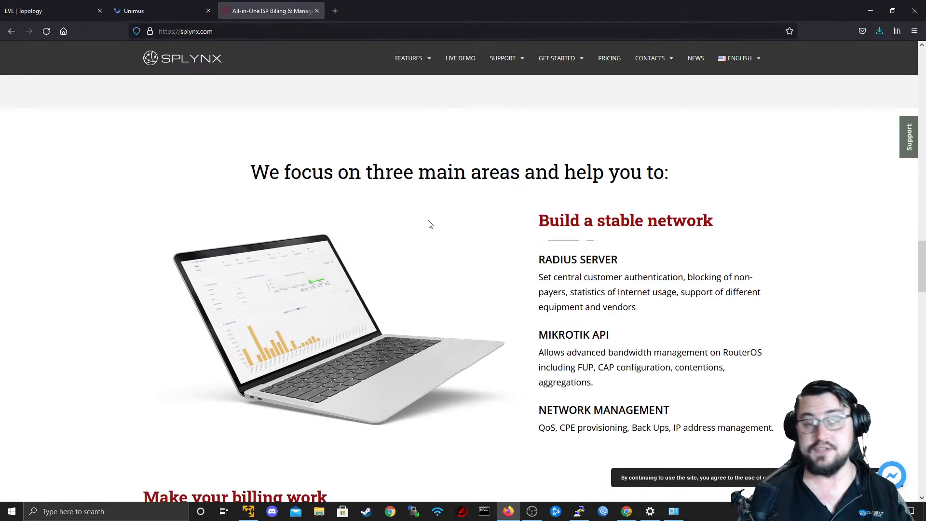
{"action": "scroll", "coordinate": [430, 225], "scroll_direction": "down", "scroll_amount": 4}
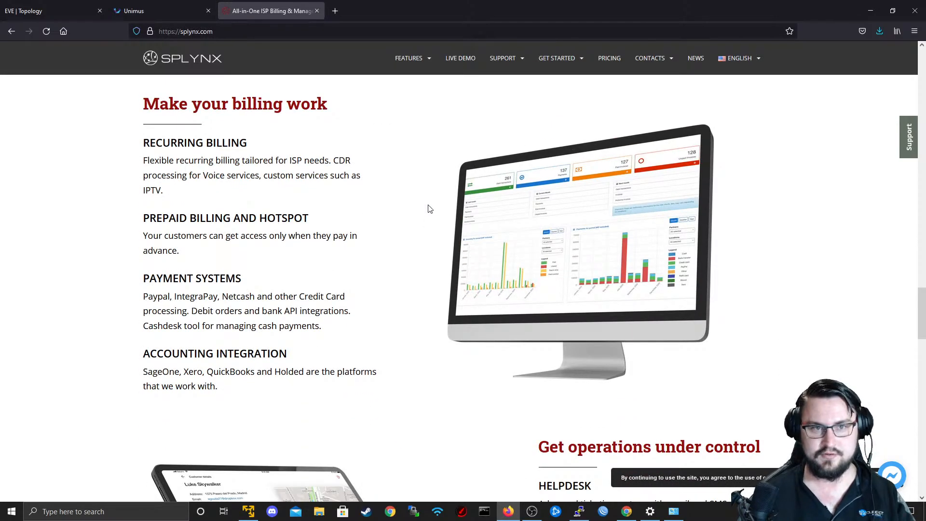
{"action": "scroll", "coordinate": [424, 203], "scroll_direction": "down", "scroll_amount": 9}
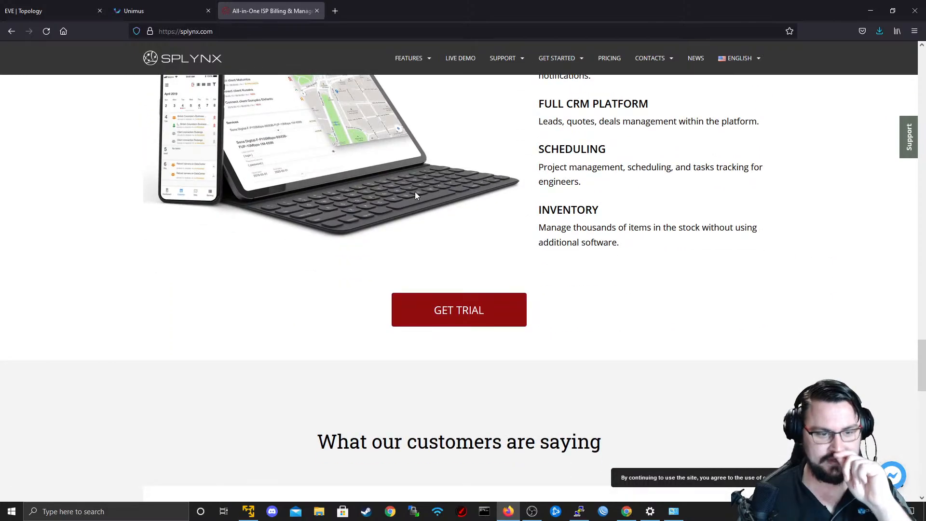
Read the customer testimonials on the Splynx homepage and review the operations and billing features once more.
{"action": "scroll", "coordinate": [415, 195], "scroll_direction": "down", "scroll_amount": 6}
{"action": "scroll", "coordinate": [746, 193], "scroll_direction": "down", "scroll_amount": 6}
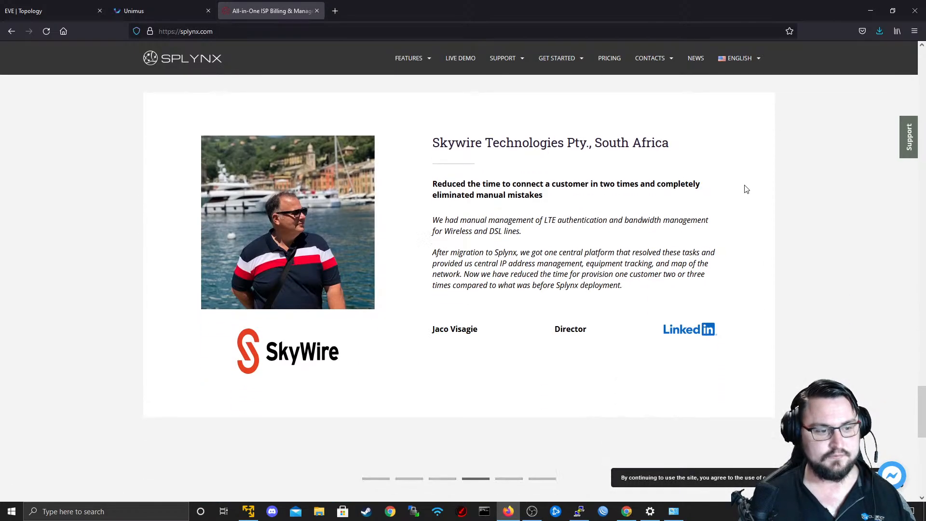
{"action": "scroll", "coordinate": [746, 189], "scroll_direction": "down", "scroll_amount": 8}
{"action": "scroll", "coordinate": [746, 189], "scroll_direction": "up", "scroll_amount": 6}
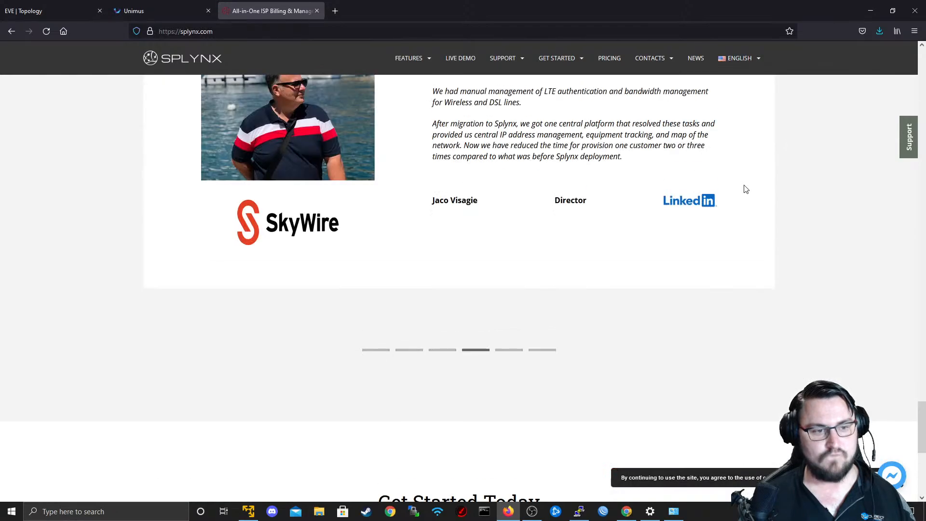
{"action": "scroll", "coordinate": [747, 189], "scroll_direction": "up", "scroll_amount": 7}
{"action": "scroll", "coordinate": [598, 332], "scroll_direction": "down", "scroll_amount": 4}
{"action": "left_click_drag", "start_coordinate": [434, 163], "coordinate": [490, 175]}
{"action": "scroll", "coordinate": [490, 211], "scroll_direction": "up", "scroll_amount": 3}
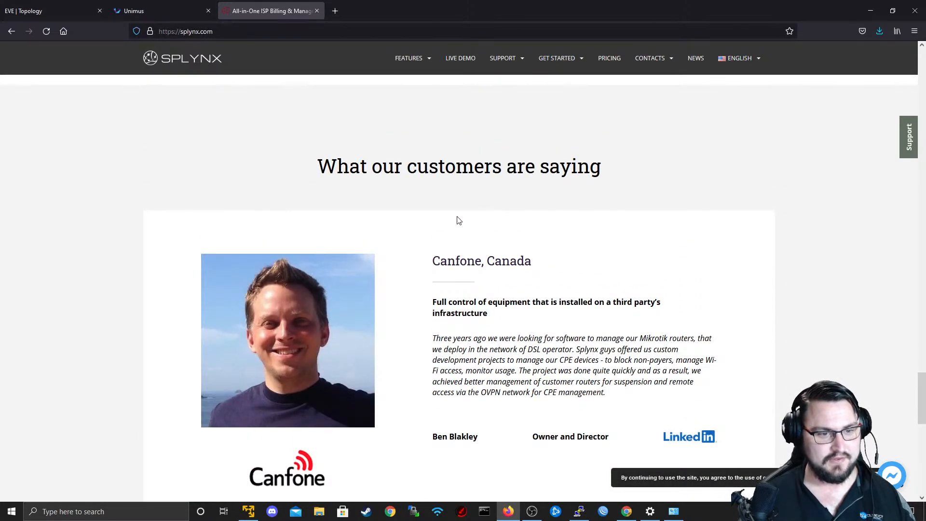
{"action": "scroll", "coordinate": [458, 217], "scroll_direction": "up", "scroll_amount": 10}
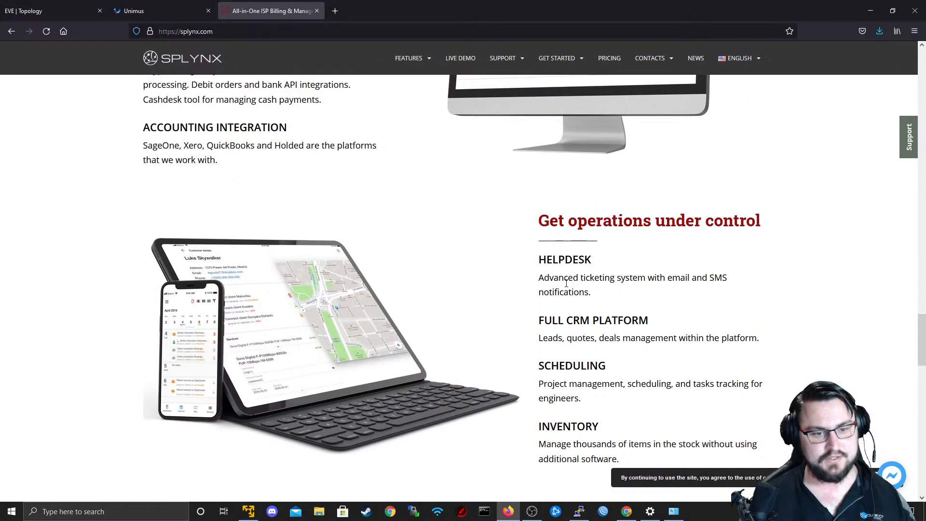
{"action": "scroll", "coordinate": [566, 283], "scroll_direction": "up", "scroll_amount": 7}
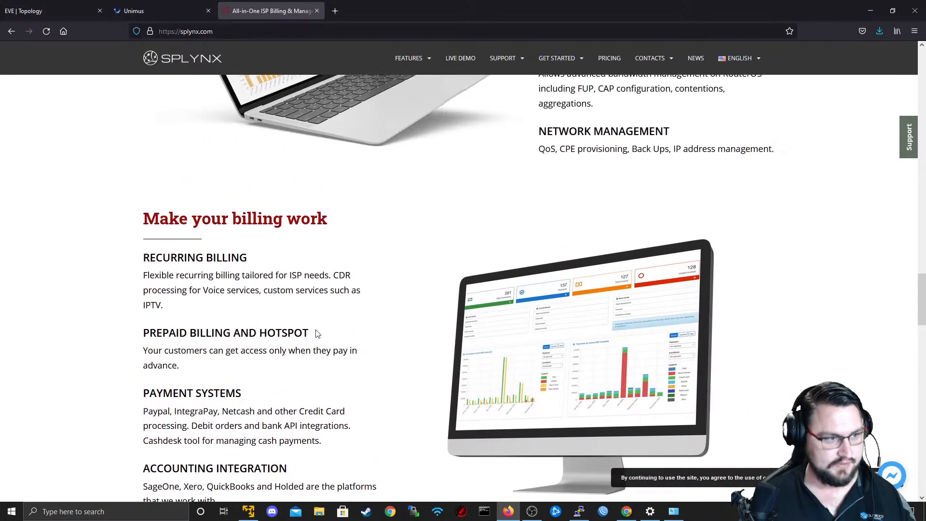
{"action": "scroll", "coordinate": [317, 334], "scroll_direction": "up", "scroll_amount": 10}
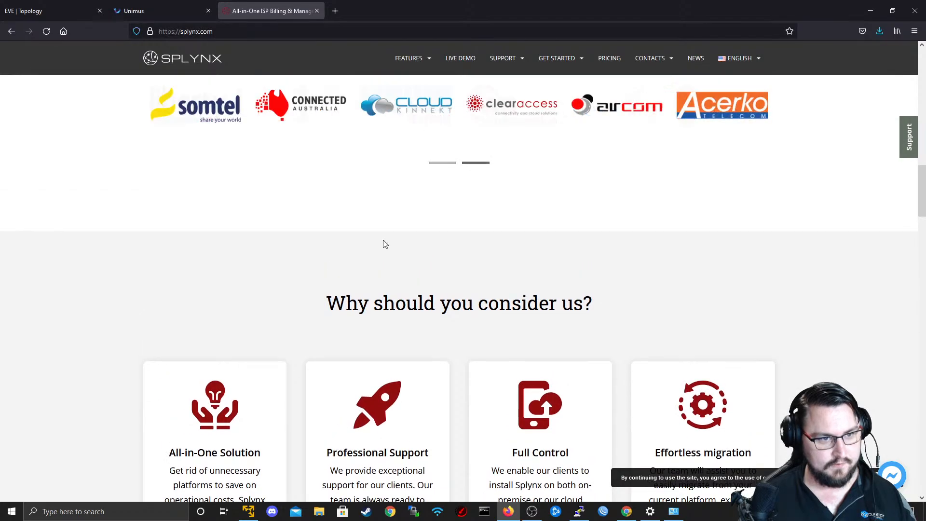
{"action": "scroll", "coordinate": [385, 244], "scroll_direction": "up", "scroll_amount": 7}
{"action": "scroll", "coordinate": [384, 259], "scroll_direction": "down", "scroll_amount": 1}
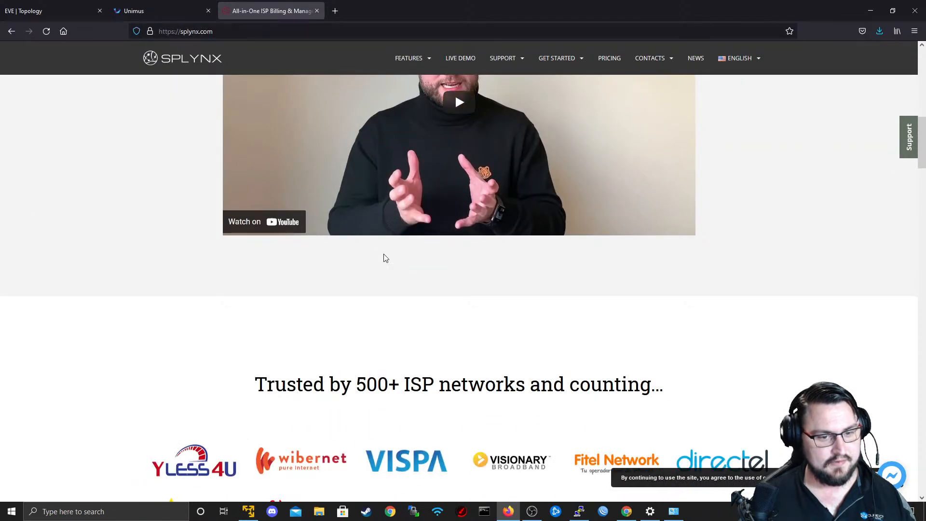
{"action": "scroll", "coordinate": [383, 254], "scroll_direction": "up", "scroll_amount": 6}
Close the Splynx tab and return to R3's console after checking R3's subnets and interfaces in the EVE topology.
{"action": "middle_click", "coordinate": [270, 2]}
{"action": "left_click", "coordinate": [166, 2]}
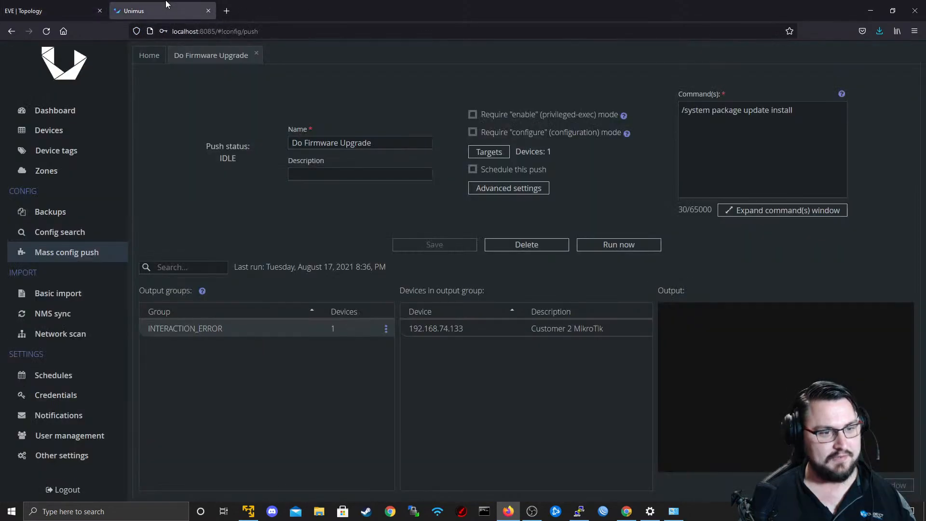
{"action": "left_click", "coordinate": [53, 10]}
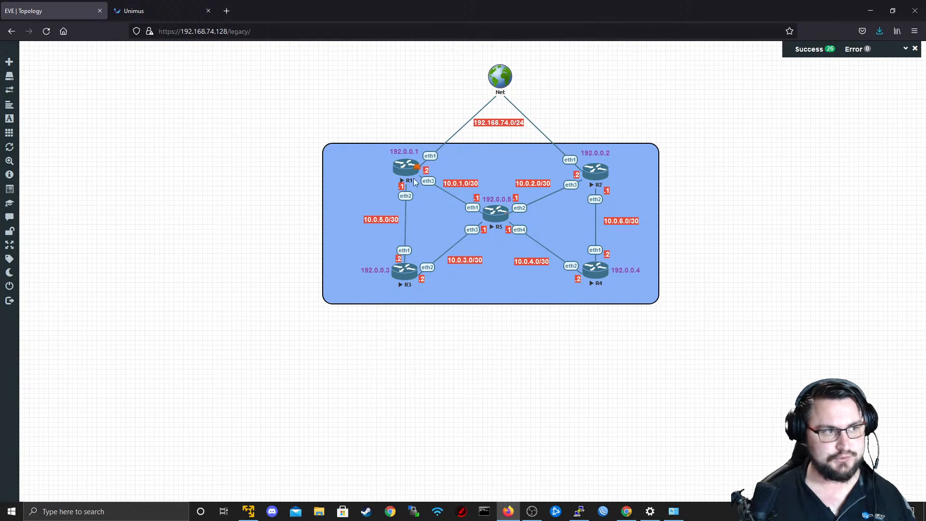
{"action": "key", "text": "alt"}
{"action": "left_click", "coordinate": [579, 511]}
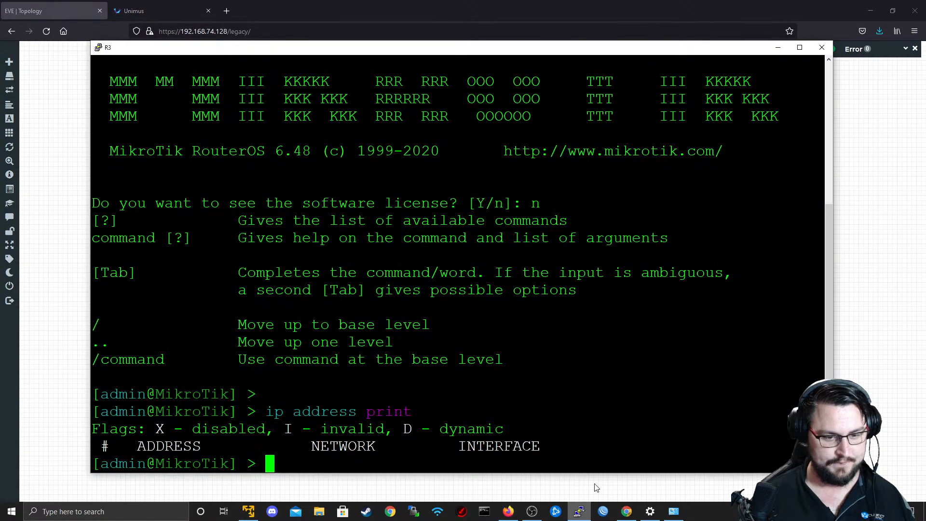
{"action": "key", "text": "Return"}
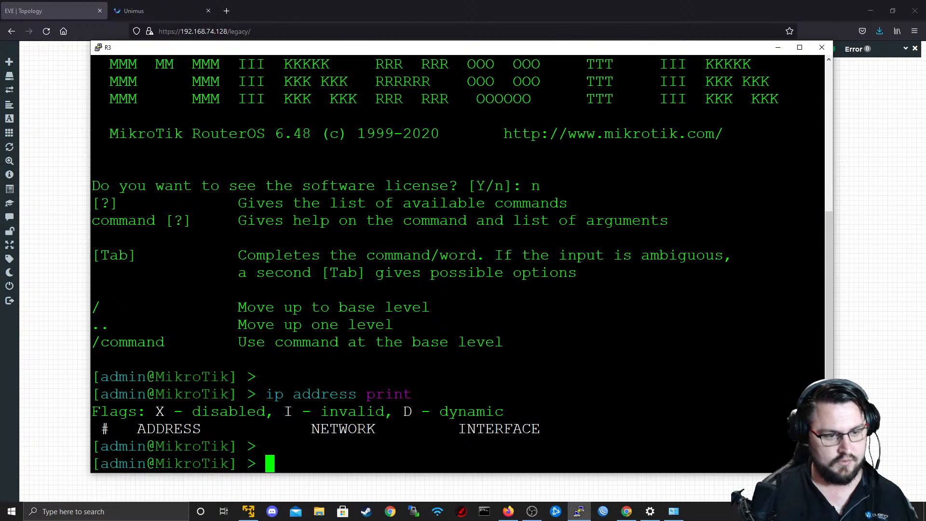
Add the address 10.0.3.2/30 to R3's ether2 interface, checking the EVE topology for the interface number.
{"action": "type", "text": "ip address add ad"}
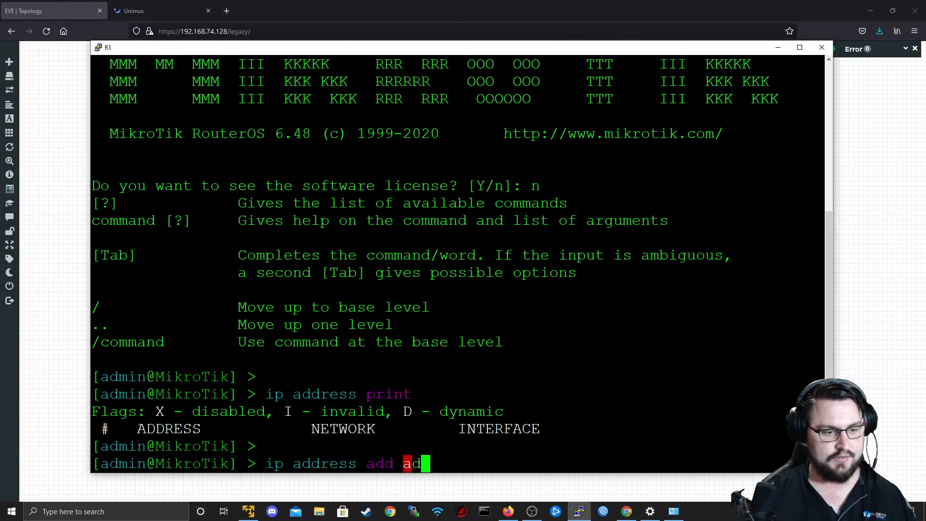
{"action": "key", "text": "Tab"}
{"action": "type", "text": "10."}
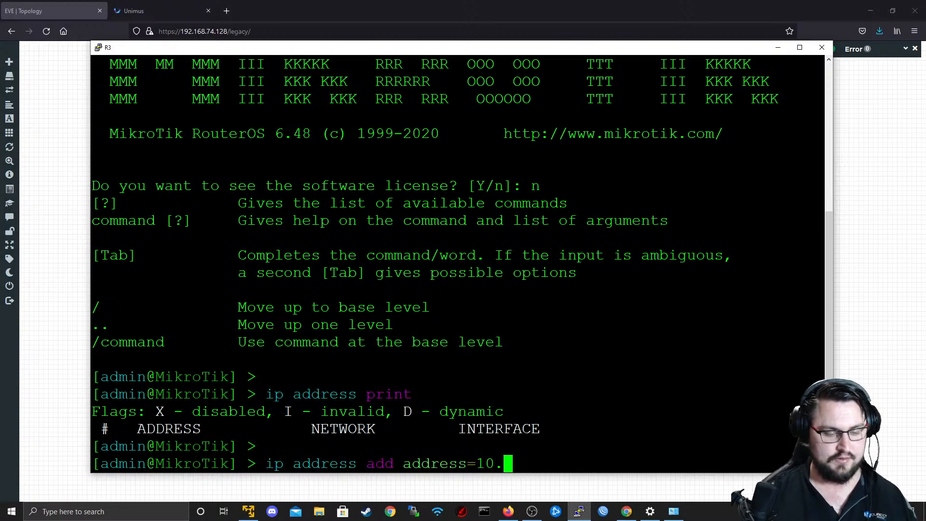
{"action": "type", "text": "0.3.2/30 inter"}
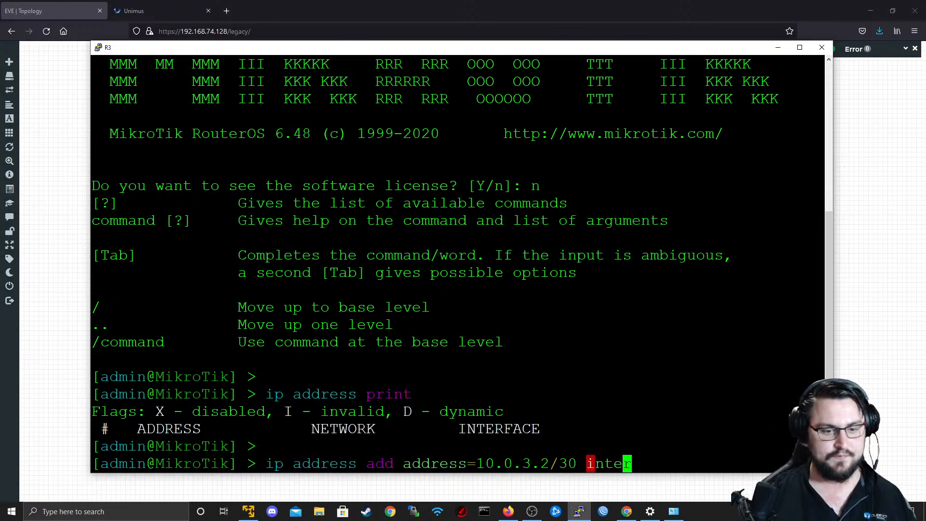
{"action": "key", "text": "Tab"}
{"action": "key", "text": "alt+Tab"}
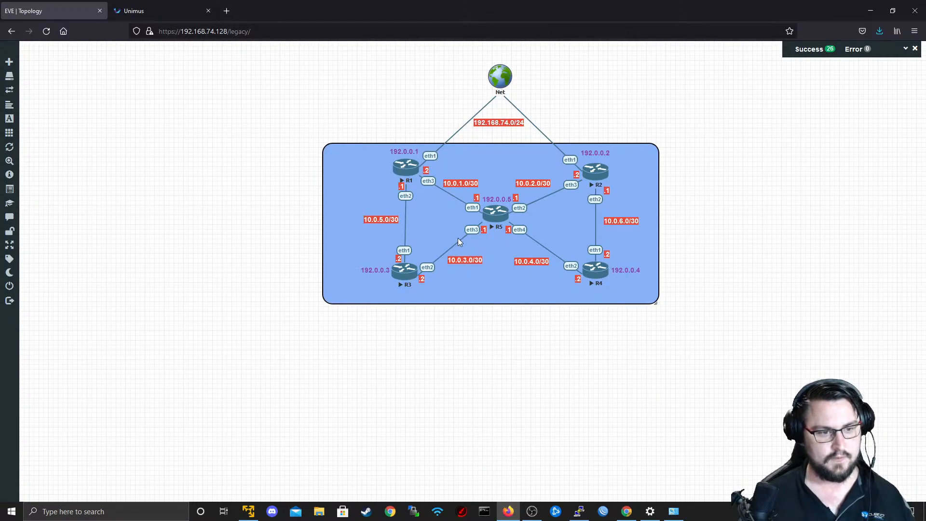
{"action": "key", "text": "alt+Tab"}
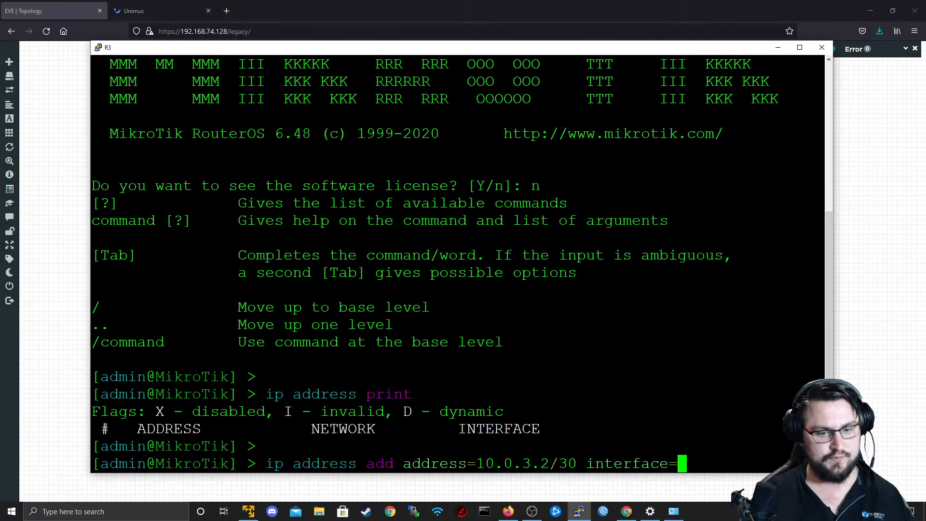
{"action": "type", "text": "ethre2"}
{"action": "key", "text": "BackSpace"}
{"action": "key", "text": "BackSpace"}
{"action": "key", "text": "BackSpace"}
{"action": "type", "text": "er2"}
{"action": "key", "text": "Return"}
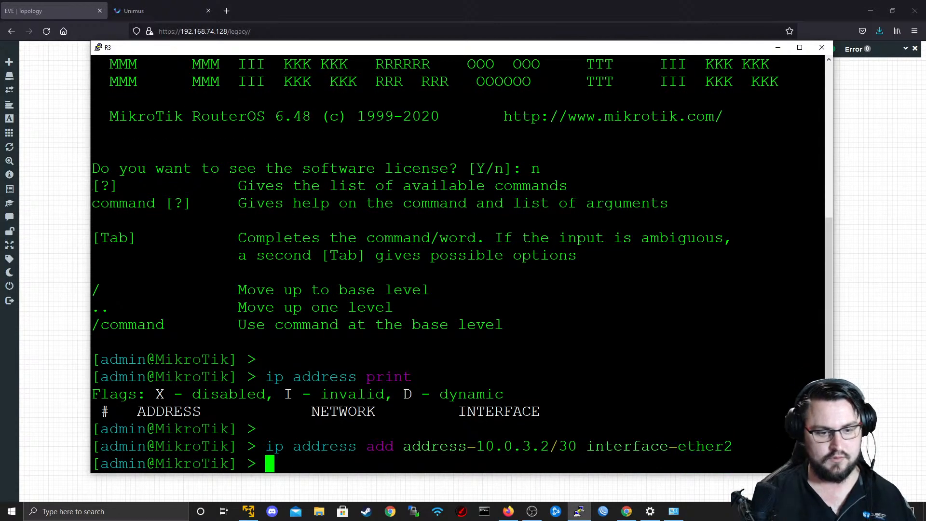
Add the address 10.0.5.2/30 to R3's ether1 interface.
{"action": "type", "text": "ip address add address="}
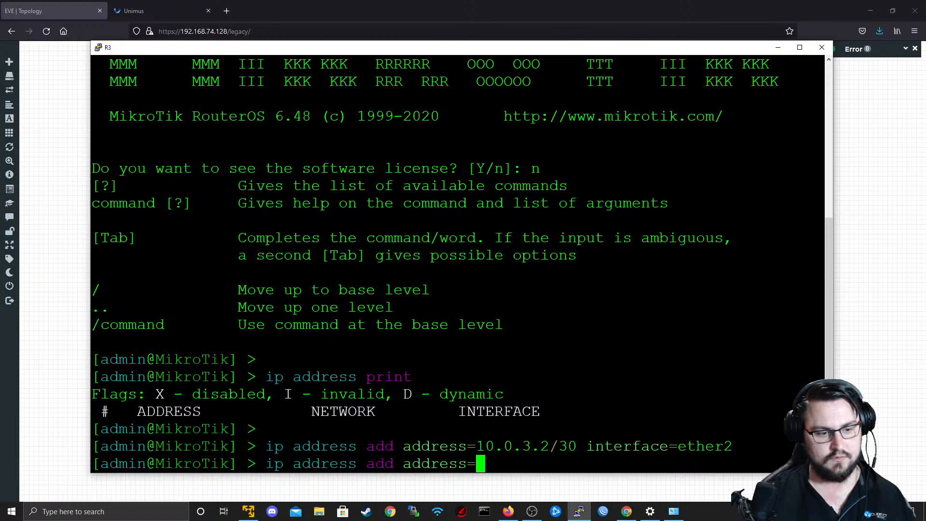
{"action": "type", "text": "10.0"}
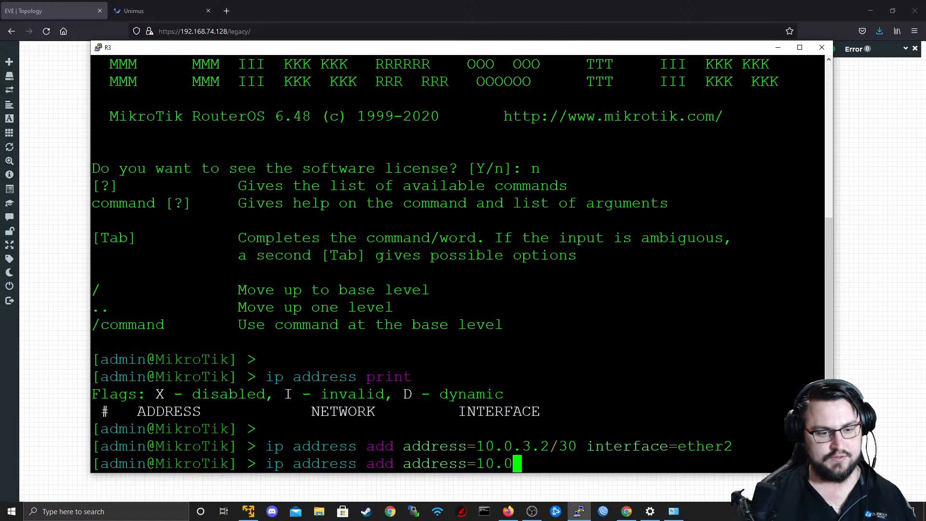
{"action": "type", "text": ".5"}
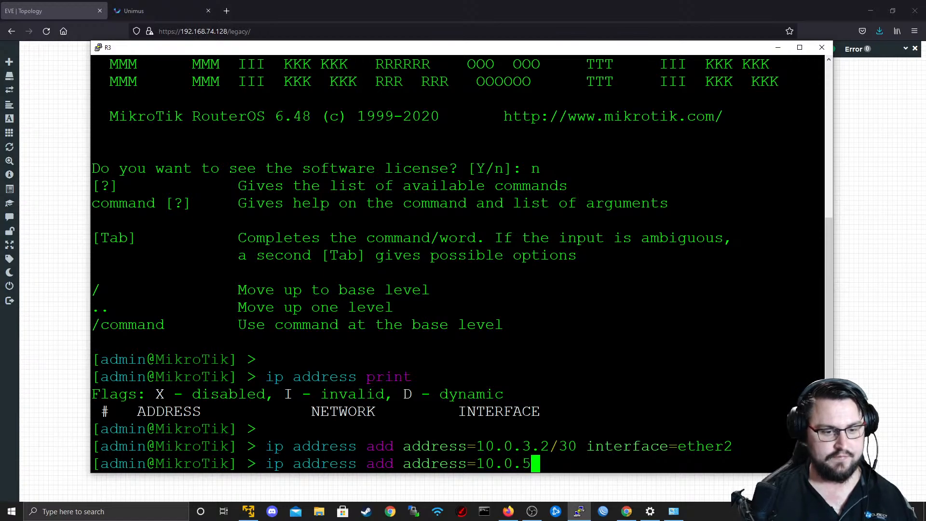
{"action": "type", "text": ".2/30 interface=ether1"}
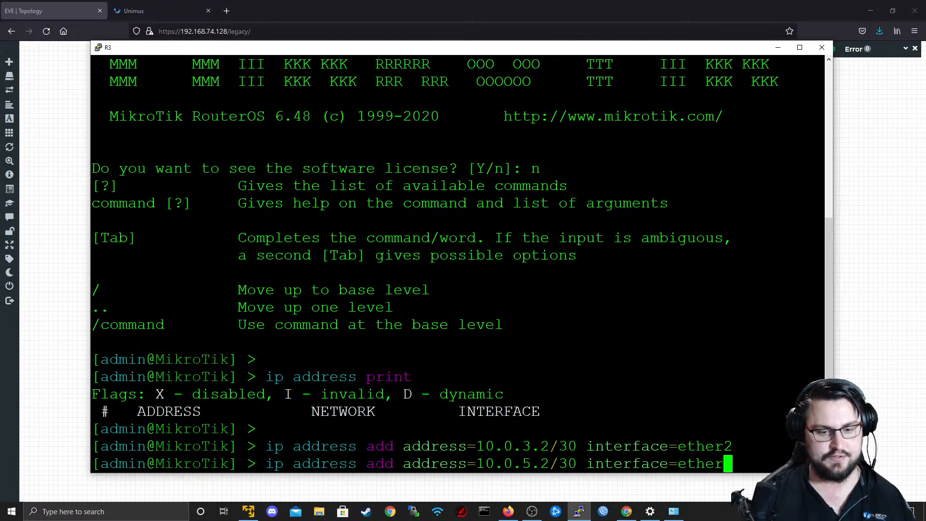
{"action": "key", "text": "Return"}
Add a default route on R3 with destination 0.0.0.0/0 and gateway 10.0.5.1.
{"action": "type", "text": "ip ro"}
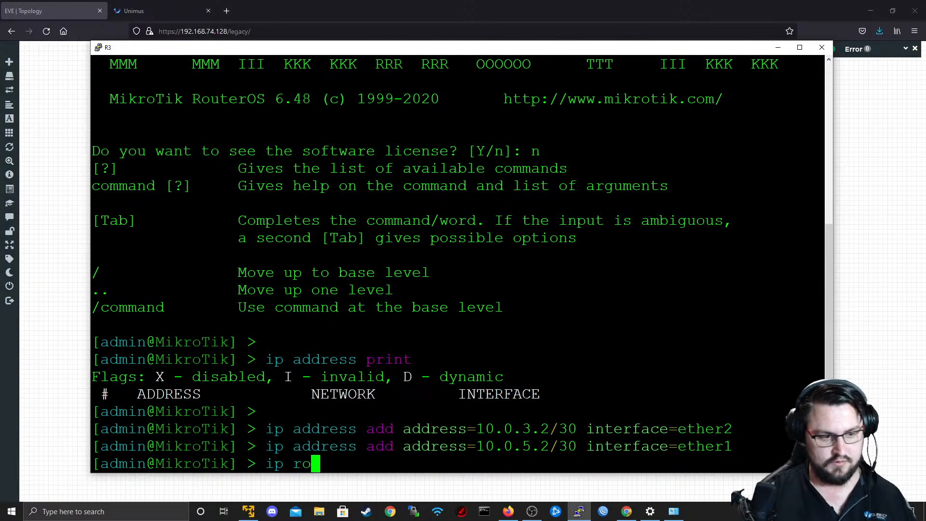
{"action": "type", "text": "ute add ad"}
{"action": "key", "text": "BackSpace"}
{"action": "key", "text": "BackSpace"}
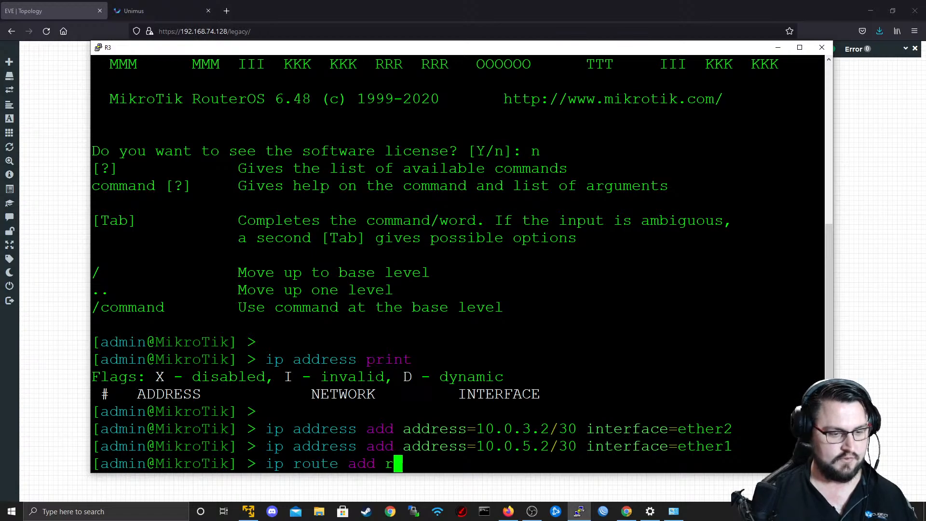
{"action": "type", "text": "ds"}
{"action": "key", "text": "Tab"}
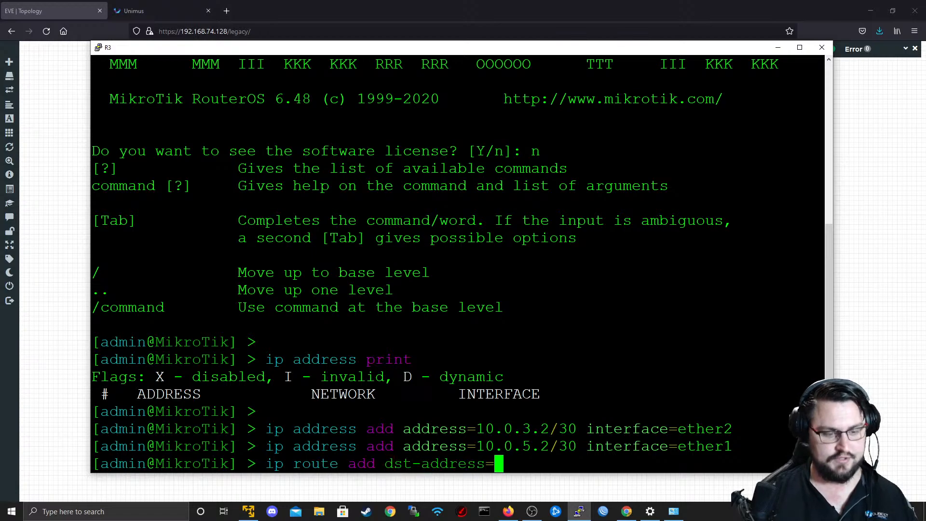
{"action": "type", "text": "0.0.0.0/0 "}
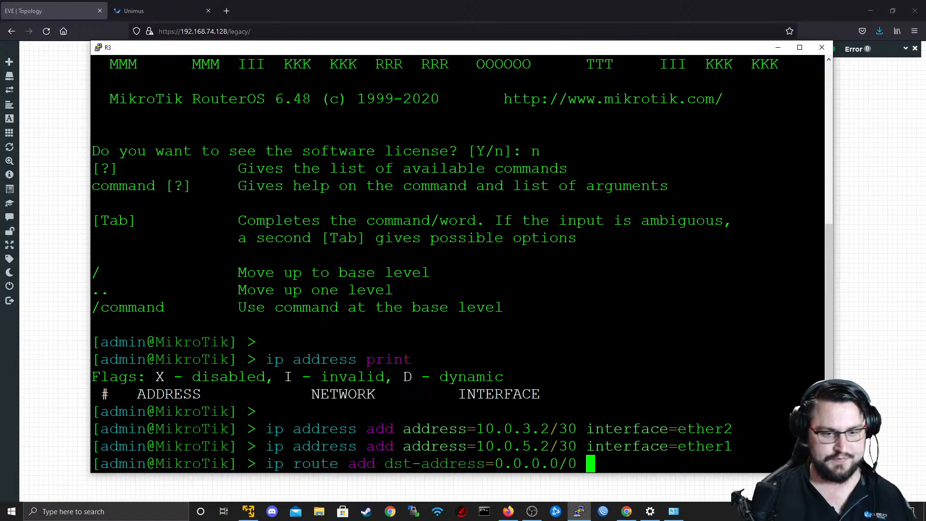
{"action": "type", "text": "ga"}
{"action": "key", "text": "Tab"}
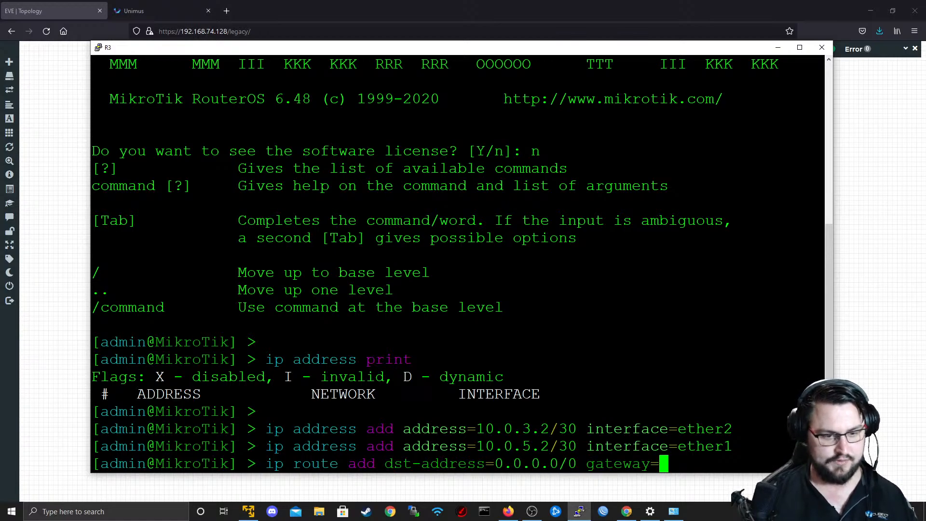
{"action": "type", "text": "10.0.5.1"}
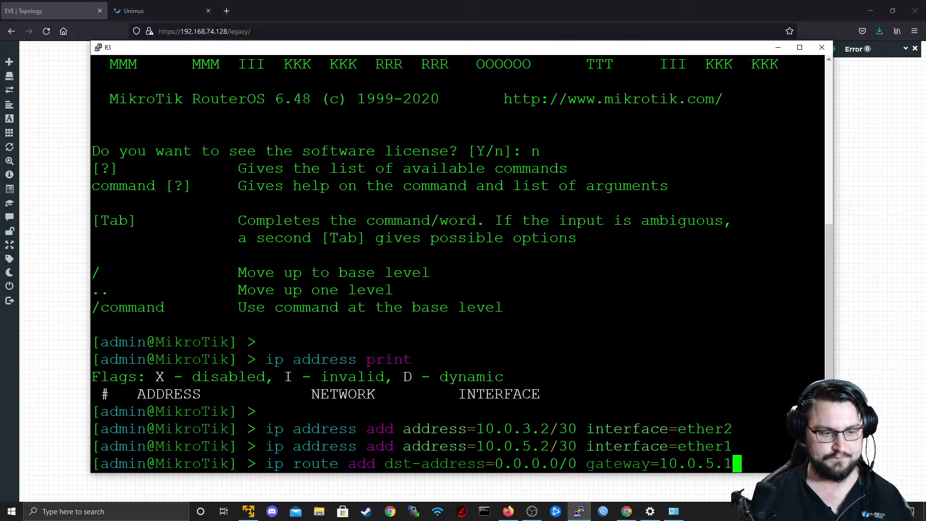
{"action": "key", "text": "Return"}
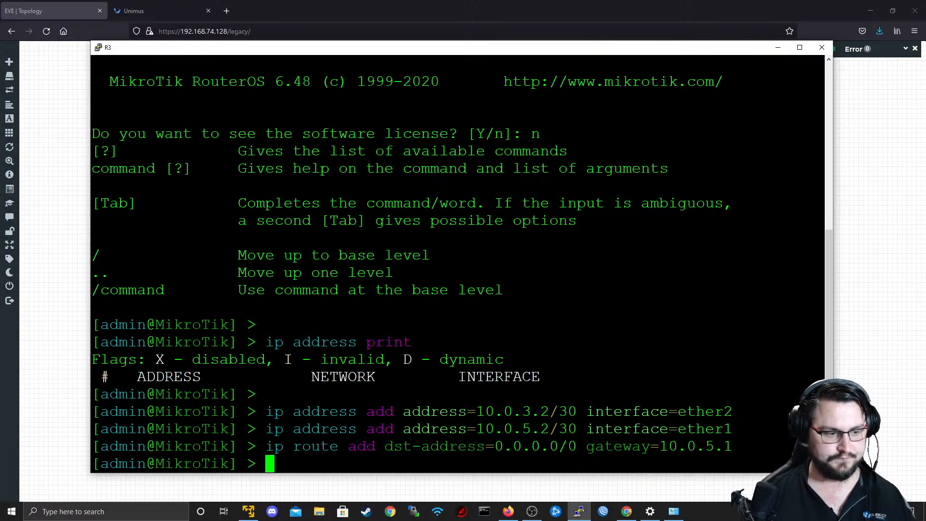
Close R3's console and open R4's console from the EVE topology with putty.exe.
{"action": "left_click", "coordinate": [822, 47]}
{"action": "left_click", "coordinate": [478, 290]}
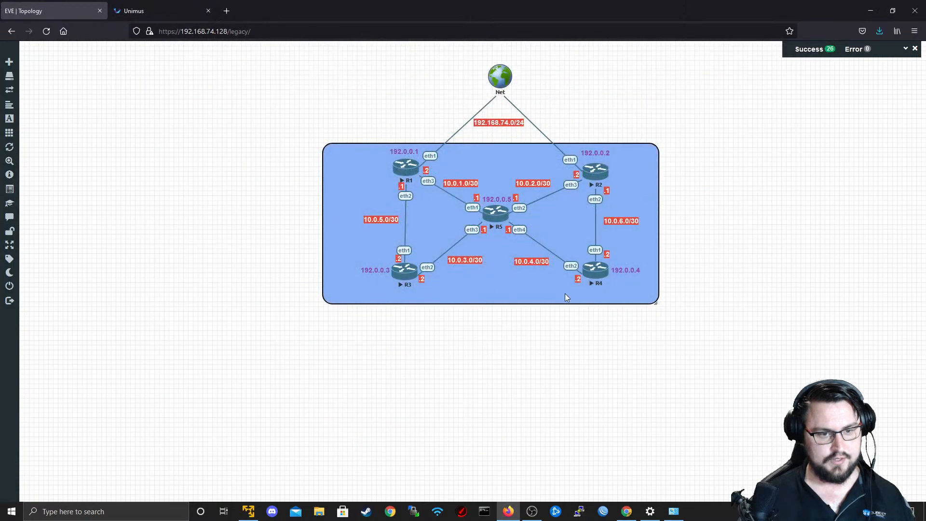
{"action": "left_click", "coordinate": [594, 271]}
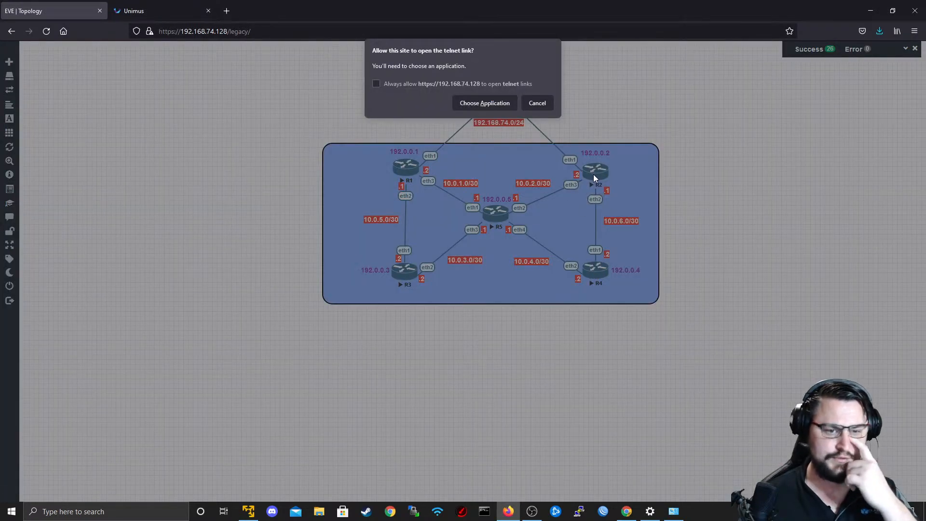
{"action": "left_click", "coordinate": [493, 102]}
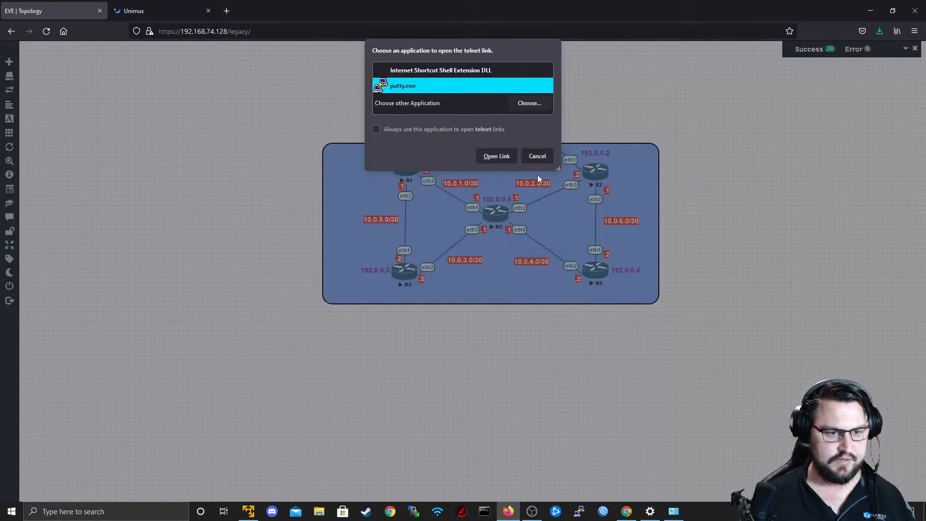
{"action": "left_click", "coordinate": [482, 155]}
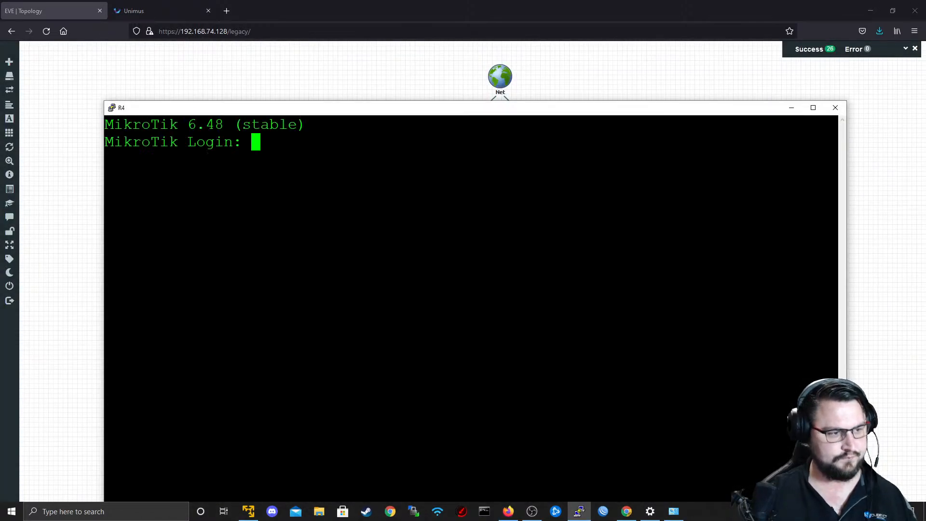
Log in to R4 as admin with an empty password, decline viewing the software license, and move the console window higher.
{"action": "type", "text": "admin"}
{"action": "key", "text": "Return"}
{"action": "key", "text": "Return"}
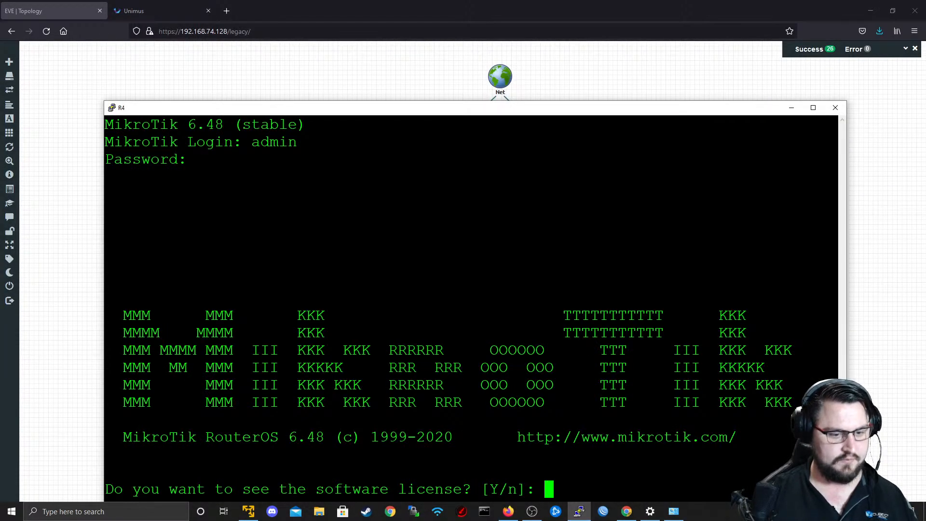
{"action": "type", "text": "n"}
{"action": "key", "text": "Return"}
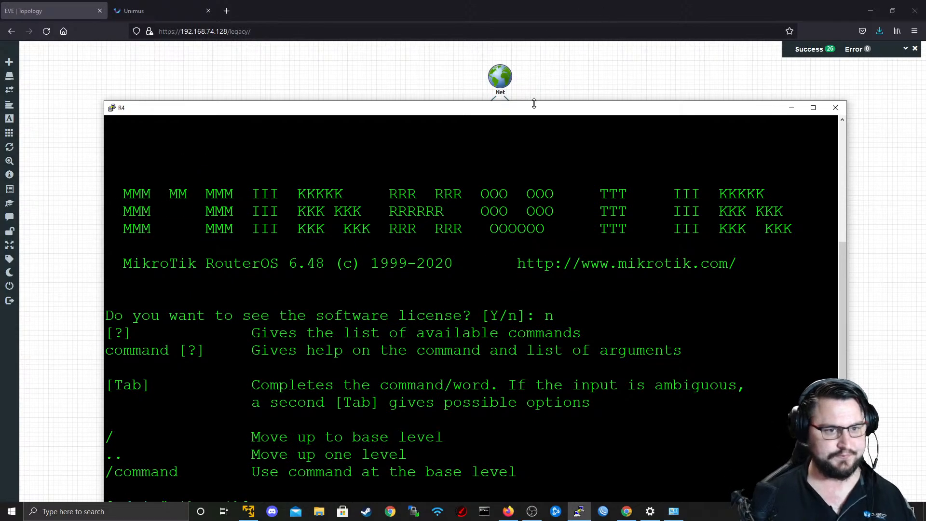
{"action": "left_click_drag", "start_coordinate": [534, 110], "coordinate": [527, 44]}
Add the address 10.0.4.2/30 to R4's ether2 interface, checking the subnet and interface in the EVE topology.
{"action": "type", "text": "ip address add ad"}
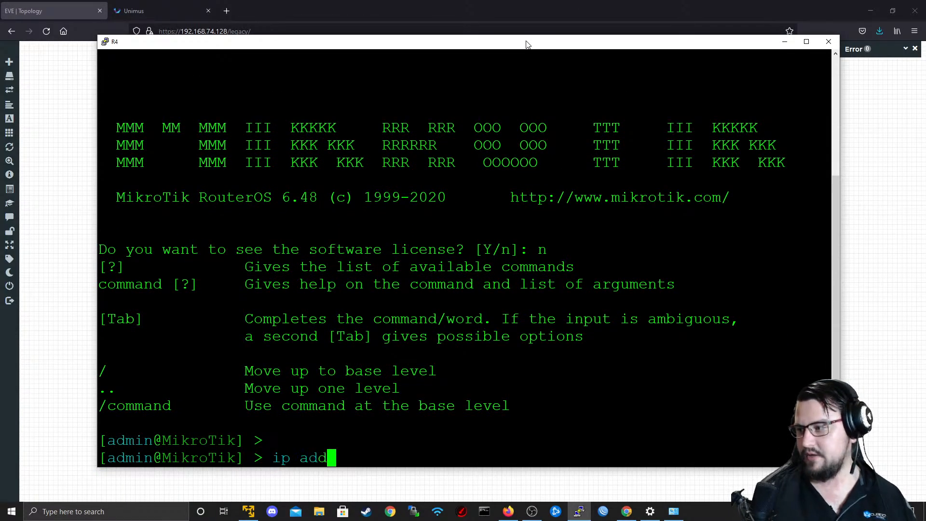
{"action": "key", "text": "alt+Tab"}
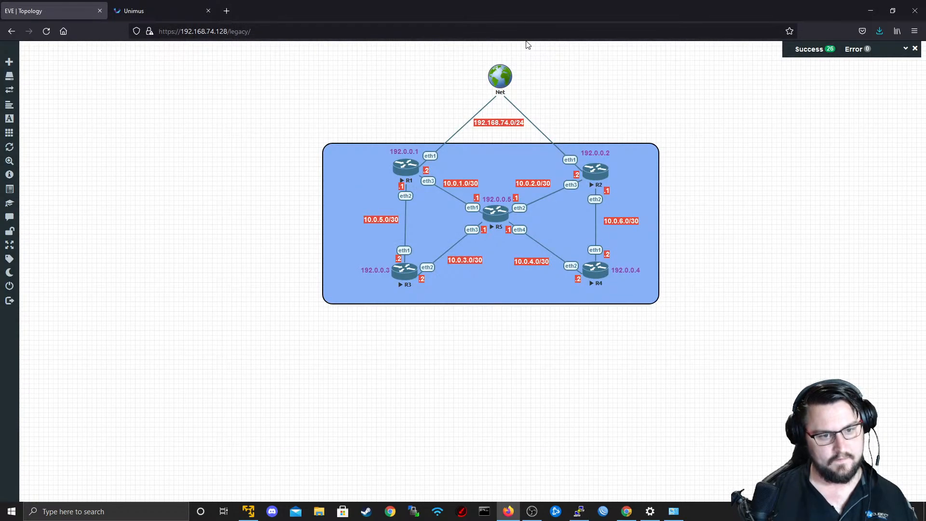
{"action": "key", "text": "alt+Tab"}
{"action": "type", "text": "10.0.4."}
{"action": "key", "text": "alt+Tab"}
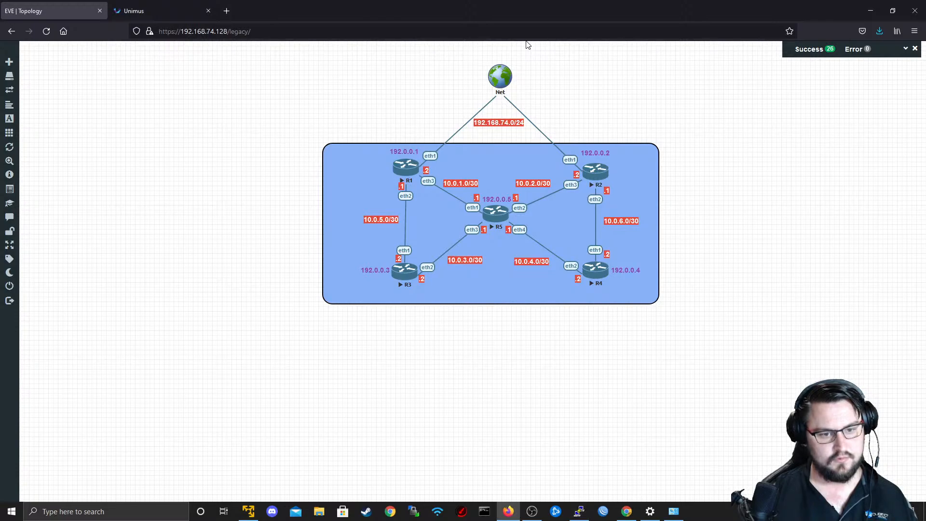
{"action": "key", "text": "alt+Tab"}
{"action": "type", "text": "2/30 interface="}
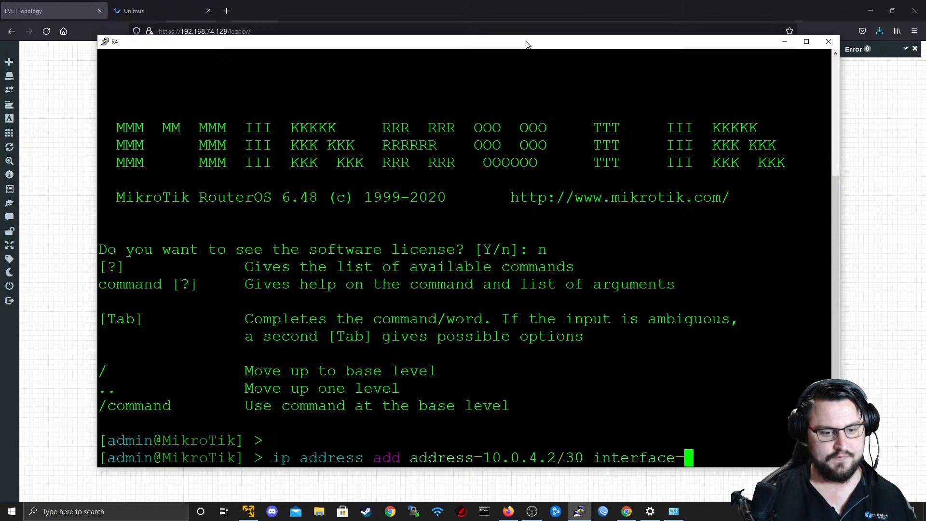
{"action": "key", "text": "alt+Tab"}
{"action": "key", "text": "alt+Tab"}
{"action": "type", "text": "ether2"}
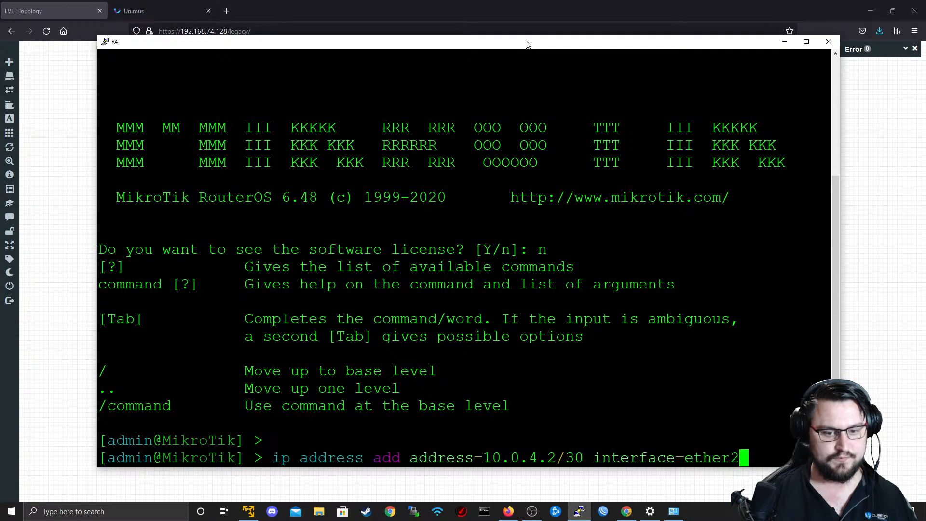
{"action": "key", "text": "Return"}
Add the address 10.0.6.2/30 to R4's ether1 interface.
{"action": "type", "text": "ip add"}
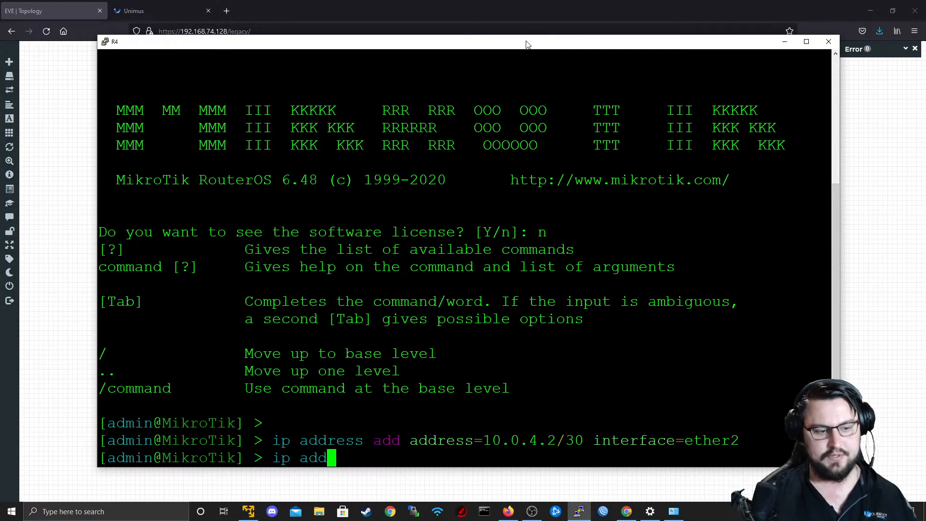
{"action": "type", "text": "ress add address=10"}
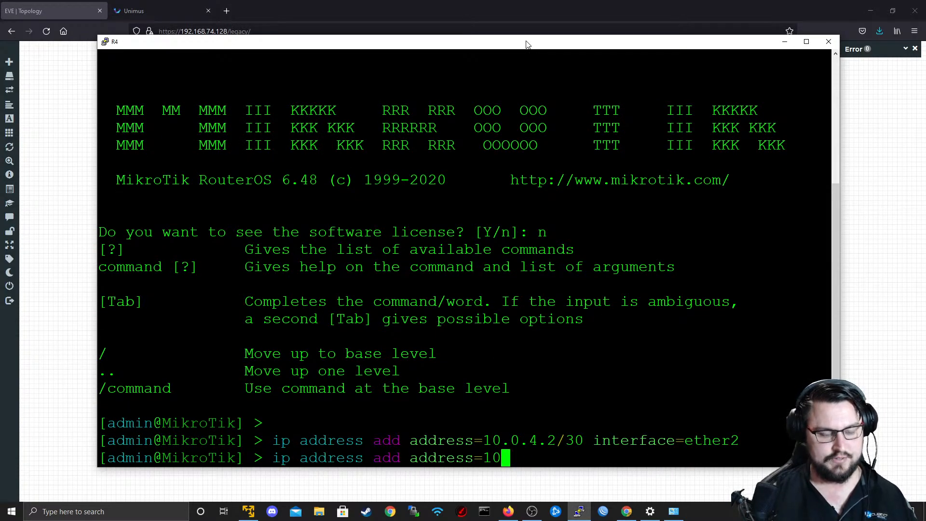
{"action": "type", "text": ".0.6.2/30 "}
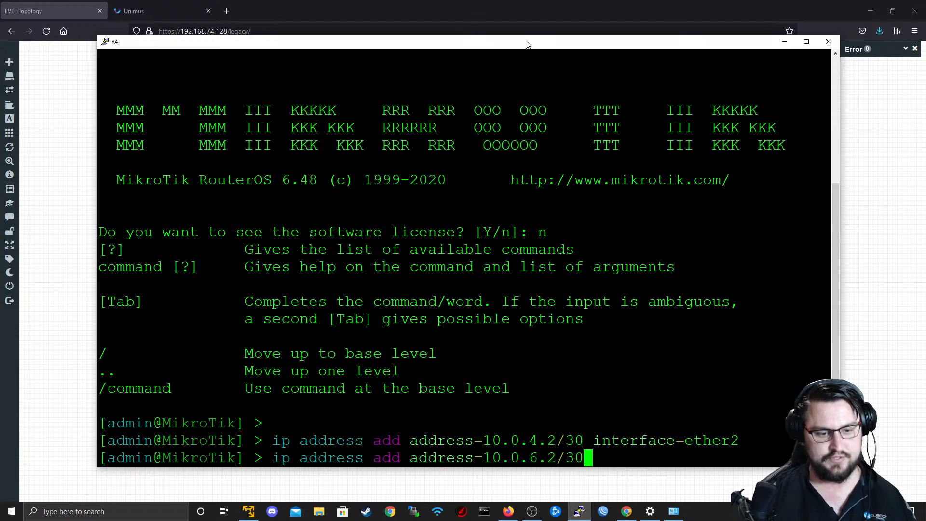
{"action": "type", "text": "interface=ether1"}
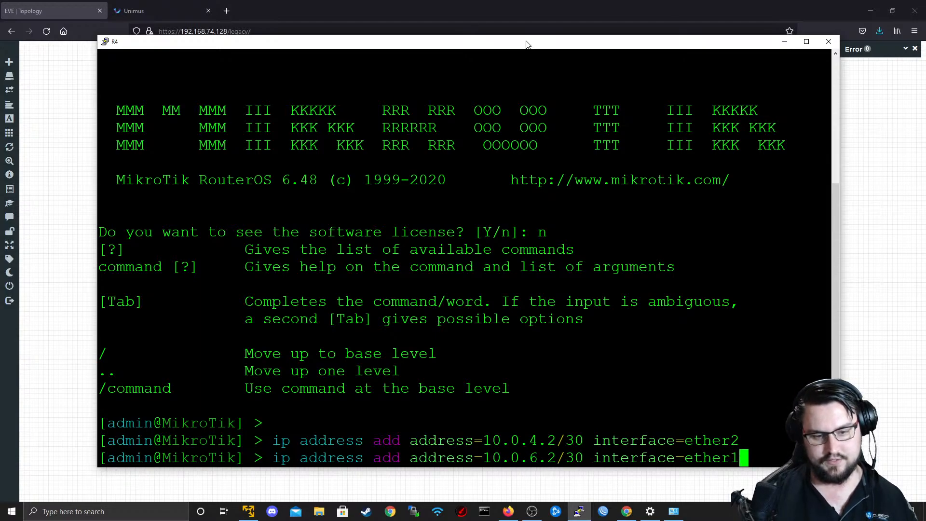
{"action": "key", "text": "Return"}
Add a default route for 0.0.0.0/0 on R4 through the gateway 10.0.6.1.
{"action": "type", "text": "ip route add ad"}
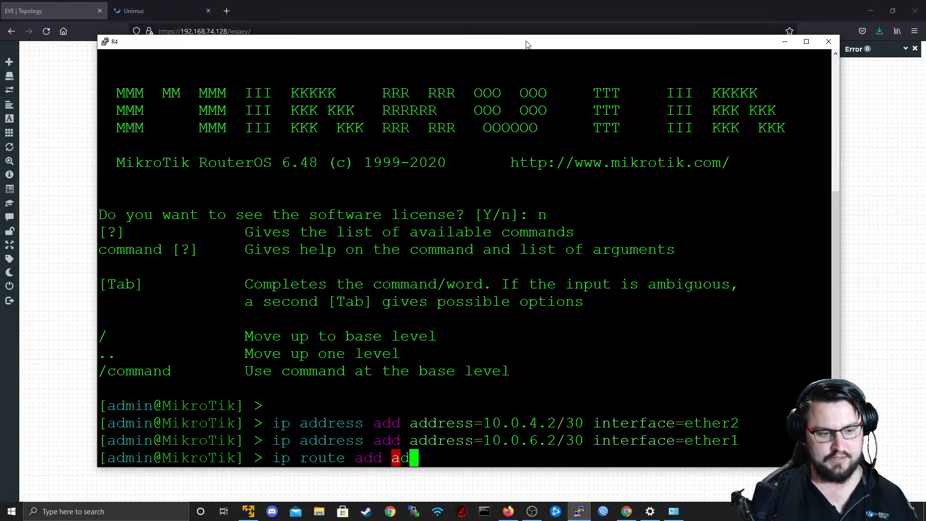
{"action": "key", "text": "Tab"}
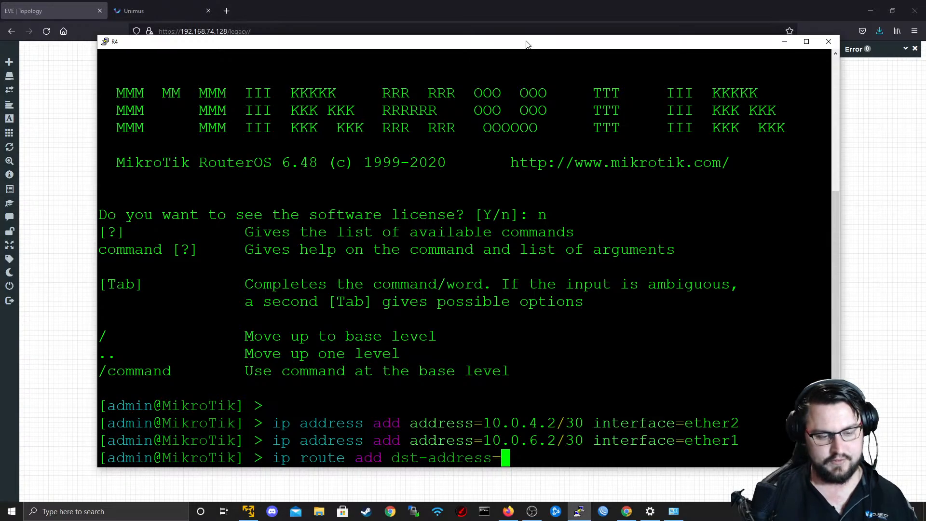
{"action": "type", "text": "0.0.0.0"}
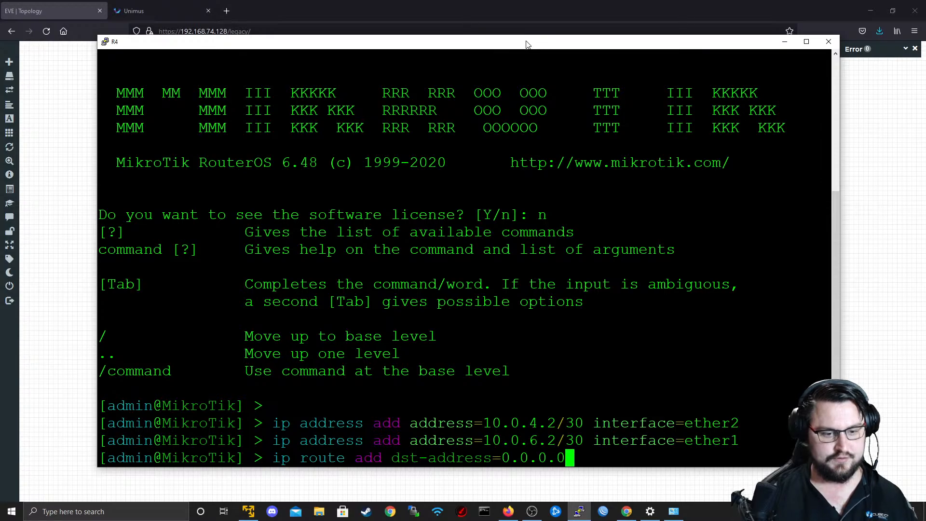
{"action": "type", "text": "/0 gateway="}
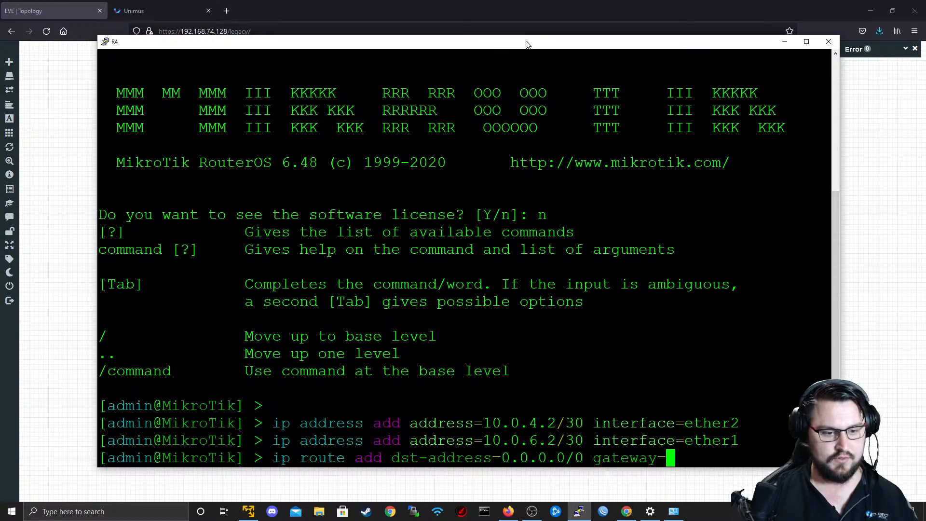
{"action": "type", "text": "10."}
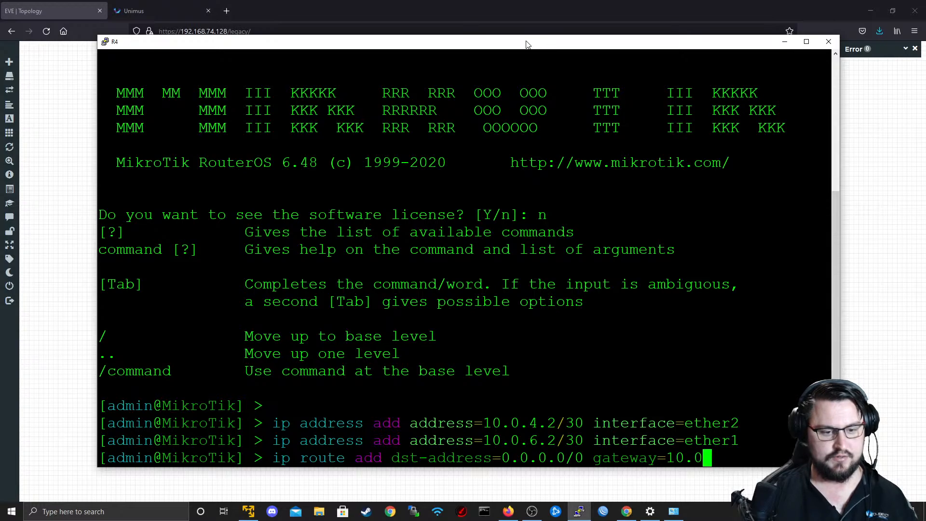
{"action": "type", "text": "0."}
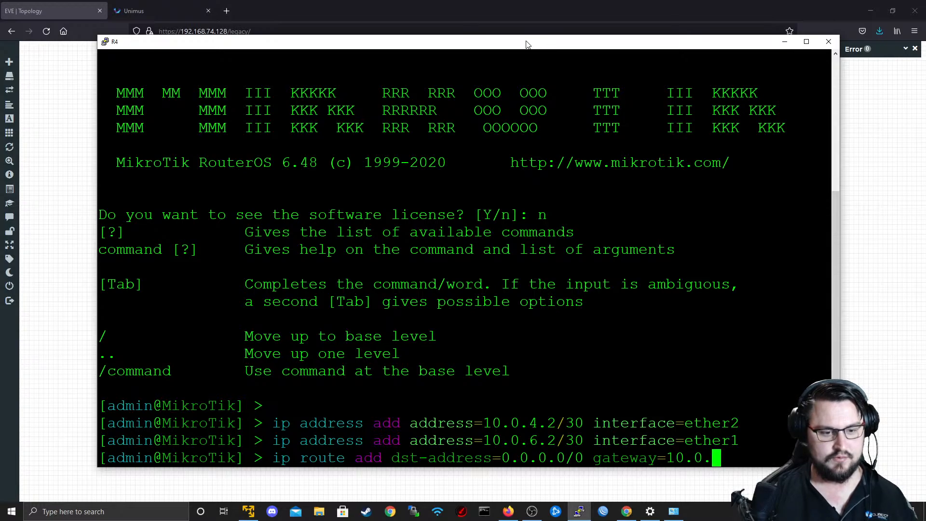
{"action": "key", "text": "alt+Tab"}
{"action": "key", "text": "alt+Tab"}
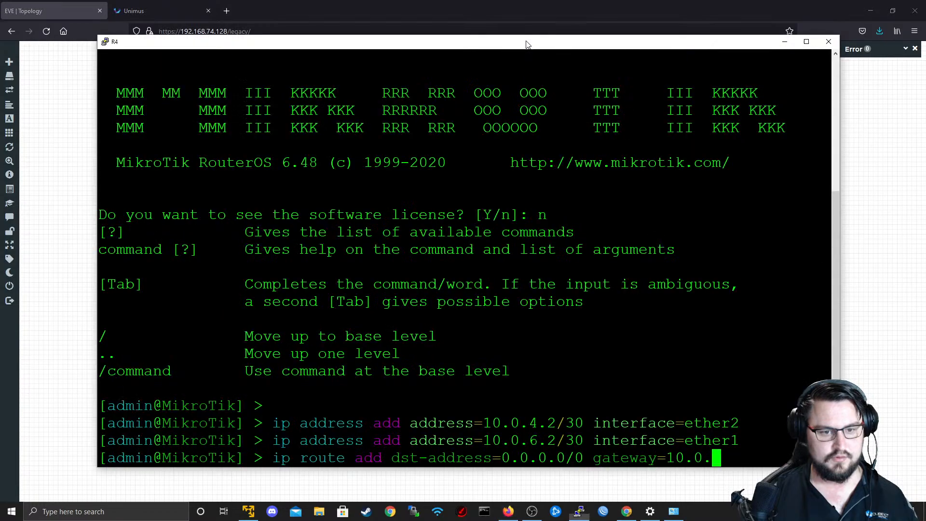
{"action": "type", "text": "6.1"}
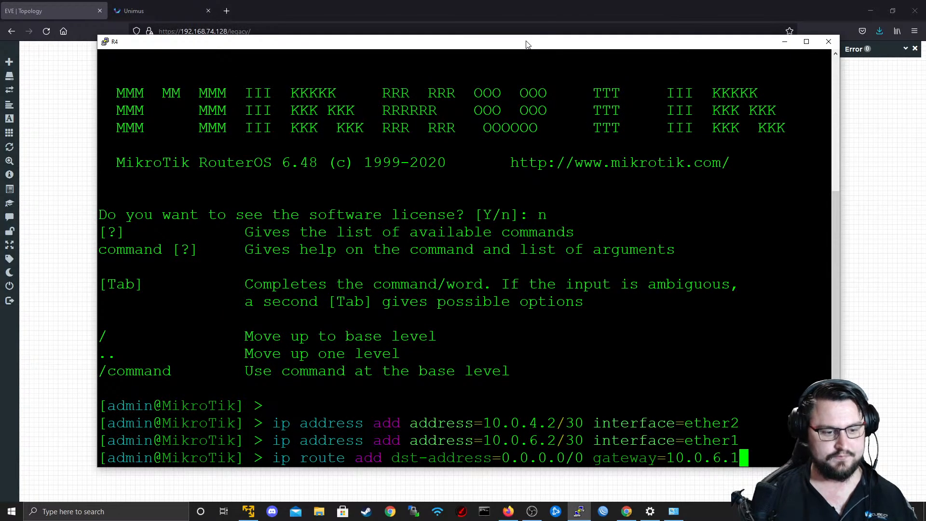
{"action": "key", "text": "Return"}
Ping 8.8.8.8 from R4 to test internet access, and stop the ping after a few attempts.
{"action": "type", "text": "ping 8"}
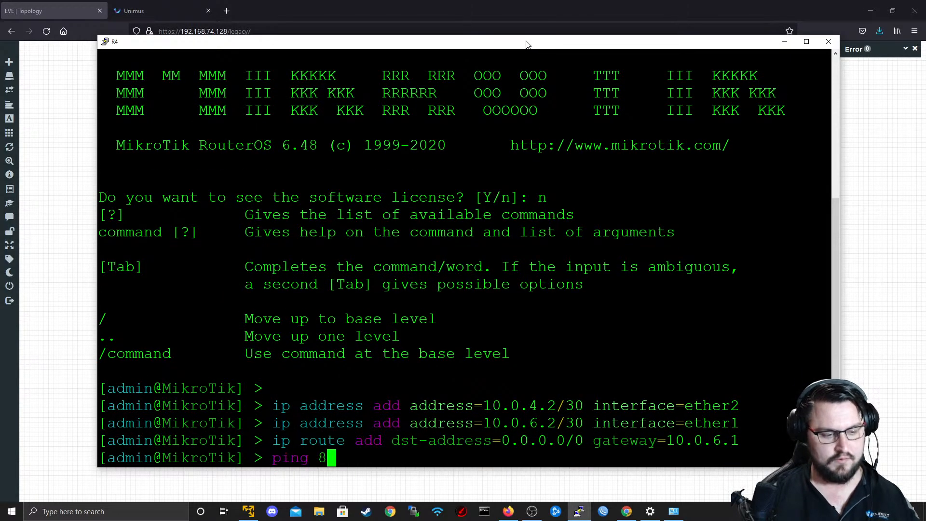
{"action": "type", "text": ".8.."}
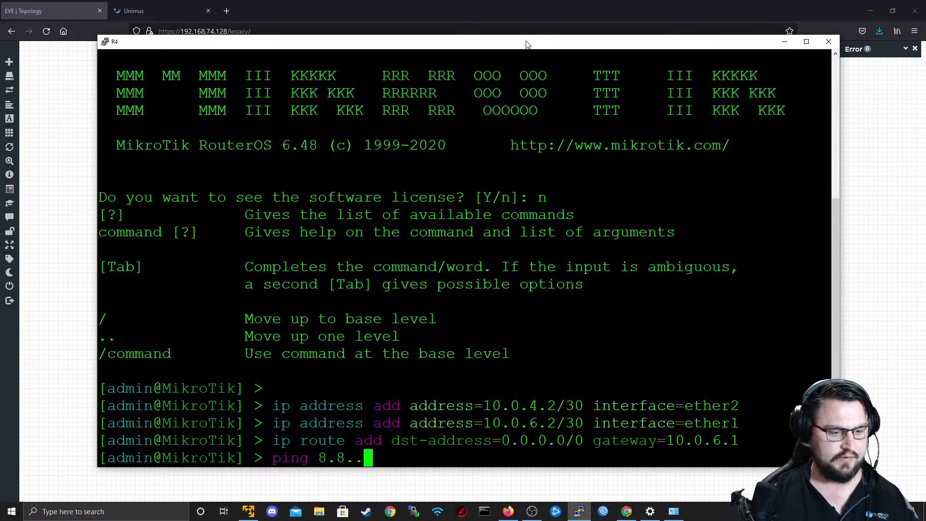
{"action": "key", "text": "BackSpace"}
{"action": "type", "text": "8.8"}
{"action": "key", "text": "Return"}
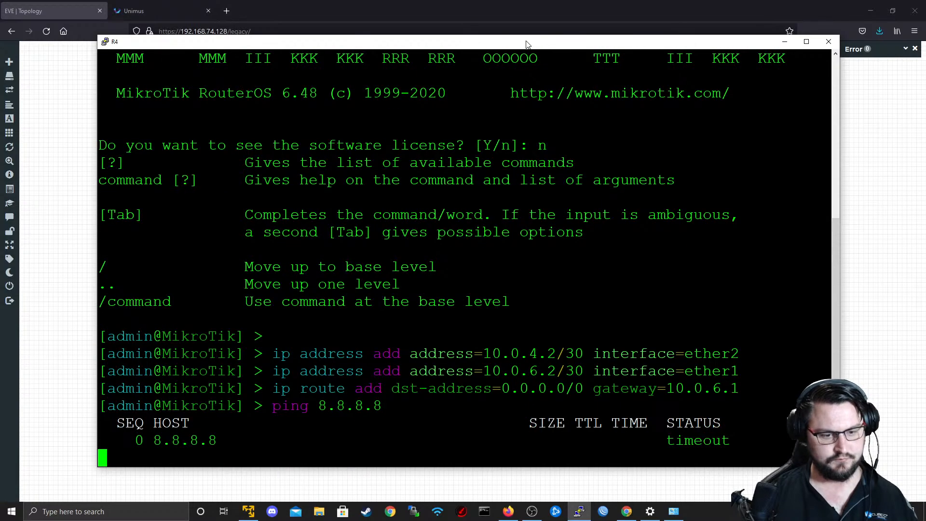
{"action": "key", "text": "ctrl+c"}
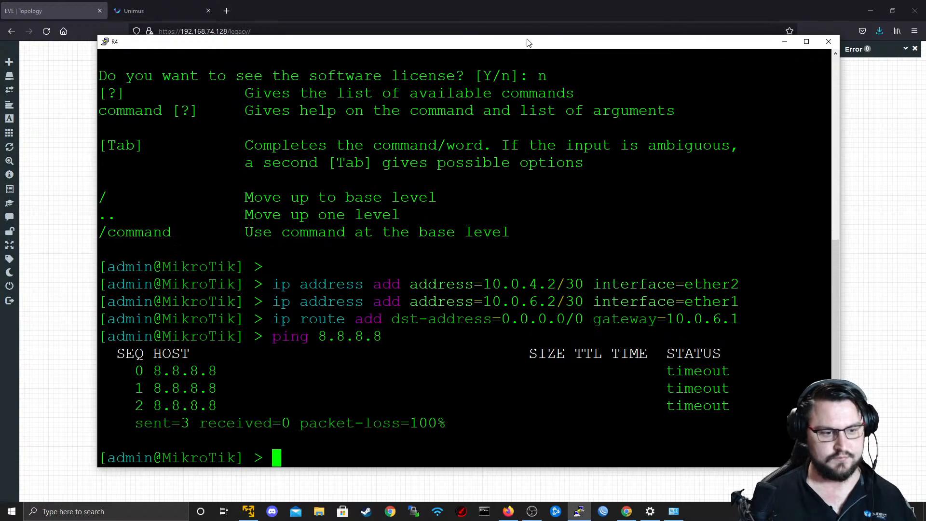
Open R2's console from the EVE topology with putty.exe, move its window higher and get a fresh prompt.
{"action": "left_click", "coordinate": [665, 7]}
{"action": "left_click", "coordinate": [594, 170]}
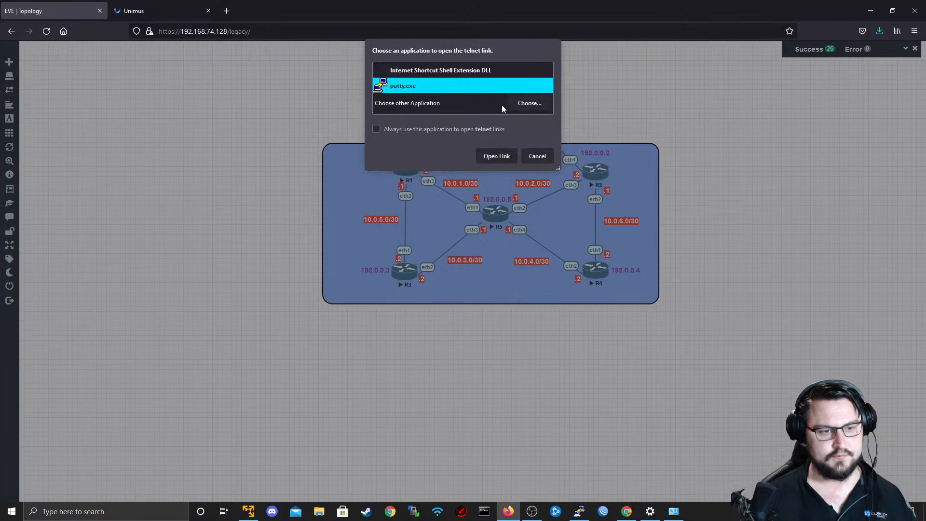
{"action": "left_click", "coordinate": [497, 155]}
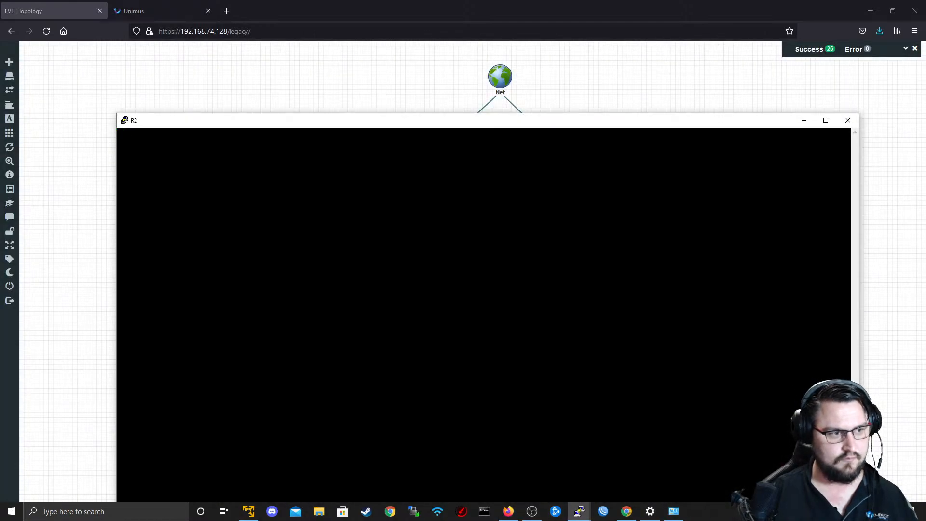
{"action": "left_click_drag", "start_coordinate": [423, 121], "coordinate": [415, 41]}
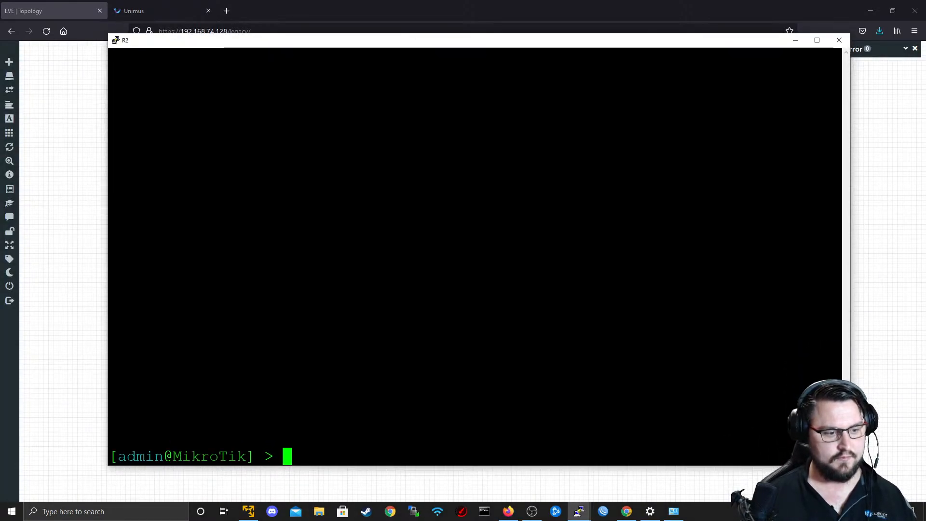
{"action": "key", "text": "Return"}
{"action": "key", "text": "Return"}
Print R2's IP addresses and its routing table to check its configuration.
{"action": "type", "text": "ip address print"}
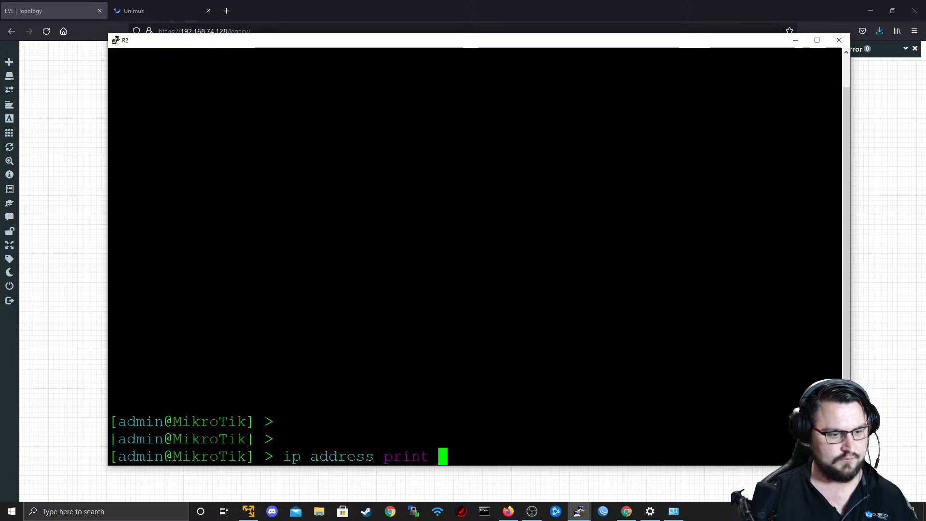
{"action": "key", "text": "Return"}
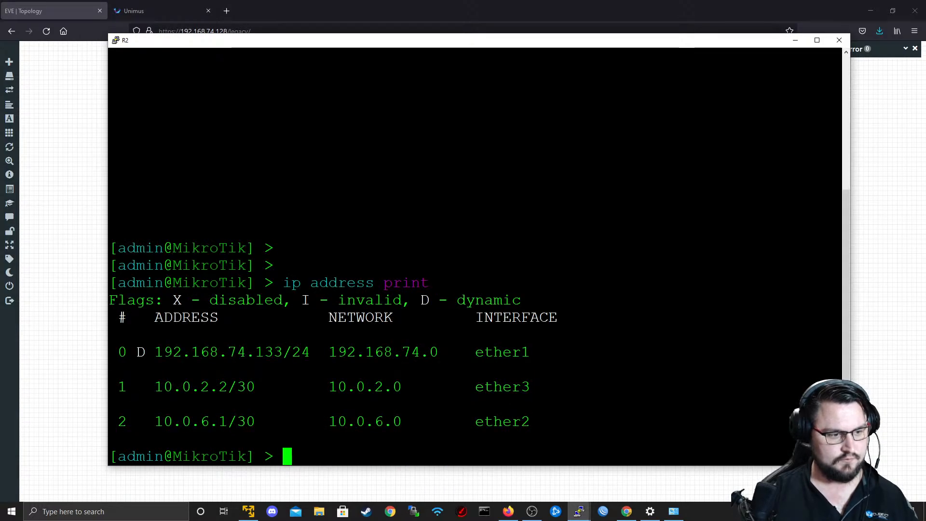
{"action": "type", "text": "ip route print"}
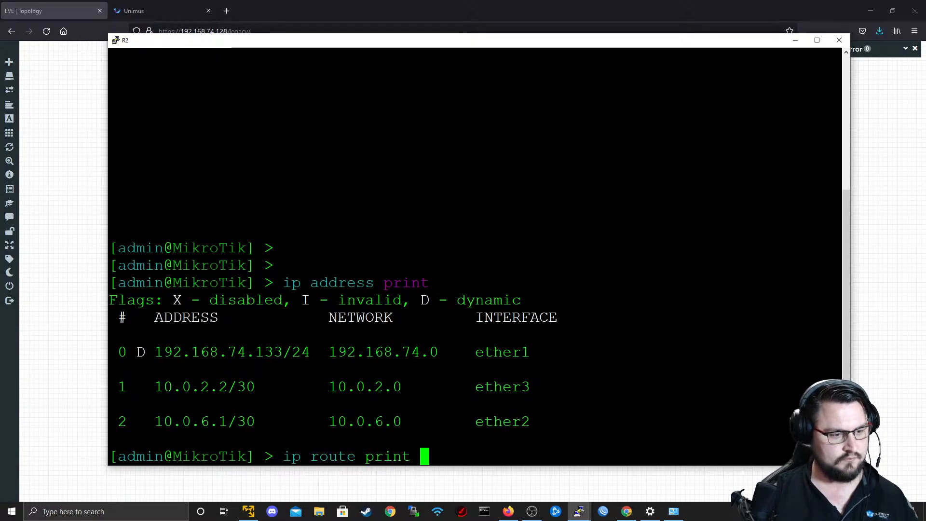
{"action": "key", "text": "Return"}
Ping 8.8.8.8 from R2 with source address 10.0.6.1, and stop the ping to return to the prompt.
{"action": "type", "text": "ping 8.8.8.8 sr"}
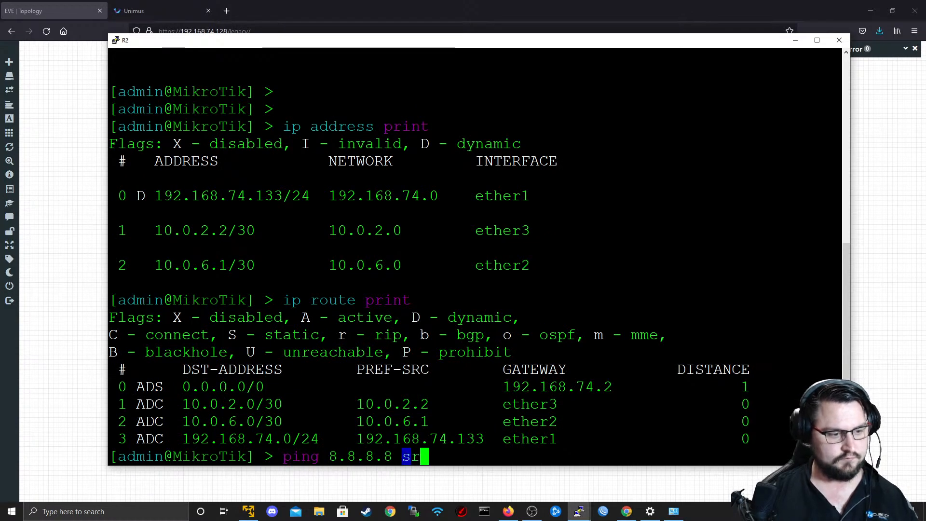
{"action": "key", "text": "Tab"}
{"action": "type", "text": "10.0.6.1"}
{"action": "key", "text": "Return"}
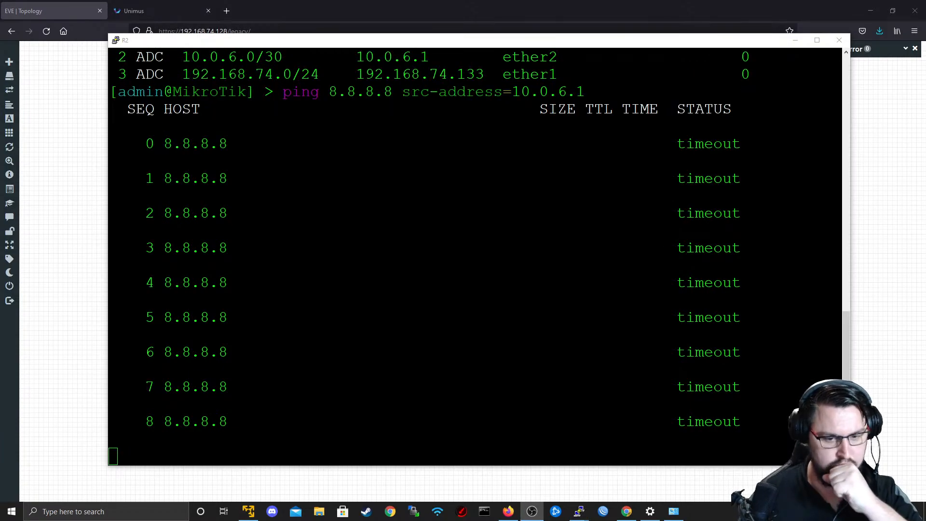
{"action": "key", "text": "alt+Tab"}
{"action": "key", "text": "ctrl+c"}
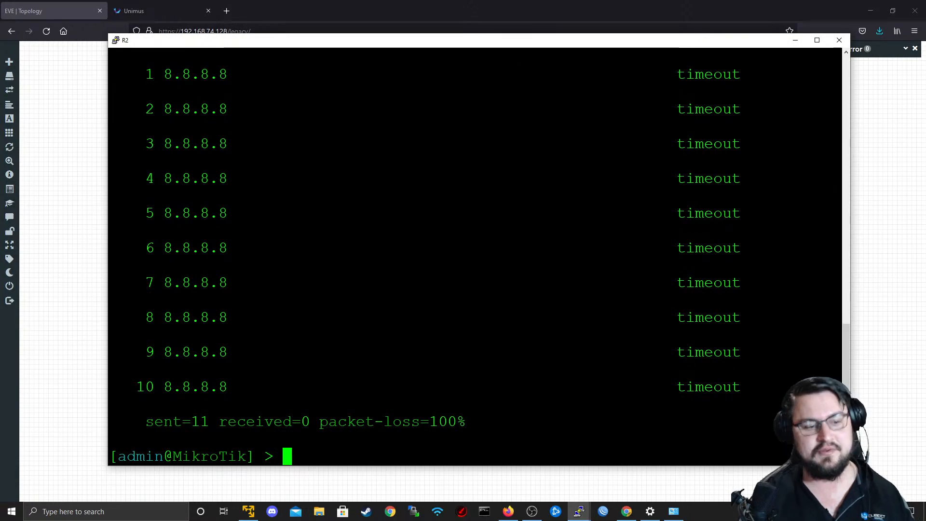
{"action": "key", "text": "Return"}
{"action": "key", "text": "Return"}
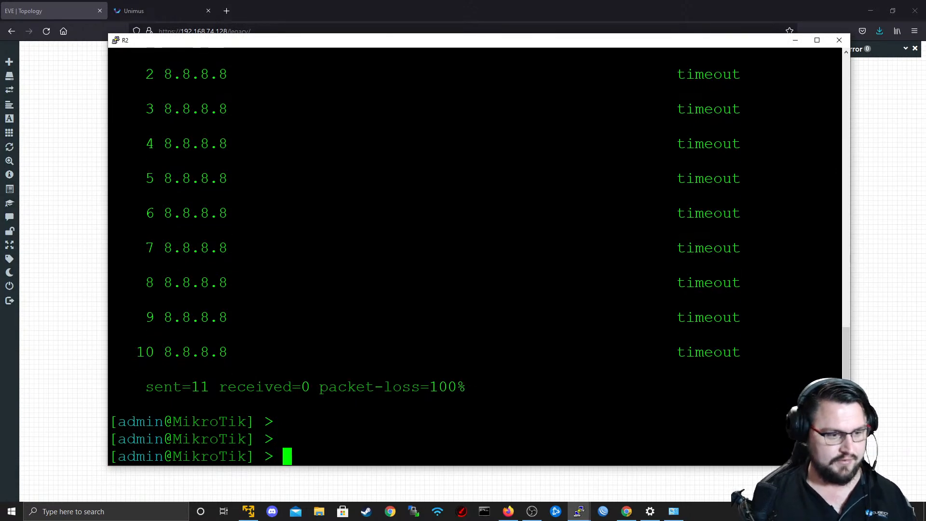
{"action": "key", "text": "Return"}
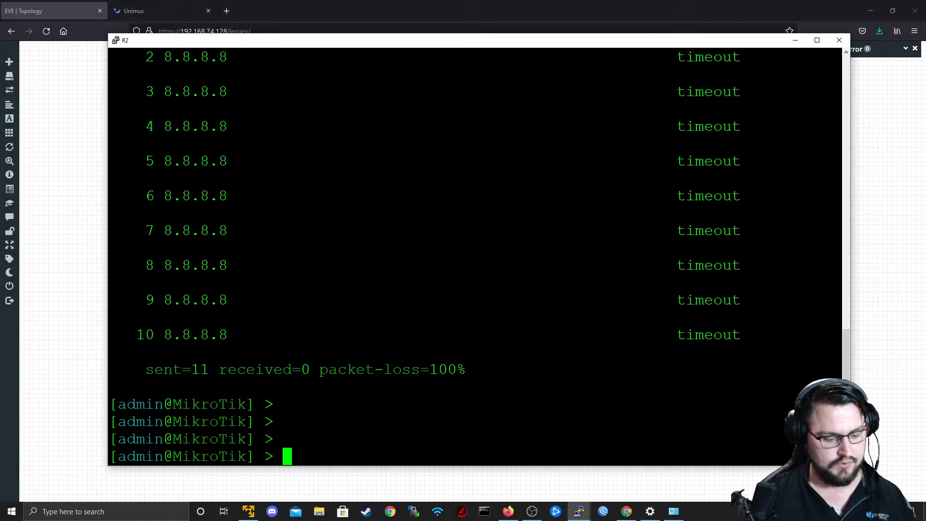
Write a firewall NAT add command on R2 with chain srcnat and out-interface ether1.
{"action": "type", "text": "ip firewall nad a"}
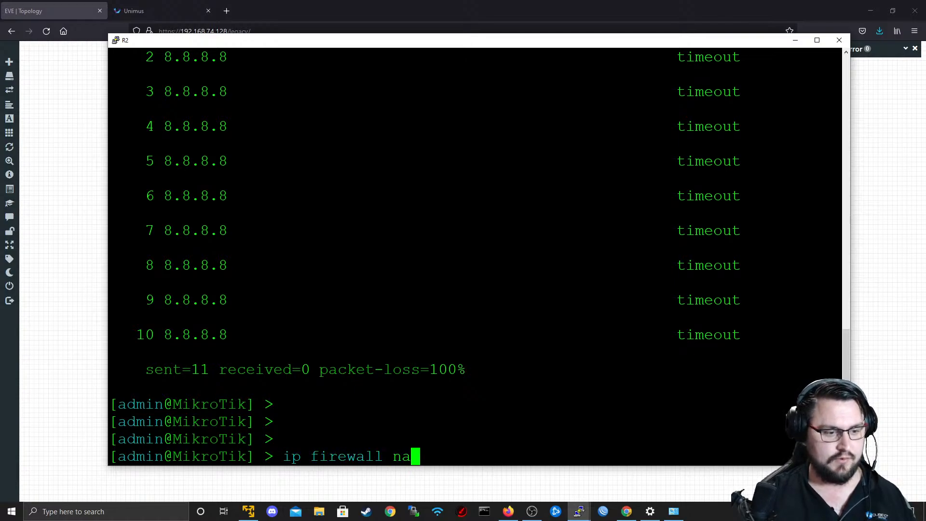
{"action": "key", "text": "BackSpace"}
{"action": "key", "text": "BackSpace"}
{"action": "key", "text": "BackSpace"}
{"action": "type", "text": "t ad"}
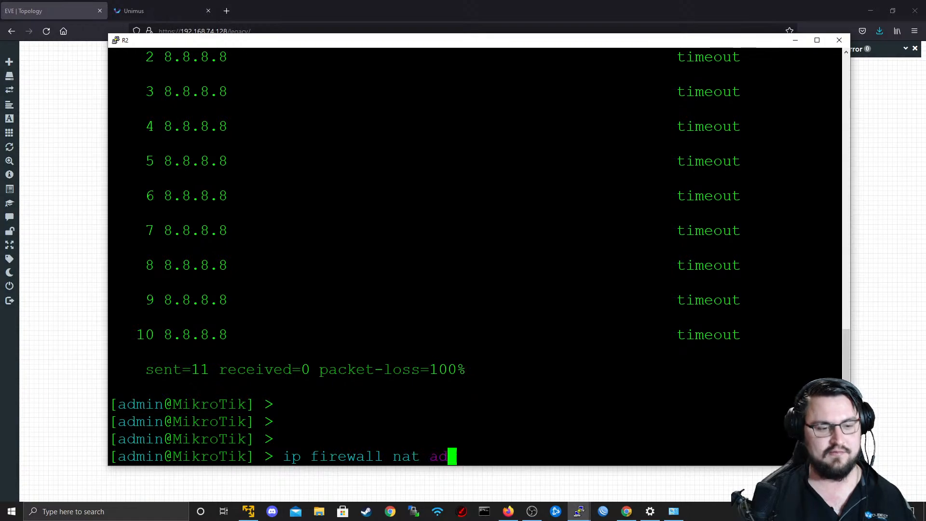
{"action": "type", "text": "d ac"}
{"action": "key", "text": "BackSpace"}
{"action": "key", "text": "BackSpace"}
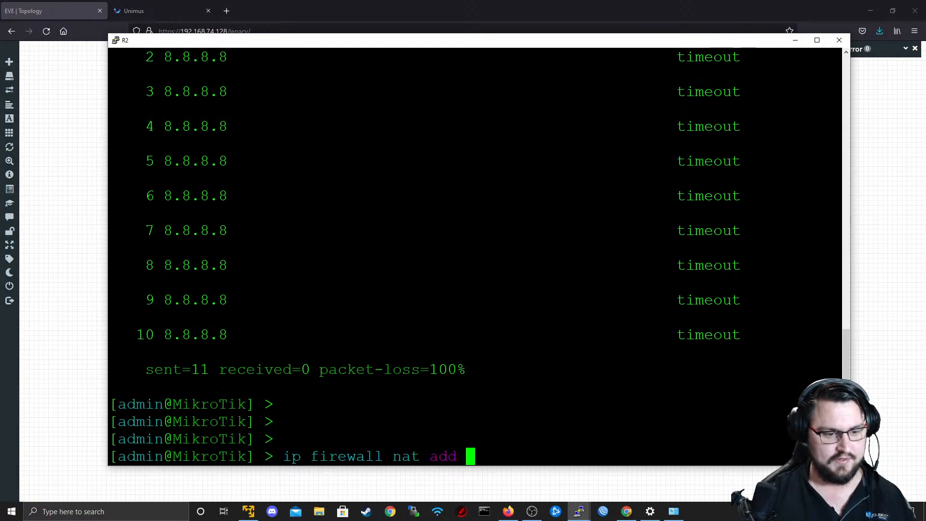
{"action": "type", "text": "ch"}
{"action": "key", "text": "Tab"}
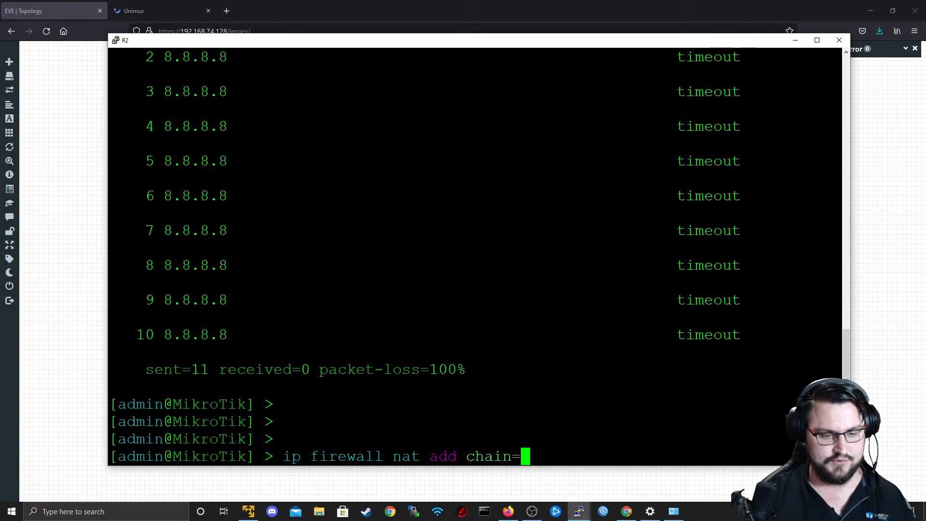
{"action": "type", "text": "srcnat out-"}
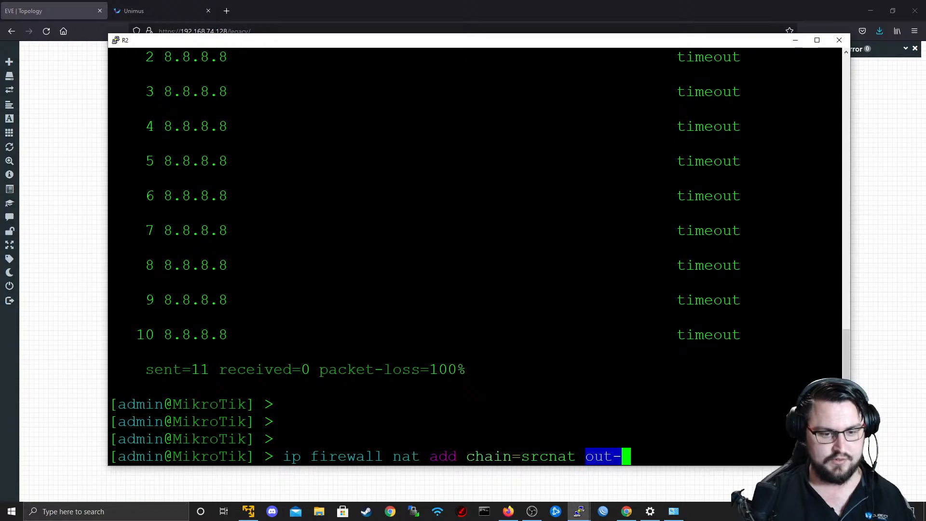
{"action": "type", "text": "int"}
{"action": "key", "text": "Tab"}
{"action": "key", "text": "Tab"}
{"action": "key", "text": "Tab"}
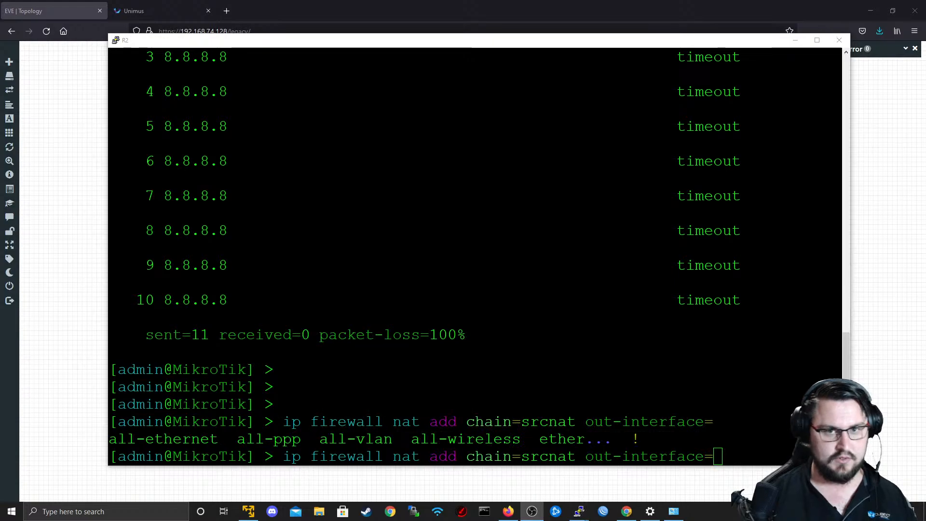
{"action": "mouse_move", "coordinate": [642, 45]}
{"action": "left_mouse_down"}
{"action": "mouse_move", "coordinate": [665, 323]}
{"action": "mouse_move", "coordinate": [641, 54]}
{"action": "left_mouse_up"}
{"action": "type", "text": "ether1act"}
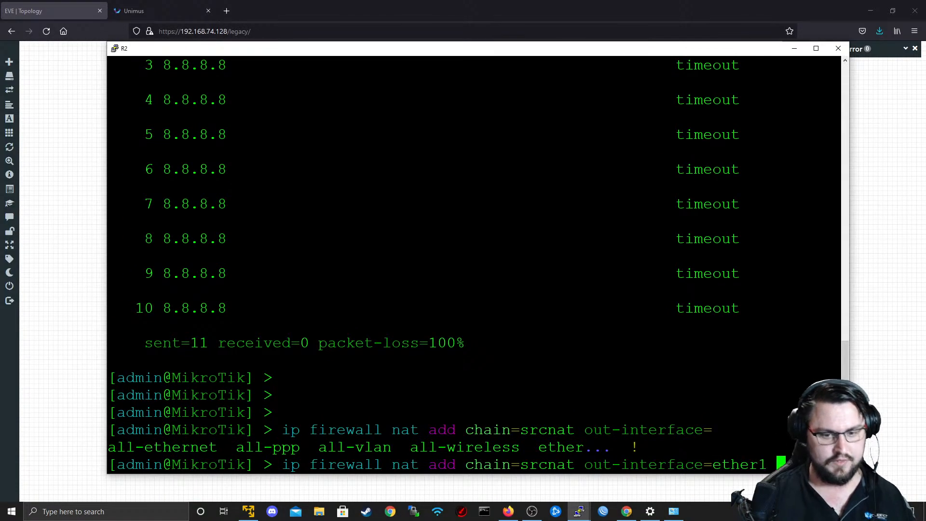
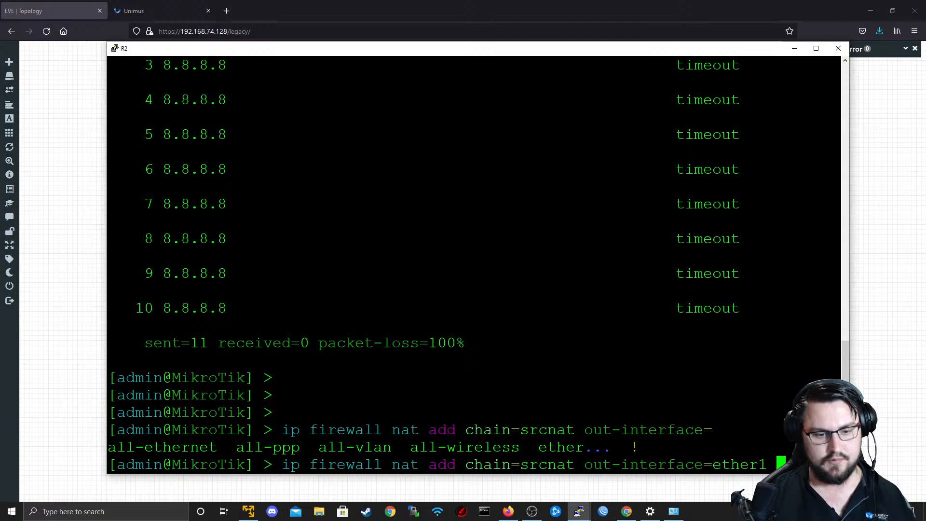
Complete R2's srcnat rule for ether1 with the masquerade action and run the command.
{"action": "type", "text": "masquerade"}
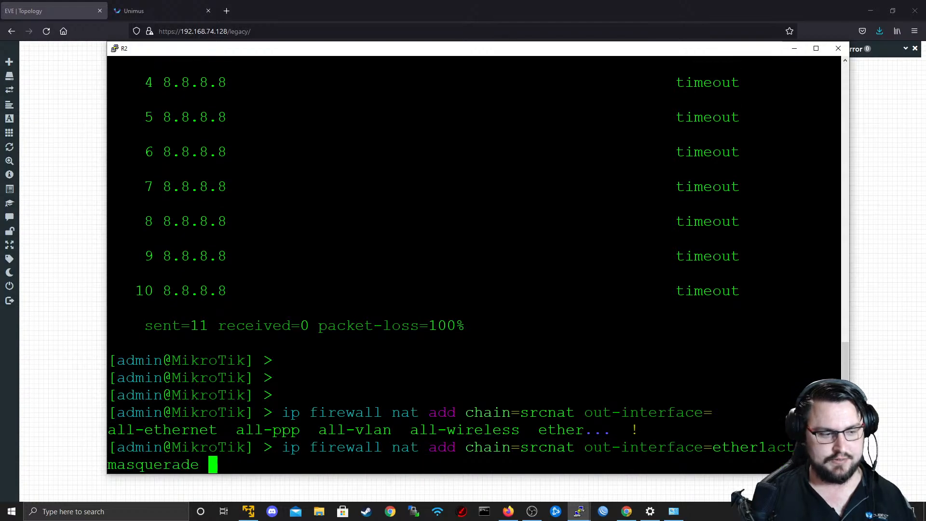
{"action": "key", "text": "Return"}
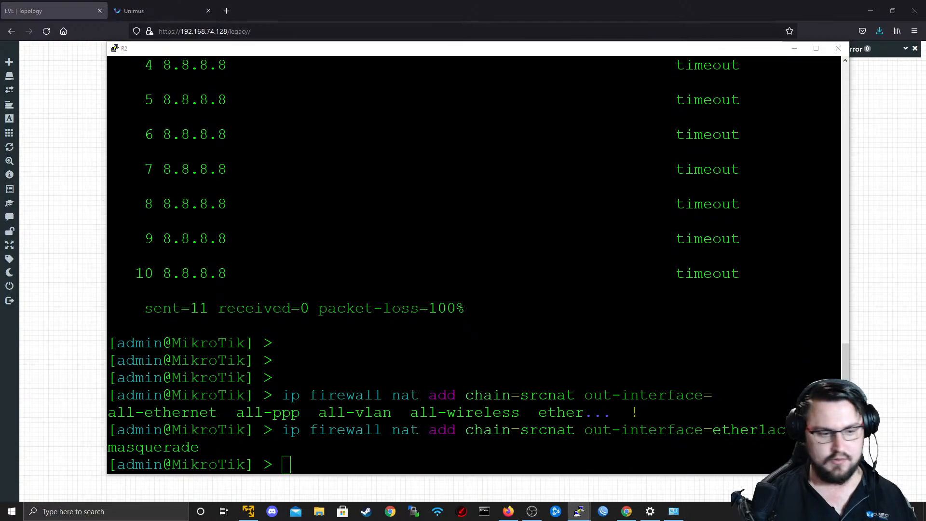
Switch to R4's console, repeat its ping to 8.8.8.8 and stop it after a couple of replies.
{"action": "key", "text": "alt+Tab"}
{"action": "key", "text": "alt+Tab"}
{"action": "key", "text": "alt+Tab"}
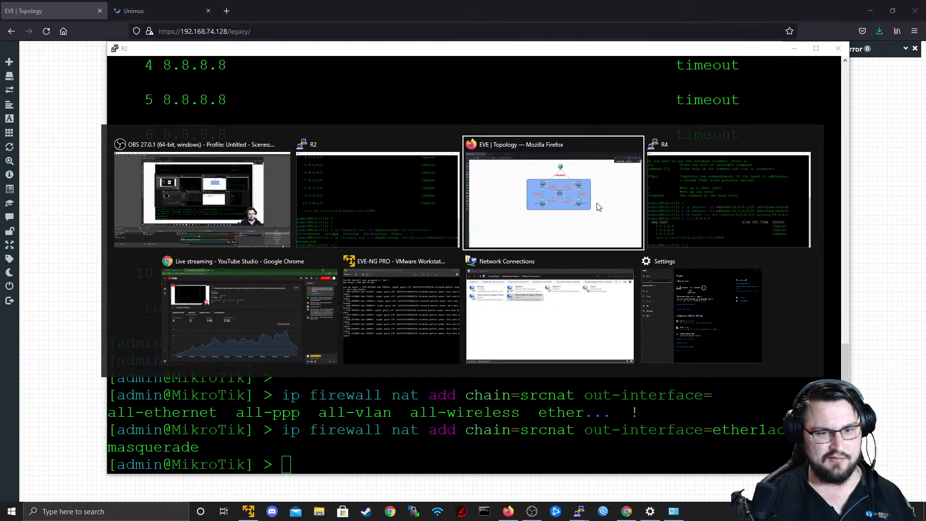
{"action": "key", "text": "alt+Tab"}
{"action": "key", "text": "Up"}
{"action": "key", "text": "Return"}
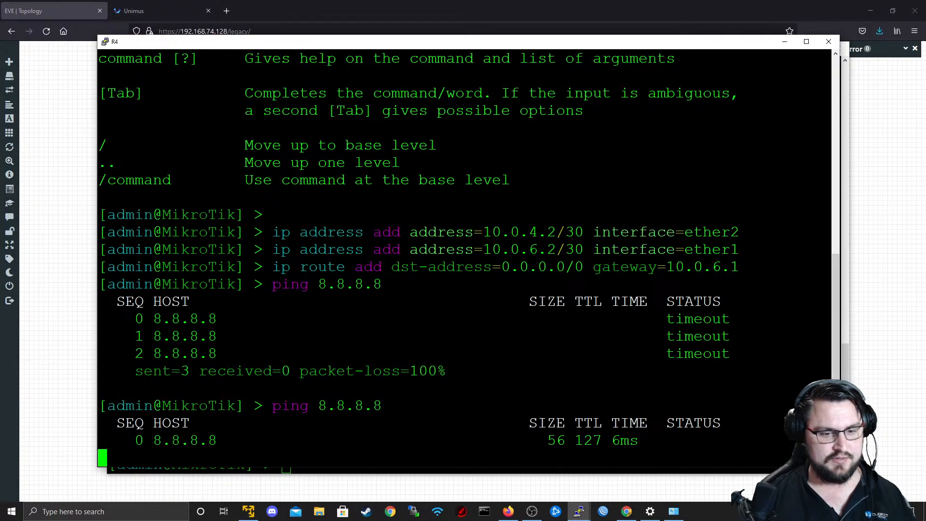
{"action": "key", "text": "ctrl+c"}
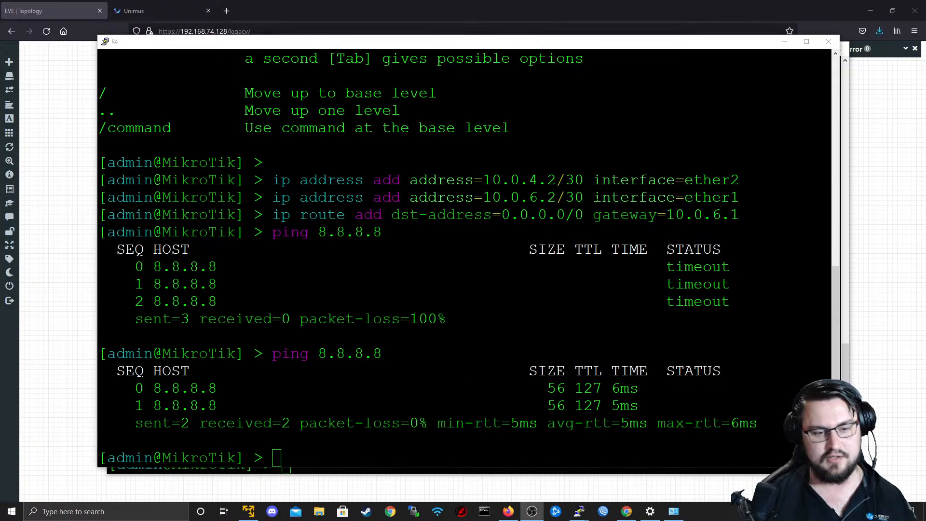
{"action": "key", "text": "Tab"}
{"action": "key", "text": "Tab"}
{"action": "key", "text": "alt+Tab"}
{"action": "key", "text": "alt+Tab"}
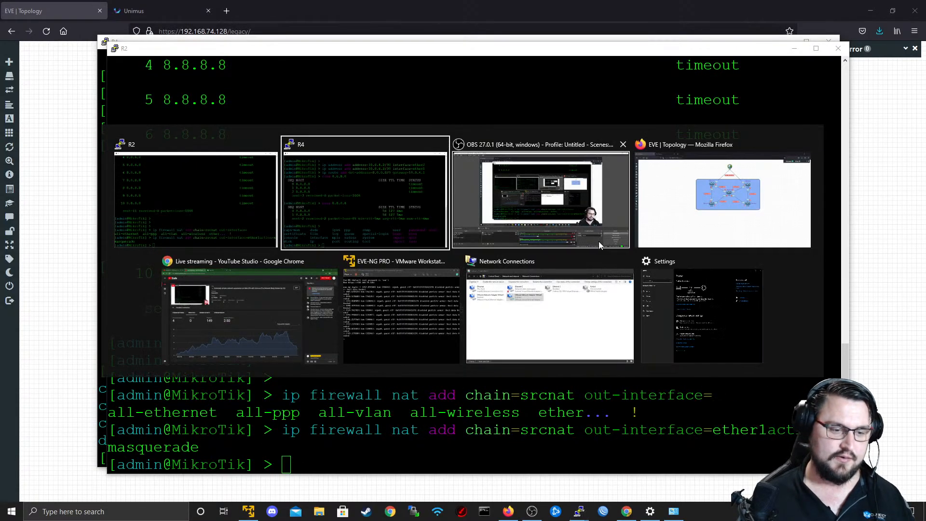
{"action": "key", "text": "alt+Tab"}
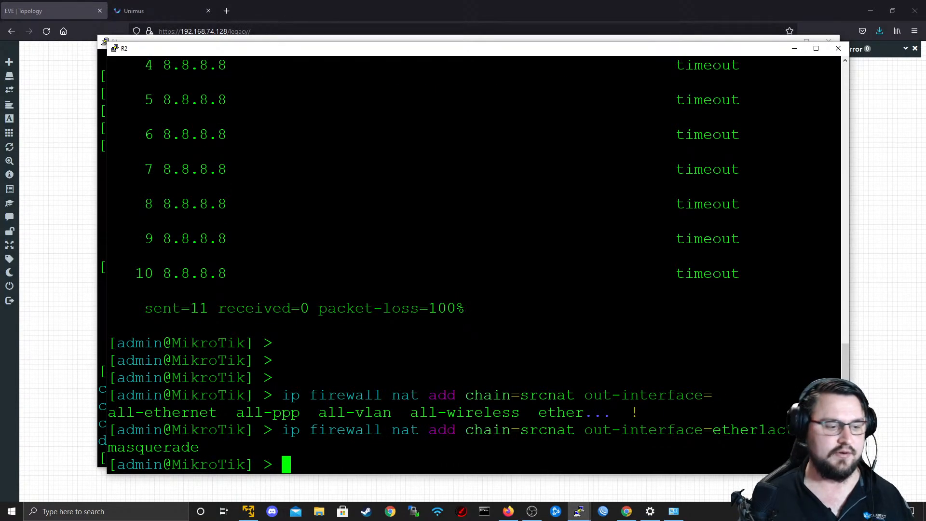
{"action": "key", "text": "alt+Tab"}
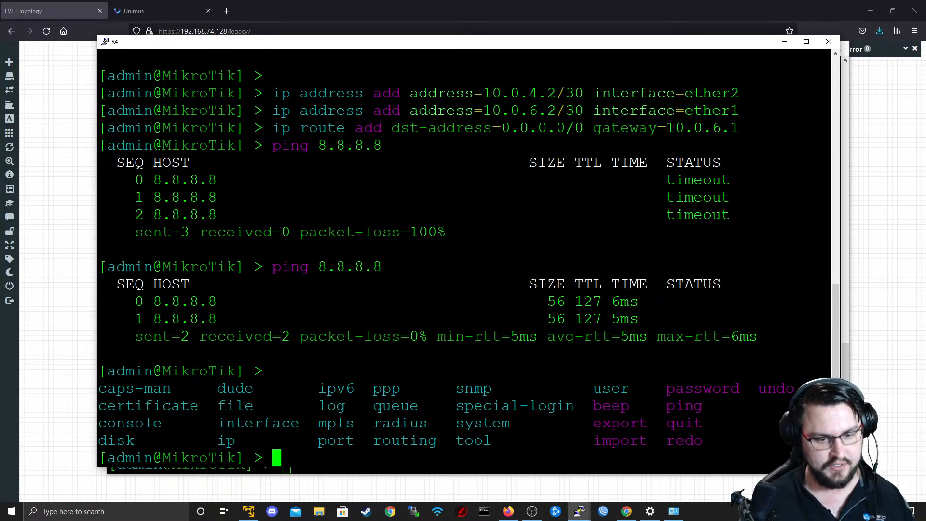
{"action": "key", "text": "alt+Tab"}
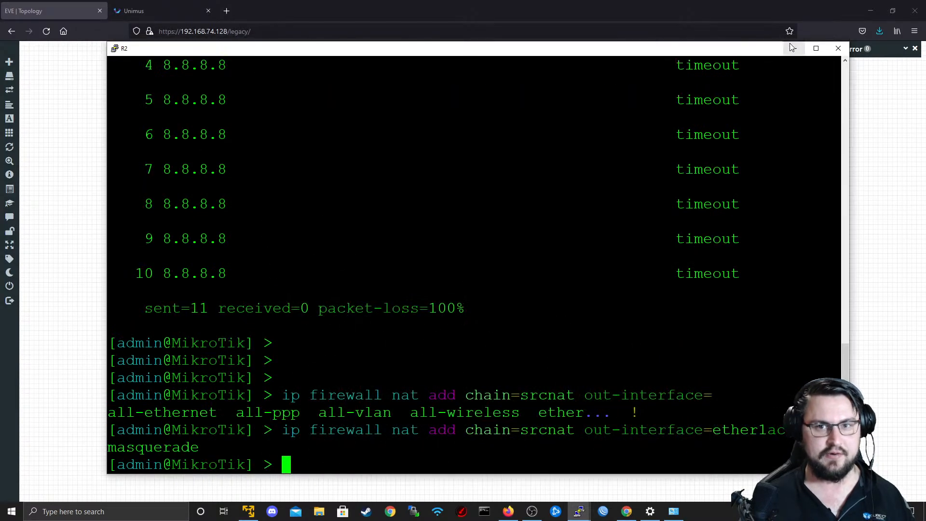
Open Command Prompt on the Windows host as administrator and get a fresh prompt.
{"action": "left_click", "coordinate": [11, 512]}
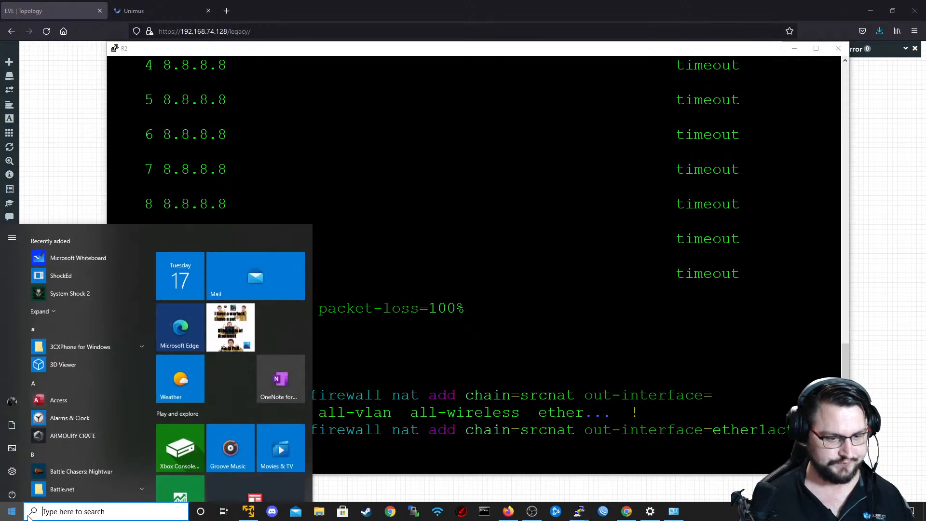
{"action": "left_click", "coordinate": [10, 512]}
{"action": "right_click", "coordinate": [485, 512]}
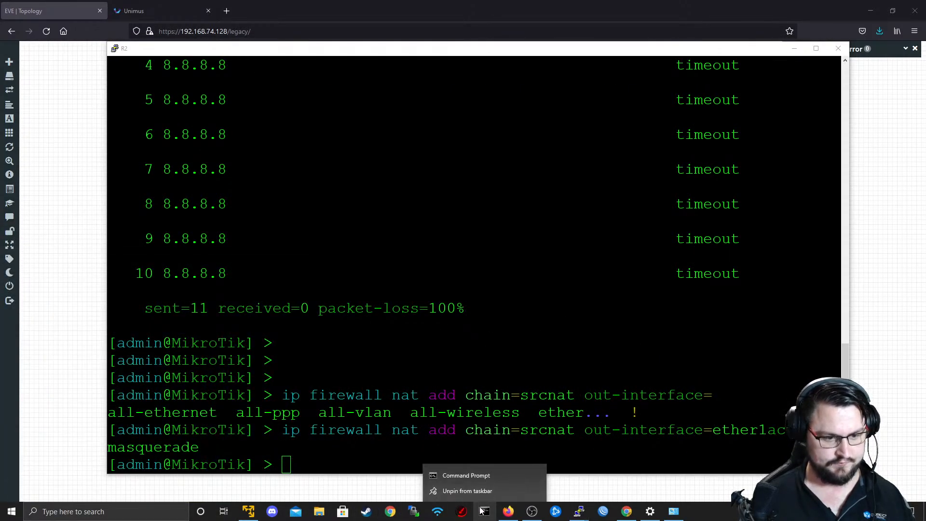
{"action": "right_click", "coordinate": [479, 475]}
{"action": "left_click", "coordinate": [533, 418]}
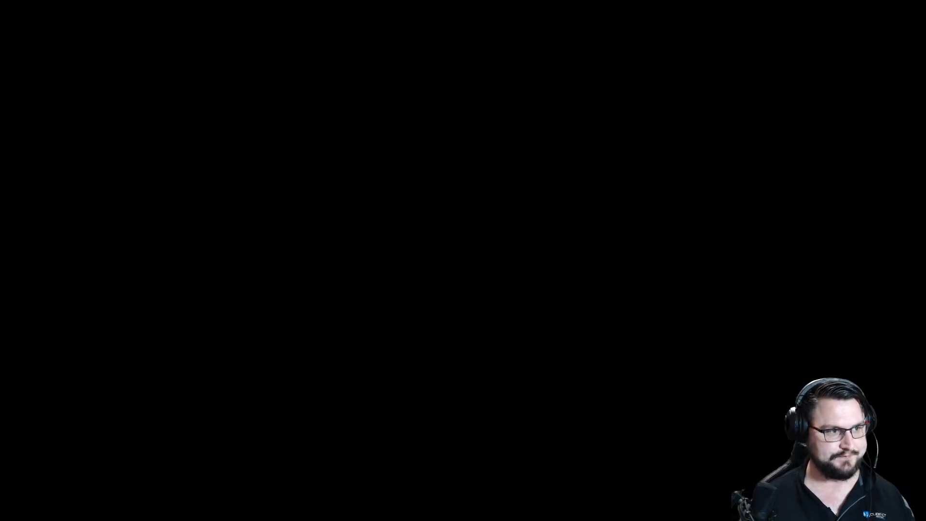
{"action": "key", "text": "Return"}
{"action": "key", "text": "Return"}
{"action": "key", "text": "Return"}
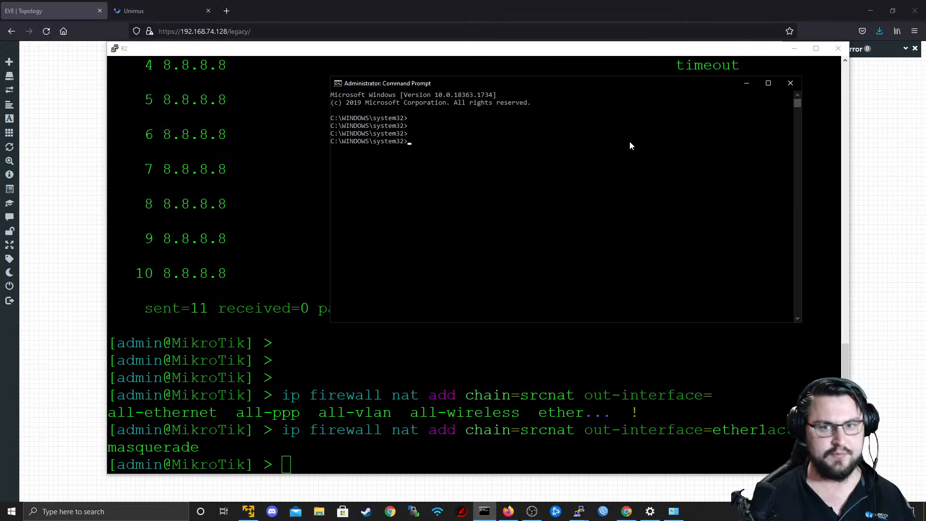
Minimize R2's console and move the Command Prompt window so the upper part of the EVE topology stays in view.
{"action": "left_click", "coordinate": [795, 49]}
{"action": "left_click_drag", "start_coordinate": [583, 85], "coordinate": [542, 325]}
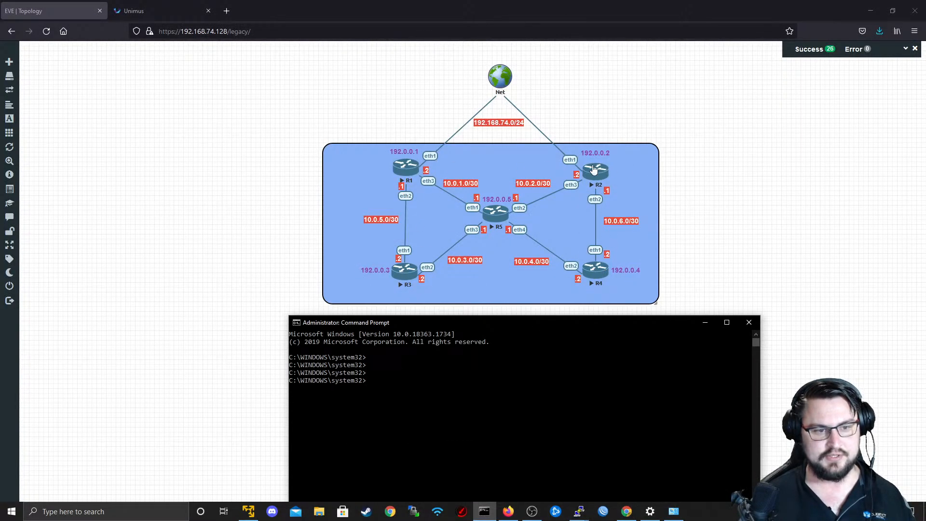
{"action": "left_click", "coordinate": [620, 314]}
{"action": "key", "text": "alt+Tab"}
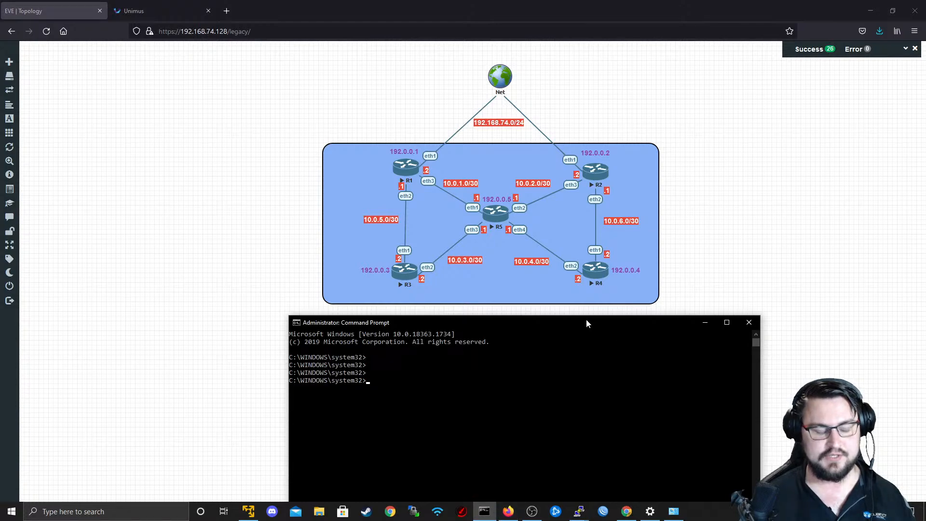
{"action": "left_click_drag", "start_coordinate": [587, 322], "coordinate": [630, 124]}
{"action": "left_click", "coordinate": [565, 152]}
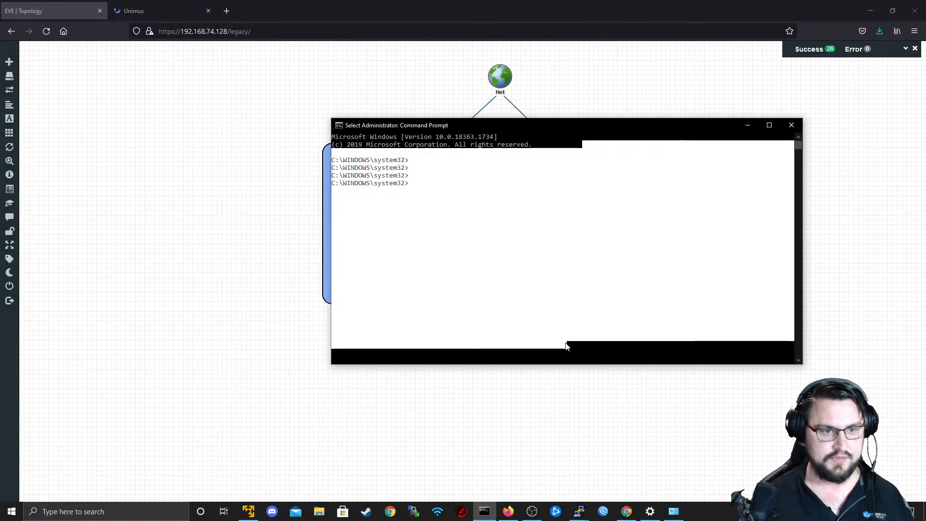
{"action": "left_click_drag", "start_coordinate": [540, 125], "coordinate": [538, 252]}
Ping 10.0.1.2 from the Windows Command Prompt and stop the ping.
{"action": "key", "text": "Return"}
{"action": "key", "text": "Return"}
{"action": "type", "text": "ping "}
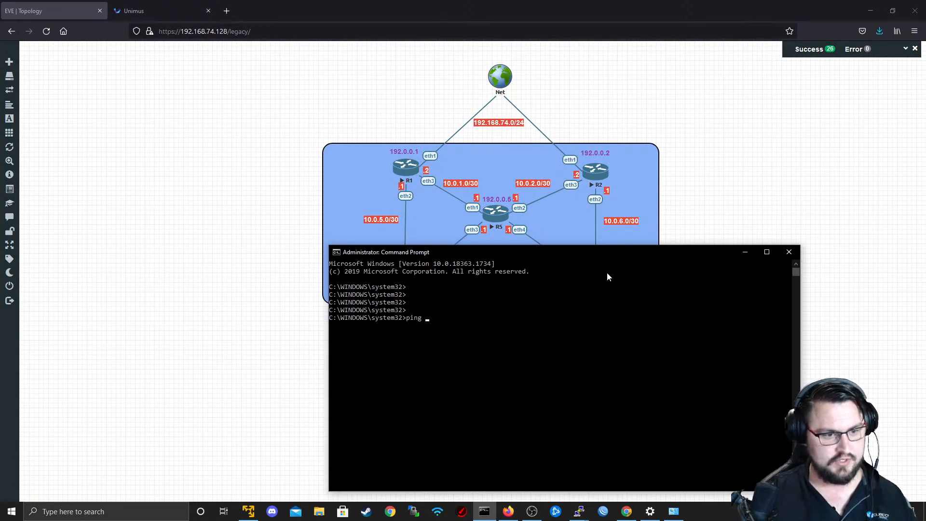
{"action": "type", "text": "10.0.1."}
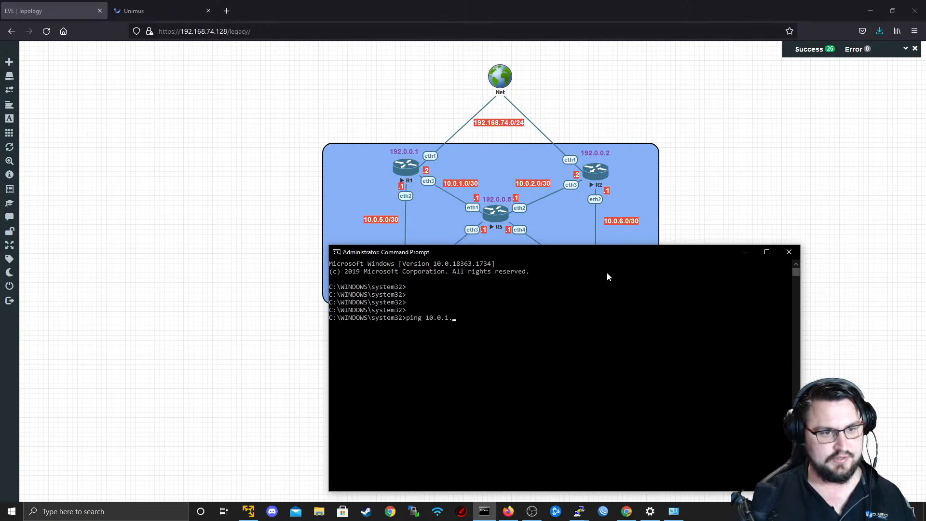
{"action": "type", "text": "2"}
{"action": "key", "text": "Return"}
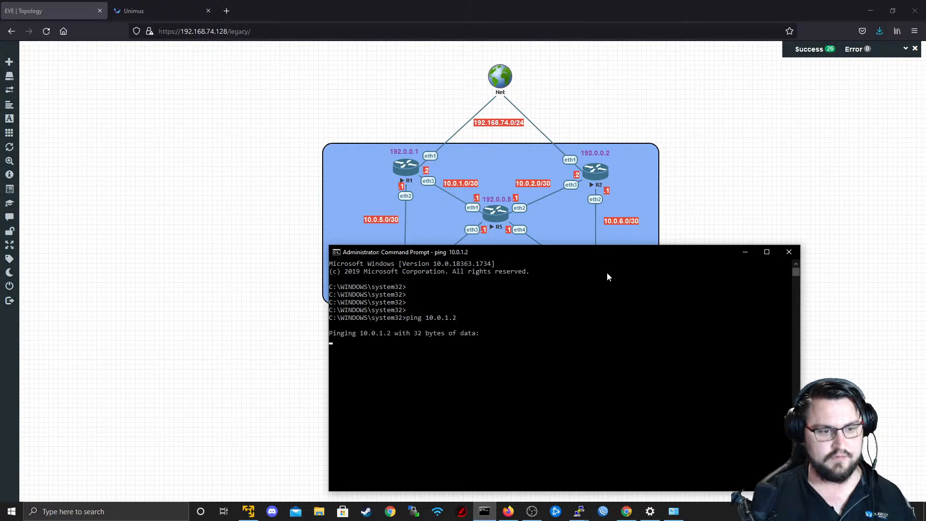
{"action": "key", "text": "ctrl+c"}
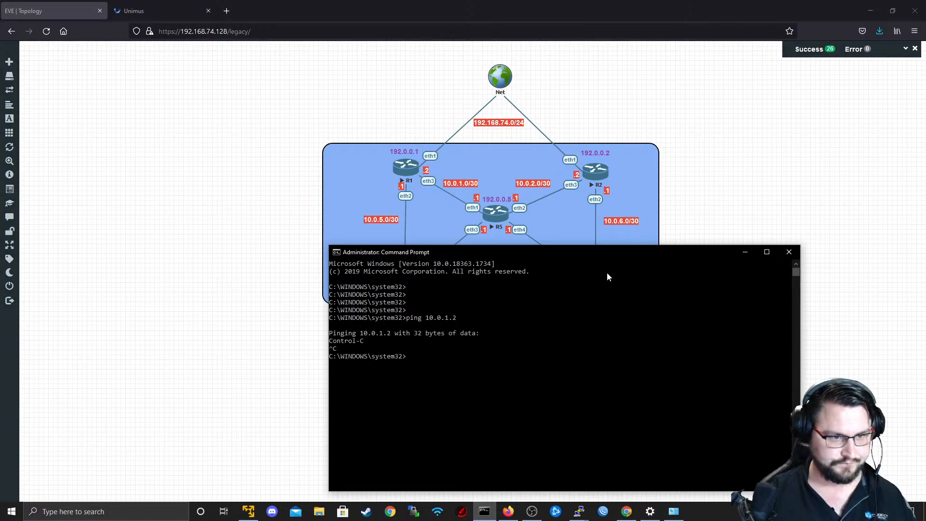
Begin a route command in Command Prompt, and open R1's console from the EVE topology with putty.exe.
{"action": "type", "text": "route"}
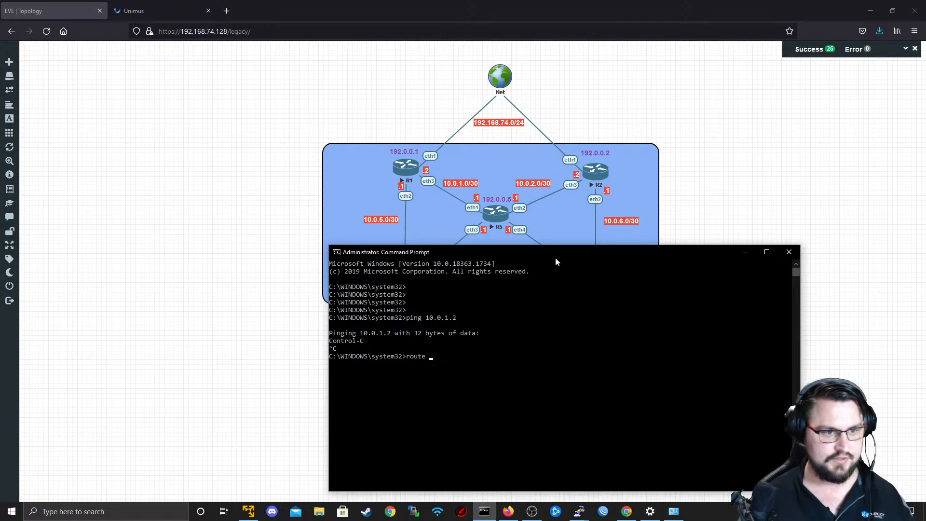
{"action": "left_click", "coordinate": [403, 169]}
{"action": "left_click", "coordinate": [402, 169]}
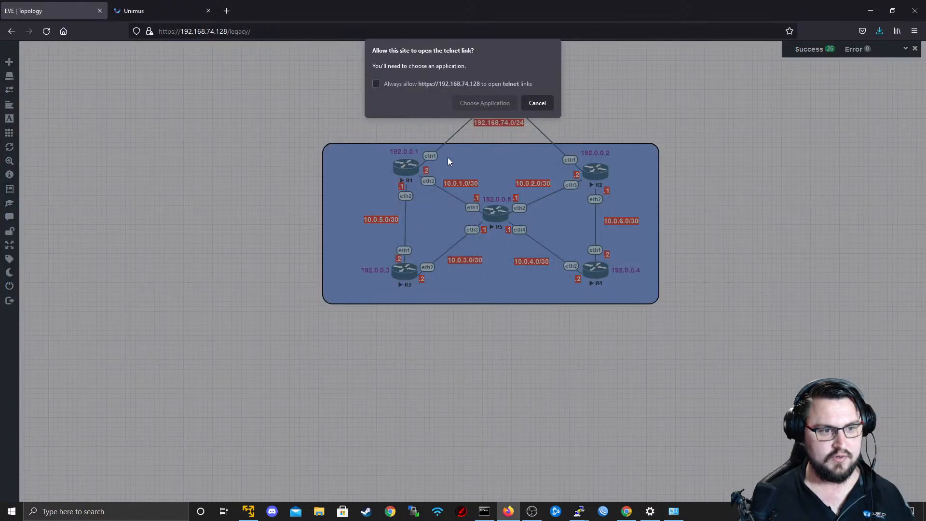
{"action": "left_click", "coordinate": [485, 103]}
{"action": "left_click", "coordinate": [485, 158]}
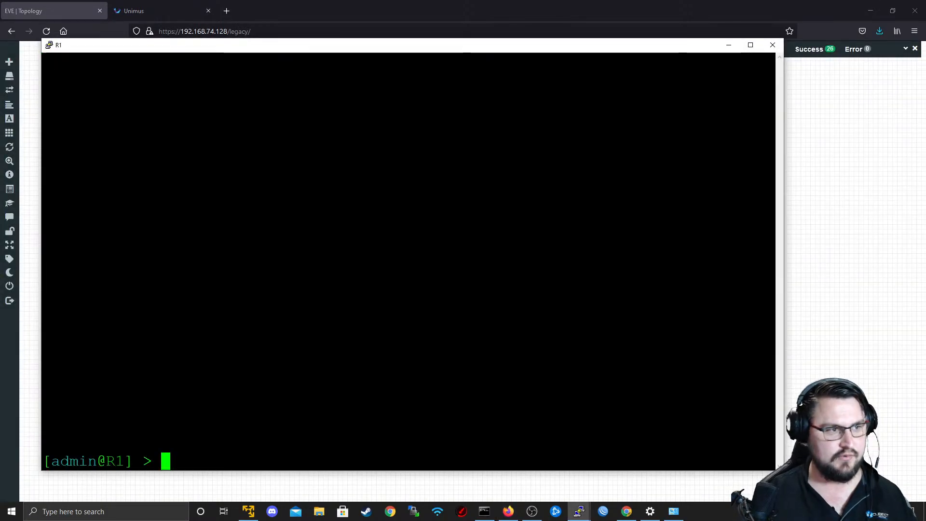
Print R1's IP addresses and select the ether1 address 192.168.74.131/24 in the output.
{"action": "type", "text": "ip address print"}
{"action": "key", "text": "Return"}
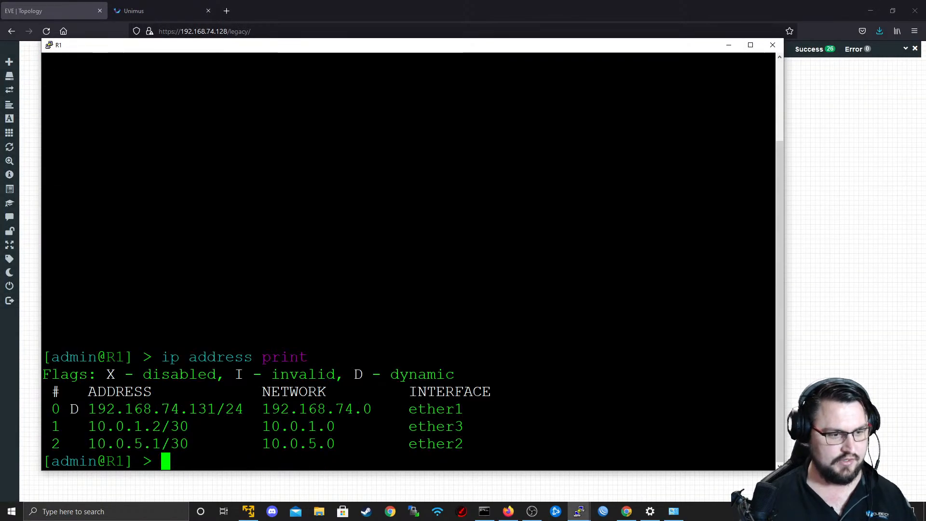
{"action": "left_click_drag", "start_coordinate": [215, 409], "coordinate": [88, 409]}
{"action": "triple_click", "coordinate": [167, 409]}
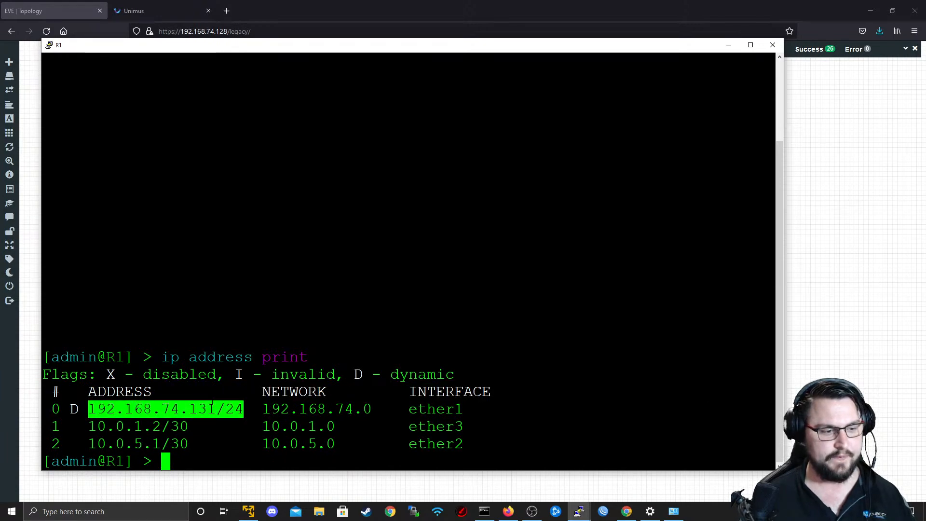
{"action": "double_click", "coordinate": [92, 409]}
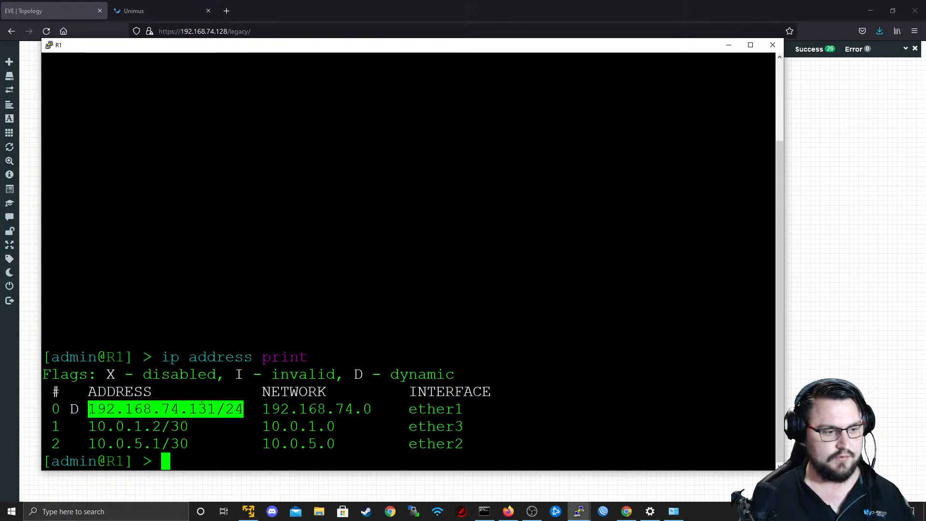
Return to the Command Prompt and run route without arguments to display its usage examples.
{"action": "key", "text": "alt+Tab"}
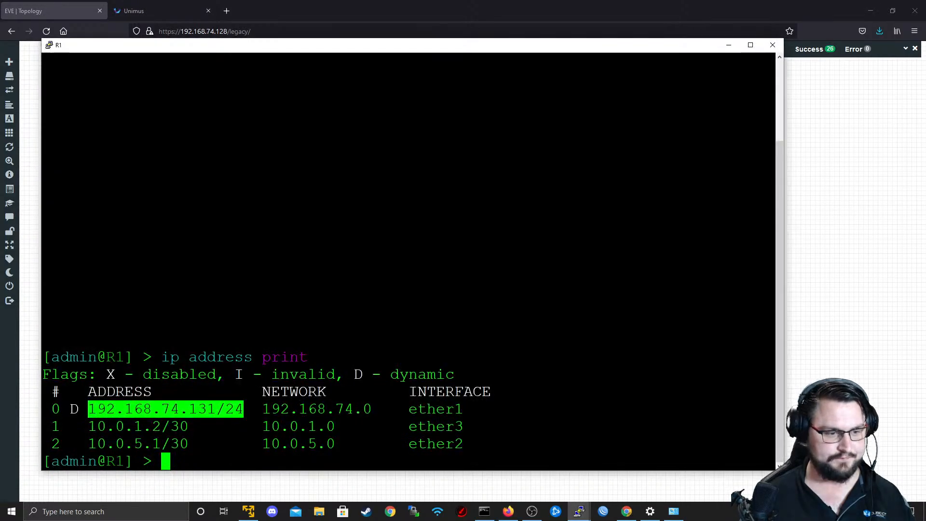
{"action": "key", "text": "alt+Tab"}
{"action": "key", "text": "Tab"}
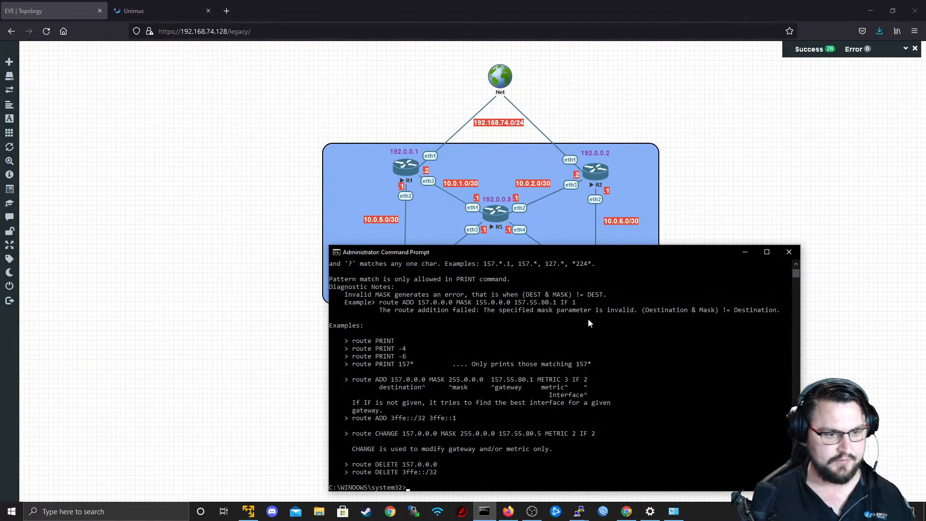
{"action": "key", "text": "Return"}
Start a route add command without any option and move the Command Prompt window higher.
{"action": "type", "text": "route add -"}
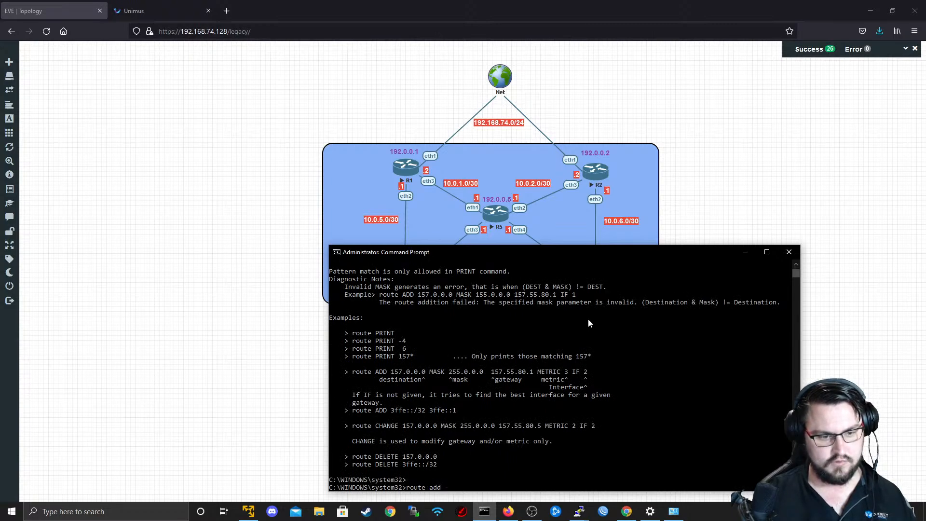
{"action": "key", "text": "BackSpace"}
{"action": "key", "text": "BackSpace"}
{"action": "key", "text": "BackSpace"}
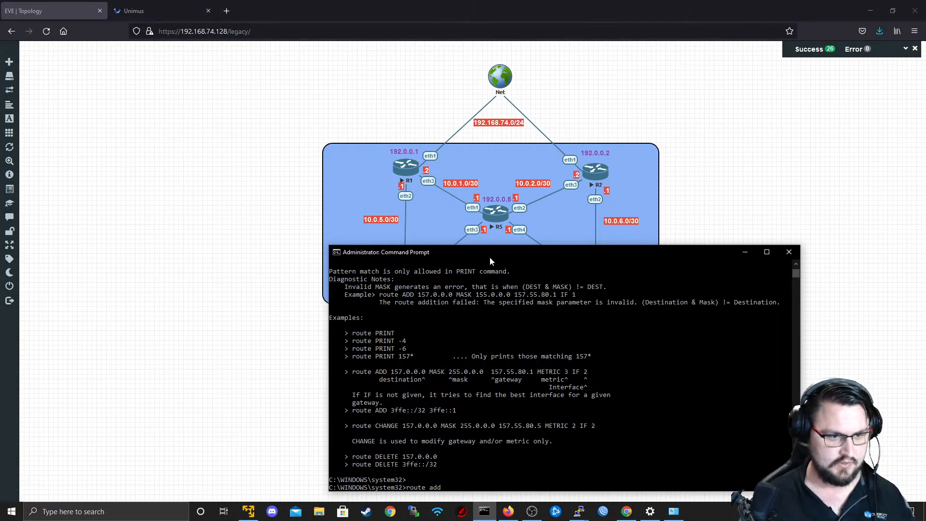
{"action": "left_click_drag", "start_coordinate": [490, 256], "coordinate": [474, 202]}
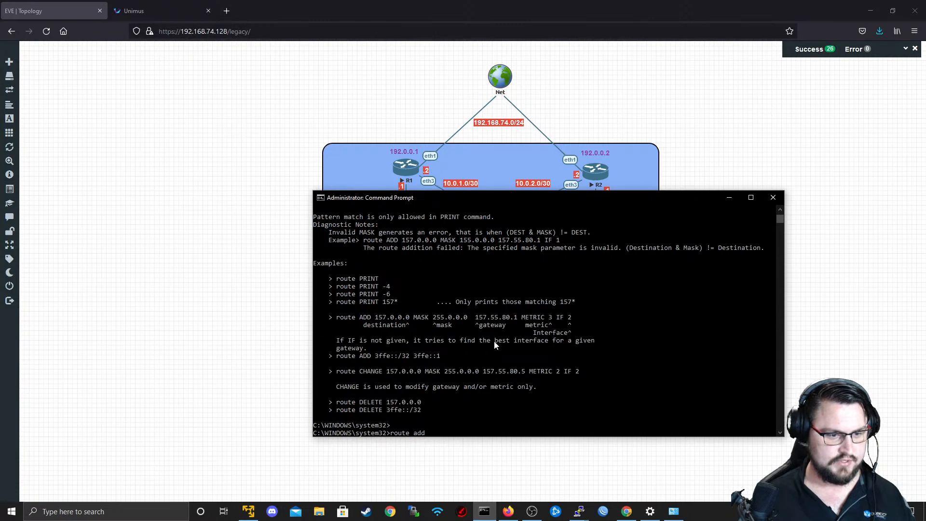
{"action": "type", "text": "192.168.74.131/24"}
{"action": "key", "text": "BackSpace"}
{"action": "key", "text": "BackSpace"}
{"action": "key", "text": "BackSpace"}
{"action": "key", "text": "BackSpace"}
{"action": "key", "text": "BackSpace"}
{"action": "key", "text": "BackSpace"}
{"action": "key", "text": "BackSpace"}
{"action": "key", "text": "BackSpace"}
{"action": "key", "text": "BackSpace"}
{"action": "key", "text": "BackSpace"}
{"action": "key", "text": "BackSpace"}
{"action": "key", "text": "BackSpace"}
{"action": "key", "text": "BackSpace"}
{"action": "key", "text": "BackSpace"}
{"action": "key", "text": "BackSpace"}
{"action": "key", "text": "BackSpace"}
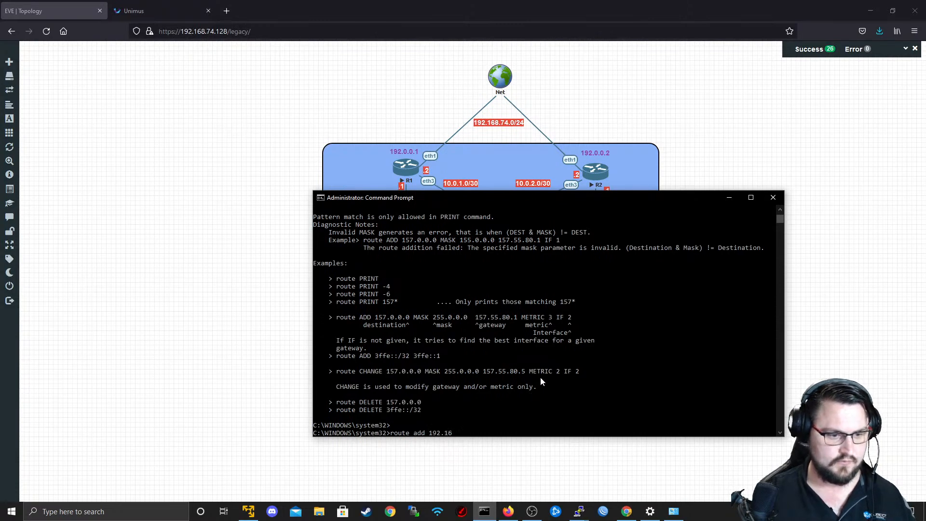
Give the route add command the destination 10.0.1.0 with mask 255.255.255.252.
{"action": "type", "text": "0"}
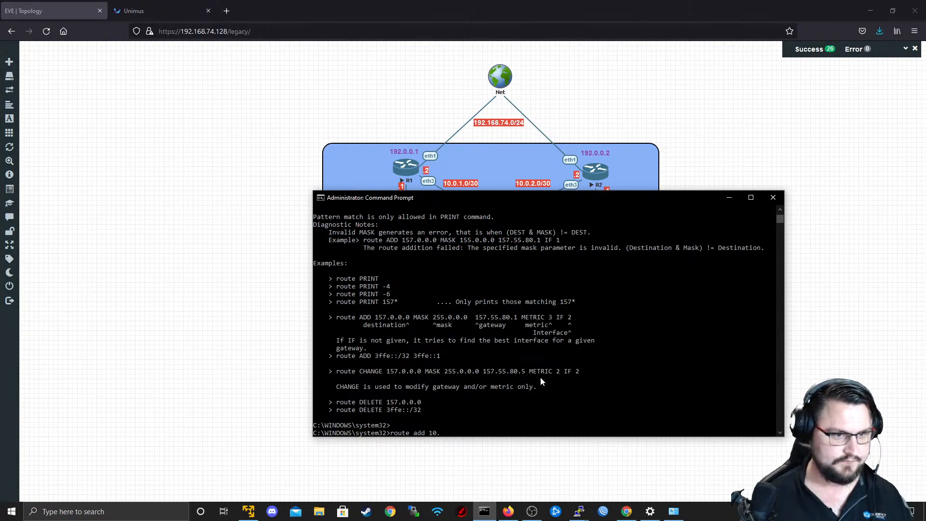
{"action": "mouse_move", "coordinate": [777, 511]}
{"action": "type", "text": "."}
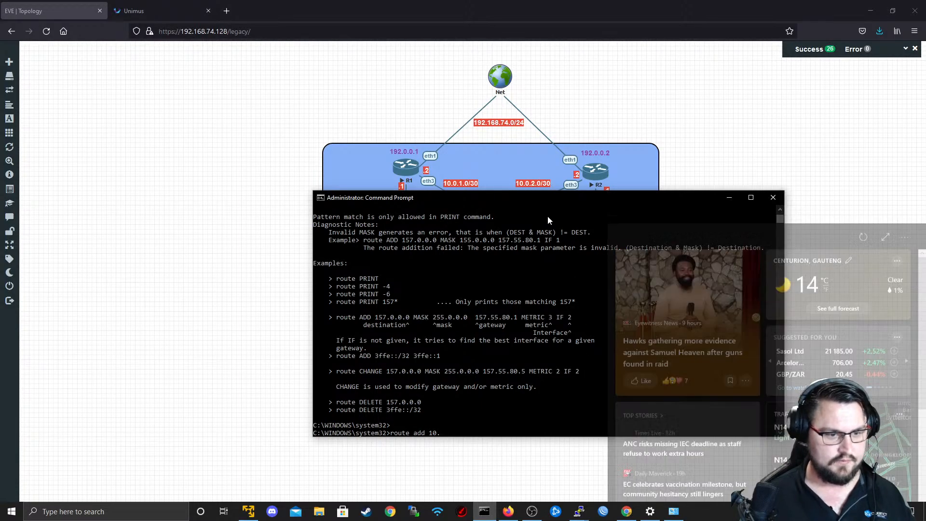
{"action": "left_click", "coordinate": [548, 216]}
{"action": "type", "text": "0.1."}
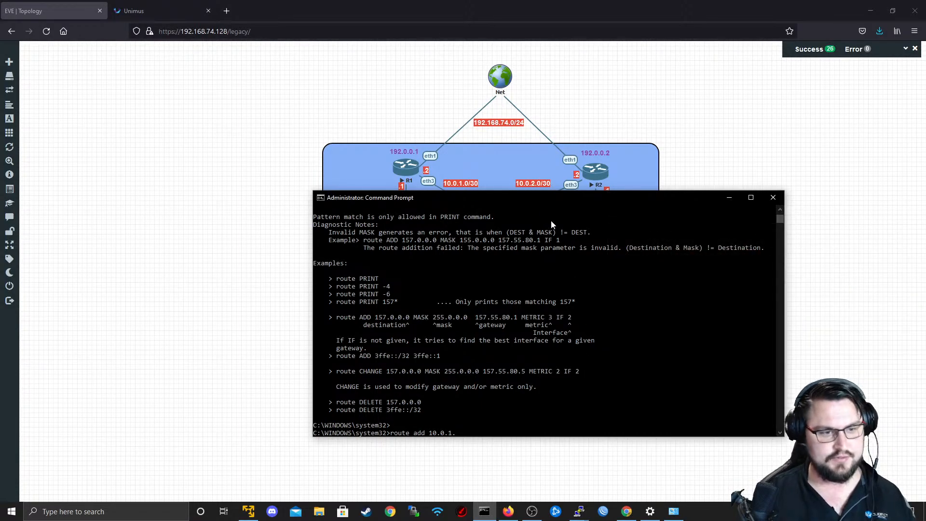
{"action": "type", "text": "0 mask"}
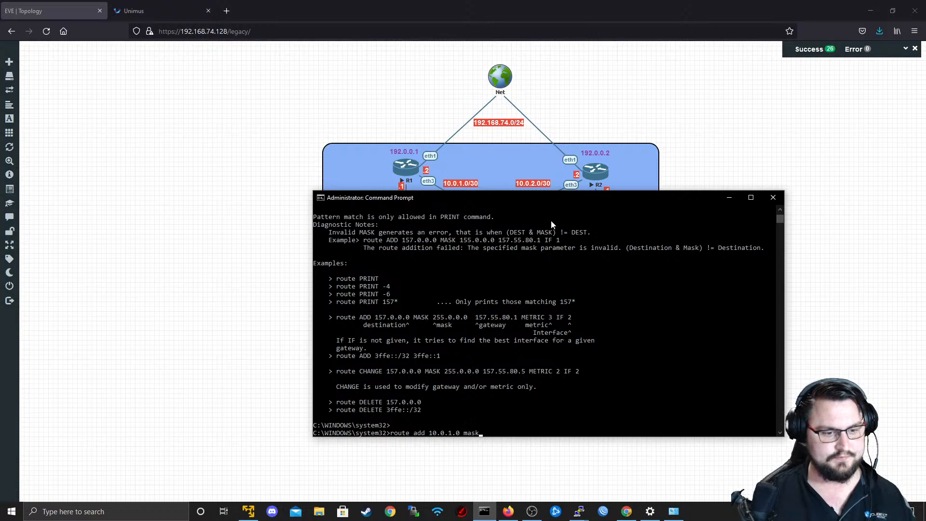
{"action": "type", "text": " 255.25"}
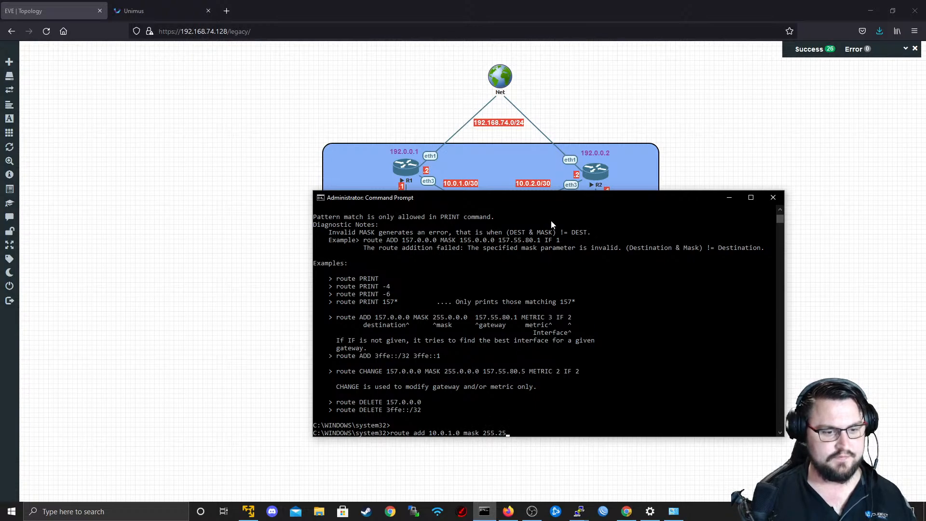
{"action": "type", "text": "5.255."}
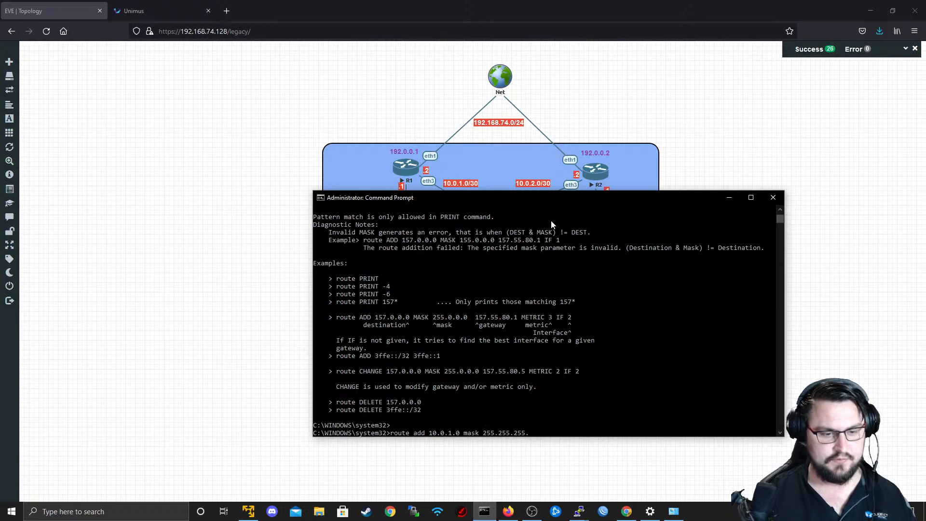
{"action": "type", "text": "252"}
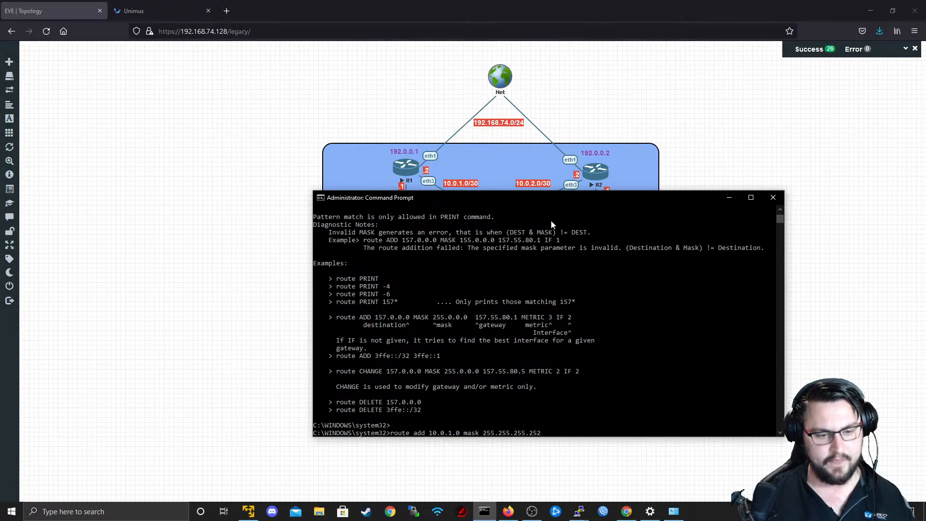
{"action": "type", "text": " 102"}
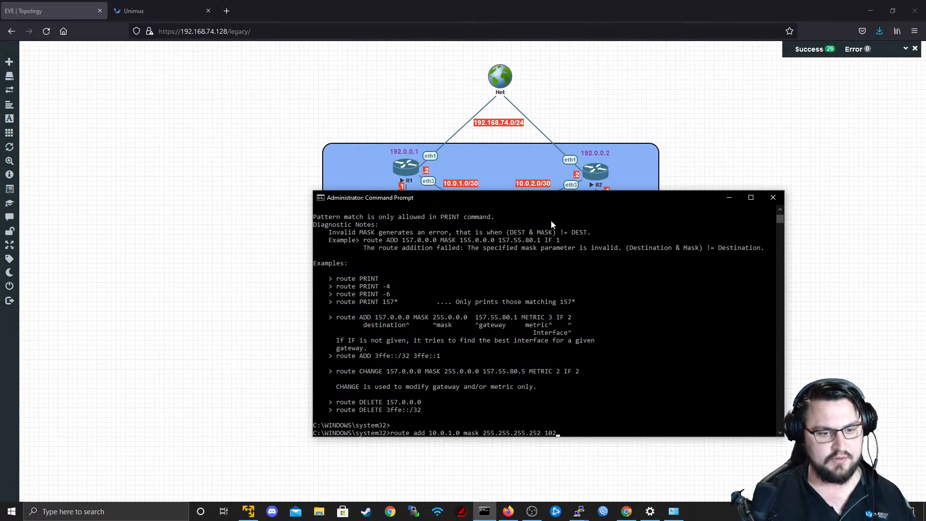
Complete the 10.0.1.0 route with gateway 192.168.74.131, checking the topology diagram, and run the command.
{"action": "key", "text": "BackSpace"}
{"action": "key", "text": "BackSpace"}
{"action": "type", "text": "92"}
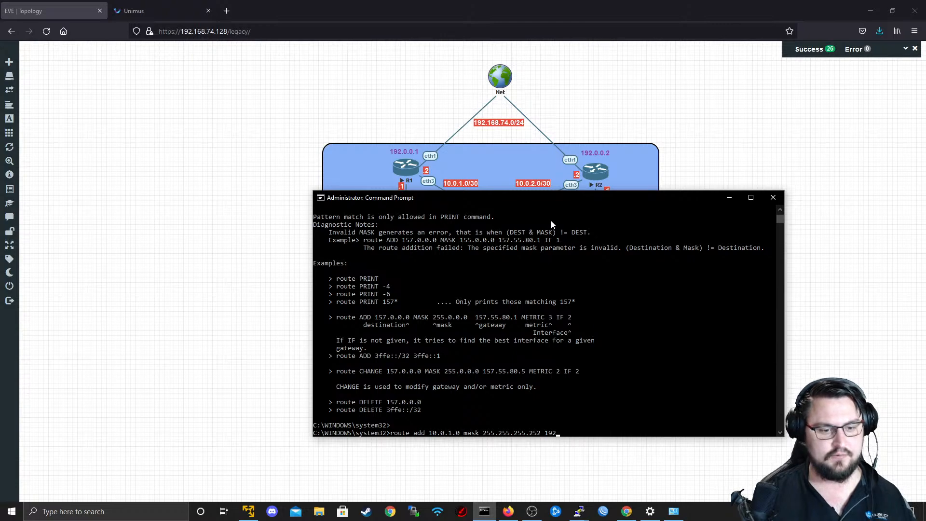
{"action": "type", "text": ".168.74.131"}
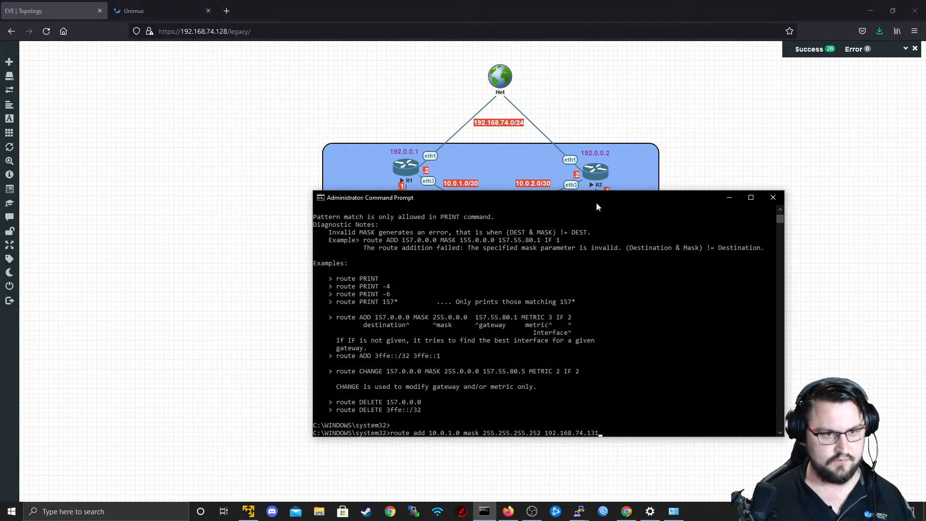
{"action": "left_click_drag", "start_coordinate": [596, 201], "coordinate": [593, 307]}
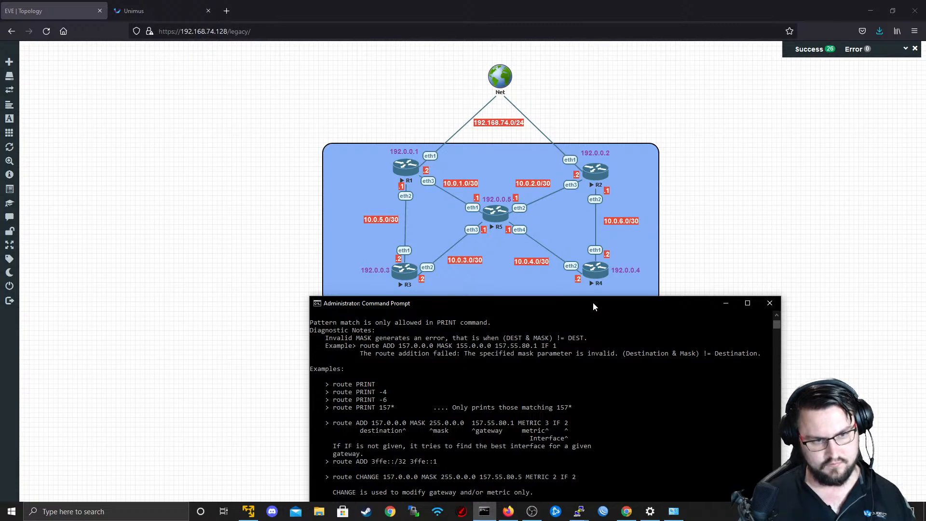
{"action": "left_click_drag", "start_coordinate": [593, 306], "coordinate": [628, 119]}
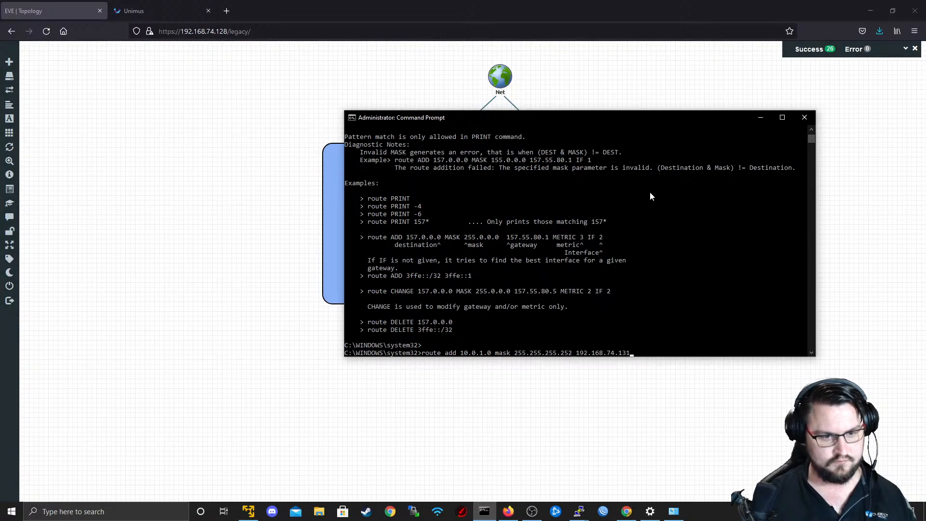
{"action": "key", "text": "Return"}
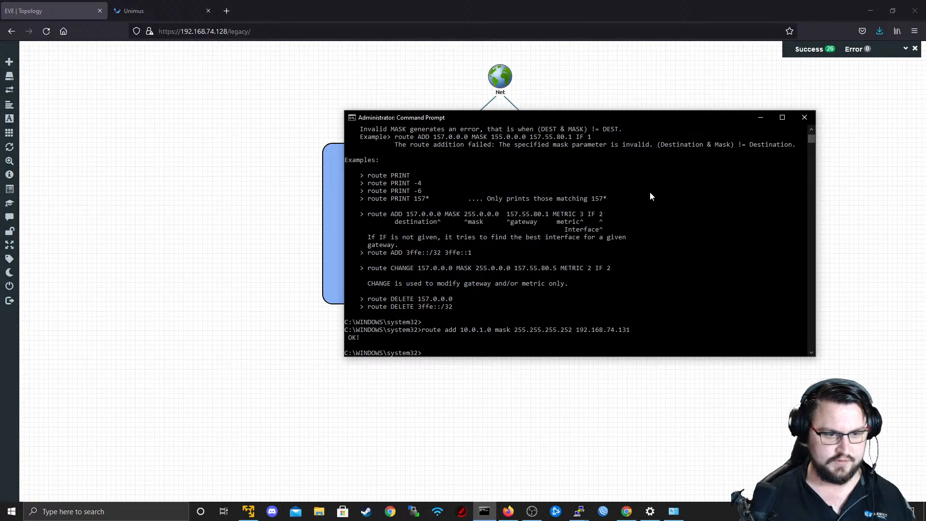
Add routes to 10.0.5.0 and 10.0.3.0 with mask 255.255.255.252 through gateway 192.168.74.131.
{"action": "key", "text": "Up"}
{"action": "left_click_drag", "start_coordinate": [601, 122], "coordinate": [654, 148]}
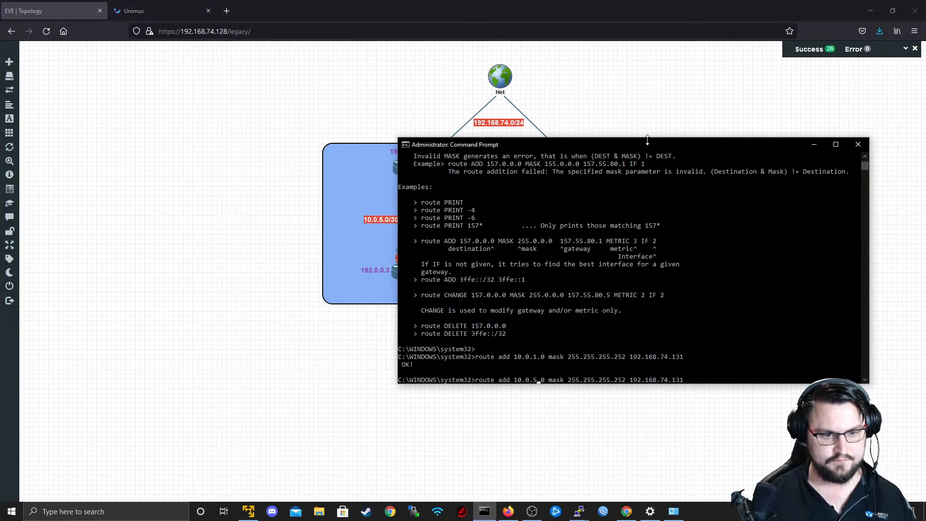
{"action": "key", "text": "Return"}
{"action": "key", "text": "Up"}
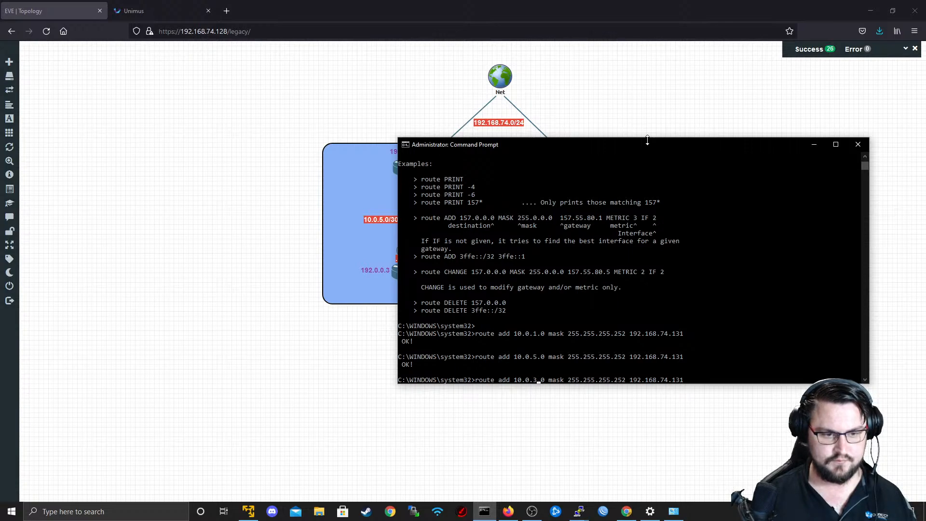
{"action": "key", "text": "Return"}
Check the topology for the remaining subnets and add a route to 10.0.2.0 with mask 255.255.255.252 through gateway 192.168.74.133.
{"action": "left_click_drag", "start_coordinate": [645, 146], "coordinate": [629, 289]}
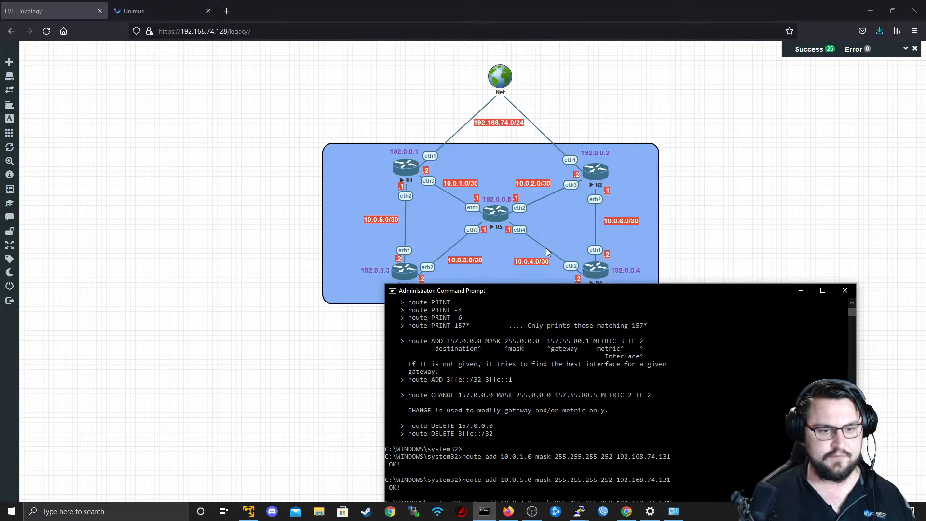
{"action": "left_click_drag", "start_coordinate": [637, 292], "coordinate": [596, 121]}
{"action": "key", "text": "Up"}
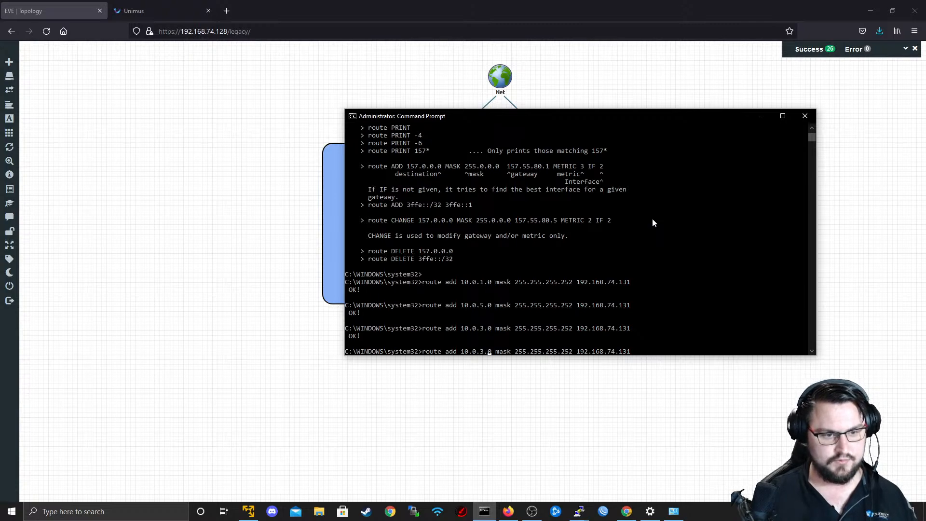
{"action": "key", "text": "BackSpace"}
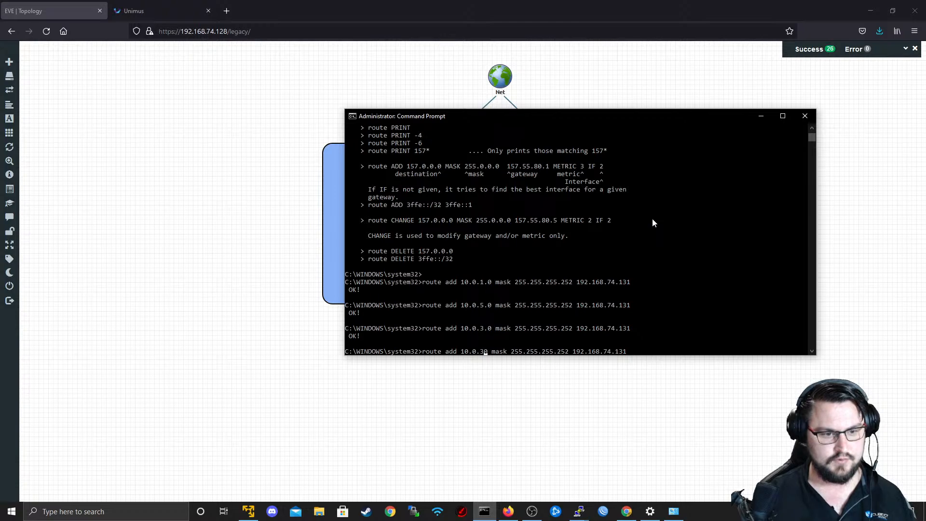
{"action": "type", "text": "2."}
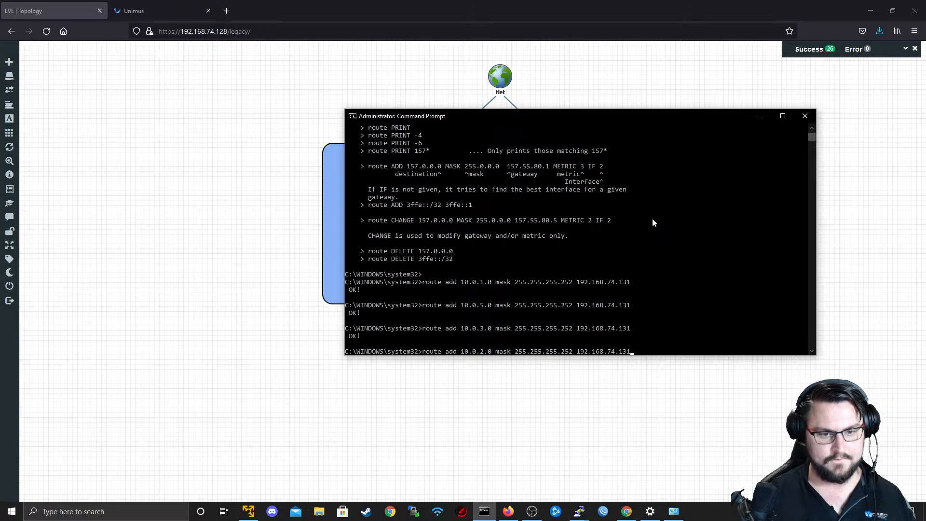
{"action": "key", "text": "End"}
{"action": "key", "text": "BackSpace"}
{"action": "type", "text": "3"}
{"action": "key", "text": "Return"}
Add routes to 10.0.4.0 and 10.0.6.0 with mask 255.255.255.252 through gateway 192.168.74.133.
{"action": "key", "text": "Up"}
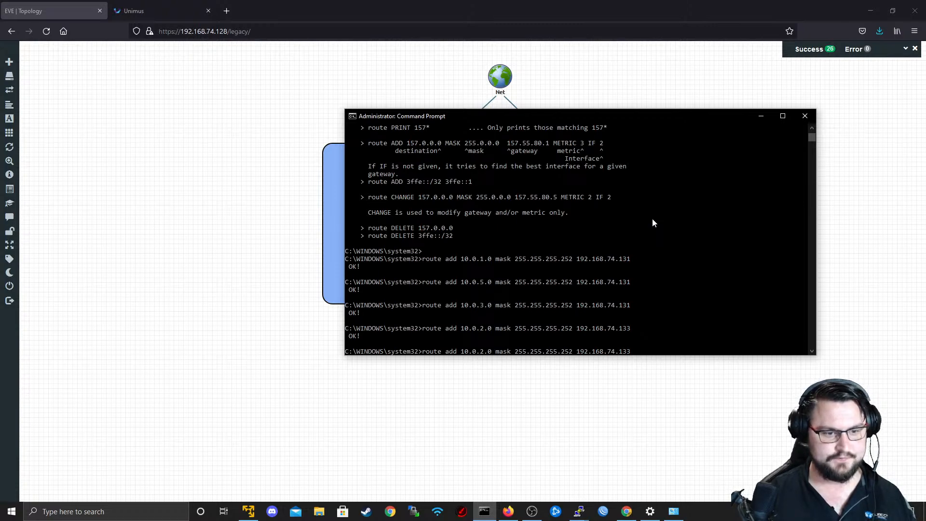
{"action": "key", "text": "BackSpace"}
{"action": "type", "text": "4"}
{"action": "key", "text": "Return"}
{"action": "key", "text": "Up"}
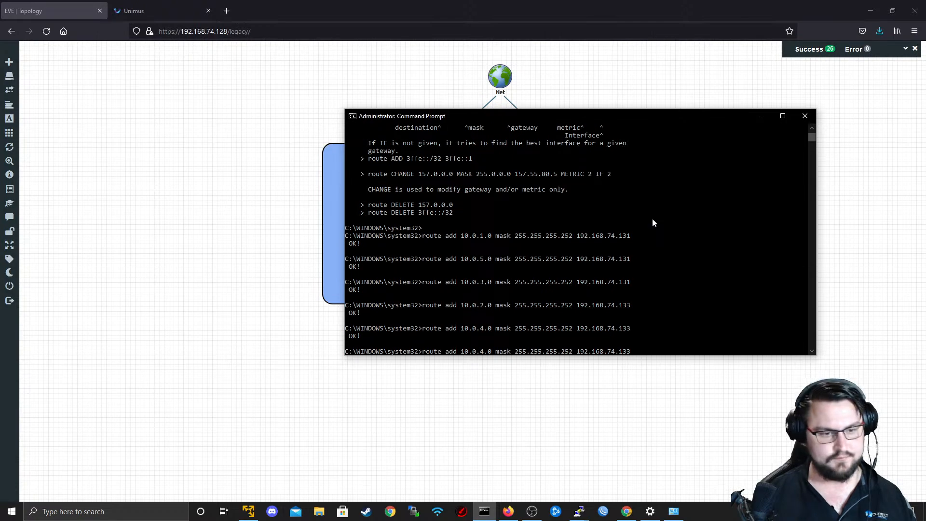
{"action": "key", "text": "BackSpace"}
{"action": "type", "text": "6"}
{"action": "key", "text": "Return"}
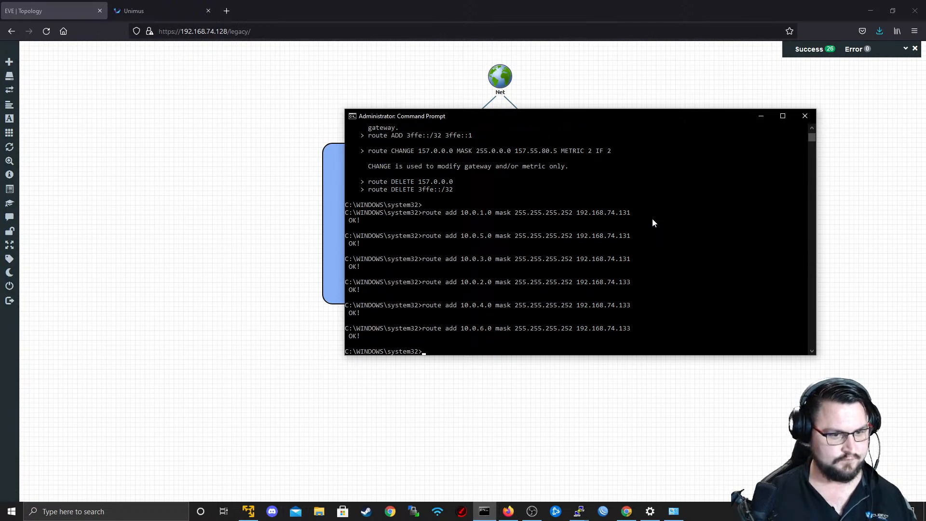
Ping 10.0.1.1 and 10.0.1.2 from the Windows host, stopping each ping early.
{"action": "type", "text": "ping 10.0.1.1"}
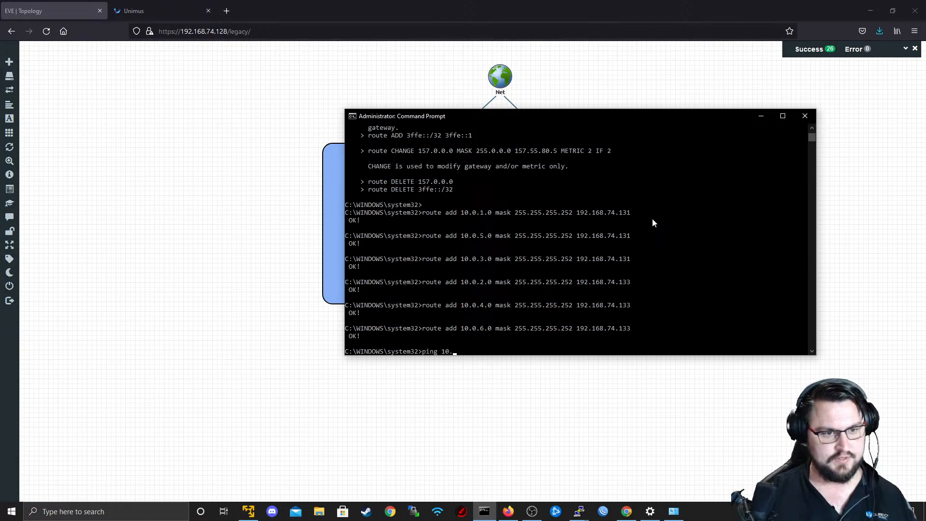
{"action": "key", "text": "Return"}
{"action": "key", "text": "ctrl+c"}
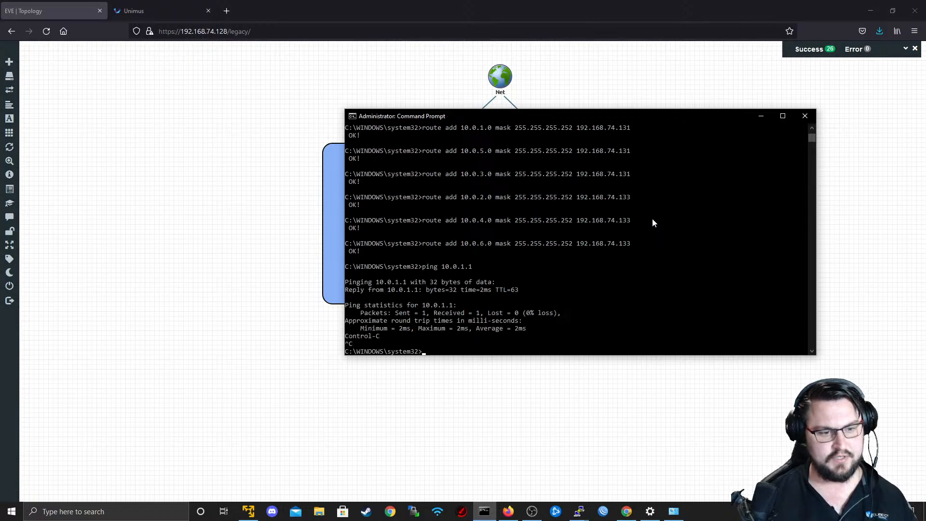
{"action": "key", "text": "Up"}
{"action": "key", "text": "BackSpace"}
{"action": "type", "text": "2"}
{"action": "key", "text": "Return"}
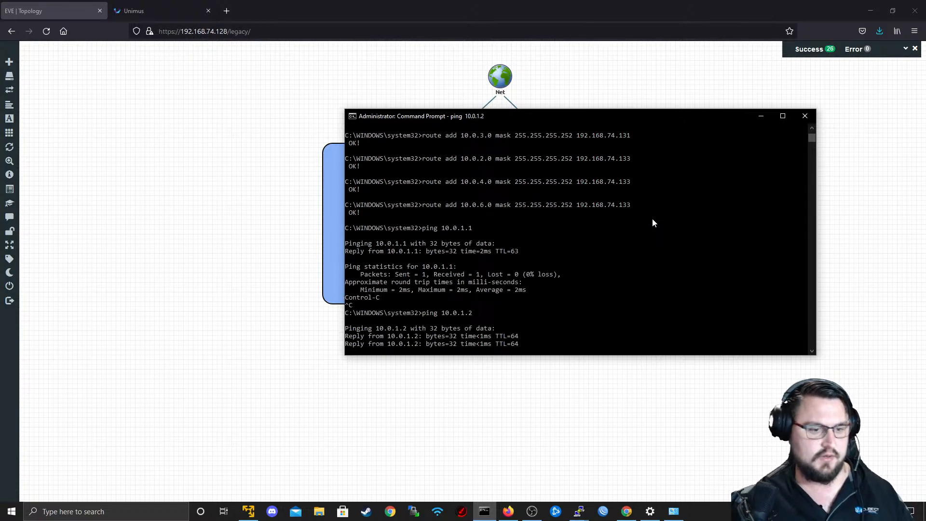
{"action": "key", "text": "ctrl+c"}
Ping 10.0.2.2 from the Windows host and stop the ping early.
{"action": "key", "text": "Up"}
{"action": "key", "text": "Left"}
{"action": "key", "text": "Left"}
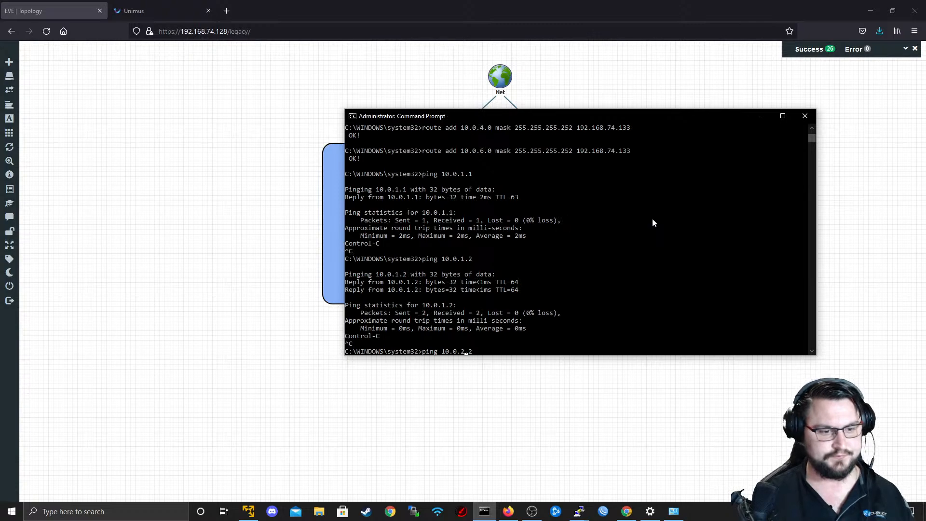
{"action": "type", "text": "2"}
{"action": "key", "text": "Return"}
{"action": "key", "text": "ctrl+c"}
Ping 10.0.3.2 from the Windows host.
{"action": "key", "text": "Up"}
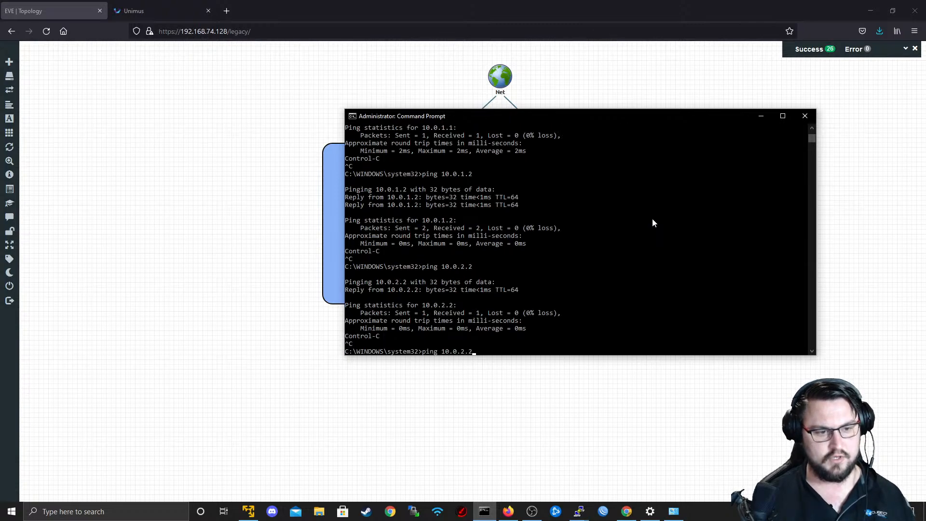
{"action": "key", "text": "Left"}
{"action": "key", "text": "Left"}
{"action": "key", "text": "BackSpace"}
{"action": "type", "text": "3"}
{"action": "key", "text": "Return"}
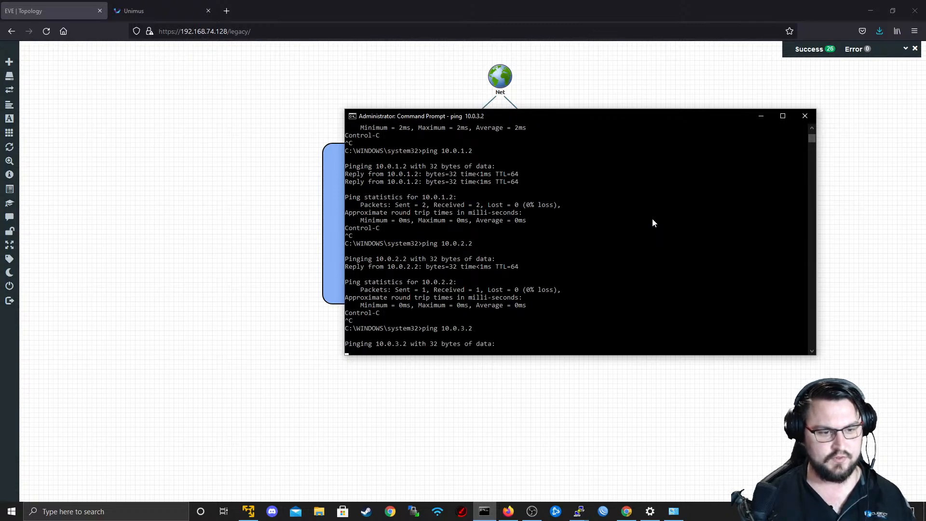
Move the Command Prompt window off the topology diagram to check the 10.0.3.0/30 link, and minimize the window.
{"action": "left_click_drag", "start_coordinate": [568, 132], "coordinate": [592, 429]}
{"action": "left_click", "coordinate": [554, 246]}
{"action": "left_click_drag", "start_coordinate": [575, 117], "coordinate": [540, 346]}
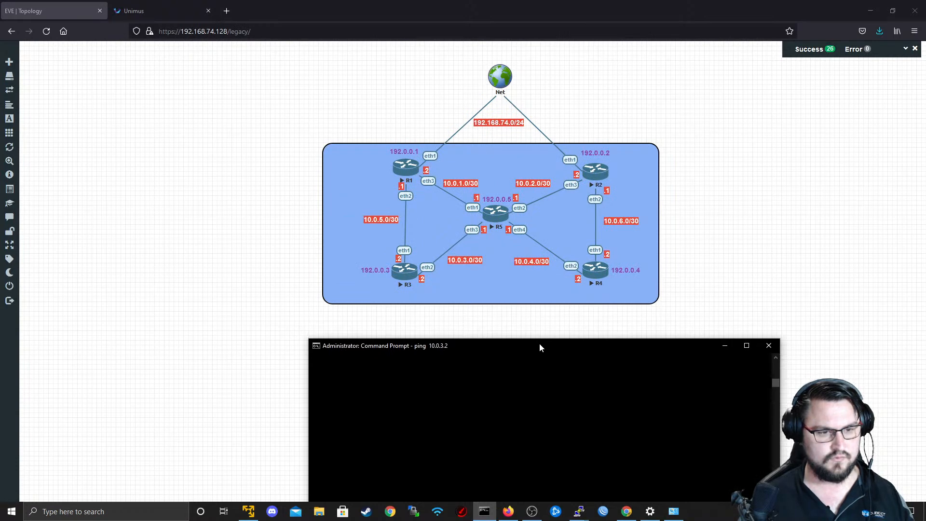
{"action": "left_click_drag", "start_coordinate": [540, 347], "coordinate": [587, 282]}
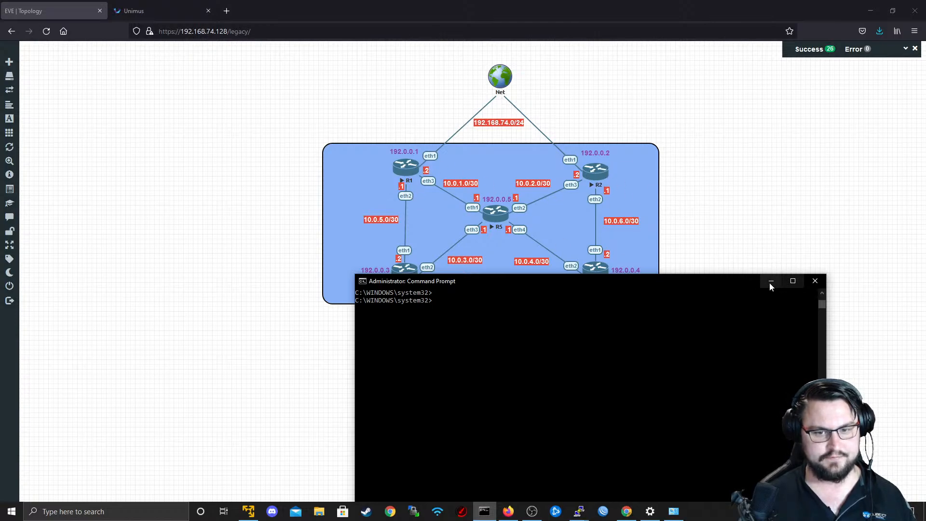
{"action": "left_click_drag", "start_coordinate": [705, 286], "coordinate": [700, 208]}
{"action": "left_click", "coordinate": [771, 204]}
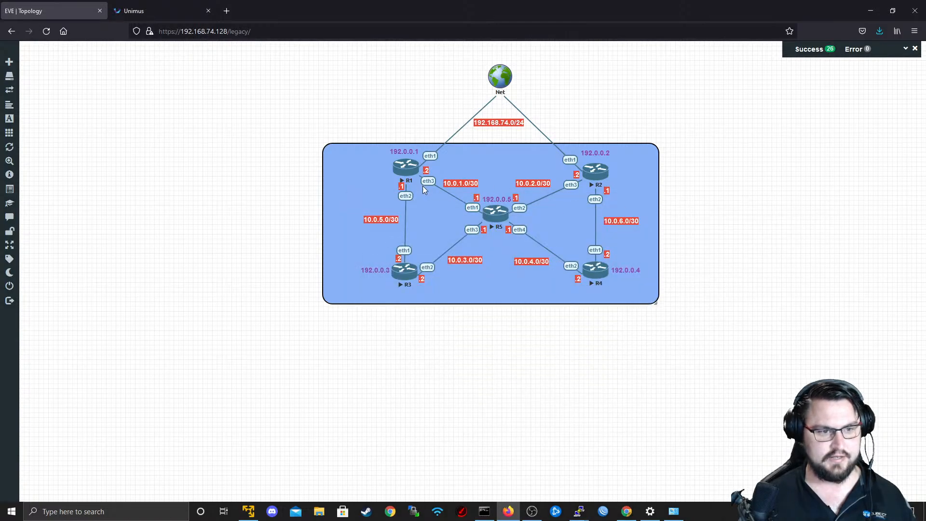
Open R1's console from the EVE topology, using putty.exe for the telnet link.
{"action": "left_click", "coordinate": [407, 167]}
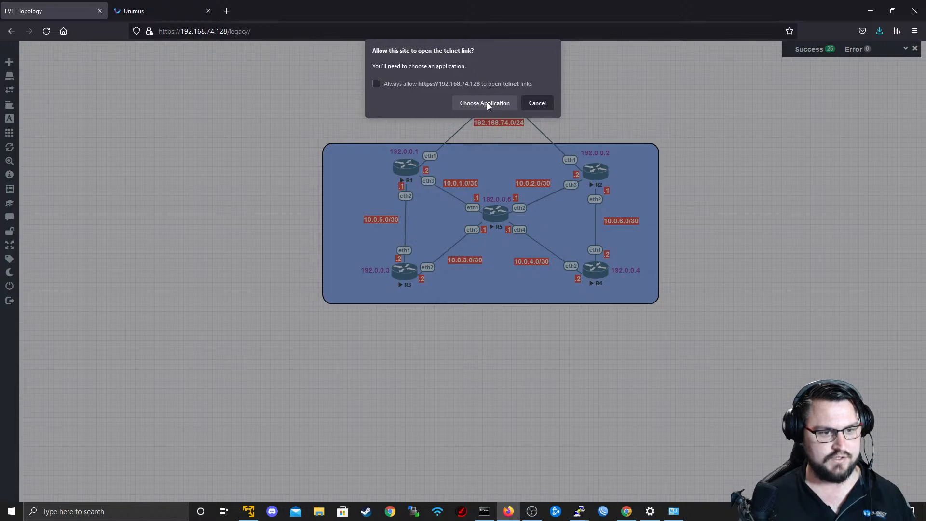
{"action": "left_click", "coordinate": [487, 102]}
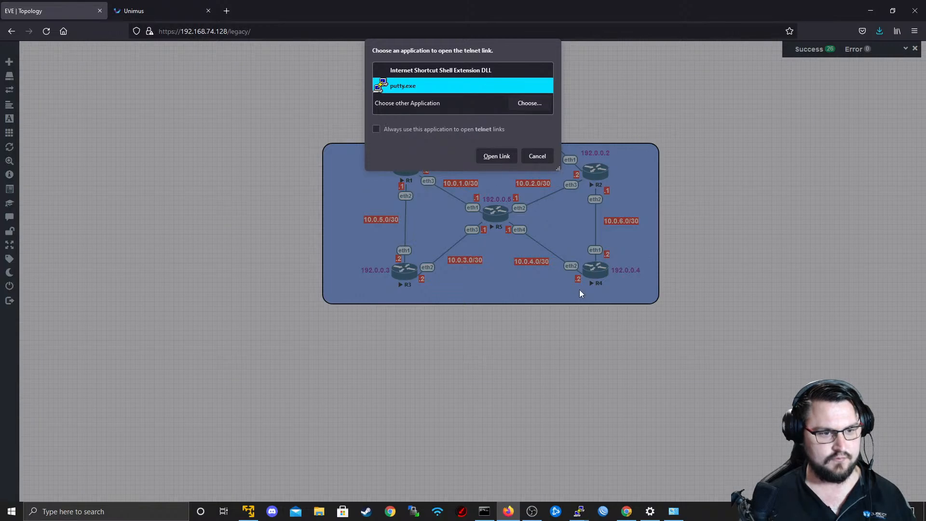
{"action": "left_click", "coordinate": [508, 158]}
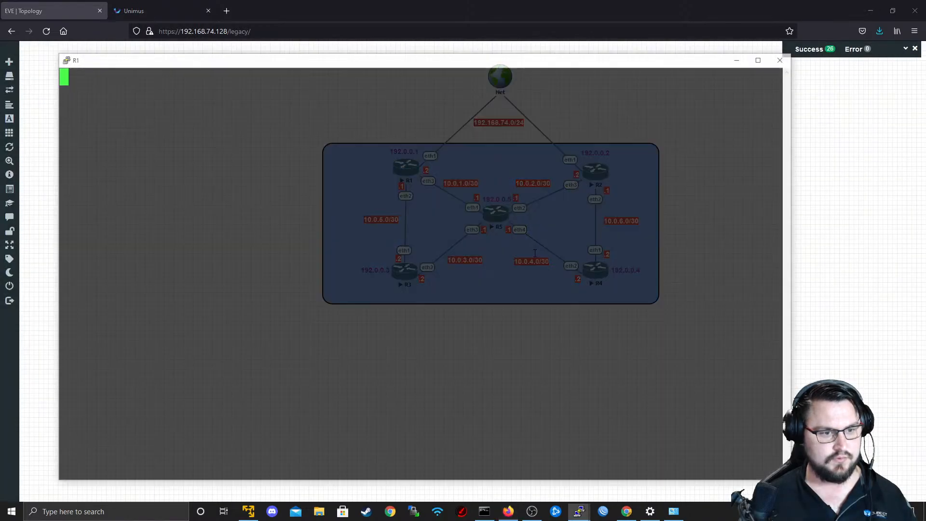
Add a route on R1 with destination 10.0.3.0/30 and gateway 10.0.1.1, checking the link addresses in the topology.
{"action": "key", "text": "Return"}
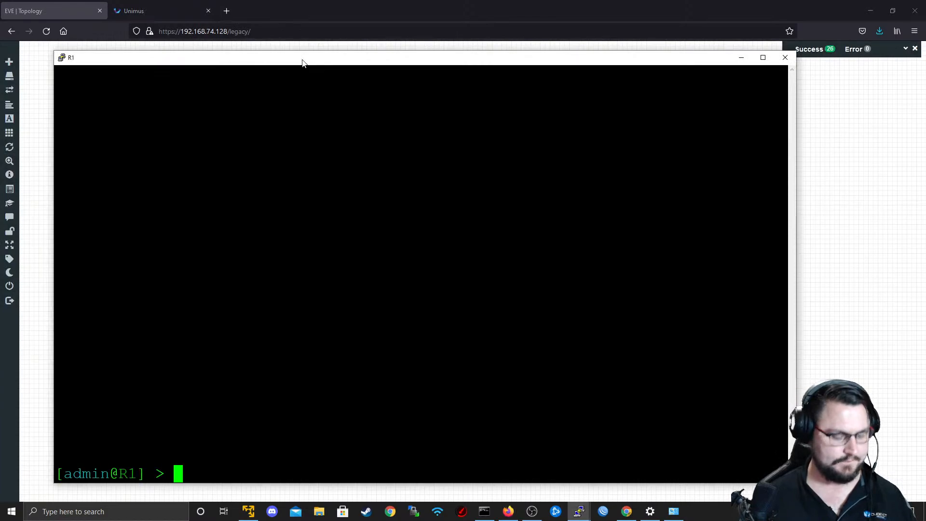
{"action": "key", "text": "Return"}
{"action": "key", "text": "Return"}
{"action": "type", "text": "ip route "}
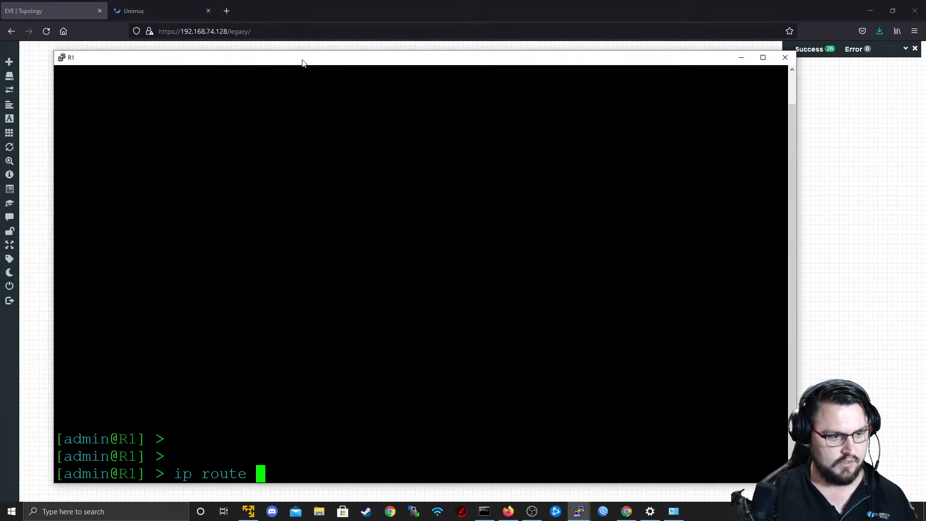
{"action": "type", "text": "add dst-address="}
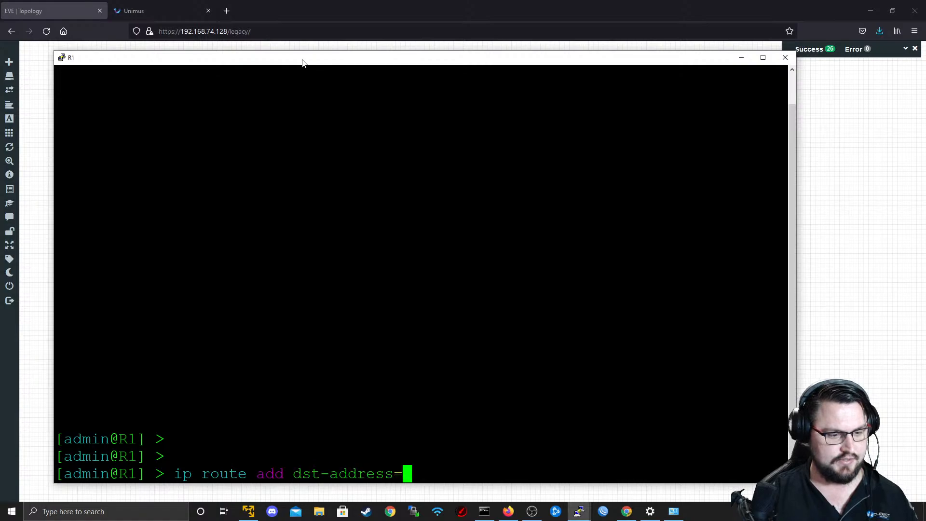
{"action": "key", "text": "alt+Tab"}
{"action": "key", "text": "alt+Tab"}
{"action": "type", "text": "10"}
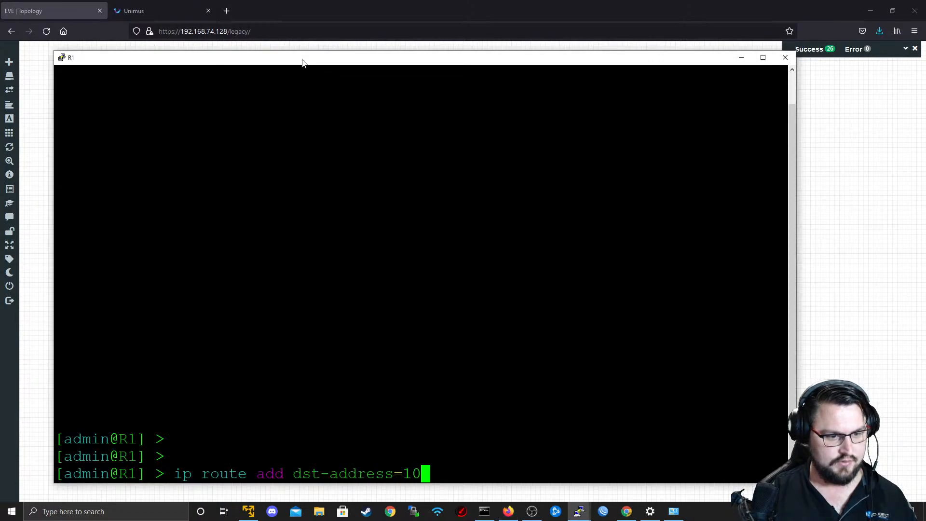
{"action": "type", "text": ".0.3."}
{"action": "key", "text": "alt+Tab"}
{"action": "key", "text": "alt+Tab"}
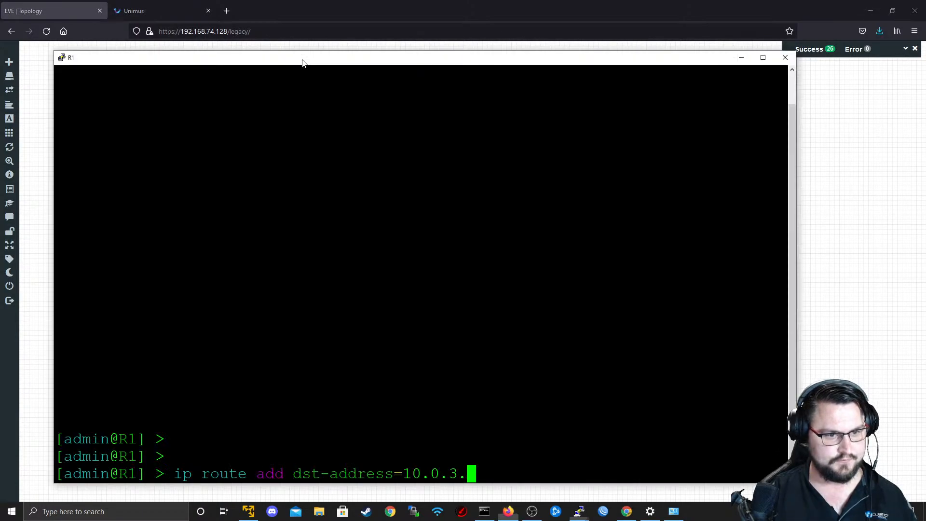
{"action": "type", "text": "0/30 "}
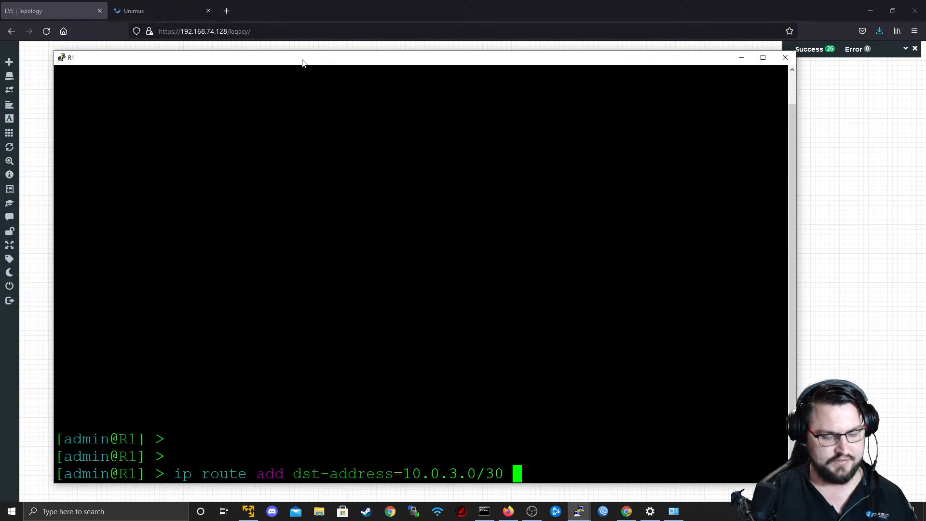
{"action": "type", "text": "gateway="}
{"action": "key", "text": "alt+Tab"}
{"action": "key", "text": "alt+Tab"}
{"action": "type", "text": "10"}
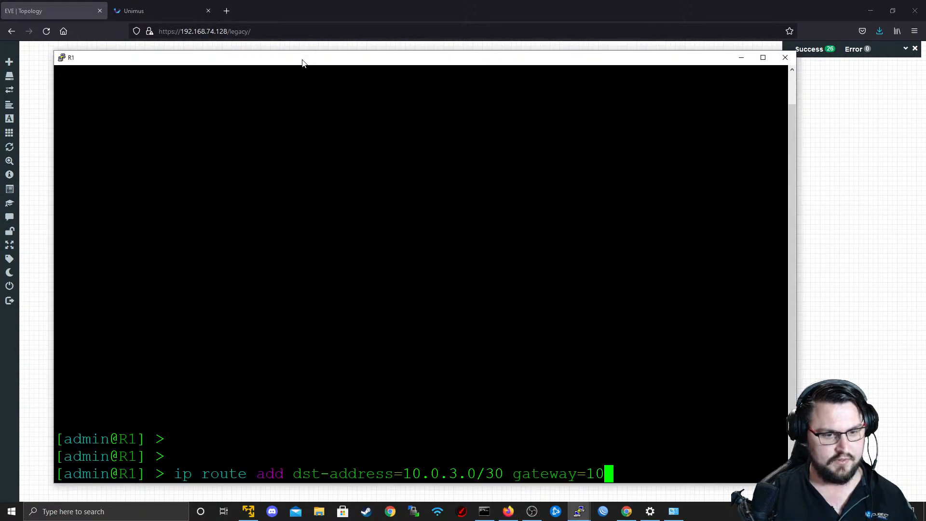
{"action": "type", "text": ".0.1.1"}
{"action": "key", "text": "alt+Tab"}
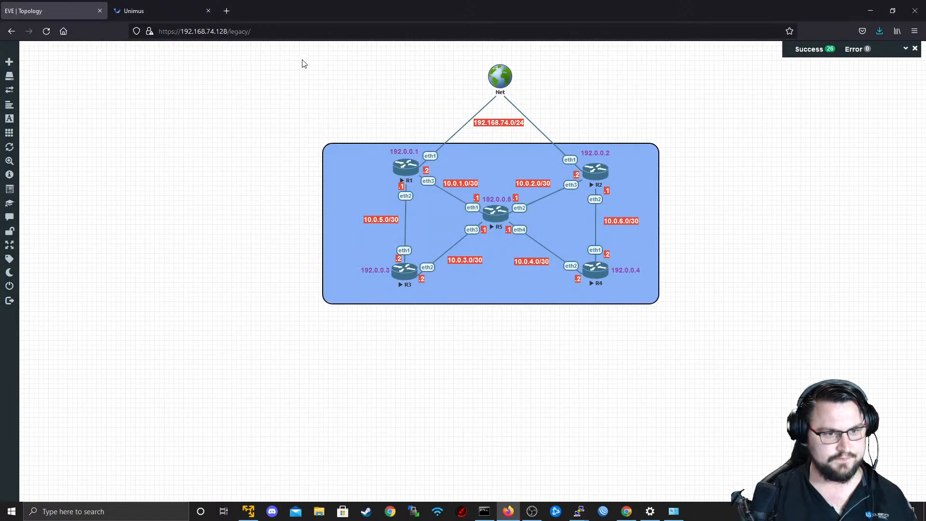
{"action": "key", "text": "alt+Tab"}
{"action": "key", "text": "Return"}
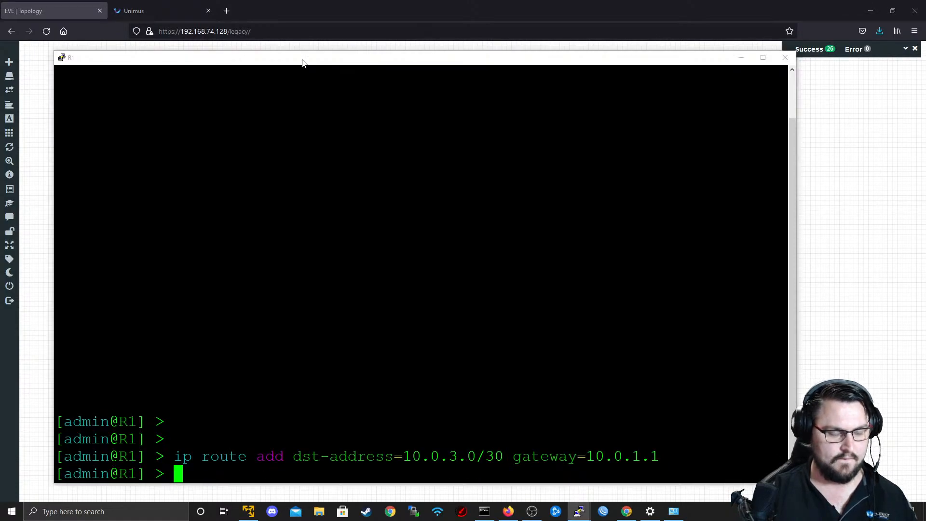
Ping 10.0.3.2 from the Windows host, stop the ping early, and minimize the R1 console and Command Prompt windows.
{"action": "key", "text": "alt+Tab"}
{"action": "type", "text": "ping 10.0.3.2"}
{"action": "key", "text": "Return"}
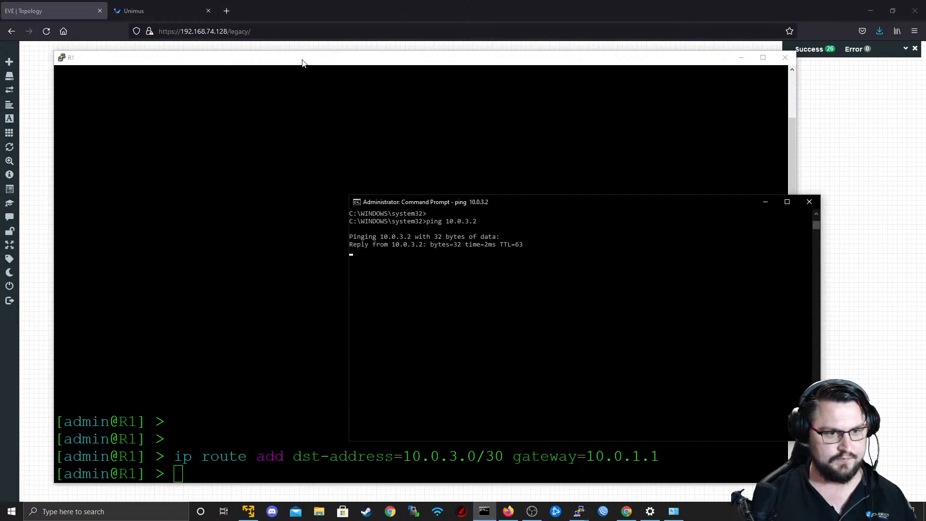
{"action": "key", "text": "ctrl+c"}
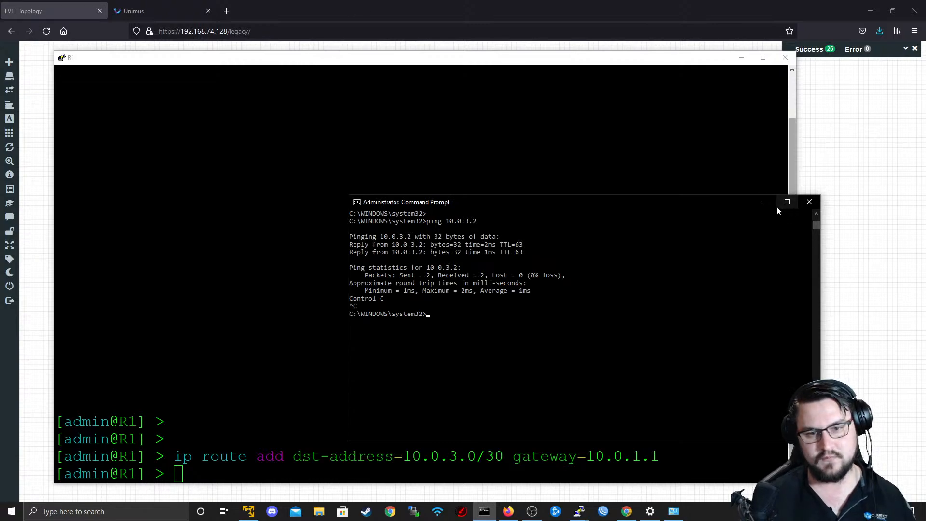
{"action": "left_click", "coordinate": [742, 58]}
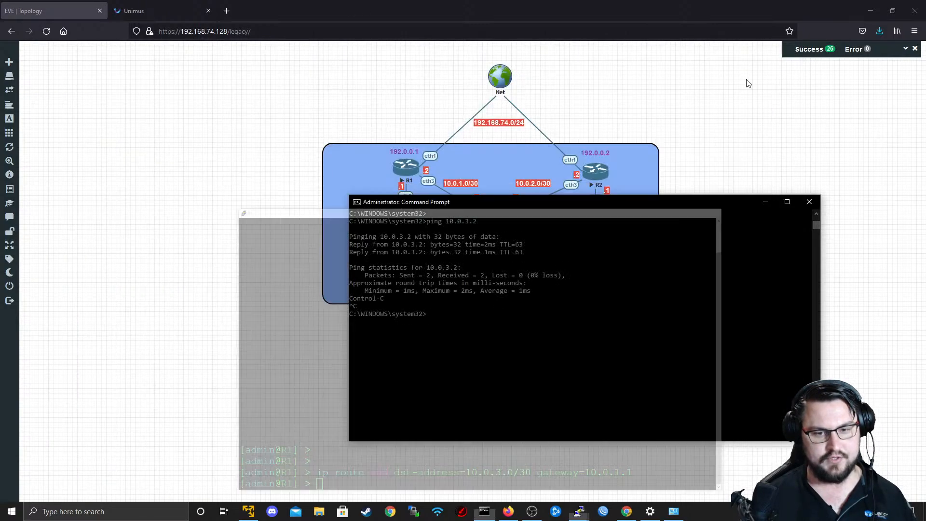
{"action": "left_click", "coordinate": [764, 198]}
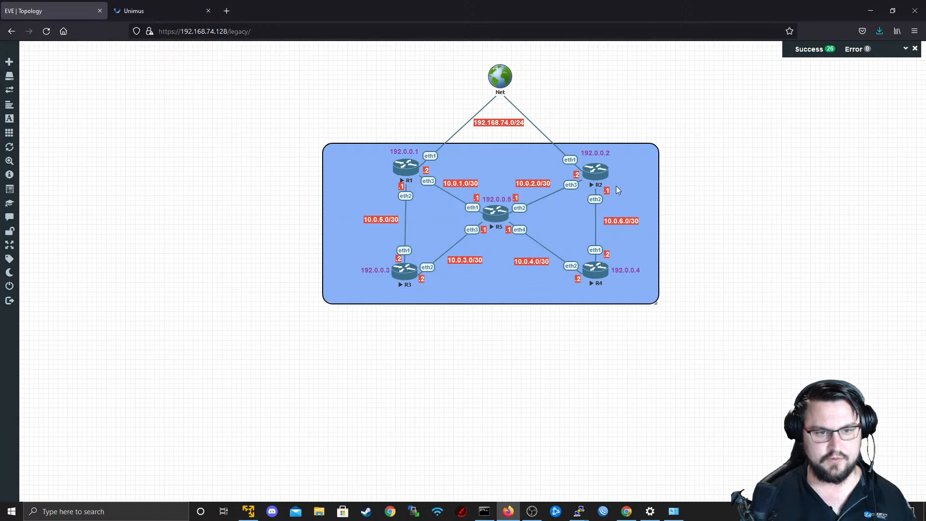
Open R2's console from the EVE topology, using PuTTY for the telnet link, and bring up its prompt.
{"action": "left_click", "coordinate": [592, 174]}
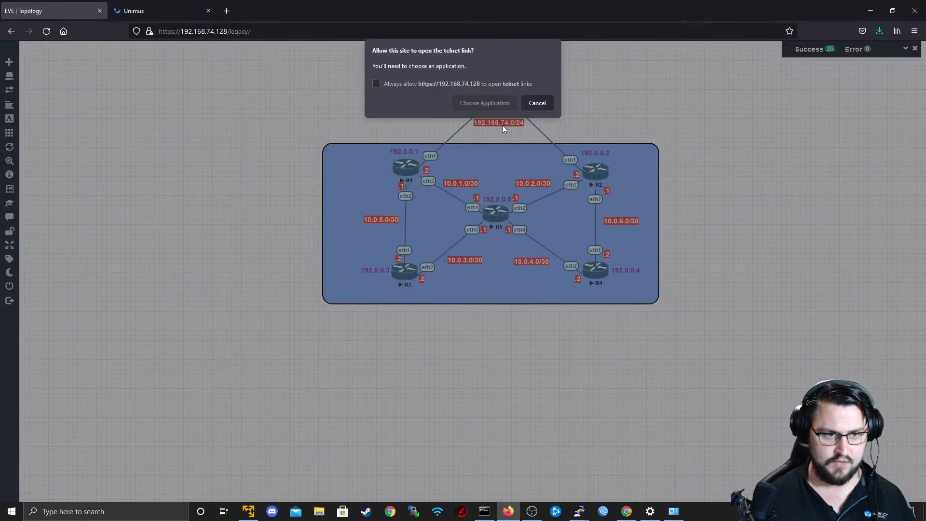
{"action": "left_click", "coordinate": [487, 103]}
{"action": "left_click", "coordinate": [496, 155]}
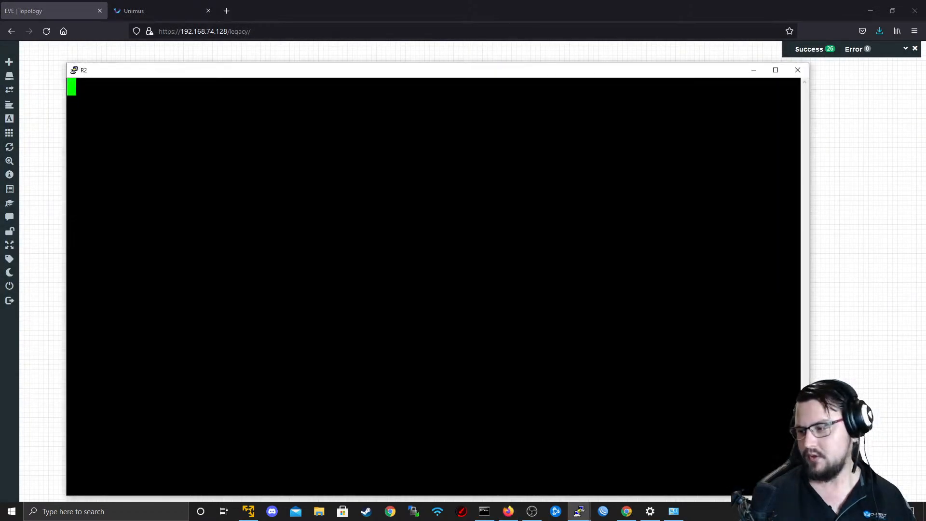
{"action": "key", "text": "Return"}
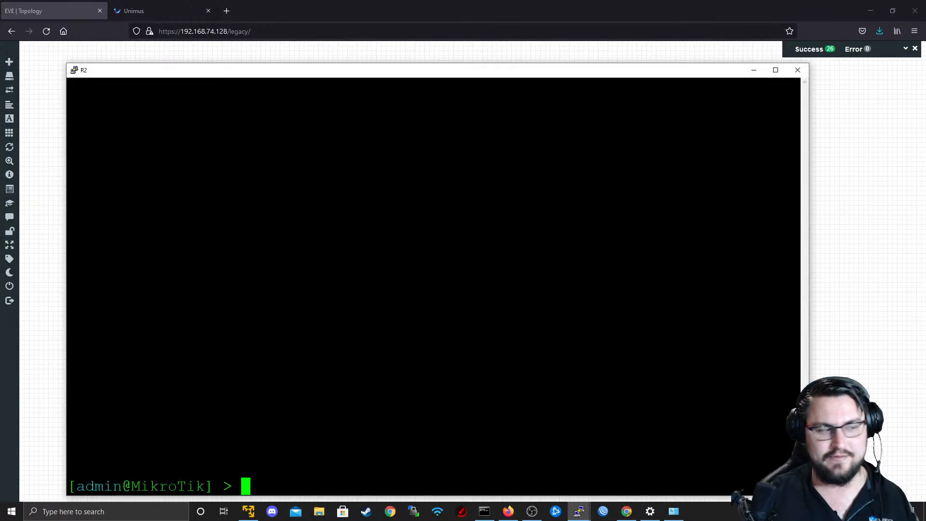
{"action": "type", "text": "ip"}
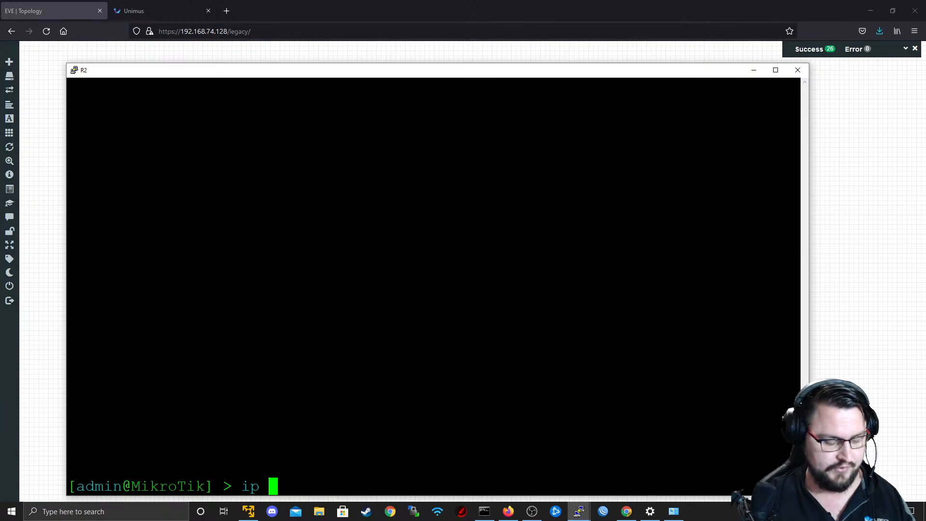
{"action": "key", "text": "BackSpace"}
{"action": "key", "text": "BackSpace"}
{"action": "key", "text": "BackSpace"}
{"action": "key", "text": "Return"}
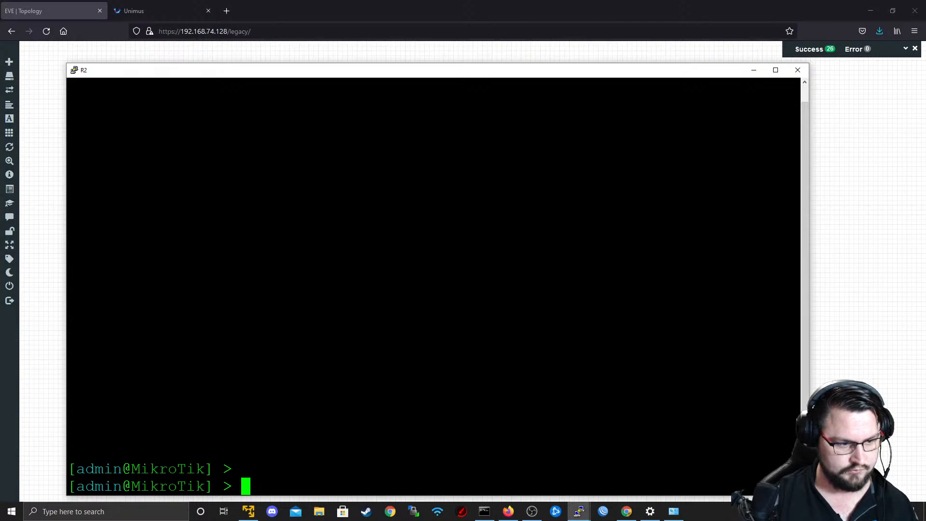
Add a route on R2 with destination 10.0.4.0/30 and gateway 10.0.2.1.
{"action": "type", "text": "ip route add"}
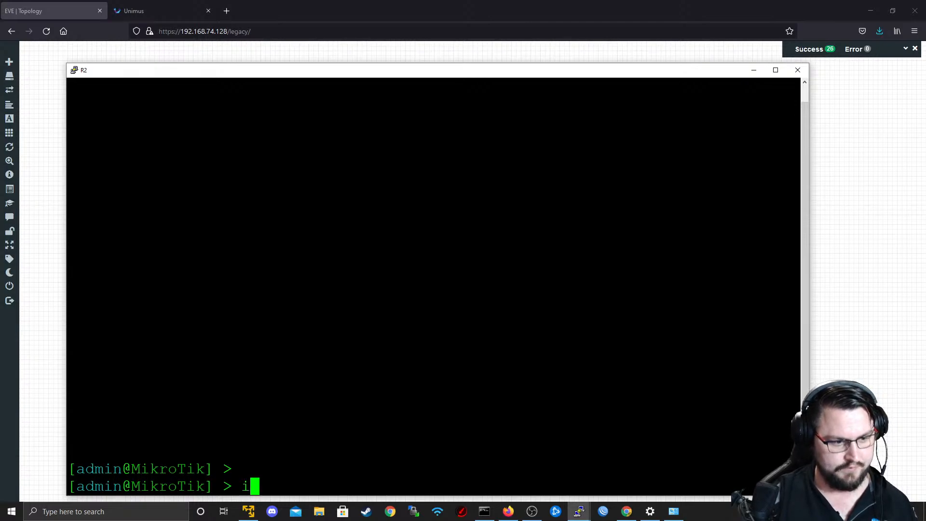
{"action": "type", "text": " dst-address=1"}
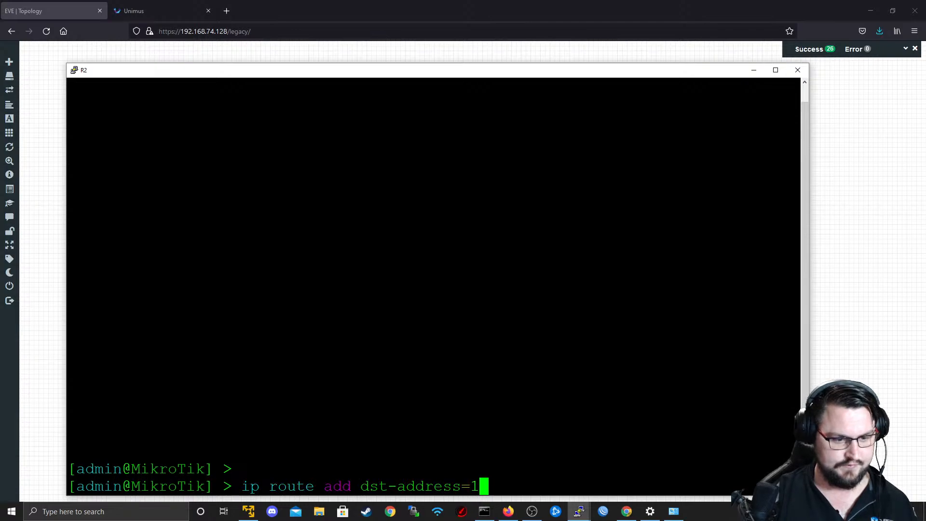
{"action": "type", "text": "0.0.4.0"}
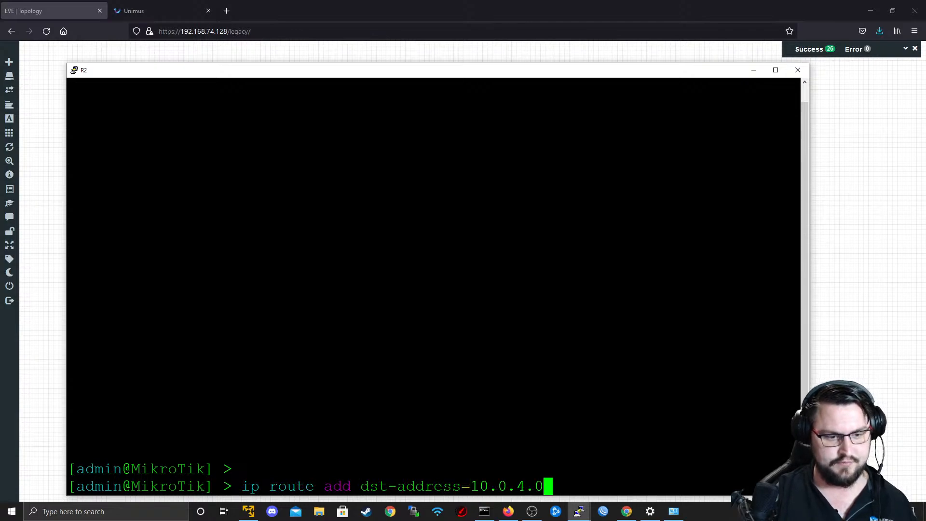
{"action": "type", "text": "/30 g"}
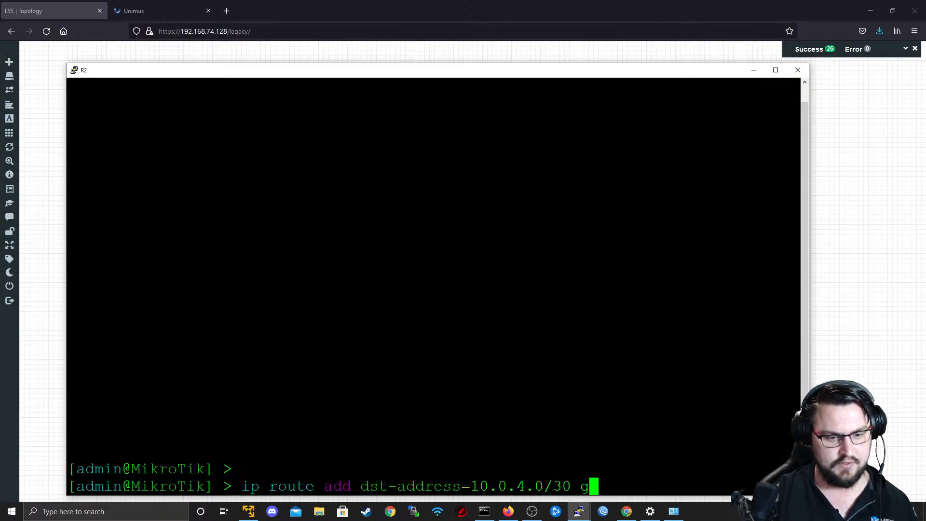
{"action": "type", "text": "ateway=10"}
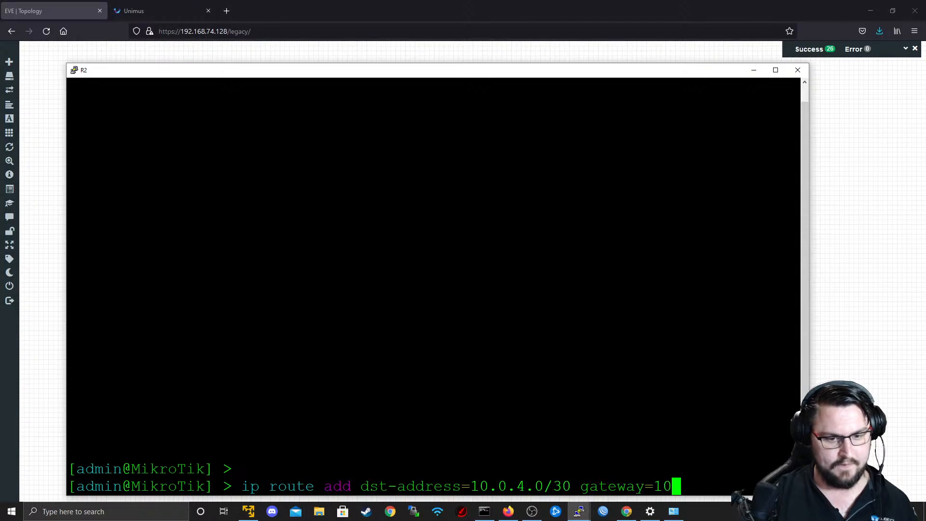
{"action": "key", "text": "alt+Tab"}
{"action": "key", "text": "alt+Tab"}
{"action": "type", "text": ".0.2.1"}
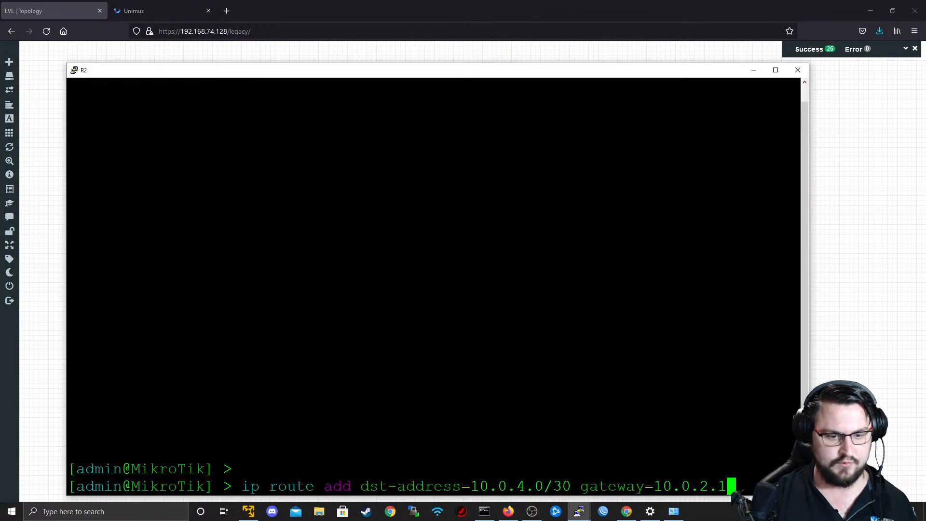
{"action": "key", "text": "Return"}
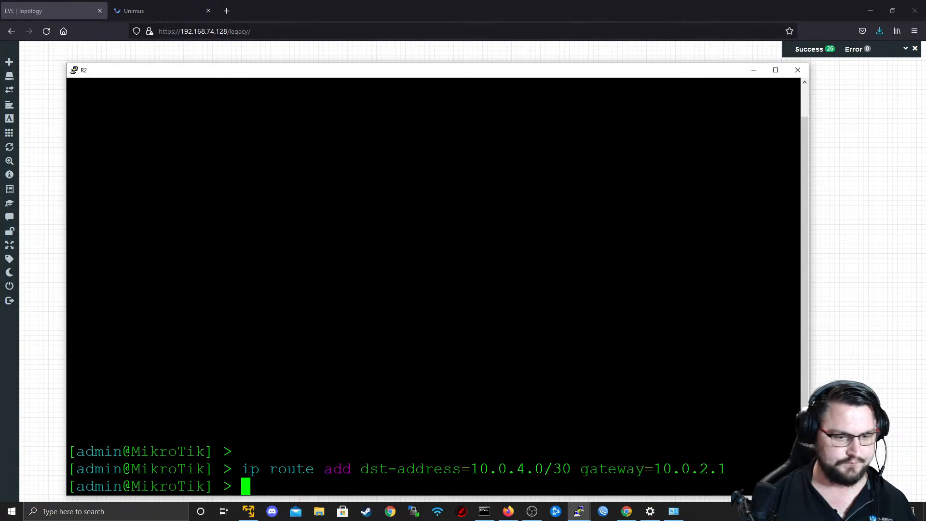
Ping 10.0.4.2 from the Windows host, stop the ping early, and minimize the R2 console.
{"action": "key", "text": "alt+Tab"}
{"action": "key", "text": "Tab"}
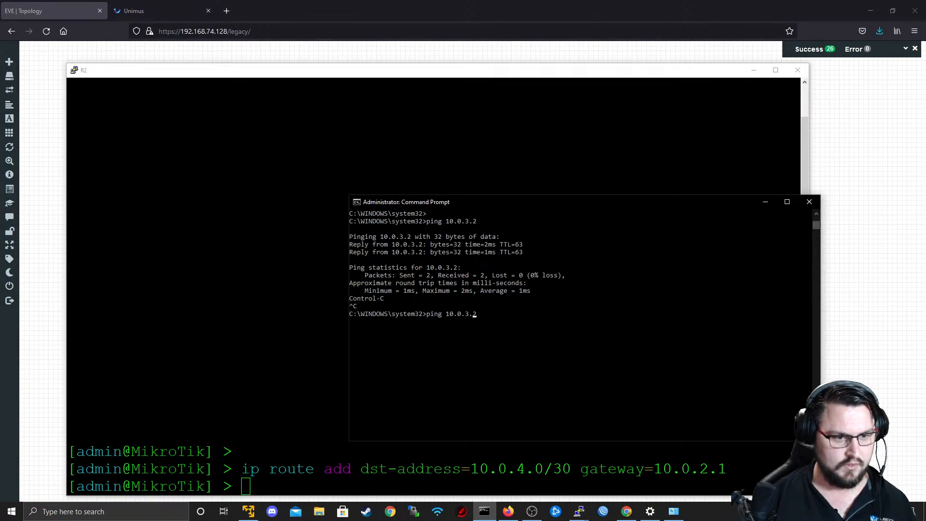
{"action": "key", "text": "BackSpace"}
{"action": "type", "text": "4"}
{"action": "key", "text": "Return"}
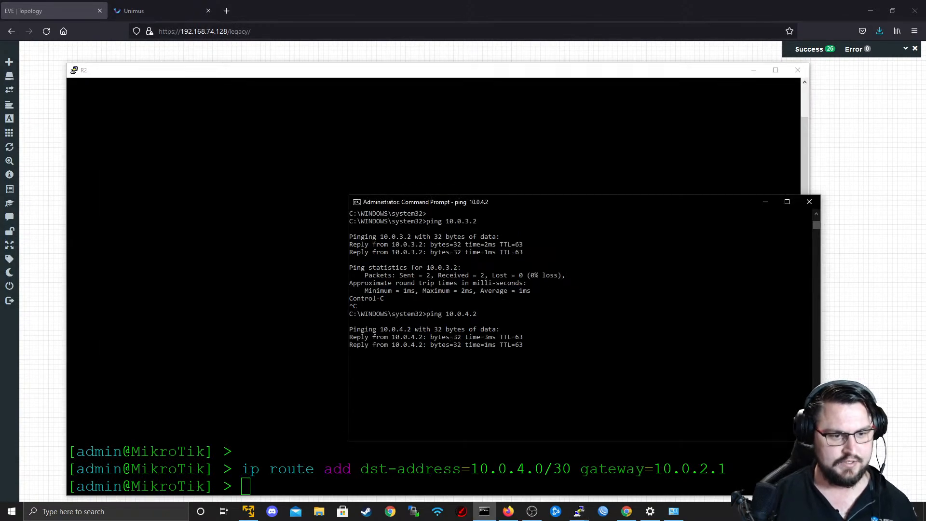
{"action": "key", "text": "ctrl+c"}
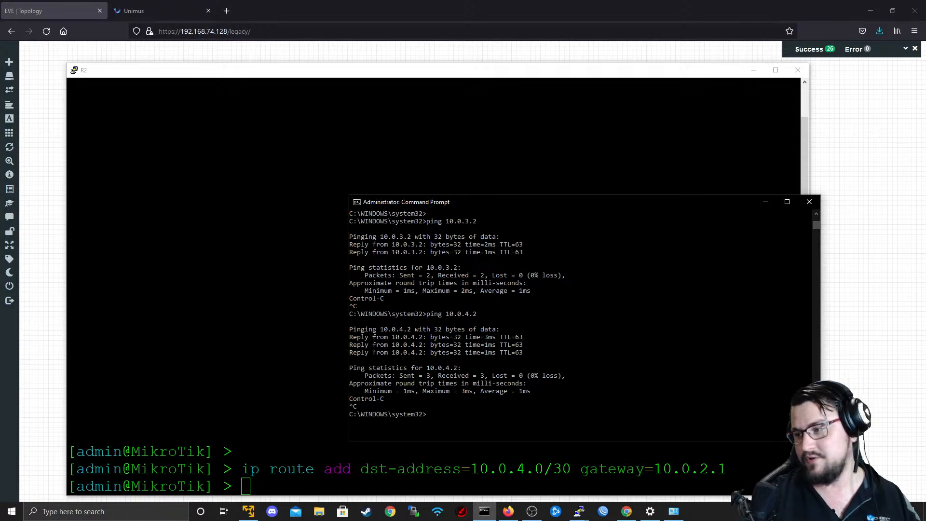
{"action": "left_click", "coordinate": [753, 70]}
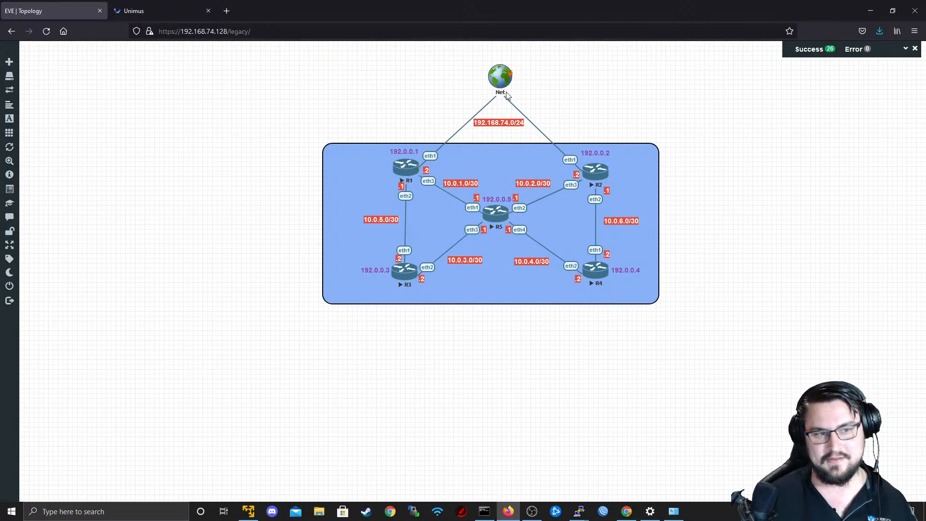
Ping 10.0.6.2 from the Windows host and stop the ping early.
{"action": "key", "text": "alt+Tab"}
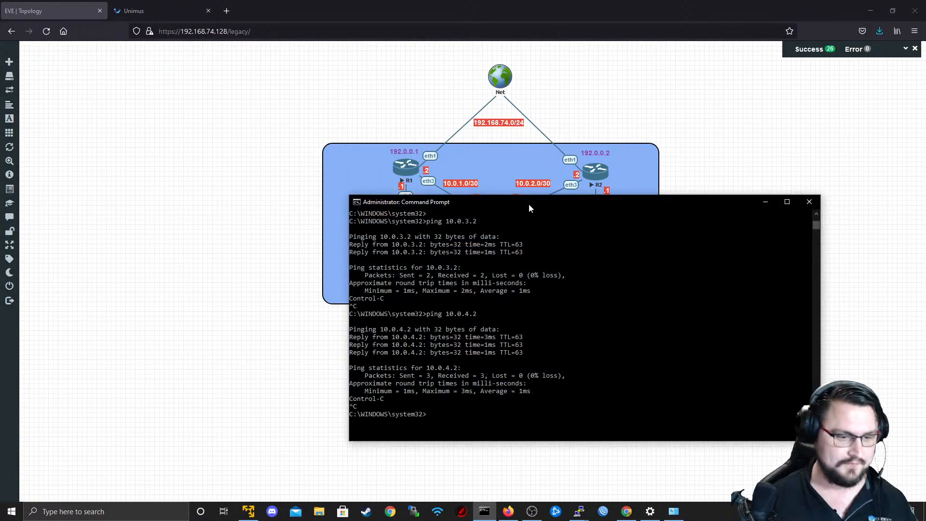
{"action": "left_click", "coordinate": [544, 345]}
{"action": "key", "text": "Escape"}
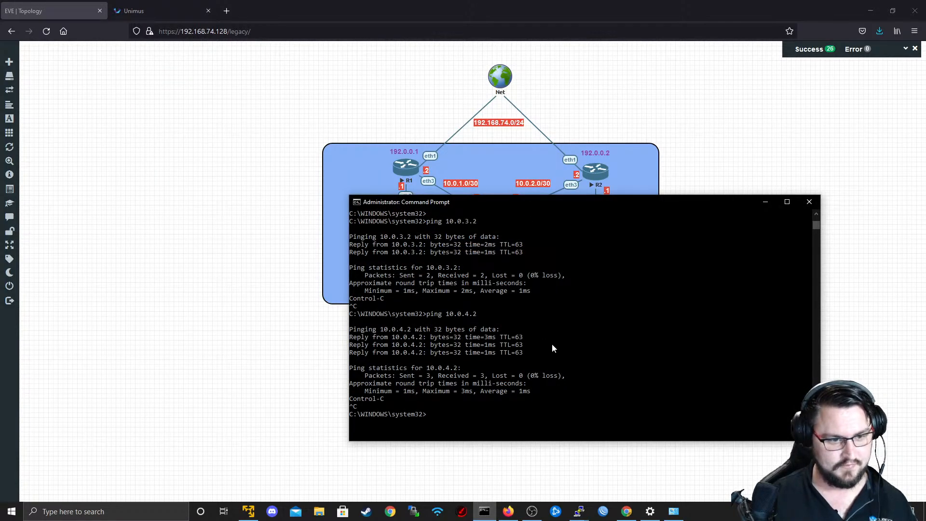
{"action": "key", "text": "Return"}
{"action": "key", "text": "Return"}
{"action": "key", "text": "Up"}
{"action": "key", "text": "BackSpace"}
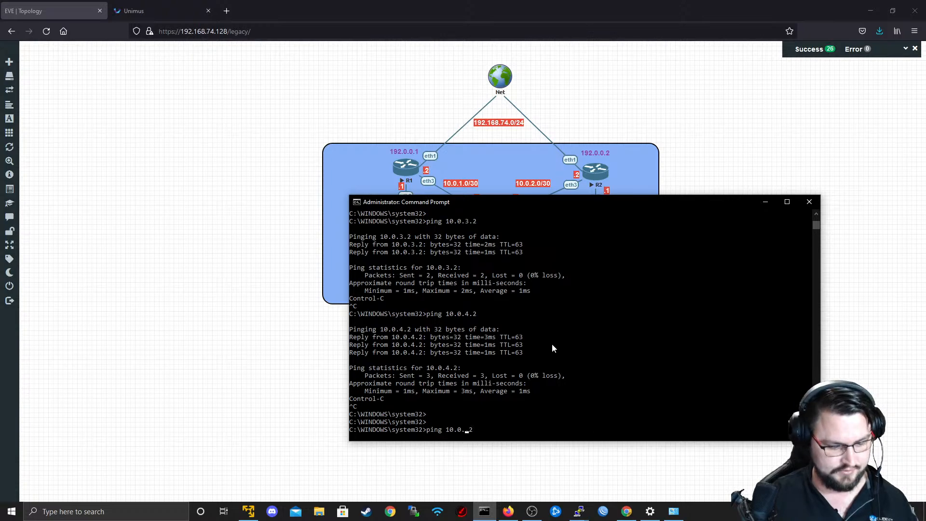
{"action": "type", "text": "6"}
{"action": "key", "text": "Return"}
{"action": "key", "text": "ctrl+c"}
Ping 10.0.5.2 from the Windows host, stop the ping early, and close the Command Prompt.
{"action": "key", "text": "Up"}
{"action": "key", "text": "Left"}
{"action": "key", "text": "BackSpace"}
{"action": "type", "text": "5"}
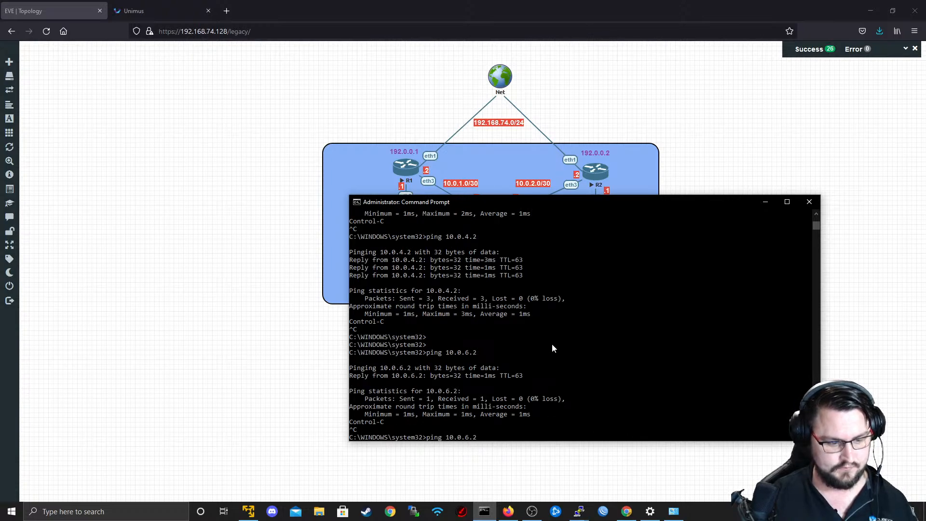
{"action": "key", "text": "Return"}
{"action": "key", "text": "ctrl+c"}
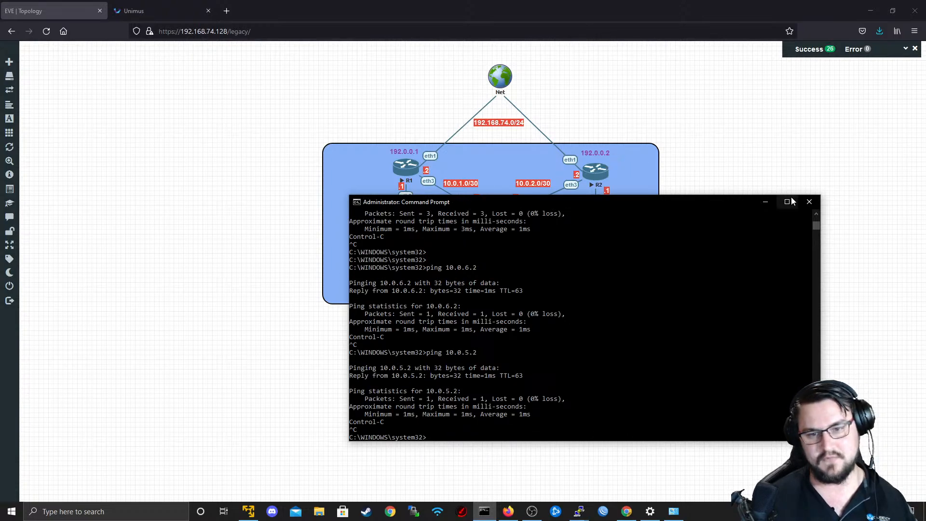
{"action": "left_click", "coordinate": [810, 202]}
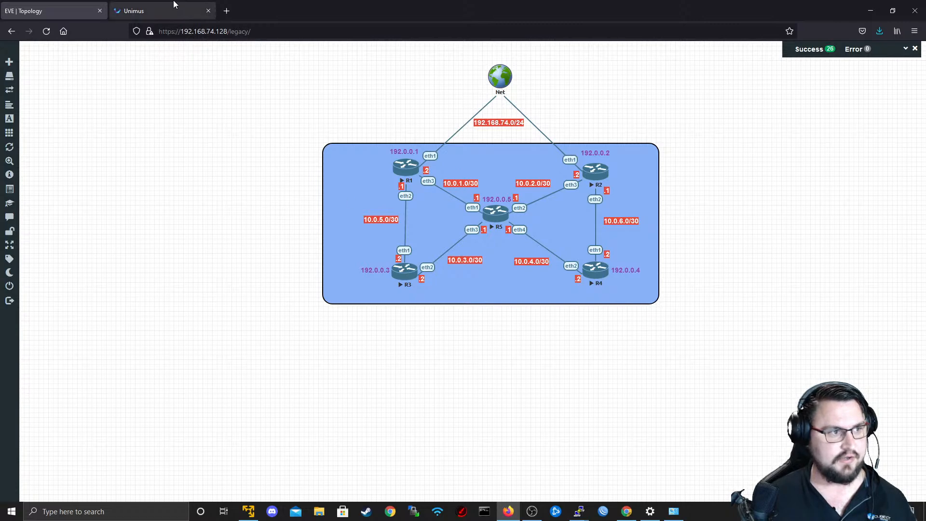
Switch to Unimus and remove the Customer2-MikroTiks tag from device 192.168.74.133.
{"action": "left_click", "coordinate": [159, 11]}
{"action": "left_click", "coordinate": [58, 129]}
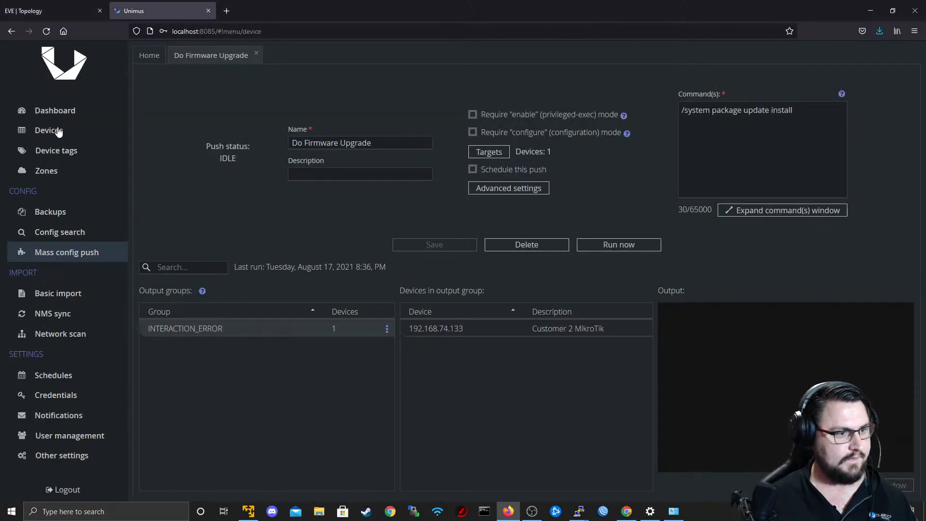
{"action": "left_click", "coordinate": [67, 9]}
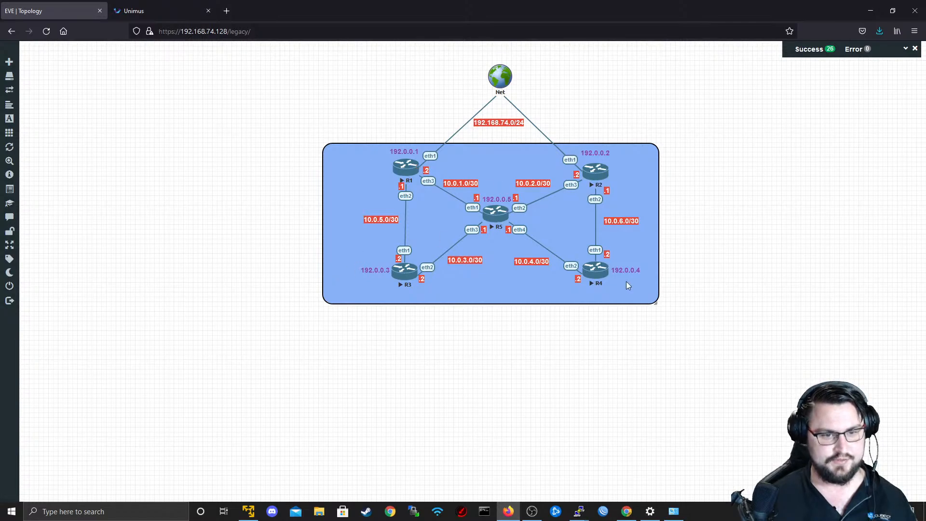
{"action": "left_click", "coordinate": [157, 11]}
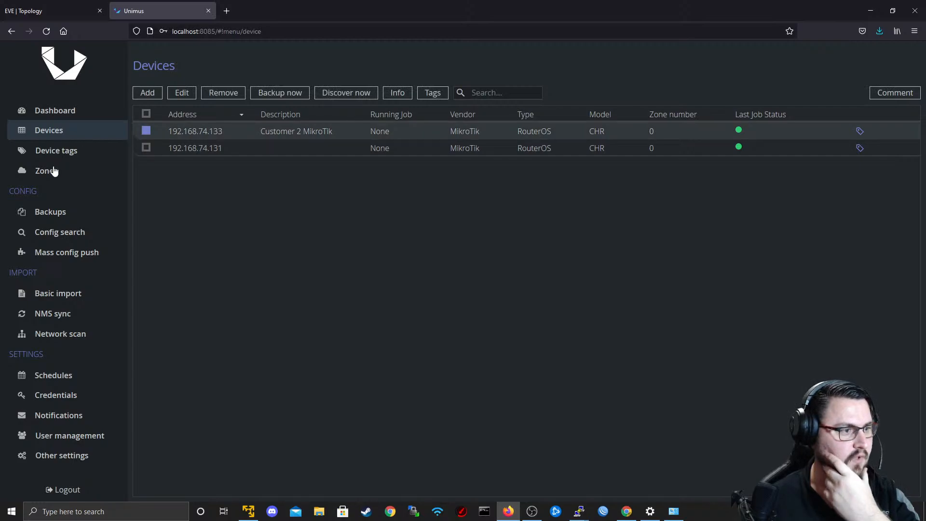
{"action": "left_click", "coordinate": [53, 153]}
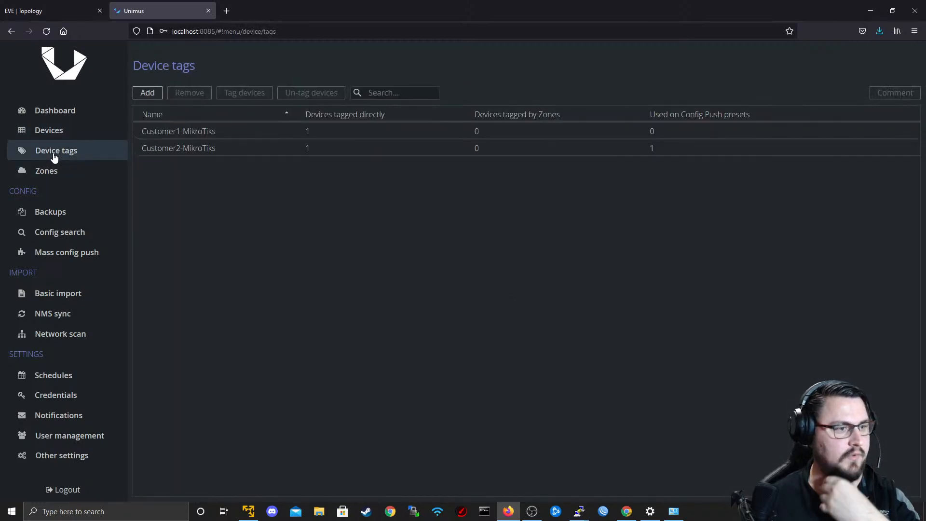
{"action": "left_click", "coordinate": [181, 145]}
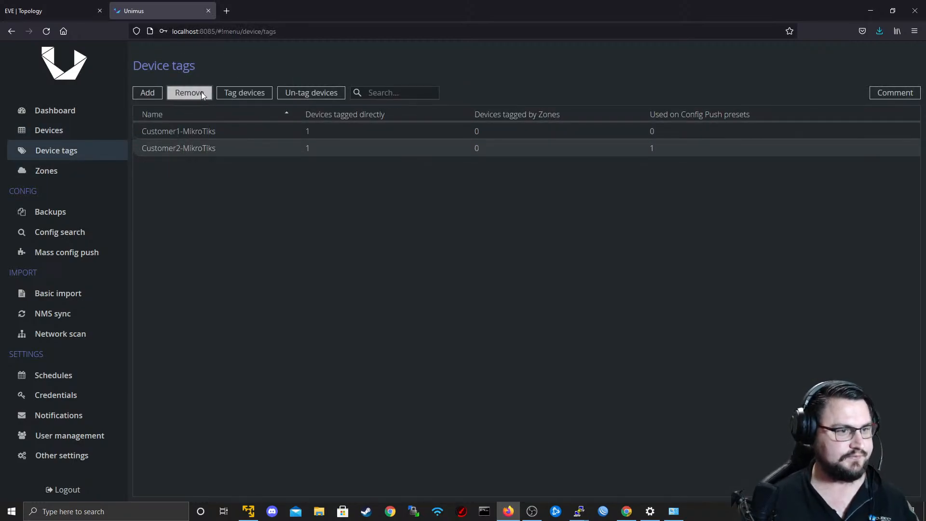
{"action": "left_click", "coordinate": [299, 95]}
{"action": "left_click", "coordinate": [270, 224]}
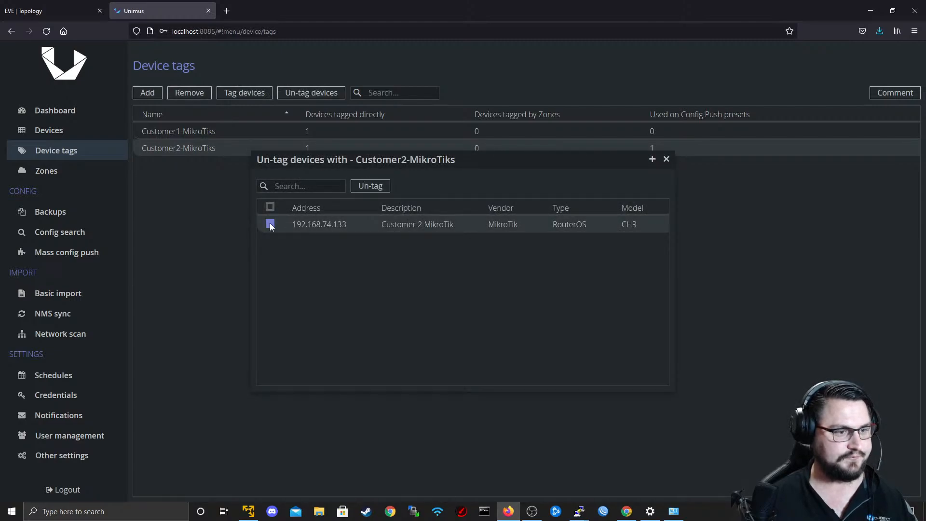
{"action": "left_click", "coordinate": [383, 186]}
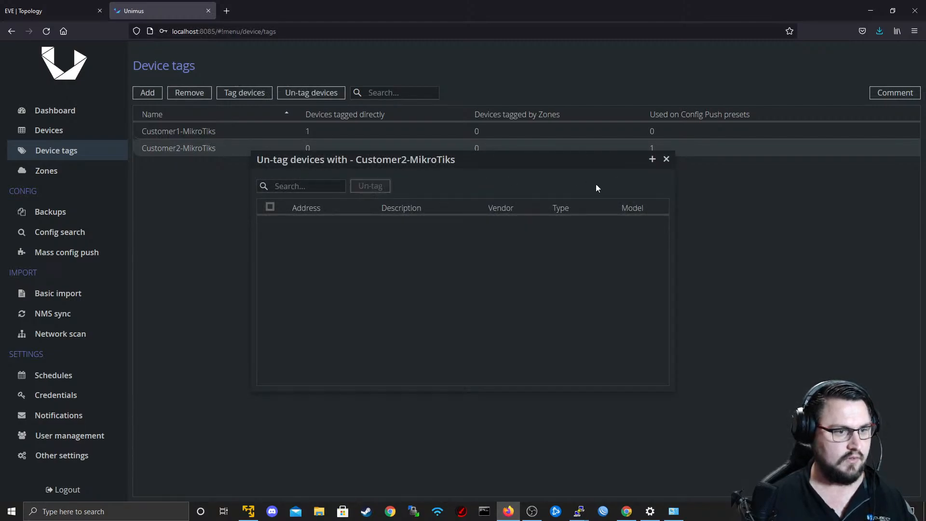
{"action": "left_click", "coordinate": [666, 159]}
Remove the Customer1-MikroTiks tag from device 192.168.74.131.
{"action": "left_click", "coordinate": [234, 133]}
{"action": "left_click", "coordinate": [318, 93]}
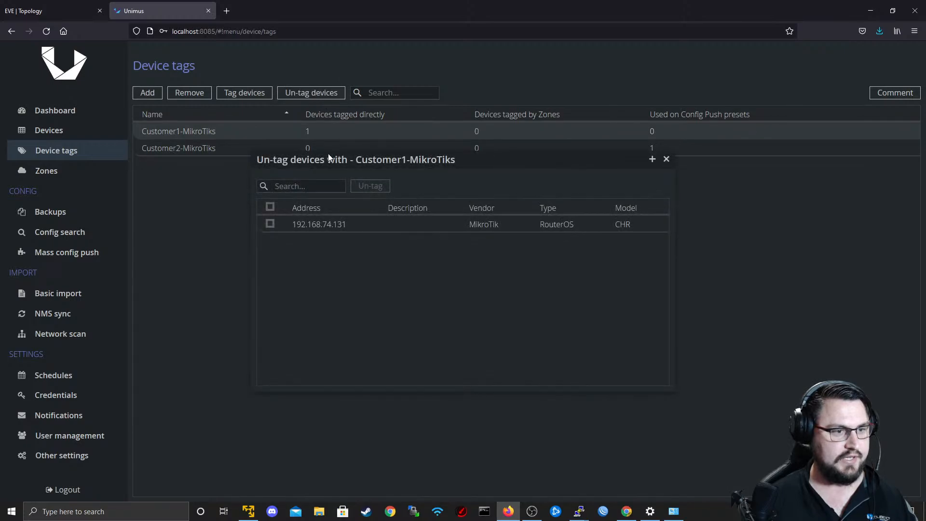
{"action": "left_click", "coordinate": [320, 223]}
{"action": "left_click", "coordinate": [370, 186]}
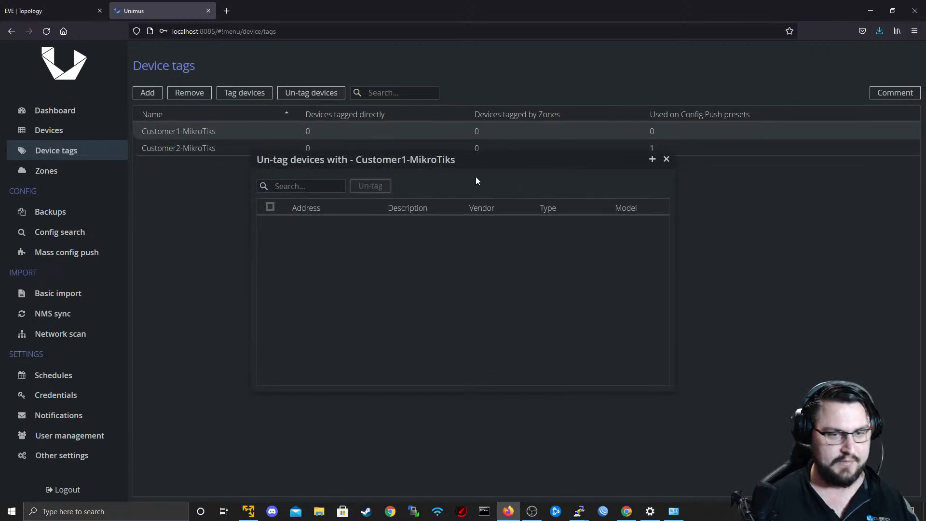
{"action": "left_click", "coordinate": [666, 160]}
{"action": "left_click", "coordinate": [67, 156]}
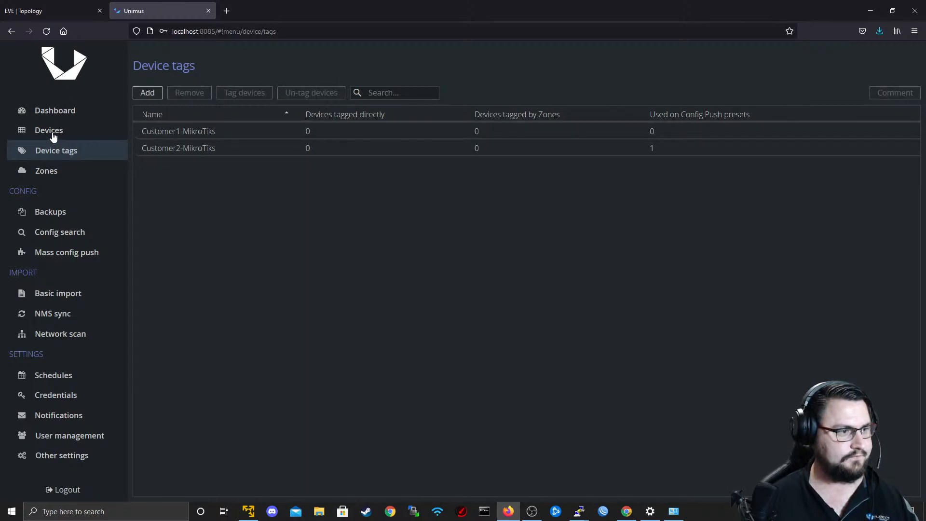
Start adding a device with IP 10.0.1.1, checking the EVE topology and minimizing the R2 and R1 consoles.
{"action": "left_click", "coordinate": [53, 137]}
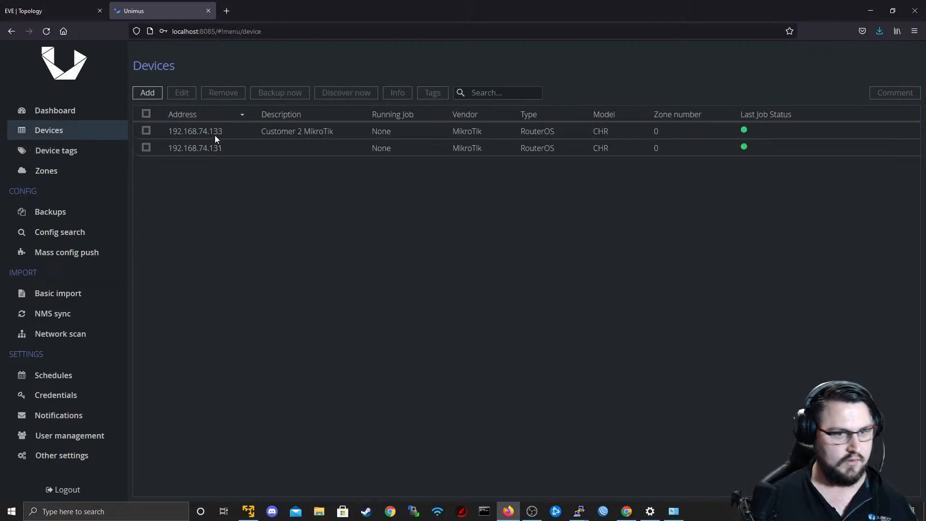
{"action": "left_click", "coordinate": [148, 95]}
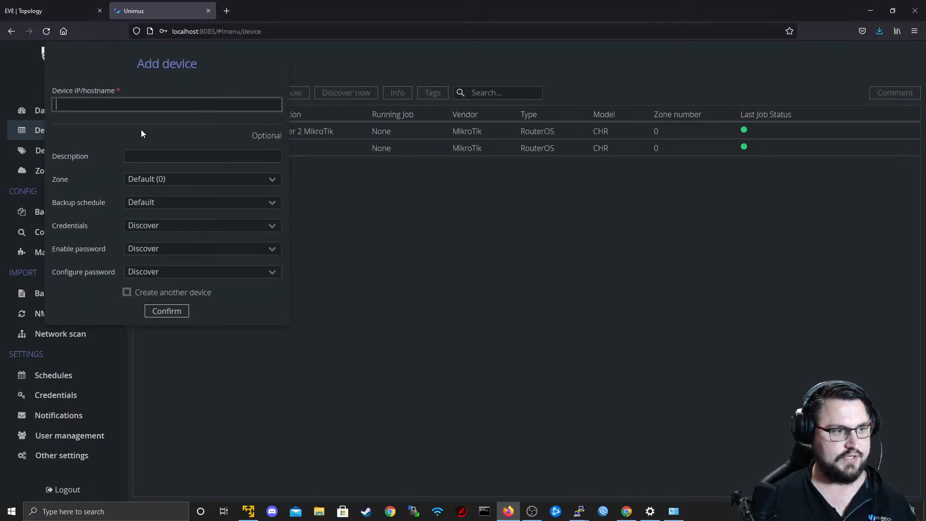
{"action": "type", "text": "10.0.2.1"}
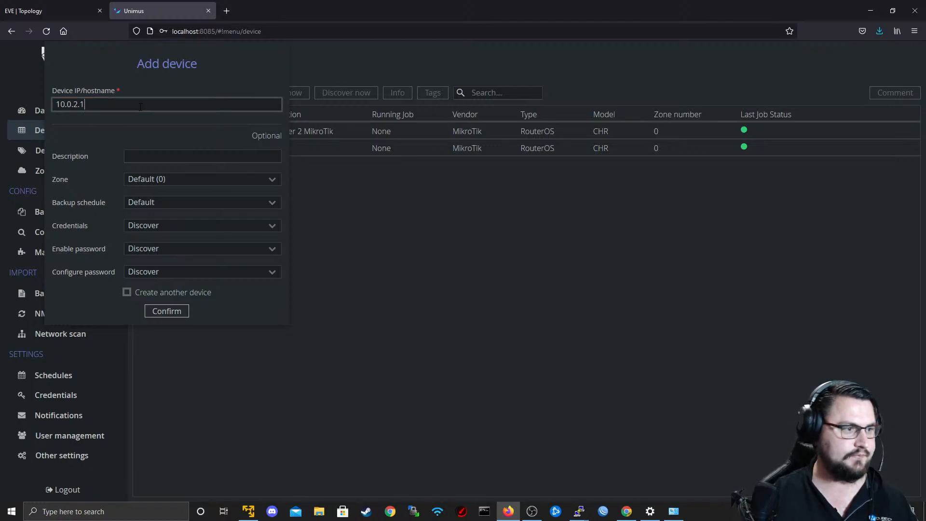
{"action": "left_click", "coordinate": [91, 11]}
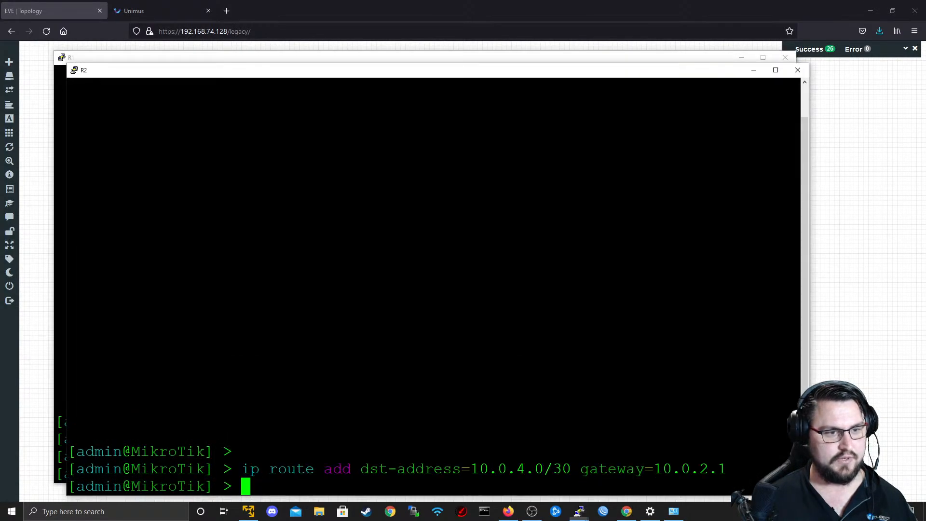
{"action": "left_click", "coordinate": [753, 70]}
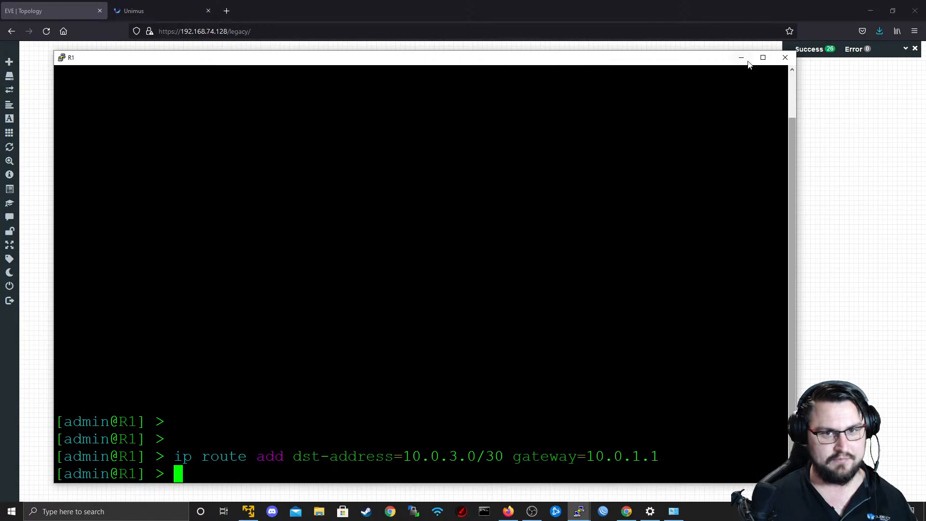
{"action": "left_click", "coordinate": [741, 57]}
{"action": "key", "text": "alt+Tab"}
{"action": "left_click", "coordinate": [147, 6]}
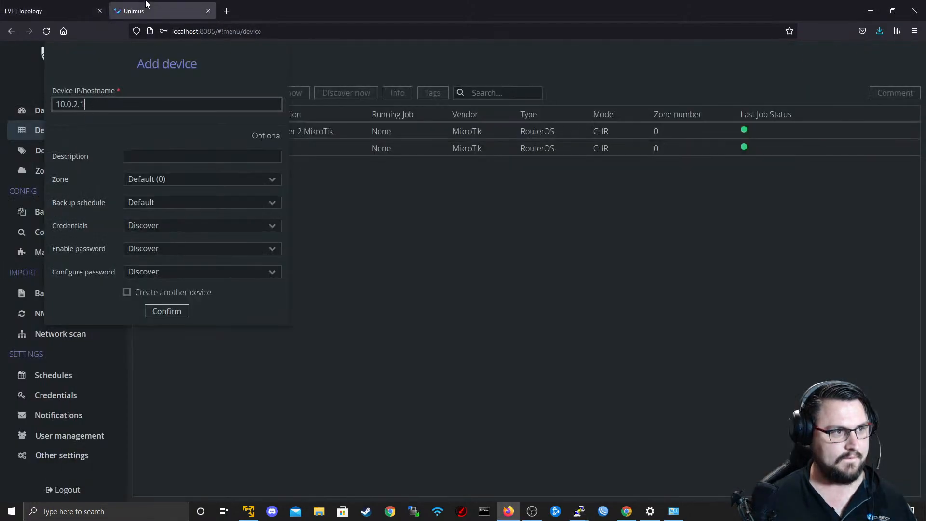
{"action": "left_click", "coordinate": [78, 104]}
{"action": "key", "text": "BackSpace"}
{"action": "type", "text": "1"}
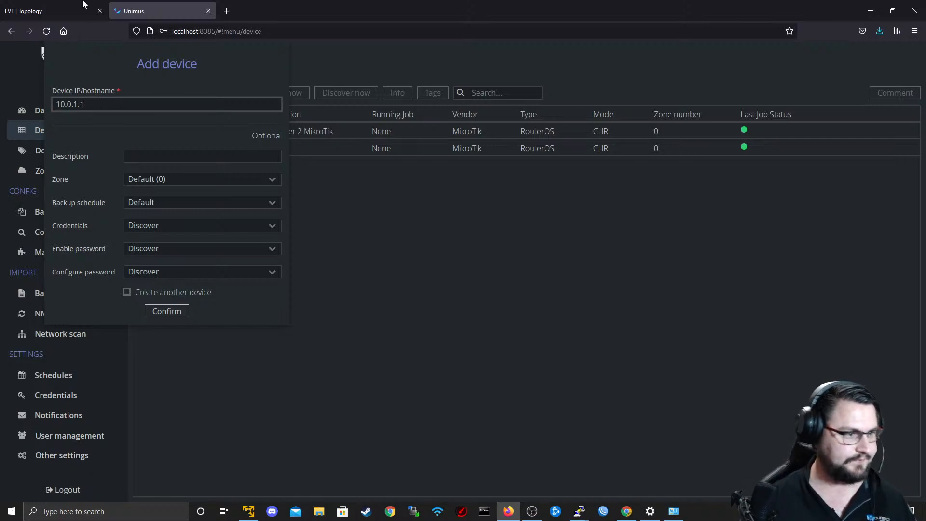
Describe the new device as Route Reflector (P1) and confirm adding it.
{"action": "key", "text": "Tab"}
{"action": "type", "text": "R"}
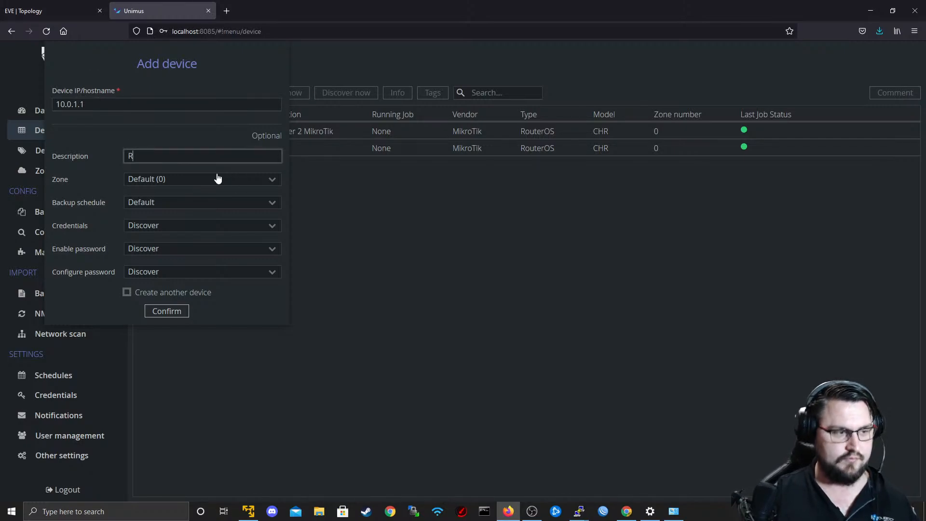
{"action": "type", "text": "R"}
{"action": "key", "text": "BackSpace"}
{"action": "type", "text": "o"}
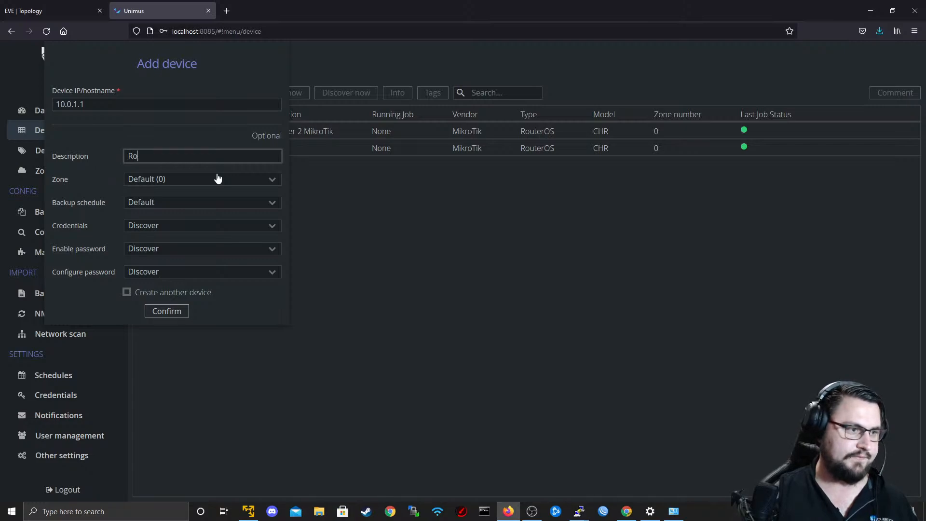
{"action": "type", "text": "ute Reflector (P1"}
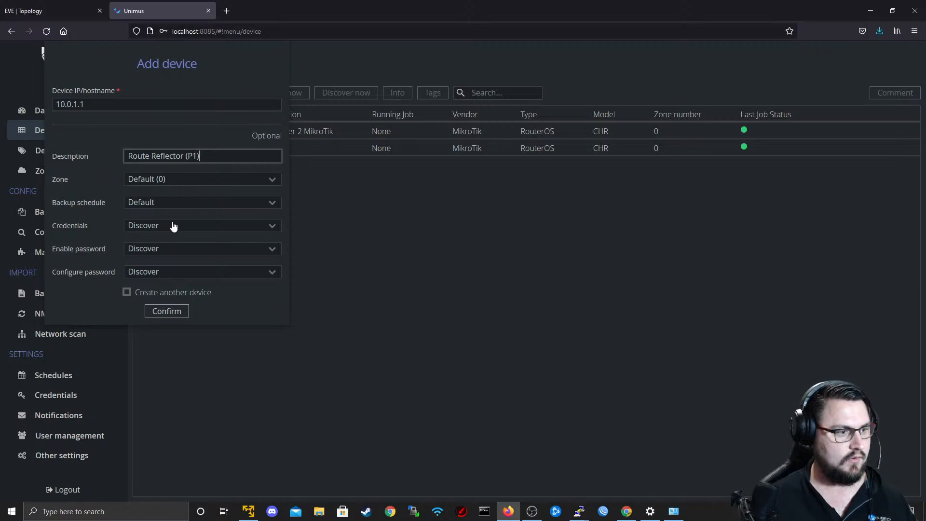
{"action": "left_click", "coordinate": [164, 311]}
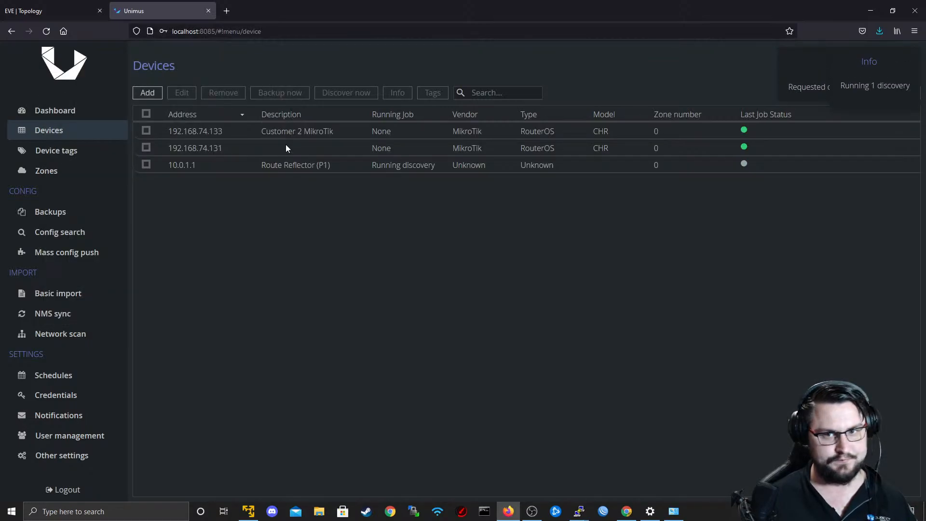
Request discovery of device 10.0.1.1 and examine its job status by repeatedly refreshing the device list.
{"action": "left_click", "coordinate": [183, 175]}
{"action": "left_click", "coordinate": [345, 93]}
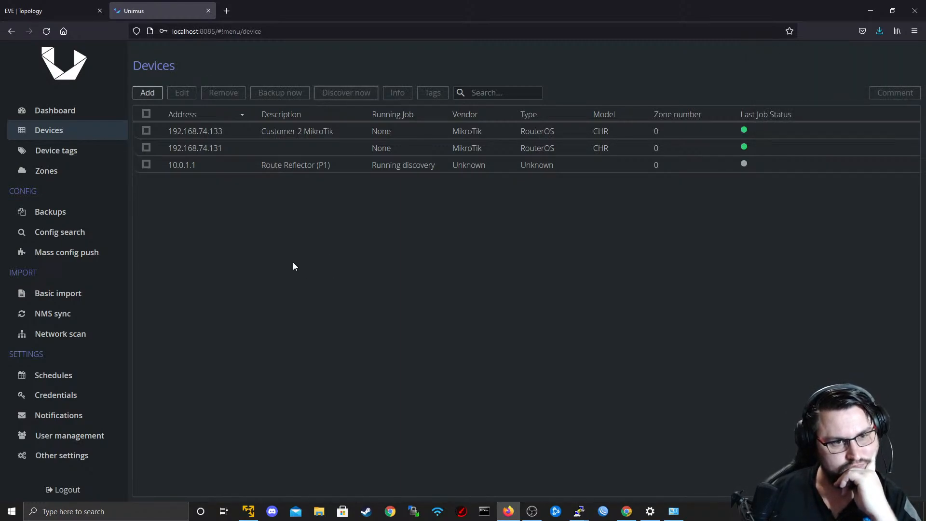
{"action": "left_click", "coordinate": [65, 152]}
{"action": "left_click", "coordinate": [67, 138]}
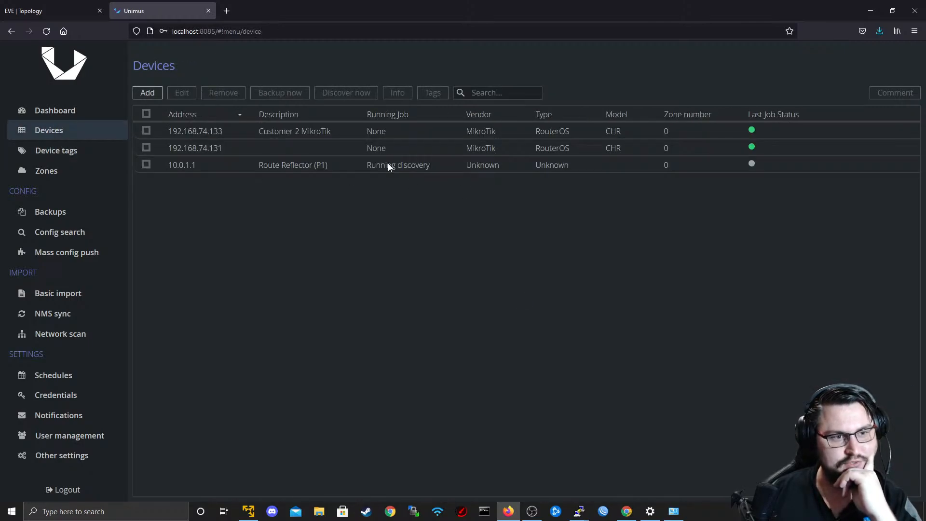
{"action": "left_click", "coordinate": [69, 150]}
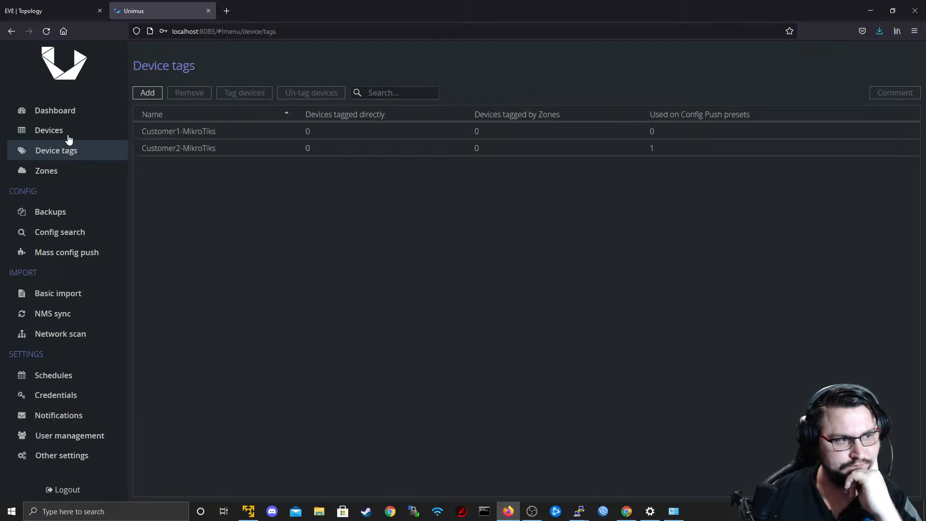
{"action": "left_click", "coordinate": [69, 139]}
{"action": "left_click", "coordinate": [68, 150]}
{"action": "left_click", "coordinate": [62, 131]}
{"action": "left_click", "coordinate": [68, 150]}
{"action": "left_click", "coordinate": [63, 131]}
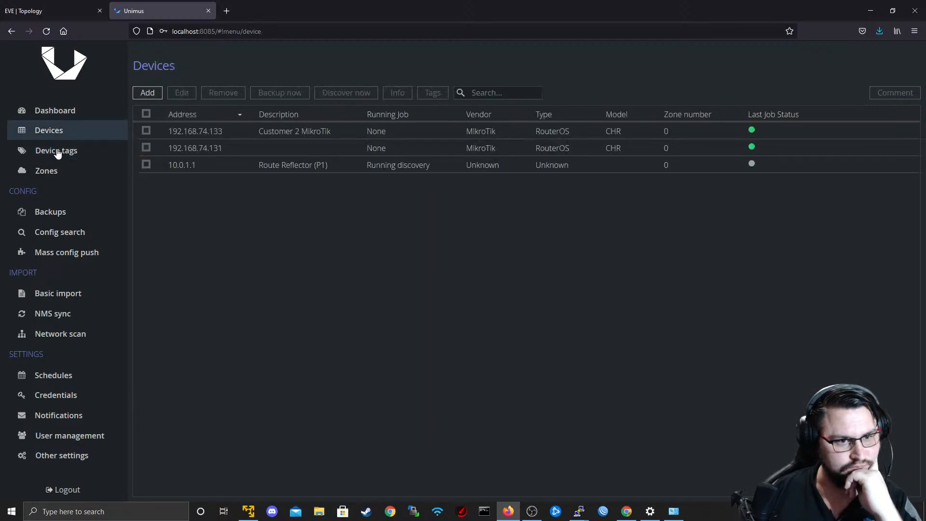
{"action": "left_click", "coordinate": [68, 150]}
{"action": "left_click", "coordinate": [57, 132]}
{"action": "left_click", "coordinate": [56, 151]}
{"action": "left_click", "coordinate": [56, 133]}
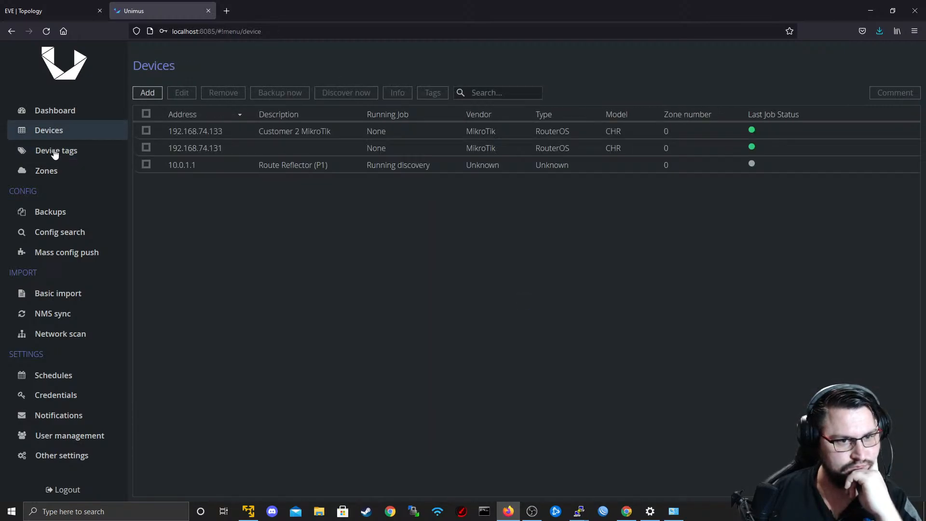
{"action": "left_click", "coordinate": [55, 152]}
{"action": "left_click", "coordinate": [54, 115]}
{"action": "left_click", "coordinate": [53, 146]}
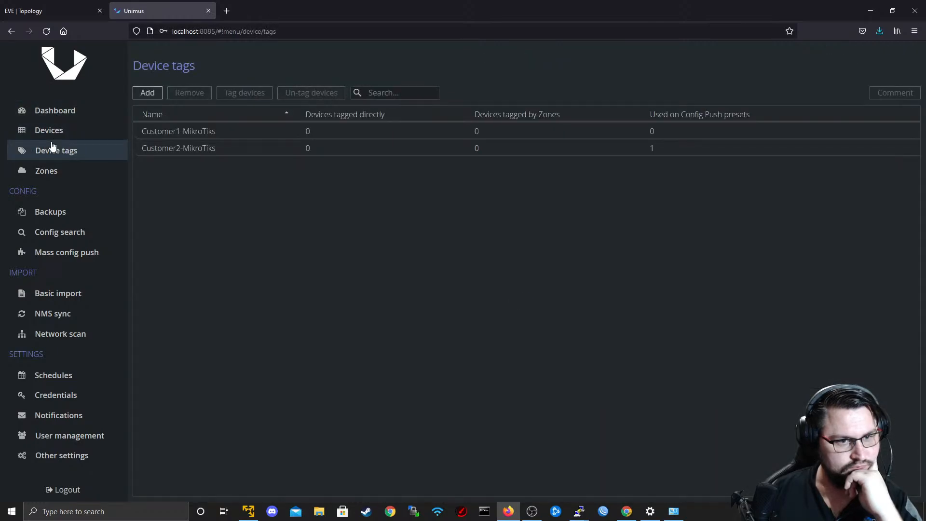
{"action": "left_click", "coordinate": [50, 129]}
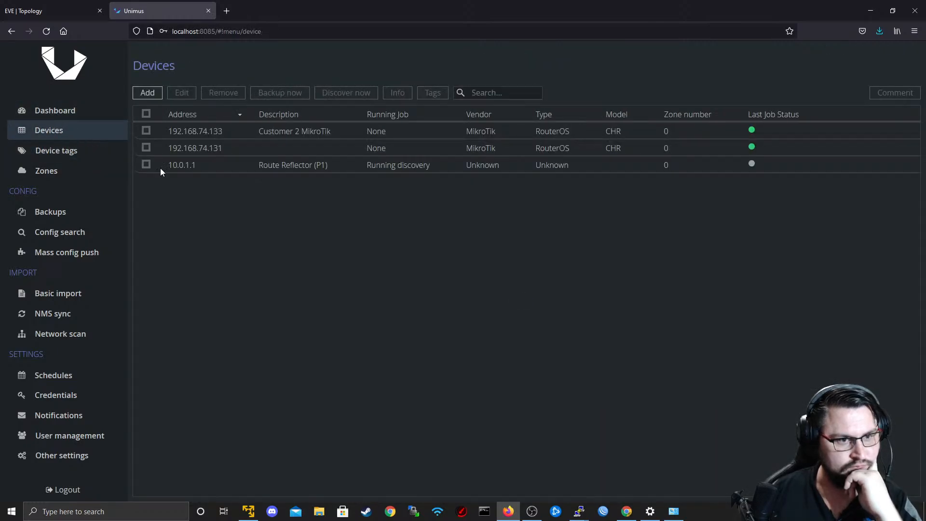
Check the EVE topology and add a Unimus device with IP 10.0.3.2 and description PE1.
{"action": "left_click", "coordinate": [147, 92]}
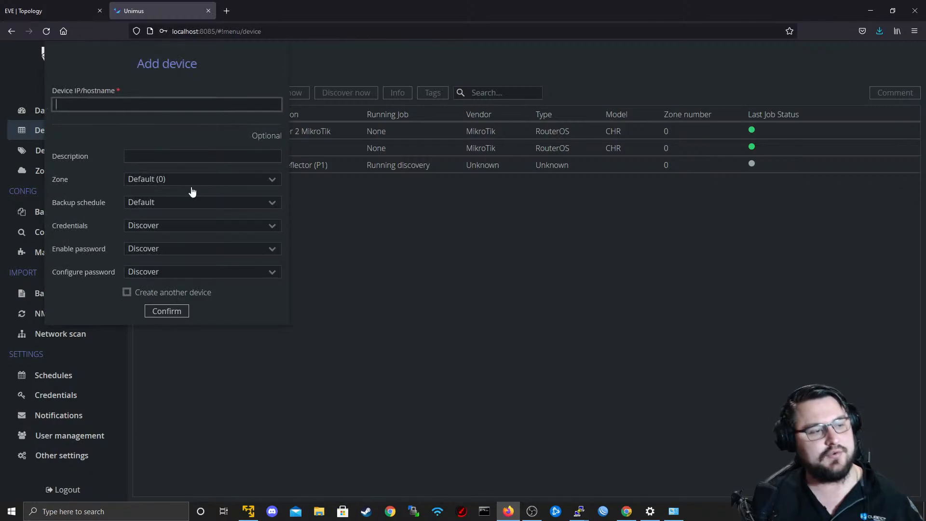
{"action": "left_click", "coordinate": [67, 8]}
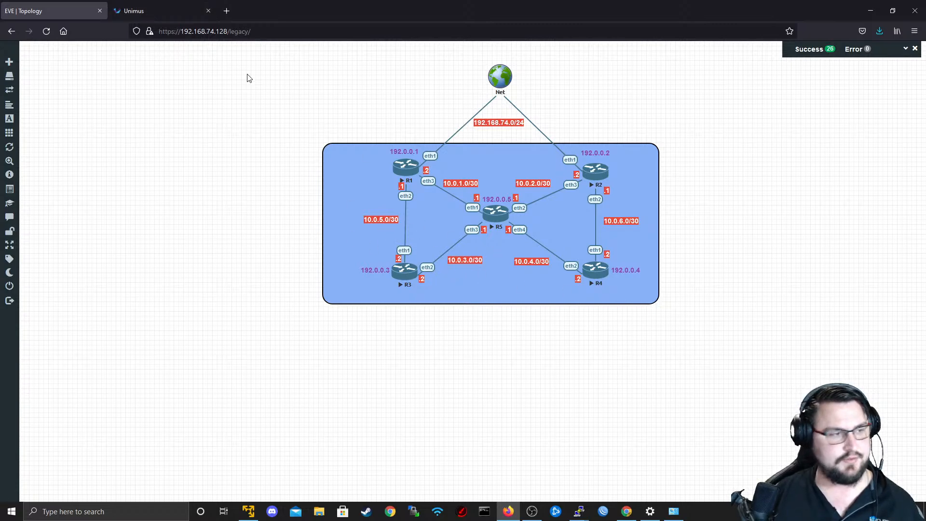
{"action": "key", "text": "ctrl+Tab"}
{"action": "type", "text": "10.0.3.2"}
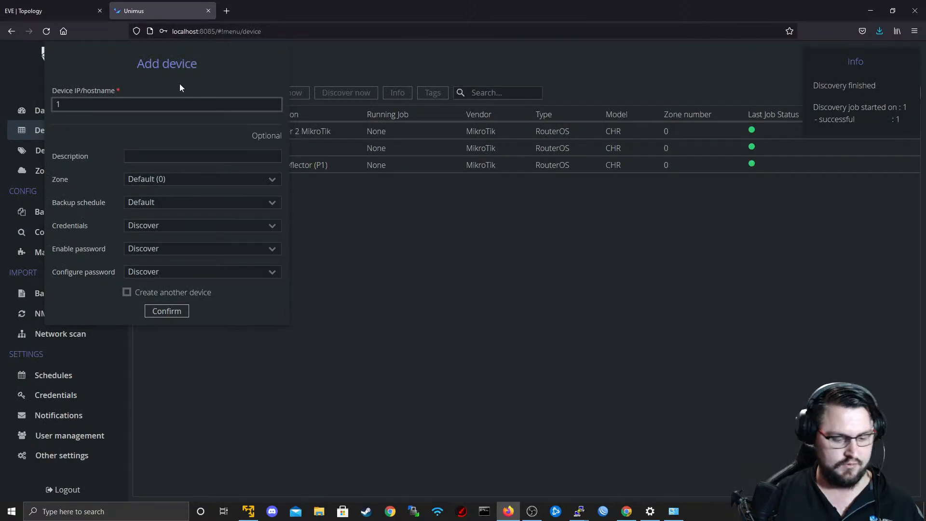
{"action": "key", "text": "Tab"}
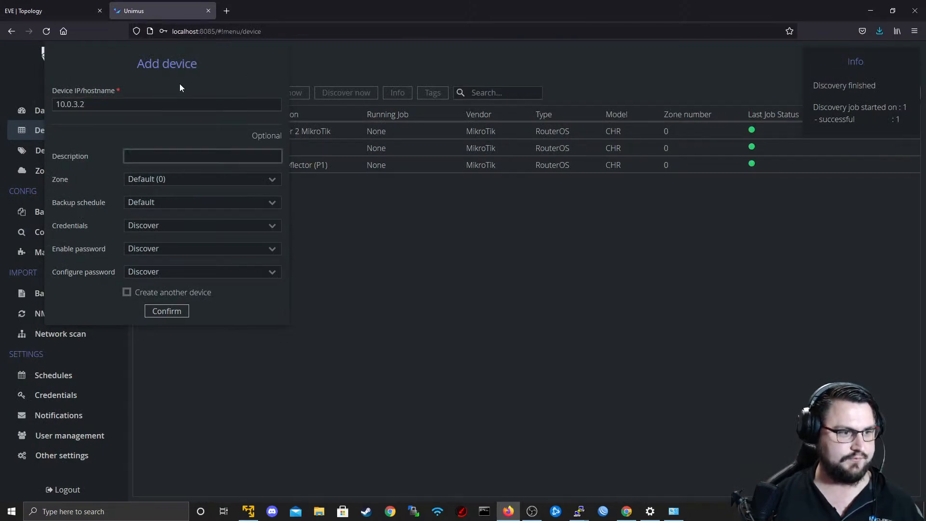
{"action": "type", "text": "PE1"}
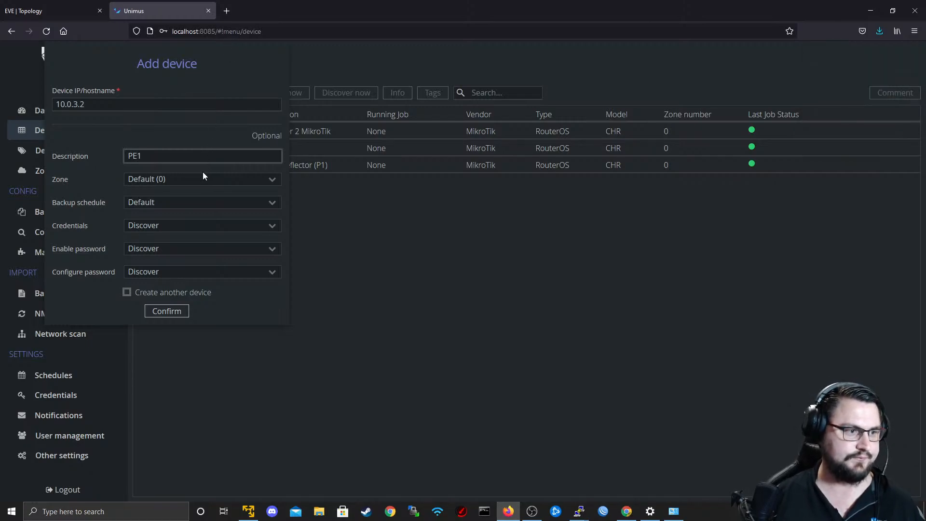
{"action": "left_click", "coordinate": [165, 312]}
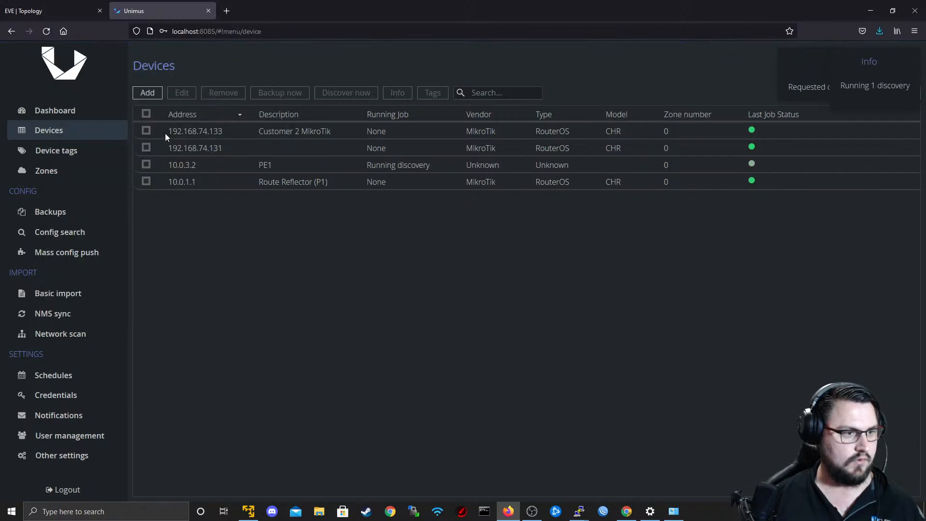
Add a device with IP 10.0.4.2 and description PE2.
{"action": "left_click", "coordinate": [148, 92]}
{"action": "type", "text": "1"}
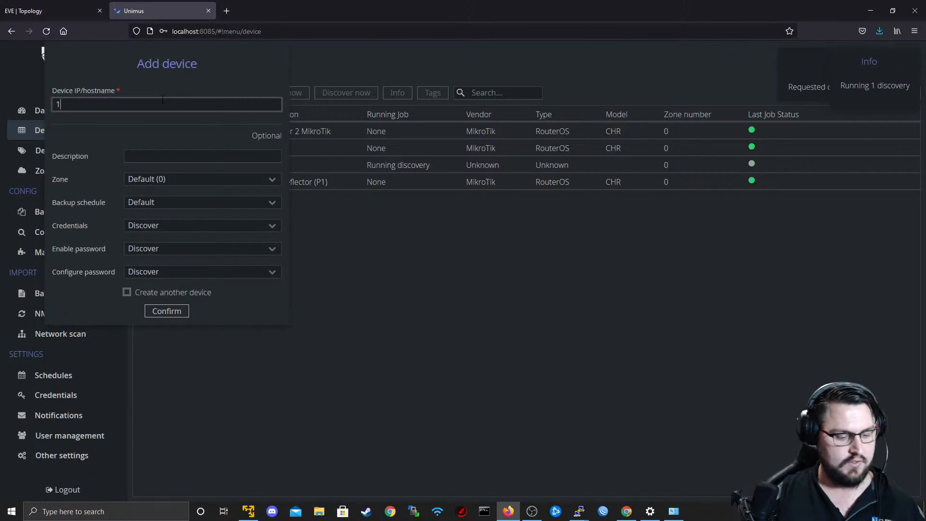
{"action": "type", "text": "0.0.4.2"}
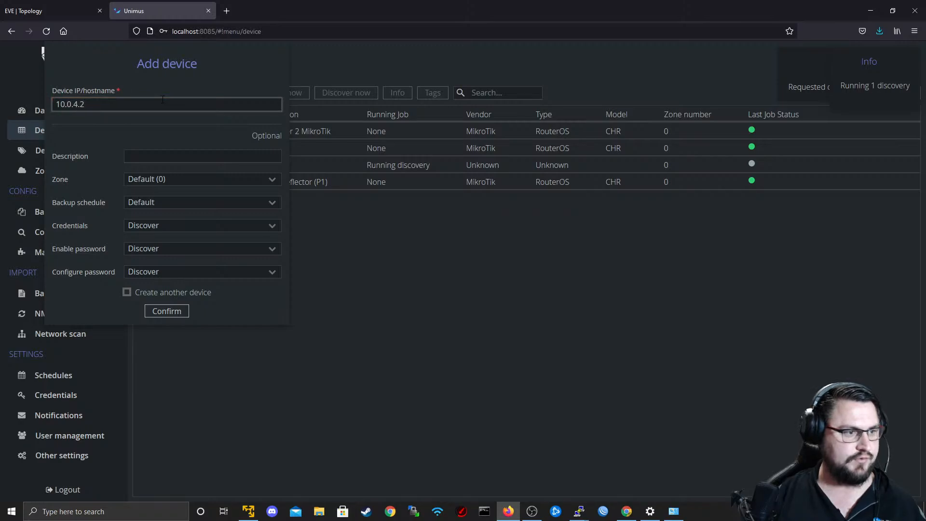
{"action": "key", "text": "Tab"}
{"action": "type", "text": "PE2"}
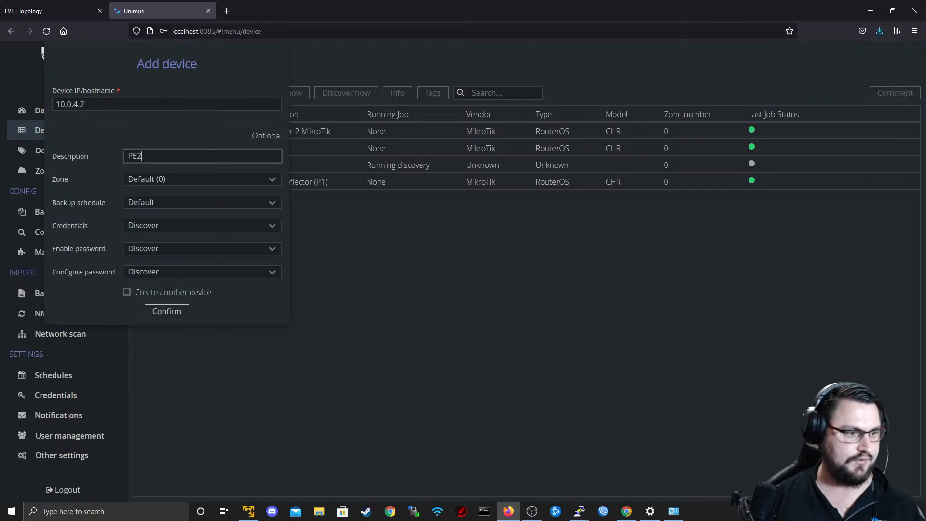
{"action": "left_click", "coordinate": [156, 311]}
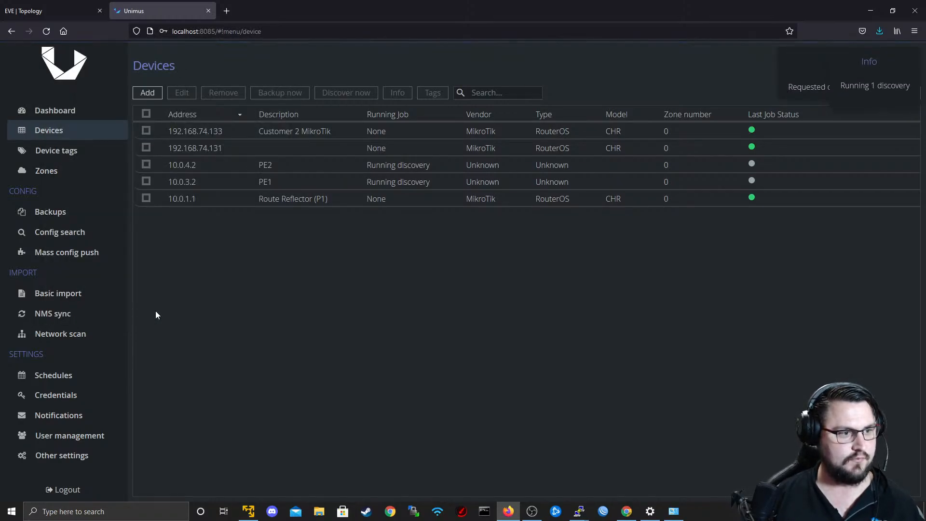
{"action": "left_click", "coordinate": [247, 191], "text": "shift"}
{"action": "left_click", "coordinate": [241, 181]}
{"action": "left_click", "coordinate": [235, 165]}
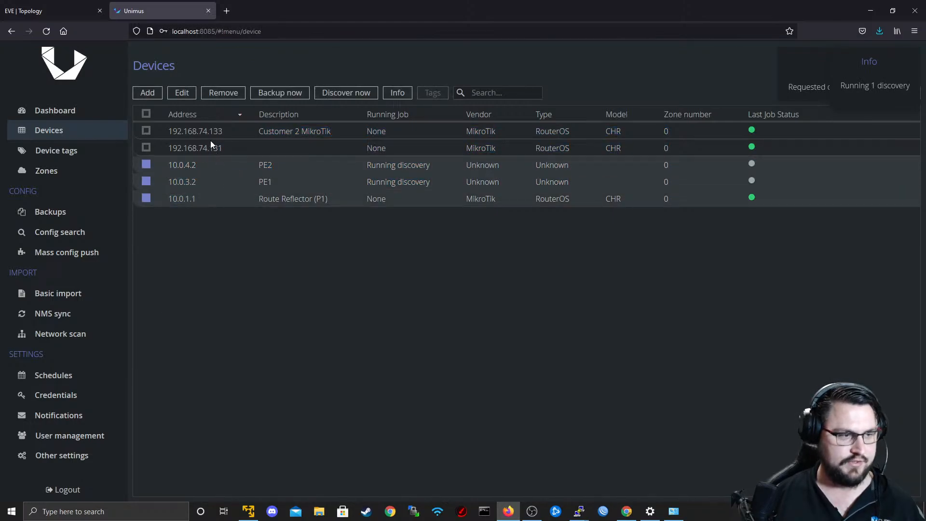
{"action": "left_click", "coordinate": [146, 164]}
{"action": "left_click", "coordinate": [147, 181]}
{"action": "left_click", "coordinate": [147, 198]}
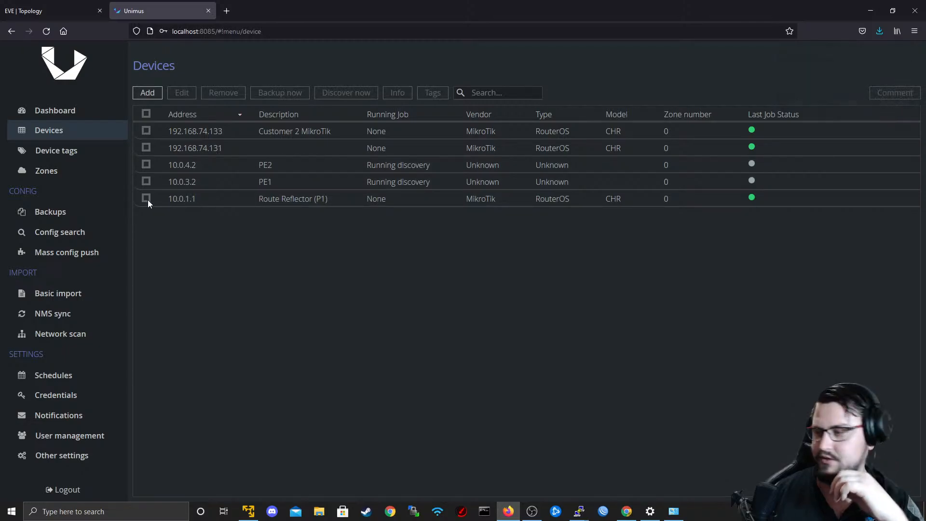
{"action": "left_click", "coordinate": [148, 200]}
{"action": "left_click", "coordinate": [149, 198]}
Select the PE1 and PE2 devices and request discovery for both.
{"action": "left_click", "coordinate": [154, 180]}
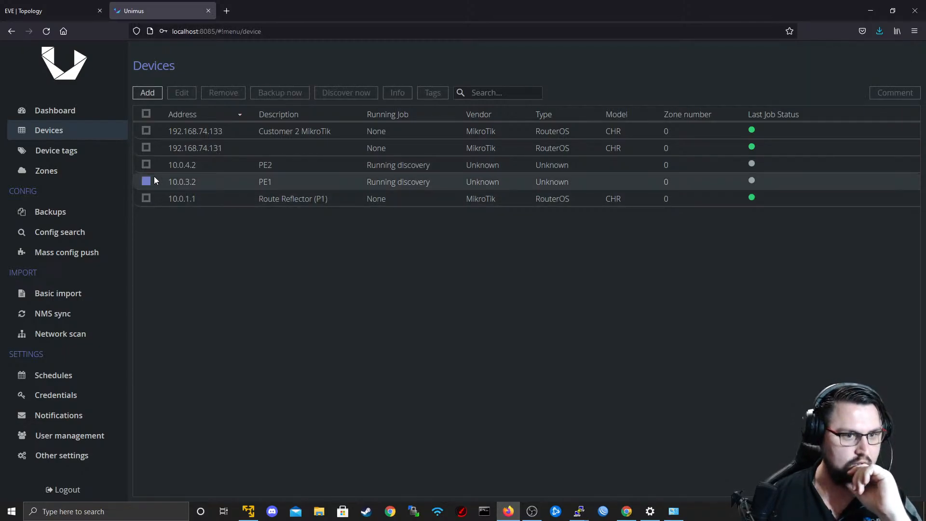
{"action": "left_click", "coordinate": [154, 176]}
{"action": "left_click", "coordinate": [154, 165]}
{"action": "left_click", "coordinate": [154, 169]}
{"action": "left_click", "coordinate": [150, 168]}
{"action": "left_click", "coordinate": [148, 181]}
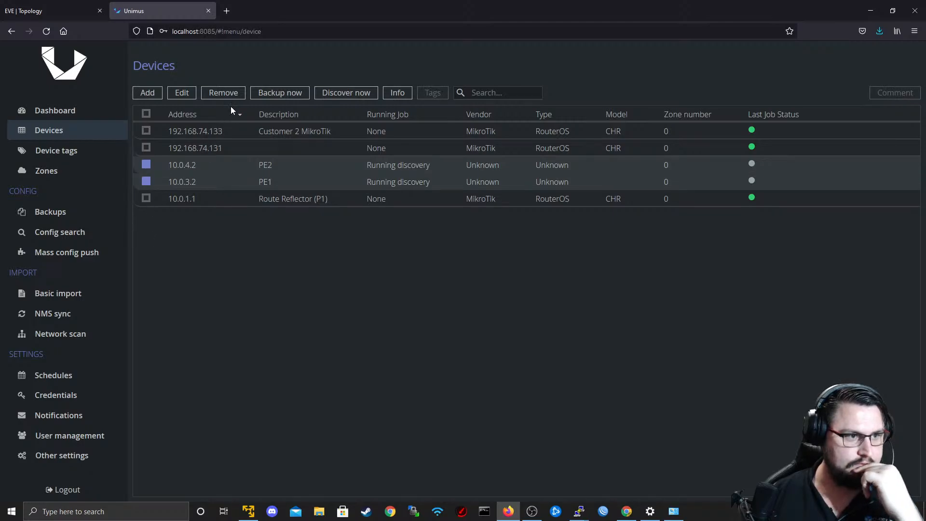
{"action": "left_click", "coordinate": [338, 94]}
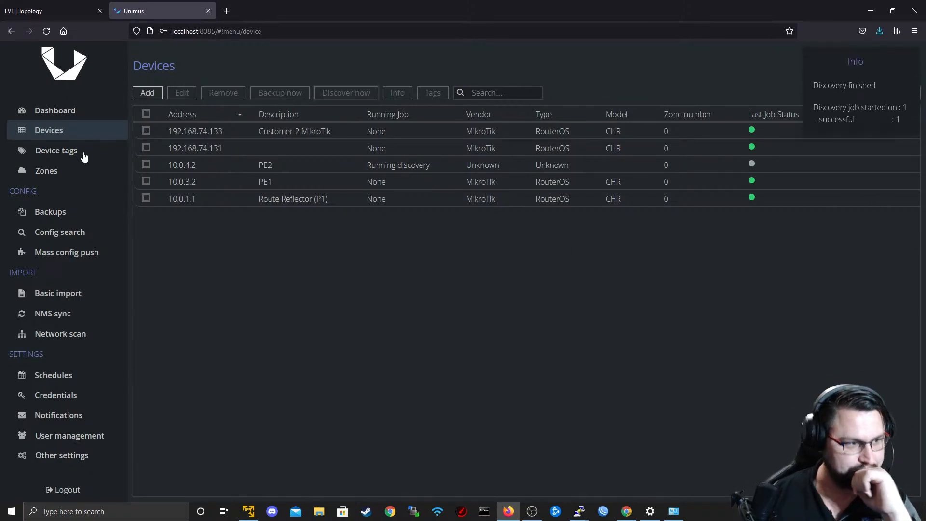
Refresh the device list to check the discovery status of PE1 and PE2.
{"action": "left_click", "coordinate": [70, 148]}
{"action": "left_click", "coordinate": [66, 135]}
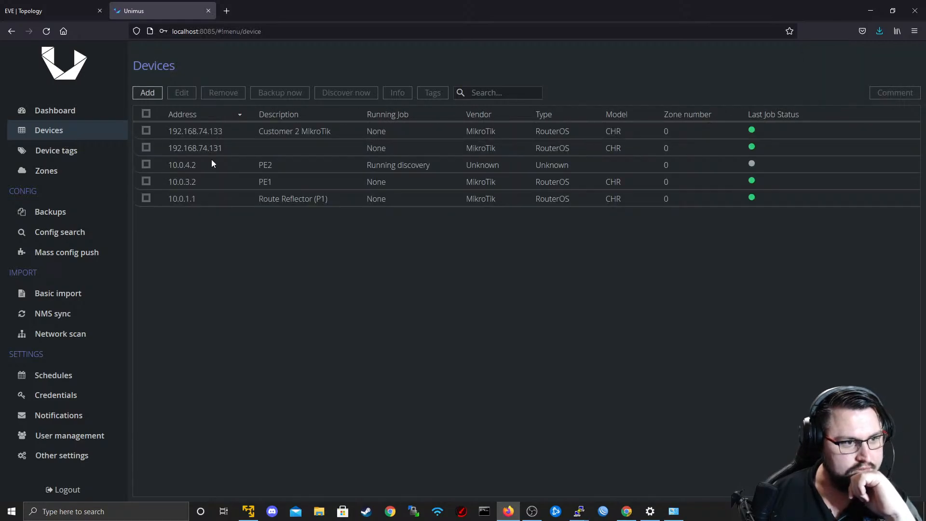
{"action": "left_click", "coordinate": [61, 149]}
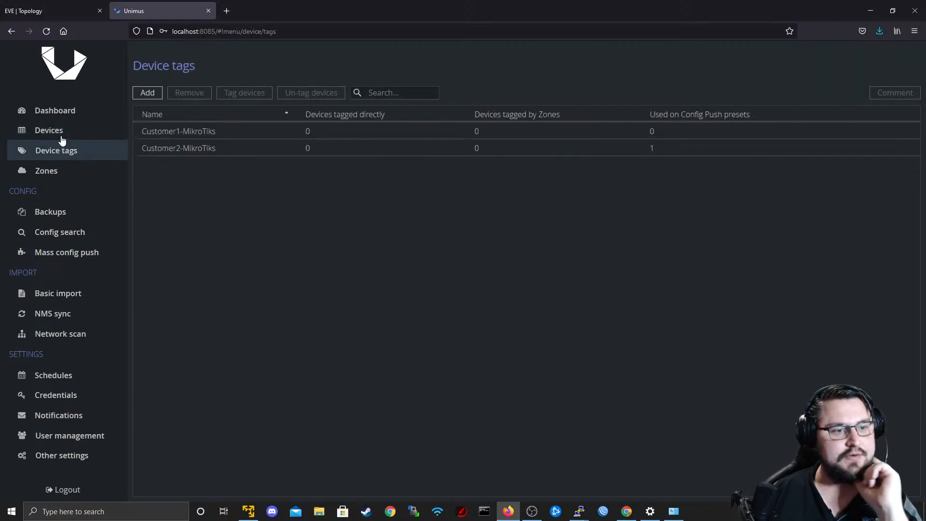
{"action": "left_click", "coordinate": [61, 137]}
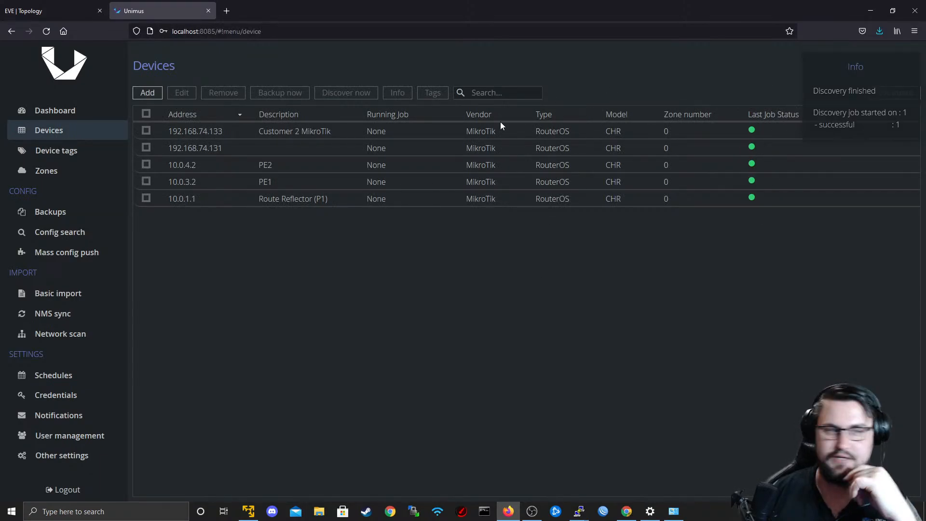
Open the device backups and try to select several devices together.
{"action": "left_click", "coordinate": [87, 212]}
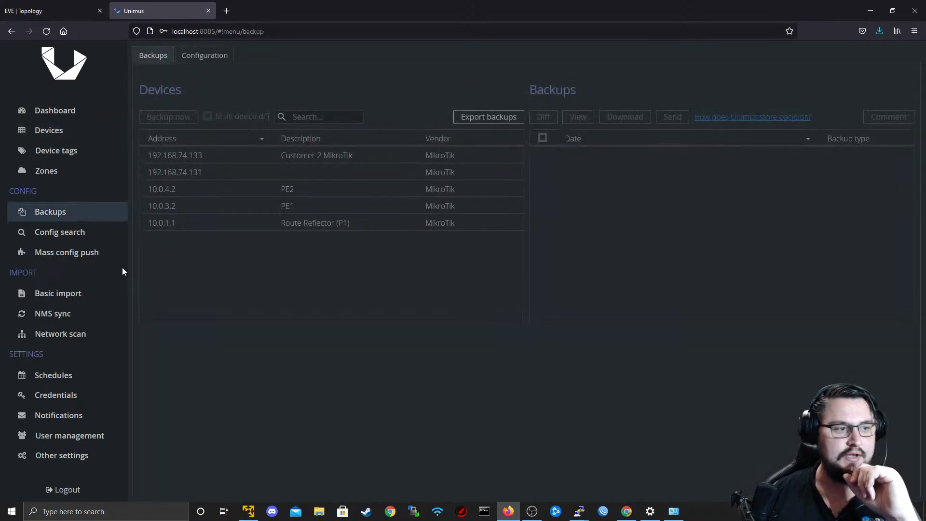
{"action": "left_click", "coordinate": [192, 153]}
{"action": "left_click", "coordinate": [190, 172]}
{"action": "left_click", "coordinate": [192, 157]}
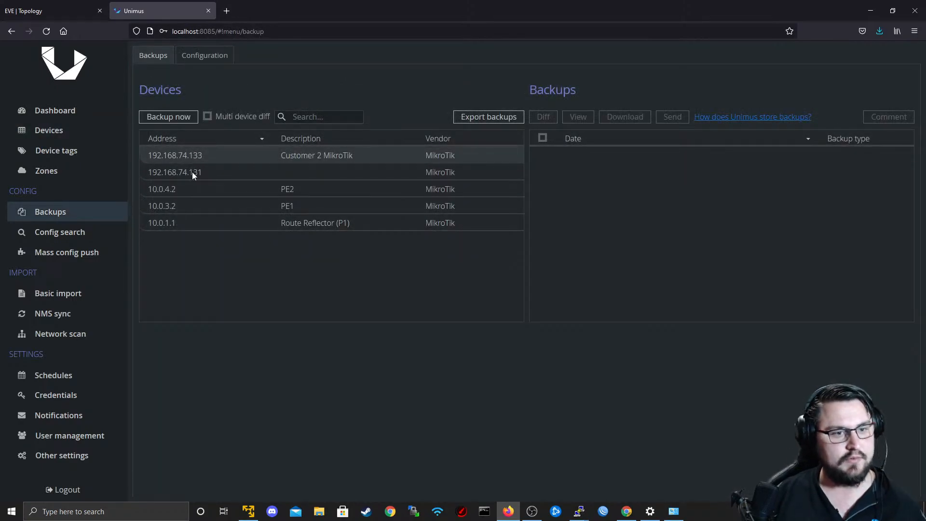
{"action": "left_click", "coordinate": [192, 171]}
{"action": "left_click", "coordinate": [193, 191]}
{"action": "left_click", "coordinate": [191, 176], "text": "shift"}
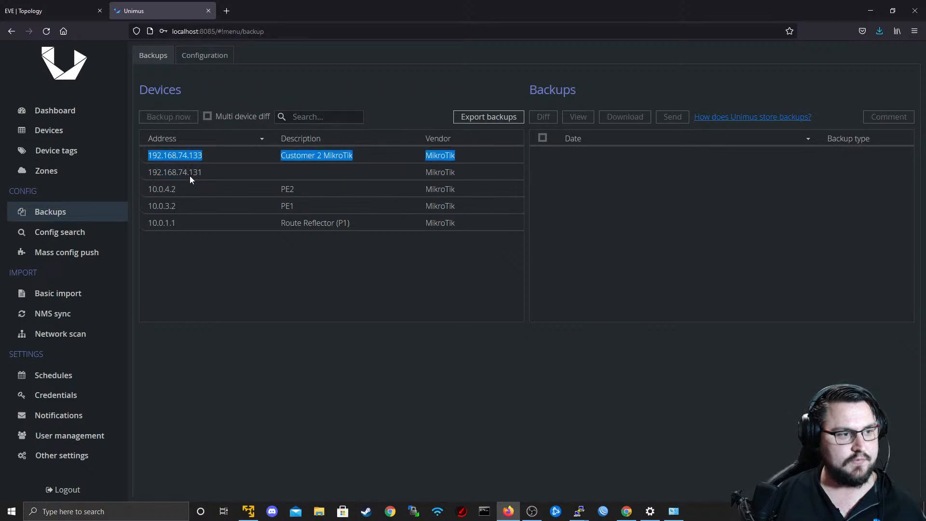
{"action": "left_click", "coordinate": [190, 194], "text": "shift"}
{"action": "left_click", "coordinate": [189, 209]}
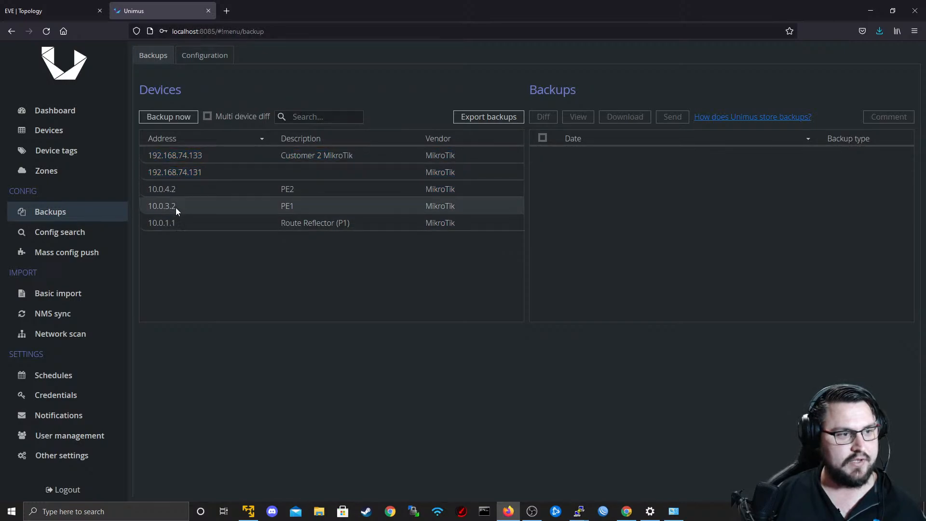
{"action": "left_click", "coordinate": [217, 118]}
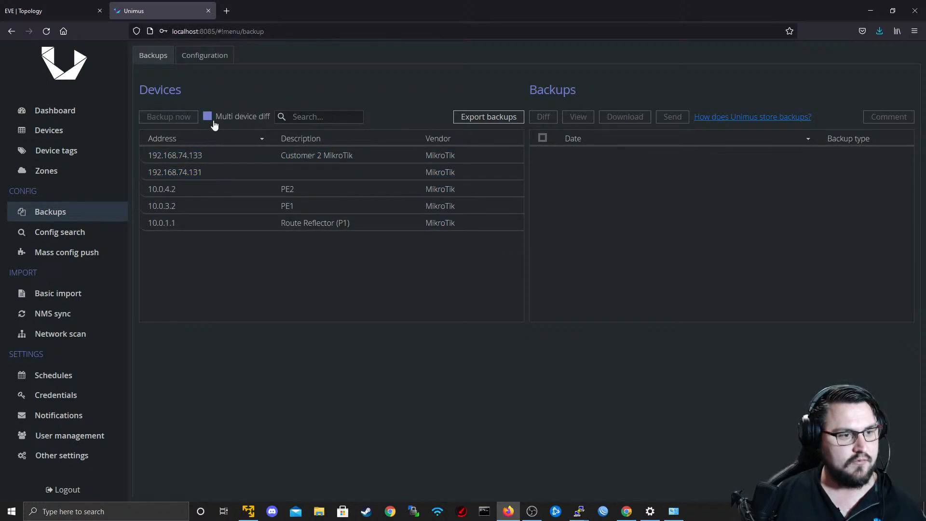
{"action": "left_click", "coordinate": [213, 121]}
{"action": "left_click", "coordinate": [207, 117]}
{"action": "left_click", "coordinate": [207, 117]}
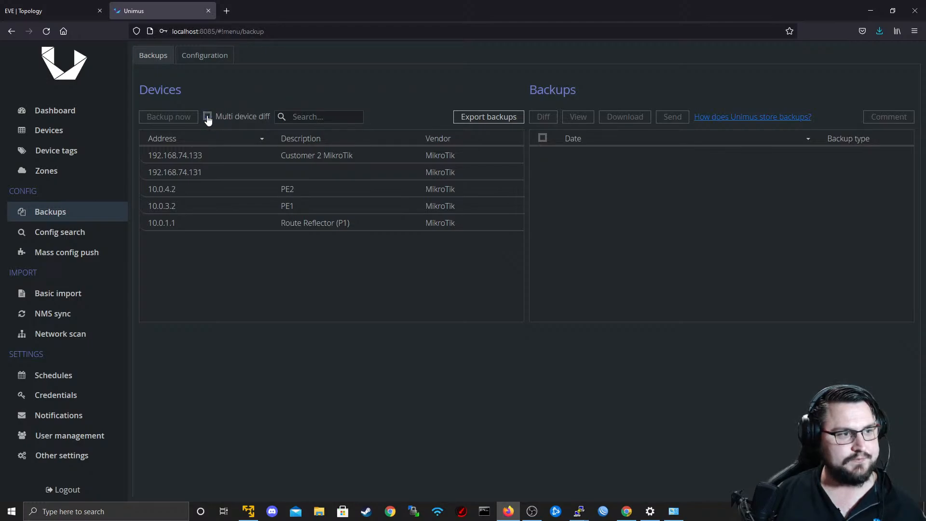
Examine the backup configuration's ignored data filters and the new filter form, closing it without adding a filter.
{"action": "left_click", "coordinate": [198, 58]}
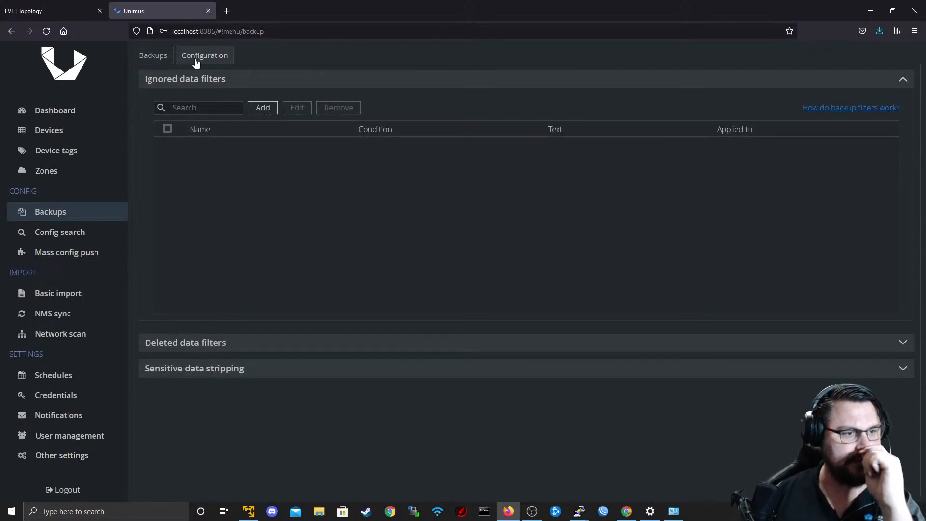
{"action": "right_click", "coordinate": [197, 63]}
{"action": "key", "text": "Escape"}
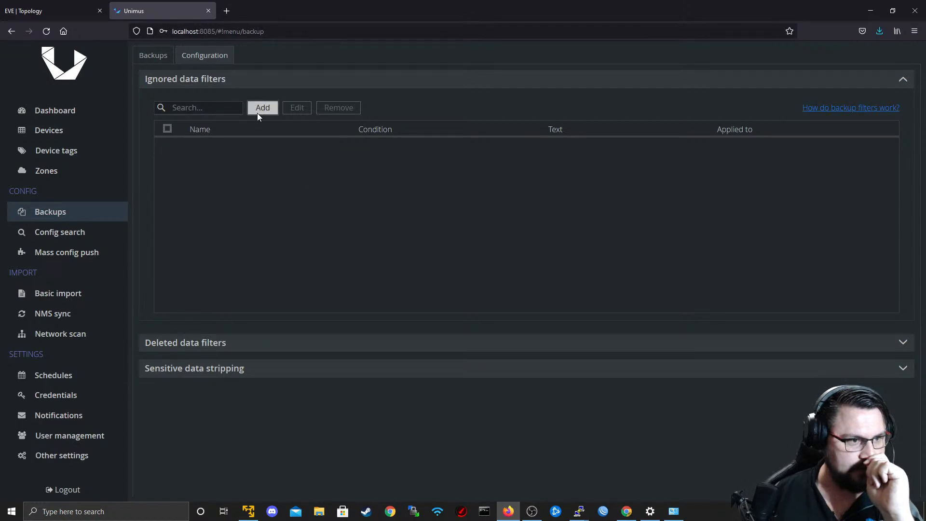
{"action": "left_click", "coordinate": [256, 111]}
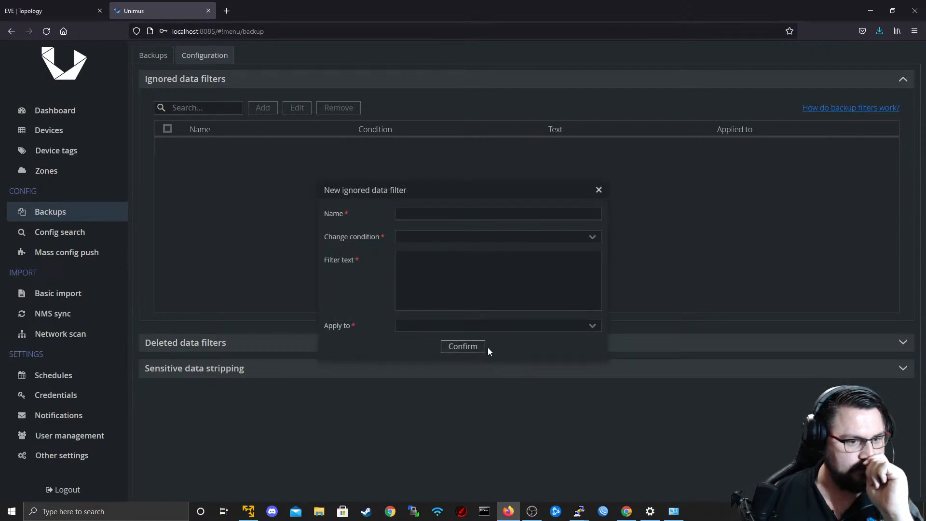
{"action": "left_click", "coordinate": [596, 191]}
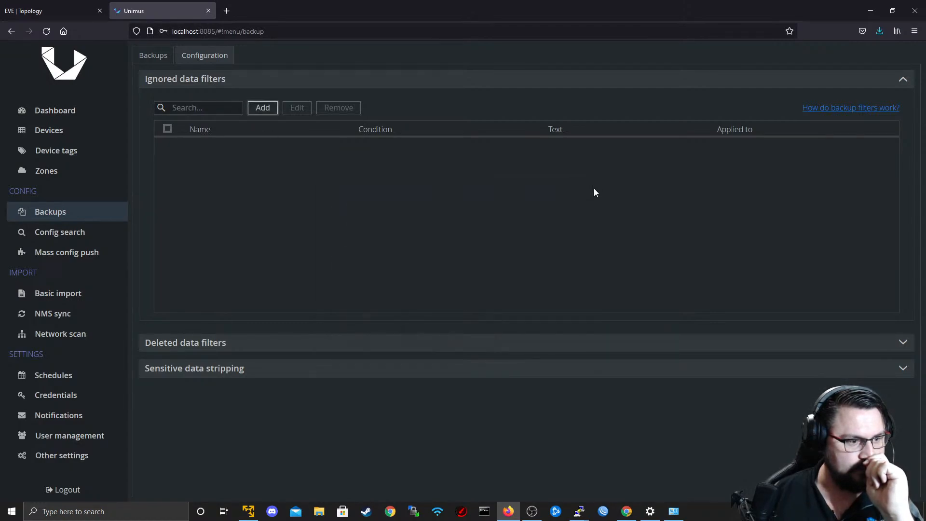
Return to the device backups and check each device for stored backups.
{"action": "left_click", "coordinate": [172, 62]}
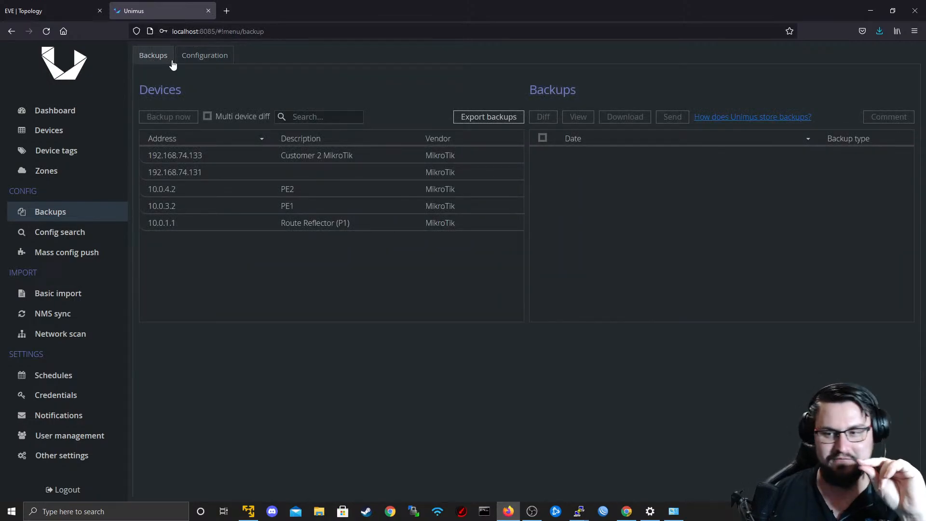
{"action": "left_click", "coordinate": [175, 155]}
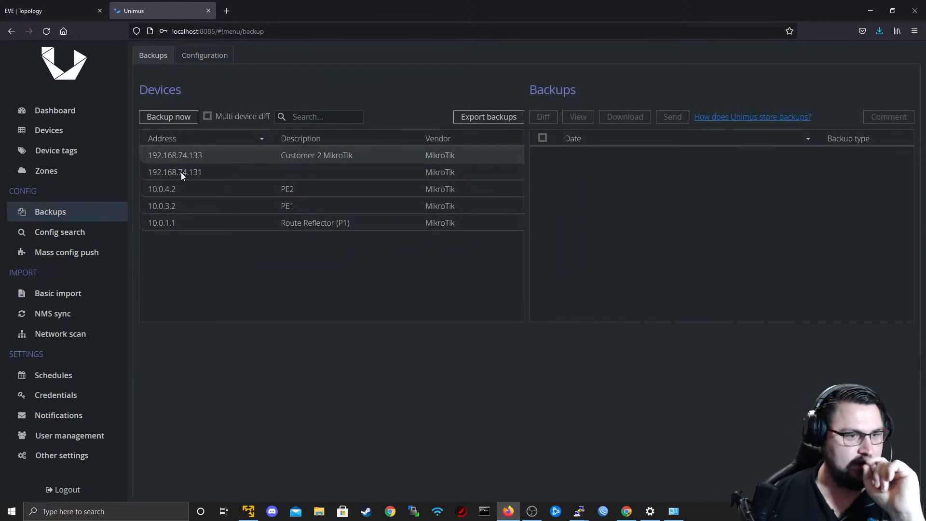
{"action": "left_click", "coordinate": [181, 173]}
{"action": "key", "text": "Up"}
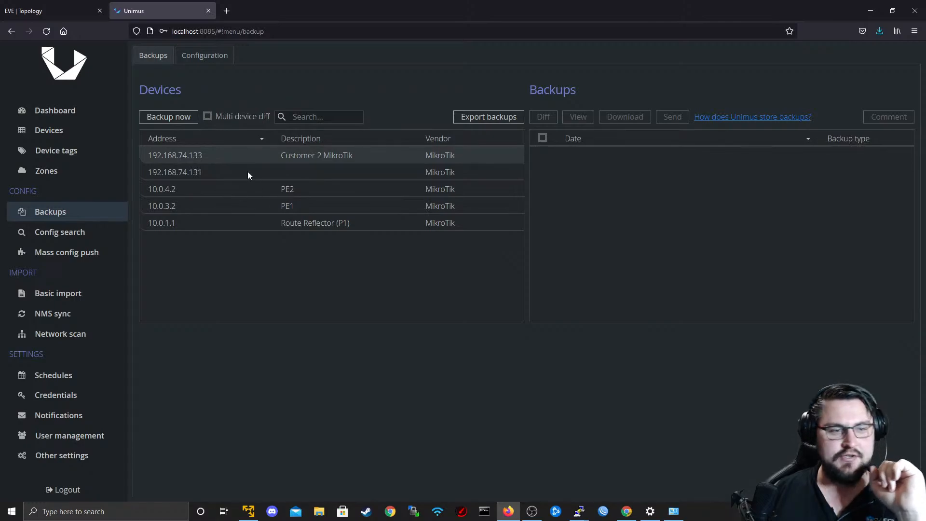
{"action": "left_click", "coordinate": [248, 172]}
{"action": "left_click", "coordinate": [230, 188]}
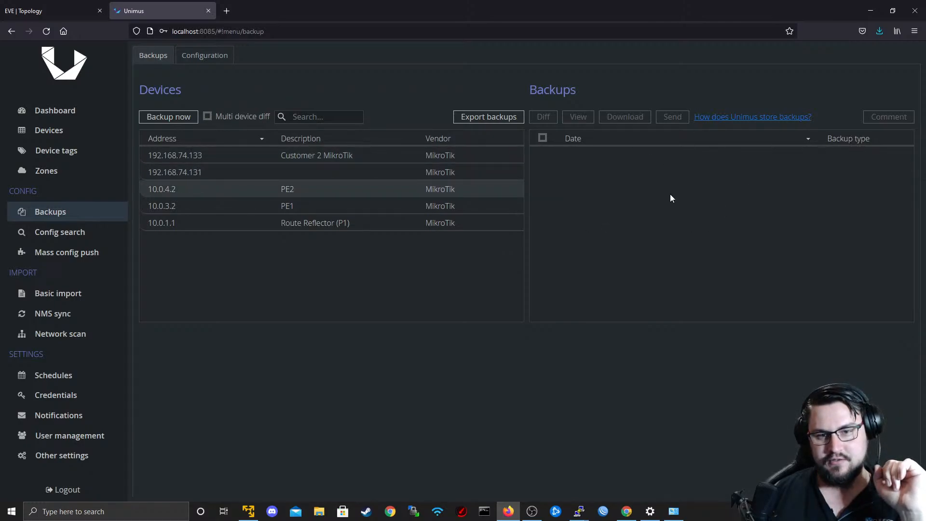
{"action": "left_click", "coordinate": [456, 172]}
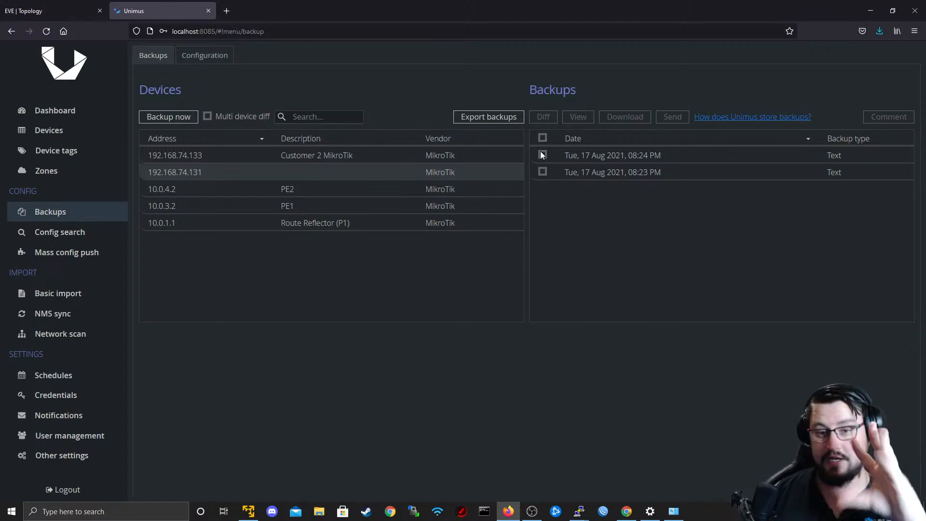
{"action": "left_click", "coordinate": [323, 191]}
{"action": "left_click", "coordinate": [318, 203]}
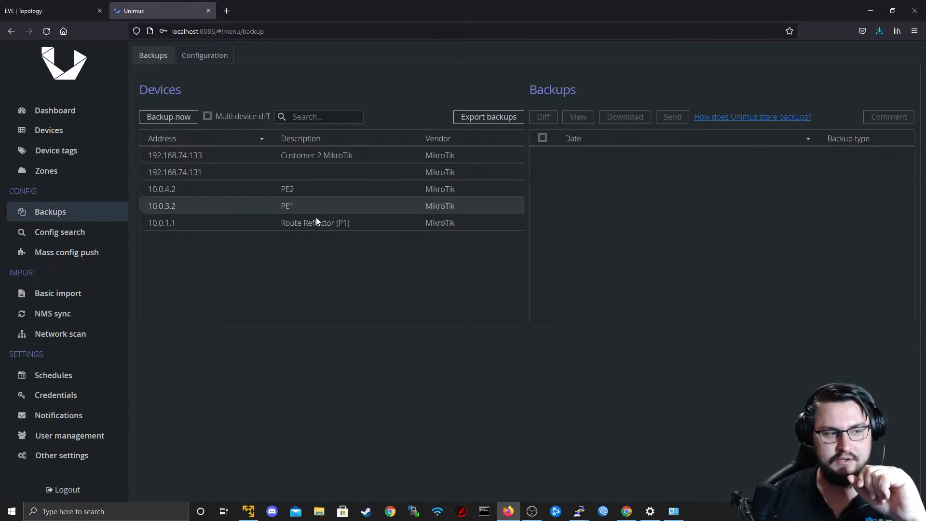
{"action": "left_click", "coordinate": [317, 222]}
{"action": "left_click_drag", "start_coordinate": [318, 217], "coordinate": [317, 155]}
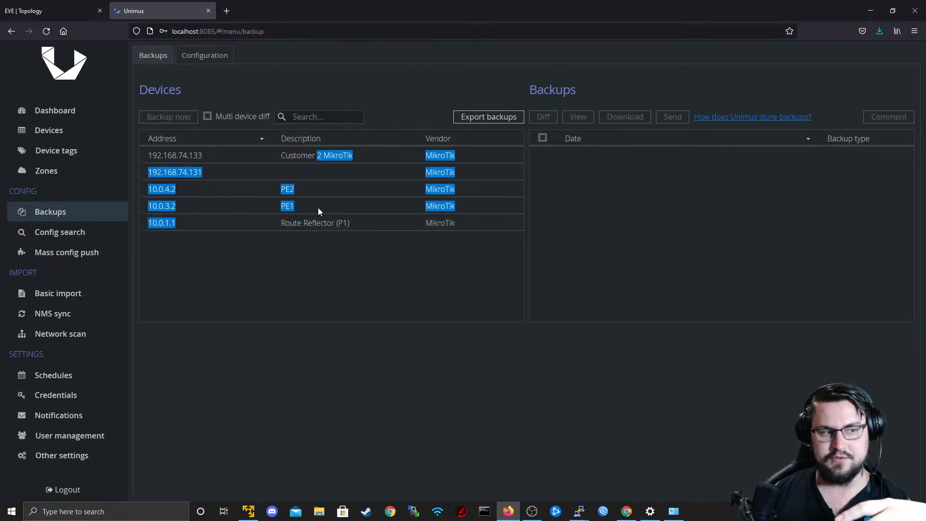
Run immediate backups of the Route Reflector (P1) and PE2 devices.
{"action": "left_click", "coordinate": [315, 220]}
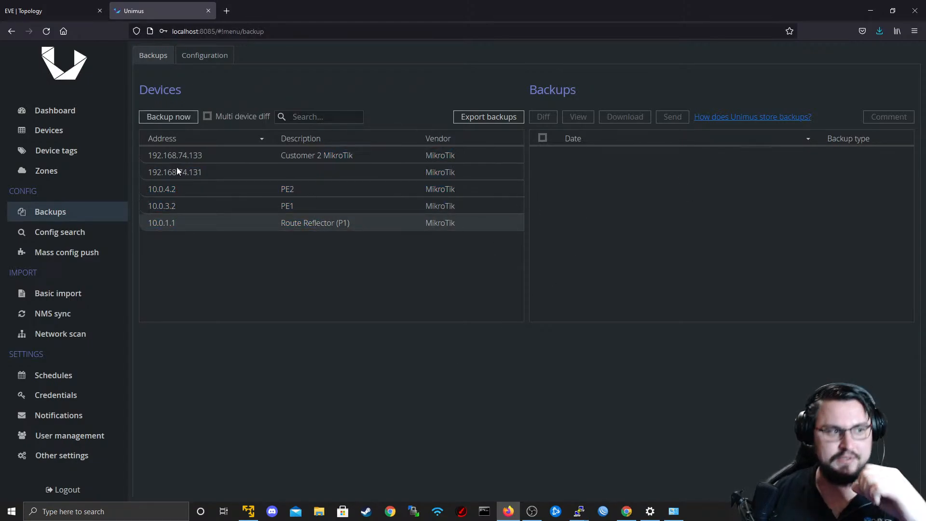
{"action": "left_click", "coordinate": [175, 119]}
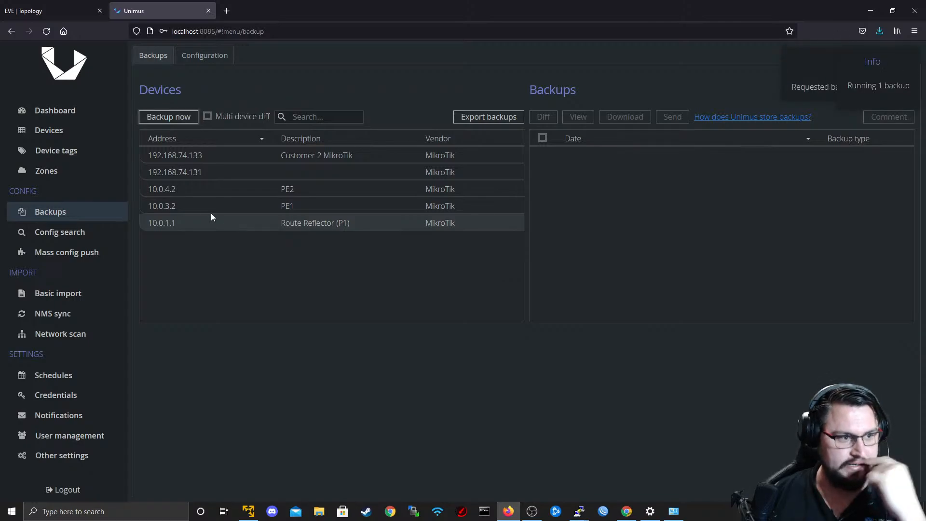
{"action": "left_click", "coordinate": [200, 199]}
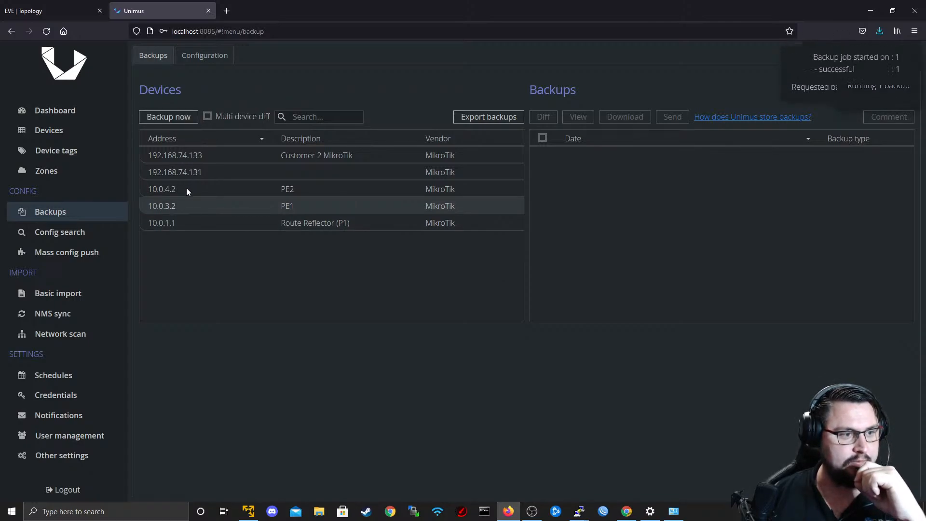
{"action": "left_click", "coordinate": [187, 189]}
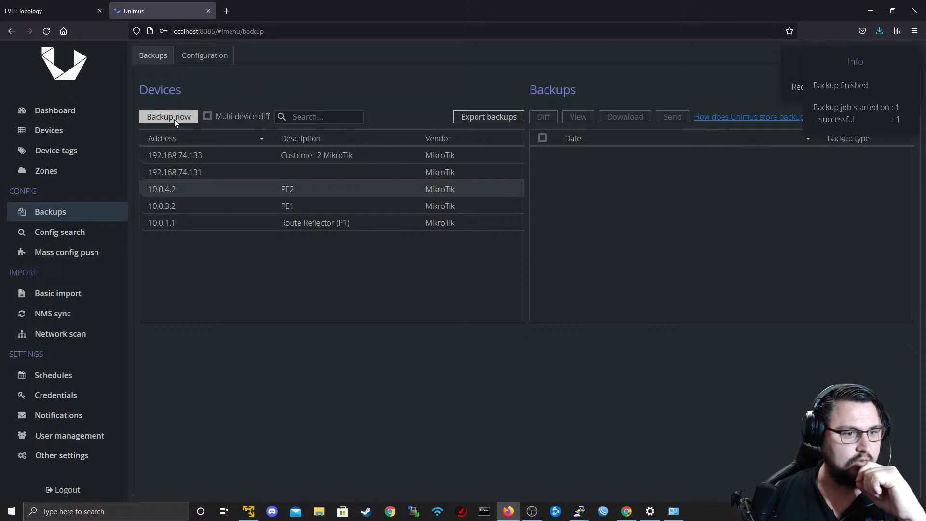
{"action": "left_click", "coordinate": [174, 119]}
Run an immediate backup of device 192.168.74.131.
{"action": "left_click", "coordinate": [188, 168]}
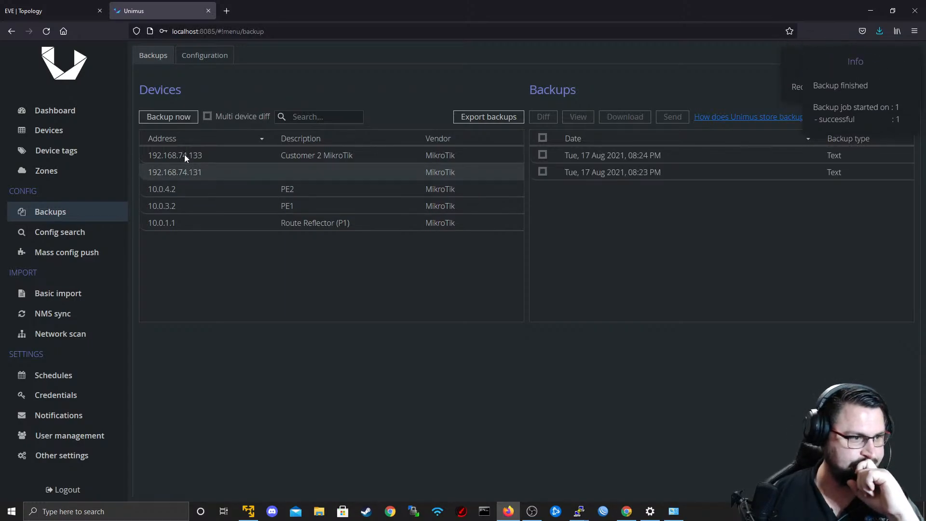
{"action": "left_click_drag", "start_coordinate": [185, 154], "coordinate": [179, 164]}
{"action": "left_click", "coordinate": [179, 169]}
{"action": "left_click", "coordinate": [177, 120]}
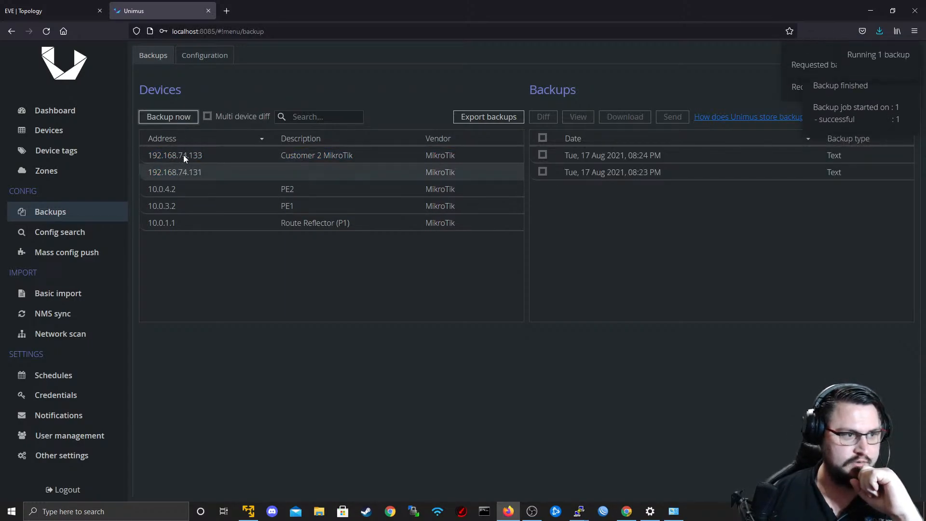
Run an immediate backup of device 192.168.74.133 (Customer 2 MikroTik) and check the devices' stored backups.
{"action": "left_click", "coordinate": [184, 155]}
{"action": "left_click", "coordinate": [178, 120]}
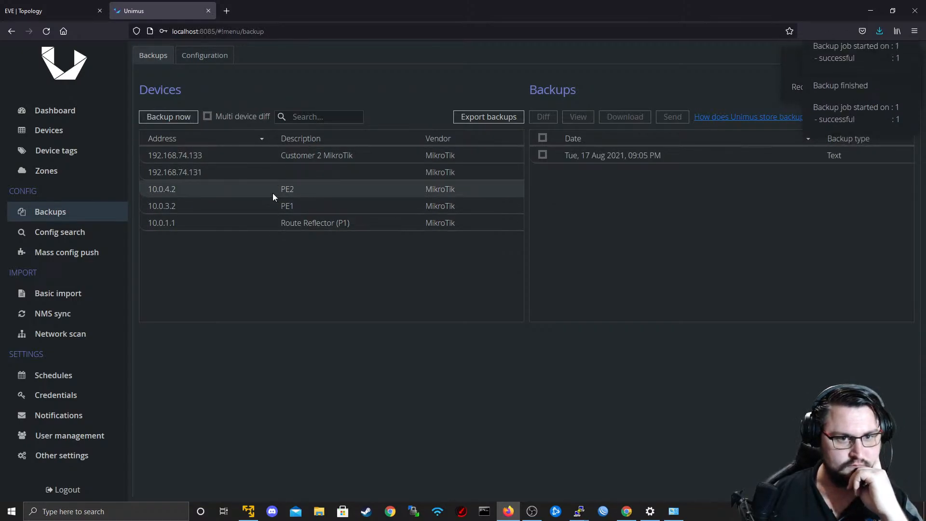
{"action": "left_click", "coordinate": [271, 172]}
{"action": "left_click", "coordinate": [273, 157]}
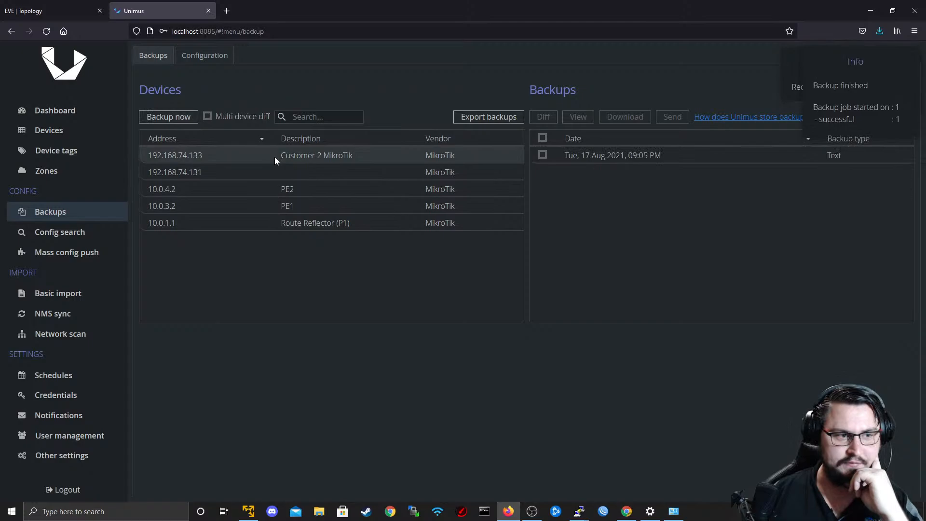
{"action": "left_click_drag", "start_coordinate": [293, 156], "coordinate": [295, 200]}
{"action": "left_click", "coordinate": [292, 208]}
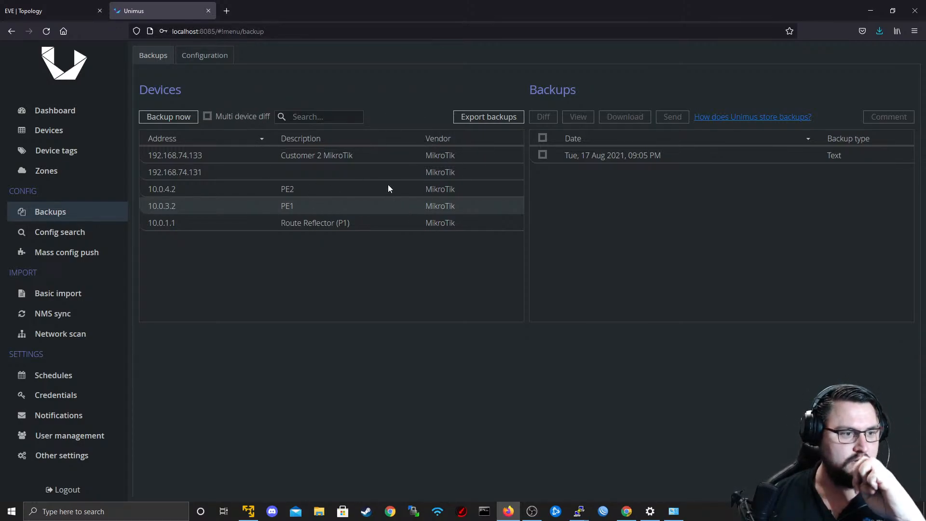
{"action": "left_click", "coordinate": [187, 181]}
{"action": "left_click", "coordinate": [187, 169]}
{"action": "left_click", "coordinate": [187, 158]}
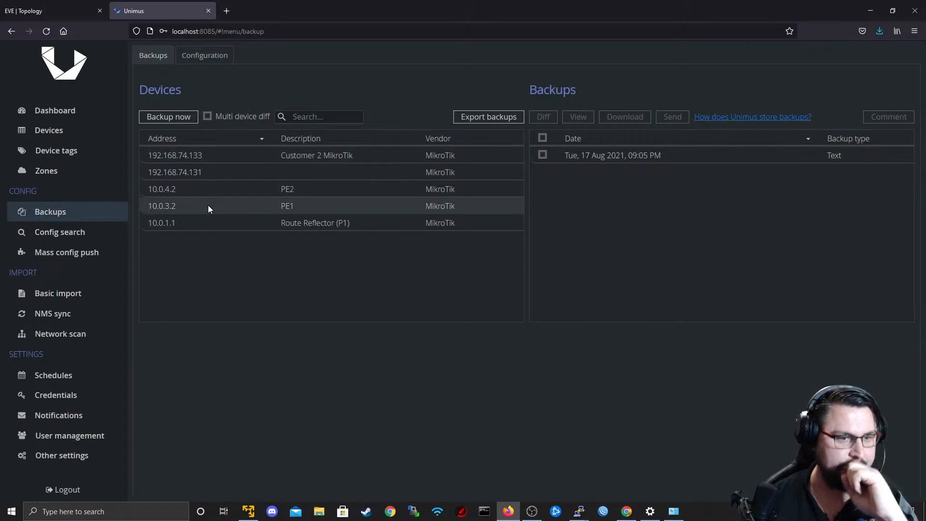
{"action": "left_click", "coordinate": [89, 247]}
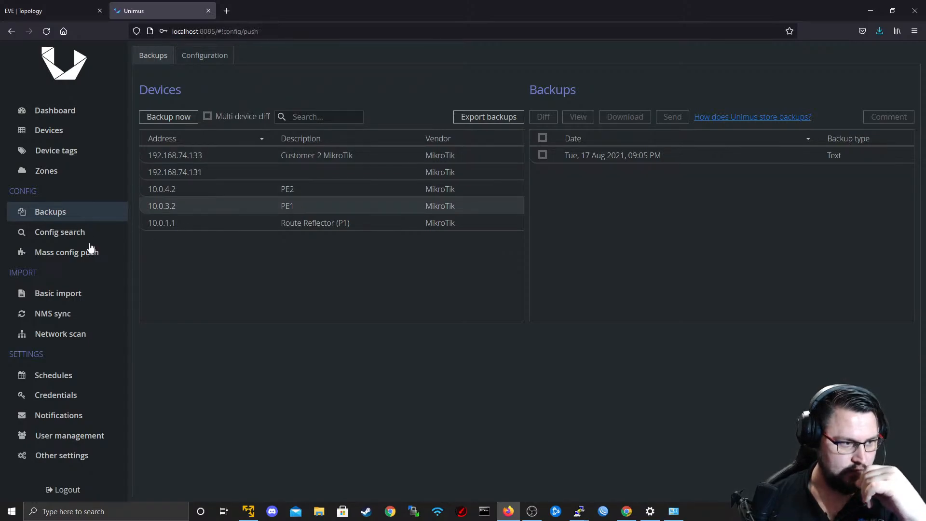
{"action": "left_click", "coordinate": [149, 56]}
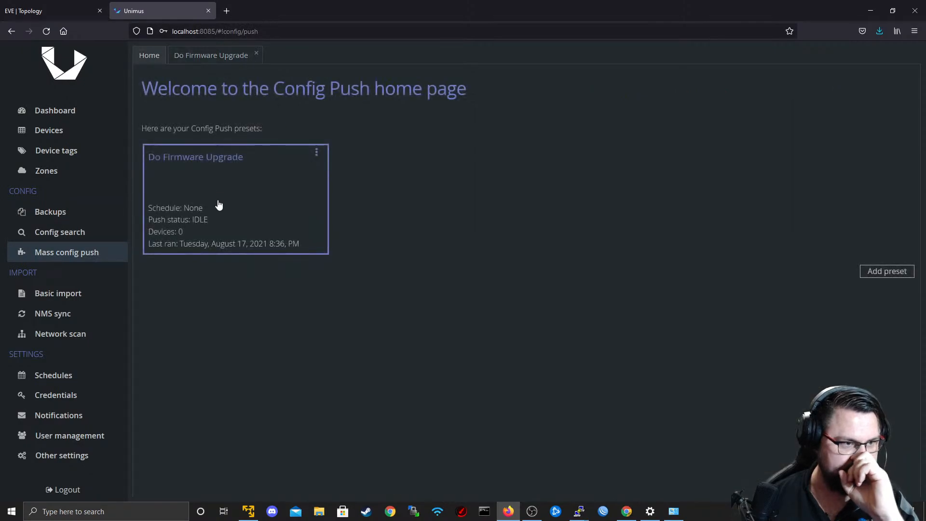
{"action": "left_click", "coordinate": [887, 271]}
{"action": "left_click", "coordinate": [166, 160]}
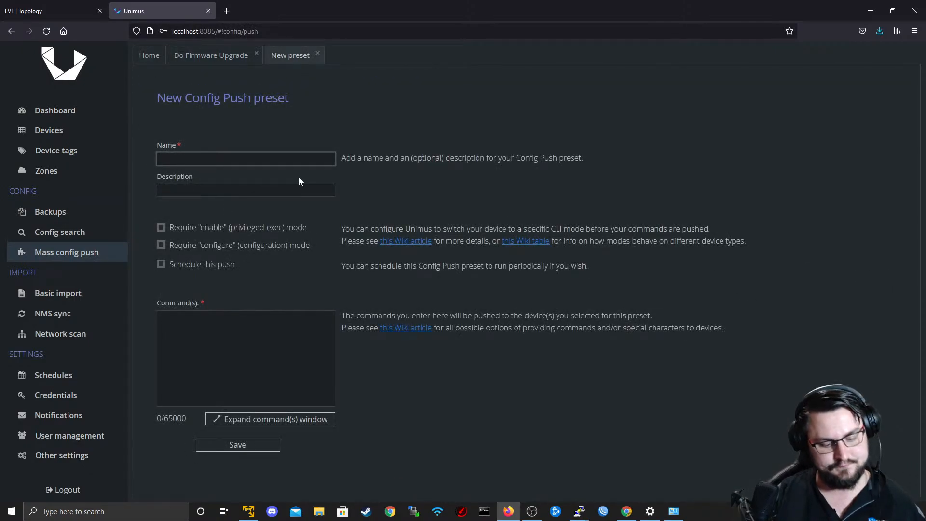
{"action": "type", "text": "Configure"}
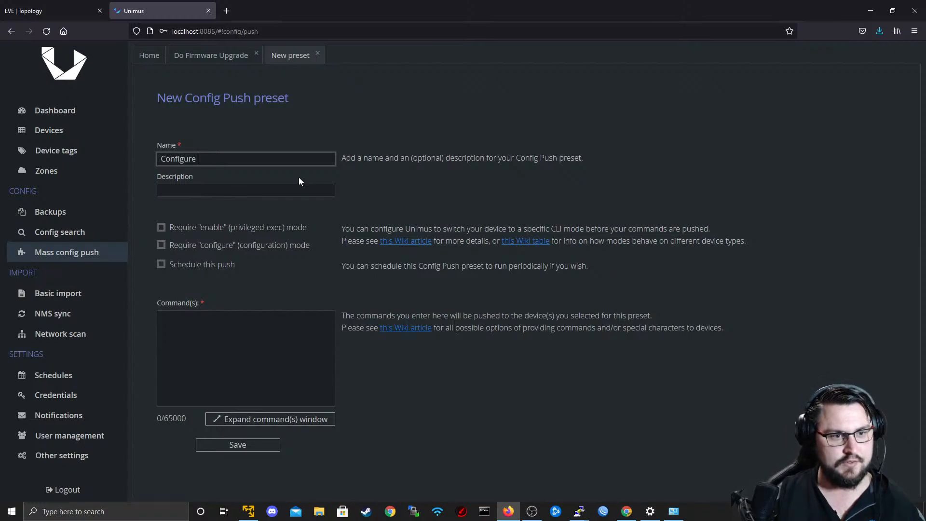
{"action": "type", "text": " R"}
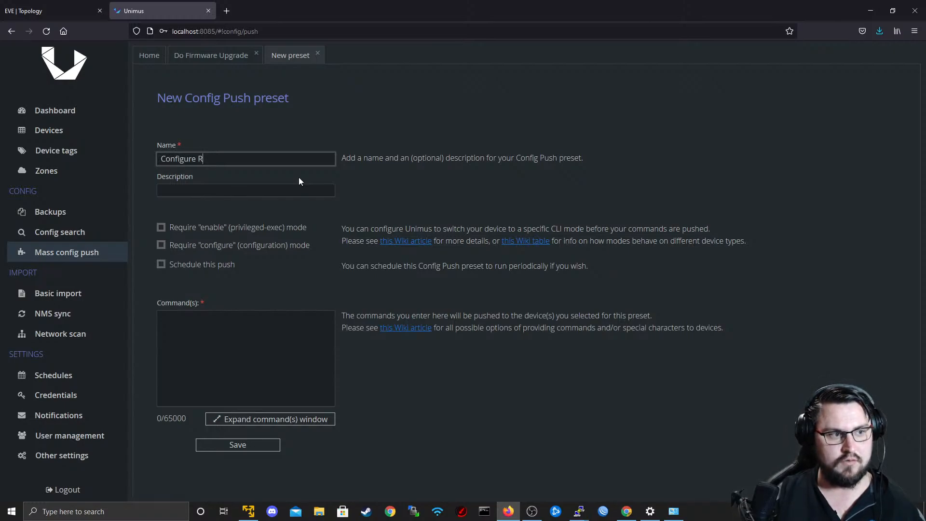
{"action": "key", "text": "BackSpace"}
{"action": "type", "text": "ASBR1"}
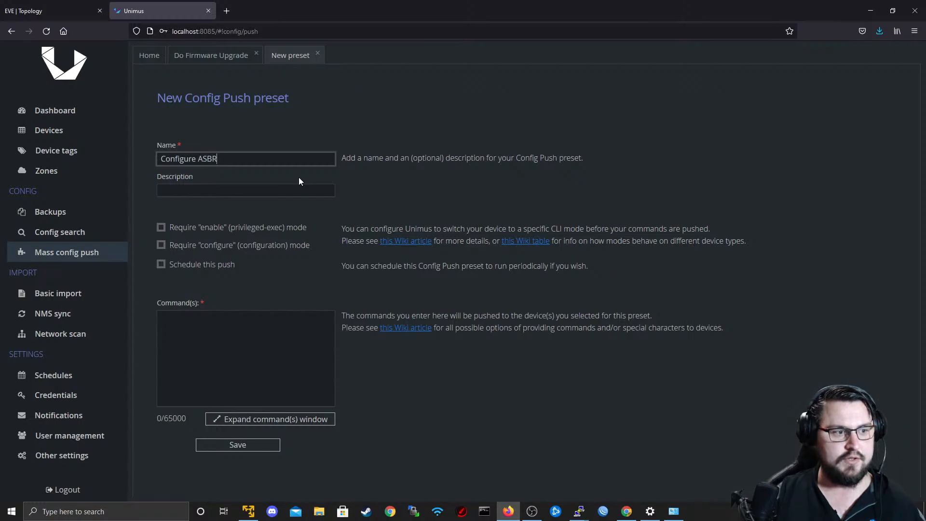
{"action": "key", "text": "BackSpace"}
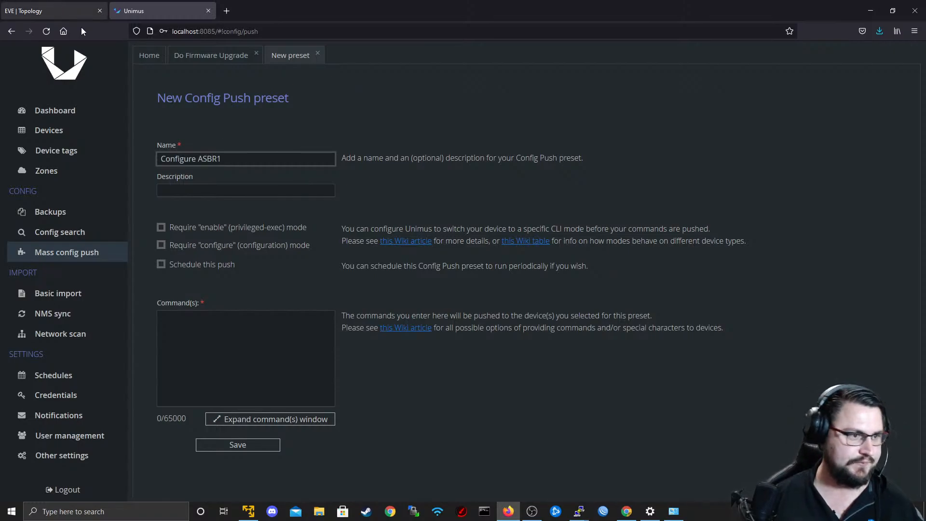
Set the description of device 192.168.74.131 to ASBR1 and save it.
{"action": "left_click", "coordinate": [60, 114]}
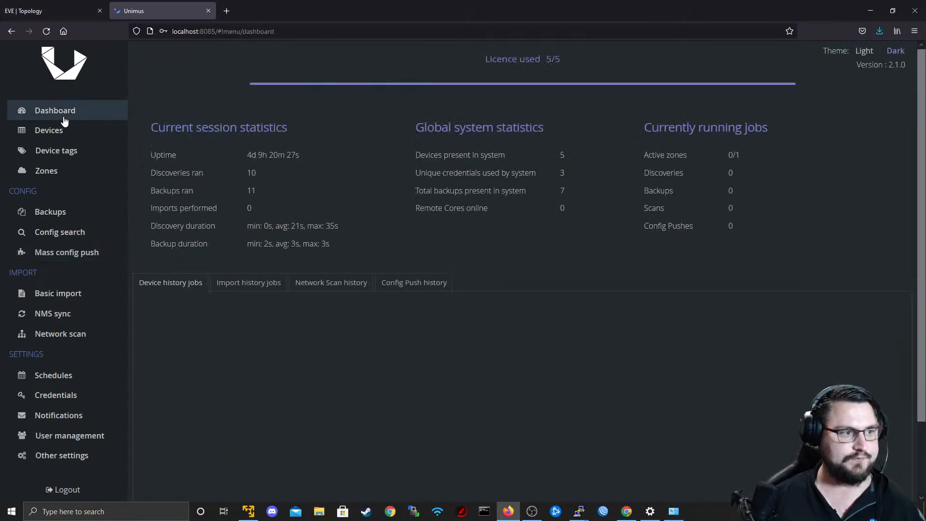
{"action": "left_click", "coordinate": [69, 129]}
{"action": "left_click", "coordinate": [277, 132]}
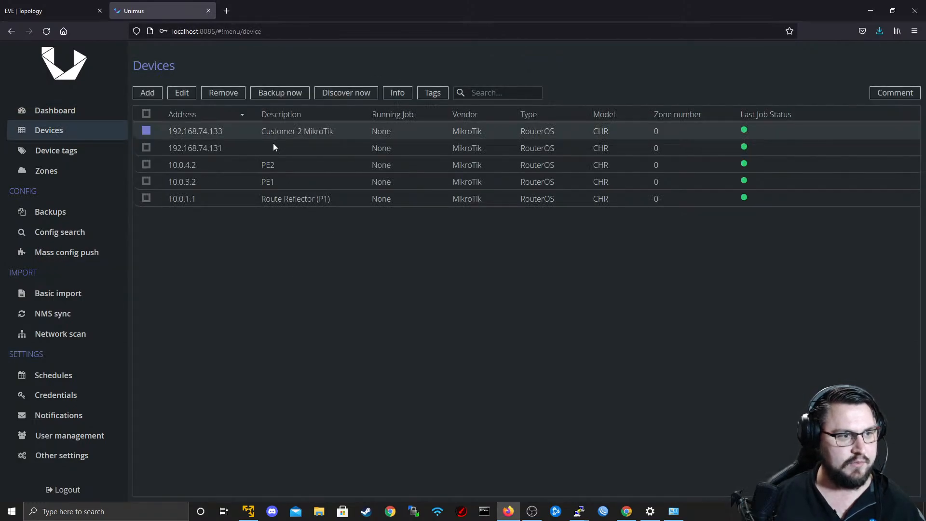
{"action": "left_click", "coordinate": [273, 142]}
{"action": "left_click", "coordinate": [273, 144]}
{"action": "left_click", "coordinate": [261, 138]}
{"action": "left_click", "coordinate": [250, 147]}
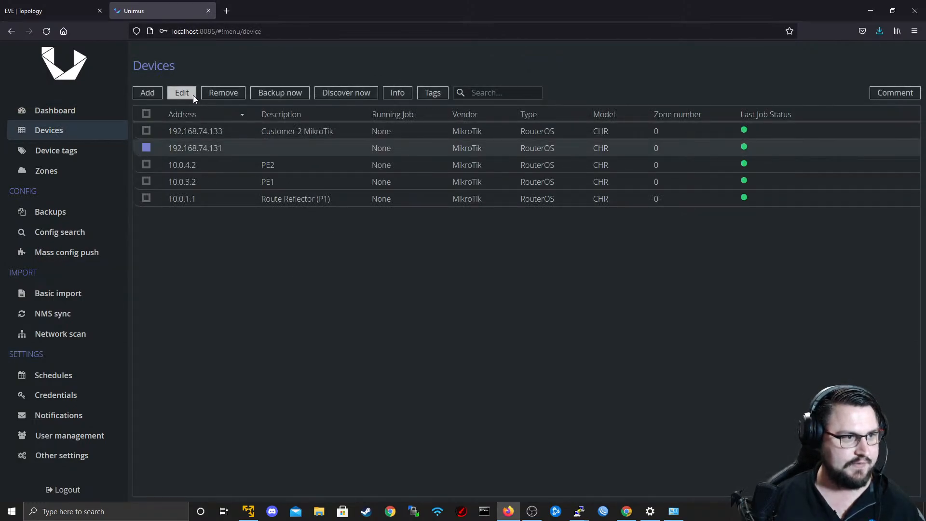
{"action": "left_click", "coordinate": [193, 93]}
{"action": "left_click", "coordinate": [226, 131]}
{"action": "type", "text": "ASBR1"}
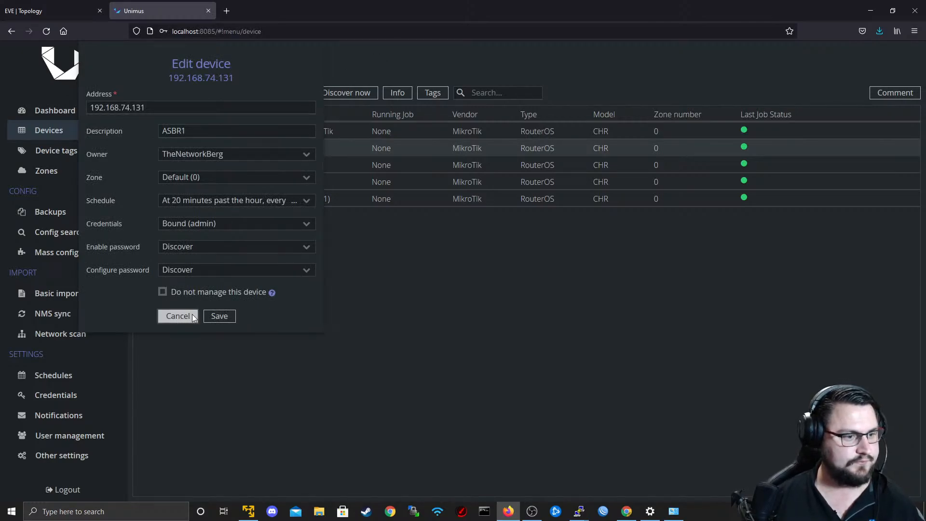
{"action": "left_click", "coordinate": [227, 316]}
Change the description of device 192.168.74.133 to ASBR2 and save it.
{"action": "left_click", "coordinate": [283, 137]}
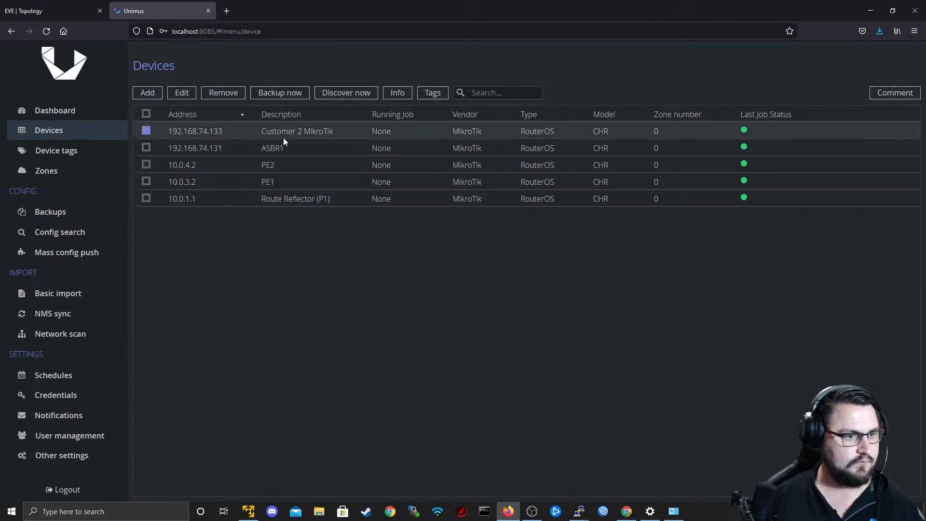
{"action": "left_click", "coordinate": [193, 94]}
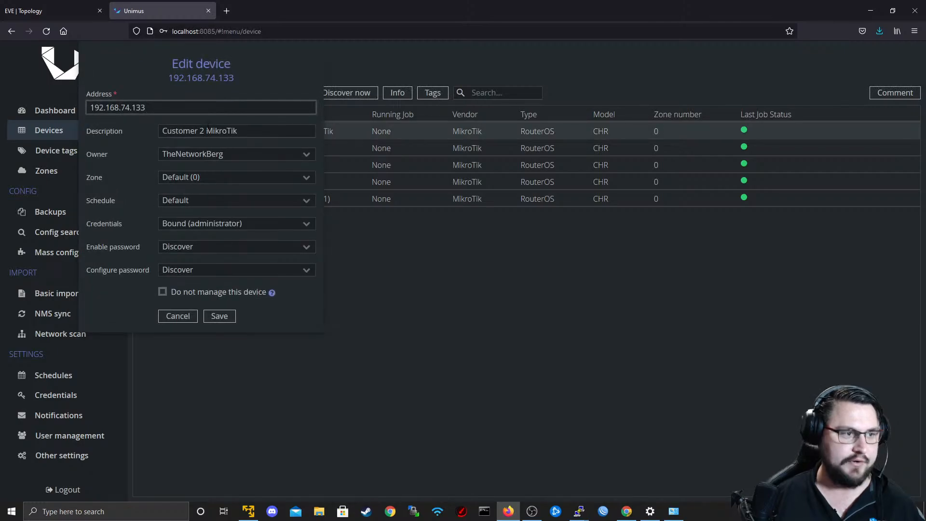
{"action": "triple_click", "coordinate": [234, 131]}
{"action": "type", "text": "AS"}
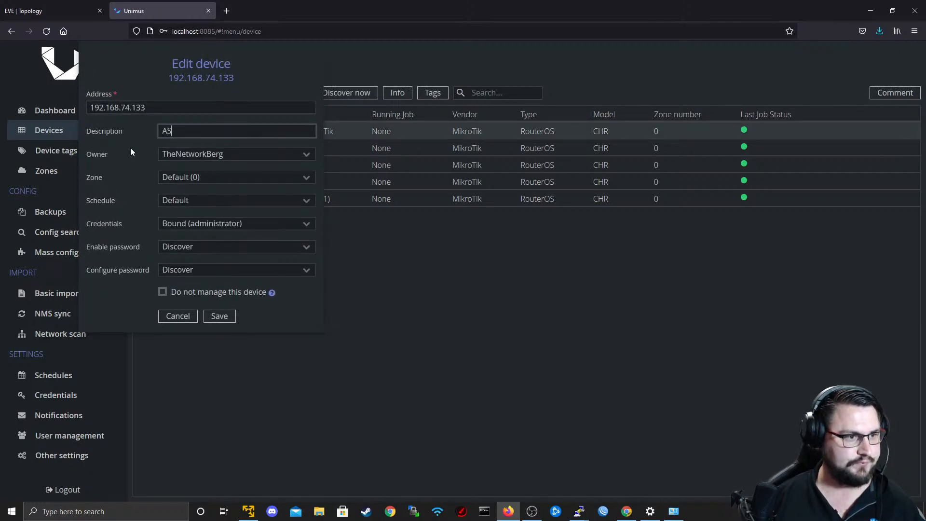
{"action": "type", "text": "BR2"}
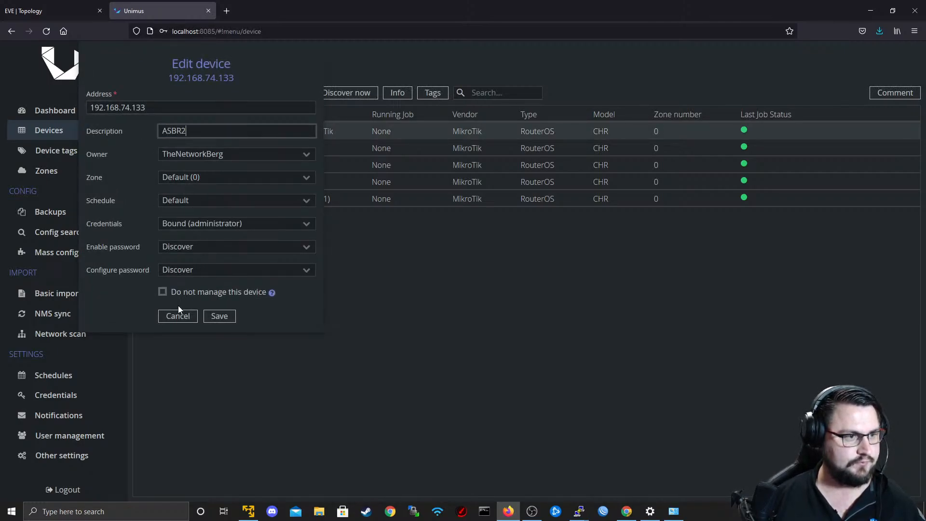
{"action": "left_click", "coordinate": [227, 318]}
Check the updated device list against the router layout in the EVE lab topology.
{"action": "left_click", "coordinate": [60, 111]}
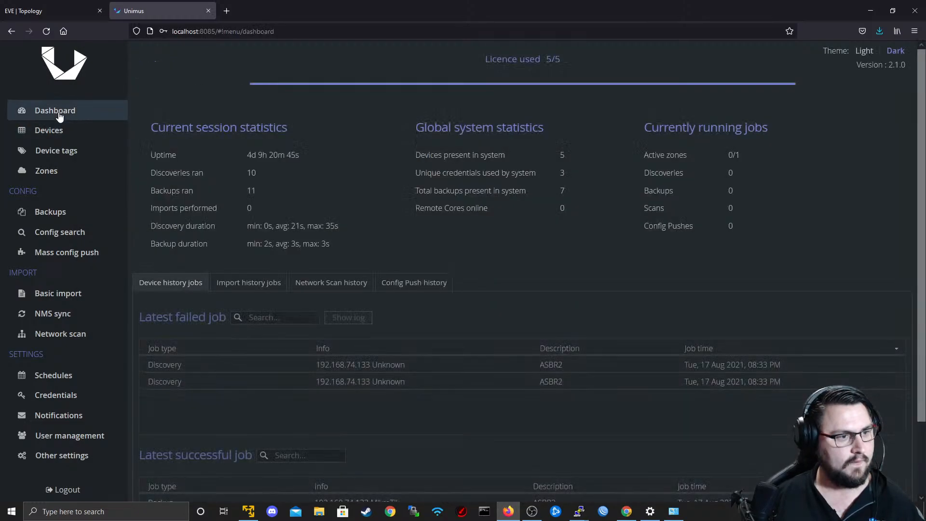
{"action": "left_click", "coordinate": [68, 135]}
{"action": "left_click", "coordinate": [37, 4]}
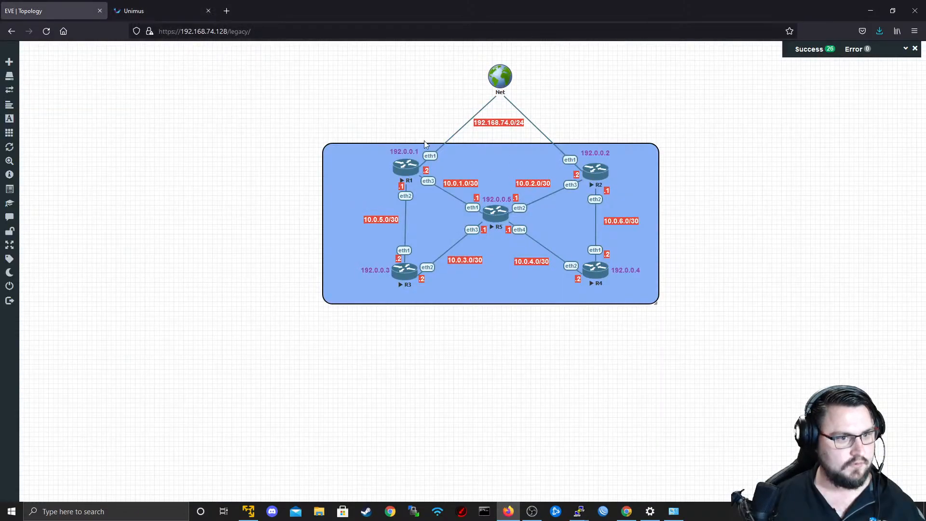
{"action": "left_click", "coordinate": [140, 4]}
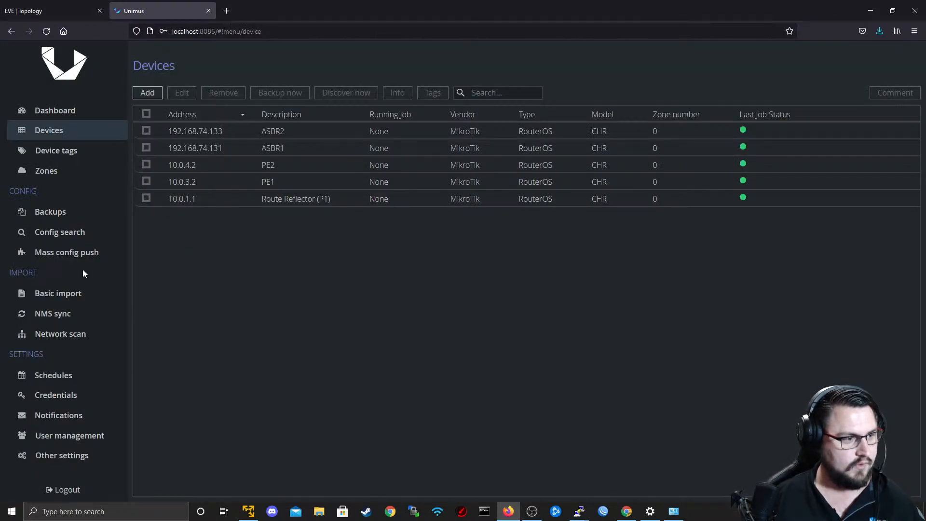
Start a new mass config push preset and name it "ASBR1 Intial Config".
{"action": "left_click", "coordinate": [68, 250]}
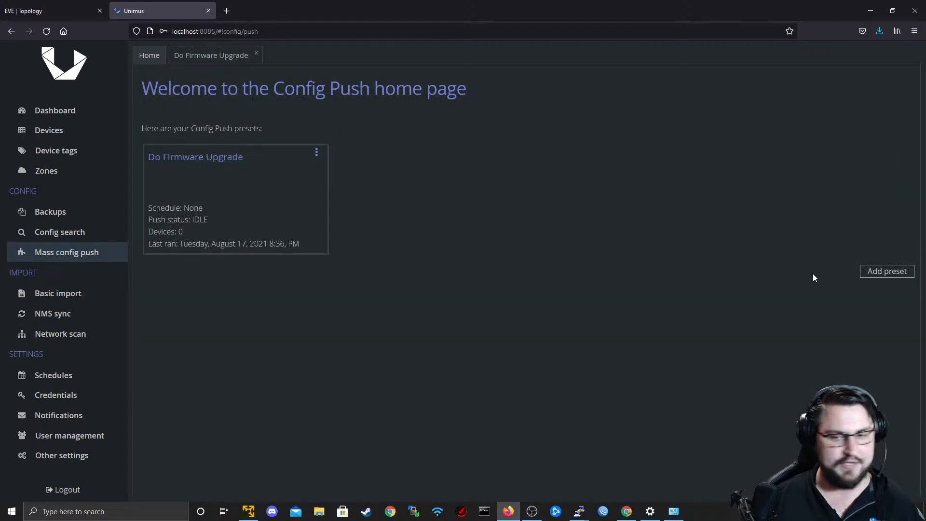
{"action": "left_click", "coordinate": [888, 271]}
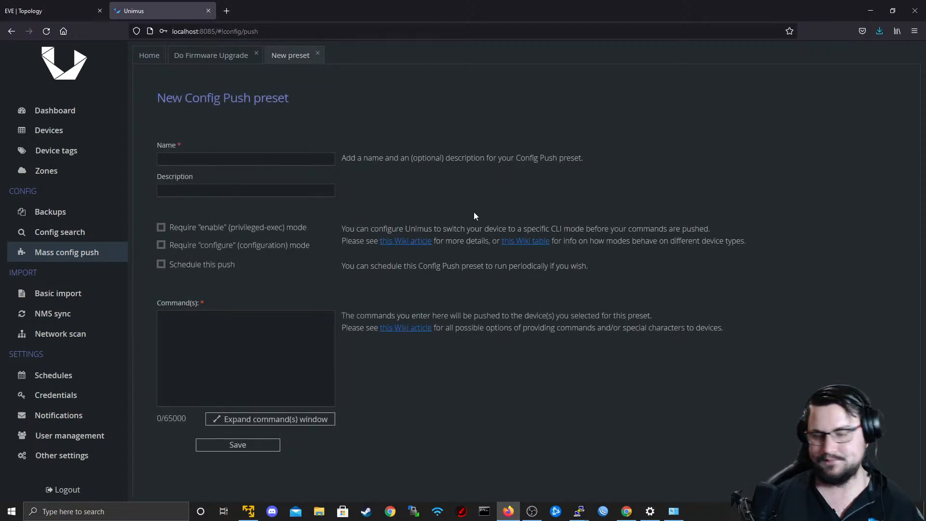
{"action": "left_click", "coordinate": [213, 166]}
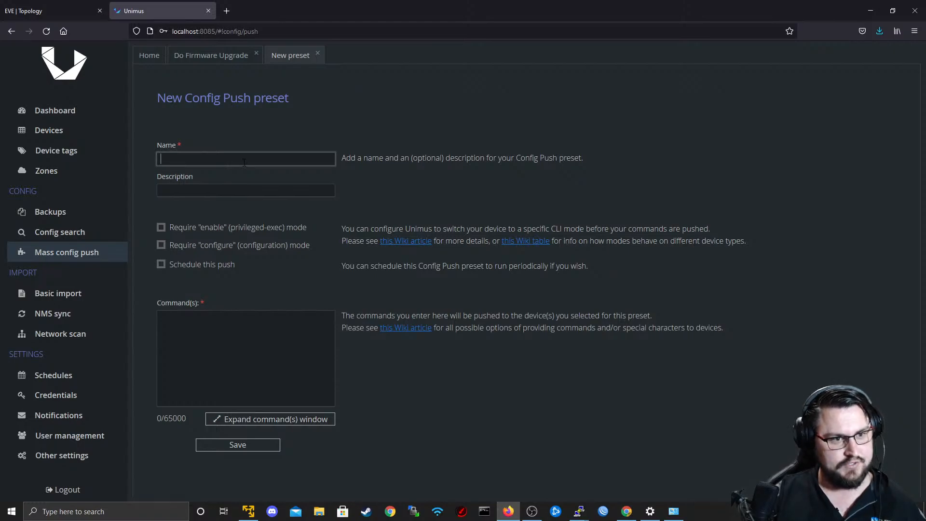
{"action": "type", "text": "C"}
{"action": "key", "text": "BackSpace"}
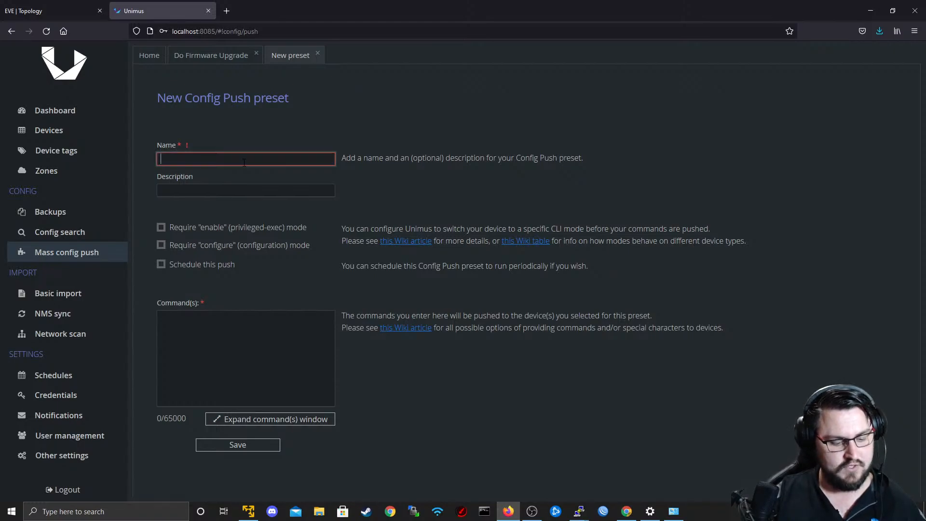
{"action": "type", "text": "ASBR1"}
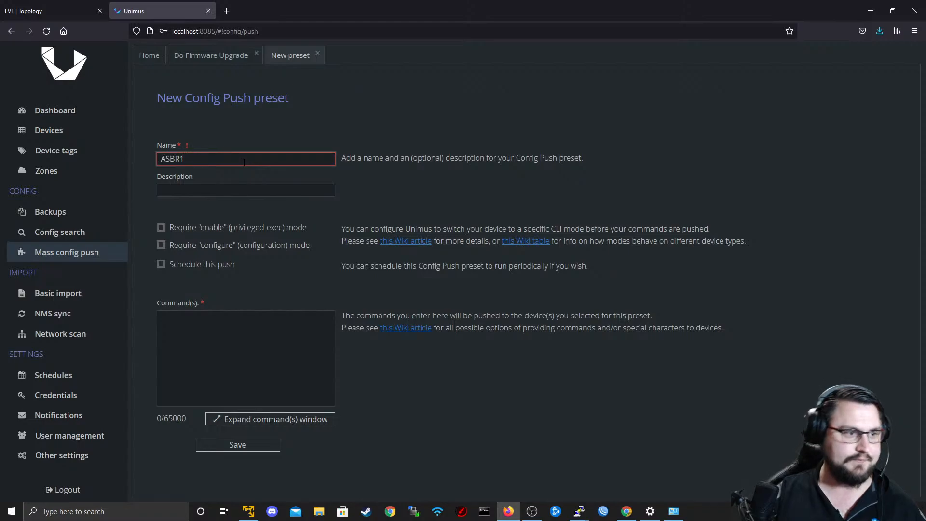
{"action": "type", "text": " Intial COnfig"}
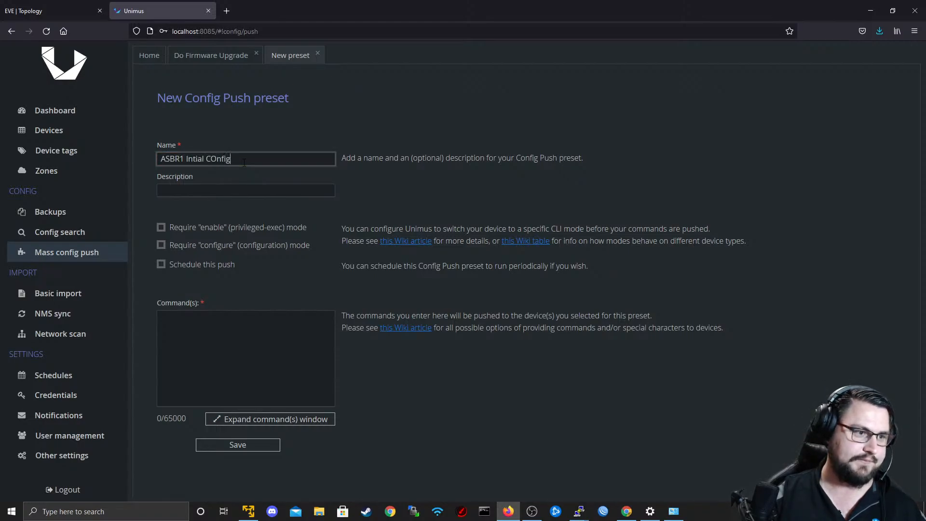
{"action": "key", "text": "BackSpace"}
{"action": "key", "text": "BackSpace"}
{"action": "key", "text": "BackSpace"}
{"action": "key", "text": "BackSpace"}
{"action": "key", "text": "BackSpace"}
{"action": "type", "text": "onfig"}
Set the new preset's description to "Configuring ASBR1".
{"action": "key", "text": "Tab"}
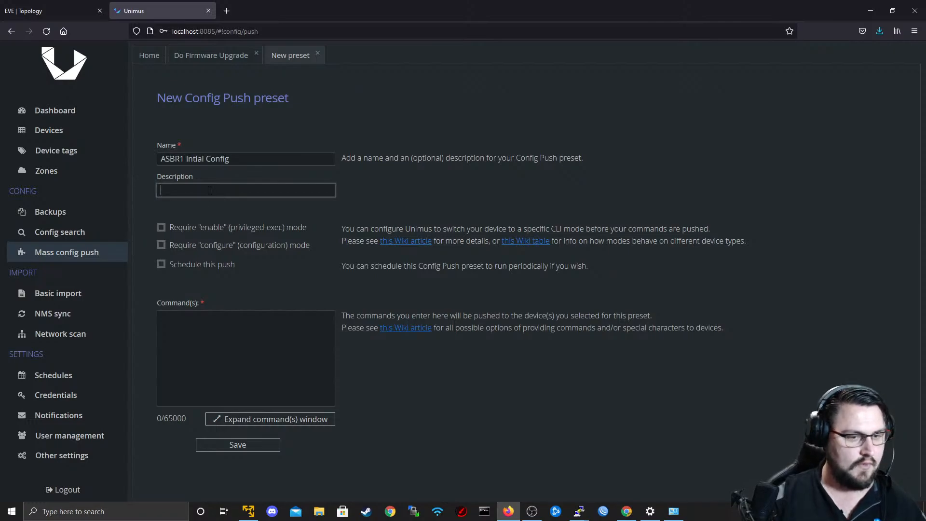
{"action": "type", "text": "Configuring R"}
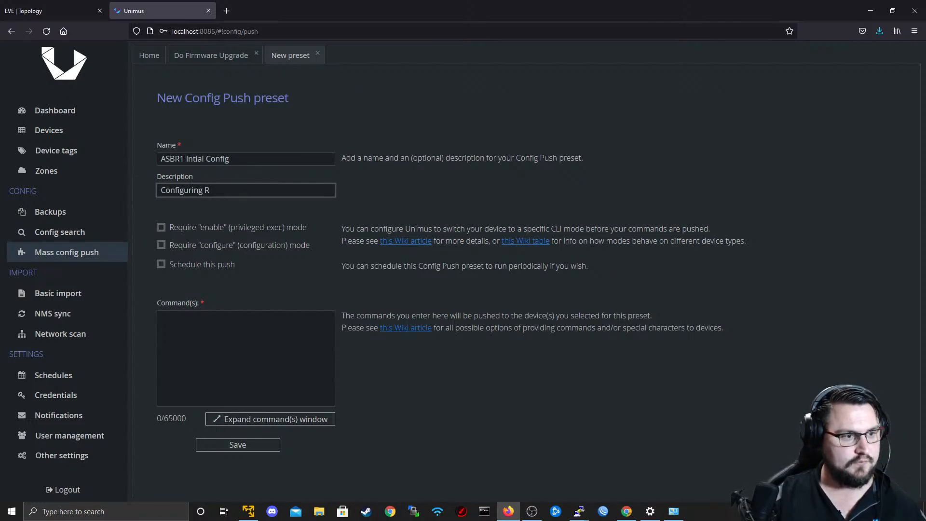
{"action": "key", "text": "BackSpace"}
{"action": "type", "text": "ASBR1"}
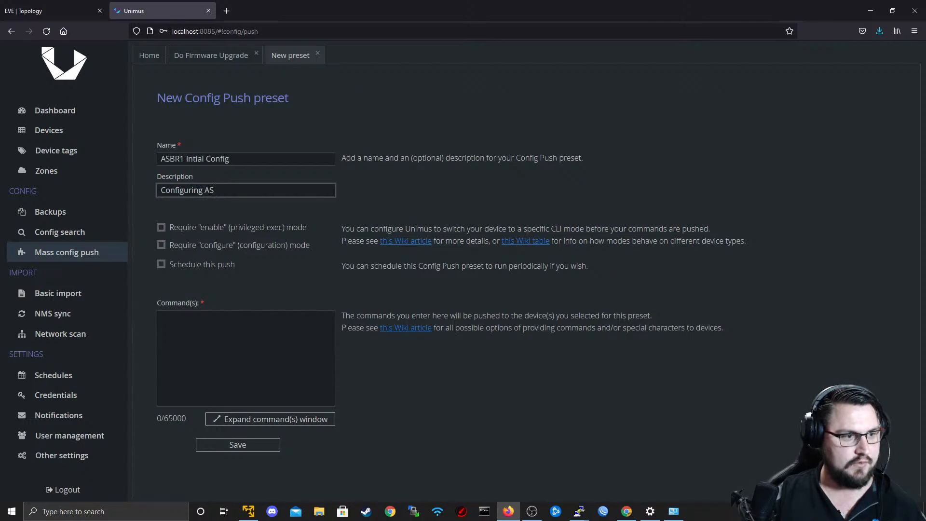
Try out the preset's expanded command editor with placeholder text, close it and clear the commands.
{"action": "left_click", "coordinate": [269, 336]}
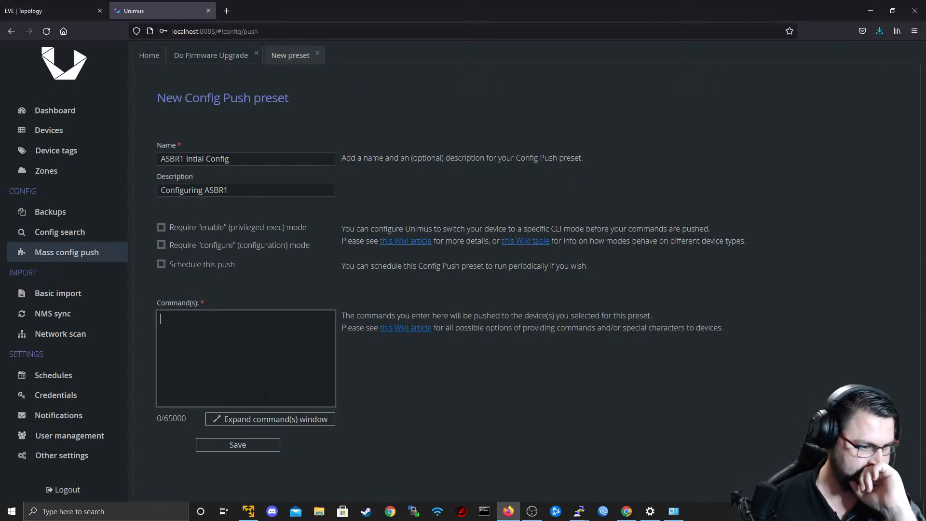
{"action": "left_click", "coordinate": [265, 418]}
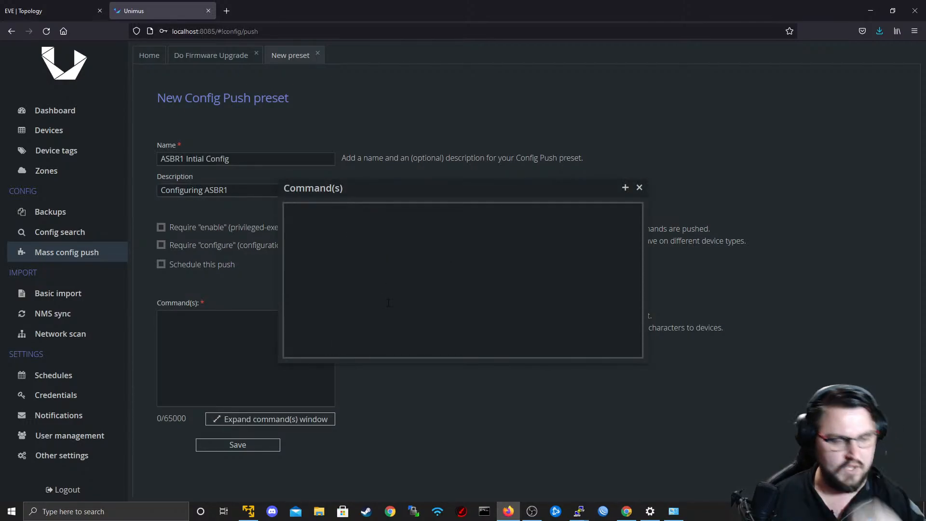
{"action": "type", "text": "ekleqkl1321321"}
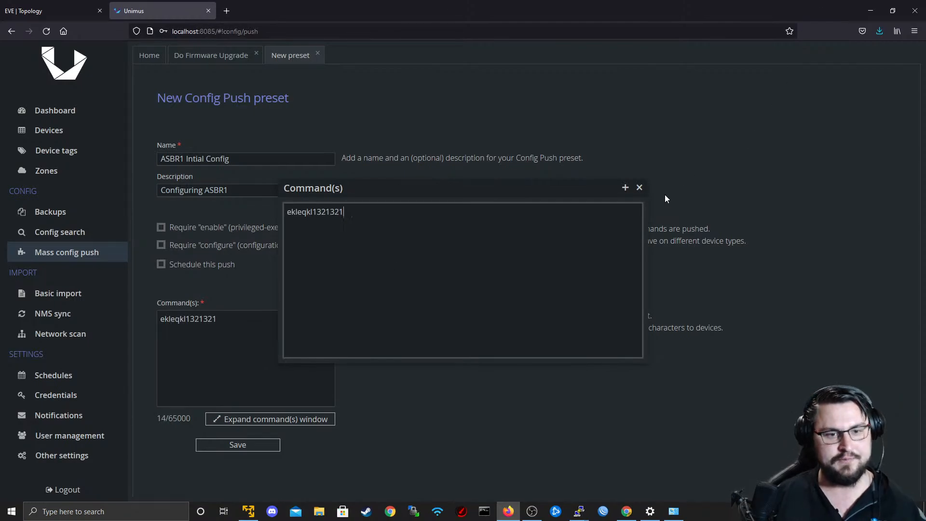
{"action": "left_click", "coordinate": [639, 188]}
{"action": "left_click_drag", "start_coordinate": [232, 324], "coordinate": [161, 338]}
{"action": "key", "text": "BackSpace"}
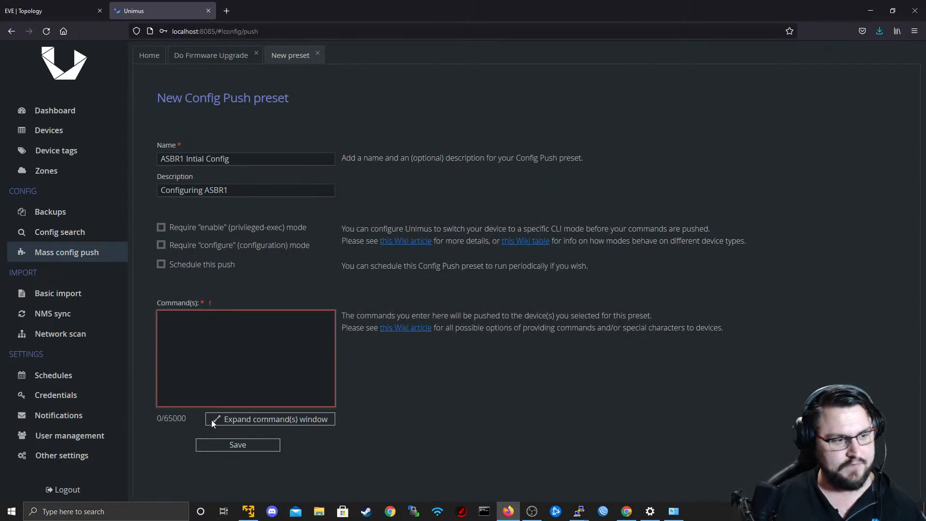
Save the new preset with the placeholder command "1" and open the saved ASBR1 Intial Config preset.
{"action": "type", "text": "1"}
{"action": "left_click", "coordinate": [224, 449]}
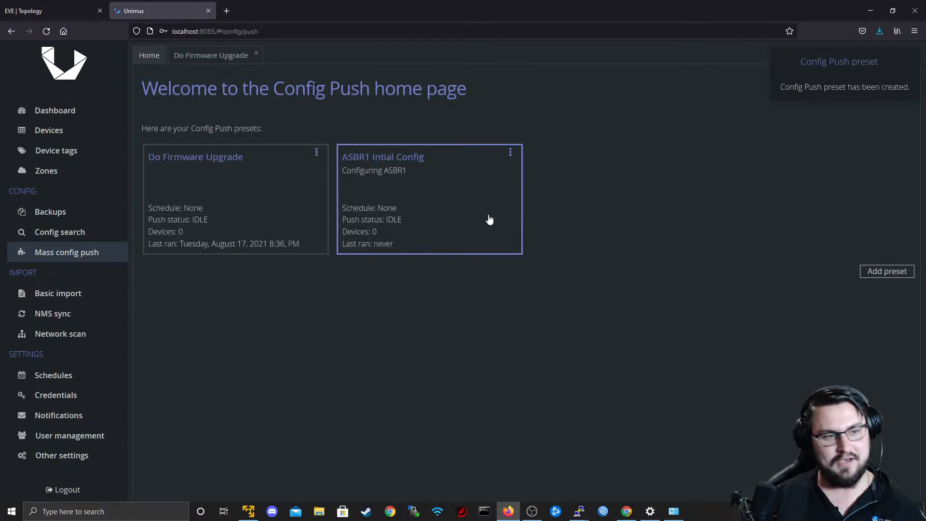
{"action": "left_click", "coordinate": [389, 208]}
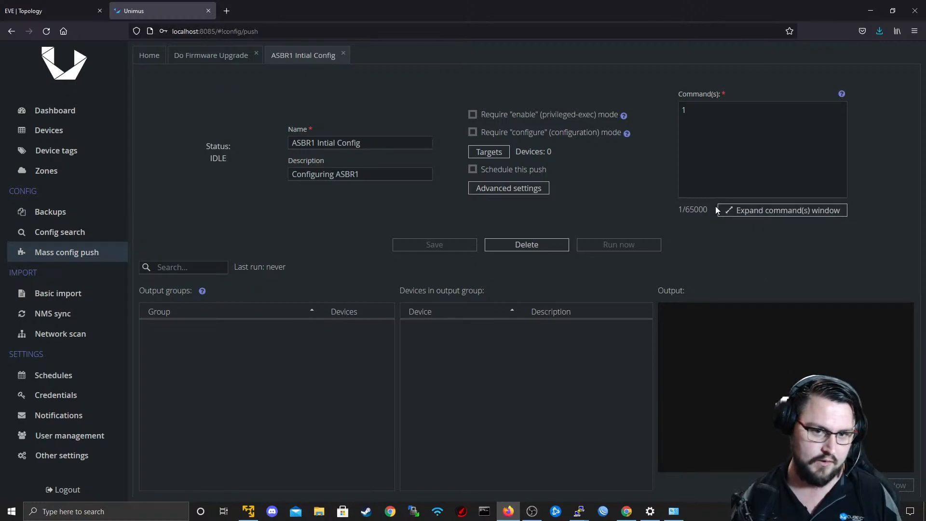
Replace the preset's placeholder command with "/system identity set name=ASBR1".
{"action": "left_click", "coordinate": [757, 211]}
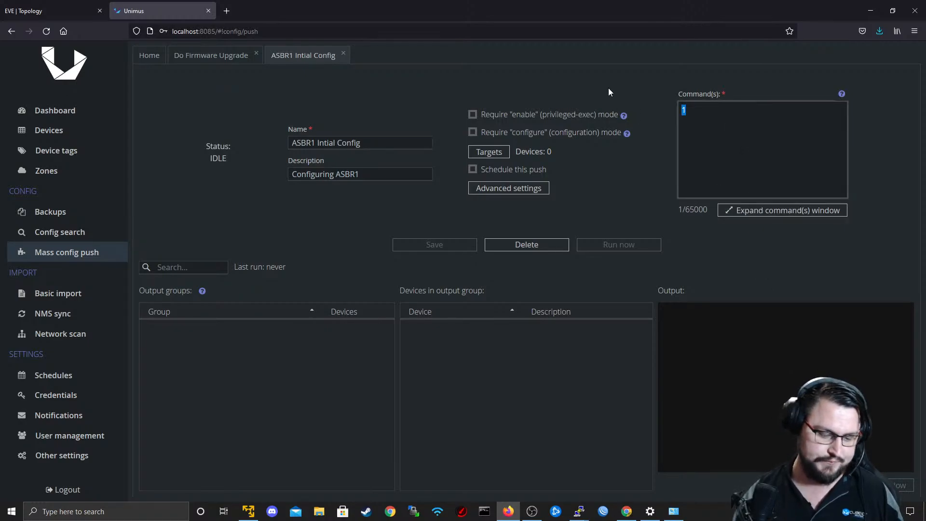
{"action": "key", "text": "BackSpace"}
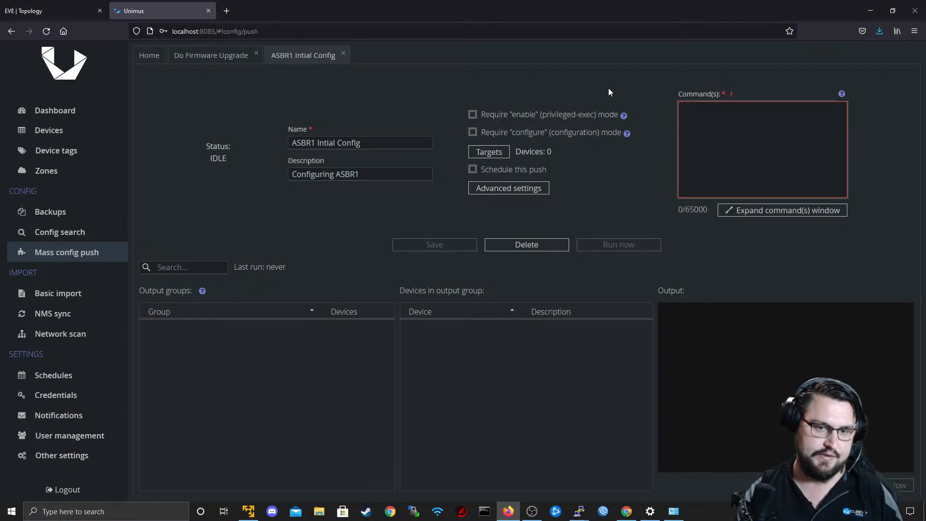
{"action": "type", "text": "/sys"}
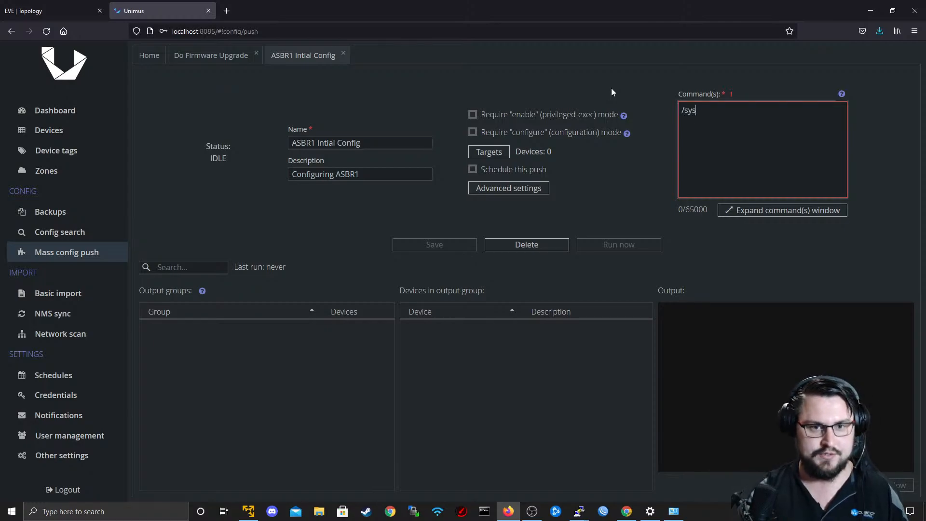
{"action": "type", "text": "tem id"}
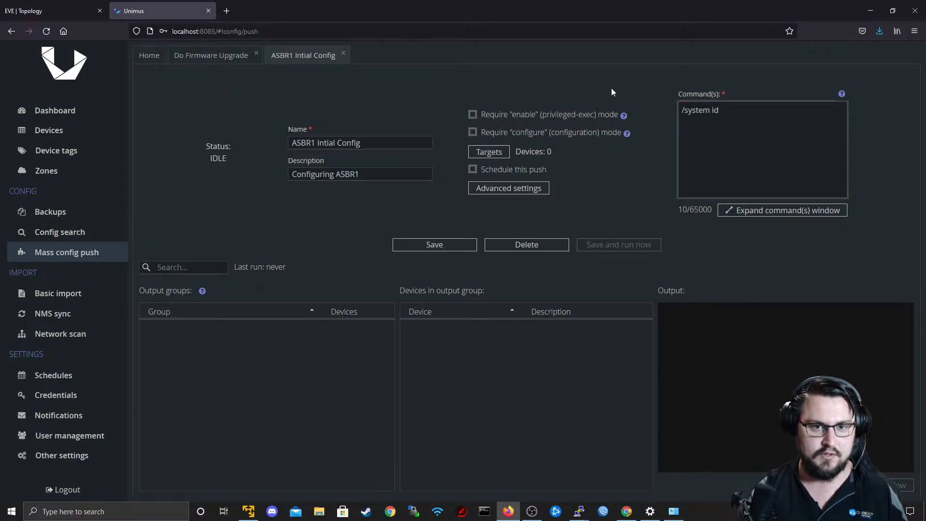
{"action": "type", "text": "etity"}
{"action": "key", "text": "BackSpace"}
{"action": "key", "text": "BackSpace"}
{"action": "key", "text": "BackSpace"}
{"action": "key", "text": "BackSpace"}
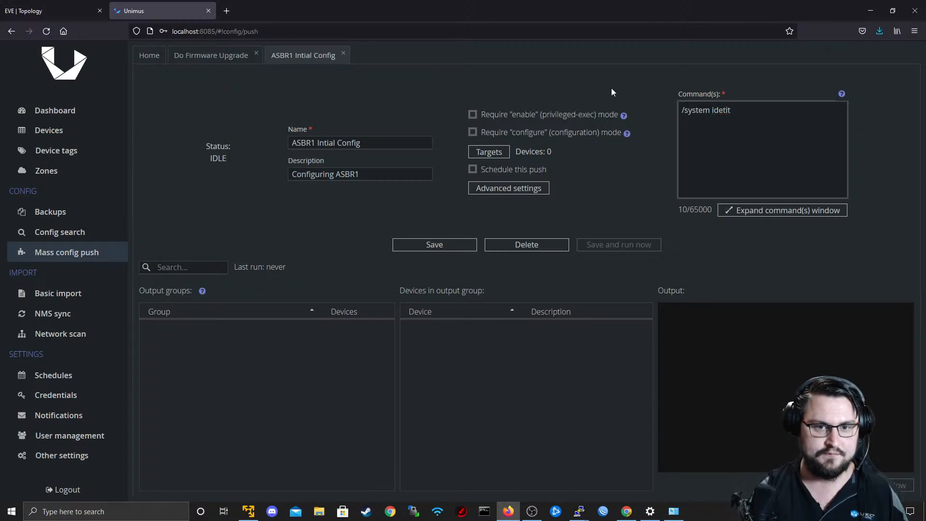
{"action": "type", "text": "ntity"}
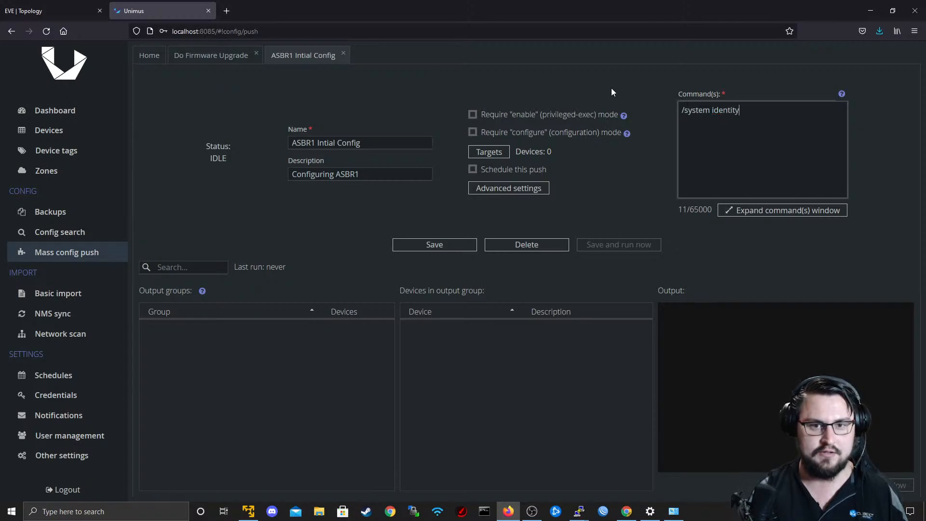
{"action": "type", "text": " set name="}
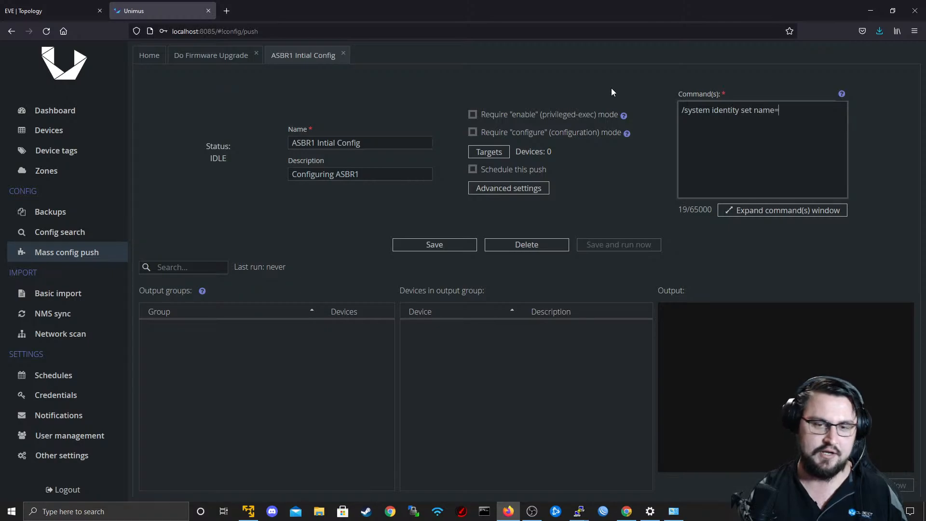
{"action": "type", "text": "ASBR1"}
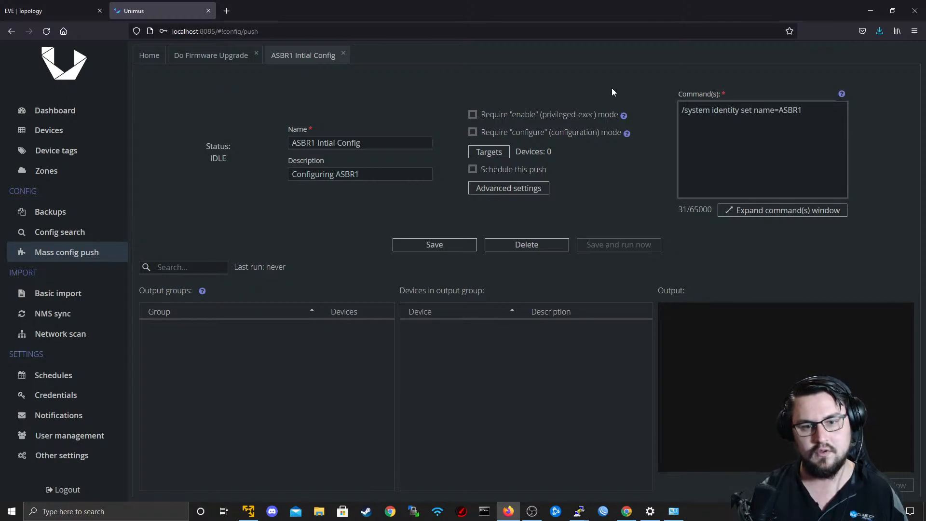
Add a second command line, "/interface bridge add name=Lo0", to create the loopback bridge.
{"action": "key", "text": "Return"}
{"action": "type", "text": "/"}
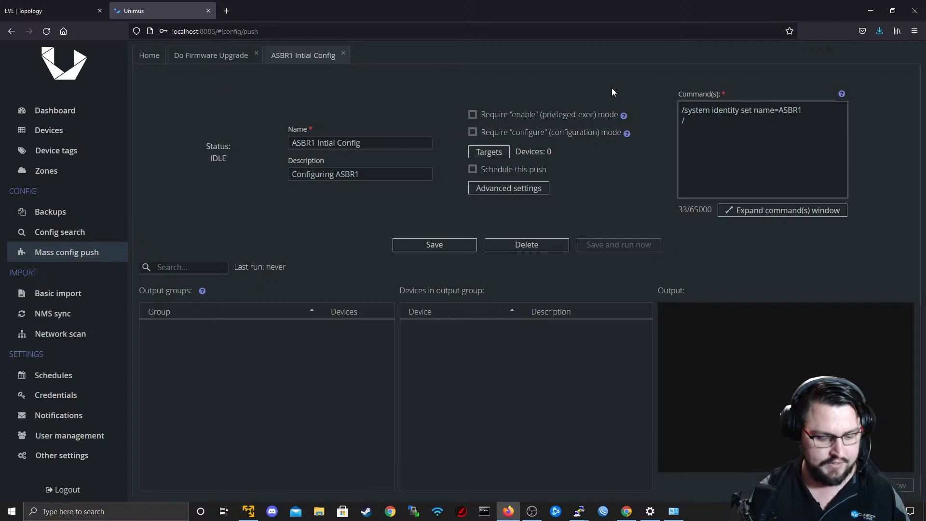
{"action": "type", "text": "interface bri"}
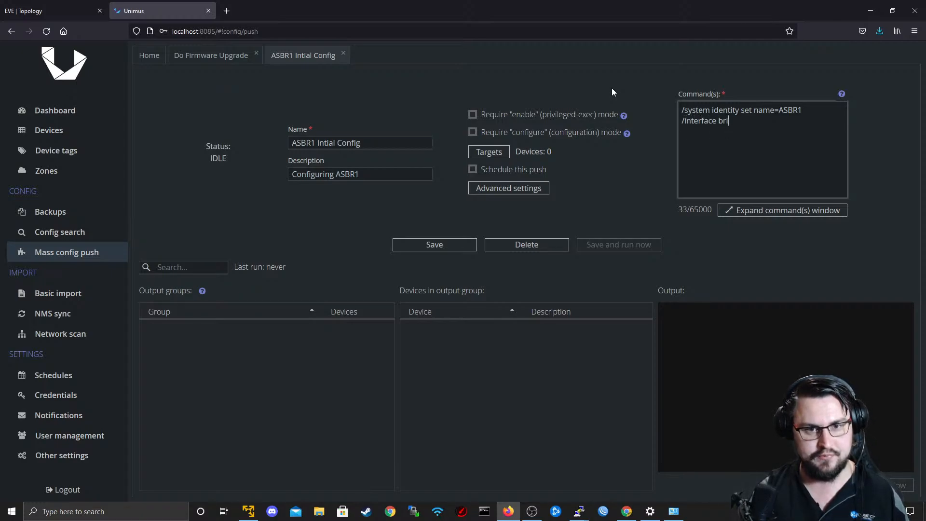
{"action": "type", "text": "dge add nam"}
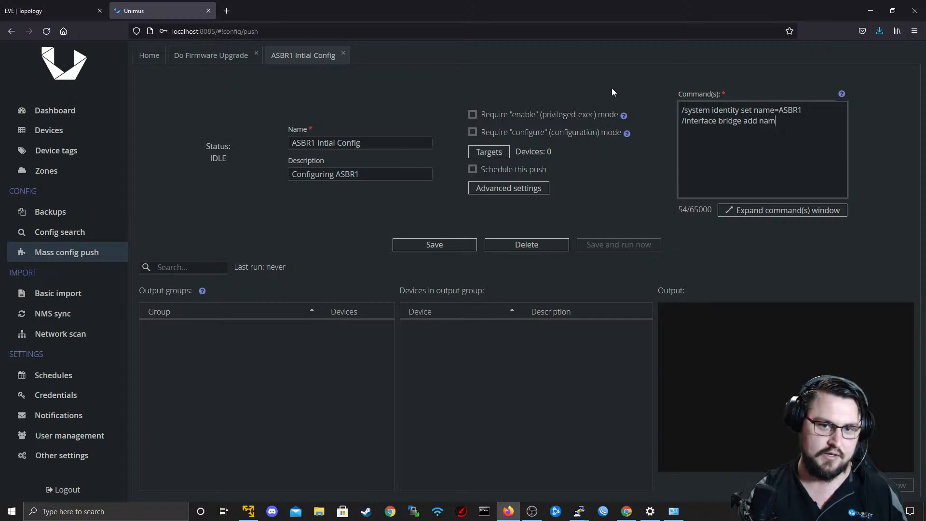
{"action": "type", "text": "e=Lo0"}
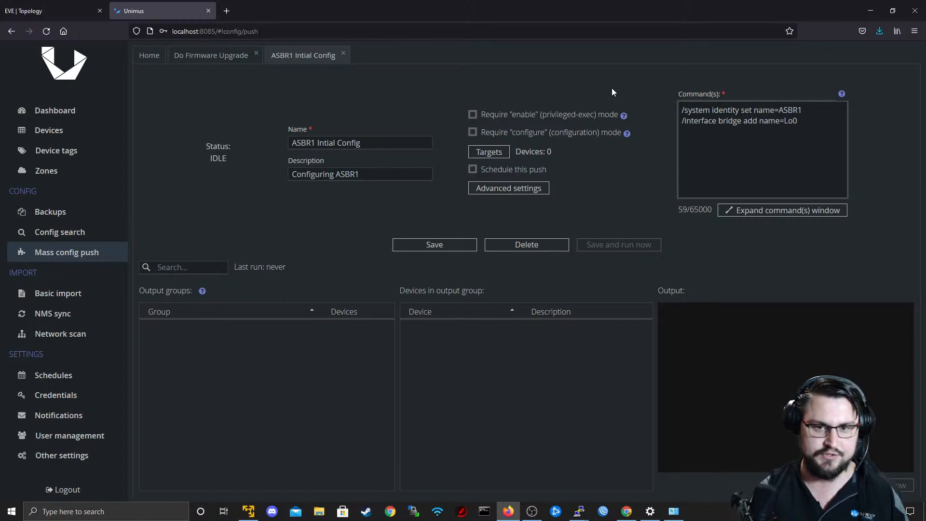
{"action": "key", "text": "Return"}
{"action": "type", "text": "/inter"}
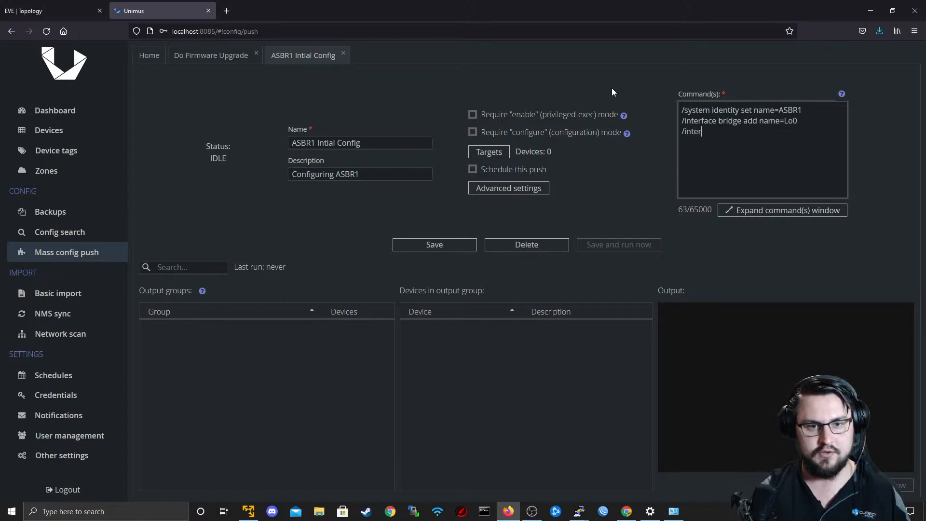
{"action": "type", "text": "face bridge port"}
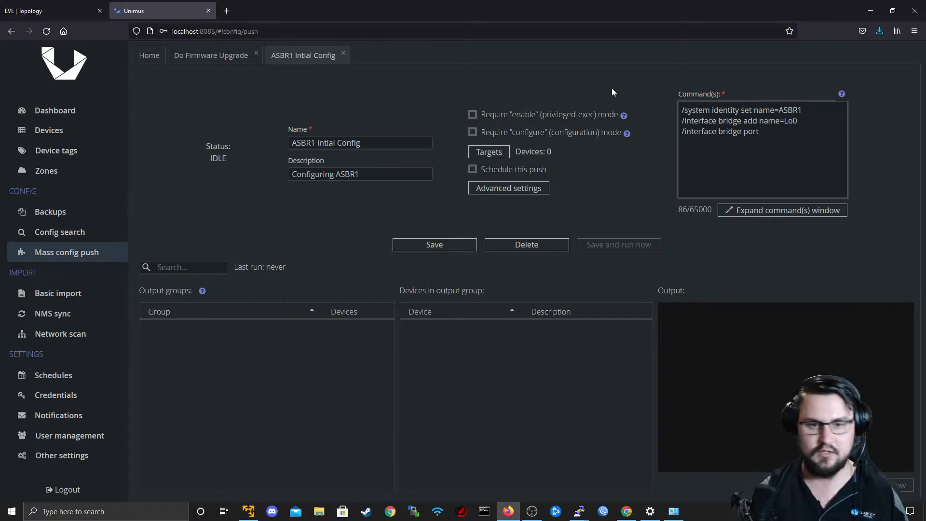
{"action": "type", "text": " add interface="}
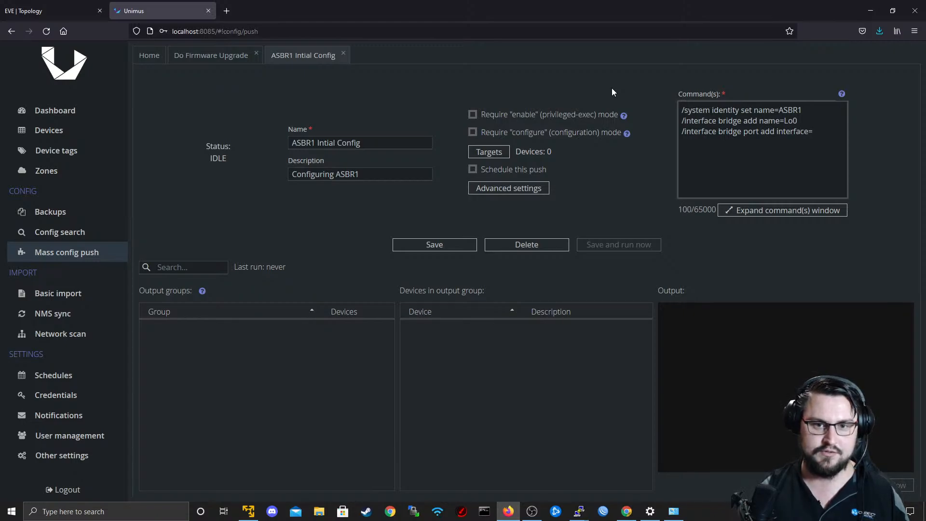
{"action": "key", "text": "BackSpace"}
{"action": "key", "text": "BackSpace"}
{"action": "key", "text": "BackSpace"}
{"action": "key", "text": "BackSpace"}
{"action": "key", "text": "BackSpace"}
{"action": "key", "text": "BackSpace"}
{"action": "key", "text": "BackSpace"}
{"action": "key", "text": "BackSpace"}
{"action": "key", "text": "BackSpace"}
{"action": "key", "text": "BackSpace"}
{"action": "key", "text": "BackSpace"}
{"action": "key", "text": "BackSpace"}
{"action": "key", "text": "BackSpace"}
{"action": "key", "text": "BackSpace"}
{"action": "key", "text": "BackSpace"}
{"action": "key", "text": "BackSpace"}
{"action": "key", "text": "BackSpace"}
{"action": "key", "text": "BackSpace"}
{"action": "key", "text": "BackSpace"}
{"action": "key", "text": "BackSpace"}
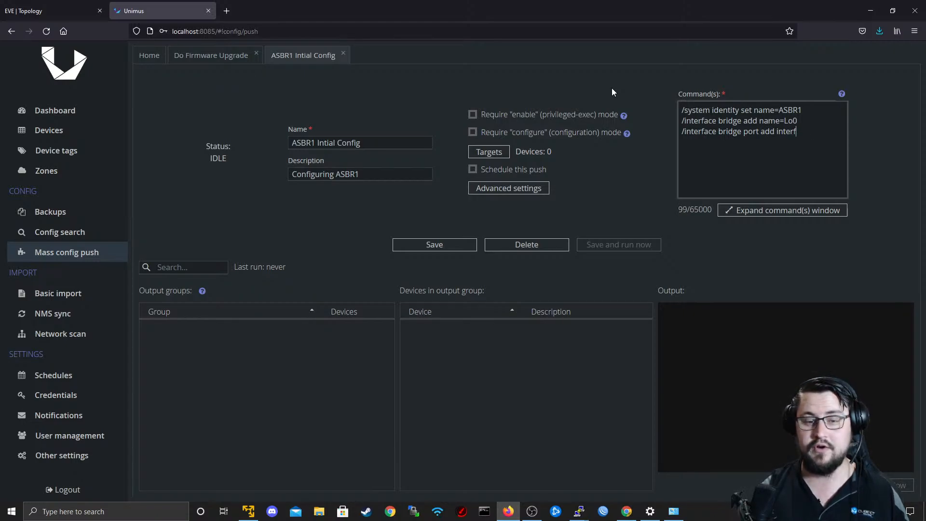
{"action": "key", "text": "BackSpace"}
{"action": "key", "text": "BackSpace"}
{"action": "key", "text": "BackSpace"}
{"action": "key", "text": "BackSpace"}
{"action": "key", "text": "BackSpace"}
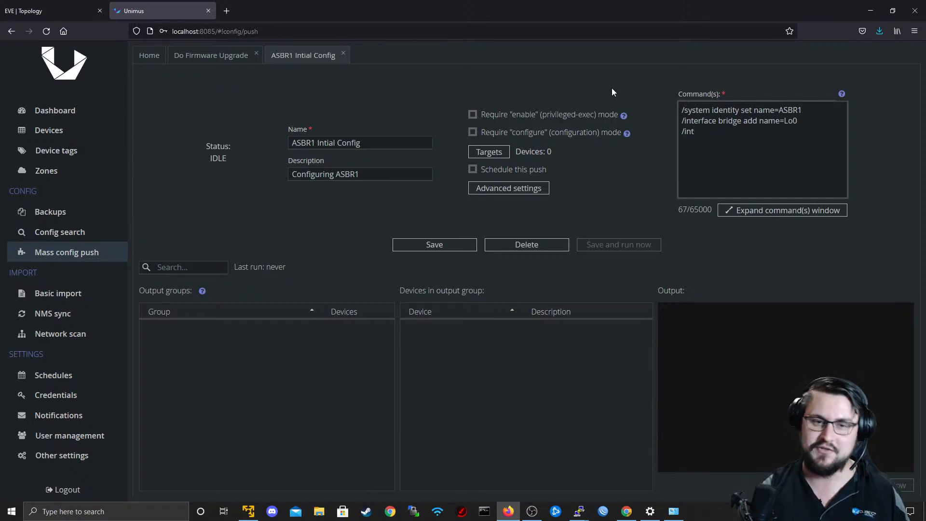
Enter "/ip address add address=192.0.0.1" as the third command line.
{"action": "type", "text": "p "}
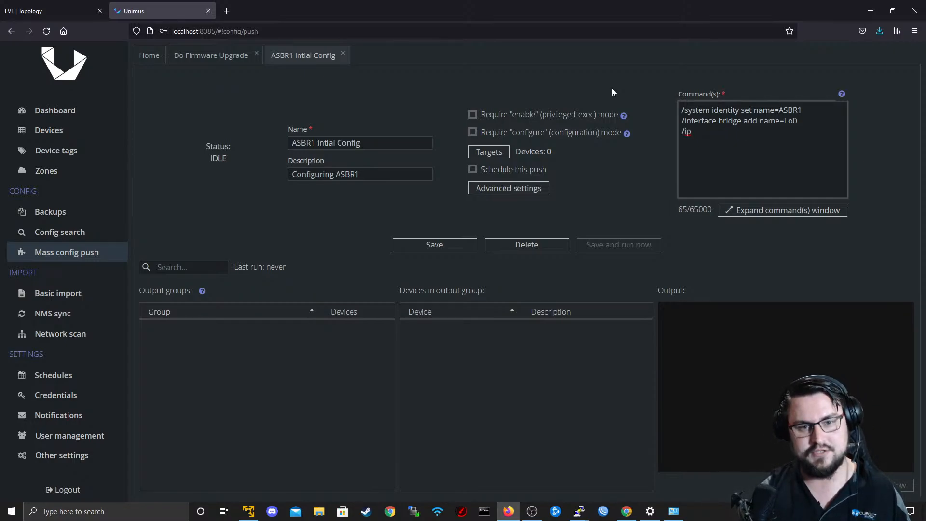
{"action": "type", "text": "add"}
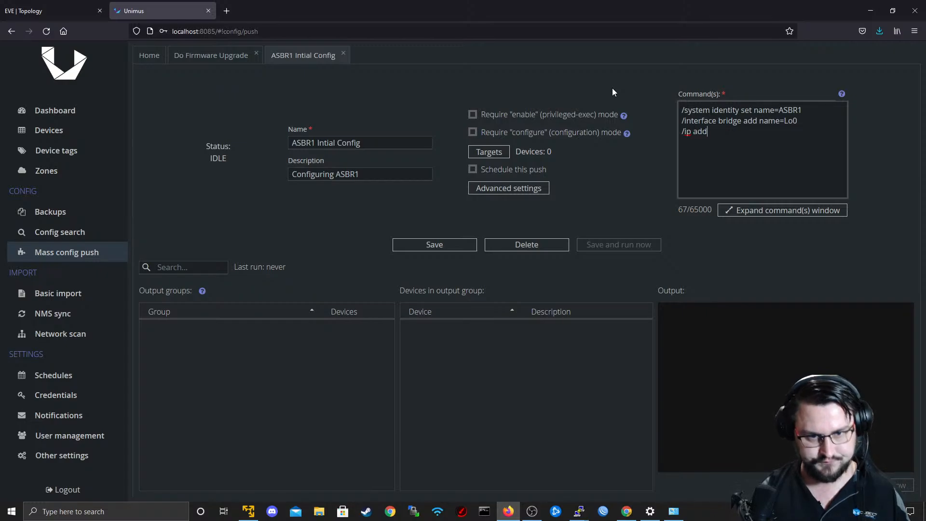
{"action": "type", "text": "ress add add"}
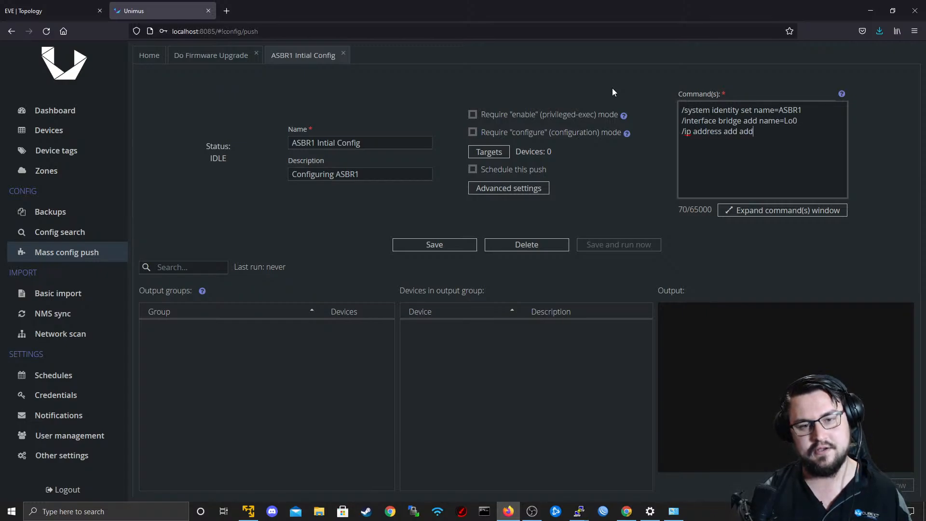
{"action": "type", "text": "ress=192."}
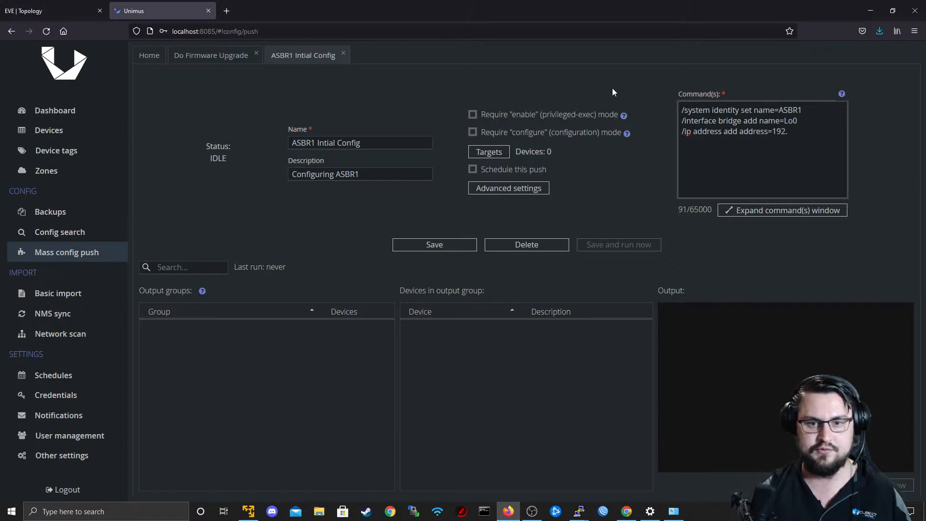
{"action": "type", "text": "0.0.1"}
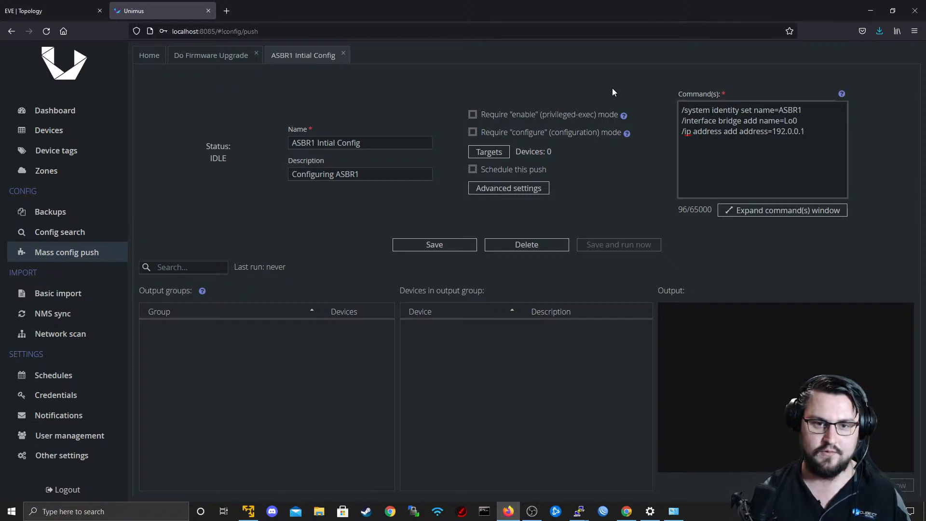
Add the ASBR1 device as the push preset's target and close the target windows.
{"action": "left_click", "coordinate": [487, 152]}
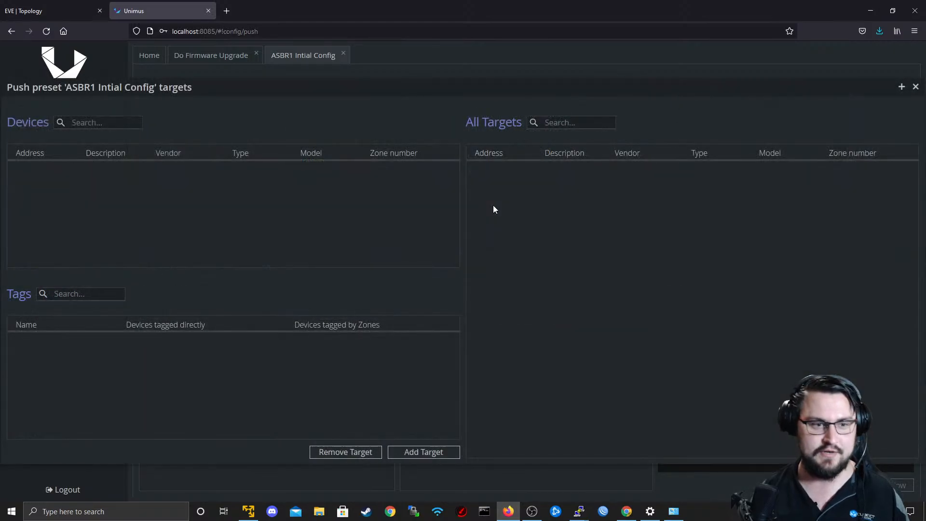
{"action": "left_click", "coordinate": [422, 451]}
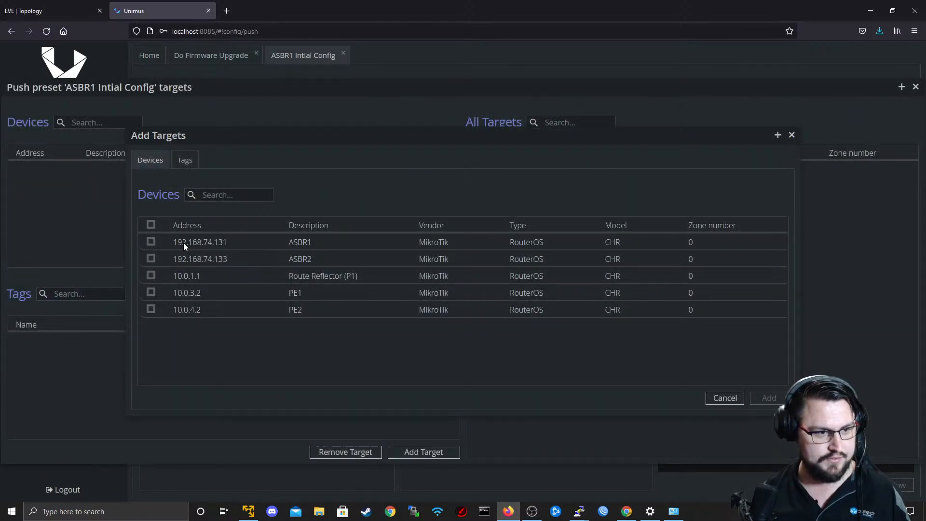
{"action": "left_click", "coordinate": [151, 242]}
{"action": "left_click", "coordinate": [755, 399]}
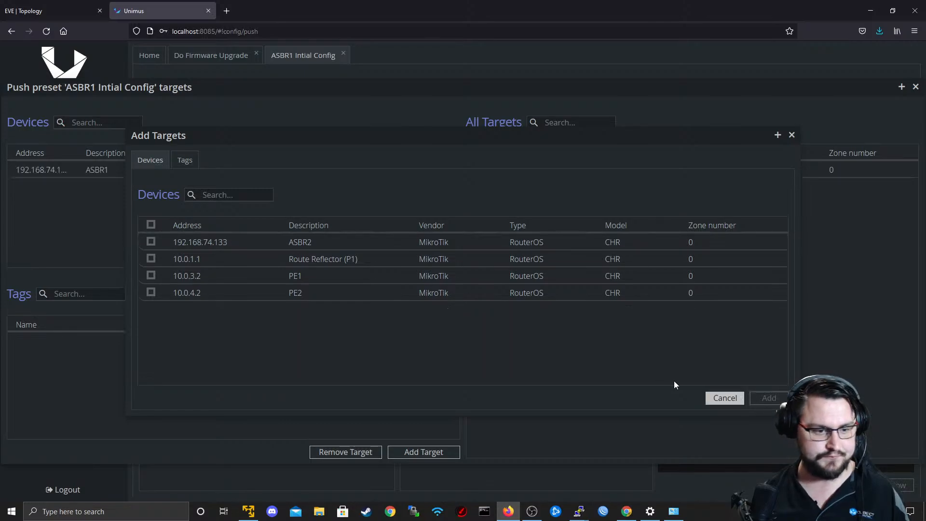
{"action": "left_click", "coordinate": [792, 135]}
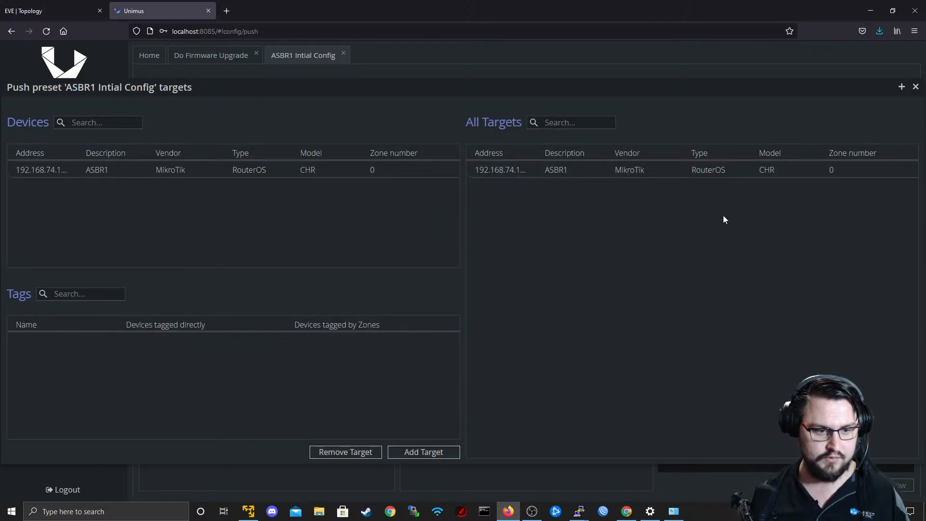
{"action": "left_click", "coordinate": [916, 86]}
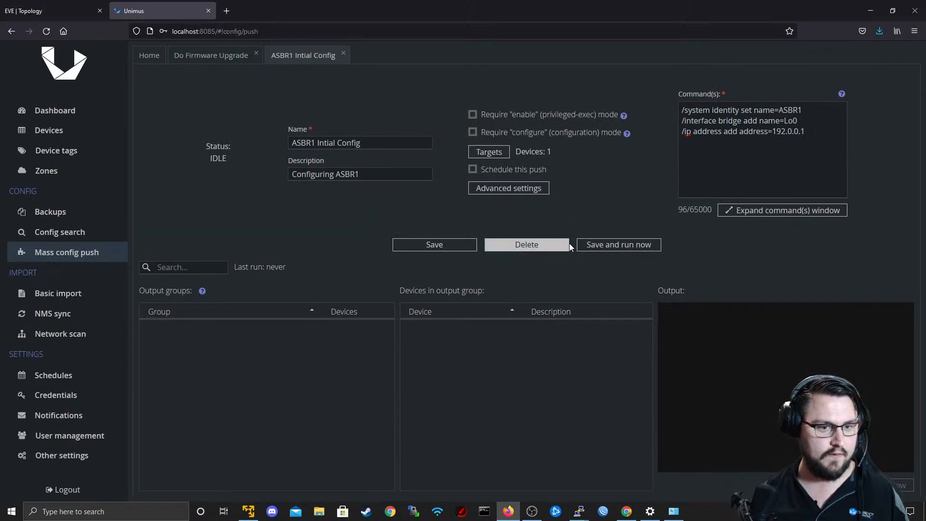
Save the updated ASBR1 Intial Config preset and run the config push.
{"action": "left_click", "coordinate": [456, 245]}
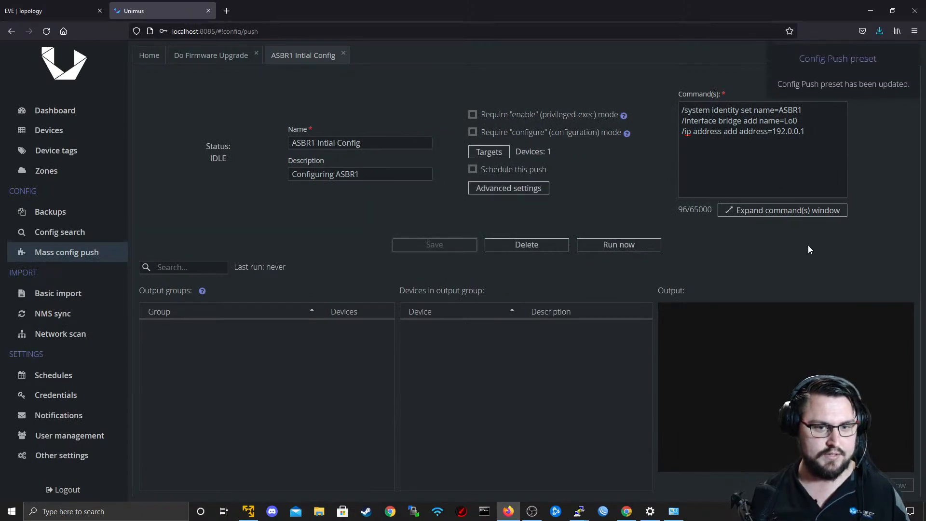
{"action": "left_click", "coordinate": [604, 245]}
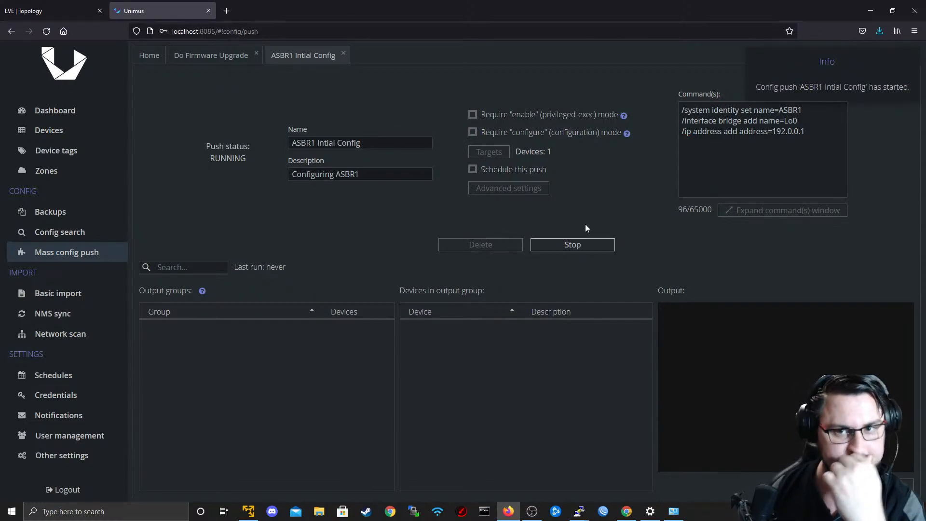
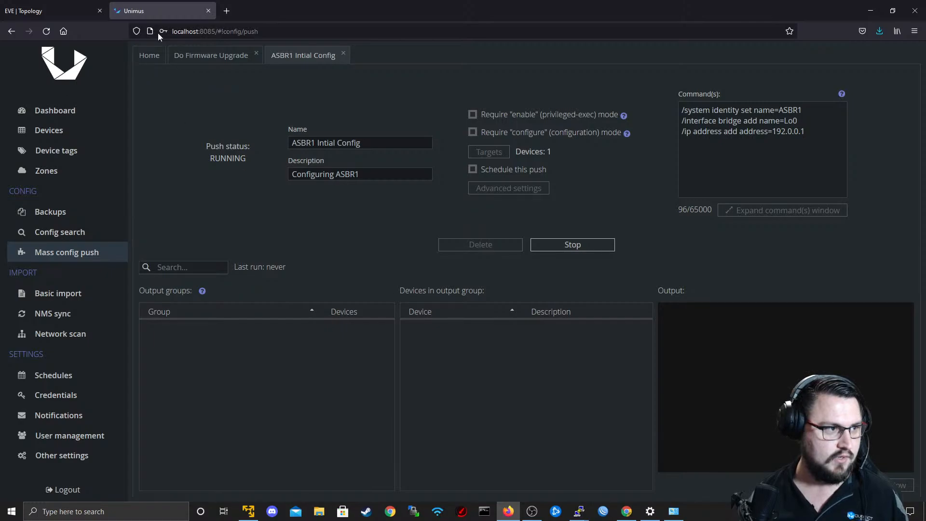
Switch to the R1 terminal session and refresh the prompt to check the router's identity.
{"action": "key", "text": "ctrl+Tab"}
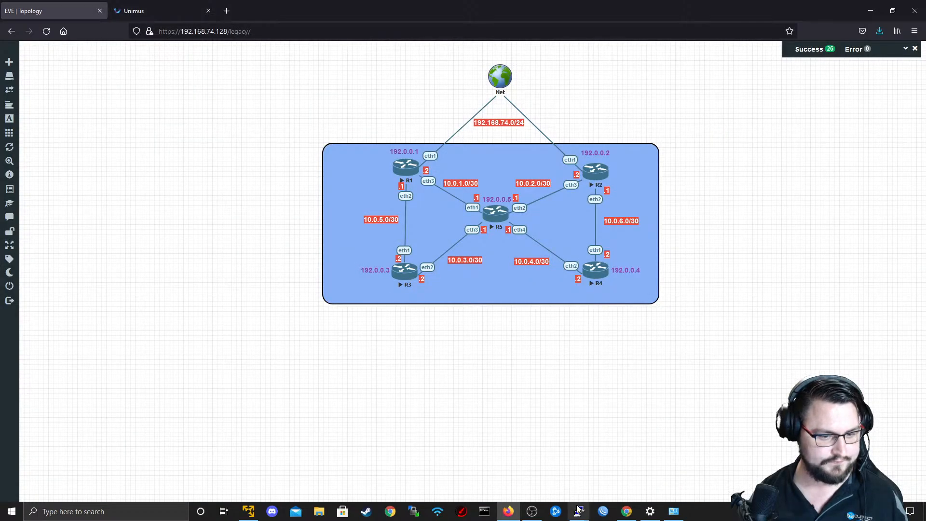
{"action": "mouse_move", "coordinate": [579, 510]}
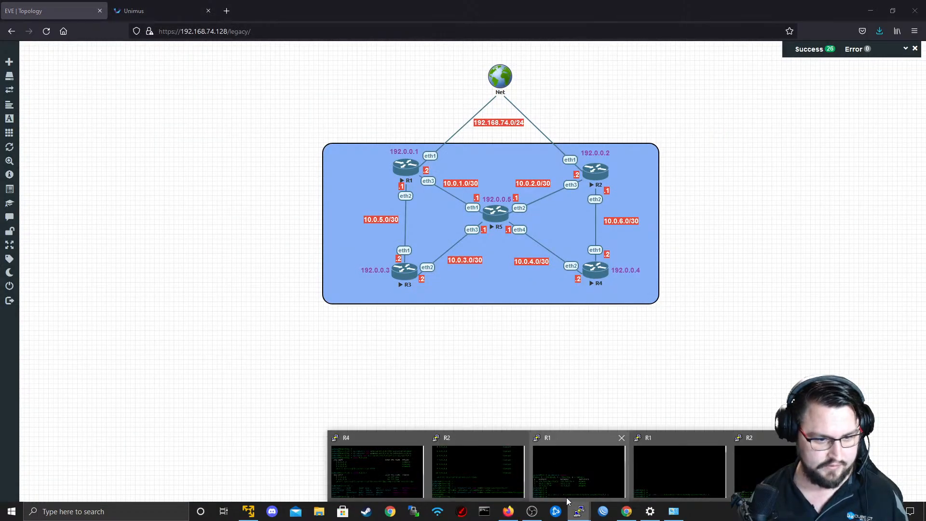
{"action": "left_click", "coordinate": [554, 485]}
{"action": "key", "text": "Return"}
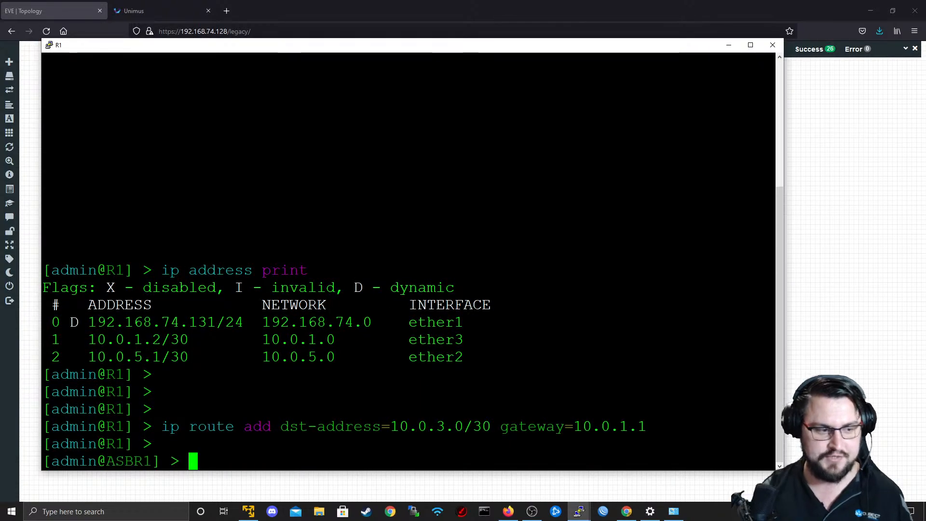
{"action": "key", "text": "Return"}
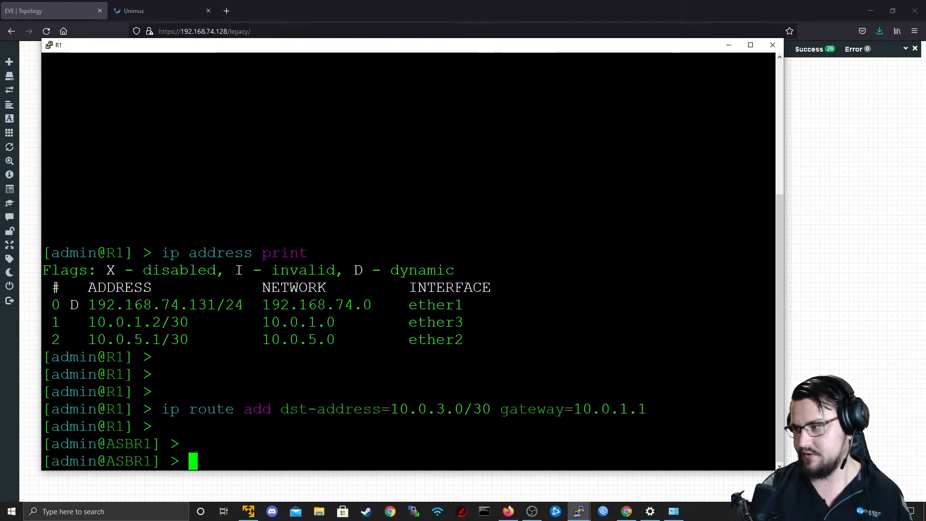
{"action": "type", "text": "interface"}
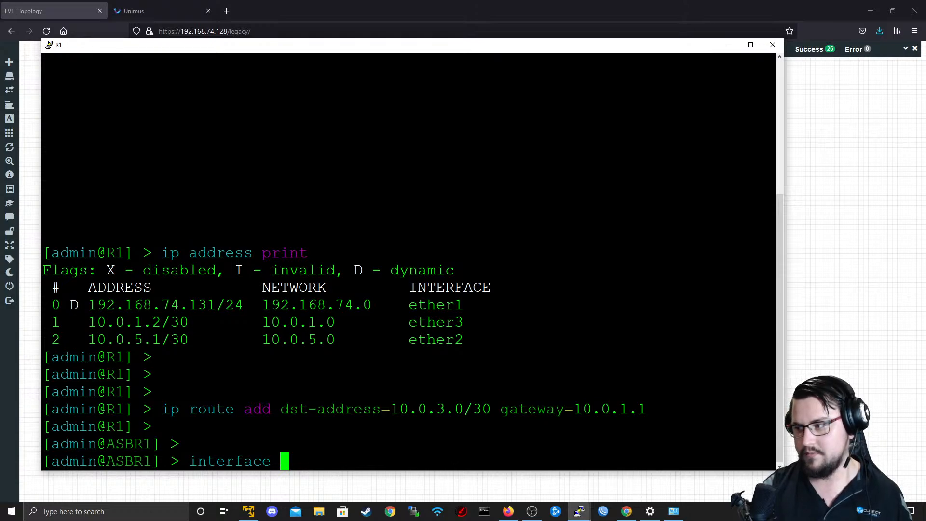
Return to Unimus and check the status of the ASBR1 Intial Config push.
{"action": "left_click", "coordinate": [586, 2]}
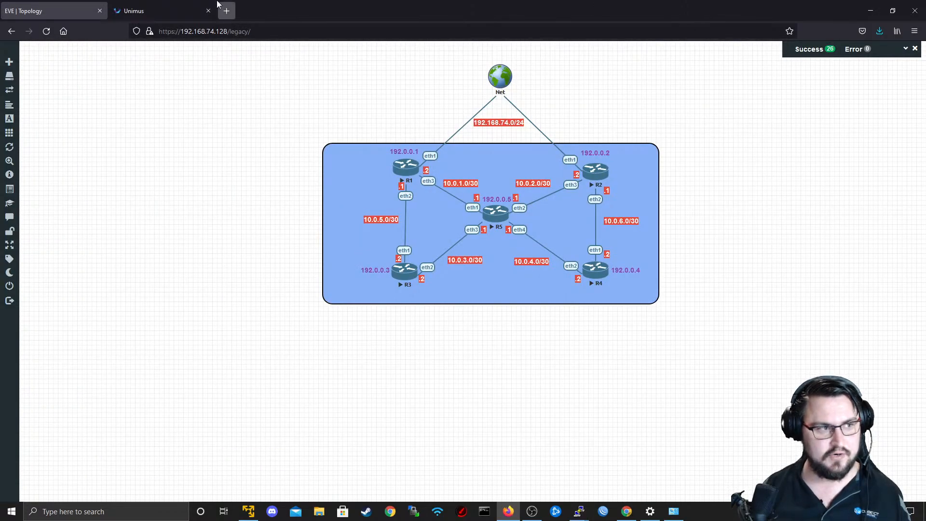
{"action": "left_click", "coordinate": [180, 6]}
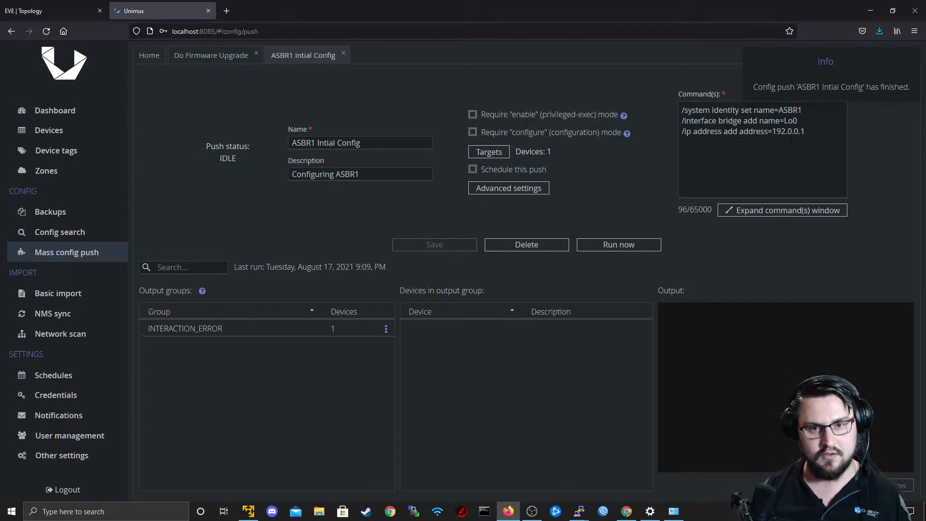
{"action": "left_click", "coordinate": [829, 162]}
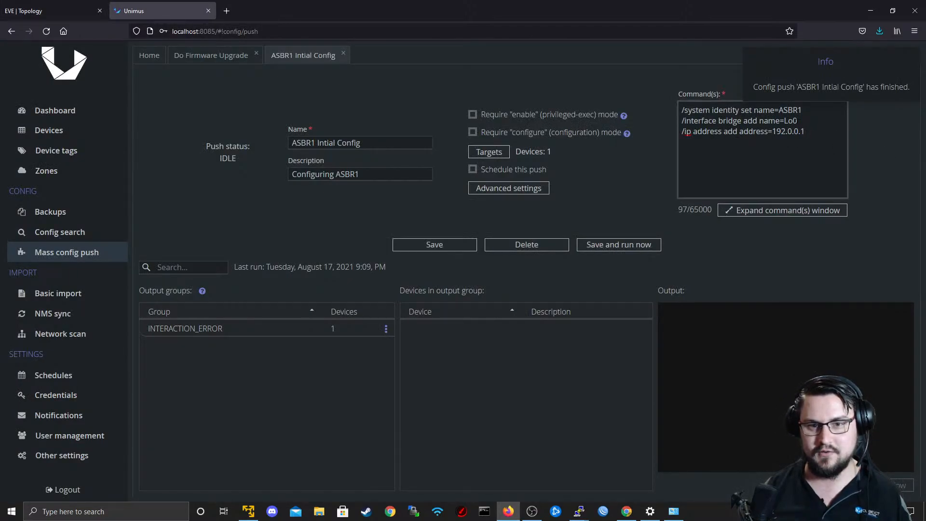
List the bridge interfaces in the R1 terminal with "interface bridge print" and highlight the bridge name.
{"action": "key", "text": "alt+Tab"}
{"action": "key", "text": "BackSpace"}
{"action": "key", "text": "BackSpace"}
{"action": "key", "text": "BackSpace"}
{"action": "key", "text": "BackSpace"}
{"action": "key", "text": "BackSpace"}
{"action": "key", "text": "BackSpace"}
{"action": "key", "text": "BackSpace"}
{"action": "key", "text": "BackSpace"}
{"action": "key", "text": "BackSpace"}
{"action": "key", "text": "BackSpace"}
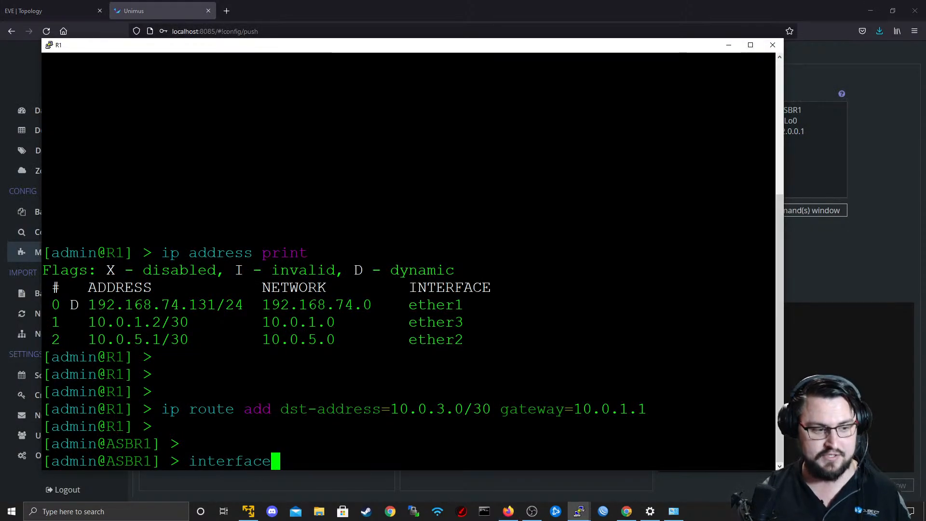
{"action": "type", "text": "interface bridge print"}
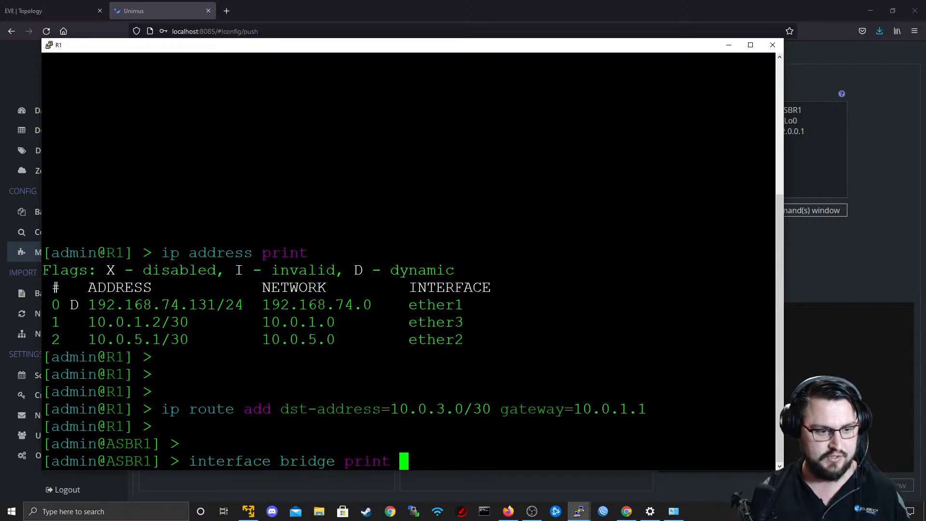
{"action": "key", "text": "Return"}
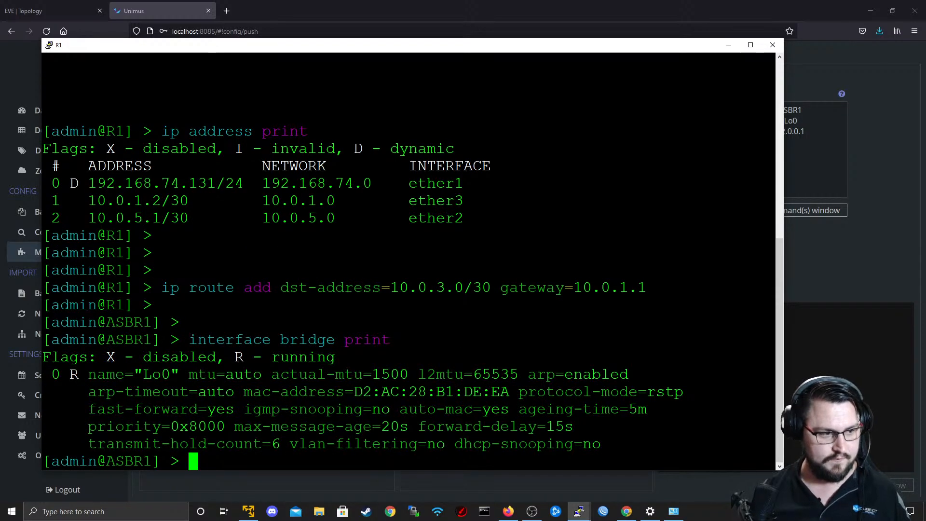
{"action": "left_click_drag", "start_coordinate": [144, 375], "coordinate": [187, 375]}
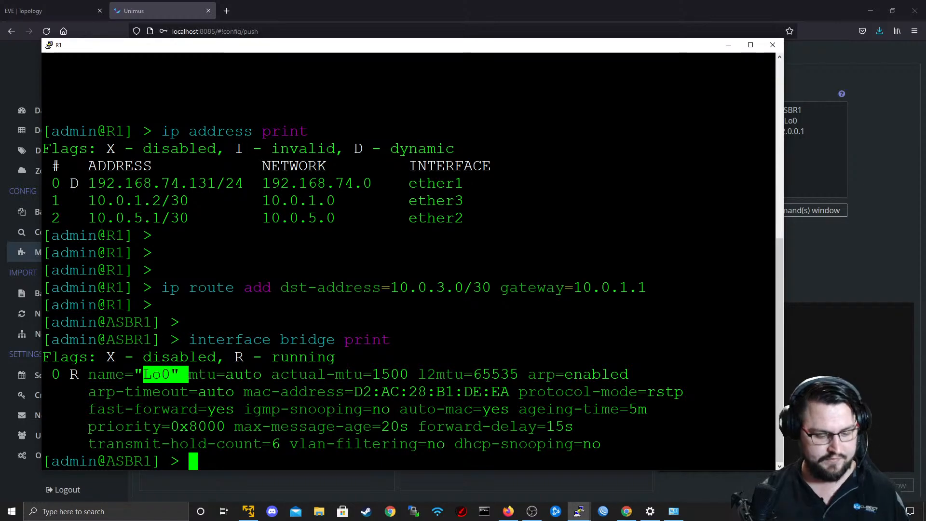
Print the router's IP addresses with "ip address print" and return to the Unimus push page.
{"action": "type", "text": "ip address print"}
{"action": "key", "text": "Return"}
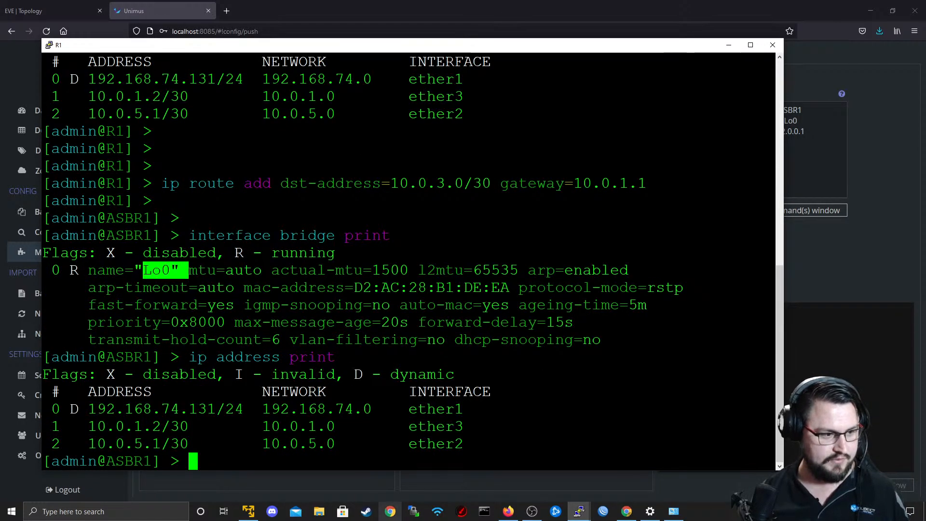
{"action": "left_click", "coordinate": [727, 44]}
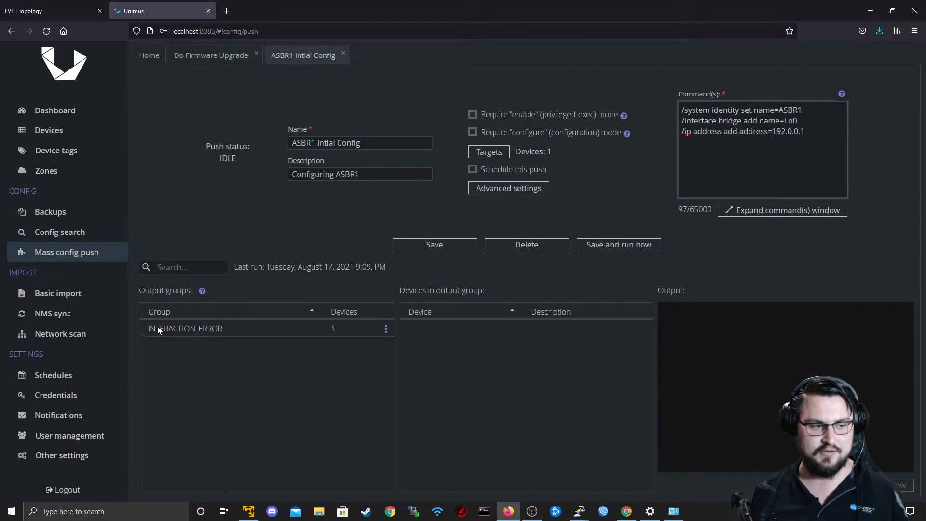
Examine the INTERACTION_ERROR output group, its listed device and the actions available for the group.
{"action": "left_click", "coordinate": [174, 329]}
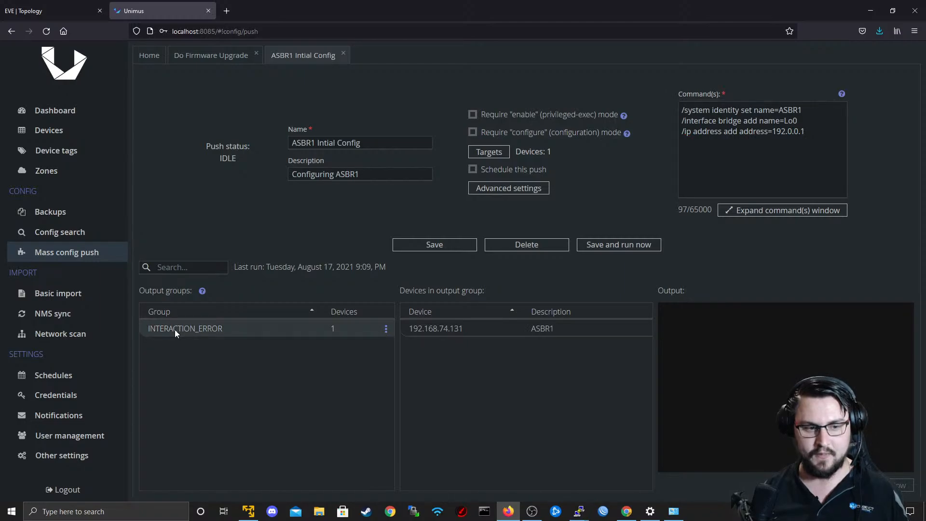
{"action": "left_click", "coordinate": [433, 331]}
{"action": "left_click", "coordinate": [433, 331]}
{"action": "left_click", "coordinate": [441, 329]}
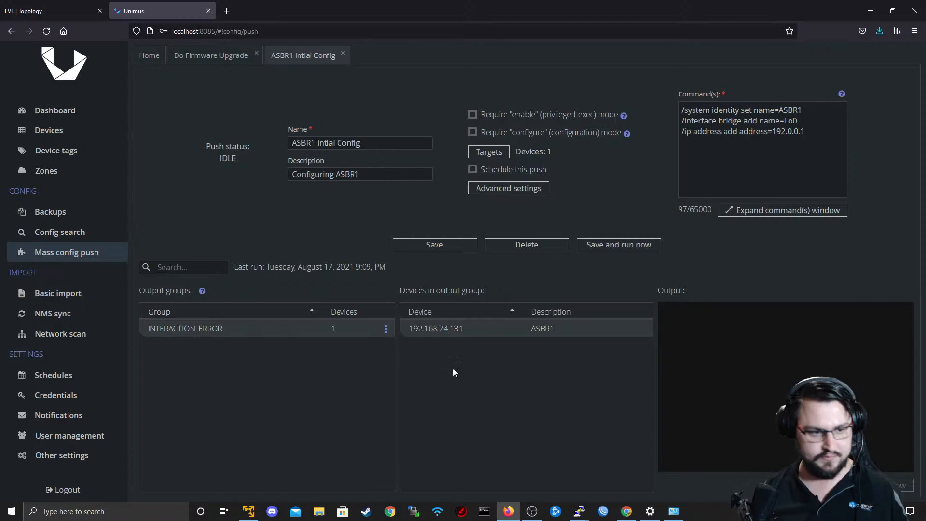
{"action": "left_click", "coordinate": [337, 330]}
{"action": "left_click", "coordinate": [385, 330]}
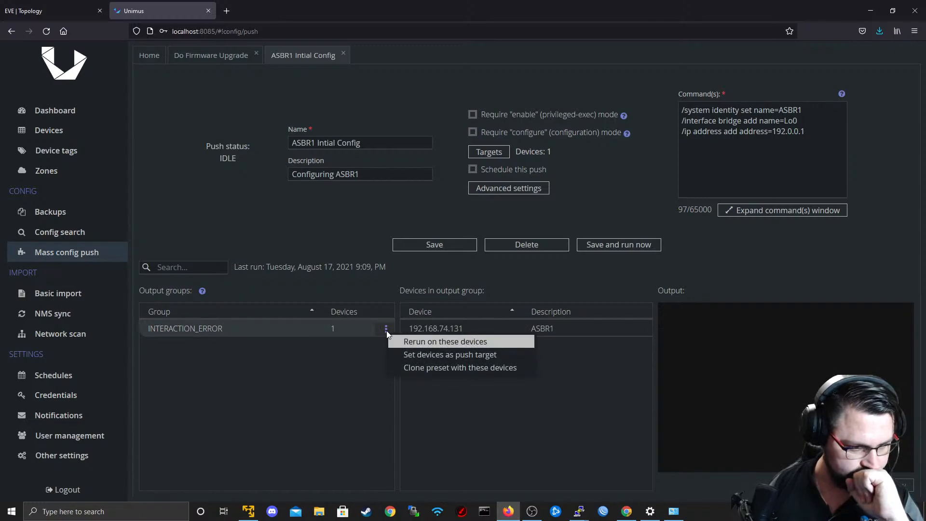
{"action": "left_click", "coordinate": [337, 344]}
{"action": "left_click", "coordinate": [264, 327]}
{"action": "left_click", "coordinate": [264, 327]}
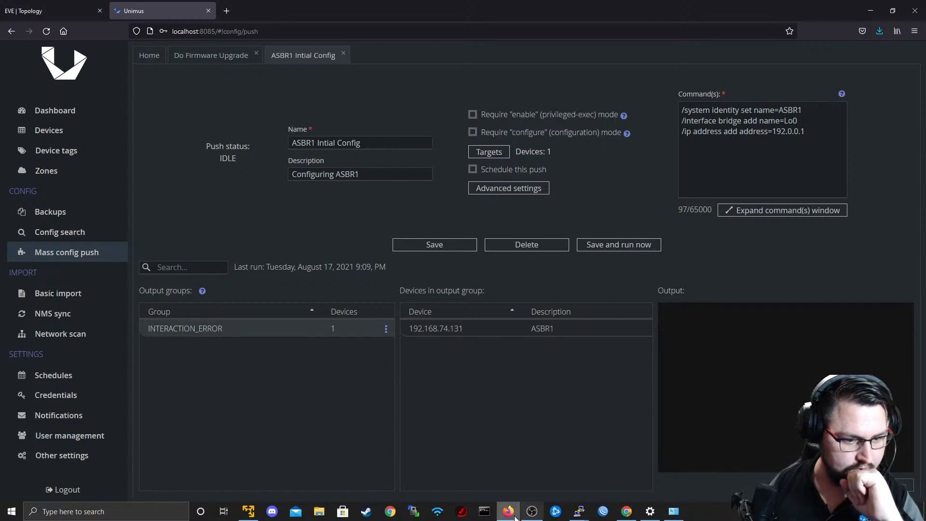
{"action": "left_click", "coordinate": [273, 331]}
{"action": "left_click", "coordinate": [271, 327]}
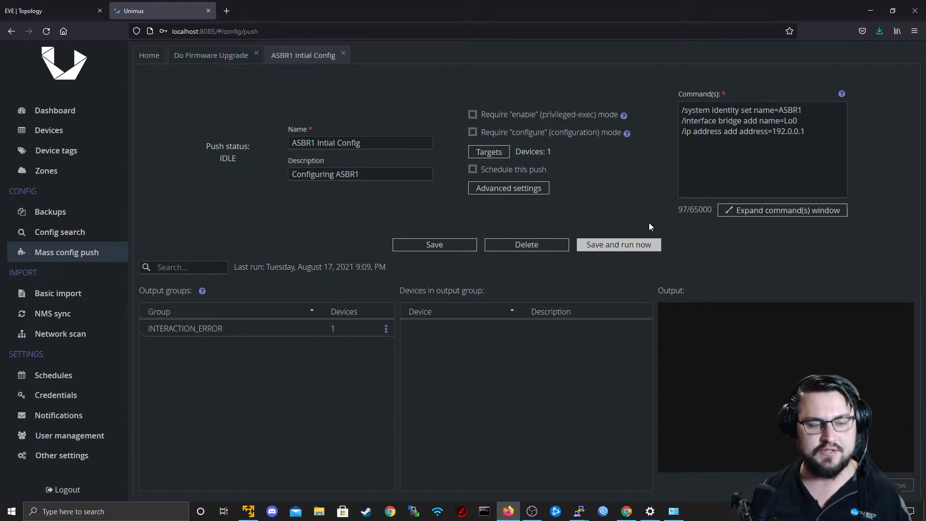
Append "inteface=Lo0" to the ip address command, and save and run the ASBR1 config push.
{"action": "left_click", "coordinate": [793, 150]}
{"action": "type", "text": "interf"}
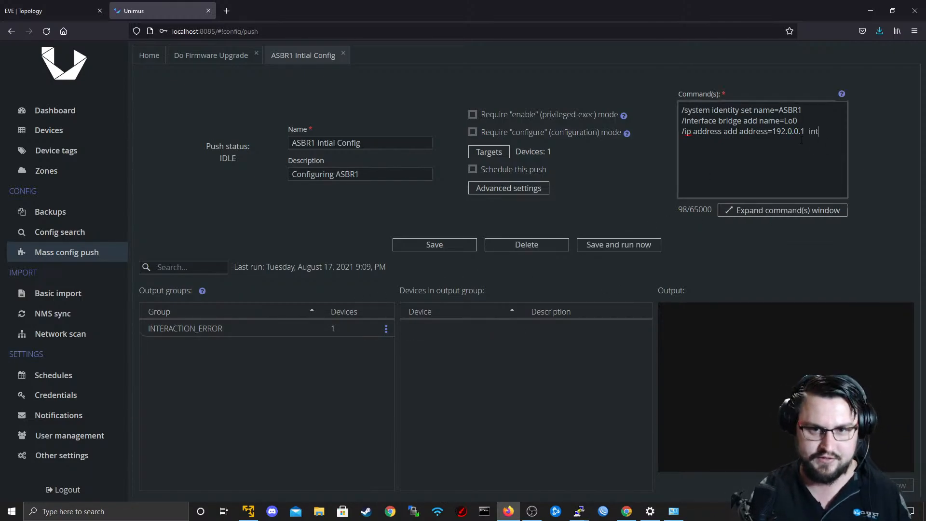
{"action": "key", "text": "BackSpace"}
{"action": "key", "text": "BackSpace"}
{"action": "key", "text": "BackSpace"}
{"action": "key", "text": "BackSpace"}
{"action": "key", "text": "BackSpace"}
{"action": "key", "text": "BackSpace"}
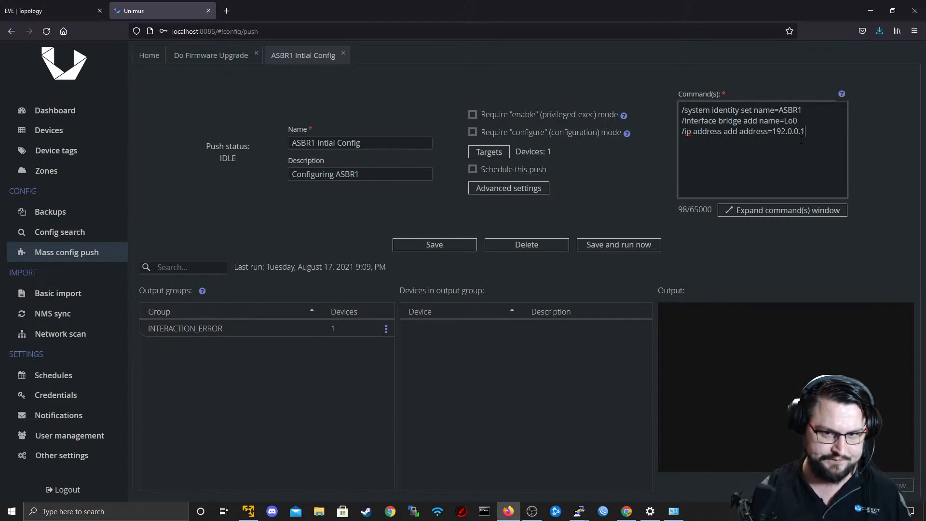
{"action": "type", "text": "inteface="}
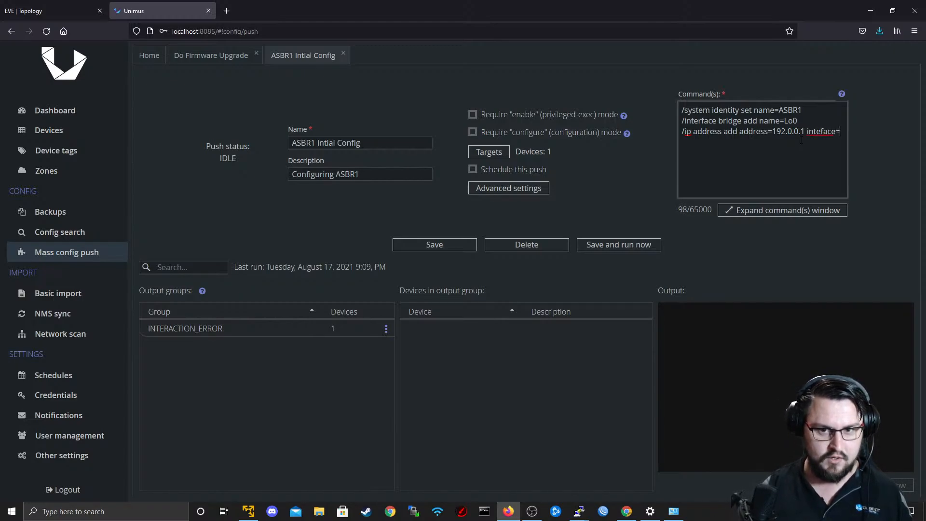
{"action": "type", "text": "Lo0"}
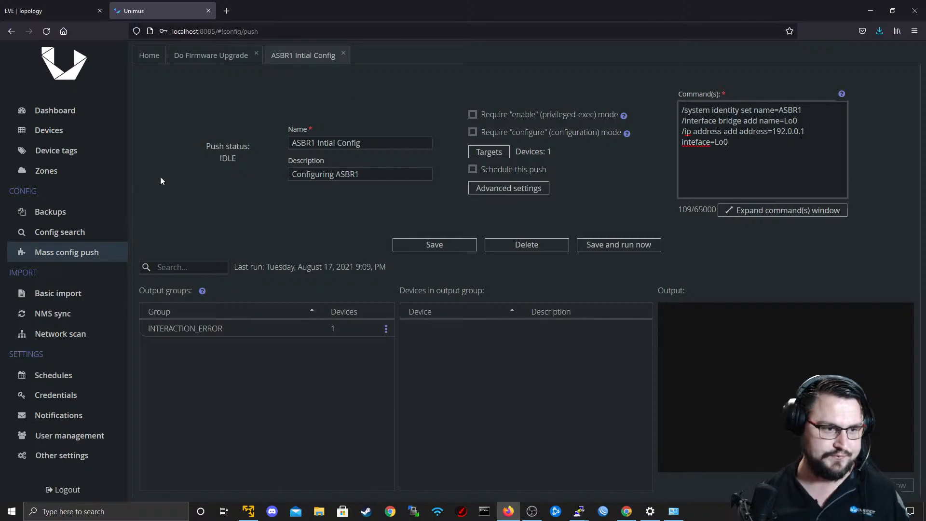
{"action": "left_click", "coordinate": [414, 244]}
{"action": "left_click", "coordinate": [591, 244]}
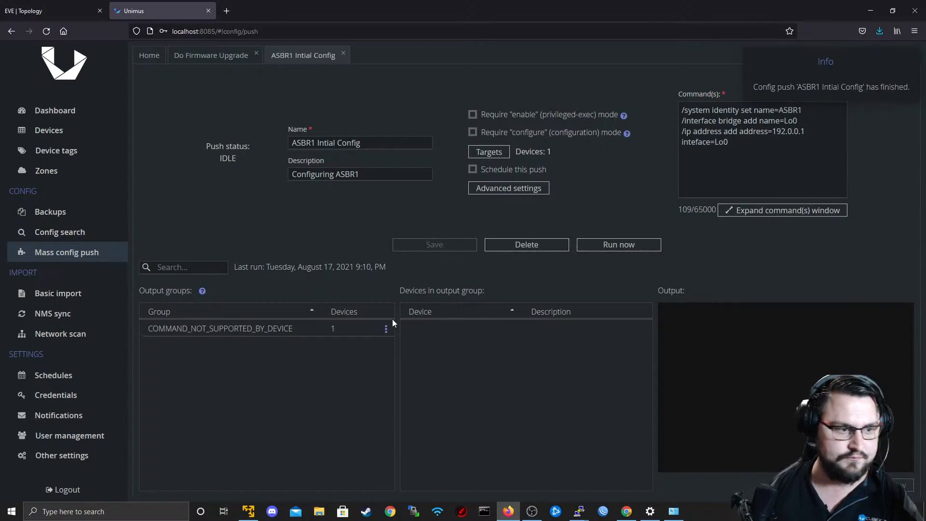
Open the output of the COMMAND_NOT_SUPPORTED_BY_DEVICE group and highlight its logged commands and response.
{"action": "left_click", "coordinate": [303, 331]}
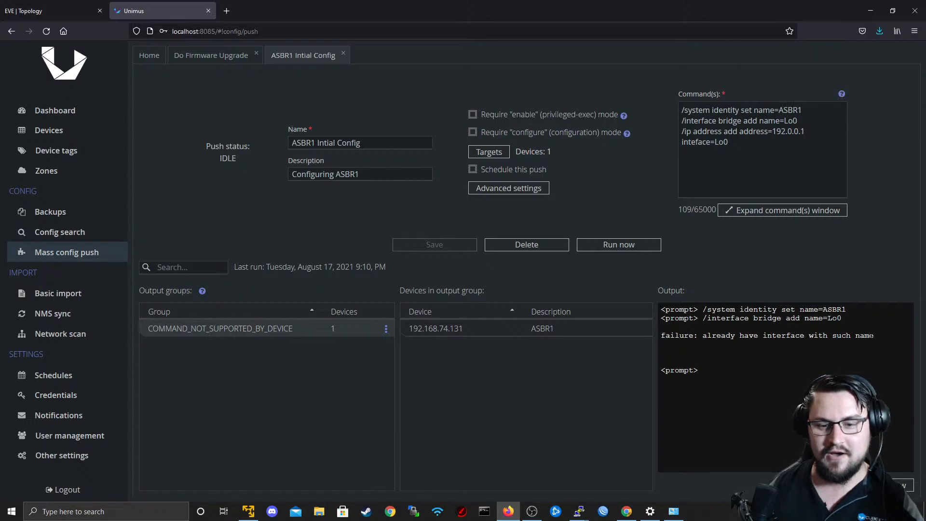
{"action": "left_click_drag", "start_coordinate": [874, 335], "coordinate": [660, 310]}
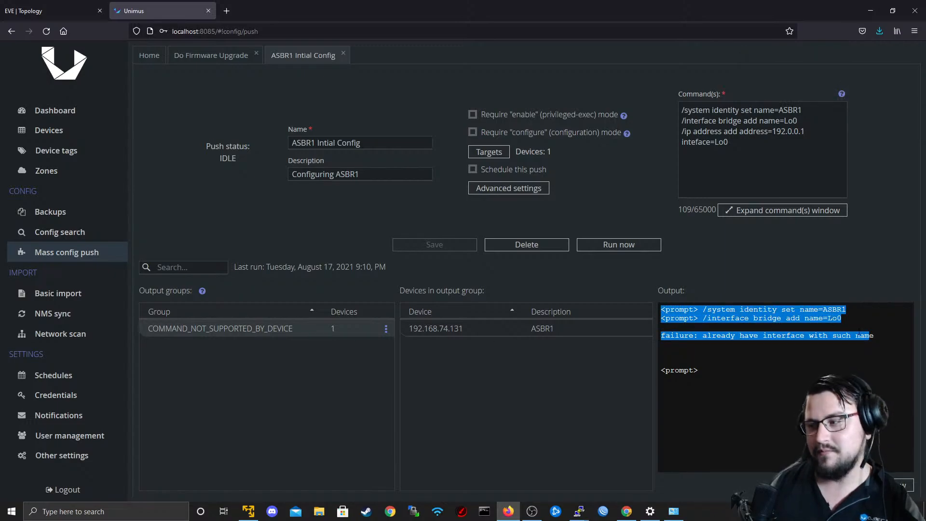
{"action": "left_click", "coordinate": [848, 313]}
{"action": "left_click_drag", "start_coordinate": [873, 335], "coordinate": [661, 310]}
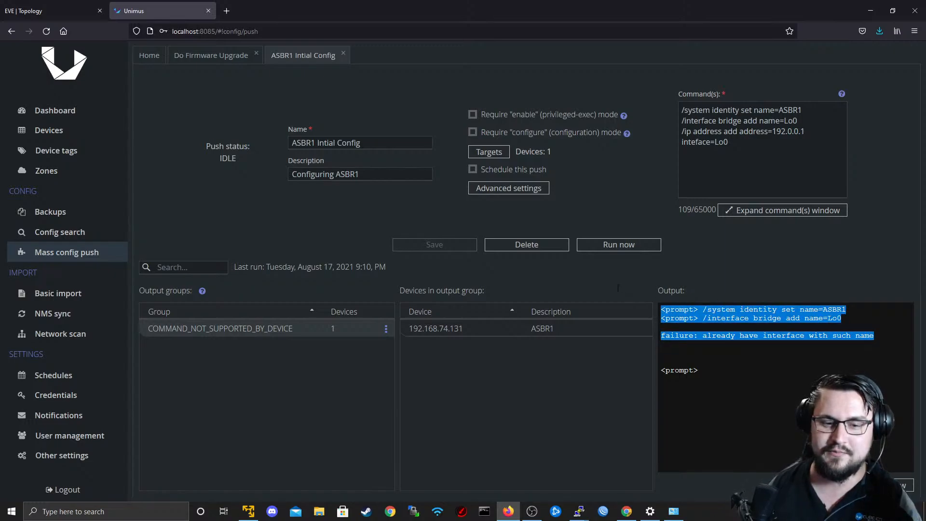
{"action": "left_click", "coordinate": [868, 336]}
{"action": "left_click_drag", "start_coordinate": [865, 336], "coordinate": [624, 286]}
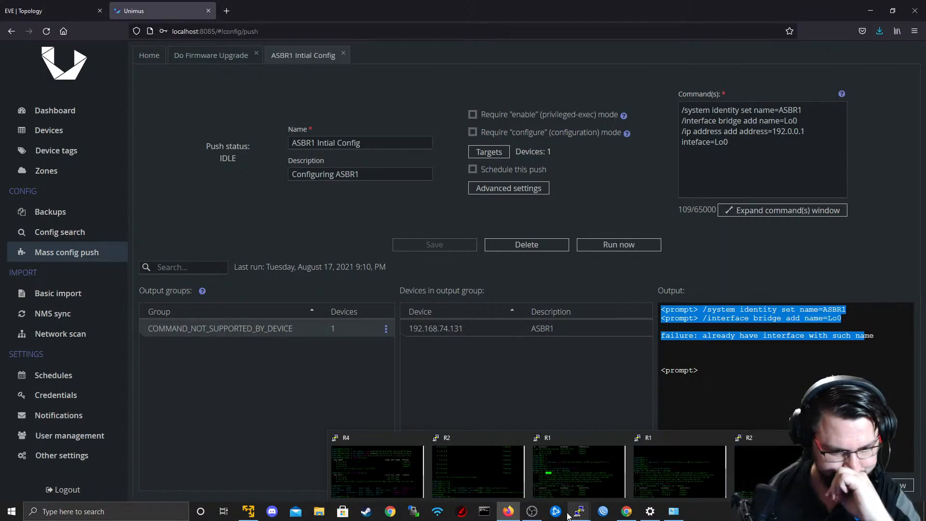
Switch to the R1 terminal session and print the router's IP addresses several times.
{"action": "mouse_move", "coordinate": [579, 516]}
{"action": "left_click", "coordinate": [378, 475]}
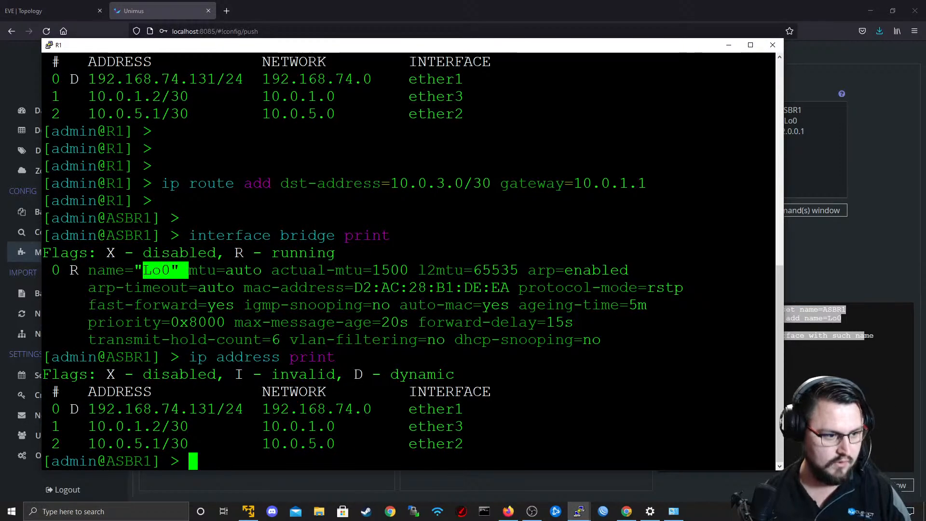
{"action": "key", "text": "Up"}
{"action": "key", "text": "Return"}
{"action": "key", "text": "Up"}
{"action": "key", "text": "Return"}
{"action": "key", "text": "Up"}
{"action": "key", "text": "Return"}
{"action": "key", "text": "Up"}
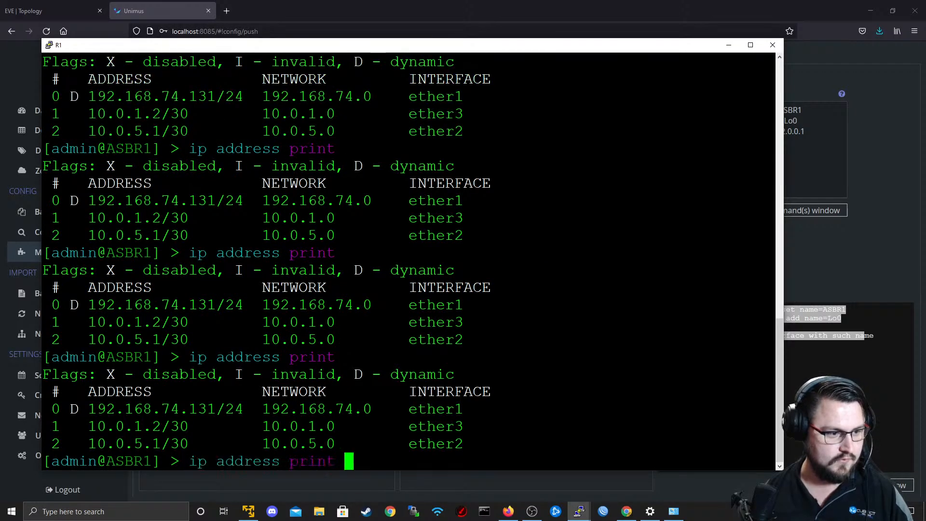
{"action": "key", "text": "Return"}
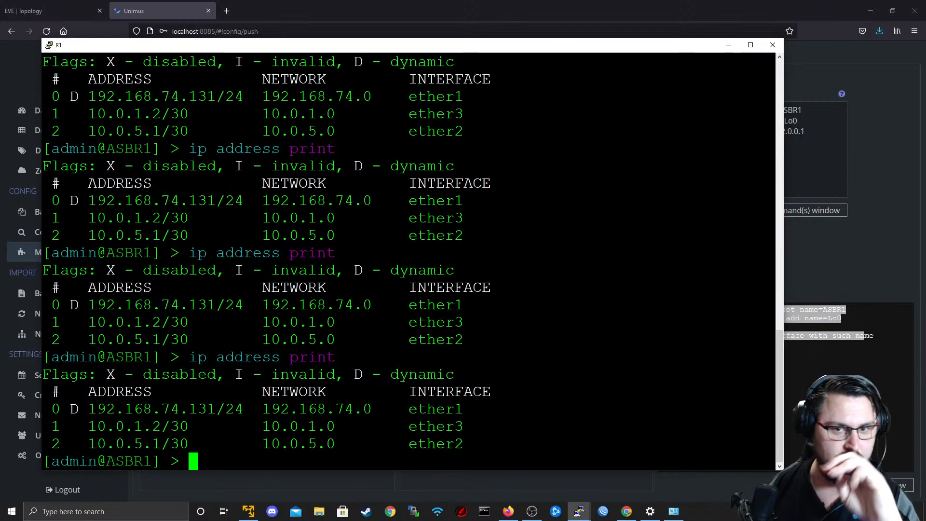
Correct the parameter in the Unimus push commands to "interface=Lo0", and save and rerun the push.
{"action": "left_click", "coordinate": [805, 182]}
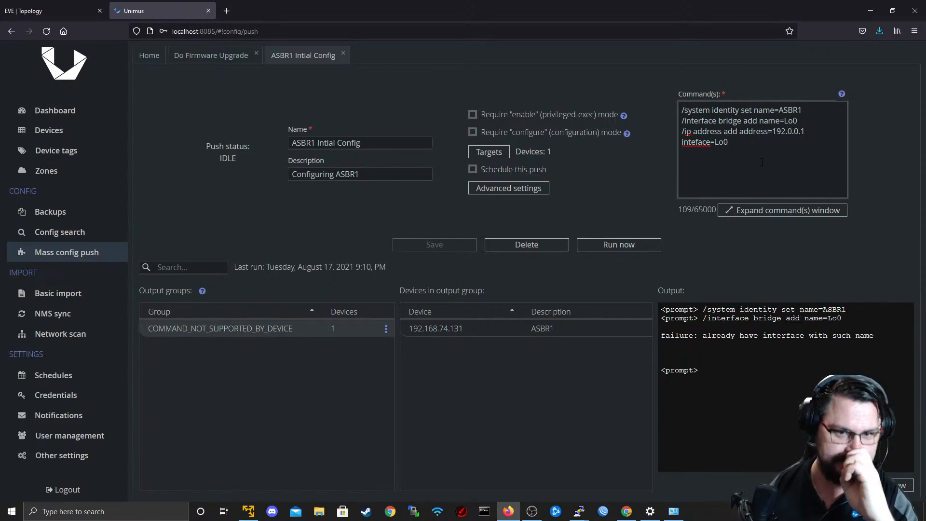
{"action": "left_click", "coordinate": [696, 142]}
{"action": "type", "text": "r"}
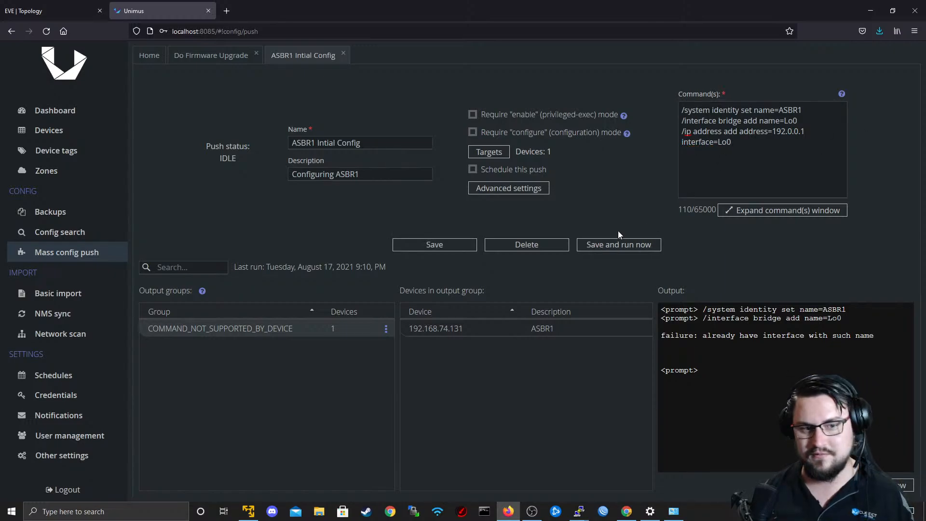
{"action": "left_click", "coordinate": [436, 246]}
{"action": "left_click", "coordinate": [629, 246]}
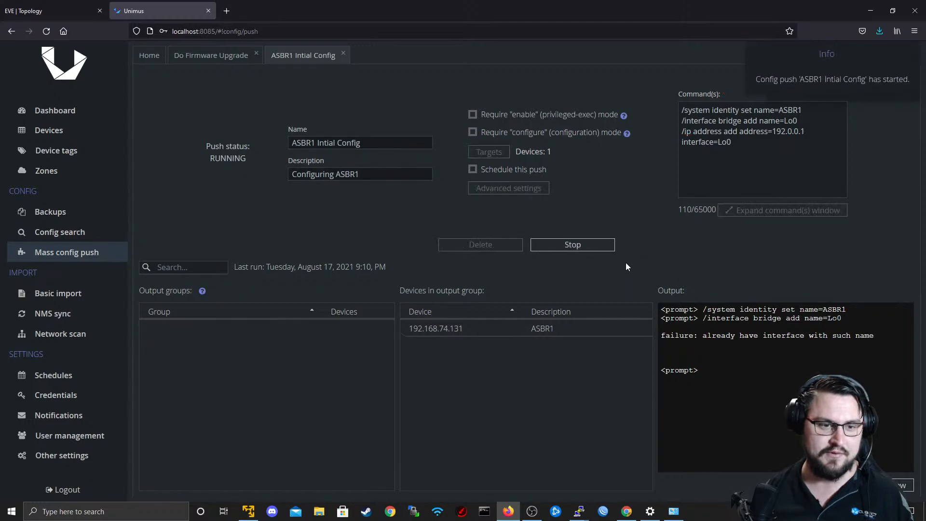
Switch to the R1 terminal session and repeatedly print the router's IP addresses to check the rerun push.
{"action": "key", "text": "alt+Tab"}
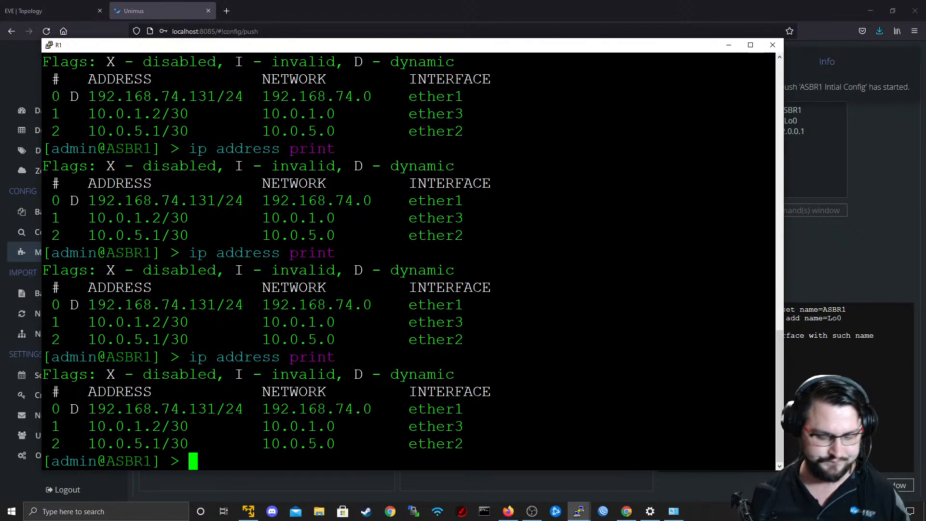
{"action": "key", "text": "Return"}
{"action": "key", "text": "Up"}
{"action": "key", "text": "Return"}
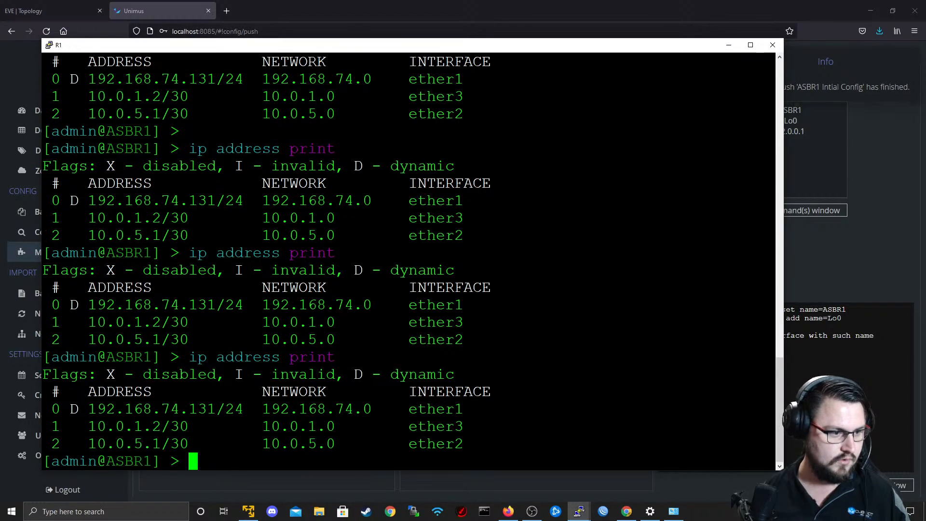
{"action": "key", "text": "Up"}
{"action": "key", "text": "Return"}
{"action": "key", "text": "Return"}
{"action": "key", "text": "Up"}
{"action": "key", "text": "Return"}
{"action": "key", "text": "Up"}
{"action": "key", "text": "Return"}
{"action": "key", "text": "Up"}
{"action": "key", "text": "Return"}
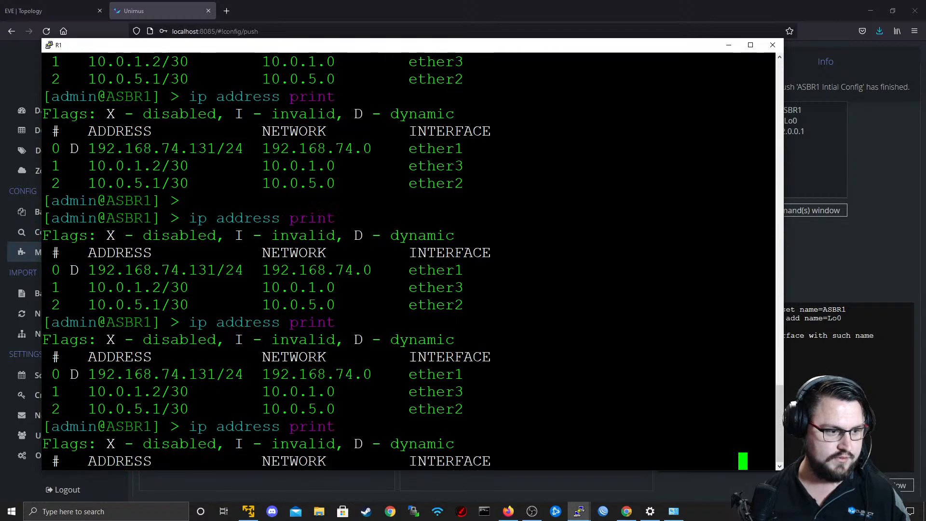
Back in Unimus, remove the identity and bridge commands, leaving only the ip address command, and save and run the push.
{"action": "key", "text": "alt+Tab"}
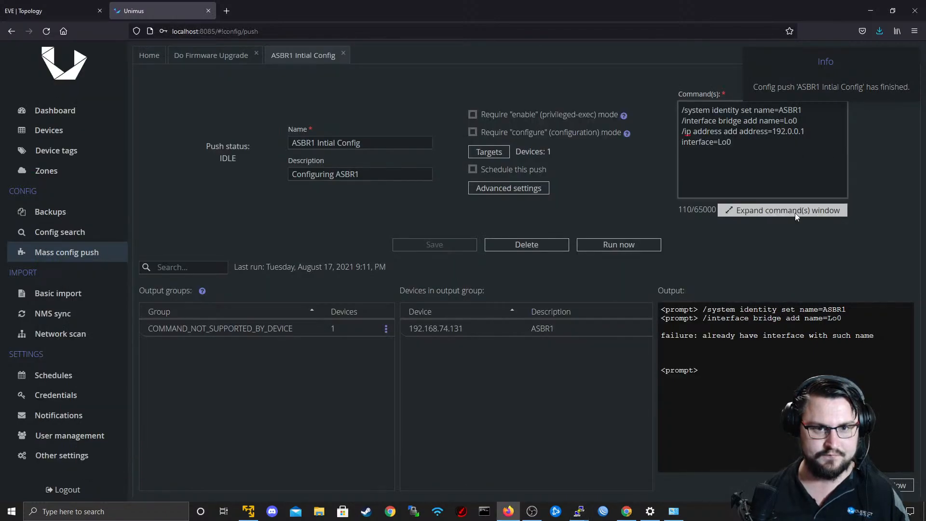
{"action": "left_click", "coordinate": [794, 213]}
{"action": "left_click_drag", "start_coordinate": [325, 225], "coordinate": [462, 234]}
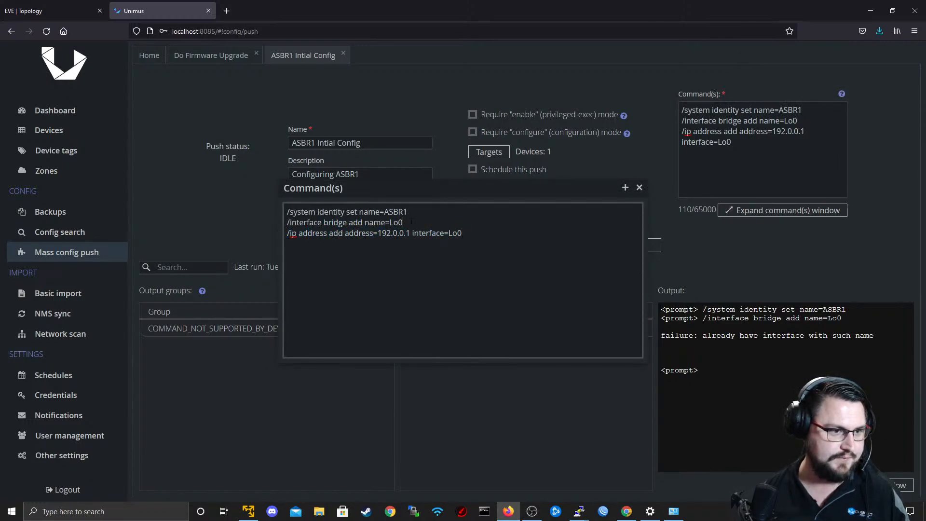
{"action": "left_click_drag", "start_coordinate": [411, 222], "coordinate": [235, 202]}
{"action": "key", "text": "BackSpace"}
{"action": "key", "text": "Delete"}
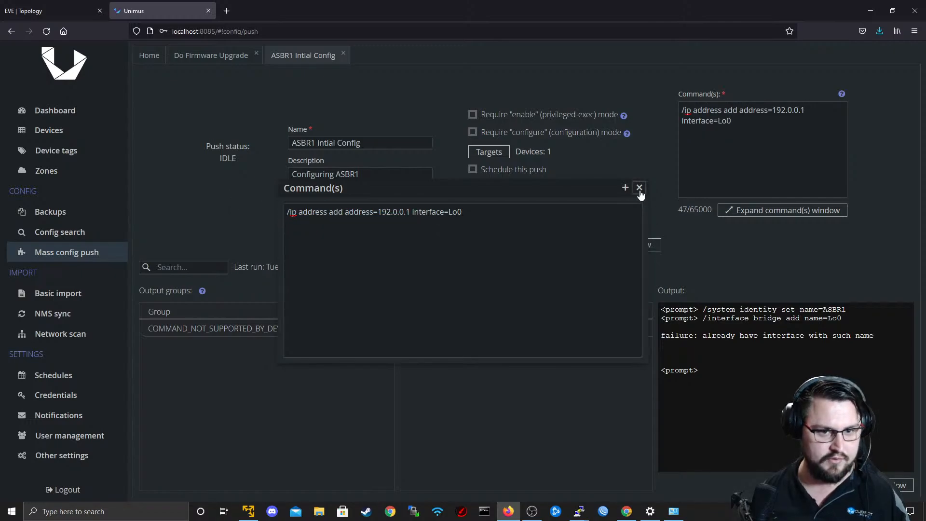
{"action": "left_click", "coordinate": [639, 187]}
{"action": "left_click", "coordinate": [458, 246]}
{"action": "left_click", "coordinate": [619, 244]}
Return to the R1 terminal and print the IP addresses several times to check for the Lo0 address.
{"action": "key", "text": "alt+Tab"}
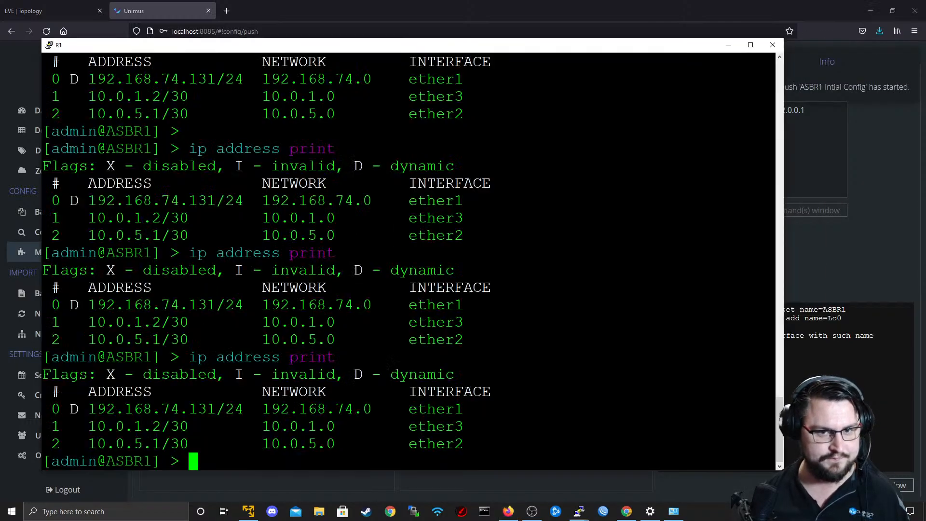
{"action": "key", "text": "Up"}
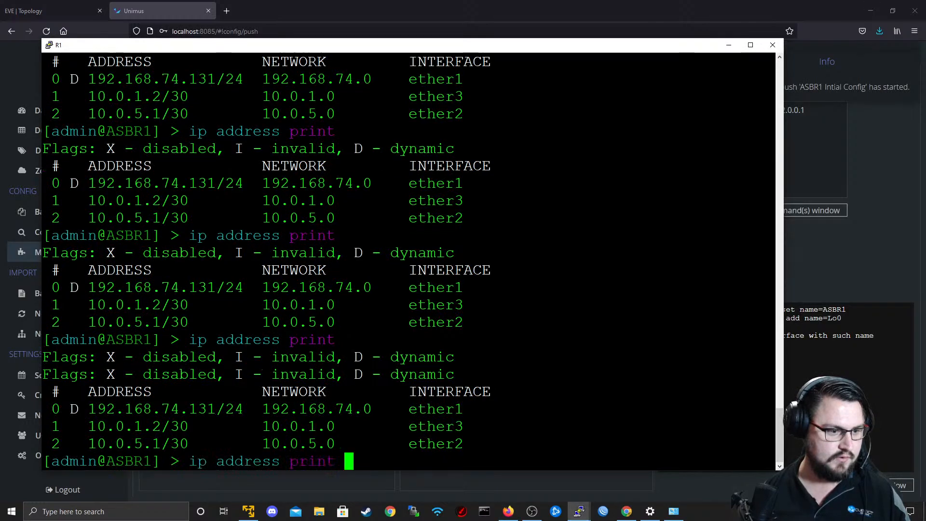
{"action": "key", "text": "Return"}
{"action": "key", "text": "Up"}
{"action": "key", "text": "Return"}
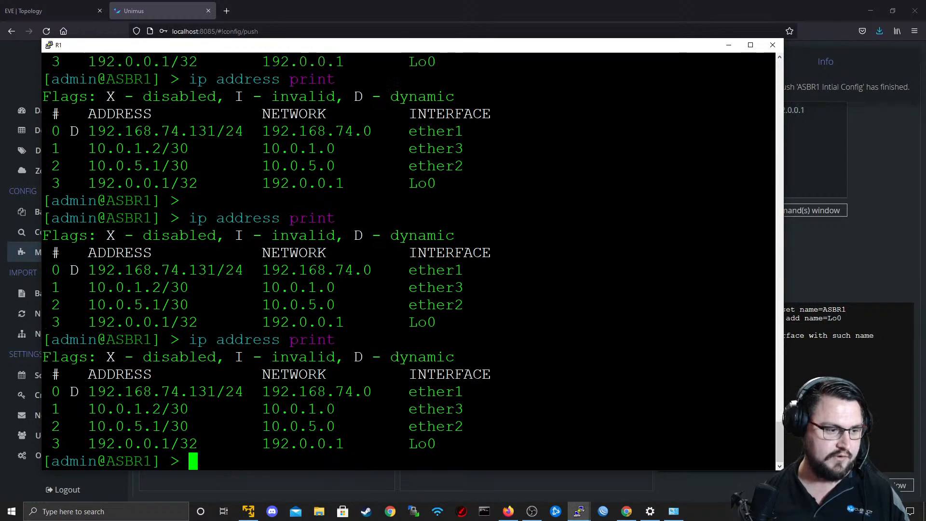
{"action": "key", "text": "Return"}
{"action": "key", "text": "Up"}
{"action": "key", "text": "Return"}
{"action": "key", "text": "Return"}
{"action": "key", "text": "Return"}
{"action": "key", "text": "Up"}
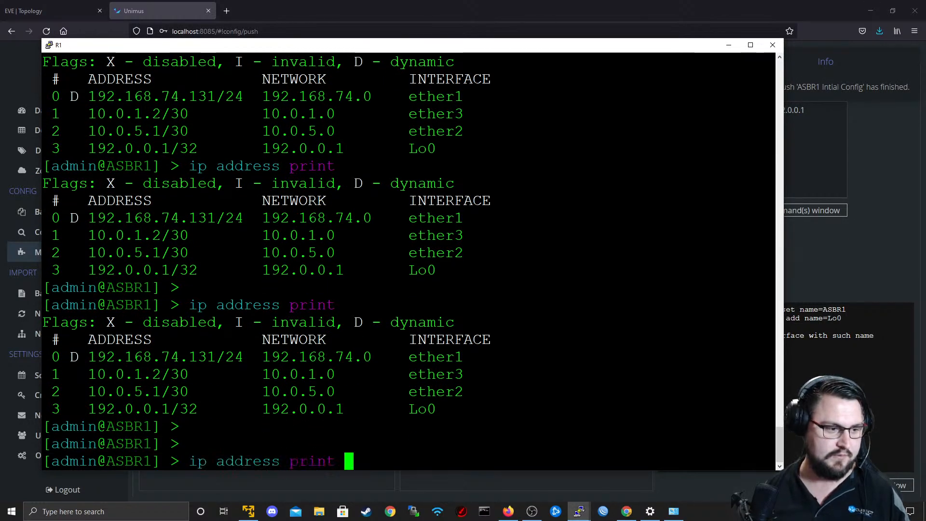
{"action": "key", "text": "Return"}
{"action": "key", "text": "Return"}
{"action": "key", "text": "Up"}
{"action": "key", "text": "Return"}
{"action": "key", "text": "Return"}
{"action": "key", "text": "Return"}
Switch back to Unimus and clear the ip address command from the ASBR1 push.
{"action": "left_click", "coordinate": [820, 256]}
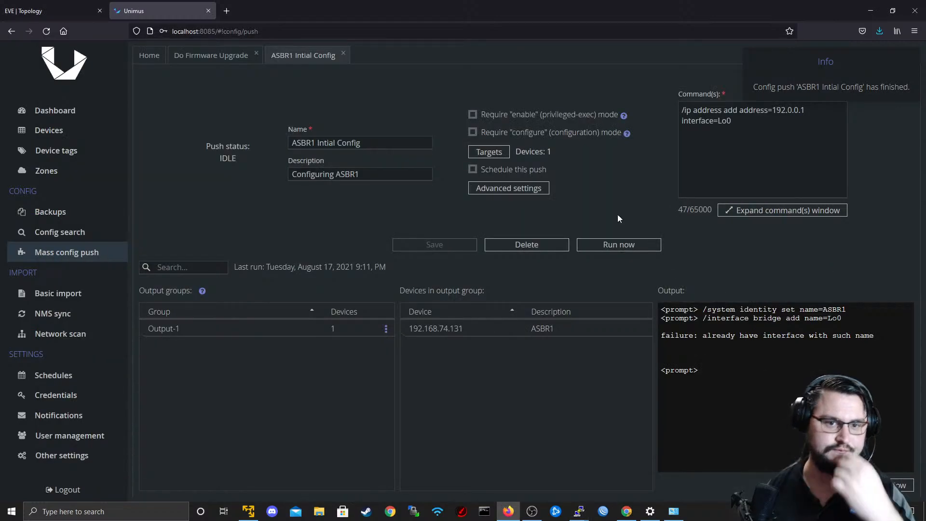
{"action": "triple_click", "coordinate": [687, 112]}
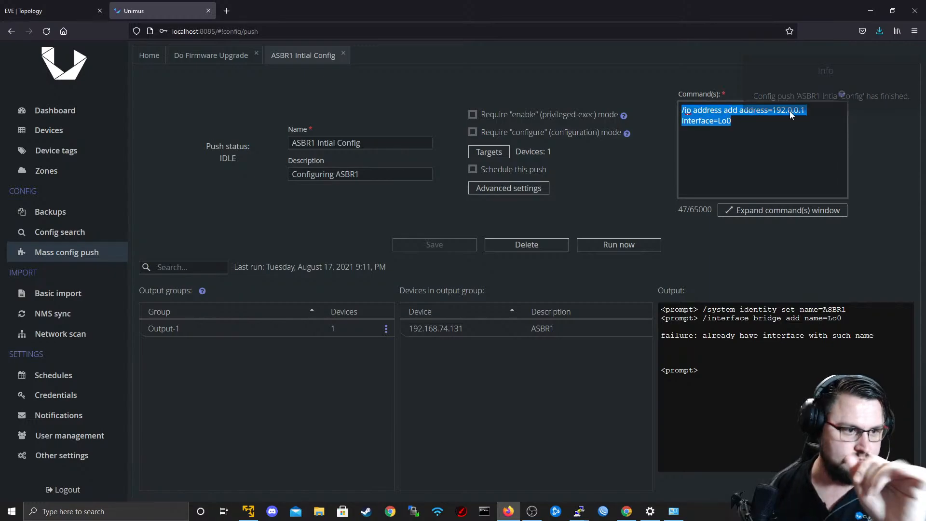
{"action": "key", "text": "BackSpace"}
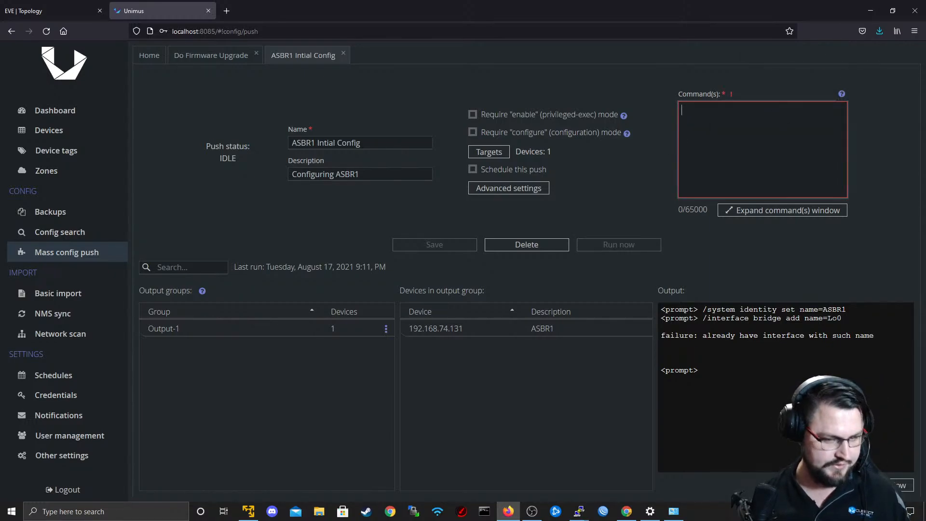
{"action": "key", "text": "alt+Tab"}
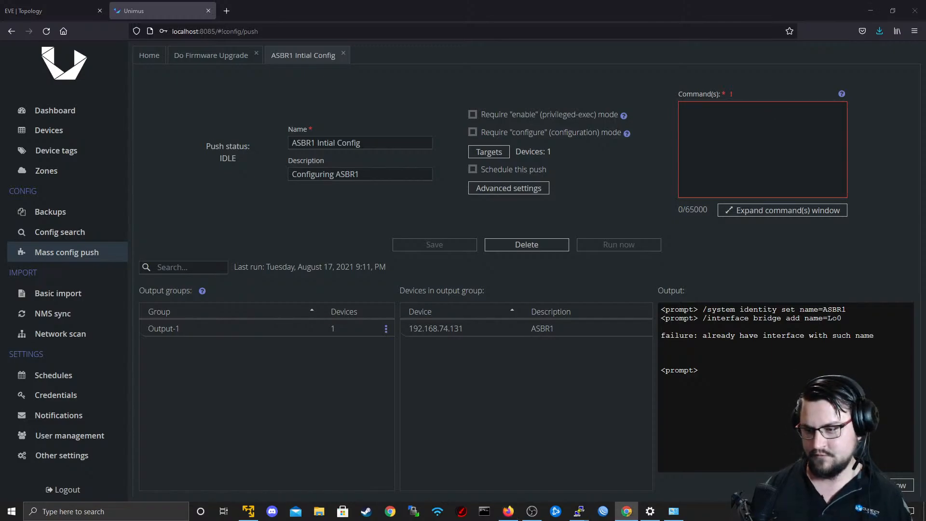
{"action": "key", "text": "alt+Tab"}
{"action": "key", "text": "alt+Tab"}
{"action": "key", "text": "alt+Tab"}
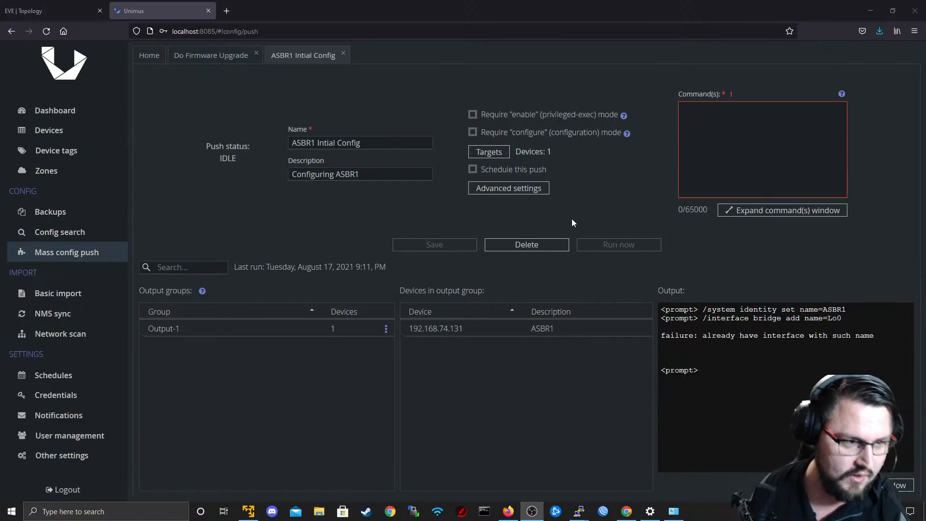
{"action": "left_click", "coordinate": [320, 57]}
{"action": "left_click", "coordinate": [709, 131]}
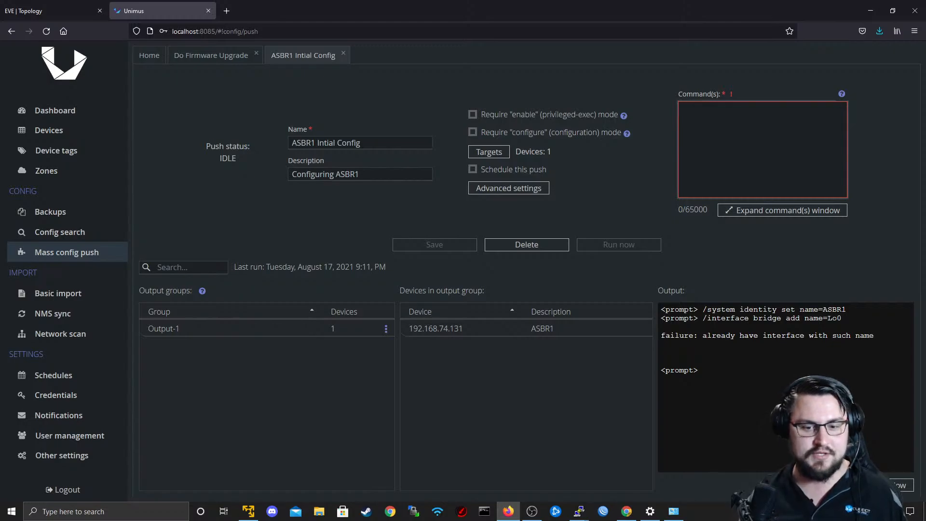
{"action": "key", "text": "alt+Tab"}
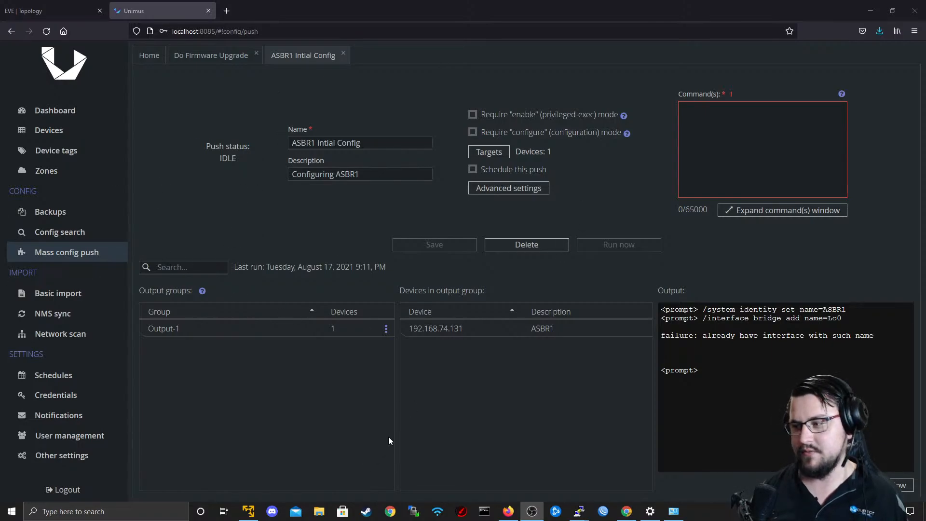
{"action": "key", "text": "alt+Tab"}
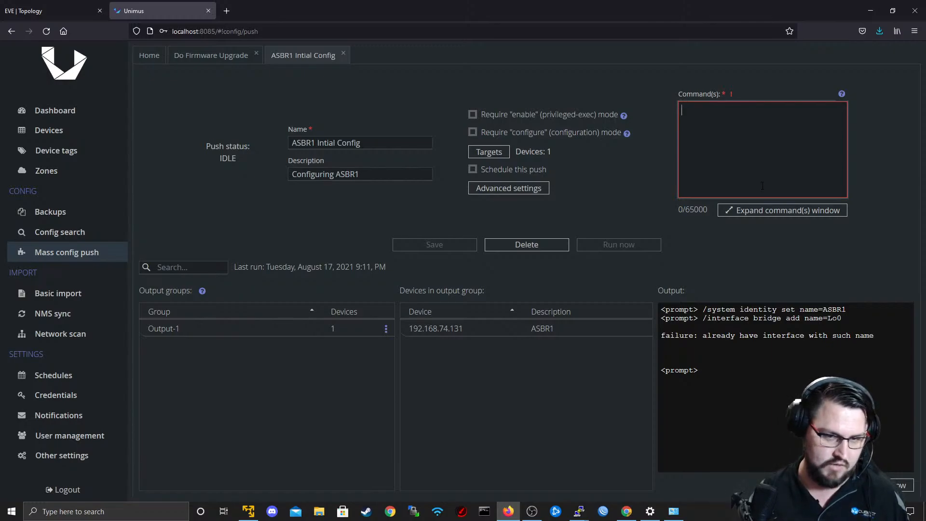
Enter "routing ospf instance set name=backbone" as the first push command, without a leading slash.
{"action": "type", "text": "/r"}
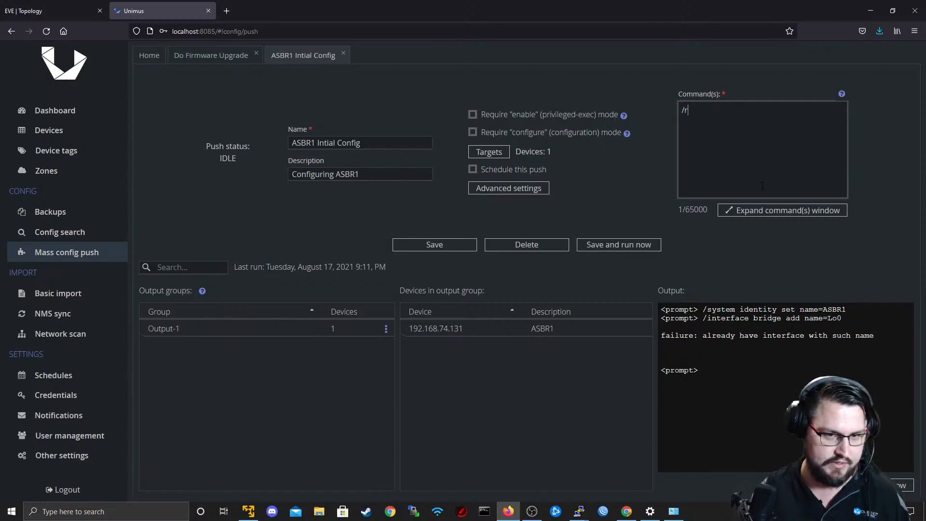
{"action": "type", "text": "outing ospf "}
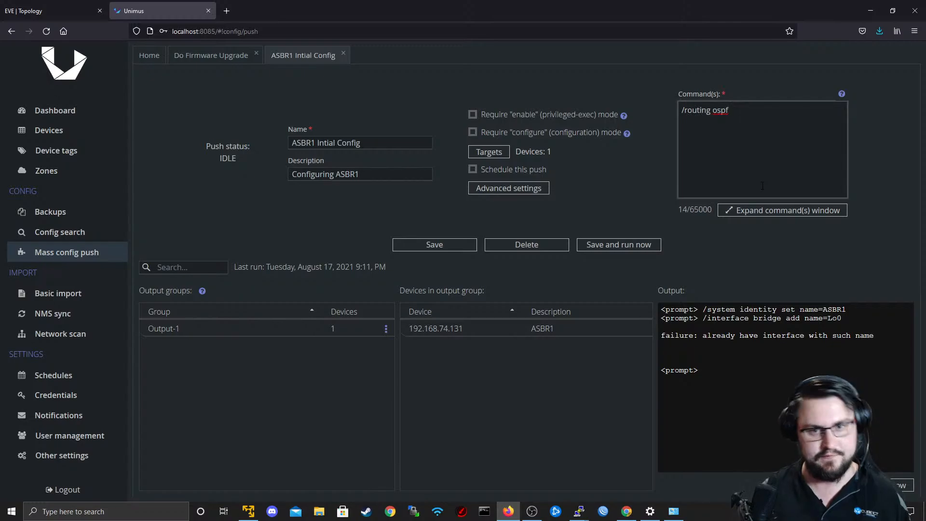
{"action": "type", "text": "instance set name"}
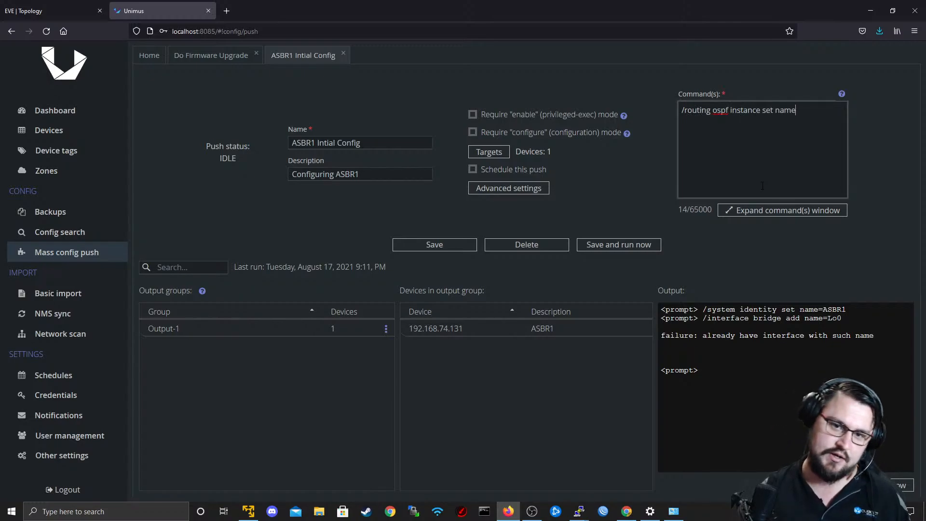
{"action": "type", "text": "=backbone"}
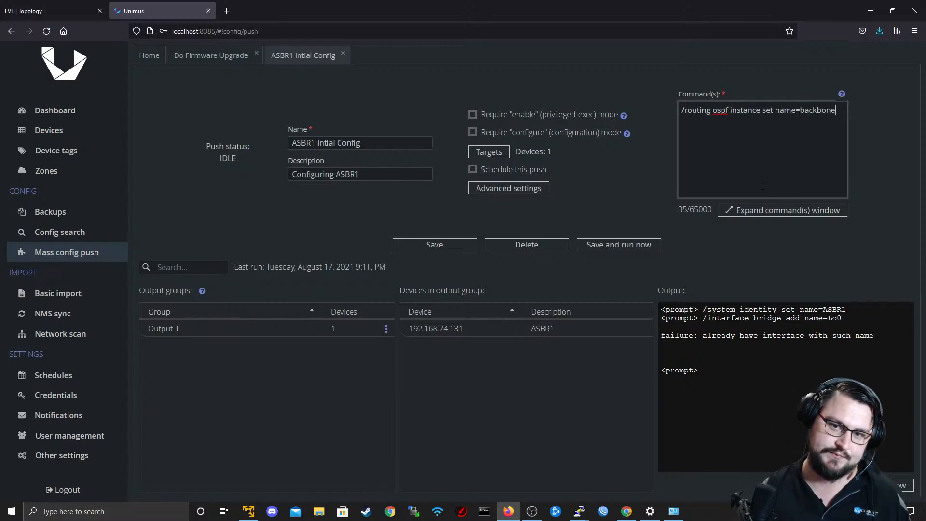
{"action": "key", "text": "Return"}
{"action": "type", "text": "routing"}
{"action": "key", "text": "BackSpace"}
{"action": "key", "text": "BackSpace"}
{"action": "key", "text": "BackSpace"}
{"action": "key", "text": "BackSpace"}
{"action": "key", "text": "BackSpace"}
{"action": "key", "text": "BackSpace"}
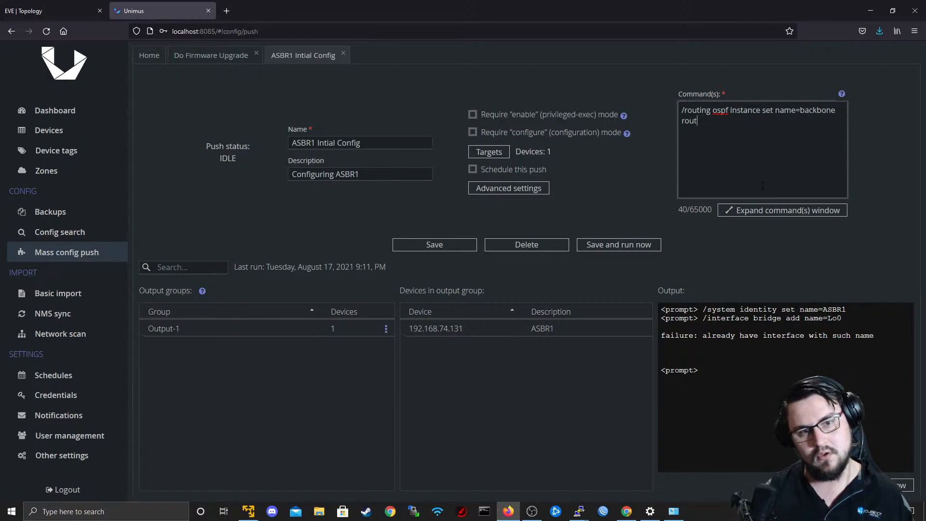
{"action": "key", "text": "BackSpace"}
{"action": "key", "text": "BackSpace"}
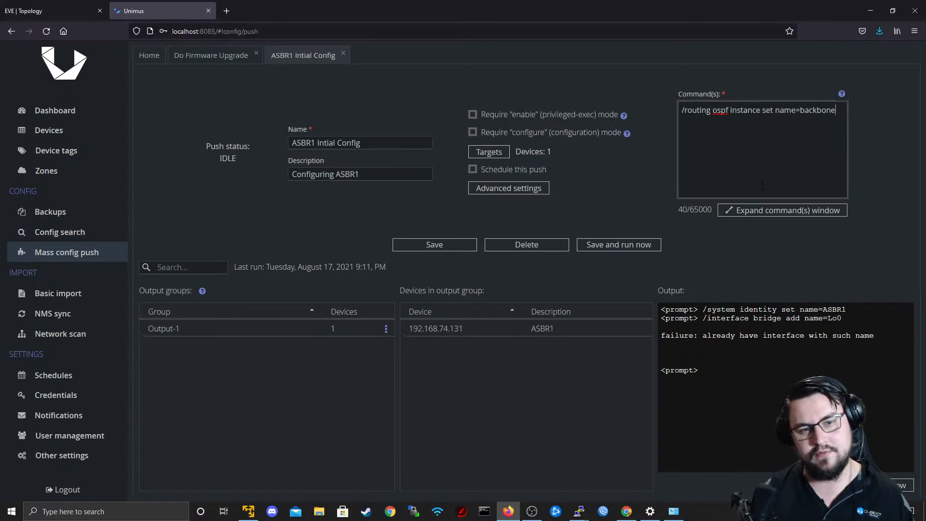
{"action": "key", "text": "Return"}
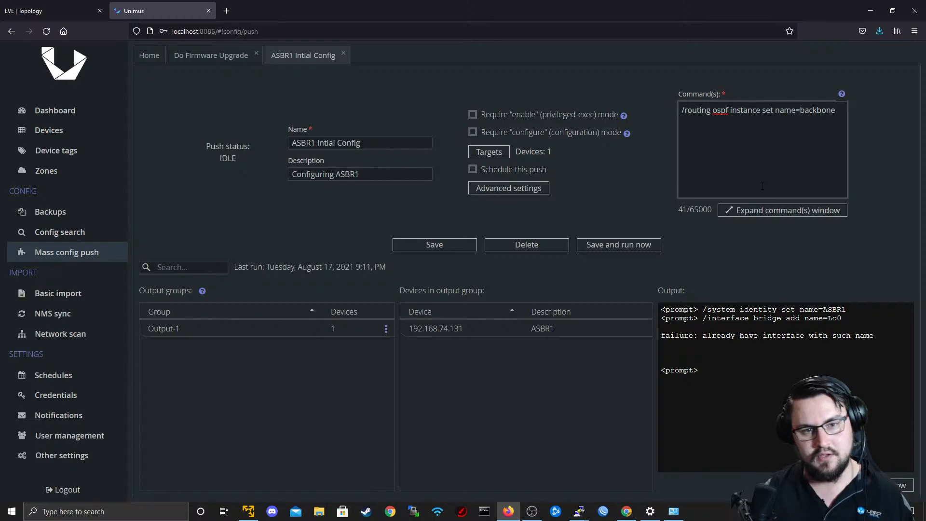
{"action": "key", "text": "BackSpace"}
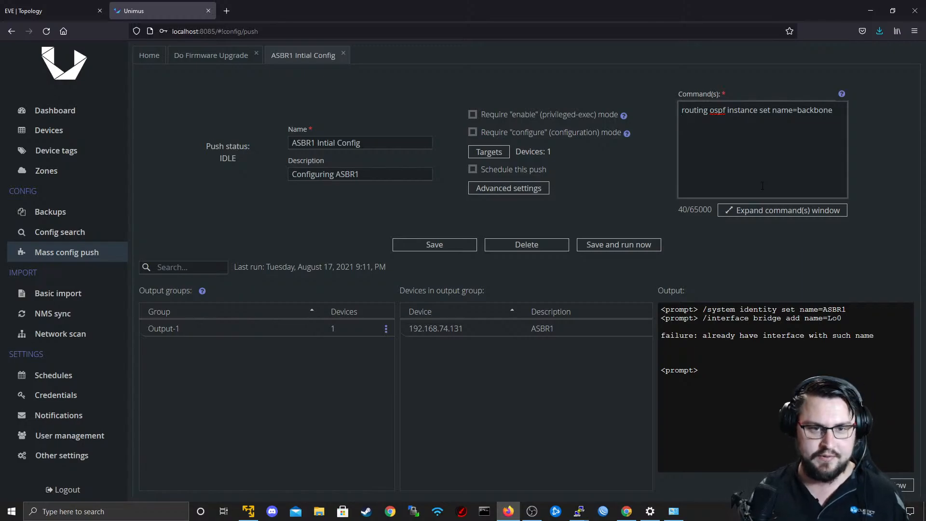
Add the command "routing ospf network add network=10.0.1.0/30 area=backbone" to the ASBR1 push, consulting the EVE topology for the subnet.
{"action": "type", "text": "routing os"}
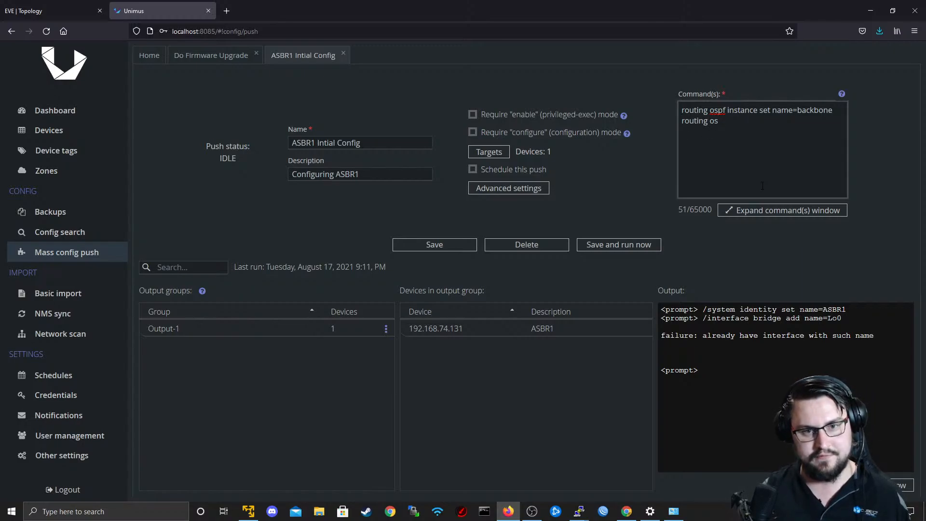
{"action": "type", "text": "pf netw"}
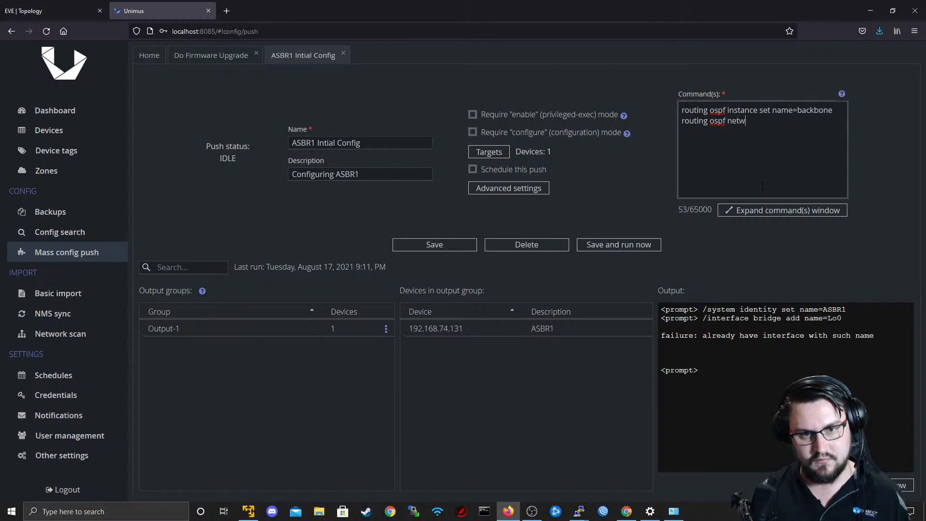
{"action": "type", "text": "ork add"}
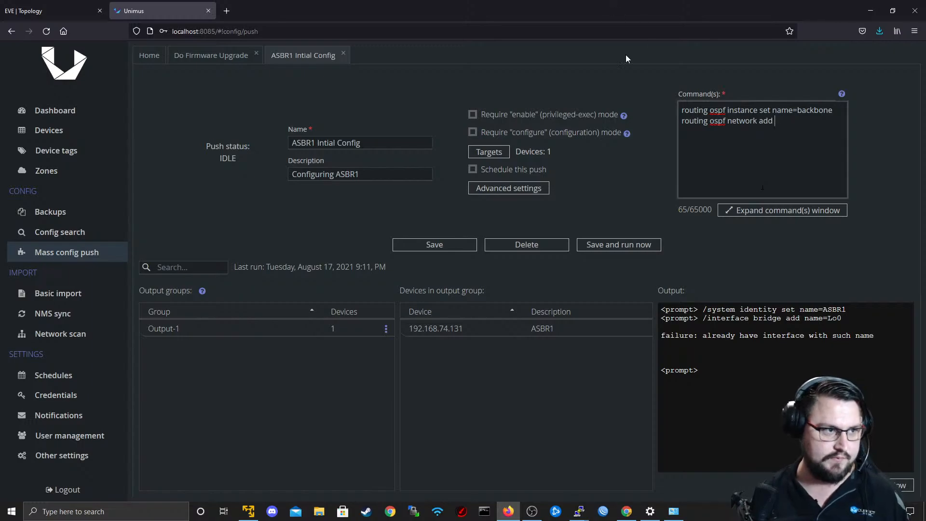
{"action": "left_click", "coordinate": [73, 14]}
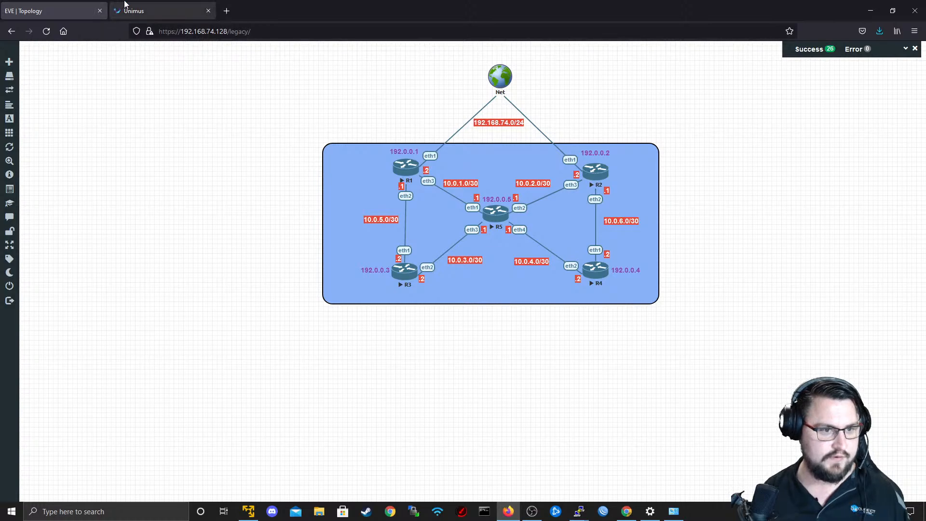
{"action": "left_click", "coordinate": [144, 11]}
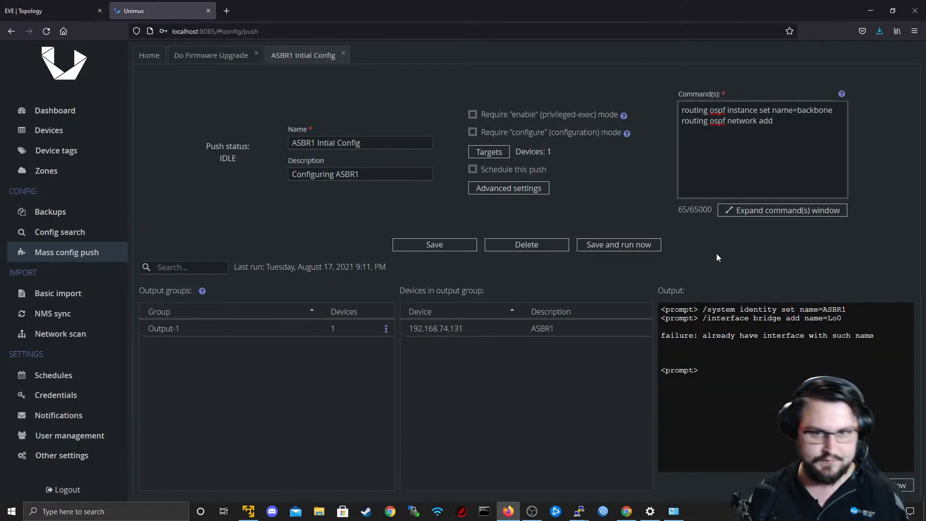
{"action": "type", "text": "network"}
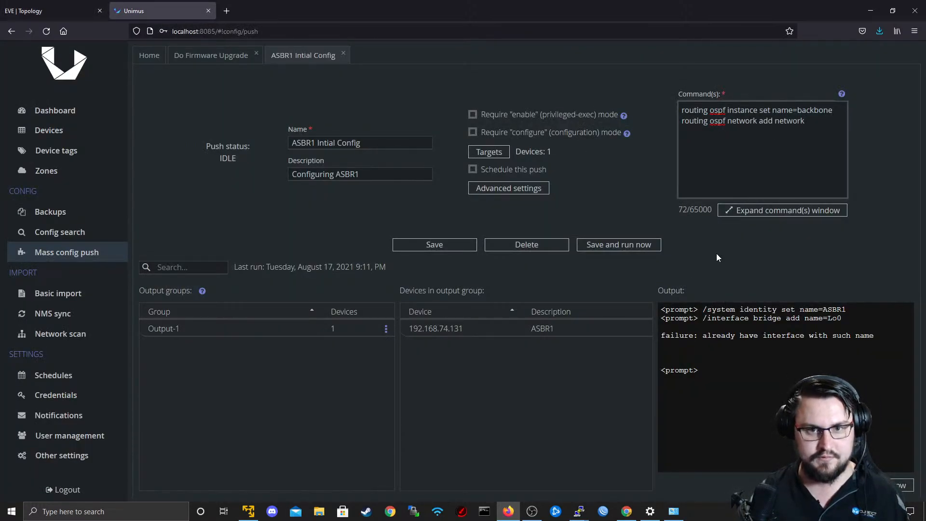
{"action": "type", "text": "=1"}
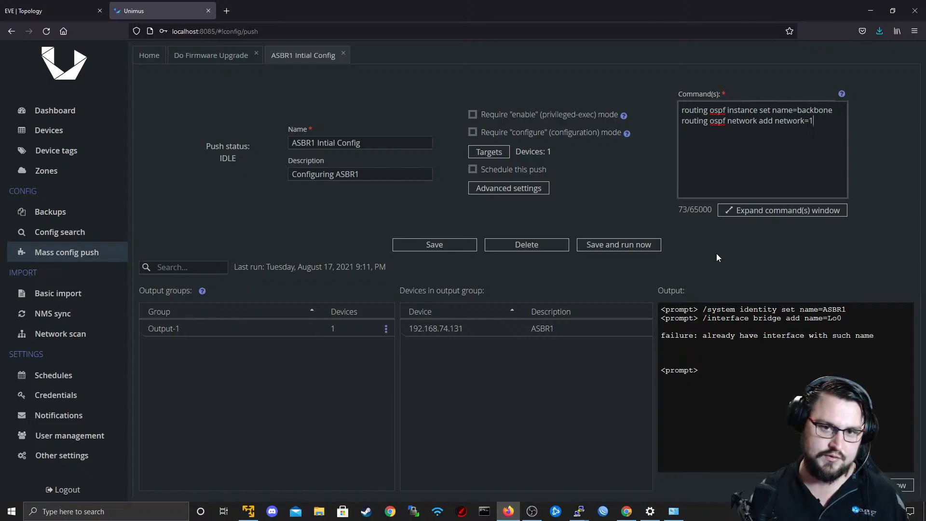
{"action": "type", "text": "0.0.1.0/30"}
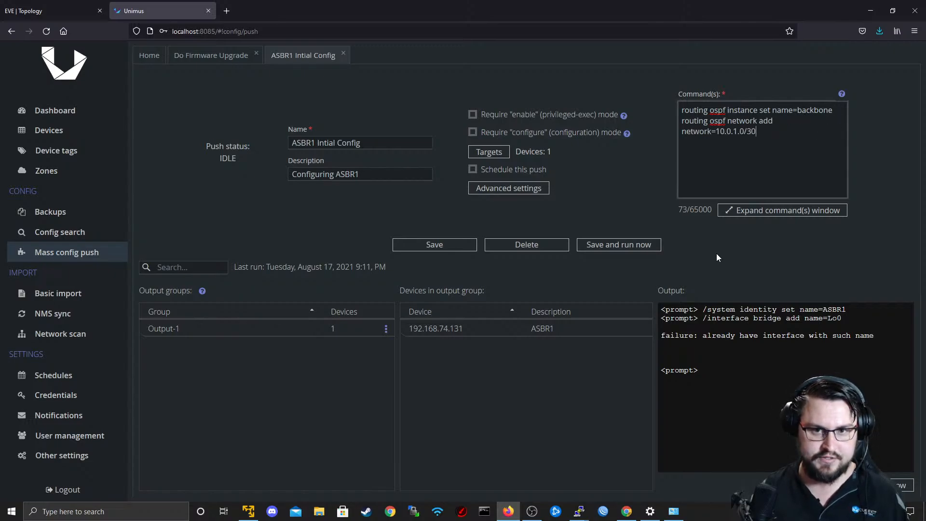
{"action": "type", "text": " area"}
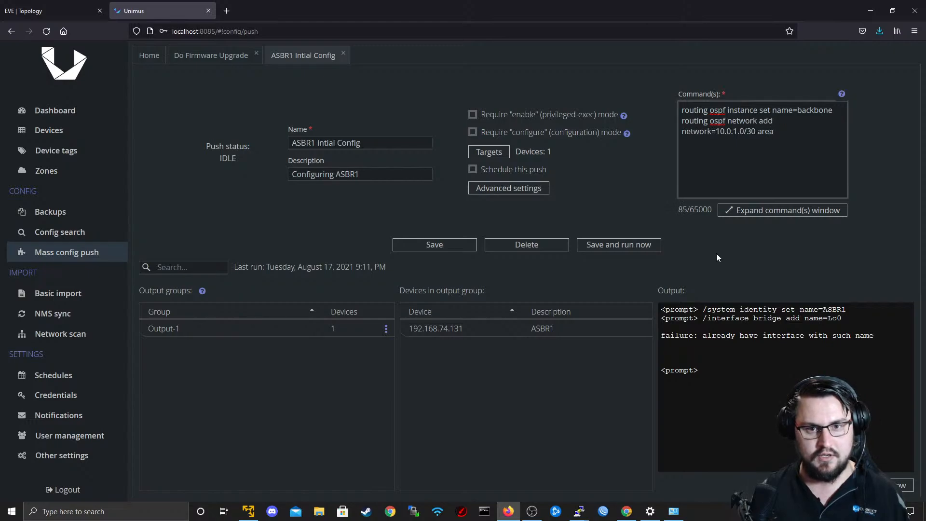
{"action": "type", "text": "=backbone"}
{"action": "key", "text": "Return"}
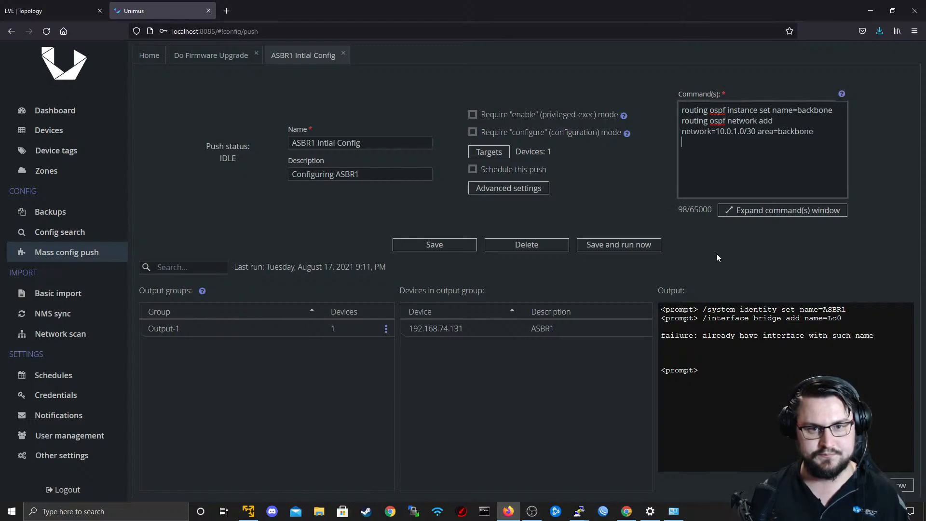
Add the next push command, "routing ospf network add network=10.0.5.0/30 area=backbone".
{"action": "type", "text": "routing os"}
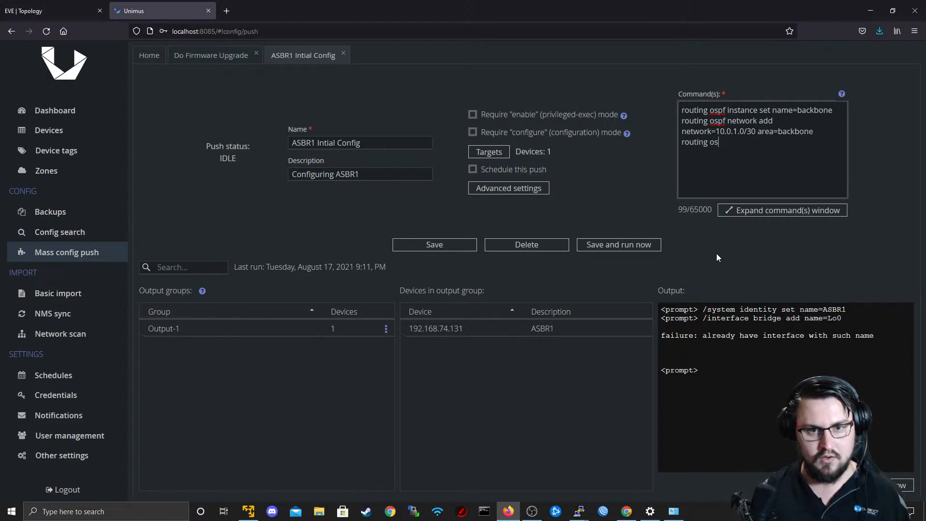
{"action": "type", "text": "pf network add"}
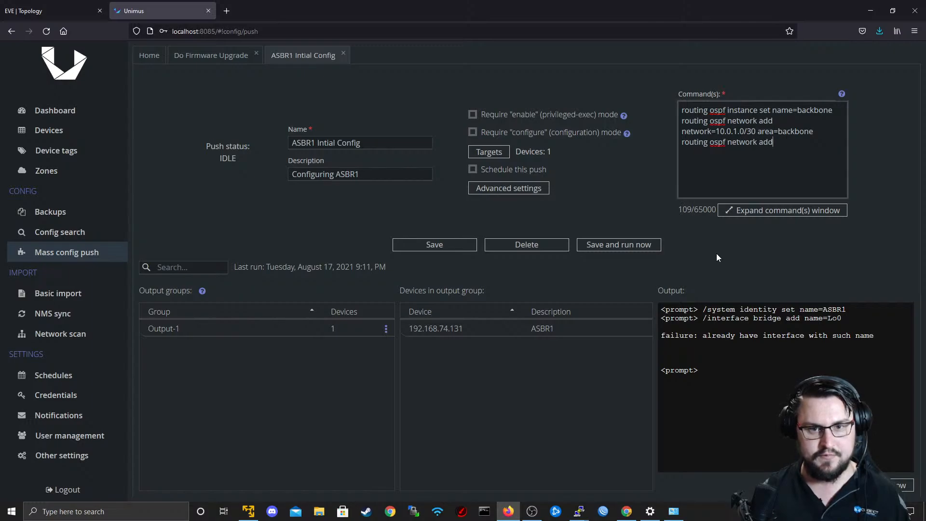
{"action": "type", "text": " netwo"}
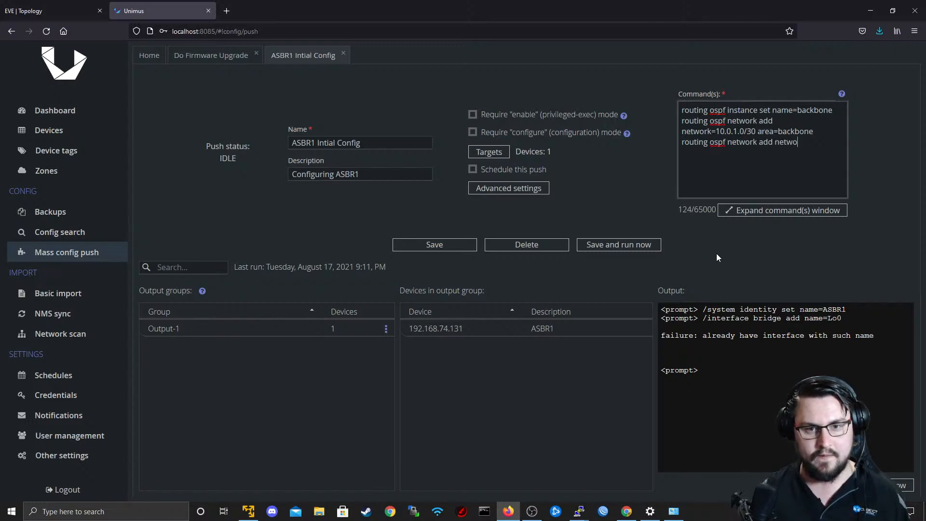
{"action": "type", "text": "rk=10."}
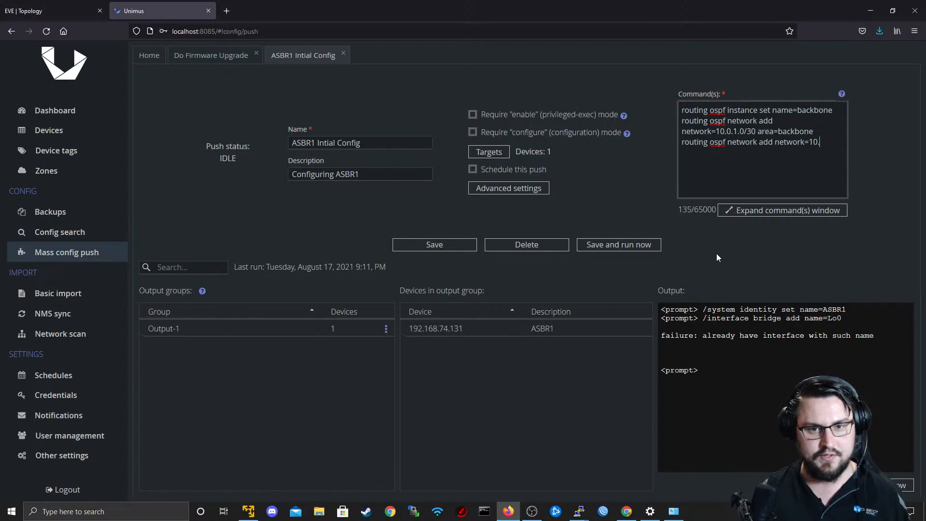
{"action": "type", "text": "0.5.0/3"}
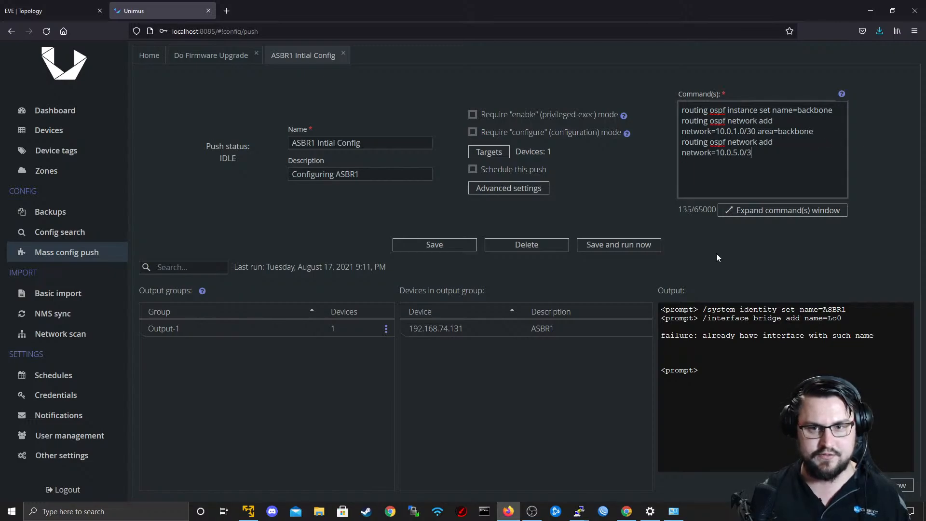
{"action": "type", "text": "0 area"}
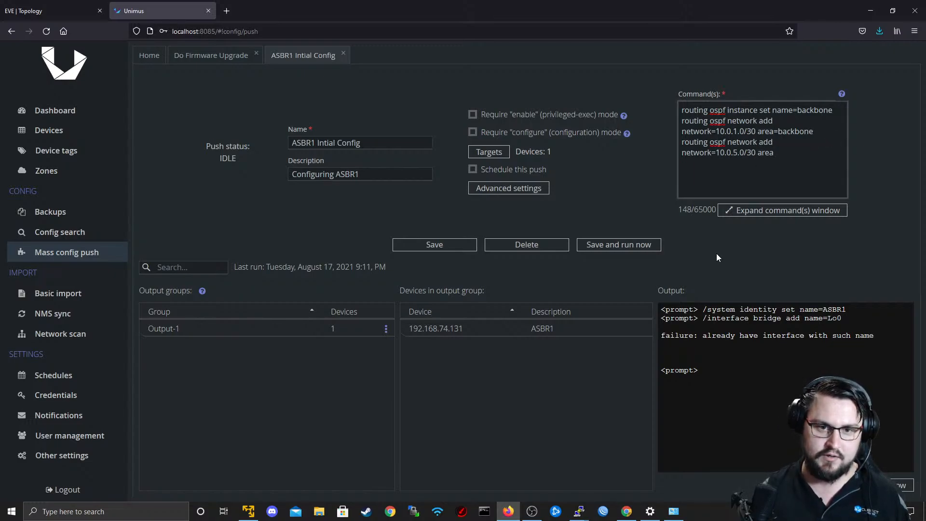
{"action": "type", "text": "=backbon"}
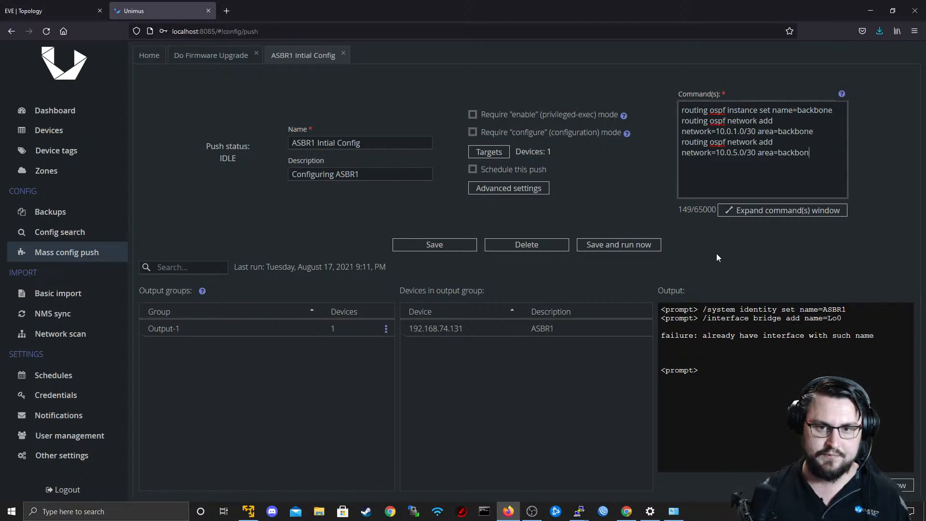
{"action": "type", "text": "e"}
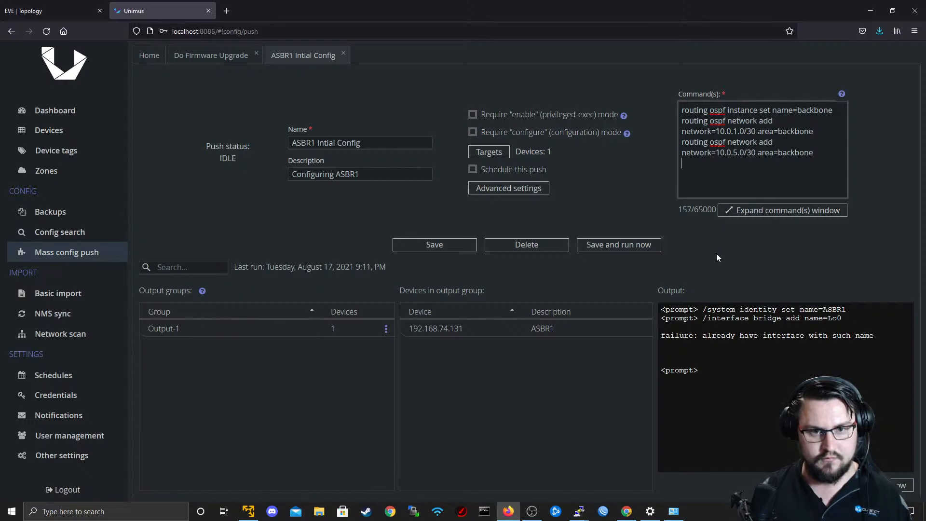
{"action": "key", "text": "Return"}
Add a third network command for the loopback, "routing ospf network add network=192.0.0.1 area=backbone".
{"action": "type", "text": "routing ospfnet"}
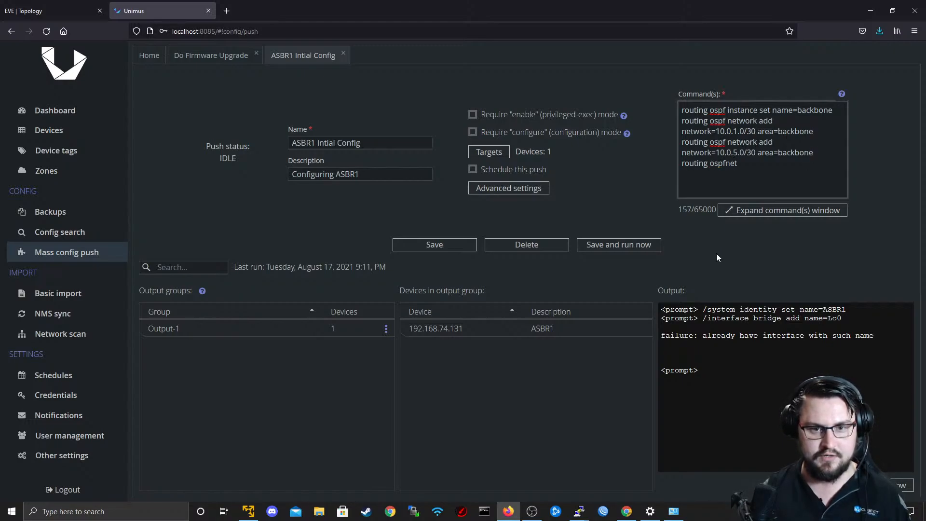
{"action": "type", "text": "work add"}
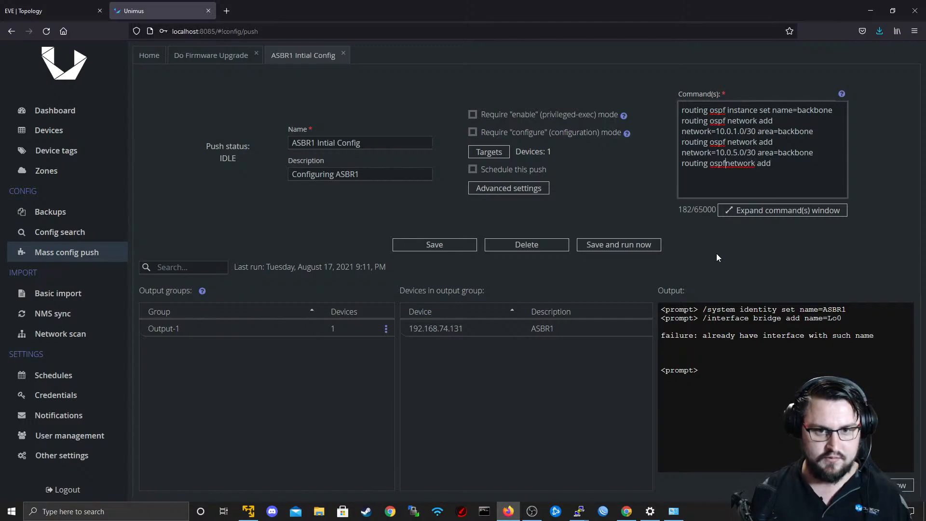
{"action": "key", "text": "Left"}
{"action": "key", "text": "Left"}
{"action": "key", "text": "Left"}
{"action": "key", "text": "Left"}
{"action": "key", "text": "Left"}
{"action": "key", "text": "Left"}
{"action": "key", "text": "Left"}
{"action": "key", "text": "Left"}
{"action": "key", "text": "Left"}
{"action": "key", "text": "Left"}
{"action": "key", "text": "Left"}
{"action": "key", "text": "Left"}
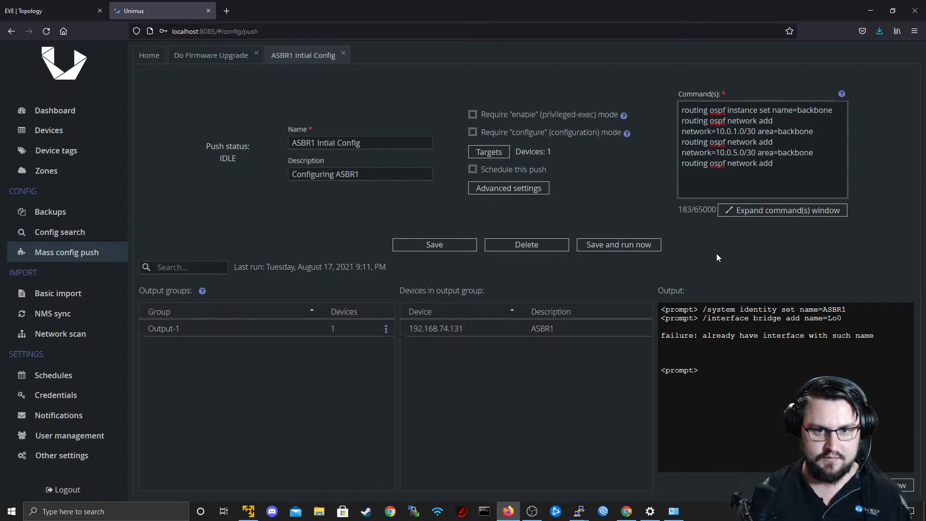
{"action": "type", "text": "network"}
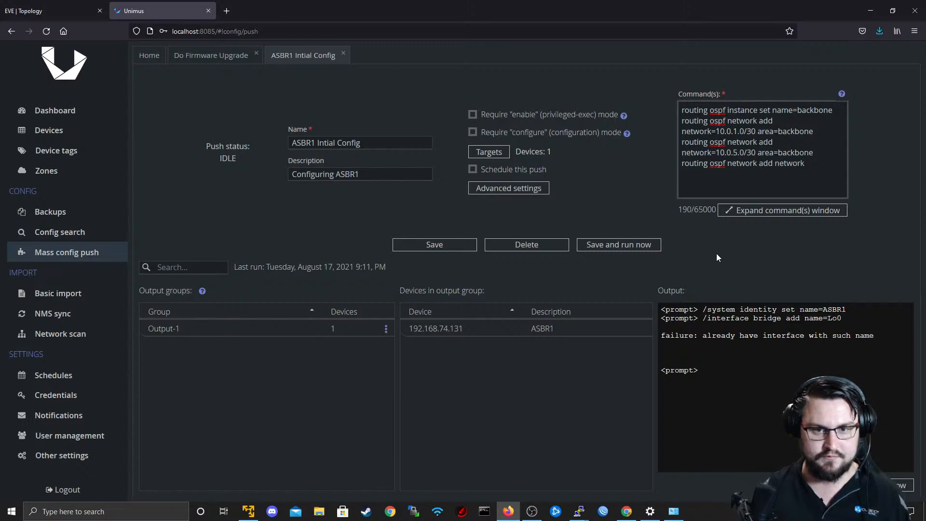
{"action": "type", "text": "="}
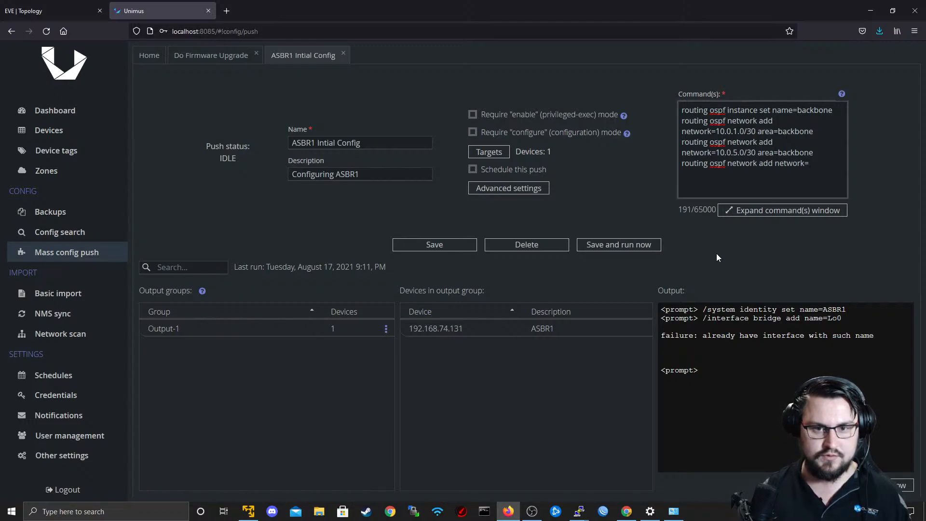
{"action": "type", "text": "192.168.0"}
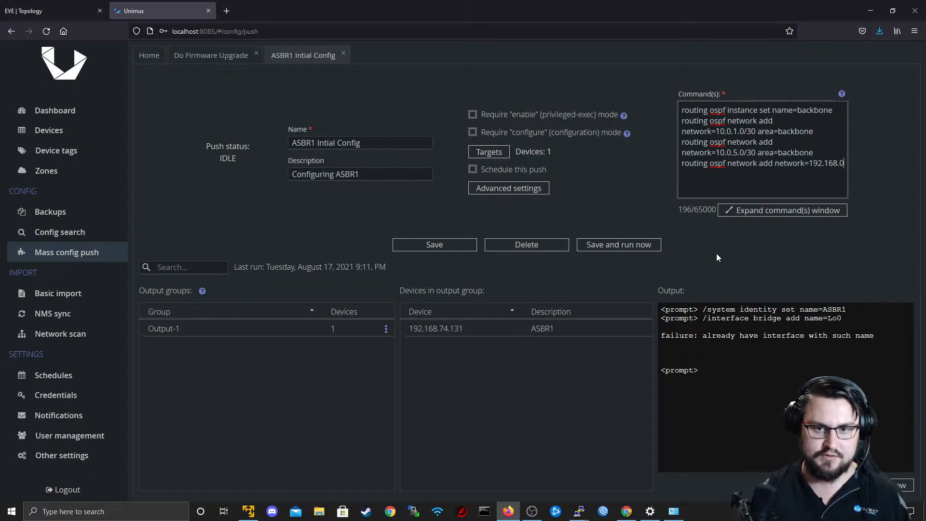
{"action": "type", "text": ".1"}
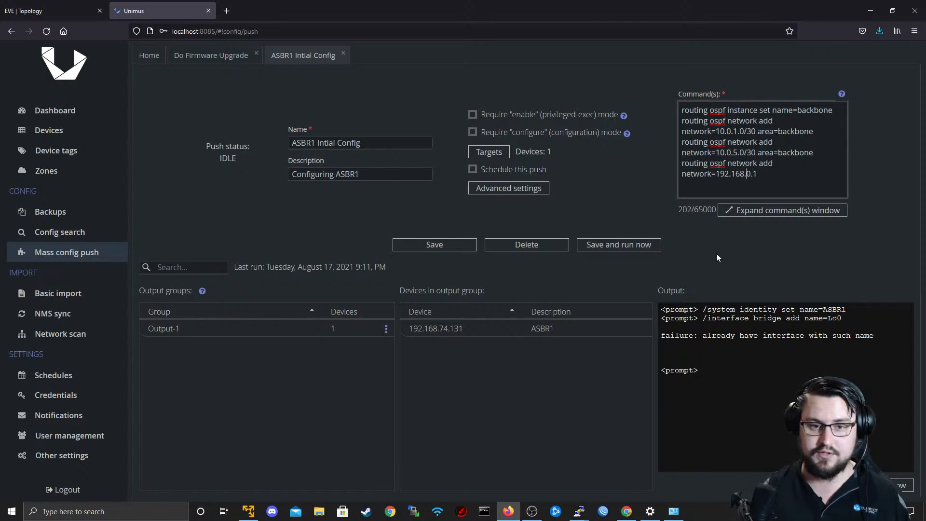
{"action": "key", "text": "BackSpace"}
{"action": "key", "text": "BackSpace"}
{"action": "key", "text": "BackSpace"}
{"action": "type", "text": "0"}
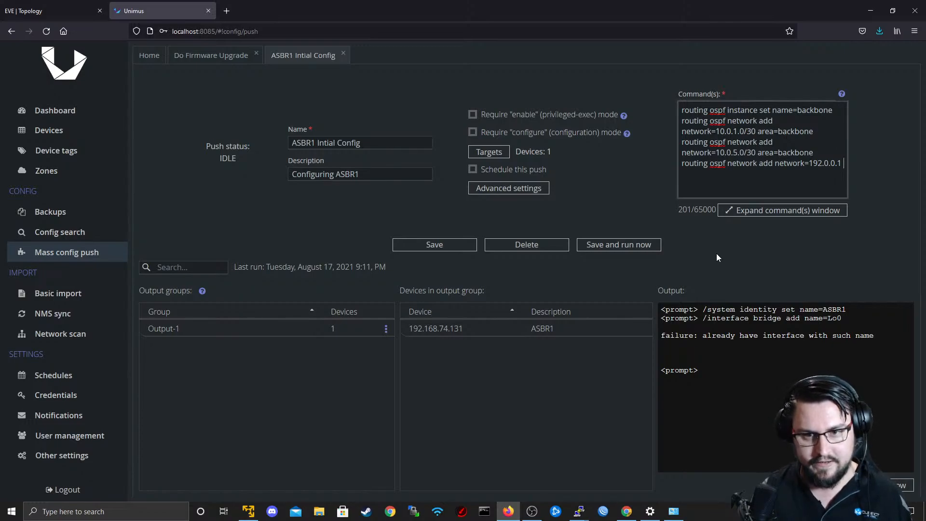
{"action": "type", "text": " area"}
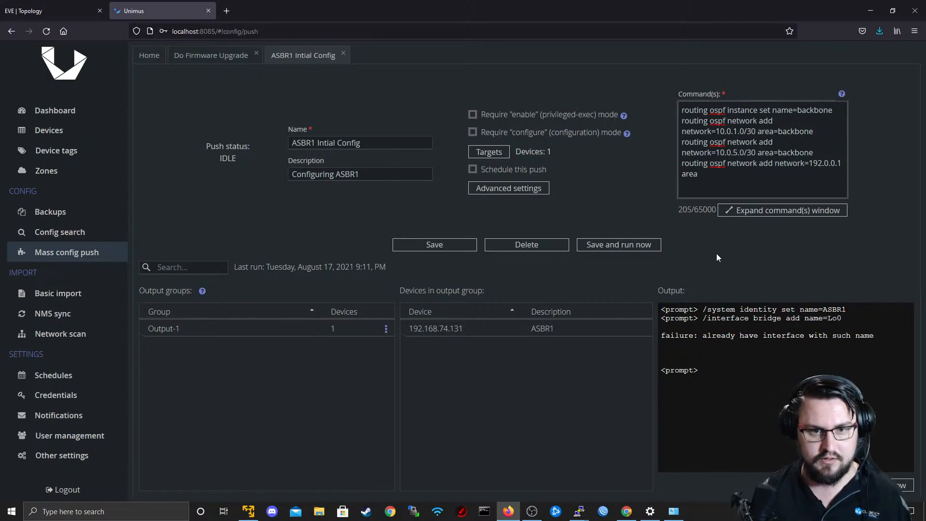
{"action": "type", "text": "=backbone"}
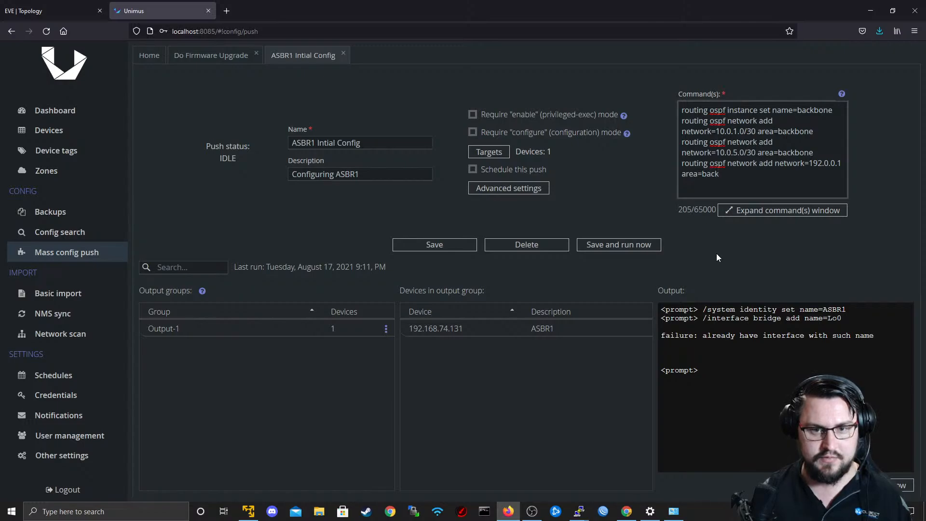
Review the OSPF commands in the expanded command view, select all of them, and close that view.
{"action": "left_click", "coordinate": [740, 211]}
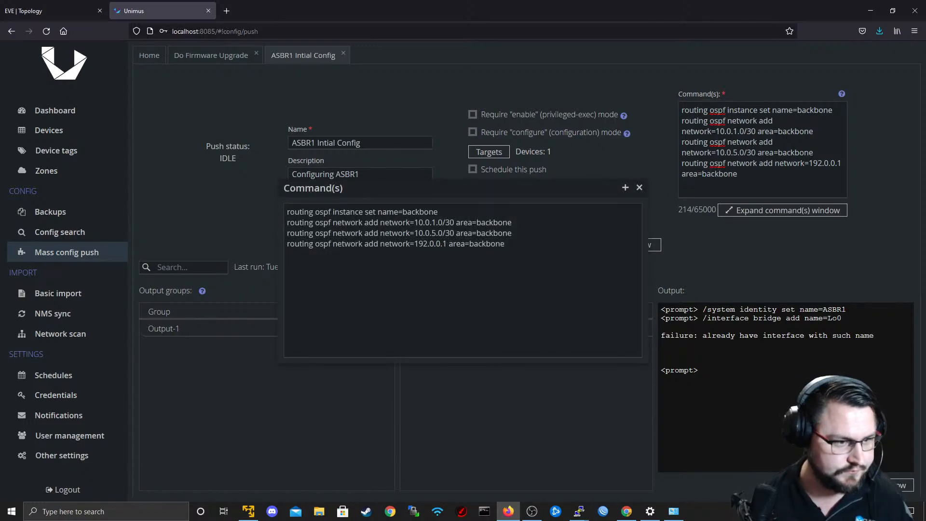
{"action": "left_click_drag", "start_coordinate": [294, 243], "coordinate": [393, 250]}
{"action": "left_click", "coordinate": [523, 246]}
{"action": "key", "text": "ctrl+a"}
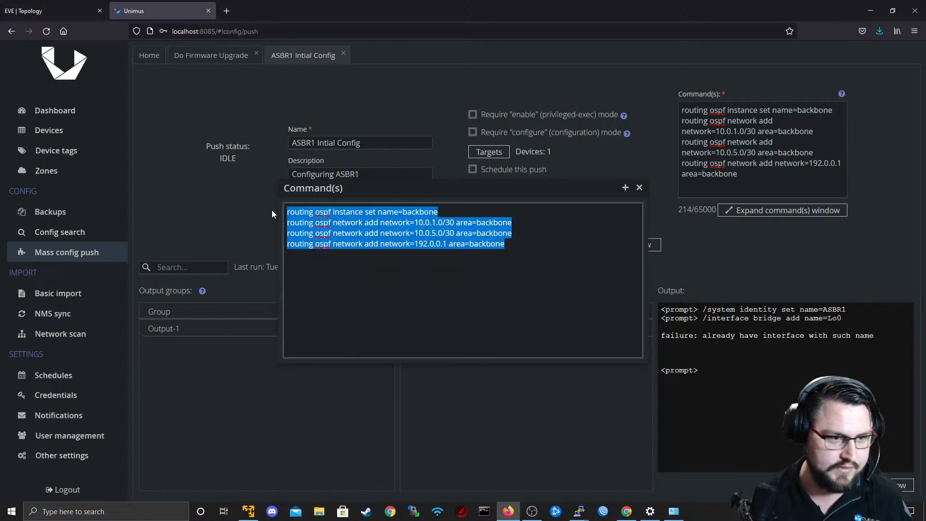
{"action": "left_click", "coordinate": [639, 188]}
Save and run the ASBR1 push, and examine the output for its output group and the ASBR1 device.
{"action": "left_click", "coordinate": [434, 244]}
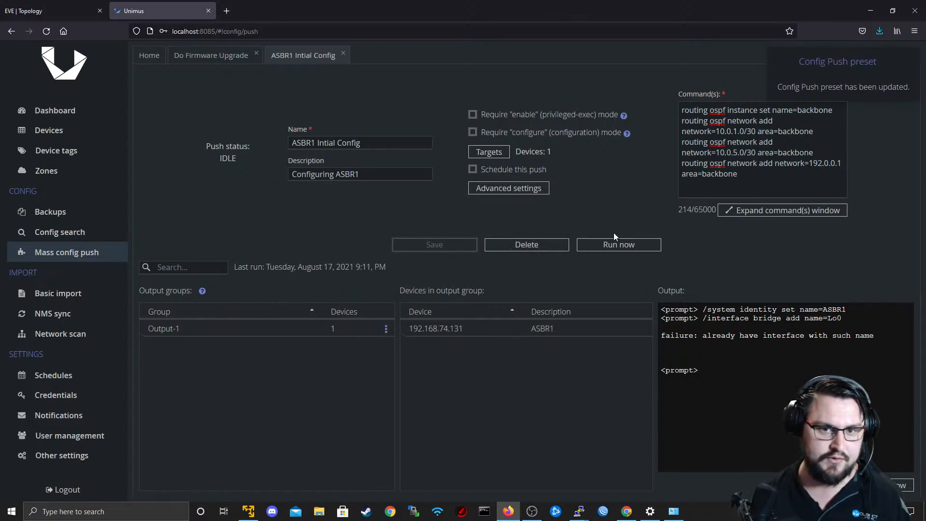
{"action": "left_click", "coordinate": [607, 247]}
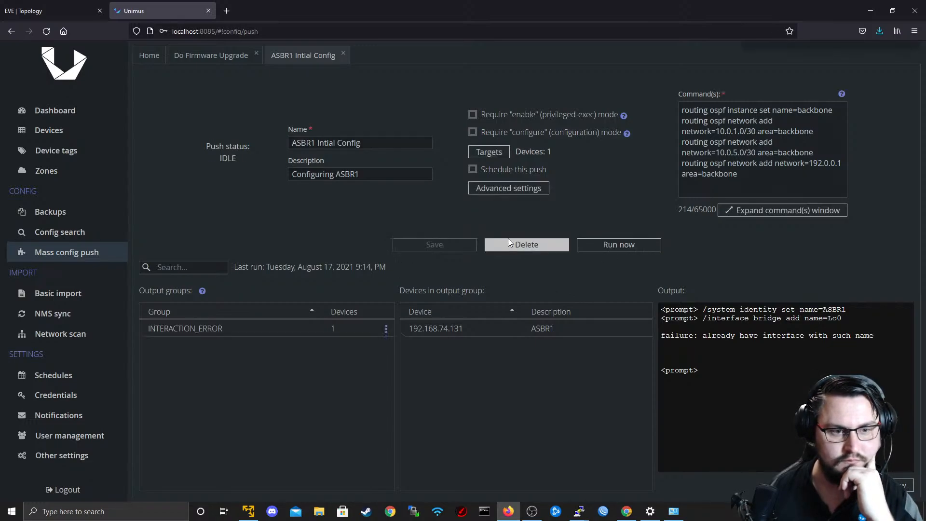
{"action": "left_click", "coordinate": [306, 328]}
{"action": "left_click", "coordinate": [306, 325]}
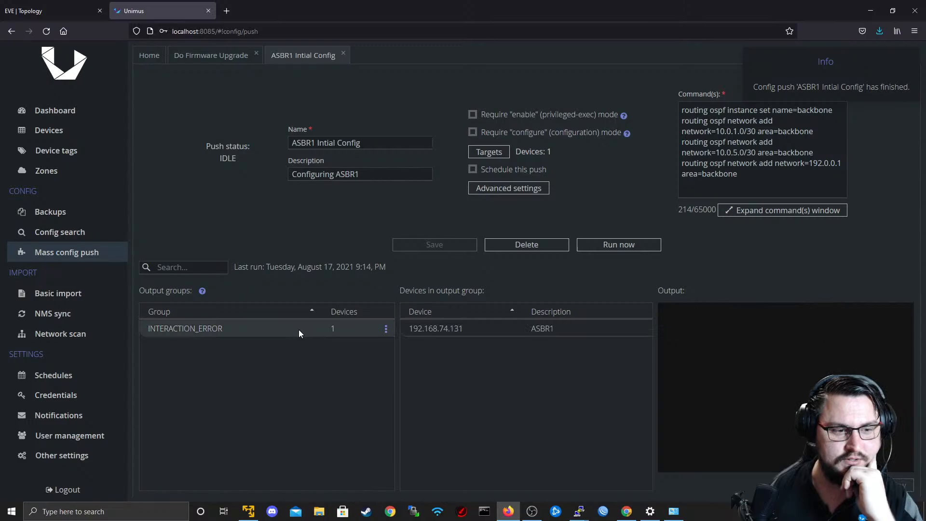
{"action": "left_click", "coordinate": [456, 333]}
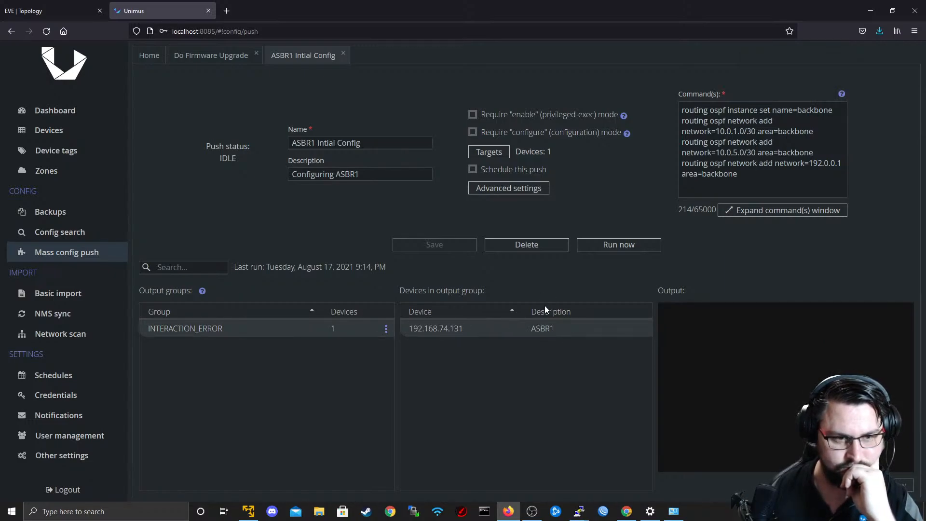
{"action": "double_click", "coordinate": [512, 328]}
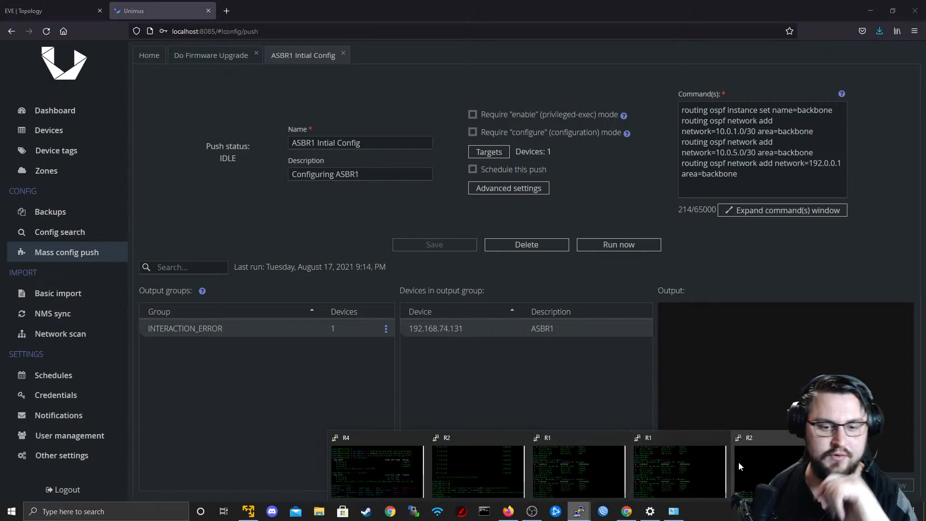
Switch to the R1 terminal session and list ASBR1's IP addresses with "ip address print".
{"action": "left_click", "coordinate": [603, 470]}
{"action": "key", "text": "Up"}
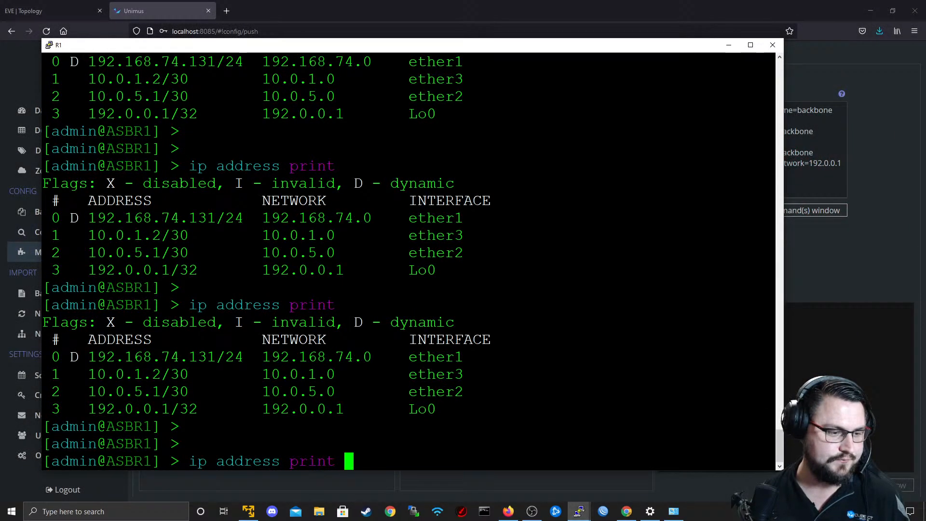
{"action": "key", "text": "Return"}
Export ASBR1's OSPF configuration with "routing ospf export", and repeat the export with the verbose option.
{"action": "type", "text": "routing ospf export"}
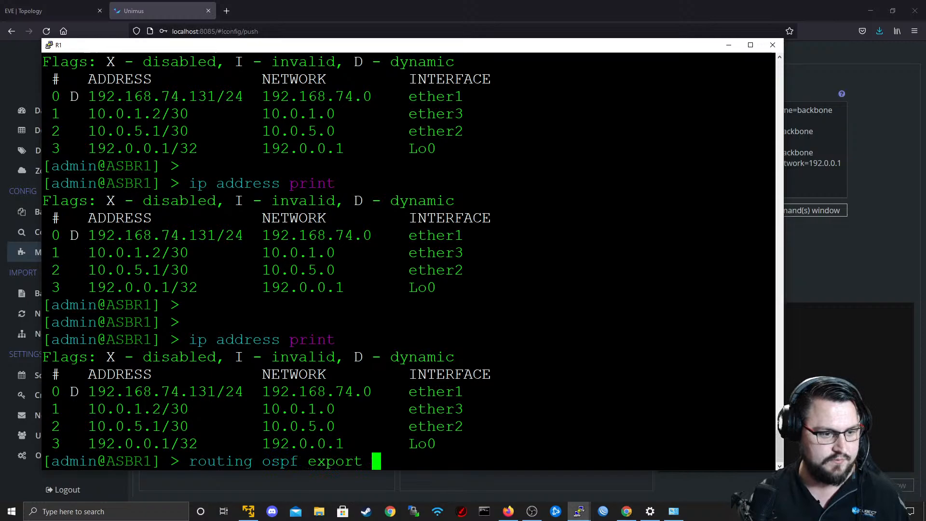
{"action": "key", "text": "Return"}
{"action": "type", "text": "routing"}
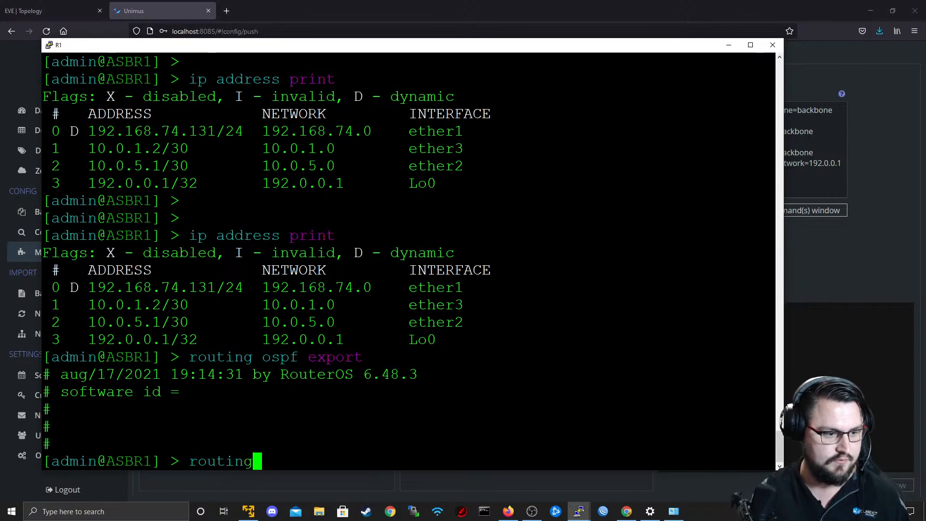
{"action": "type", "text": " ospf export"}
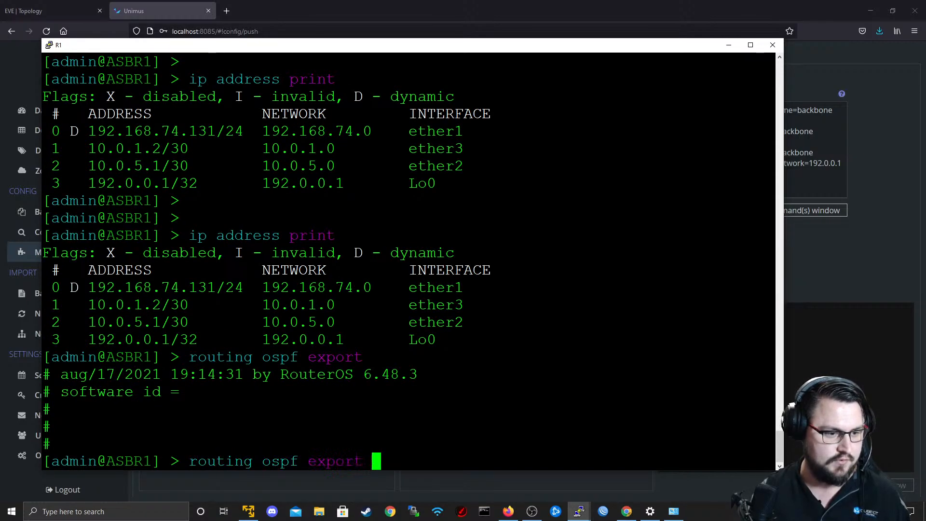
{"action": "key", "text": "Return"}
{"action": "key", "text": "Up"}
{"action": "type", "text": "verbose"}
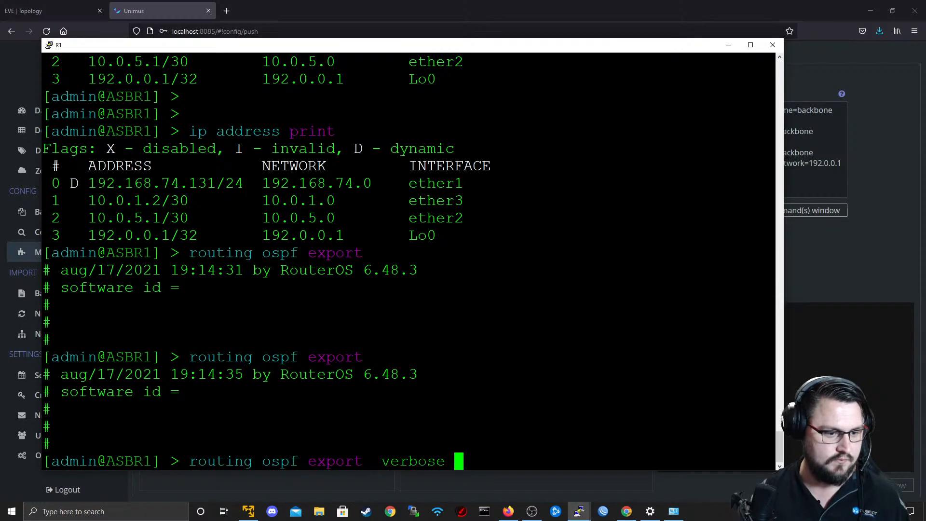
{"action": "key", "text": "Return"}
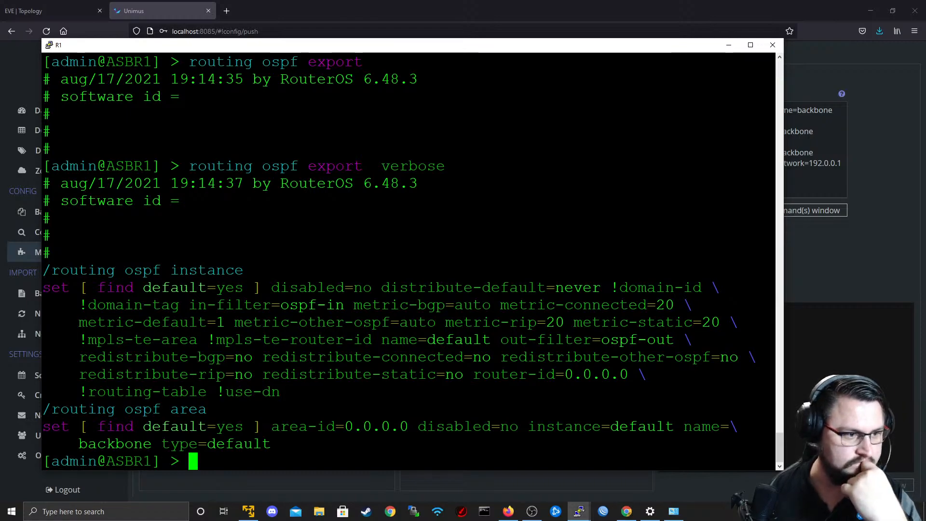
Return to Unimus and prefix each of the four OSPF commands in the expanded command view with "/".
{"action": "left_click", "coordinate": [893, 274]}
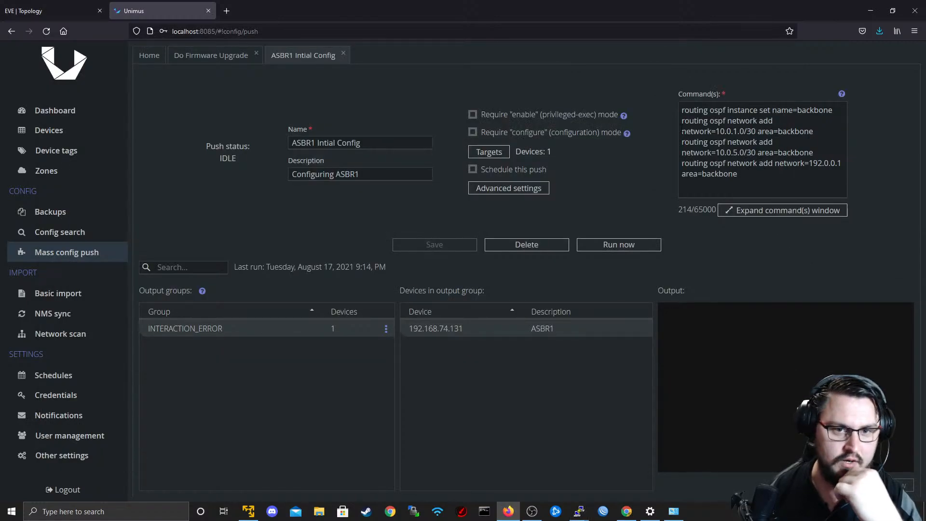
{"action": "left_click", "coordinate": [740, 212]}
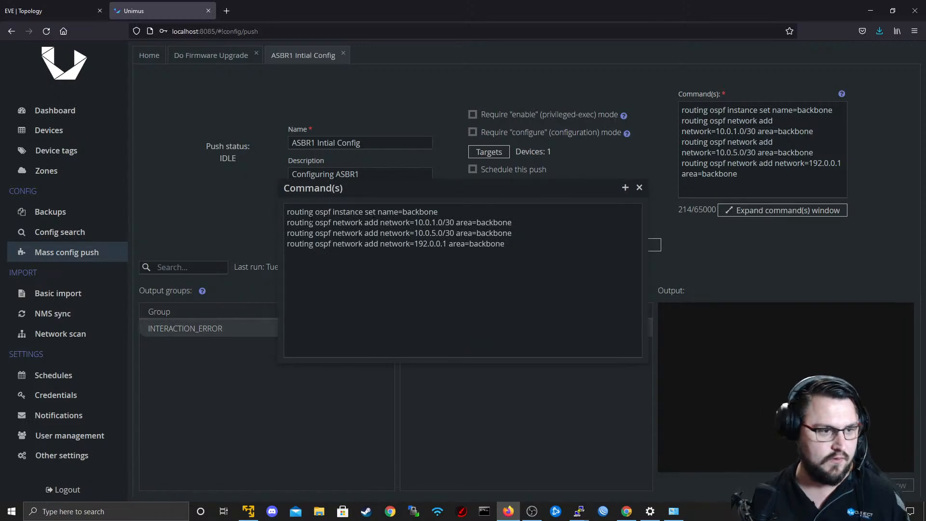
{"action": "type", "text": "/"}
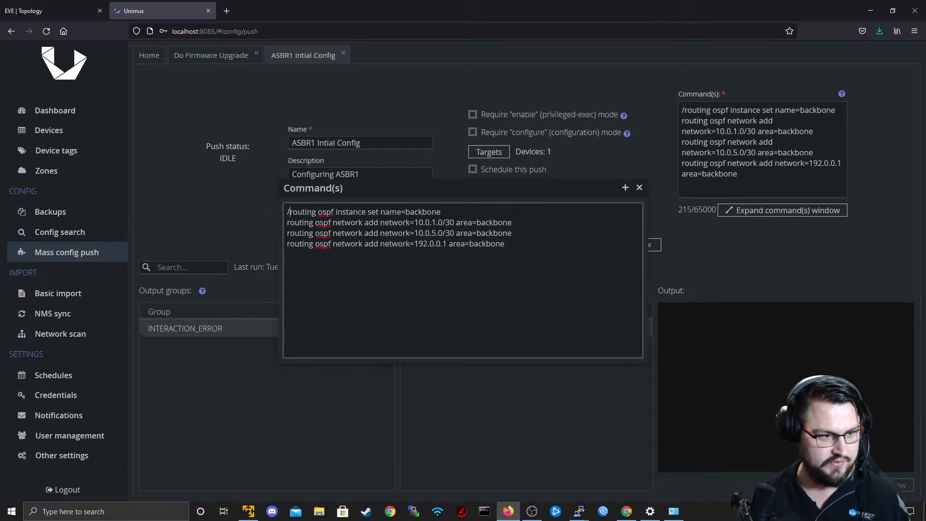
{"action": "left_click", "coordinate": [288, 222]}
{"action": "type", "text": "/"}
{"action": "left_click", "coordinate": [288, 233]}
{"action": "type", "text": "/"}
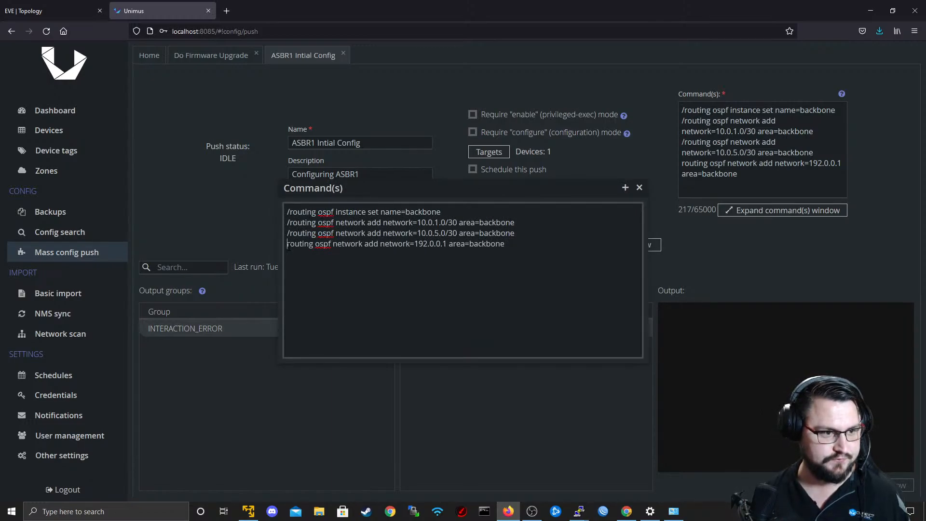
{"action": "type", "text": "/"}
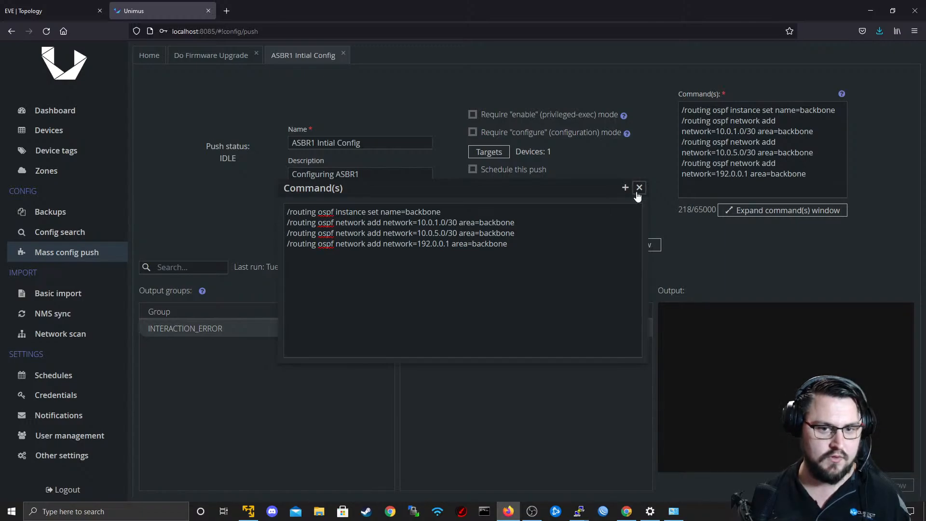
Close the expanded command view, and save and run the ASBR1 push.
{"action": "left_click", "coordinate": [639, 188]}
{"action": "left_click", "coordinate": [447, 243]}
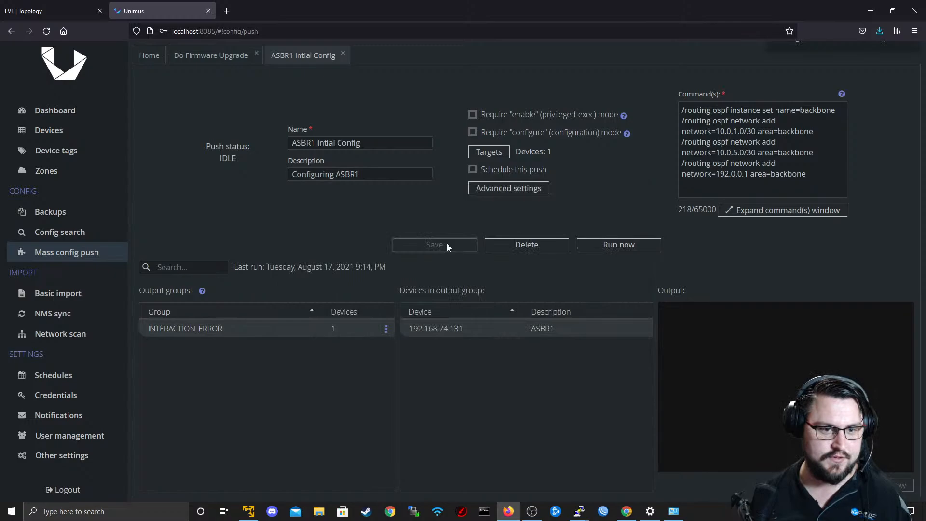
{"action": "left_click", "coordinate": [628, 246]}
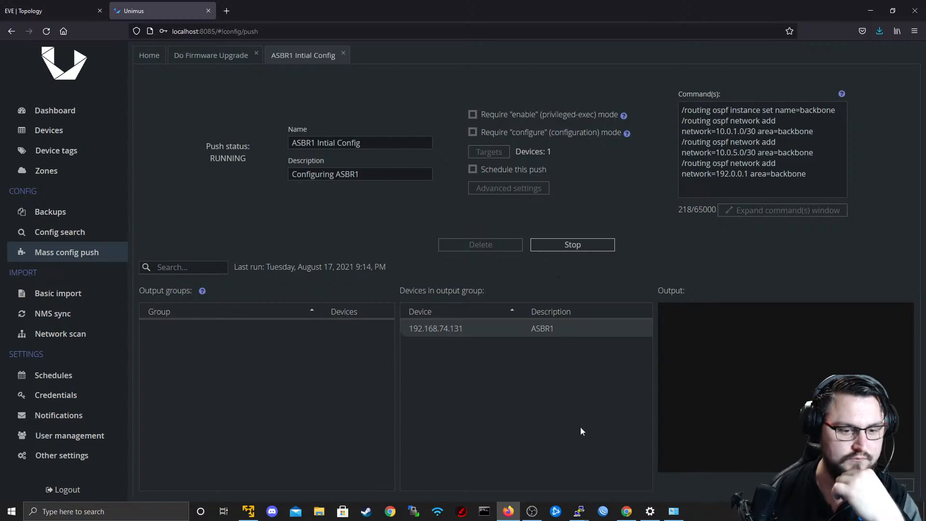
Switch to the R1 terminal session and repeatedly run "routing ospf export verbose" to check for the pushed OSPF settings.
{"action": "mouse_move", "coordinate": [579, 510]}
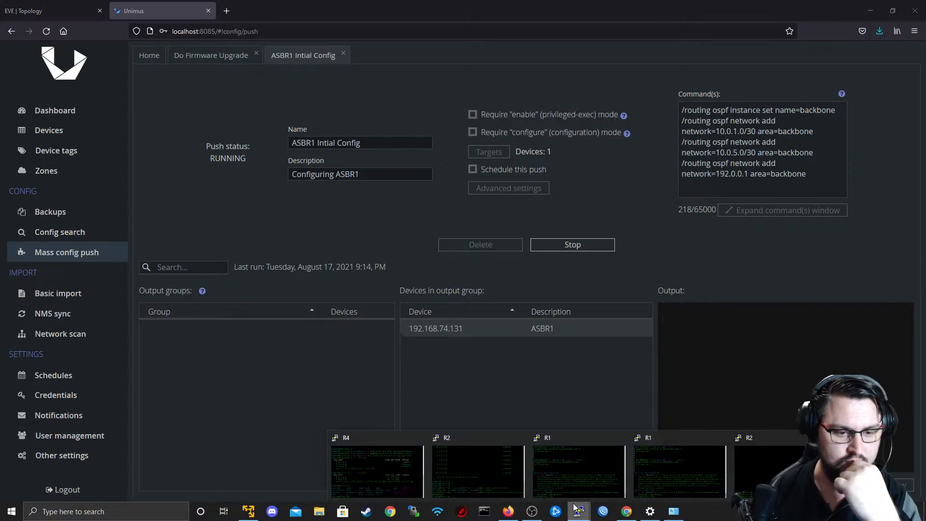
{"action": "left_click", "coordinate": [568, 485]}
{"action": "key", "text": "Return"}
{"action": "key", "text": "Up"}
{"action": "key", "text": "Return"}
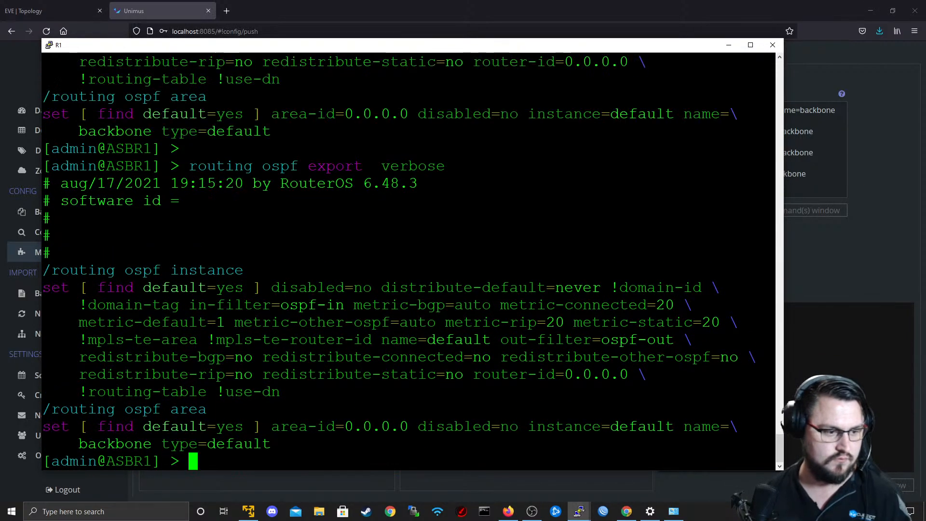
{"action": "key", "text": "Up"}
{"action": "key", "text": "Return"}
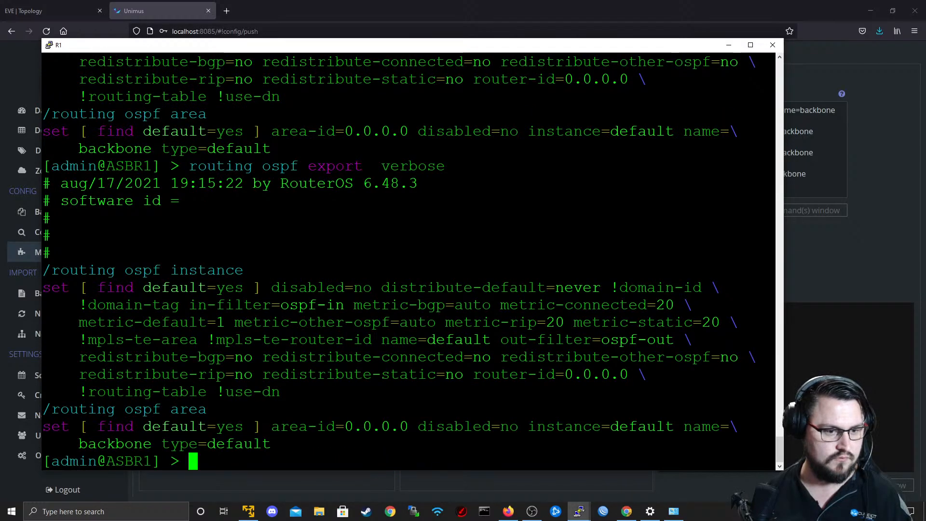
{"action": "key", "text": "Up"}
{"action": "key", "text": "Return"}
{"action": "key", "text": "Up"}
{"action": "key", "text": "Return"}
{"action": "key", "text": "Return"}
{"action": "key", "text": "Return"}
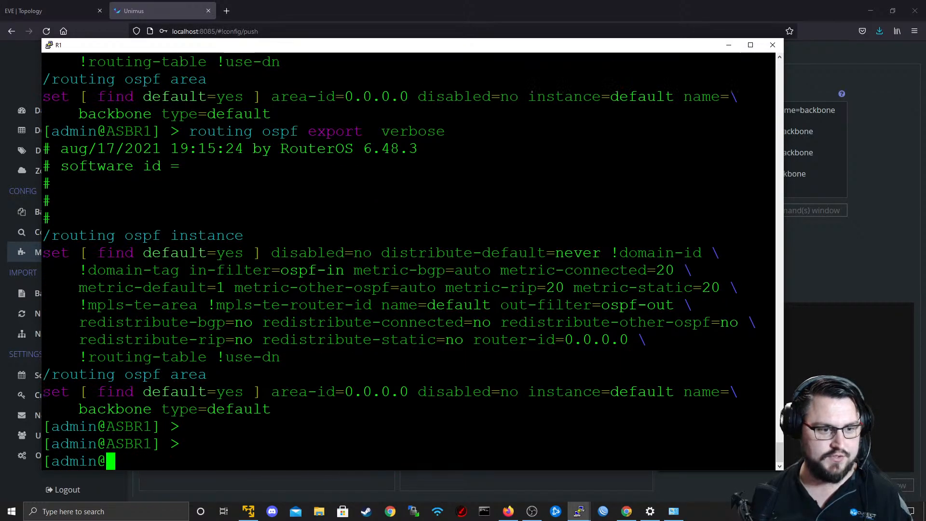
{"action": "key", "text": "Up"}
{"action": "key", "text": "Return"}
{"action": "key", "text": "Up"}
{"action": "key", "text": "Return"}
{"action": "key", "text": "Up"}
{"action": "key", "text": "Return"}
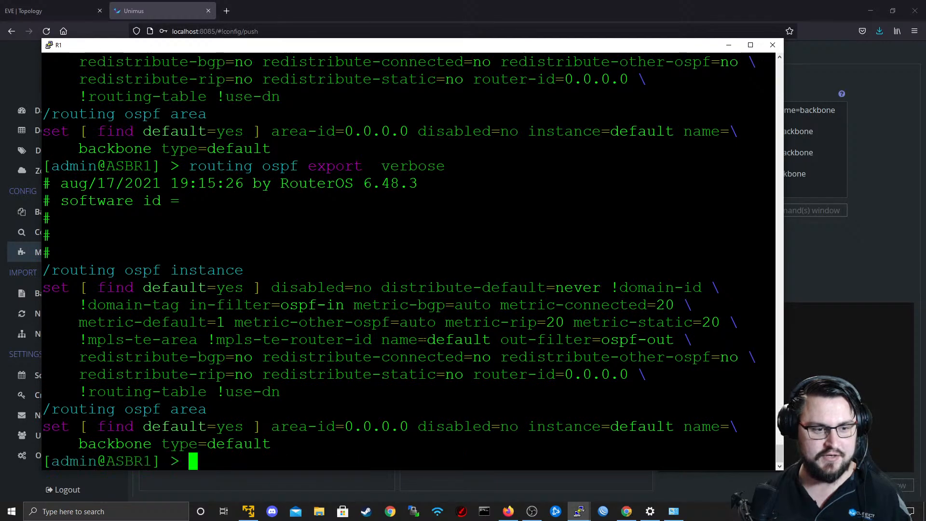
{"action": "key", "text": "Up"}
{"action": "key", "text": "Return"}
{"action": "key", "text": "Up"}
{"action": "key", "text": "Return"}
{"action": "key", "text": "Up"}
{"action": "key", "text": "Return"}
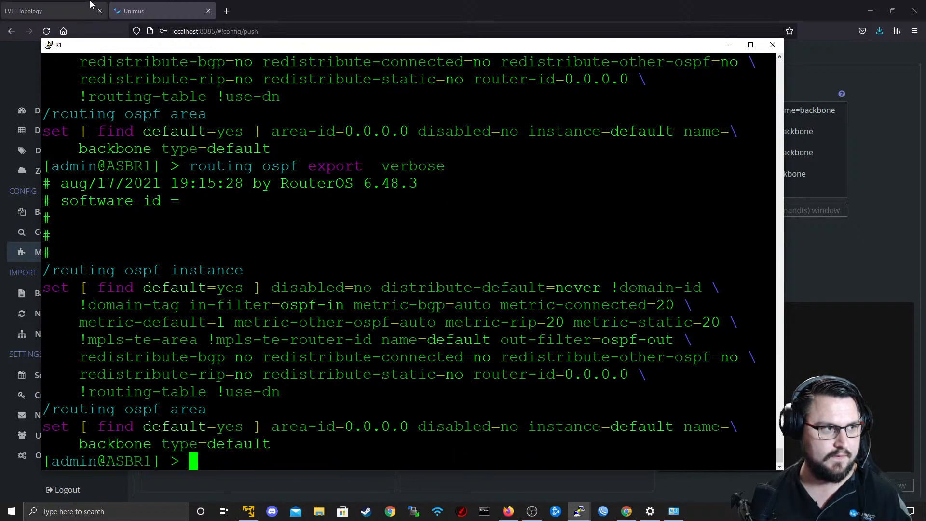
Return to Unimus and examine the push output for its output group and the ASBR1 device.
{"action": "left_click", "coordinate": [29, 10]}
{"action": "left_click", "coordinate": [145, 11]}
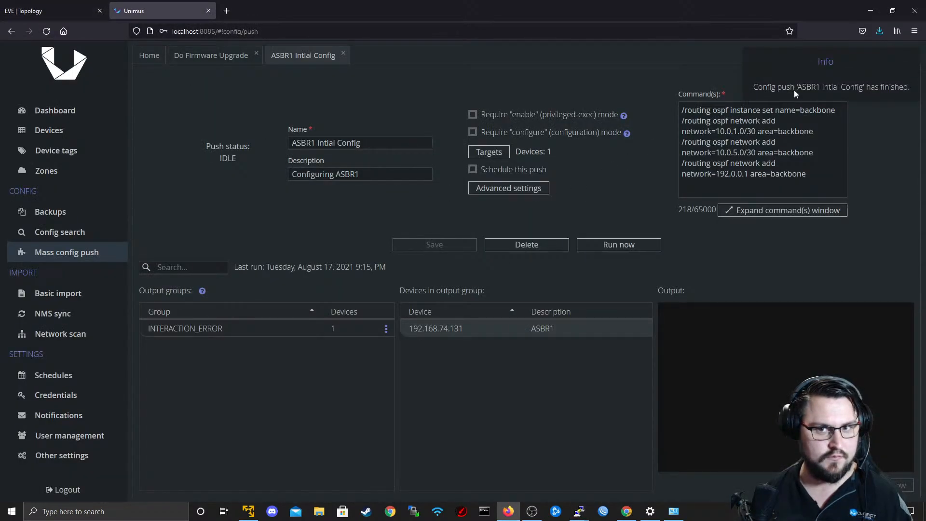
{"action": "left_click", "coordinate": [240, 329]}
{"action": "left_click", "coordinate": [464, 331]}
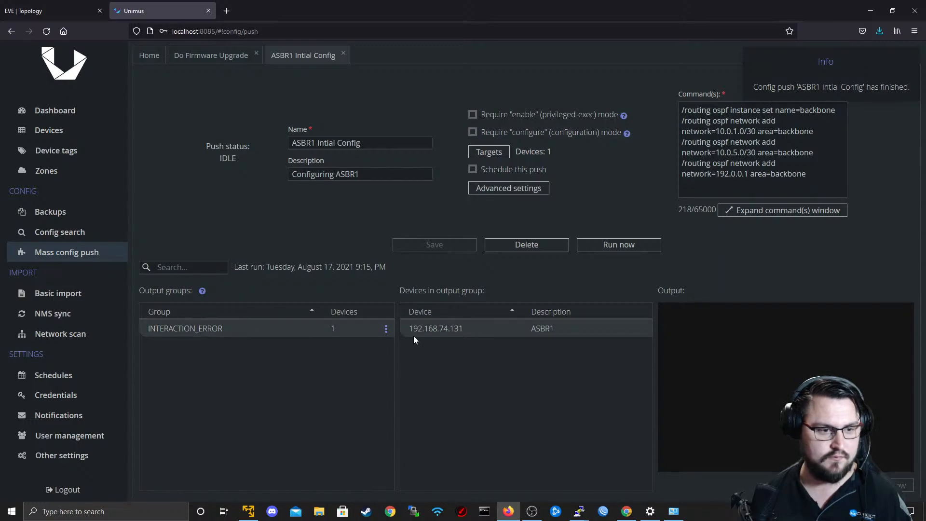
Switch back to the R1 terminal session and rerun the verbose OSPF export to recheck the configuration.
{"action": "key", "text": "alt+Tab"}
{"action": "key", "text": "Up"}
{"action": "key", "text": "Return"}
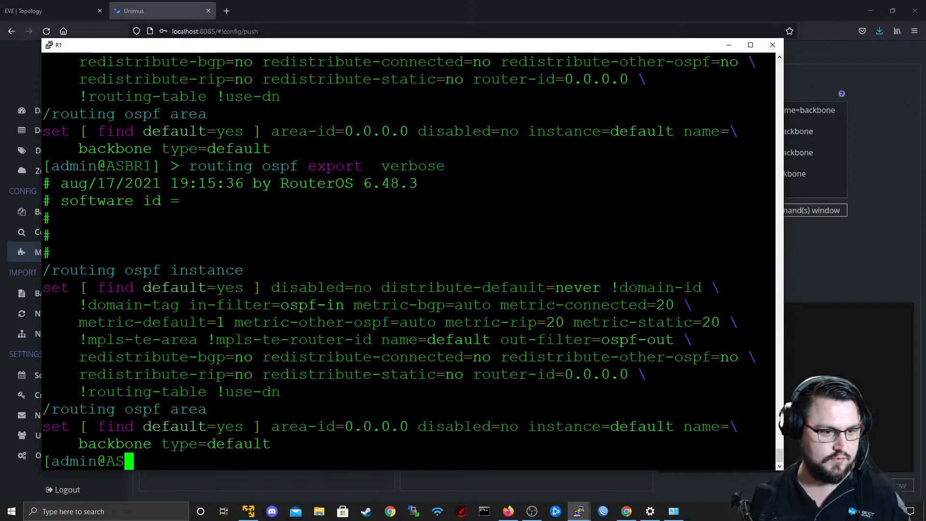
{"action": "key", "text": "Up"}
{"action": "key", "text": "Return"}
{"action": "key", "text": "Up"}
{"action": "key", "text": "Return"}
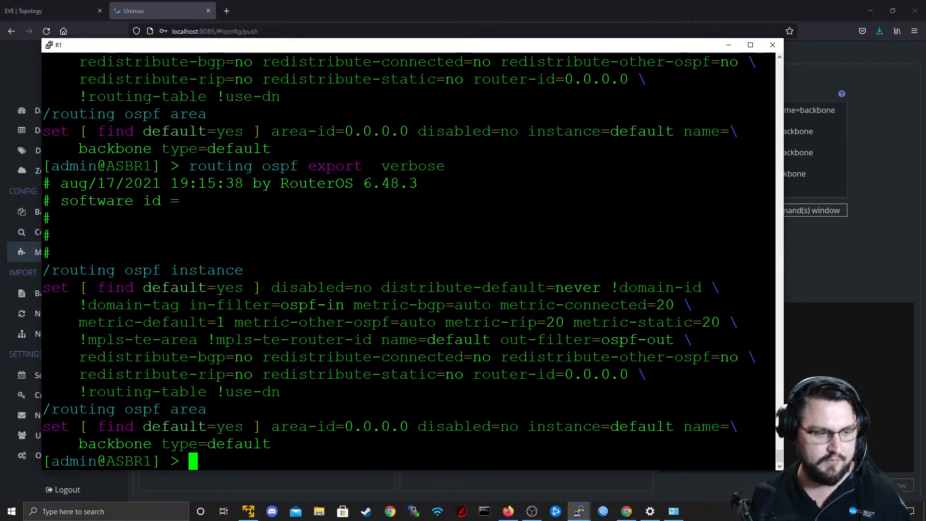
List the OSPF networks on ASBR1 with "routing ospf network print".
{"action": "type", "text": "routing ospf network print"}
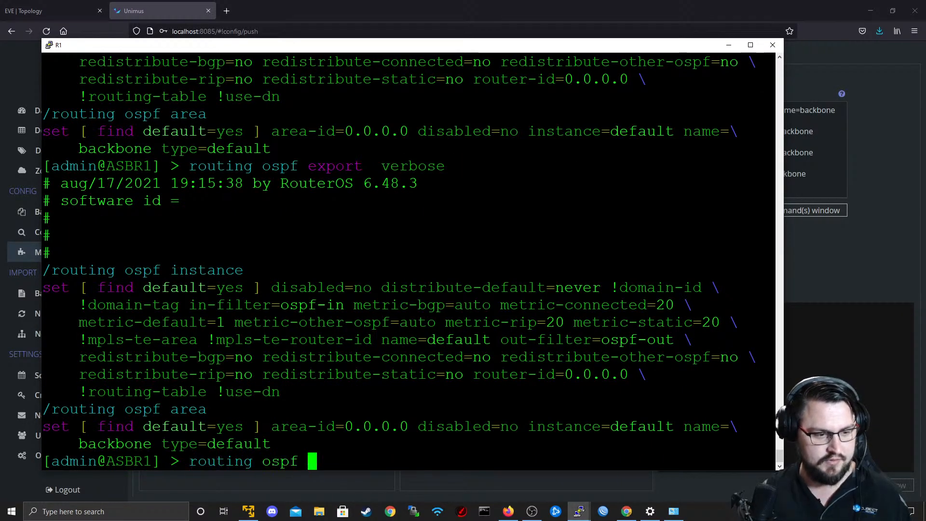
{"action": "key", "text": "Return"}
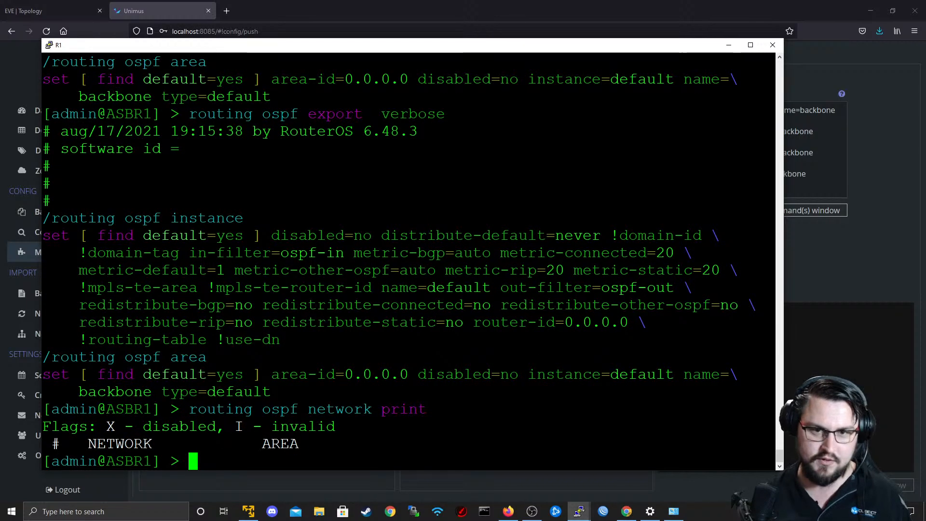
In Unimus, append "0" to the push's first command, making it "/routing ospf instance set name=backbone 0", and save and run the push.
{"action": "key", "text": "alt+Tab"}
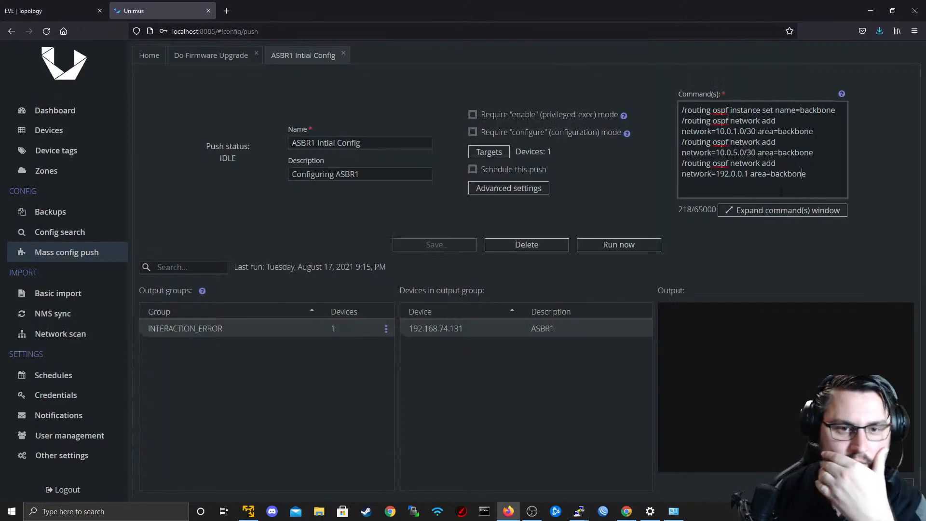
{"action": "left_click", "coordinate": [766, 211]}
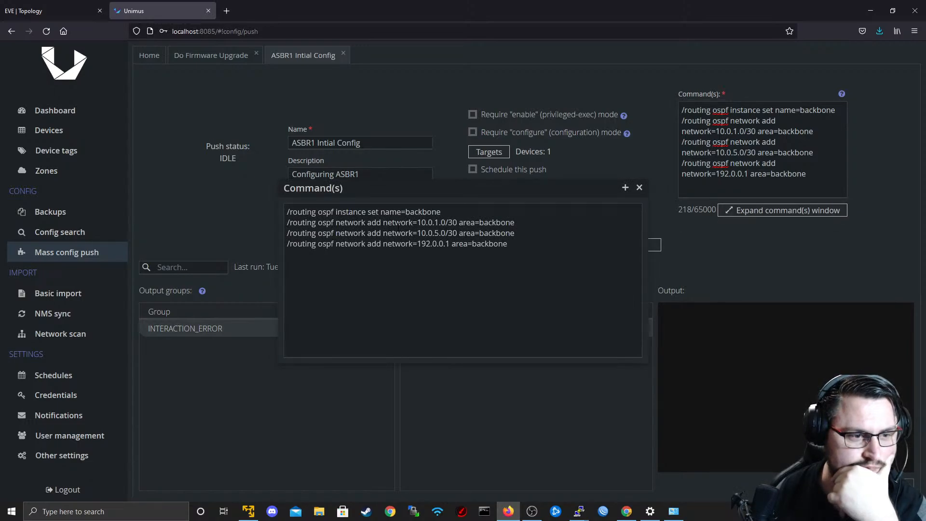
{"action": "left_click_drag", "start_coordinate": [379, 223], "coordinate": [335, 212]}
{"action": "left_click", "coordinate": [383, 241]}
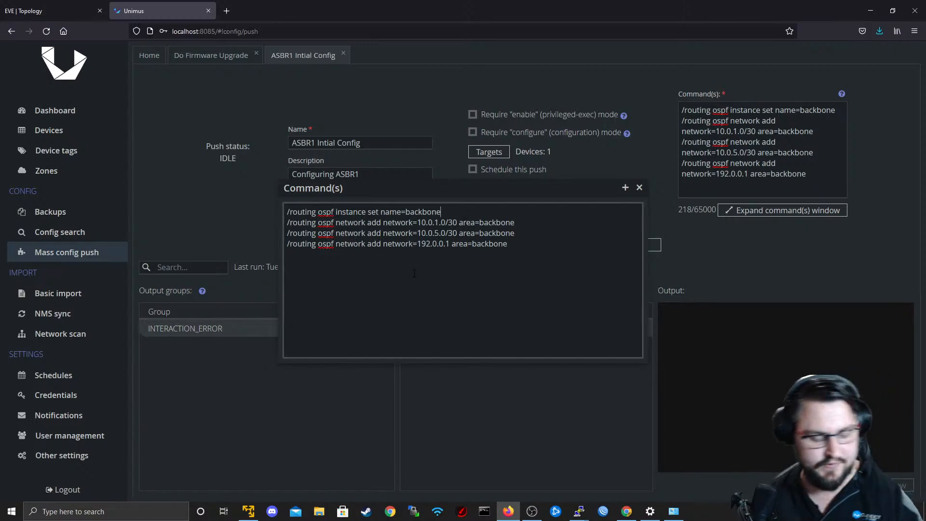
{"action": "type", "text": "0"}
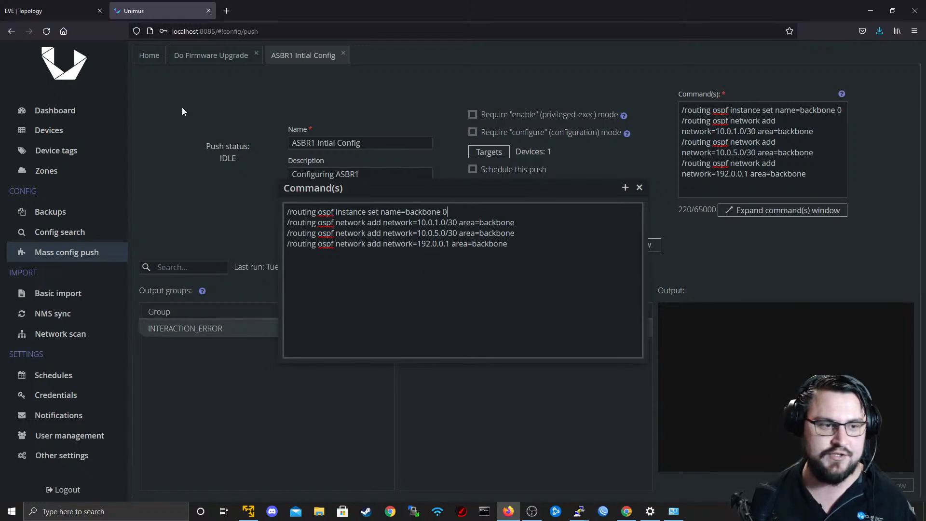
{"action": "left_click_drag", "start_coordinate": [293, 213], "coordinate": [443, 212]}
{"action": "left_click", "coordinate": [447, 212]}
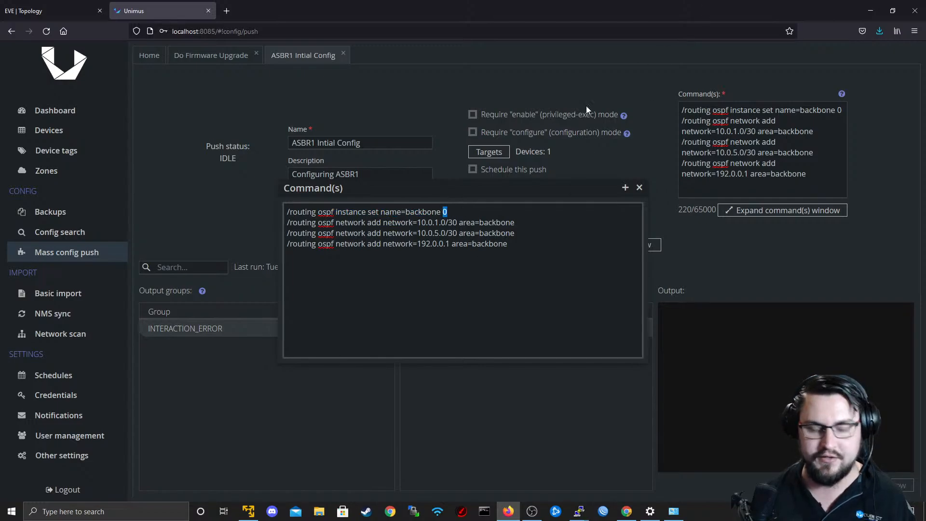
{"action": "left_click", "coordinate": [459, 227]}
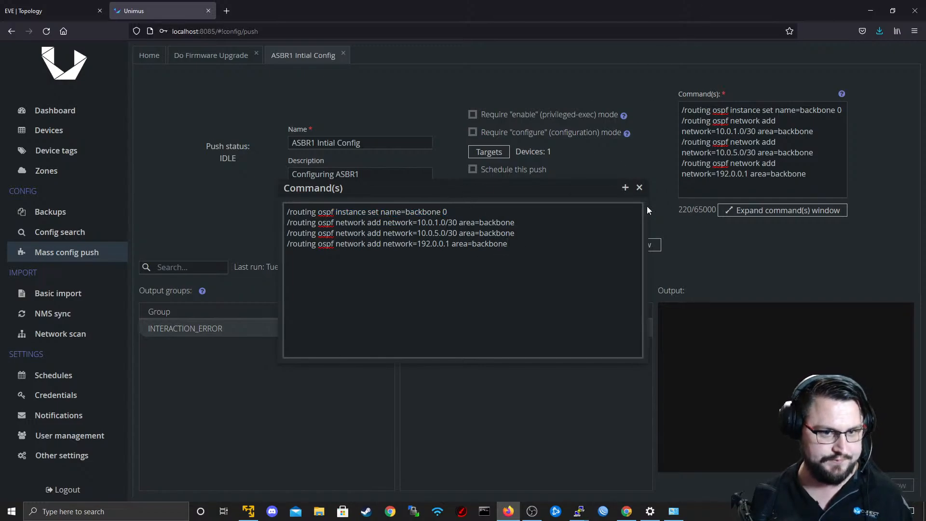
{"action": "left_click", "coordinate": [640, 188]}
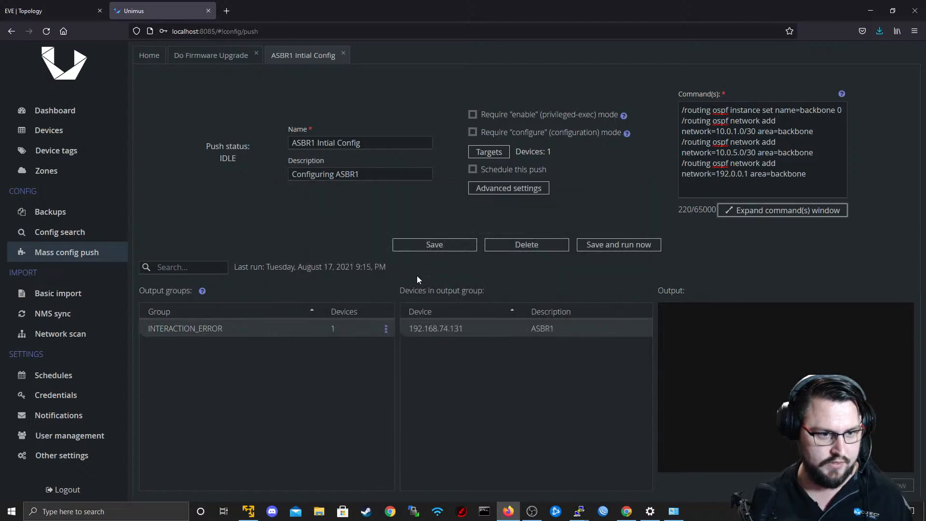
{"action": "left_click", "coordinate": [620, 245]}
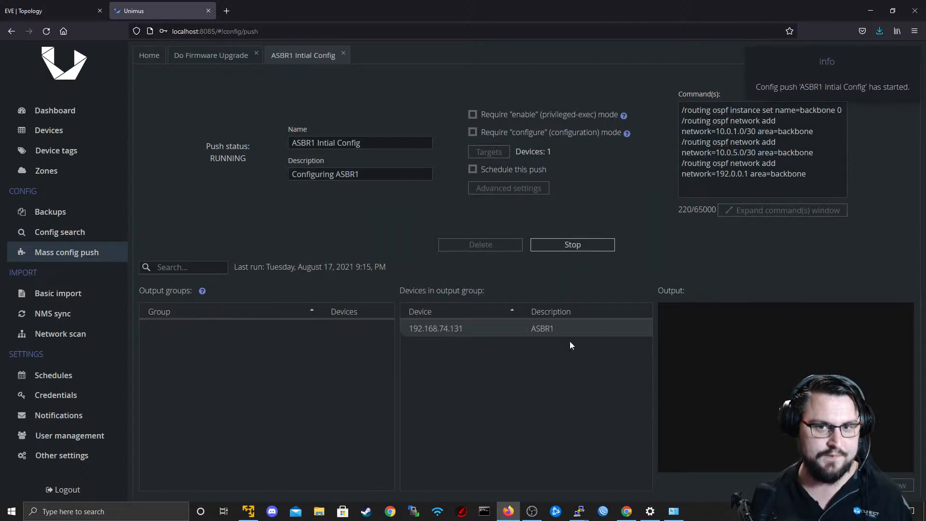
Switch to the R1 terminal session and rerun "routing ospf network print" until the pushed networks can be checked.
{"action": "key", "text": "alt+Tab"}
{"action": "key", "text": "Up"}
{"action": "key", "text": "Return"}
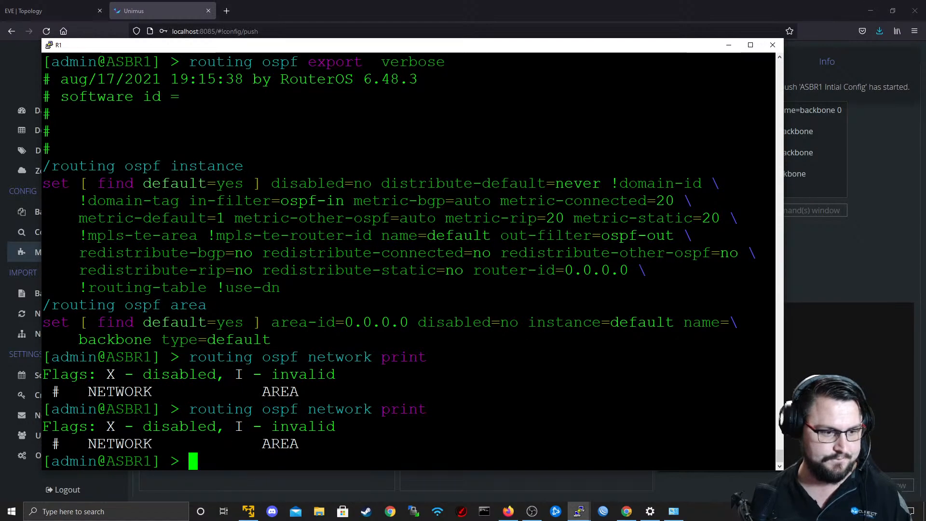
{"action": "key", "text": "Up"}
{"action": "key", "text": "Return"}
Look through ASBR1's command history for the pushed OSPF commands and list the OSPF networks again.
{"action": "key", "text": "Up"}
{"action": "key", "text": "Up"}
{"action": "key", "text": "Up"}
{"action": "key", "text": "Up"}
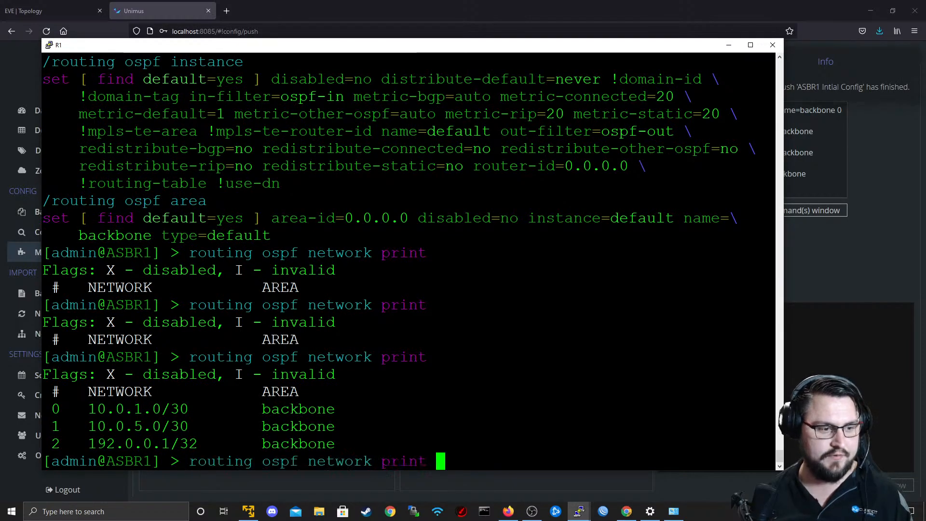
{"action": "key", "text": "Down"}
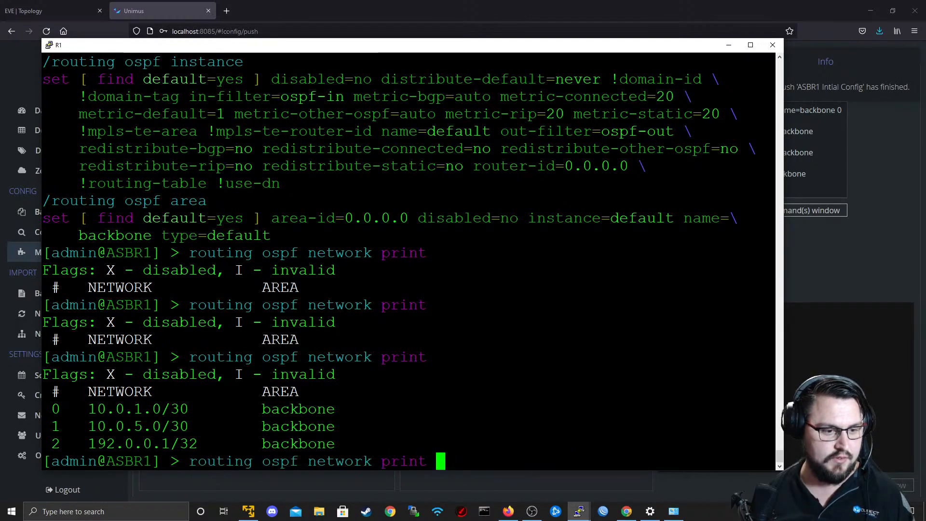
{"action": "key", "text": "Up"}
{"action": "key", "text": "Down"}
{"action": "key", "text": "Down"}
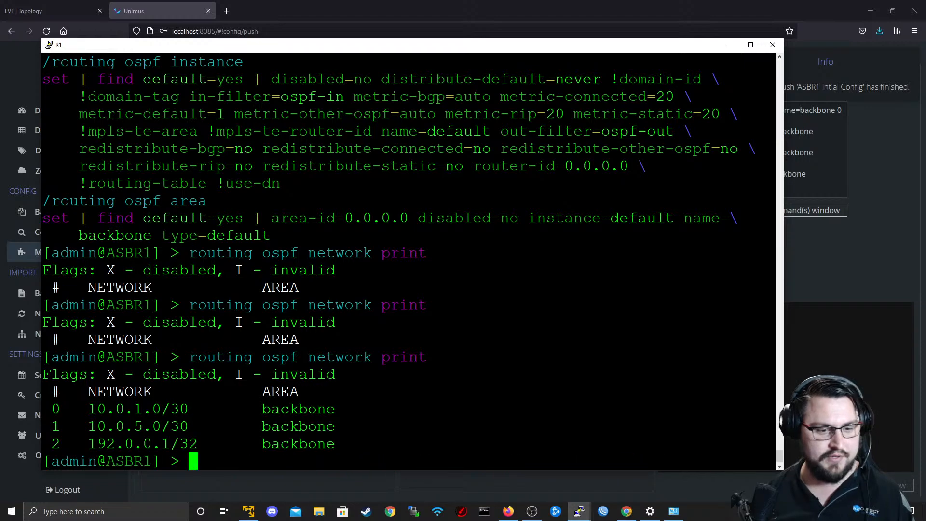
{"action": "key", "text": "Up"}
{"action": "key", "text": "Up"}
{"action": "key", "text": "Up"}
{"action": "key", "text": "Down"}
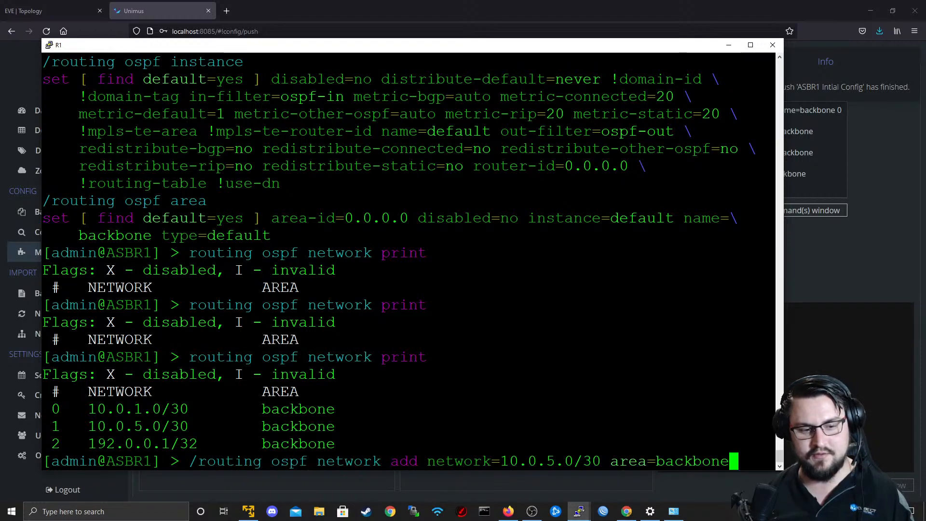
{"action": "key", "text": "Down"}
{"action": "key", "text": "Down"}
{"action": "key", "text": "Up"}
{"action": "key", "text": "Up"}
{"action": "key", "text": "Up"}
{"action": "key", "text": "Up"}
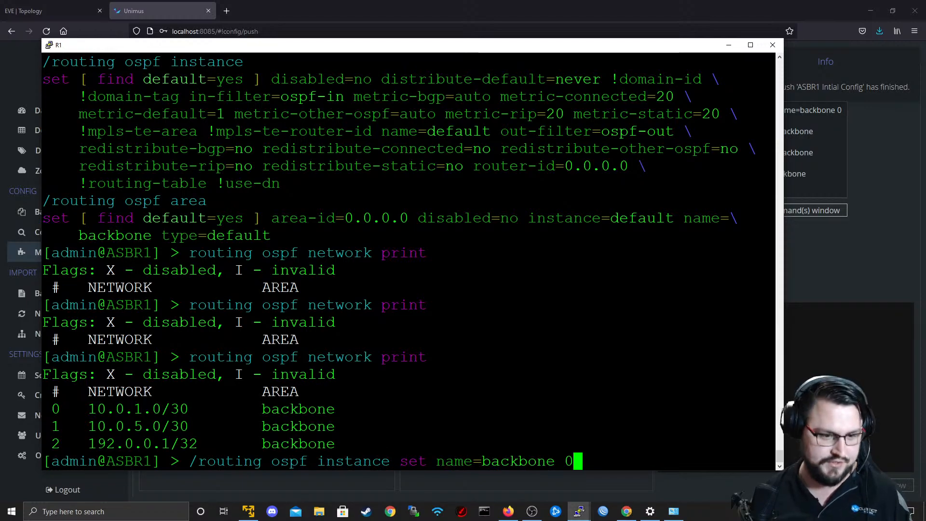
{"action": "key", "text": "Up"}
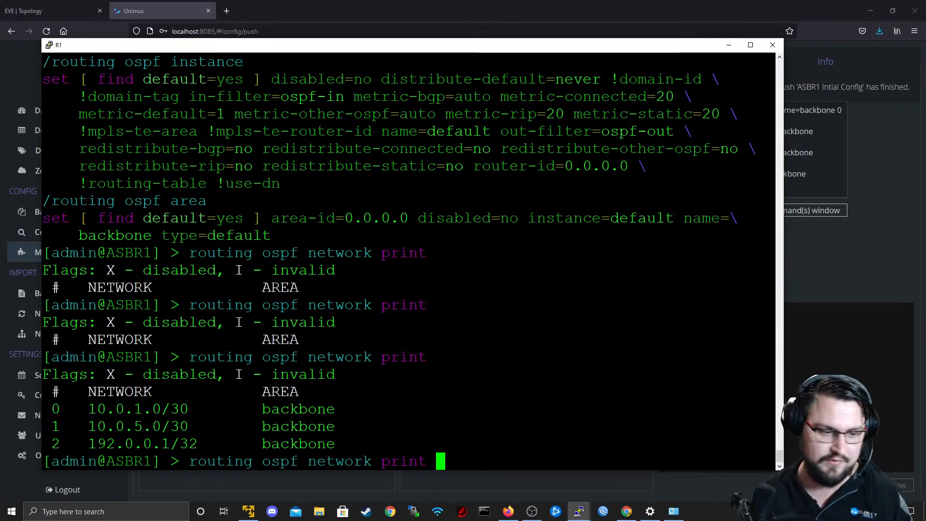
{"action": "key", "text": "Return"}
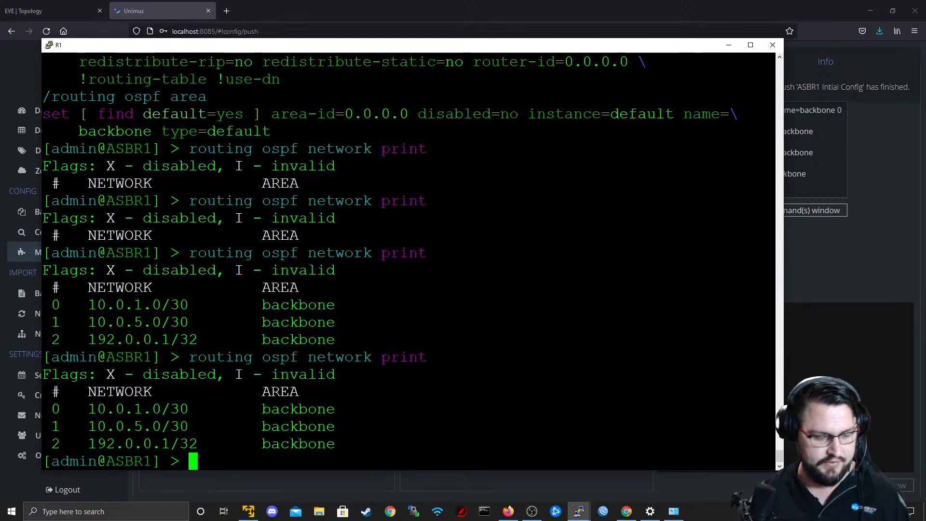
Run "routing ospf instance print" on ASBR1, highlight the instance name in the output, and minimize the terminal.
{"action": "type", "text": "routing ospf instance "}
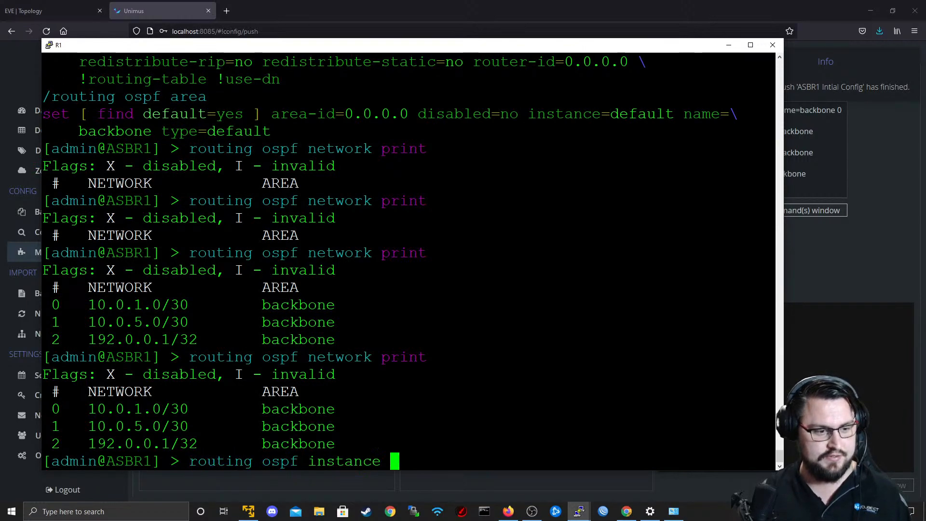
{"action": "type", "text": "print"}
{"action": "key", "text": "Return"}
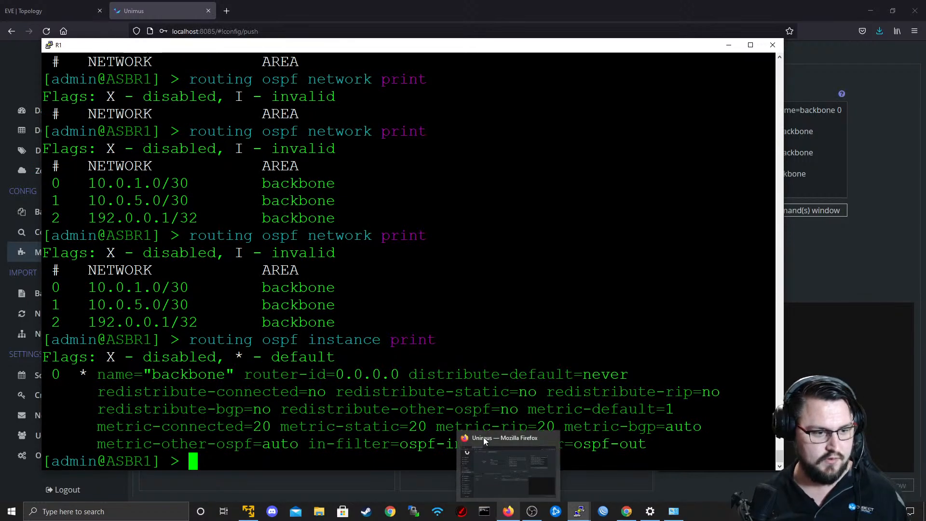
{"action": "left_click_drag", "start_coordinate": [144, 375], "coordinate": [235, 374]}
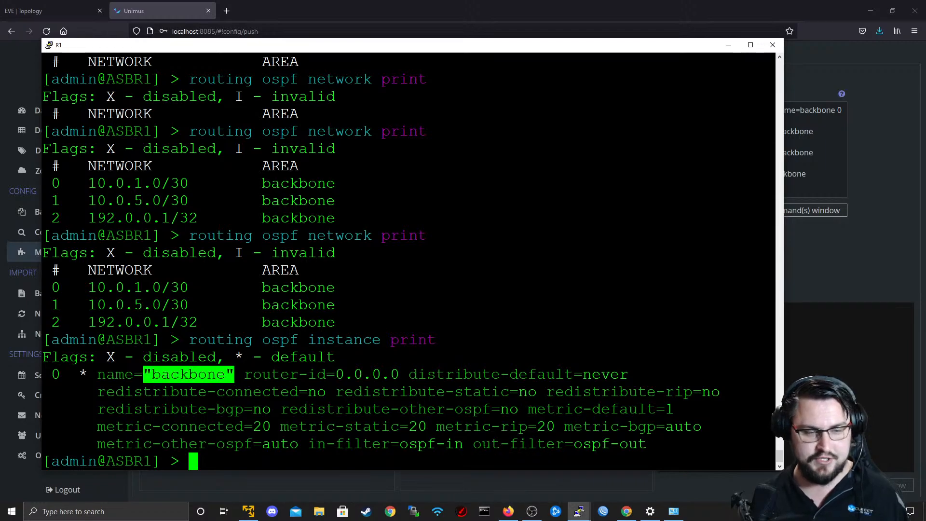
{"action": "left_click", "coordinate": [729, 44]}
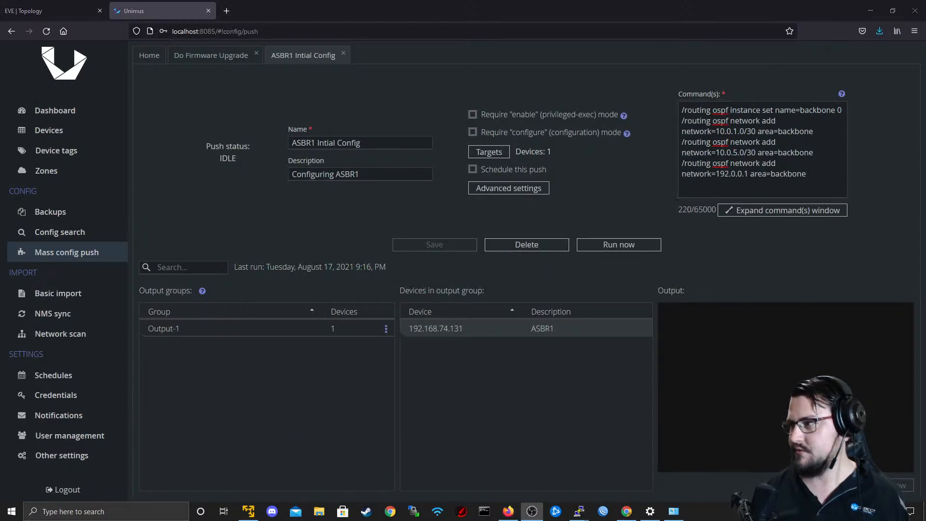
{"action": "key", "text": "alt+Tab"}
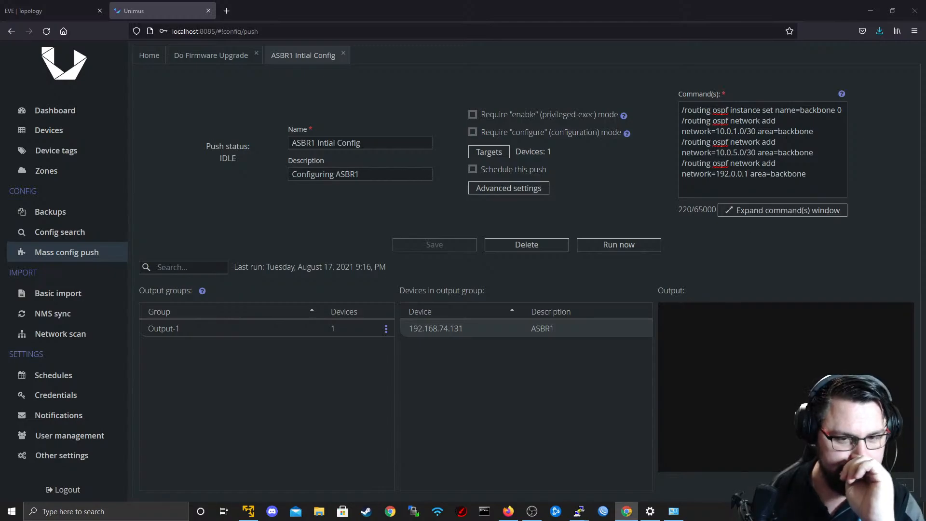
{"action": "left_click_drag", "start_coordinate": [816, 178], "coordinate": [682, 108]}
{"action": "left_click", "coordinate": [860, 172]}
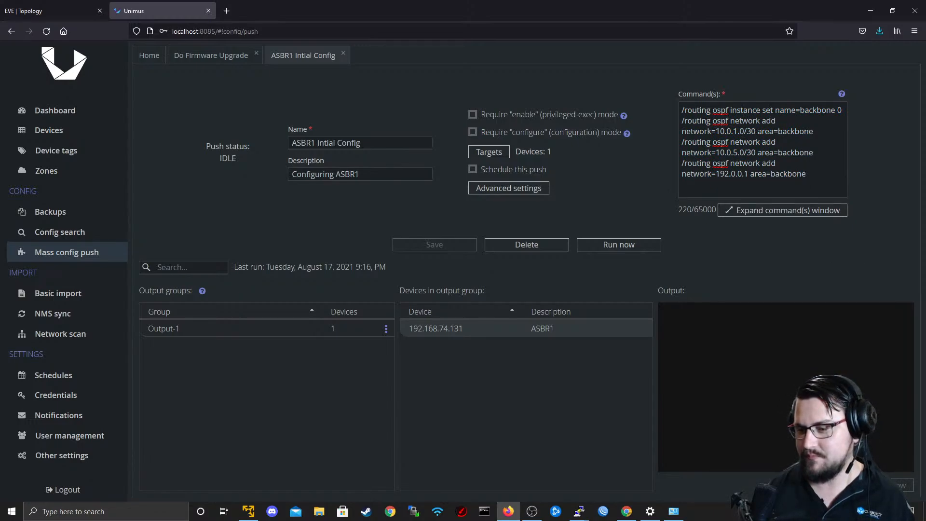
{"action": "key", "text": "alt+Tab"}
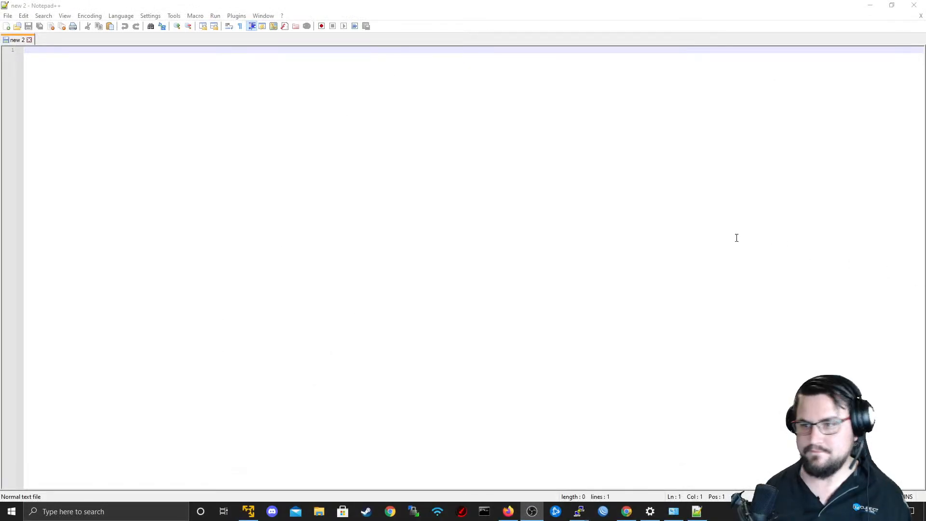
{"action": "left_click", "coordinate": [505, 214]}
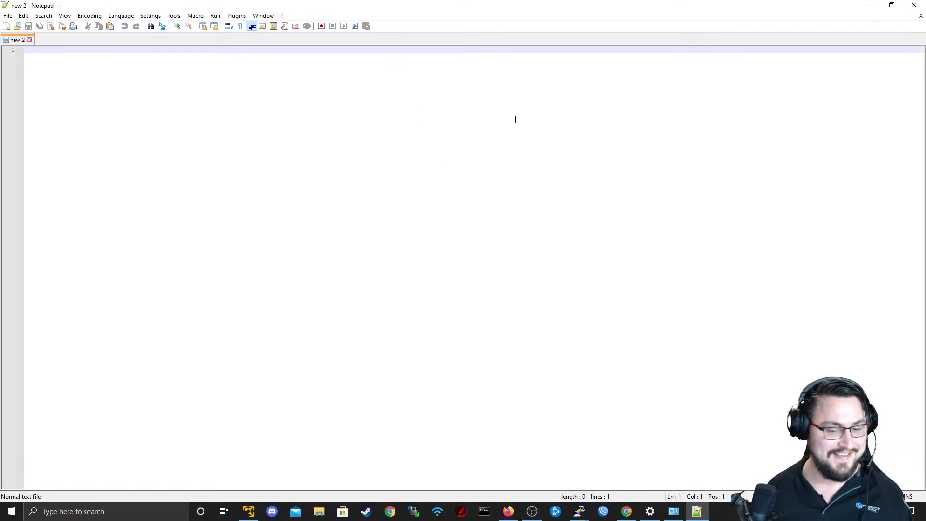
{"action": "key", "text": "ctrl+v"}
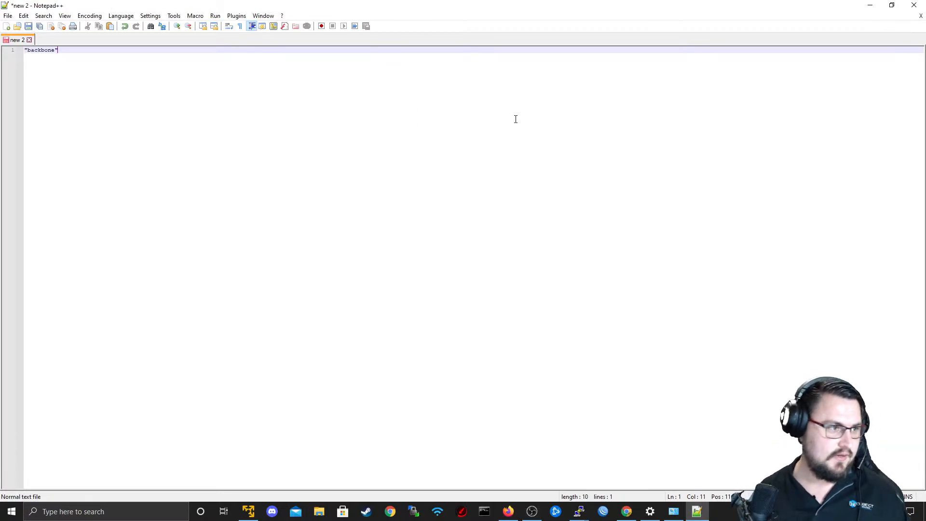
{"action": "key", "text": "ctrl+z"}
{"action": "left_click", "coordinate": [871, 5]}
Copy all the push commands from Unimus into the blank Notepad++ document, followed by an empty line.
{"action": "key", "text": "ctrl+a"}
{"action": "key", "text": "ctrl+c"}
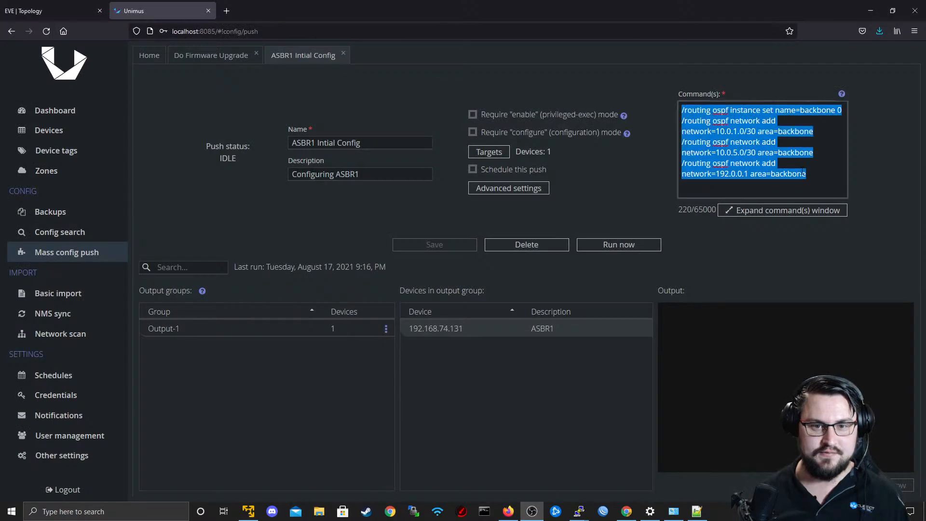
{"action": "key", "text": "alt+Tab"}
{"action": "key", "text": "alt+Tab"}
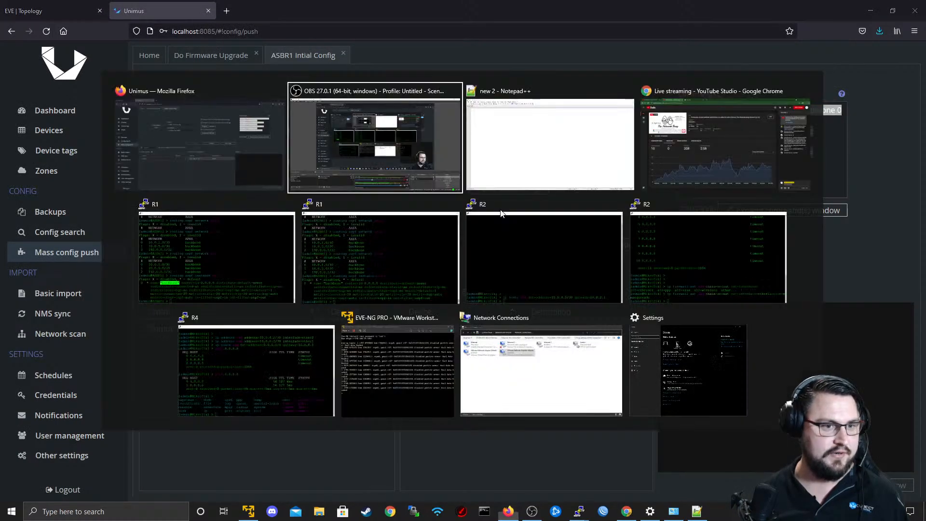
{"action": "key", "text": "Tab"}
{"action": "key", "text": "ctrl+v"}
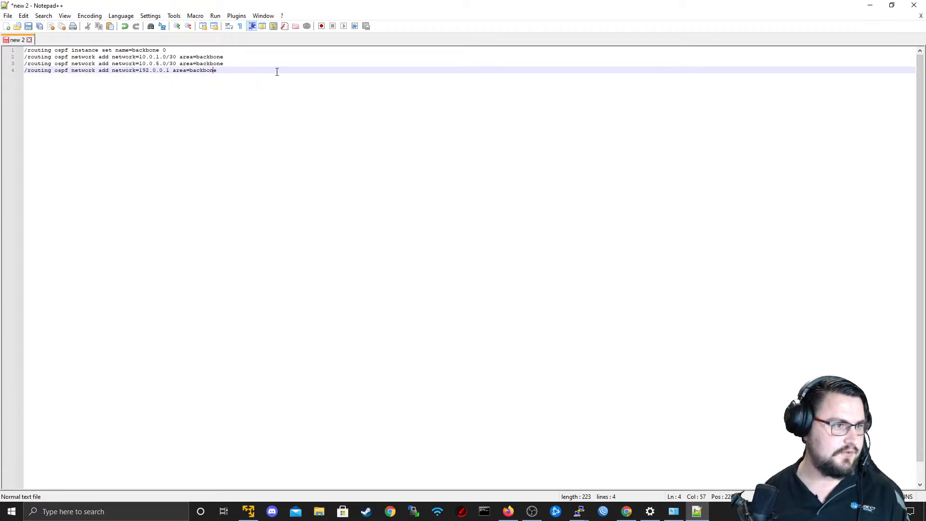
{"action": "key", "text": "Return"}
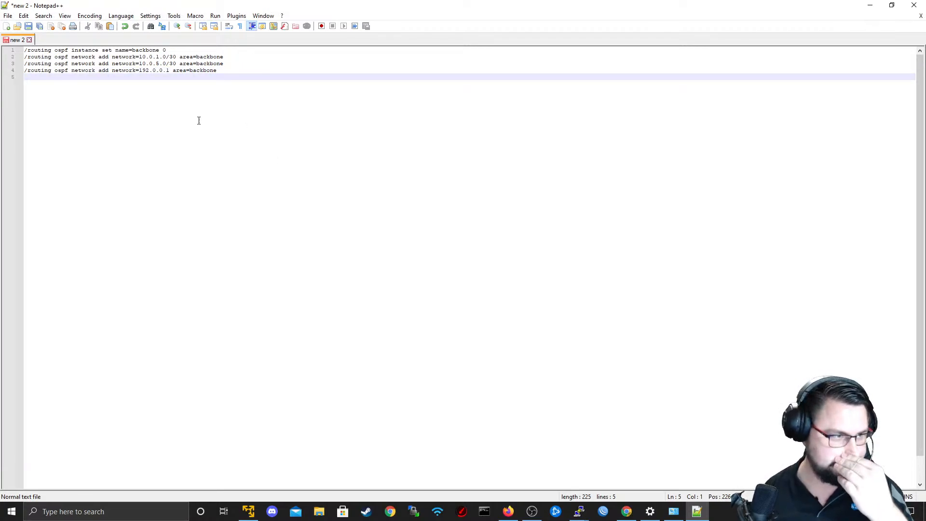
Insert two lines above the routing commands and enter "/interface bridge add name=Lo0" on the first one.
{"action": "key", "text": "Up"}
{"action": "key", "text": "Up"}
{"action": "key", "text": "Up"}
{"action": "key", "text": "Up"}
{"action": "key", "text": "Return"}
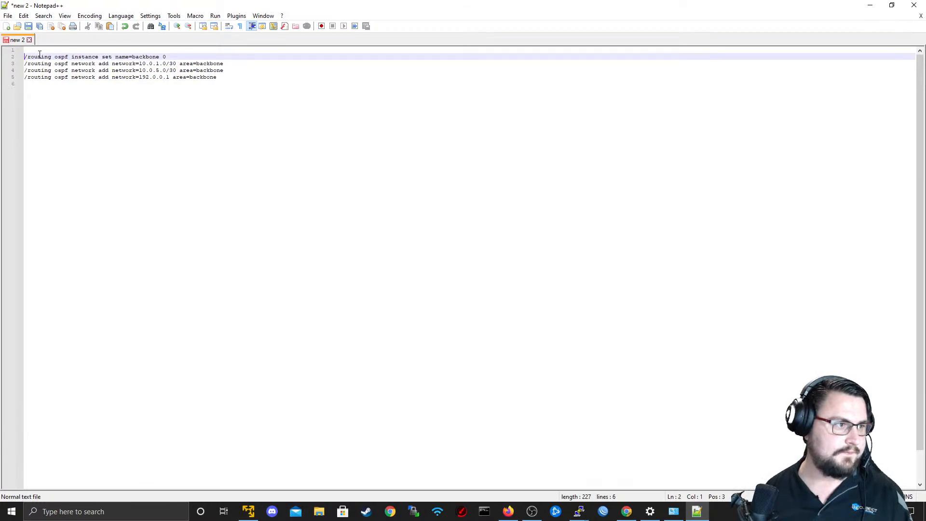
{"action": "key", "text": "Up"}
{"action": "key", "text": "Return"}
{"action": "key", "text": "Up"}
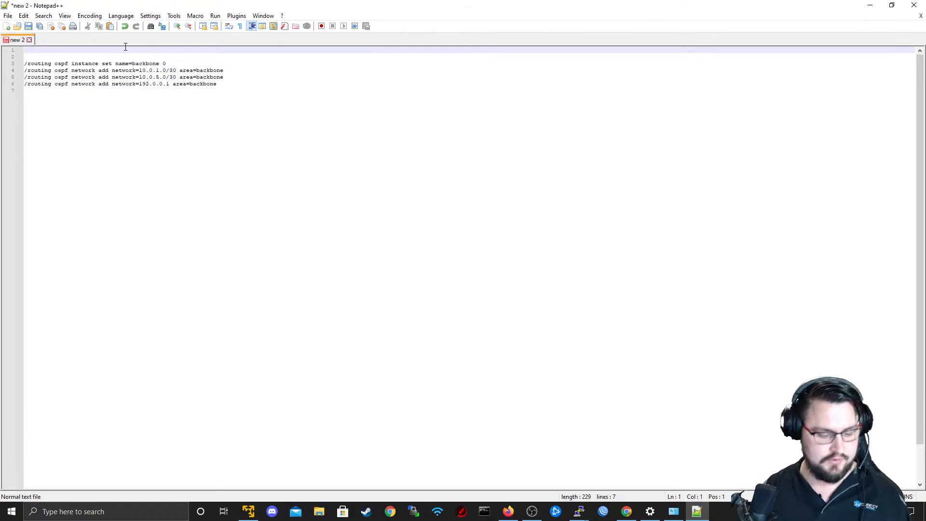
{"action": "type", "text": "/"}
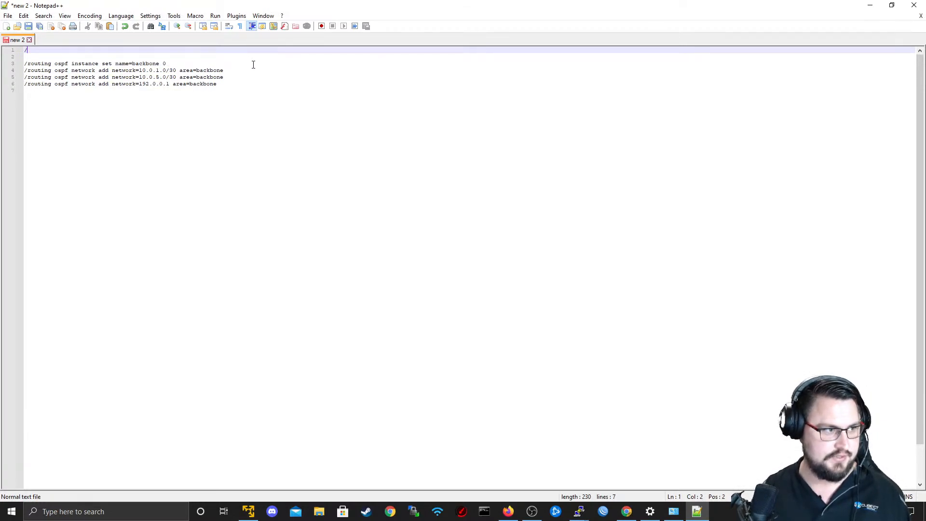
{"action": "type", "text": "interface bri"}
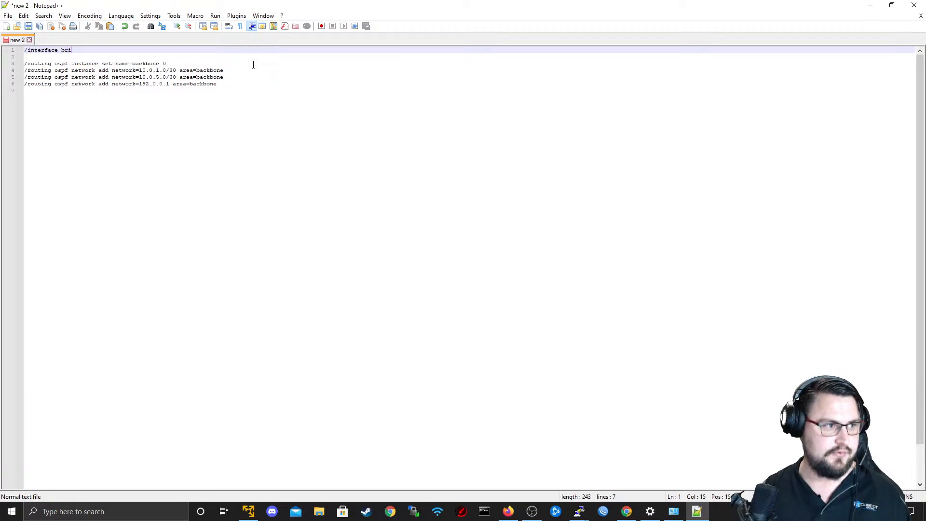
{"action": "type", "text": "dge add name=Lo0"}
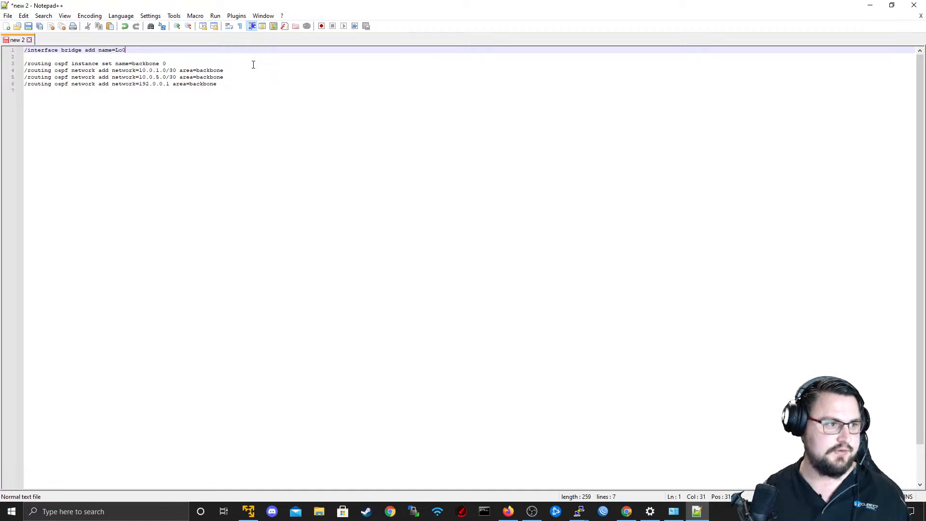
Add the line "/ip address add address=192.0.0.1" below the bridge command.
{"action": "key", "text": "Return"}
{"action": "type", "text": "/i"}
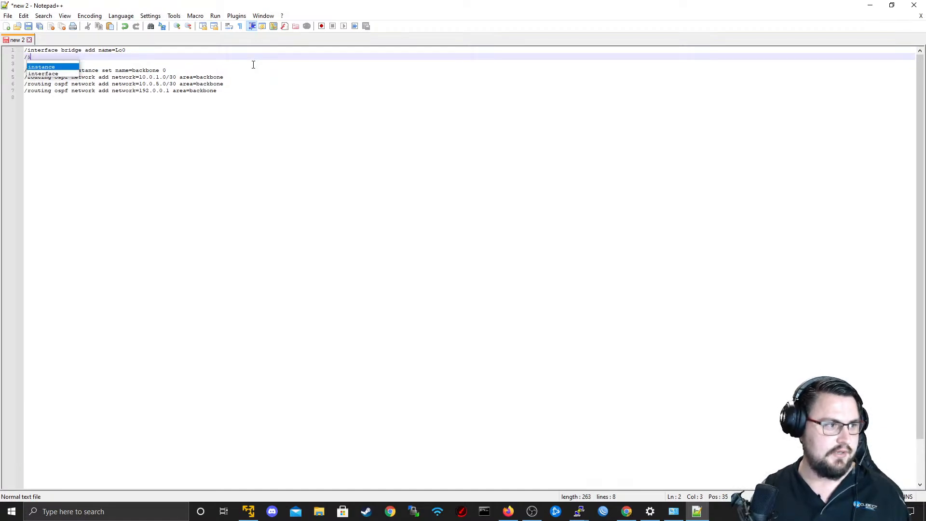
{"action": "type", "text": "p address "}
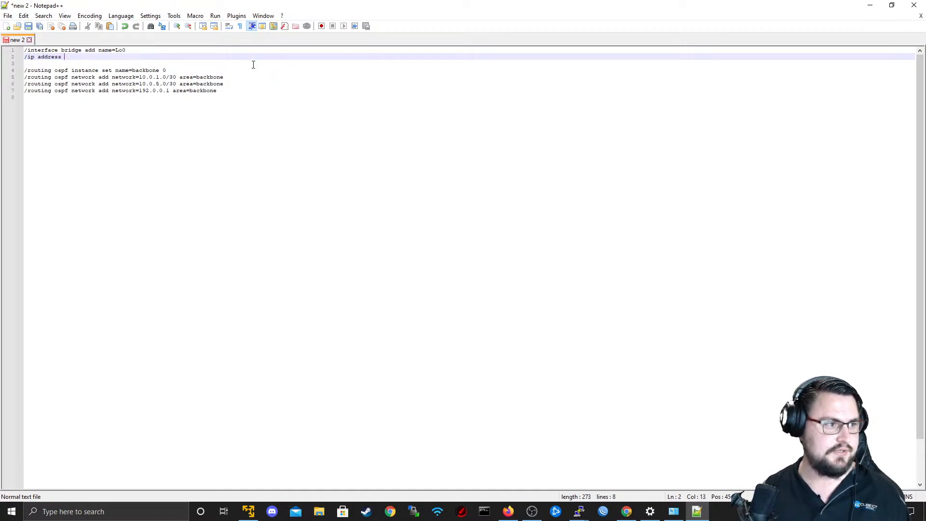
{"action": "type", "text": "add address="}
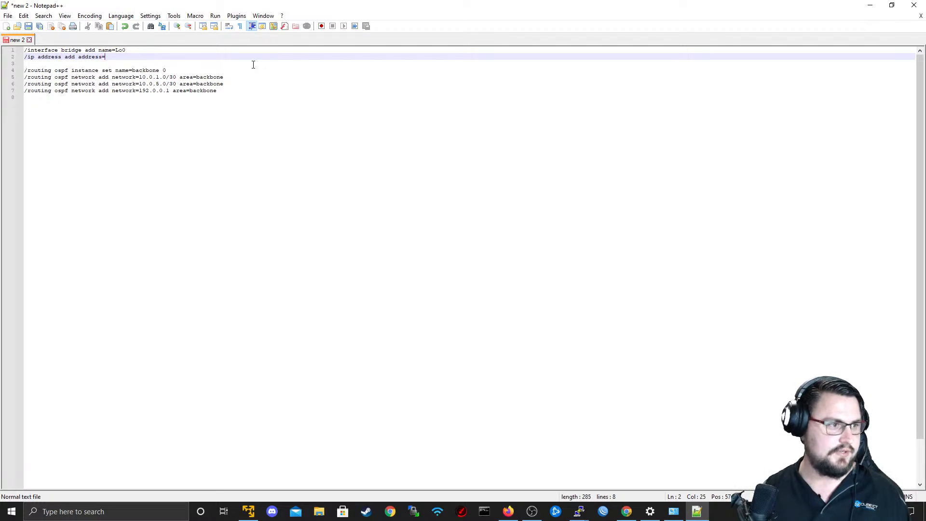
{"action": "type", "text": "192.168"}
{"action": "key", "text": "BackSpace"}
{"action": "key", "text": "BackSpace"}
{"action": "key", "text": "BackSpace"}
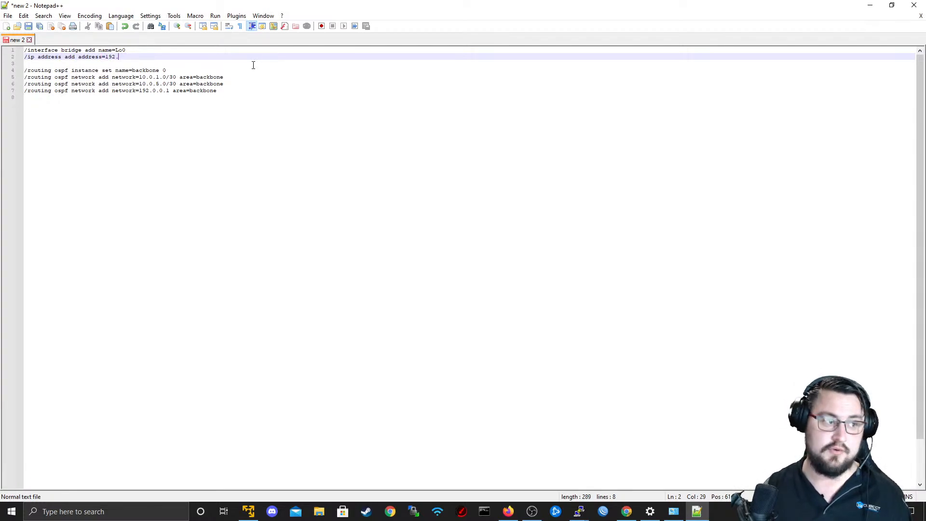
{"action": "type", "text": "0.0.1"}
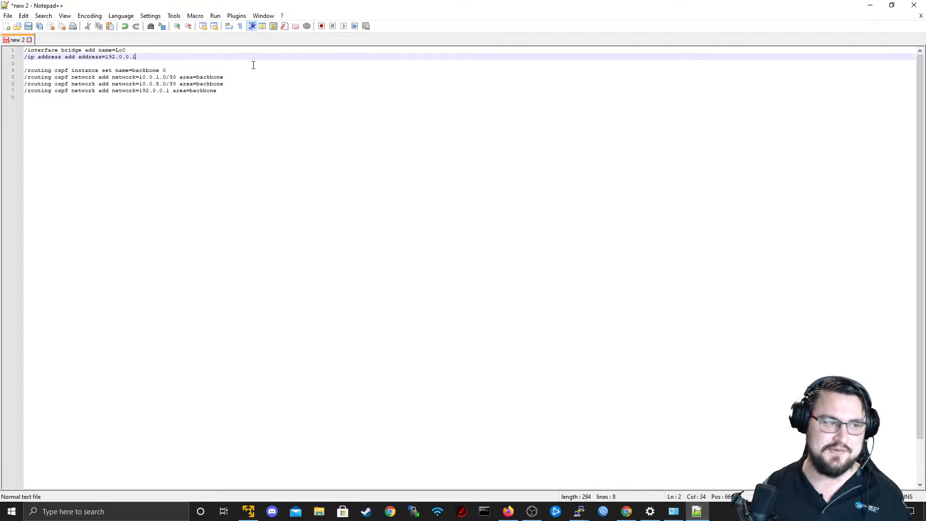
Remove the blank line above the routing commands and insert "/system identity set name=ASBR1" as the script's first line.
{"action": "left_click", "coordinate": [253, 65]}
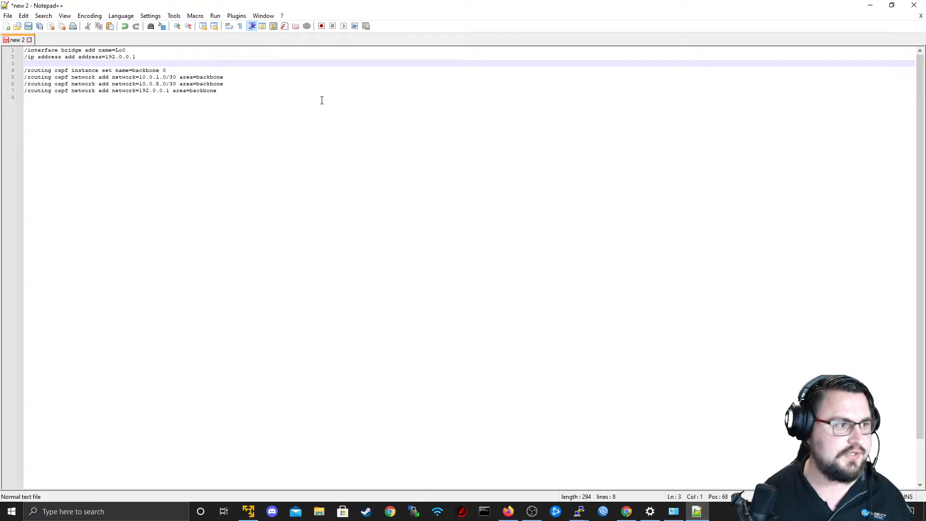
{"action": "key", "text": "BackSpace"}
{"action": "key", "text": "Up"}
{"action": "key", "text": "Return"}
{"action": "key", "text": "Up"}
{"action": "type", "text": "/"}
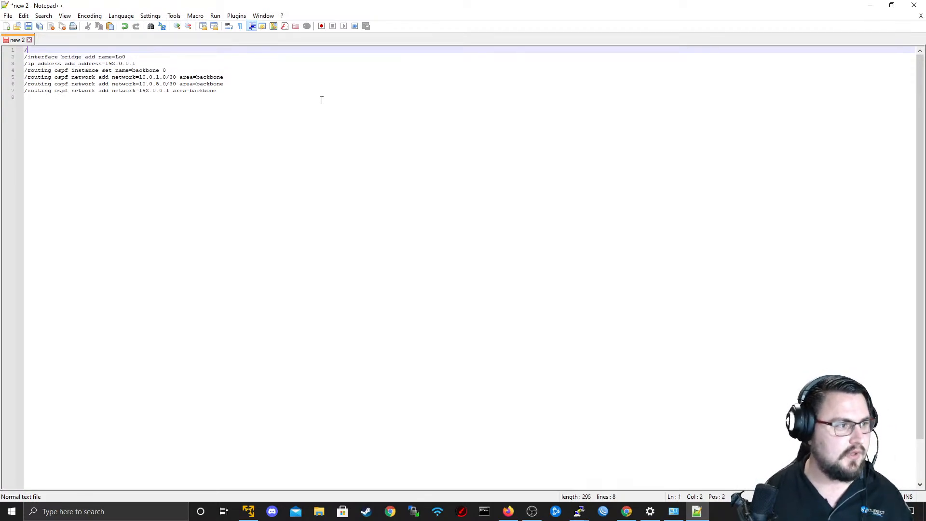
{"action": "type", "text": "system iden"}
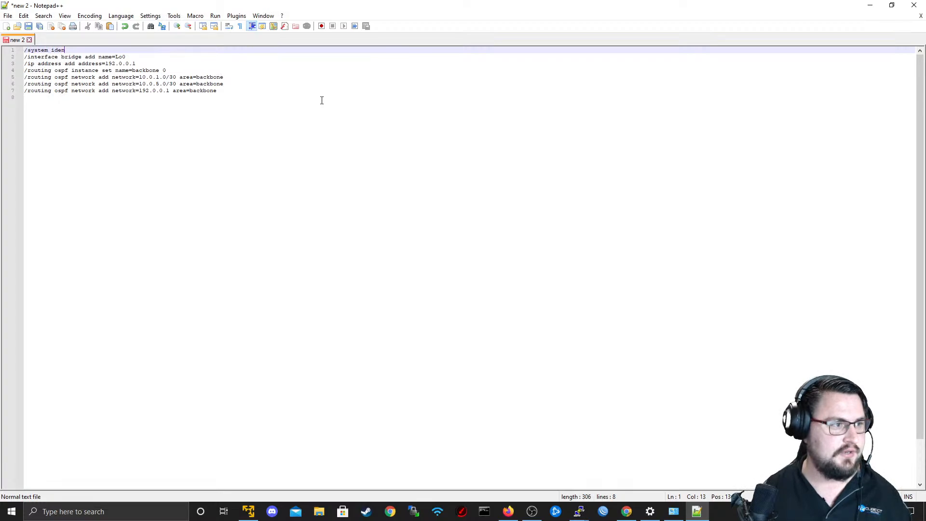
{"action": "type", "text": "tity set name=ASB"}
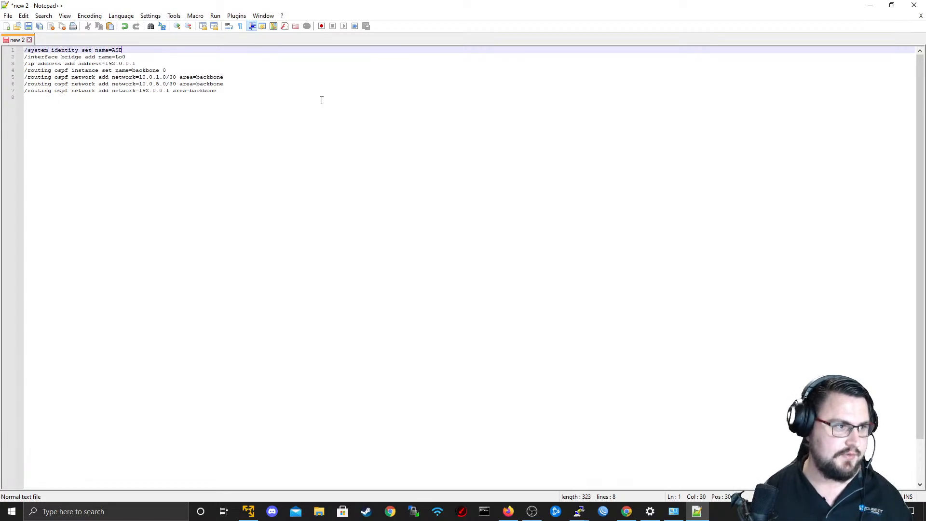
Start a new line with "/mpls" below the last OSPF network command.
{"action": "key", "text": "Home"}
{"action": "key", "text": "Down"}
{"action": "key", "text": "Down"}
{"action": "key", "text": "Down"}
{"action": "key", "text": "Down"}
{"action": "key", "text": "Down"}
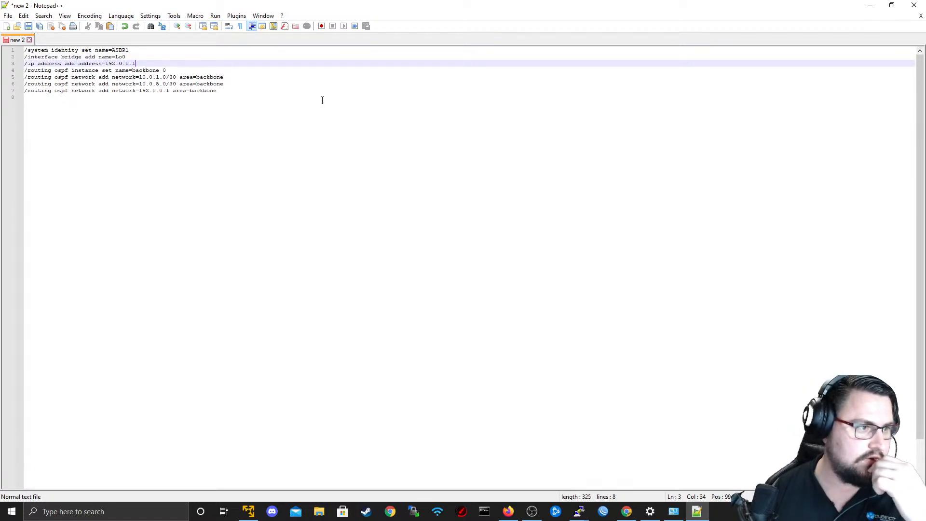
{"action": "key", "text": "Down"}
{"action": "key", "text": "Down"}
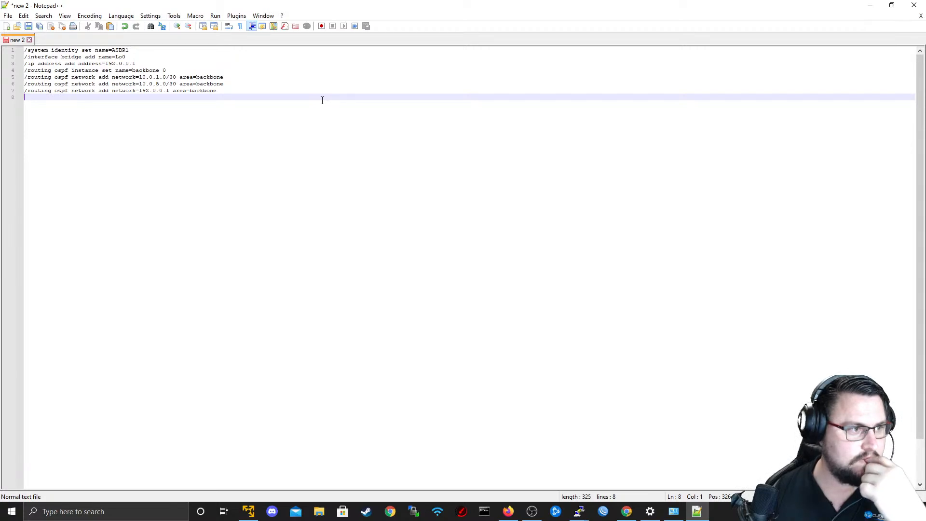
{"action": "key", "text": "Up"}
{"action": "key", "text": "Up"}
{"action": "key", "text": "Up"}
{"action": "key", "text": "Up"}
{"action": "key", "text": "Up"}
{"action": "key", "text": "Up"}
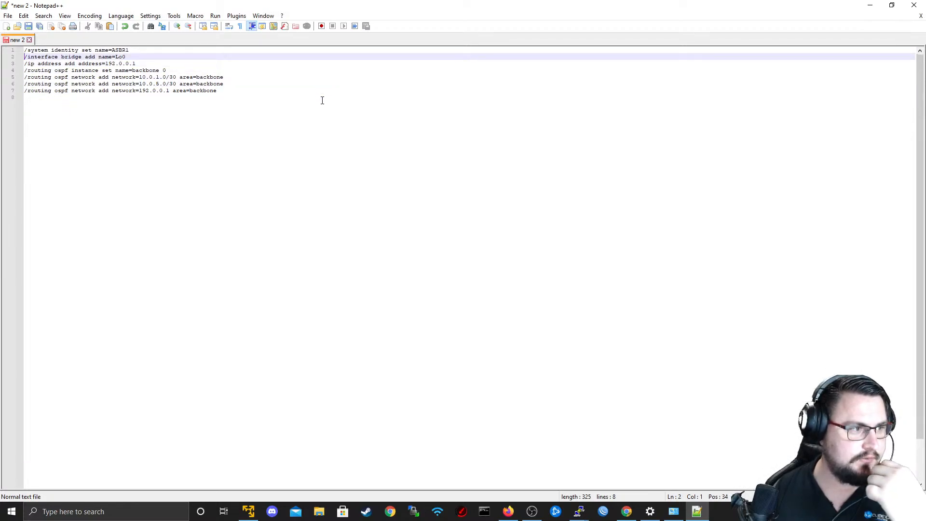
{"action": "key", "text": "Down"}
{"action": "key", "text": "Down"}
{"action": "key", "text": "Down"}
{"action": "key", "text": "Down"}
{"action": "key", "text": "Down"}
{"action": "key", "text": "Down"}
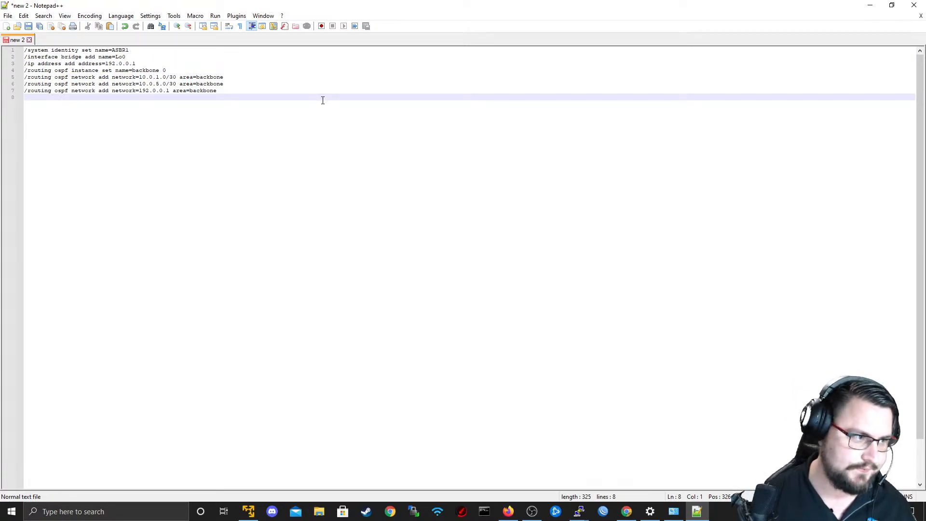
{"action": "type", "text": "/r"}
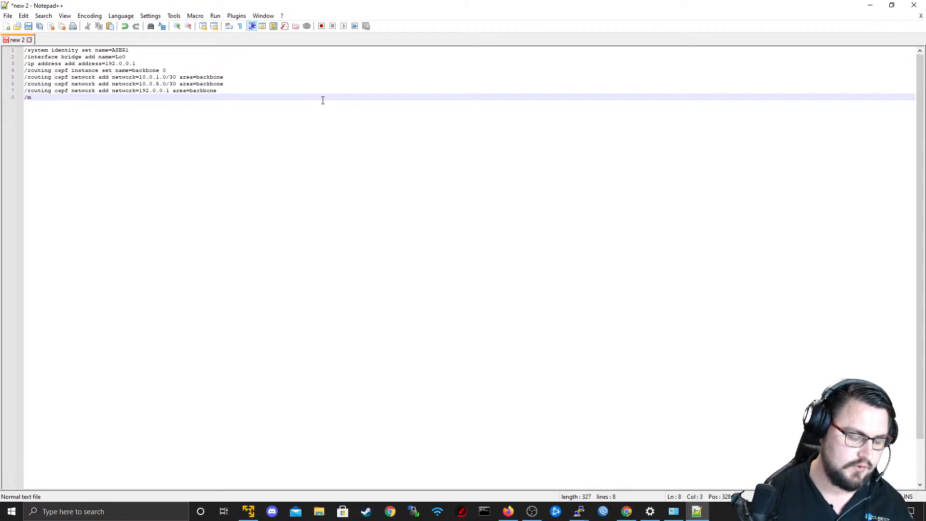
{"action": "type", "text": "pls"}
Switch to the R1 terminal, compose "mpls ldp set enabled=yes transport-address=192.0.0.1 lsr-id=192.0.0.1" at the prompt, and copy it without running it.
{"action": "key", "text": "alt+Tab"}
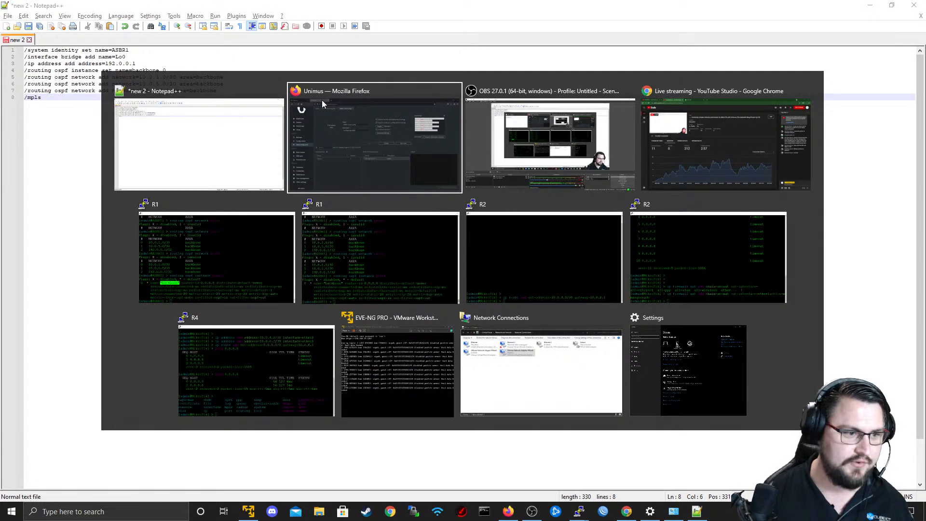
{"action": "left_click", "coordinate": [369, 290]}
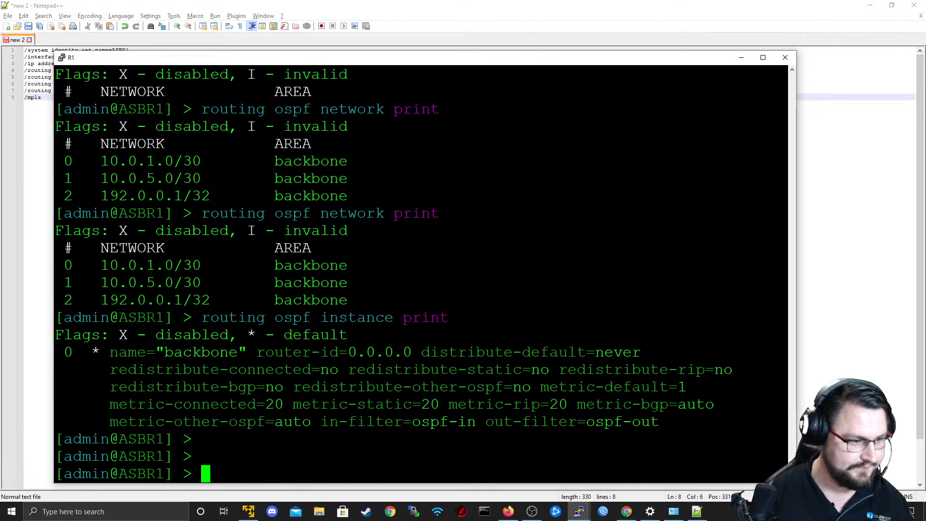
{"action": "type", "text": "mpls "}
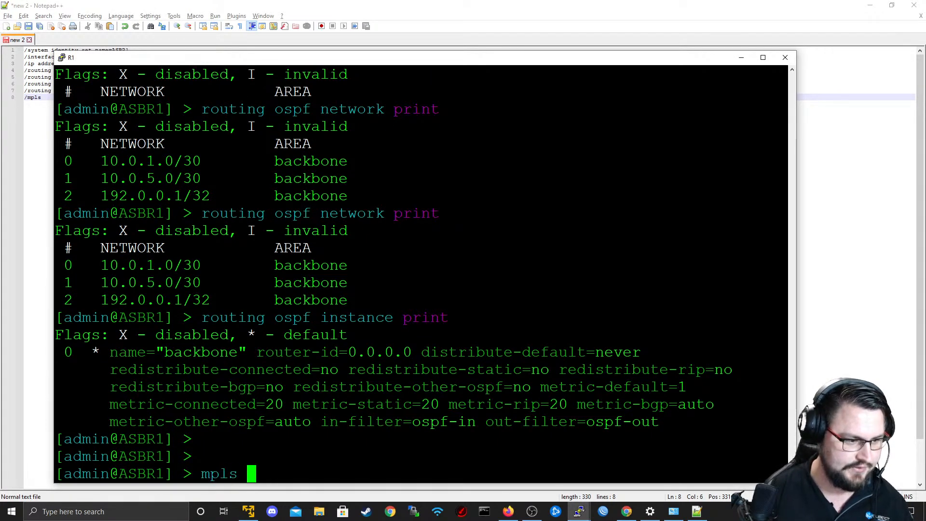
{"action": "type", "text": "ldp set enabled=yes "}
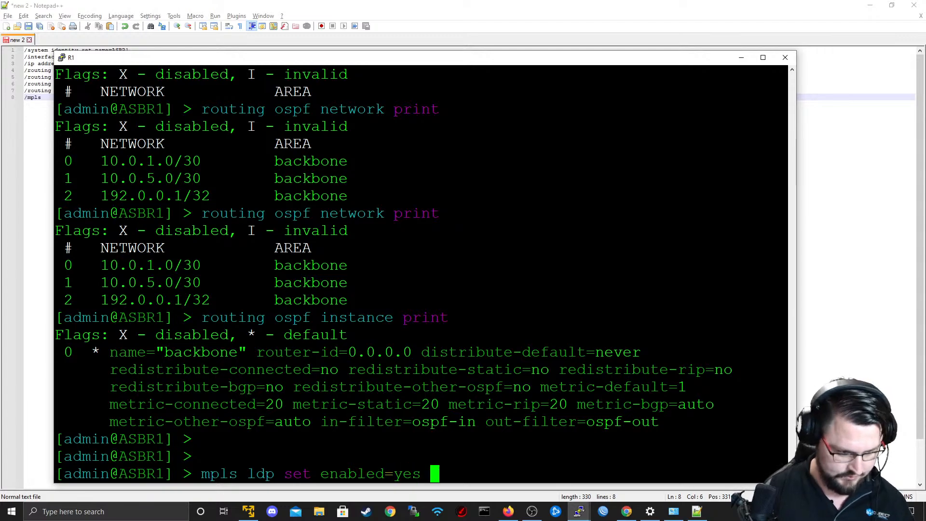
{"action": "type", "text": "transport-address="}
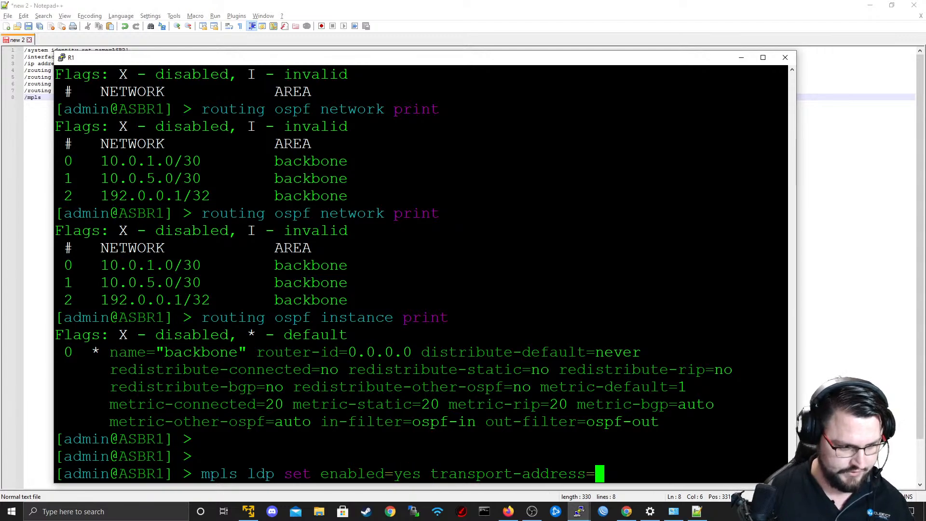
{"action": "type", "text": "192.0."}
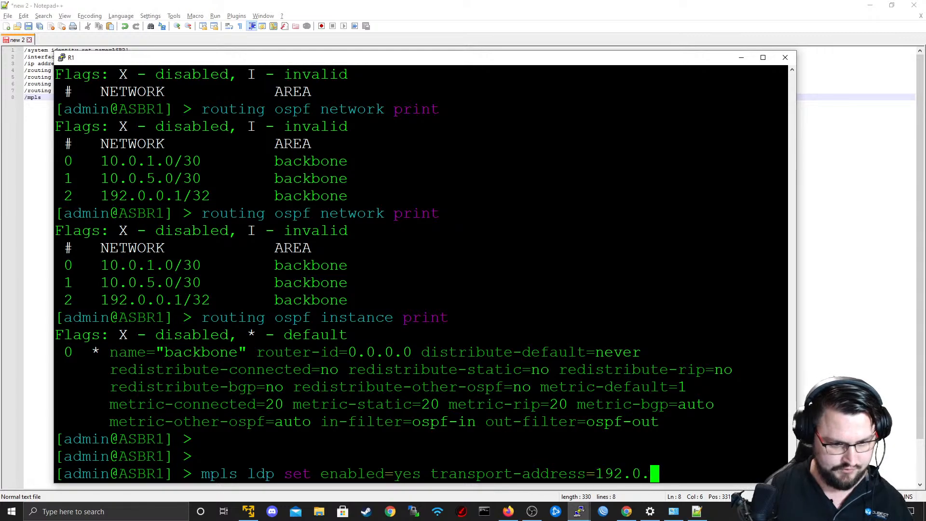
{"action": "type", "text": "0.1 lsr-id="}
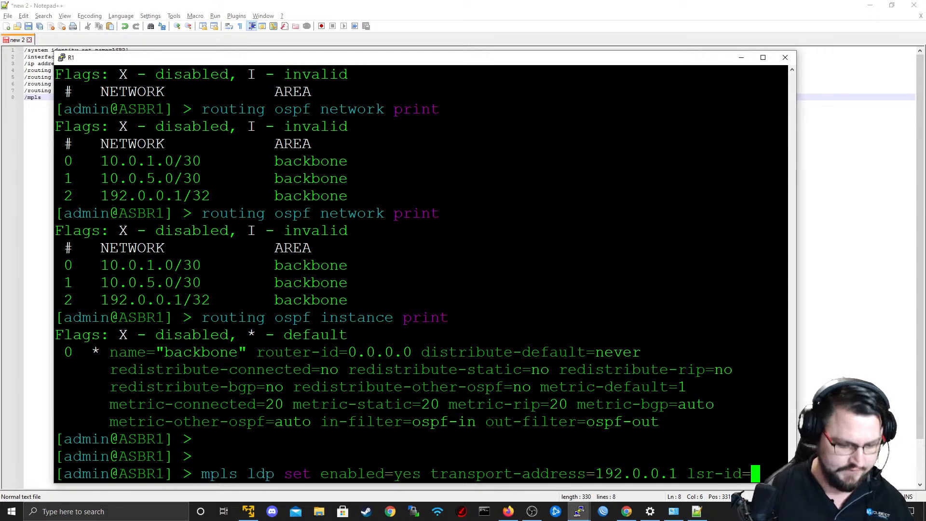
{"action": "type", "text": "192.0.0.1"}
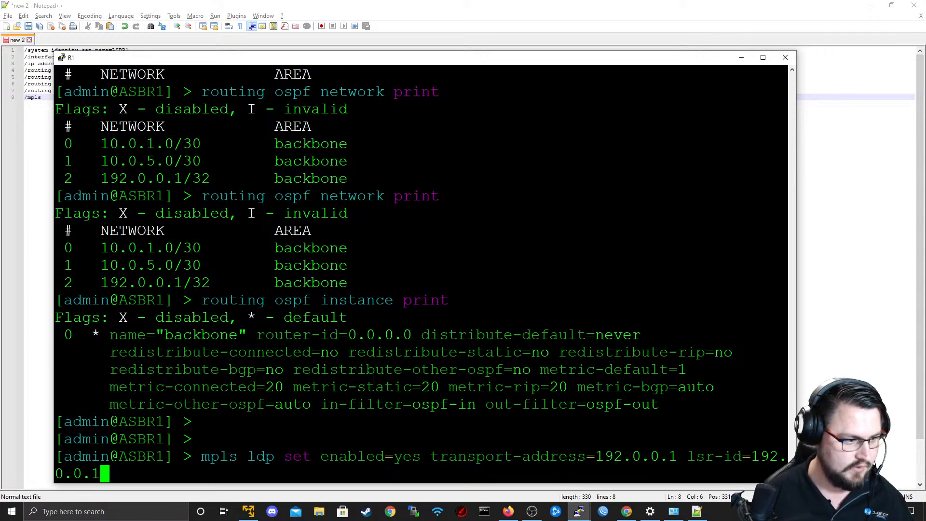
{"action": "key", "text": "Return"}
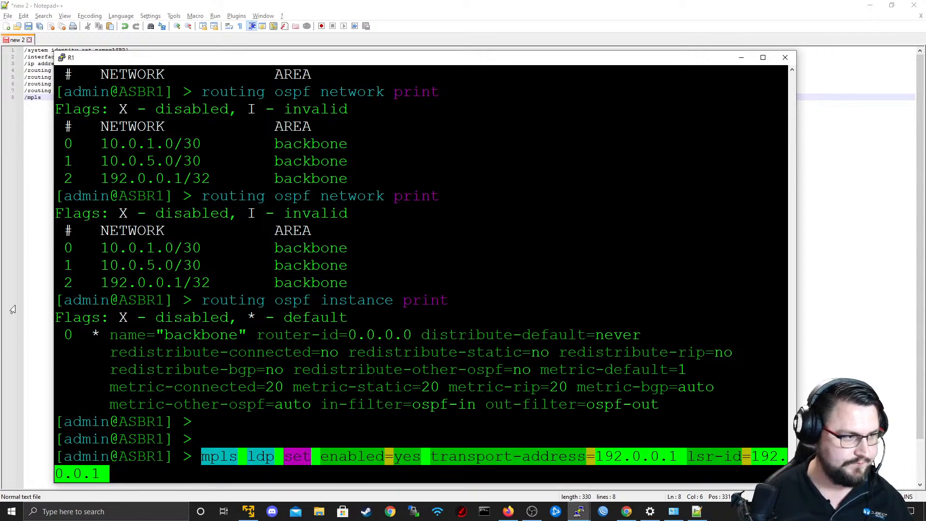
Return to Notepad++ and replace "mpls" after the slash on the last line with the copied LDP command.
{"action": "key", "text": "alt+Tab"}
{"action": "key", "text": "BackSpace"}
{"action": "key", "text": "BackSpace"}
{"action": "key", "text": "BackSpace"}
{"action": "key", "text": "BackSpace"}
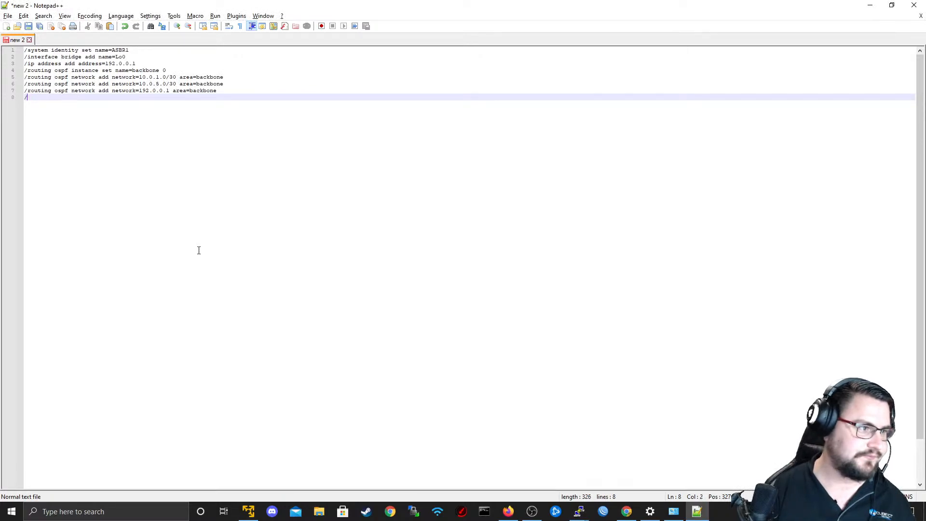
{"action": "type", "text": "mpls ldp set enabled=yes transport-address=192.0.0.1 lsr-id=192. 0.0.1"}
Switch back to the R1 terminal and clear the unexecuted LDP command from the prompt.
{"action": "key", "text": "alt+Tab"}
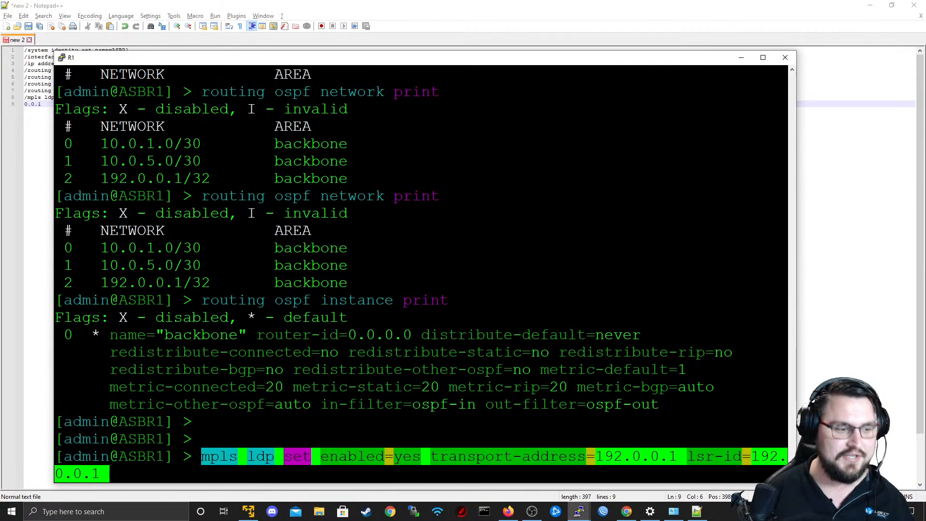
{"action": "key", "text": "BackSpace"}
{"action": "key", "text": "BackSpace"}
{"action": "key", "text": "BackSpace"}
{"action": "key", "text": "BackSpace"}
{"action": "key", "text": "BackSpace"}
{"action": "key", "text": "BackSpace"}
{"action": "key", "text": "BackSpace"}
{"action": "key", "text": "BackSpace"}
{"action": "key", "text": "BackSpace"}
{"action": "key", "text": "BackSpace"}
{"action": "key", "text": "BackSpace"}
{"action": "key", "text": "BackSpace"}
{"action": "key", "text": "BackSpace"}
{"action": "key", "text": "BackSpace"}
{"action": "key", "text": "BackSpace"}
{"action": "key", "text": "BackSpace"}
{"action": "key", "text": "BackSpace"}
{"action": "key", "text": "BackSpace"}
{"action": "key", "text": "BackSpace"}
{"action": "key", "text": "BackSpace"}
{"action": "key", "text": "BackSpace"}
{"action": "key", "text": "BackSpace"}
{"action": "key", "text": "BackSpace"}
{"action": "key", "text": "BackSpace"}
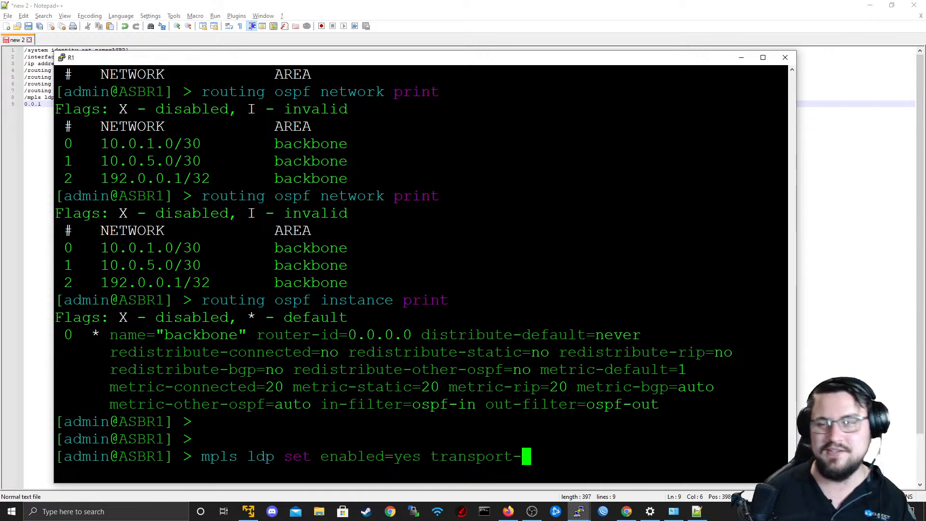
{"action": "key", "text": "BackSpace"}
{"action": "key", "text": "BackSpace"}
{"action": "key", "text": "BackSpace"}
{"action": "key", "text": "BackSpace"}
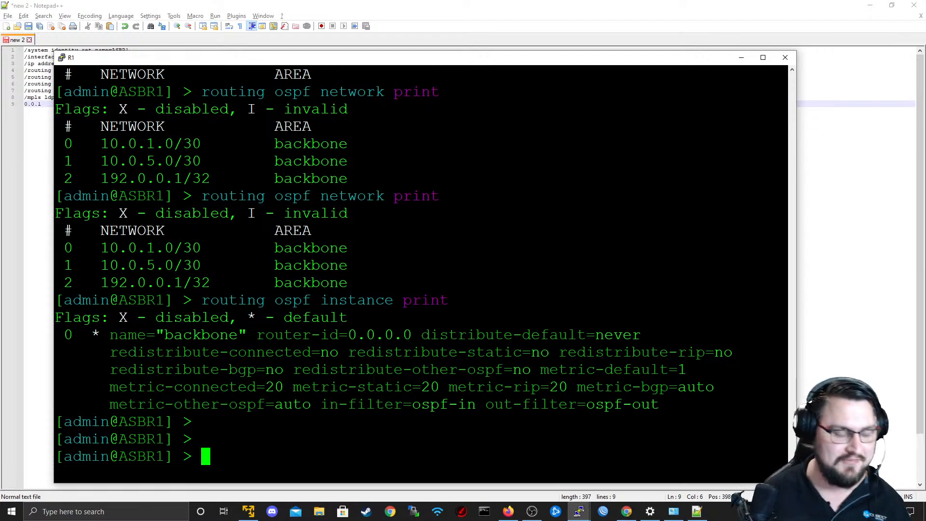
Compose "mpls ldp interface add interface=" at the R1 terminal prompt.
{"action": "type", "text": "mpls l"}
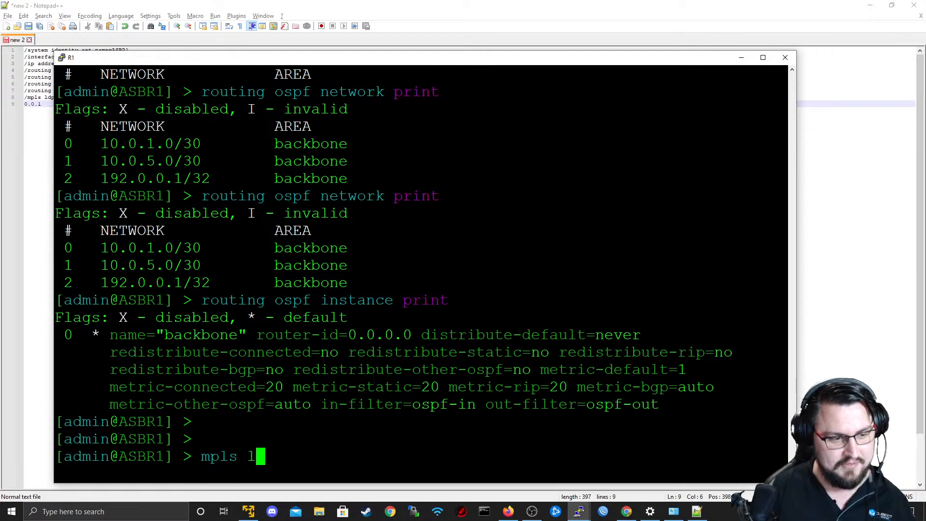
{"action": "type", "text": "sp"}
{"action": "key", "text": "BackSpace"}
{"action": "key", "text": "BackSpace"}
{"action": "type", "text": "p"}
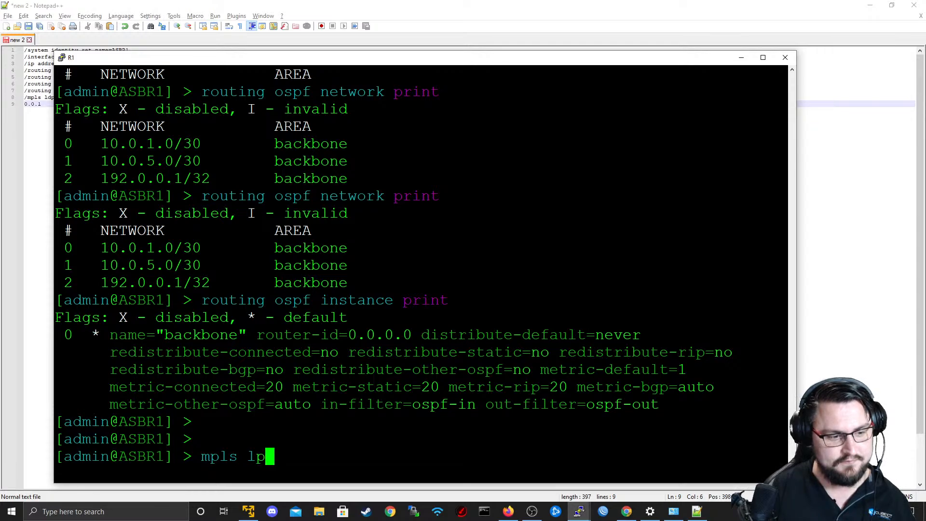
{"action": "key", "text": "BackSpace"}
{"action": "type", "text": "ocal-bindings"}
{"action": "key", "text": "BackSpace"}
{"action": "key", "text": "BackSpace"}
{"action": "key", "text": "BackSpace"}
{"action": "key", "text": "BackSpace"}
{"action": "key", "text": "BackSpace"}
{"action": "key", "text": "BackSpace"}
{"action": "key", "text": "BackSpace"}
{"action": "key", "text": "BackSpace"}
{"action": "key", "text": "BackSpace"}
{"action": "key", "text": "BackSpace"}
{"action": "key", "text": "BackSpace"}
{"action": "key", "text": "BackSpace"}
{"action": "key", "text": "BackSpace"}
{"action": "key", "text": "BackSpace"}
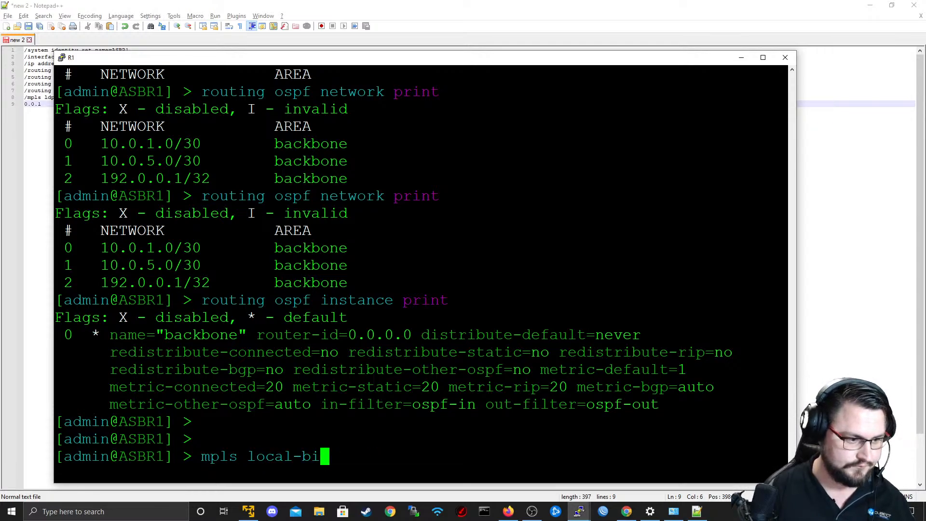
{"action": "type", "text": "ldp interface add int"}
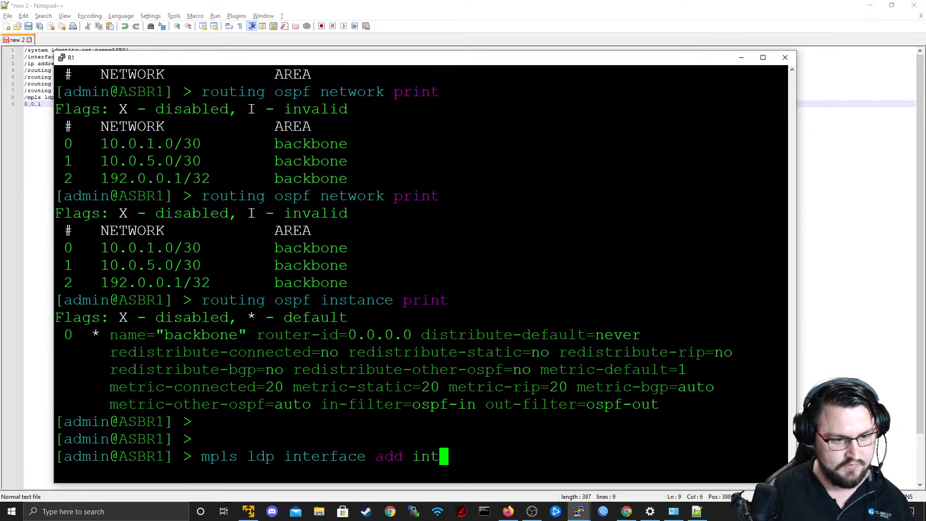
{"action": "key", "text": "Tab"}
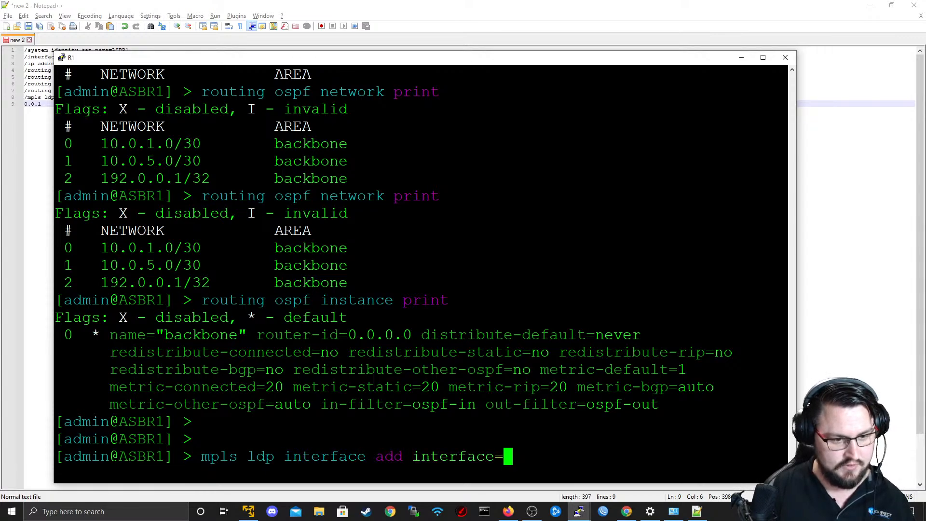
Check R1's interface connections in the EVE topology diagram in Firefox and return to the R1 terminal.
{"action": "key", "text": "alt+Tab"}
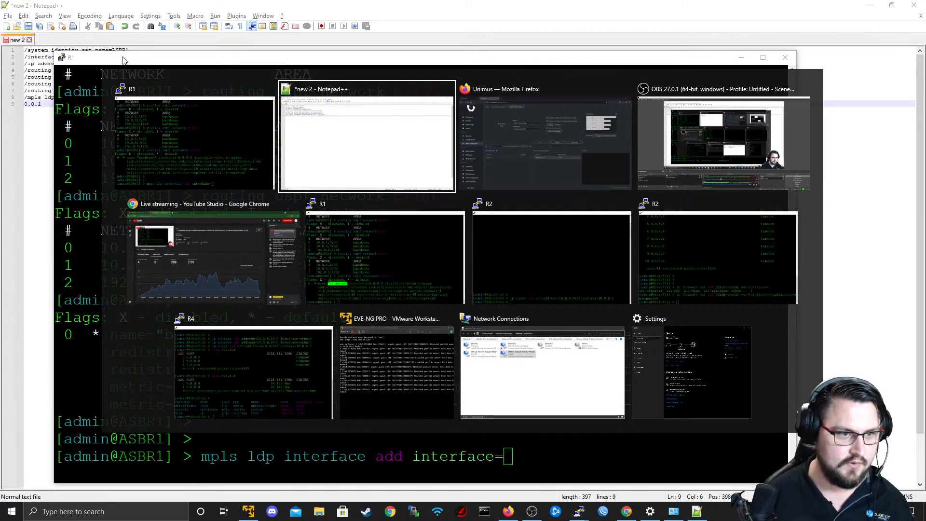
{"action": "left_click", "coordinate": [499, 127]}
{"action": "key", "text": "ctrl+Tab"}
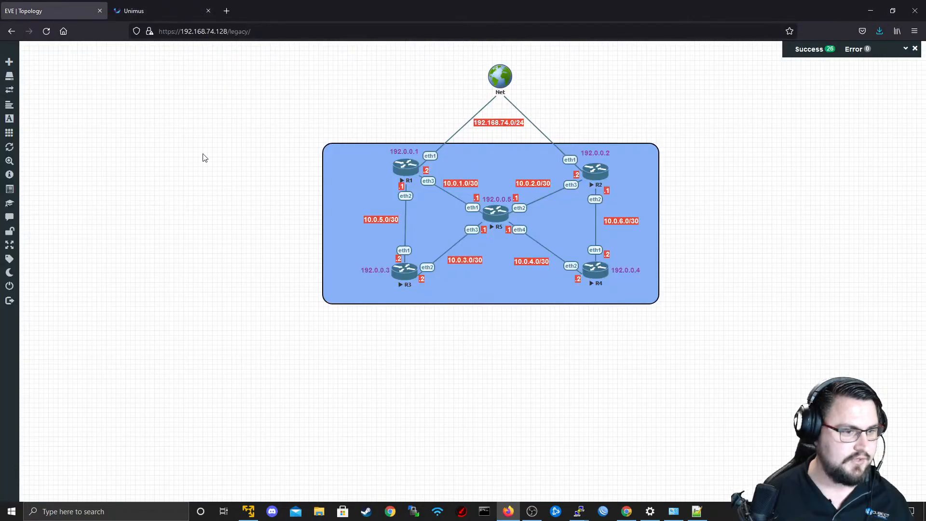
{"action": "key", "text": "alt+Tab"}
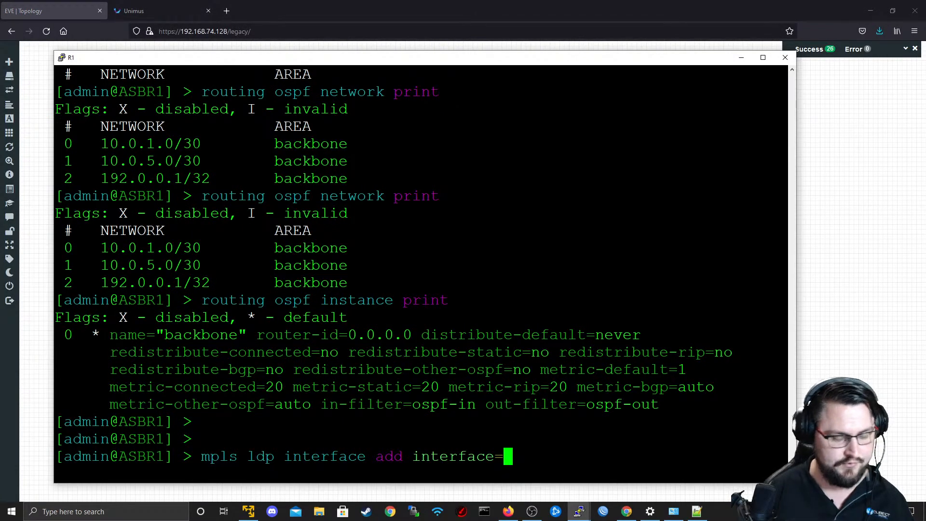
Complete the LDP interface command with "ether3" and copy the whole command from the prompt.
{"action": "type", "text": "ether"}
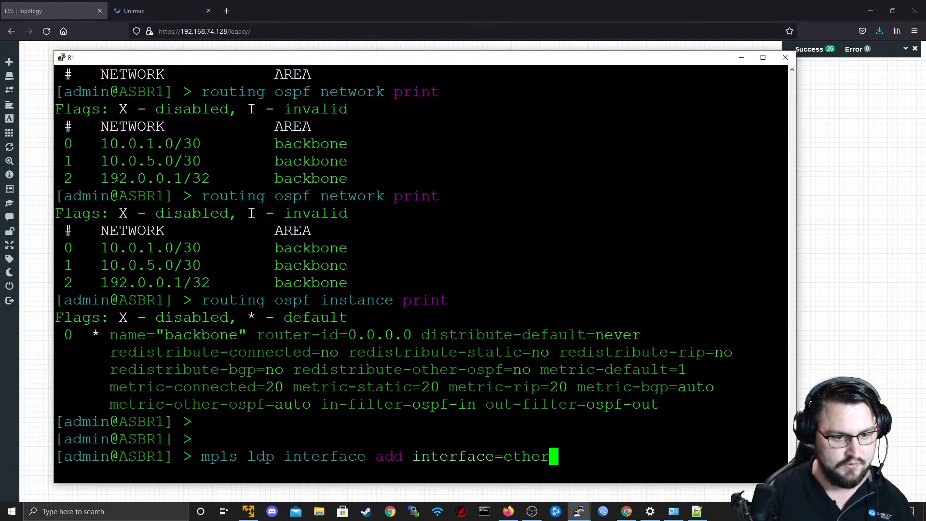
{"action": "type", "text": "3"}
{"action": "key", "text": "BackSpace"}
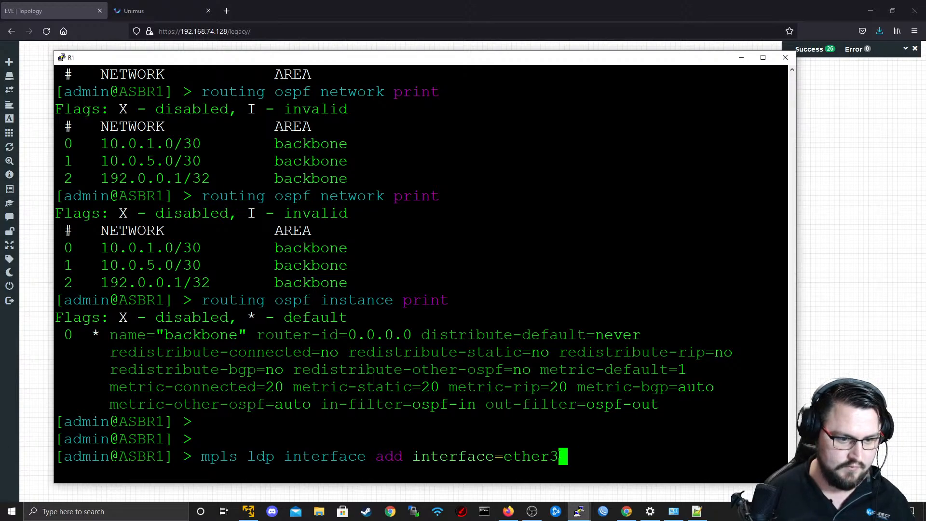
{"action": "left_click_drag", "start_coordinate": [560, 454], "coordinate": [203, 455]}
{"action": "left_click", "coordinate": [37, 403]}
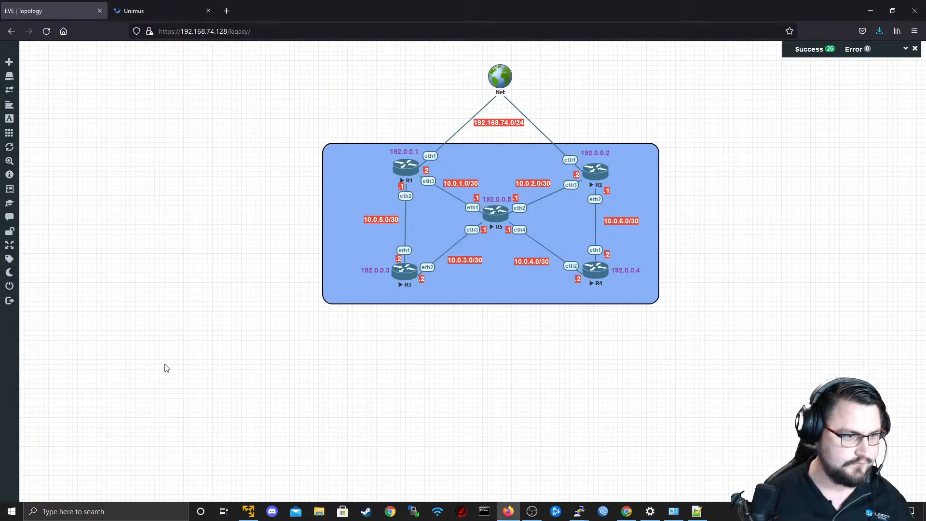
In the Notepad++ script, join the split lsr-id address into one mpls ldp line, keeping an empty line below it.
{"action": "key", "text": "alt+Tab"}
{"action": "key", "text": "Return"}
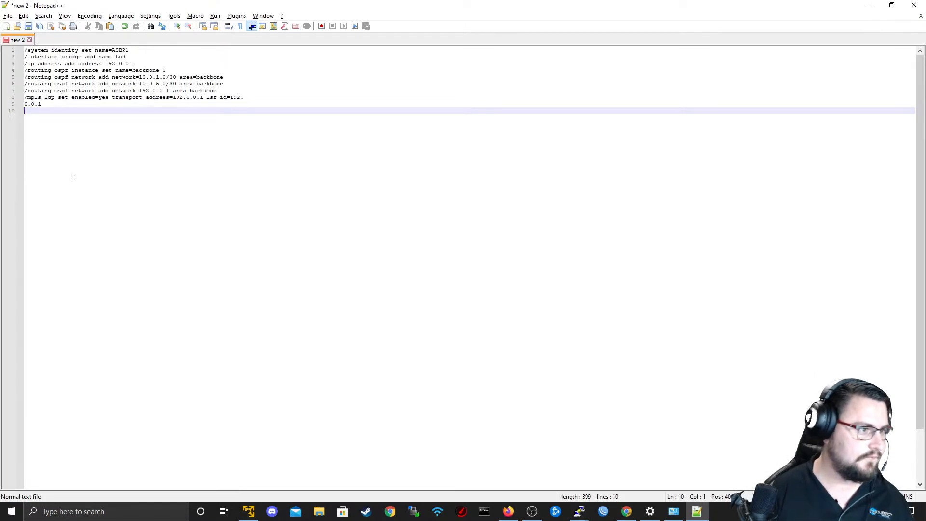
{"action": "type", "text": "/"}
{"action": "key", "text": "BackSpace"}
{"action": "key", "text": "Up"}
{"action": "key", "text": "BackSpace"}
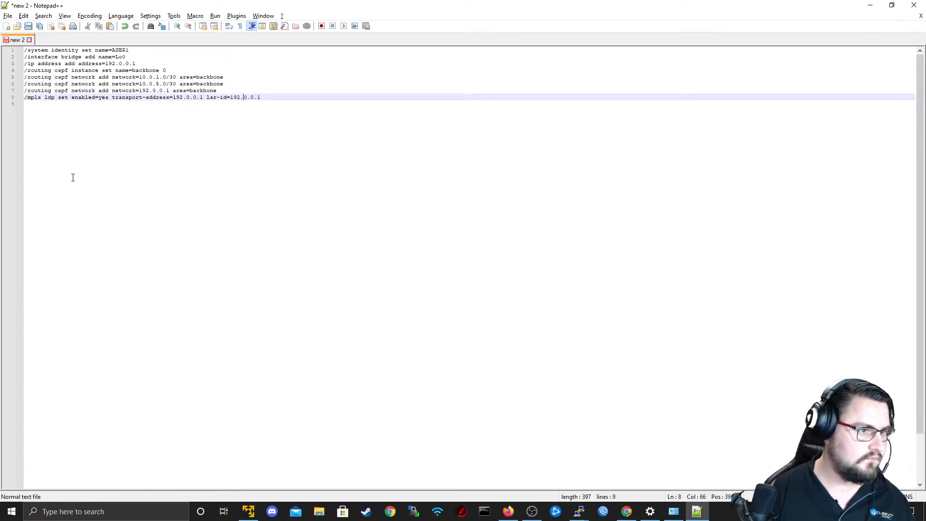
Add the copied LDP command as script line 9, reading "/mpls ldp interface add interface=ether3".
{"action": "key", "text": "Down"}
{"action": "type", "text": "/"}
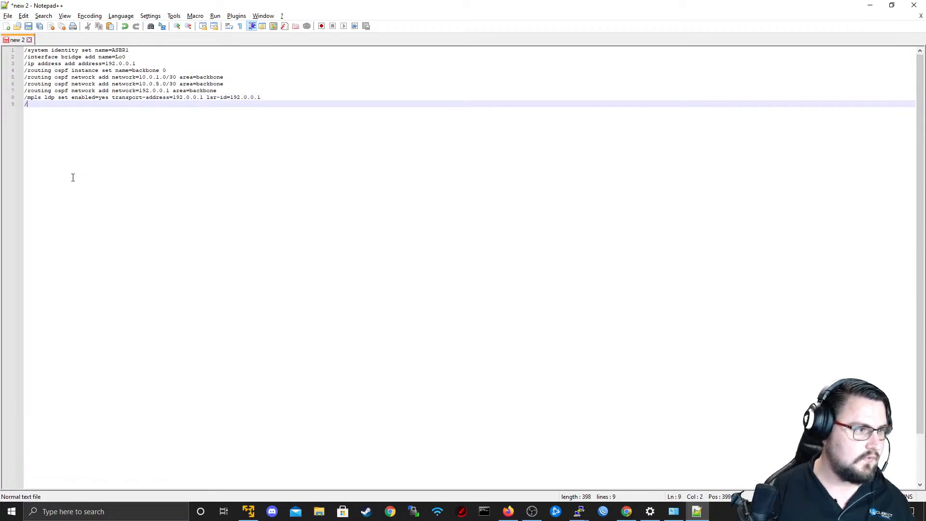
{"action": "type", "text": "mpls"}
{"action": "key", "text": "BackSpace"}
{"action": "key", "text": "BackSpace"}
{"action": "key", "text": "BackSpace"}
{"action": "key", "text": "BackSpace"}
{"action": "key", "text": "BackSpace"}
{"action": "key", "text": "BackSpace"}
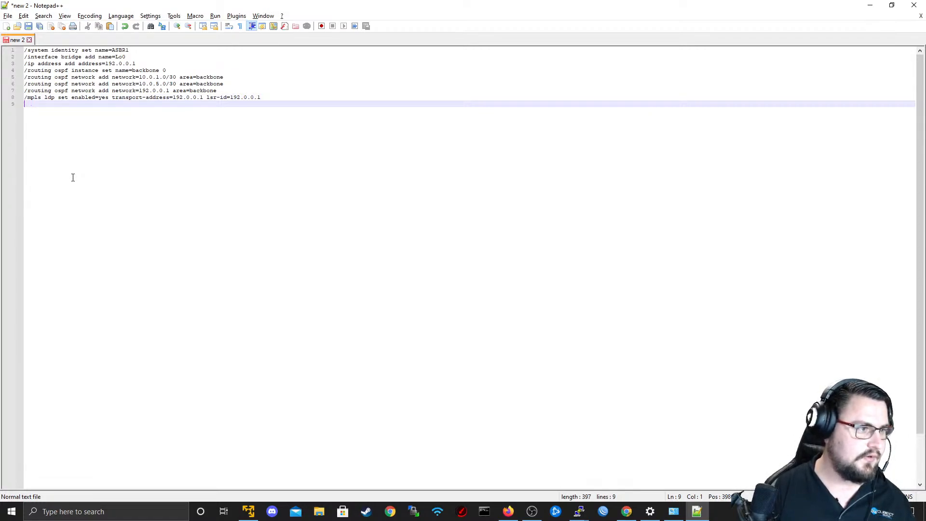
{"action": "type", "text": "mpls ldp interface add interface=ether3"}
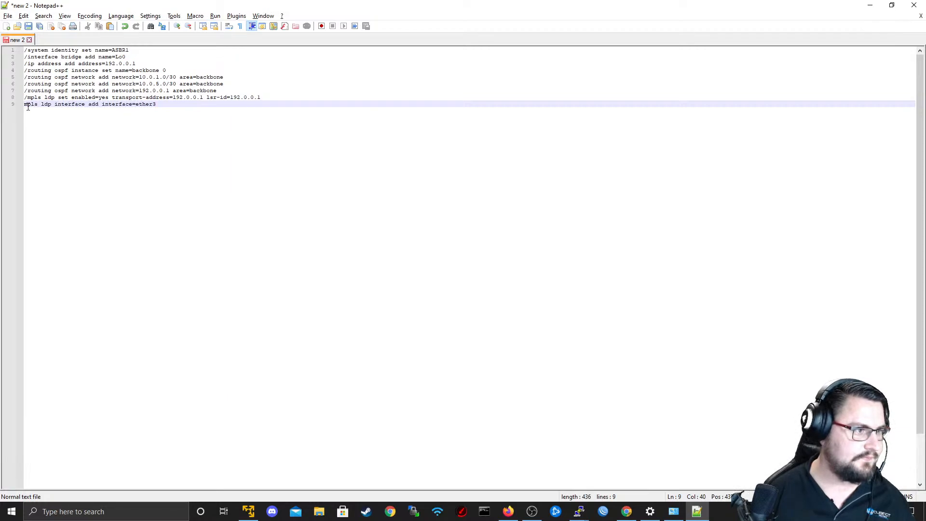
{"action": "type", "text": "/"}
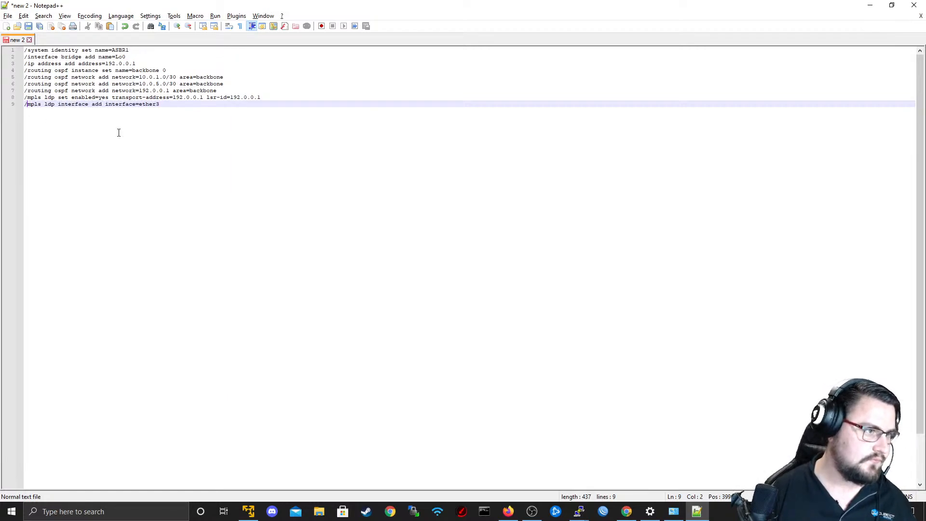
Check R1's links in the EVE topology and the ASBR1 Intial Config preset in Unimus, and return to the Notepad++ script.
{"action": "left_click_drag", "start_coordinate": [162, 106], "coordinate": [13, 52]}
{"action": "left_click", "coordinate": [162, 155]}
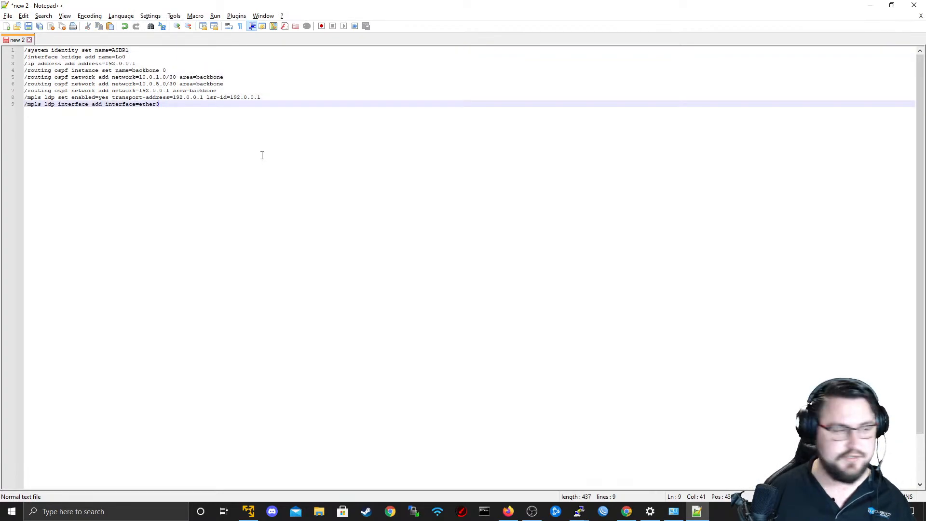
{"action": "key", "text": "ctrl+a"}
{"action": "key", "text": "alt+Tab"}
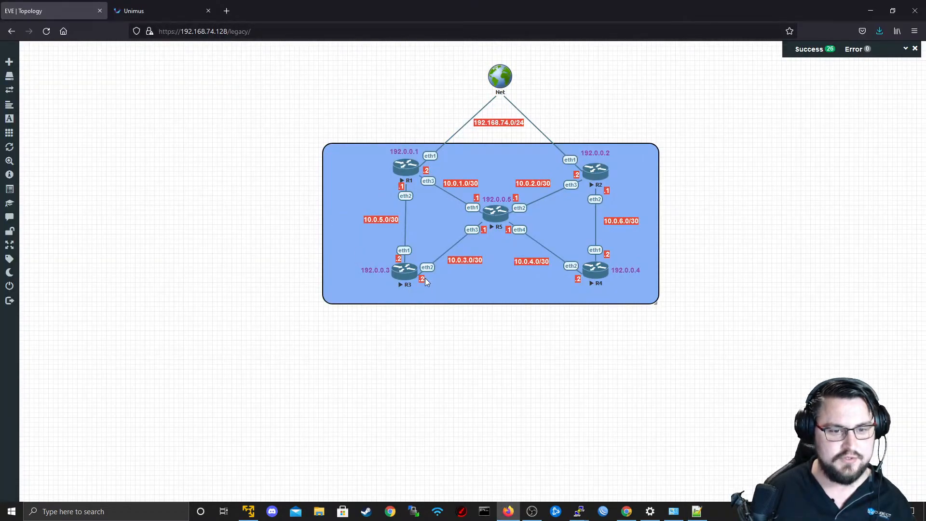
{"action": "key", "text": "alt+Tab"}
{"action": "key", "text": "alt+Tab"}
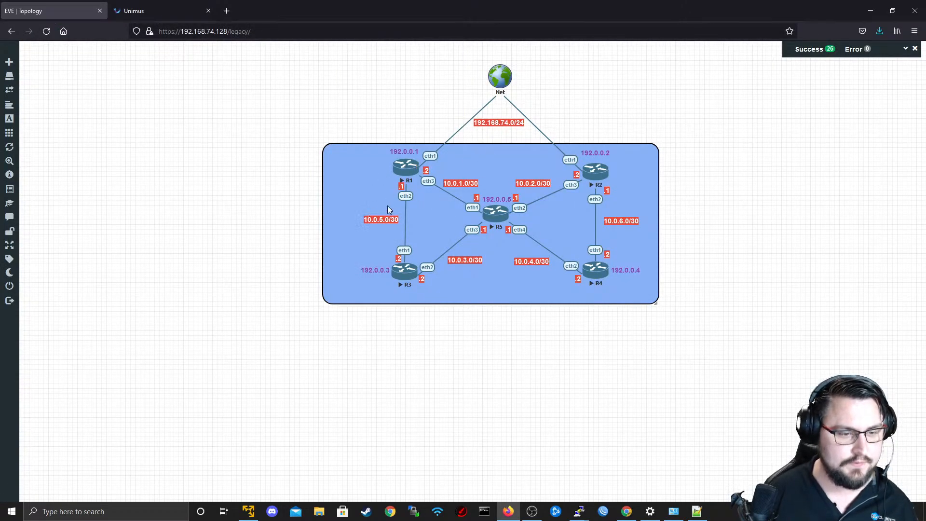
{"action": "key", "text": "alt+Tab"}
{"action": "key", "text": "Escape"}
{"action": "left_click", "coordinate": [199, 8]}
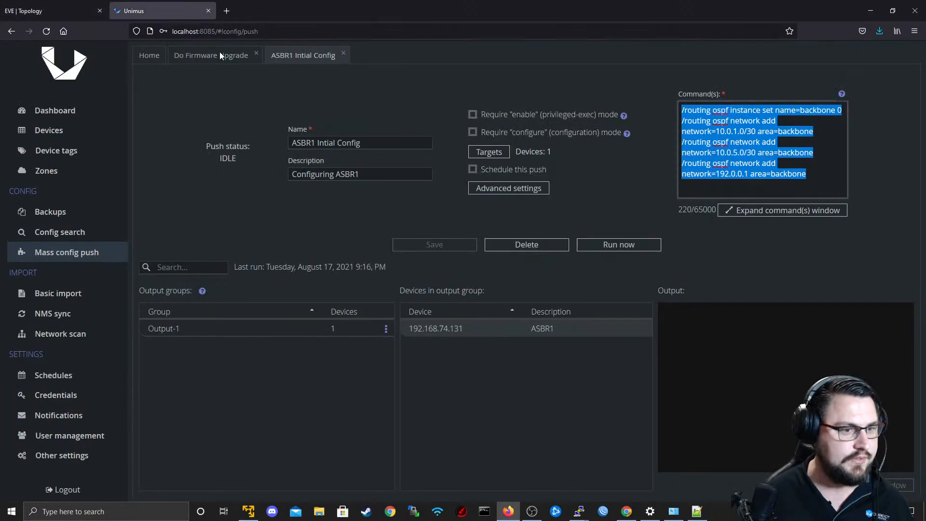
{"action": "key", "text": "alt+Tab"}
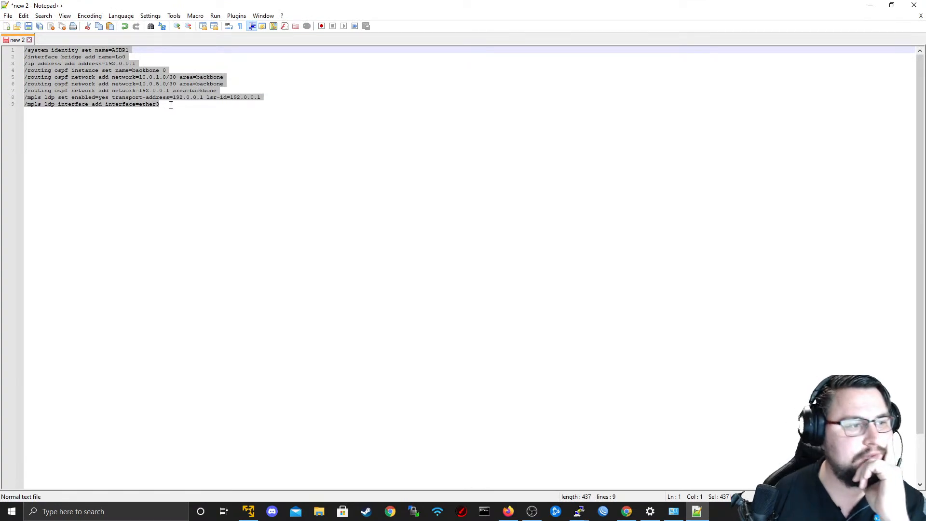
Duplicate the LDP interface command on a new line below and set its interface to ether2.
{"action": "left_click", "coordinate": [171, 105]}
{"action": "left_click_drag", "start_coordinate": [171, 105], "coordinate": [11, 102]}
{"action": "key", "text": "ctrl+c"}
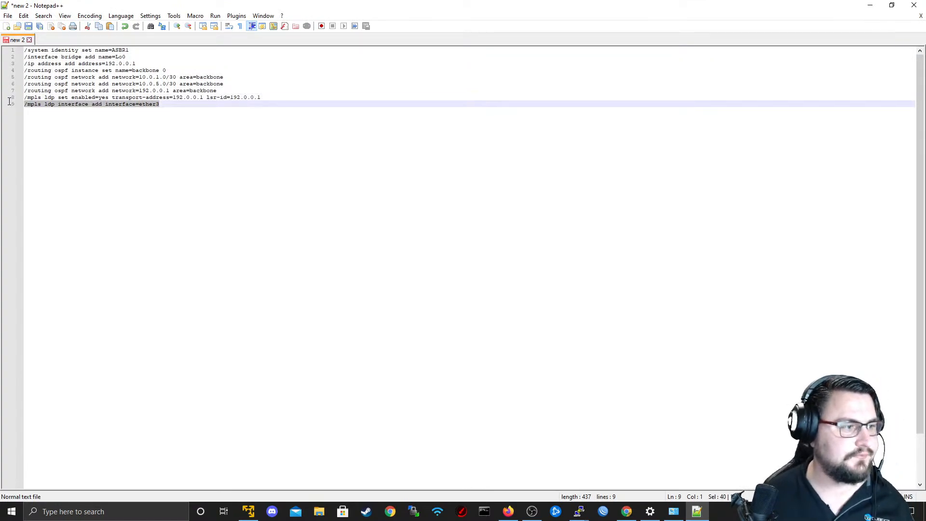
{"action": "left_click", "coordinate": [141, 124]}
{"action": "key", "text": "Return"}
{"action": "key", "text": "ctrl+v"}
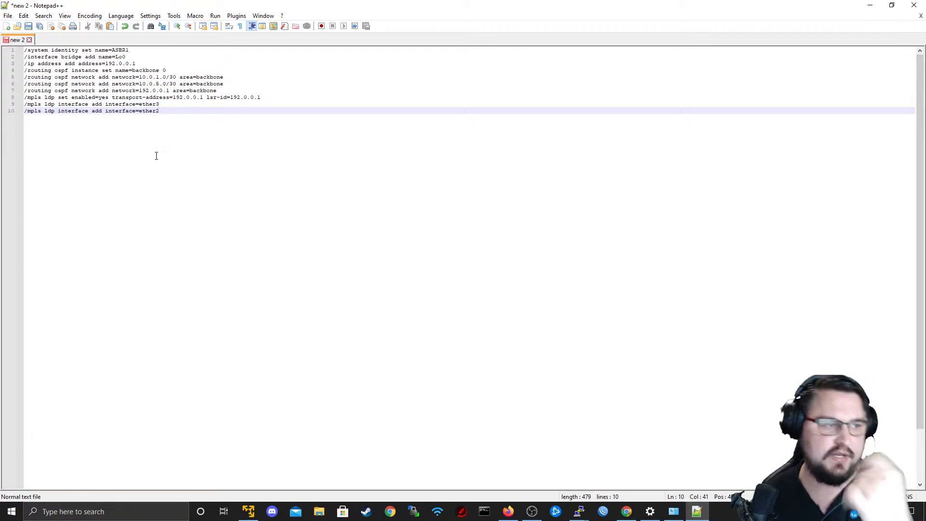
Copy the three mpls ldp lines and replace the commands of the ASBR1 Intial Config preset in Unimus with them.
{"action": "left_click_drag", "start_coordinate": [205, 118], "coordinate": [3, 99]}
{"action": "key", "text": "alt+Tab"}
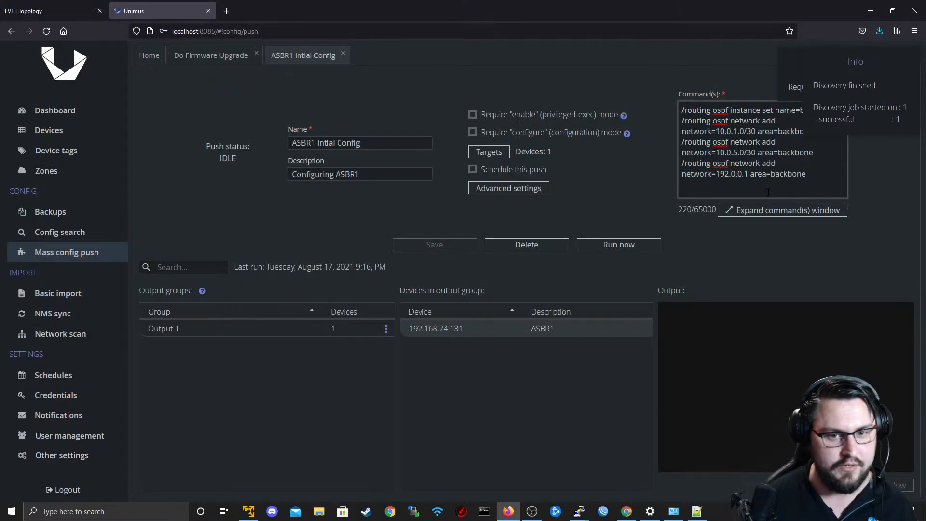
{"action": "key", "text": "ctrl+a"}
{"action": "type", "text": "/mpls ldp set enabled=yes transport-address=192.0.0.1 lsr-id=192.0.0.1 /mpls ldp interface add interface=ether1 /mpls ldp interface add interface=ether2"}
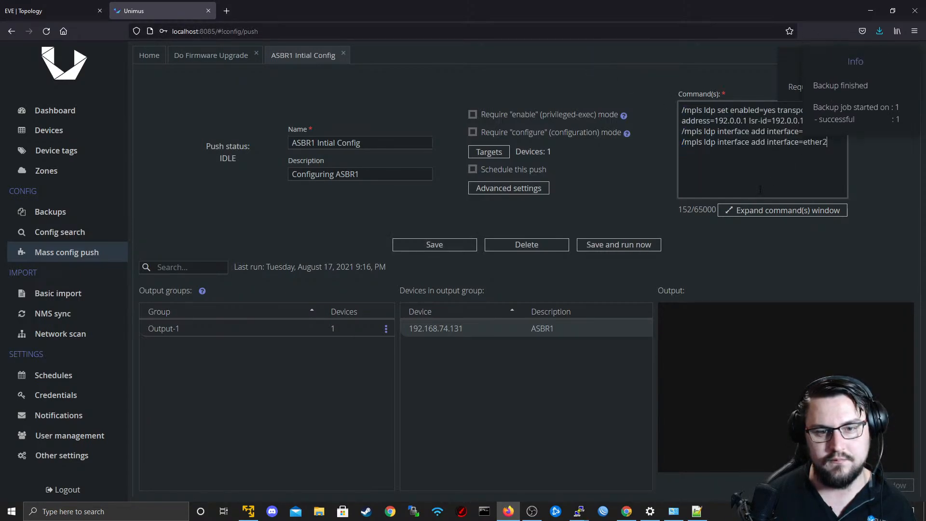
Save the ASBR1 Intial Config preset, run the push and display the output of group Output-1.
{"action": "left_click", "coordinate": [470, 244]}
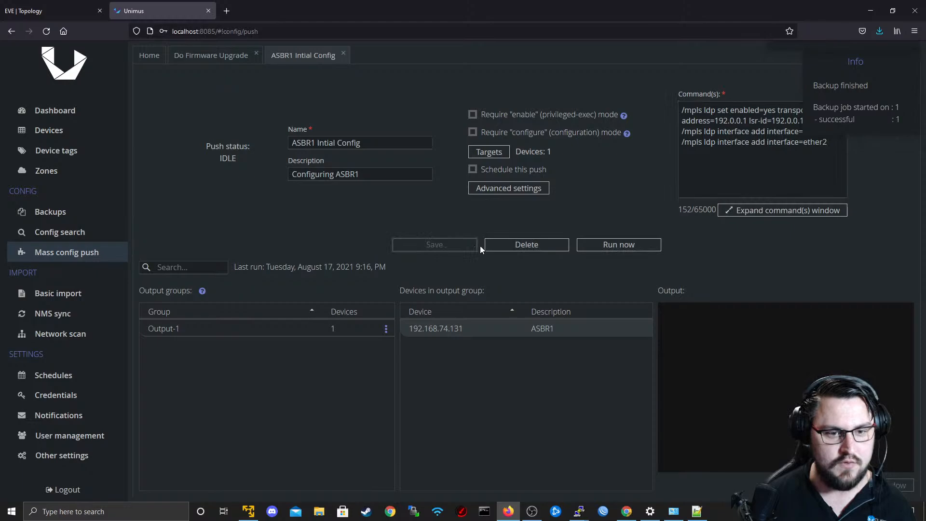
{"action": "left_click", "coordinate": [603, 244]}
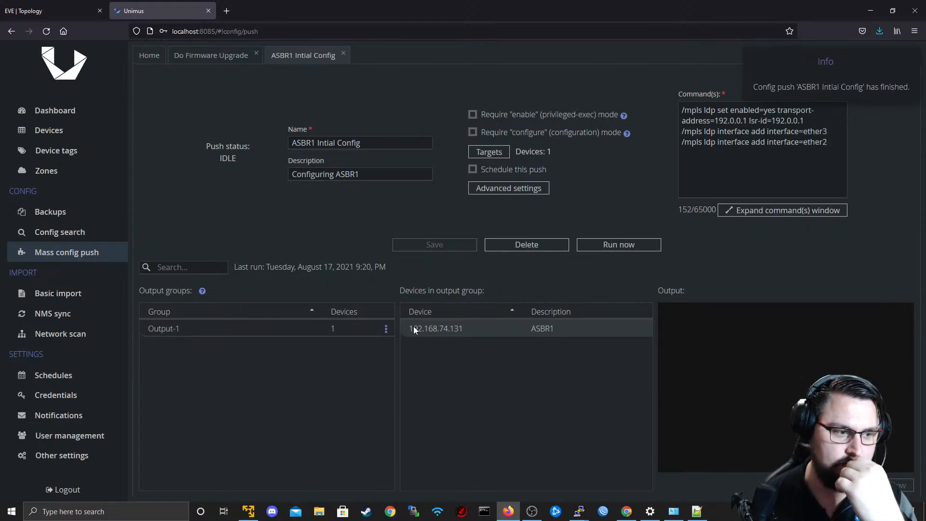
{"action": "left_click", "coordinate": [360, 327]}
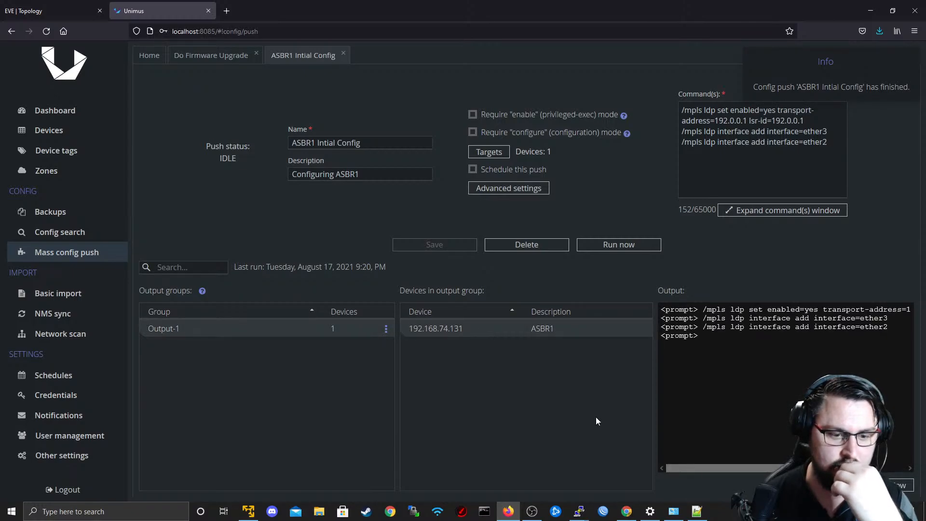
In the R1 terminal, clear the leftover LDP interface command and run "mpls print".
{"action": "mouse_move", "coordinate": [580, 510]}
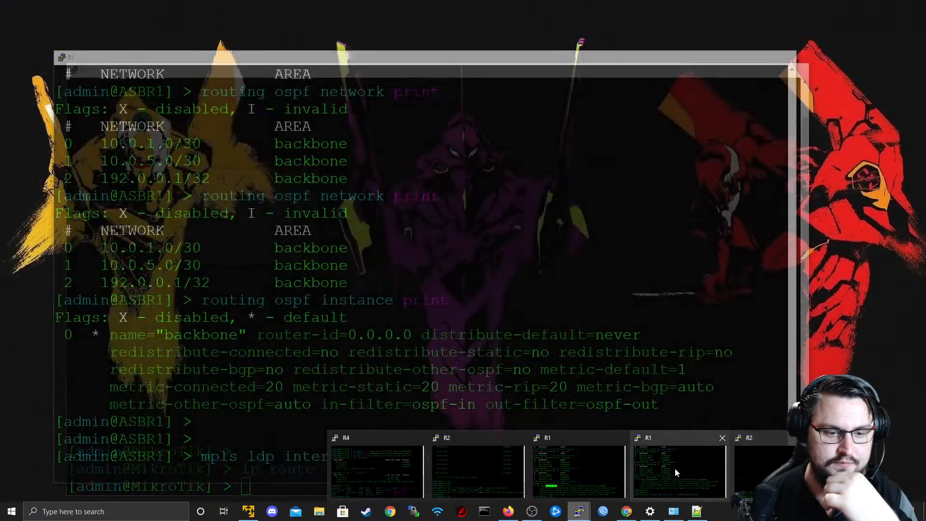
{"action": "left_click", "coordinate": [675, 471]}
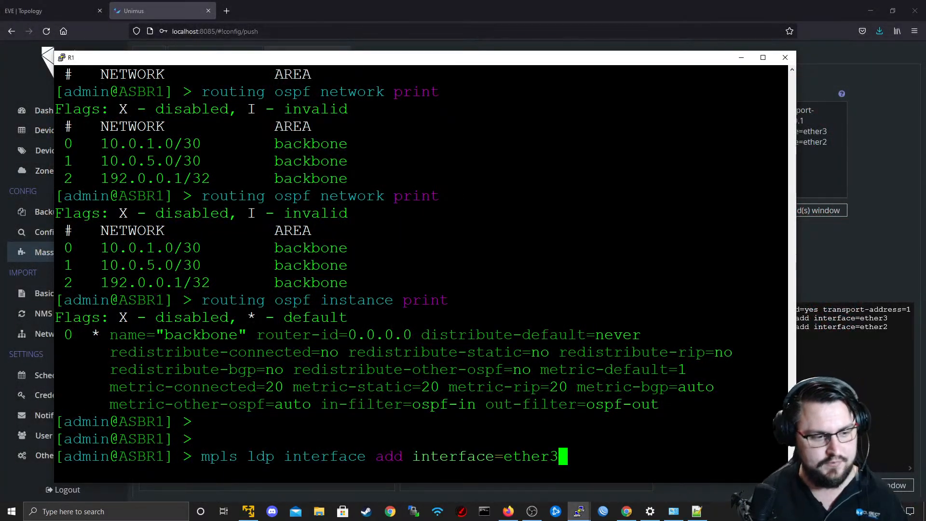
{"action": "key", "text": "BackSpace"}
{"action": "key", "text": "BackSpace"}
{"action": "key", "text": "BackSpace"}
{"action": "key", "text": "BackSpace"}
{"action": "key", "text": "BackSpace"}
{"action": "key", "text": "BackSpace"}
{"action": "key", "text": "BackSpace"}
{"action": "key", "text": "BackSpace"}
{"action": "key", "text": "BackSpace"}
{"action": "key", "text": "BackSpace"}
{"action": "key", "text": "BackSpace"}
{"action": "key", "text": "BackSpace"}
{"action": "key", "text": "BackSpace"}
{"action": "key", "text": "BackSpace"}
{"action": "key", "text": "BackSpace"}
{"action": "key", "text": "BackSpace"}
{"action": "key", "text": "BackSpace"}
{"action": "key", "text": "BackSpace"}
{"action": "key", "text": "BackSpace"}
{"action": "key", "text": "BackSpace"}
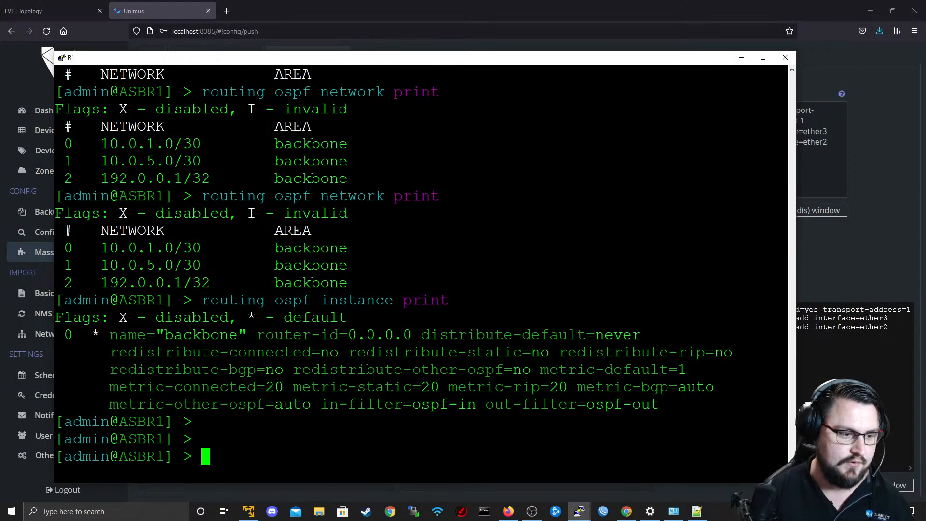
{"action": "type", "text": "mpls print"}
{"action": "key", "text": "Return"}
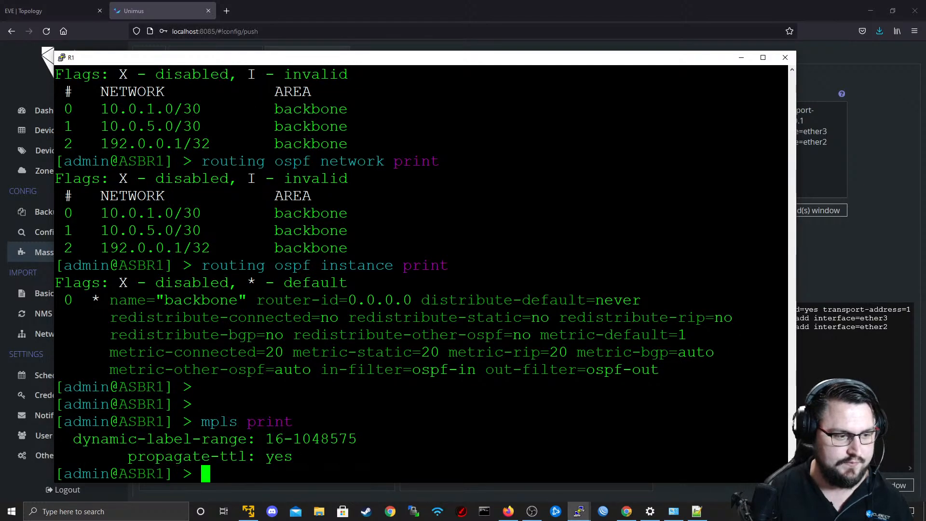
Print R1's LDP settings with "mpls ldp print".
{"action": "key", "text": "Up"}
{"action": "key", "text": "BackSpace"}
{"action": "key", "text": "BackSpace"}
{"action": "key", "text": "BackSpace"}
{"action": "key", "text": "BackSpace"}
{"action": "key", "text": "BackSpace"}
{"action": "key", "text": "BackSpace"}
{"action": "type", "text": "ldp print"}
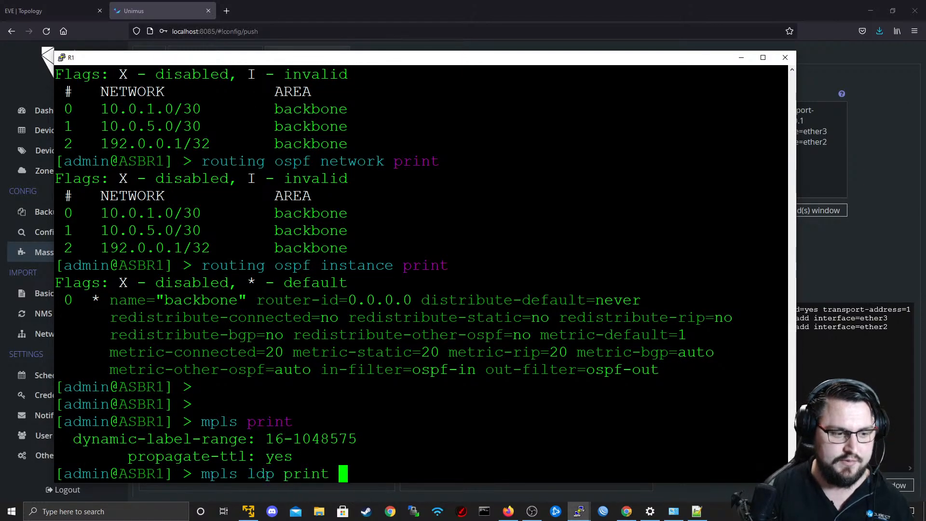
{"action": "key", "text": "Return"}
List R1's LDP interfaces with "mpls ldp interface print".
{"action": "key", "text": "Up"}
{"action": "key", "text": "BackSpace"}
{"action": "key", "text": "BackSpace"}
{"action": "key", "text": "BackSpace"}
{"action": "key", "text": "BackSpace"}
{"action": "key", "text": "BackSpace"}
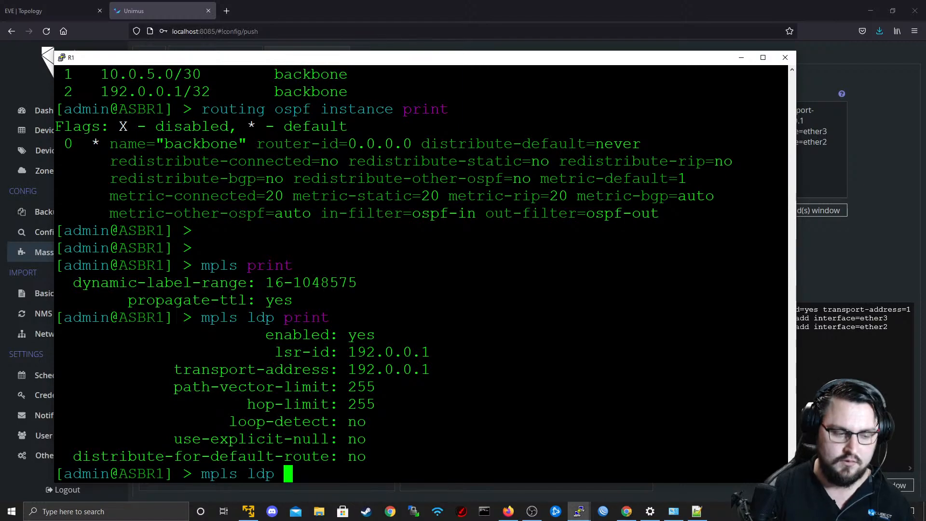
{"action": "type", "text": "interface print"}
{"action": "key", "text": "Return"}
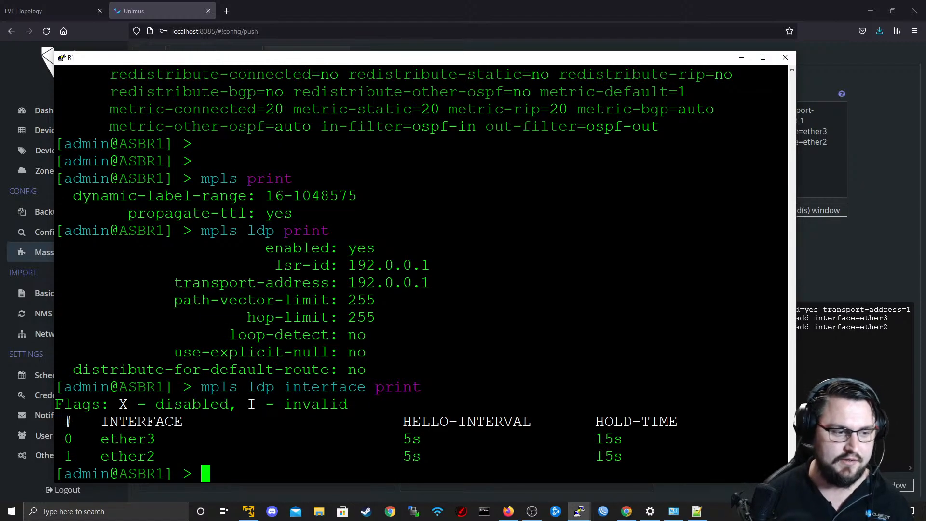
Review the printed LDP settings and interfaces, and minimise the R1 terminal to return to Unimus.
{"action": "left_click_drag", "start_coordinate": [201, 439], "coordinate": [82, 354]}
{"action": "double_click", "coordinate": [82, 370]}
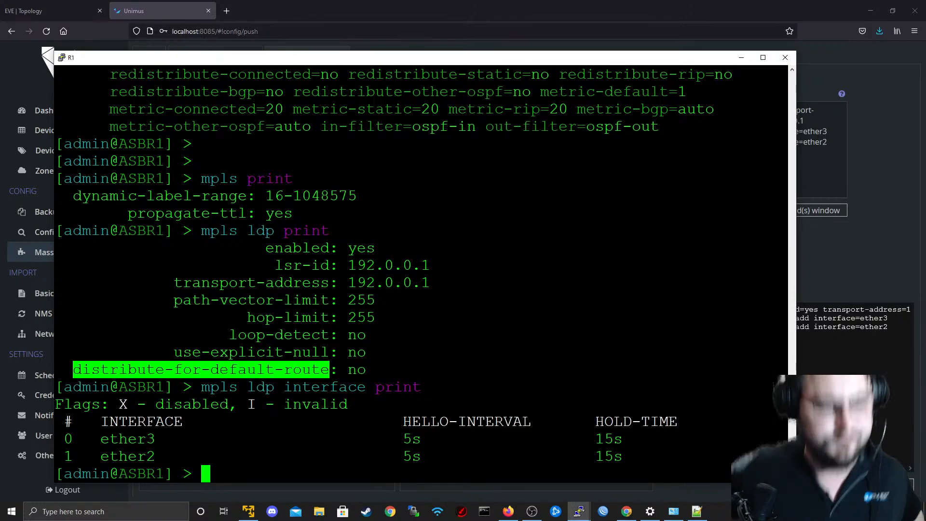
{"action": "left_click_drag", "start_coordinate": [421, 283], "coordinate": [247, 264]}
{"action": "double_click", "coordinate": [318, 253]}
{"action": "left_click", "coordinate": [318, 282]}
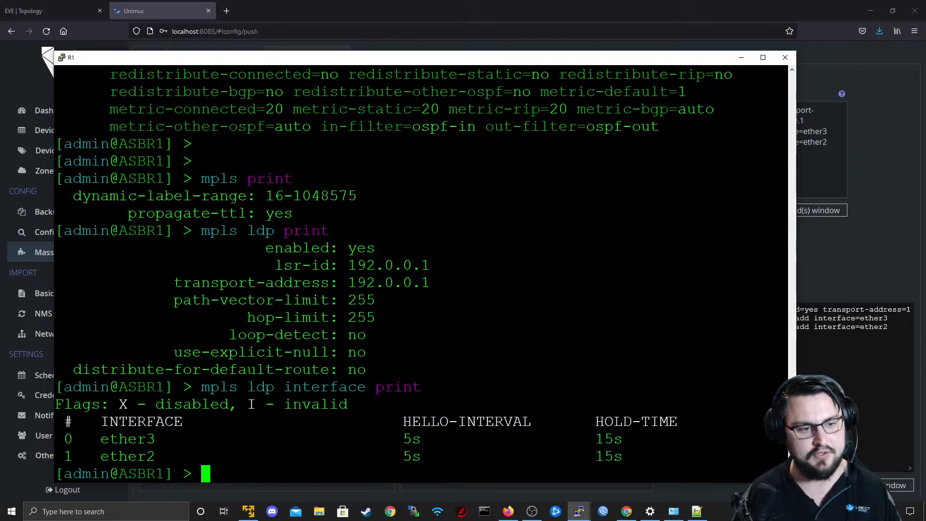
{"action": "left_click", "coordinate": [741, 57]}
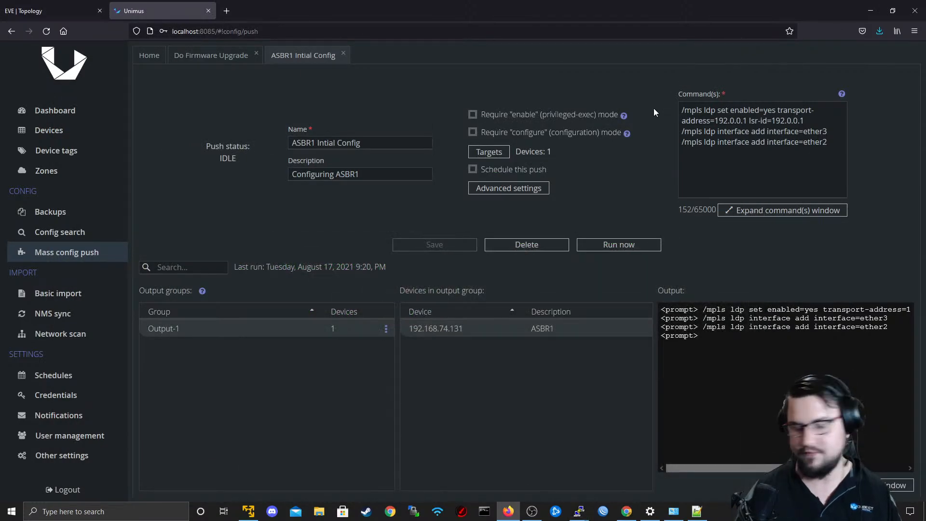
Copy the entire Notepad++ script, replace the ASBR1 Intial Config preset's commands with it in Unimus and save the preset.
{"action": "key", "text": "alt"}
{"action": "key", "text": "alt+Tab"}
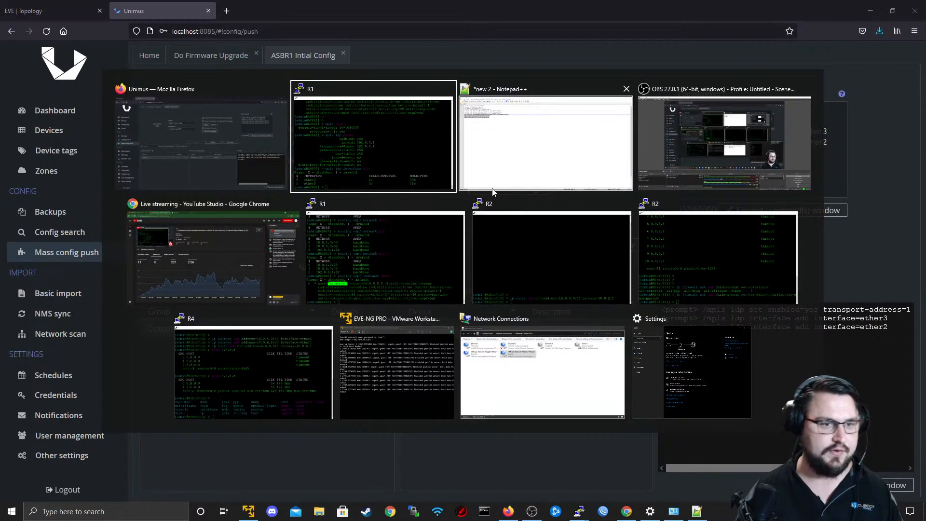
{"action": "left_click", "coordinate": [492, 187]}
{"action": "left_click", "coordinate": [246, 159]}
{"action": "key", "text": "ctrl+a"}
{"action": "key", "text": "alt+Tab"}
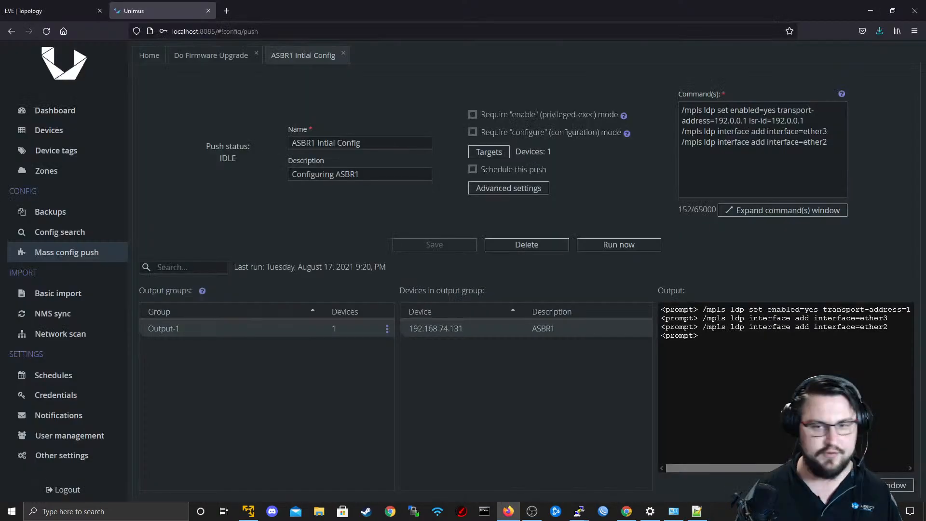
{"action": "key", "text": "ctrl+a"}
{"action": "key", "text": "ctrl+v"}
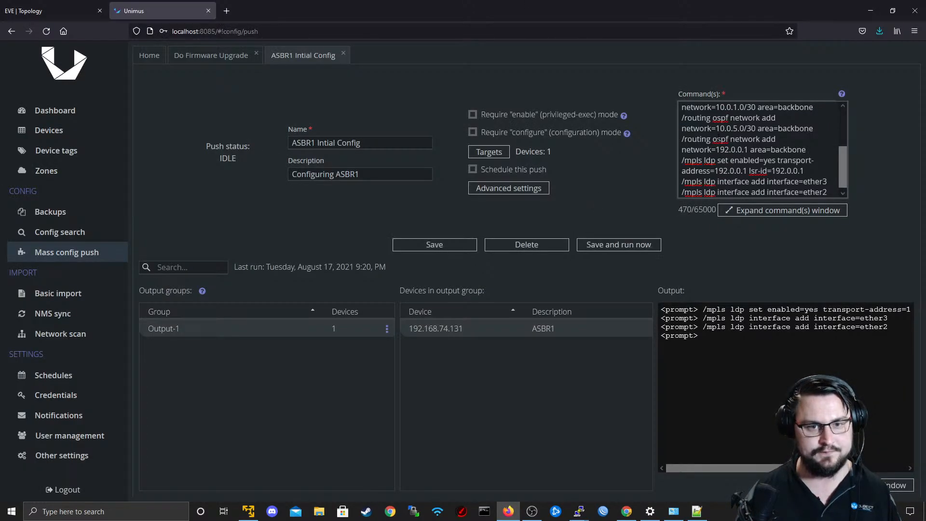
{"action": "left_click", "coordinate": [422, 246]}
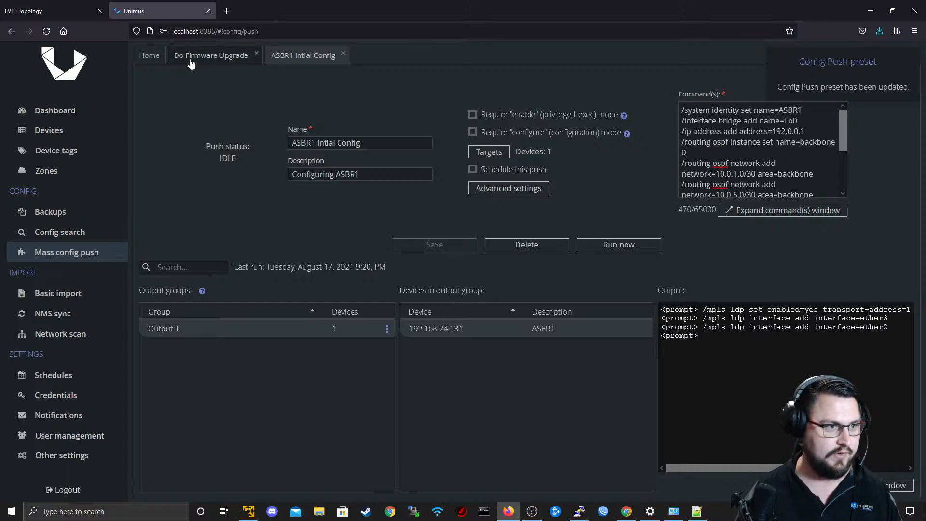
Clone the ASBR1 Intial Config preset from the Config Push home page.
{"action": "left_click", "coordinate": [147, 56]}
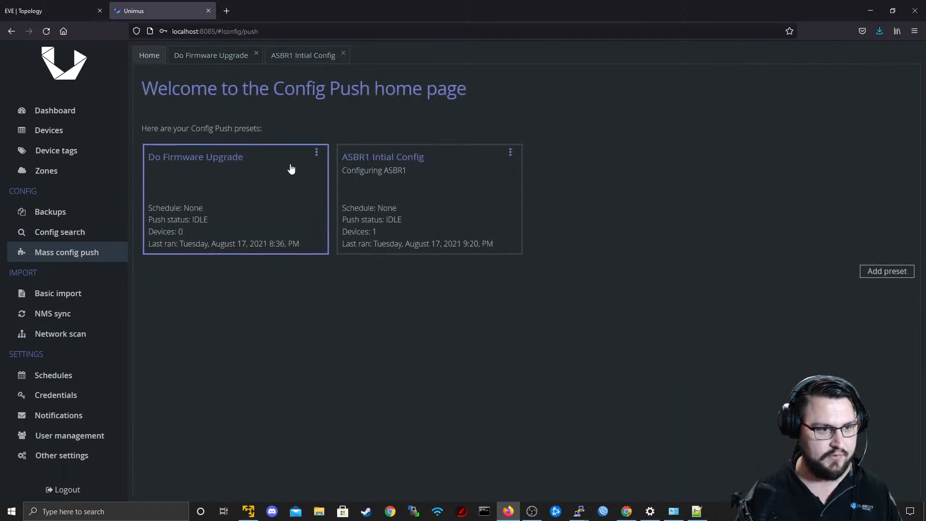
{"action": "left_click", "coordinate": [511, 156]}
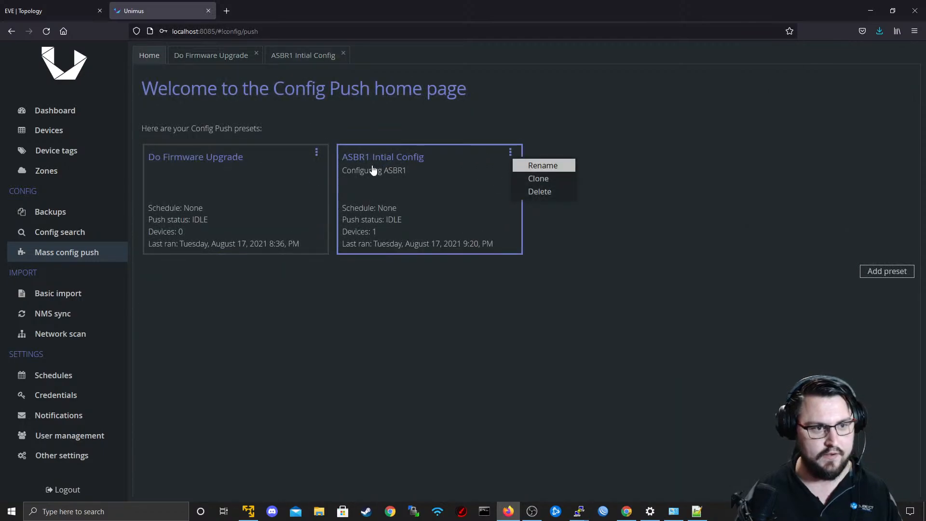
{"action": "left_click", "coordinate": [561, 180]}
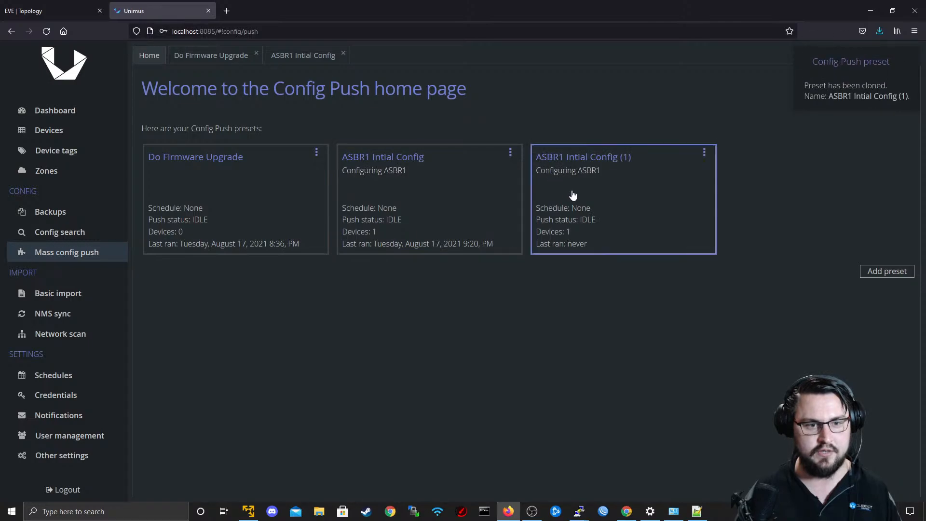
Rename the cloned preset to "ASBR2 Intial Config" and set its description to "Configuring ASBR2".
{"action": "left_click", "coordinate": [704, 152]}
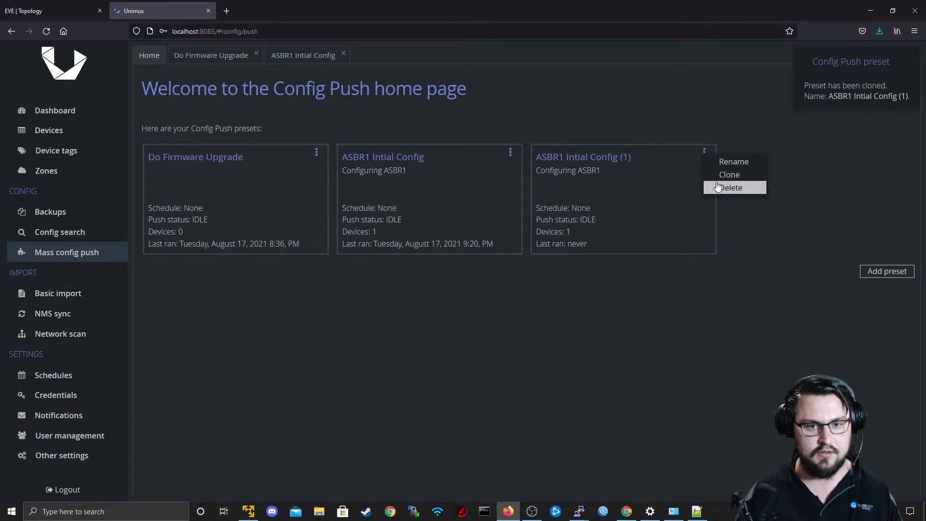
{"action": "left_click", "coordinate": [728, 161]}
{"action": "left_click", "coordinate": [466, 253]}
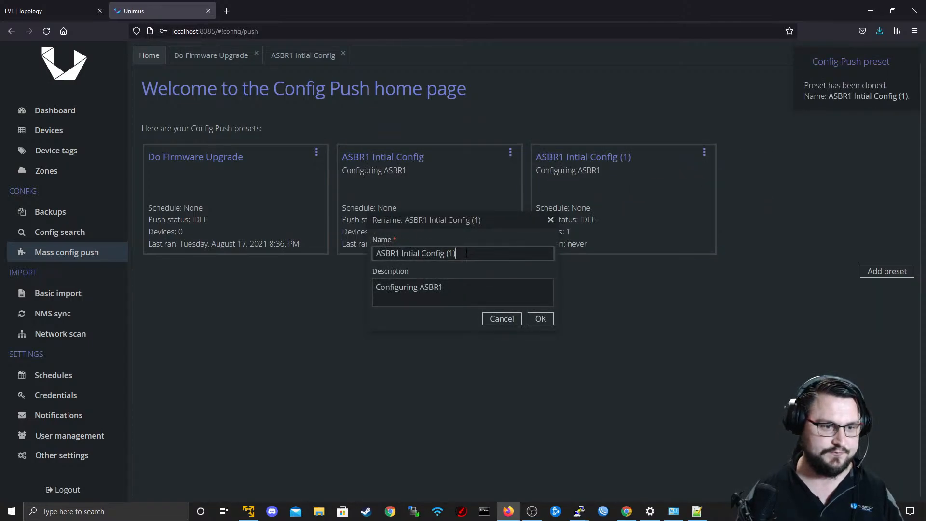
{"action": "key", "text": "BackSpace"}
{"action": "type", "text": "2"}
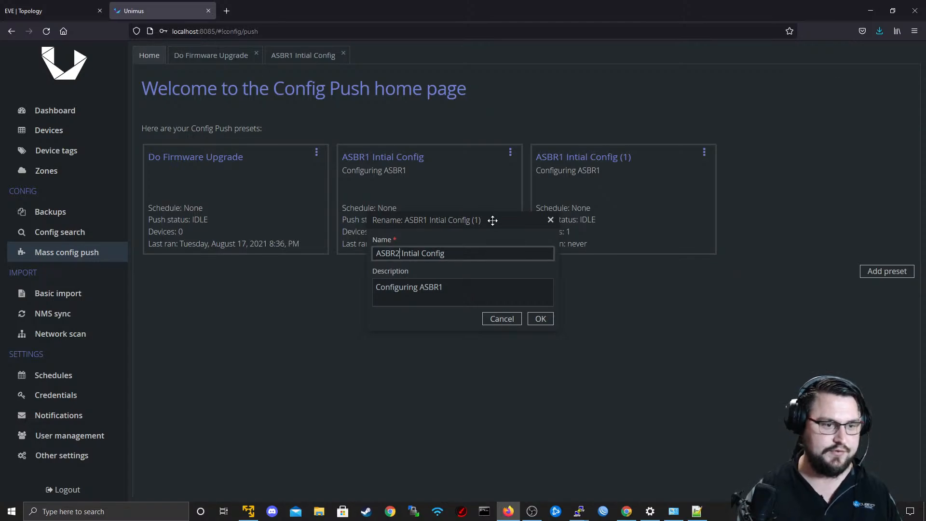
{"action": "left_click", "coordinate": [491, 279]}
{"action": "key", "text": "BackSpace"}
{"action": "type", "text": "2"}
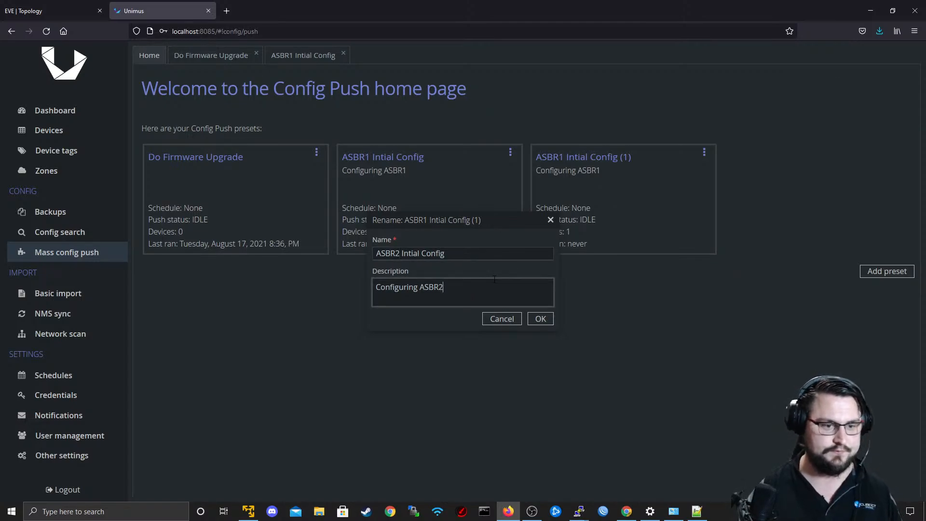
{"action": "left_click", "coordinate": [534, 319]}
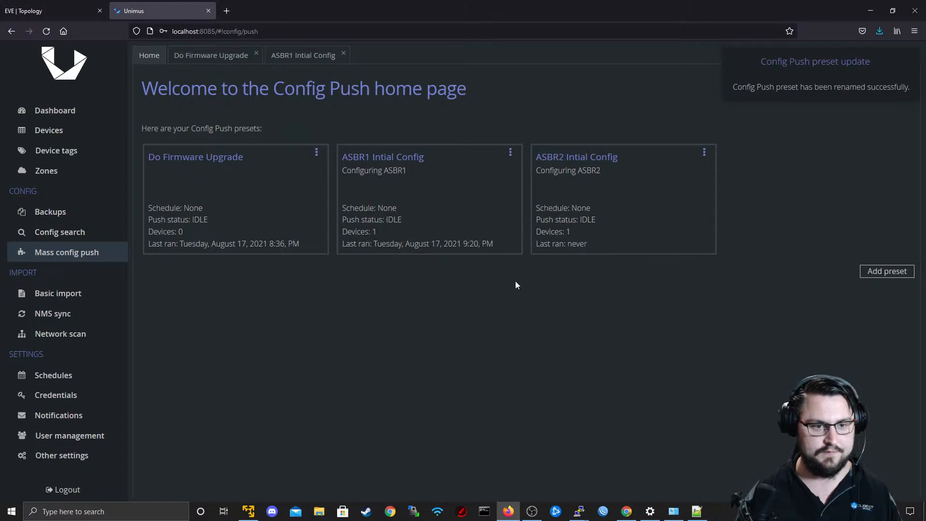
Open the ASBR2 Intial Config preset's expanded commands and set the system identity to ASBR2 and the IP address to 192.0.0.2.
{"action": "left_click", "coordinate": [576, 222]}
{"action": "left_click", "coordinate": [753, 210]}
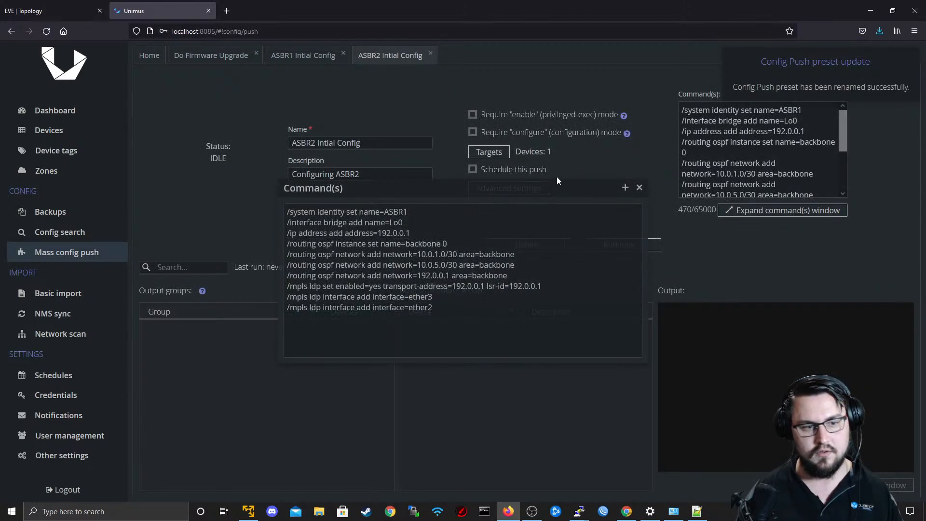
{"action": "left_click", "coordinate": [407, 211]}
{"action": "key", "text": "BackSpace"}
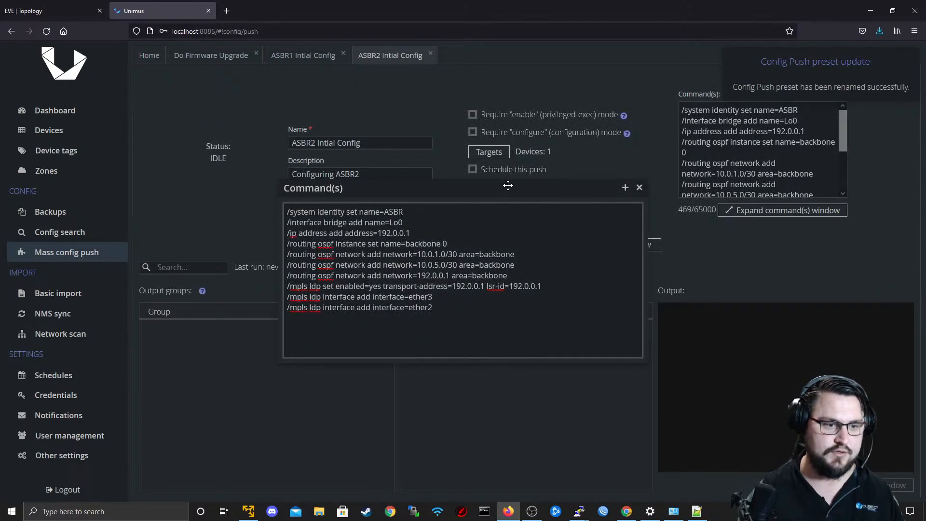
{"action": "type", "text": "2"}
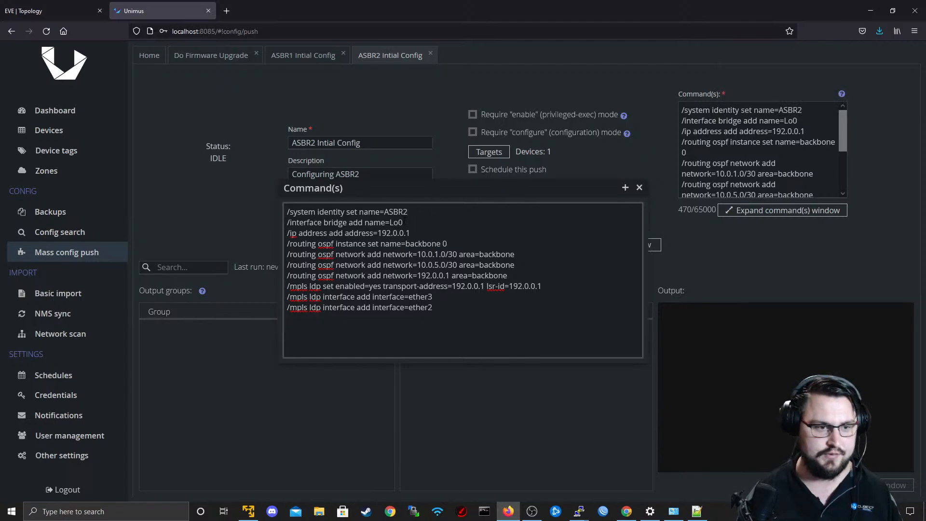
{"action": "key", "text": "BackSpace"}
{"action": "type", "text": "2"}
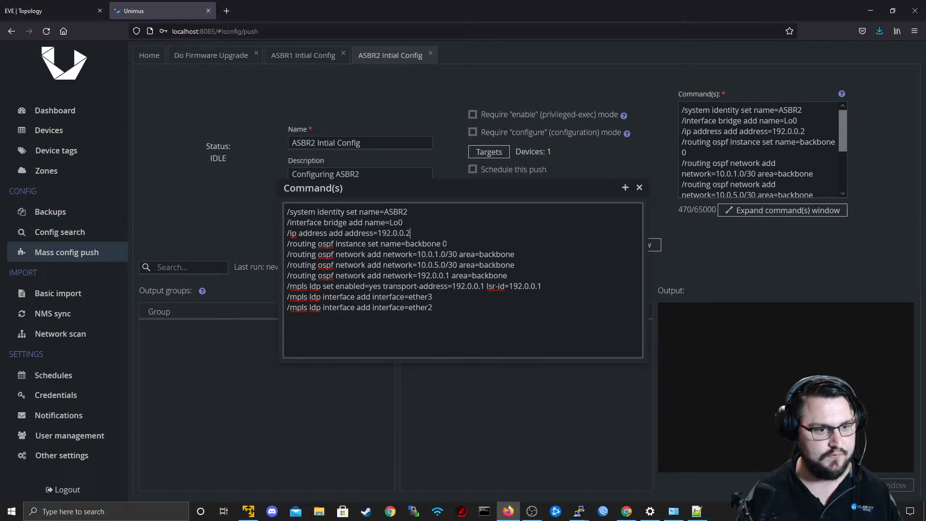
Add the line "/routing ospf instance set router-id=192.0.0.2" below the backbone instance command in the preset.
{"action": "key", "text": "Down"}
{"action": "key", "text": "End"}
{"action": "key", "text": "shift+Left"}
{"action": "key", "text": "shift+Left"}
{"action": "key", "text": "shift+Left"}
{"action": "key", "text": "shift+Left"}
{"action": "key", "text": "shift+Left"}
{"action": "key", "text": "shift+Left"}
{"action": "key", "text": "shift+Left"}
{"action": "key", "text": "shift+Left"}
{"action": "key", "text": "shift+Left"}
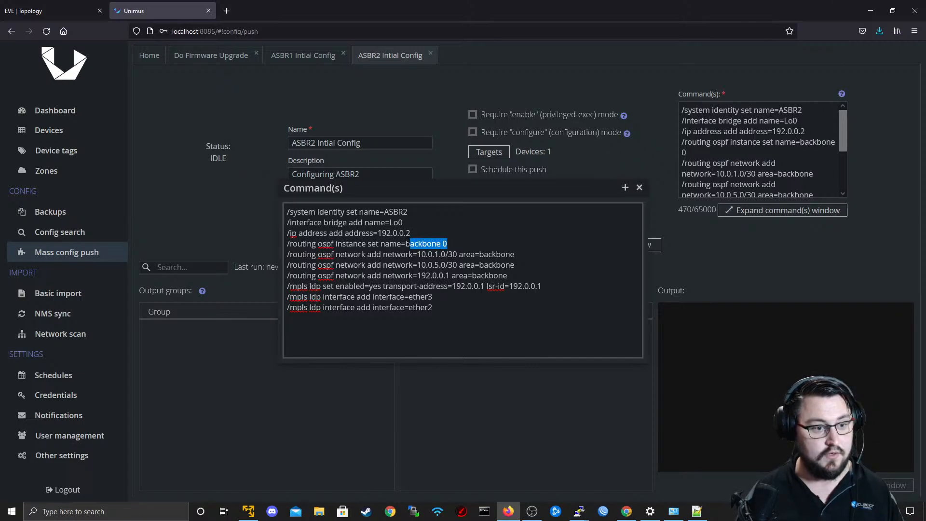
{"action": "left_click_drag", "start_coordinate": [409, 243], "coordinate": [390, 244]}
{"action": "key", "text": "Down"}
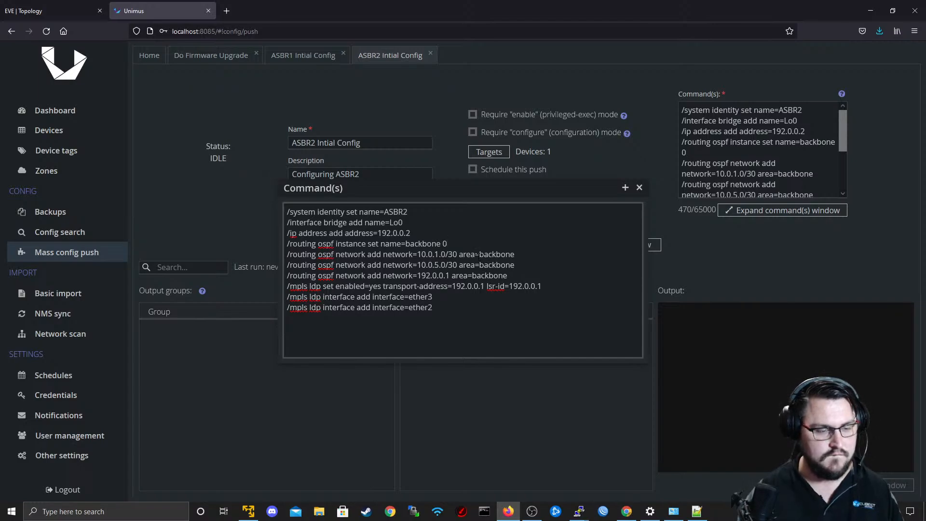
{"action": "key", "text": "Return"}
{"action": "type", "text": "/routing "}
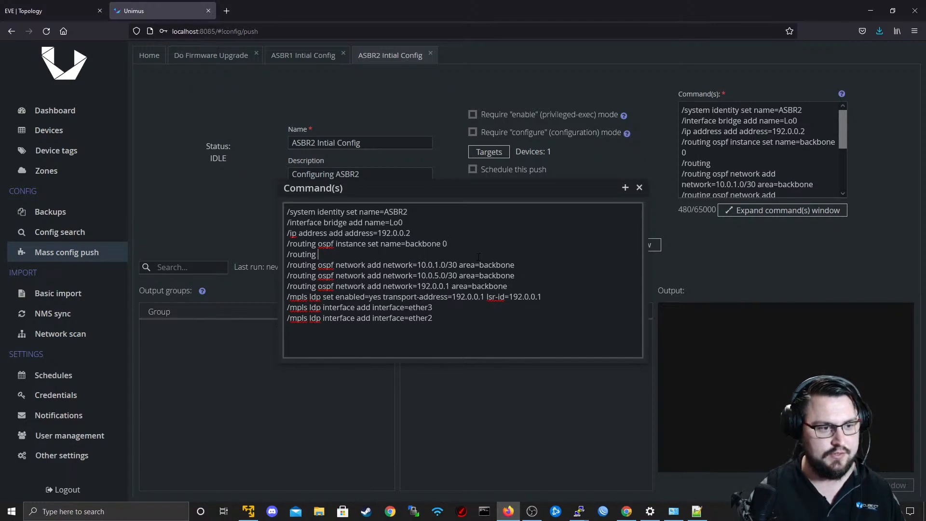
{"action": "type", "text": "ospf instance"}
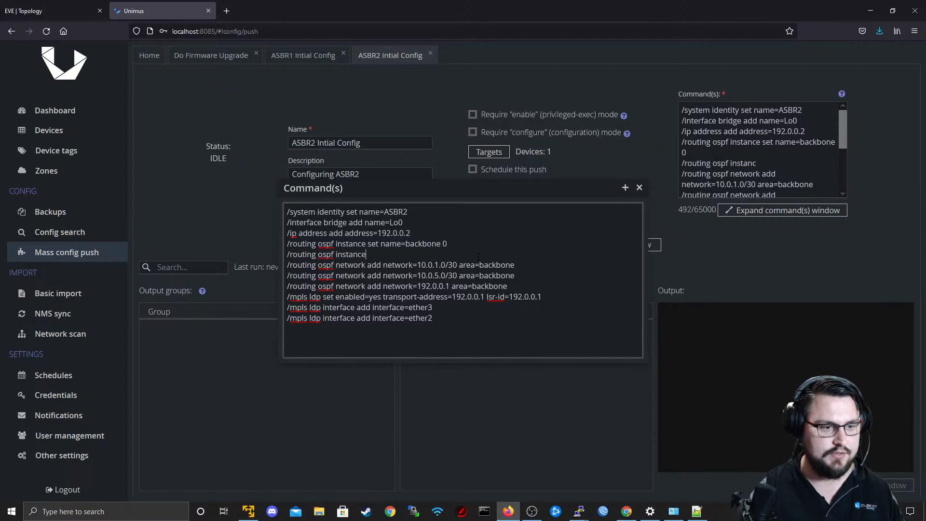
{"action": "type", "text": " set "}
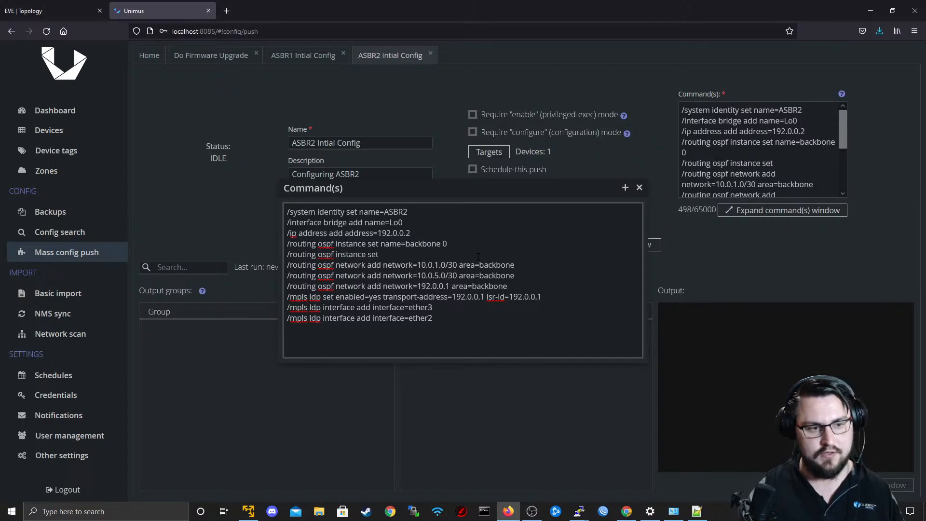
{"action": "type", "text": "route-"}
{"action": "type", "text": "-id"}
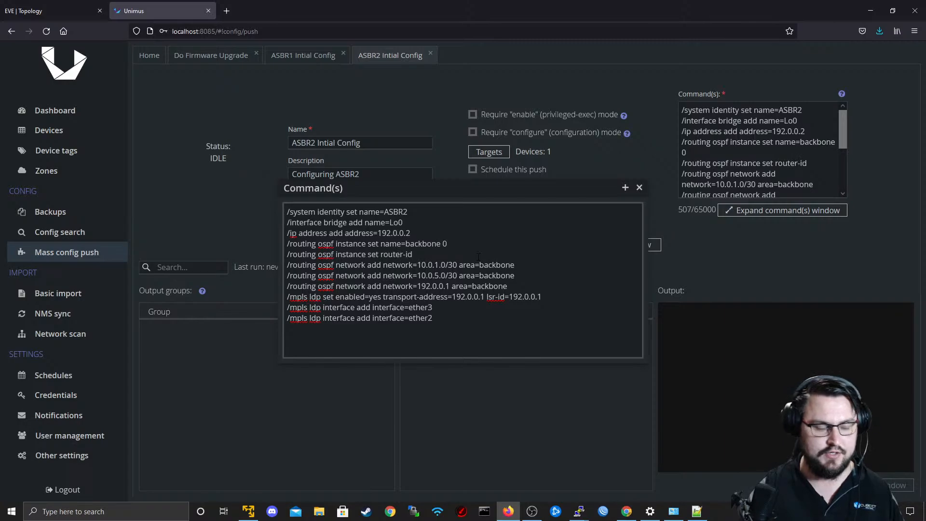
{"action": "type", "text": "=192."}
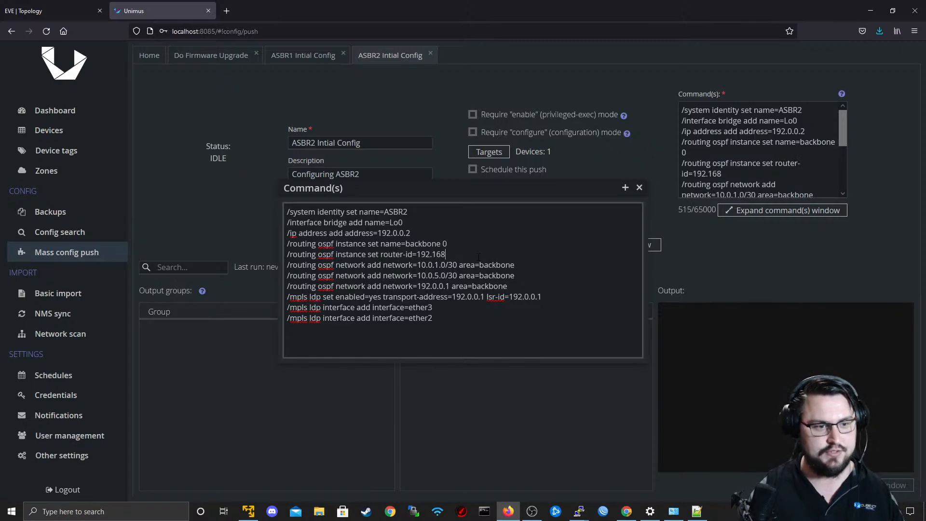
{"action": "type", "text": "0.0.2"}
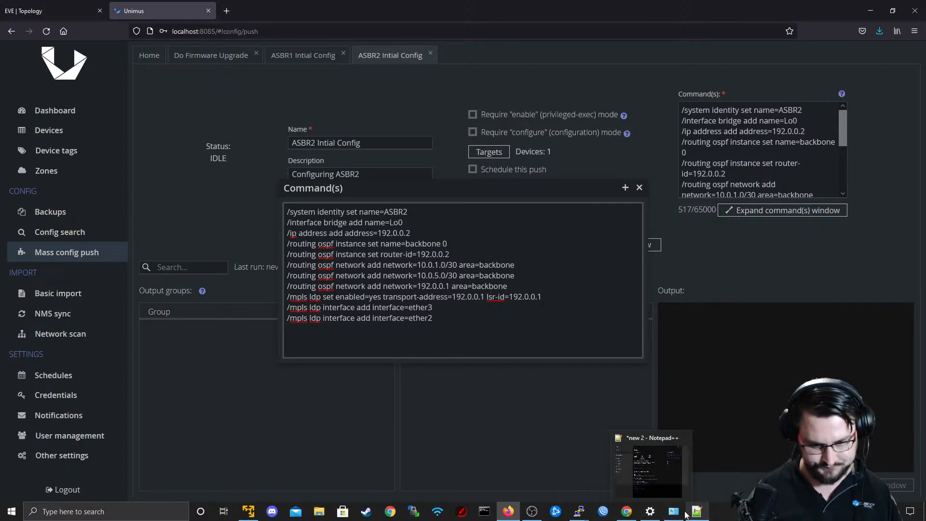
Check the syntax of "routing ospf instance set router-id=" in the R1 terminal without running it, and return to Unimus.
{"action": "left_click", "coordinate": [661, 476]}
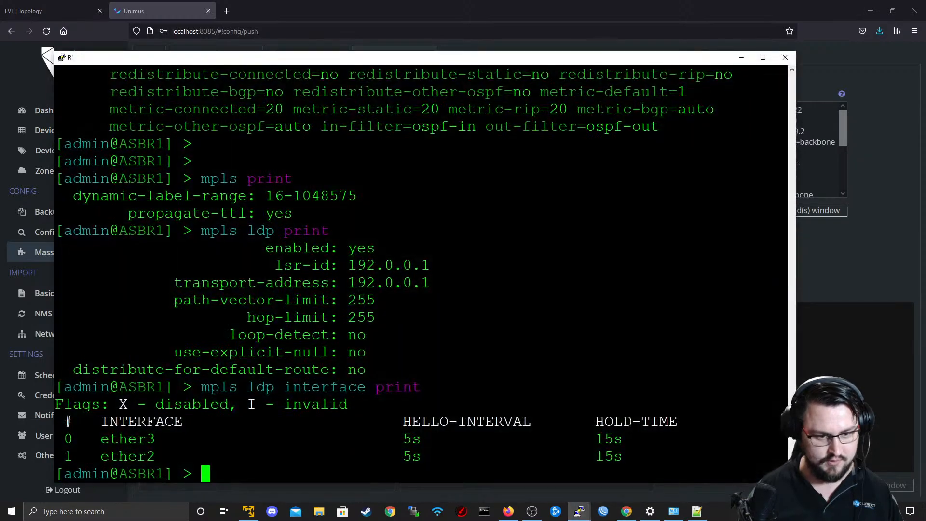
{"action": "key", "text": "Return"}
{"action": "key", "text": "Return"}
{"action": "type", "text": "routing ospf "}
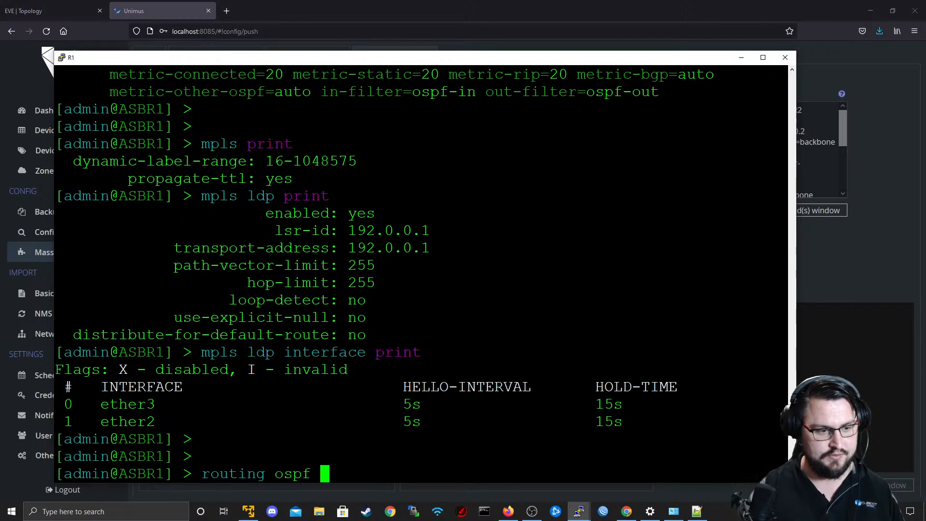
{"action": "type", "text": "instance s"}
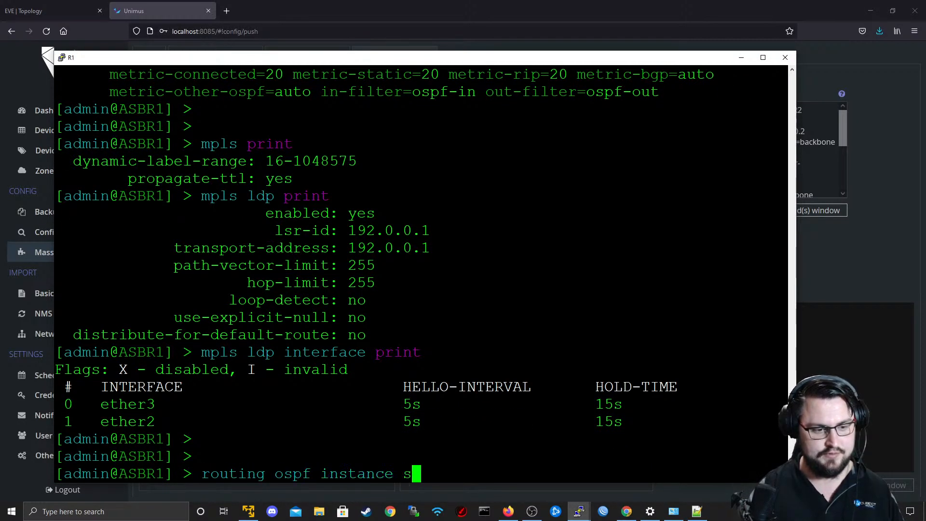
{"action": "type", "text": "et rout"}
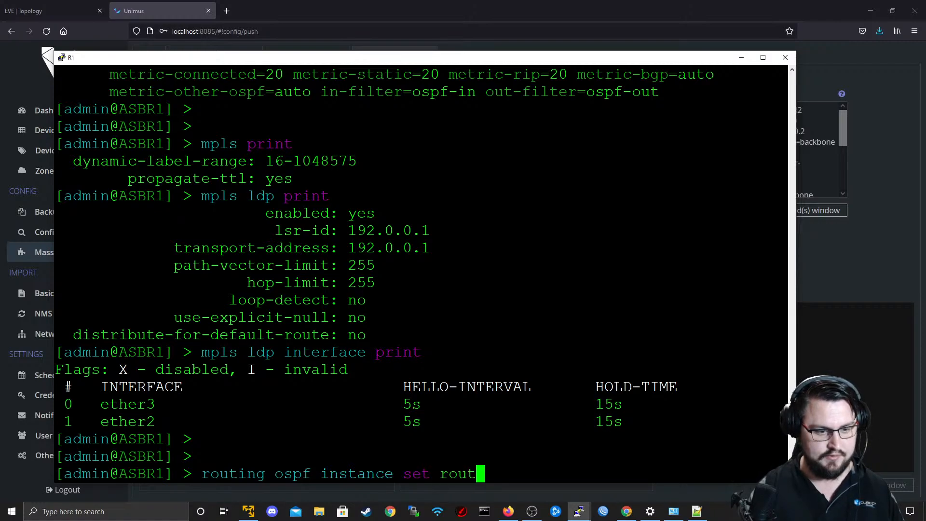
{"action": "type", "text": "er-id="}
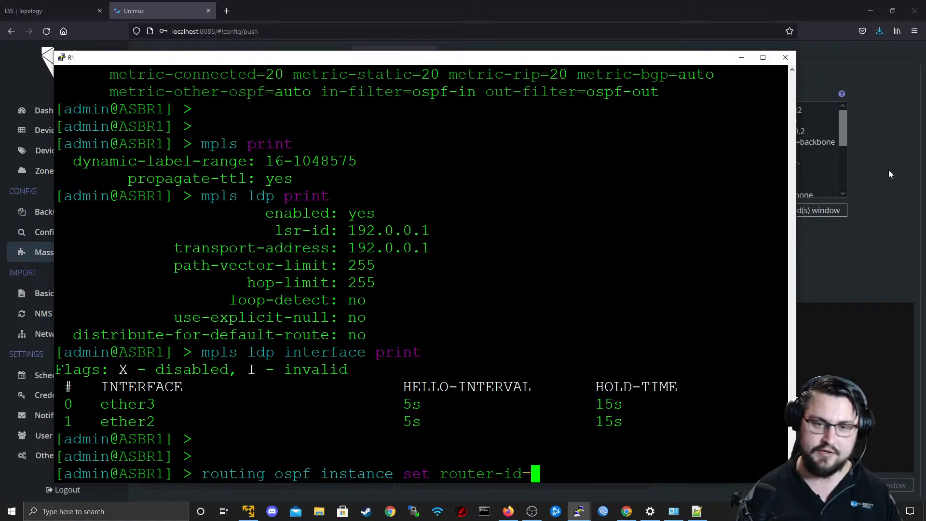
{"action": "left_click", "coordinate": [742, 57]}
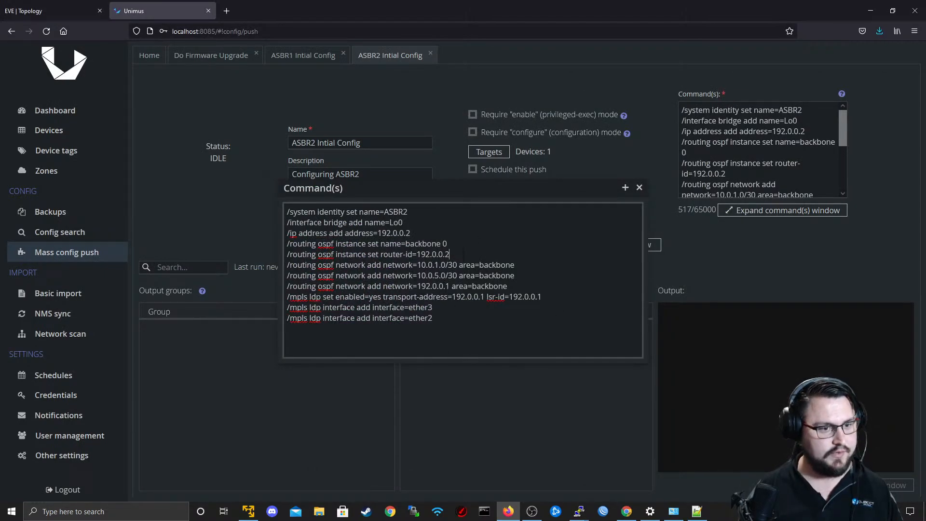
{"action": "left_click_drag", "start_coordinate": [450, 254], "coordinate": [293, 254]}
{"action": "left_click_drag", "start_coordinate": [447, 243], "coordinate": [292, 243]}
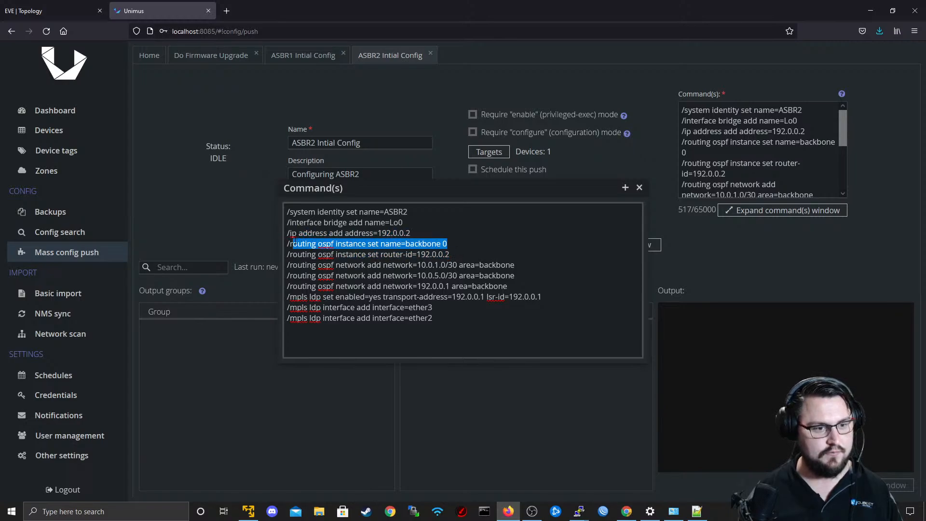
{"action": "left_click", "coordinate": [449, 259]}
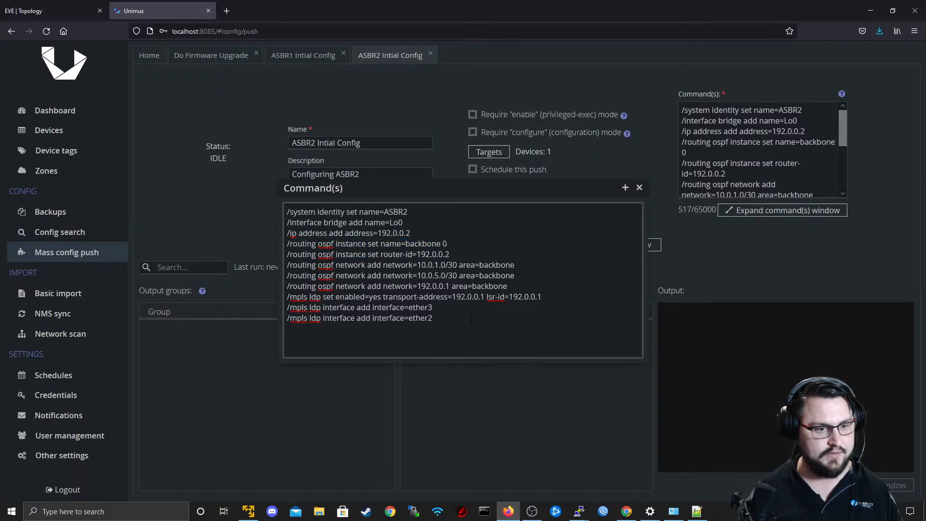
{"action": "left_click_drag", "start_coordinate": [433, 318], "coordinate": [279, 200]}
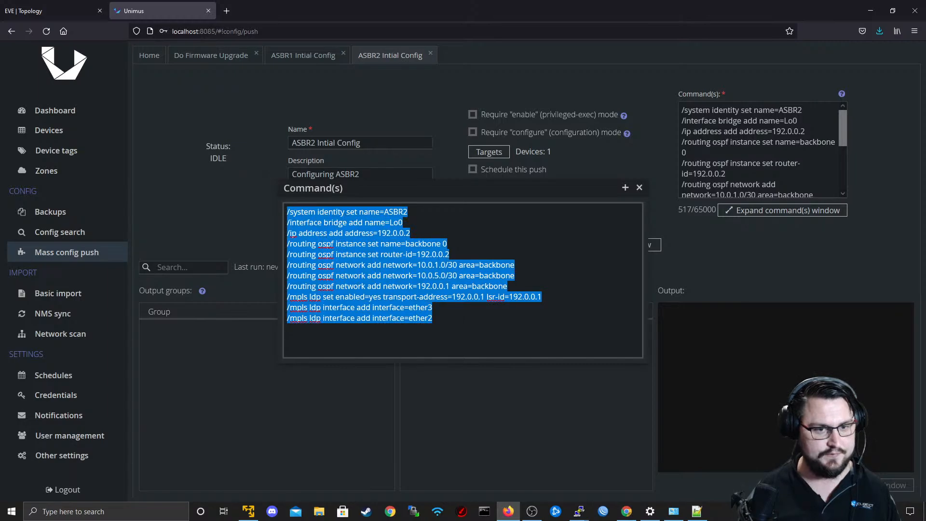
Check R2's links in the EVE topology and change the preset's OSPF networks to 10.0.2.0/30, 10.0.6.0/30 and 192.0.0.2.
{"action": "left_click", "coordinate": [443, 265]}
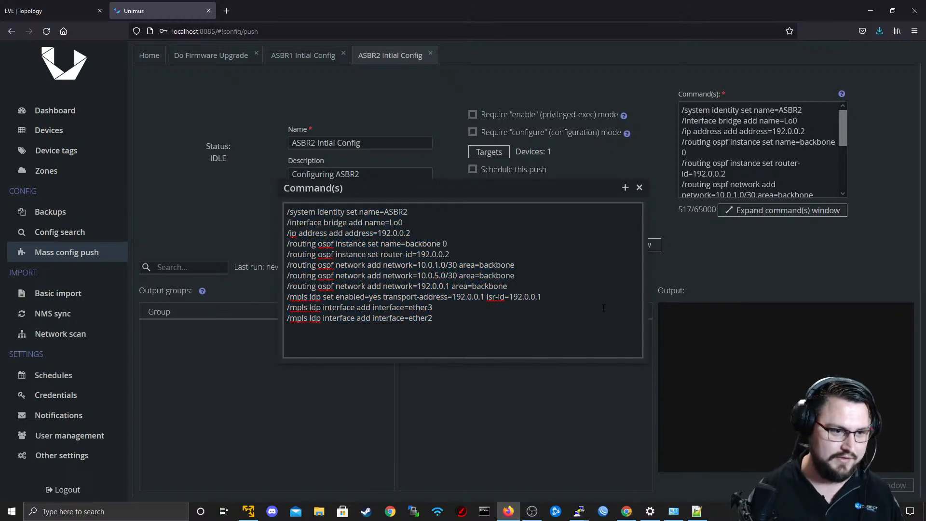
{"action": "left_click", "coordinate": [53, 10]}
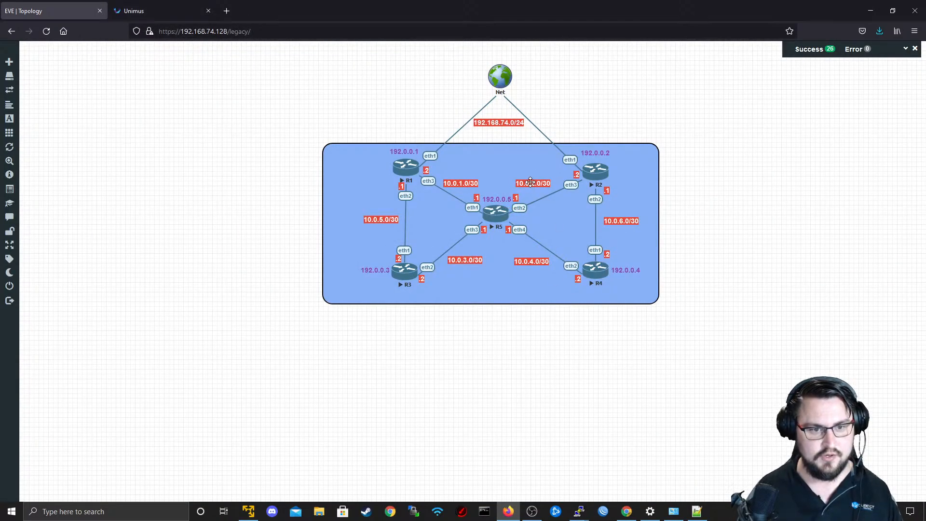
{"action": "left_click", "coordinate": [189, 6]}
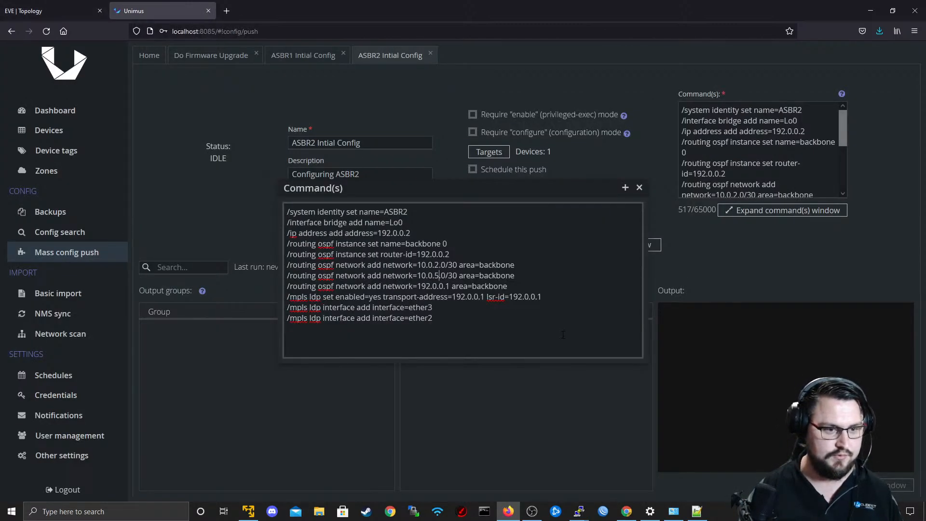
{"action": "key", "text": "BackSpace"}
{"action": "type", "text": "6"}
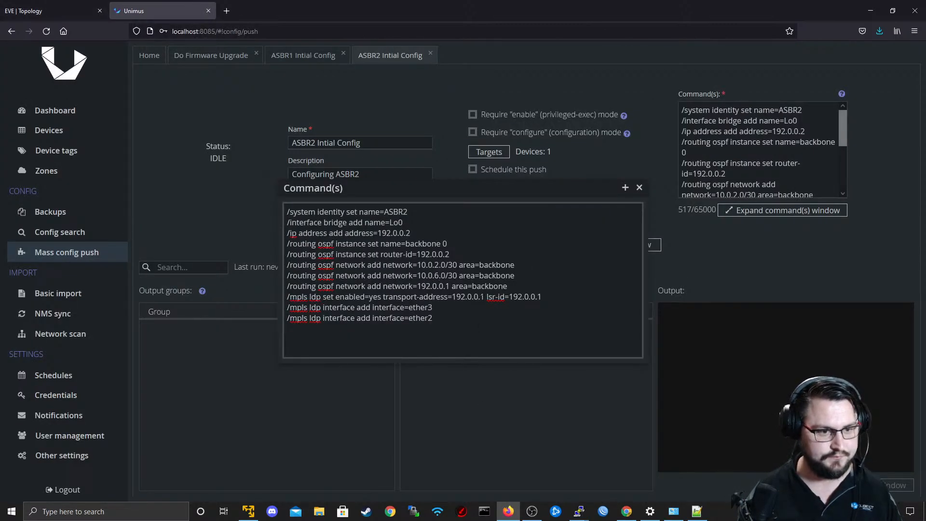
{"action": "key", "text": "BackSpace"}
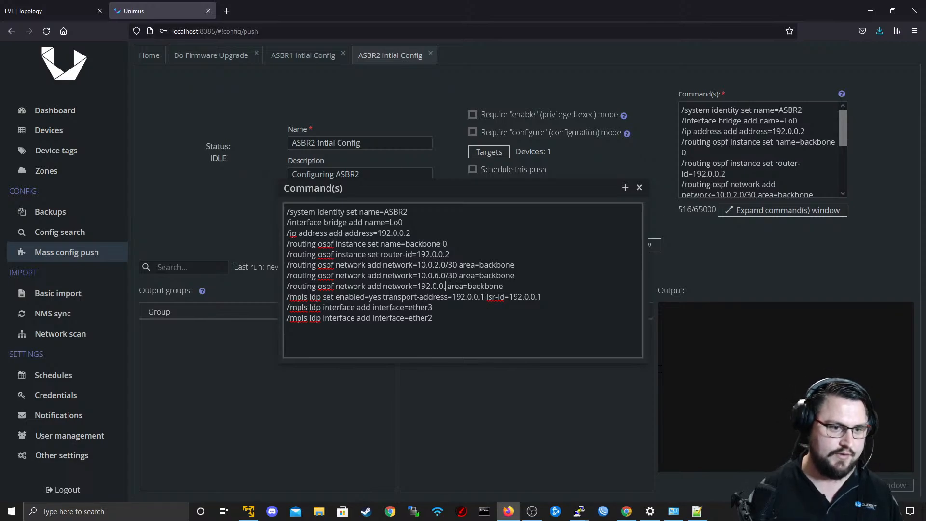
{"action": "type", "text": "2"}
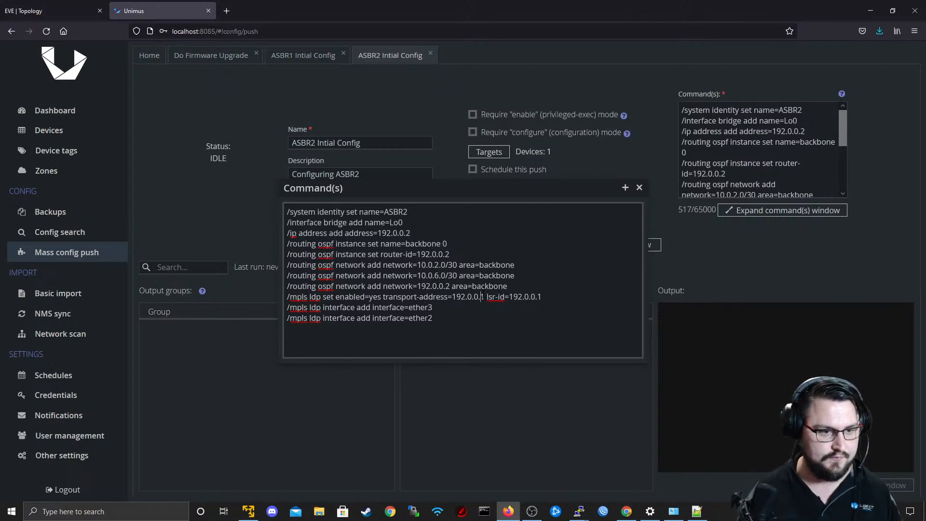
Set both the transport-address and the lsr-id in the preset's MPLS LDP command to 192.0.0.2.
{"action": "key", "text": "BackSpace"}
{"action": "type", "text": "2"}
{"action": "key", "text": "Right"}
{"action": "key", "text": "Right"}
{"action": "key", "text": "Right"}
{"action": "key", "text": "Right"}
{"action": "key", "text": "Right"}
{"action": "key", "text": "Right"}
{"action": "key", "text": "Right"}
{"action": "key", "text": "Right"}
{"action": "key", "text": "Right"}
{"action": "key", "text": "Right"}
{"action": "key", "text": "Right"}
{"action": "key", "text": "Right"}
{"action": "key", "text": "Right"}
{"action": "key", "text": "Right"}
{"action": "key", "text": "Right"}
{"action": "key", "text": "Right"}
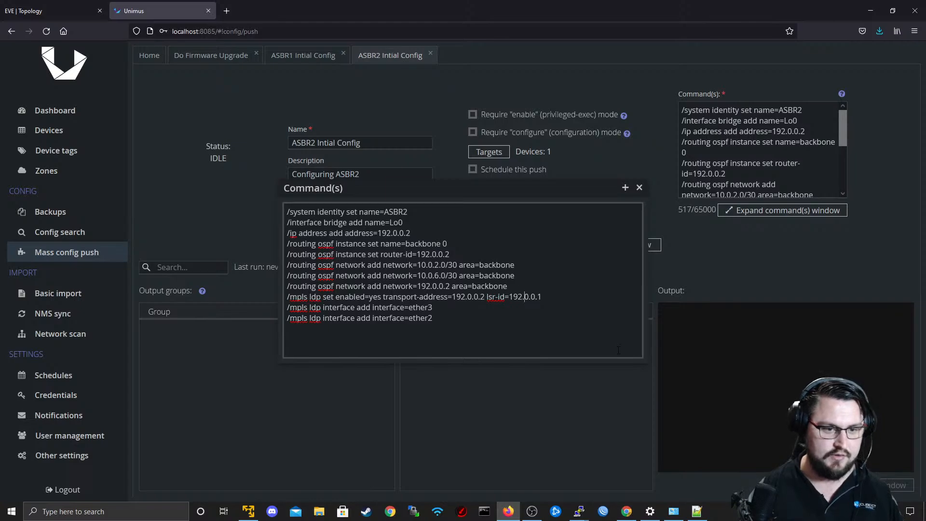
{"action": "key", "text": "Delete"}
{"action": "type", "text": "2"}
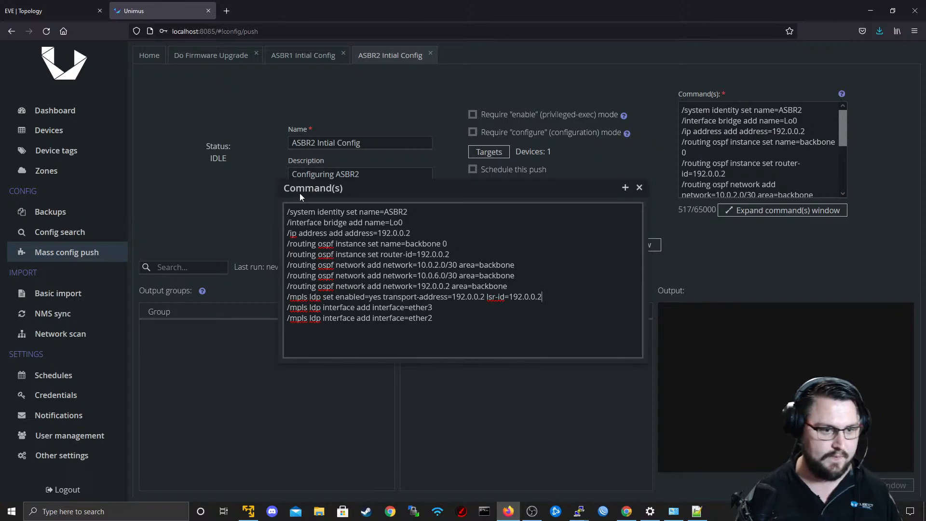
Check R2's interfaces in the EVE topology, then close the expanded command editor and save the ASBR2 preset in Unimus.
{"action": "key", "text": "Down"}
{"action": "key", "text": "Down"}
{"action": "key", "text": "alt+Tab"}
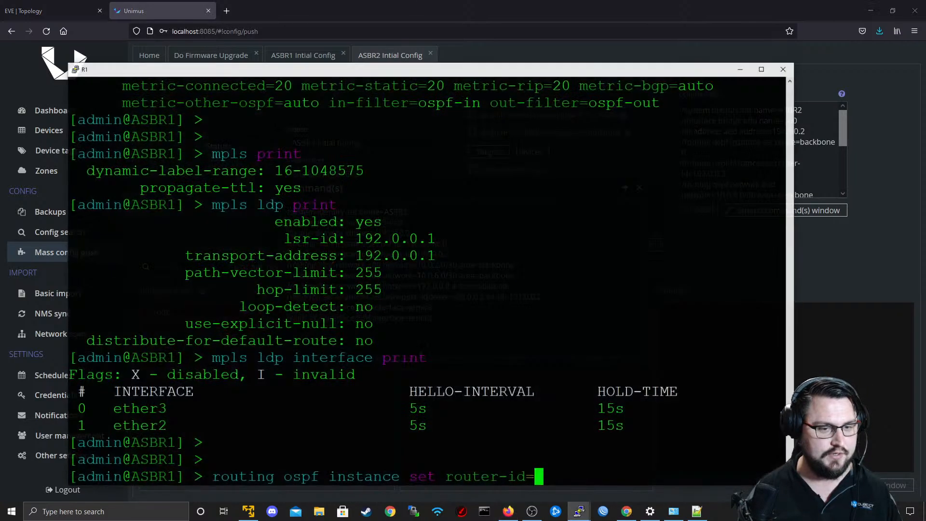
{"action": "key", "text": "alt+Tab"}
{"action": "left_click", "coordinate": [82, 7]}
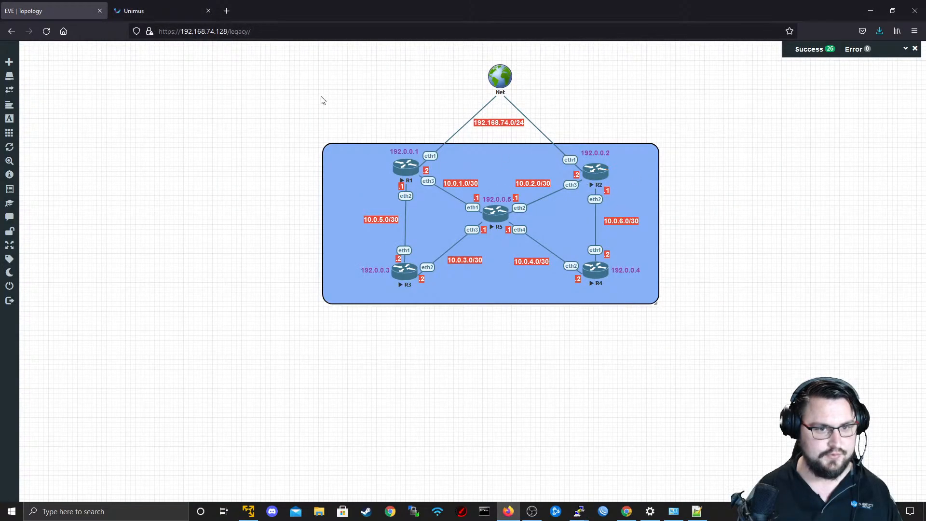
{"action": "left_click", "coordinate": [189, 4]}
{"action": "left_click", "coordinate": [639, 188]}
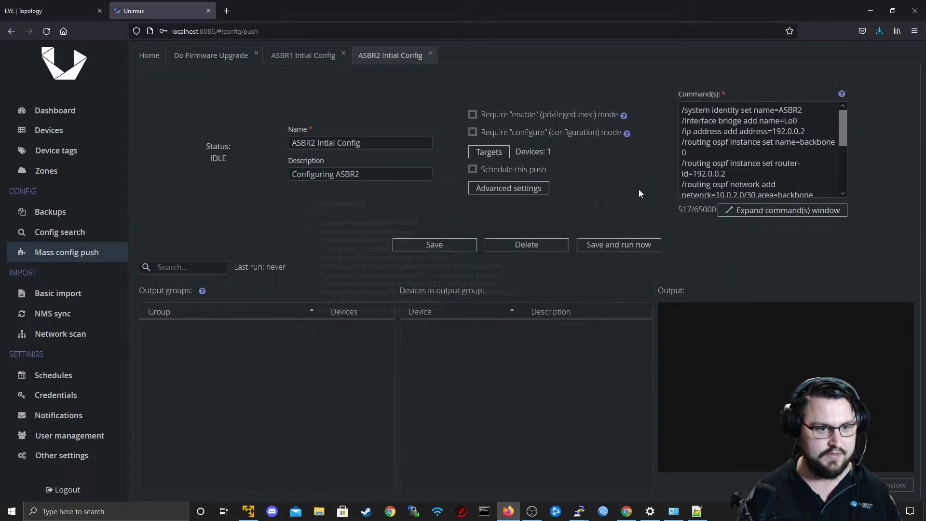
{"action": "left_click", "coordinate": [450, 247]}
Remove the ASBR1 device from the ASBR2 preset's push targets.
{"action": "left_click", "coordinate": [492, 152]}
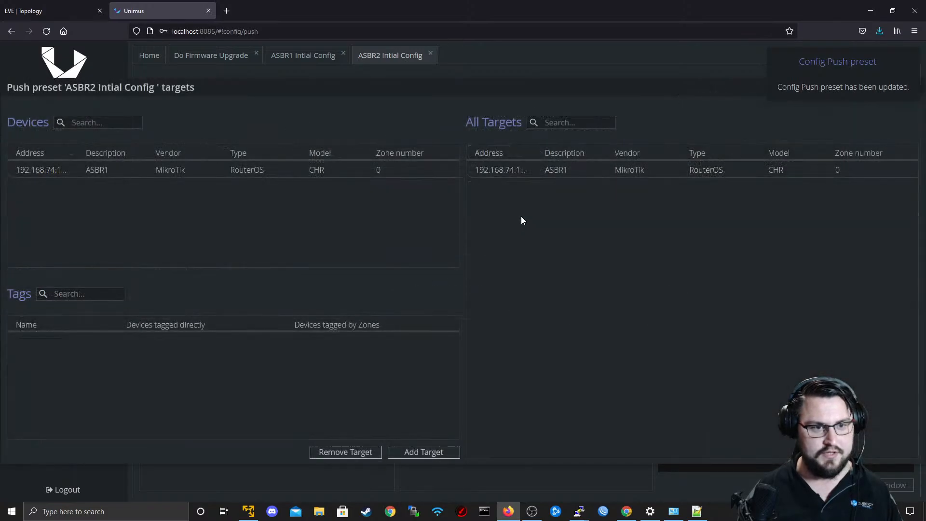
{"action": "left_click", "coordinate": [368, 449]}
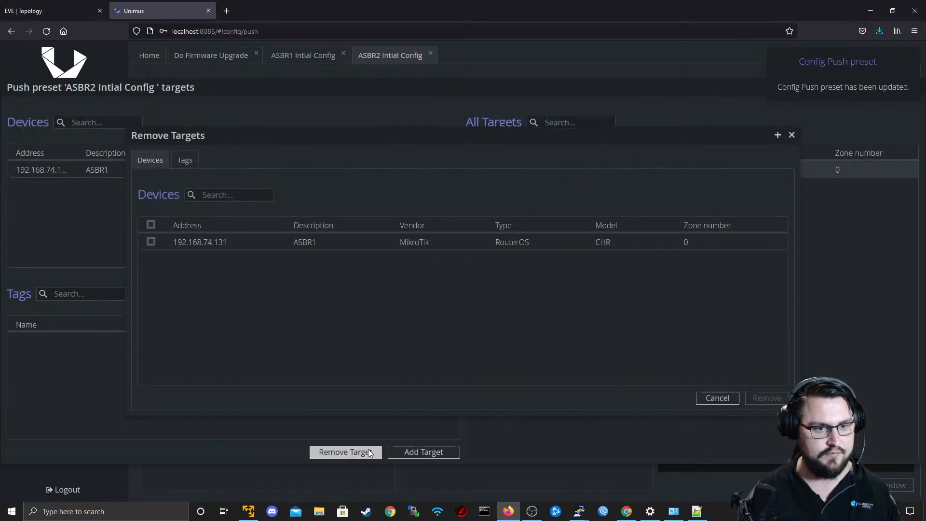
{"action": "left_click", "coordinate": [245, 242]}
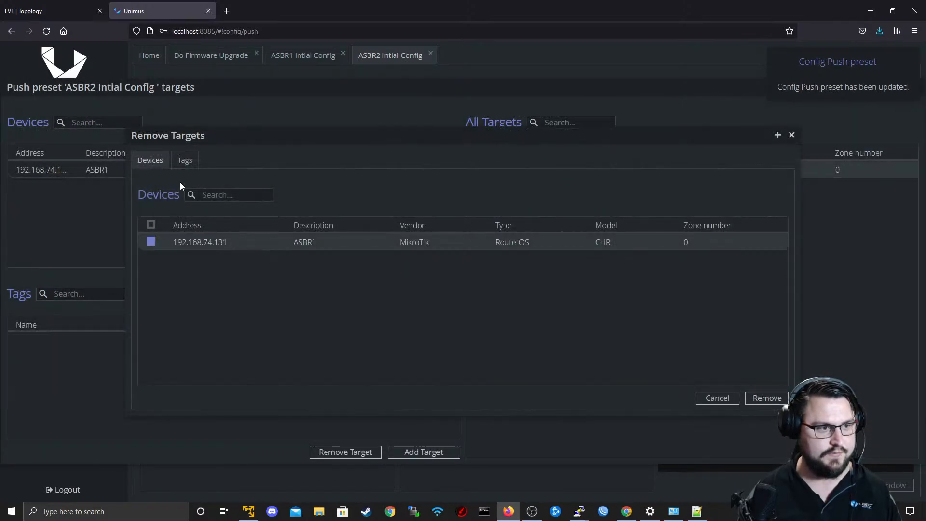
{"action": "left_click", "coordinate": [762, 398]}
{"action": "left_click", "coordinate": [792, 135]}
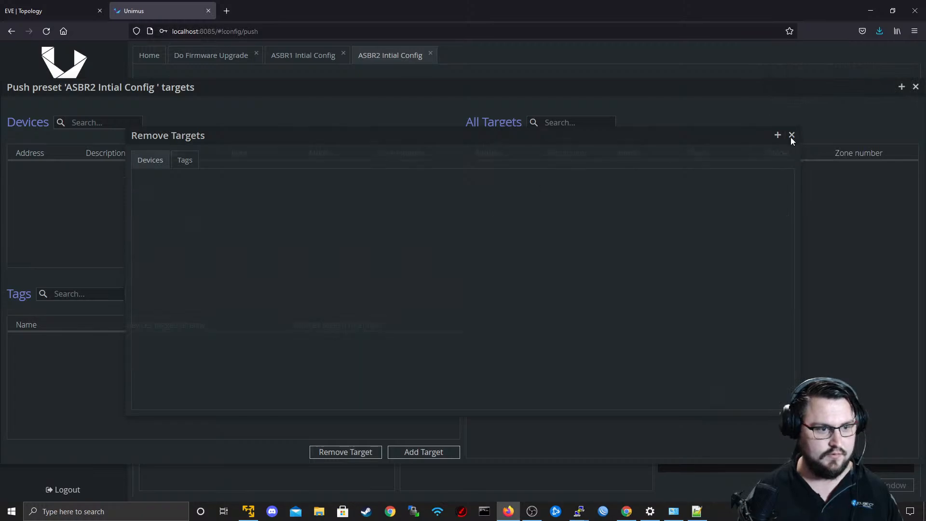
Add the ASBR2 device (192.168.74.133) as the preset's push target and return to the preset.
{"action": "left_click", "coordinate": [406, 453]}
{"action": "left_click", "coordinate": [166, 257]}
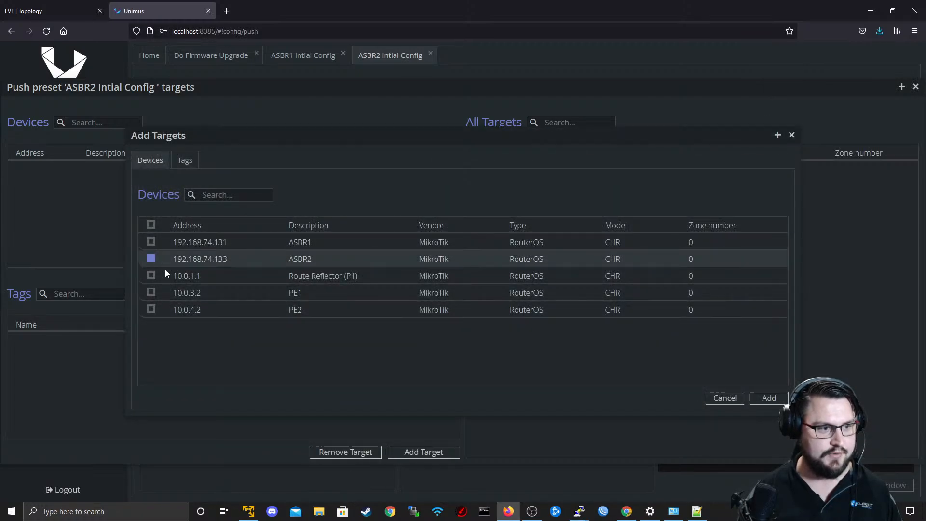
{"action": "left_click", "coordinate": [769, 398]}
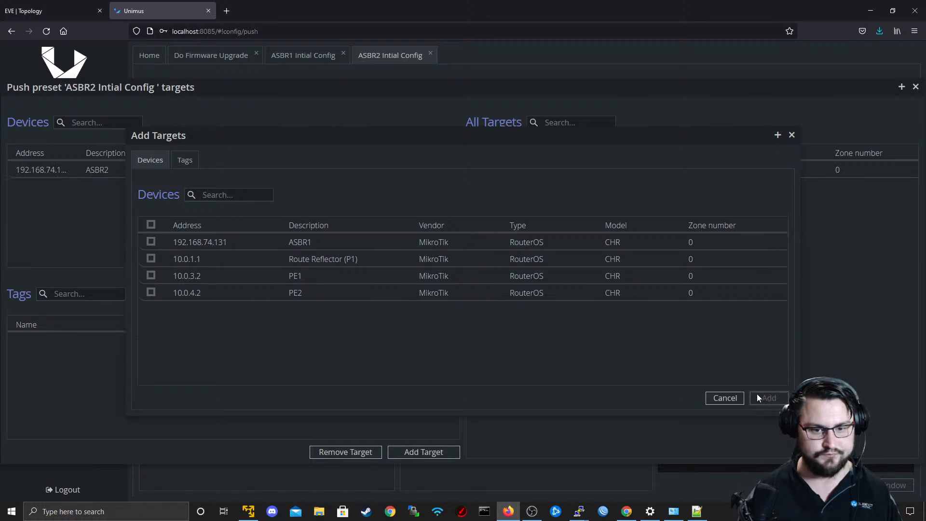
{"action": "left_click", "coordinate": [792, 135]}
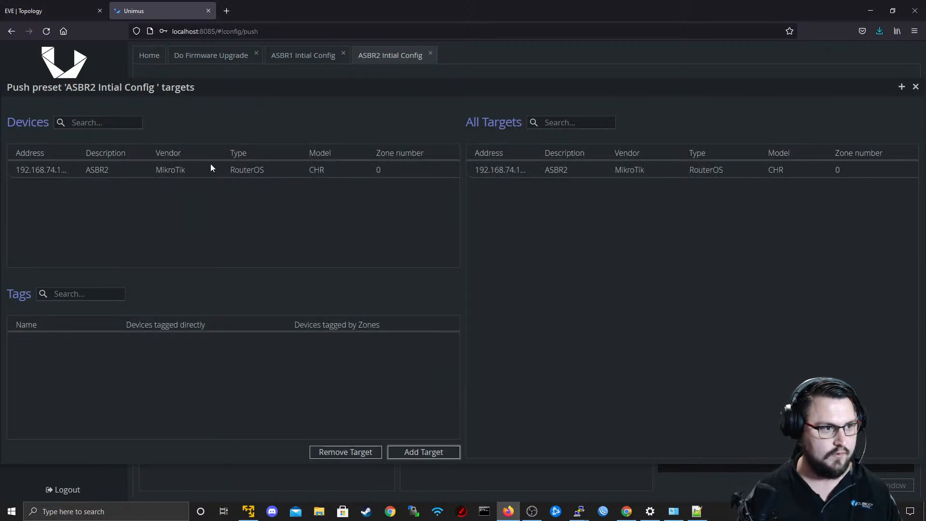
{"action": "left_click", "coordinate": [916, 87]}
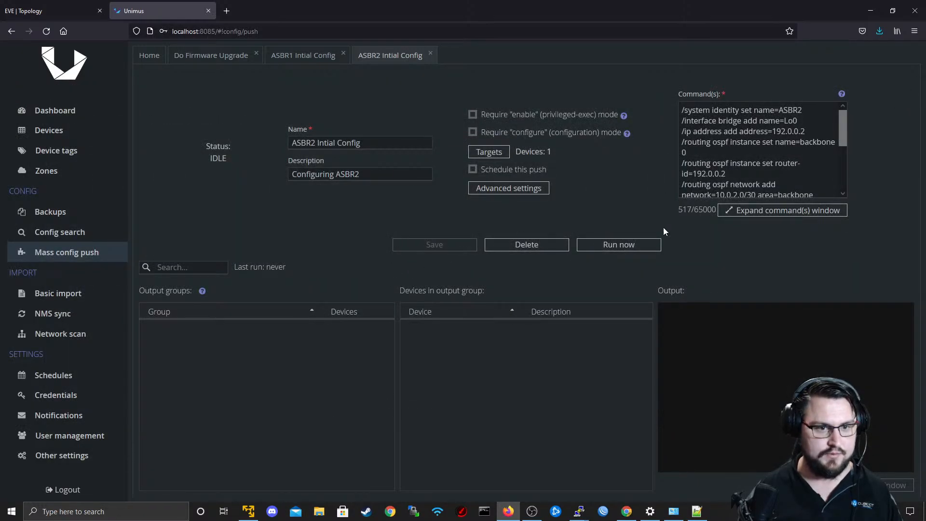
Run the ASBR2 config push immediately and bring up a fresh prompt in the R2 terminal.
{"action": "left_click", "coordinate": [621, 245]}
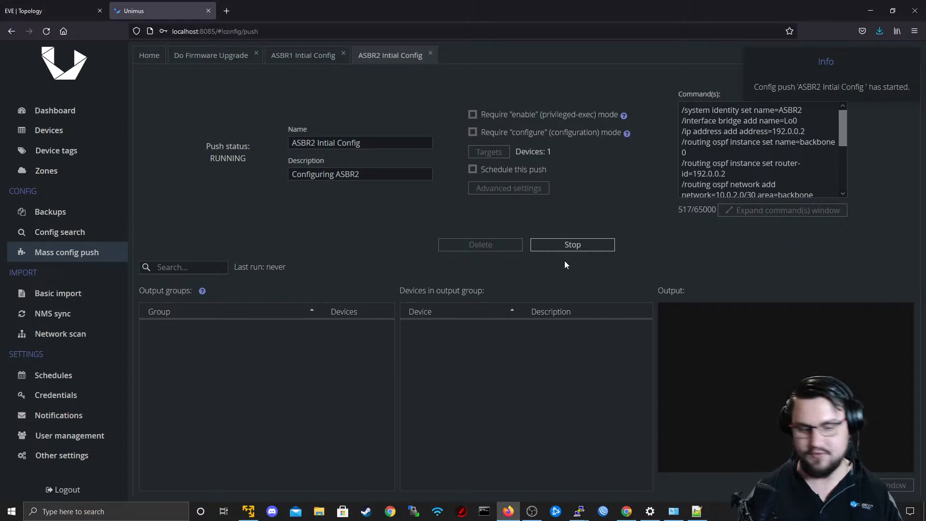
{"action": "left_click", "coordinate": [579, 511]}
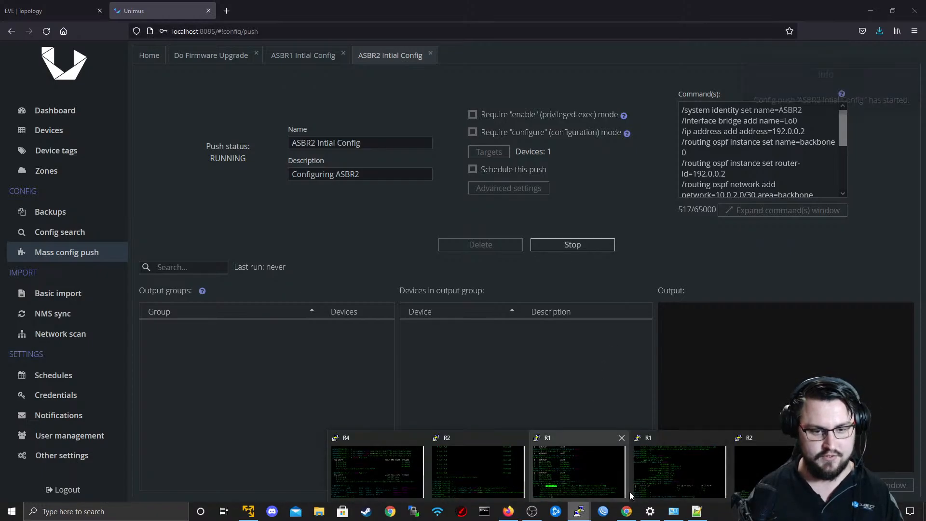
{"action": "left_click", "coordinate": [769, 470]}
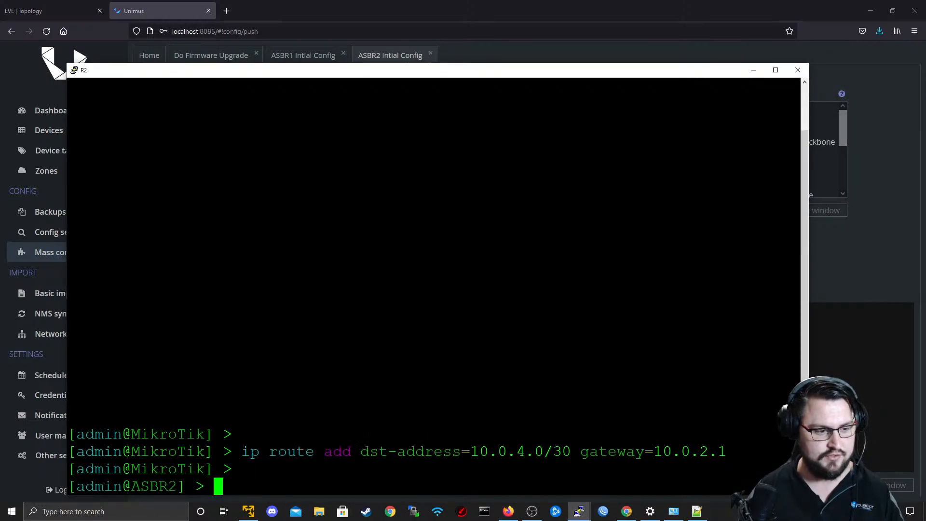
{"action": "key", "text": "Return"}
{"action": "key", "text": "Return"}
{"action": "key", "text": "Return"}
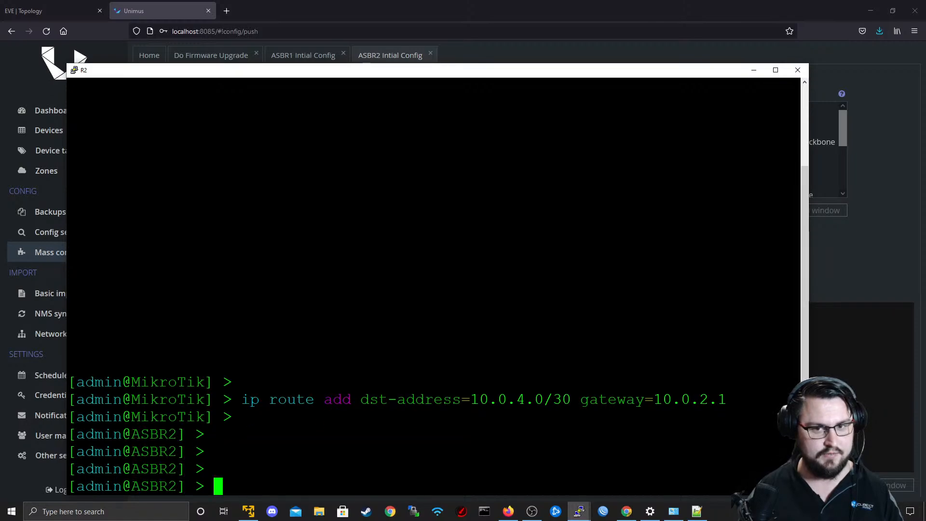
Print R2's general MPLS settings with "mpls print".
{"action": "type", "text": "int"}
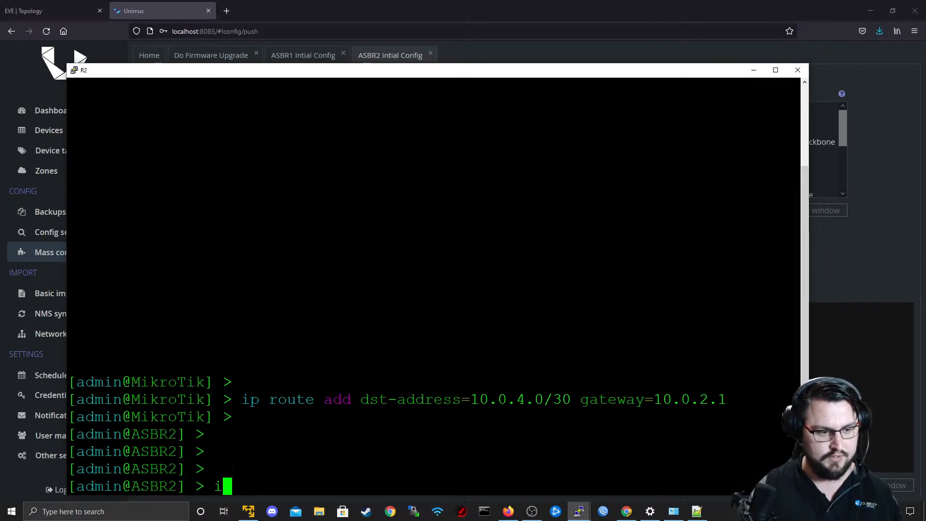
{"action": "key", "text": "BackSpace"}
{"action": "key", "text": "BackSpace"}
{"action": "key", "text": "BackSpace"}
{"action": "type", "text": "mpls print"}
{"action": "key", "text": "Return"}
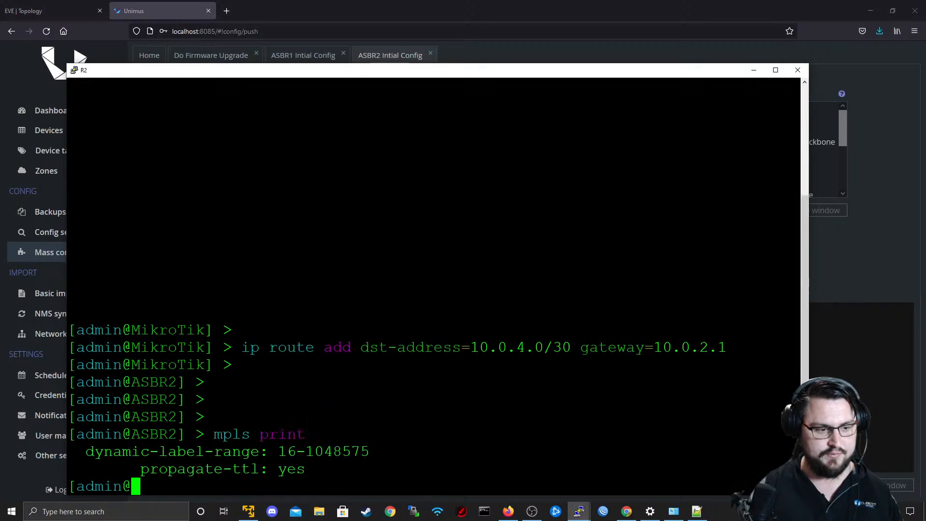
Run "mpls ldp print" on R2 repeatedly to see whether the LDP settings are applied, and return to Unimus.
{"action": "key", "text": "Up"}
{"action": "key", "text": "Left"}
{"action": "key", "text": "Left"}
{"action": "key", "text": "Left"}
{"action": "key", "text": "Left"}
{"action": "key", "text": "Left"}
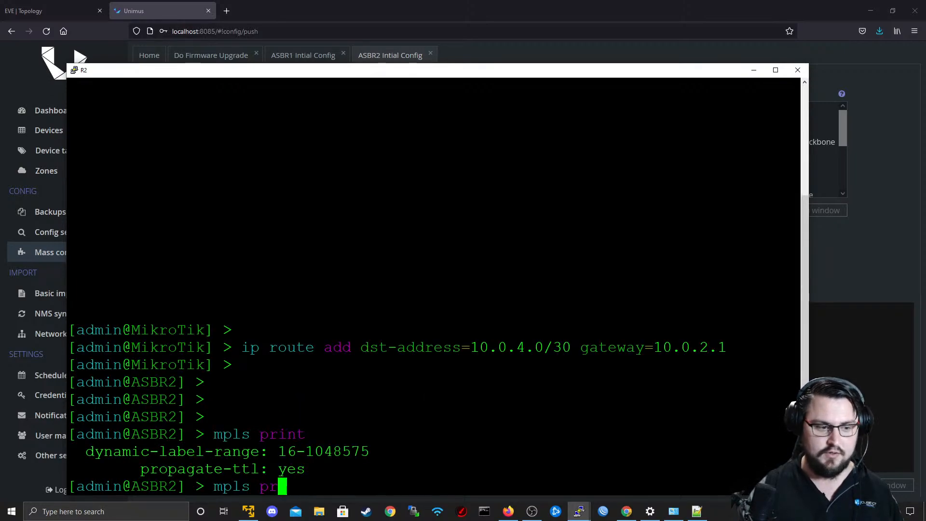
{"action": "type", "text": "ldp"}
{"action": "key", "text": "Return"}
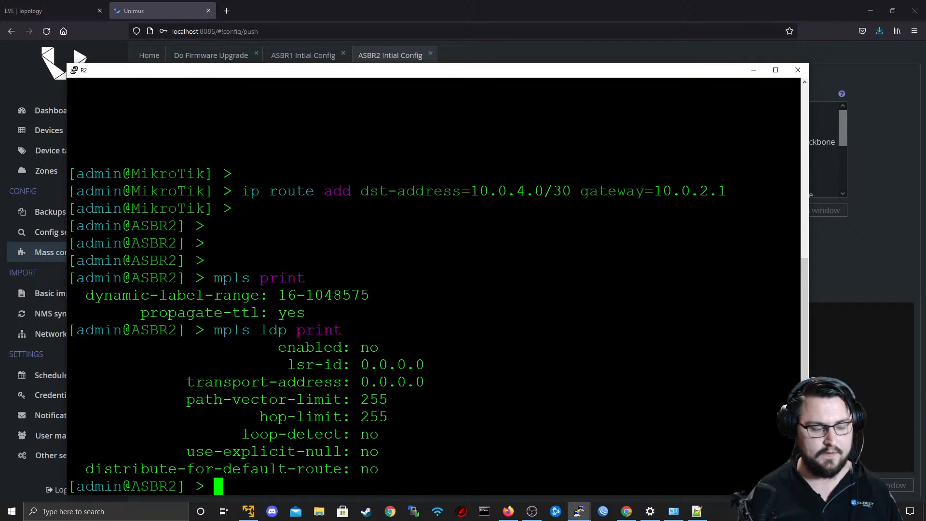
{"action": "key", "text": "Up"}
{"action": "key", "text": "Return"}
{"action": "key", "text": "Up"}
{"action": "key", "text": "Return"}
{"action": "left_click", "coordinate": [753, 70]}
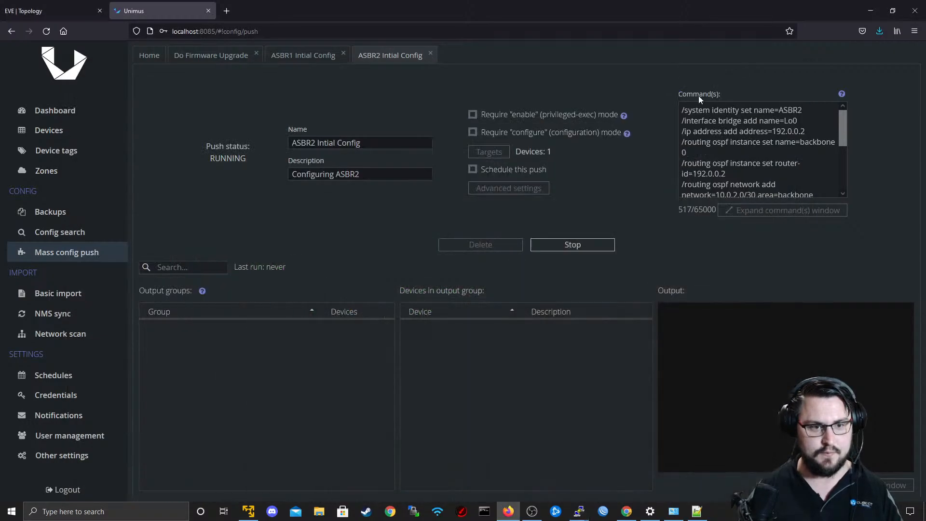
Return to the R2 terminal and print the MPLS LDP settings again.
{"action": "key", "text": "alt+Tab"}
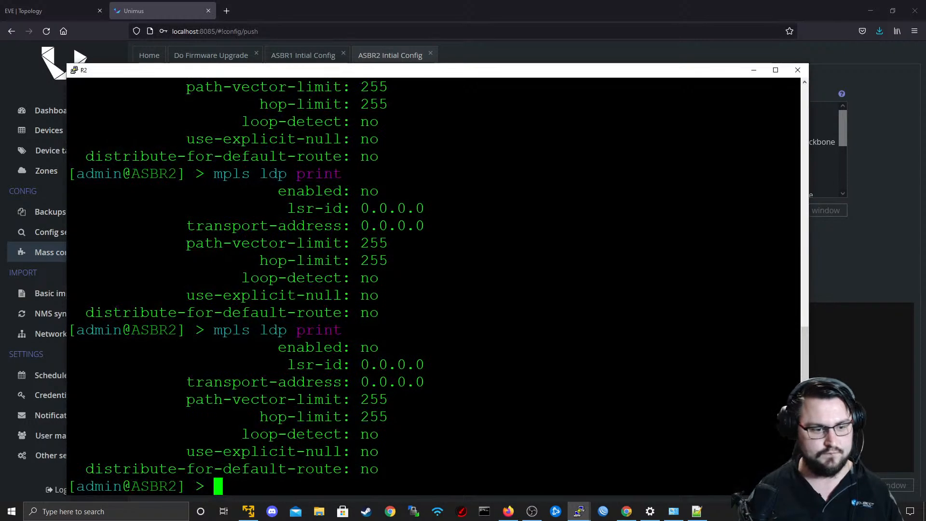
{"action": "key", "text": "Up"}
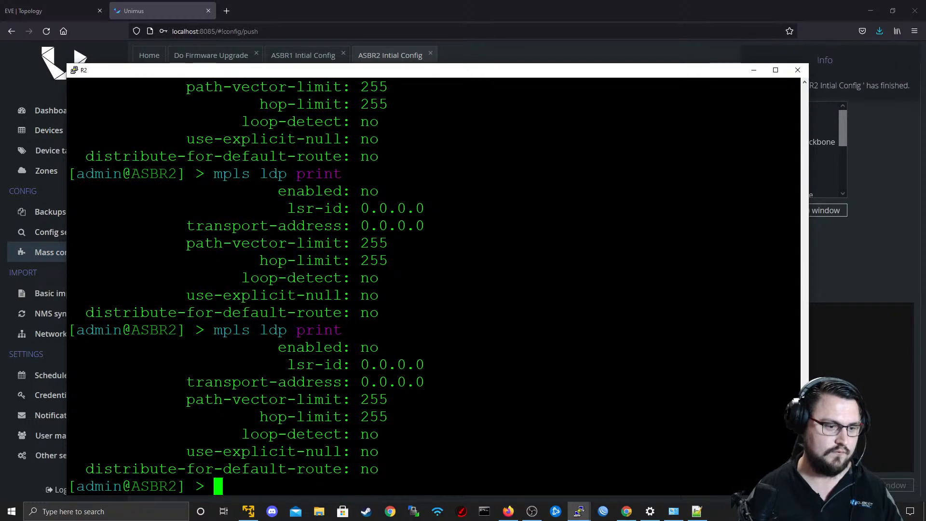
{"action": "key", "text": "Down"}
{"action": "key", "text": "Return"}
{"action": "key", "text": "Return"}
{"action": "key", "text": "Up"}
{"action": "key", "text": "Return"}
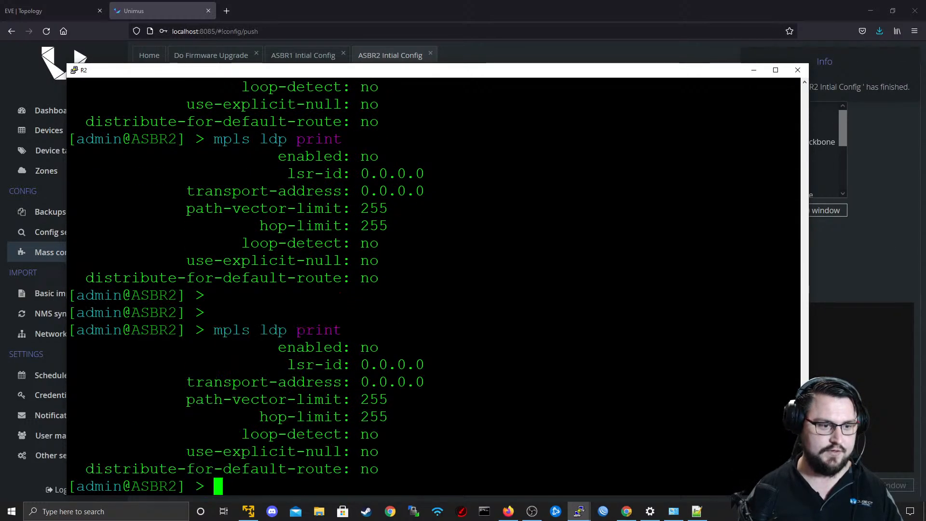
{"action": "key", "text": "Up"}
{"action": "key", "text": "Return"}
Return to Unimus and open the output group of the ASBR2 push to list its devices.
{"action": "left_click", "coordinate": [850, 276]}
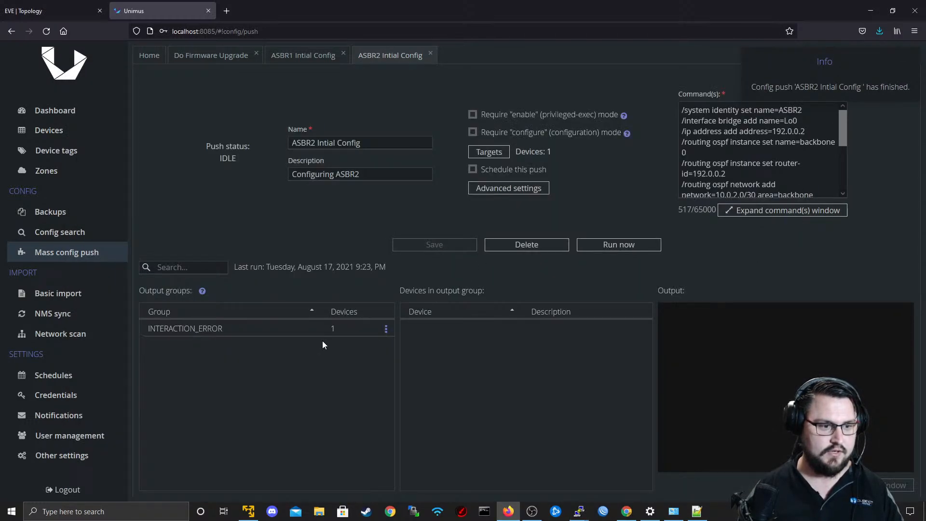
{"action": "left_click", "coordinate": [316, 328]}
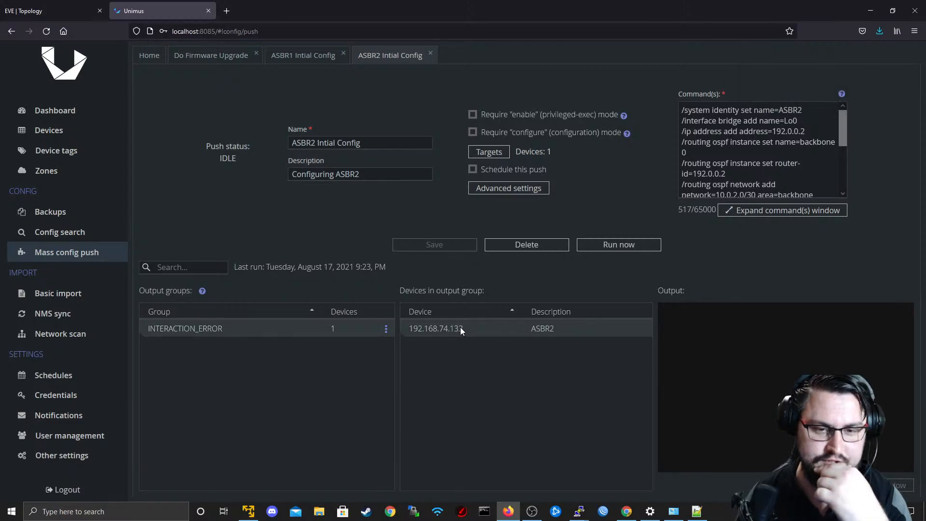
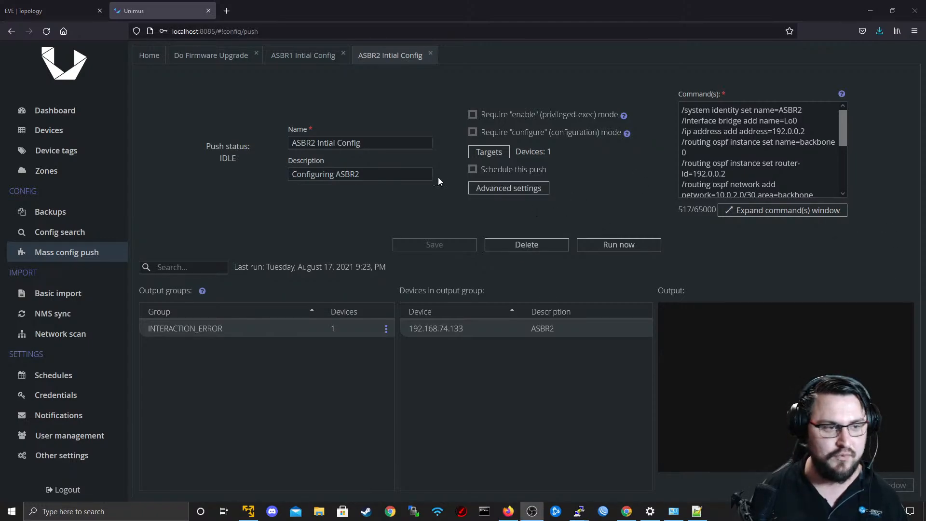
Append "interface=Lo0" to the "/ip address add address=192.0.0.2" command of the ASBR2 push and save the preset.
{"action": "key", "text": "alt+Tab"}
{"action": "left_click", "coordinate": [283, 240]}
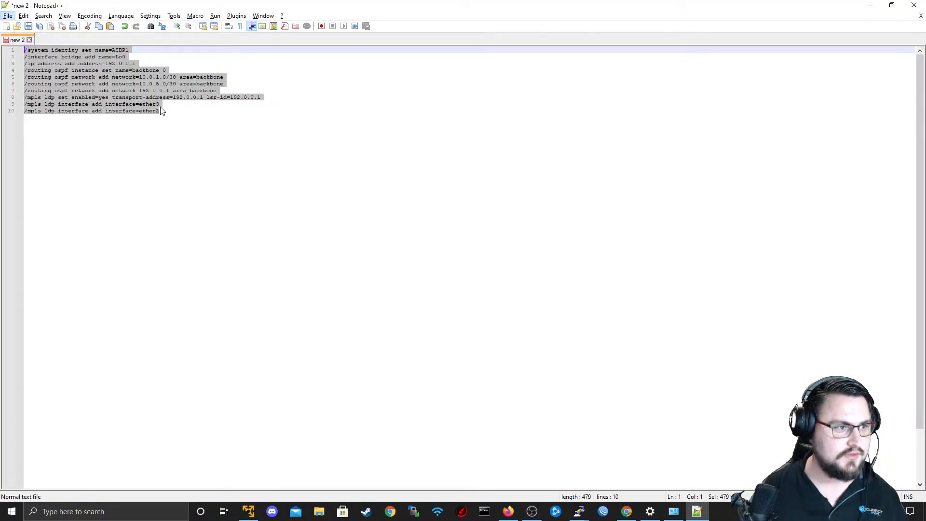
{"action": "key", "text": "alt+Tab"}
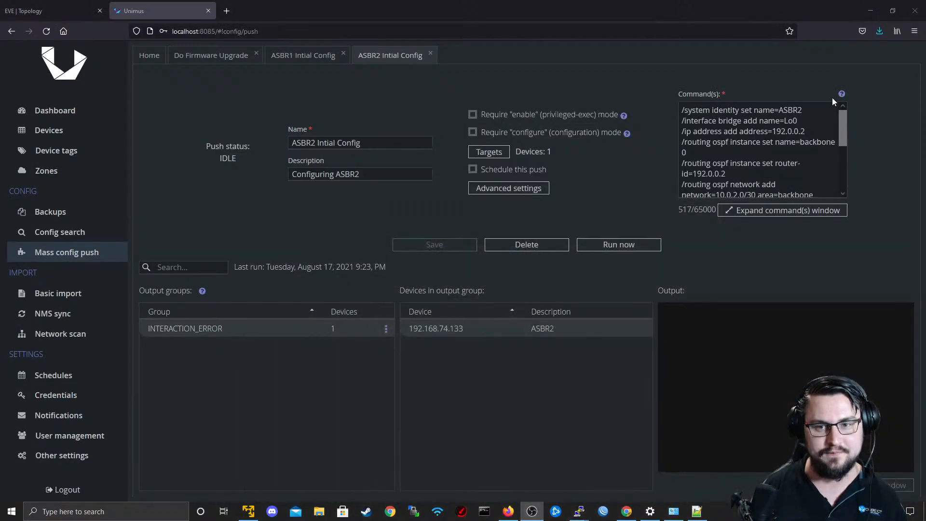
{"action": "left_click", "coordinate": [771, 211]}
{"action": "left_click", "coordinate": [461, 252]}
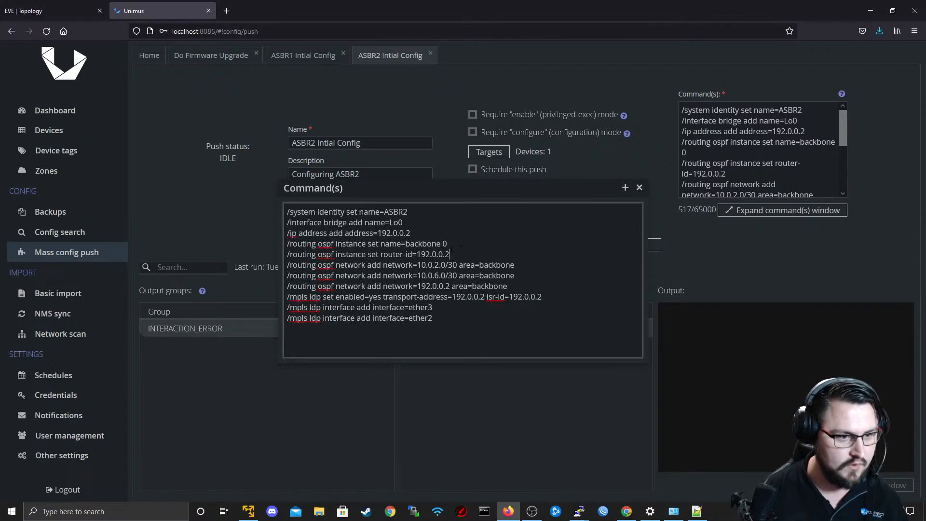
{"action": "type", "text": "interface=Lo0"}
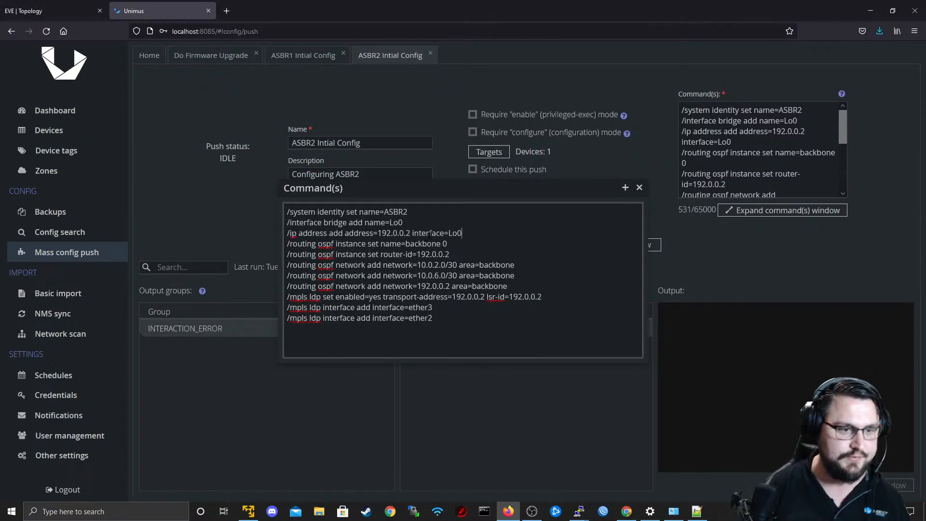
{"action": "left_click", "coordinate": [639, 188]}
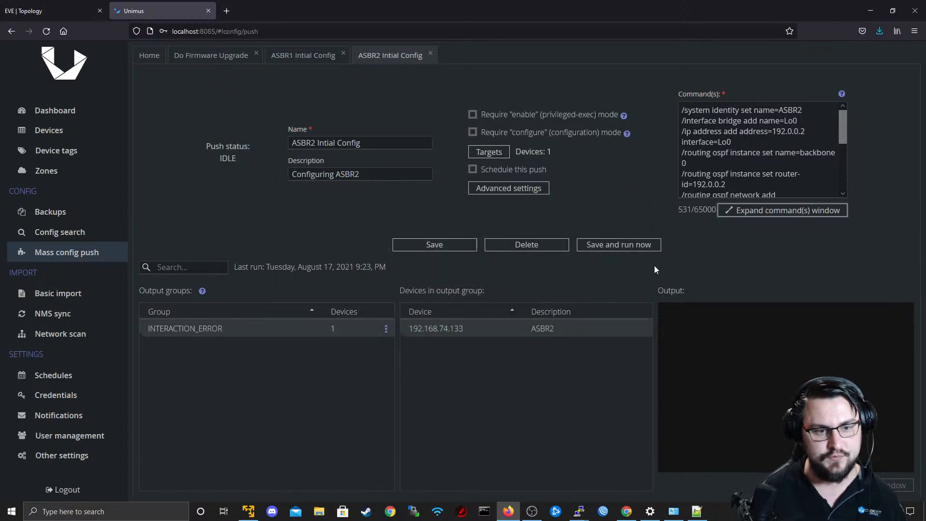
{"action": "left_click", "coordinate": [469, 245]}
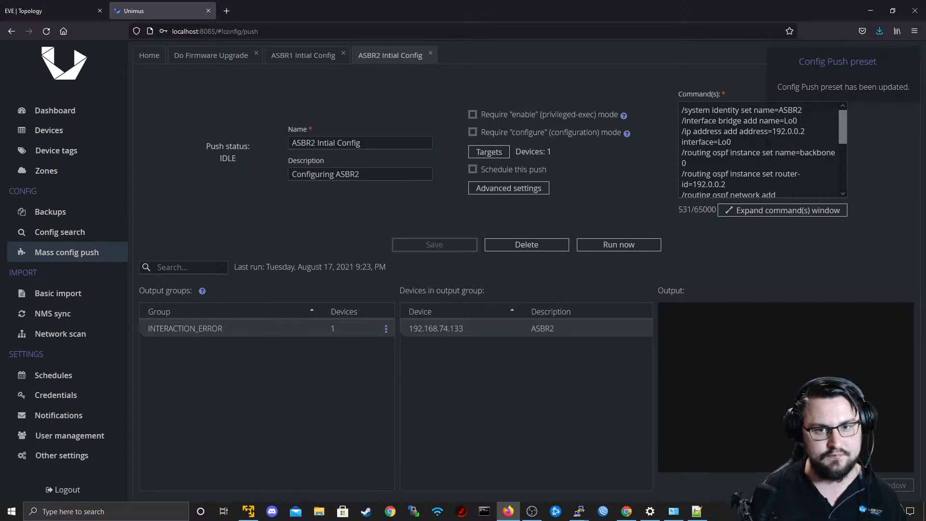
Remove the system identity and Lo0 bridge commands from the ASBR2 push, then save and run it.
{"action": "left_click_drag", "start_coordinate": [798, 120], "coordinate": [550, 105]}
{"action": "key", "text": "BackSpace"}
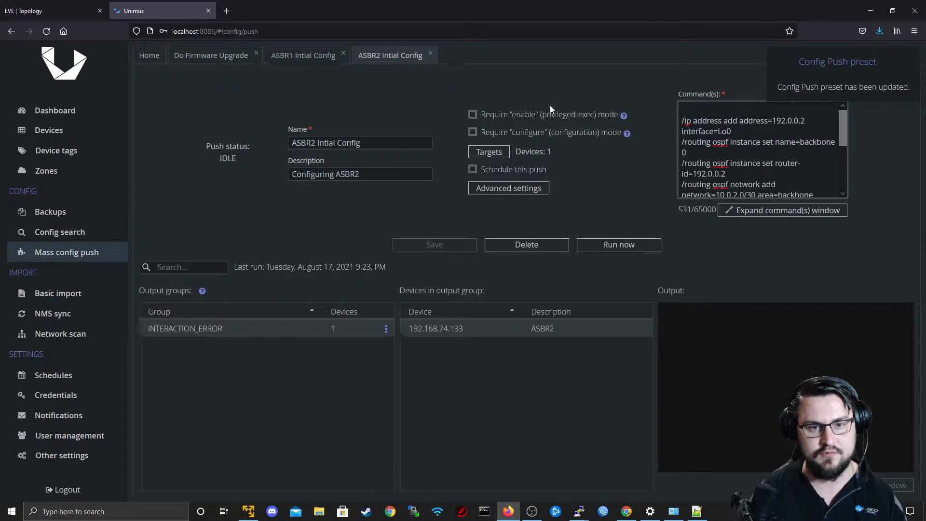
{"action": "left_click", "coordinate": [630, 245]}
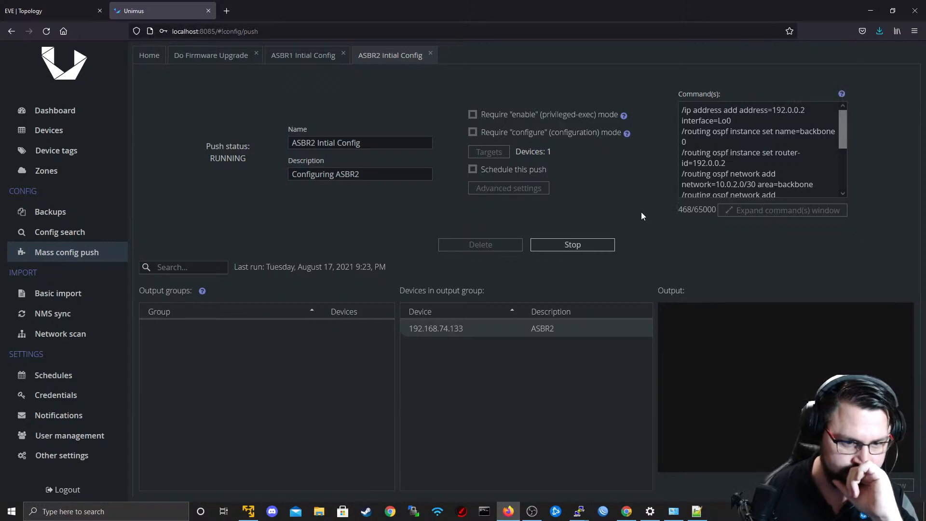
Check the loopback address line of the ASBR1 commands in Notepad++ and return to Unimus.
{"action": "left_click", "coordinate": [691, 512]}
{"action": "left_click", "coordinate": [177, 65]}
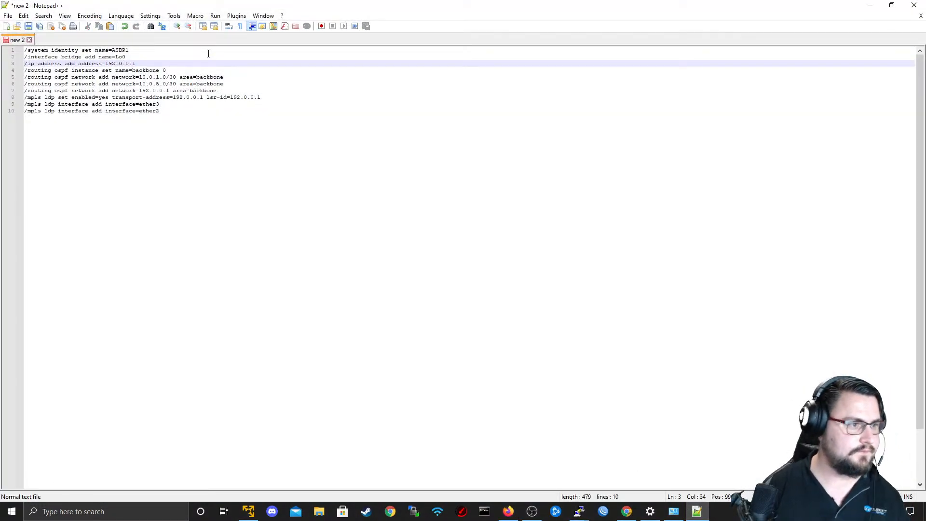
{"action": "key", "text": "alt+Tab"}
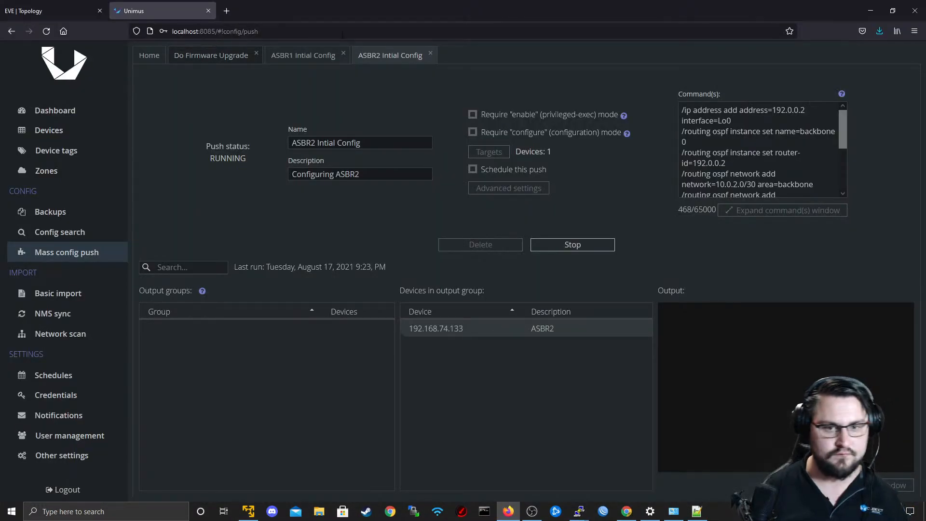
Switch to the R2 terminal, print the MPLS LDP settings and list the available top-level commands.
{"action": "key", "text": "alt+Tab"}
{"action": "key", "text": "alt+Tab"}
{"action": "key", "text": "alt+Tab"}
{"action": "key", "text": "alt+Tab"}
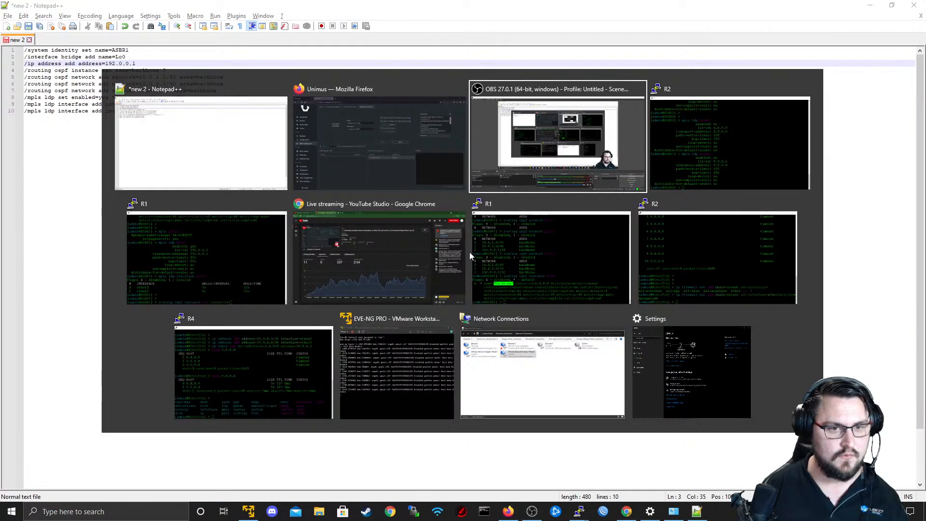
{"action": "key", "text": "Up"}
{"action": "key", "text": "Return"}
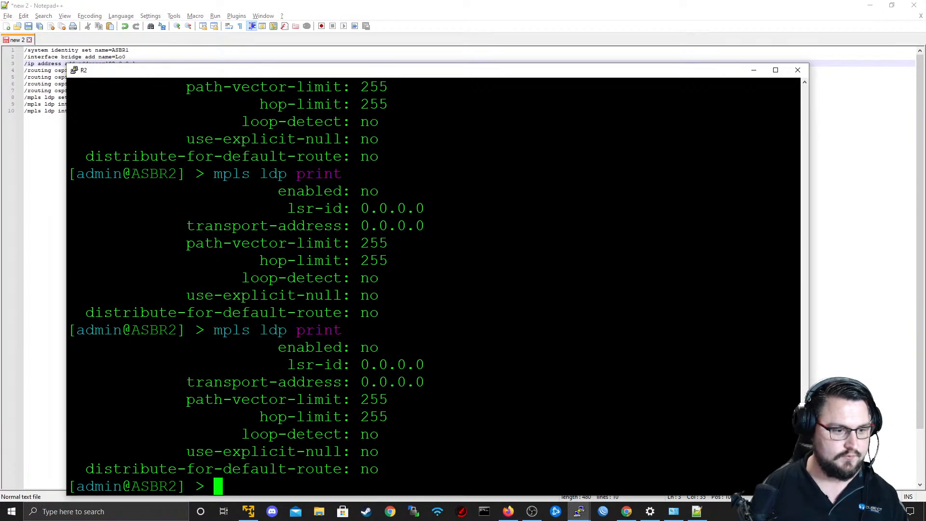
{"action": "key", "text": "Up"}
{"action": "key", "text": "Down"}
{"action": "key", "text": "Tab"}
{"action": "key", "text": "Tab"}
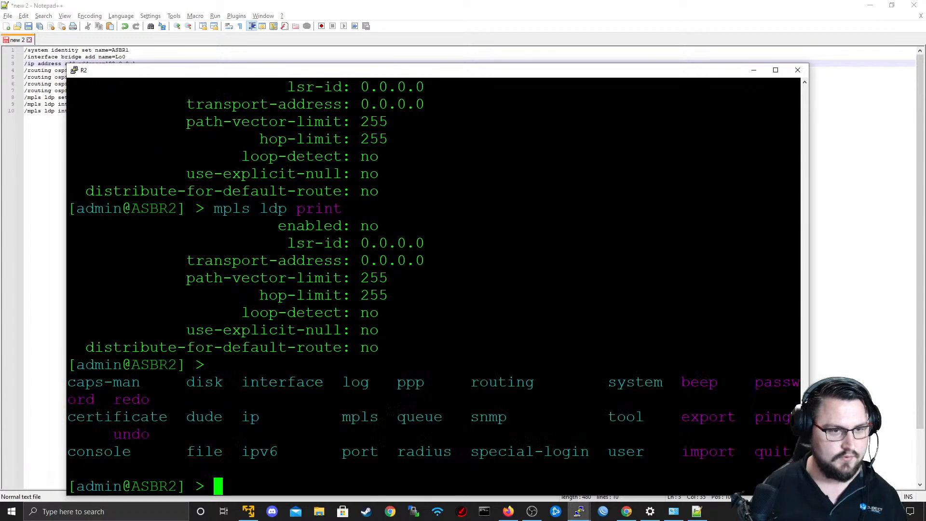
Review the OSPF instance line of the ASBR1 commands in Notepad++ and return to Unimus.
{"action": "key", "text": "alt+Tab"}
{"action": "key", "text": "alt+Tab"}
{"action": "left_click", "coordinate": [378, 166]}
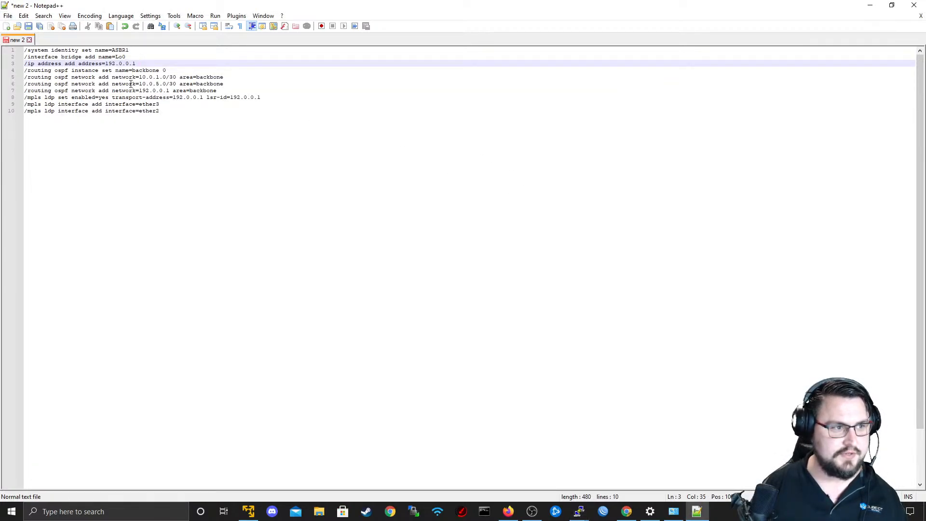
{"action": "left_click_drag", "start_coordinate": [79, 70], "coordinate": [167, 70]}
{"action": "key", "text": "alt+Tab"}
{"action": "key", "text": "alt+Tab"}
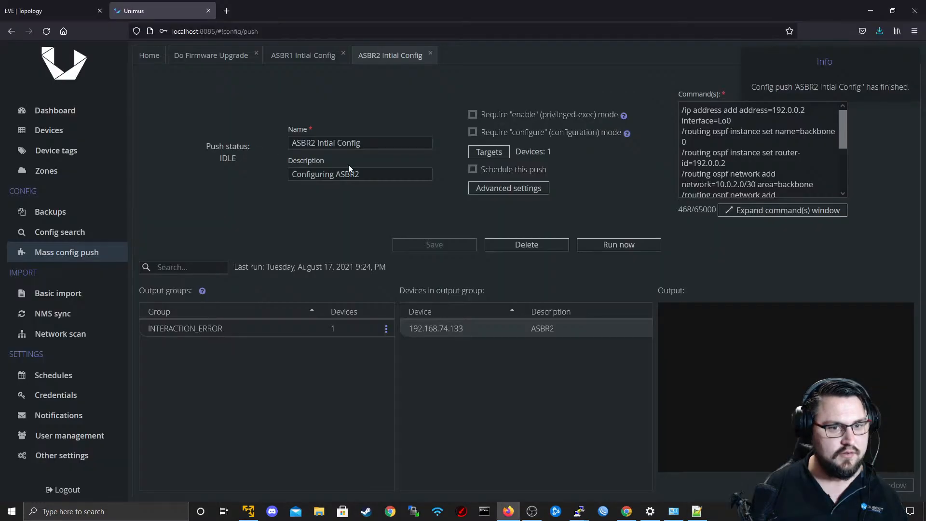
Read through the ASBR2 push commands in the expanded view and close it.
{"action": "scroll", "coordinate": [759, 149], "scroll_direction": "down", "scroll_amount": 3}
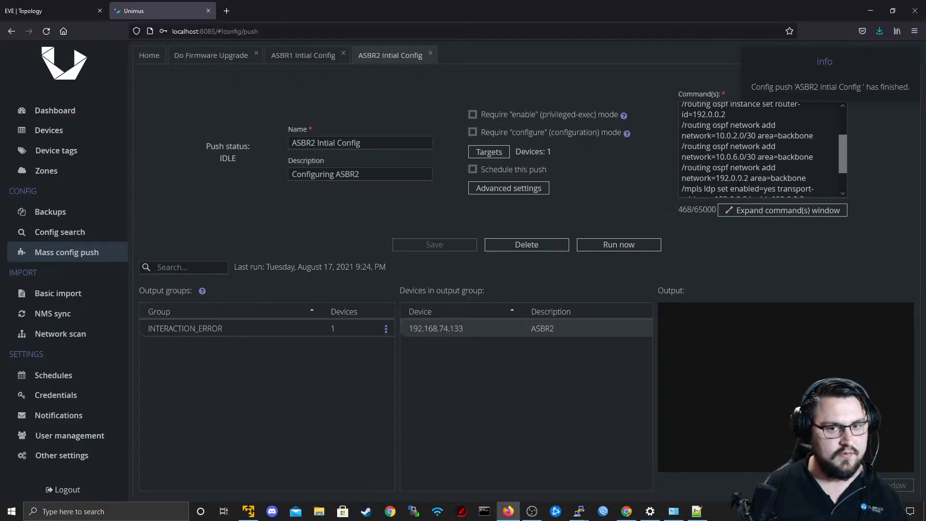
{"action": "left_click", "coordinate": [737, 212]}
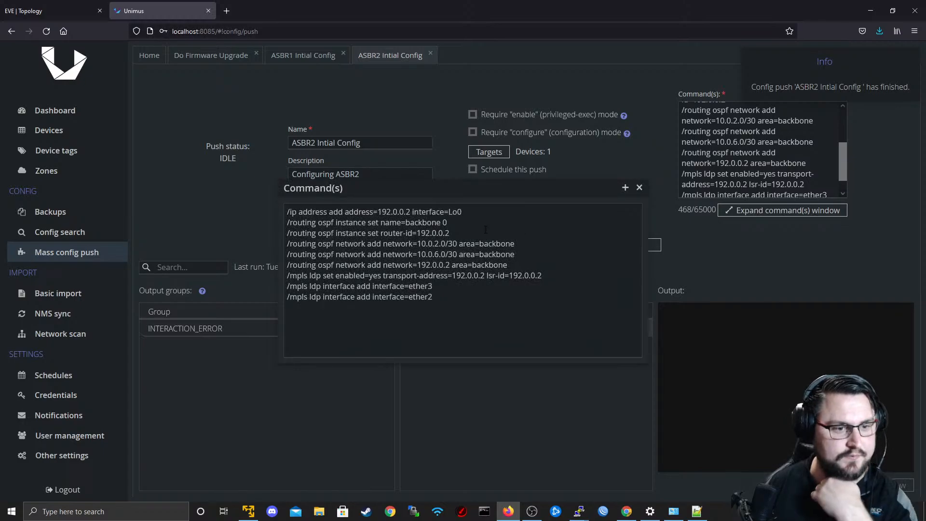
{"action": "left_click", "coordinate": [639, 188]}
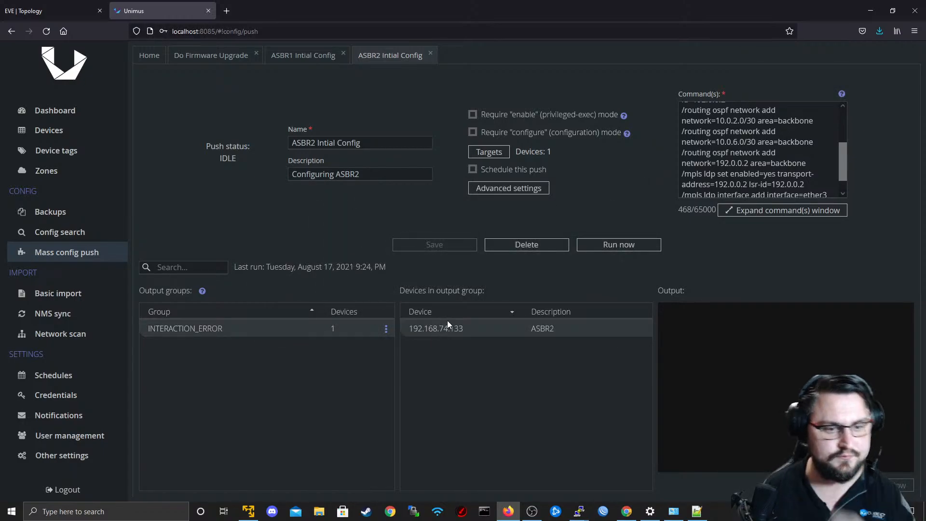
Run "mpls ldp print" several times in the R2 terminal to check whether the pushed LDP settings are applied.
{"action": "key", "text": "alt+Tab"}
{"action": "key", "text": "Up"}
{"action": "key", "text": "Return"}
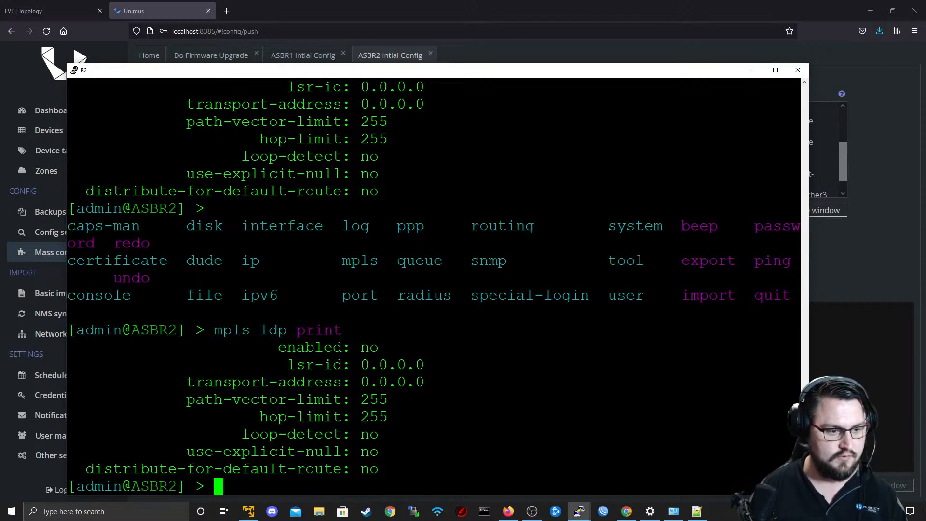
{"action": "key", "text": "Up"}
{"action": "key", "text": "Return"}
{"action": "key", "text": "Up"}
{"action": "key", "text": "Return"}
{"action": "key", "text": "Return"}
{"action": "key", "text": "Up"}
{"action": "key", "text": "Return"}
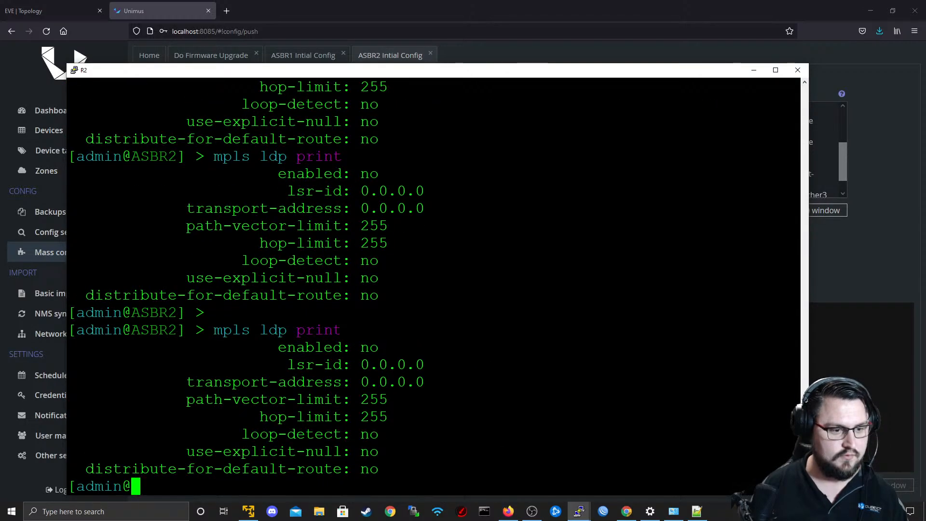
{"action": "key", "text": "Return"}
{"action": "key", "text": "Up"}
{"action": "key", "text": "Return"}
{"action": "key", "text": "Return"}
{"action": "key", "text": "Up"}
{"action": "key", "text": "Return"}
{"action": "key", "text": "Up"}
{"action": "key", "text": "Return"}
Export R2's full configuration with "export" to see which pushed commands were applied.
{"action": "key", "text": "Up"}
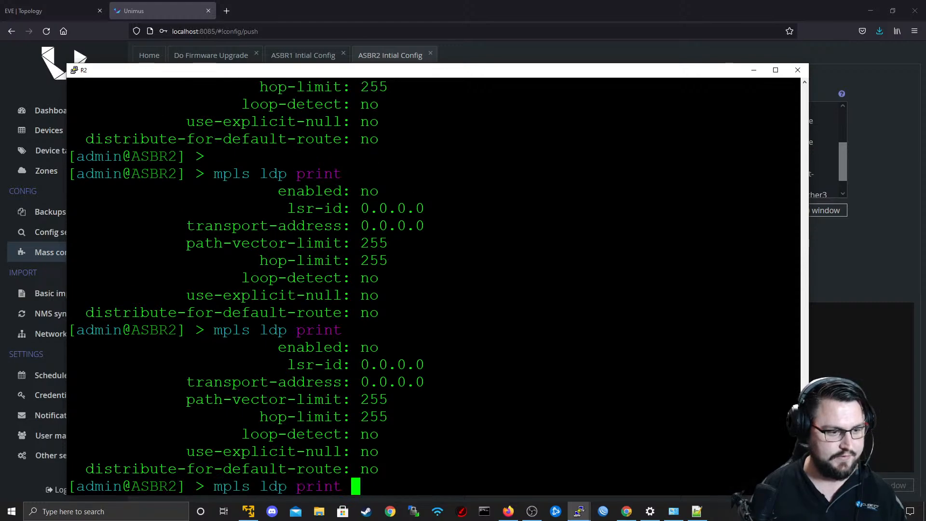
{"action": "key", "text": "Up"}
{"action": "key", "text": "Up"}
{"action": "key", "text": "Down"}
{"action": "key", "text": "Down"}
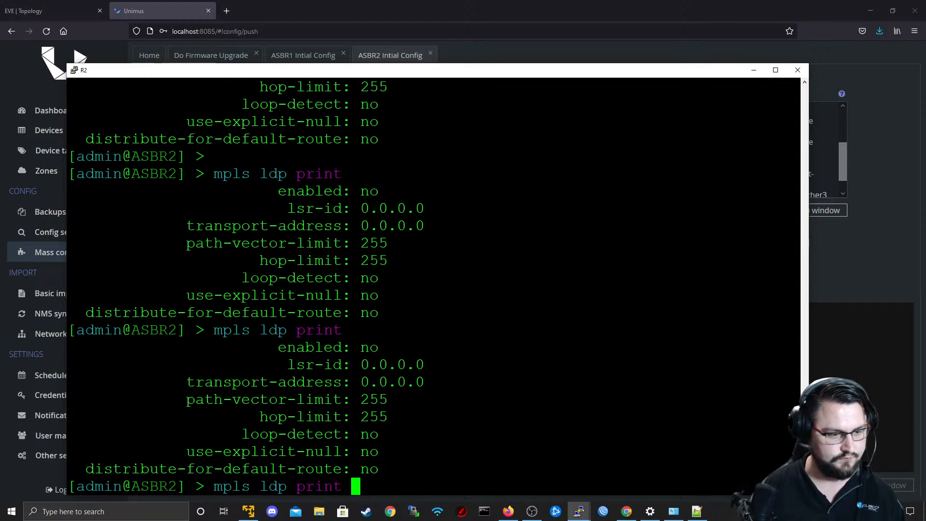
{"action": "key", "text": "BackSpace"}
{"action": "key", "text": "BackSpace"}
{"action": "key", "text": "BackSpace"}
{"action": "key", "text": "BackSpace"}
{"action": "key", "text": "BackSpace"}
{"action": "key", "text": "BackSpace"}
{"action": "key", "text": "BackSpace"}
{"action": "key", "text": "BackSpace"}
{"action": "key", "text": "BackSpace"}
{"action": "key", "text": "BackSpace"}
{"action": "key", "text": "BackSpace"}
{"action": "key", "text": "BackSpace"}
{"action": "key", "text": "BackSpace"}
{"action": "key", "text": "BackSpace"}
{"action": "type", "text": "export"}
{"action": "key", "text": "Return"}
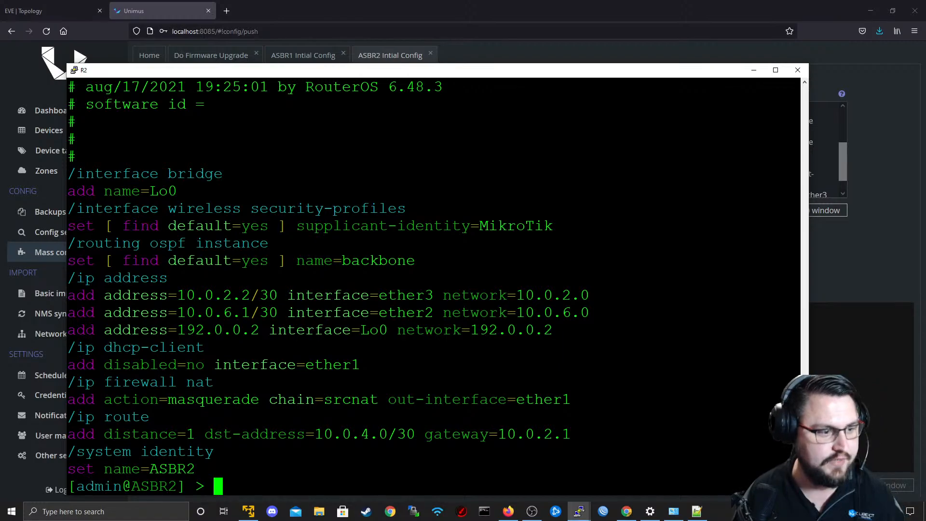
Review the OSPF instance and network lines in Notepad++, then open the expanded ASBR2 command list in Unimus.
{"action": "key", "text": "alt+Tab"}
{"action": "key", "text": "alt+Tab"}
{"action": "key", "text": "alt+Tab"}
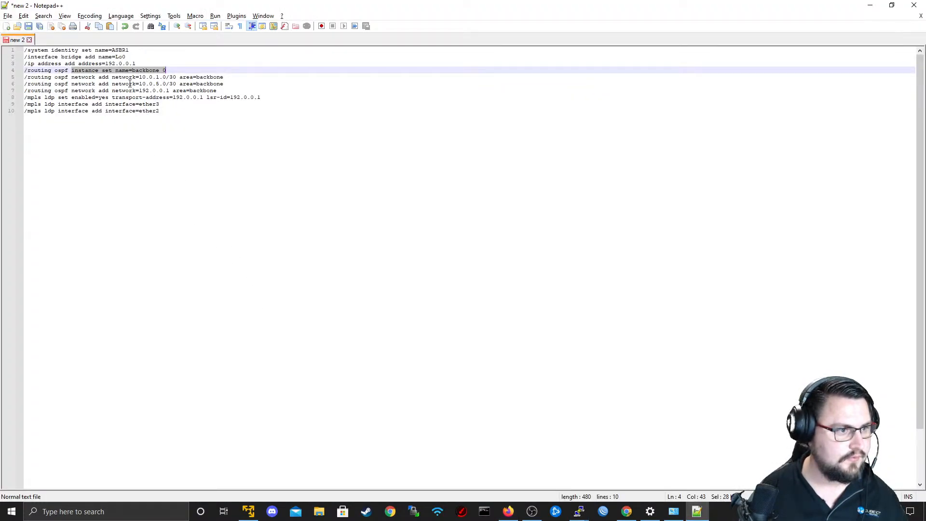
{"action": "left_click", "coordinate": [52, 71]}
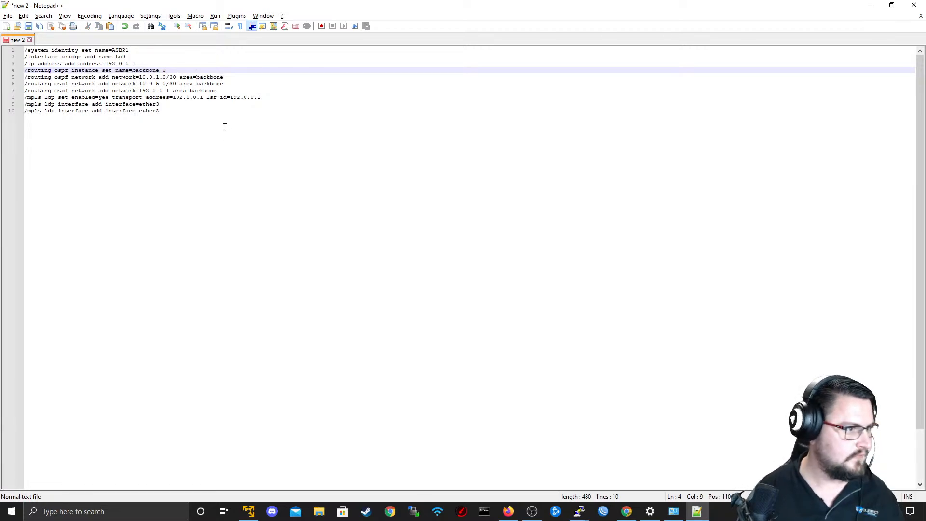
{"action": "left_click_drag", "start_coordinate": [235, 80], "coordinate": [89, 78]}
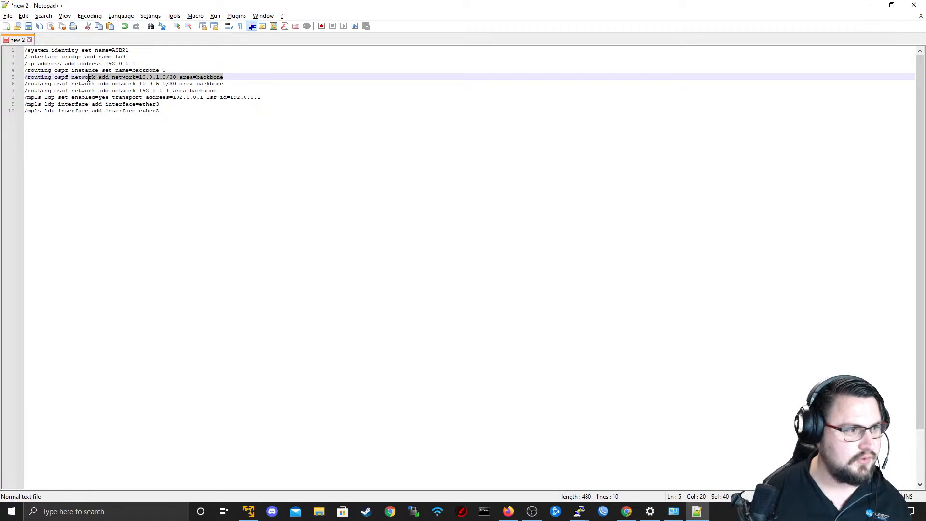
{"action": "key", "text": "alt+Tab"}
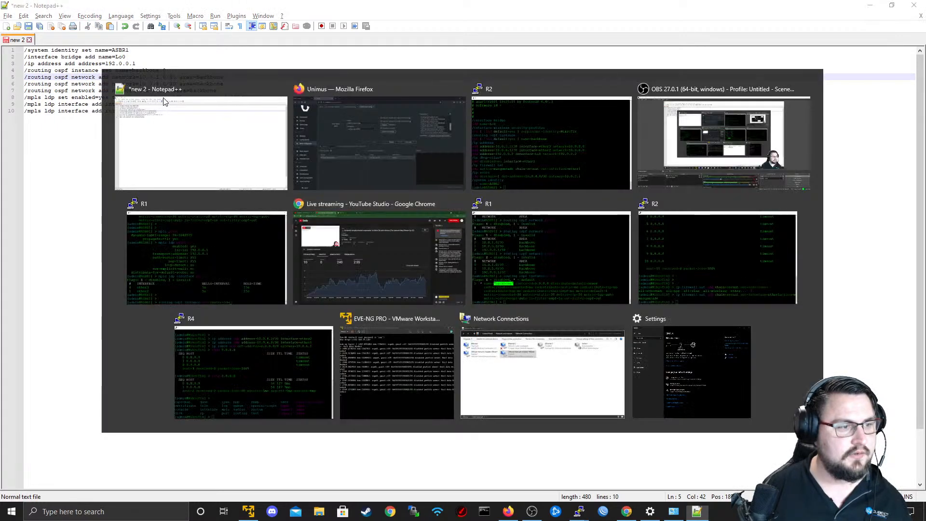
{"action": "left_click", "coordinate": [781, 210]}
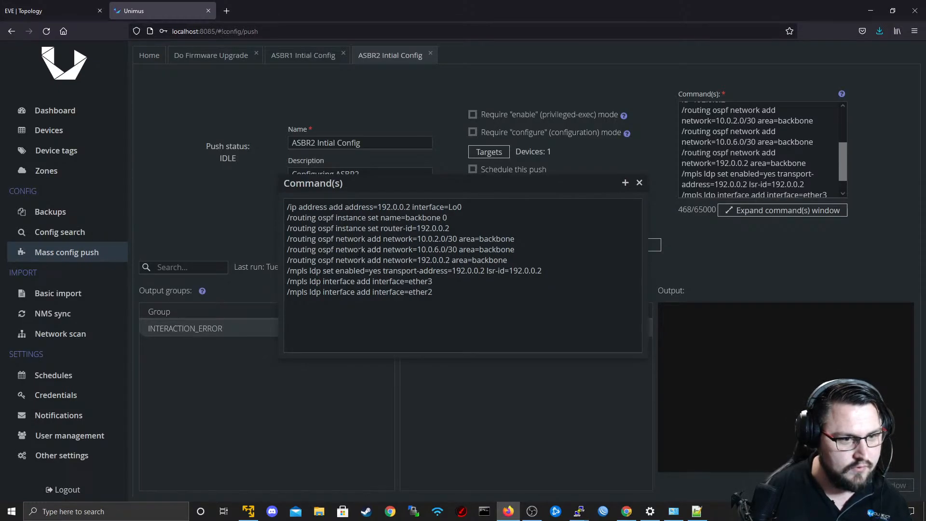
Run "routing ospf instance export" in the R2 terminal to inspect the OSPF instance configuration.
{"action": "key", "text": "alt+Tab"}
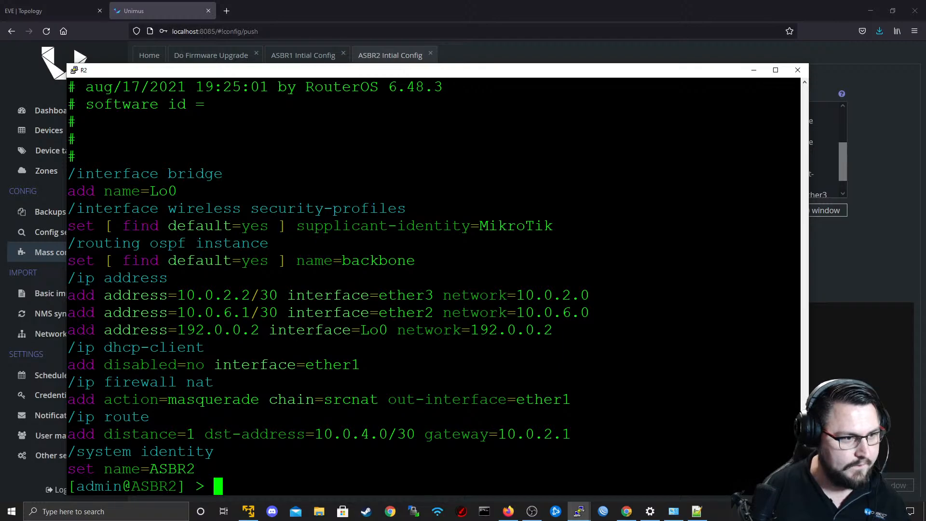
{"action": "type", "text": "rou"}
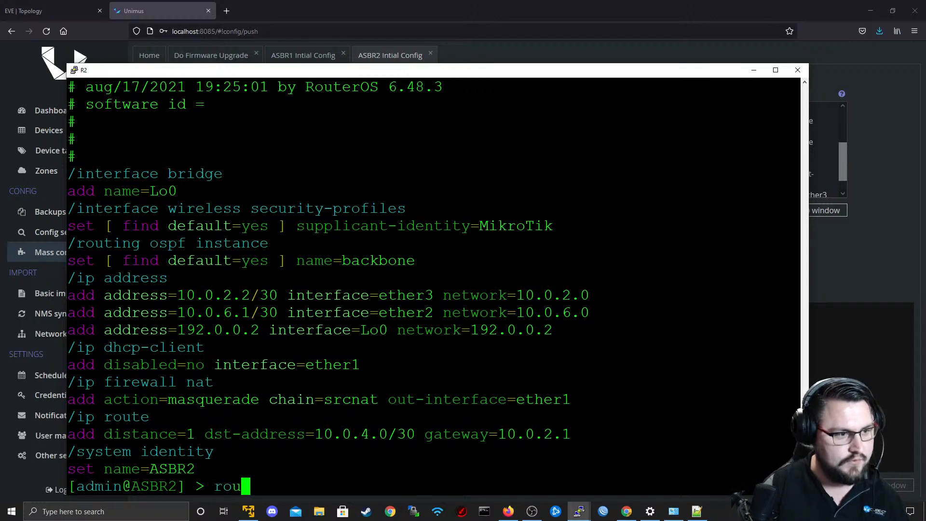
{"action": "type", "text": "ting ospf instance export"}
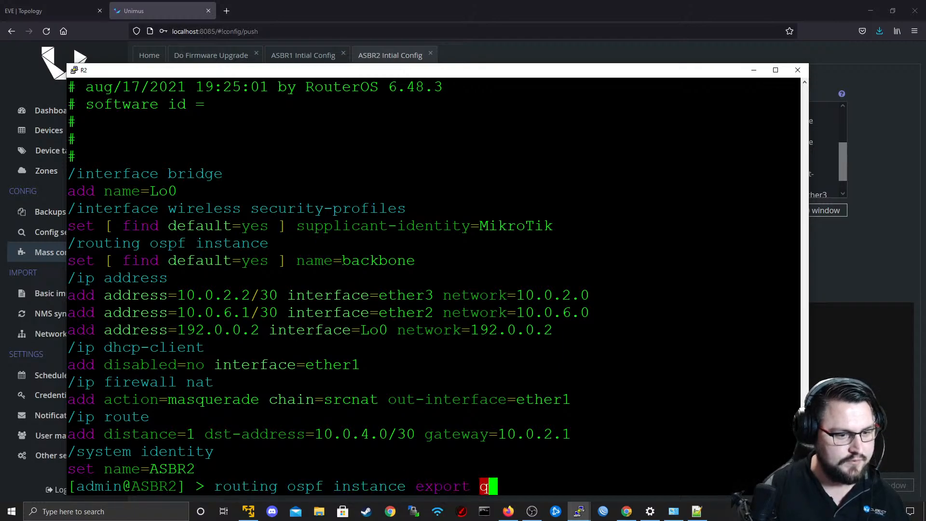
{"action": "key", "text": "Return"}
{"action": "key", "text": "Up"}
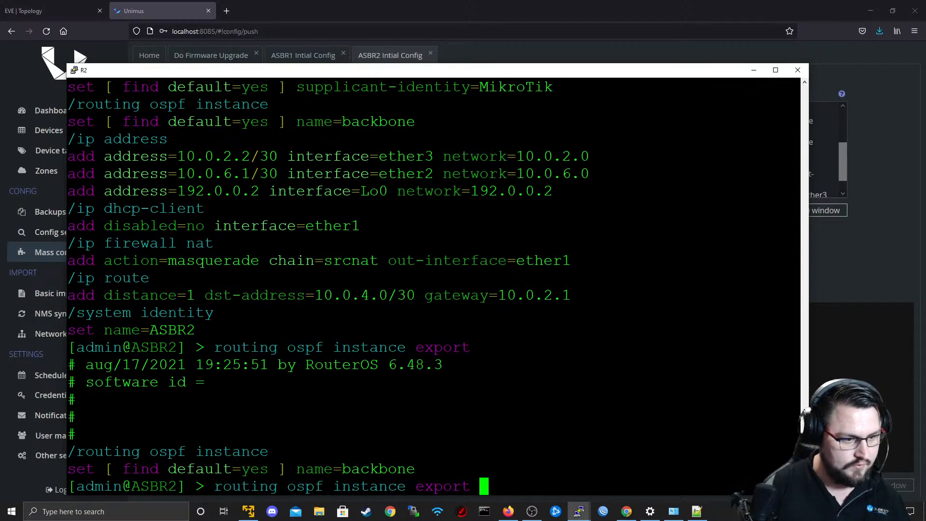
{"action": "key", "text": "BackSpace"}
Switch to the ASBR2 command list in Unimus and append item number 0 to the OSPF router-id=192.0.0.2 line.
{"action": "key", "text": "alt+Tab"}
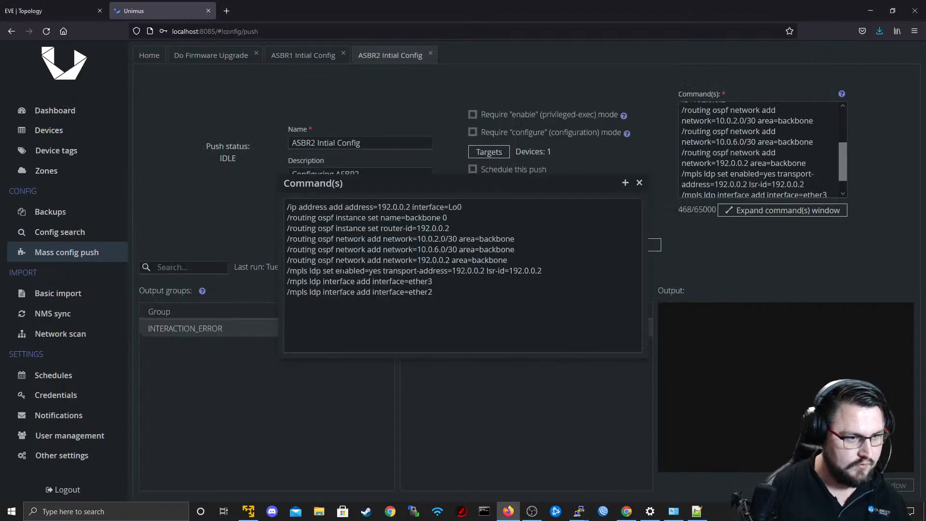
{"action": "key", "text": "alt+Tab"}
{"action": "key", "text": "alt+Tab"}
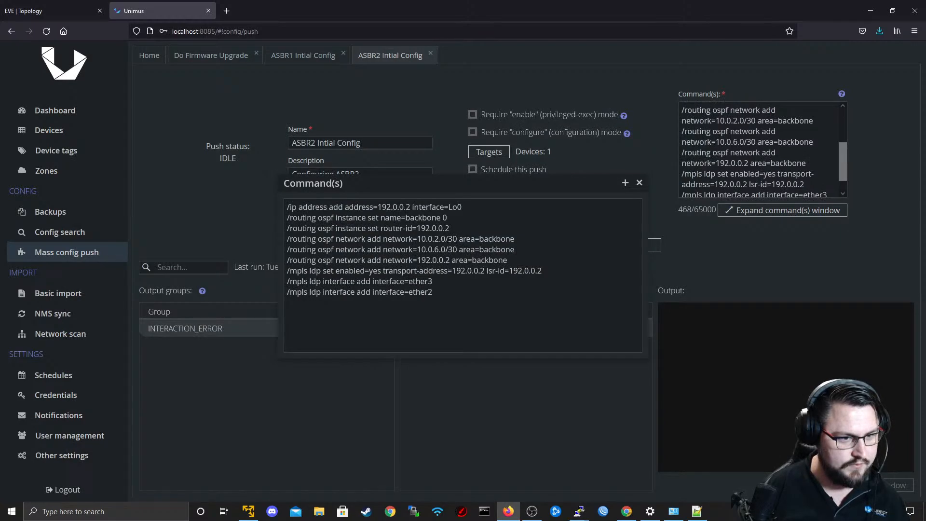
{"action": "left_click", "coordinate": [464, 230]}
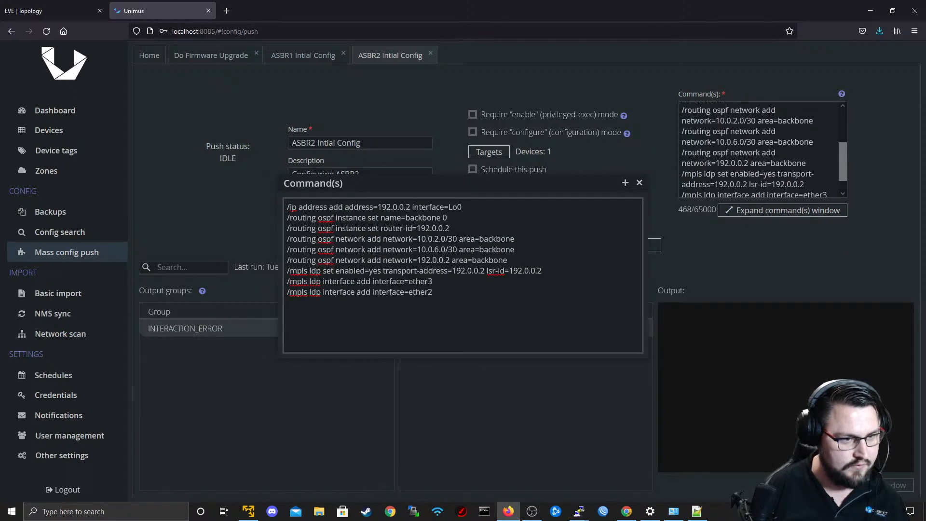
{"action": "type", "text": "0"}
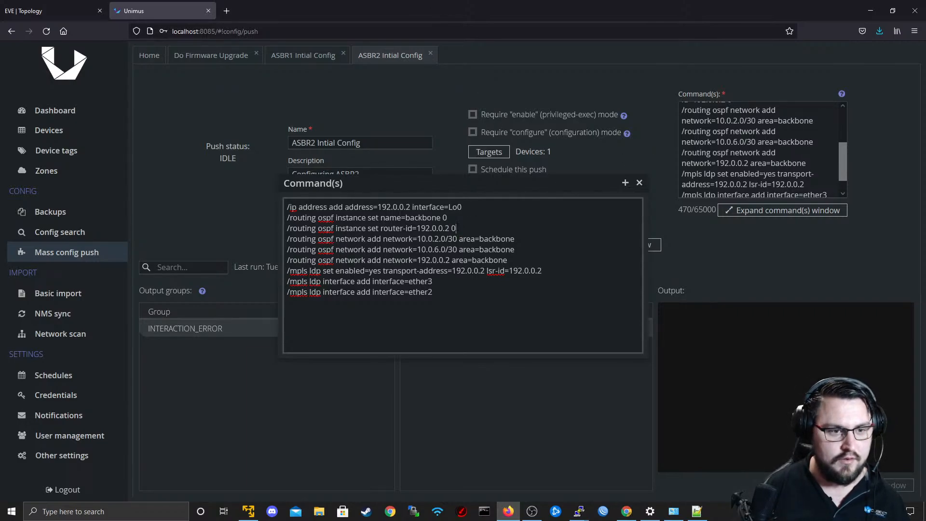
Delete the separate OSPF router-id line and add router-id=192.0.0.2 to the instance line that sets name=backbone.
{"action": "double_click", "coordinate": [453, 228]}
{"action": "left_click_drag", "start_coordinate": [456, 228], "coordinate": [283, 230]}
{"action": "key", "text": "BackSpace"}
{"action": "key", "text": "BackSpace"}
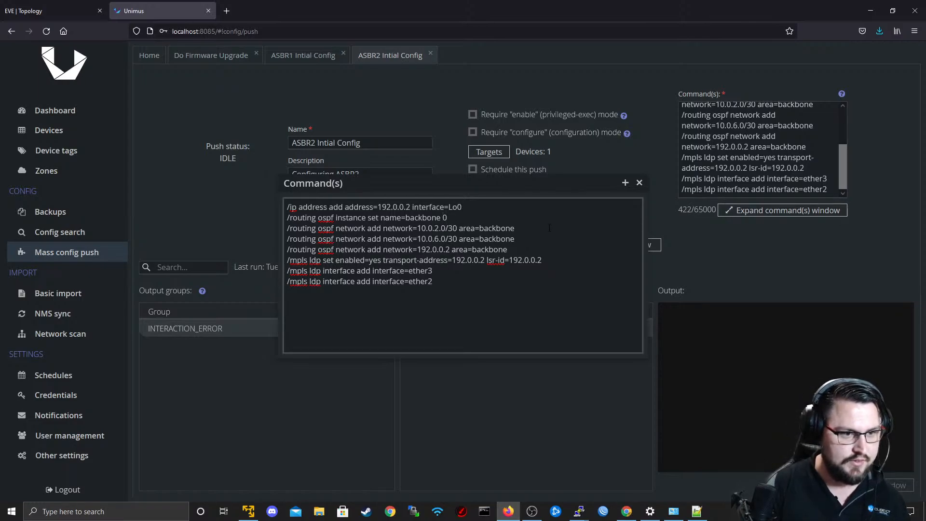
{"action": "type", "text": "router-"}
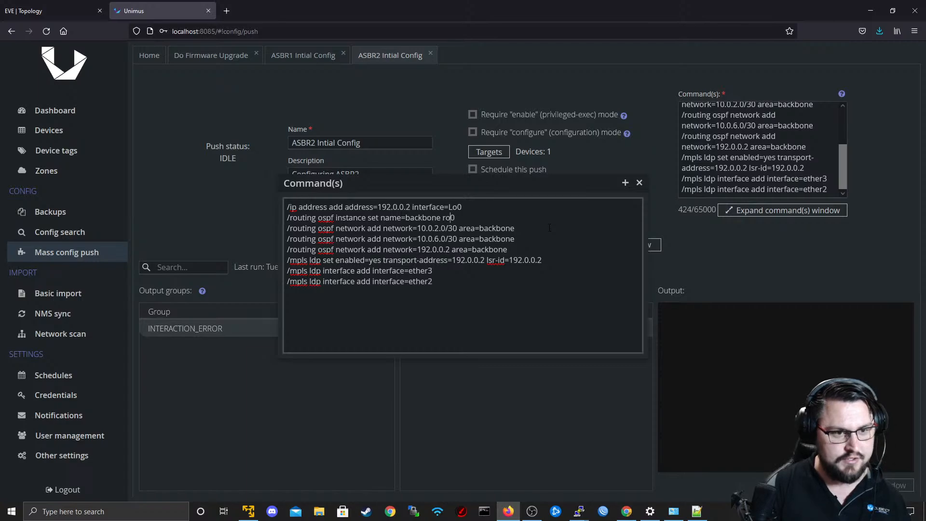
{"action": "type", "text": "id=192.0"}
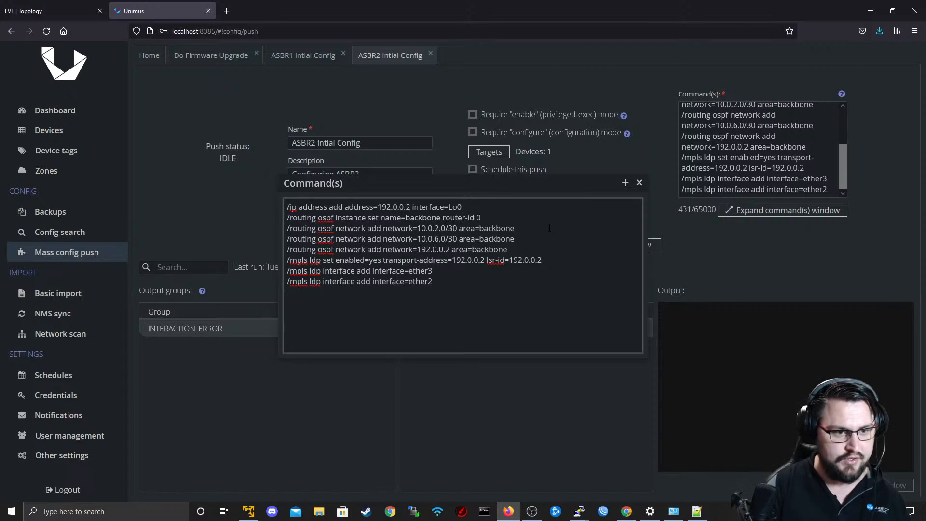
{"action": "type", "text": ".0.2"}
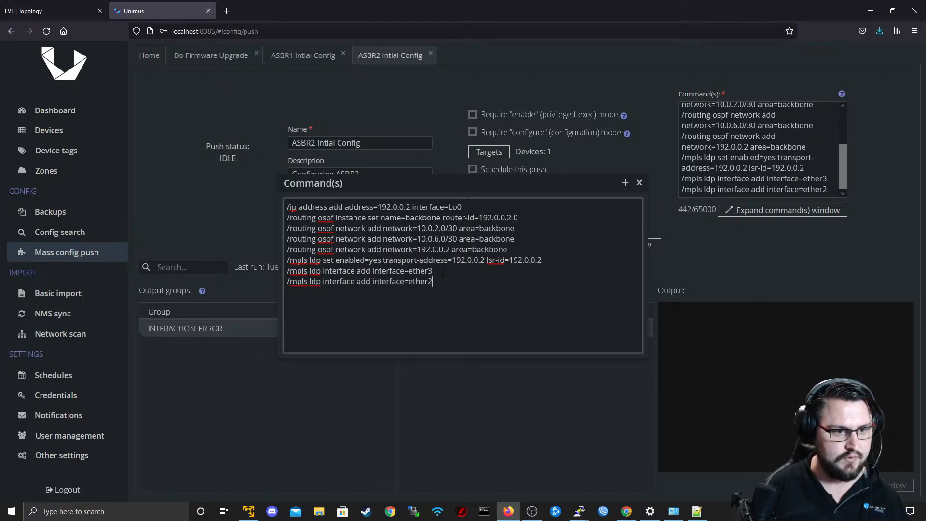
Delete the "/ip address add" line for Lo0 from the ASBR2 command list.
{"action": "key", "text": "ctrl+a"}
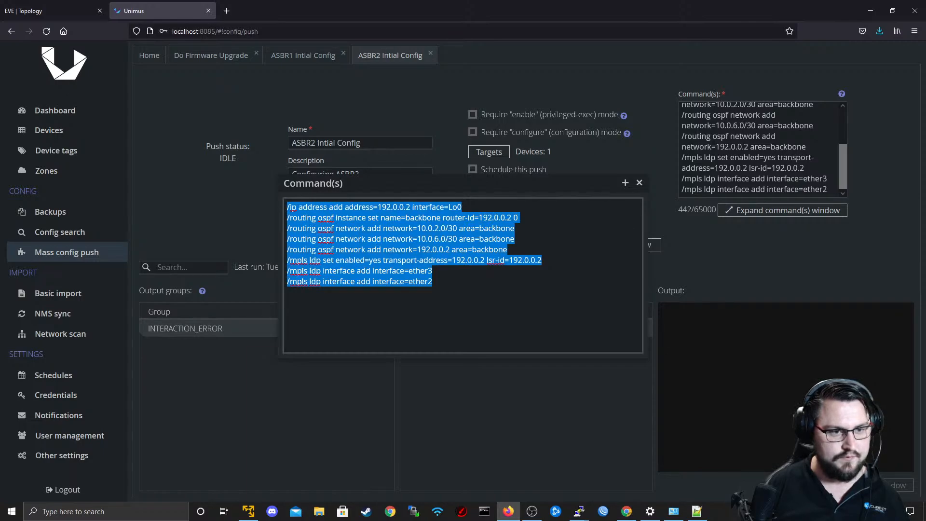
{"action": "key", "text": "alt+Tab"}
{"action": "key", "text": "alt+Tab"}
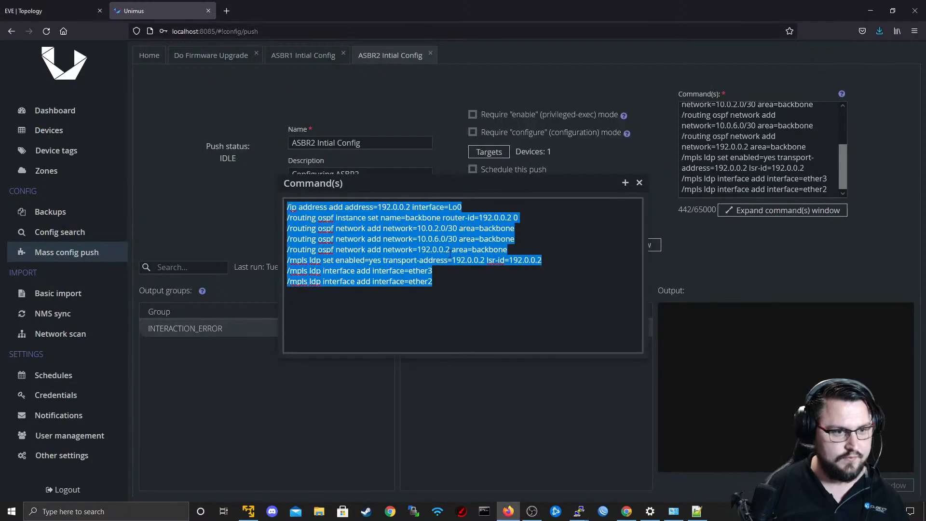
{"action": "left_click", "coordinate": [423, 218]}
{"action": "left_click_drag", "start_coordinate": [468, 207], "coordinate": [248, 195]}
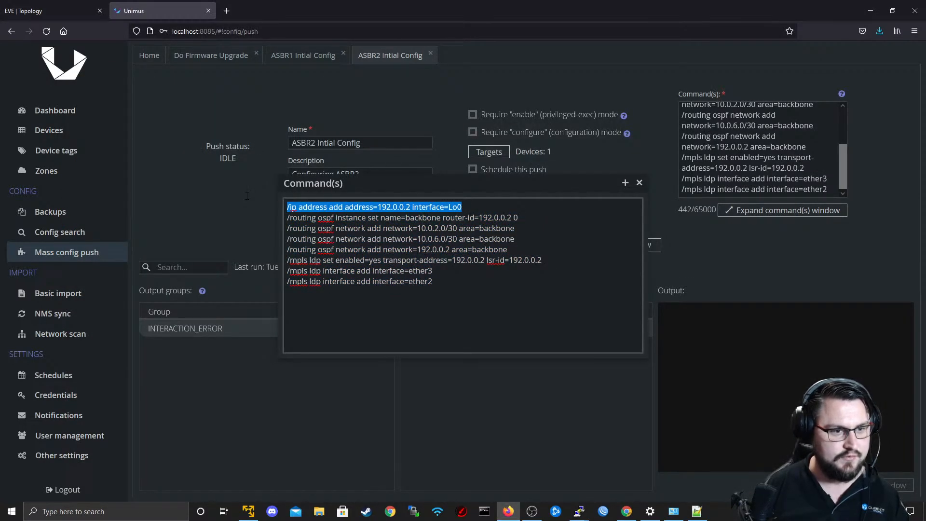
{"action": "key", "text": "BackSpace"}
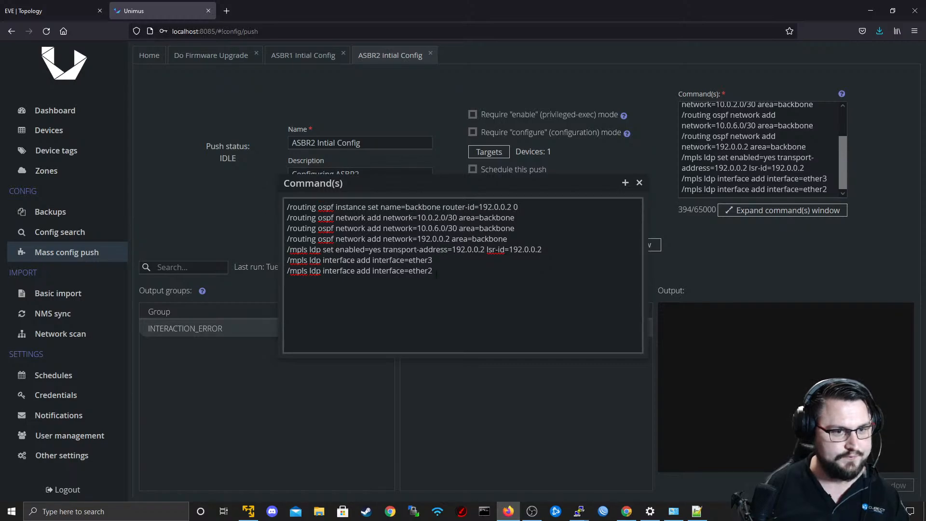
Save the edited ASBR2 push preset and run the config push.
{"action": "left_click", "coordinate": [640, 183]}
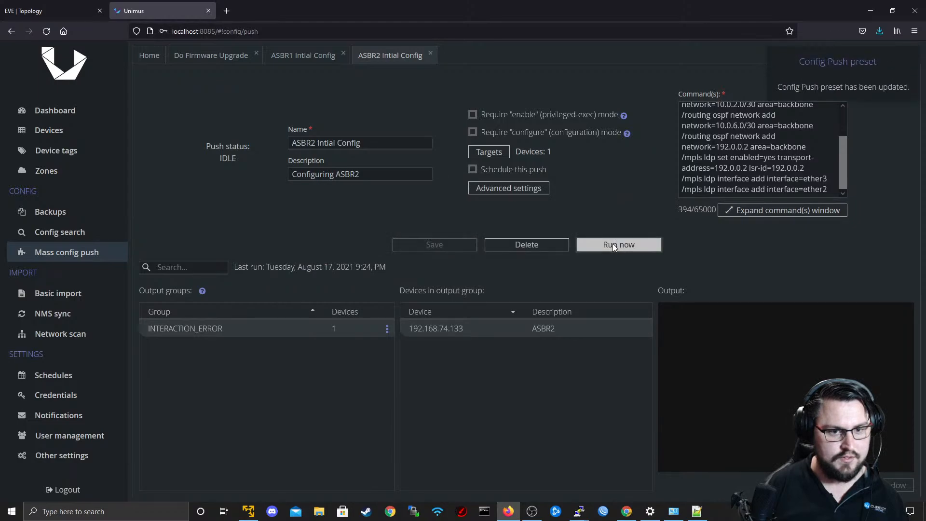
{"action": "left_click", "coordinate": [613, 244]}
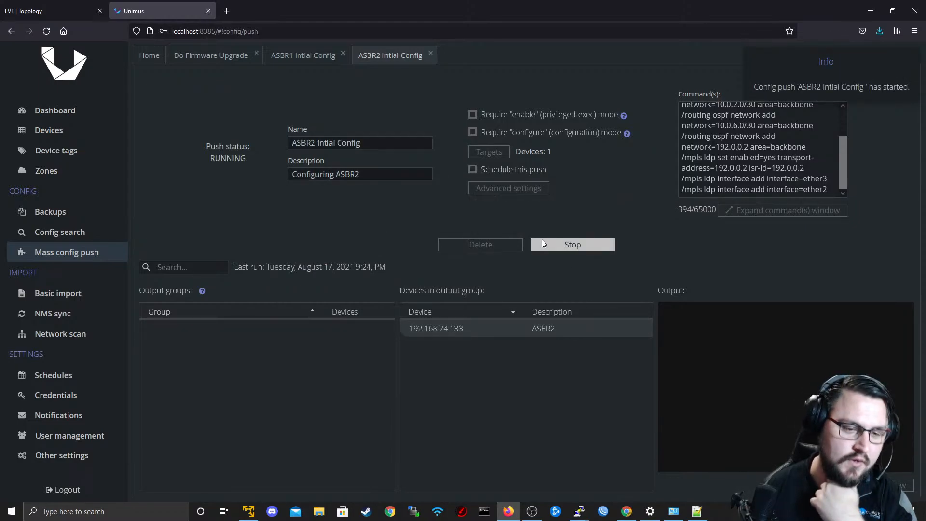
Switch to the R2 terminal and run "routing ospf instance export" to check the pushed OSPF instance settings.
{"action": "mouse_move", "coordinate": [581, 519]}
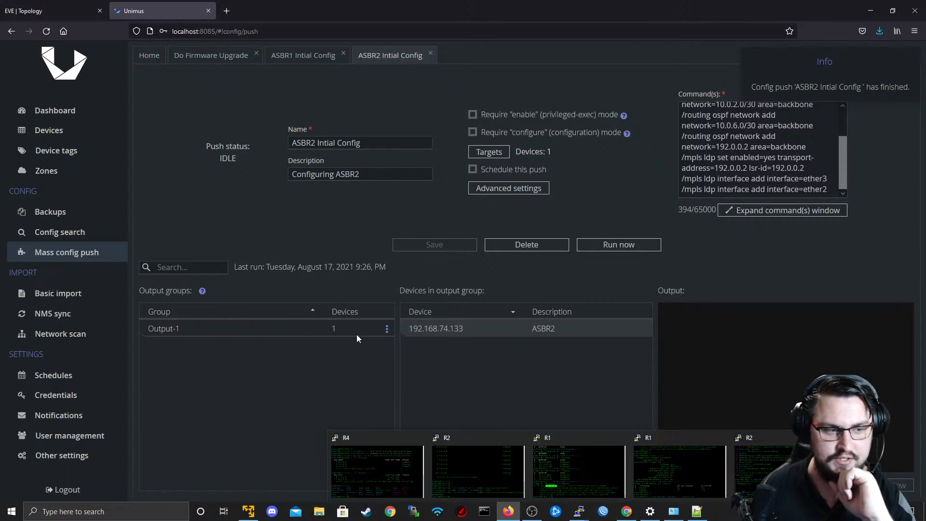
{"action": "left_click", "coordinate": [733, 474]}
{"action": "key", "text": "Up"}
{"action": "key", "text": "Down"}
{"action": "key", "text": "Down"}
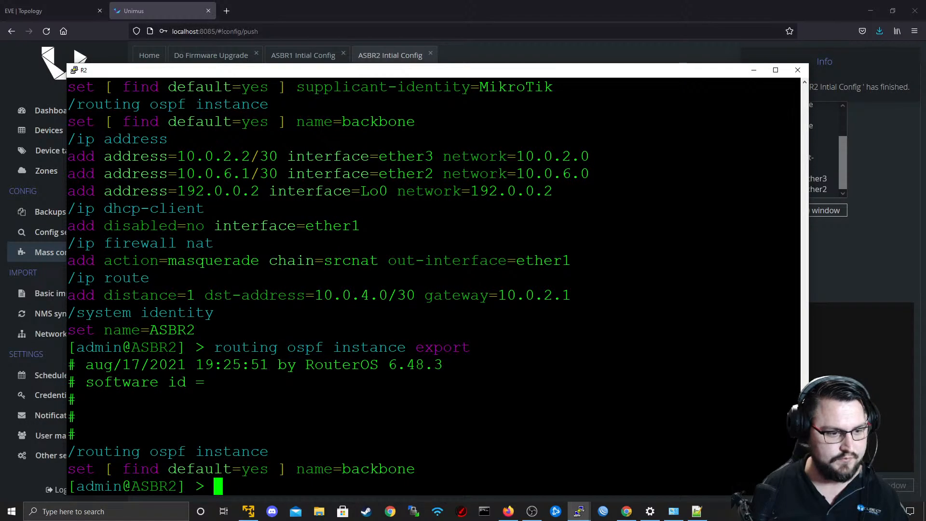
{"action": "key", "text": "Up"}
{"action": "key", "text": "Up"}
{"action": "key", "text": "Up"}
{"action": "key", "text": "Down"}
{"action": "key", "text": "Down"}
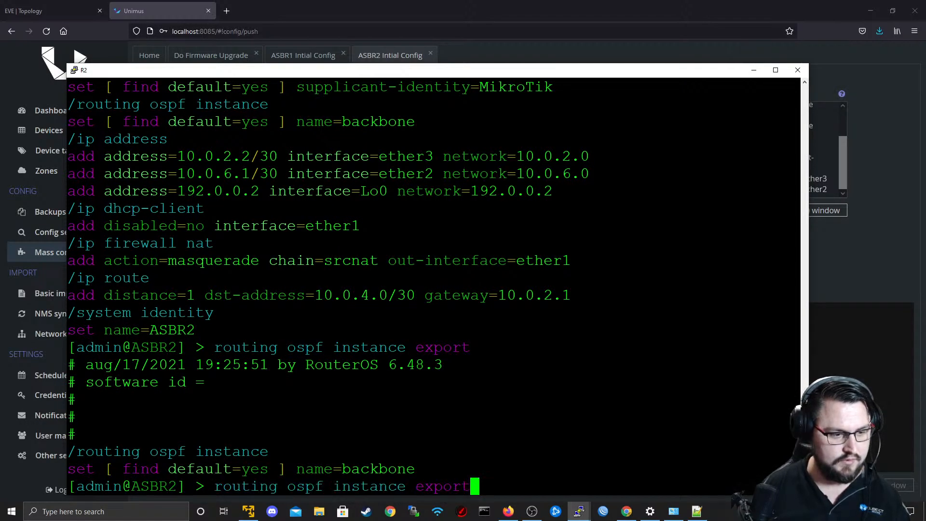
{"action": "key", "text": "Return"}
Run "mpls ldp print" in the R2 terminal to check the pushed LDP settings.
{"action": "key", "text": "Up"}
{"action": "key", "text": "Up"}
{"action": "key", "text": "Up"}
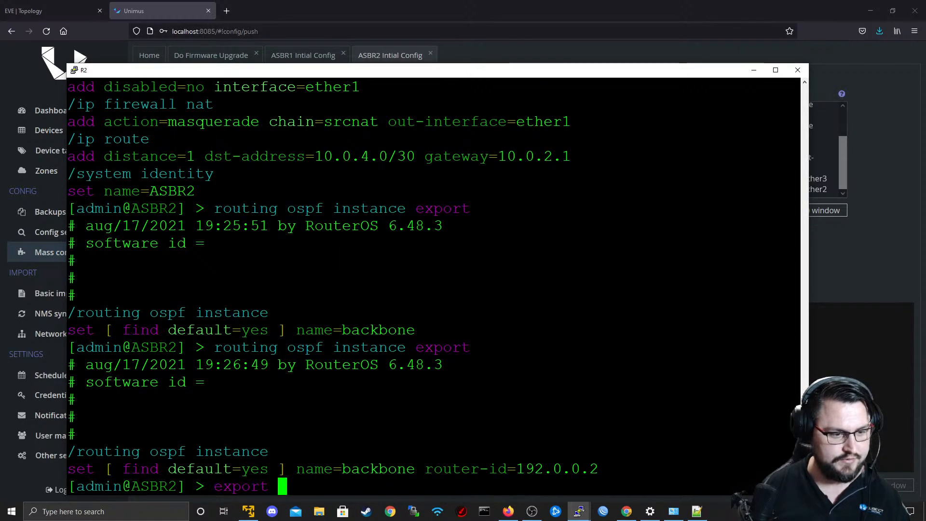
{"action": "key", "text": "Return"}
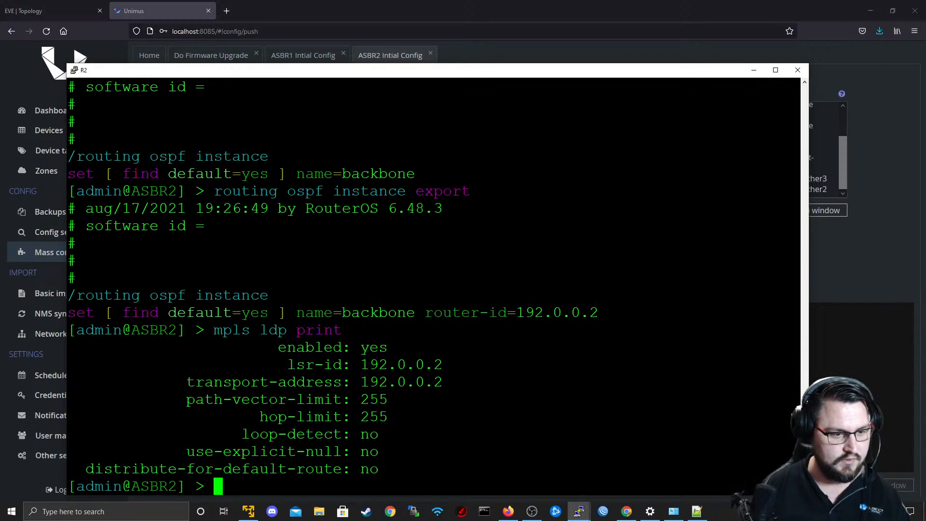
Glance at the command notes in Notepad++, then run "export" in the R2 terminal to list the full configuration.
{"action": "key", "text": "alt+Tab"}
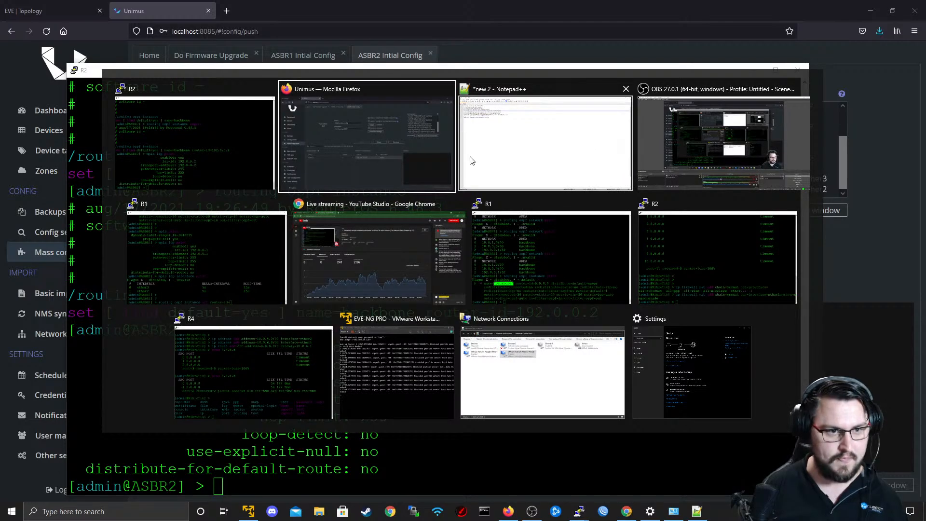
{"action": "left_click", "coordinate": [487, 157]}
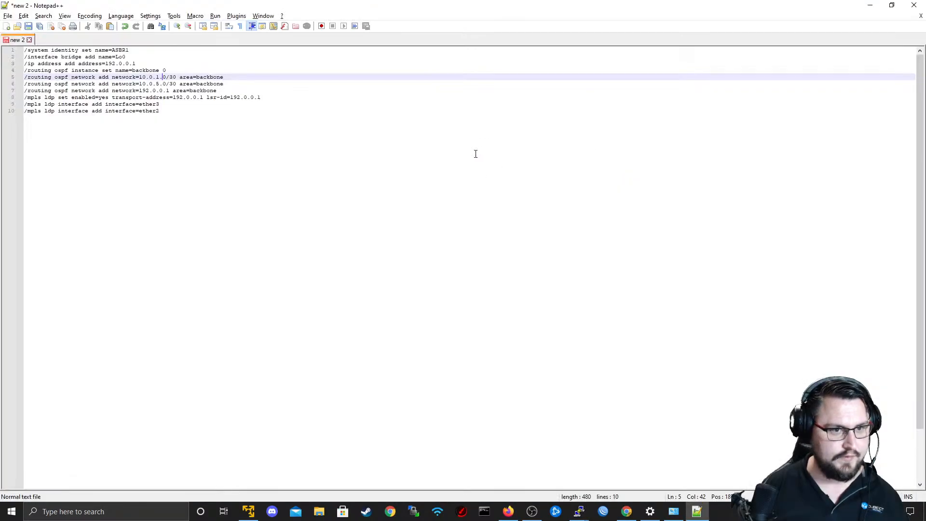
{"action": "key", "text": "alt+Tab"}
{"action": "key", "text": "Return"}
{"action": "key", "text": "Return"}
{"action": "type", "text": "export"}
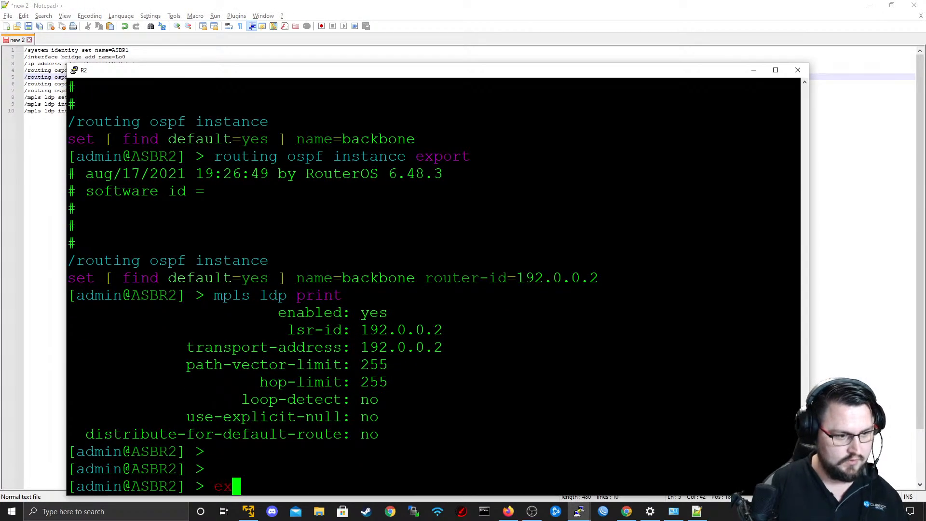
{"action": "key", "text": "Return"}
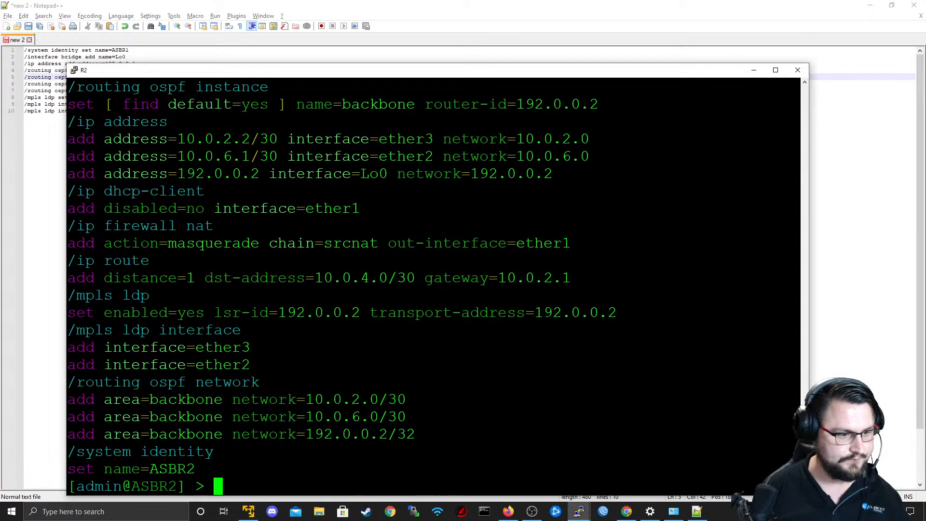
Copy R2's exported configuration from /interface bridge through /system identity and paste it into a new Notepad++ document.
{"action": "left_click_drag", "start_coordinate": [69, 469], "coordinate": [72, 224]}
{"action": "key", "text": "alt+Tab"}
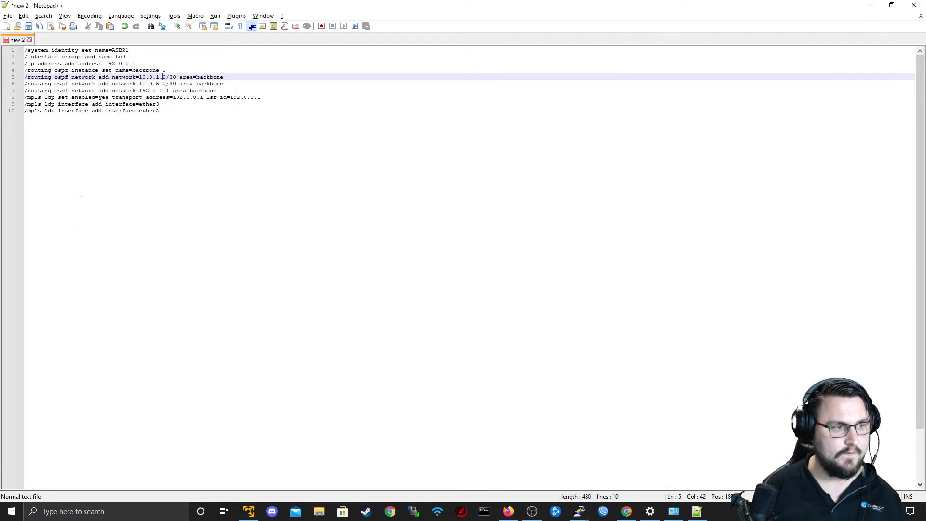
{"action": "left_click", "coordinate": [7, 26]}
{"action": "type", "text": "/interface bridge add name=Lo0 /interface wireless security-profiles set [ find default=yes ] supplicant-identity=MikroTik /routing ospf instance set [ find default=yes ] name=backbone router-id=192.0.0.2 /ip address add address=10.0.2.2/30 interface=ether3 network=10.0.2.0 add address=10.0.6.1/30 interface=ether2 network=10.0.6.0 add address=192.0.0.2 interface=Lo0 network=192.0.0.2 /ip dhcp-client add disabled=no interface=ether1 /ip firewall nat add action=masquerade chain=srcnat out-interface=ether1 /ip route add distance=1 dst-address=10.0.4.0/30 gateway=10.0.2.1 /mpls ldp set enabled=yes lsr-id=192.0.0.2 transport-address=192.0.0.2 /mpls ldp interface add interface=ether3 add interface=ether2 /routing ospf network add area=backbone network=10.0.2.0/30 add area=backbone network=10.0.6.0/30 add area=backbone network=192.0.0.2/32 /system identity"}
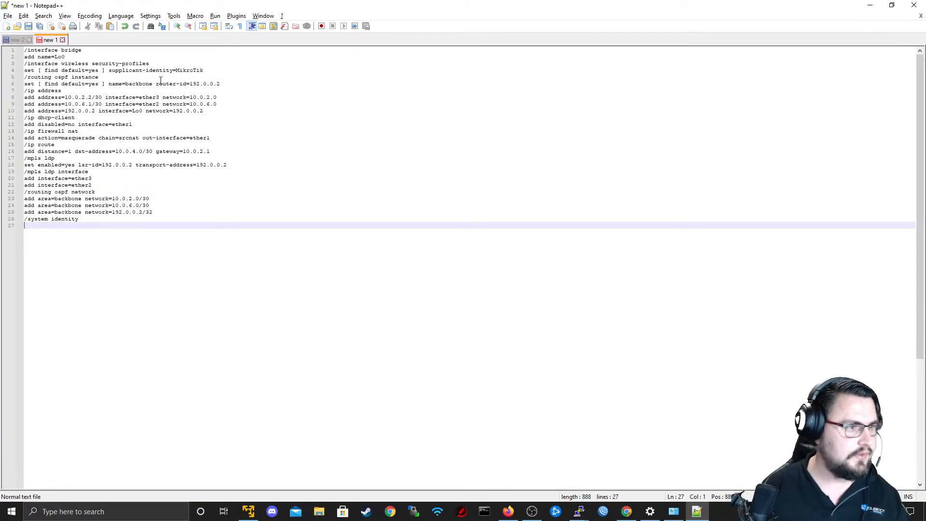
Delete the /interface wireless security-profiles section from the pasted R2 configuration.
{"action": "left_click_drag", "start_coordinate": [209, 71], "coordinate": [2, 63]}
{"action": "key", "text": "BackSpace"}
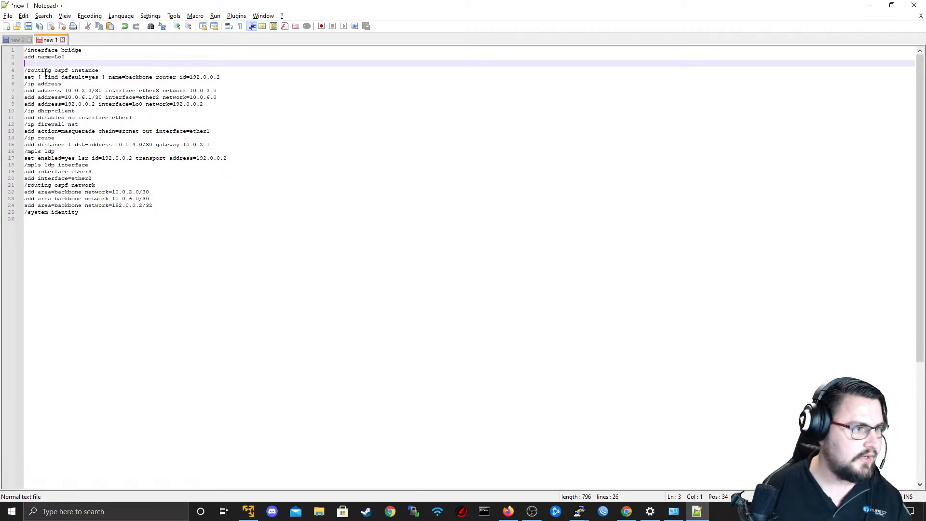
{"action": "key", "text": "BackSpace"}
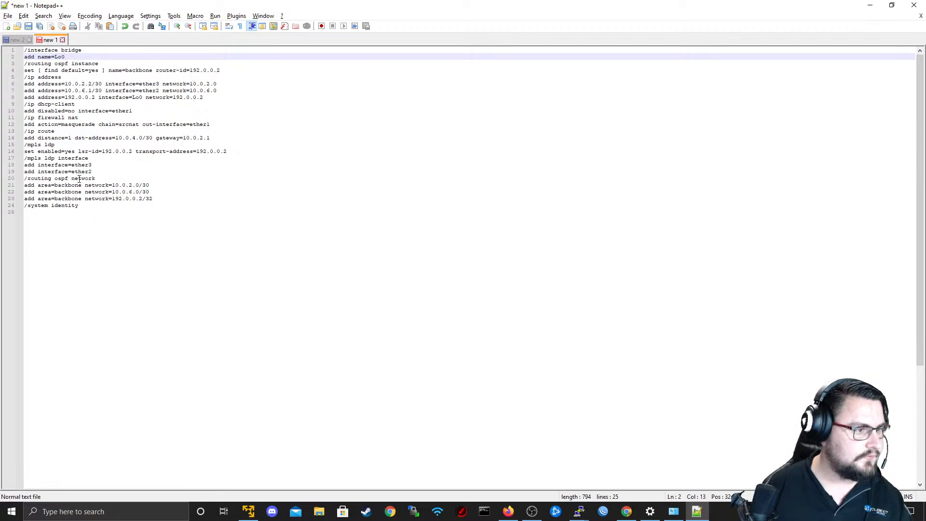
{"action": "left_click", "coordinate": [98, 213]}
{"action": "left_click", "coordinate": [96, 207]}
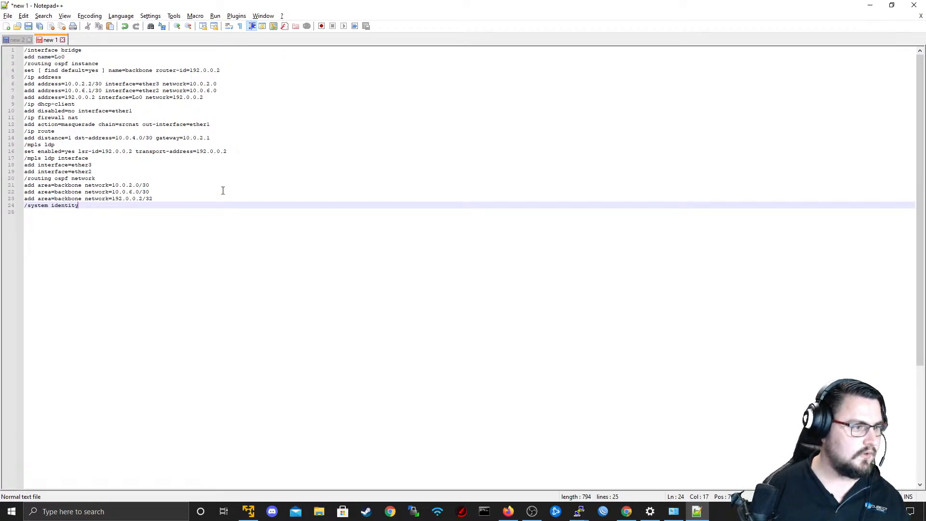
{"action": "type", "text": "set name"}
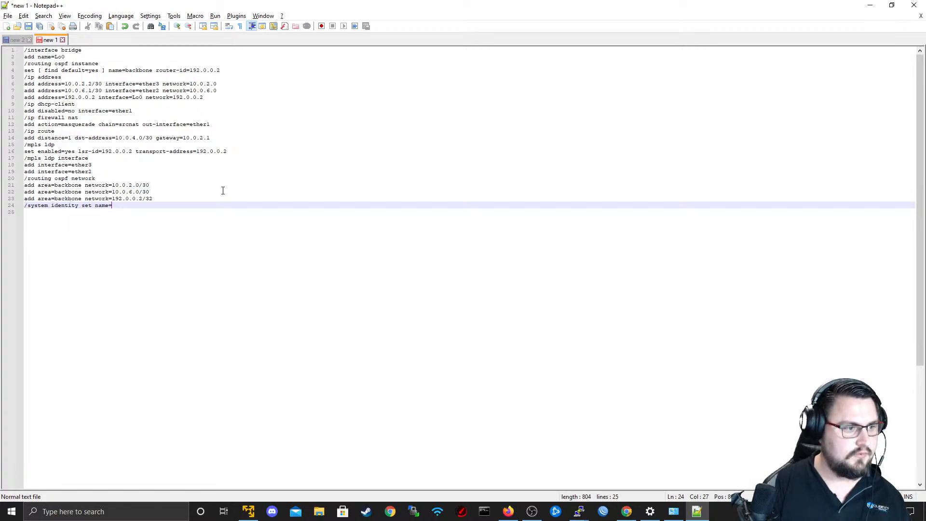
{"action": "key", "text": "alt+Tab"}
{"action": "scroll", "coordinate": [245, 184], "scroll_direction": "down", "scroll_amount": 1}
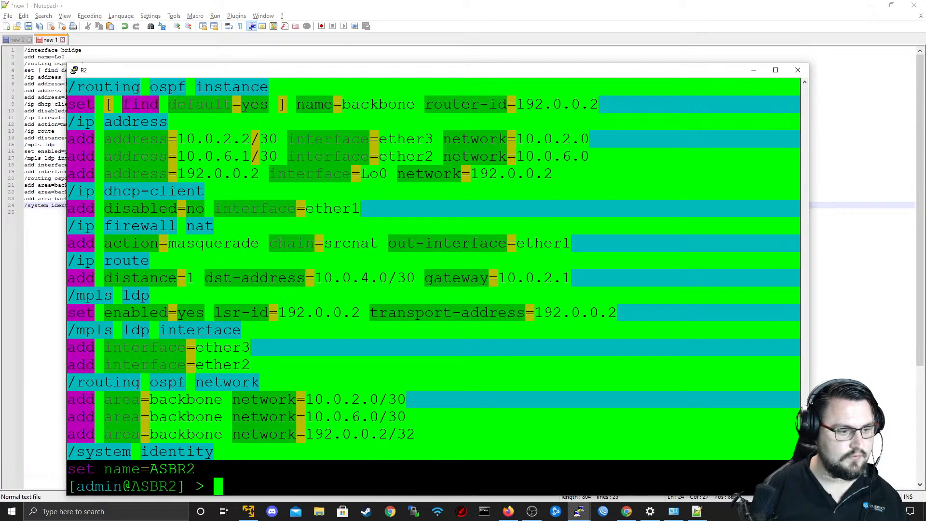
{"action": "key", "text": "alt+Tab"}
{"action": "key", "text": "BackSpace"}
{"action": "key", "text": "BackSpace"}
{"action": "key", "text": "BackSpace"}
{"action": "key", "text": "BackSpace"}
{"action": "key", "text": "BackSpace"}
{"action": "key", "text": "BackSpace"}
{"action": "key", "text": "BackSpace"}
{"action": "key", "text": "BackSpace"}
{"action": "key", "text": "BackSpace"}
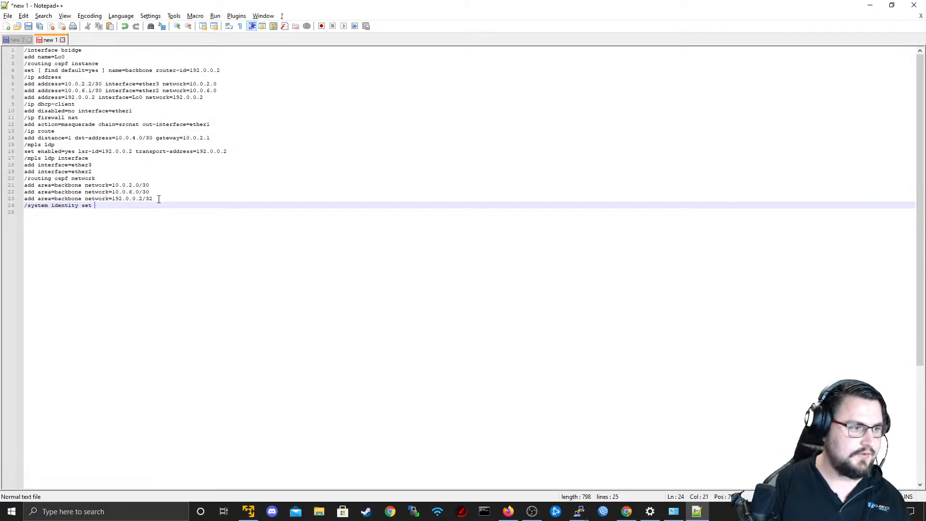
Copy the "set name=ASBR2" line from the R2 terminal and paste it below /system identity in the Notepad++ document.
{"action": "key", "text": "Return"}
{"action": "key", "text": "alt+Tab"}
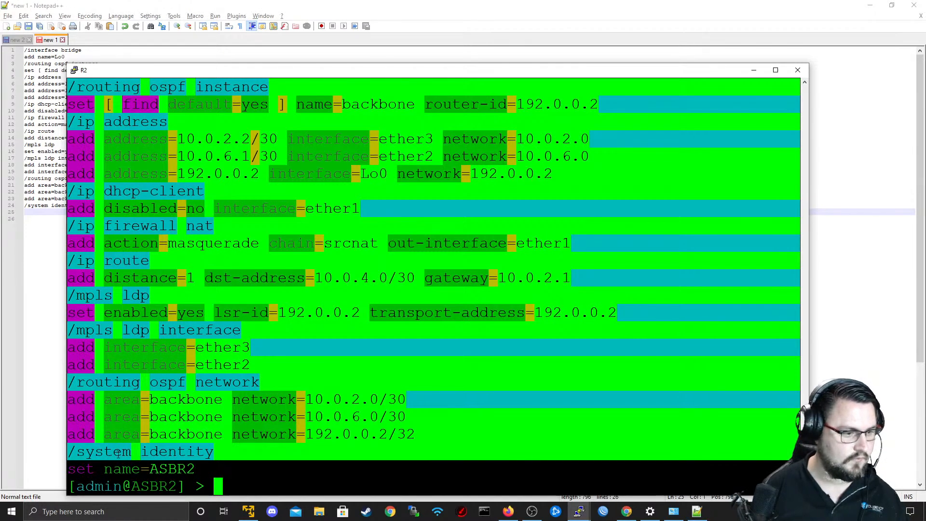
{"action": "left_click", "coordinate": [69, 469]}
{"action": "left_click_drag", "start_coordinate": [195, 469], "coordinate": [77, 464]}
{"action": "key", "text": "alt+Tab"}
{"action": "type", "text": "set name=ASBR2"}
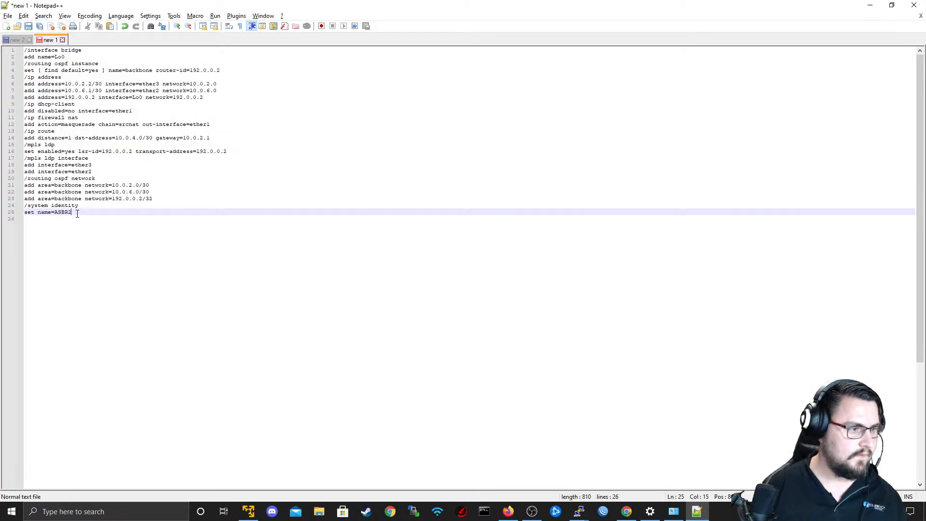
Switch to Firefox and open the EVE topology to view the router links and addresses.
{"action": "key", "text": "alt+Tab"}
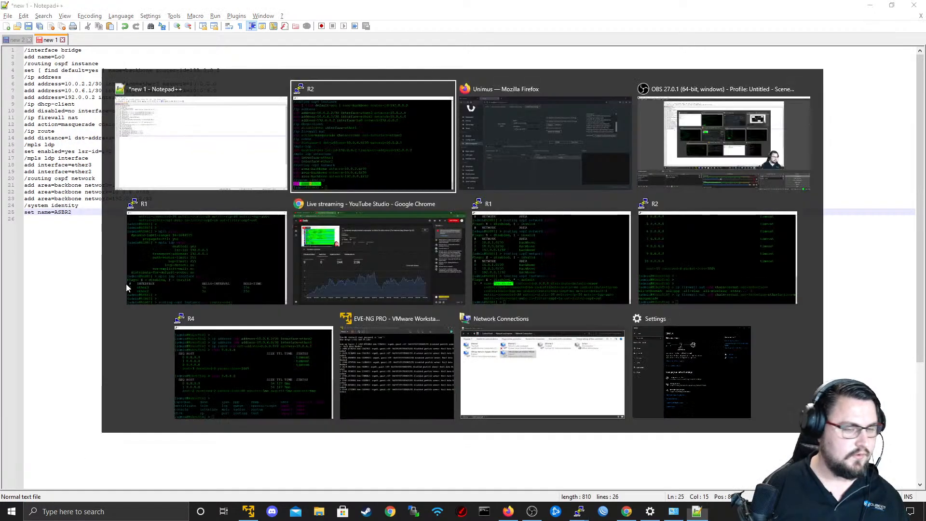
{"action": "left_click", "coordinate": [459, 88]}
{"action": "left_click", "coordinate": [53, 11]}
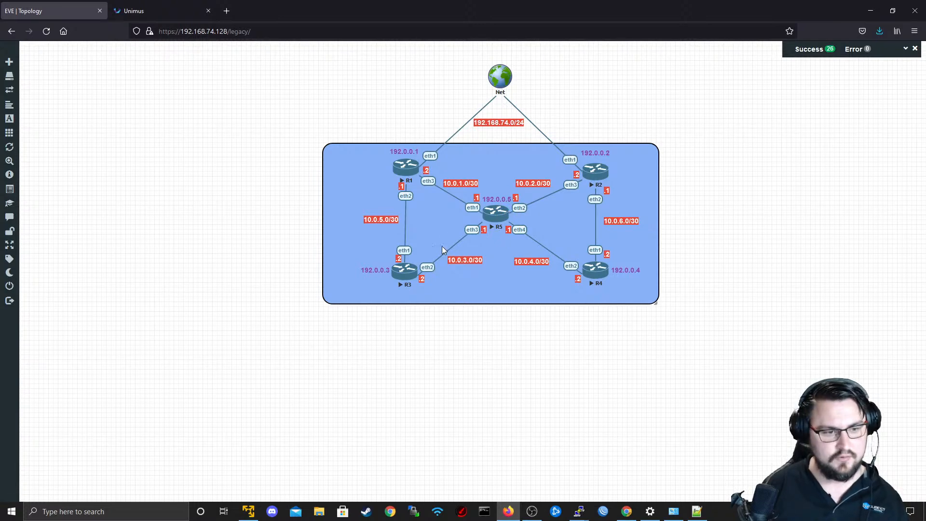
Switch to Notepad++ and set the system identity name in the pasted configuration to RR_P1.
{"action": "key", "text": "alt+Tab"}
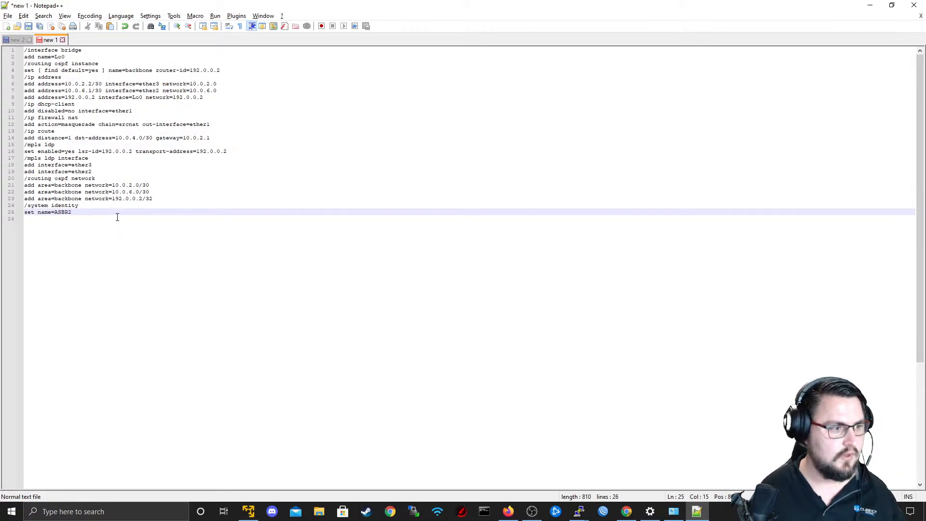
{"action": "key", "text": "alt+Tab"}
{"action": "key", "text": "alt+Tab"}
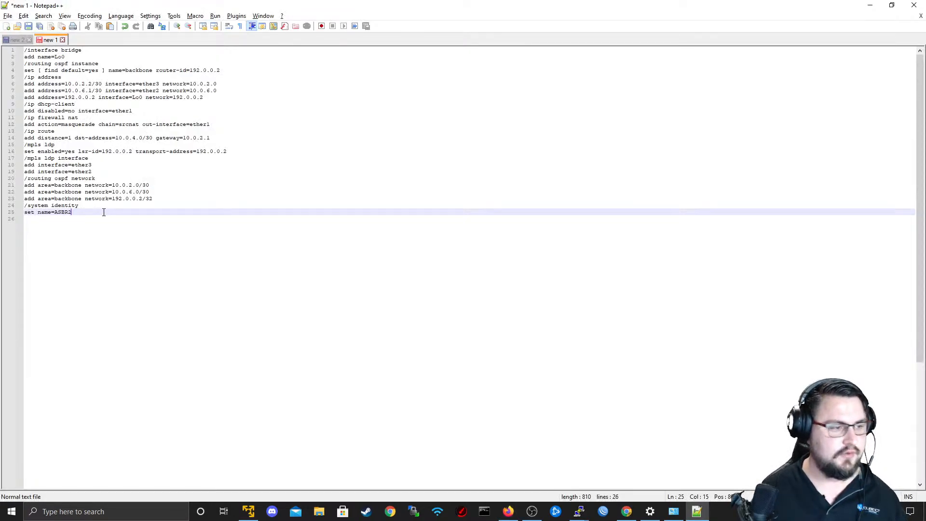
{"action": "left_click_drag", "start_coordinate": [58, 211], "coordinate": [82, 213]}
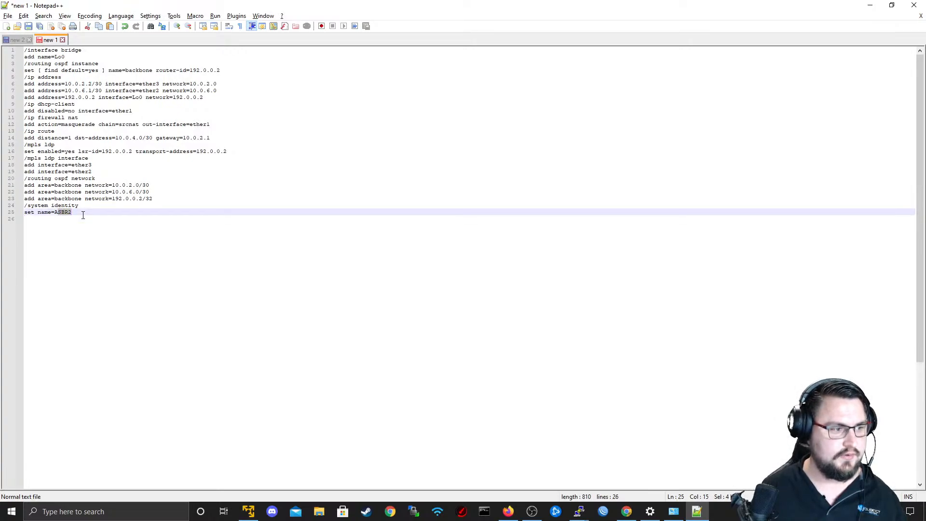
{"action": "left_click", "coordinate": [56, 212]}
{"action": "double_click", "coordinate": [59, 213]}
{"action": "type", "text": "R_P1"}
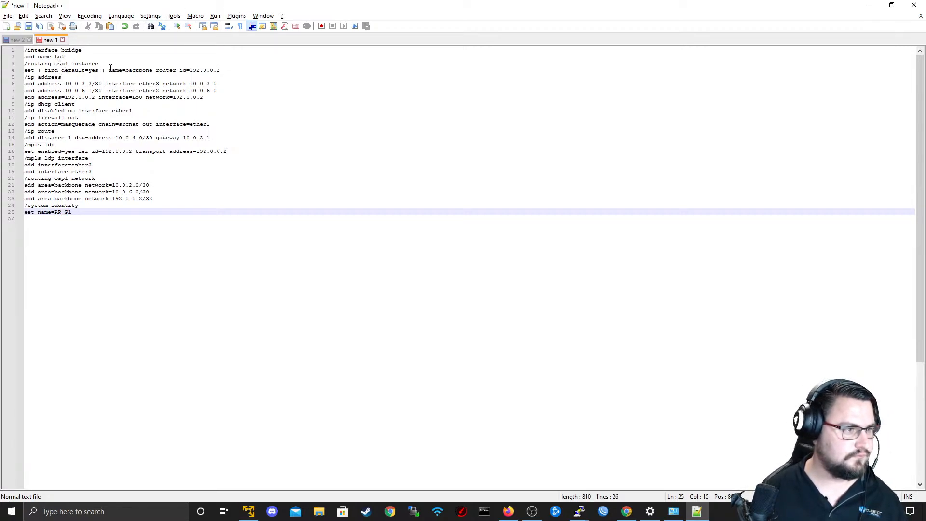
Set the OSPF instance router-id to 192.0.0.5.
{"action": "left_click_drag", "start_coordinate": [68, 58], "coordinate": [25, 57]}
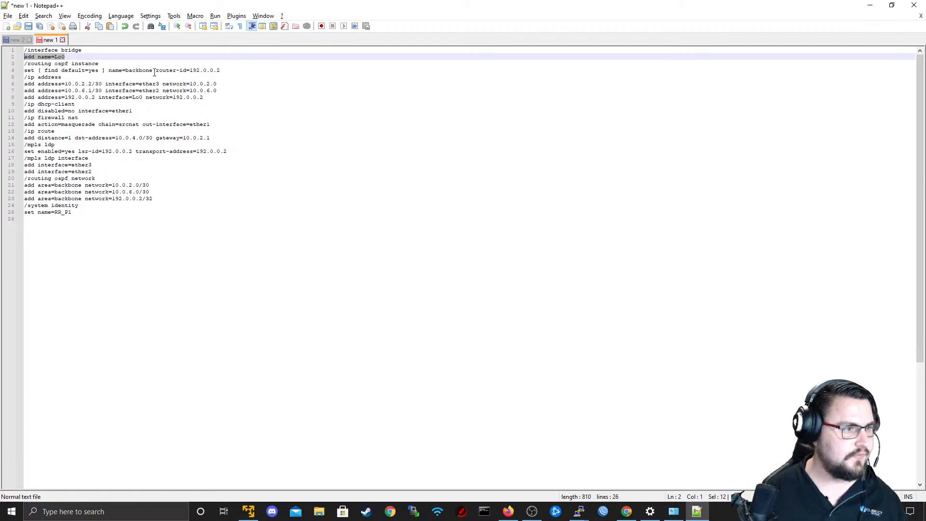
{"action": "left_click", "coordinate": [157, 70]}
{"action": "left_click", "coordinate": [230, 70]}
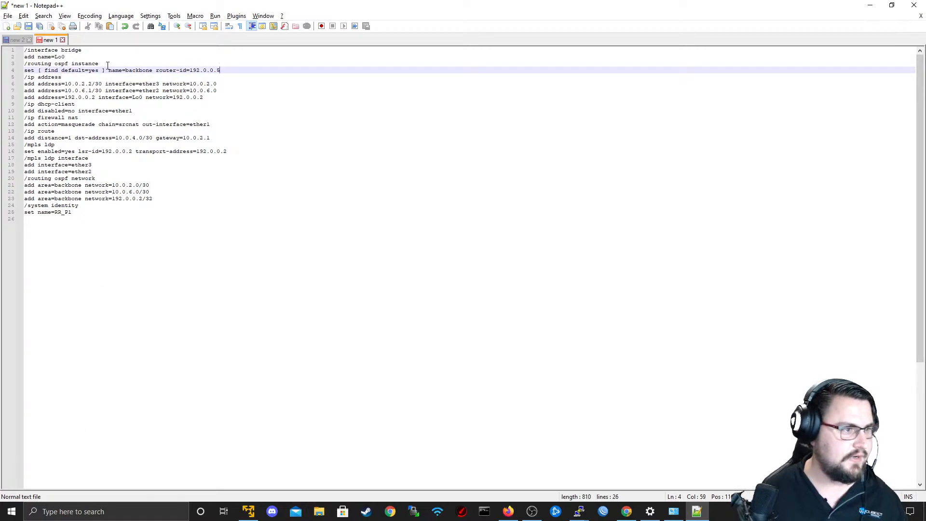
Check R5's links in the EVE topology, then add two copies of the 10.0.2.0/30 line under /routing ospf network in Notepad++.
{"action": "key", "text": "alt+Tab"}
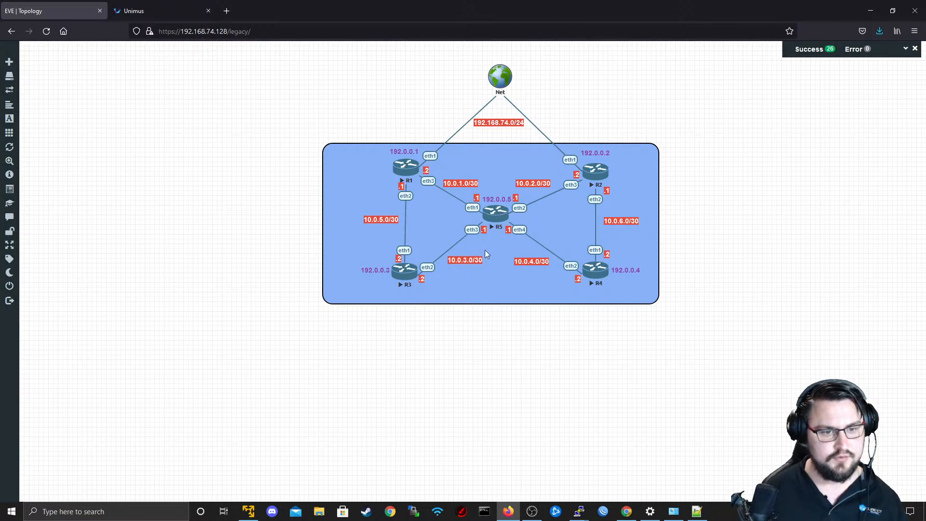
{"action": "key", "text": "alt+Tab"}
{"action": "left_click", "coordinate": [168, 186]}
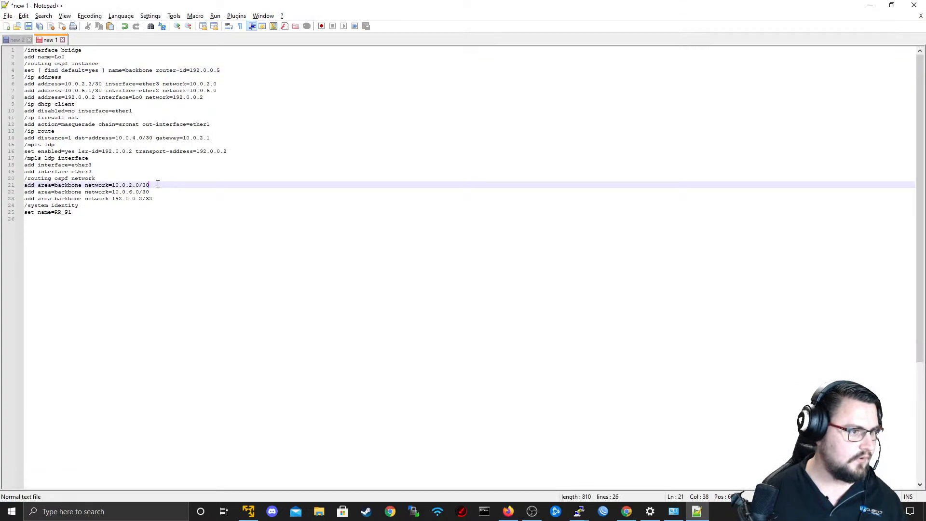
{"action": "left_click_drag", "start_coordinate": [150, 186], "coordinate": [23, 186]}
{"action": "key", "text": "ctrl+c"}
{"action": "left_click", "coordinate": [140, 177]}
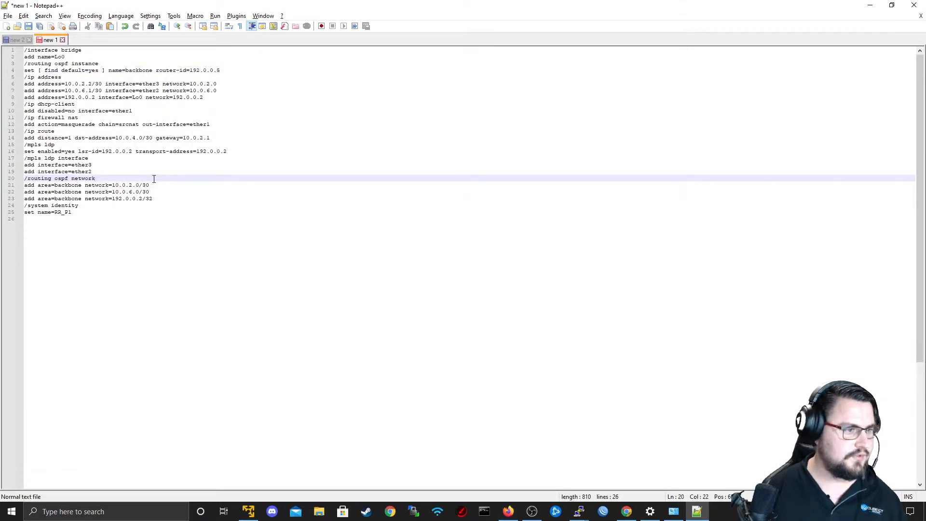
{"action": "key", "text": "Return"}
{"action": "key", "text": "ctrl+v"}
{"action": "key", "text": "Return"}
{"action": "key", "text": "ctrl+v"}
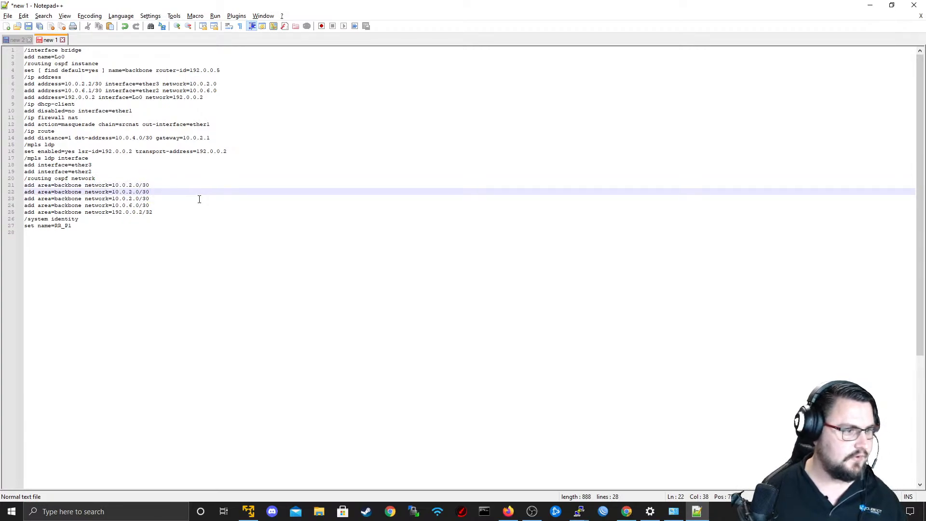
Set the five OSPF network lines to 10.0.1.0/30, 10.0.2.0/30, 10.0.3.0/30, 10.0.4.0/30 and 192.0.0.5.
{"action": "key", "text": "Up"}
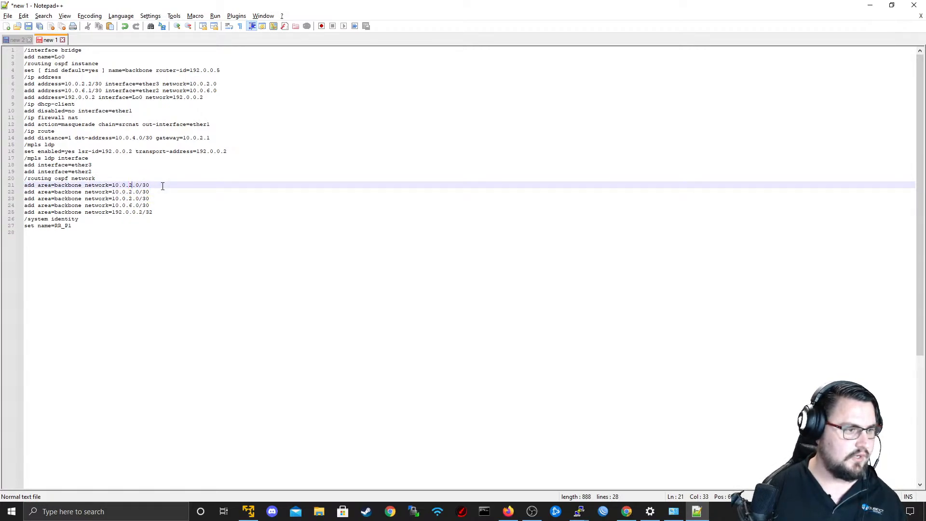
{"action": "key", "text": "Delete"}
{"action": "type", "text": "1"}
{"action": "key", "text": "Left"}
{"action": "key", "text": "Down"}
{"action": "key", "text": "Down"}
{"action": "key", "text": "Delete"}
{"action": "type", "text": "3"}
{"action": "key", "text": "Left"}
{"action": "key", "text": "Down"}
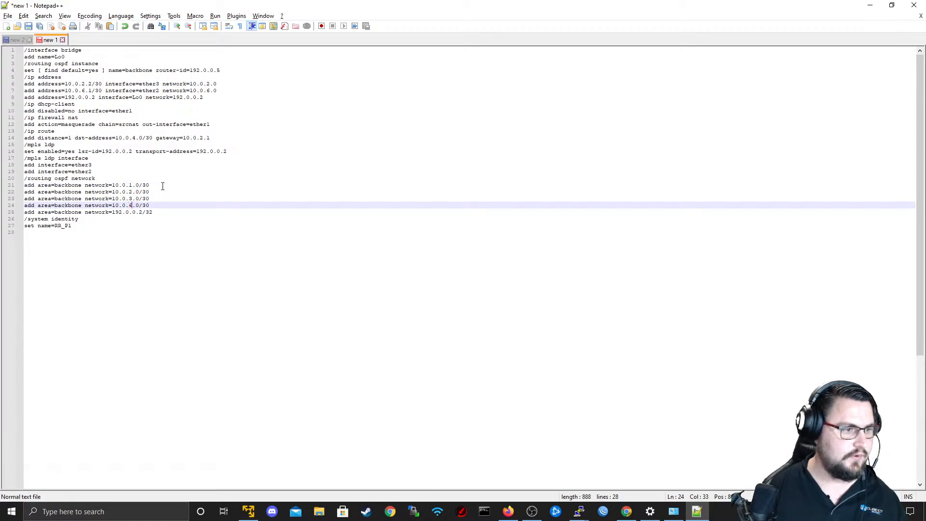
{"action": "key", "text": "Down"}
{"action": "key", "text": "Right"}
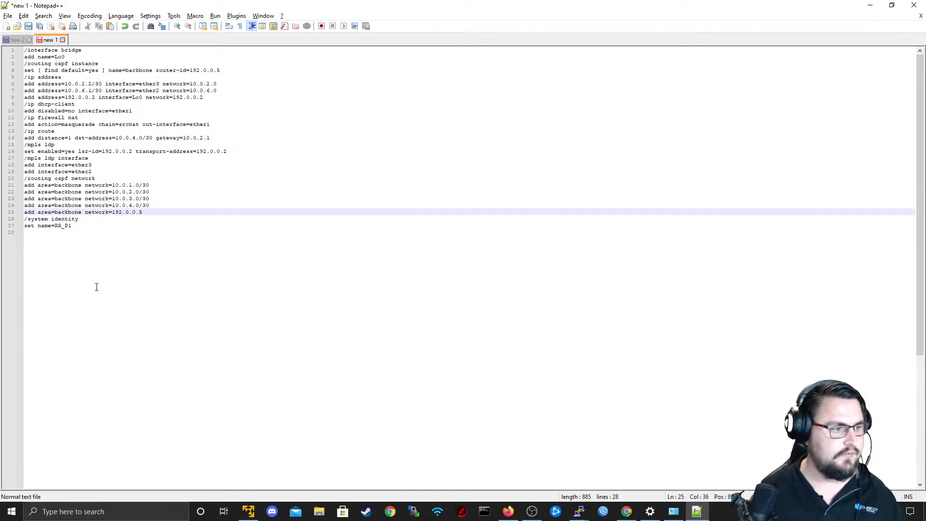
Set the MPLS LDP lsr-id to 192.0.0.5.
{"action": "left_click", "coordinate": [129, 153]}
{"action": "key", "text": "Delete"}
{"action": "type", "text": "5"}
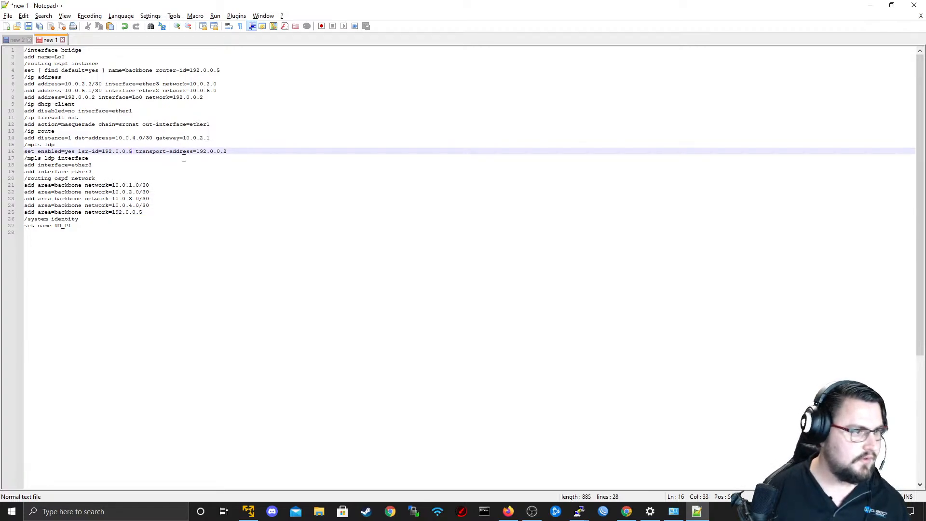
Delete the /ip route and /ip firewall nat sections with their add lines.
{"action": "left_click_drag", "start_coordinate": [210, 138], "coordinate": [18, 132]}
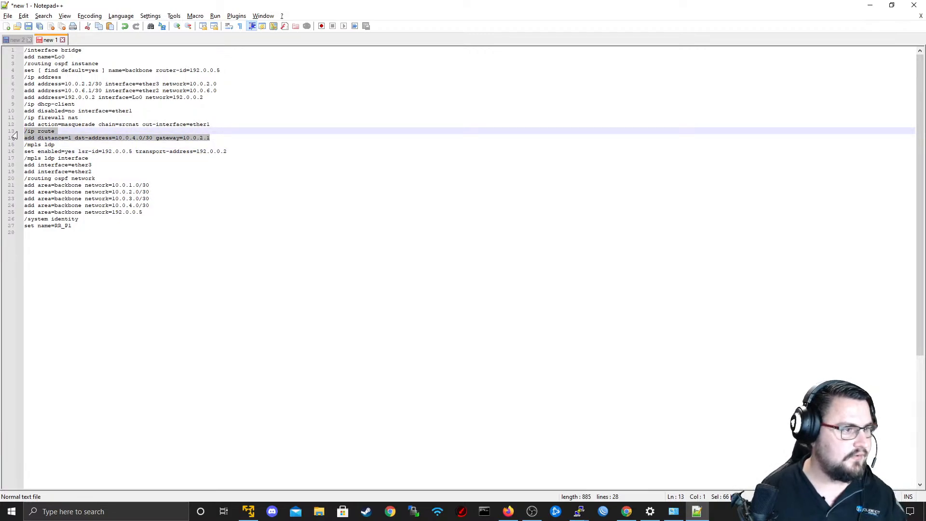
{"action": "key", "text": "BackSpace"}
{"action": "key", "text": "BackSpace"}
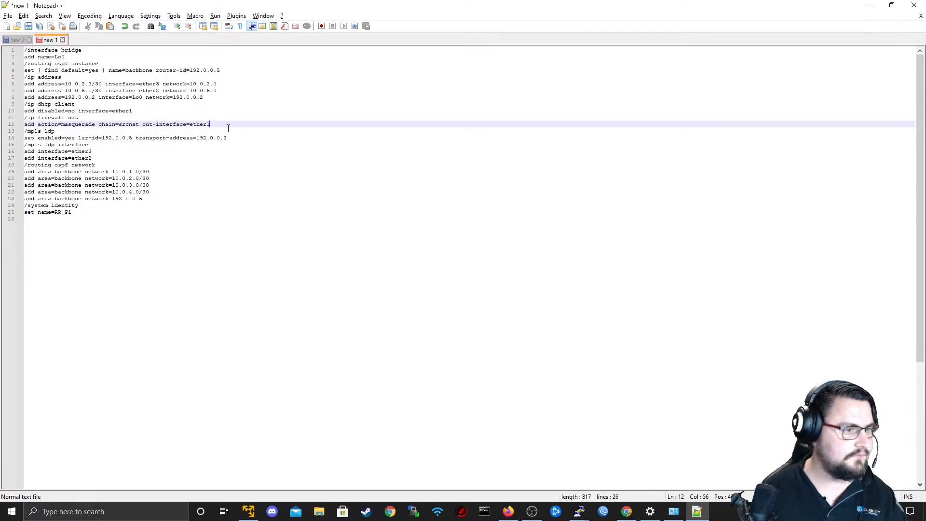
{"action": "left_click_drag", "start_coordinate": [228, 128], "coordinate": [24, 118]}
{"action": "key", "text": "BackSpace"}
{"action": "key", "text": "BackSpace"}
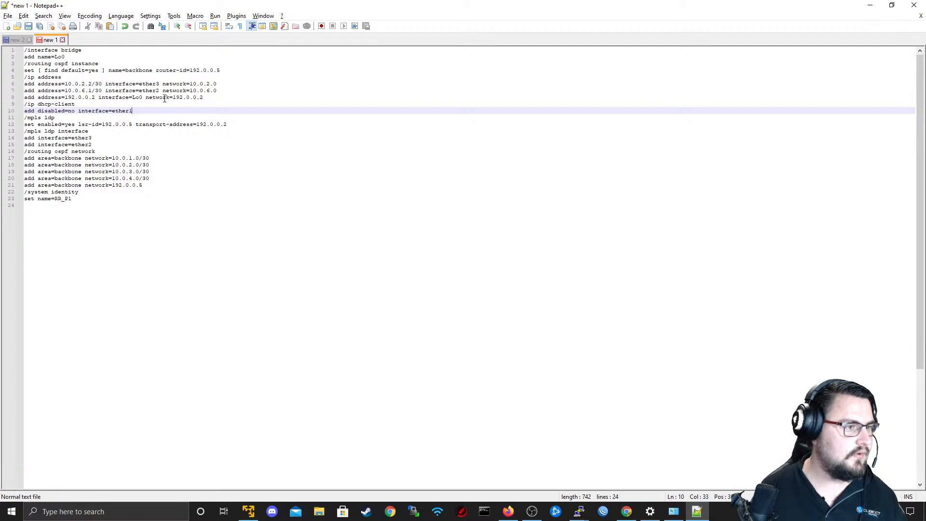
Delete the ether3 and ether2 lines under /ip address and set the Lo0 address and network to 192.0.0.5.
{"action": "left_click_drag", "start_coordinate": [225, 90], "coordinate": [25, 83]}
{"action": "key", "text": "BackSpace"}
{"action": "key", "text": "BackSpace"}
{"action": "left_click", "coordinate": [96, 84]}
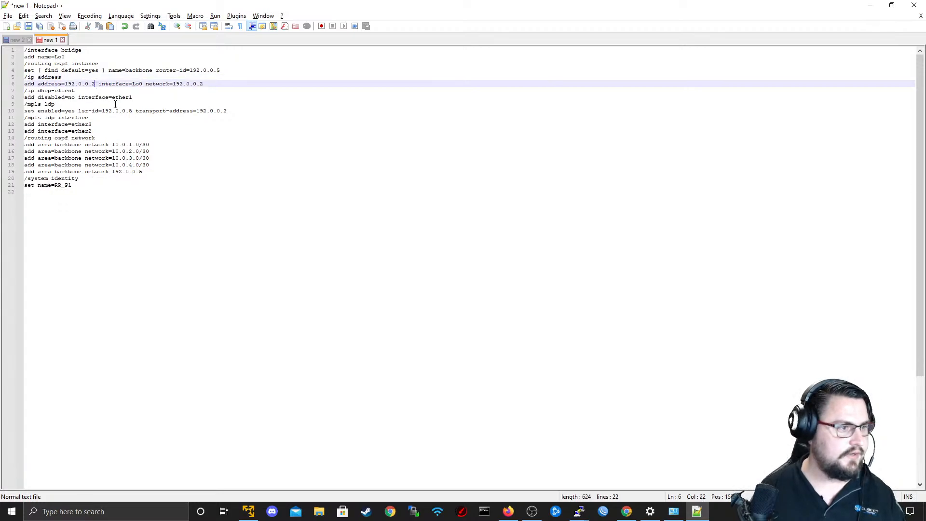
{"action": "key", "text": "BackSpace"}
{"action": "type", "text": "5"}
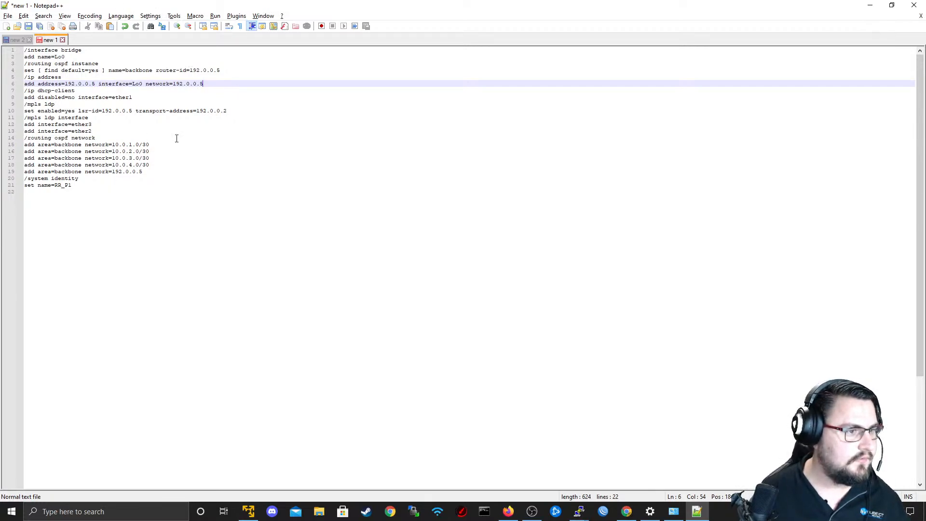
Set the MPLS LDP transport-address to 192.0.0.5.
{"action": "left_click", "coordinate": [240, 110]}
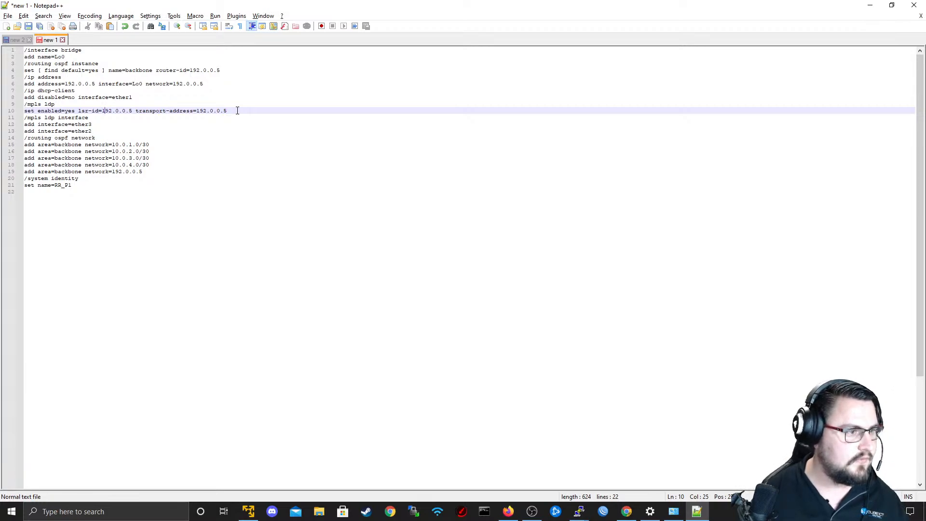
{"action": "key", "text": "Right"}
{"action": "key", "text": "Right"}
{"action": "key", "text": "Right"}
{"action": "key", "text": "Right"}
{"action": "key", "text": "Right"}
{"action": "key", "text": "Right"}
{"action": "key", "text": "Right"}
{"action": "key", "text": "Right"}
{"action": "key", "text": "Right"}
{"action": "key", "text": "Right"}
{"action": "key", "text": "Right"}
{"action": "key", "text": "Right"}
{"action": "key", "text": "Right"}
{"action": "key", "text": "Right"}
{"action": "key", "text": "Right"}
{"action": "key", "text": "Right"}
{"action": "key", "text": "Right"}
{"action": "key", "text": "Right"}
{"action": "key", "text": "Right"}
{"action": "key", "text": "Right"}
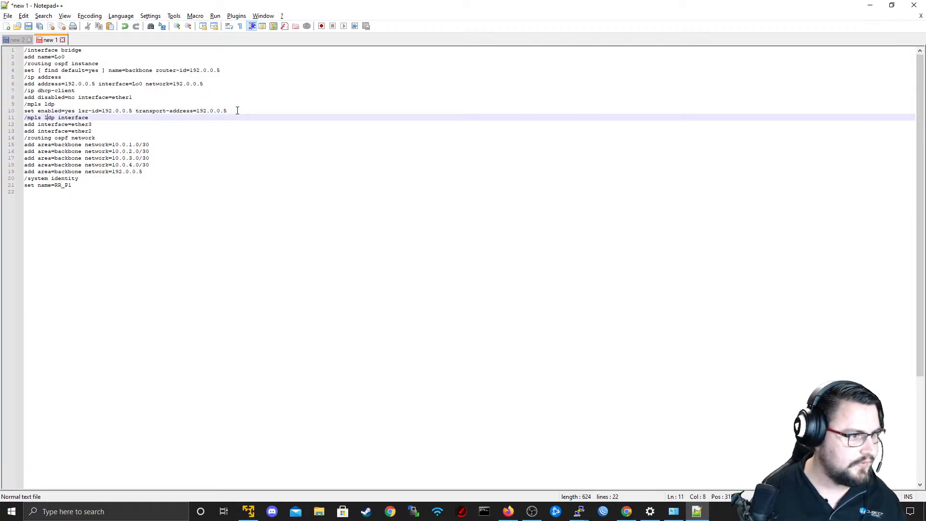
{"action": "left_click", "coordinate": [212, 177]}
{"action": "left_click", "coordinate": [186, 190]}
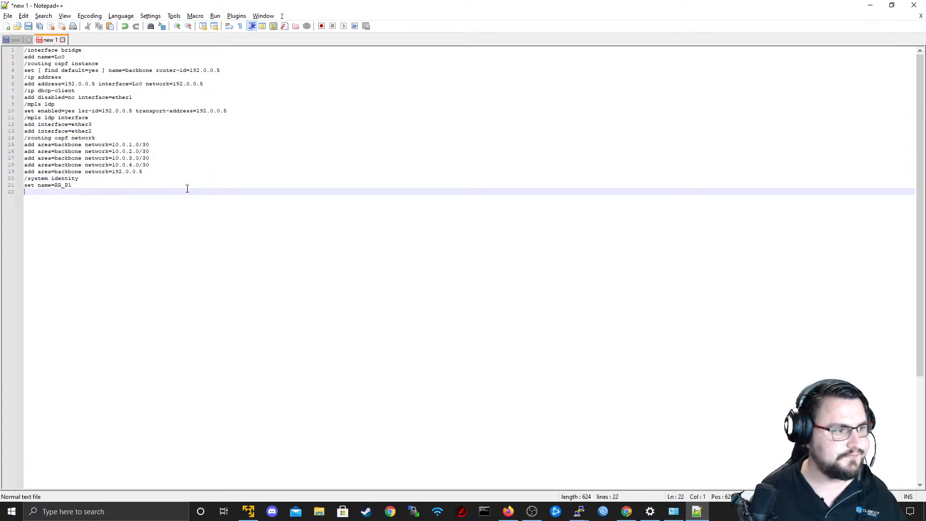
Copy the whole edited configuration and start a new Config Push preset in Unimus in Firefox.
{"action": "key", "text": "ctrl+a"}
{"action": "key", "text": "alt+Tab"}
{"action": "key", "text": "alt+Tab"}
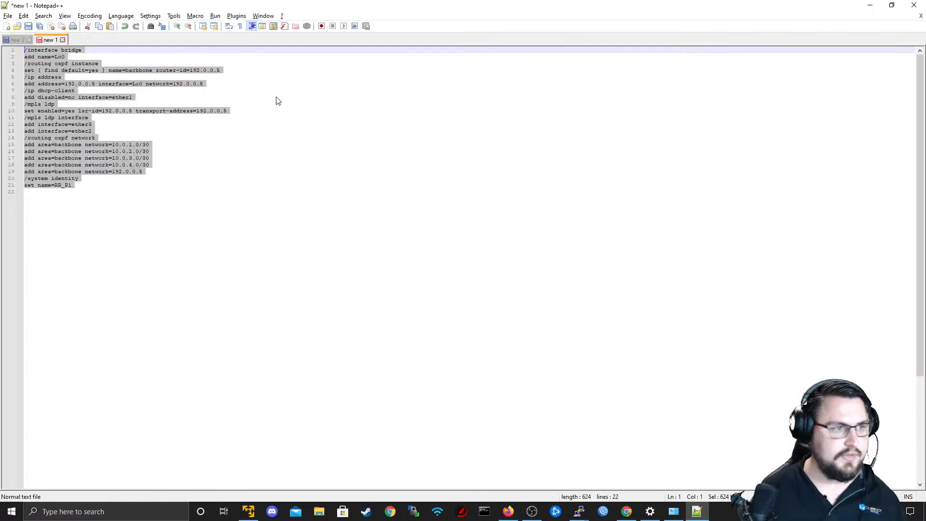
{"action": "key", "text": "alt+Tab"}
{"action": "left_click", "coordinate": [174, 4]}
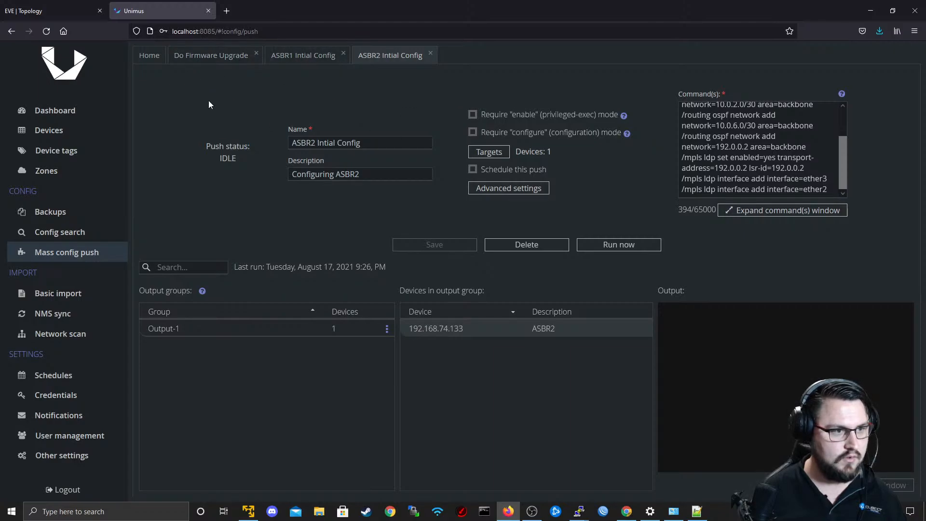
{"action": "left_click", "coordinate": [153, 57]}
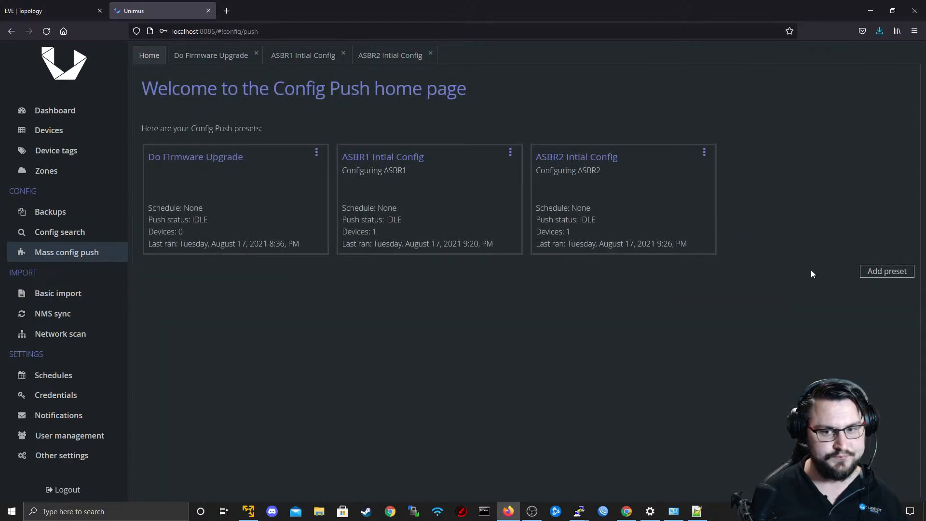
{"action": "left_click", "coordinate": [868, 273]}
Name the preset "Configure RR", paste the copied configuration as its commands without the trailing blank line, and save it.
{"action": "left_click", "coordinate": [218, 158]}
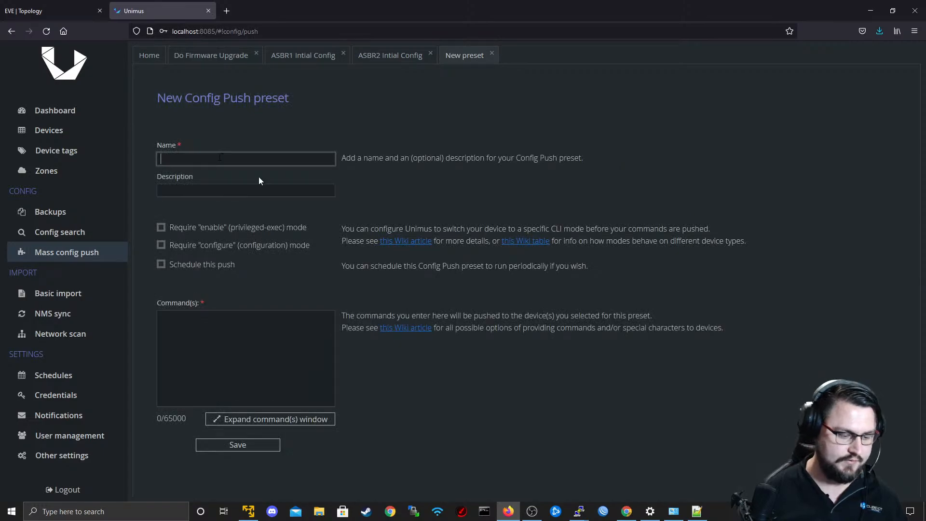
{"action": "type", "text": "Configure RR"}
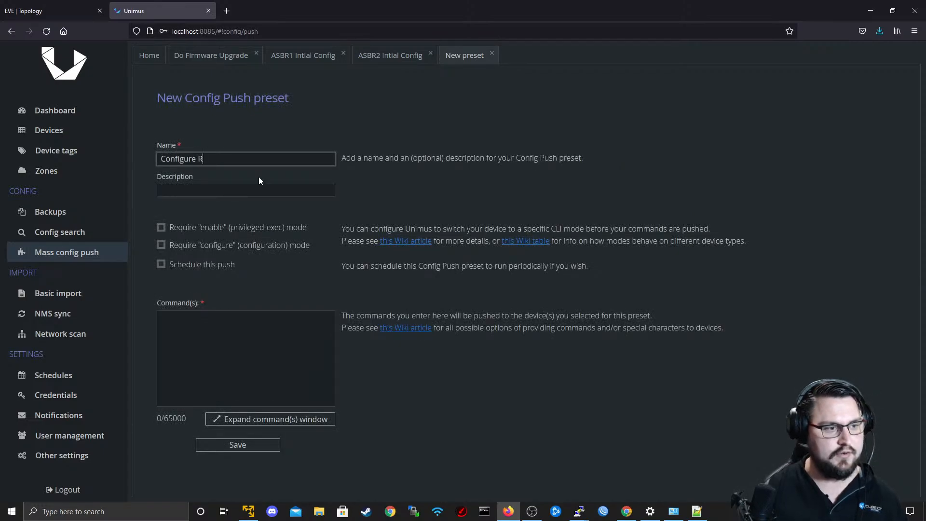
{"action": "key", "text": "Tab"}
{"action": "left_click", "coordinate": [327, 332]}
{"action": "key", "text": "ctrl+v"}
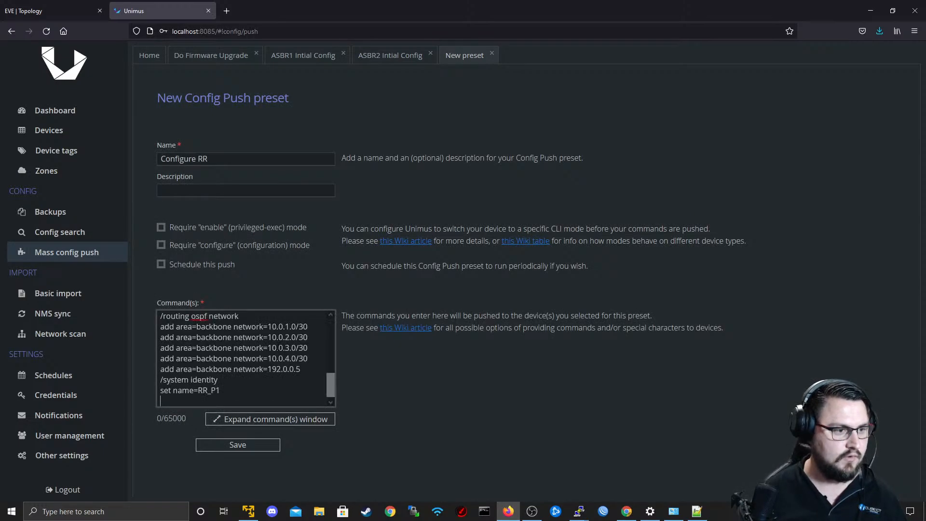
{"action": "key", "text": "BackSpace"}
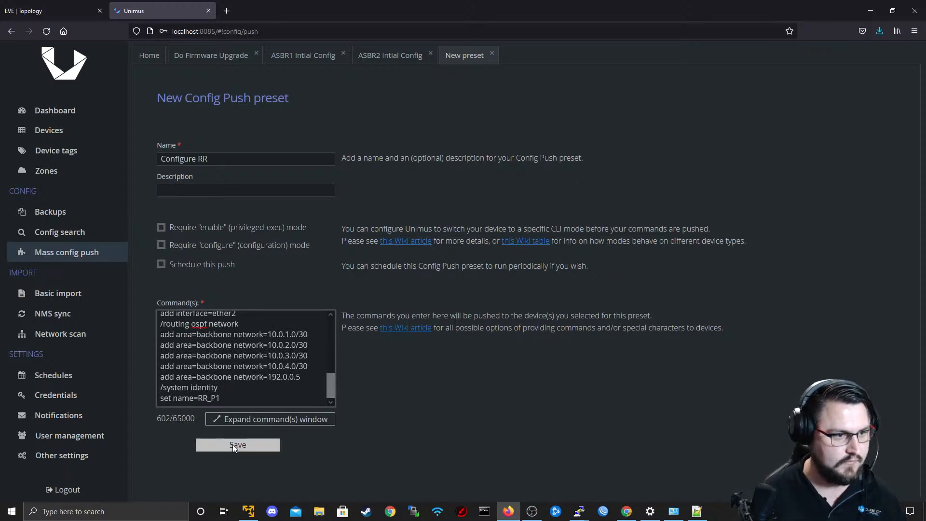
{"action": "left_click", "coordinate": [233, 444]}
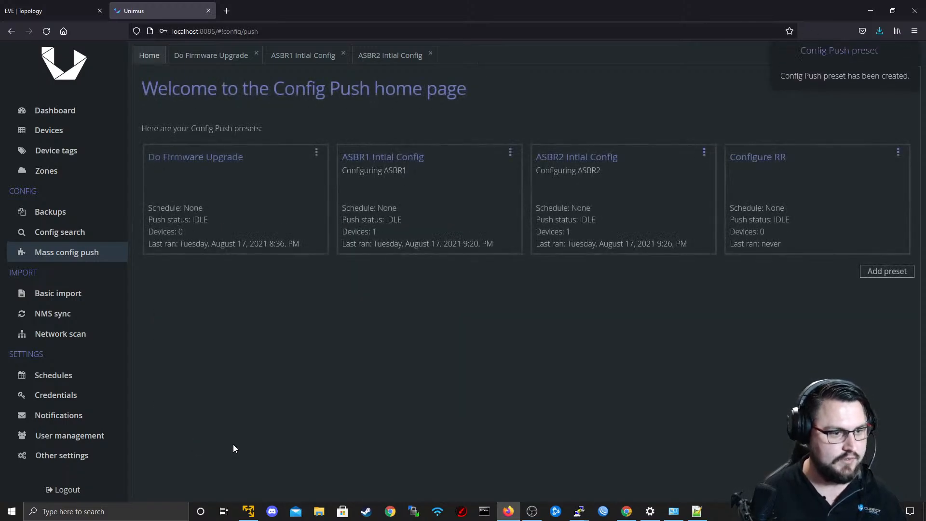
Open the Configure RR preset and add the Route Reflector (P1) device 10.0.1.1 as its target.
{"action": "left_click", "coordinate": [812, 217]}
{"action": "left_click", "coordinate": [492, 154]}
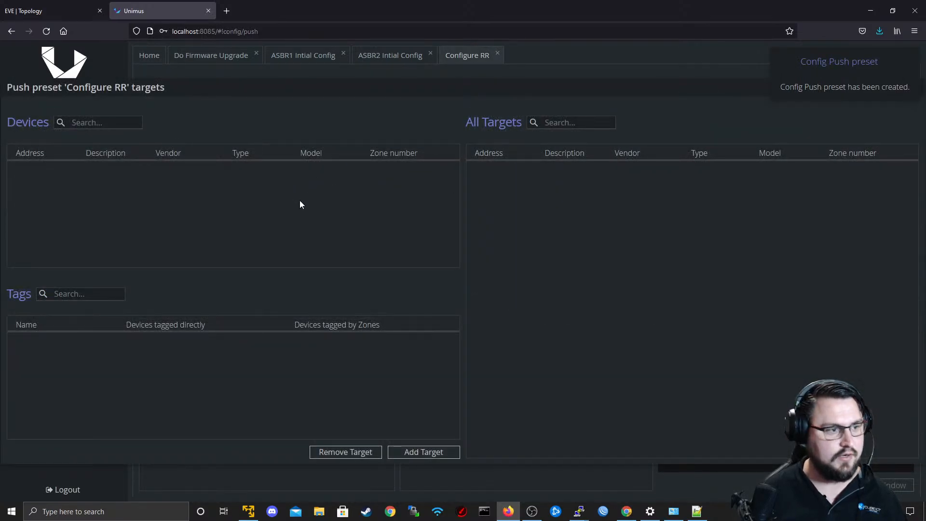
{"action": "left_click", "coordinate": [415, 451]}
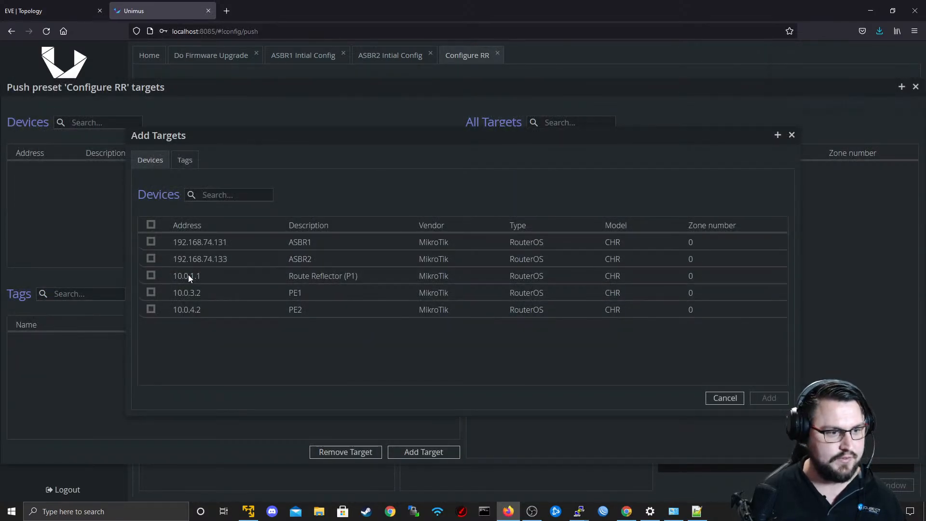
{"action": "left_click", "coordinate": [151, 275]}
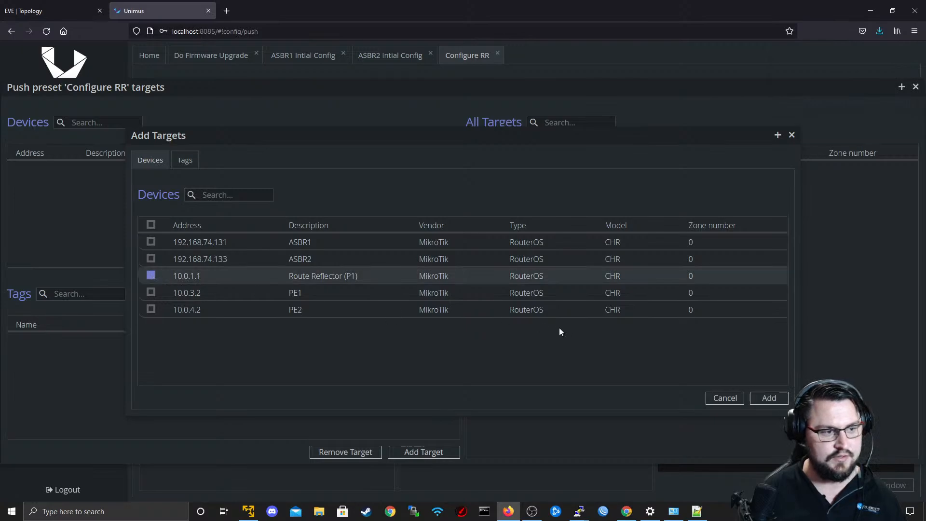
{"action": "left_click", "coordinate": [768, 398]}
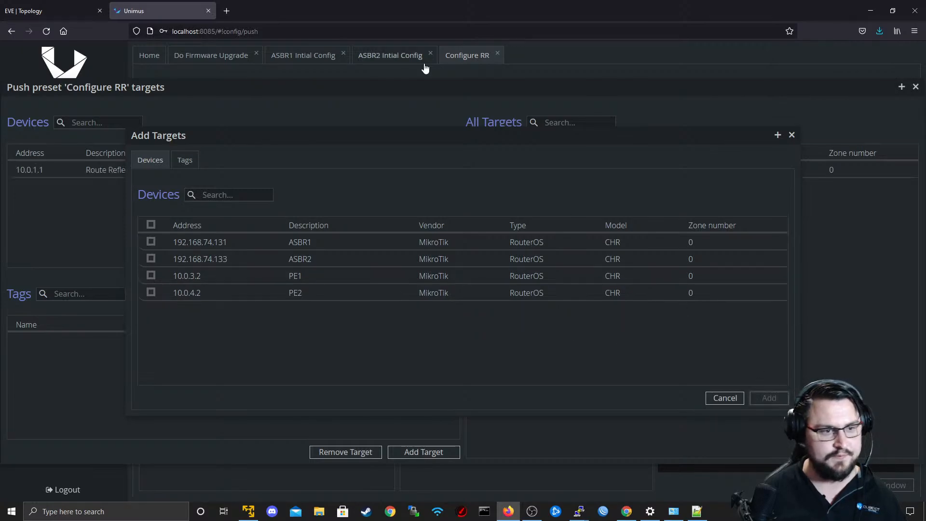
{"action": "left_click", "coordinate": [792, 135]}
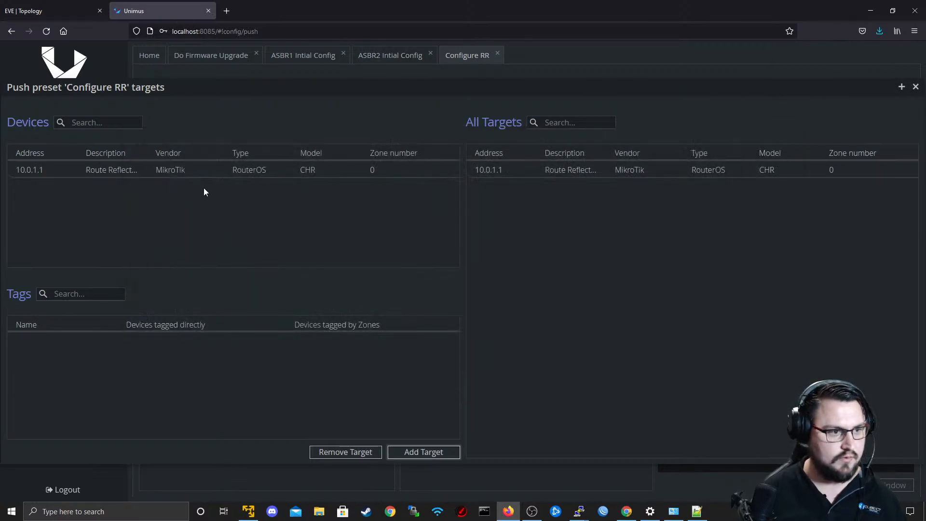
Close the target selection and run the Configure RR push on the Route Reflector.
{"action": "left_click", "coordinate": [915, 87]}
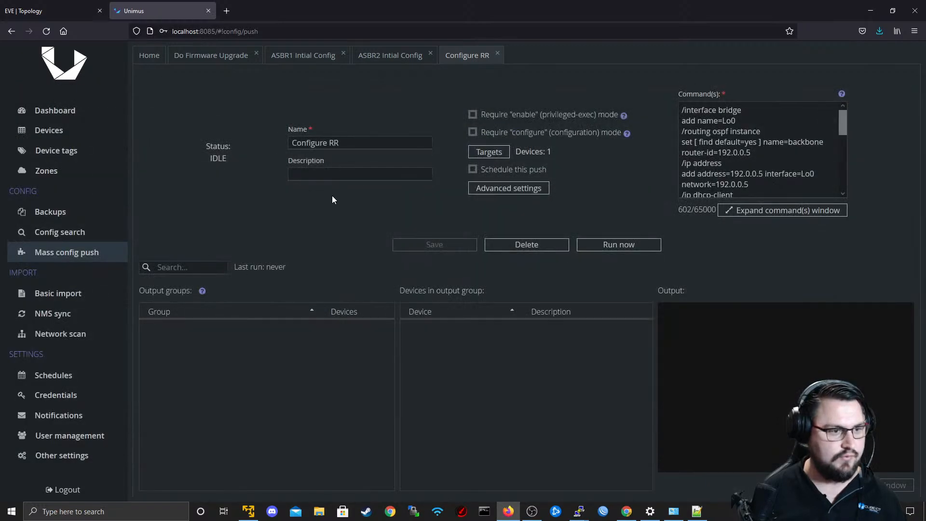
{"action": "left_click", "coordinate": [629, 243]}
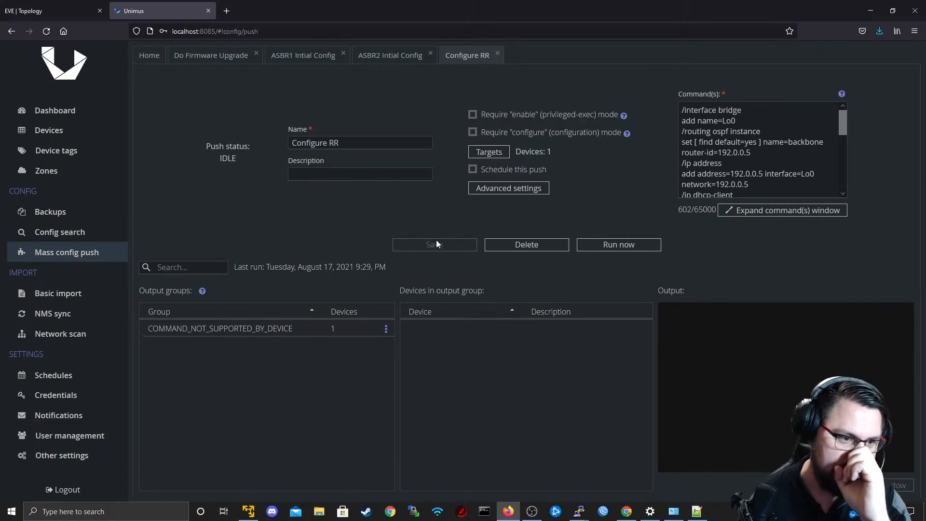
Look through the dashboard's job history and the list of stored backups for ASBR1.
{"action": "left_click", "coordinate": [85, 116]}
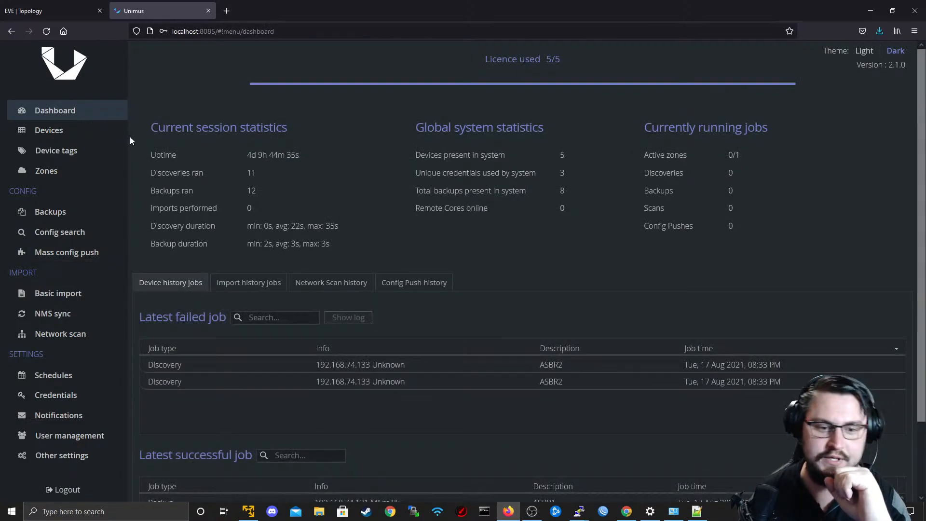
{"action": "scroll", "coordinate": [619, 273], "scroll_direction": "down", "scroll_amount": 2}
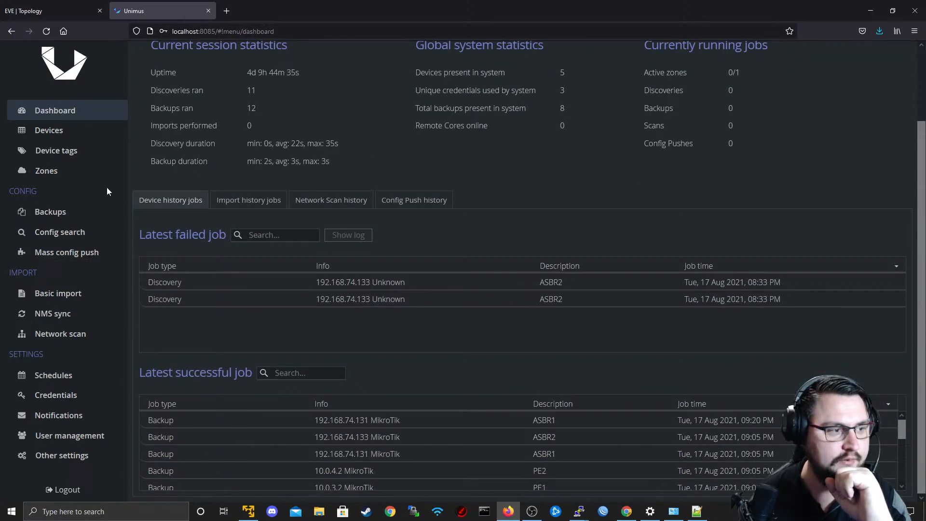
{"action": "left_click", "coordinate": [67, 216]}
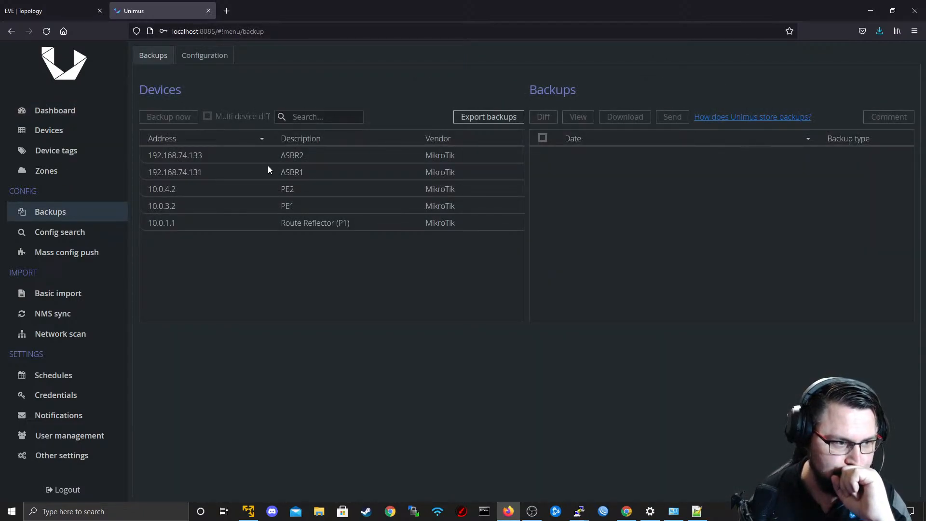
{"action": "left_click", "coordinate": [290, 172]}
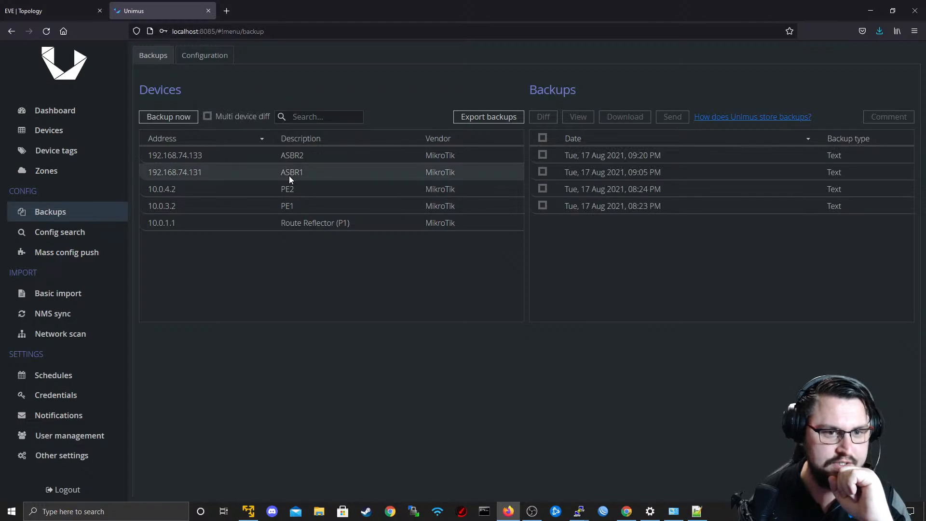
{"action": "left_click", "coordinate": [660, 156]}
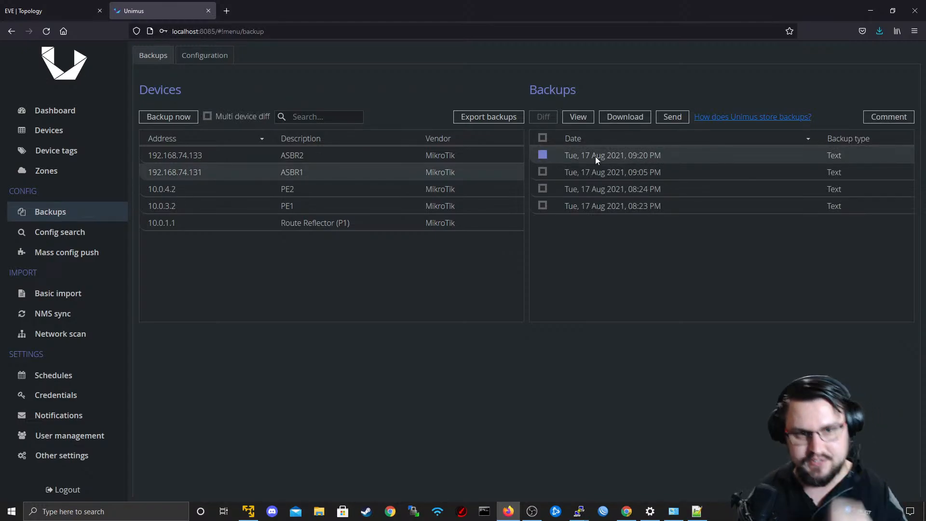
Return to the Configure RR preset and examine the device output of its COMMAND_NOT_SUPPORTED_BY_DEVICE group.
{"action": "left_click", "coordinate": [43, 249]}
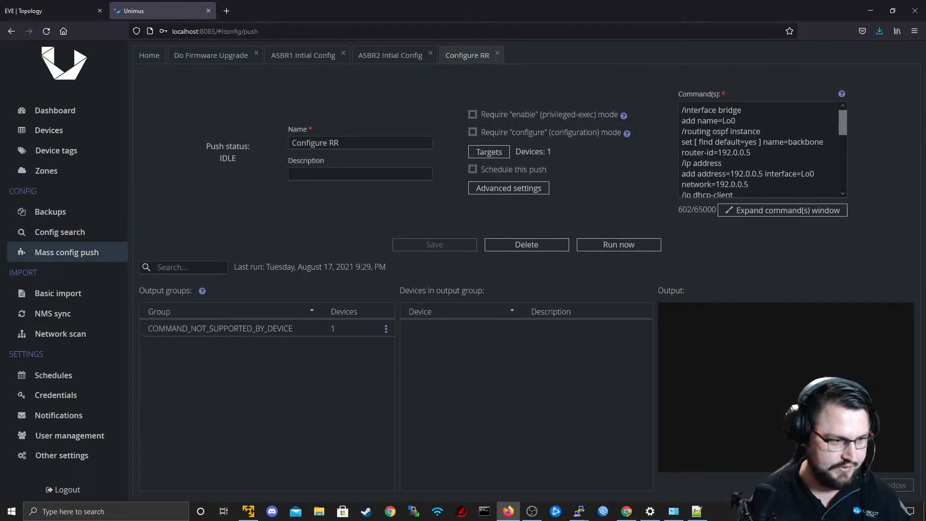
{"action": "left_click", "coordinate": [386, 328]}
{"action": "left_click", "coordinate": [262, 332]}
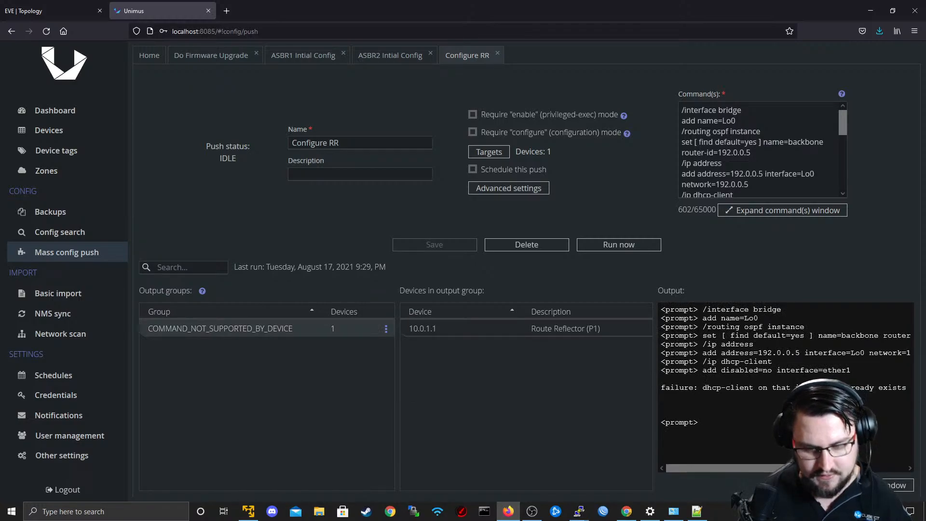
Switch to Notepad++ and delete the /ip dhcp-client section with its ether1 line from the configuration.
{"action": "key", "text": "super+Tab"}
{"action": "left_click", "coordinate": [615, 141]}
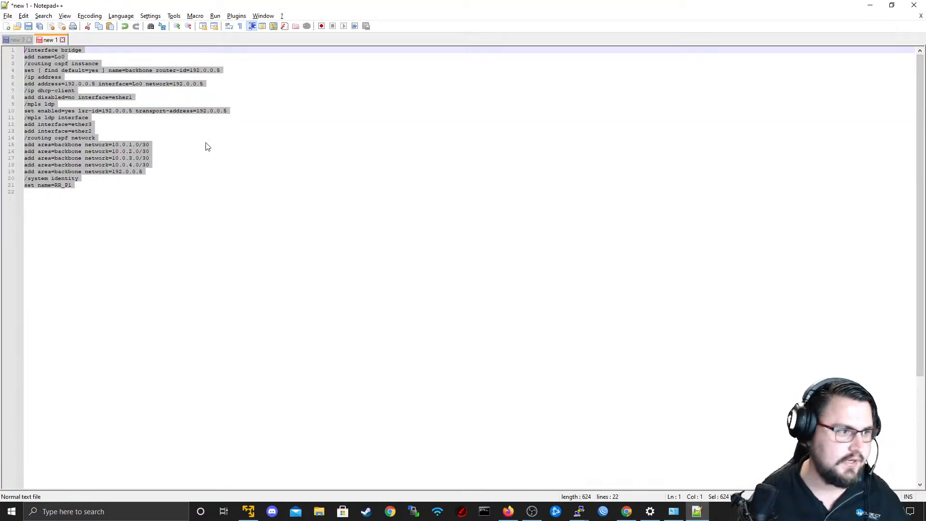
{"action": "left_click", "coordinate": [136, 131]}
{"action": "left_click_drag", "start_coordinate": [136, 97], "coordinate": [6, 92]}
{"action": "key", "text": "BackSpace"}
{"action": "key", "text": "BackSpace"}
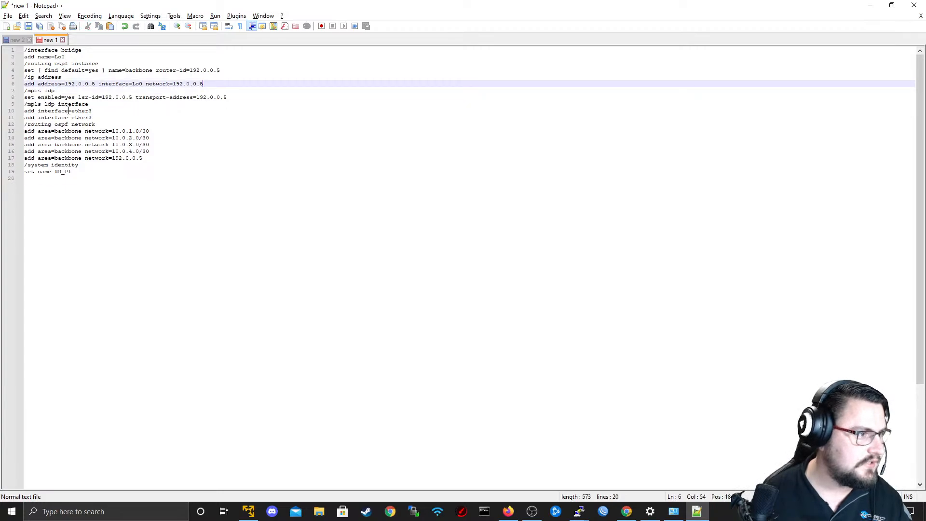
Replace the Configure RR preset's commands in Unimus with the configuration from /mpls ldp through set name=RR_P1, and run the push.
{"action": "left_click_drag", "start_coordinate": [125, 194], "coordinate": [26, 92]}
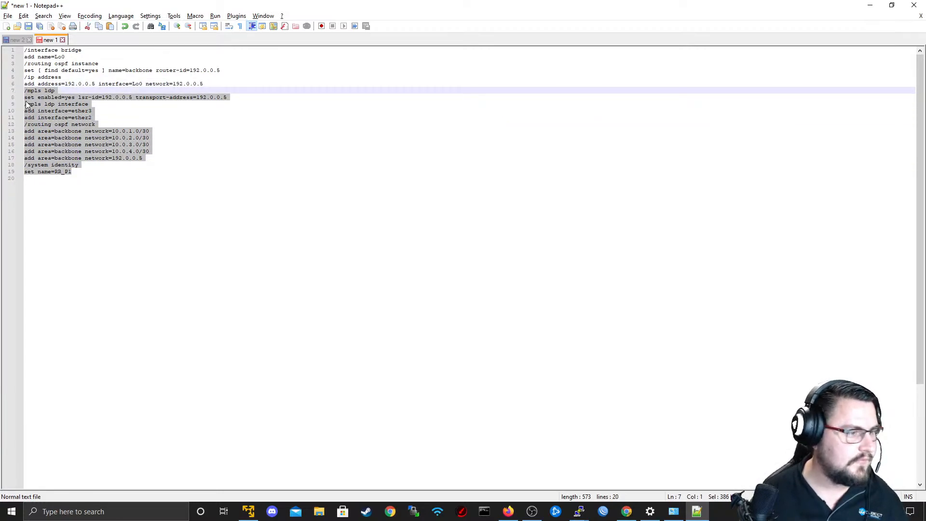
{"action": "key", "text": "alt+Tab"}
{"action": "scroll", "coordinate": [689, 193], "scroll_direction": "down", "scroll_amount": 5}
{"action": "key", "text": "ctrl+a"}
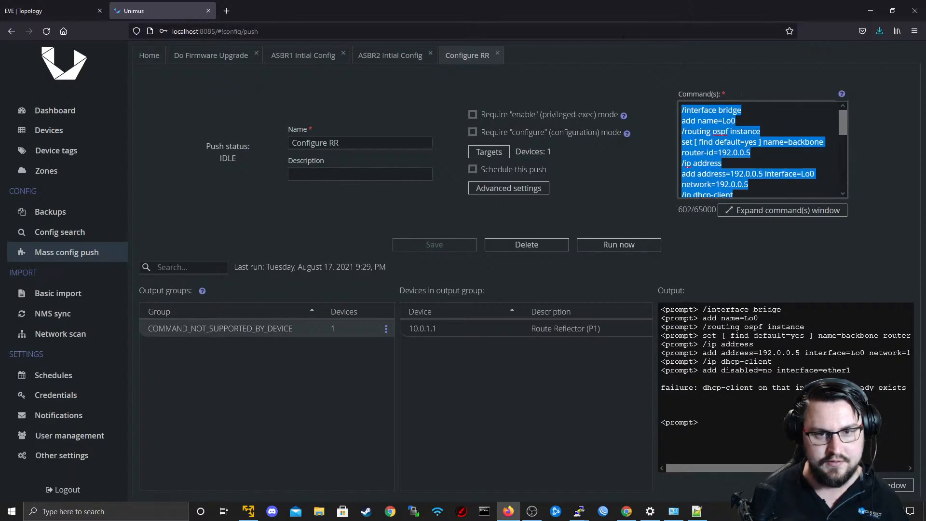
{"action": "key", "text": "ctrl+v"}
{"action": "left_click", "coordinate": [647, 244]}
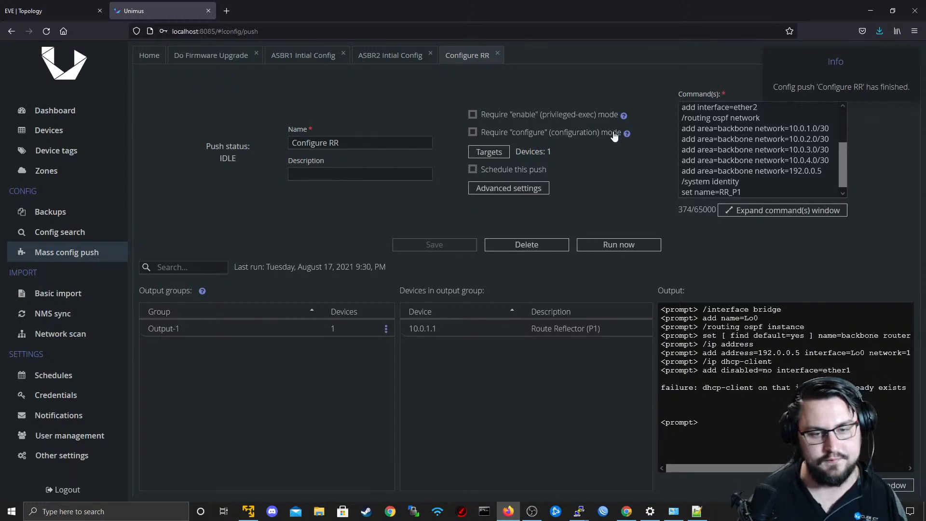
Examine the Output-1 results of the Configure RR push for the Route Reflector.
{"action": "key", "text": "alt+Tab"}
{"action": "left_click", "coordinate": [316, 227]}
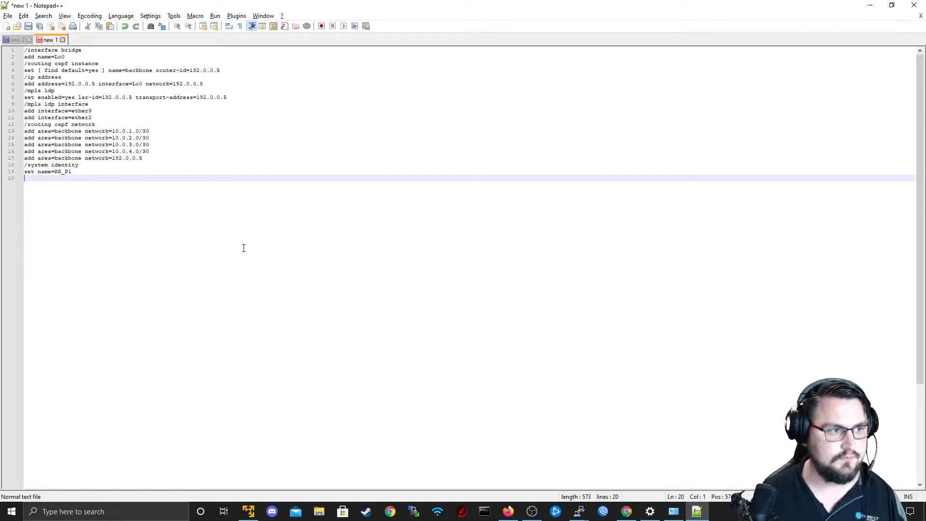
{"action": "key", "text": "alt+Tab"}
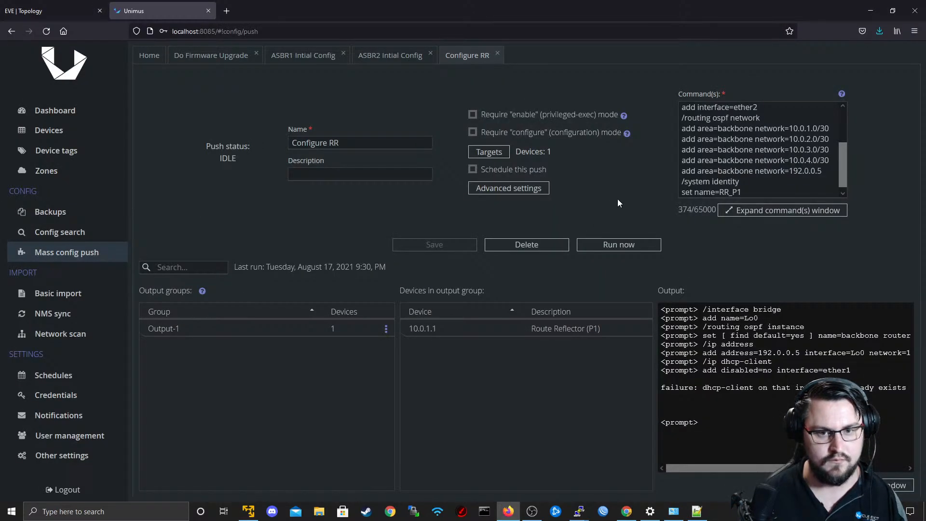
{"action": "left_click", "coordinate": [237, 329]}
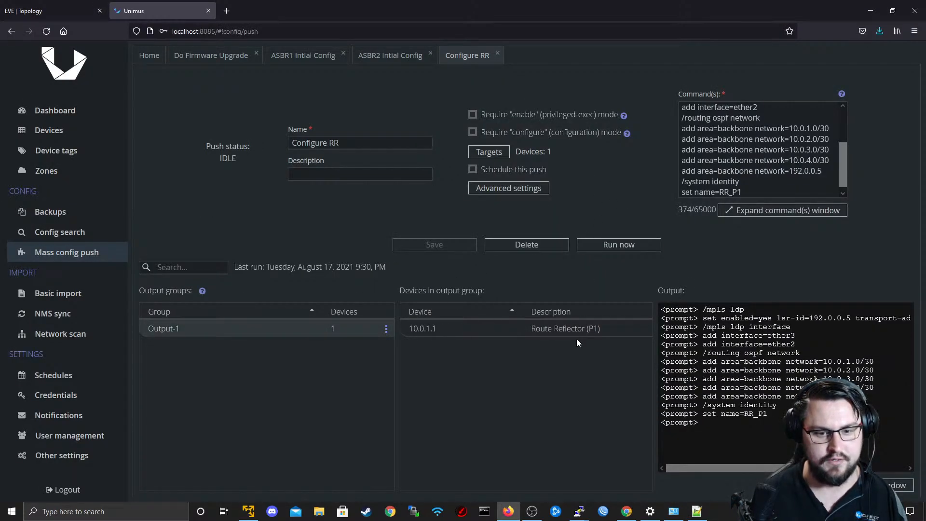
Switch to the EVE topology in Firefox and open router R5's console in PuTTY, with its prompt line in view.
{"action": "key", "text": "alt+Tab"}
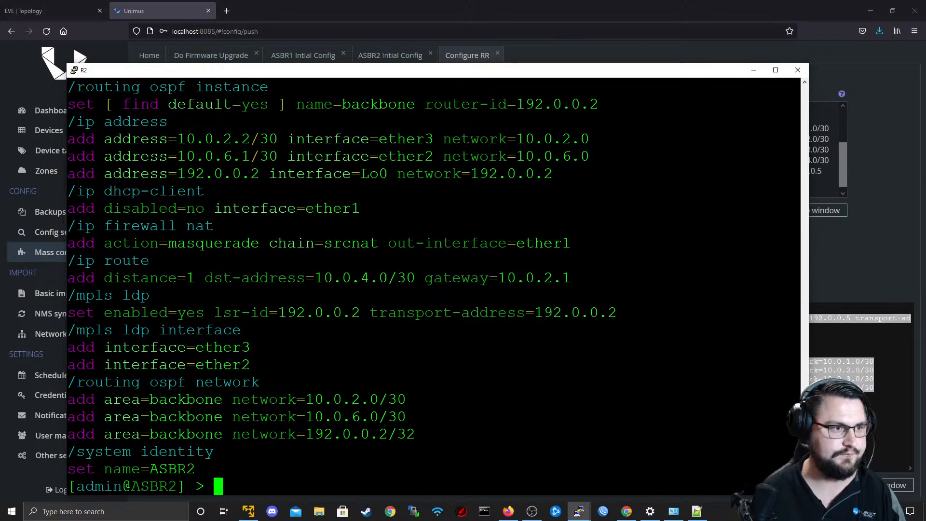
{"action": "mouse_move", "coordinate": [579, 511]}
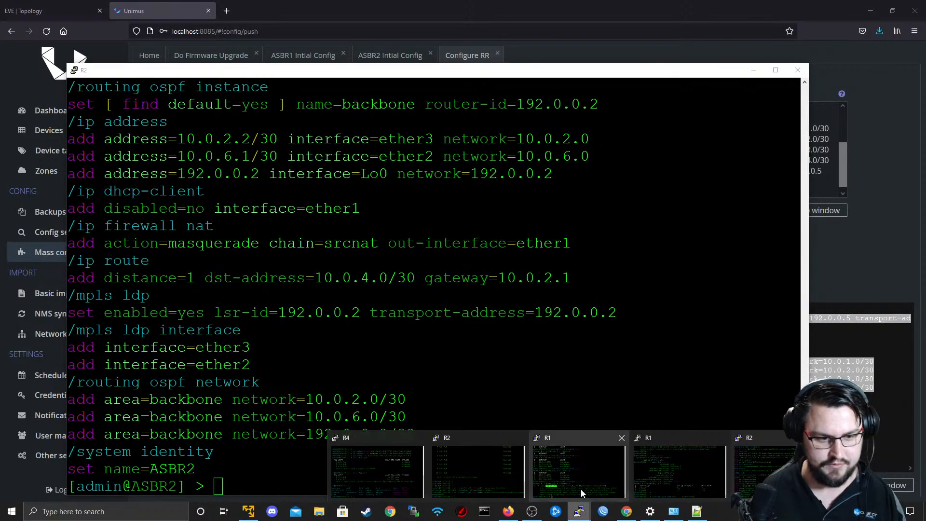
{"action": "mouse_move", "coordinate": [413, 458]}
{"action": "key", "text": "alt+Tab"}
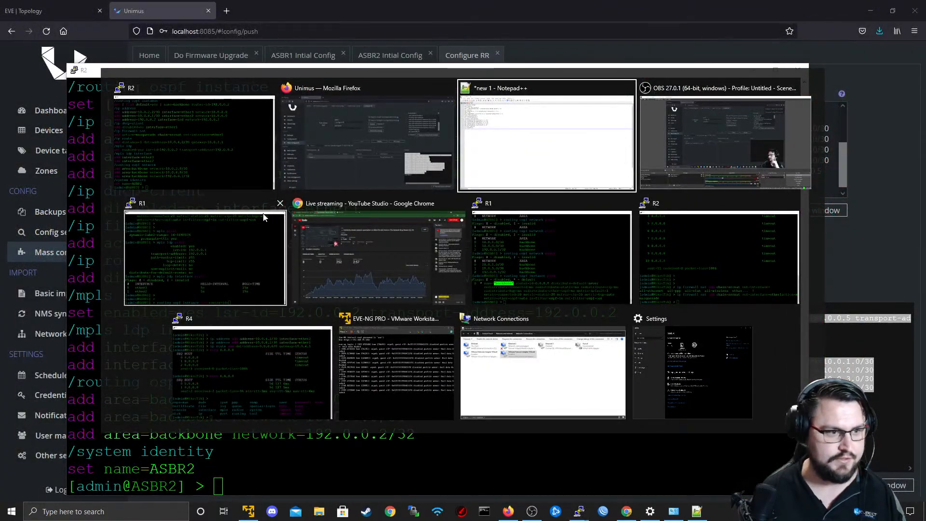
{"action": "left_click", "coordinate": [362, 157]}
{"action": "left_click", "coordinate": [72, 12]}
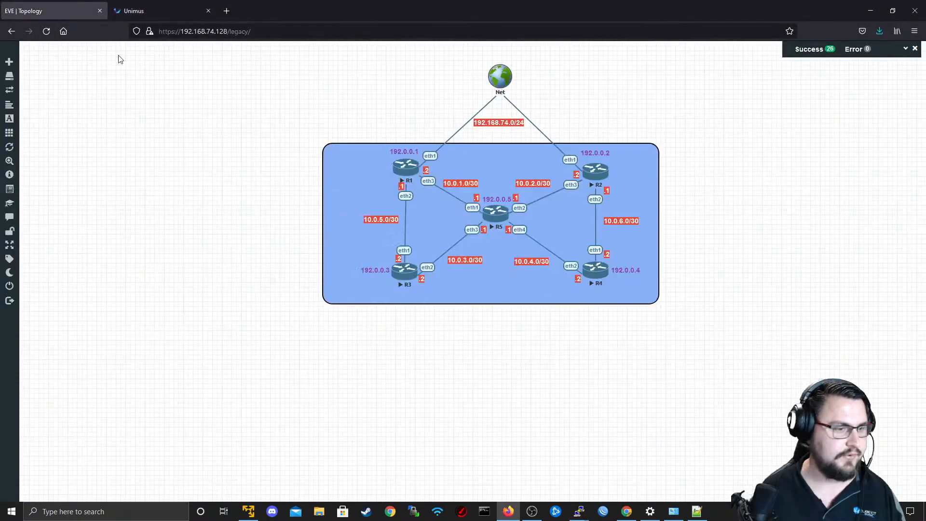
{"action": "left_click", "coordinate": [499, 214]}
{"action": "left_click", "coordinate": [482, 105]}
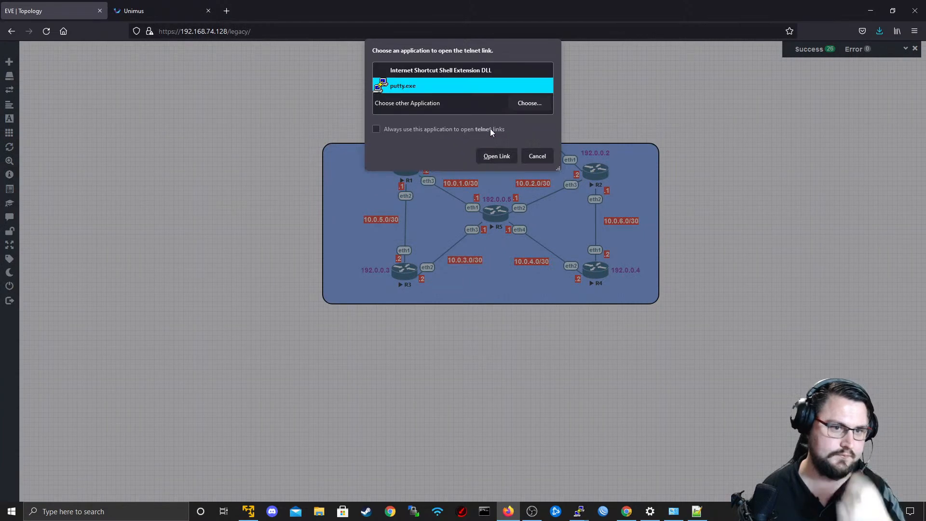
{"action": "left_click", "coordinate": [492, 156]}
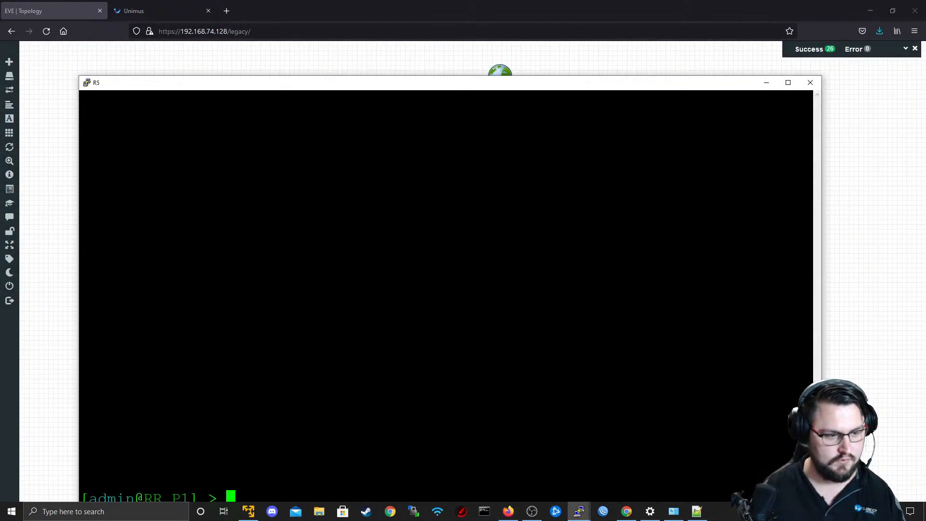
{"action": "left_click_drag", "start_coordinate": [399, 87], "coordinate": [409, 44]}
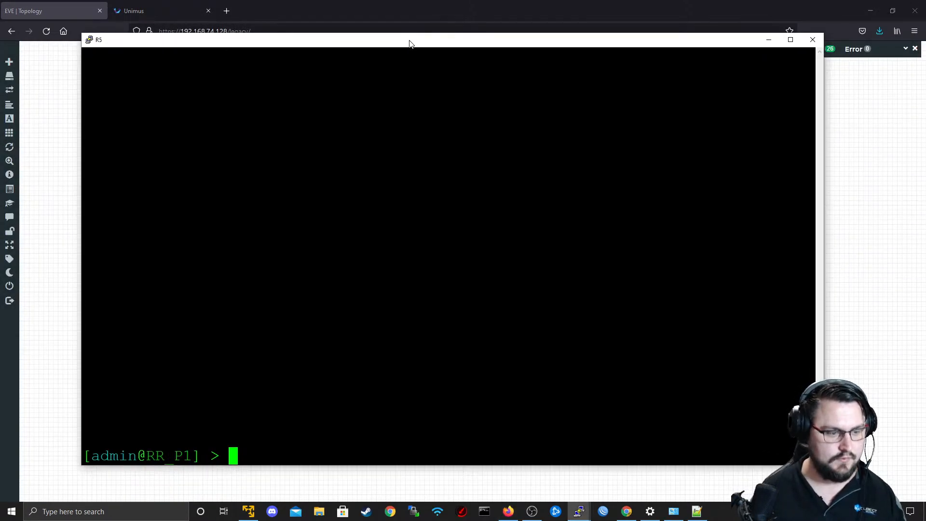
Print the OSPF instance settings on R5 with routing ospf instance print.
{"action": "type", "text": "ip"}
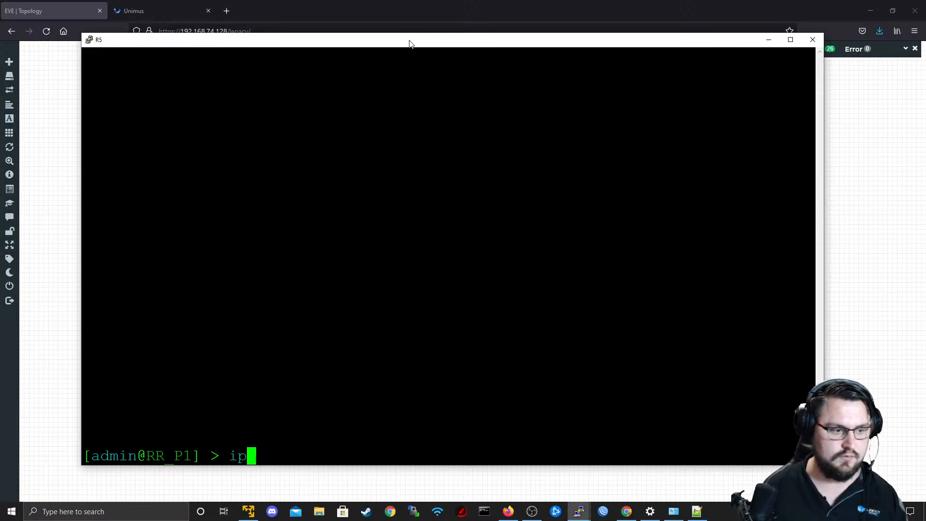
{"action": "key", "text": "BackSpace"}
{"action": "key", "text": "BackSpace"}
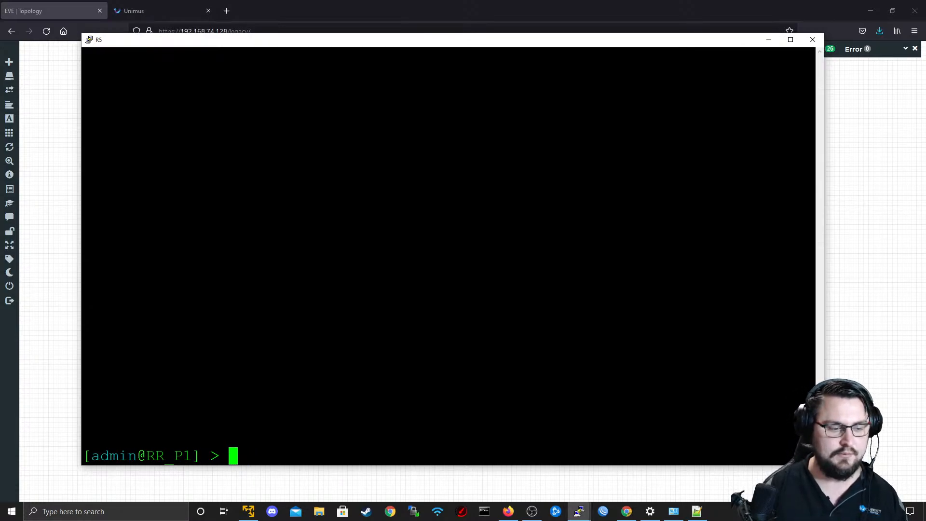
{"action": "type", "text": "ip"}
{"action": "key", "text": "BackSpace"}
{"action": "key", "text": "BackSpace"}
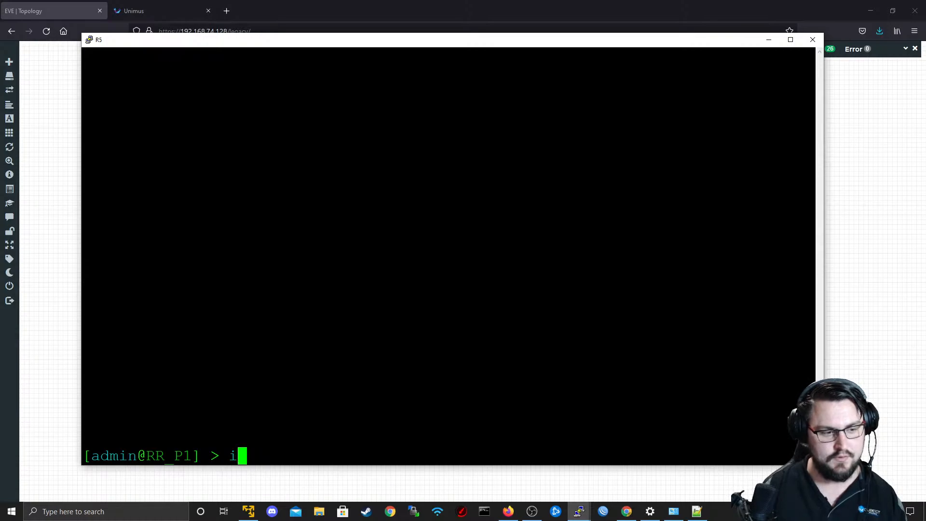
{"action": "type", "text": "routing ospf "}
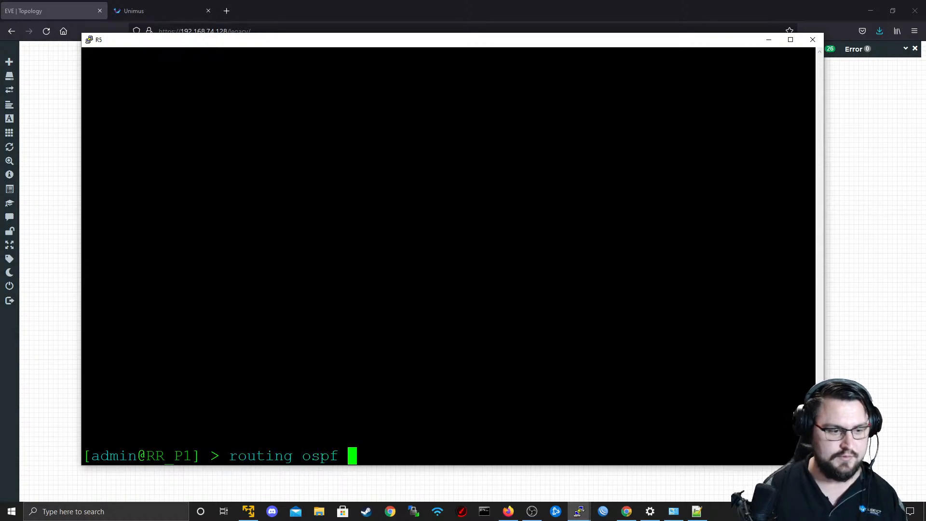
{"action": "type", "text": "instance print"}
{"action": "key", "text": "Return"}
Print R5's routing table with ip route print, check the OSPF-learned routes, and minimise the console.
{"action": "type", "text": "routi"}
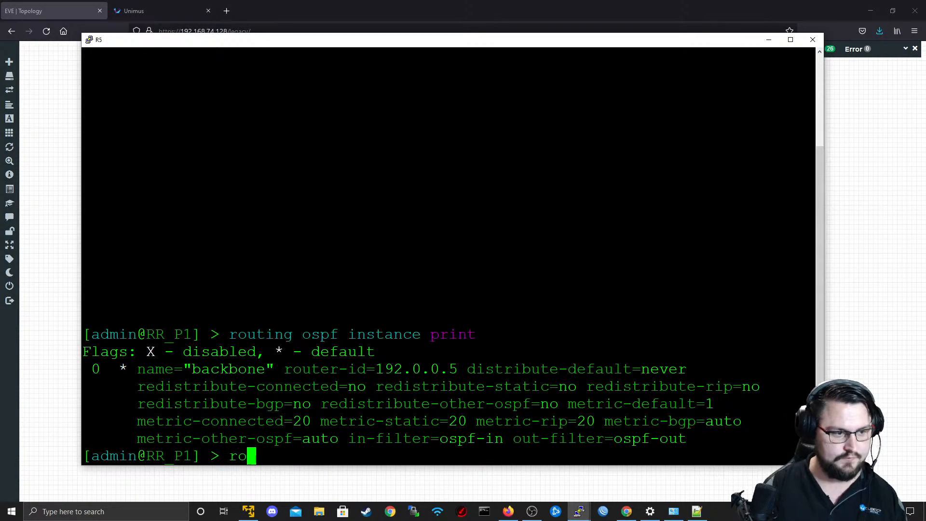
{"action": "key", "text": "BackSpace"}
{"action": "key", "text": "BackSpace"}
{"action": "key", "text": "BackSpace"}
{"action": "key", "text": "BackSpace"}
{"action": "key", "text": "BackSpace"}
{"action": "type", "text": "ip roue"}
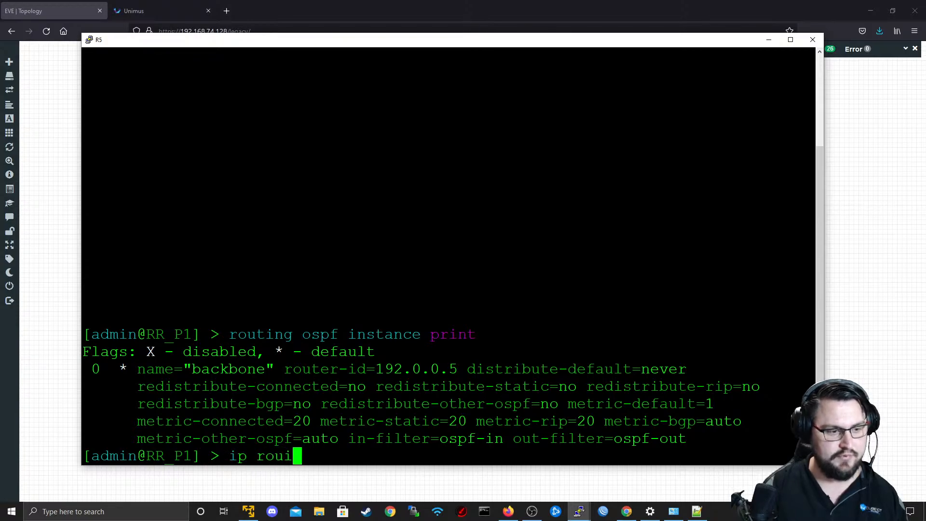
{"action": "key", "text": "BackSpace"}
{"action": "key", "text": "BackSpace"}
{"action": "type", "text": "te "}
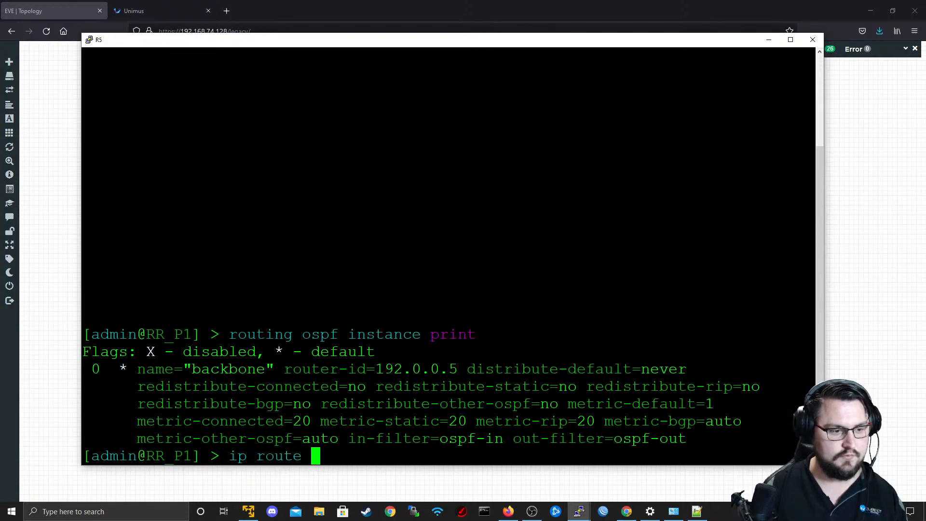
{"action": "type", "text": "ppri"}
{"action": "key", "text": "BackSpace"}
{"action": "key", "text": "BackSpace"}
{"action": "key", "text": "BackSpace"}
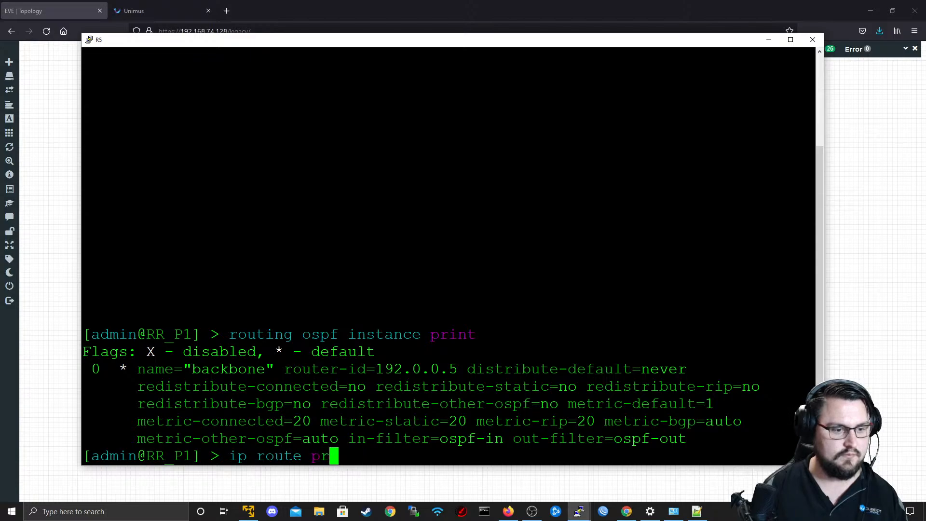
{"action": "type", "text": "rint"}
{"action": "key", "text": "Return"}
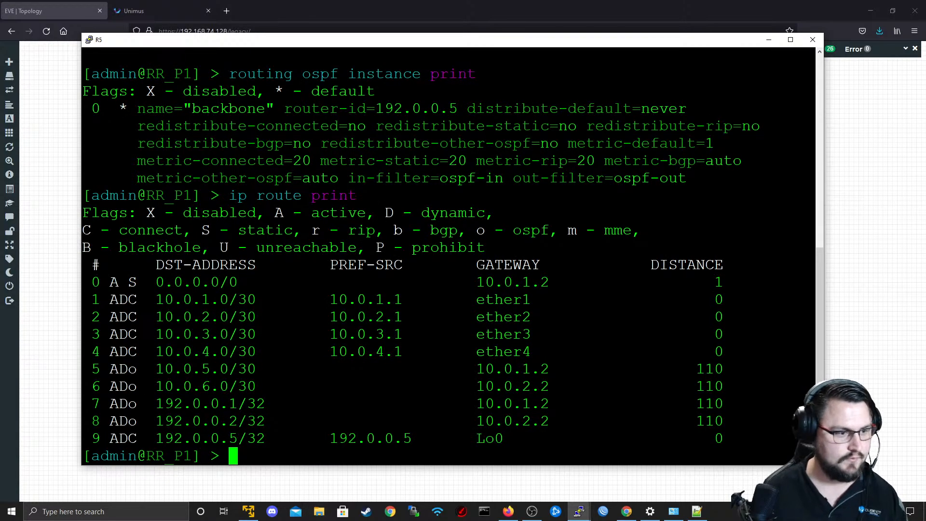
{"action": "left_click_drag", "start_coordinate": [175, 369], "coordinate": [237, 387]}
{"action": "left_click_drag", "start_coordinate": [238, 387], "coordinate": [501, 405]}
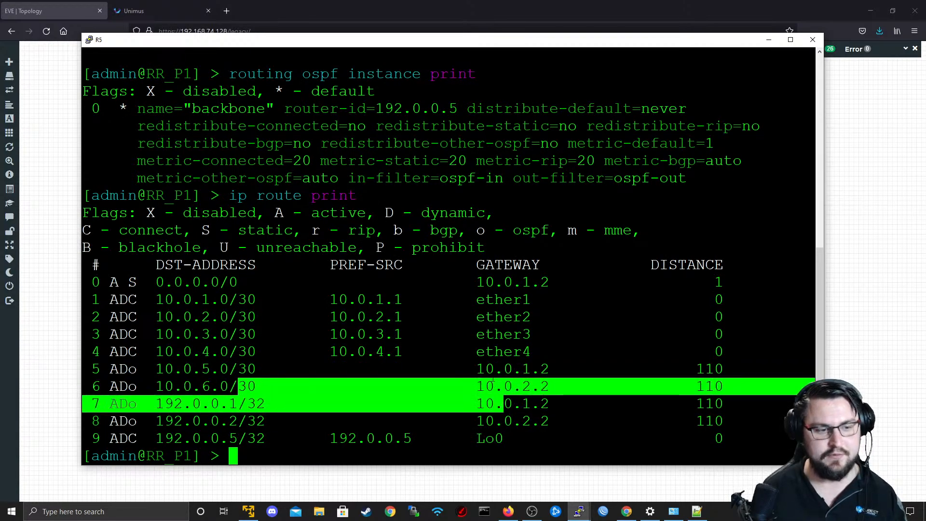
{"action": "left_click", "coordinate": [769, 39]}
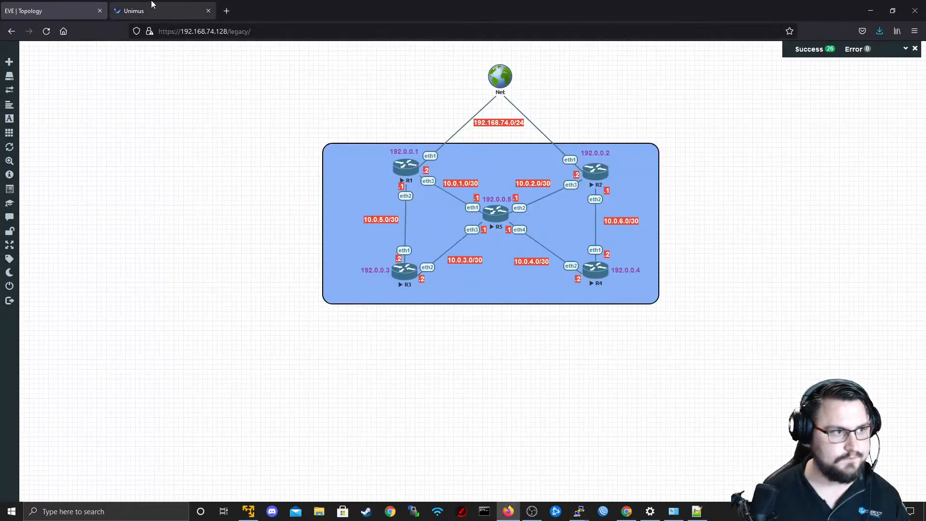
Switch to Unimus, review the Configure RR commands, and start a new config push preset named Configre PE1.
{"action": "left_click", "coordinate": [145, 11]}
{"action": "scroll", "coordinate": [720, 151], "scroll_direction": "up", "scroll_amount": 3}
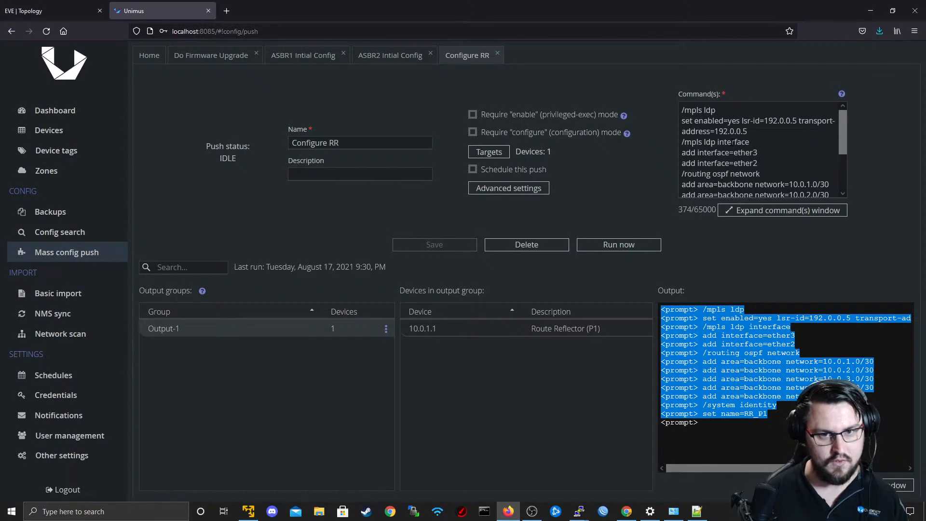
{"action": "scroll", "coordinate": [720, 151], "scroll_direction": "down", "scroll_amount": 1}
{"action": "scroll", "coordinate": [720, 151], "scroll_direction": "down", "scroll_amount": 2}
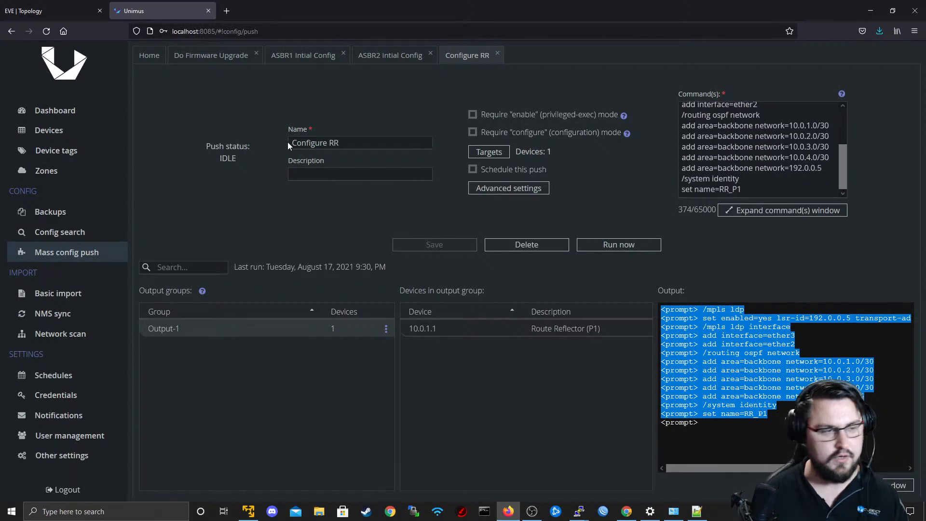
{"action": "left_click", "coordinate": [150, 59]}
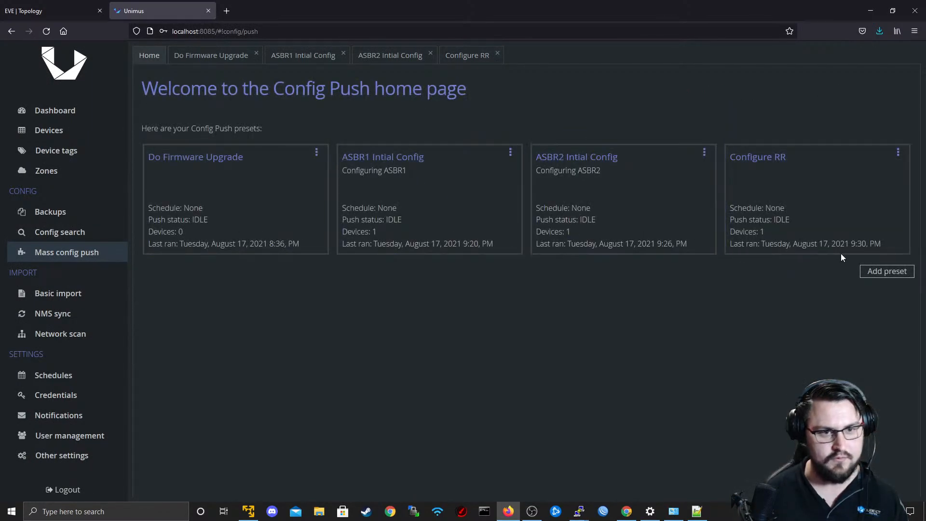
{"action": "left_click", "coordinate": [887, 272]}
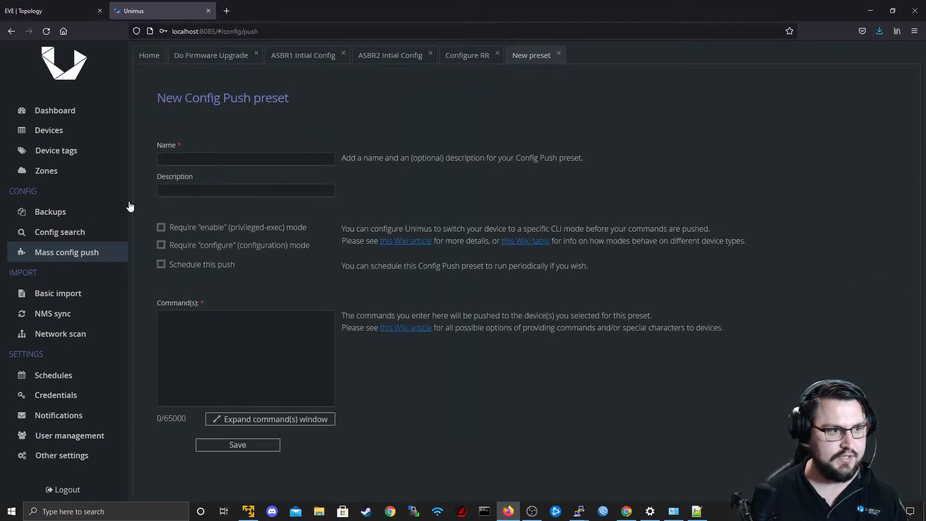
{"action": "left_click", "coordinate": [195, 158]}
{"action": "type", "text": "Configure "}
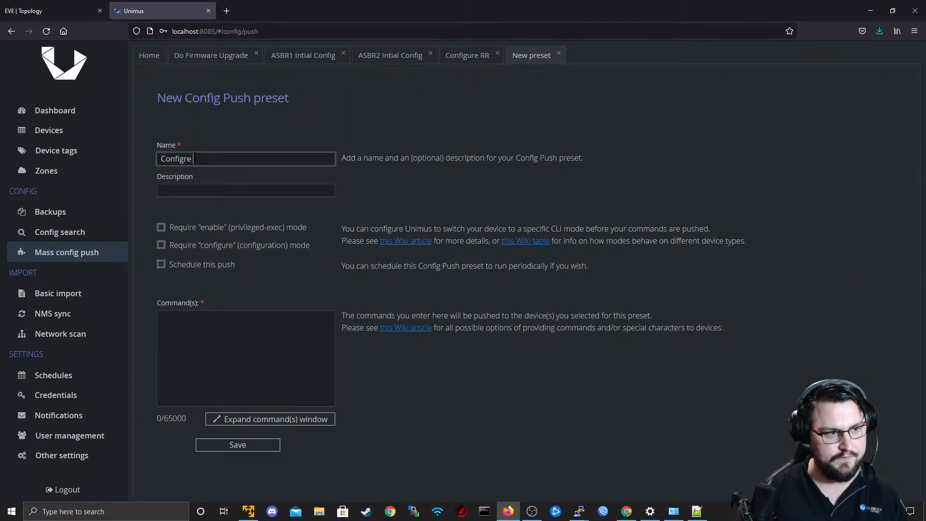
{"action": "type", "text": "RR"}
In the Notepad++ script, set the router ID, loopback address and network, LSR ID and transport address to 192.0.0.4.
{"action": "key", "text": "alt+Tab"}
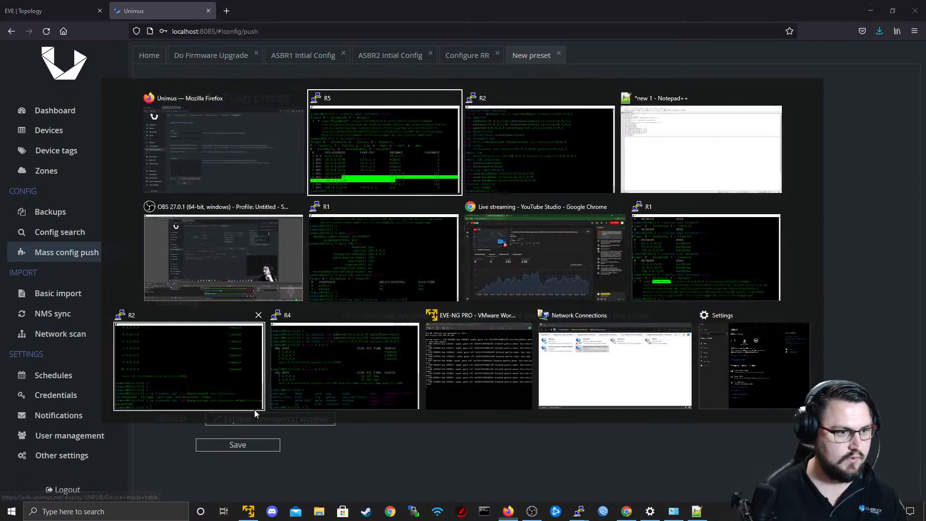
{"action": "key", "text": "alt+Tab"}
{"action": "key", "text": "alt+Tab"}
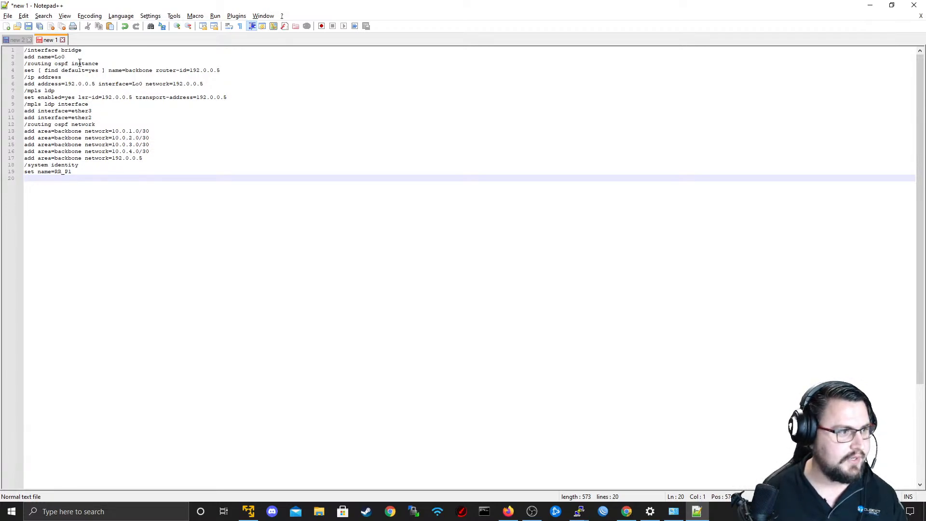
{"action": "left_click_drag", "start_coordinate": [25, 57], "coordinate": [89, 61]}
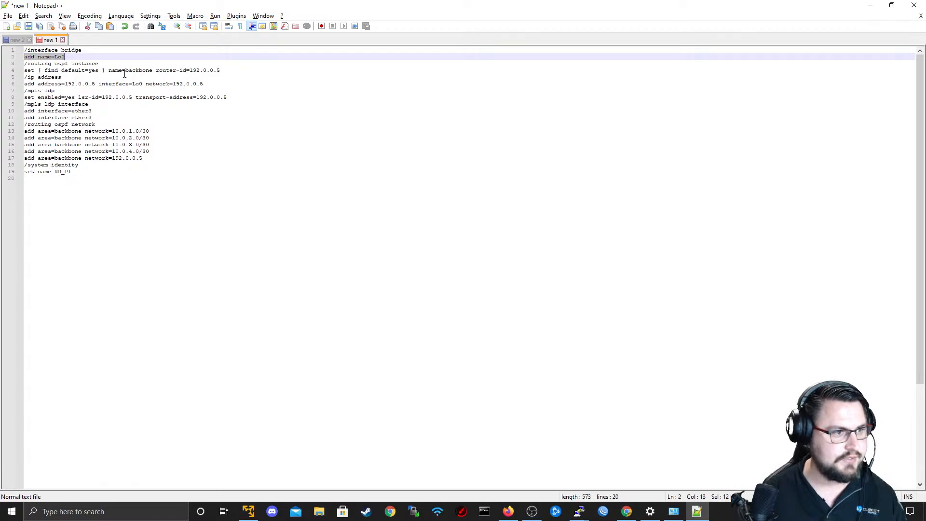
{"action": "left_click", "coordinate": [226, 70]}
{"action": "key", "text": "shift+Left"}
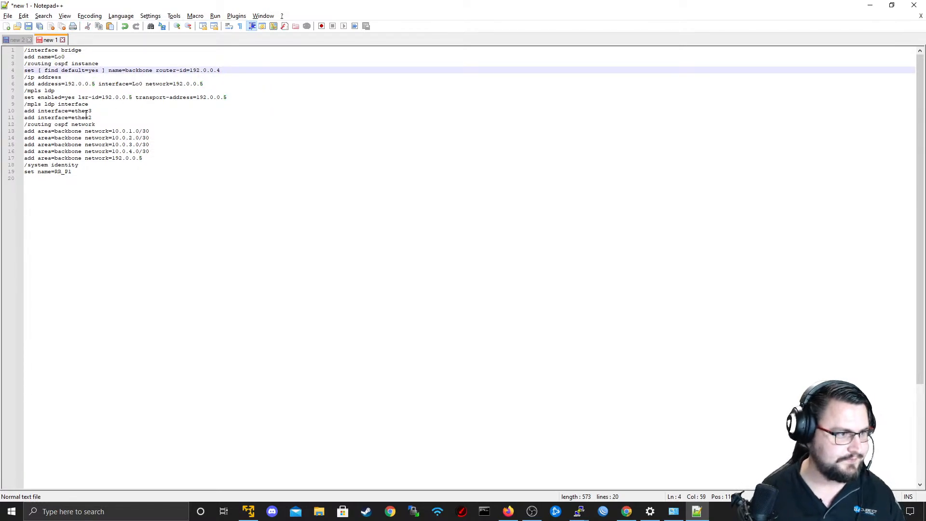
{"action": "left_click", "coordinate": [96, 85]}
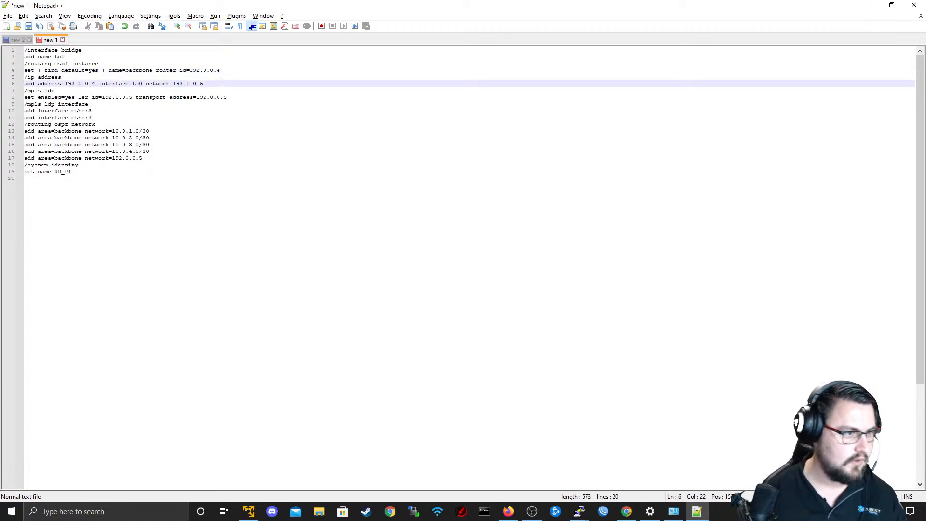
{"action": "left_click", "coordinate": [128, 97]}
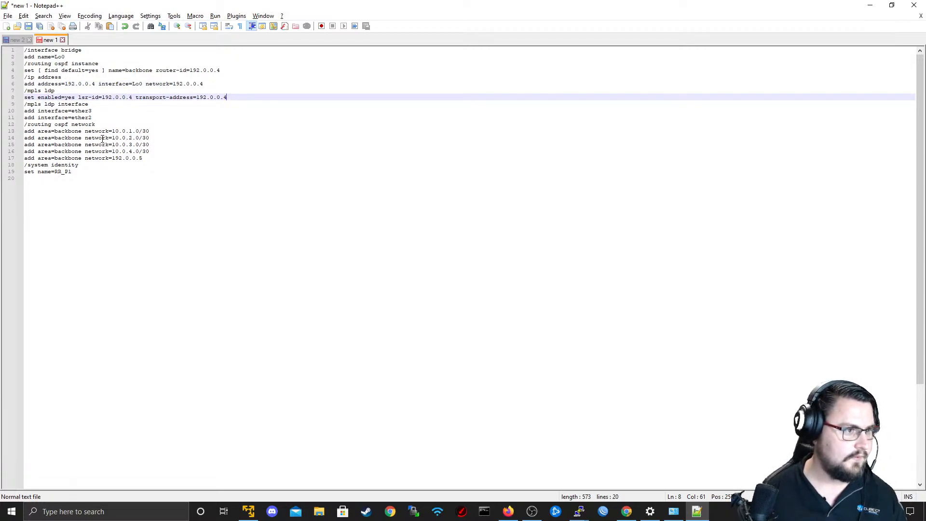
Check R3's links in the EVE topology and set the script's first MPLS LDP interface to ether1.
{"action": "key", "text": "alt+Tab"}
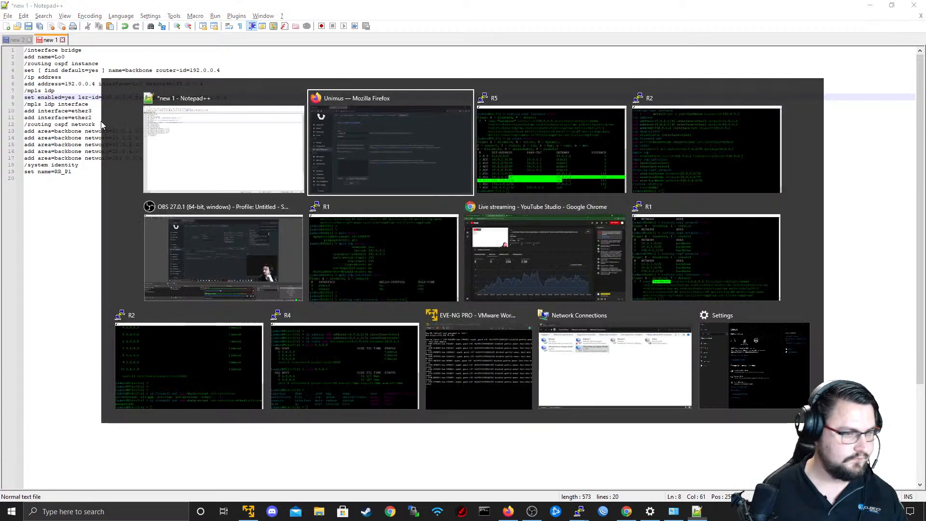
{"action": "left_click", "coordinate": [354, 170]}
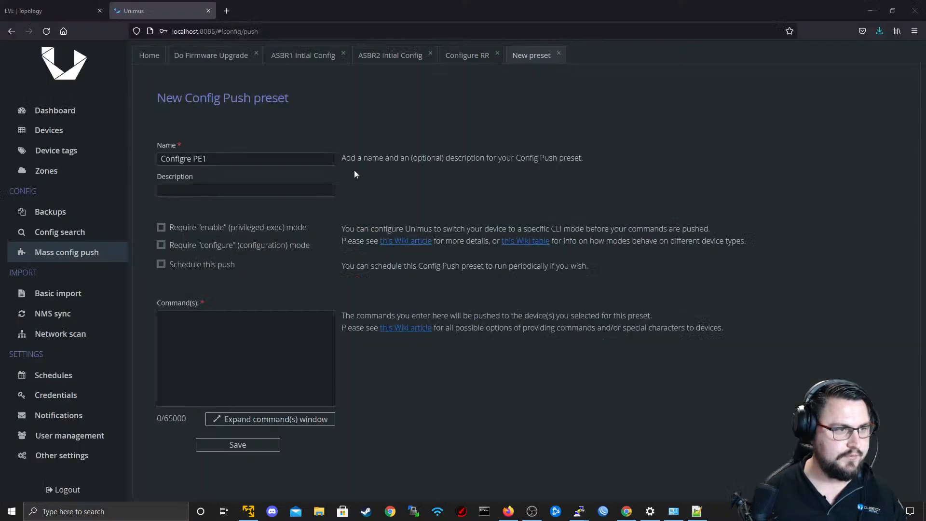
{"action": "left_click", "coordinate": [7, 15]}
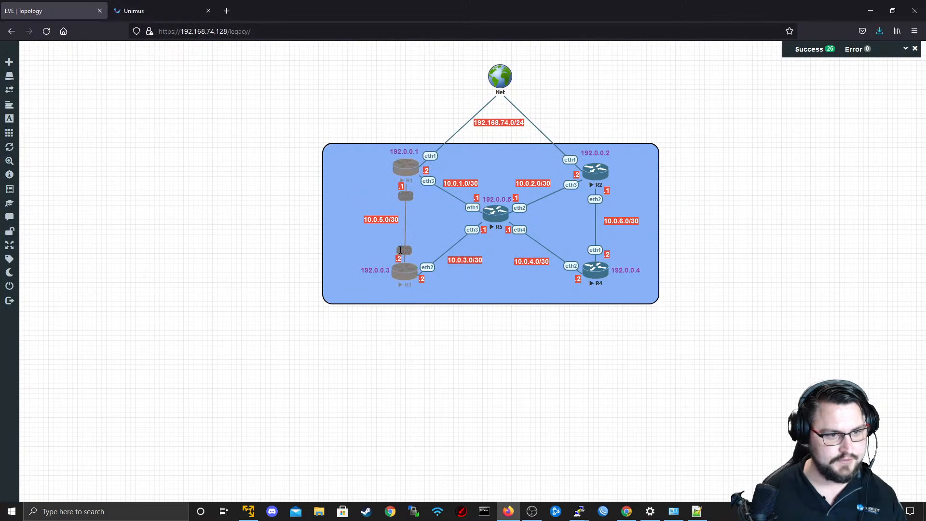
{"action": "key", "text": "alt+Tab"}
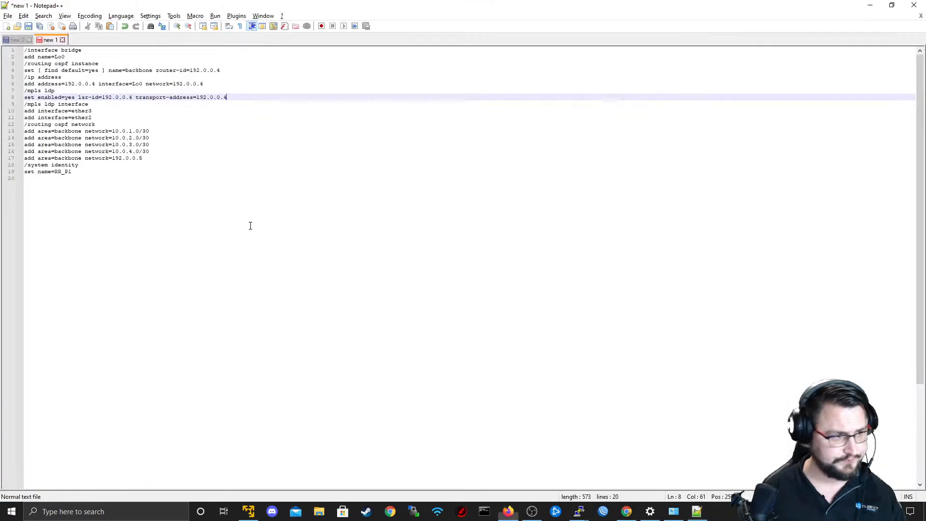
{"action": "key", "text": "Down"}
{"action": "key", "text": "Down"}
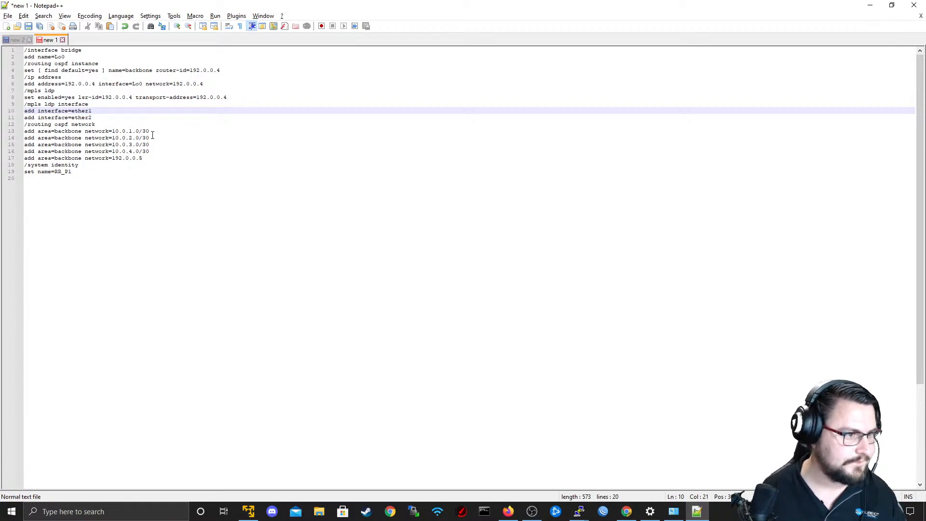
Recheck the topology and delete the 10.0.3.0/30 and 10.0.4.0/30 OSPF network lines from the script.
{"action": "key", "text": "alt+Tab"}
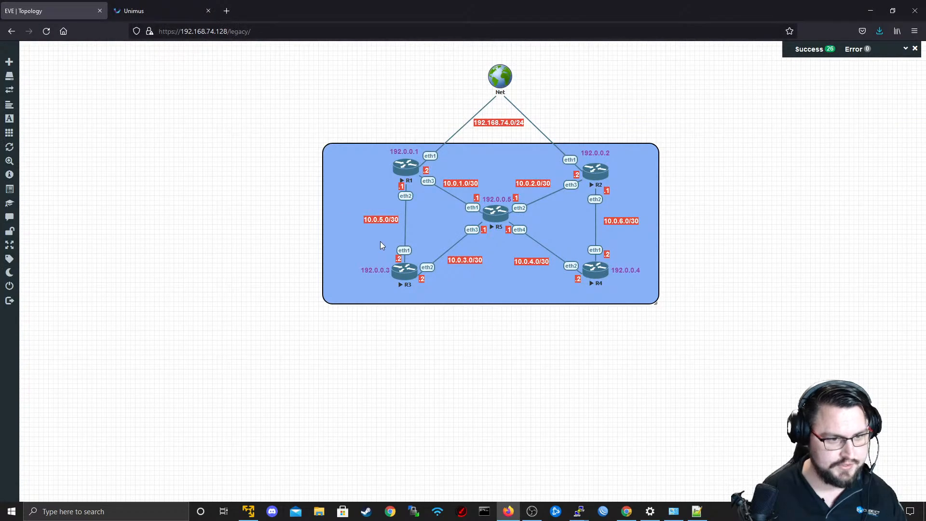
{"action": "key", "text": "alt+Tab"}
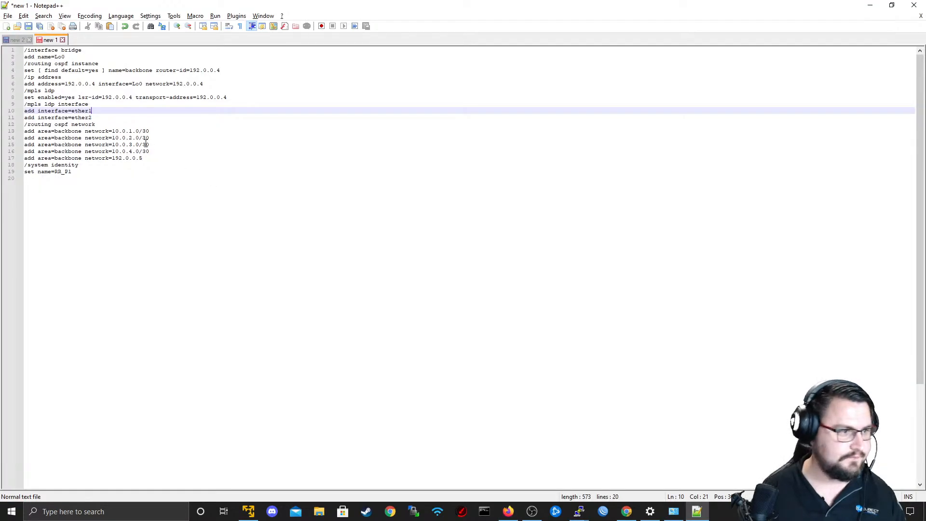
{"action": "left_click_drag", "start_coordinate": [157, 151], "coordinate": [25, 144]}
{"action": "key", "text": "BackSpace"}
{"action": "key", "text": "BackSpace"}
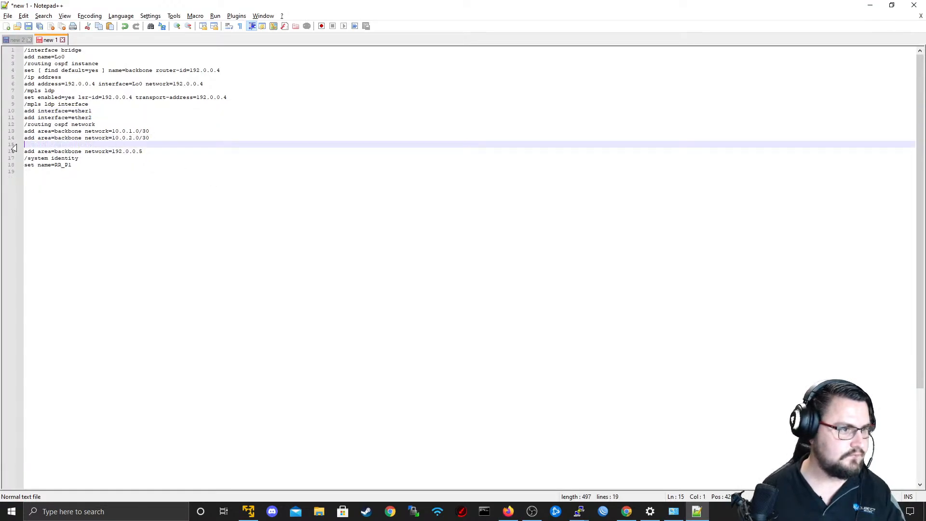
Set the script's OSPF networks to 10.0.5.0/30, 10.0.3.0/30 and 192.0.0.4, and the system identity name to PE1.
{"action": "left_click", "coordinate": [136, 131]}
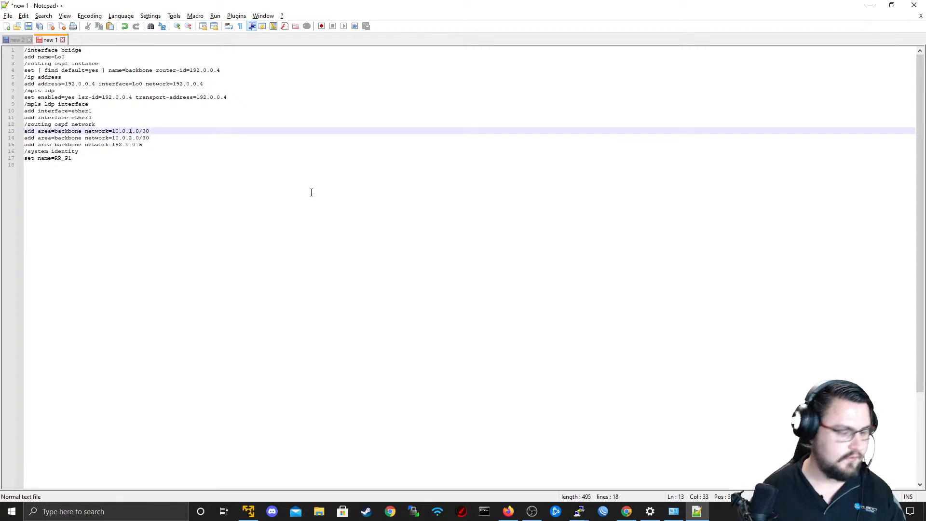
{"action": "key", "text": "BackSpace"}
{"action": "type", "text": "5"}
{"action": "key", "text": "Down"}
{"action": "key", "text": "Down"}
{"action": "key", "text": "Right"}
{"action": "key", "text": "Right"}
{"action": "key", "text": "Right"}
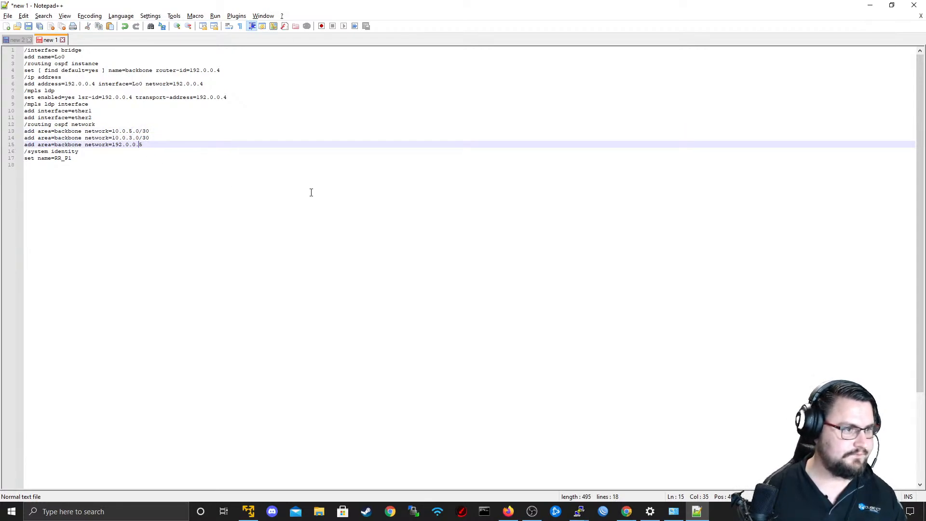
{"action": "key", "text": "Left"}
{"action": "key", "text": "BackSpace"}
{"action": "type", "text": "4"}
{"action": "key", "text": "Down"}
{"action": "key", "text": "Down"}
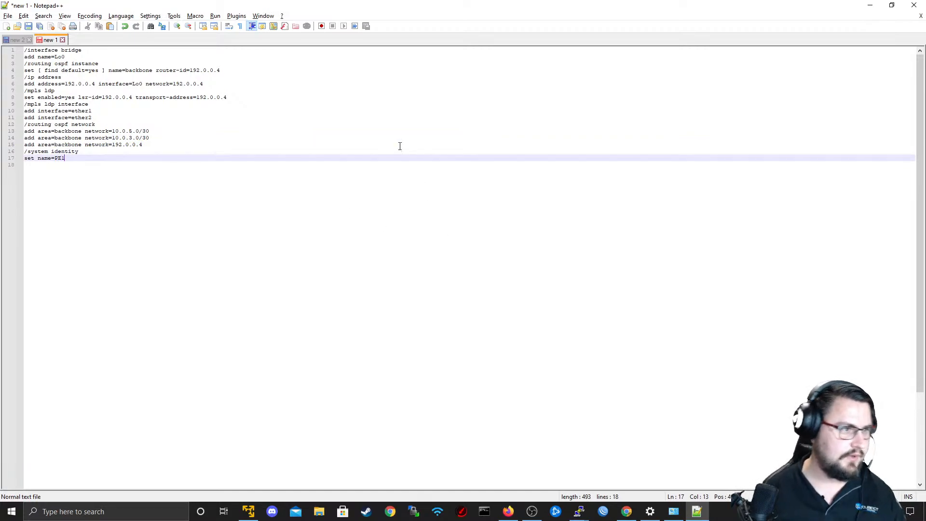
Copy the whole script into the commands of the new Unimus preset and save the preset.
{"action": "left_click", "coordinate": [105, 182]}
{"action": "key", "text": "ctrl+a"}
{"action": "key", "text": "ctrl+c"}
{"action": "key", "text": "alt+Tab"}
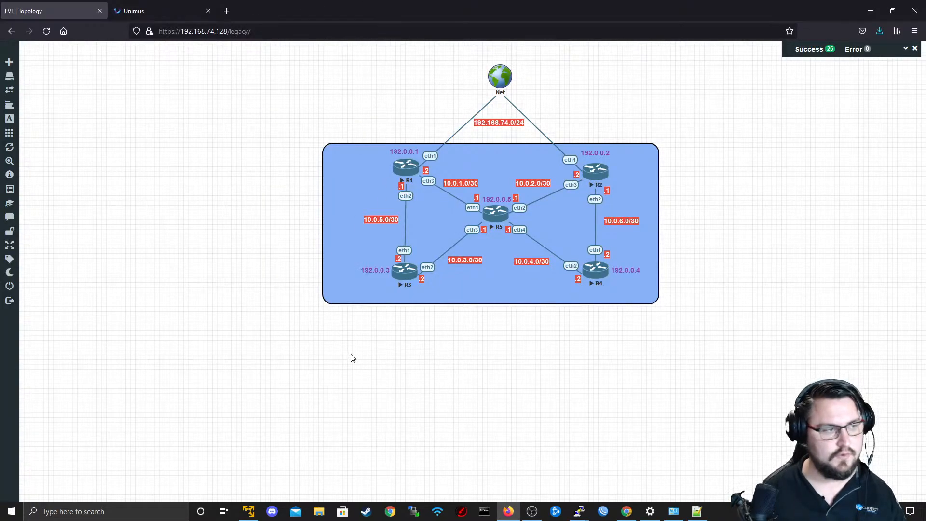
{"action": "left_click", "coordinate": [160, 11]}
{"action": "left_click", "coordinate": [276, 334]}
{"action": "key", "text": "ctrl+v"}
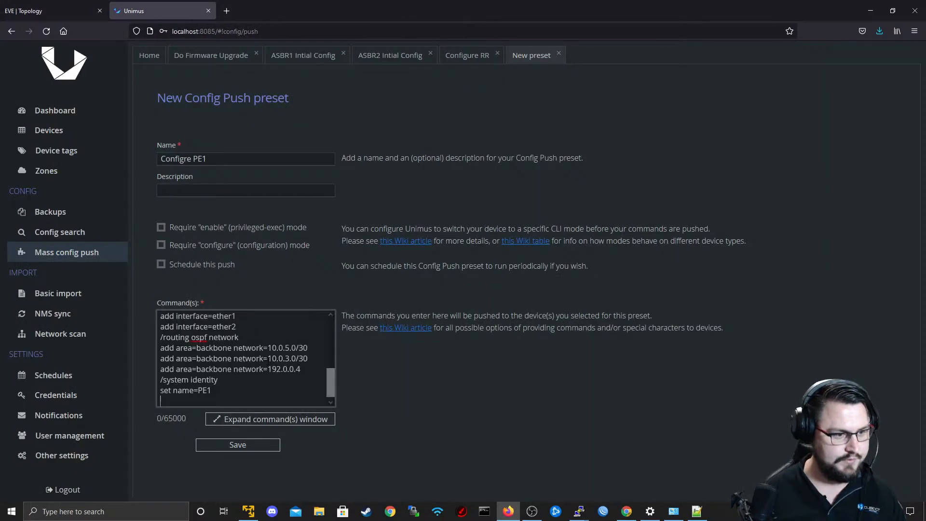
{"action": "left_click", "coordinate": [256, 443]}
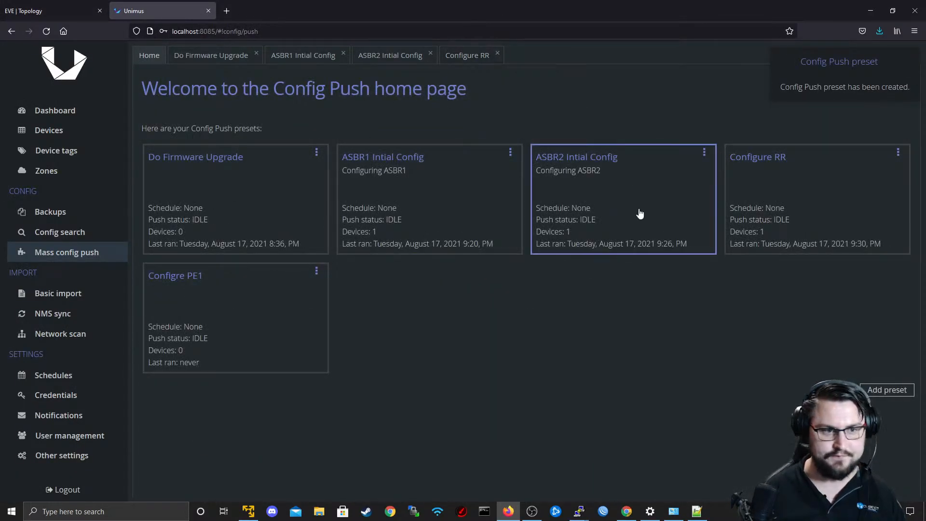
Open the Configre PE1 preset and add device PE1 (10.0.3.2) as its target.
{"action": "left_click", "coordinate": [310, 321]}
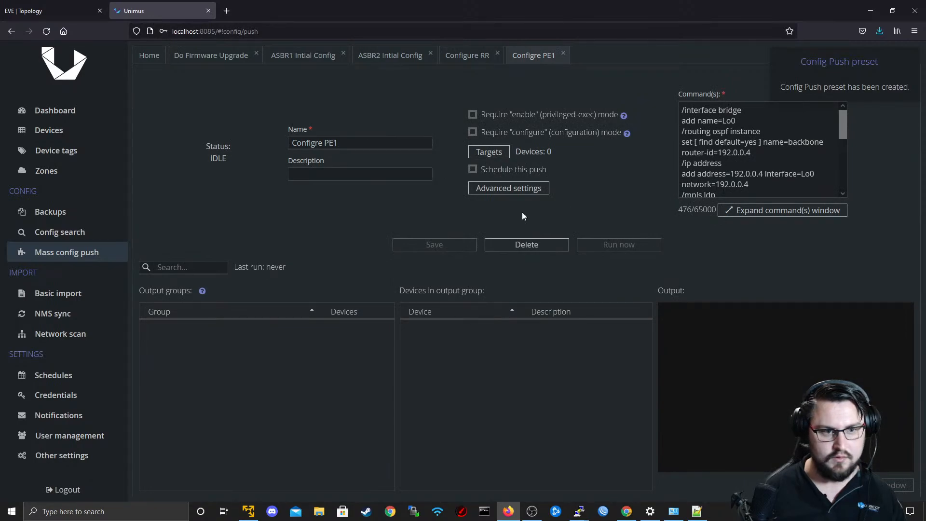
{"action": "left_click", "coordinate": [502, 154]}
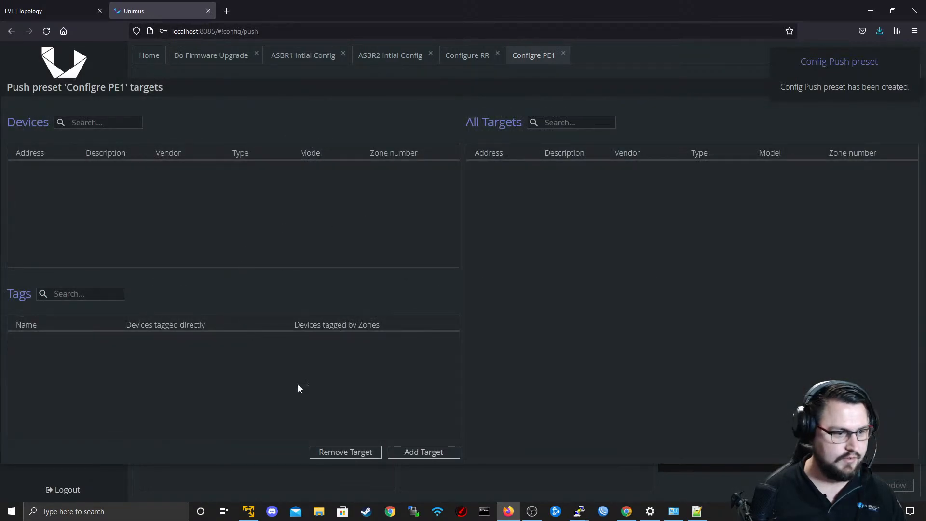
{"action": "left_click", "coordinate": [436, 449]}
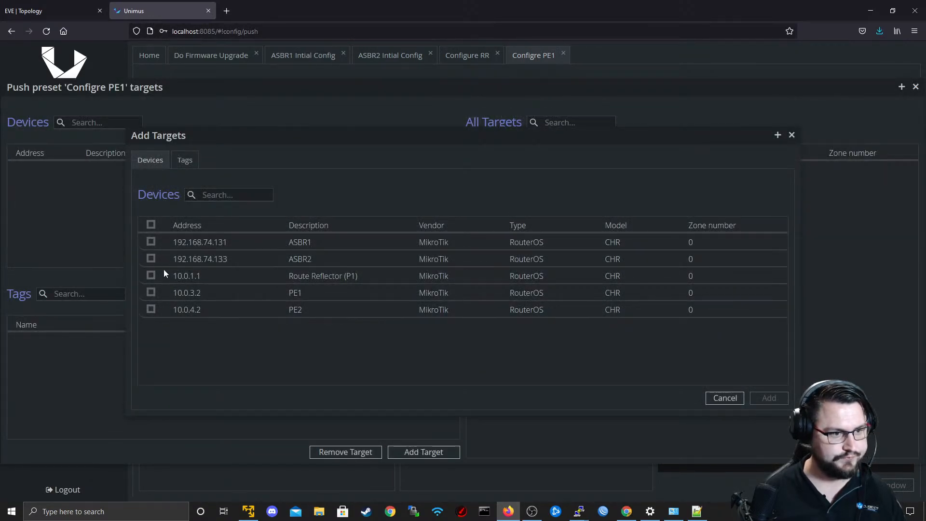
{"action": "left_click", "coordinate": [151, 292]}
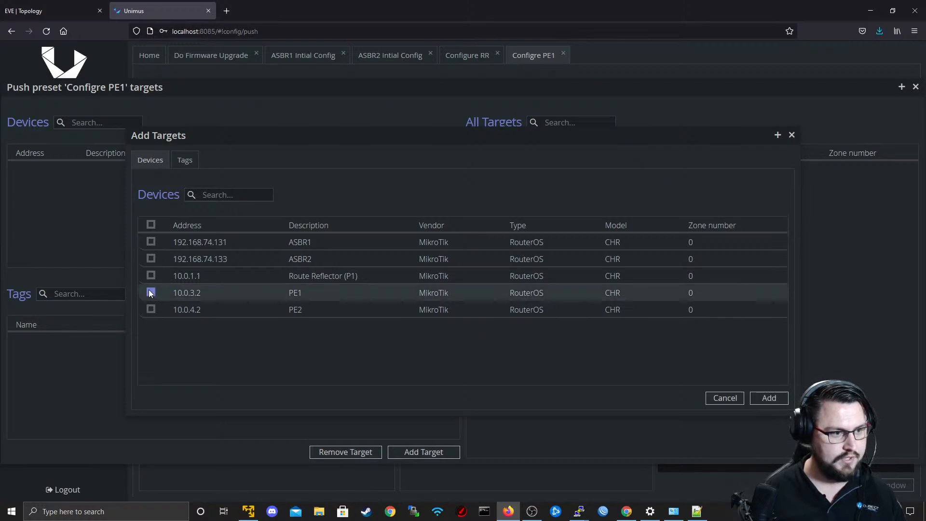
{"action": "left_click", "coordinate": [764, 396]}
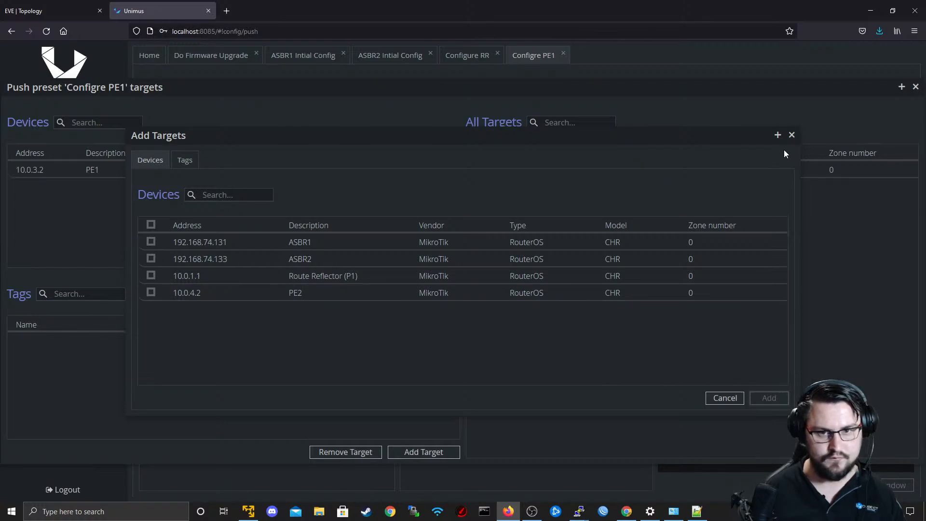
{"action": "left_click", "coordinate": [791, 135]}
{"action": "left_click", "coordinate": [914, 88]}
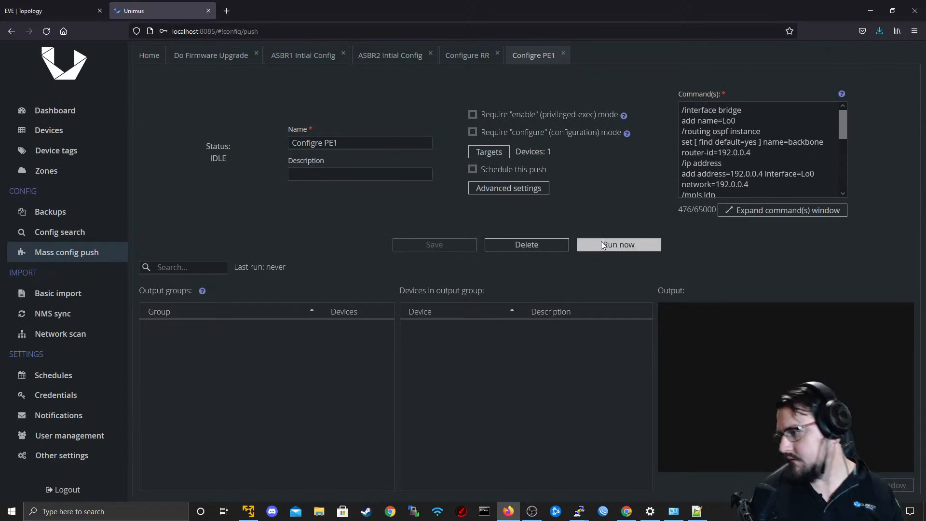
Review the script's LDP interface lines in Notepad++ and R5's routing table, and return to the Configre PE1 preset.
{"action": "key", "text": "alt+Tab"}
{"action": "left_click", "coordinate": [136, 255]}
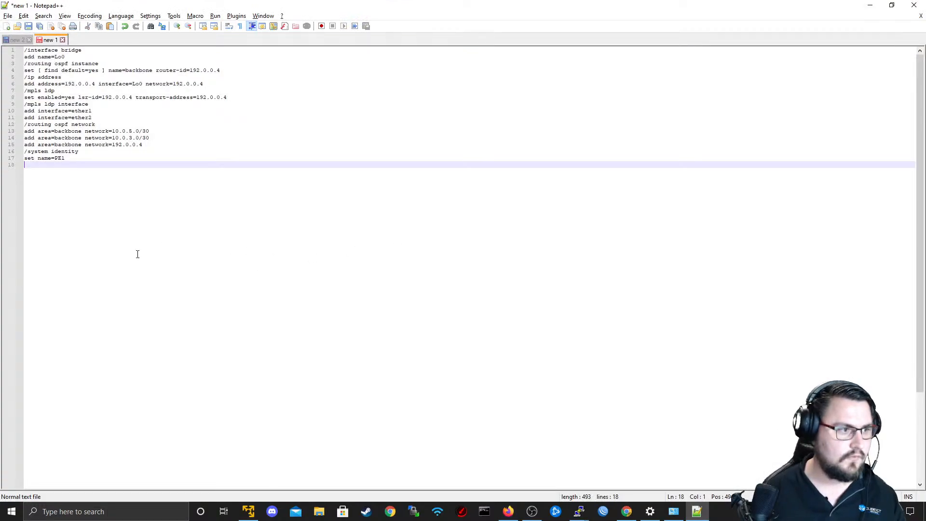
{"action": "left_click_drag", "start_coordinate": [103, 119], "coordinate": [2, 115]}
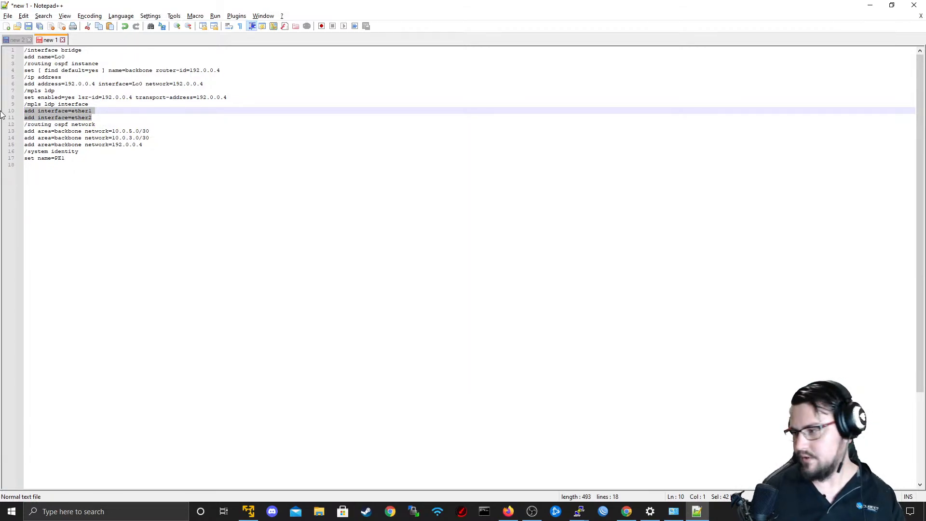
{"action": "key", "text": "alt+Tab"}
{"action": "key", "text": "alt+Tab"}
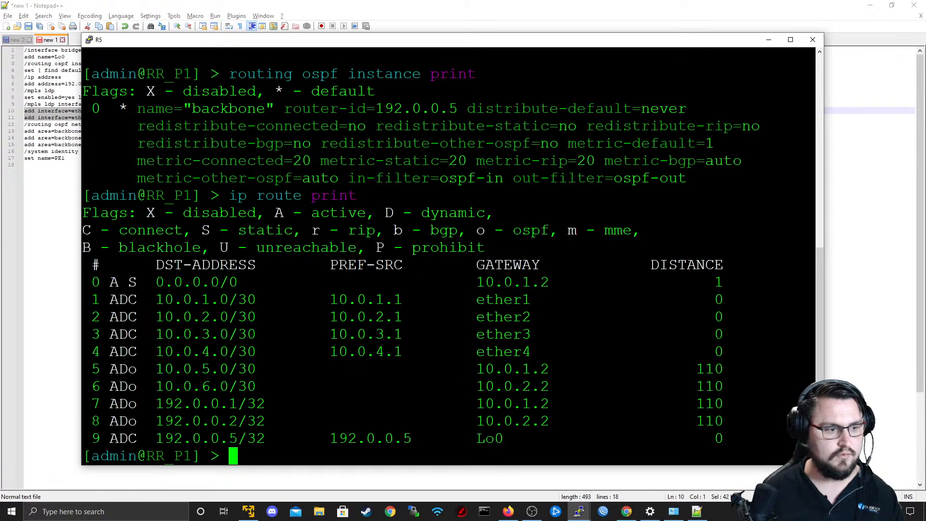
{"action": "key", "text": "alt+Tab"}
{"action": "key", "text": "alt+Tab"}
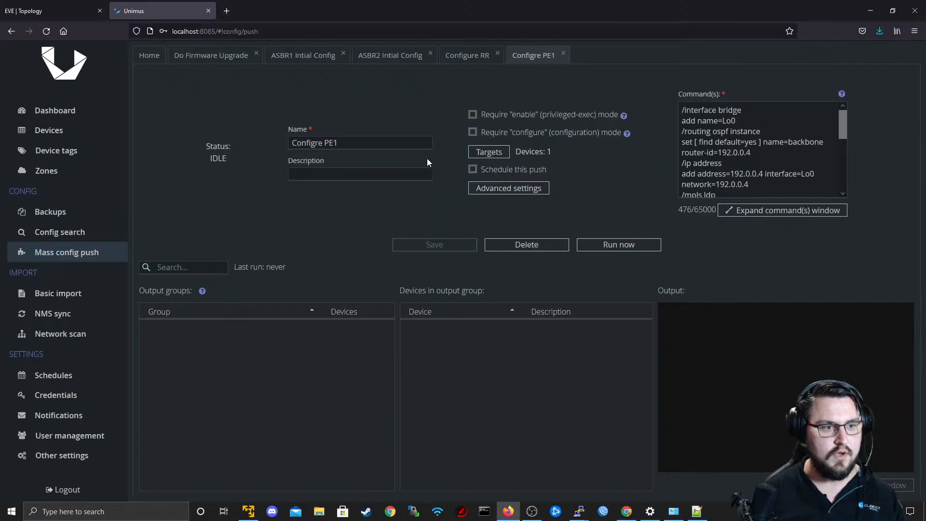
Switch to the R5 terminal and print its IP routing table again.
{"action": "key", "text": "alt+Tab"}
{"action": "key", "text": "alt+Tab"}
{"action": "key", "text": "alt+Tab"}
{"action": "key", "text": "alt+Tab"}
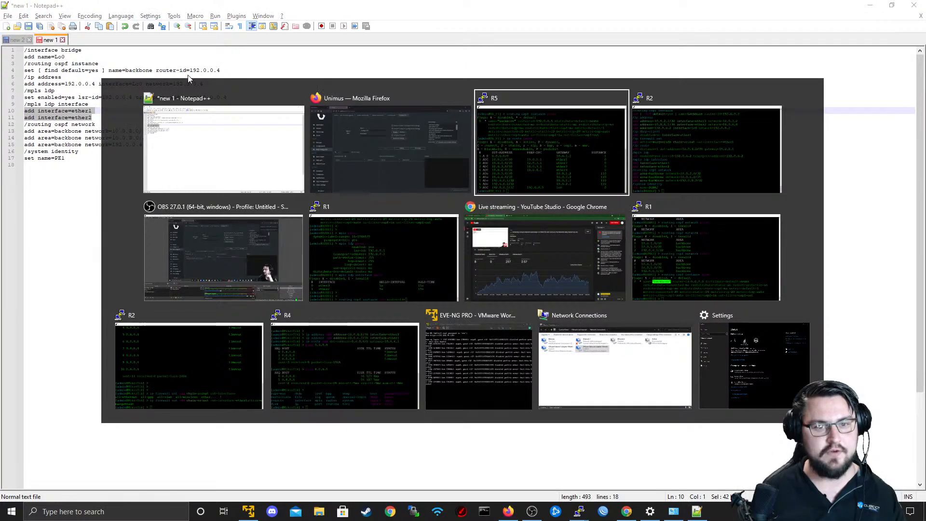
{"action": "key", "text": "Escape"}
{"action": "key", "text": "alt+Tab"}
{"action": "key", "text": "alt+Tab"}
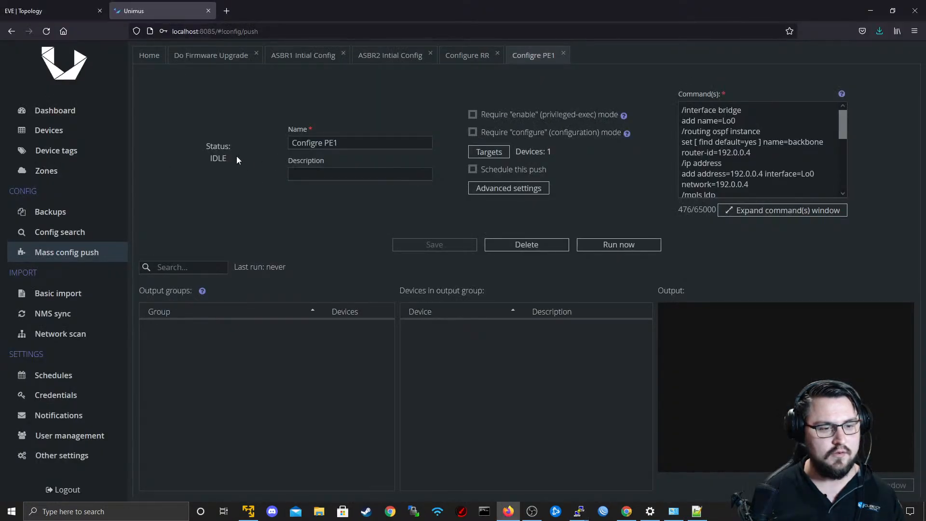
{"action": "key", "text": "alt+Tab"}
{"action": "key", "text": "alt+Tab"}
{"action": "key", "text": "alt+Tab"}
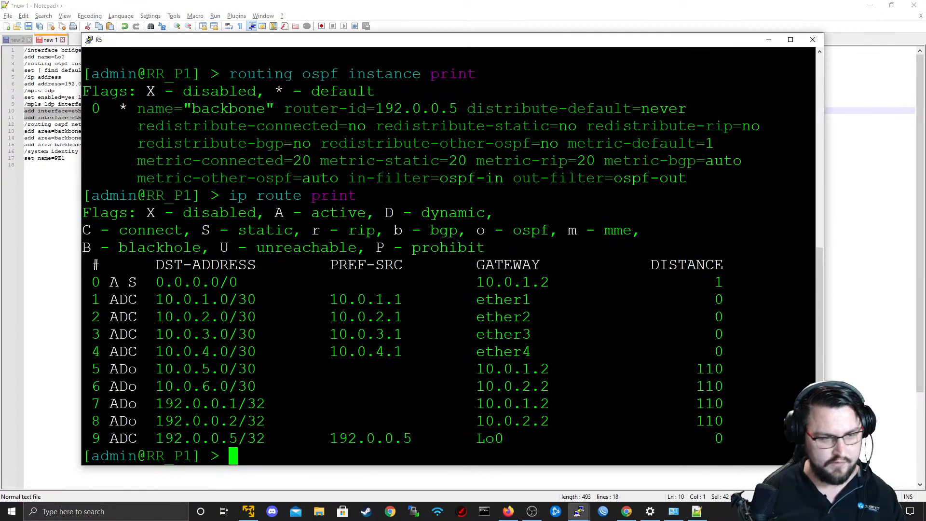
{"action": "key", "text": "Up"}
{"action": "key", "text": "Return"}
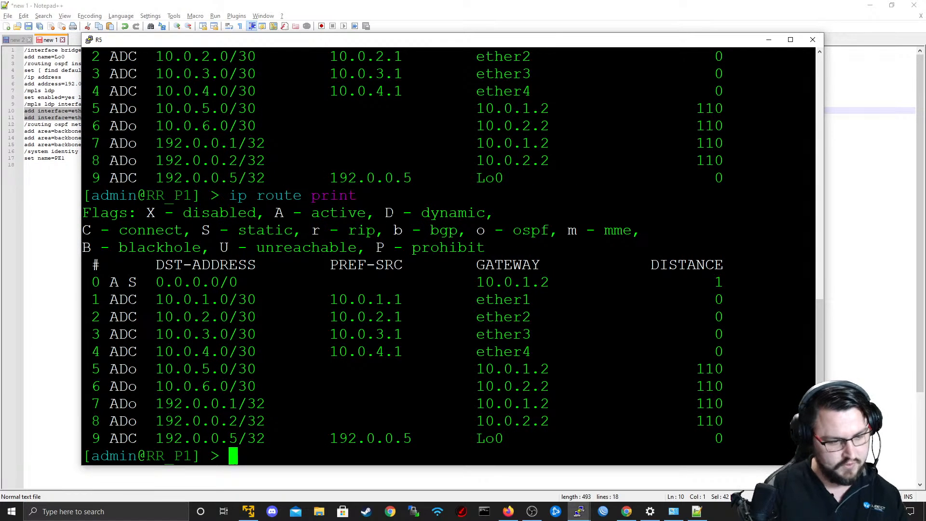
Print the MPLS LDP interfaces on R5 and examine which ones are listed.
{"action": "type", "text": "inte"}
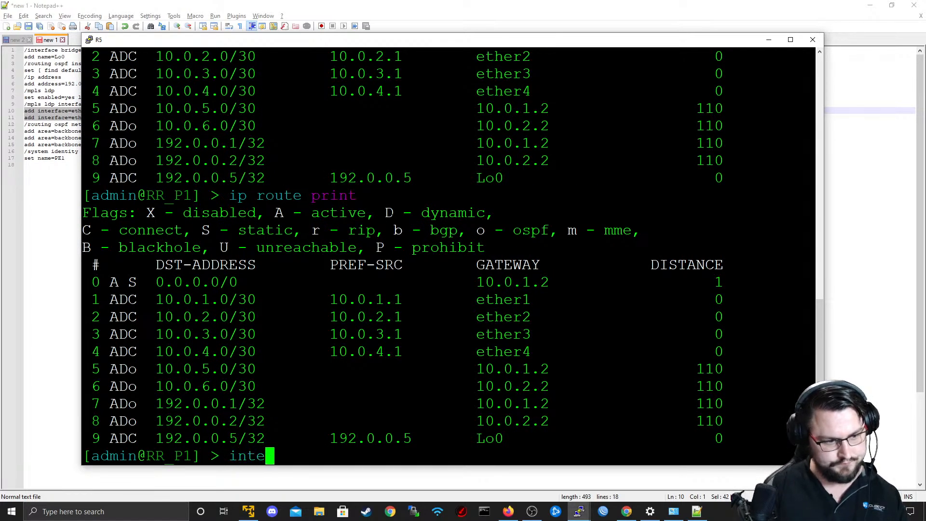
{"action": "key", "text": "BackSpace"}
{"action": "key", "text": "BackSpace"}
{"action": "key", "text": "BackSpace"}
{"action": "key", "text": "BackSpace"}
{"action": "type", "text": "mpls ldp qi"}
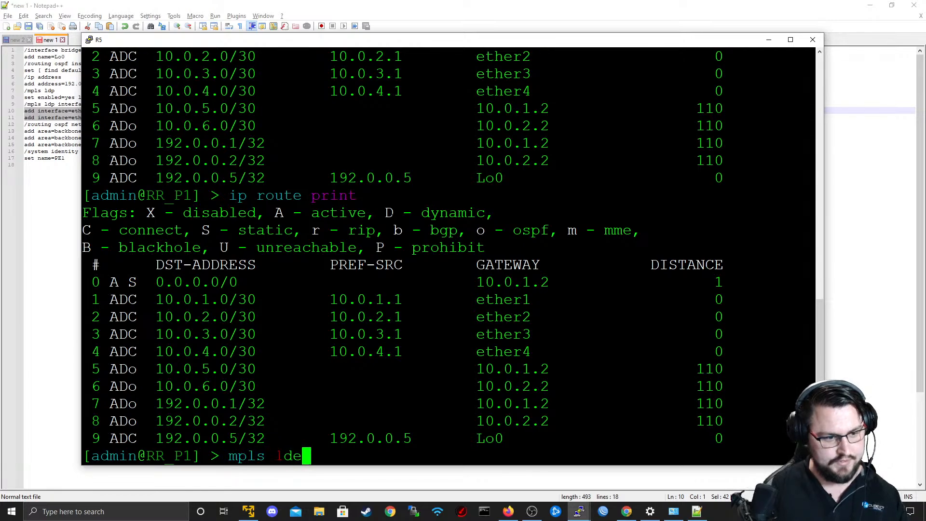
{"action": "key", "text": "BackSpace"}
{"action": "key", "text": "BackSpace"}
{"action": "type", "text": "in"}
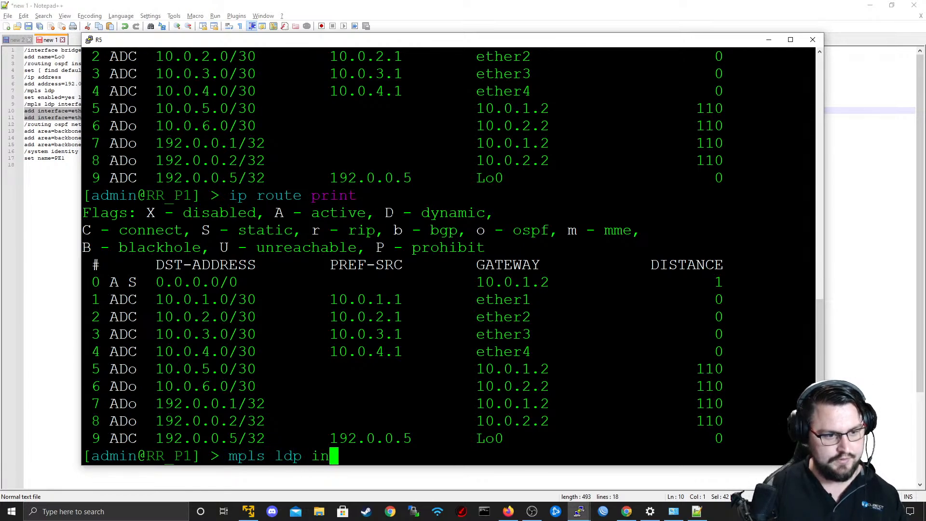
{"action": "key", "text": "Tab"}
{"action": "type", "text": "print"}
{"action": "key", "text": "Return"}
{"action": "left_click_drag", "start_coordinate": [404, 421], "coordinate": [222, 428]}
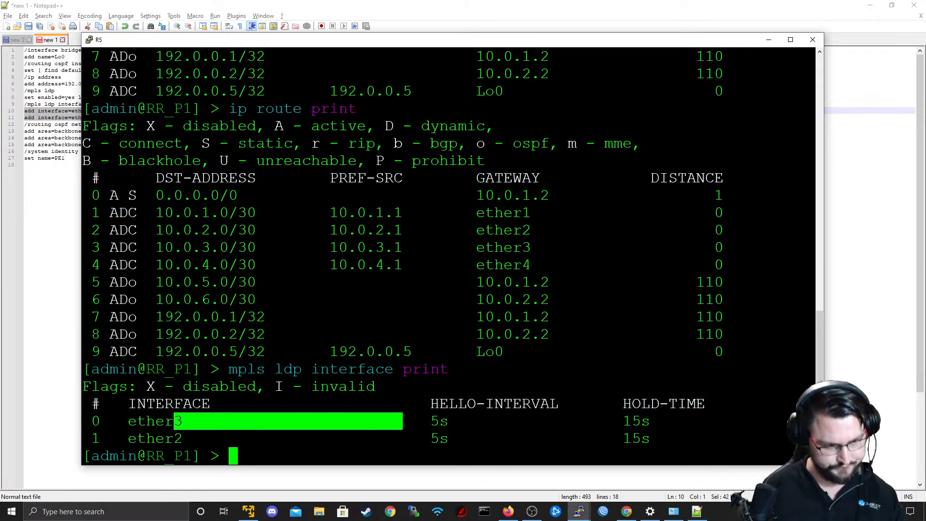
{"action": "left_click", "coordinate": [223, 428]}
{"action": "double_click", "coordinate": [352, 370]}
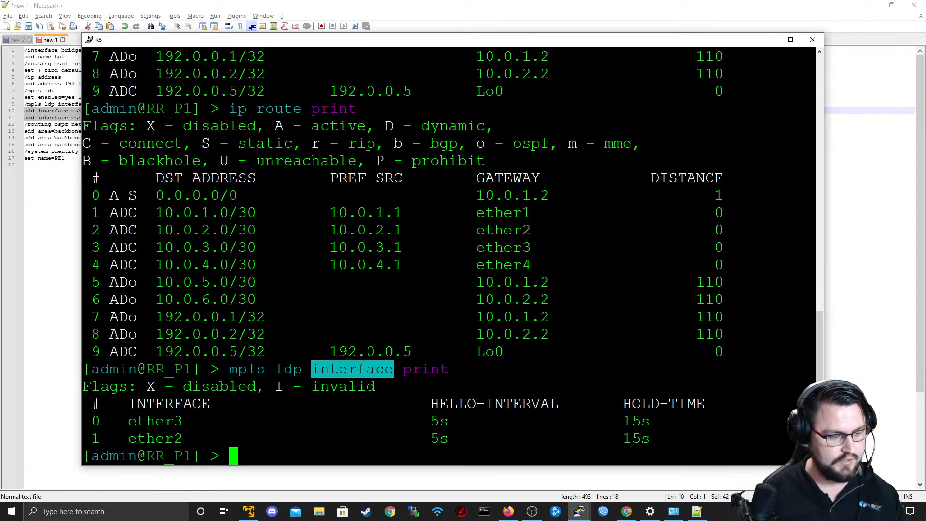
{"action": "key", "text": "Return"}
{"action": "key", "text": "Return"}
Check R5's connected interfaces in the EVE topology.
{"action": "key", "text": "alt+Tab"}
{"action": "left_click", "coordinate": [467, 134]}
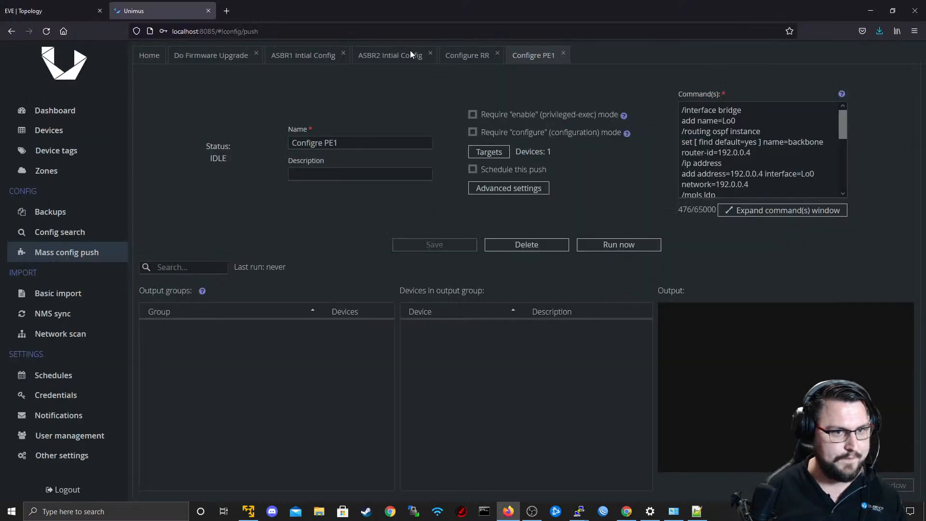
{"action": "left_click", "coordinate": [29, 10]}
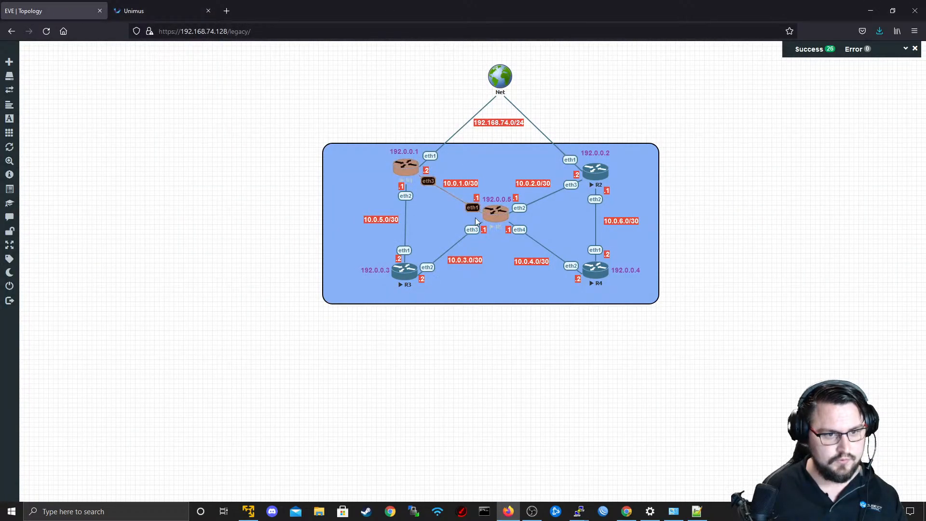
In the R5 terminal, add ether1 and ether4 as MPLS LDP interfaces.
{"action": "key", "text": "alt+Tab"}
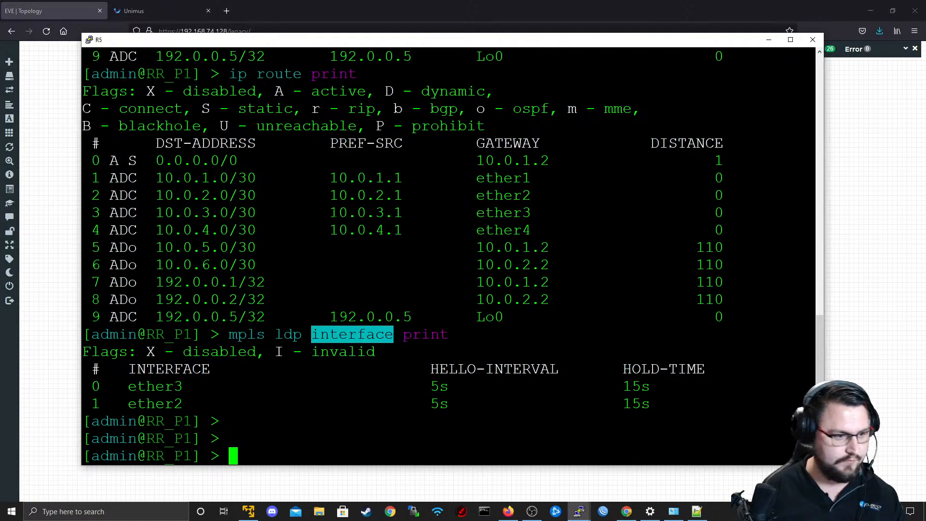
{"action": "type", "text": "interface"}
{"action": "key", "text": "BackSpace"}
{"action": "key", "text": "BackSpace"}
{"action": "key", "text": "BackSpace"}
{"action": "key", "text": "BackSpace"}
{"action": "key", "text": "BackSpace"}
{"action": "key", "text": "BackSpace"}
{"action": "key", "text": "BackSpace"}
{"action": "key", "text": "BackSpace"}
{"action": "key", "text": "BackSpace"}
{"action": "key", "text": "BackSpace"}
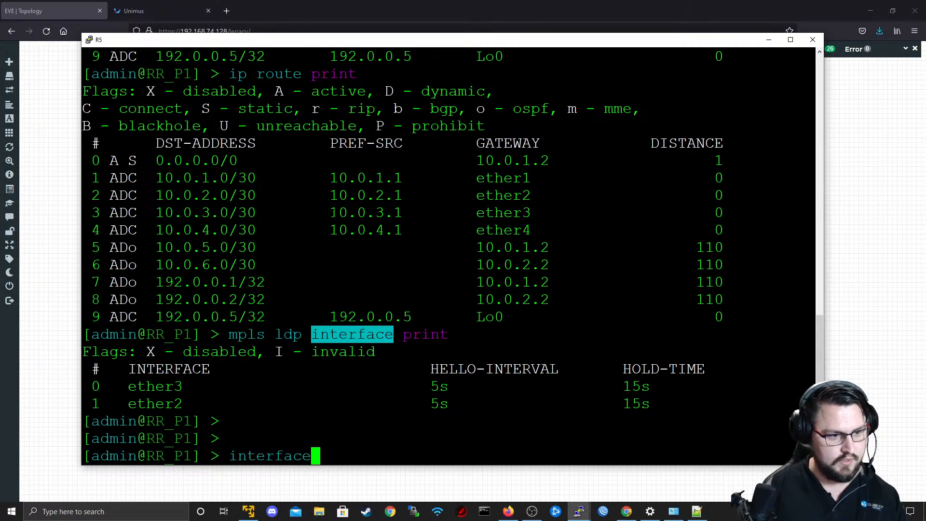
{"action": "type", "text": "mpls "}
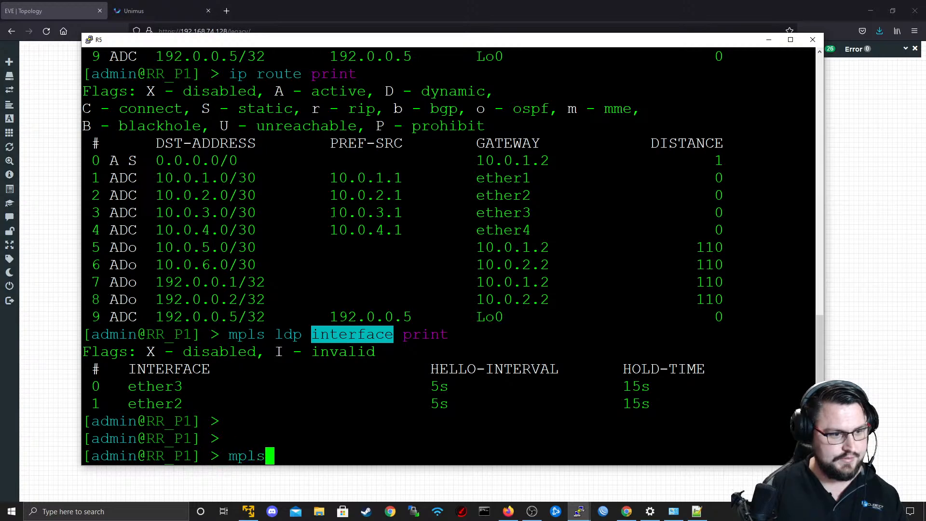
{"action": "type", "text": "ldp interface add "}
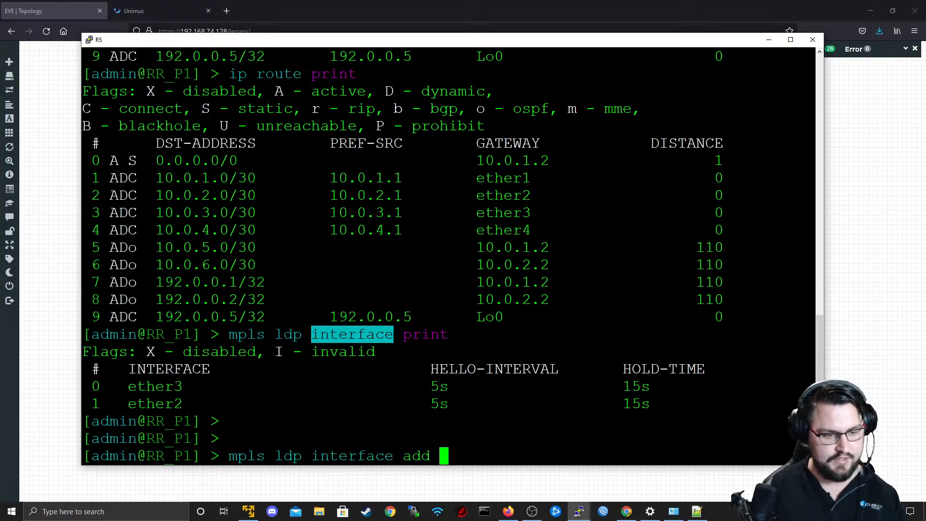
{"action": "type", "text": "interface=ether1"}
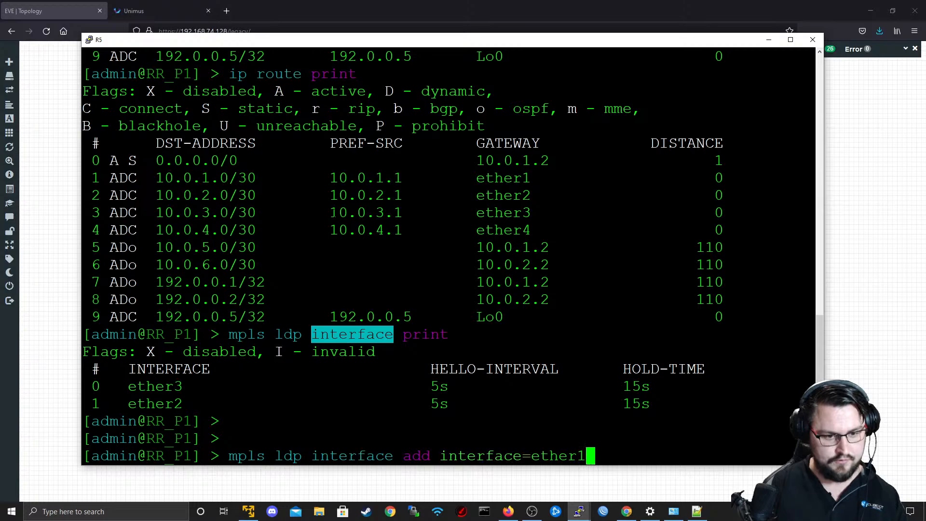
{"action": "key", "text": "Return"}
{"action": "key", "text": "Up"}
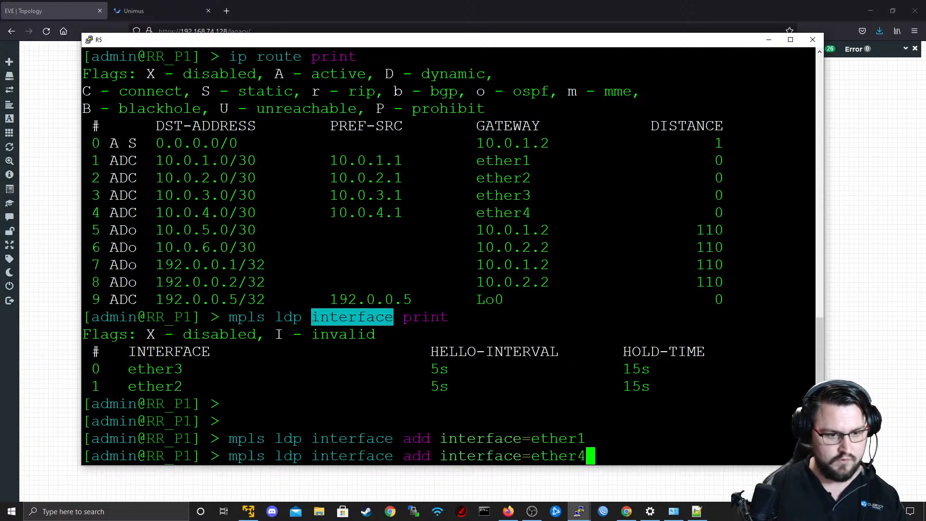
{"action": "type", "text": "4"}
{"action": "key", "text": "Return"}
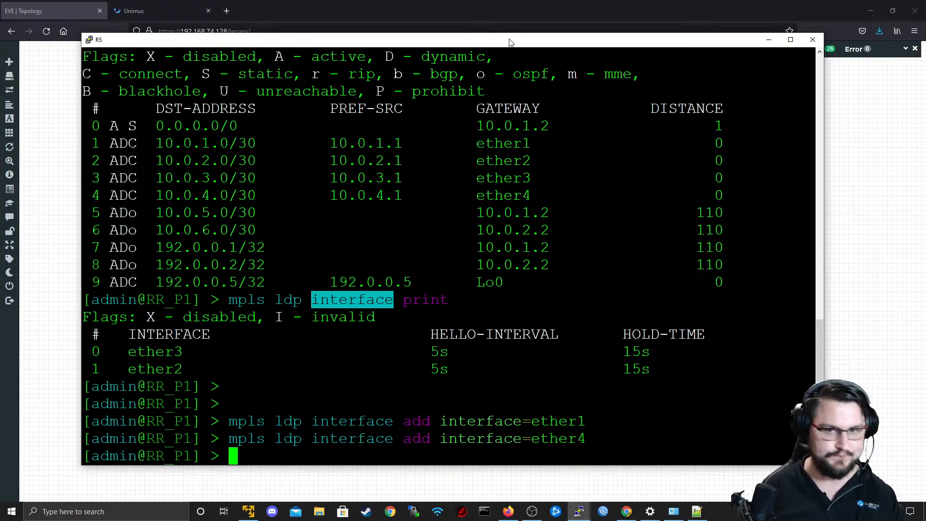
Return to the Configre PE1 preset in Unimus and review its commands and target.
{"action": "left_click", "coordinate": [768, 39]}
{"action": "left_click", "coordinate": [129, 11]}
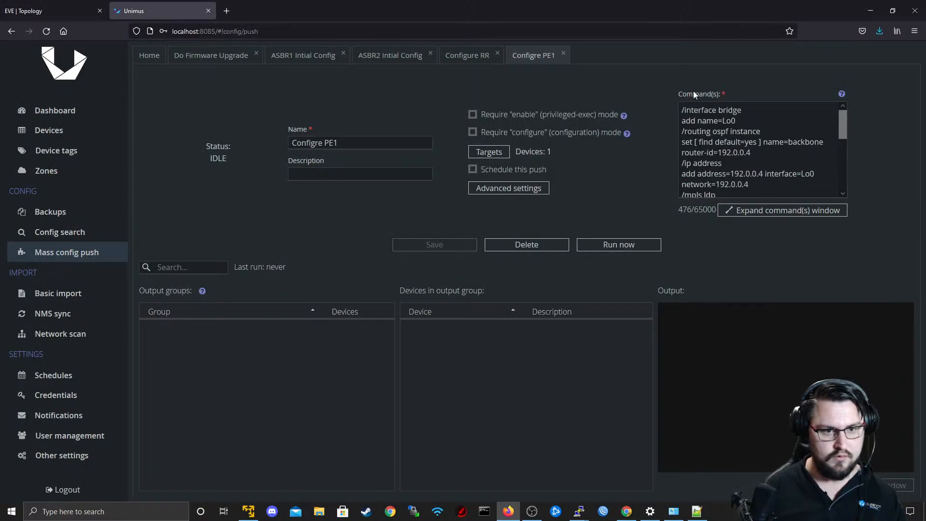
{"action": "scroll", "coordinate": [742, 174], "scroll_direction": "down", "scroll_amount": 5}
{"action": "scroll", "coordinate": [728, 165], "scroll_direction": "up", "scroll_amount": 5}
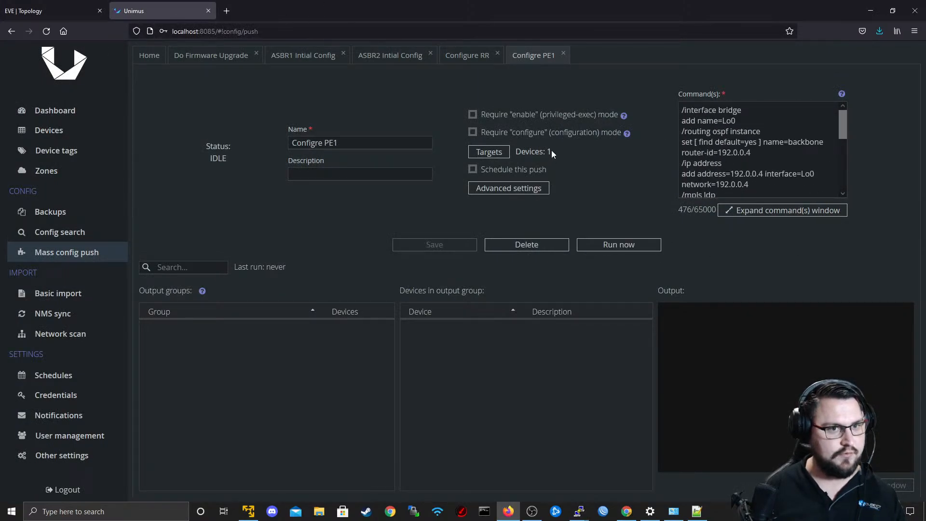
Open R3's console from the EVE topology, allowing the telnet link, and bring up its command prompt.
{"action": "key", "text": "super+Tab"}
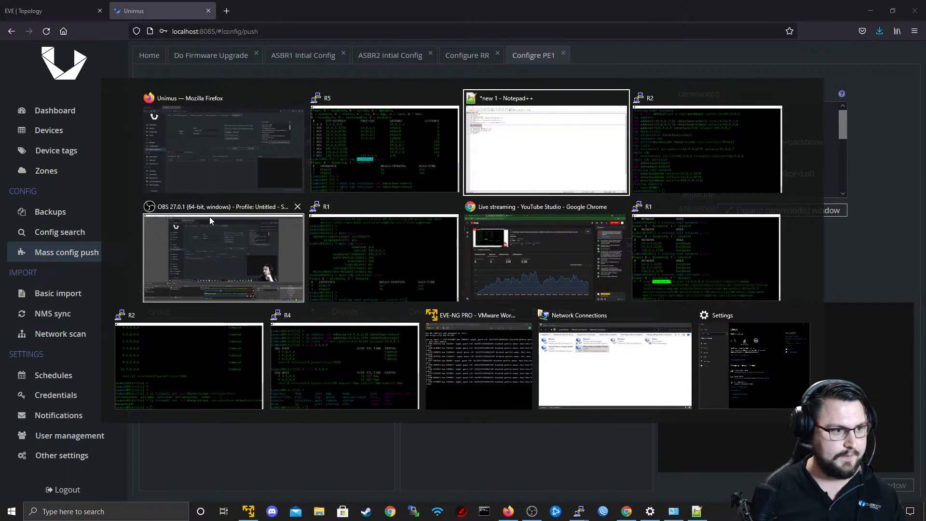
{"action": "left_click", "coordinate": [221, 155]}
{"action": "key", "text": "ctrl+shift+Tab"}
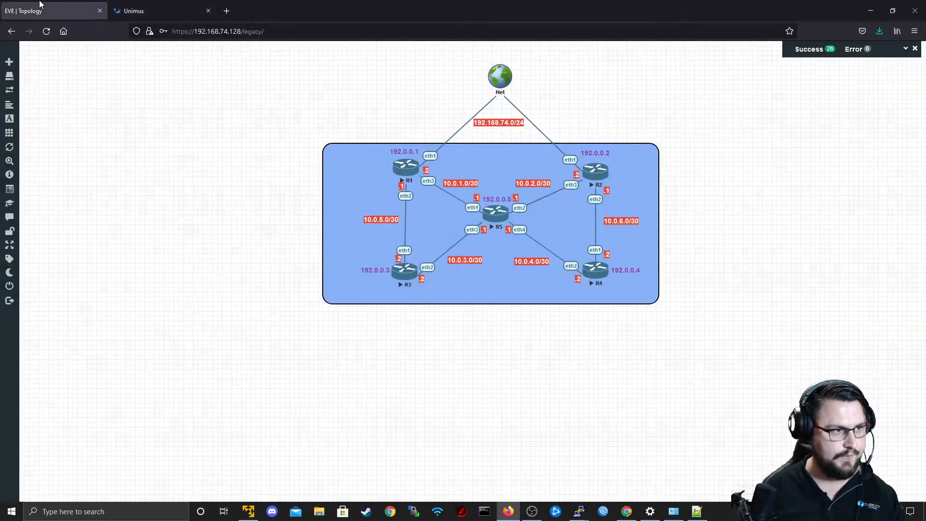
{"action": "left_click", "coordinate": [404, 278]}
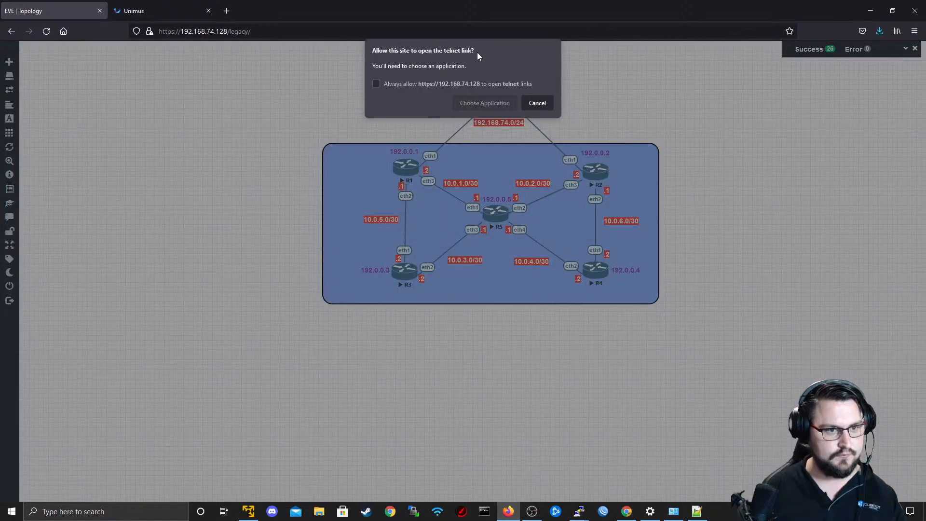
{"action": "left_click", "coordinate": [483, 106]}
{"action": "left_click", "coordinate": [493, 154]}
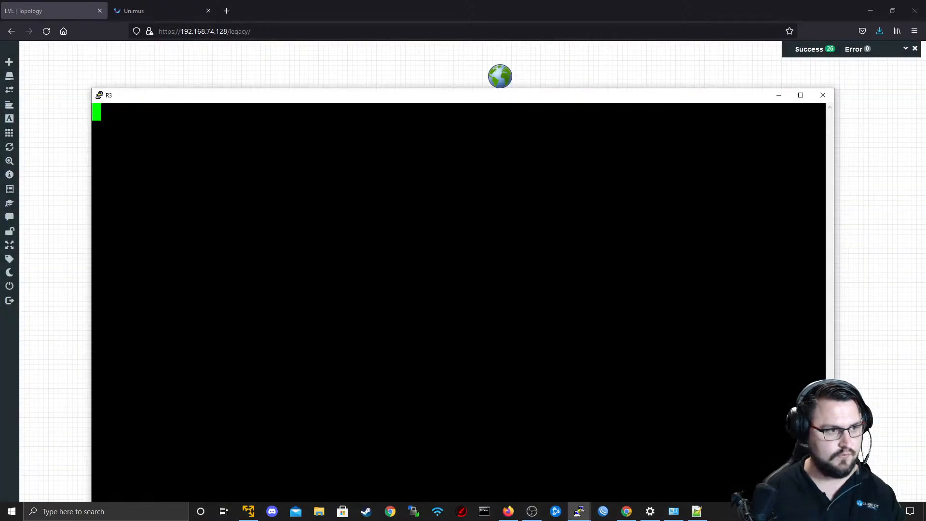
{"action": "left_click_drag", "start_coordinate": [504, 95], "coordinate": [499, 21]}
{"action": "key", "text": "Return"}
{"action": "key", "text": "Return"}
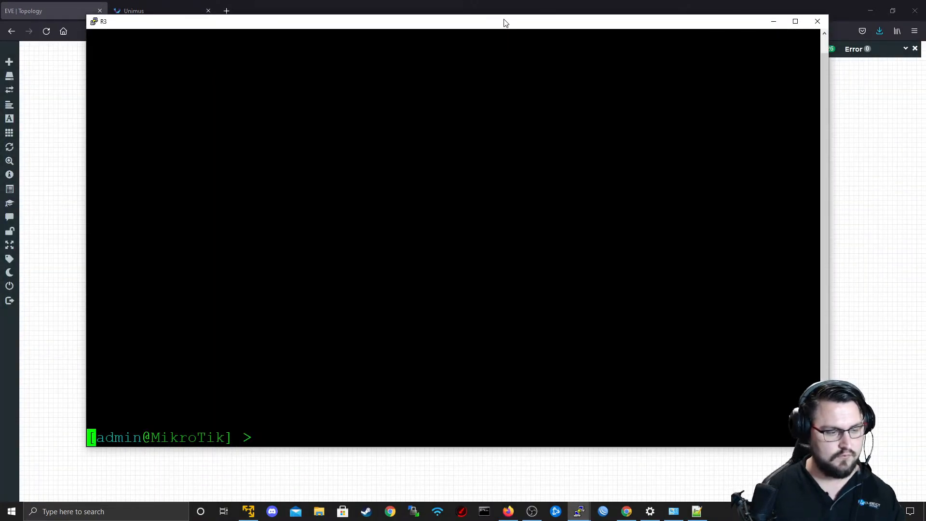
Run the Configre PE1 config push in Unimus and inspect the output of group Output-1.
{"action": "key", "text": "alt+Tab"}
{"action": "left_click", "coordinate": [168, 5]}
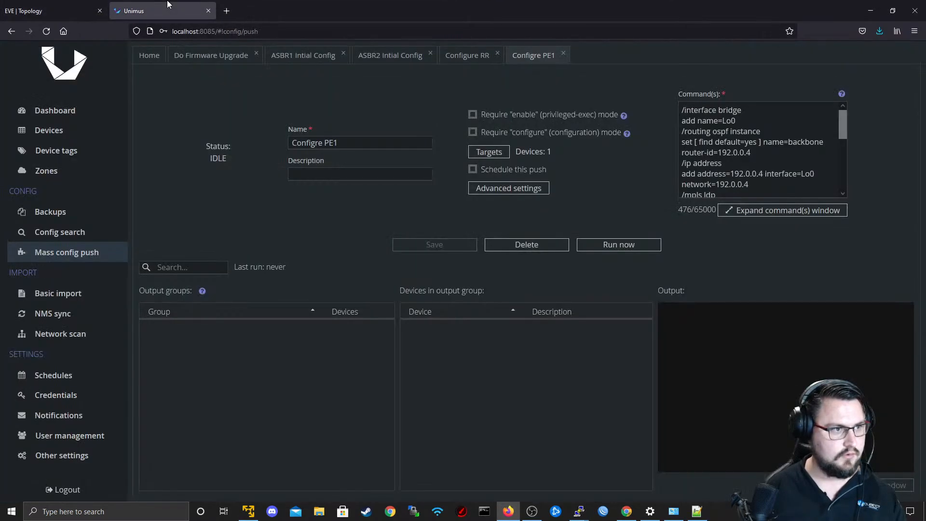
{"action": "left_click", "coordinate": [617, 246]}
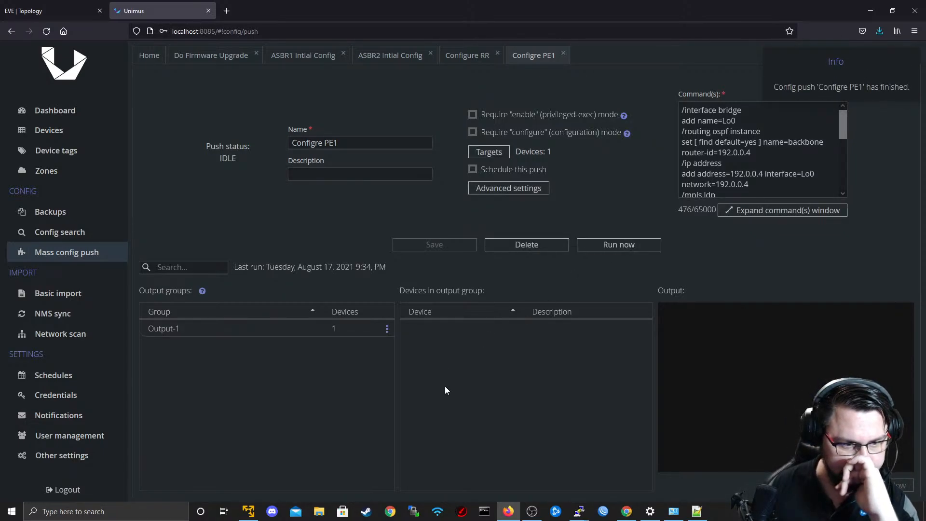
{"action": "left_click", "coordinate": [333, 330]}
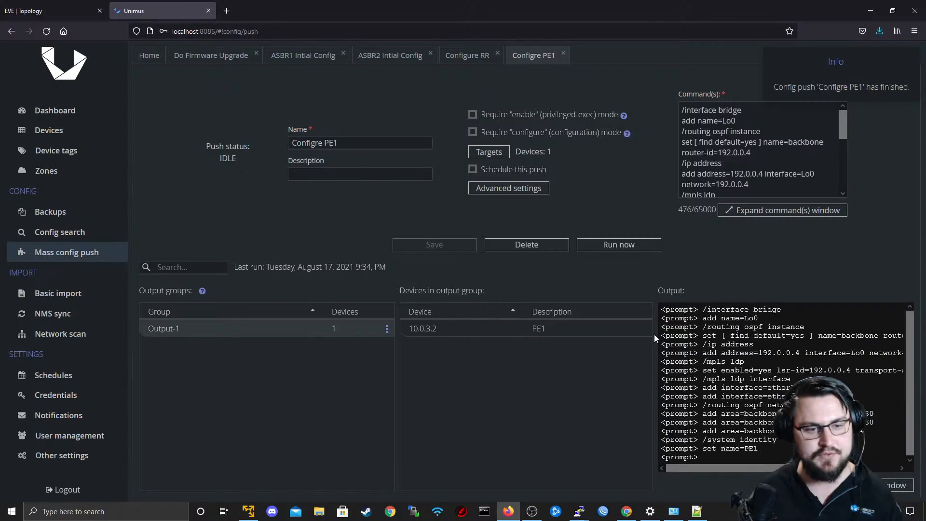
{"action": "left_click_drag", "start_coordinate": [793, 388], "coordinate": [681, 354]}
{"action": "left_click", "coordinate": [681, 353]}
In the R3 terminal, refresh the prompt to check the identity and print the IP routing table.
{"action": "key", "text": "alt+Tab"}
{"action": "key", "text": "alt+Tab"}
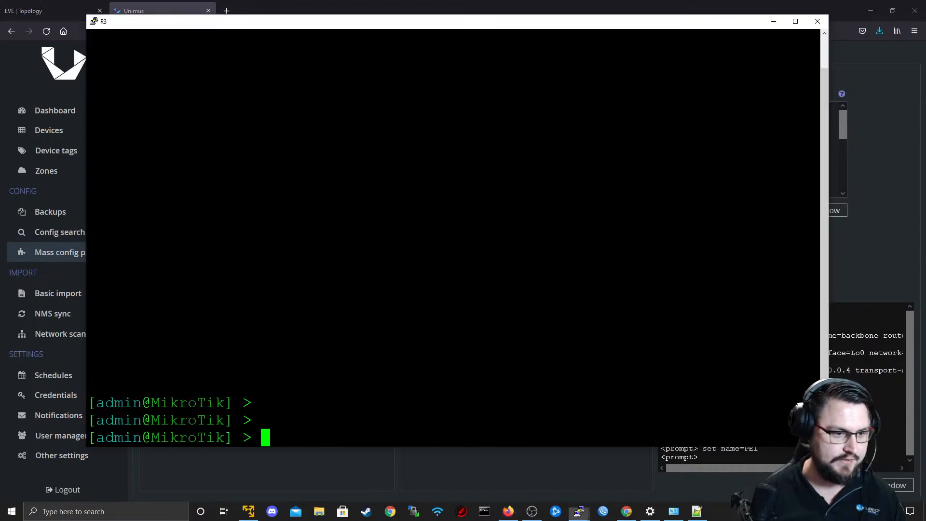
{"action": "key", "text": "Return"}
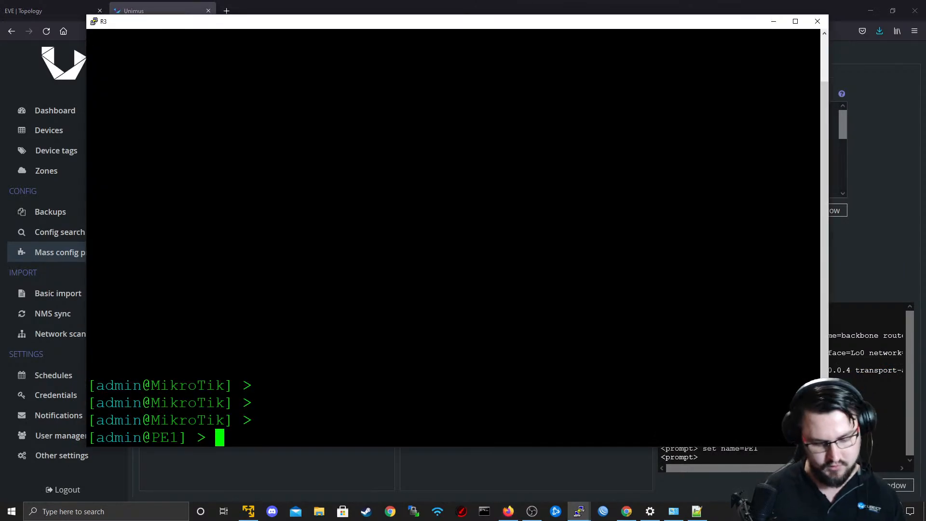
{"action": "key", "text": "Return"}
{"action": "key", "text": "Return"}
{"action": "type", "text": "ip route pr"}
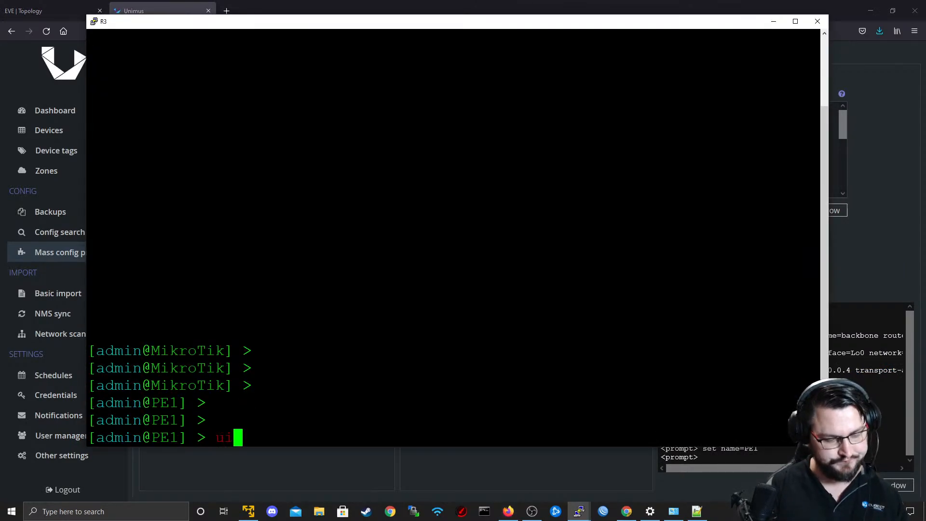
{"action": "type", "text": "int"}
{"action": "key", "text": "Return"}
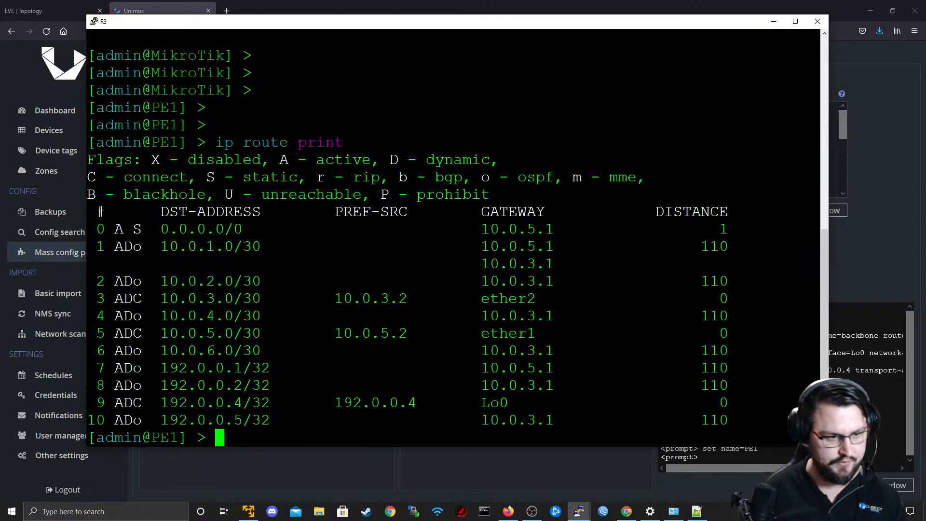
{"action": "double_click", "coordinate": [570, 113]}
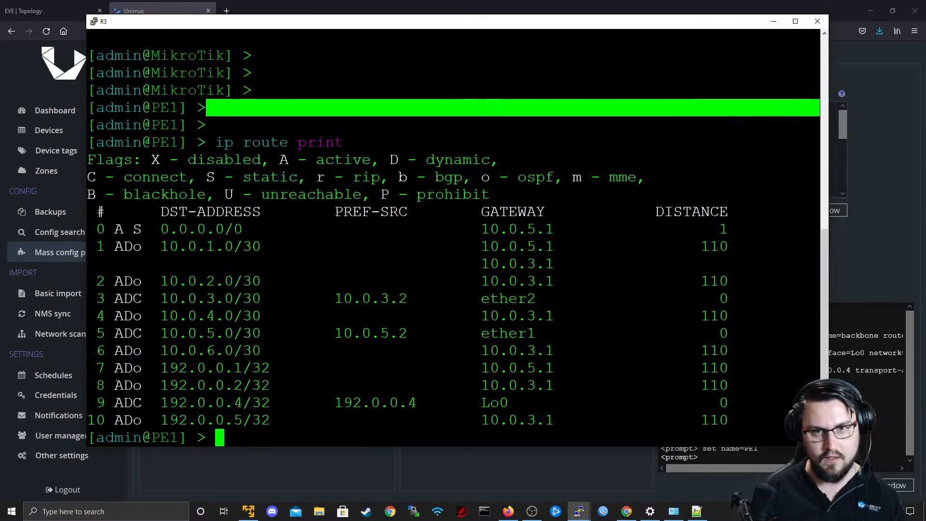
{"action": "left_click", "coordinate": [578, 154]}
Minimize the R3 terminal, visit the push preset overview in Unimus and reopen the Configre PE1 preset.
{"action": "left_click", "coordinate": [774, 22]}
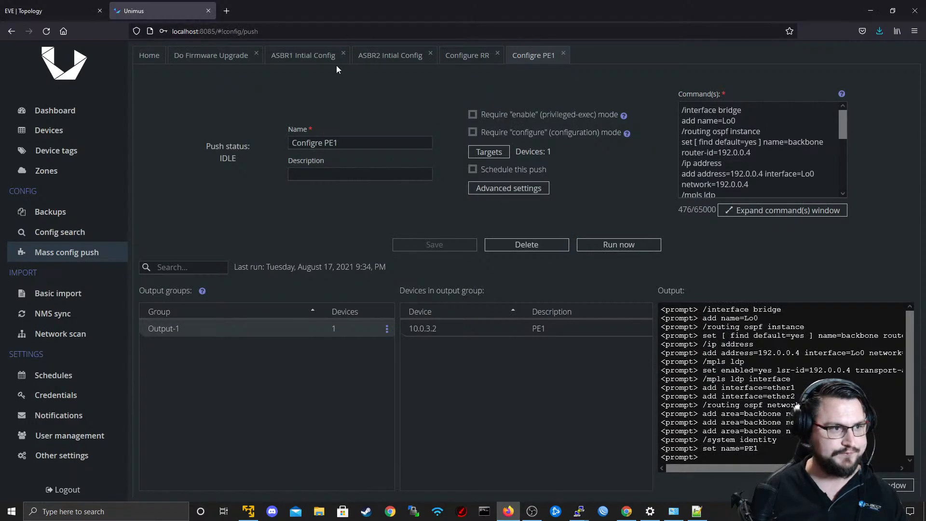
{"action": "left_click", "coordinate": [145, 55]}
{"action": "left_click", "coordinate": [529, 57]}
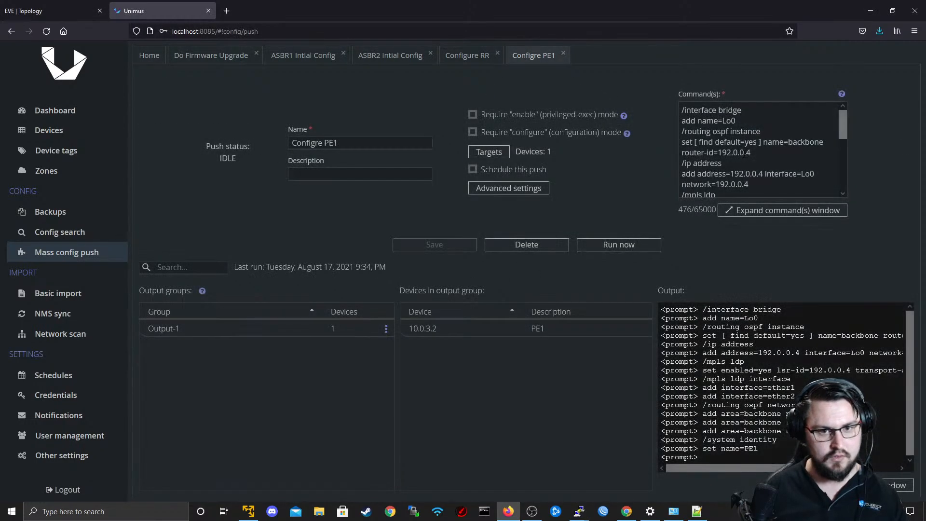
Look over the Configre PE1 commands and clone that preset from the config push overview.
{"action": "scroll", "coordinate": [745, 153], "scroll_direction": "down", "scroll_amount": 5}
{"action": "left_click_drag", "start_coordinate": [750, 180], "coordinate": [635, 57]}
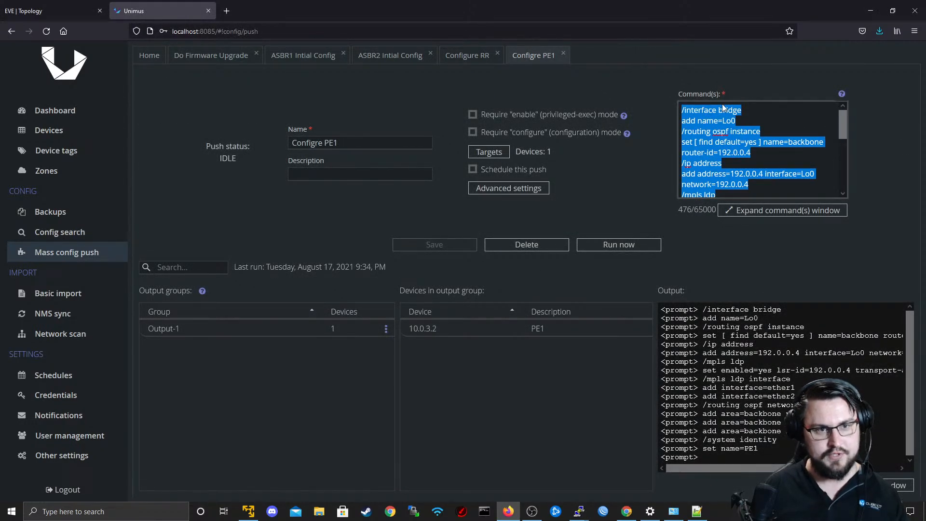
{"action": "left_click", "coordinate": [153, 57]}
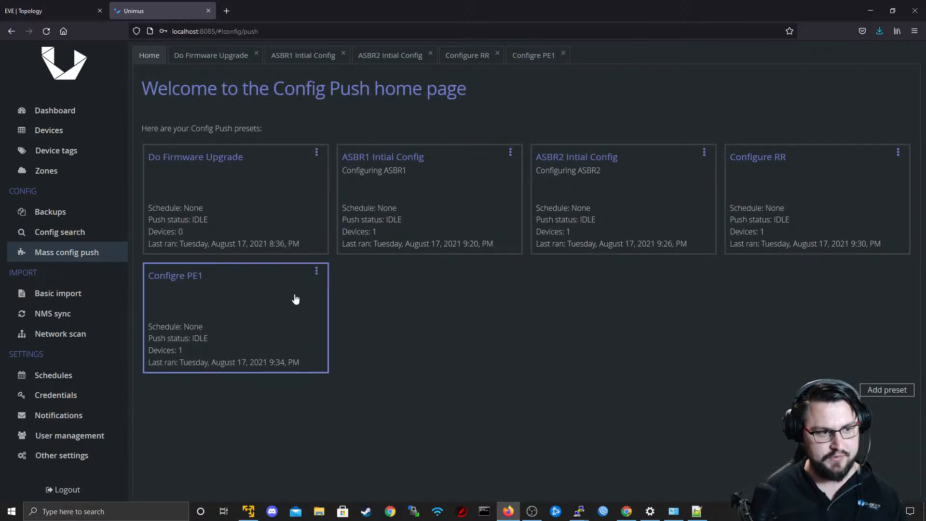
{"action": "left_click", "coordinate": [316, 271]}
{"action": "left_click", "coordinate": [348, 296]}
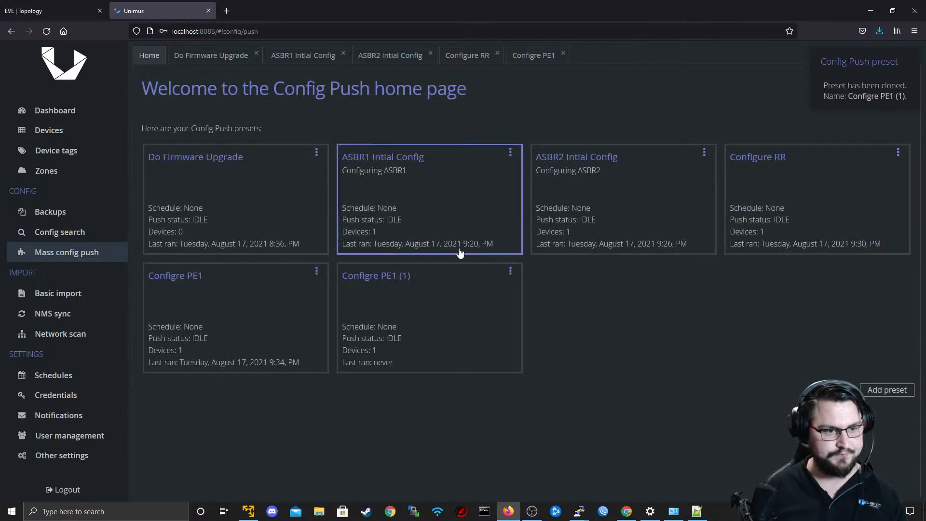
Rename the cloned preset Configre PE1 (1) as Configre PE2.
{"action": "left_click", "coordinate": [511, 271]}
{"action": "left_click", "coordinate": [532, 280]}
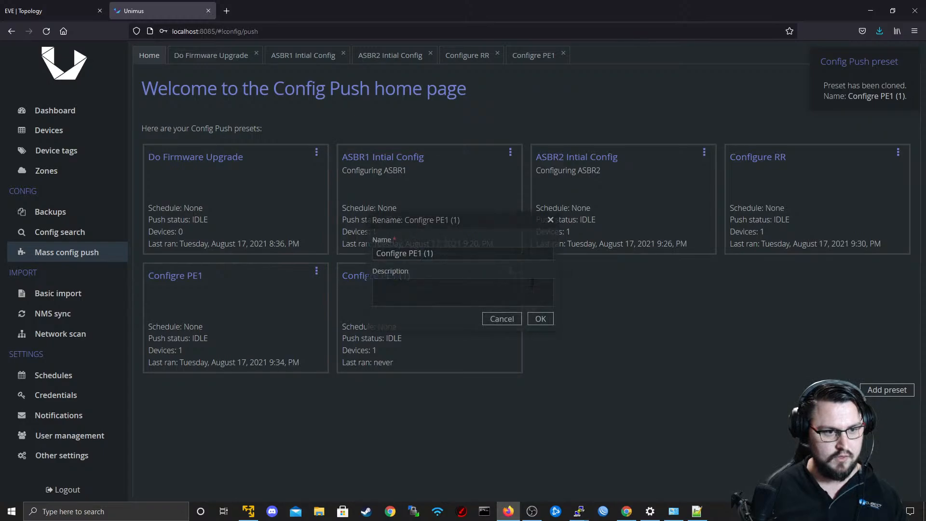
{"action": "left_click", "coordinate": [436, 257]}
{"action": "key", "text": "BackSpace"}
{"action": "key", "text": "BackSpace"}
{"action": "key", "text": "BackSpace"}
{"action": "key", "text": "BackSpace"}
{"action": "key", "text": "BackSpace"}
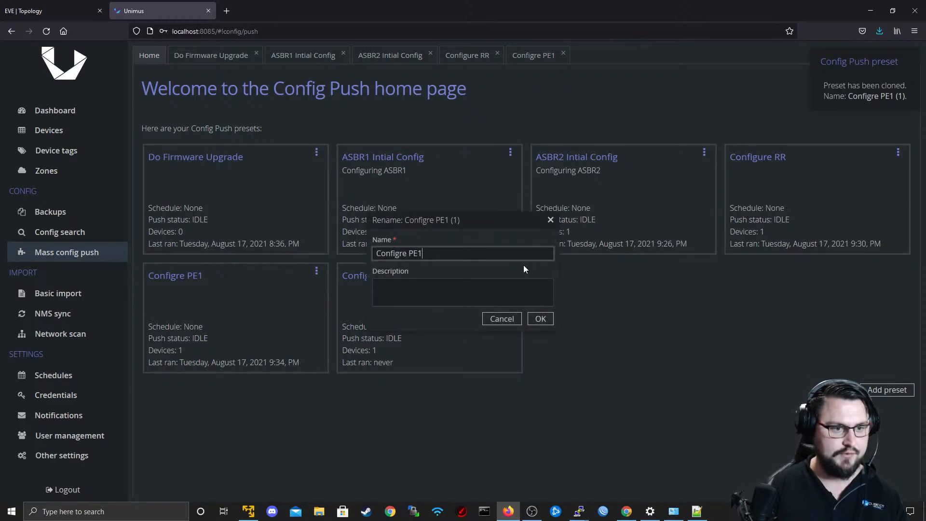
{"action": "type", "text": "2"}
{"action": "left_click", "coordinate": [537, 319]}
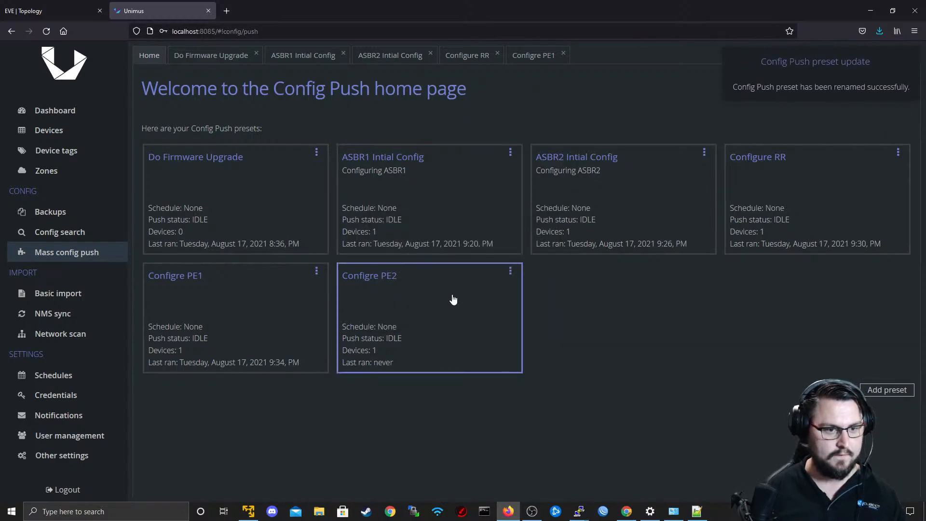
Open the Configre PE2 preset with its commands in the expanded editor and check the addressing in the EVE topology.
{"action": "left_click", "coordinate": [387, 280]}
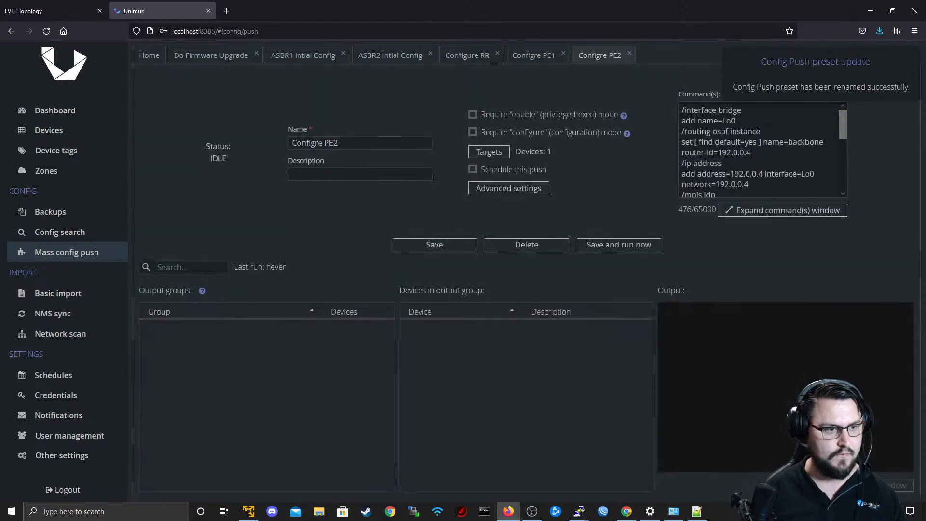
{"action": "left_click", "coordinate": [792, 209]}
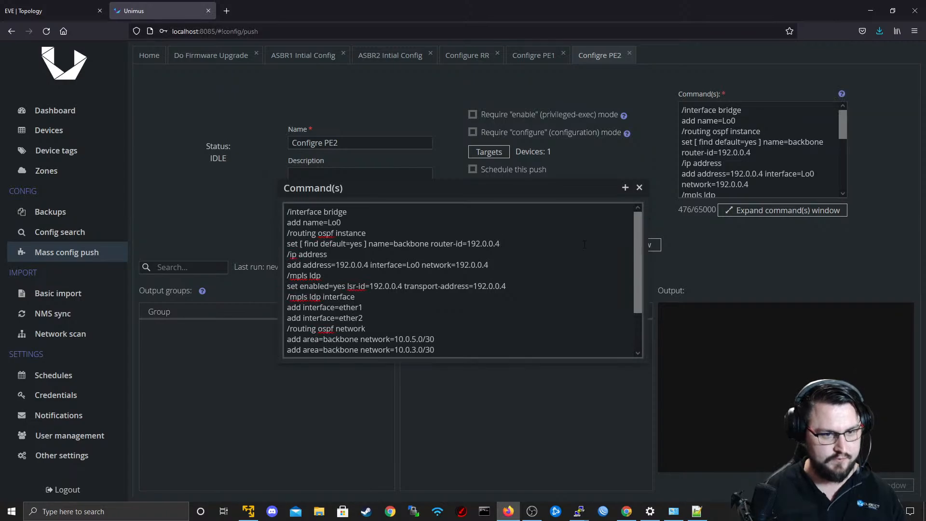
{"action": "key", "text": "alt+Tab"}
{"action": "key", "text": "ctrl+Tab"}
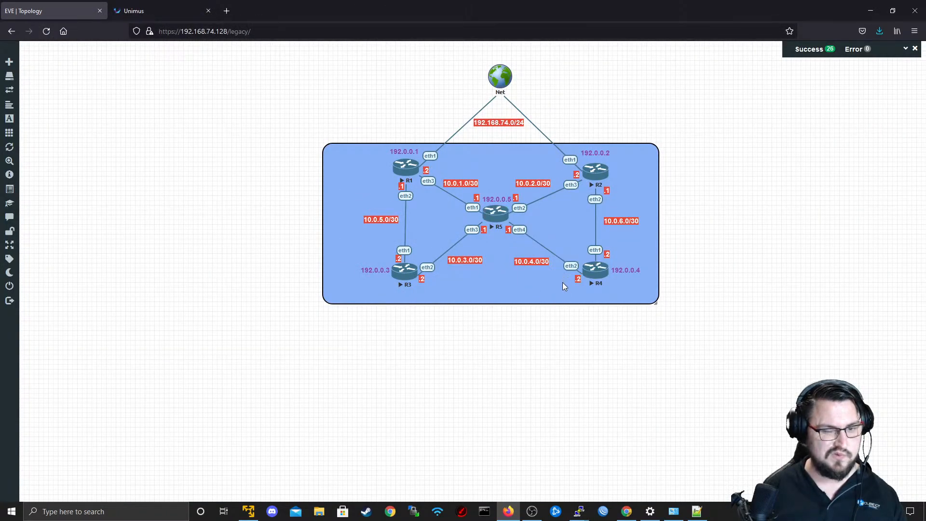
{"action": "key", "text": "alt+Tab"}
{"action": "key", "text": "alt+Tab"}
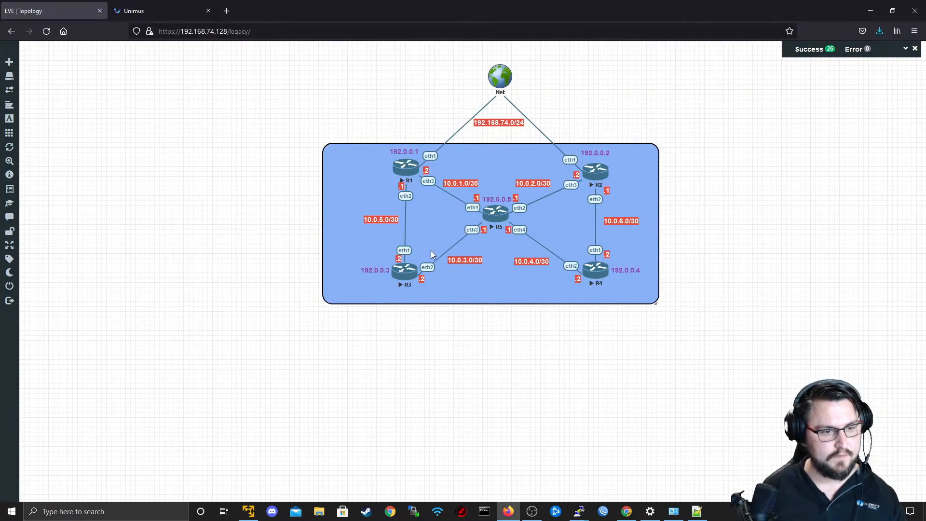
{"action": "key", "text": "alt+Tab"}
In the R3 terminal, print the IP address list and highlight the Lo0 entry.
{"action": "key", "text": "alt+Tab"}
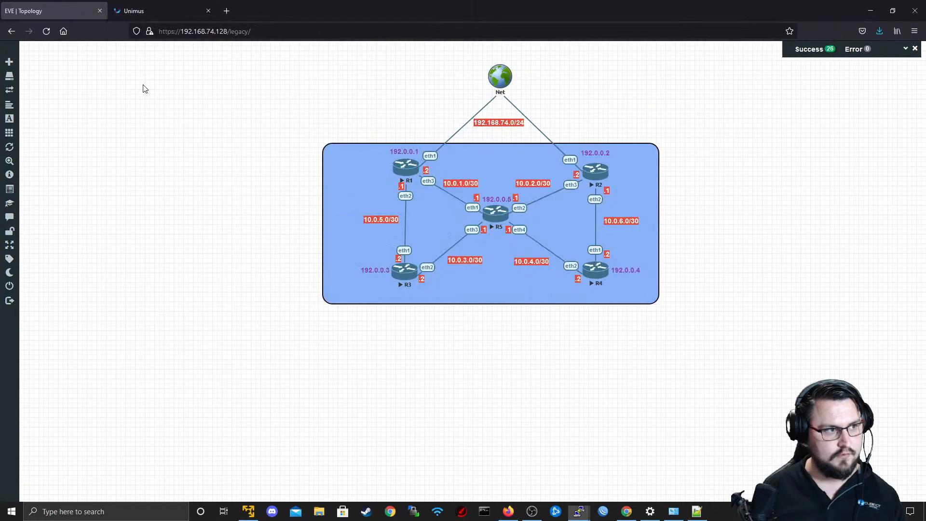
{"action": "key", "text": "alt+Tab"}
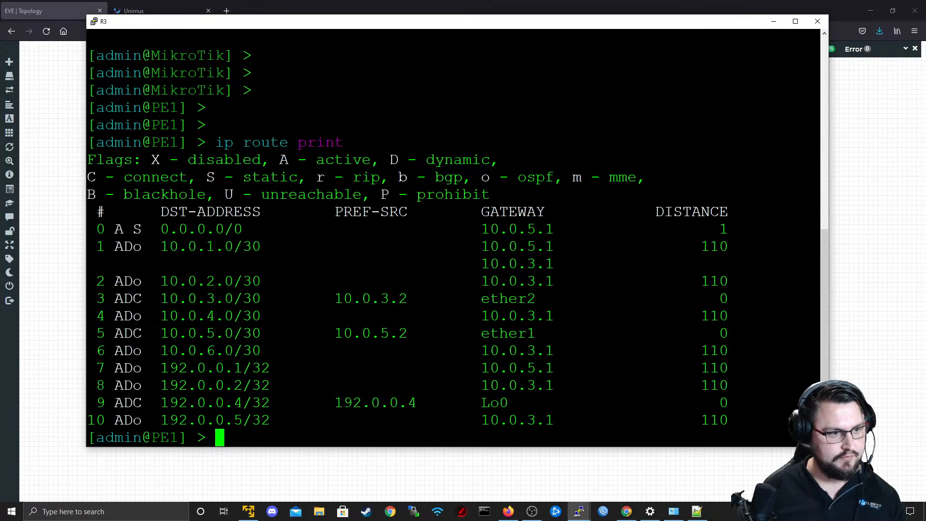
{"action": "key", "text": "Return"}
{"action": "key", "text": "Return"}
{"action": "type", "text": "ip "}
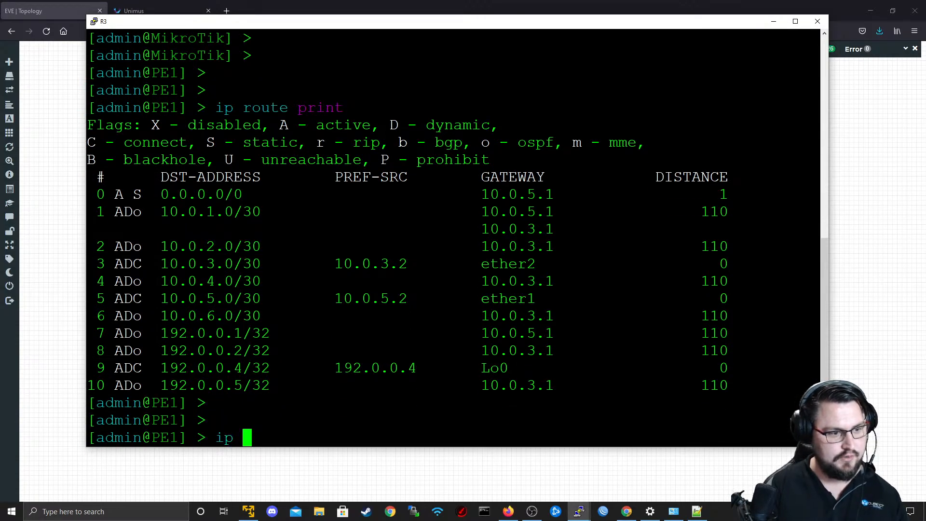
{"action": "type", "text": "address print"}
{"action": "key", "text": "Return"}
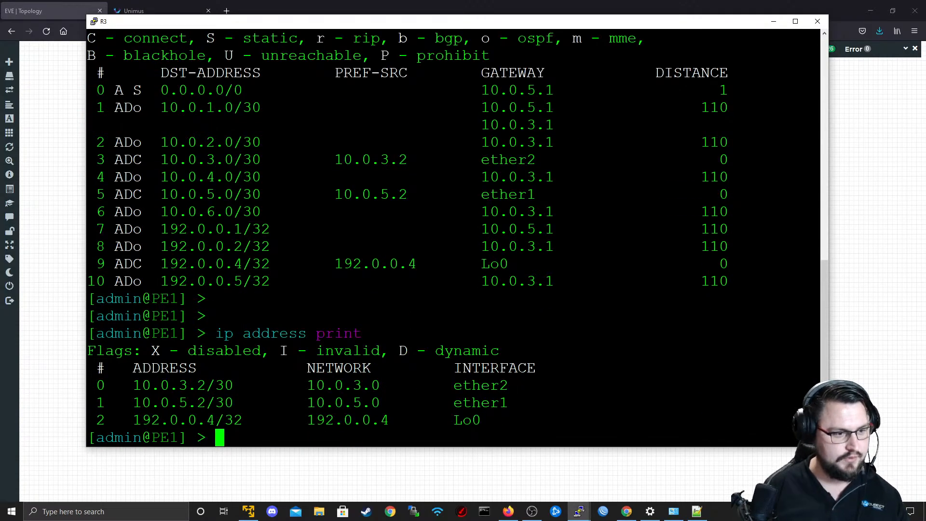
{"action": "triple_click", "coordinate": [203, 404]}
{"action": "triple_click", "coordinate": [207, 421]}
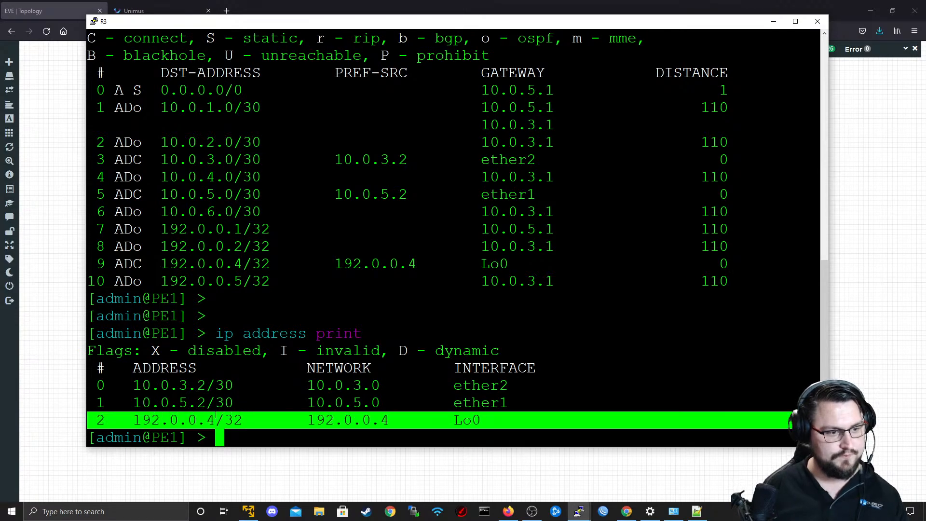
Correct the loopback labels in the EVE topology to 192.0.0.3 beside R4 and 192.0.0.4 beside R3.
{"action": "key", "text": "alt+Tab"}
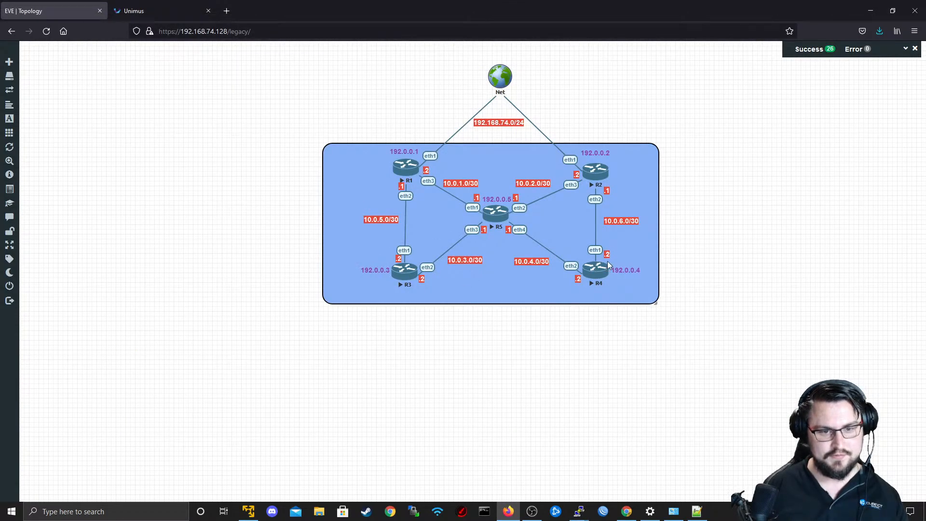
{"action": "mouse_move", "coordinate": [621, 267]}
{"action": "left_mouse_down"}
{"action": "mouse_move", "coordinate": [353, 248]}
{"action": "mouse_move", "coordinate": [632, 263]}
{"action": "mouse_move", "coordinate": [622, 266]}
{"action": "left_mouse_up"}
{"action": "mouse_move", "coordinate": [383, 263]}
{"action": "left_mouse_down"}
{"action": "mouse_move", "coordinate": [384, 282]}
{"action": "mouse_move", "coordinate": [386, 274]}
{"action": "left_mouse_up"}
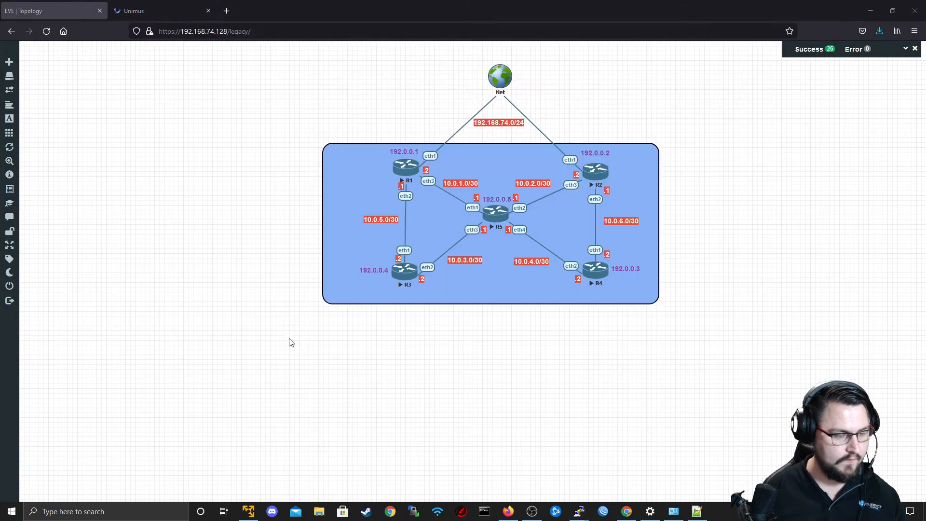
In Unimus, set the Configre PE2 router ID, Lo0 address and network, LSR ID and transport address to 192.0.0.3.
{"action": "key", "text": "alt+Tab"}
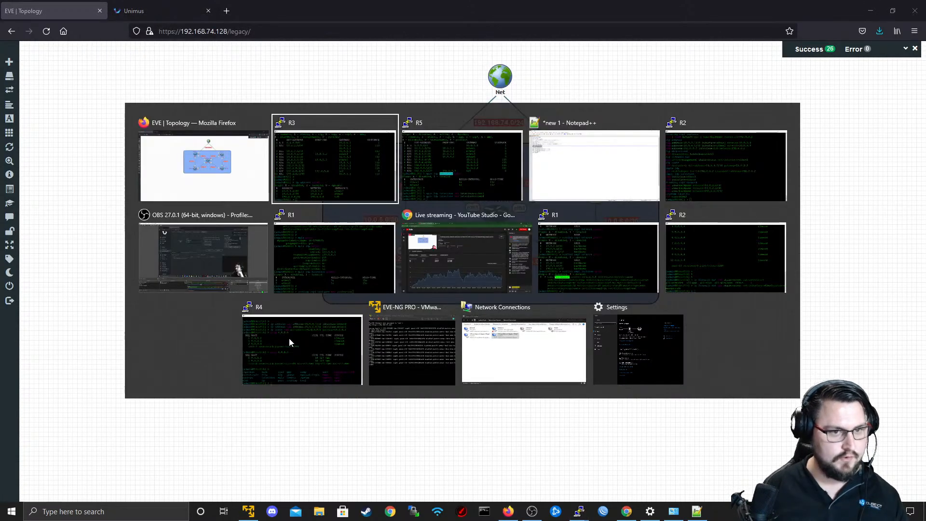
{"action": "key", "text": "alt+Tab"}
{"action": "left_click", "coordinate": [117, 3]}
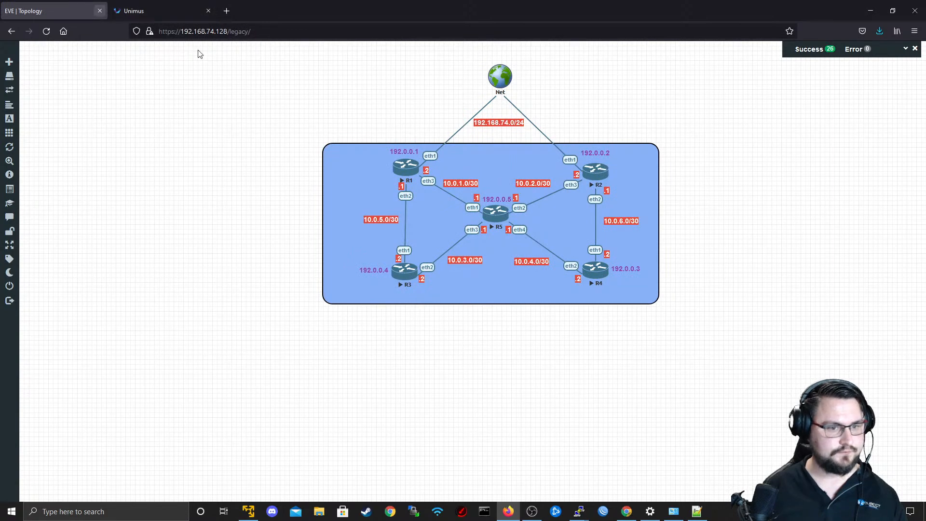
{"action": "left_click", "coordinate": [144, 9]}
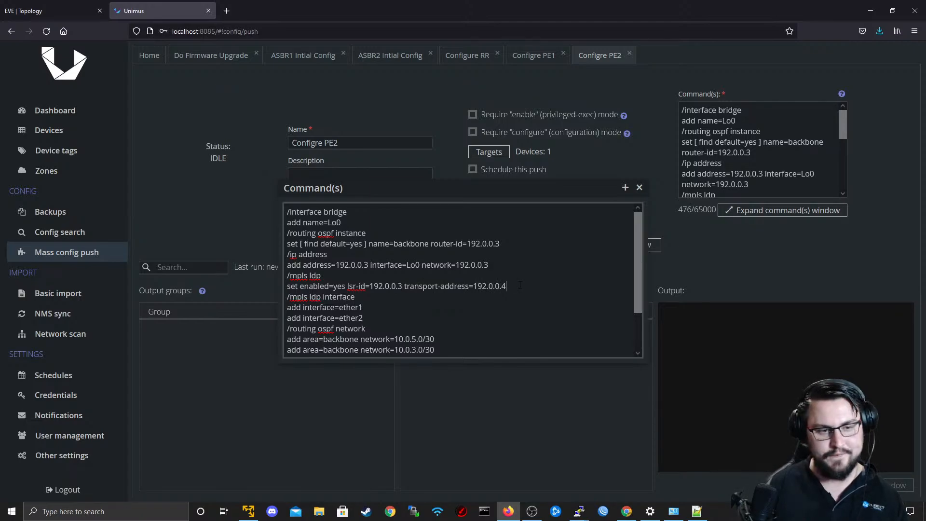
{"action": "scroll", "coordinate": [371, 266], "scroll_direction": "down", "scroll_amount": 2}
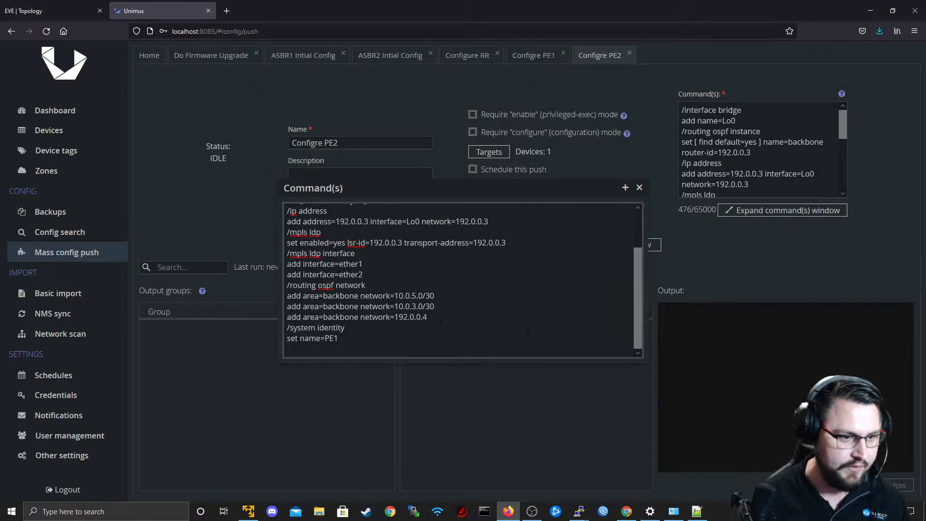
Using the topology as reference, set the Configre PE2 OSPF networks to 10.0.6.0/30, 10.0.4.0/30 and 192.0.0.3.
{"action": "left_click", "coordinate": [22, 5]}
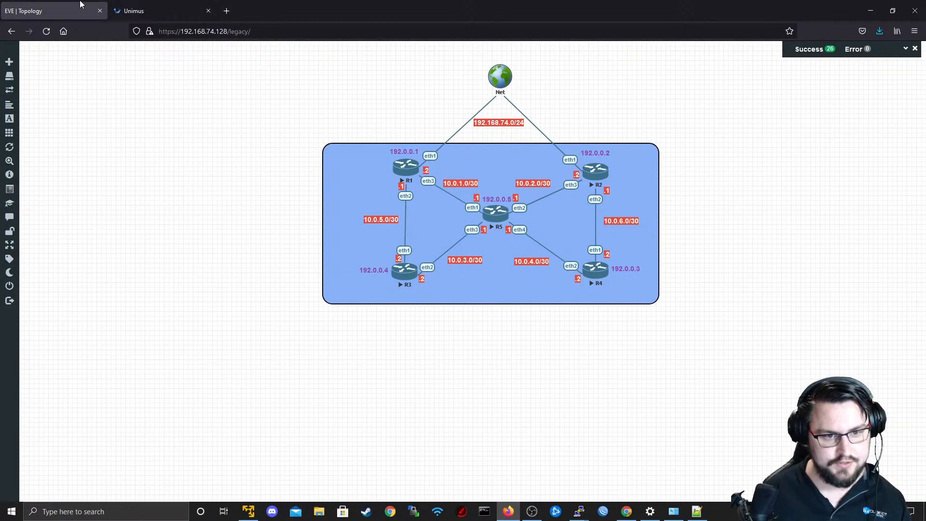
{"action": "left_click", "coordinate": [131, 8]}
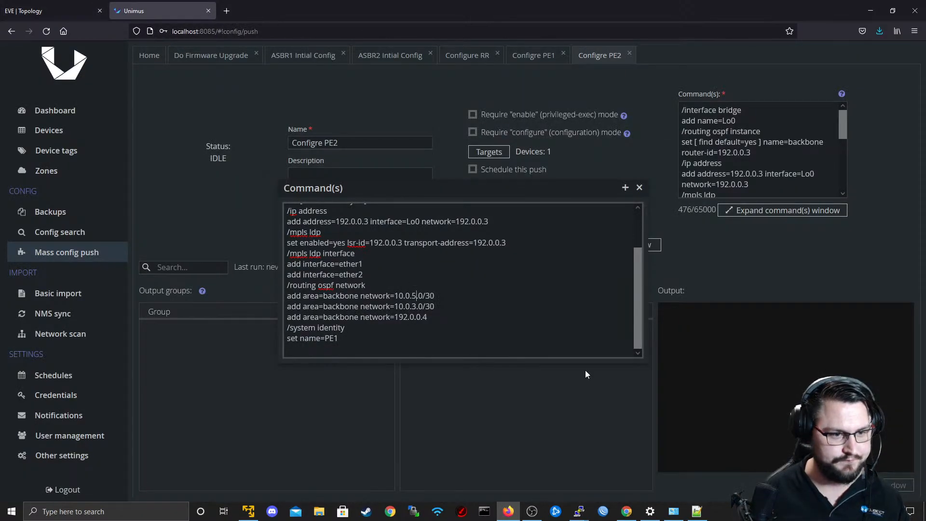
{"action": "key", "text": "BackSpace"}
{"action": "type", "text": "6"}
{"action": "key", "text": "Down"}
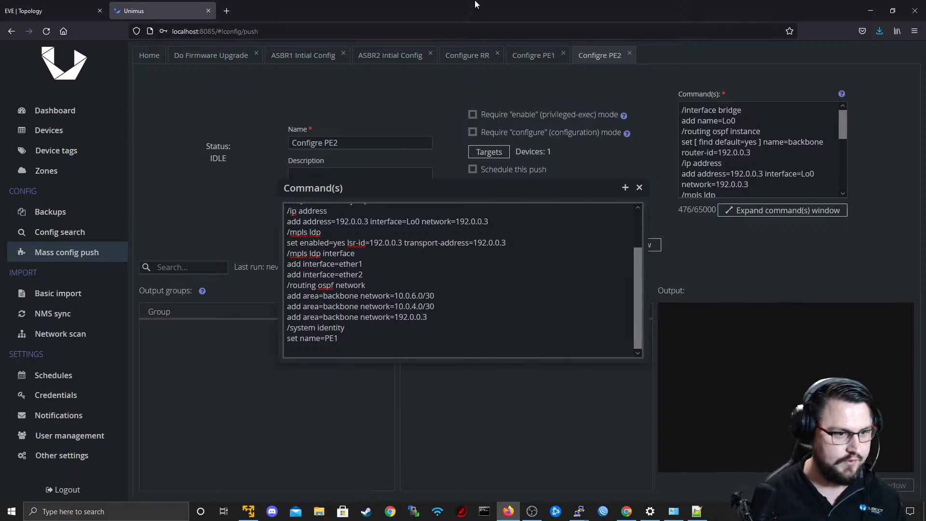
Set the system identity name in the commands to PE2 and review the whole command list against the topology.
{"action": "left_click", "coordinate": [75, 3]}
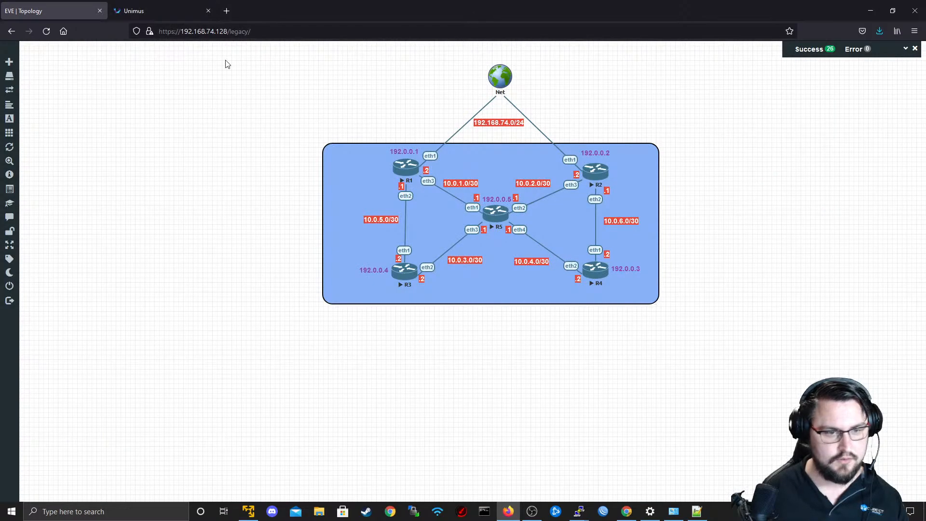
{"action": "left_click", "coordinate": [140, 3]}
{"action": "left_click_drag", "start_coordinate": [380, 334], "coordinate": [391, 296]}
{"action": "left_click", "coordinate": [373, 342]}
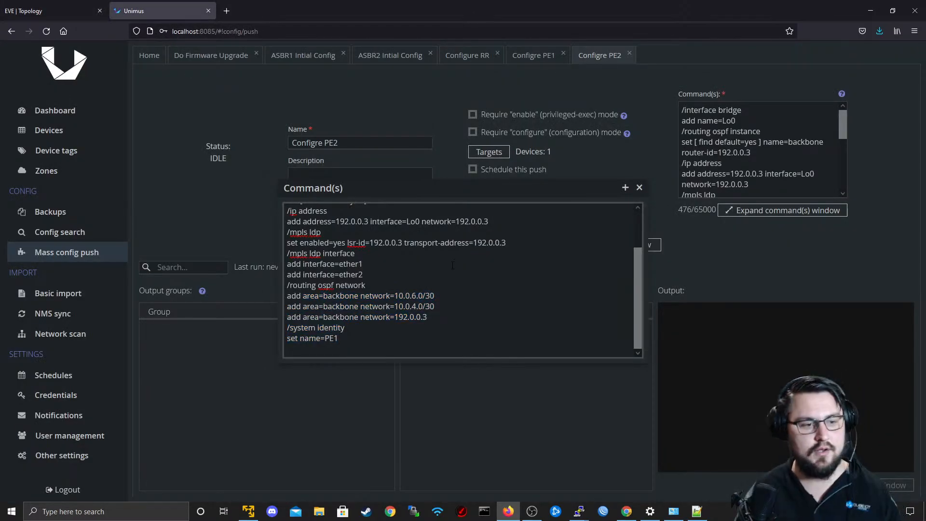
{"action": "key", "text": "BackSpace"}
{"action": "type", "text": "2"}
{"action": "scroll", "coordinate": [444, 272], "scroll_direction": "up", "scroll_amount": 2}
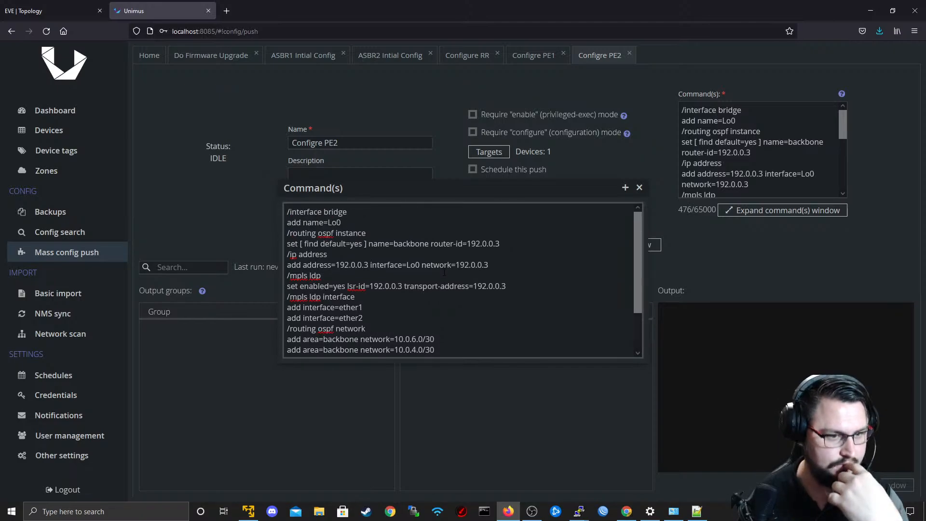
{"action": "scroll", "coordinate": [444, 281], "scroll_direction": "down", "scroll_amount": 2}
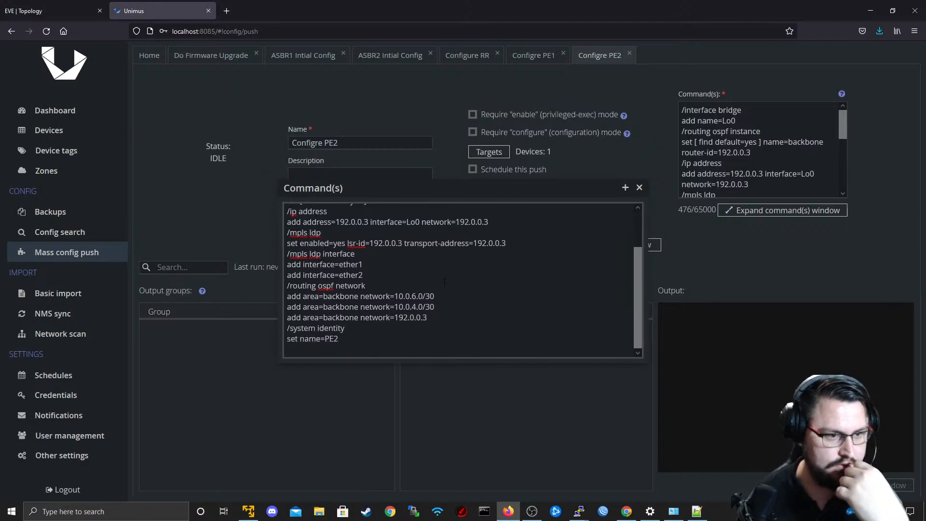
{"action": "scroll", "coordinate": [444, 281], "scroll_direction": "up", "scroll_amount": 2}
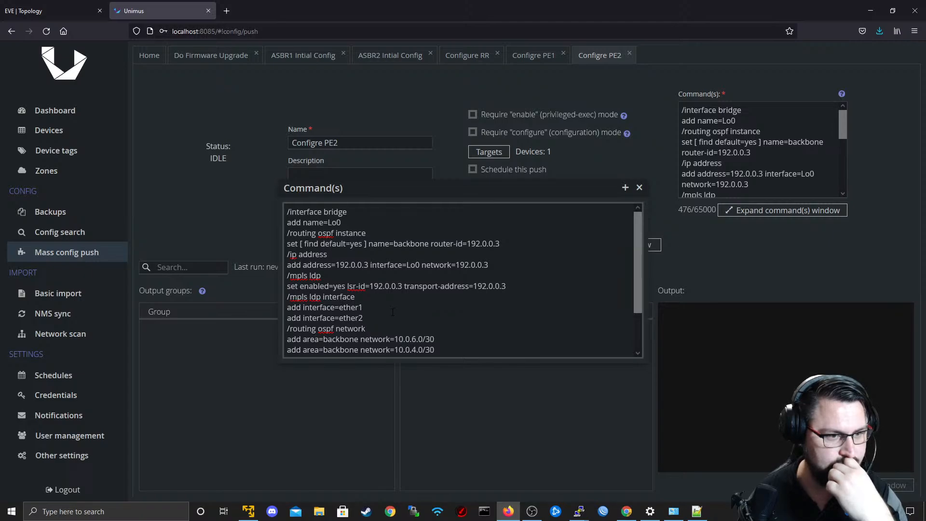
Save and run the Configre PE2 preset, and inspect the output of its result group.
{"action": "left_click", "coordinate": [639, 188]}
{"action": "left_click", "coordinate": [470, 245]}
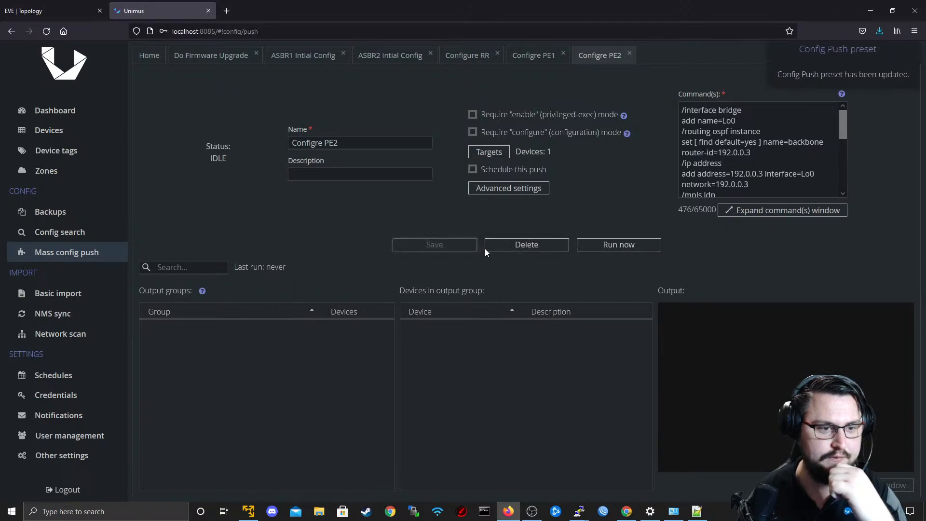
{"action": "left_click", "coordinate": [623, 243]}
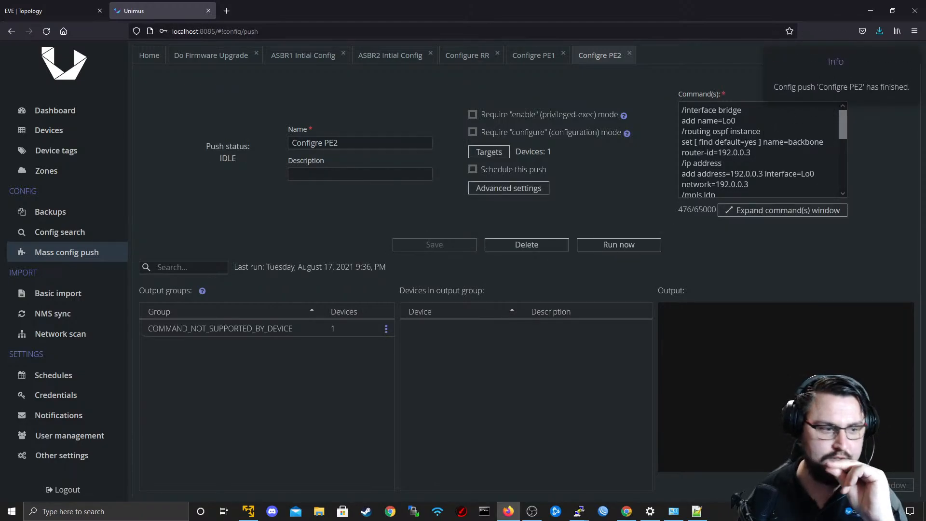
{"action": "left_click", "coordinate": [302, 327]}
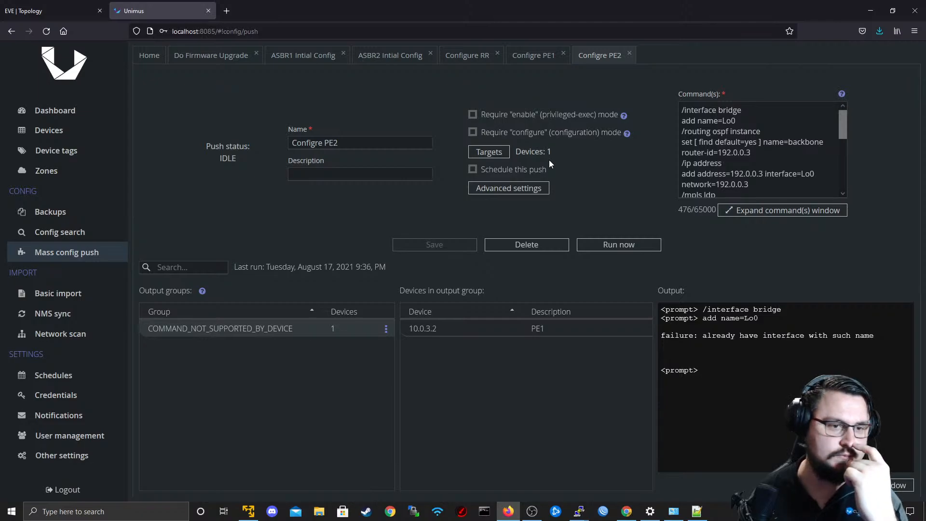
Remove the PE1 device (10.0.3.2) from the targets of the Configre PE2 push preset.
{"action": "left_click", "coordinate": [493, 154]}
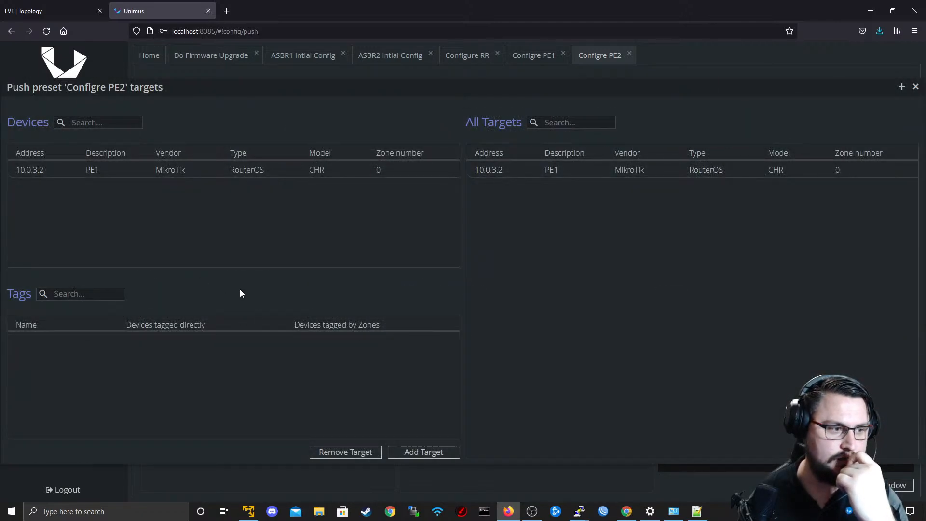
{"action": "left_click", "coordinate": [82, 172]}
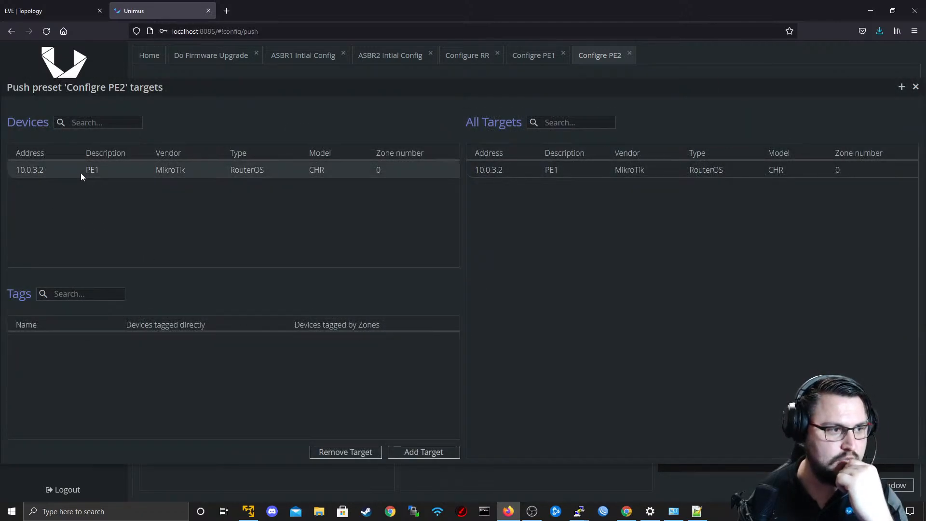
{"action": "left_click", "coordinate": [344, 450]}
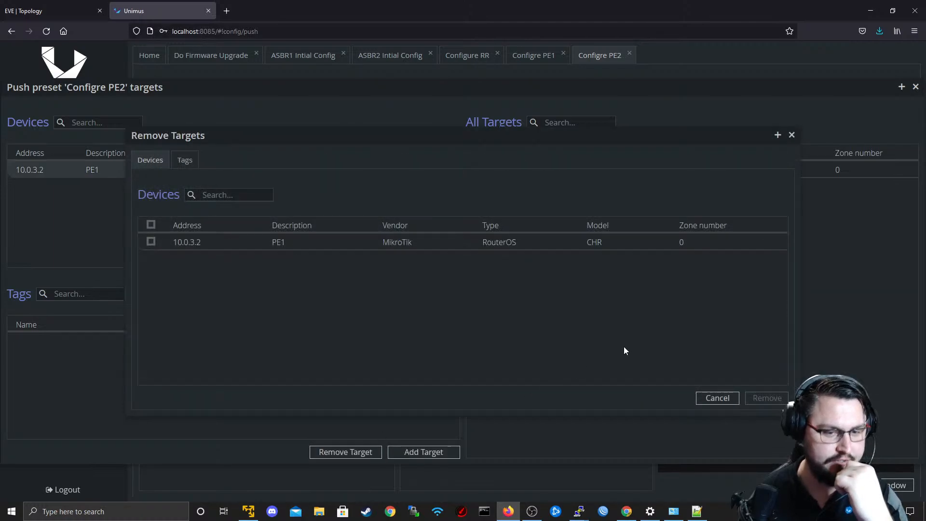
{"action": "left_click", "coordinate": [187, 242]}
{"action": "left_click", "coordinate": [766, 398]}
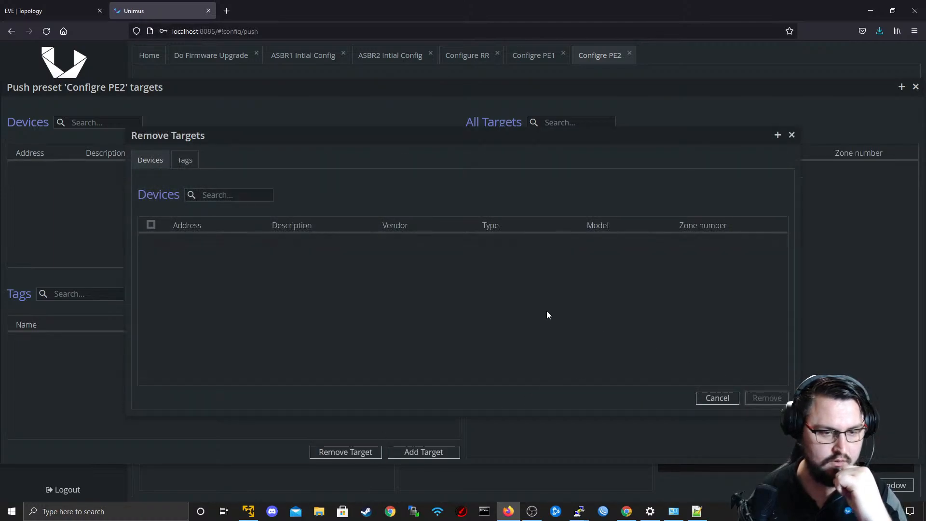
{"action": "left_click", "coordinate": [792, 135]}
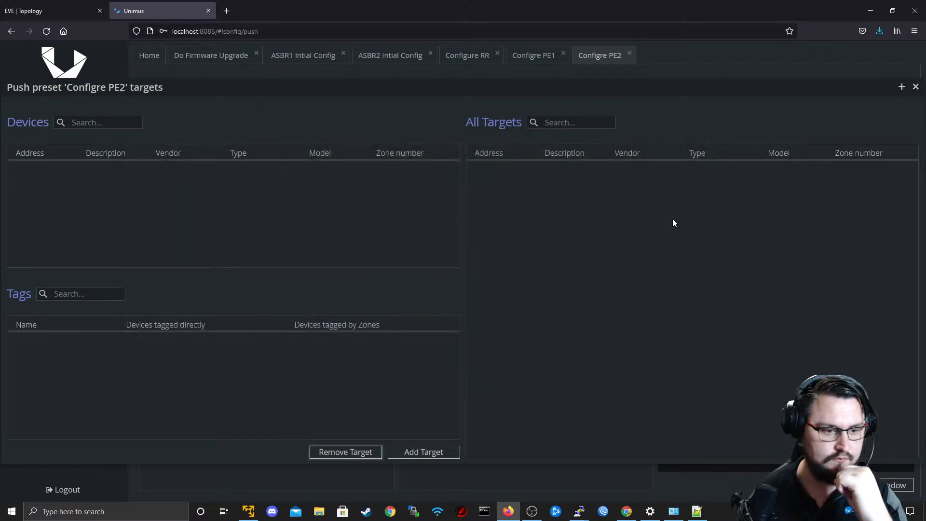
Add the PE2 device (10.0.4.2) as the target of the Configre PE2 preset and run the push.
{"action": "left_click", "coordinate": [443, 448]}
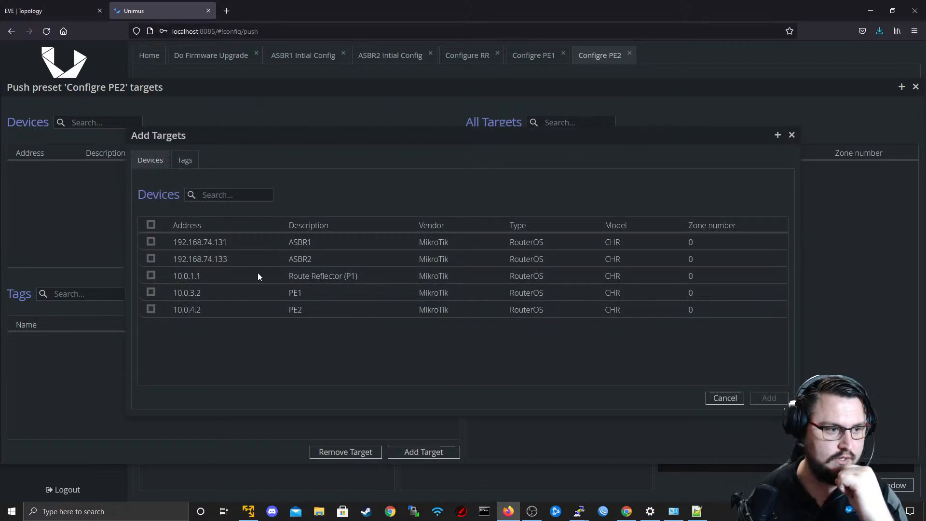
{"action": "left_click", "coordinate": [152, 311]}
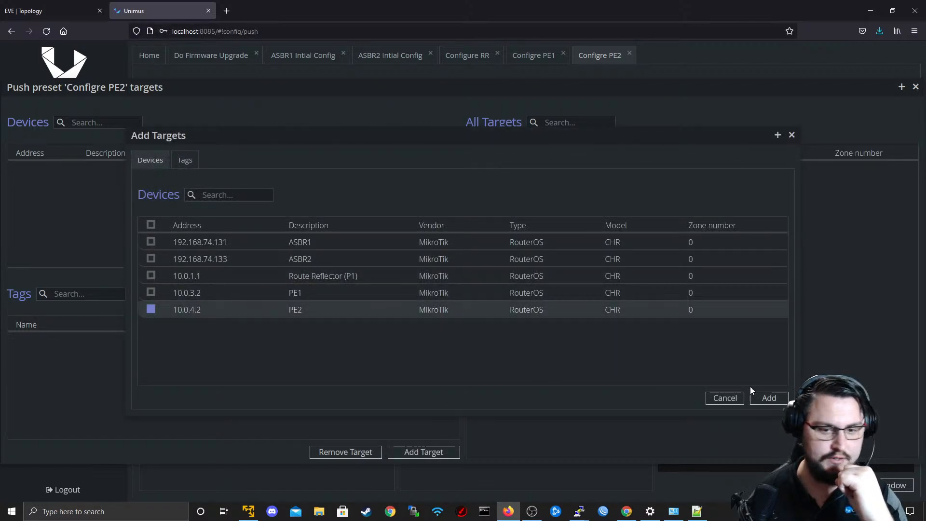
{"action": "left_click", "coordinate": [766, 399]}
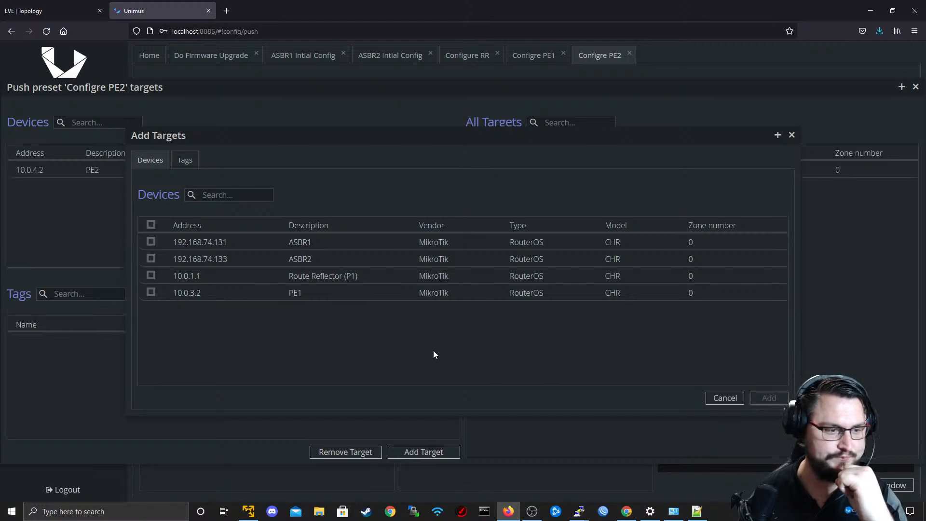
{"action": "left_click", "coordinate": [792, 135]}
{"action": "left_click", "coordinate": [916, 88]}
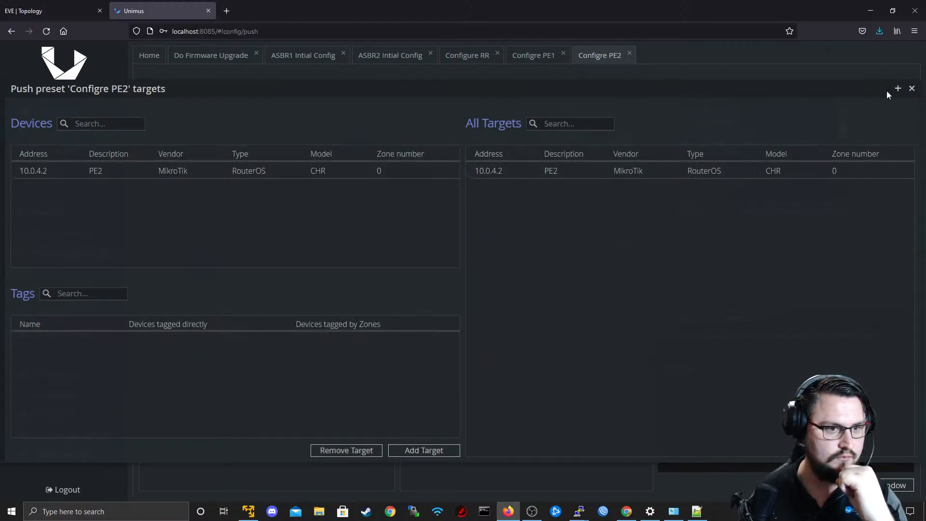
{"action": "left_click", "coordinate": [629, 245]}
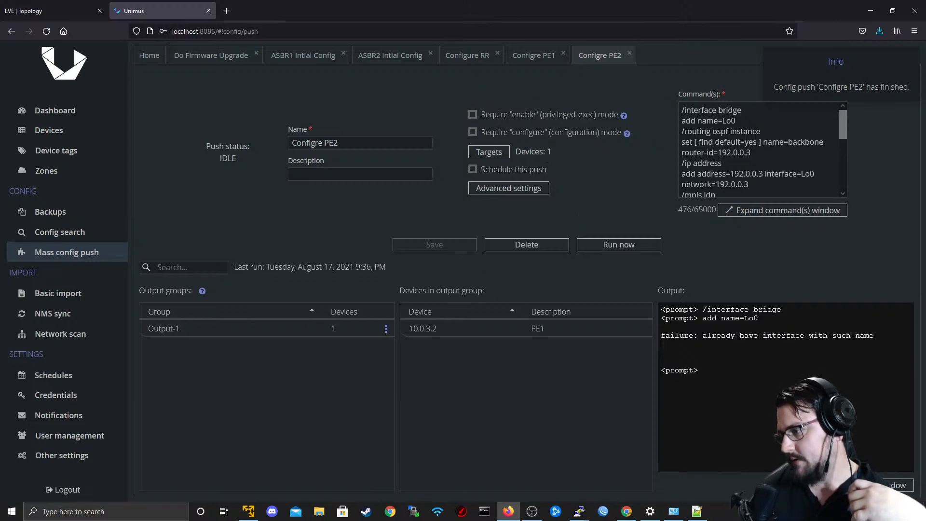
Search the web for RB5009UG+S in a separate browser tab and open MikroTik's product page for the RB5009UG+S+IN.
{"action": "key", "text": "alt+Tab"}
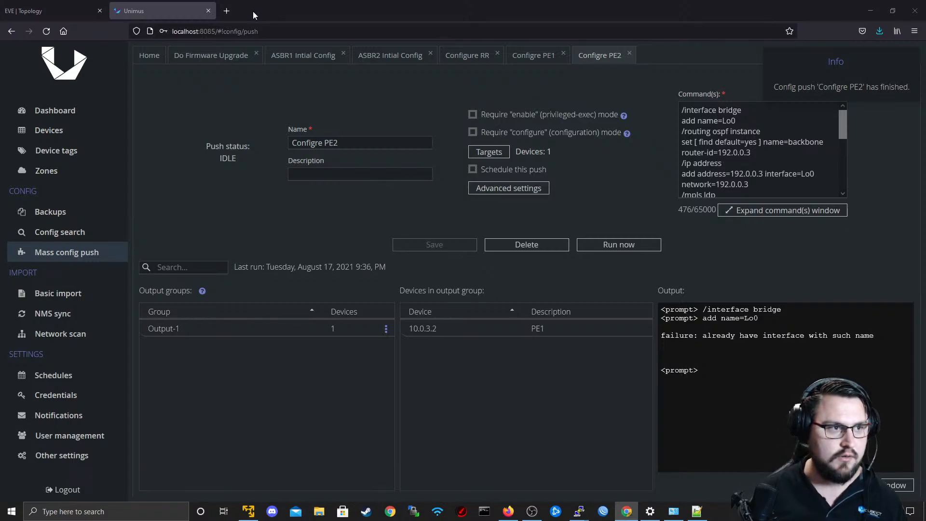
{"action": "left_click", "coordinate": [232, 10]}
{"action": "type", "text": "RB5009UG+S"}
{"action": "key", "text": "Return"}
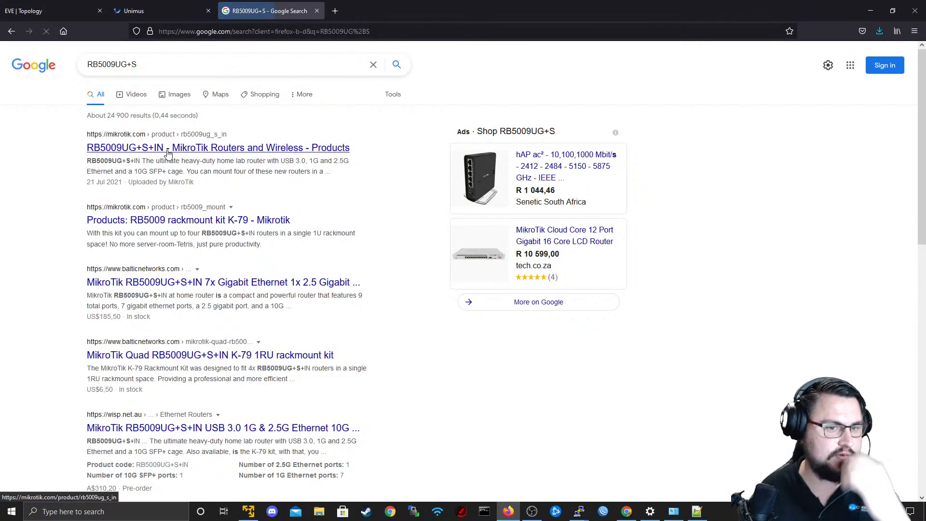
{"action": "middle_click", "coordinate": [168, 153]}
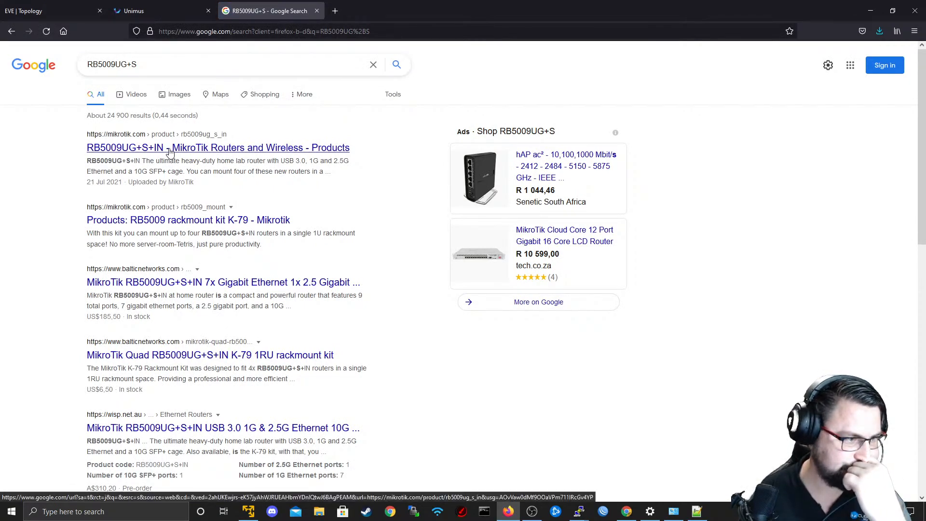
{"action": "left_click", "coordinate": [381, 7]}
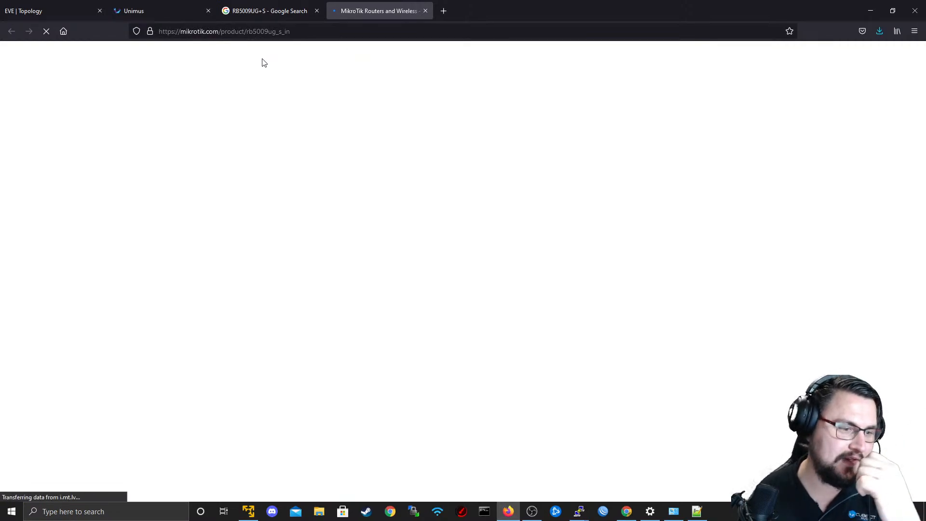
Read the RB5009UG+S+IN product description and specifications, checking the RAM size and suggested price.
{"action": "scroll", "coordinate": [371, 154], "scroll_direction": "down", "scroll_amount": 3}
{"action": "scroll", "coordinate": [371, 154], "scroll_direction": "down", "scroll_amount": 2}
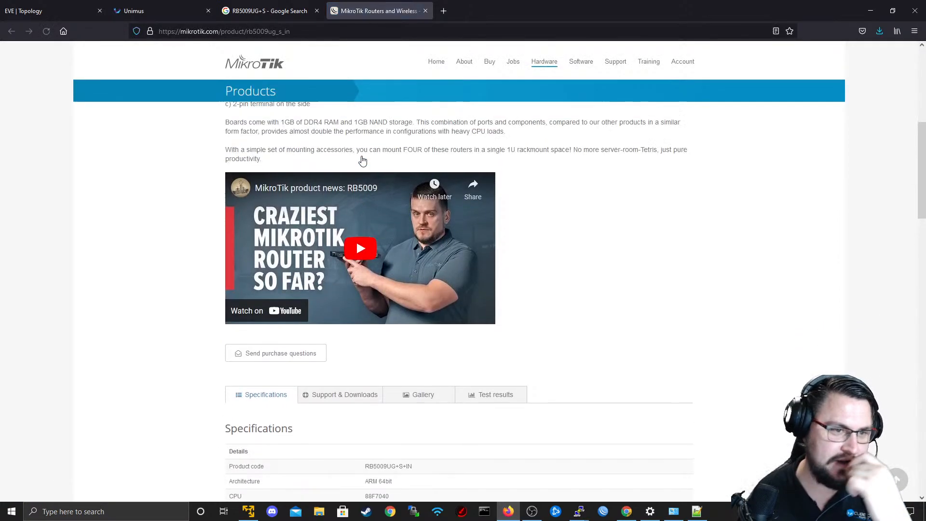
{"action": "scroll", "coordinate": [354, 164], "scroll_direction": "up", "scroll_amount": 2}
{"action": "scroll", "coordinate": [354, 164], "scroll_direction": "up", "scroll_amount": 3}
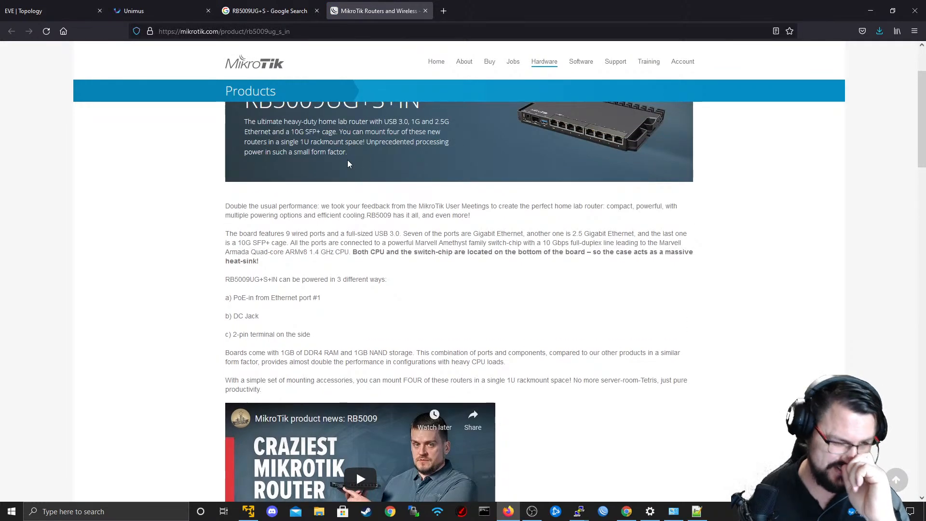
{"action": "scroll", "coordinate": [349, 164], "scroll_direction": "down", "scroll_amount": 4}
{"action": "scroll", "coordinate": [348, 164], "scroll_direction": "down", "scroll_amount": 6}
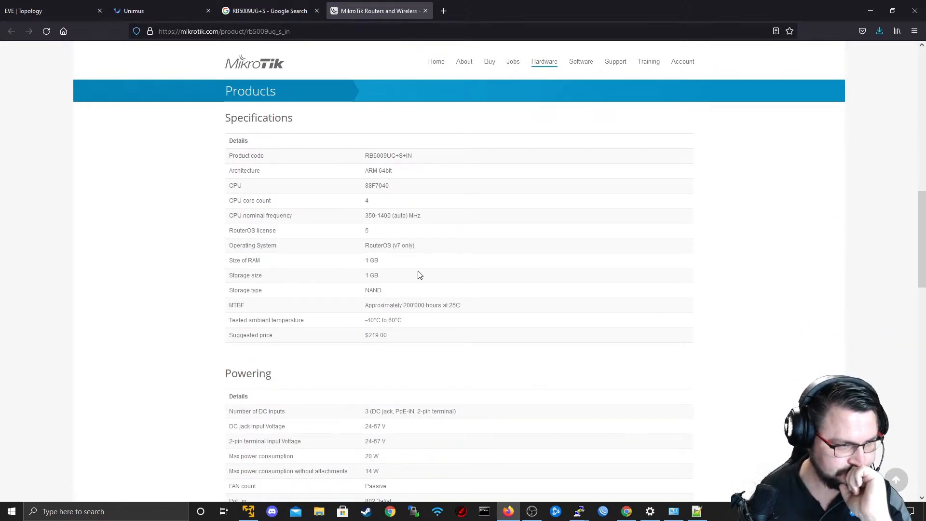
{"action": "scroll", "coordinate": [394, 263], "scroll_direction": "up", "scroll_amount": 1}
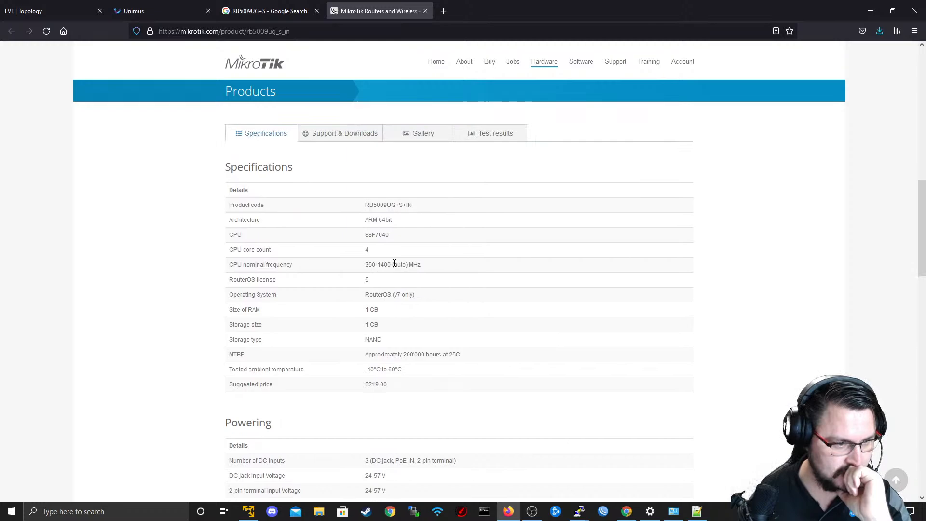
{"action": "triple_click", "coordinate": [369, 309]}
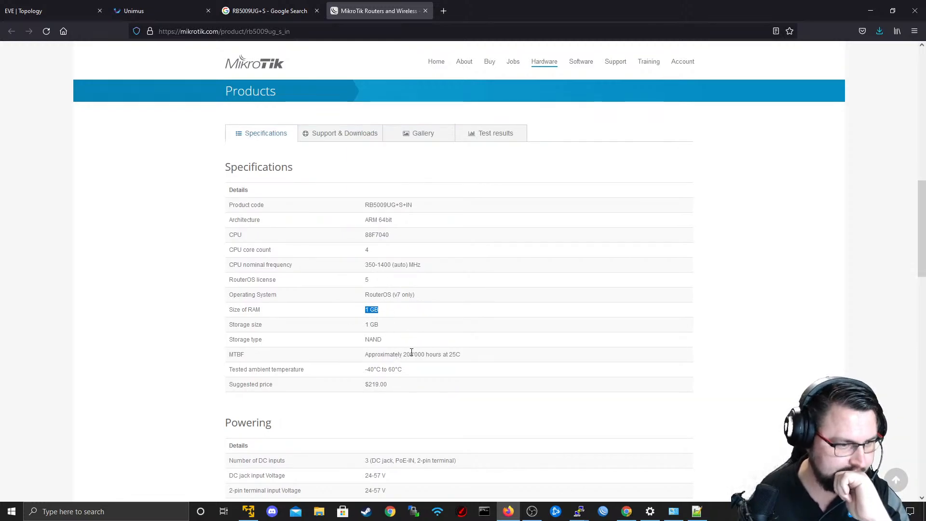
{"action": "scroll", "coordinate": [391, 337], "scroll_direction": "up", "scroll_amount": 1}
{"action": "mouse_move", "coordinate": [391, 419]}
{"action": "left_mouse_down"}
{"action": "mouse_move", "coordinate": [363, 419]}
{"action": "mouse_move", "coordinate": [400, 435]}
{"action": "left_mouse_up"}
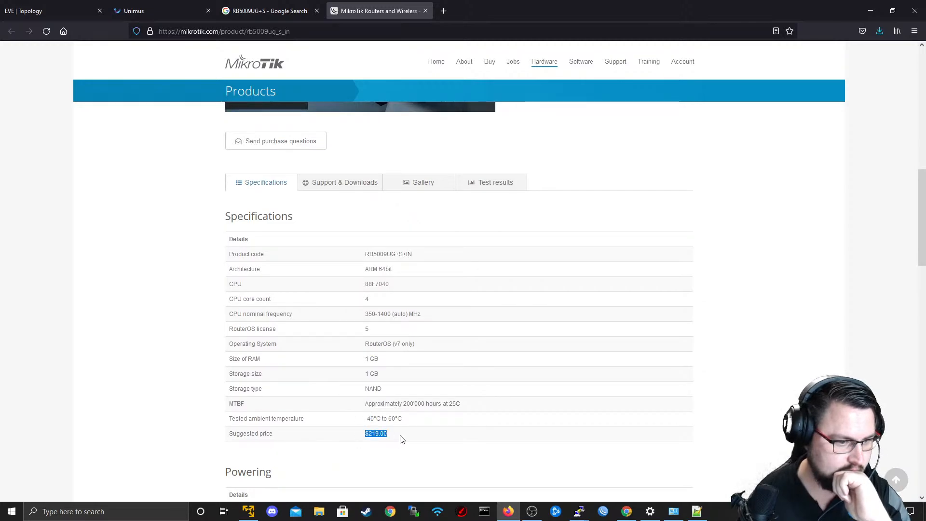
{"action": "scroll", "coordinate": [347, 314], "scroll_direction": "up", "scroll_amount": 2}
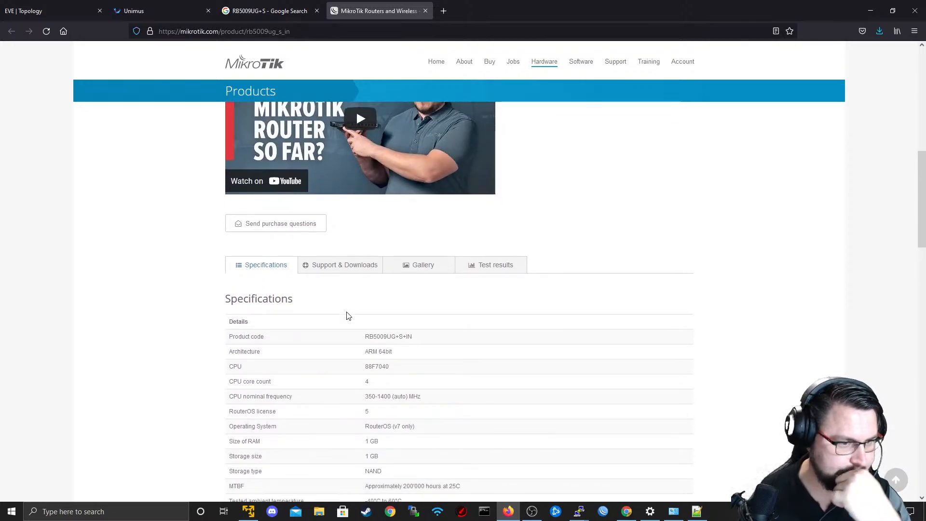
{"action": "scroll", "coordinate": [347, 316], "scroll_direction": "down", "scroll_amount": 2}
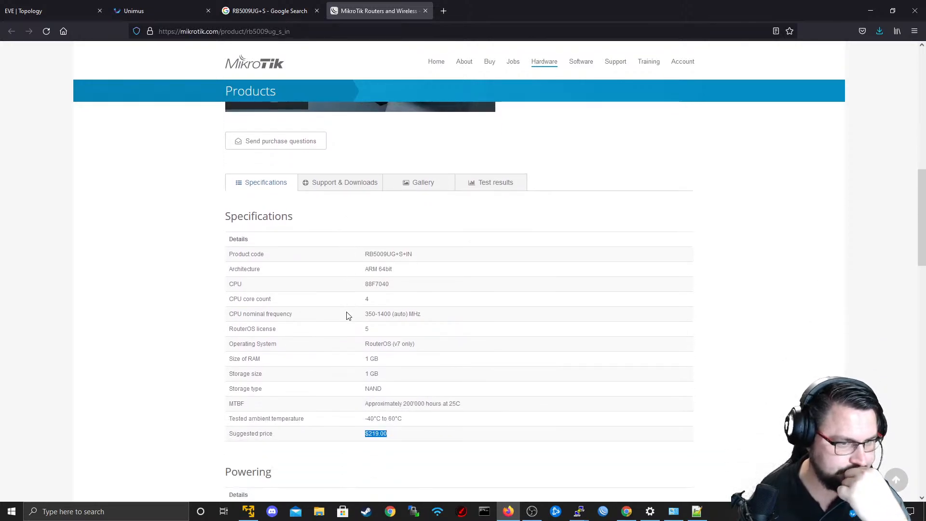
Check the router's Ethernet test results and enlarge the first product picture in the gallery.
{"action": "left_click", "coordinate": [492, 184]}
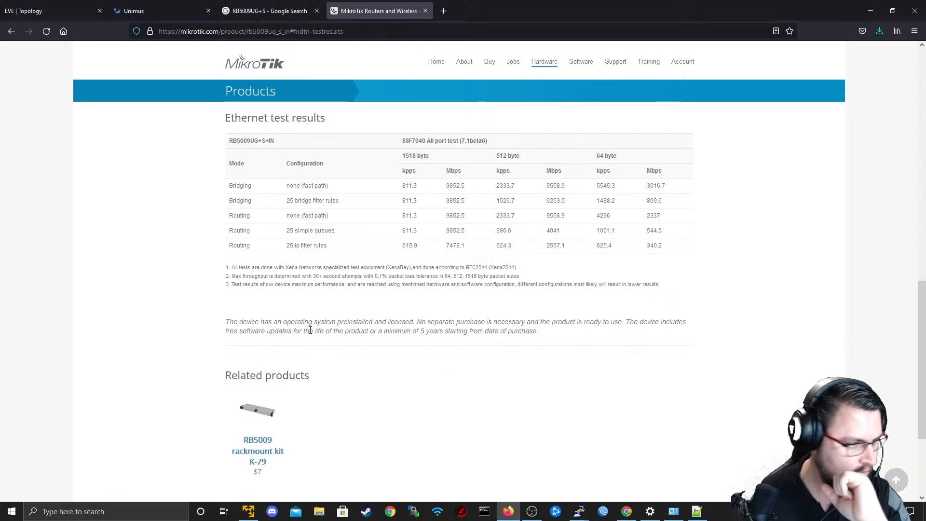
{"action": "scroll", "coordinate": [292, 306], "scroll_direction": "up", "scroll_amount": 4}
{"action": "left_click", "coordinate": [395, 277]}
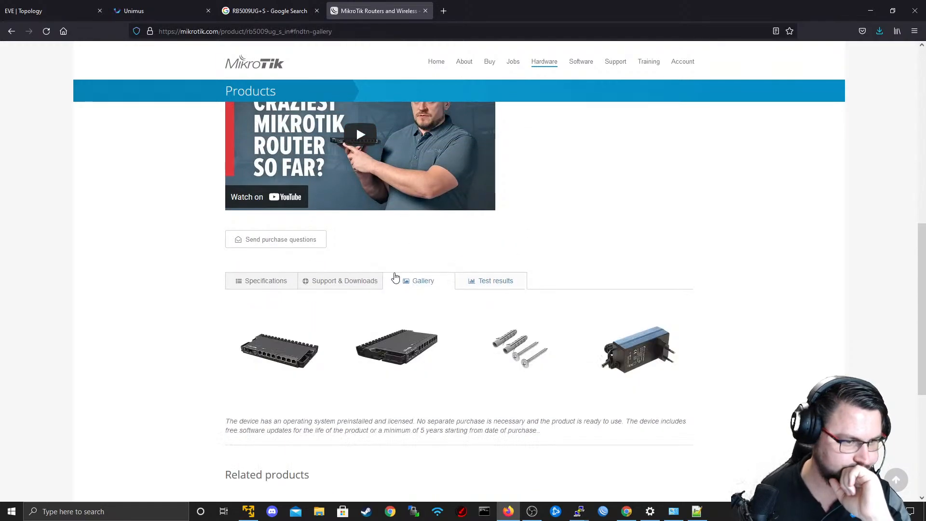
{"action": "left_click", "coordinate": [360, 283]}
{"action": "left_click", "coordinate": [398, 280]}
{"action": "left_click", "coordinate": [288, 352]}
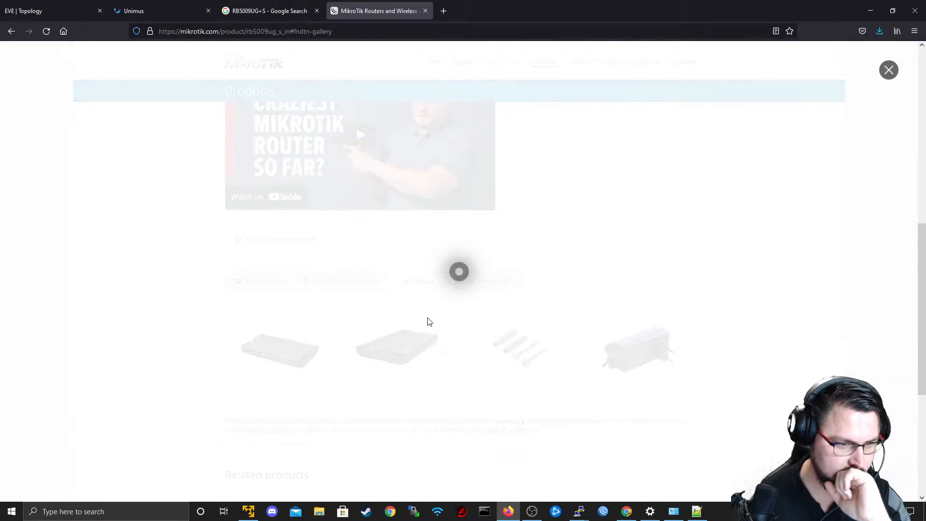
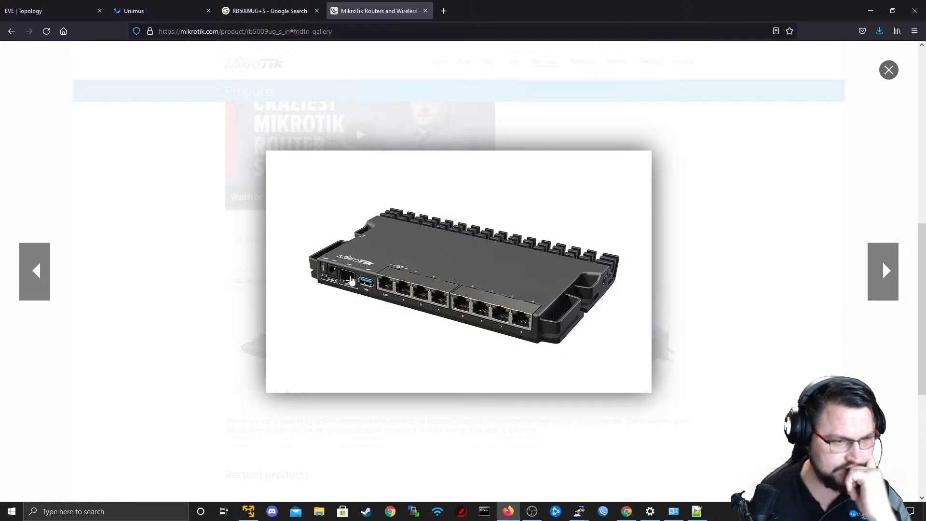
Close the enlarged picture and read the Ethernet, fiber and peripheral sections of the RB5009UG+S+IN specifications.
{"action": "left_click", "coordinate": [668, 323]}
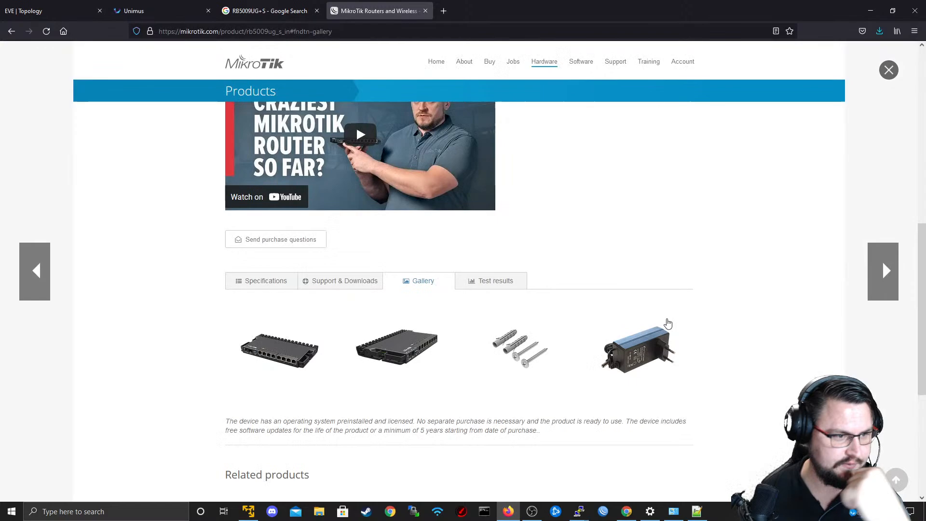
{"action": "left_click", "coordinate": [281, 281]}
{"action": "scroll", "coordinate": [350, 291], "scroll_direction": "down", "scroll_amount": 10}
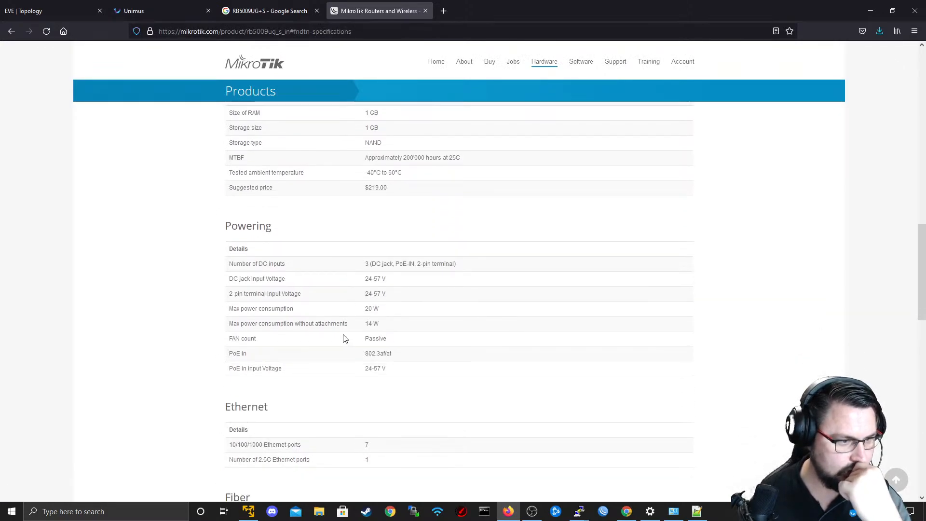
{"action": "scroll", "coordinate": [344, 333], "scroll_direction": "down", "scroll_amount": 3}
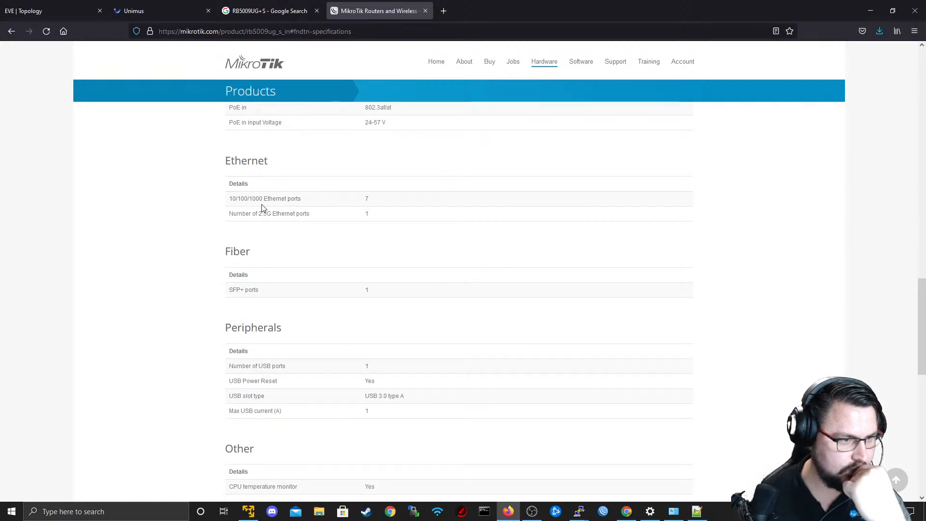
{"action": "left_click_drag", "start_coordinate": [255, 200], "coordinate": [382, 191]}
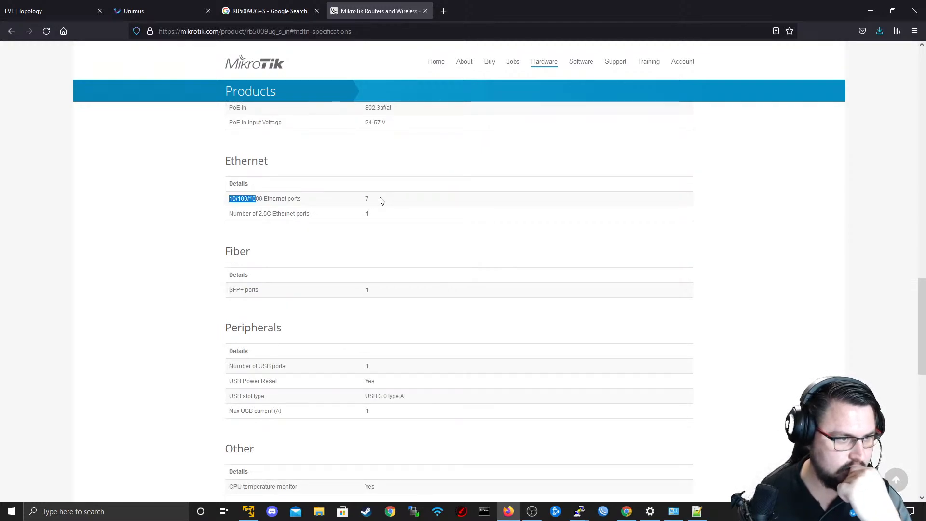
{"action": "left_click", "coordinate": [380, 198]}
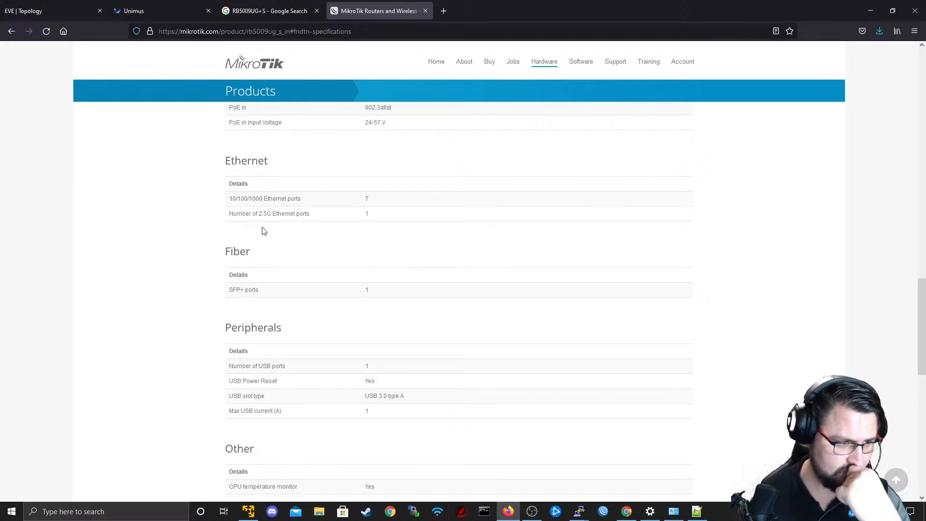
{"action": "scroll", "coordinate": [299, 239], "scroll_direction": "down", "scroll_amount": 3}
{"action": "scroll", "coordinate": [251, 223], "scroll_direction": "up", "scroll_amount": 1}
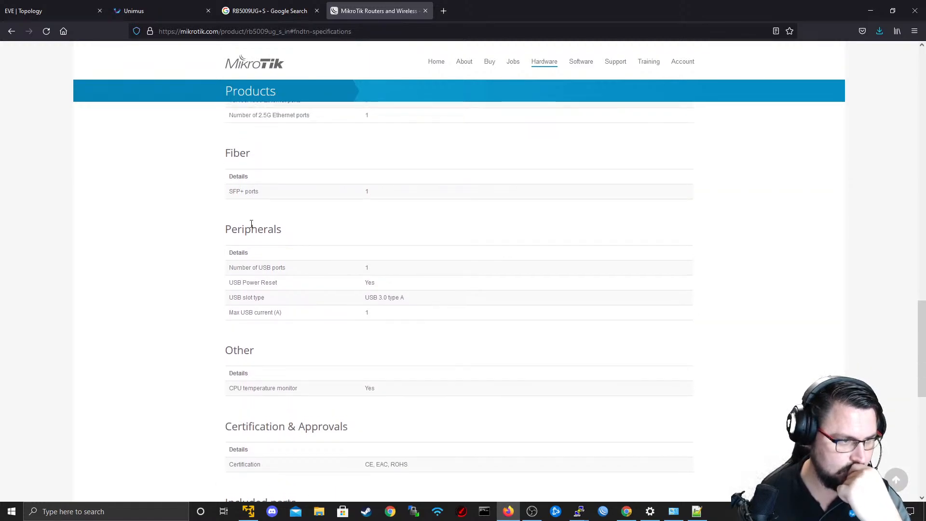
{"action": "left_click_drag", "start_coordinate": [237, 196], "coordinate": [265, 198]}
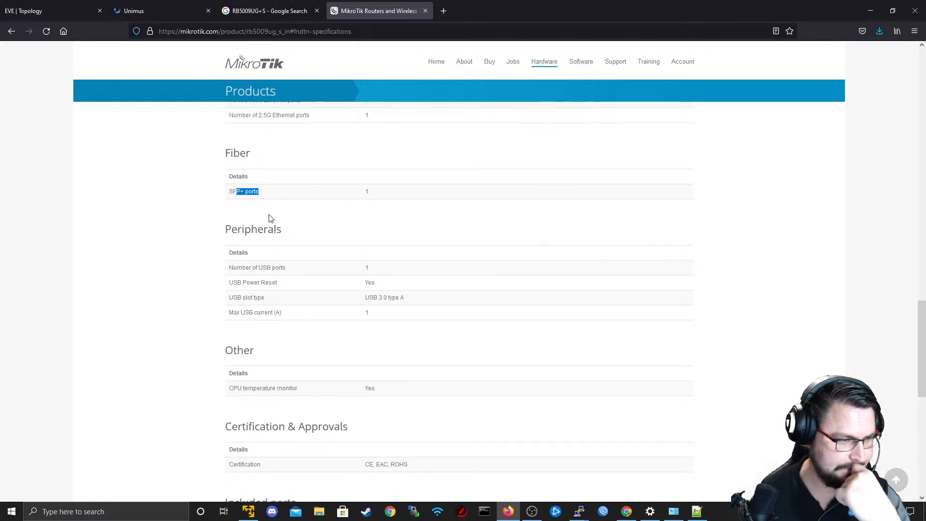
{"action": "scroll", "coordinate": [449, 281], "scroll_direction": "down", "scroll_amount": 5}
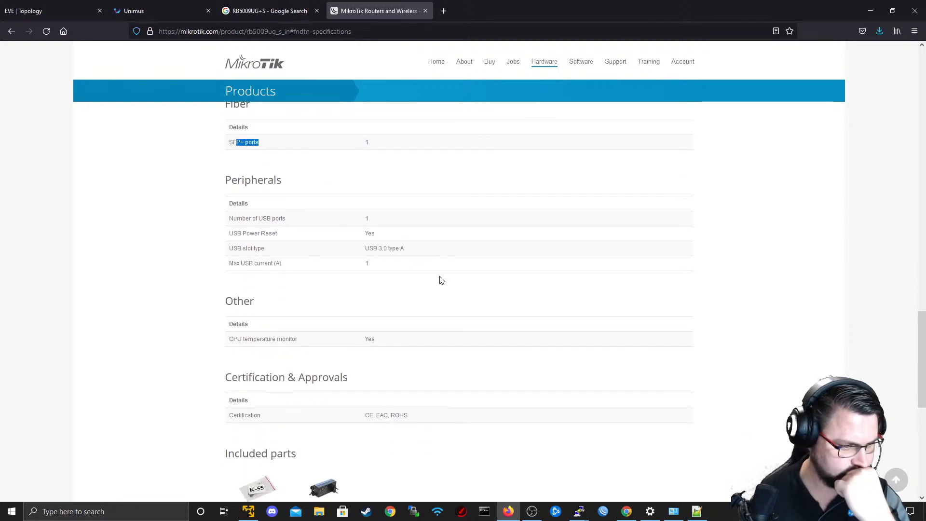
Check the router's powering specifications, including the number of DC inputs and the DC jack input voltage.
{"action": "scroll", "coordinate": [436, 279], "scroll_direction": "up", "scroll_amount": 1}
{"action": "scroll", "coordinate": [435, 280], "scroll_direction": "up", "scroll_amount": 10}
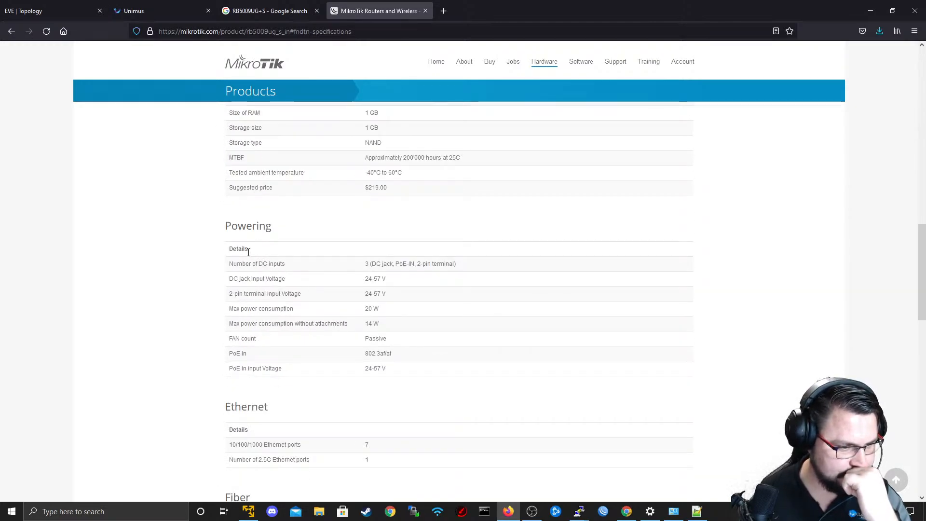
{"action": "left_click_drag", "start_coordinate": [249, 252], "coordinate": [356, 271]}
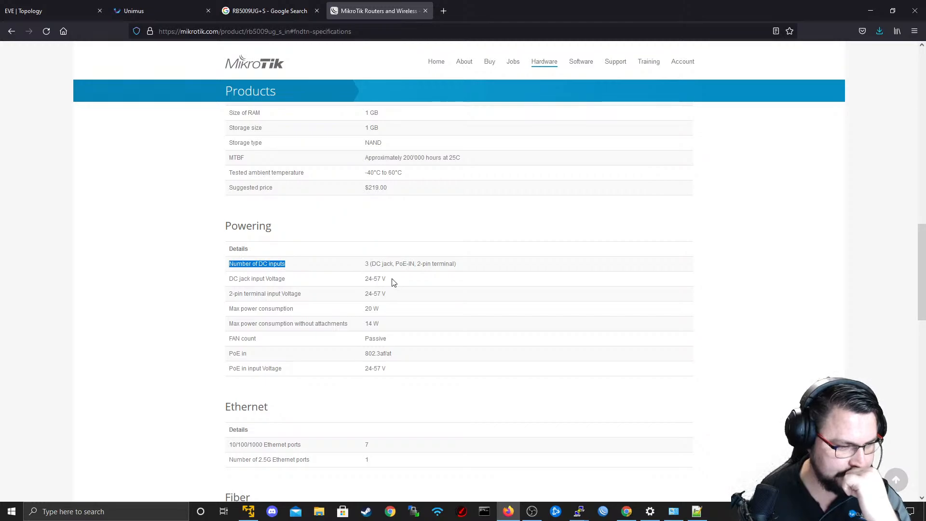
{"action": "left_click", "coordinate": [368, 278]}
Enlarge the second product picture in the gallery to view the router's side terminal, and close it.
{"action": "scroll", "coordinate": [389, 292], "scroll_direction": "up", "scroll_amount": 10}
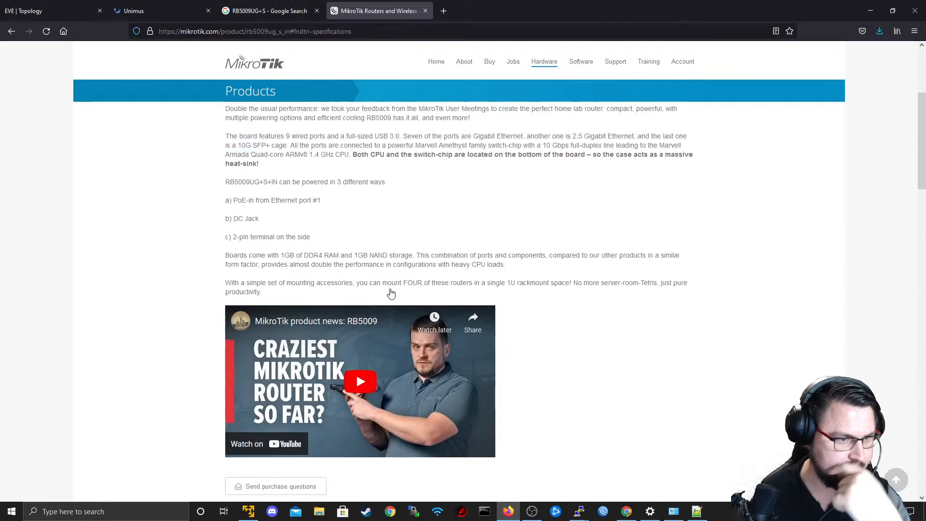
{"action": "scroll", "coordinate": [389, 292], "scroll_direction": "down", "scroll_amount": 5}
{"action": "left_click", "coordinate": [404, 230]}
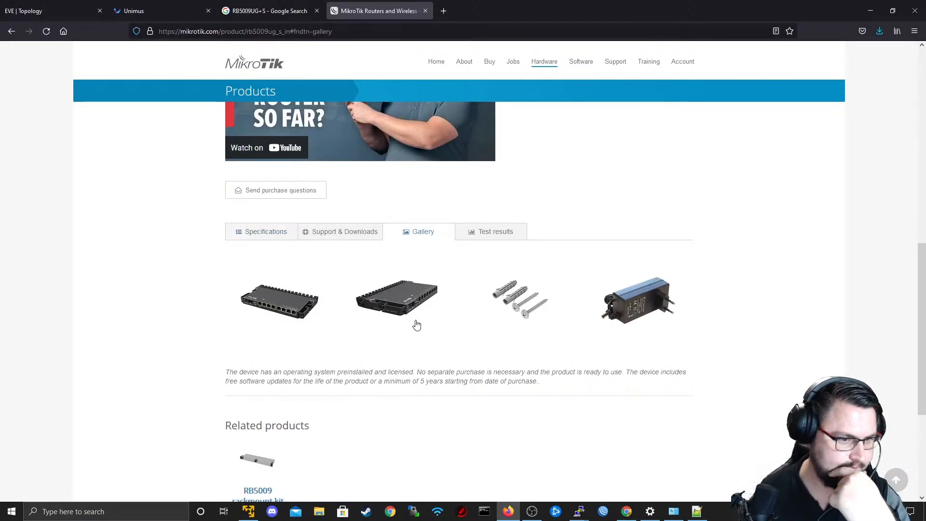
{"action": "left_click", "coordinate": [408, 320]}
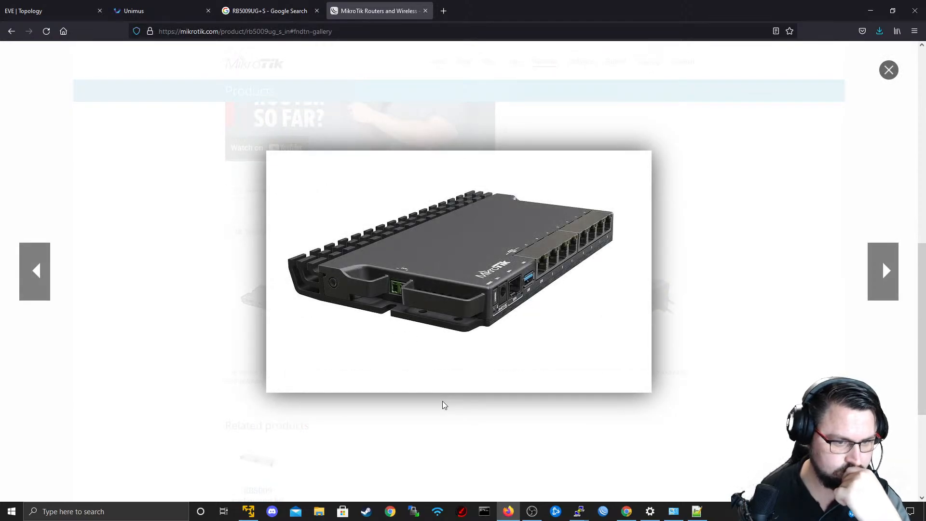
{"action": "left_click", "coordinate": [444, 439]}
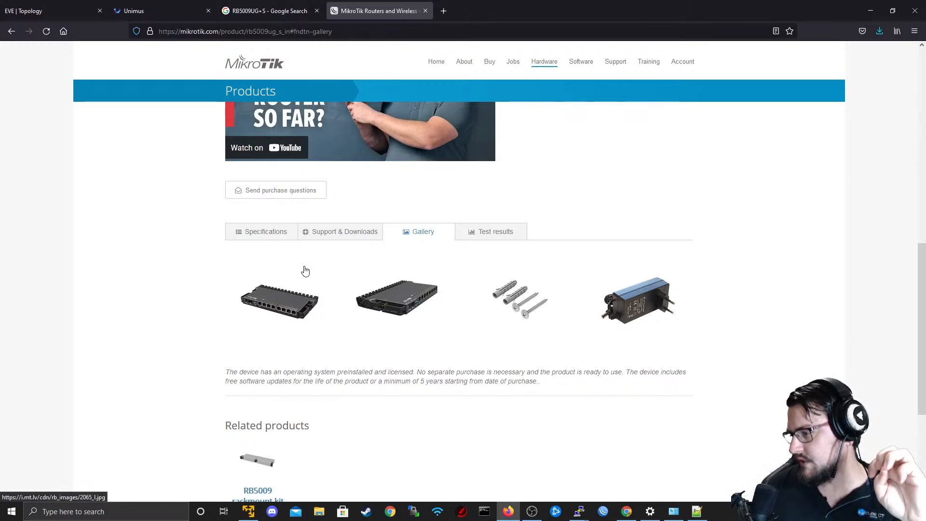
Review the router's Ethernet test results, focusing on routing with 25 simple queues and 25 IP filter rules.
{"action": "left_click", "coordinate": [269, 233]}
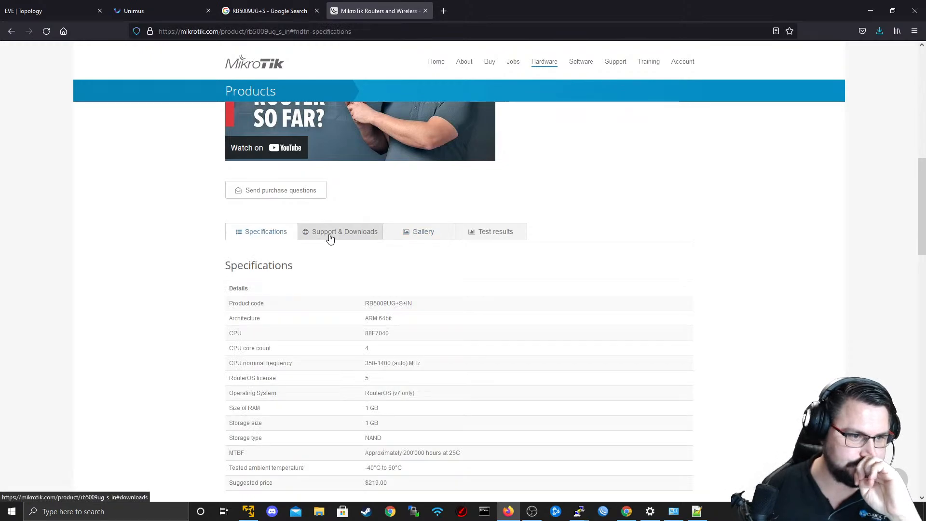
{"action": "left_click", "coordinate": [496, 232]}
{"action": "left_click_drag", "start_coordinate": [389, 290], "coordinate": [441, 352]}
{"action": "left_click", "coordinate": [446, 331]}
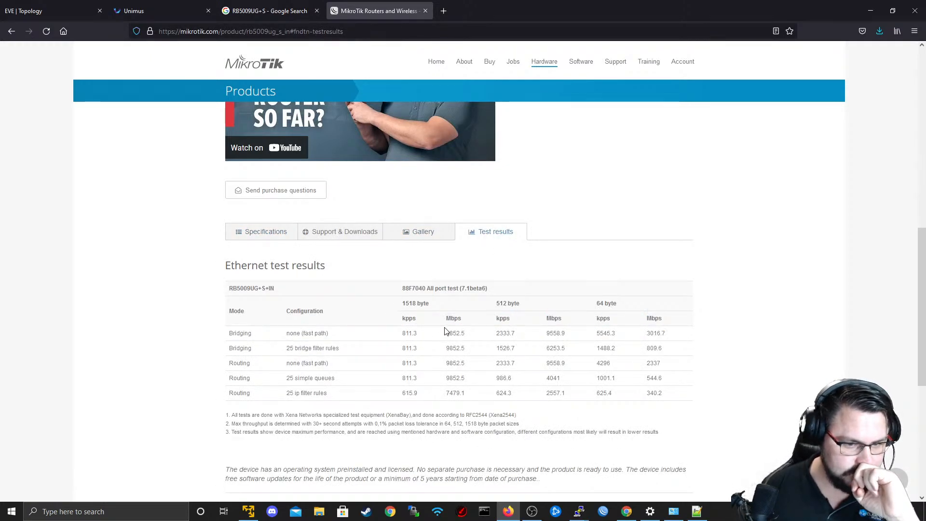
{"action": "left_click_drag", "start_coordinate": [651, 393], "coordinate": [557, 379]}
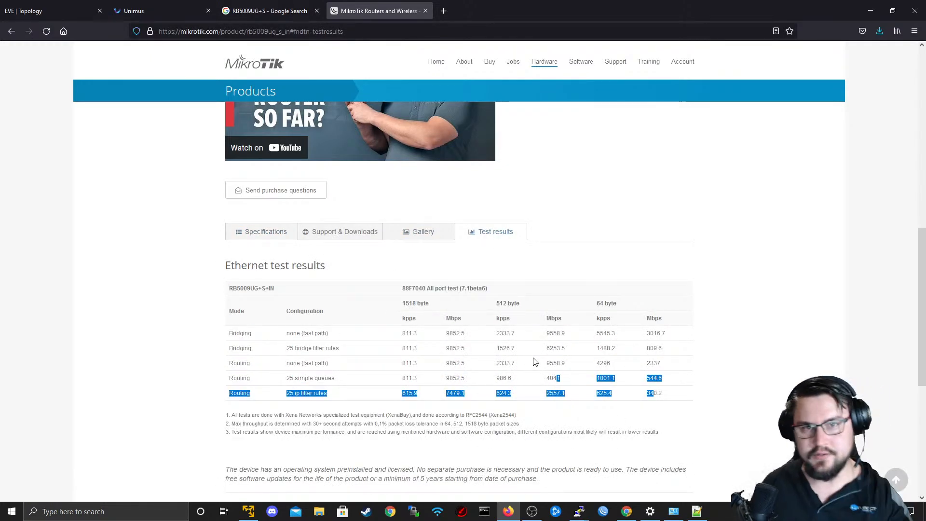
{"action": "scroll", "coordinate": [573, 208], "scroll_direction": "up", "scroll_amount": 2}
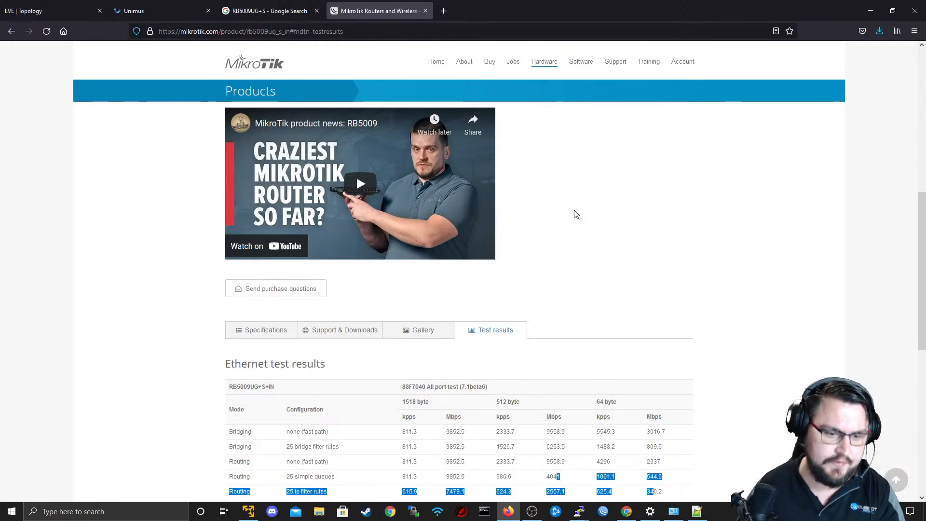
{"action": "scroll", "coordinate": [574, 214], "scroll_direction": "down", "scroll_amount": 3}
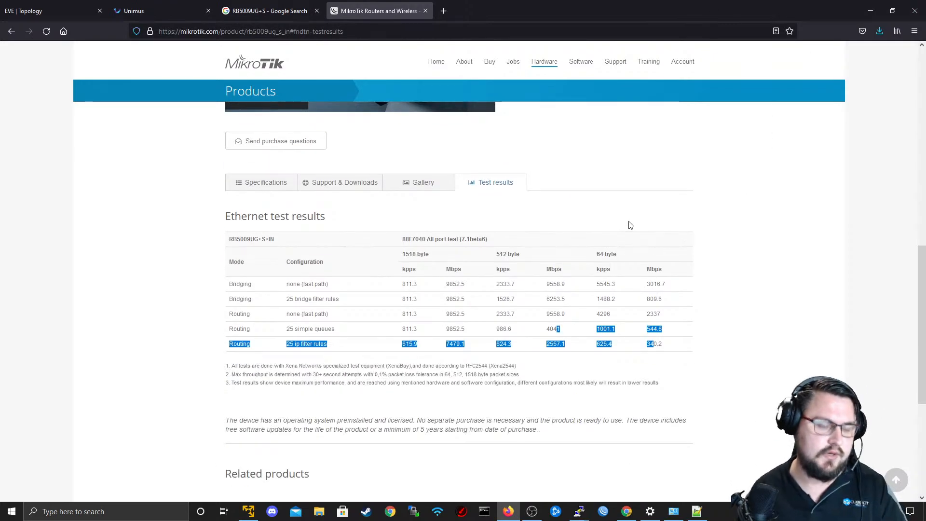
{"action": "scroll", "coordinate": [569, 188], "scroll_direction": "up", "scroll_amount": 2}
{"action": "scroll", "coordinate": [439, 107], "scroll_direction": "down", "scroll_amount": 2}
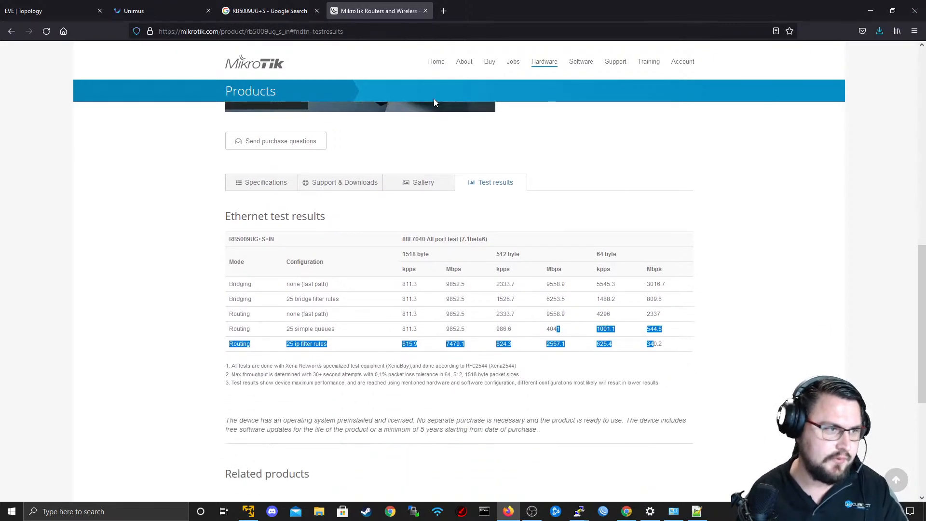
{"action": "scroll", "coordinate": [433, 103], "scroll_direction": "up", "scroll_amount": 8}
{"action": "scroll", "coordinate": [356, 371], "scroll_direction": "down", "scroll_amount": 5}
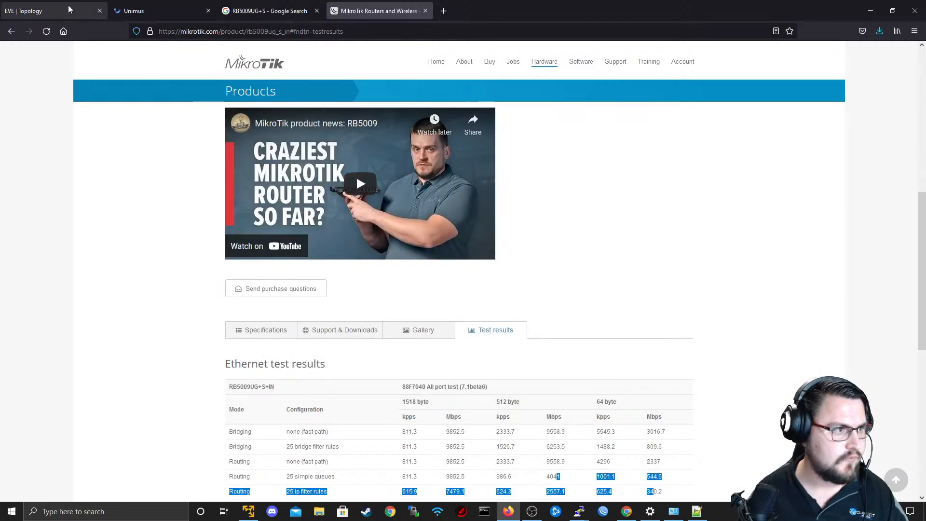
Switch back to Unimus and display the Output-1 group's log for the Configre PE2 push.
{"action": "left_click", "coordinate": [70, 9]}
{"action": "left_click", "coordinate": [140, 7]}
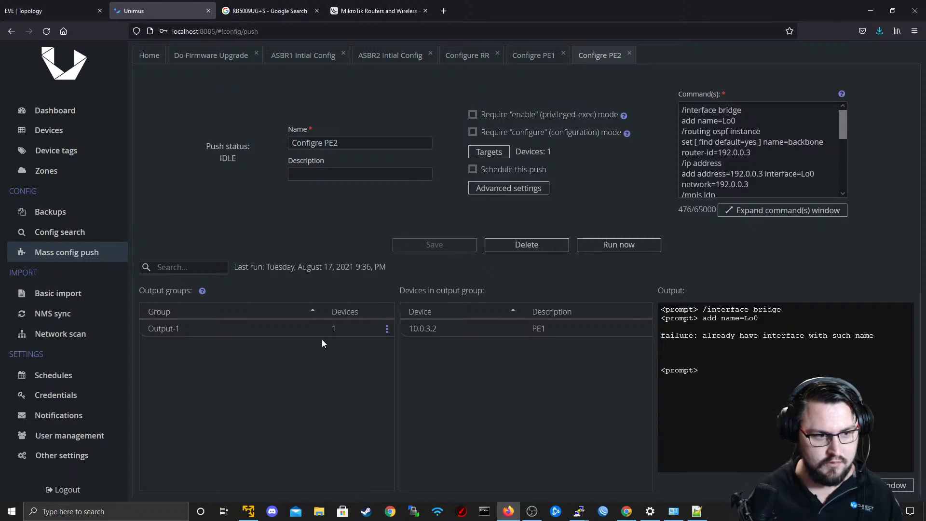
{"action": "left_click", "coordinate": [317, 334]}
Switch to R4's console and refresh the prompt to check the router's identity.
{"action": "key", "text": "alt+Tab"}
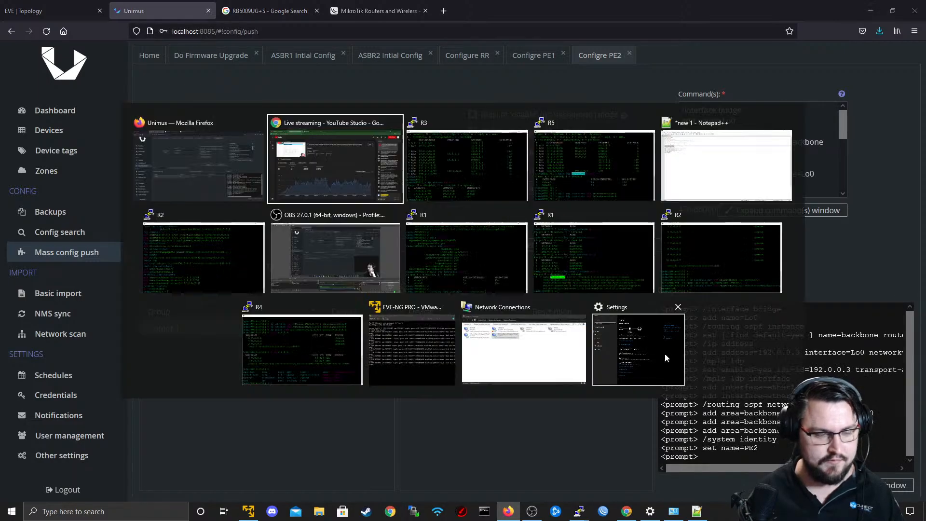
{"action": "key", "text": "alt+Tab"}
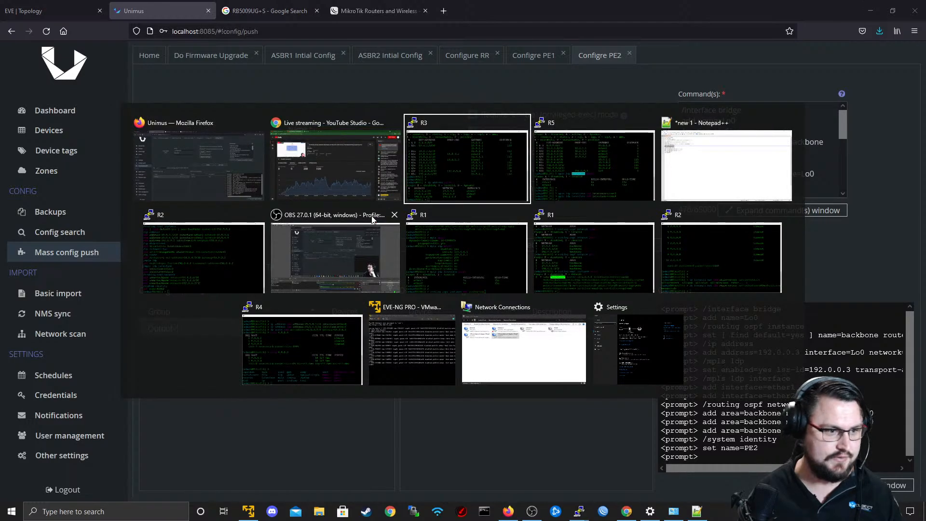
{"action": "left_click", "coordinate": [289, 370]}
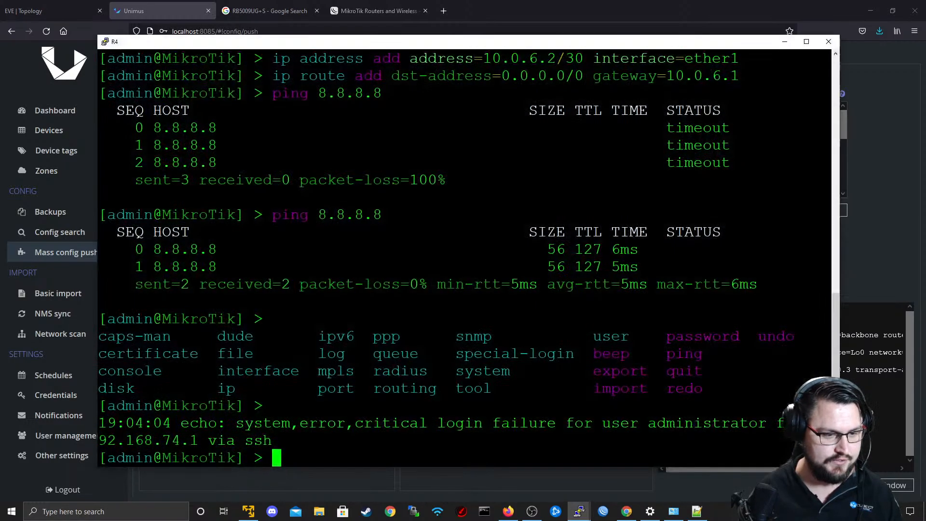
{"action": "key", "text": "Return"}
{"action": "key", "text": "Up"}
{"action": "key", "text": "Up"}
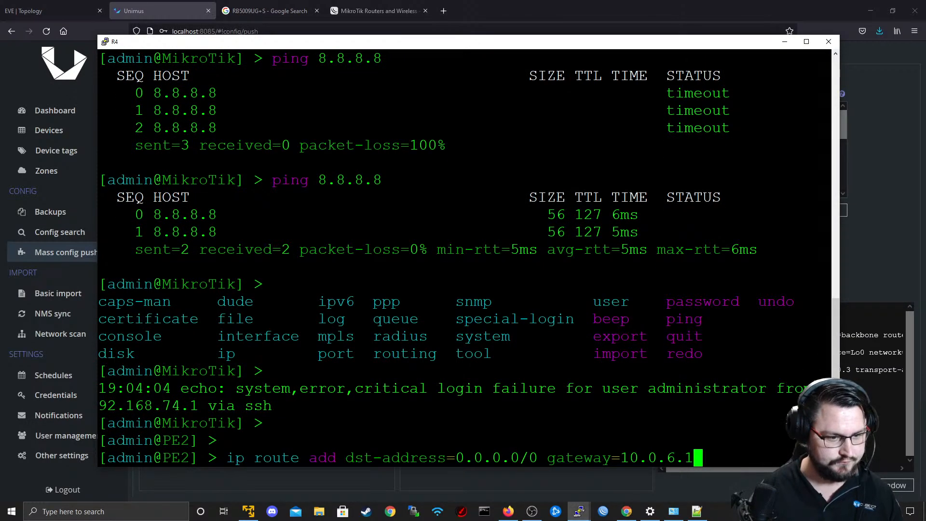
{"action": "key", "text": "Up"}
{"action": "key", "text": "Down"}
{"action": "key", "text": "Down"}
{"action": "key", "text": "Return"}
{"action": "key", "text": "Return"}
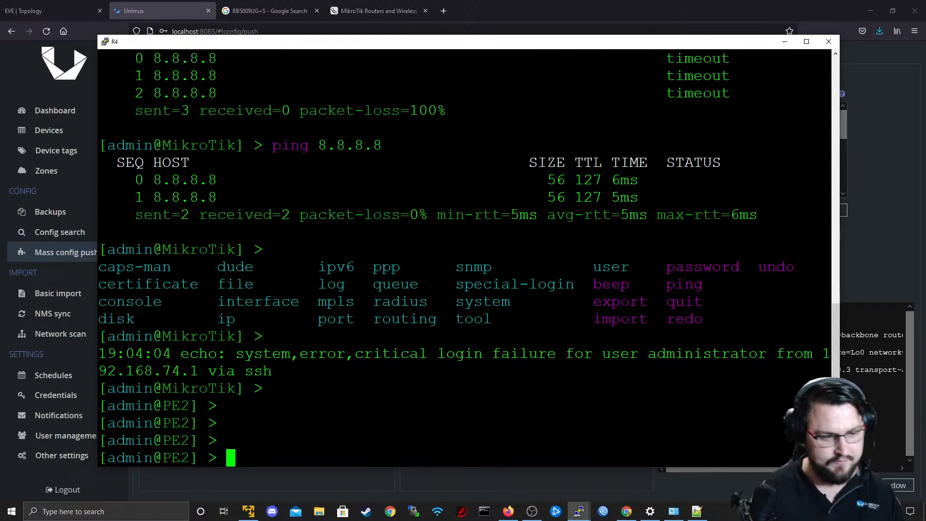
{"action": "left_click_drag", "start_coordinate": [209, 423], "coordinate": [172, 423]}
{"action": "double_click", "coordinate": [325, 403]}
Print R4's IP routing table, examine its OSPF and connected routes, and minimise the console.
{"action": "type", "text": "i"}
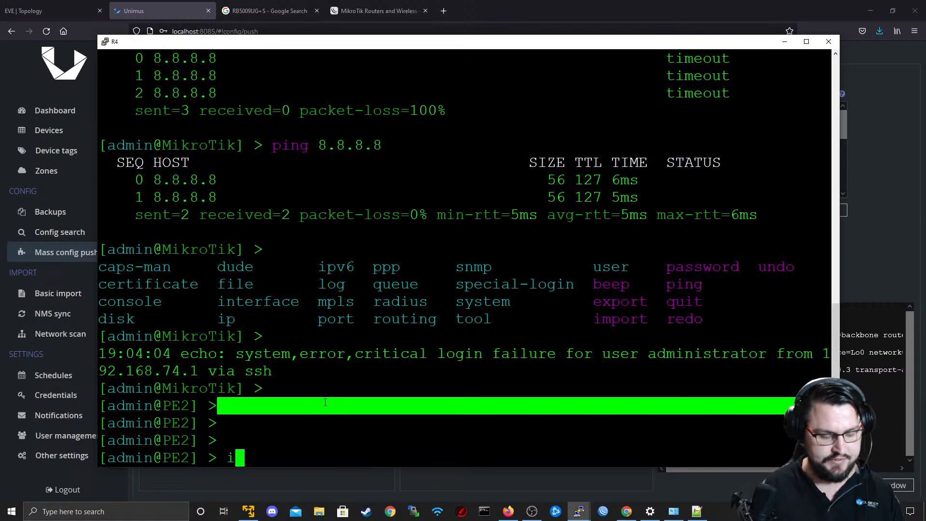
{"action": "type", "text": "p route print"}
{"action": "key", "text": "Return"}
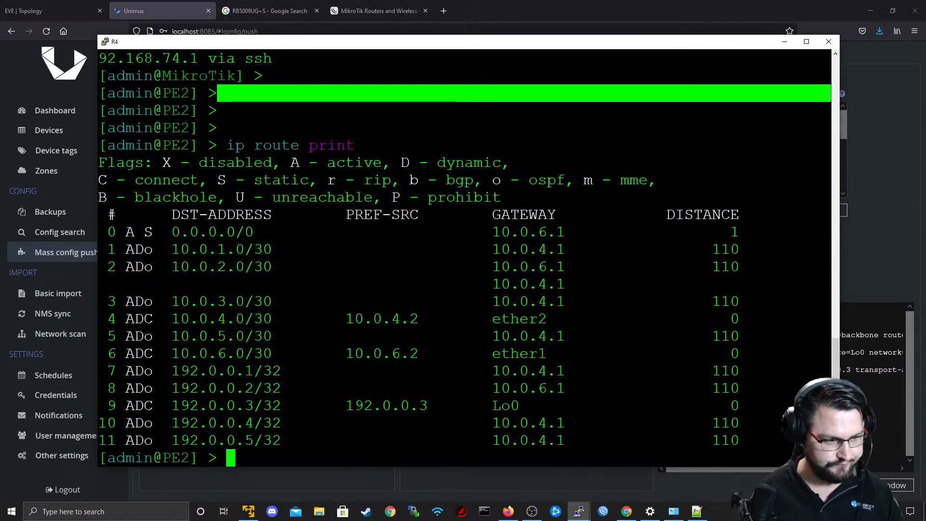
{"action": "left_click_drag", "start_coordinate": [171, 318], "coordinate": [271, 335]}
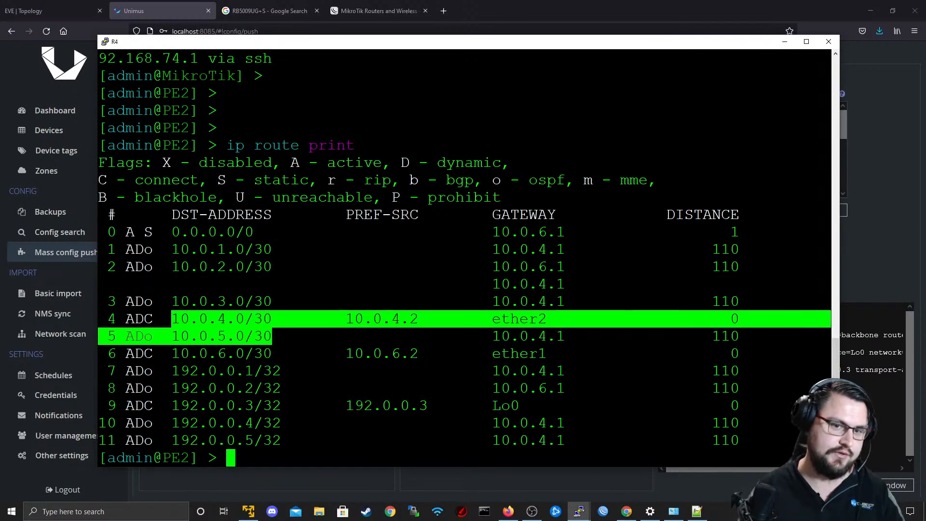
{"action": "left_click", "coordinate": [784, 42]}
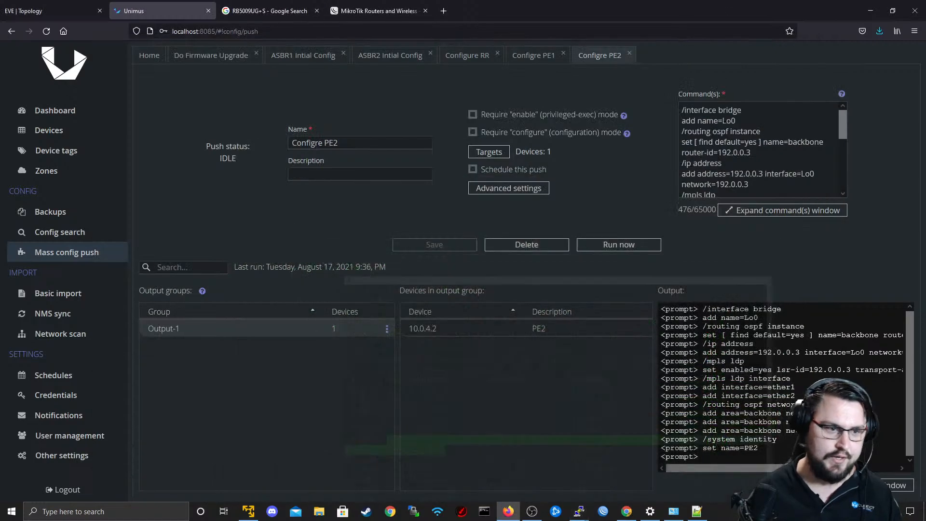
Review the config push presets alongside the EVE topology and open the Unimus dashboard.
{"action": "left_click", "coordinate": [149, 55]}
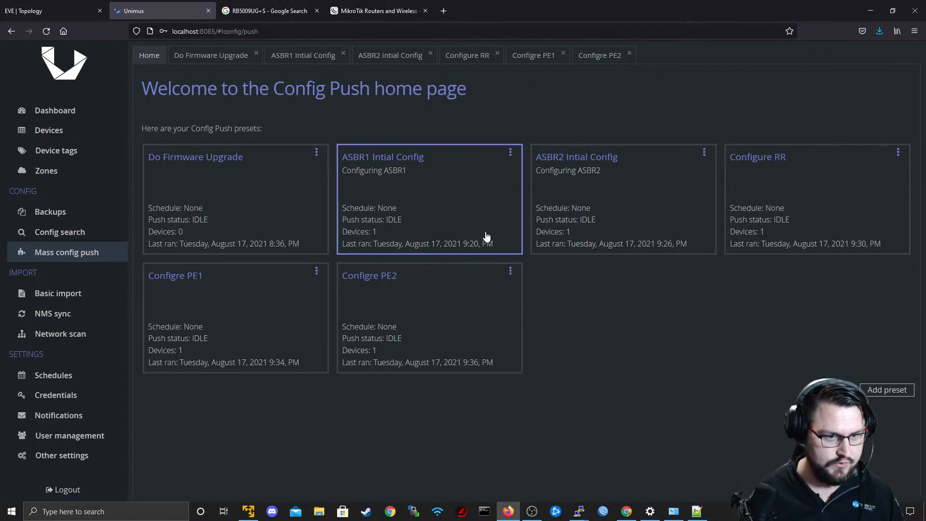
{"action": "left_click", "coordinate": [53, 11]}
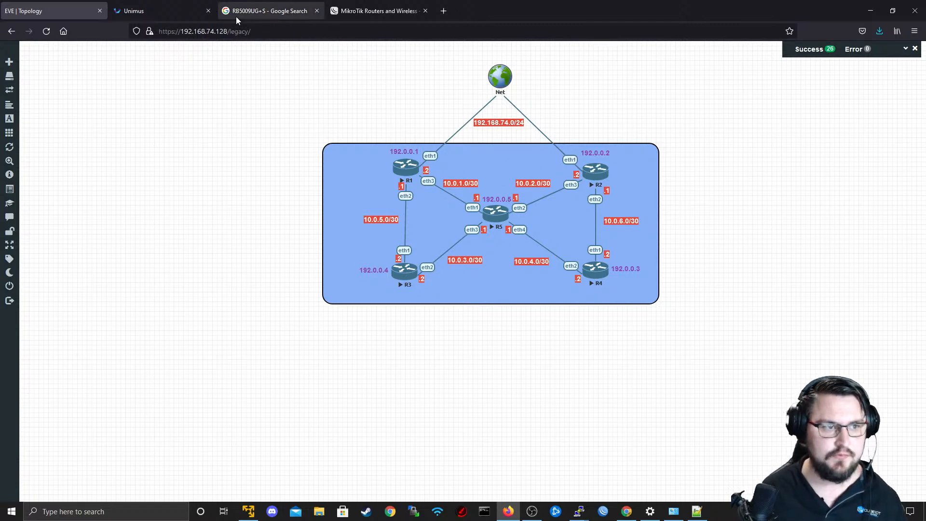
{"action": "left_click", "coordinate": [178, 6]}
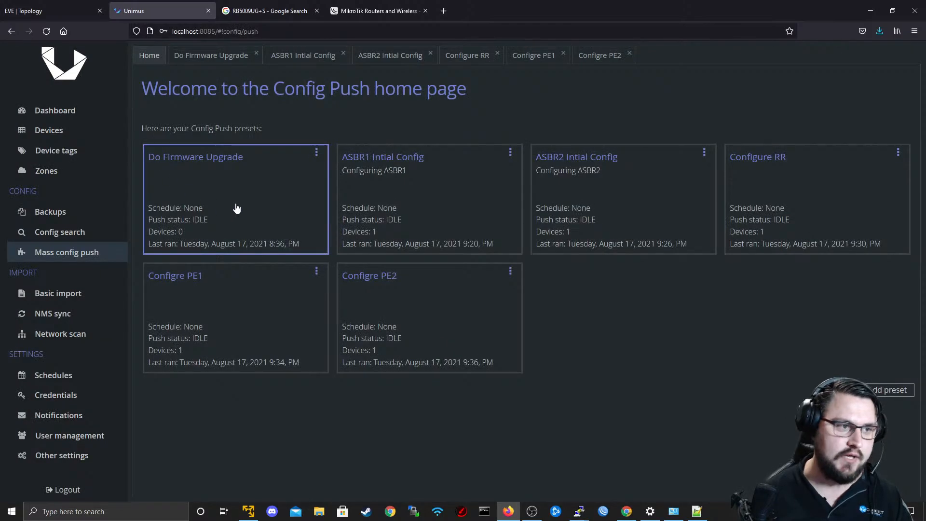
{"action": "left_click", "coordinate": [74, 112]}
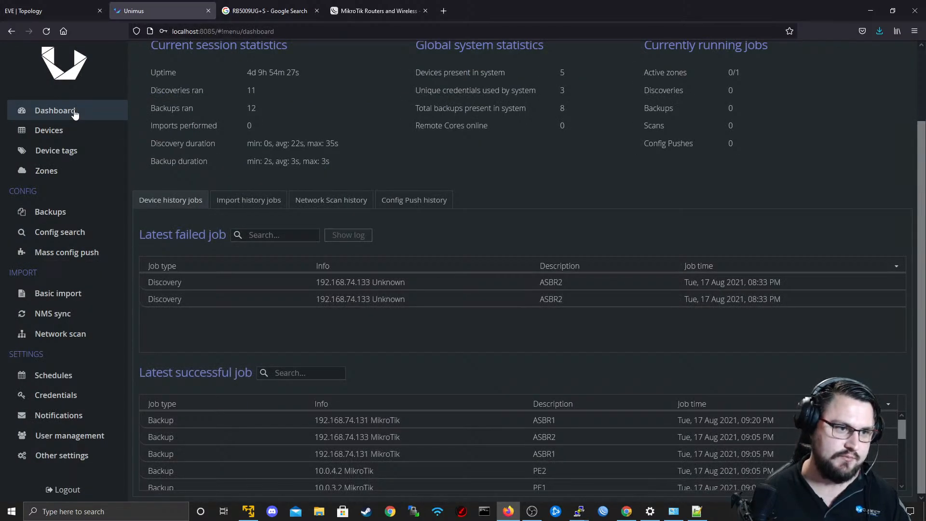
Examine the Unimus dashboard's session statistics and device job history, checking the EVE topology in between.
{"action": "scroll", "coordinate": [510, 283], "scroll_direction": "up", "scroll_amount": 2}
{"action": "scroll", "coordinate": [331, 221], "scroll_direction": "up", "scroll_amount": 2}
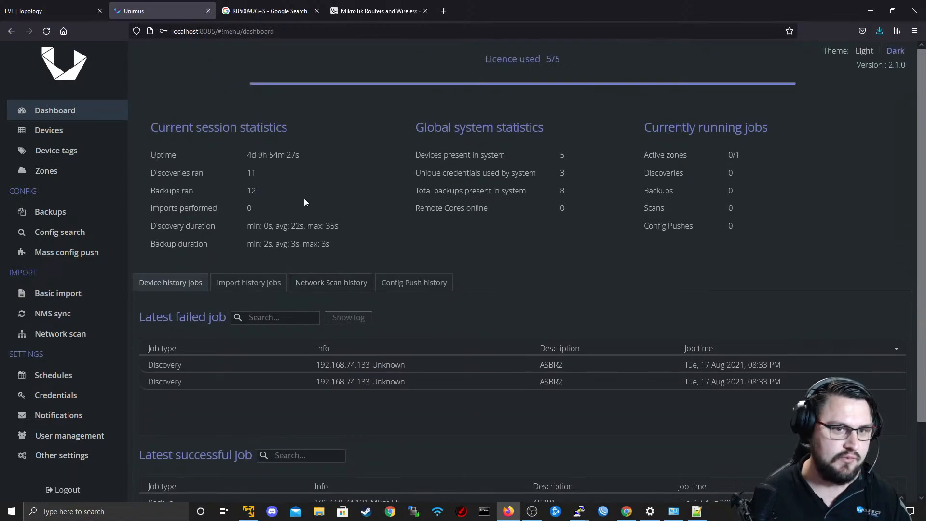
{"action": "scroll", "coordinate": [400, 242], "scroll_direction": "down", "scroll_amount": 2}
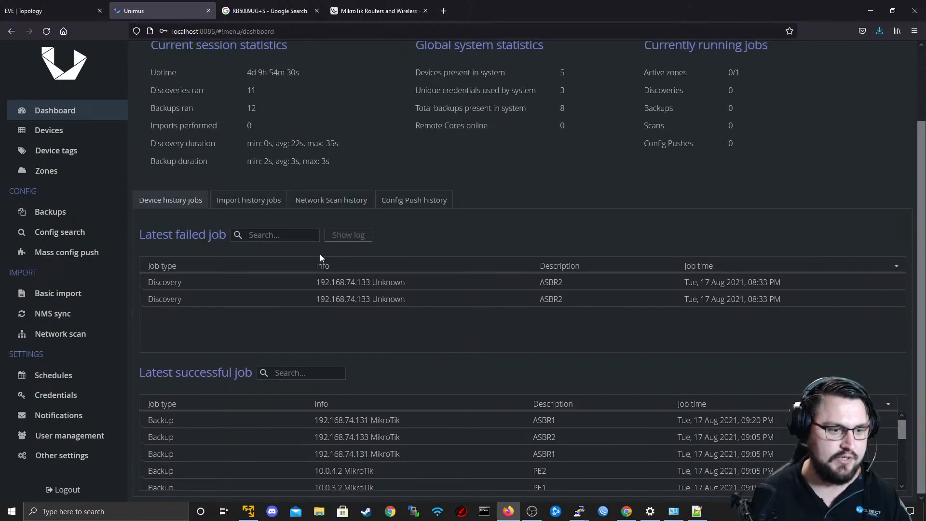
{"action": "scroll", "coordinate": [318, 256], "scroll_direction": "up", "scroll_amount": 2}
{"action": "left_click", "coordinate": [263, 5]}
{"action": "left_click", "coordinate": [87, 6]}
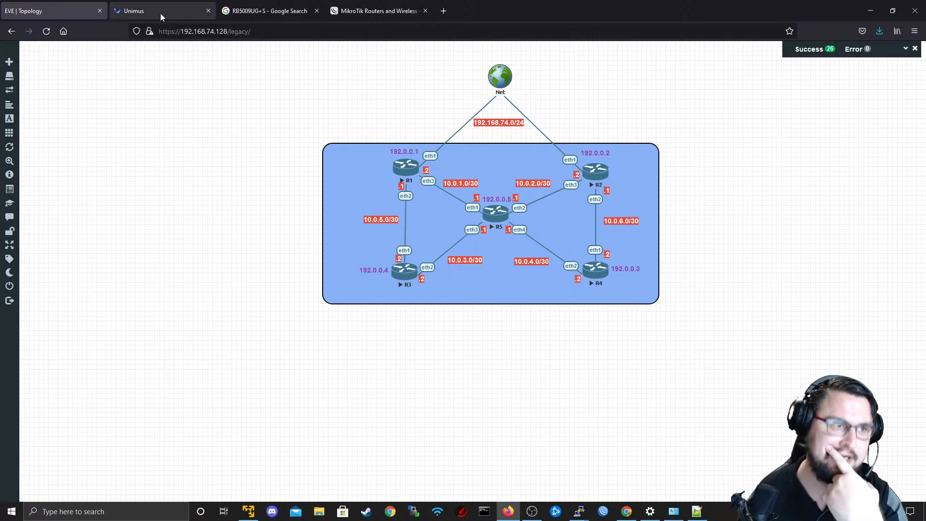
{"action": "left_click", "coordinate": [187, 4]}
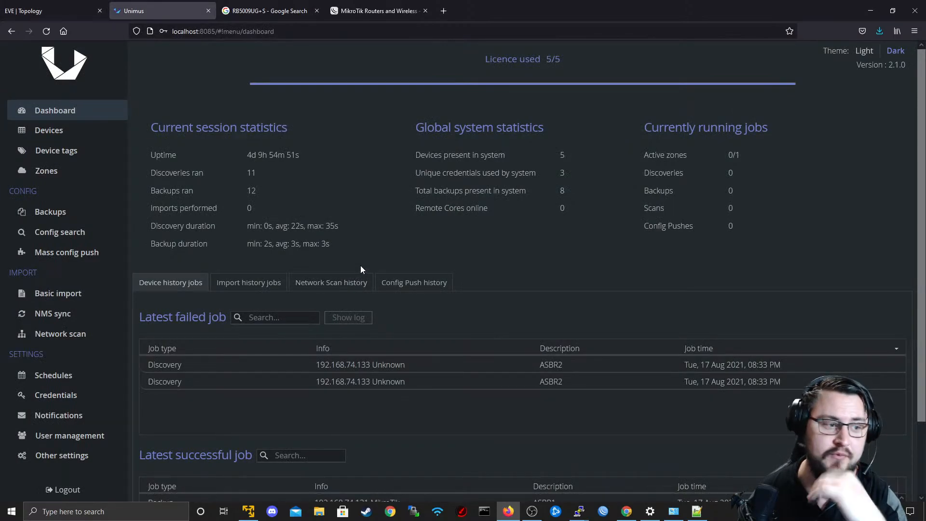
{"action": "scroll", "coordinate": [356, 262], "scroll_direction": "down", "scroll_amount": 2}
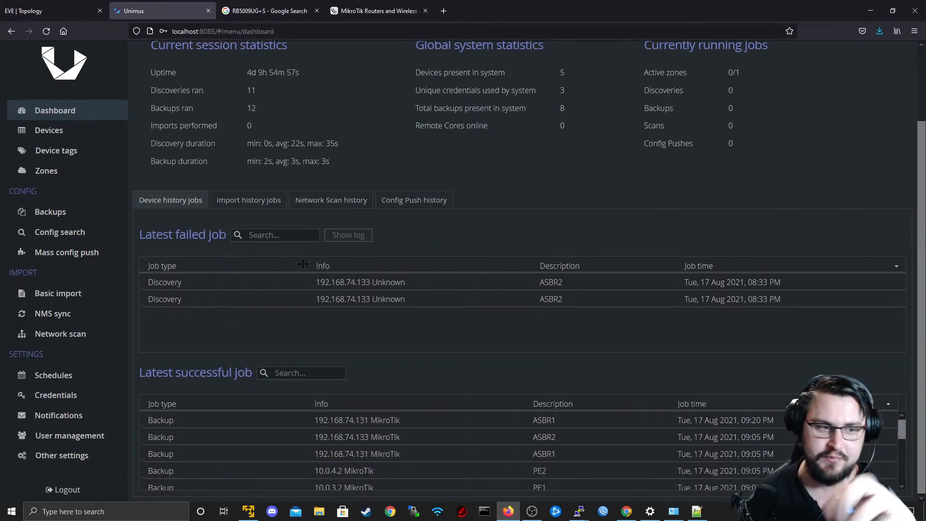
{"action": "scroll", "coordinate": [623, 375], "scroll_direction": "up", "scroll_amount": 2}
{"action": "scroll", "coordinate": [614, 381], "scroll_direction": "down", "scroll_amount": 2}
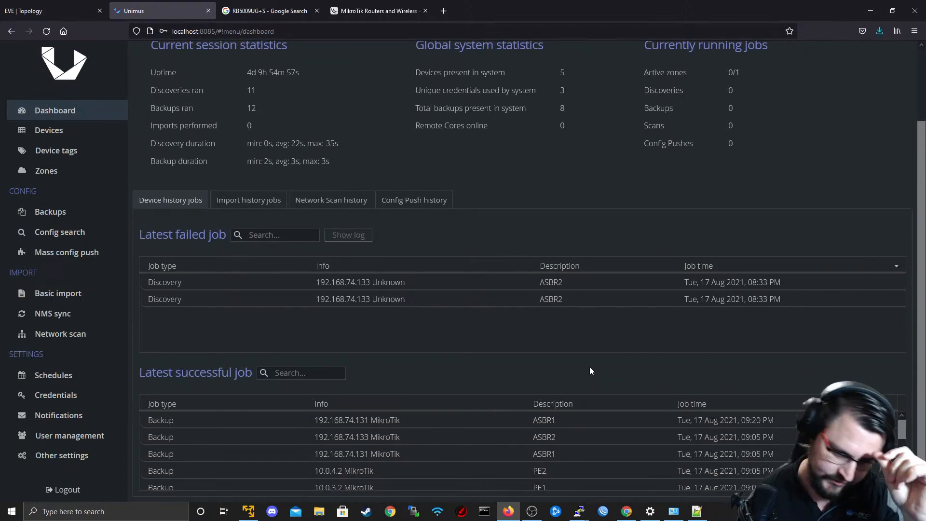
{"action": "scroll", "coordinate": [573, 354], "scroll_direction": "up", "scroll_amount": 2}
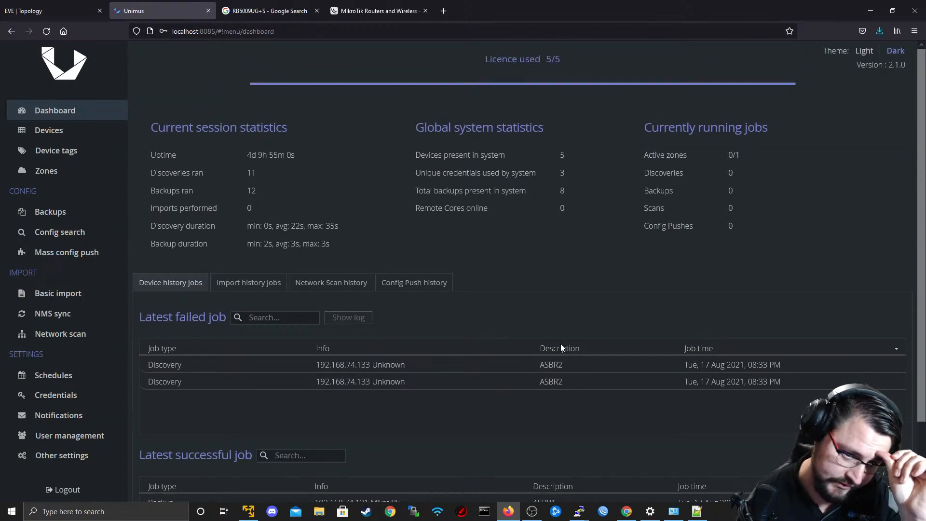
Open the Do Firmware Upgrade config push preset, check its advanced settings, and bring up its targets.
{"action": "left_click", "coordinate": [92, 217]}
{"action": "left_click", "coordinate": [90, 252]}
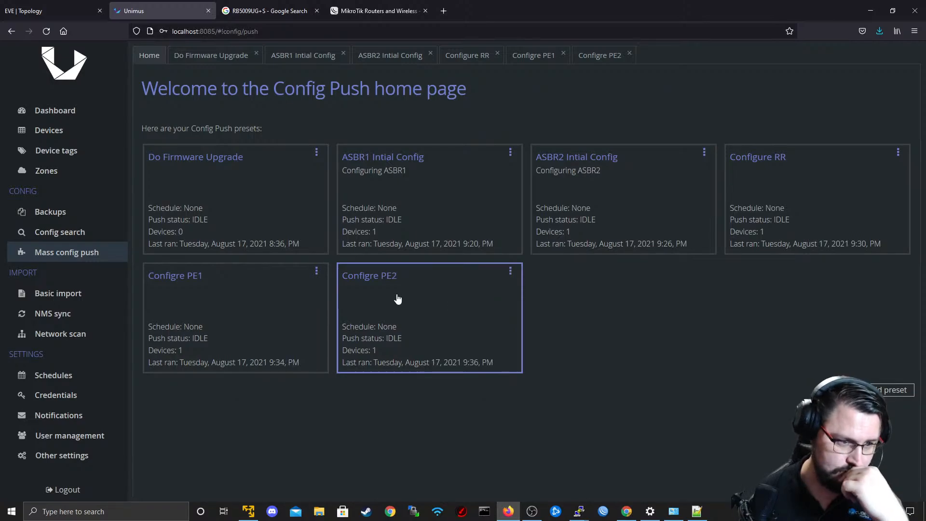
{"action": "left_click", "coordinate": [190, 60]}
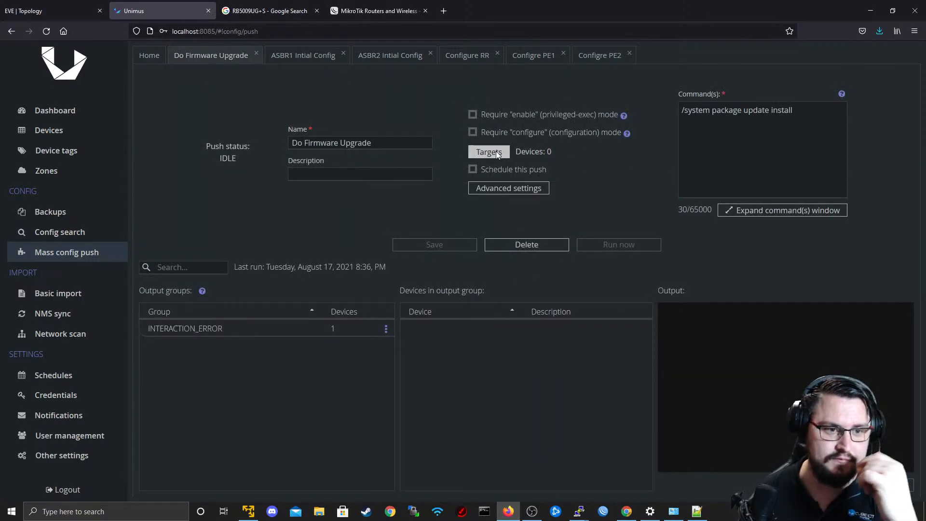
{"action": "left_click", "coordinate": [505, 193]}
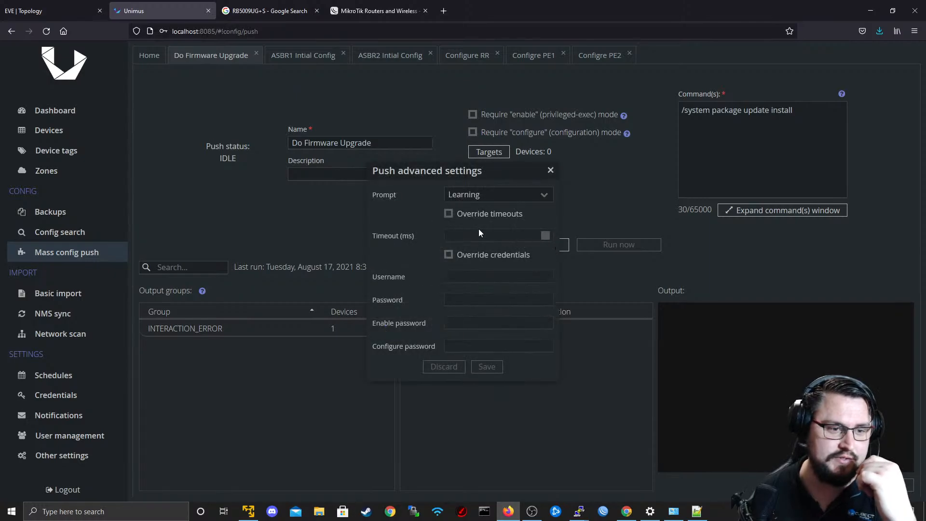
{"action": "left_click", "coordinate": [554, 172]}
{"action": "left_click", "coordinate": [483, 149]}
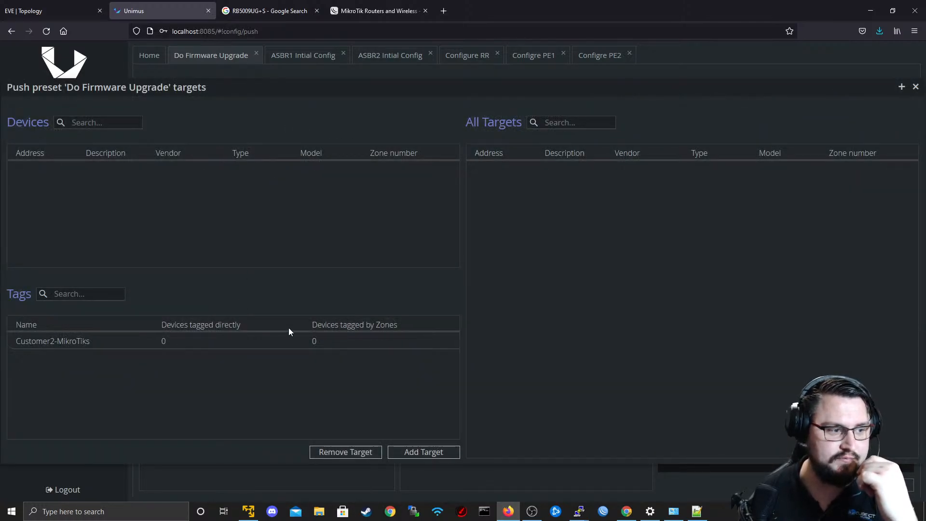
{"action": "left_click", "coordinate": [328, 345]}
{"action": "left_click", "coordinate": [342, 452]}
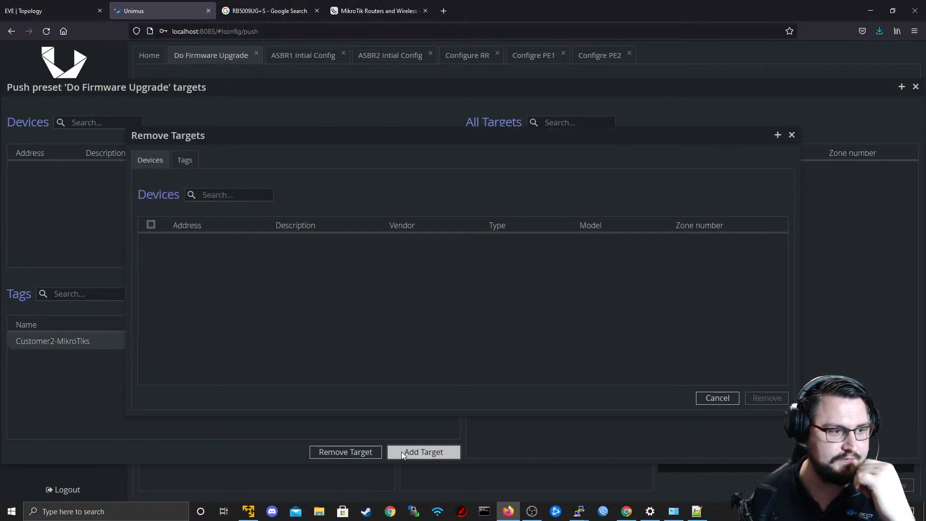
{"action": "right_click", "coordinate": [401, 452]}
{"action": "left_click", "coordinate": [729, 399]}
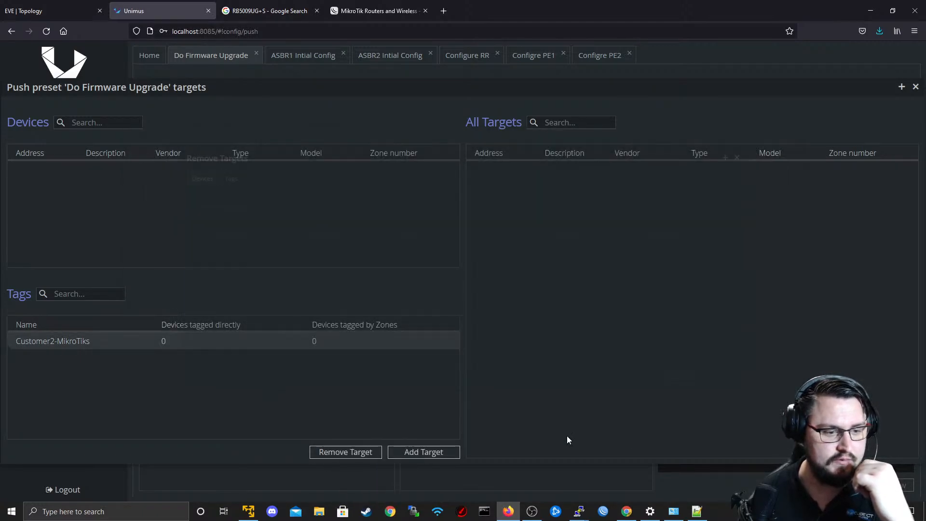
Add ASBR1, ASBR2, Route Reflector (P1), PE1 and PE2 as targets of the Do Firmware Upgrade preset.
{"action": "left_click", "coordinate": [418, 452]}
{"action": "left_click", "coordinate": [151, 225]}
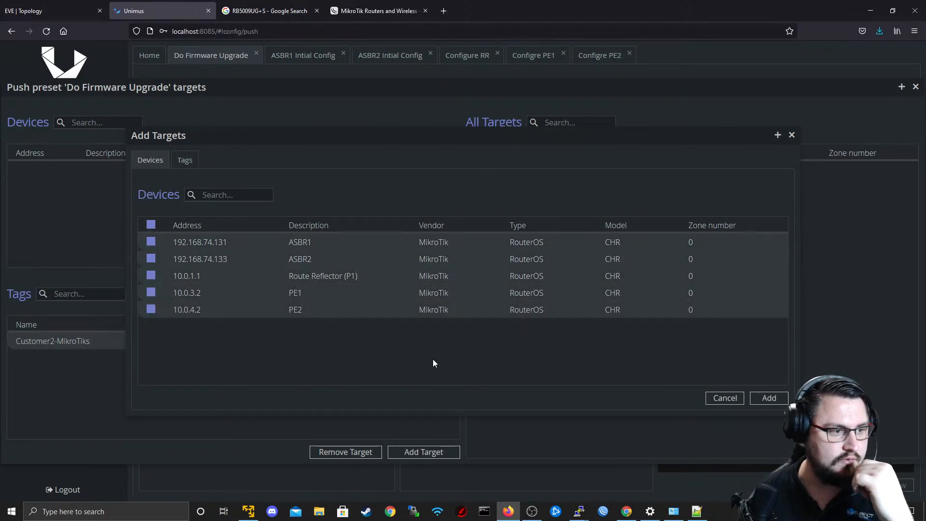
{"action": "left_click", "coordinate": [770, 397]}
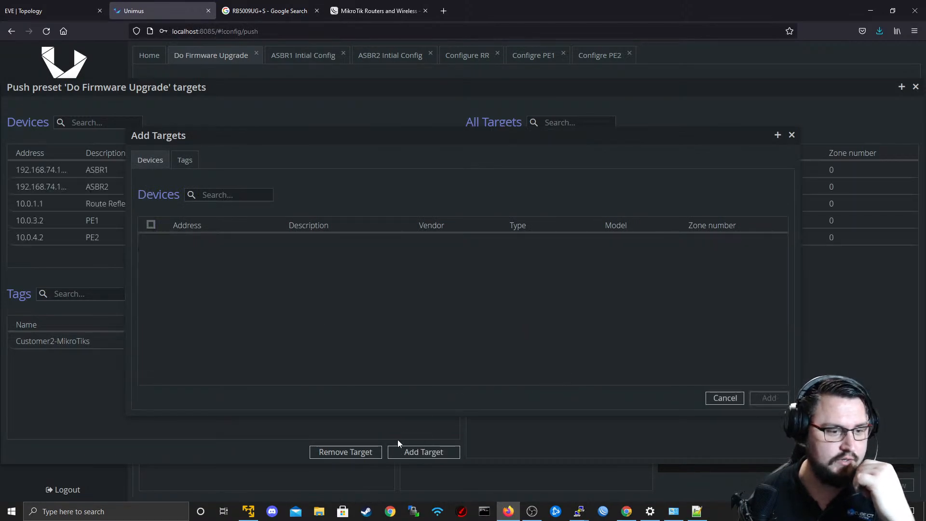
{"action": "left_click", "coordinate": [791, 136]}
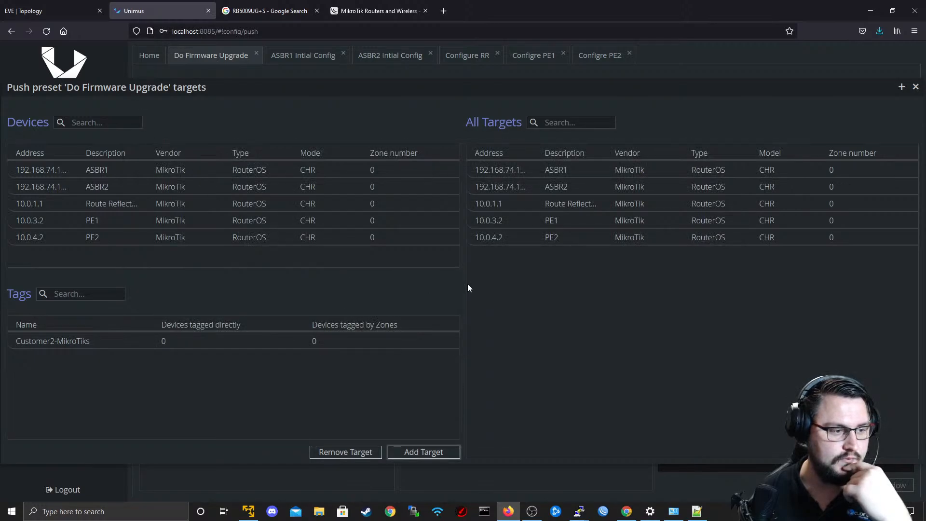
{"action": "left_click", "coordinate": [916, 87]}
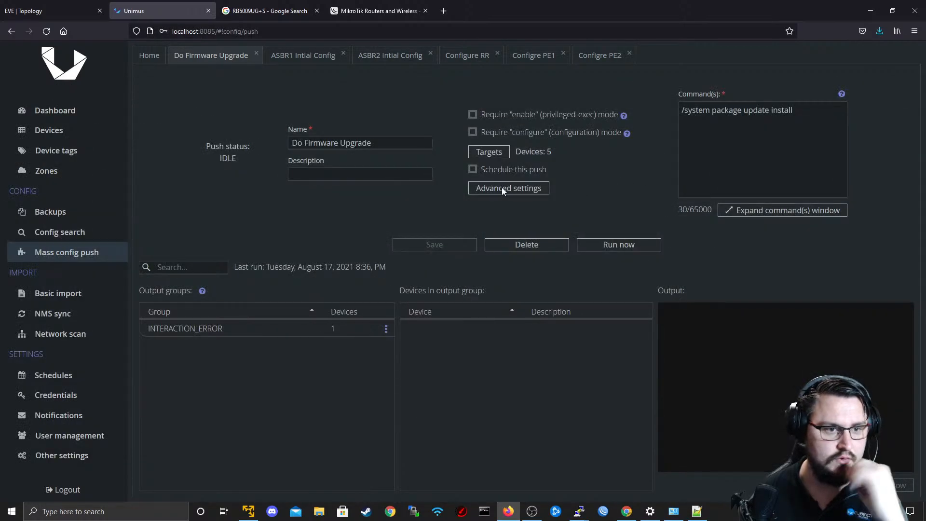
Run the Do Firmware Upgrade push and inspect the devices and output of the INTERACTION_ERROR and Output-1 groups.
{"action": "left_click", "coordinate": [609, 242]}
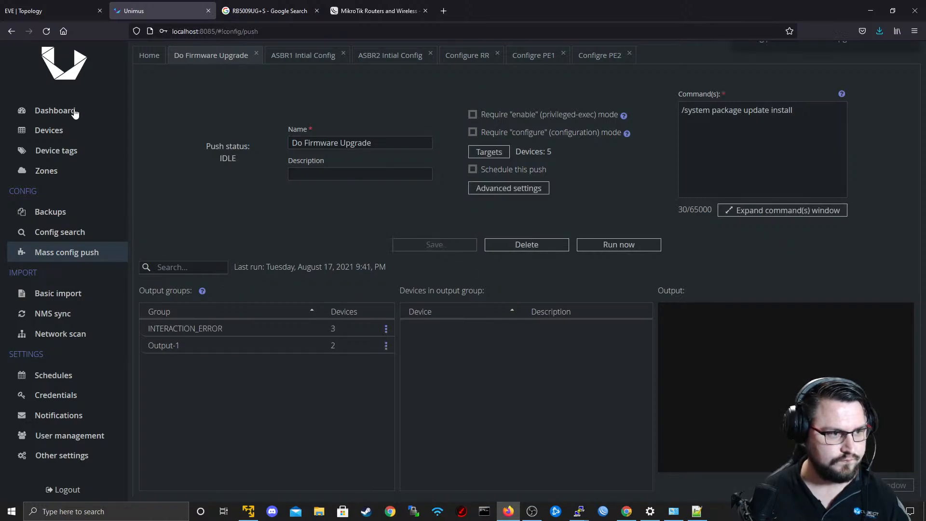
{"action": "left_click", "coordinate": [233, 336]}
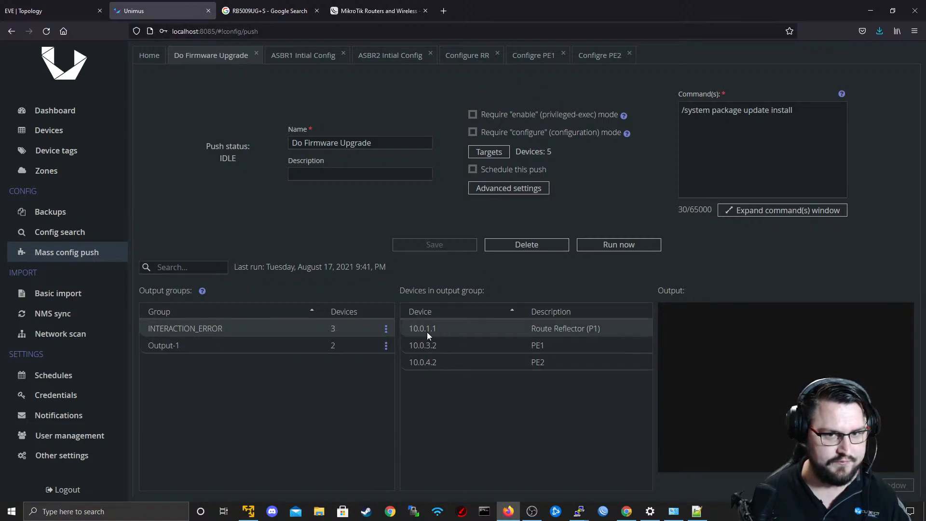
{"action": "left_click", "coordinate": [256, 347]}
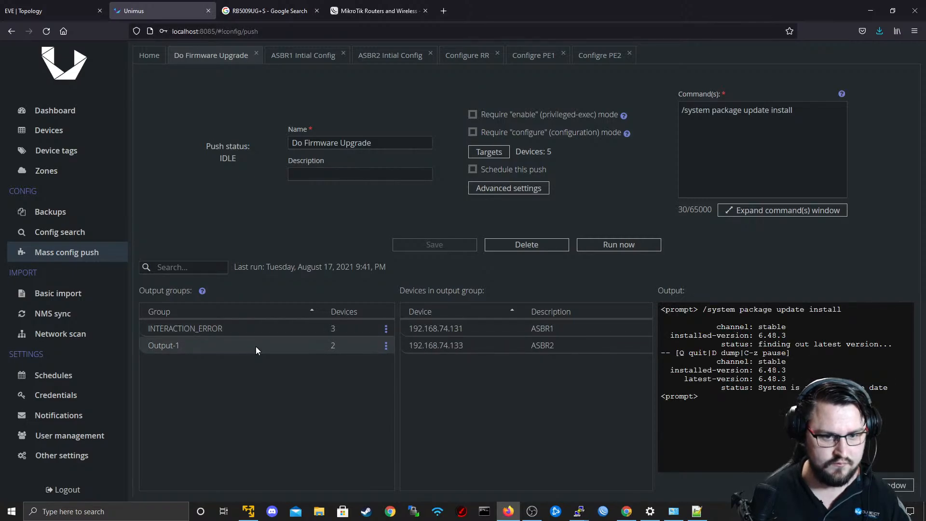
{"action": "left_click", "coordinate": [257, 334]}
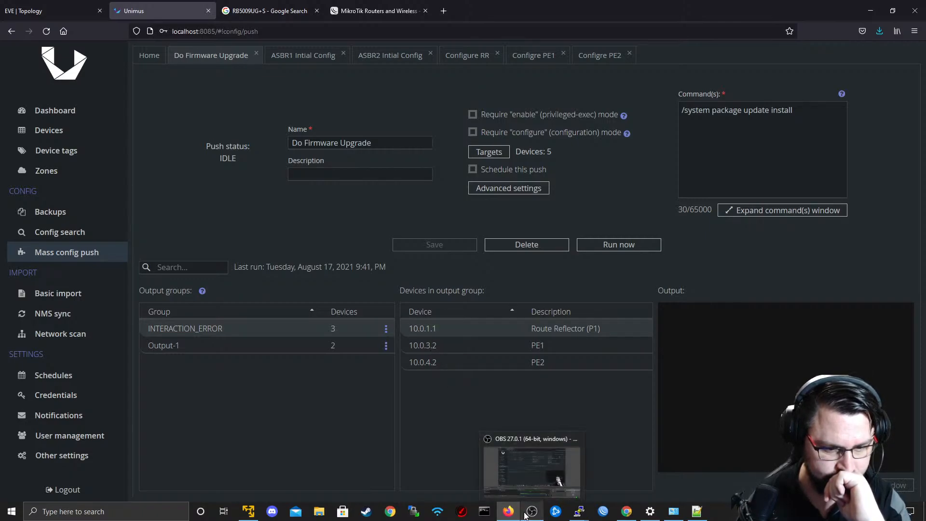
Switch to R5's console and print the installed system packages to check their versions.
{"action": "mouse_move", "coordinate": [579, 515]}
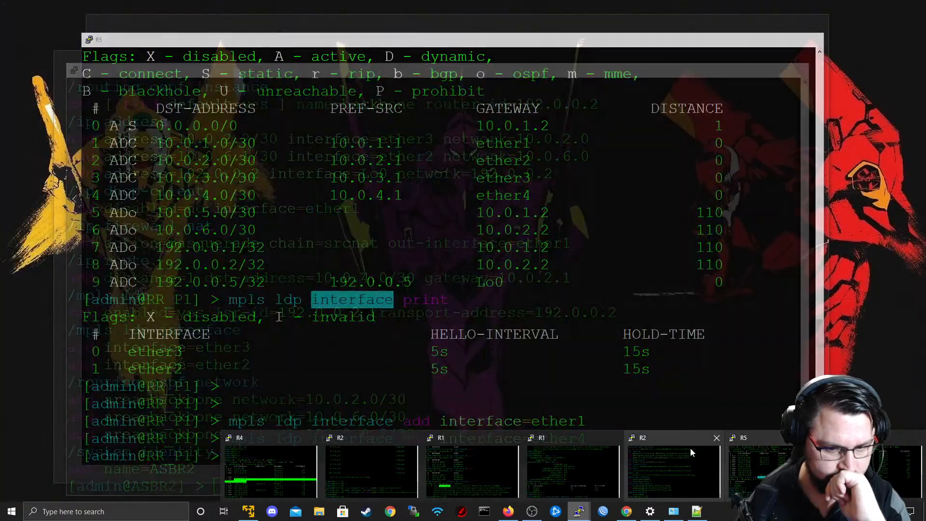
{"action": "mouse_move", "coordinate": [720, 459]}
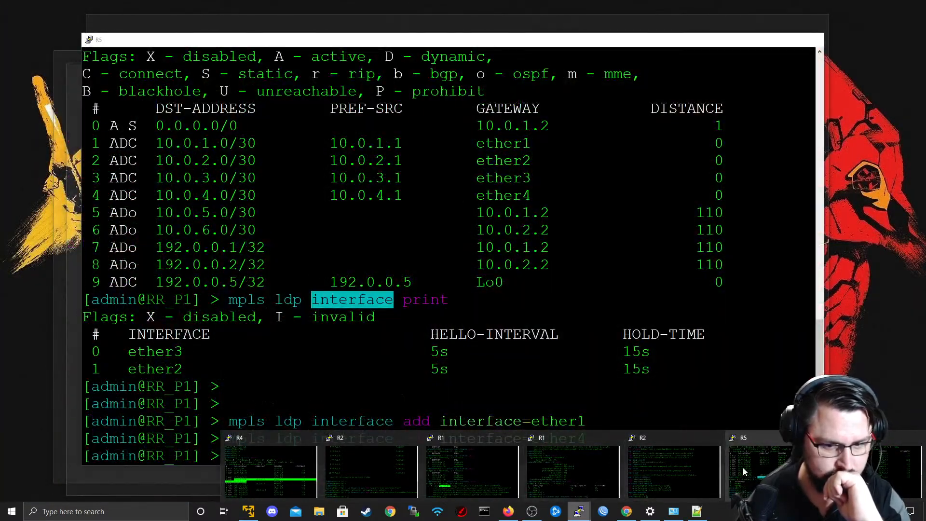
{"action": "left_click", "coordinate": [743, 467]}
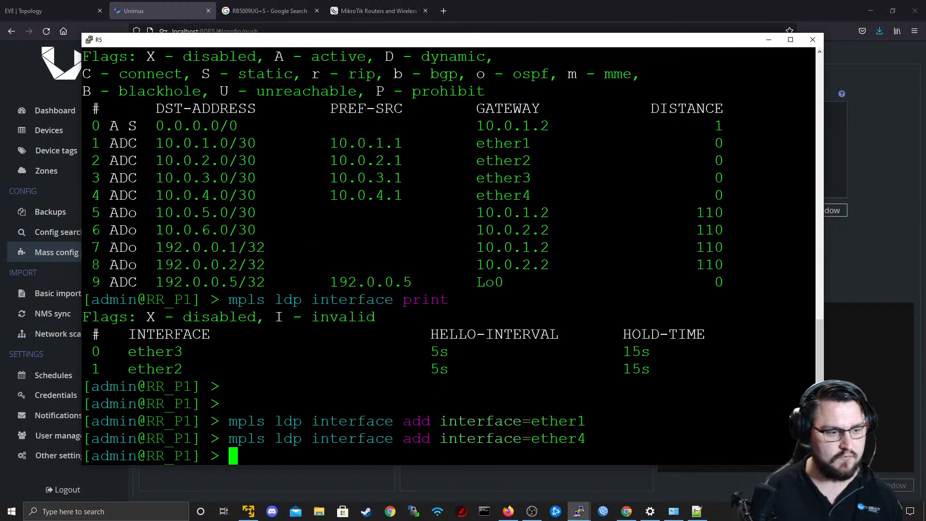
{"action": "key", "text": "Return"}
{"action": "key", "text": "Return"}
{"action": "type", "text": "system package print"}
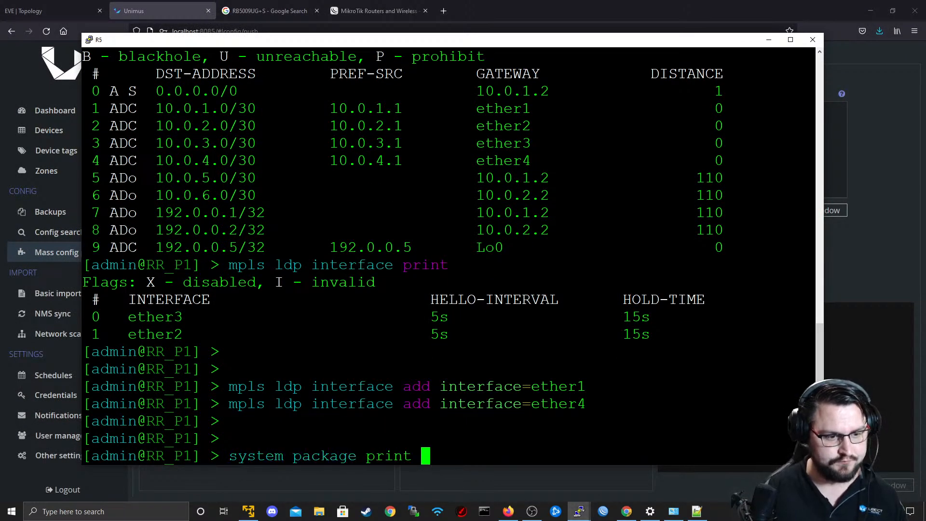
{"action": "key", "text": "Return"}
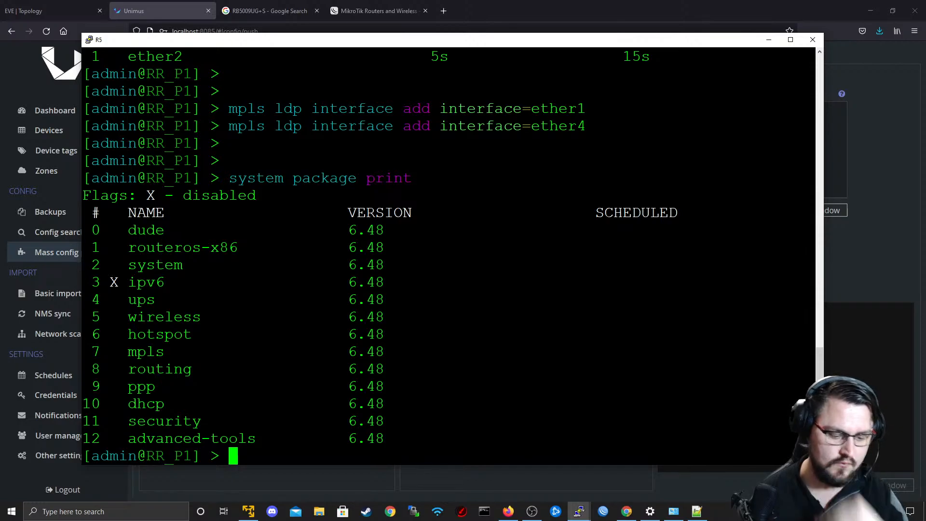
Ping 8.8.8.8 from R5 to test its internet connectivity, and stop the ping.
{"action": "type", "text": "ping 88.8."}
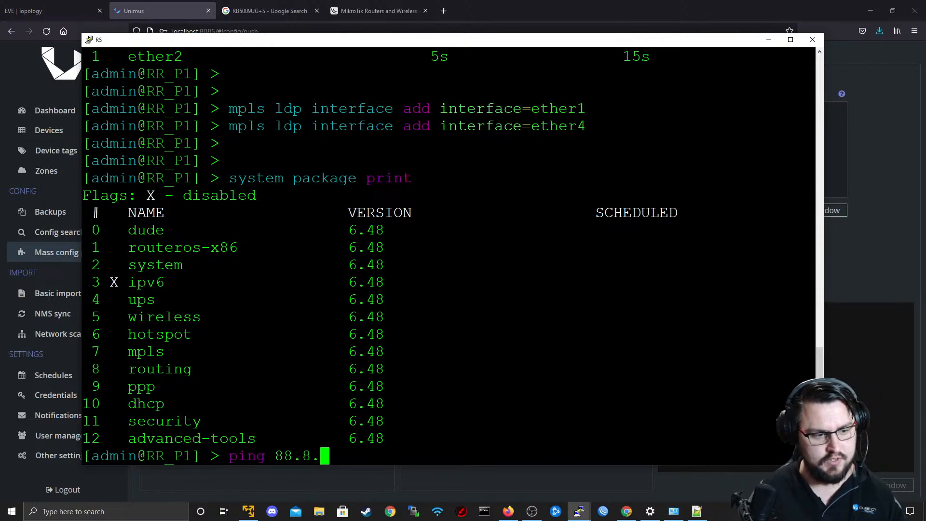
{"action": "key", "text": "BackSpace"}
{"action": "key", "text": "BackSpace"}
{"action": "key", "text": "BackSpace"}
{"action": "type", "text": ".8.8.8"}
{"action": "key", "text": "Return"}
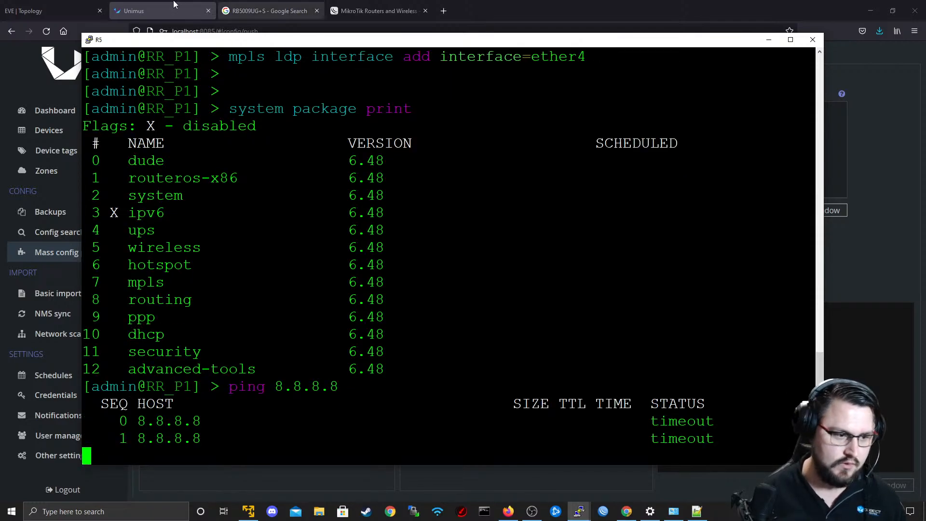
{"action": "key", "text": "ctrl+c"}
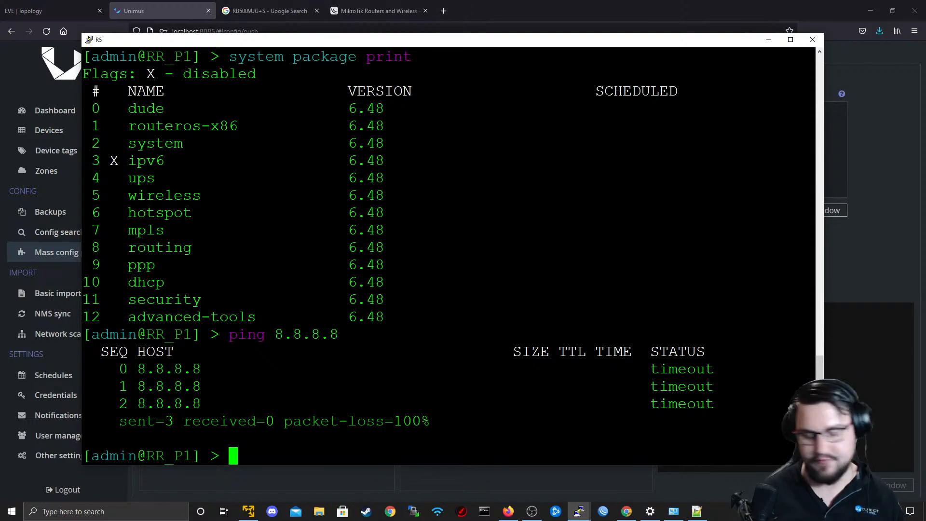
Repeat the ping to 8.8.8.8 from R5's console.
{"action": "type", "text": "p"}
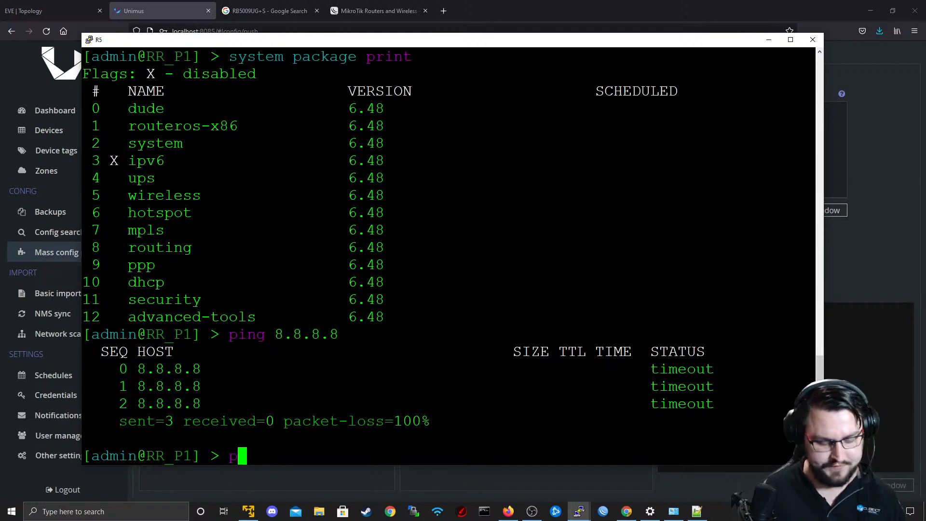
{"action": "type", "text": "ing "}
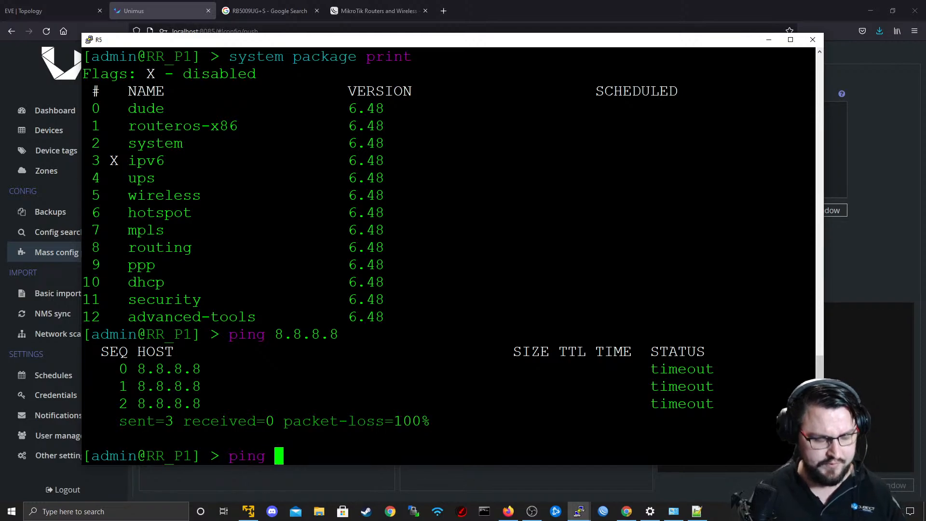
{"action": "type", "text": "8.8.8.8"}
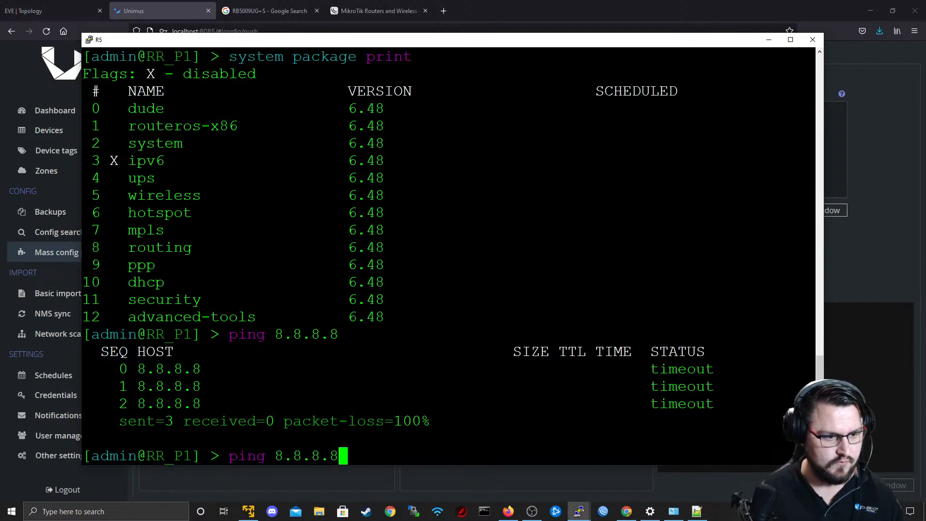
{"action": "key", "text": "Return"}
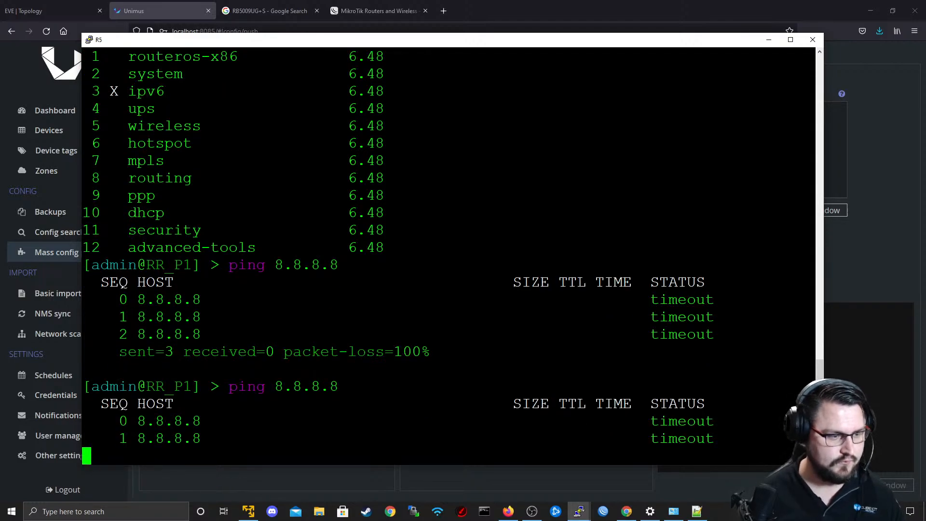
Print R5's IP routing table to check the default route and its gateway.
{"action": "type", "text": "ip or"}
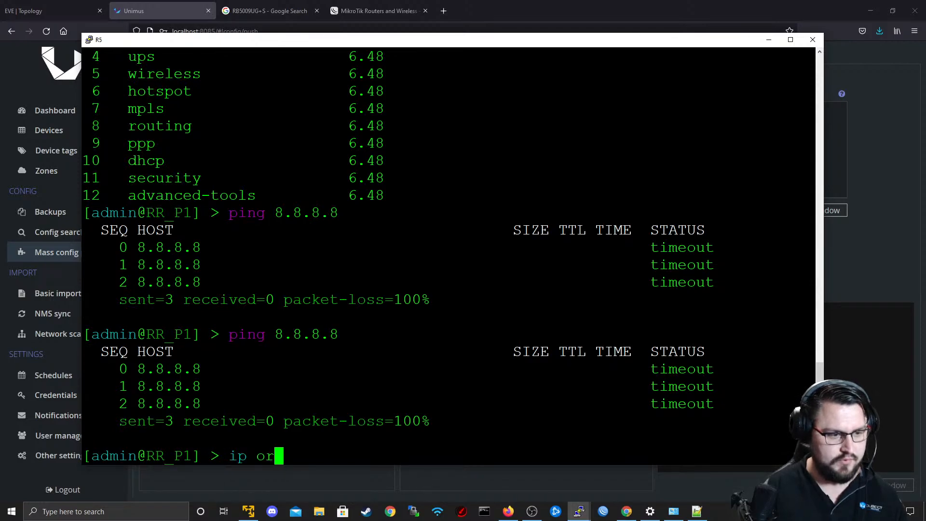
{"action": "key", "text": "BackSpace"}
{"action": "key", "text": "BackSpace"}
{"action": "type", "text": "route print"}
{"action": "key", "text": "Return"}
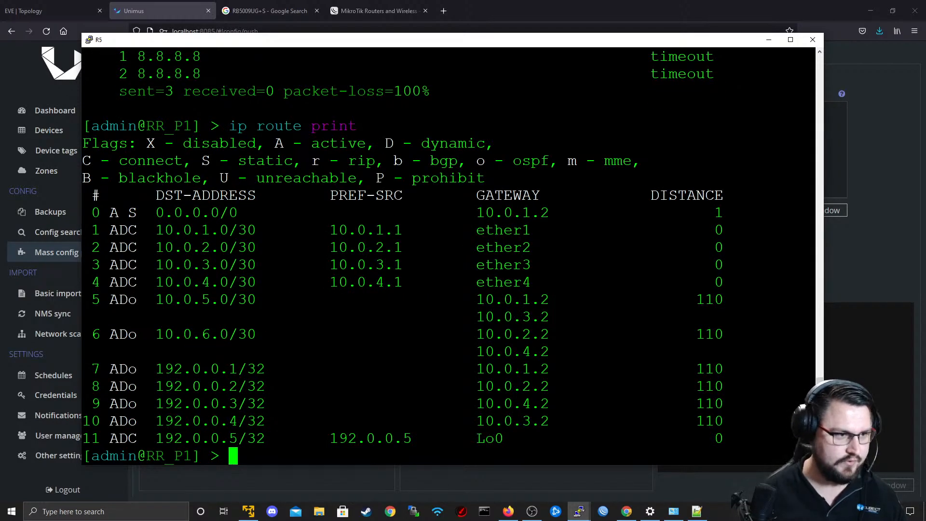
Switch to R1's console and clear the unfinished OSPF instance command from its prompt.
{"action": "key", "text": "alt+Tab"}
{"action": "key", "text": "alt+Tab"}
{"action": "key", "text": "alt+Tab"}
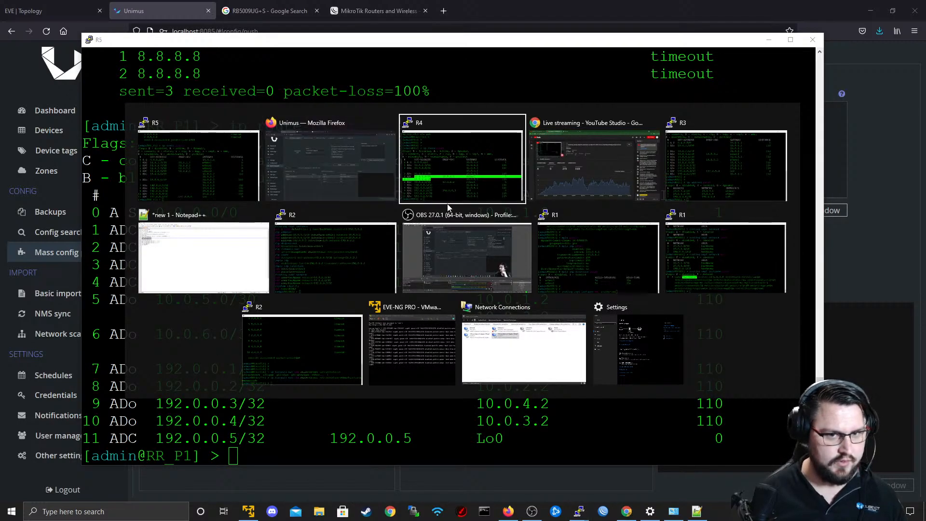
{"action": "left_click", "coordinate": [643, 245]}
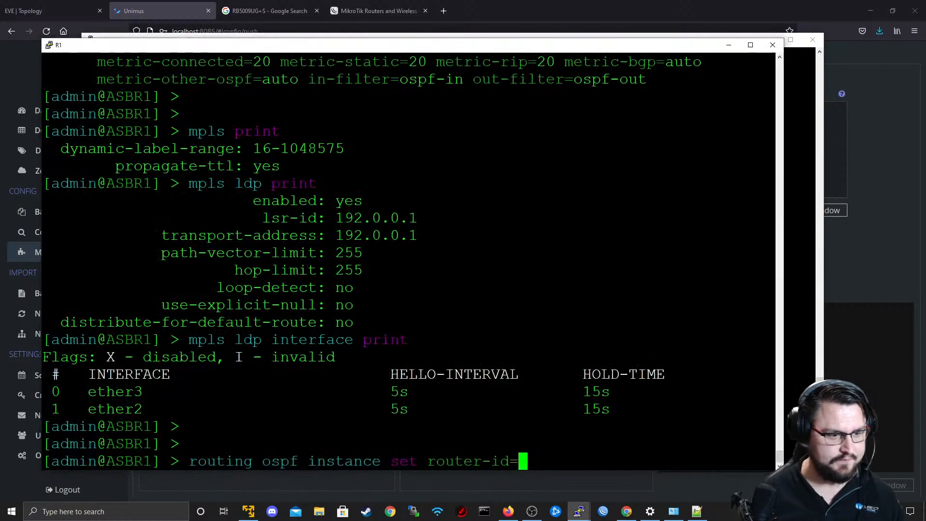
{"action": "key", "text": "BackSpace"}
{"action": "key", "text": "BackSpace"}
{"action": "key", "text": "BackSpace"}
{"action": "key", "text": "BackSpace"}
{"action": "key", "text": "BackSpace"}
{"action": "key", "text": "BackSpace"}
{"action": "key", "text": "BackSpace"}
{"action": "key", "text": "BackSpace"}
{"action": "key", "text": "BackSpace"}
{"action": "key", "text": "BackSpace"}
{"action": "key", "text": "BackSpace"}
{"action": "key", "text": "BackSpace"}
{"action": "key", "text": "BackSpace"}
{"action": "key", "text": "BackSpace"}
{"action": "key", "text": "BackSpace"}
{"action": "key", "text": "BackSpace"}
{"action": "key", "text": "BackSpace"}
{"action": "key", "text": "BackSpace"}
{"action": "key", "text": "BackSpace"}
{"action": "key", "text": "BackSpace"}
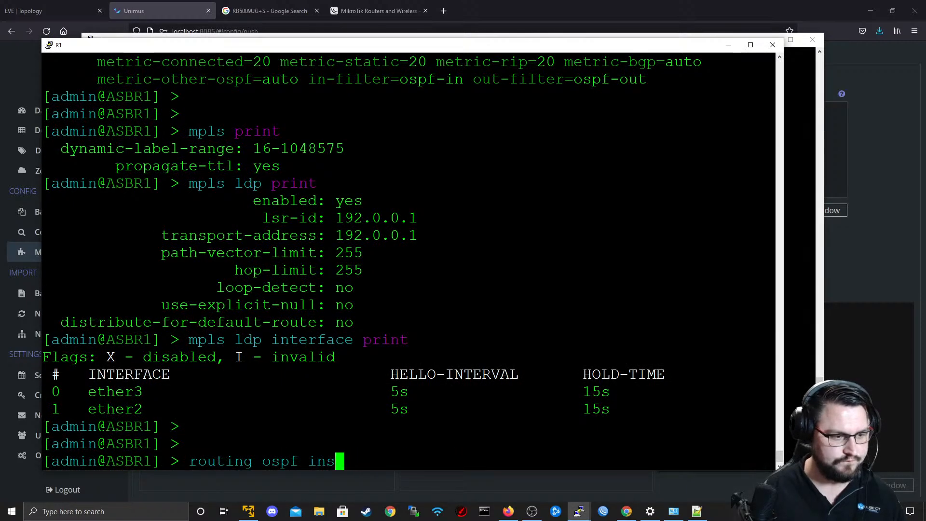
{"action": "key", "text": "BackSpace"}
{"action": "key", "text": "Return"}
{"action": "key", "text": "Return"}
Print R1's firewall NAT rules to check whether any source NAT is configured.
{"action": "type", "text": "ip firewall pr"}
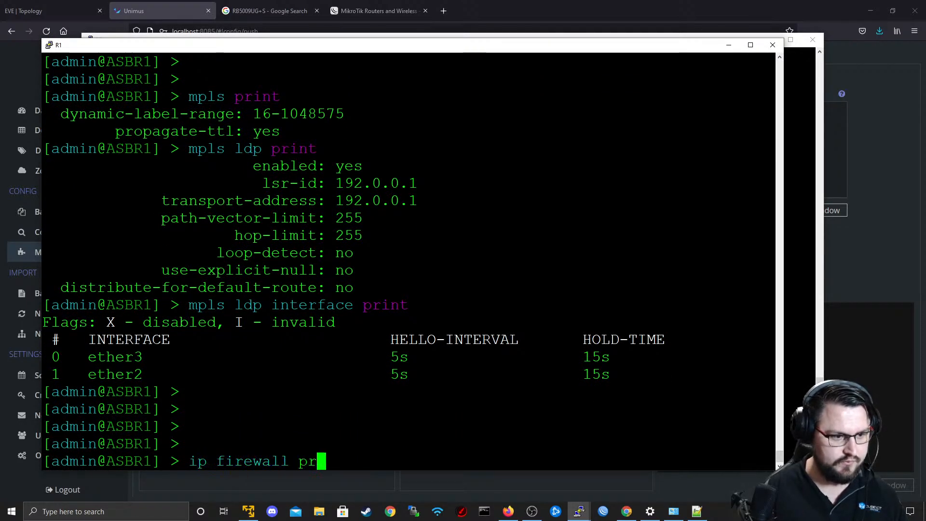
{"action": "key", "text": "Return"}
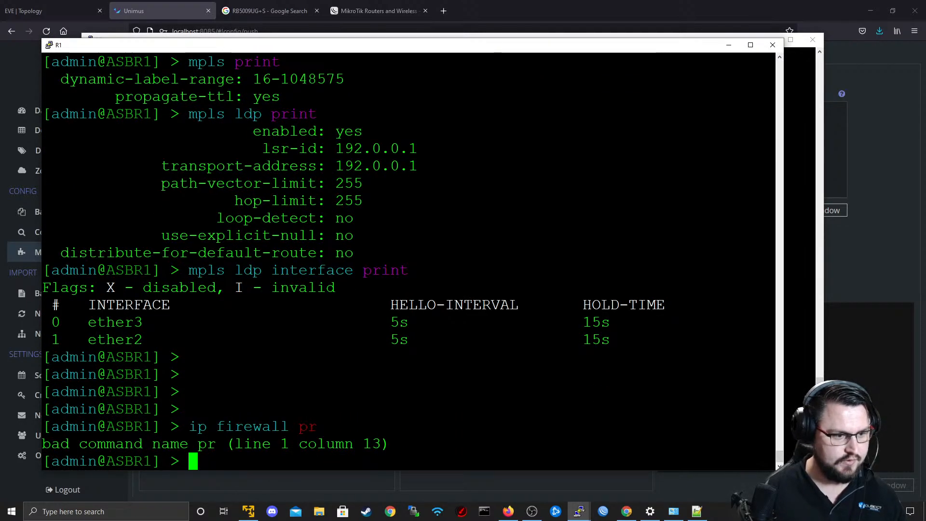
{"action": "key", "text": "Up"}
{"action": "key", "text": "BackSpace"}
{"action": "key", "text": "BackSpace"}
{"action": "type", "text": "nat pr"}
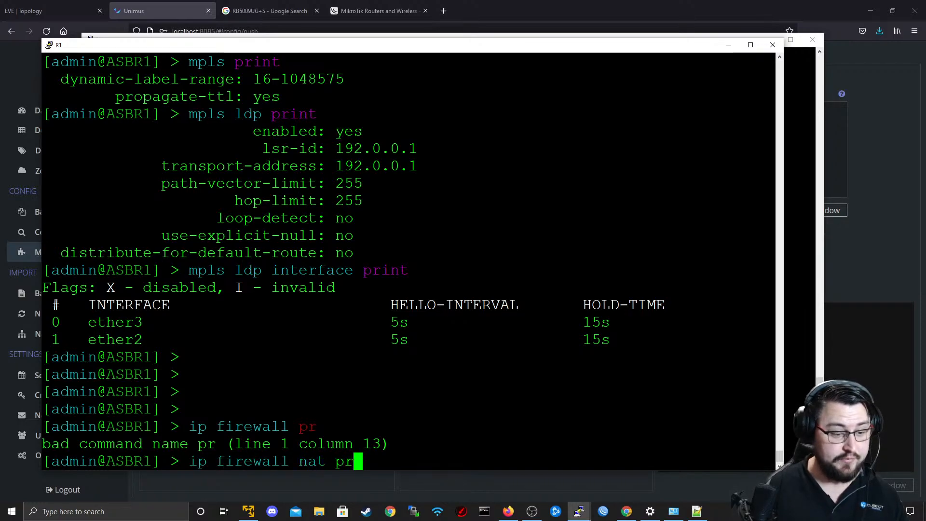
{"action": "key", "text": "Tab"}
{"action": "key", "text": "Return"}
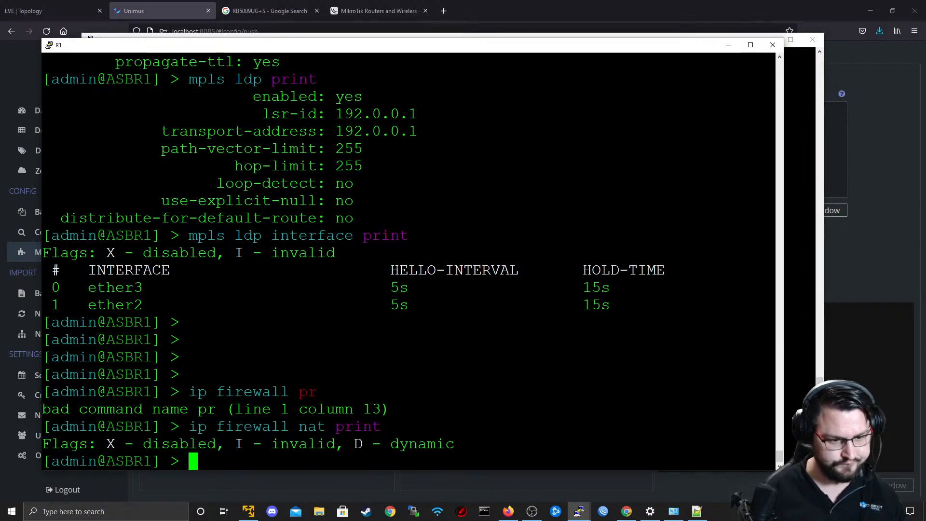
Return to the config push presets in Unimus and clone the ASBR1 Intial Config preset.
{"action": "key", "text": "alt+Tab"}
{"action": "left_click", "coordinate": [70, 5]}
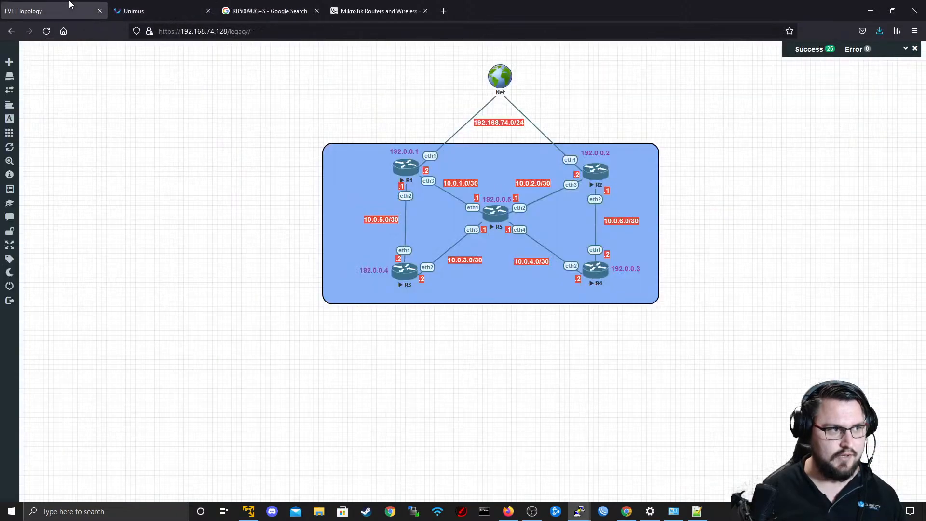
{"action": "left_click", "coordinate": [155, 13]}
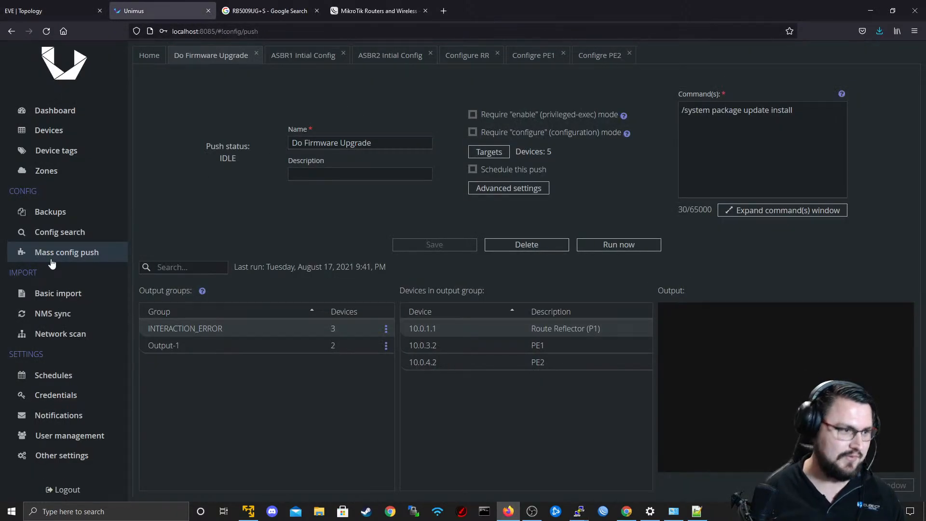
{"action": "left_click", "coordinate": [63, 294]}
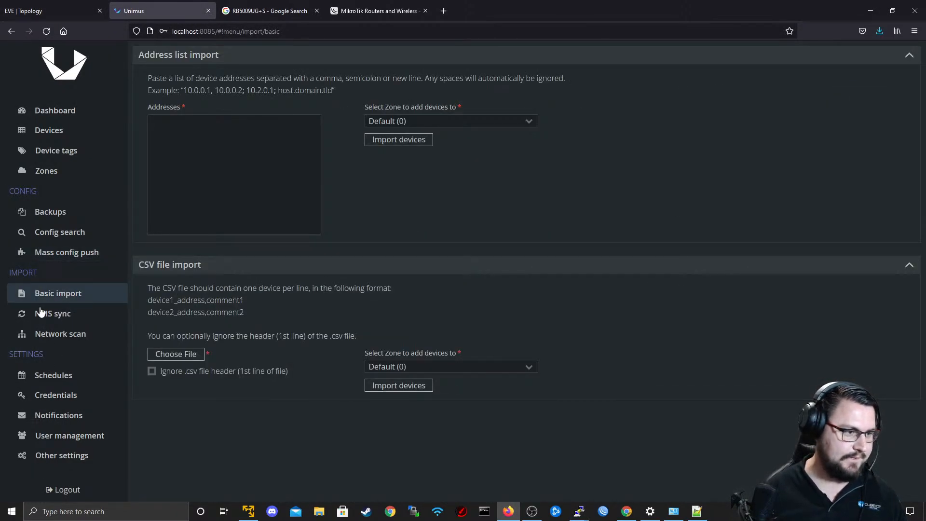
{"action": "left_click", "coordinate": [44, 252]}
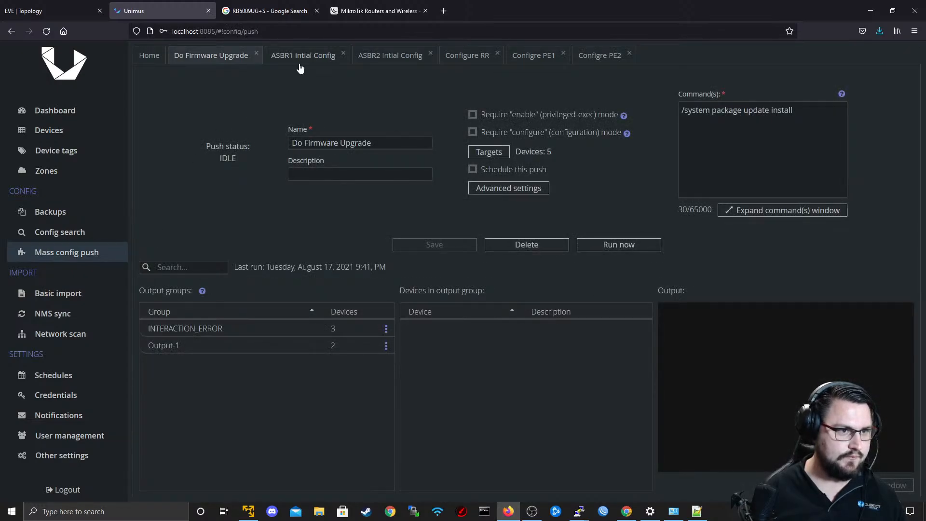
{"action": "left_click", "coordinate": [300, 66]}
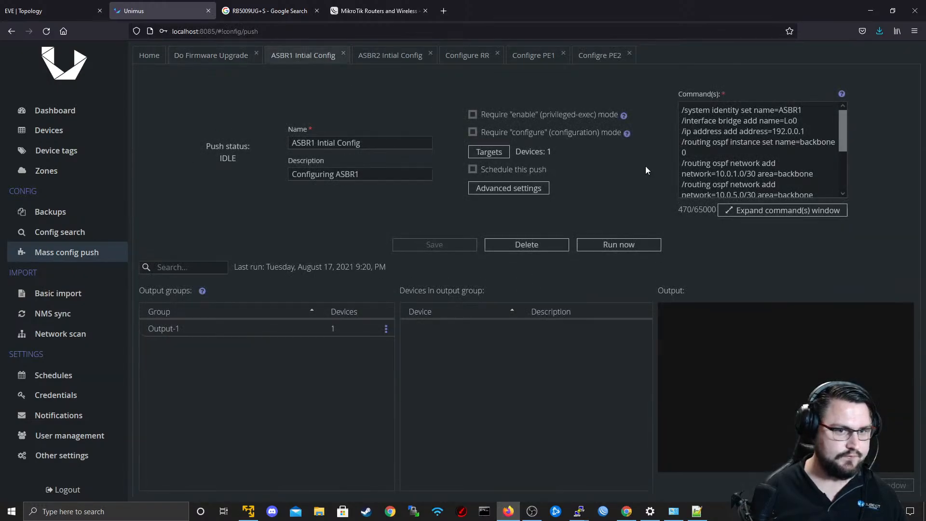
{"action": "left_click", "coordinate": [158, 60]}
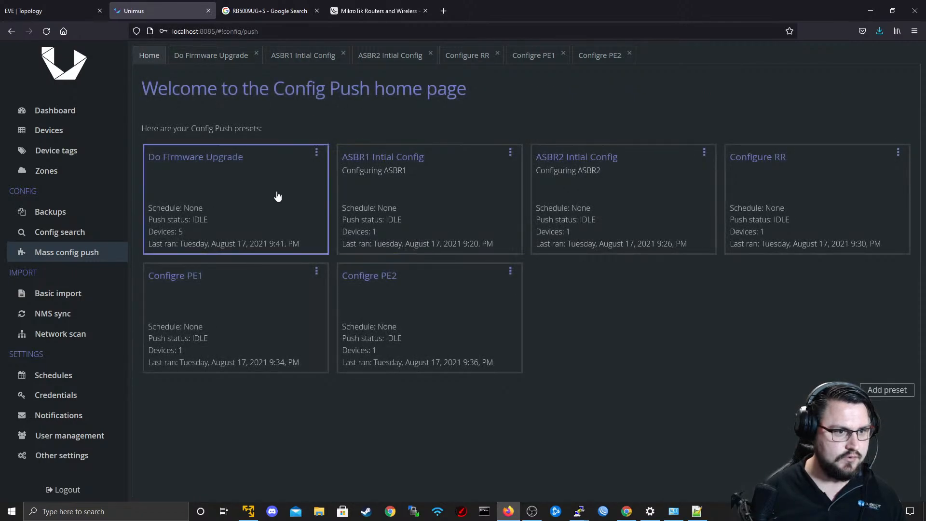
{"action": "left_click", "coordinate": [510, 152]}
{"action": "left_click", "coordinate": [530, 175]}
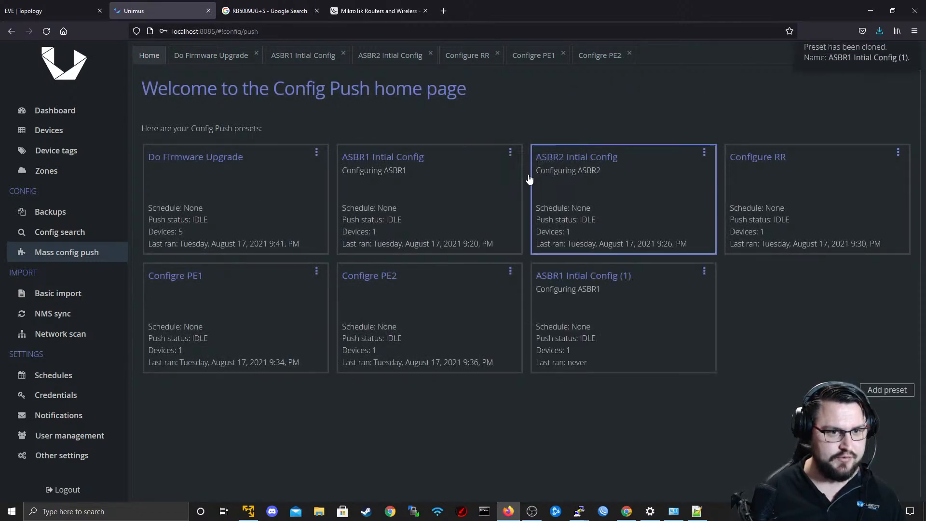
Rename the cloned preset to "ASBR1 Firewall Configs".
{"action": "left_click", "coordinate": [704, 271]}
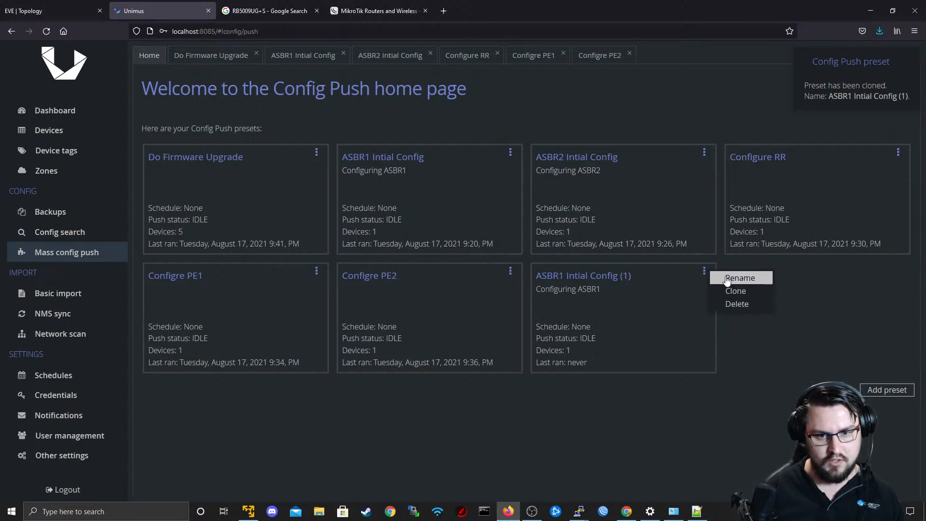
{"action": "left_click", "coordinate": [727, 278]}
{"action": "key", "text": "ctrl+shift+Left"}
{"action": "key", "text": "ctrl+shift+Left"}
{"action": "key", "text": "ctrl+shift+Left"}
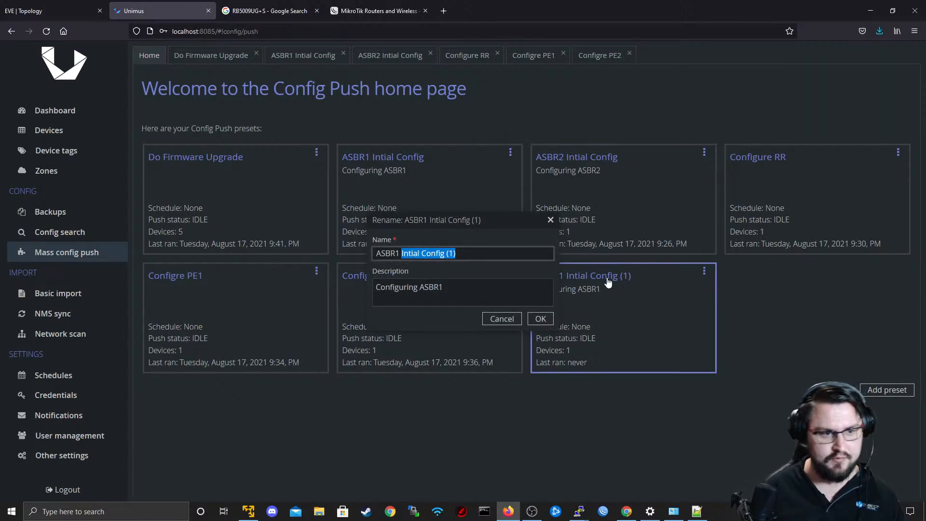
{"action": "type", "text": "Firewall Configs"}
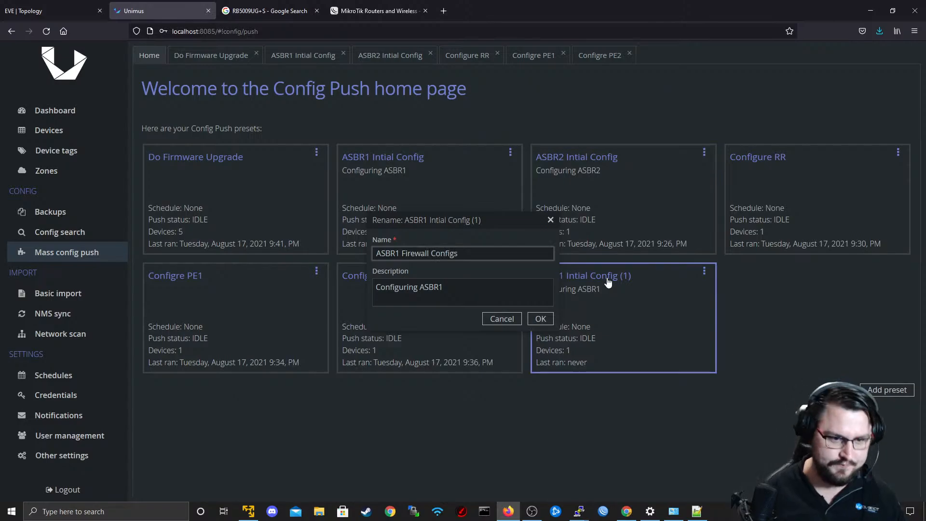
{"action": "left_click", "coordinate": [540, 319]}
Open the ASBR1 Firewall Configs preset and delete all its inherited commands in the expanded command editor.
{"action": "left_click", "coordinate": [643, 301]}
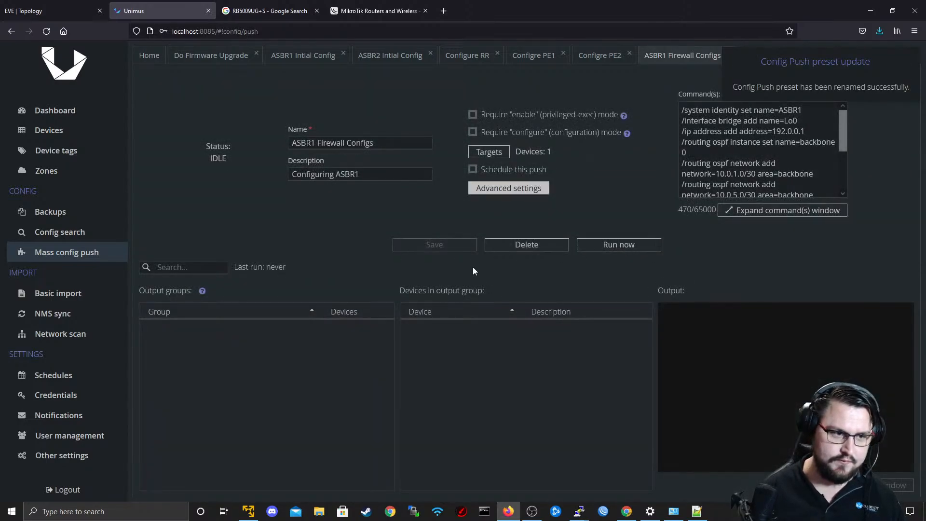
{"action": "scroll", "coordinate": [766, 168], "scroll_direction": "down", "scroll_amount": 2}
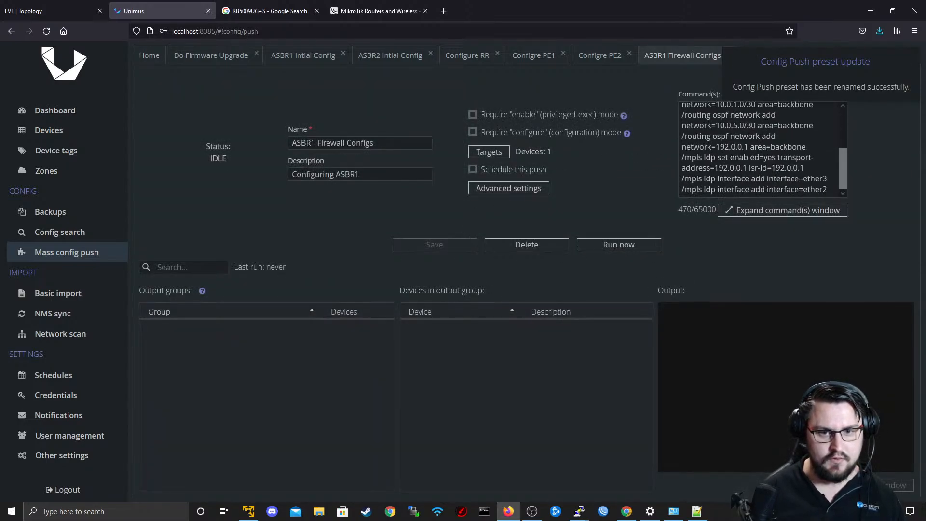
{"action": "left_click", "coordinate": [815, 210]}
{"action": "key", "text": "ctrl+a"}
{"action": "key", "text": "BackSpace"}
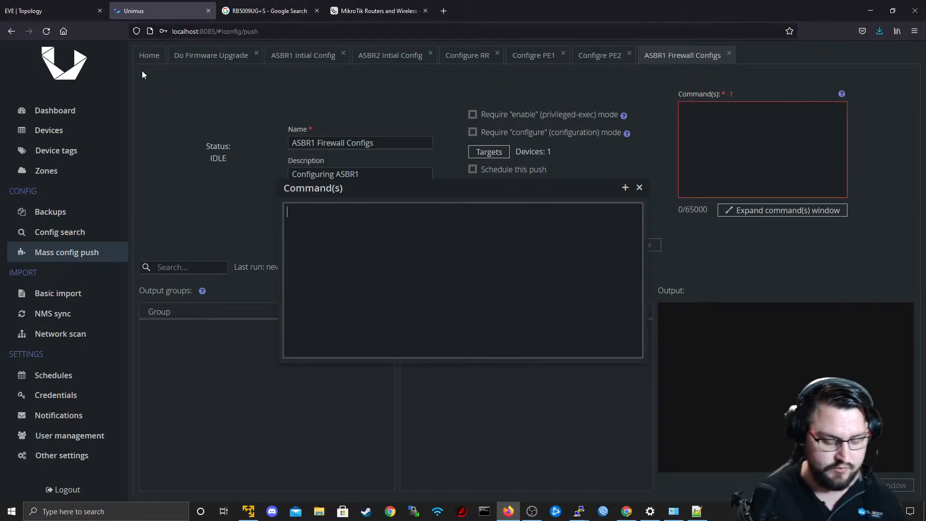
Begin the preset's NAT command with "ip firewall nat add chain=src-nat".
{"action": "type", "text": "ip firewa"}
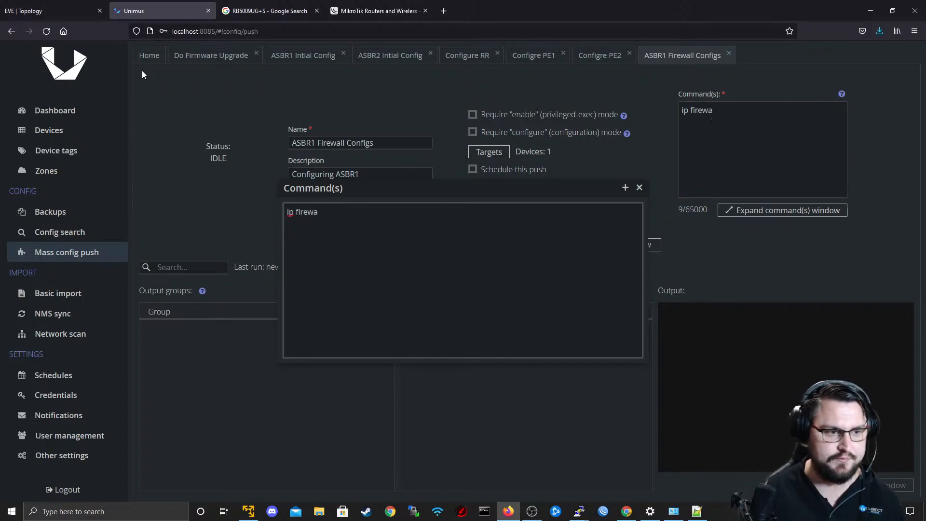
{"action": "type", "text": "ll nat add"}
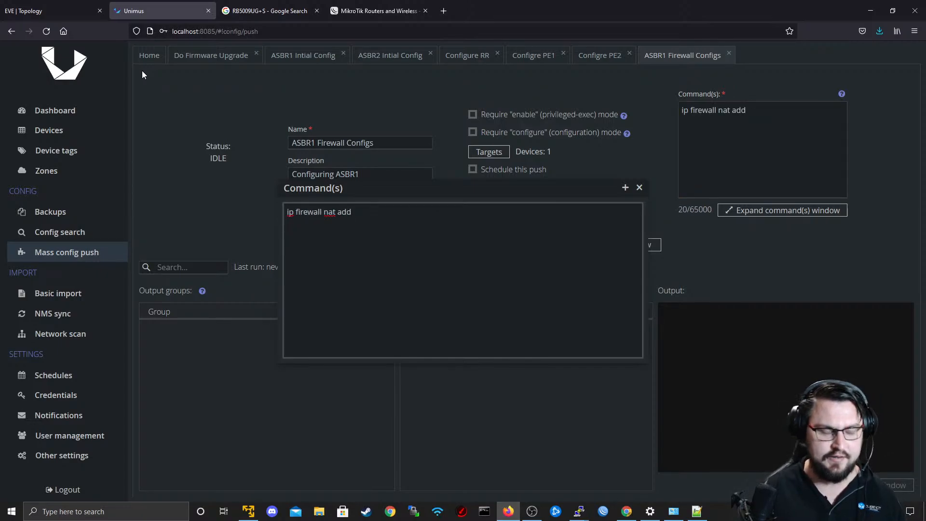
{"action": "type", "text": " chain-src"}
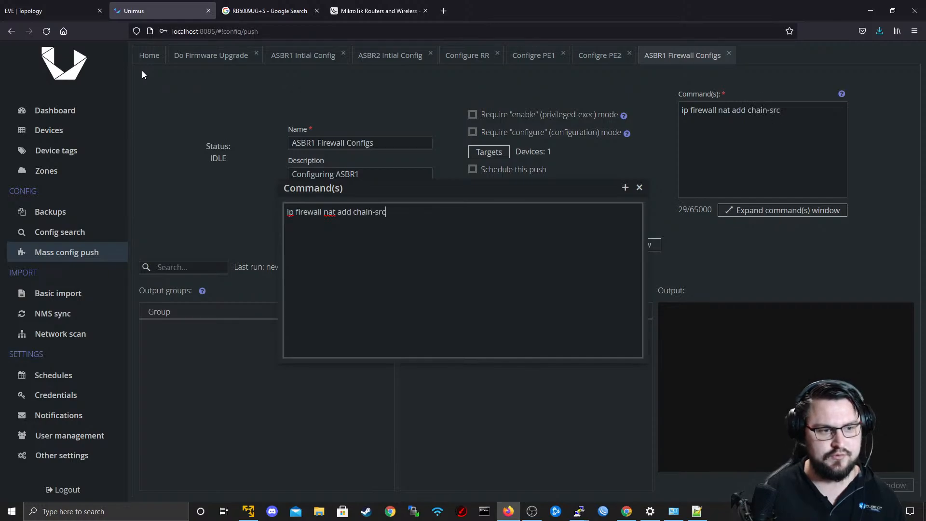
{"action": "key", "text": "BackSpace"}
{"action": "key", "text": "BackSpace"}
{"action": "key", "text": "BackSpace"}
{"action": "type", "text": "=sr"}
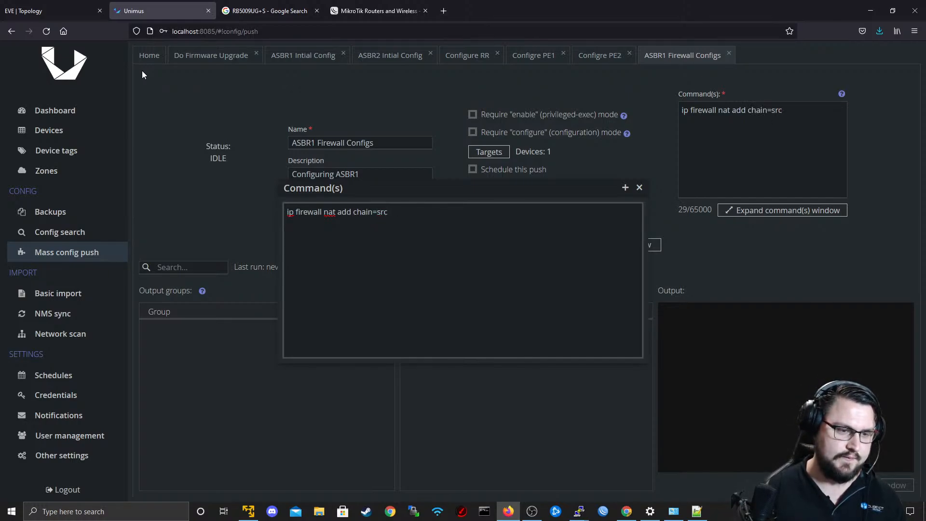
{"action": "type", "text": "c-nat"}
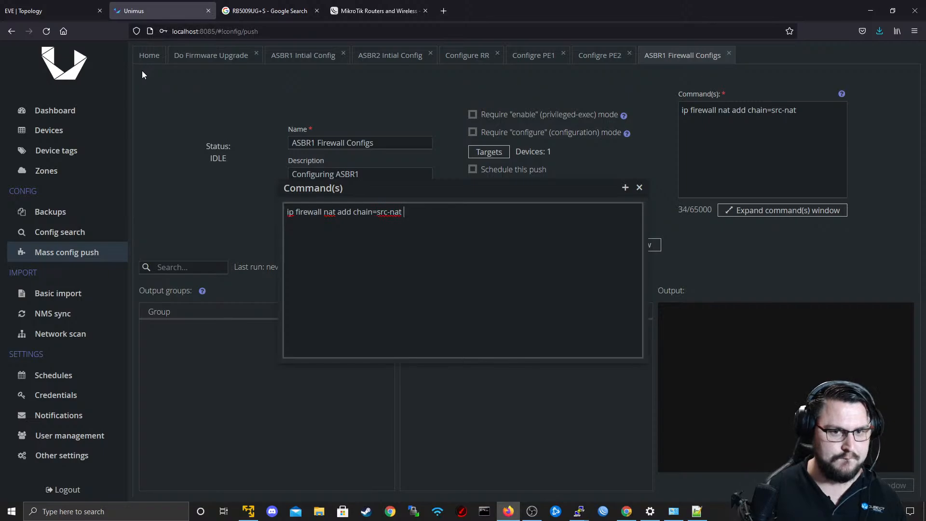
{"action": "type", "text": " out-interface="}
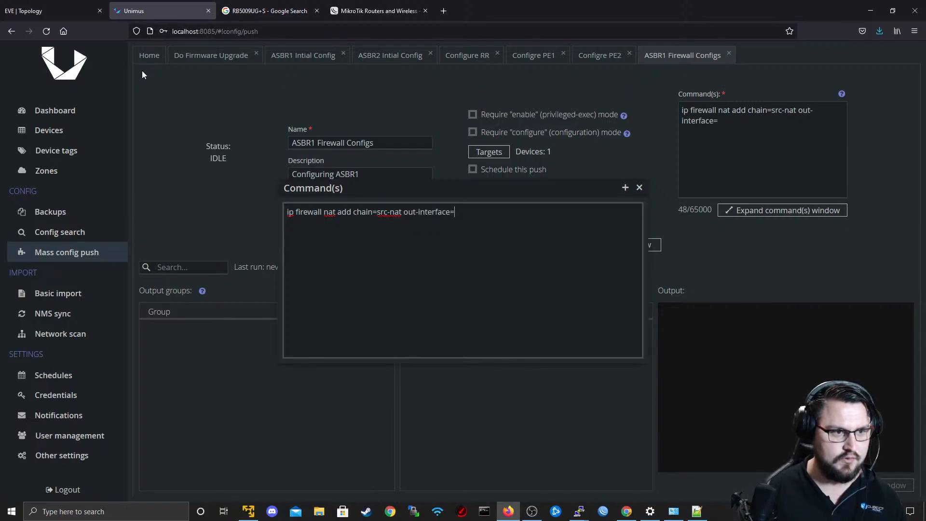
{"action": "type", "text": "ether1"}
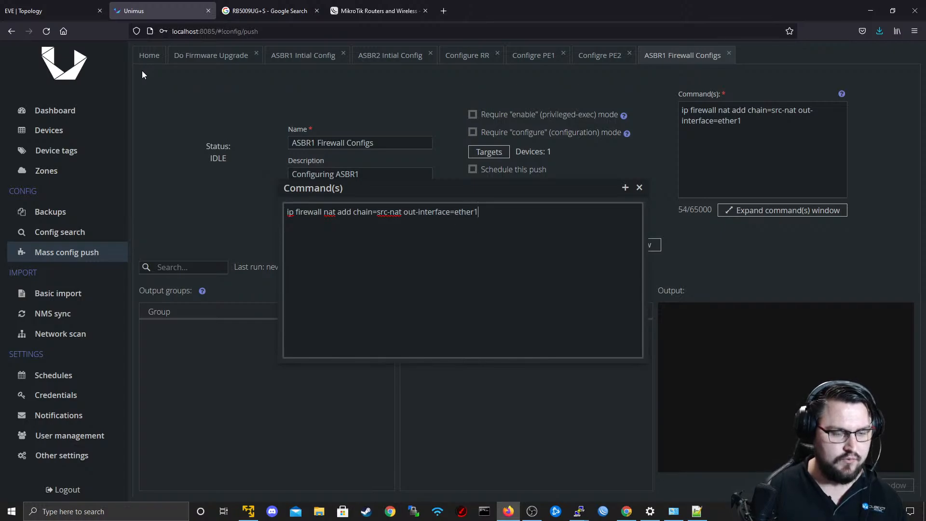
{"action": "type", "text": " act"}
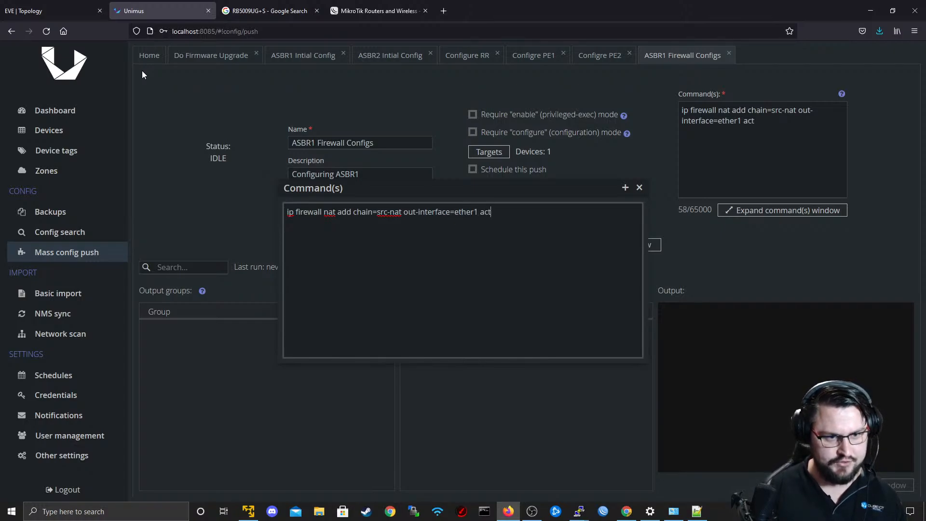
{"action": "type", "text": "ion=mas"}
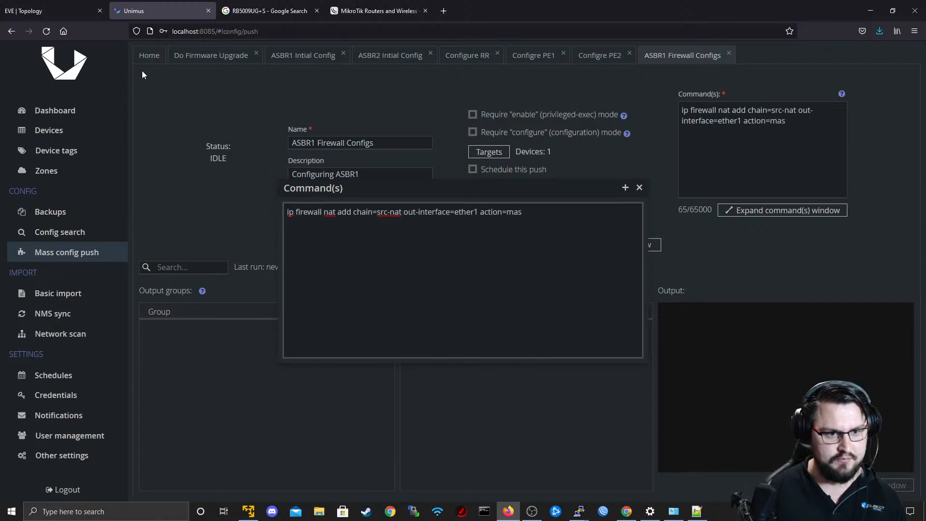
Complete the NAT command with "out-interface=ether1 action=masquerade" and close the expanded command editor.
{"action": "type", "text": "querade"}
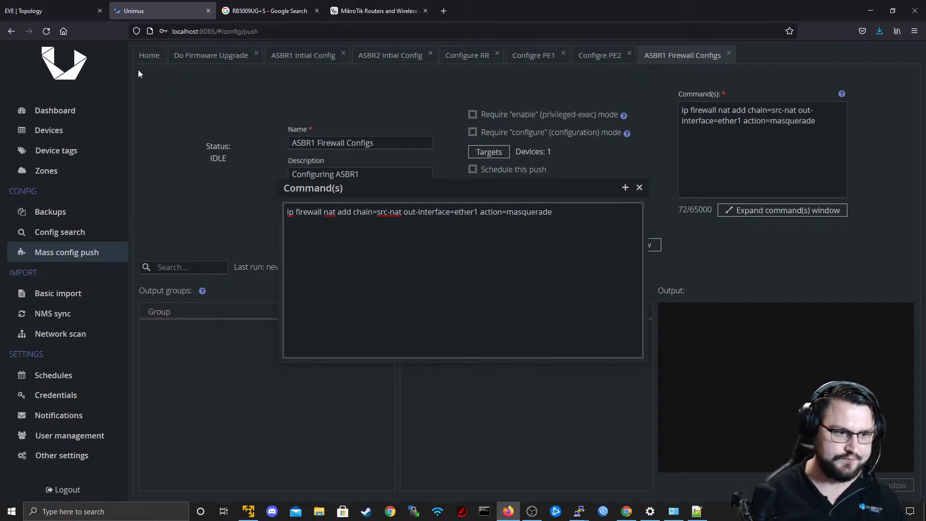
{"action": "left_click", "coordinate": [640, 188]}
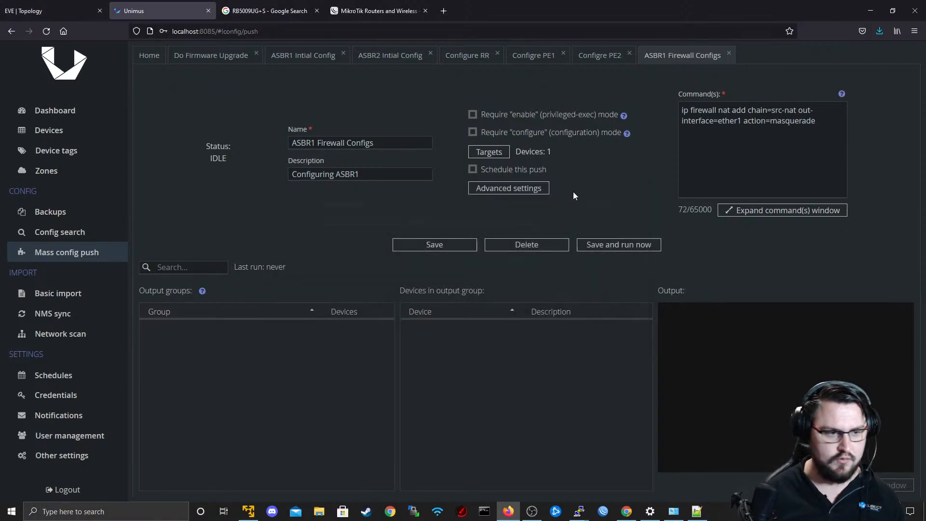
Save the ASBR1 Firewall Configs preset, run the push, and view the output of group Output-1.
{"action": "left_click", "coordinate": [464, 244]}
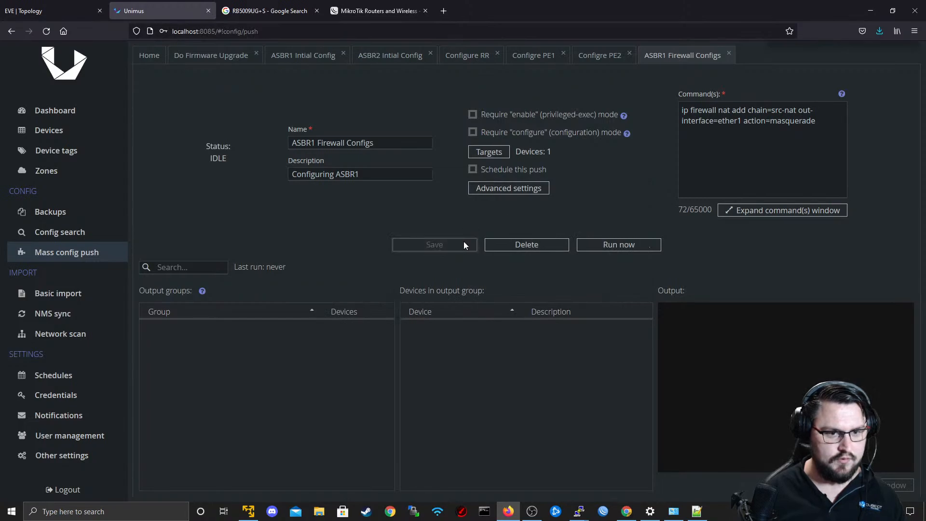
{"action": "left_click", "coordinate": [611, 247]}
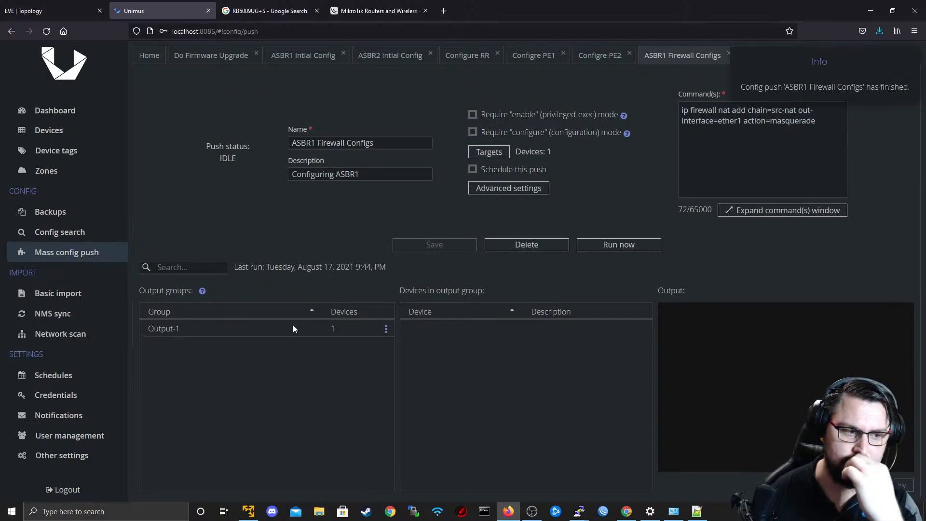
{"action": "left_click", "coordinate": [293, 328]}
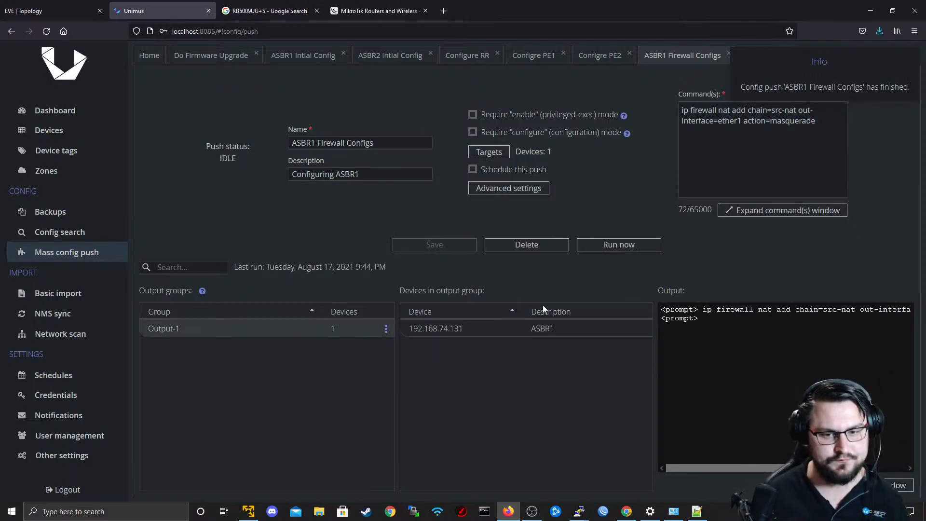
Switch to the R1 terminal and print ASBR1's firewall NAT rules again.
{"action": "key", "text": "alt+Tab"}
{"action": "left_click", "coordinate": [491, 234]}
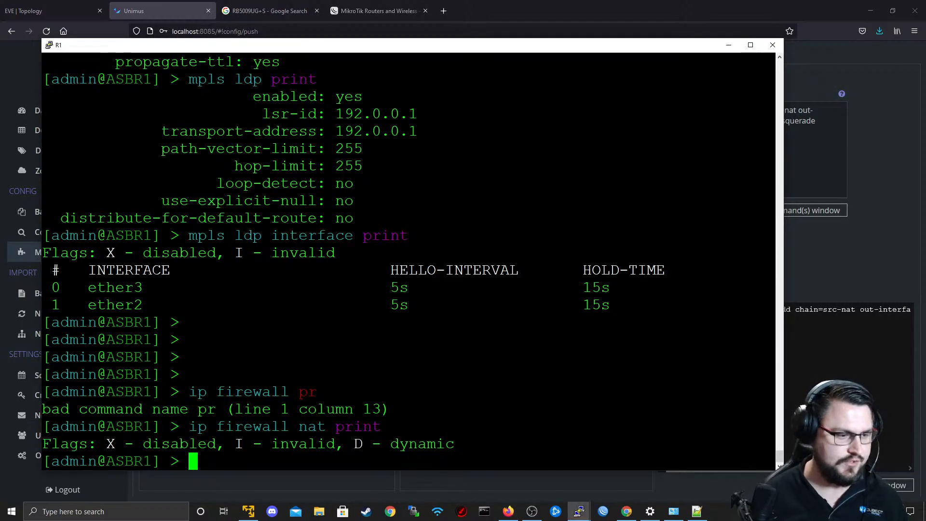
{"action": "key", "text": "Up"}
{"action": "key", "text": "Return"}
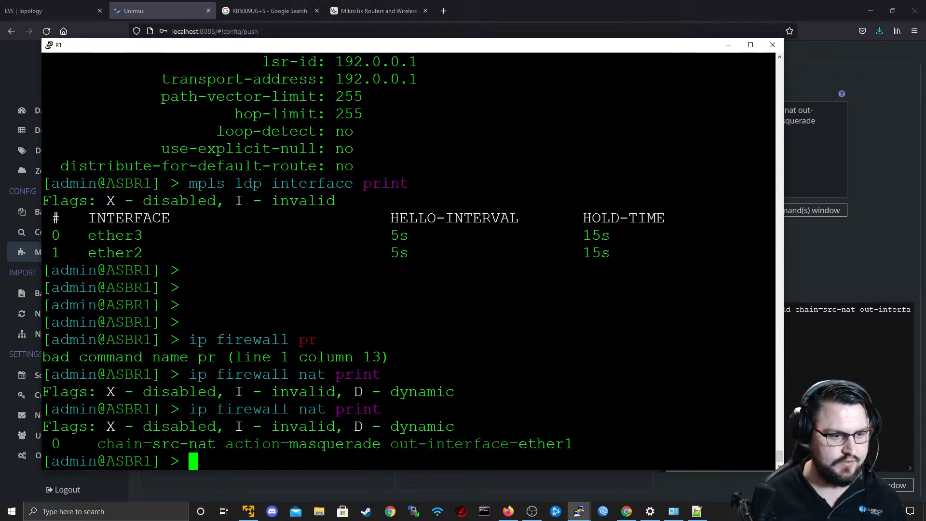
Switch to the R5 terminal, ping 8.8.8.8 from RR_P1, and stop the ping.
{"action": "key", "text": "alt+Tab"}
{"action": "left_click", "coordinate": [543, 236]}
{"action": "key", "text": "Up"}
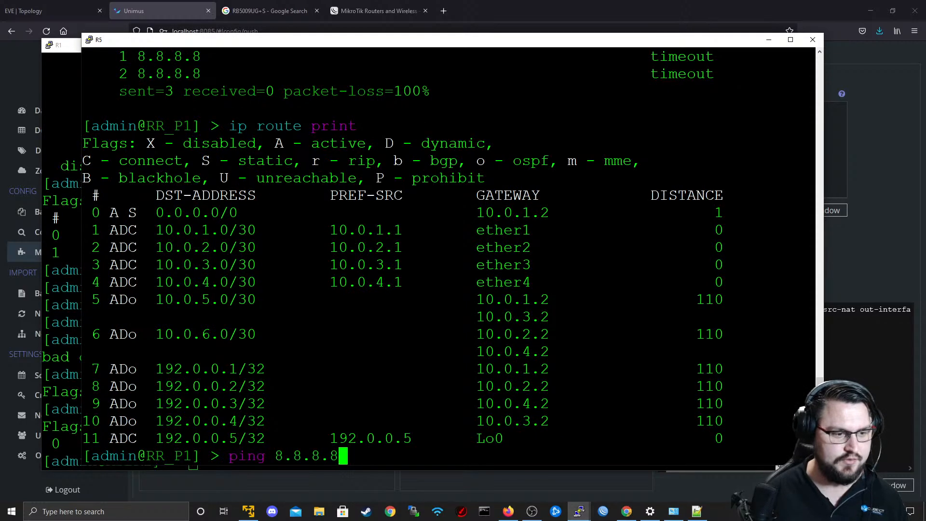
{"action": "key", "text": "Return"}
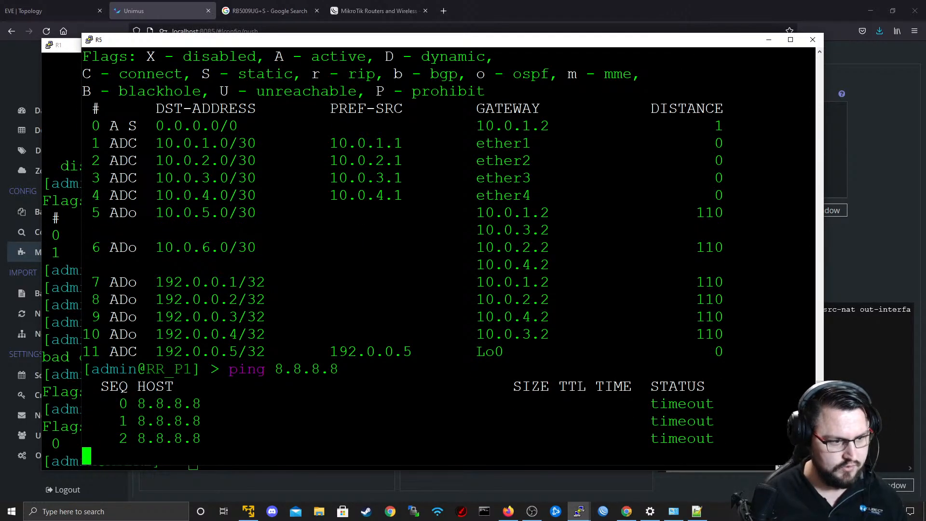
{"action": "key", "text": "ctrl+c"}
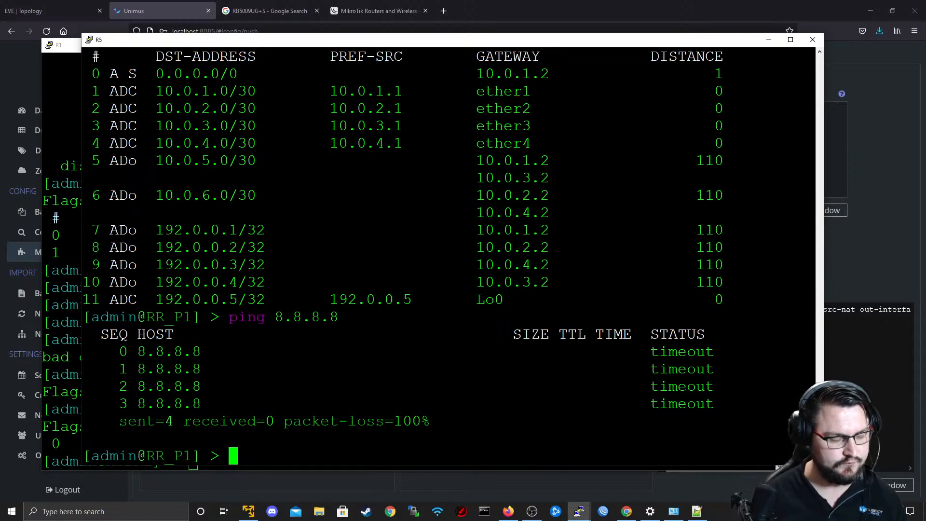
{"action": "key", "text": "Up"}
{"action": "key", "text": "Down"}
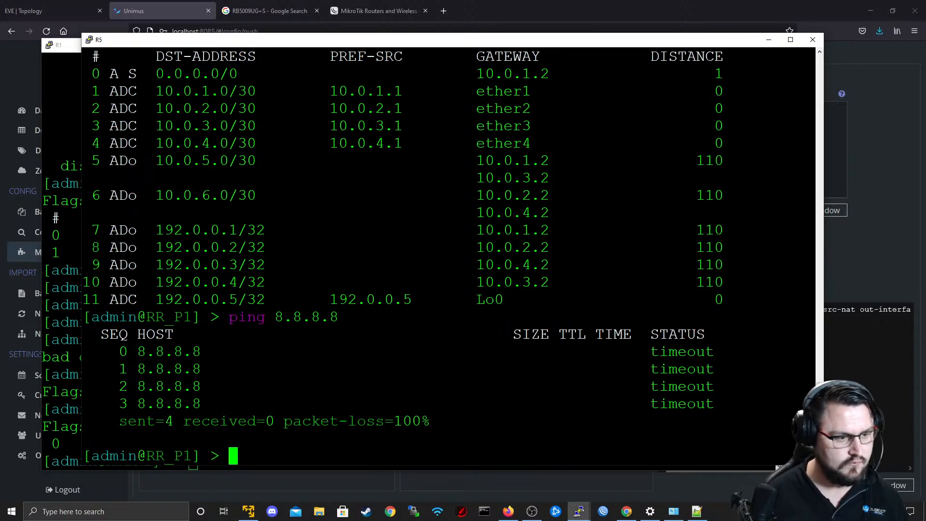
Check R1's links in the EVE topology and ping 8.8.8.8 from the R1 terminal.
{"action": "key", "text": "alt+Tab"}
{"action": "left_click", "coordinate": [2, 5]}
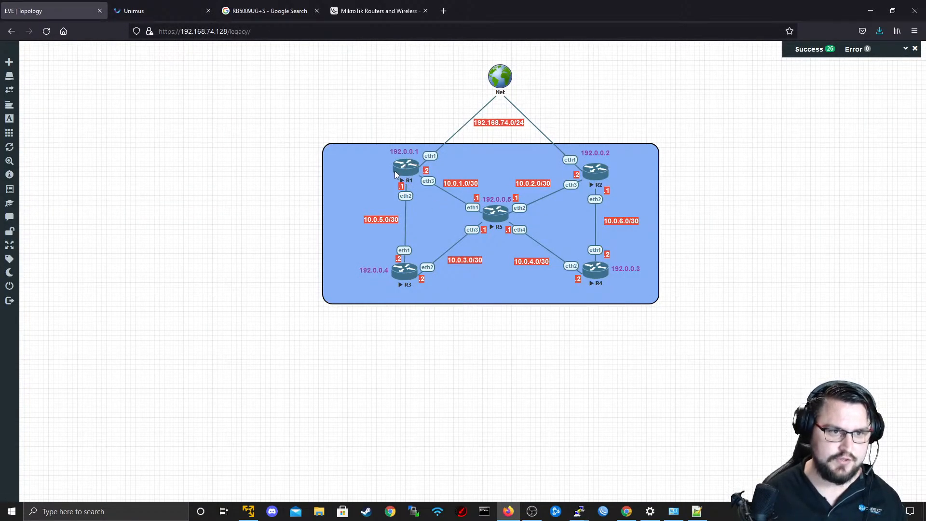
{"action": "key", "text": "alt+Tab"}
{"action": "key", "text": "alt+Tab"}
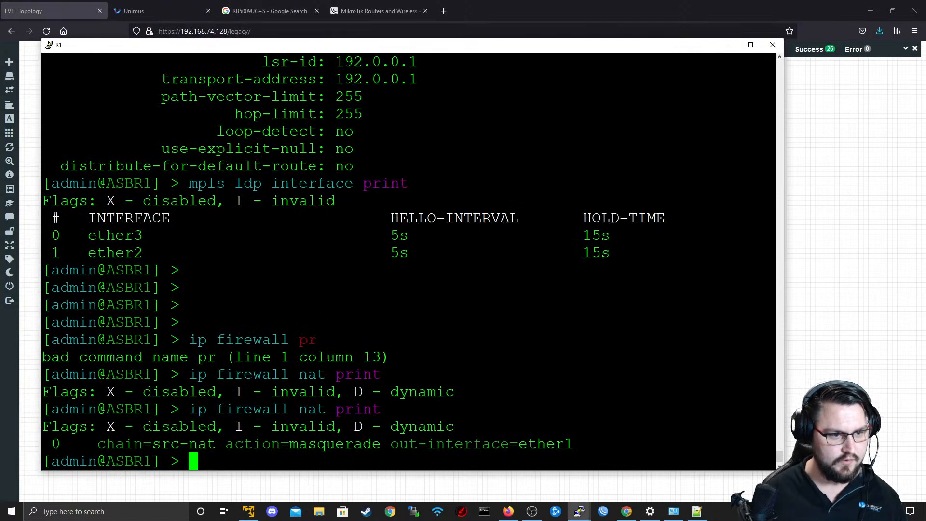
{"action": "key", "text": "Return"}
{"action": "key", "text": "Return"}
{"action": "type", "text": "ping 8.8.8.8"}
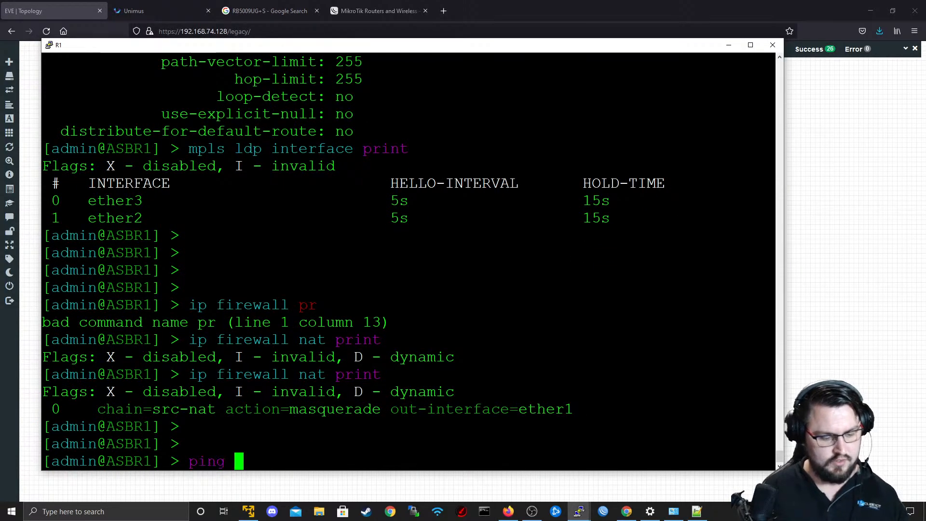
{"action": "key", "text": "Return"}
{"action": "key", "text": "ctrl+c"}
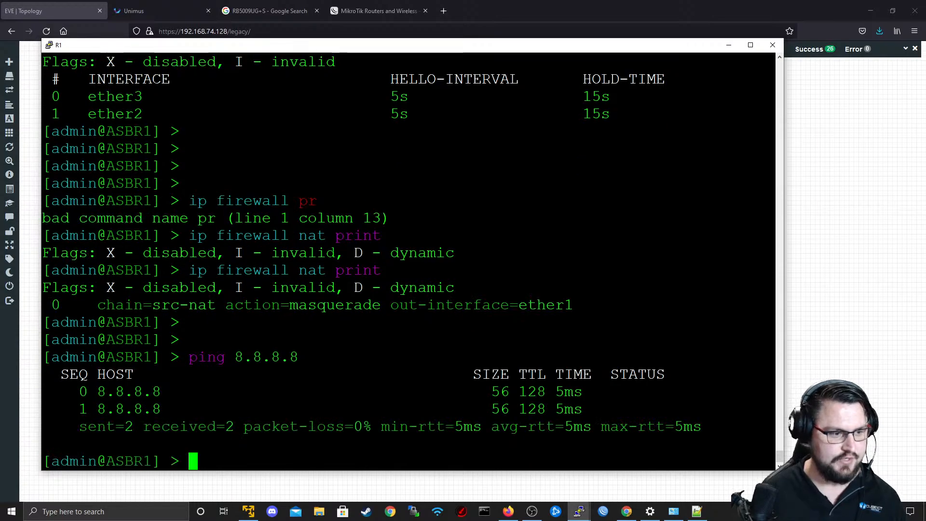
Recall the ping command on ASBR1 and replace its target with the src-address parameter.
{"action": "key", "text": "Up"}
{"action": "key", "text": "BackSpace"}
{"action": "key", "text": "BackSpace"}
{"action": "key", "text": "BackSpace"}
{"action": "key", "text": "BackSpace"}
{"action": "key", "text": "BackSpace"}
{"action": "key", "text": "BackSpace"}
{"action": "key", "text": "BackSpace"}
{"action": "key", "text": "BackSpace"}
{"action": "key", "text": "BackSpace"}
{"action": "key", "text": "BackSpace"}
{"action": "key", "text": "BackSpace"}
{"action": "key", "text": "BackSpace"}
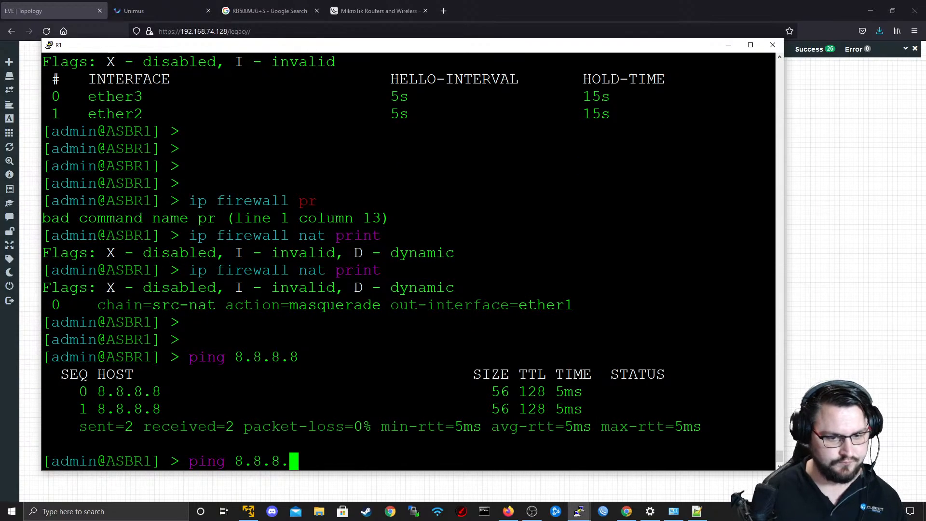
{"action": "type", "text": "ping s"}
{"action": "type", "text": "rc"}
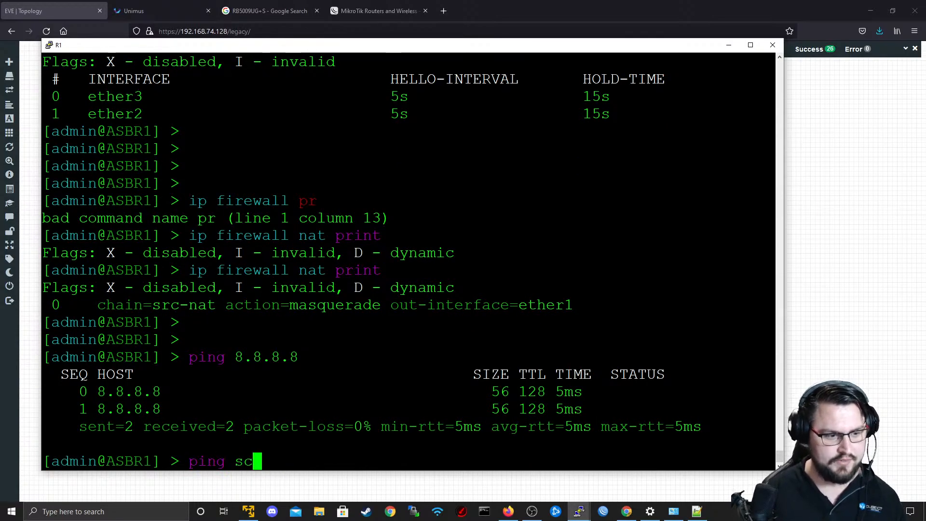
{"action": "key", "text": "Tab"}
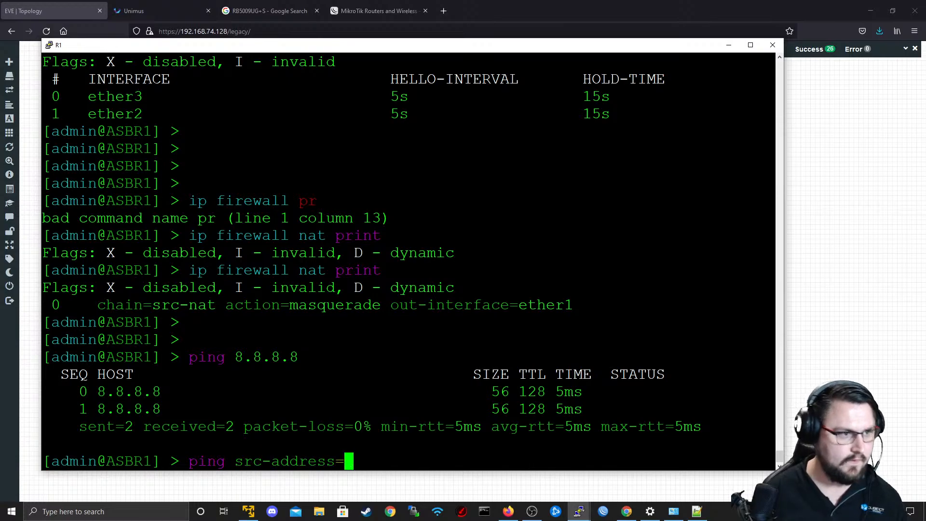
Copy the 10.0.1.0/30 network from the earlier OSPF output, change it to 10.0.1.2 as the ping source, run the command, and stop it.
{"action": "scroll", "coordinate": [408, 260], "scroll_direction": "up", "scroll_amount": 8}
{"action": "scroll", "coordinate": [409, 260], "scroll_direction": "down", "scroll_amount": 4}
{"action": "scroll", "coordinate": [408, 261], "scroll_direction": "up", "scroll_amount": 4}
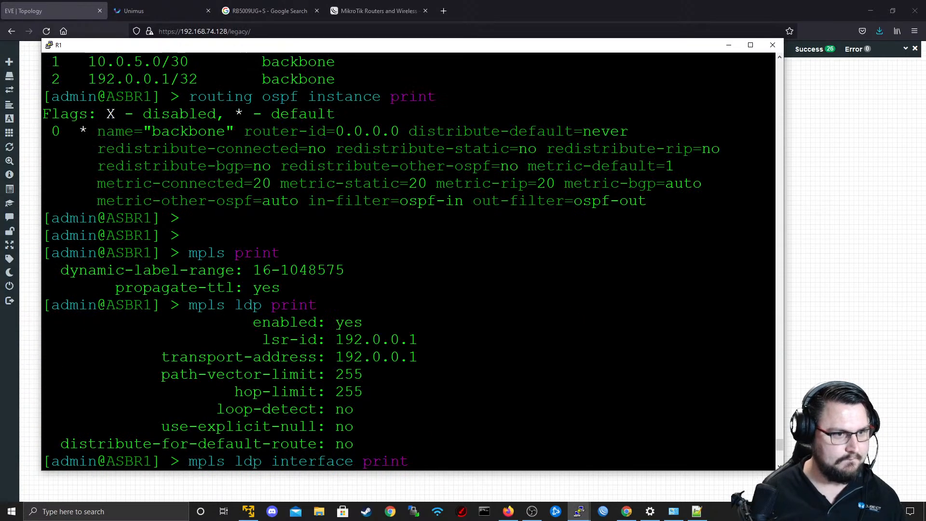
{"action": "scroll", "coordinate": [408, 260], "scroll_direction": "up", "scroll_amount": 4}
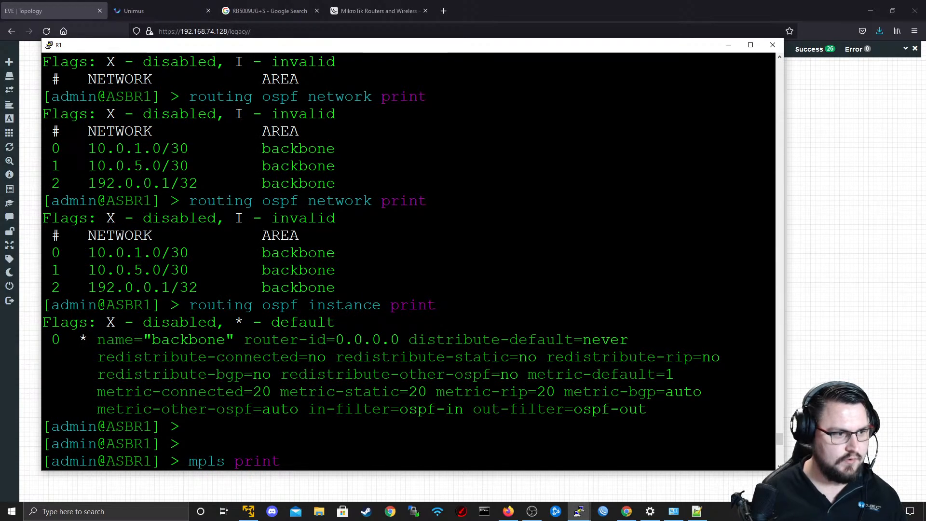
{"action": "double_click", "coordinate": [138, 253]}
{"action": "right_click", "coordinate": [138, 253]}
{"action": "key", "text": "BackSpace"}
{"action": "key", "text": "BackSpace"}
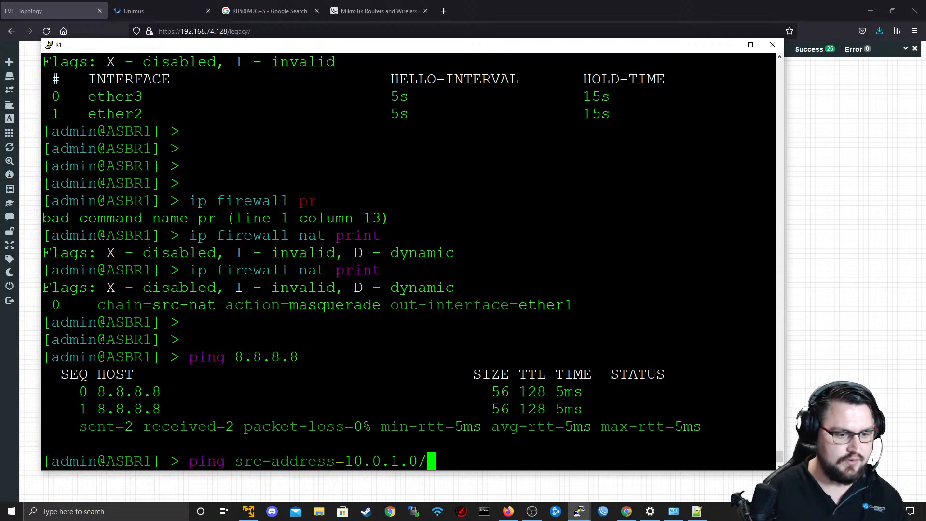
{"action": "key", "text": "BackSpace"}
{"action": "key", "text": "BackSpace"}
{"action": "type", "text": "2"}
{"action": "key", "text": "Return"}
{"action": "key", "text": "ctrl+c"}
Recall the ping, insert 8.8.8.8 before src-address=10.0.1.2, run it on ASBR1, and stop it.
{"action": "key", "text": "Up"}
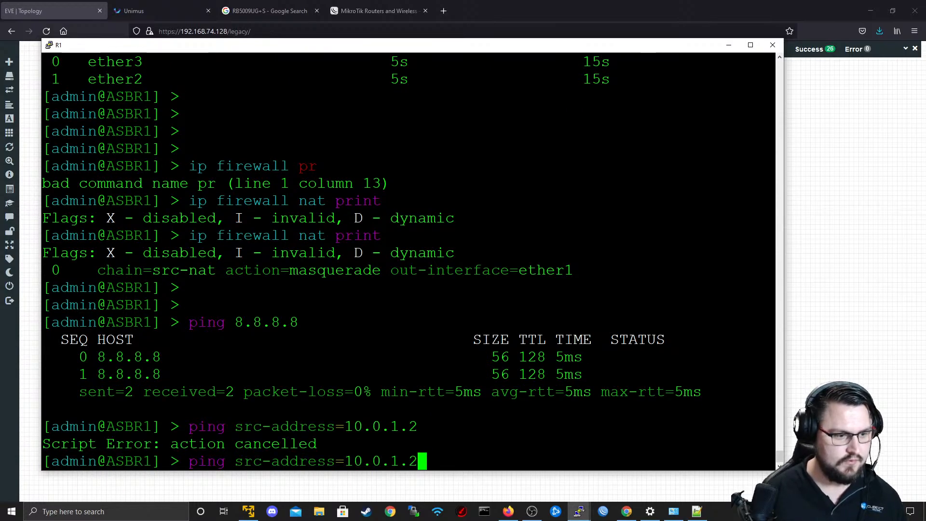
{"action": "key", "text": "BackSpace"}
{"action": "key", "text": "BackSpace"}
{"action": "key", "text": "BackSpace"}
{"action": "key", "text": "BackSpace"}
{"action": "key", "text": "BackSpace"}
{"action": "key", "text": "BackSpace"}
{"action": "key", "text": "BackSpace"}
{"action": "key", "text": "BackSpace"}
{"action": "key", "text": "BackSpace"}
{"action": "key", "text": "BackSpace"}
{"action": "key", "text": "BackSpace"}
{"action": "key", "text": "BackSpace"}
{"action": "key", "text": "BackSpace"}
{"action": "key", "text": "BackSpace"}
{"action": "key", "text": "BackSpace"}
{"action": "key", "text": "BackSpace"}
{"action": "key", "text": "BackSpace"}
{"action": "key", "text": "BackSpace"}
{"action": "key", "text": "BackSpace"}
{"action": "key", "text": "BackSpace"}
{"action": "key", "text": "Up"}
{"action": "key", "text": "Left"}
{"action": "key", "text": "Left"}
{"action": "key", "text": "Left"}
{"action": "key", "text": "Left"}
{"action": "key", "text": "Left"}
{"action": "key", "text": "Left"}
{"action": "key", "text": "Left"}
{"action": "key", "text": "Left"}
{"action": "key", "text": "Left"}
{"action": "key", "text": "Left"}
{"action": "key", "text": "Left"}
{"action": "key", "text": "Left"}
{"action": "key", "text": "Left"}
{"action": "key", "text": "Left"}
{"action": "key", "text": "Left"}
{"action": "key", "text": "Left"}
{"action": "key", "text": "Left"}
{"action": "key", "text": "Left"}
{"action": "key", "text": "Left"}
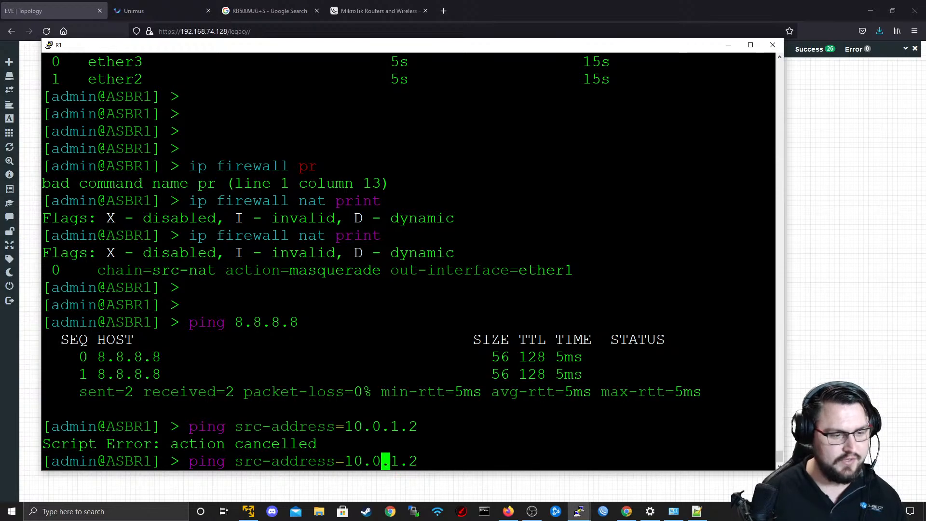
{"action": "key", "text": "Left"}
{"action": "type", "text": "8.8.8.8"}
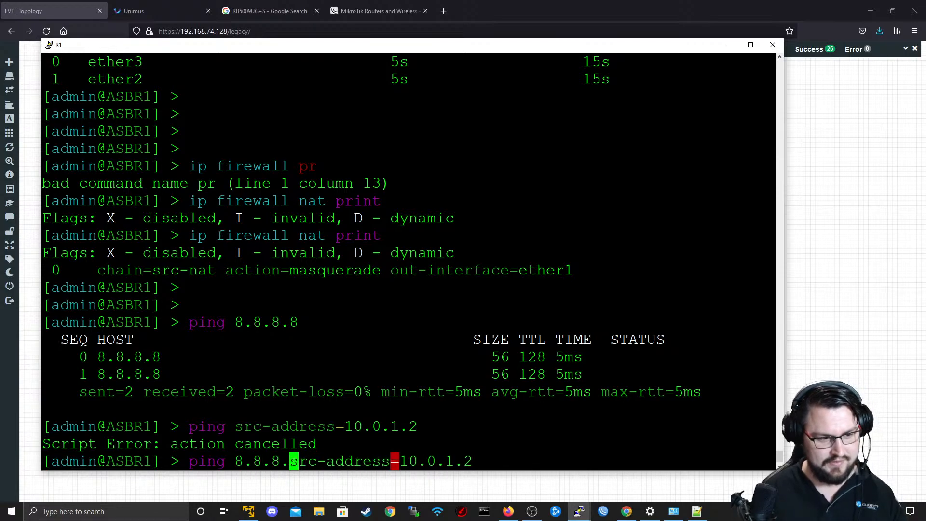
{"action": "key", "text": "Return"}
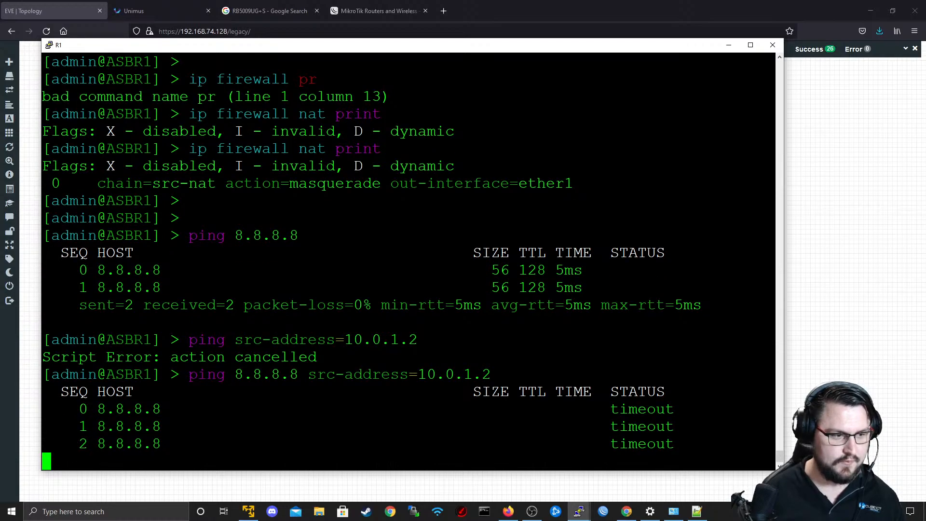
{"action": "key", "text": "ctrl+c"}
Print ASBR1's IP addresses and examine the ether3 entry.
{"action": "type", "text": "ip address print"}
{"action": "key", "text": "Return"}
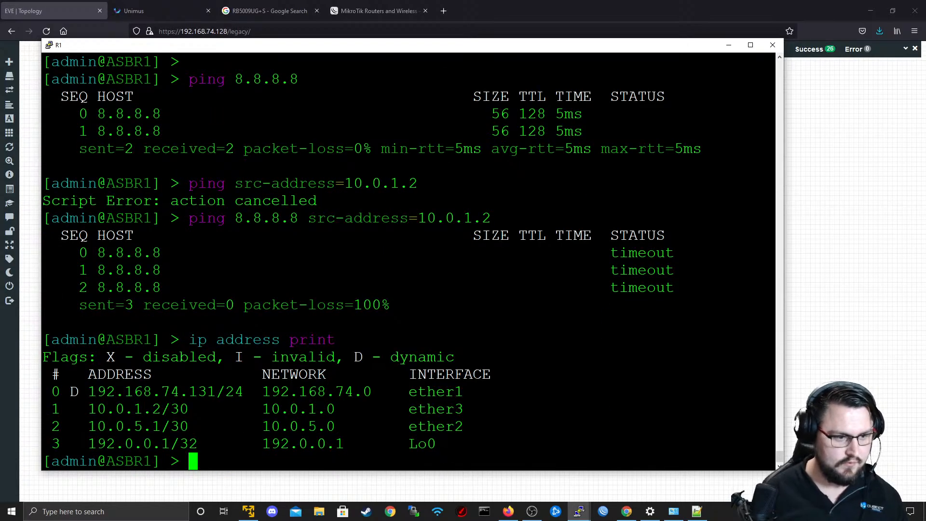
{"action": "triple_click", "coordinate": [185, 408]}
{"action": "left_click", "coordinate": [231, 408]}
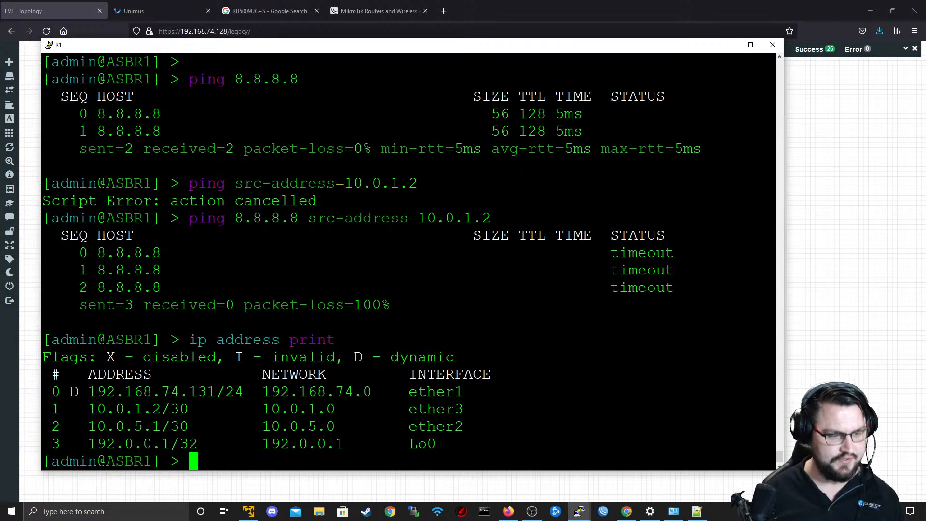
{"action": "double_click", "coordinate": [246, 406]}
Print ASBR1's firewall NAT rules and examine the rule's chain and action.
{"action": "type", "text": "ip firewall nat print"}
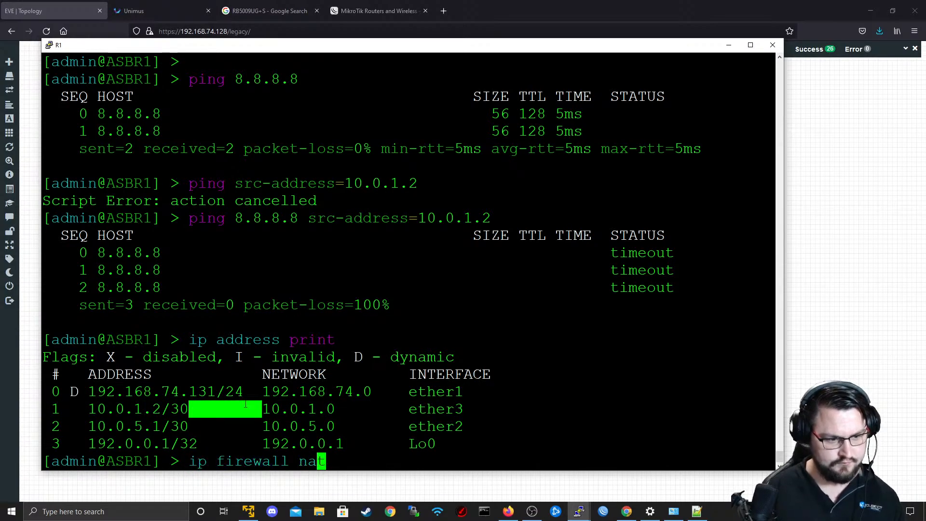
{"action": "key", "text": "Return"}
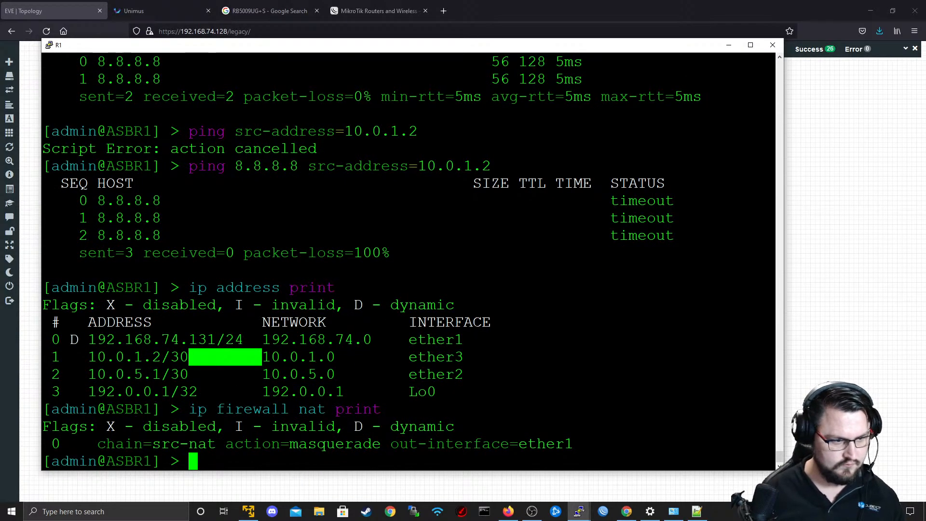
{"action": "left_click_drag", "start_coordinate": [161, 443], "coordinate": [368, 433]}
{"action": "left_click", "coordinate": [368, 433]}
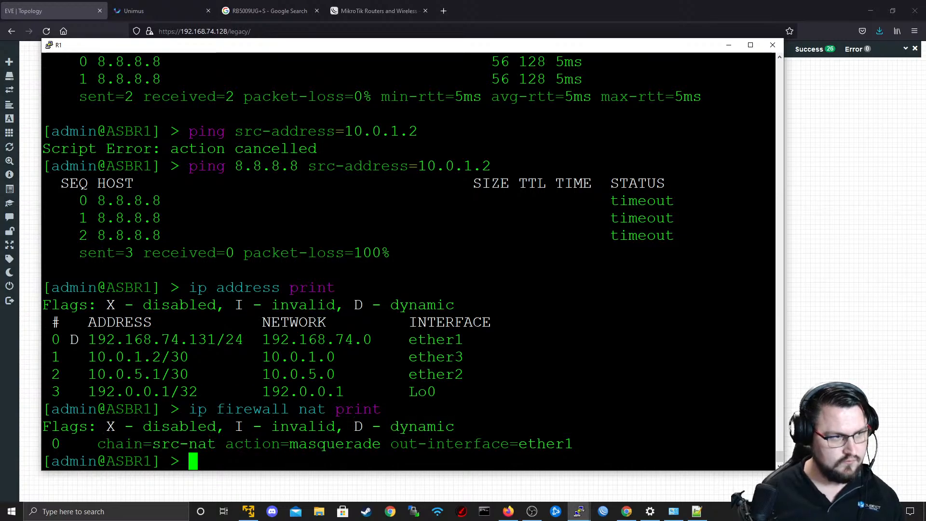
Look at the EVE topology and repeat the plain ping to 8.8.8.8 from ASBR1.
{"action": "left_click", "coordinate": [42, 4]}
{"action": "key", "text": "alt+Tab"}
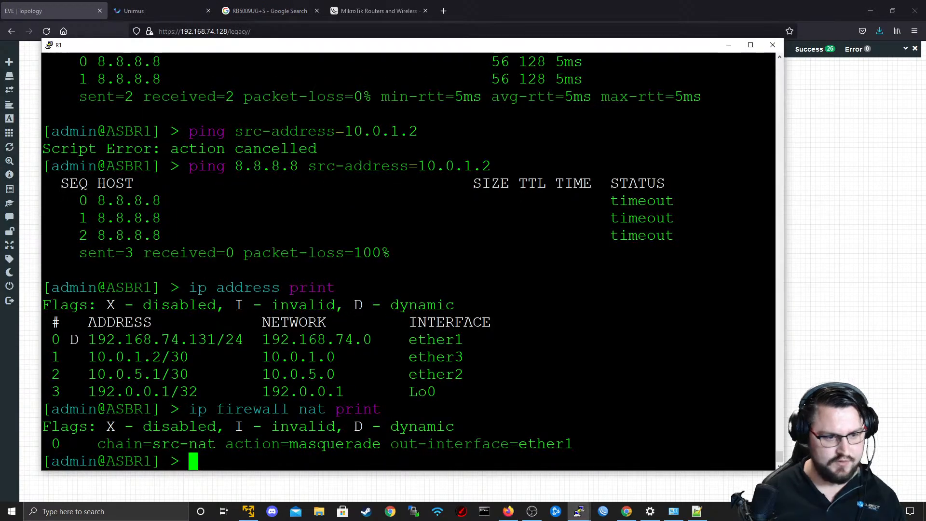
{"action": "type", "text": "ping 8.8.8.8"}
{"action": "key", "text": "Return"}
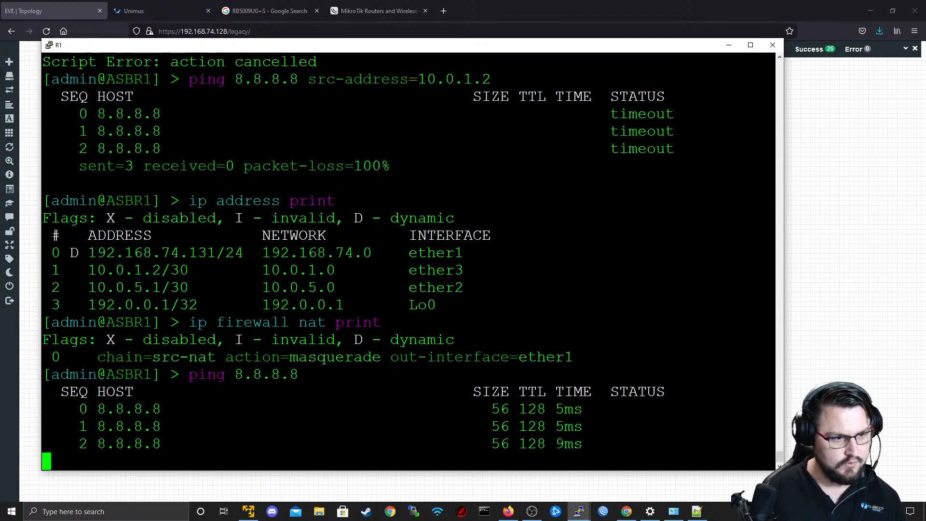
{"action": "type", "text": "ip"}
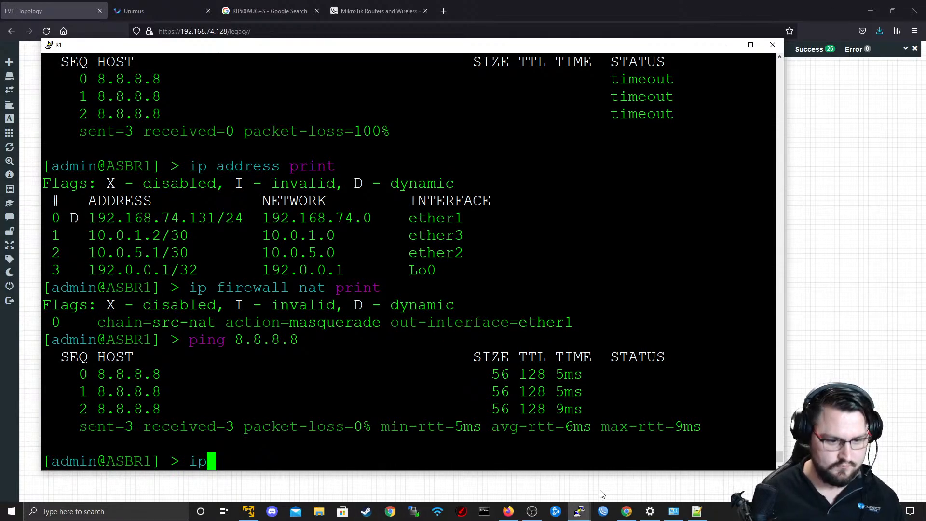
Switch to WinBox and connect to neighbor ASBR1 by its MAC address 50:00:00:01:00:00 as admin.
{"action": "left_click", "coordinate": [603, 511]}
{"action": "left_click", "coordinate": [239, 187]}
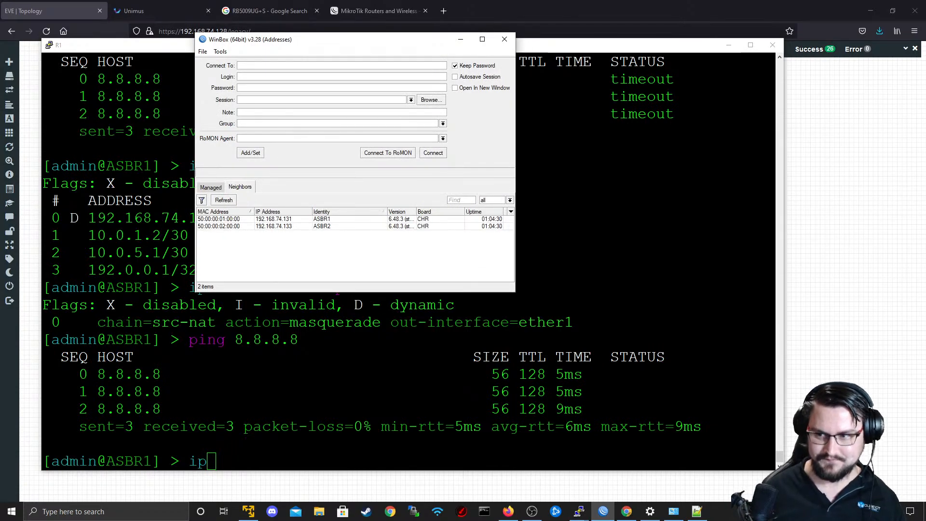
{"action": "left_click", "coordinate": [232, 220]}
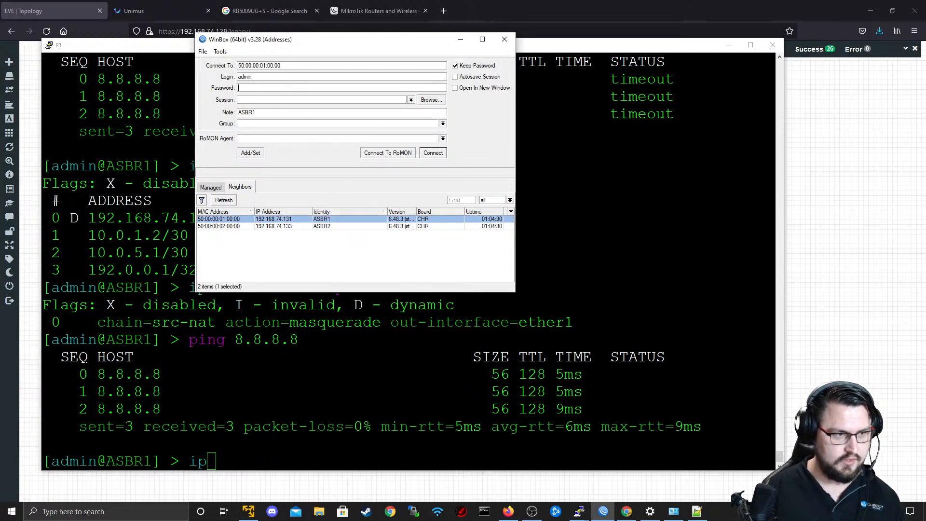
{"action": "key", "text": "Return"}
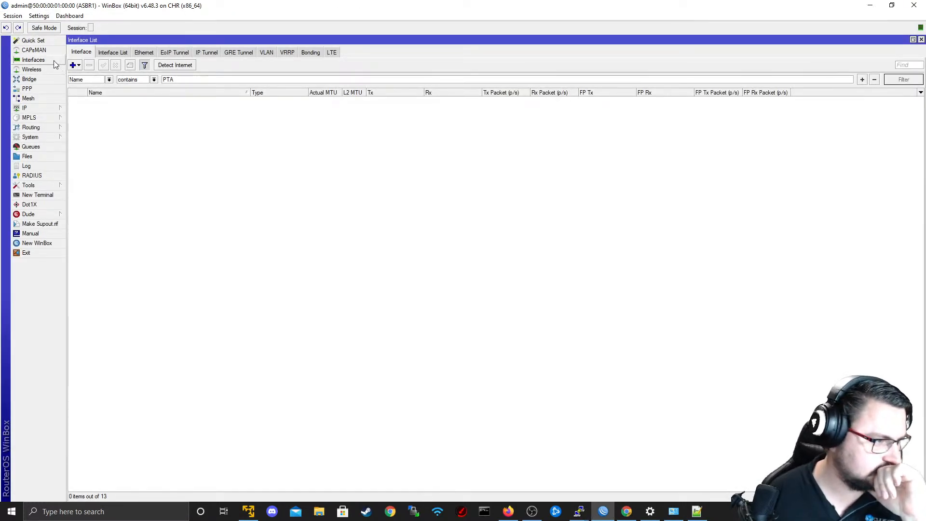
Clear the name filter in the Interface List and zoom in the WinBox interface several levels.
{"action": "double_click", "coordinate": [179, 79]}
{"action": "key", "text": "BackSpace"}
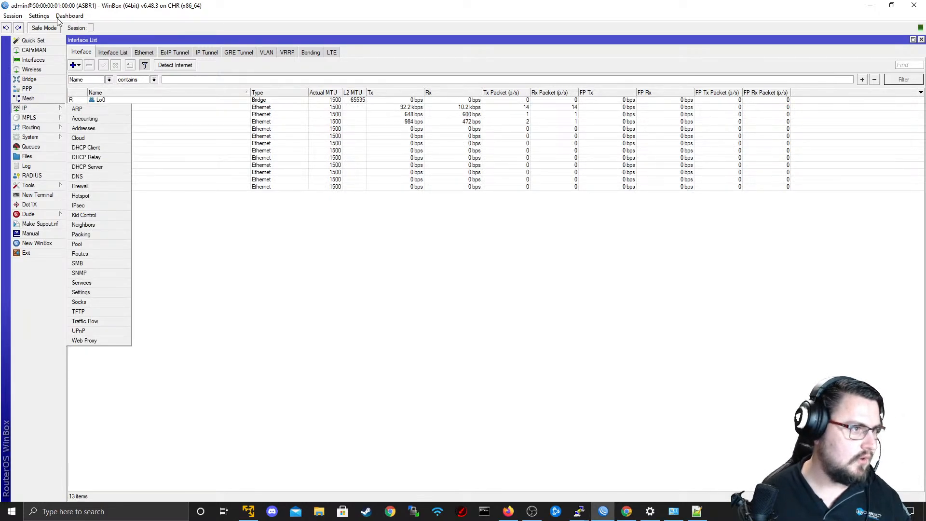
{"action": "left_click", "coordinate": [39, 15]}
{"action": "left_click", "coordinate": [72, 52]}
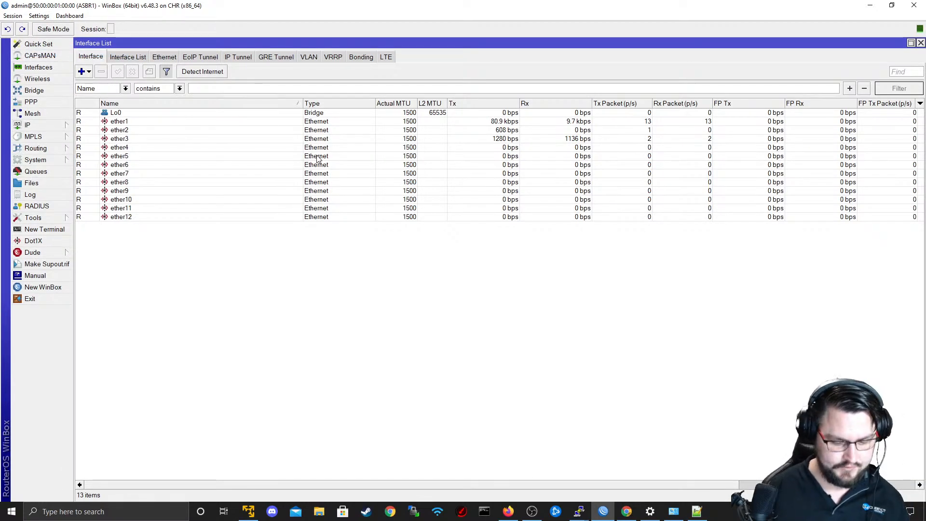
{"action": "key", "text": "ctrl+equal"}
{"action": "key", "text": "ctrl+equal"}
{"action": "key", "text": "ctrl+equal"}
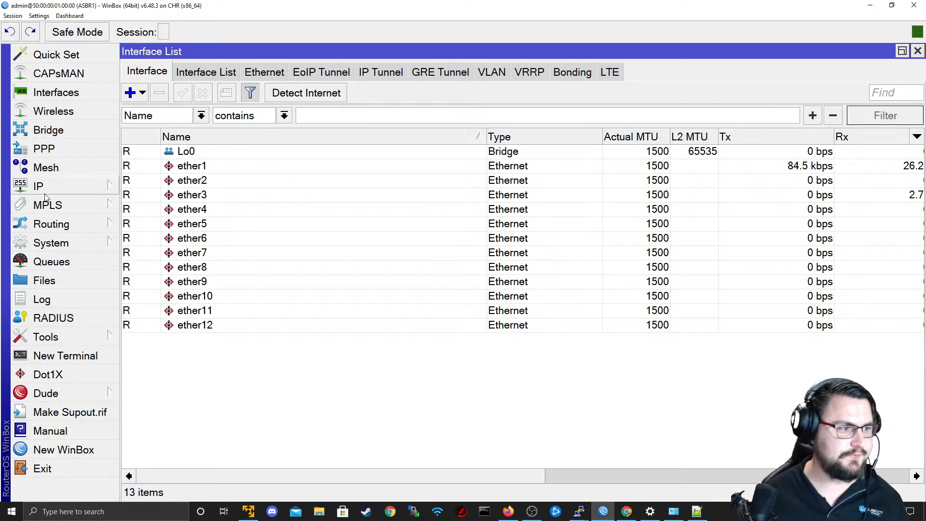
Open ASBR1's existing firewall NAT rule and check the options for its chain and outgoing interface.
{"action": "mouse_move", "coordinate": [108, 187]}
{"action": "left_click", "coordinate": [143, 190]}
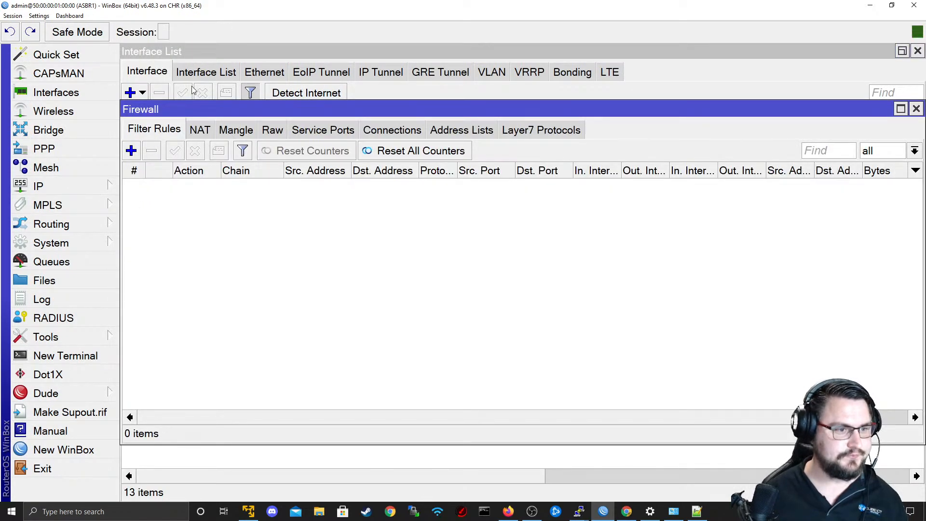
{"action": "left_click", "coordinate": [199, 130]}
{"action": "left_click", "coordinate": [255, 187]}
{"action": "double_click", "coordinate": [253, 187]}
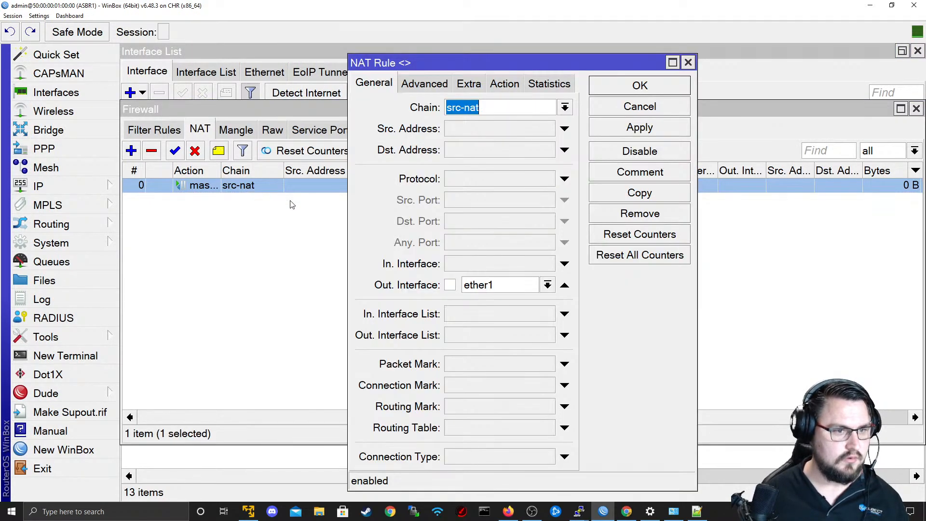
{"action": "left_click", "coordinate": [565, 108]}
{"action": "left_click", "coordinate": [564, 109]}
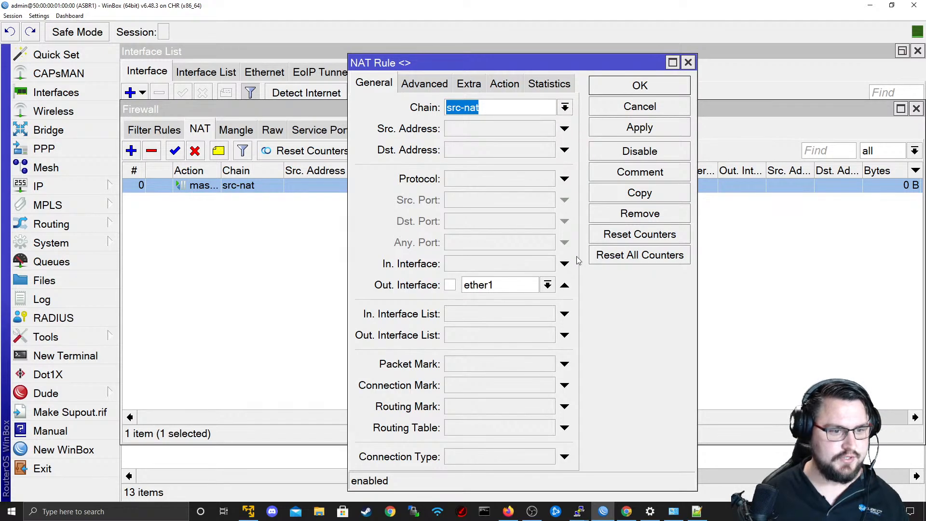
{"action": "left_click", "coordinate": [547, 288]}
{"action": "left_click", "coordinate": [549, 289]}
Check the NAT rule's action and general settings, apply the rule as it is, and close it.
{"action": "left_click", "coordinate": [504, 85]}
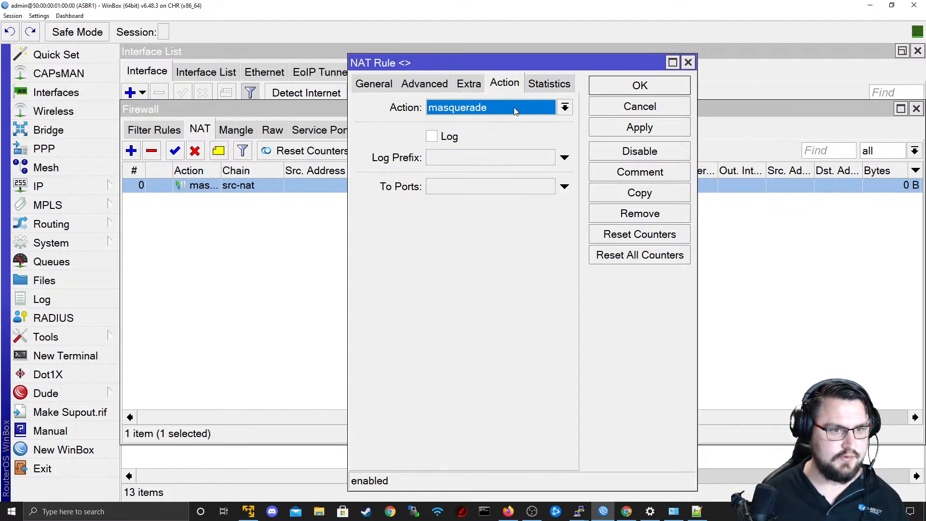
{"action": "left_click", "coordinate": [514, 109]}
{"action": "left_click", "coordinate": [515, 109]}
{"action": "left_click", "coordinate": [389, 82]}
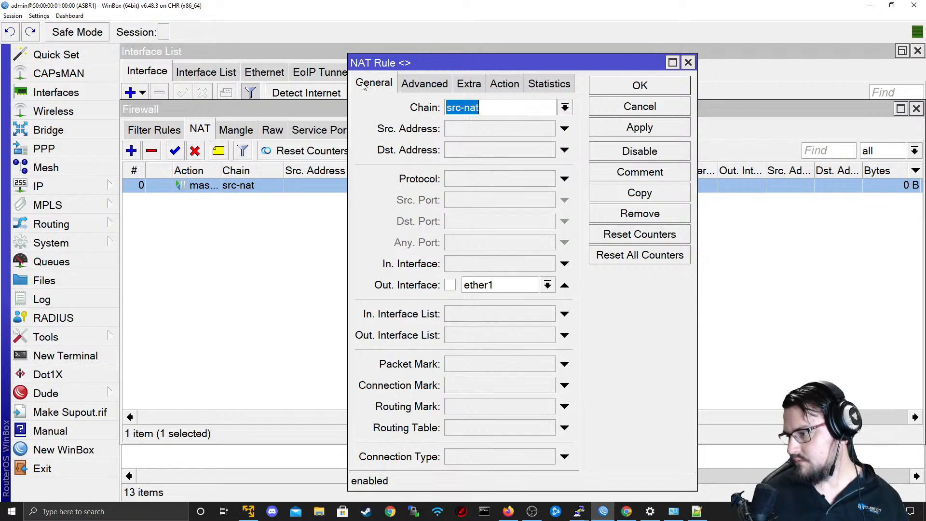
{"action": "left_click", "coordinate": [631, 134]}
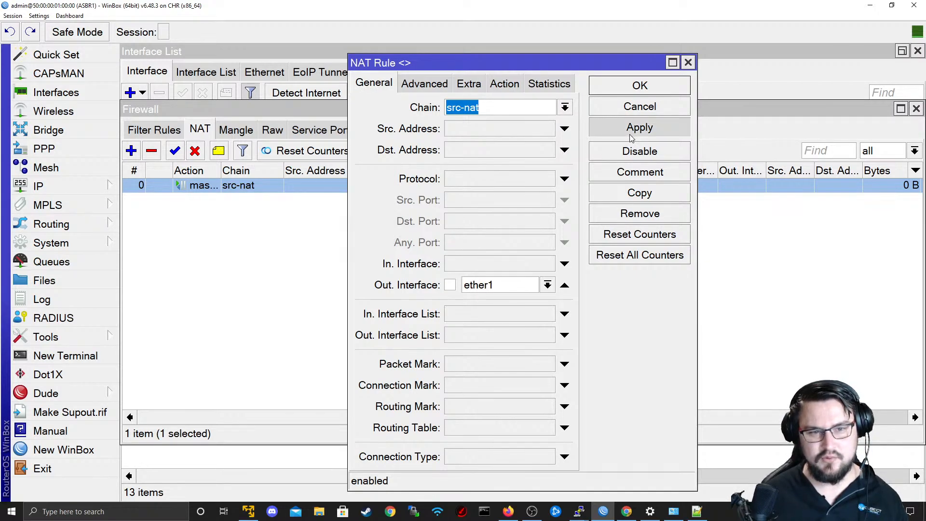
{"action": "left_click", "coordinate": [630, 85]}
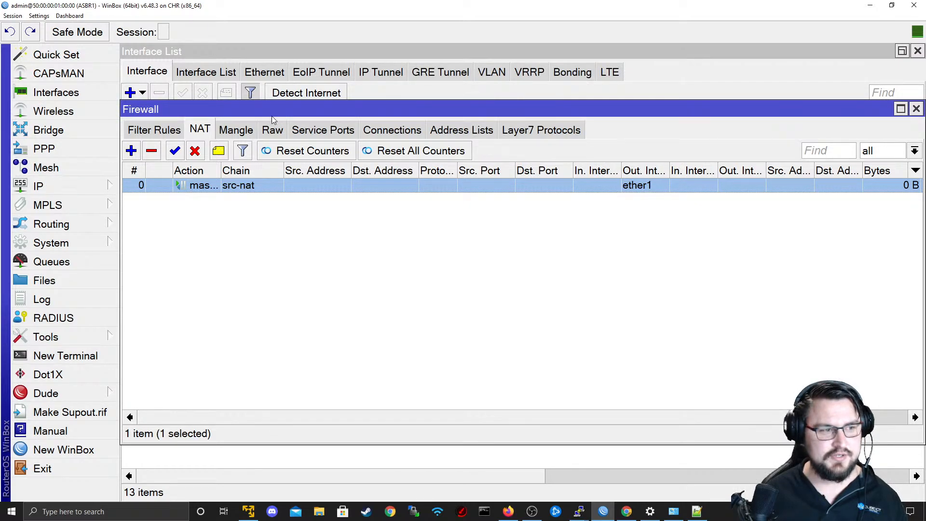
{"action": "mouse_move", "coordinate": [419, 113]}
{"action": "left_mouse_down"}
{"action": "mouse_move", "coordinate": [452, 329]}
{"action": "mouse_move", "coordinate": [451, 127]}
{"action": "mouse_move", "coordinate": [436, 117]}
{"action": "left_mouse_up"}
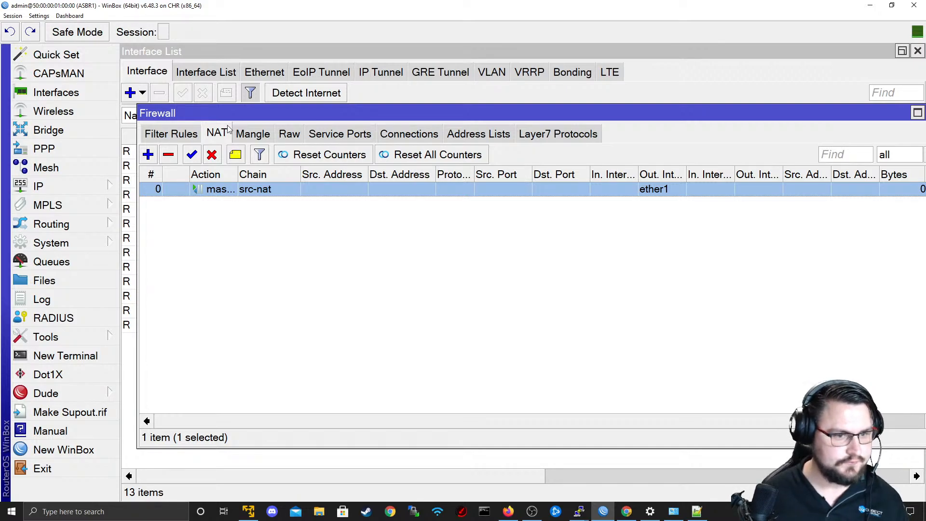
Review ASBR1's terminal output and the EVE topology, and return to the NAT rules in WinBox.
{"action": "key", "text": "alt+Tab"}
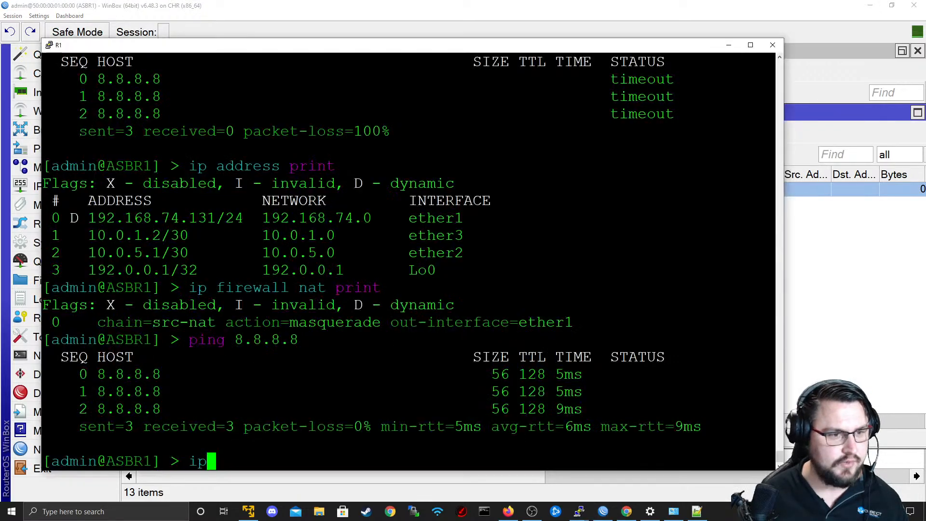
{"action": "key", "text": "alt+Tab"}
{"action": "key", "text": "alt+Tab"}
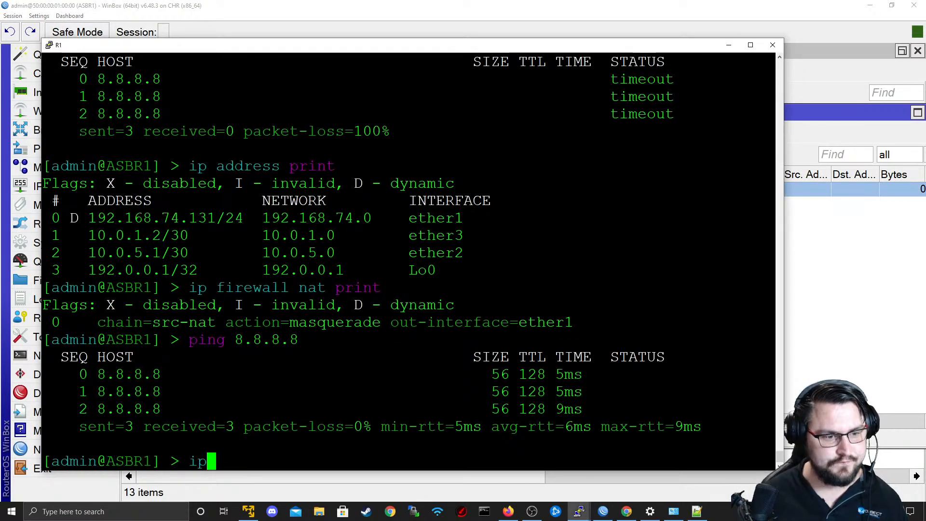
{"action": "key", "text": "alt+Tab"}
{"action": "key", "text": "alt+Tab"}
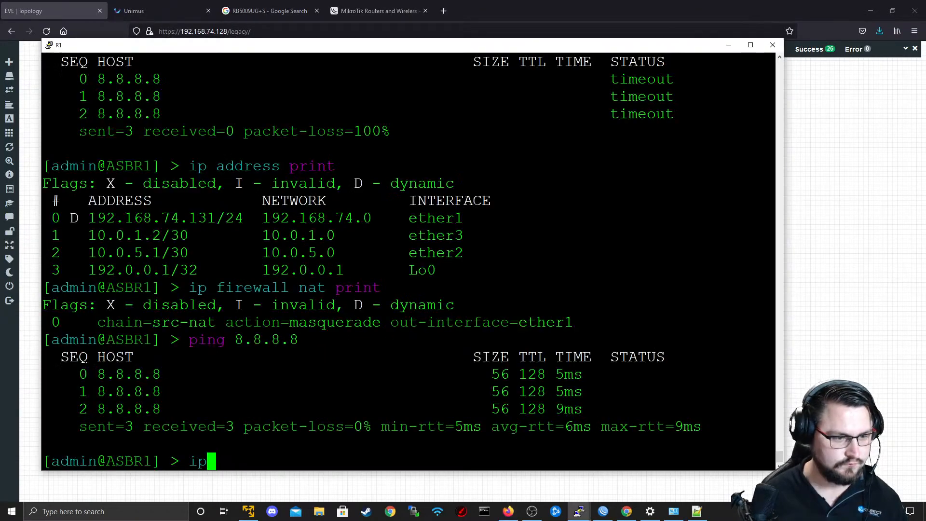
{"action": "key", "text": "alt+Tab"}
{"action": "key", "text": "alt+Tab"}
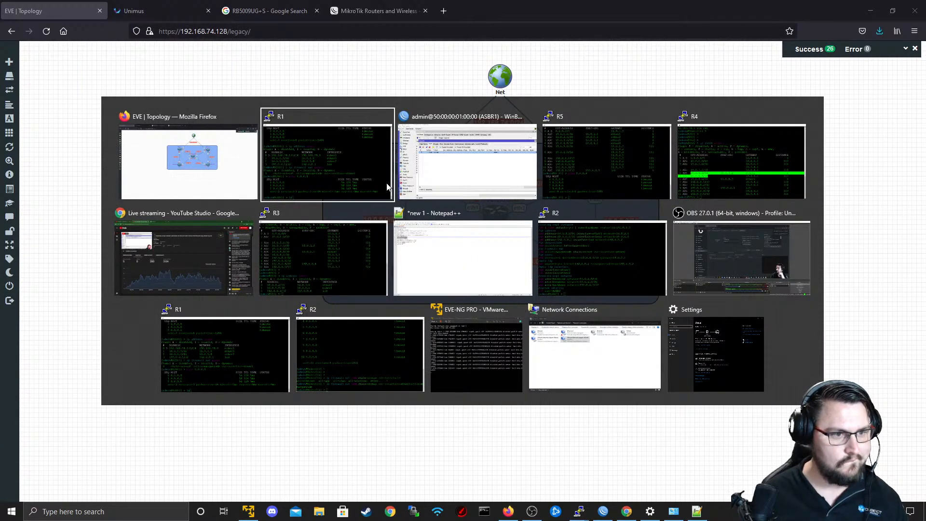
{"action": "key", "text": "alt+Tab"}
{"action": "key", "text": "Tab"}
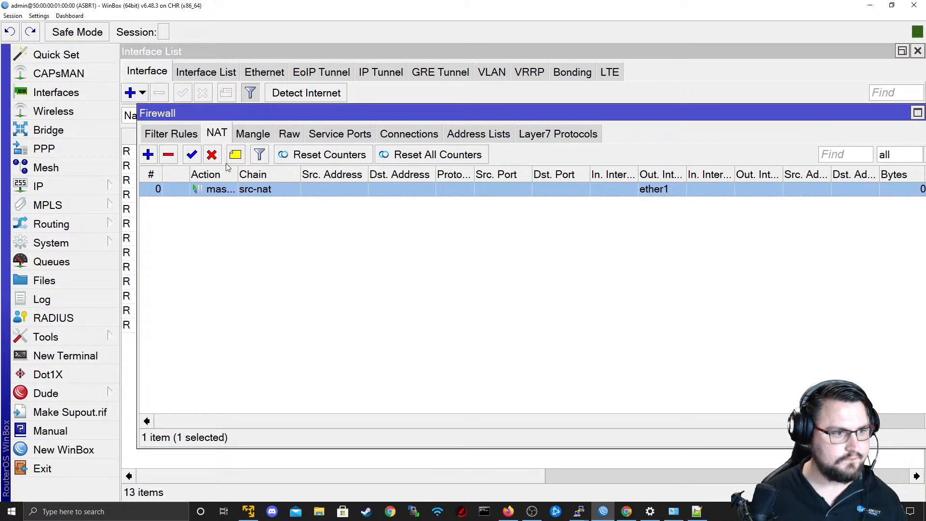
Reopen and close the NAT rule, and examine the firewall's connections, mangle and raw entries.
{"action": "double_click", "coordinate": [217, 189]}
{"action": "key", "text": "Escape"}
{"action": "left_click", "coordinate": [416, 137]}
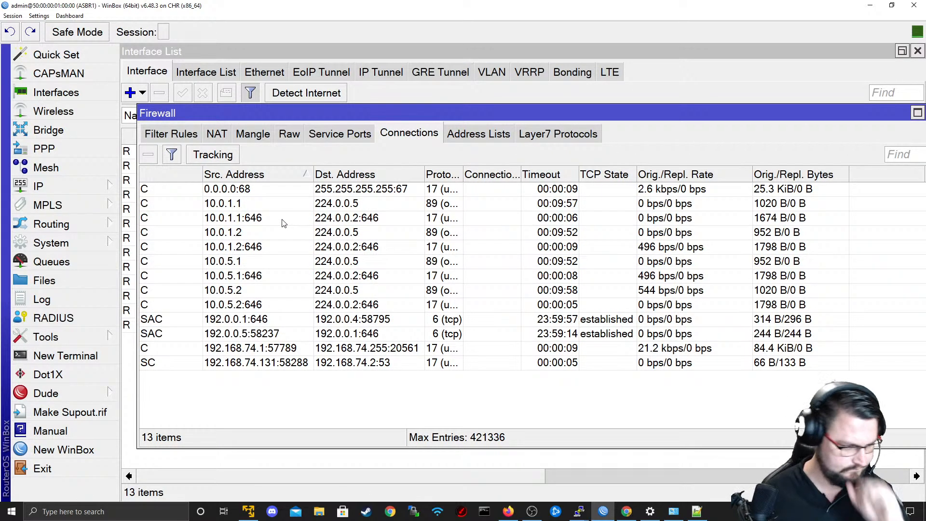
{"action": "left_click", "coordinate": [261, 137]}
{"action": "left_click", "coordinate": [291, 138]}
{"action": "left_click", "coordinate": [238, 139]}
{"action": "left_click", "coordinate": [226, 138]}
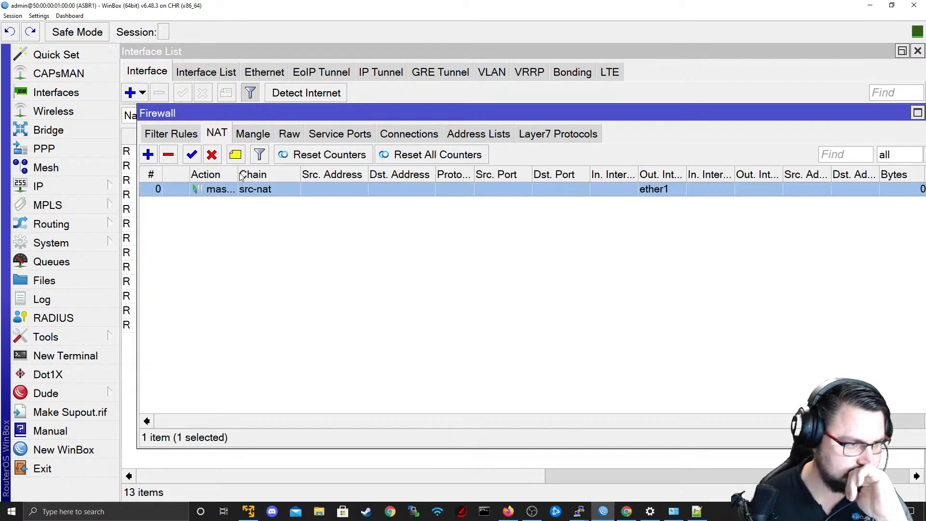
Delete the src-nat rule and create a new NAT rule with chain srcnat and outgoing interface ether1.
{"action": "left_click", "coordinate": [168, 155]}
{"action": "left_click", "coordinate": [148, 154]}
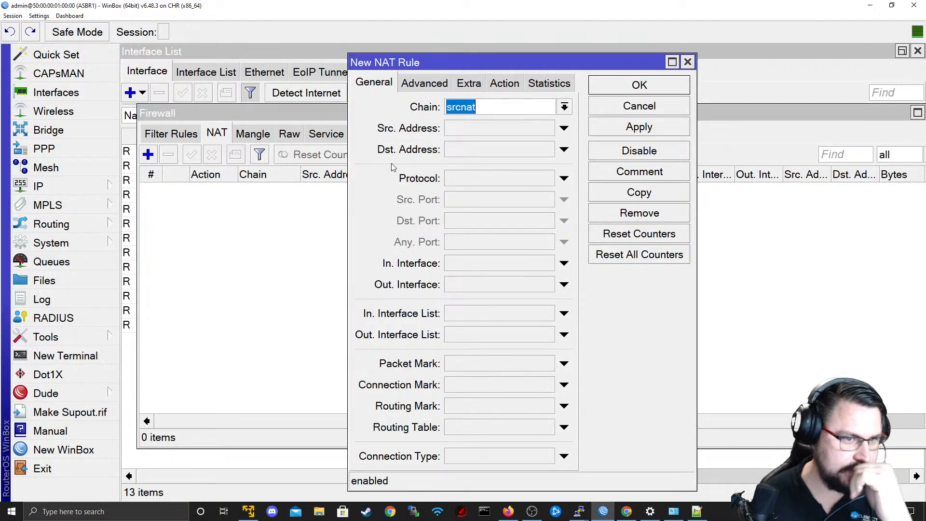
{"action": "left_click", "coordinate": [564, 107]}
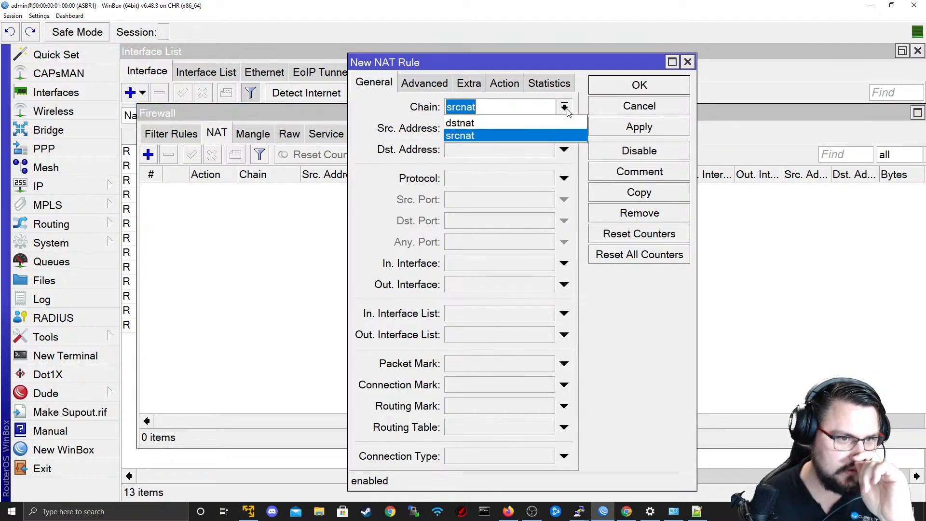
{"action": "left_click", "coordinate": [564, 107]}
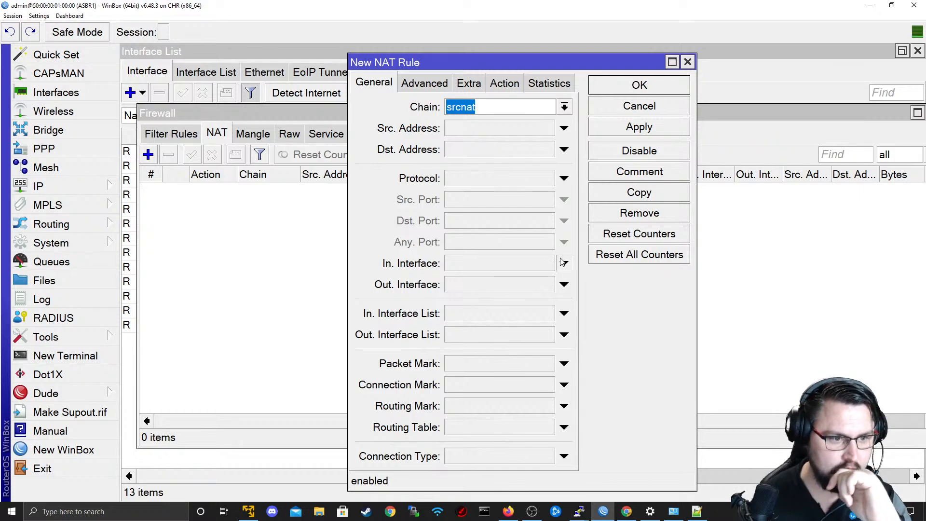
{"action": "left_click", "coordinate": [564, 284]}
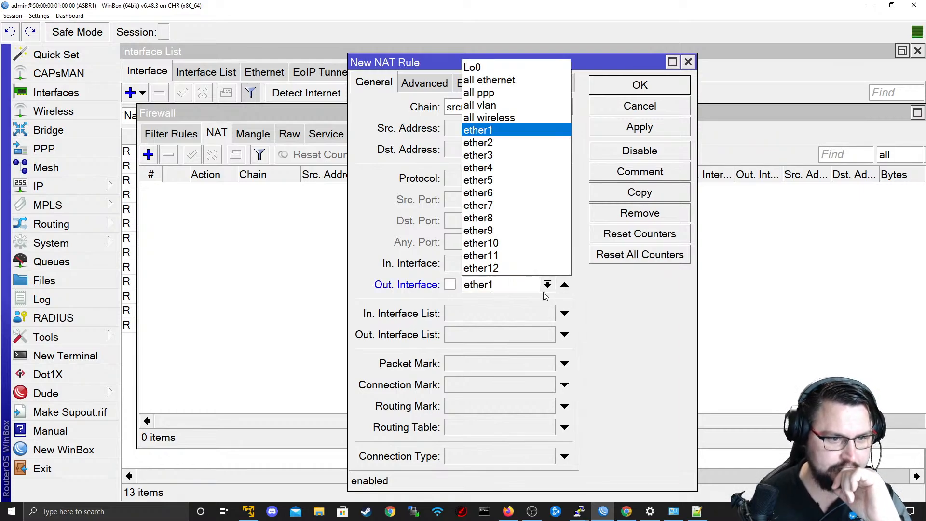
{"action": "left_click", "coordinate": [514, 130]}
Set the new NAT rule's action to masquerade and save the rule.
{"action": "left_click", "coordinate": [505, 83]}
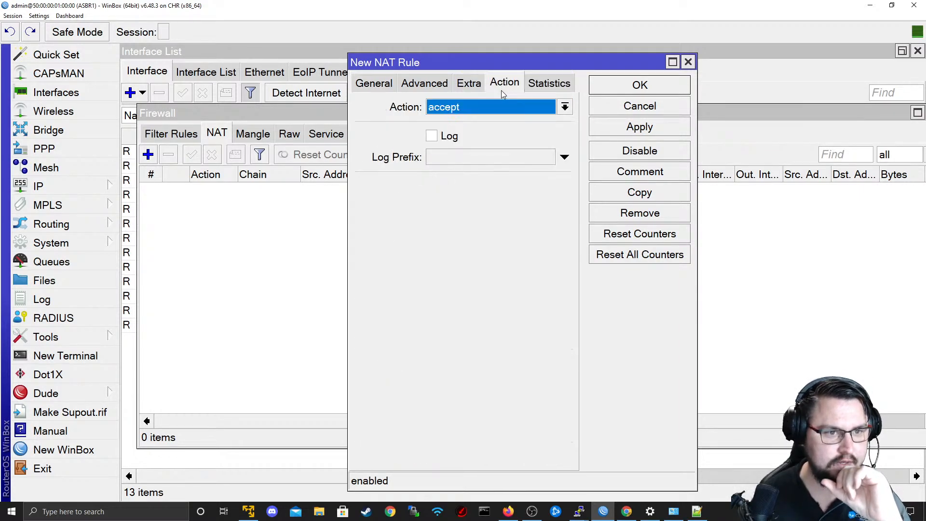
{"action": "left_click", "coordinate": [492, 107]}
{"action": "left_click", "coordinate": [483, 199]}
{"action": "left_click", "coordinate": [645, 129]}
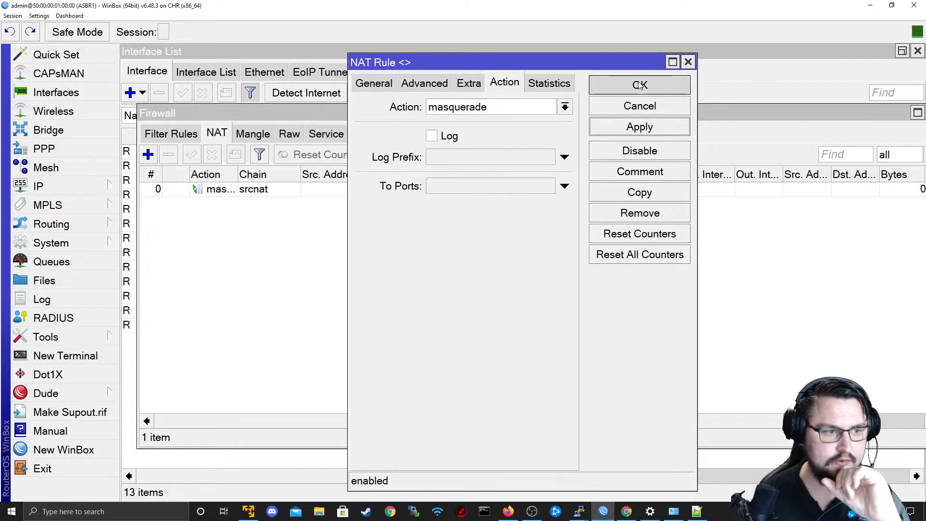
{"action": "left_click", "coordinate": [640, 85]}
Switch to ASBR1's terminal and rerun the ping to 8.8.8.8 with source address 10.0.1.2.
{"action": "key", "text": "super+Tab"}
{"action": "left_click", "coordinate": [360, 254]}
{"action": "key", "text": "Up"}
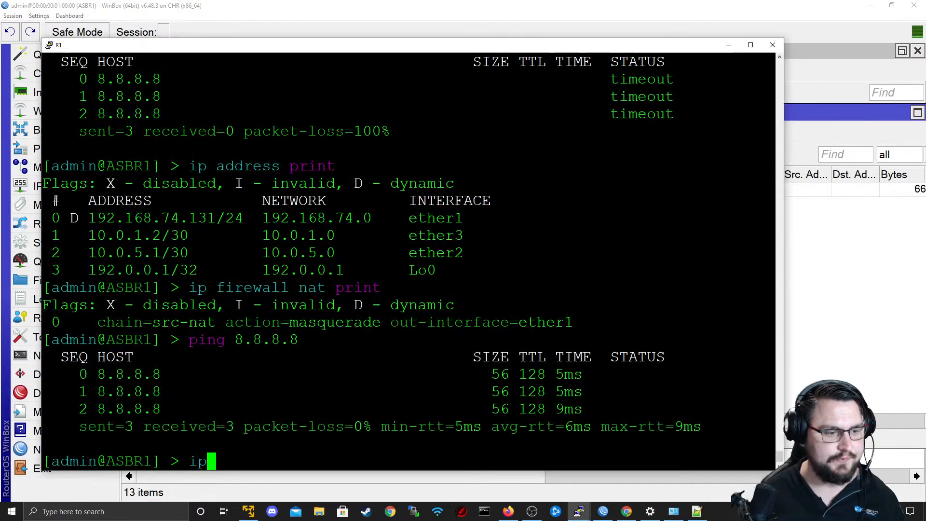
{"action": "key", "text": "Up"}
{"action": "key", "text": "Up"}
{"action": "key", "text": "Up"}
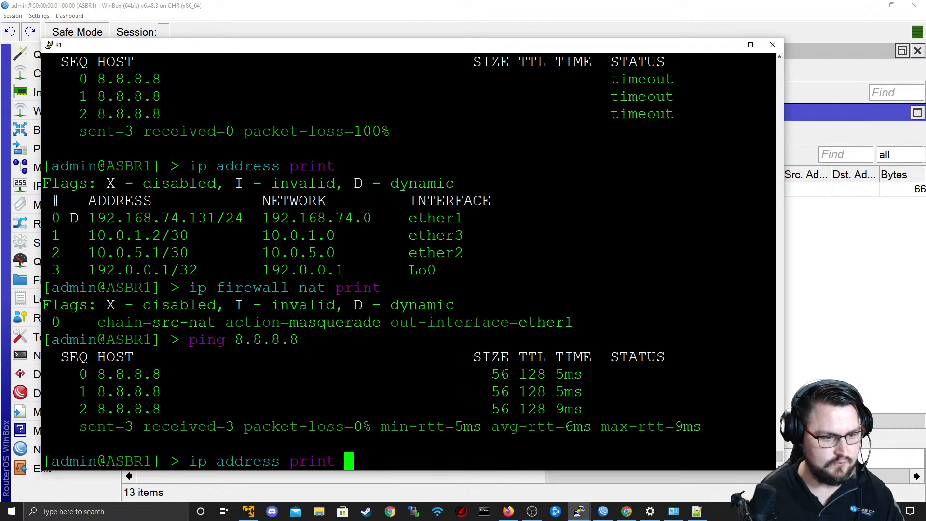
{"action": "key", "text": "Return"}
{"action": "key", "text": "ctrl+c"}
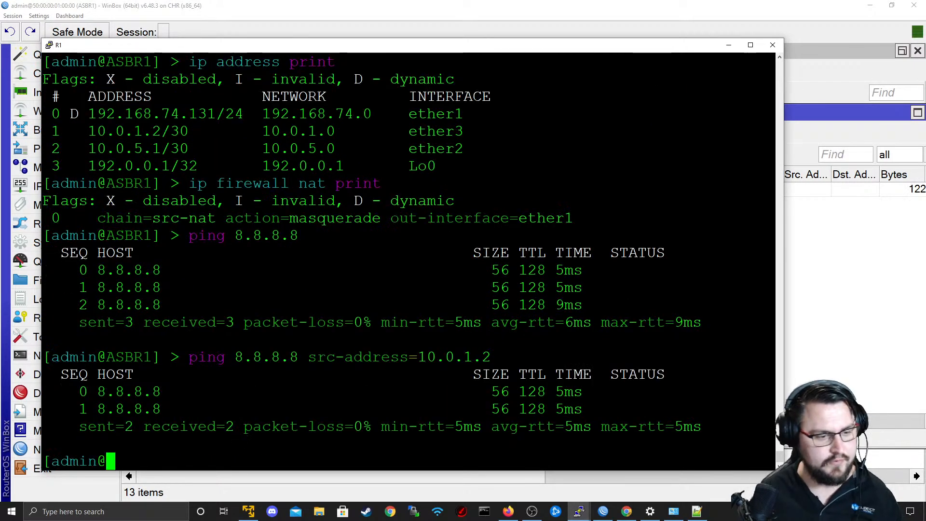
Switch to RR_P1's terminal and repeat the ping to 8.8.8.8.
{"action": "key", "text": "super+Tab"}
{"action": "key", "text": "alt+Tab"}
{"action": "key", "text": "alt+Tab"}
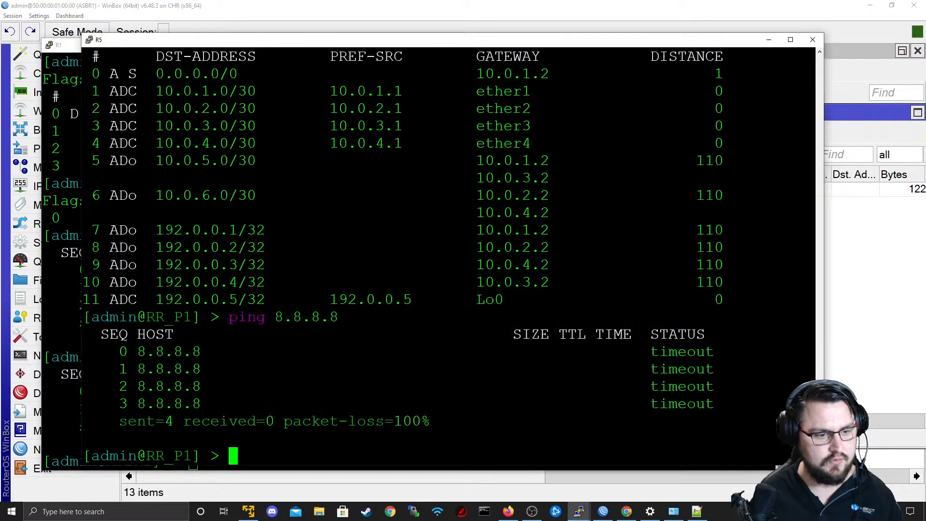
{"action": "key", "text": "Up"}
{"action": "key", "text": "Return"}
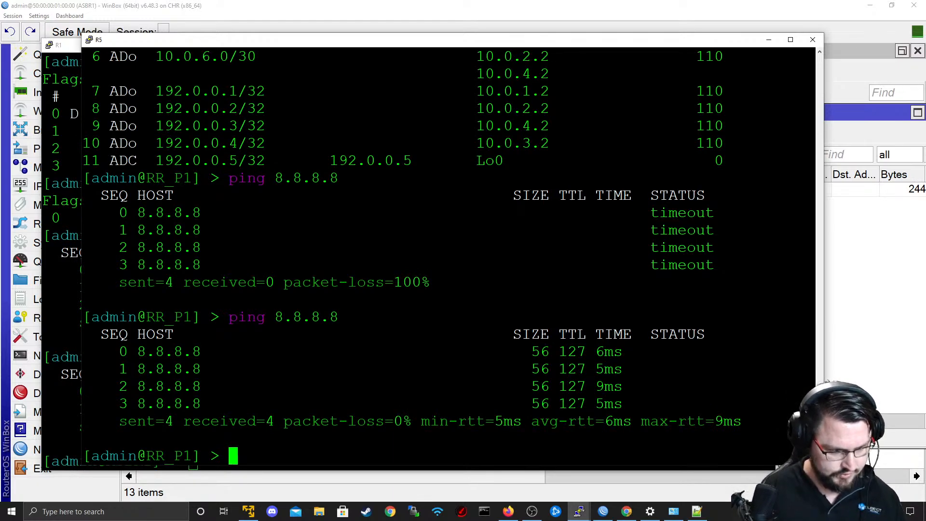
Begin an ip dns set command on RR_P1 and display its available properties.
{"action": "type", "text": "ip dns s"}
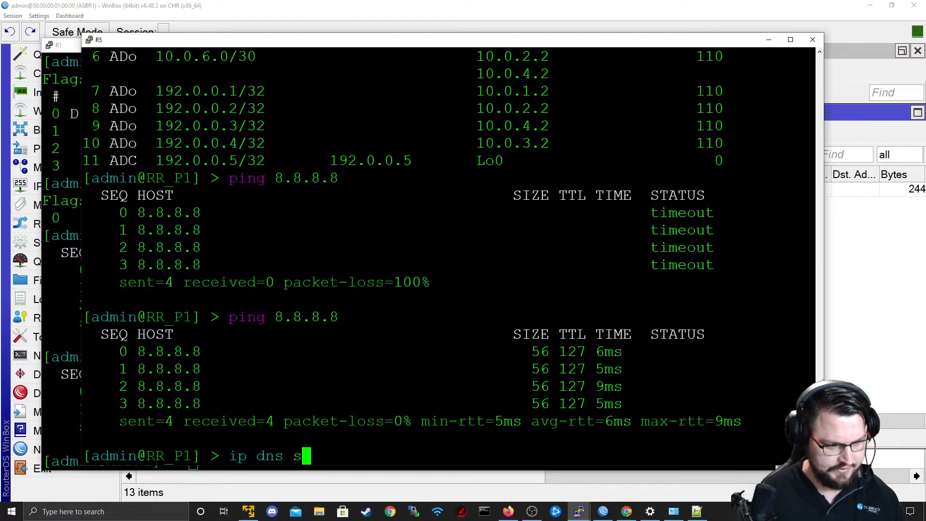
{"action": "type", "text": "et na"}
{"action": "key", "text": "BackSpace"}
{"action": "key", "text": "BackSpace"}
{"action": "key", "text": "BackSpace"}
{"action": "key", "text": "BackSpace"}
{"action": "key", "text": "BackSpace"}
{"action": "key", "text": "BackSpace"}
{"action": "key", "text": "BackSpace"}
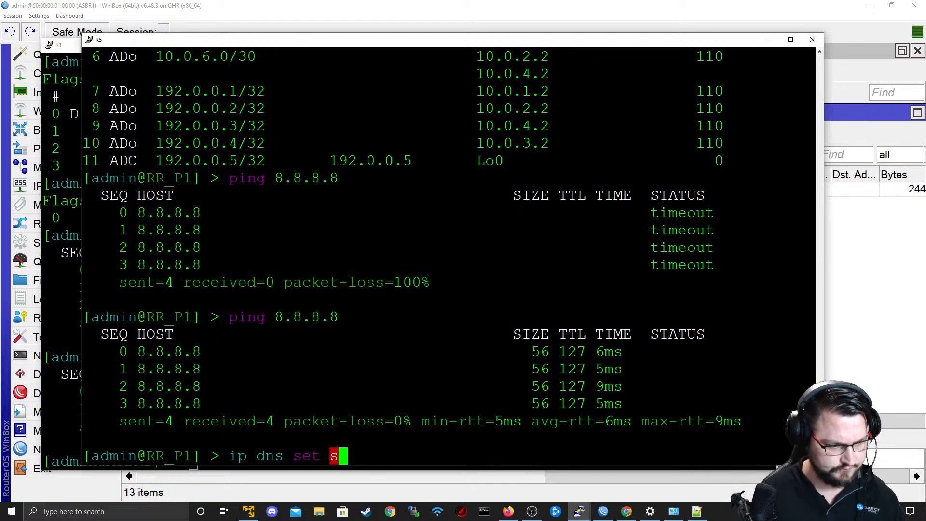
{"action": "key", "text": "question"}
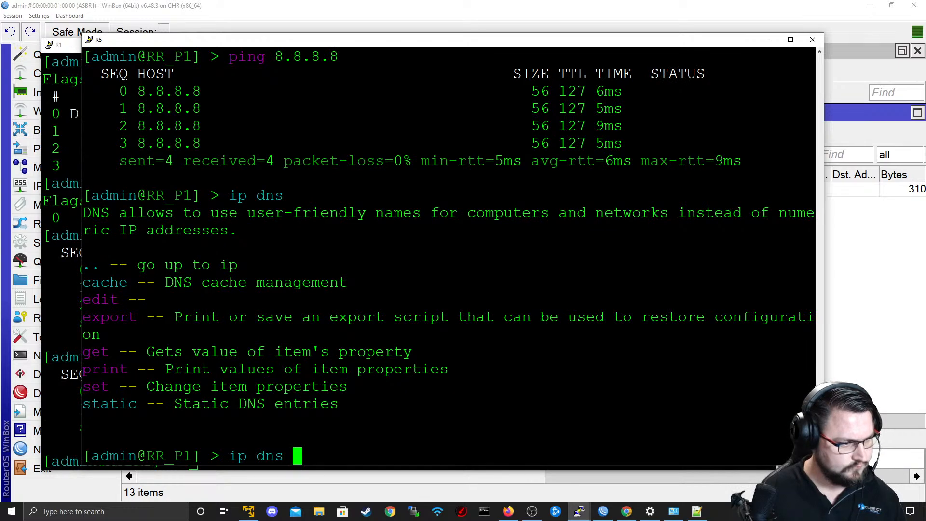
{"action": "type", "text": "s"}
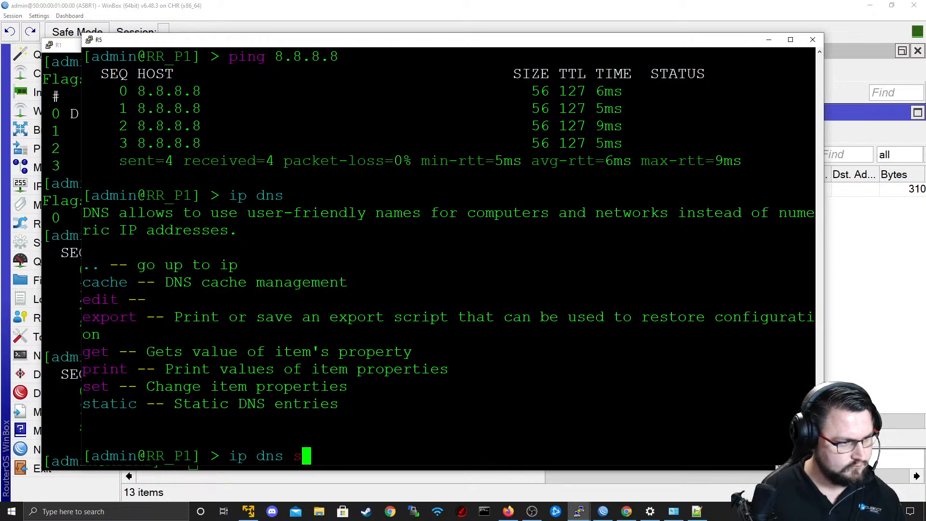
{"action": "type", "text": "et"}
{"action": "key", "text": "question"}
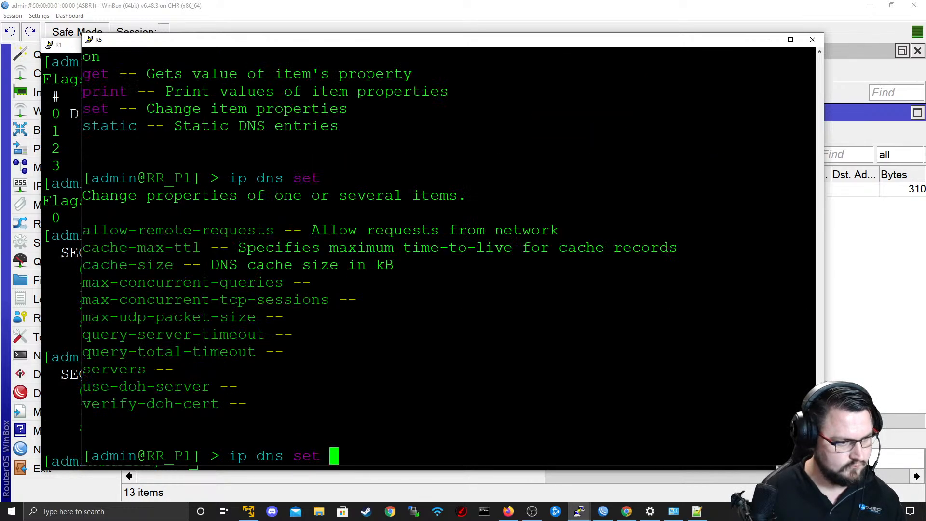
{"action": "type", "text": "servers="}
{"action": "key", "text": "question"}
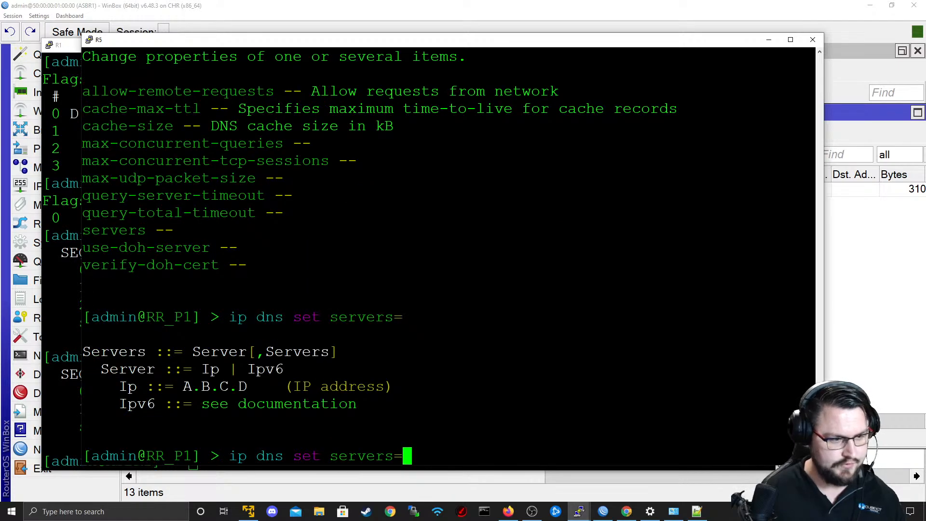
{"action": "type", "text": "8.8.8.8"}
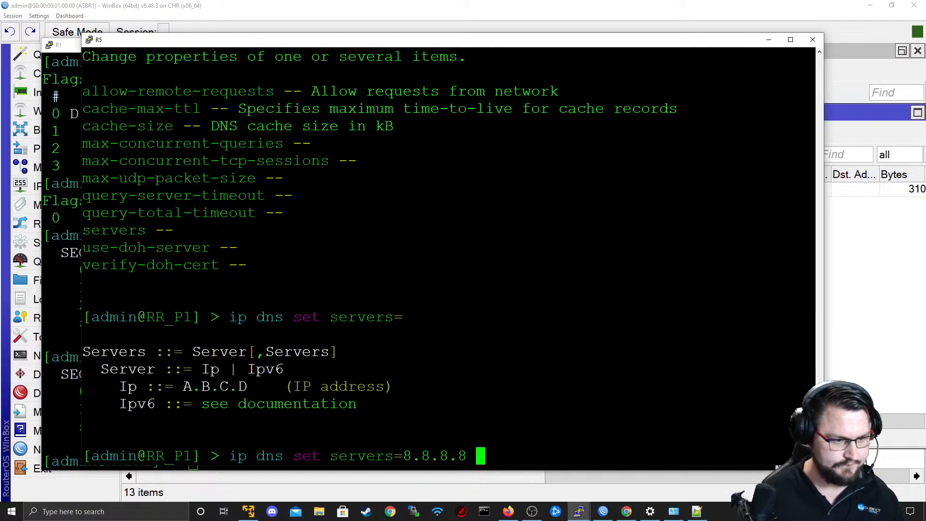
{"action": "key", "text": "Return"}
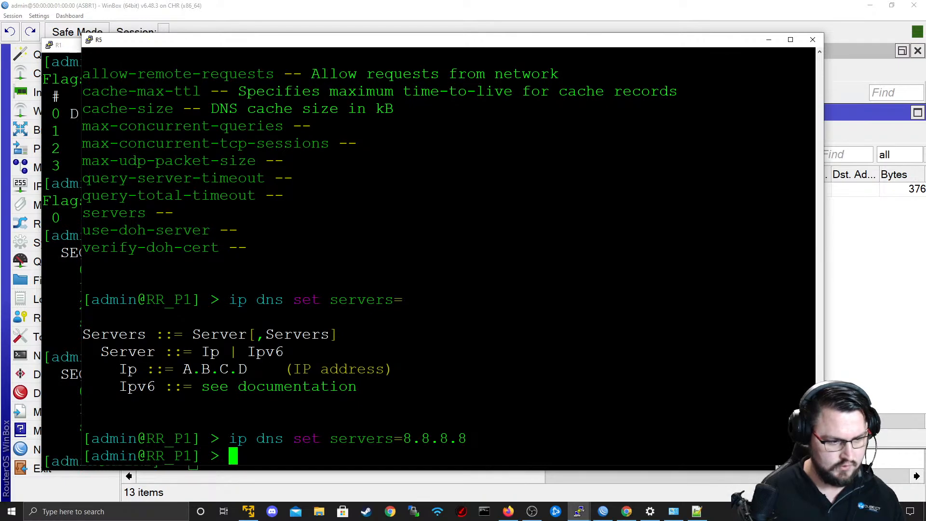
{"action": "type", "text": "ping www.google.com"}
{"action": "key", "text": "Return"}
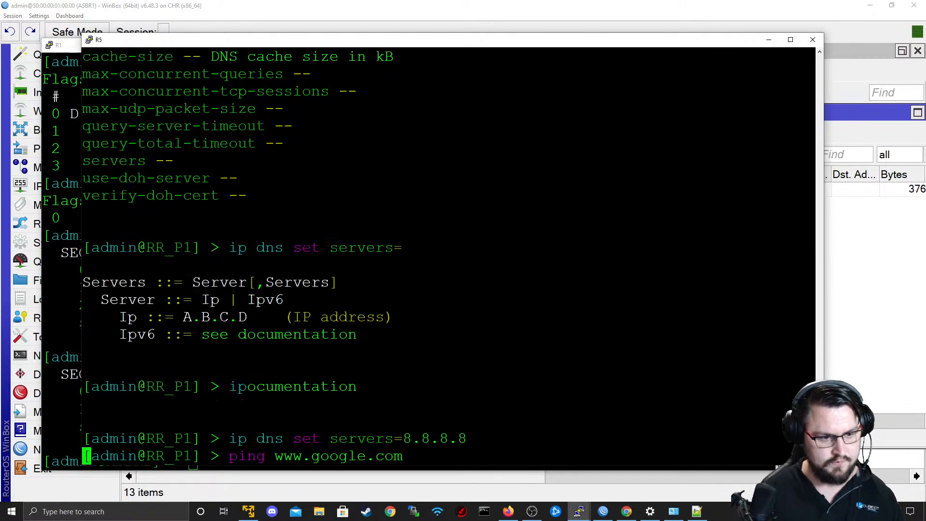
Stop RR_P1's ping, switch to the EVE topology in the browser and open a terminal session to R3.
{"action": "key", "text": "ctrl+c"}
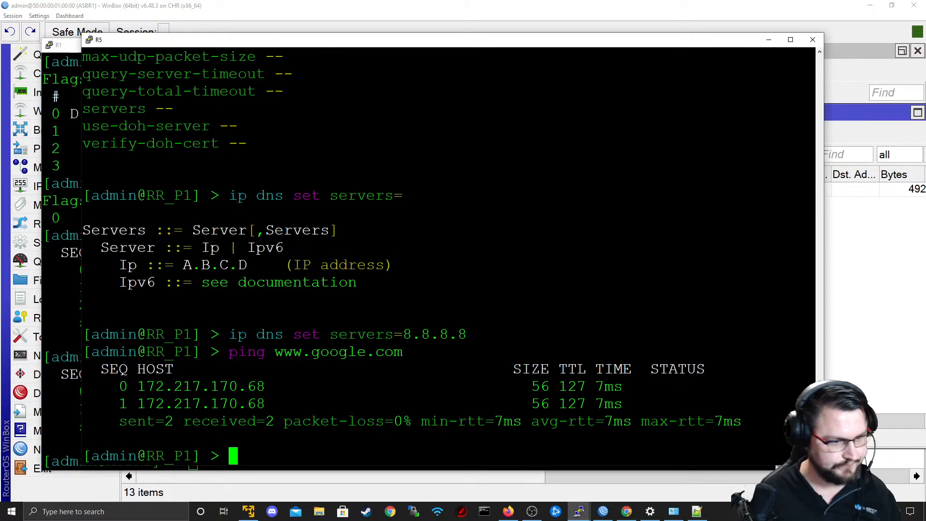
{"action": "key", "text": "alt+Tab"}
{"action": "key", "text": "alt+Tab"}
{"action": "key", "text": "alt+Tab"}
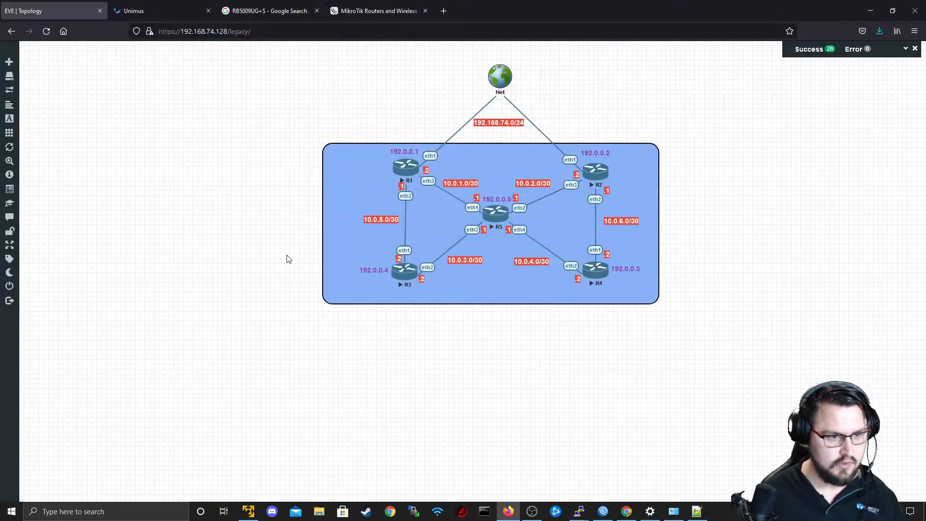
{"action": "left_click", "coordinate": [404, 272]}
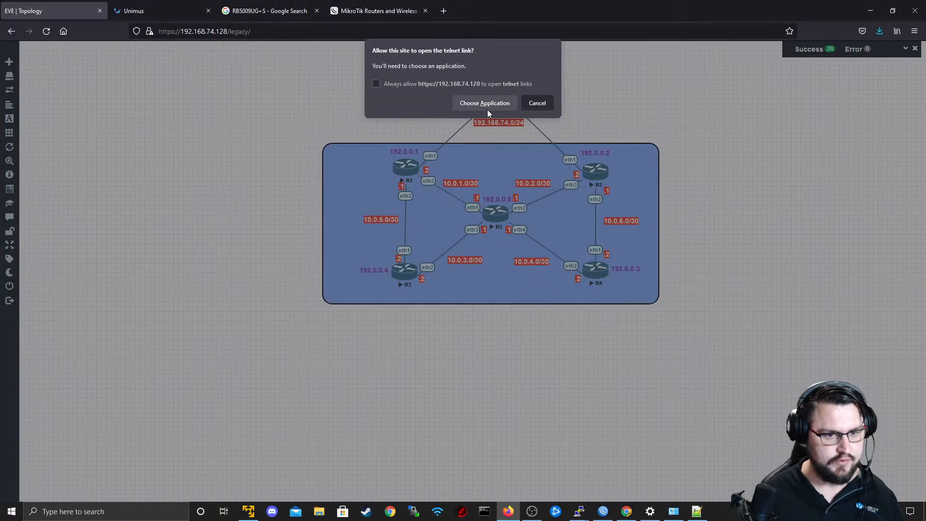
{"action": "left_click", "coordinate": [486, 104]}
{"action": "left_click", "coordinate": [491, 153]}
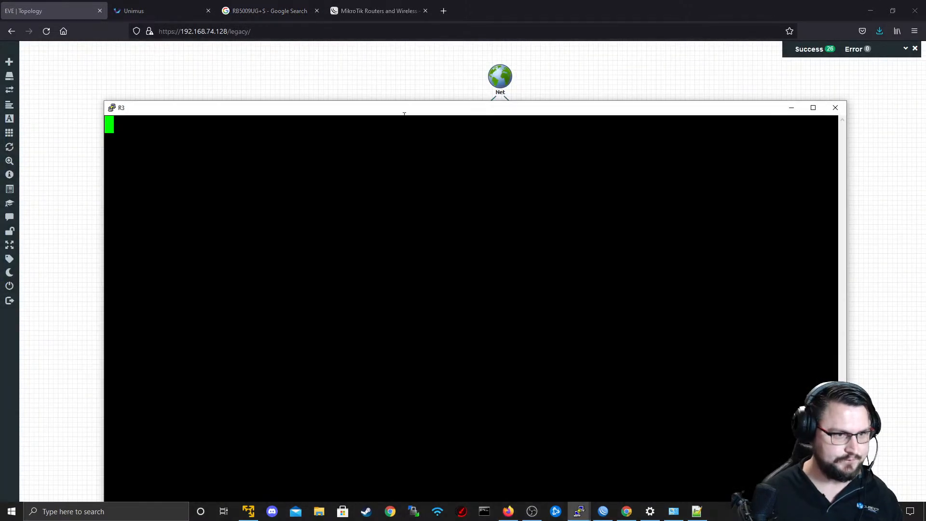
{"action": "left_click_drag", "start_coordinate": [402, 108], "coordinate": [403, 55]}
{"action": "key", "text": "Return"}
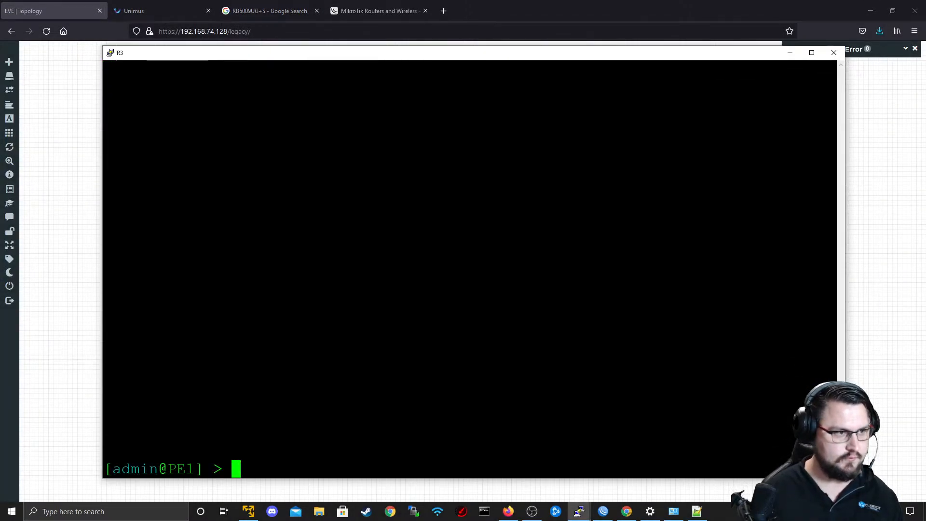
Set PE1's DNS server to 8.8.8.8 and close its terminal session.
{"action": "type", "text": "ip dn"}
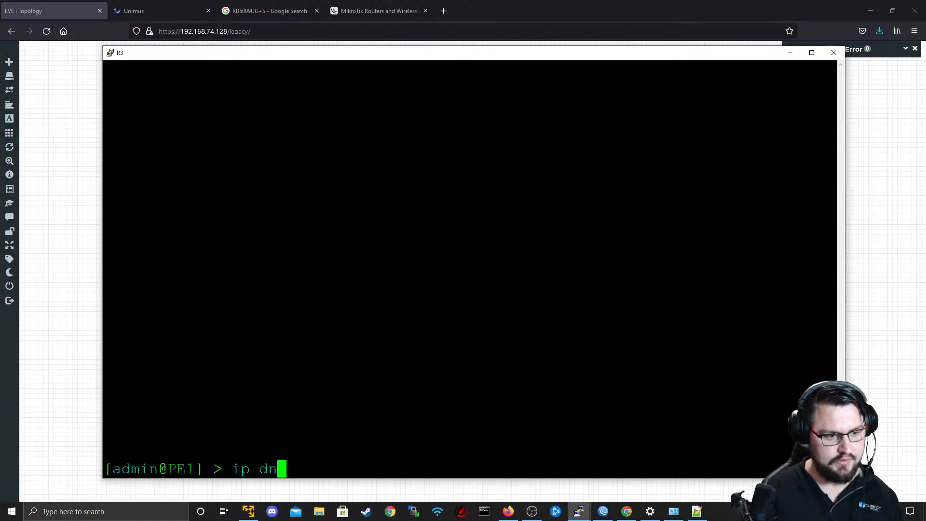
{"action": "type", "text": "s set servers=8.8.8.8"}
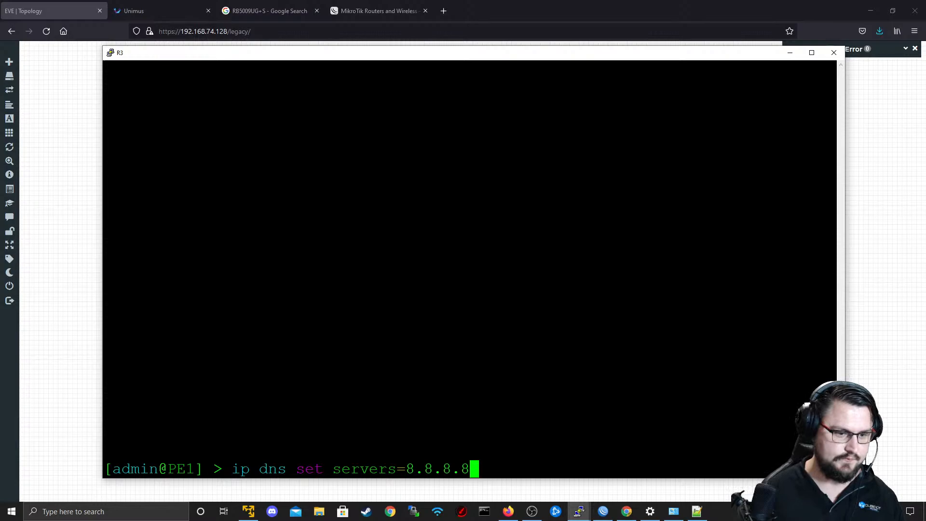
{"action": "key", "text": "Return"}
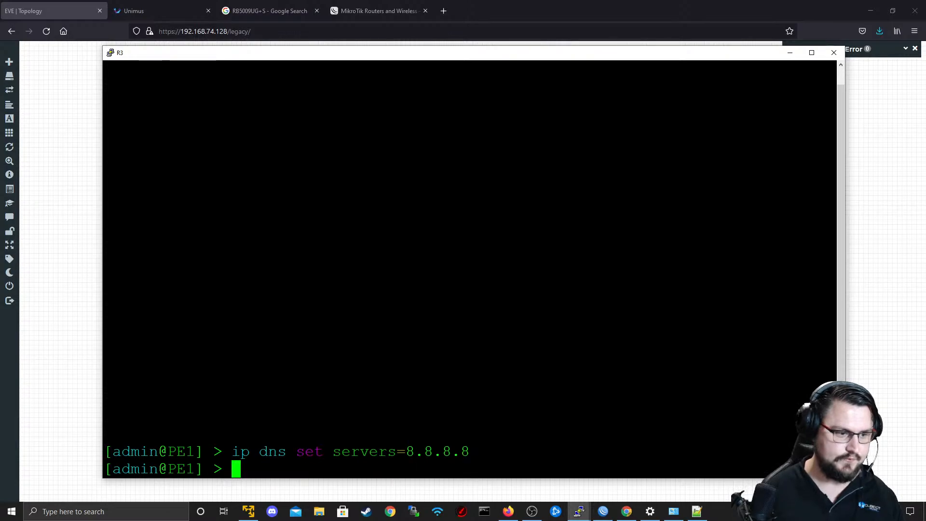
{"action": "left_click", "coordinate": [827, 53]}
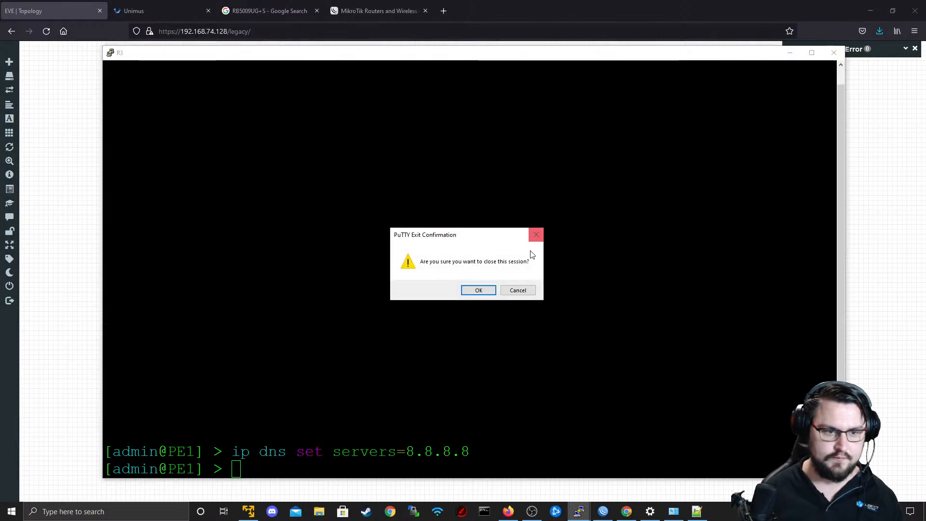
{"action": "left_click", "coordinate": [478, 290]}
Open a terminal session to R4 from the topology and set PE2's DNS server to 8.8.8.8.
{"action": "left_click", "coordinate": [595, 280]}
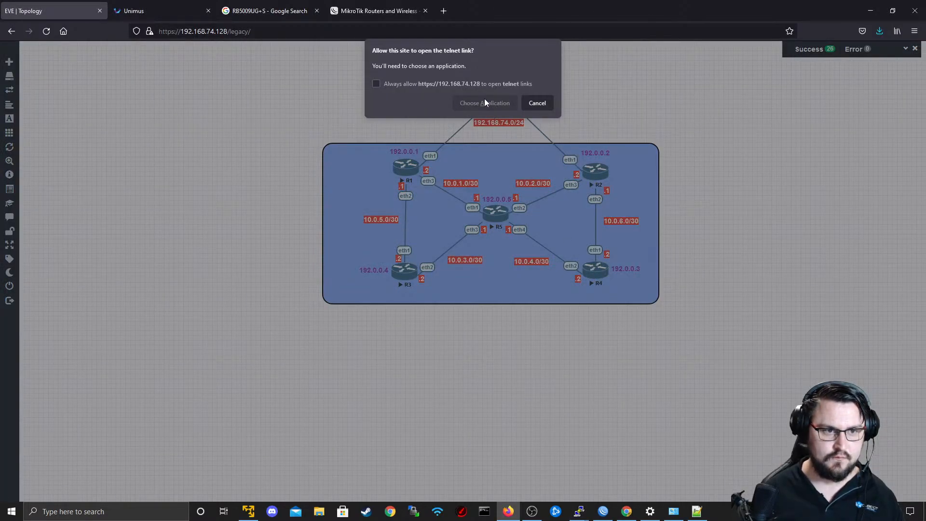
{"action": "left_click", "coordinate": [485, 103]}
{"action": "left_click", "coordinate": [494, 155]}
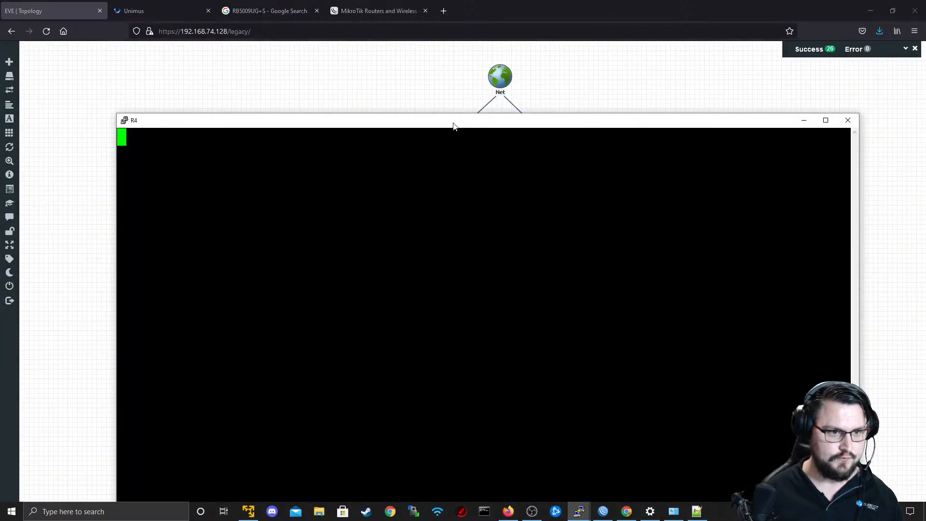
{"action": "left_click_drag", "start_coordinate": [454, 126], "coordinate": [440, 66]}
{"action": "key", "text": "Return"}
{"action": "type", "text": "ip "}
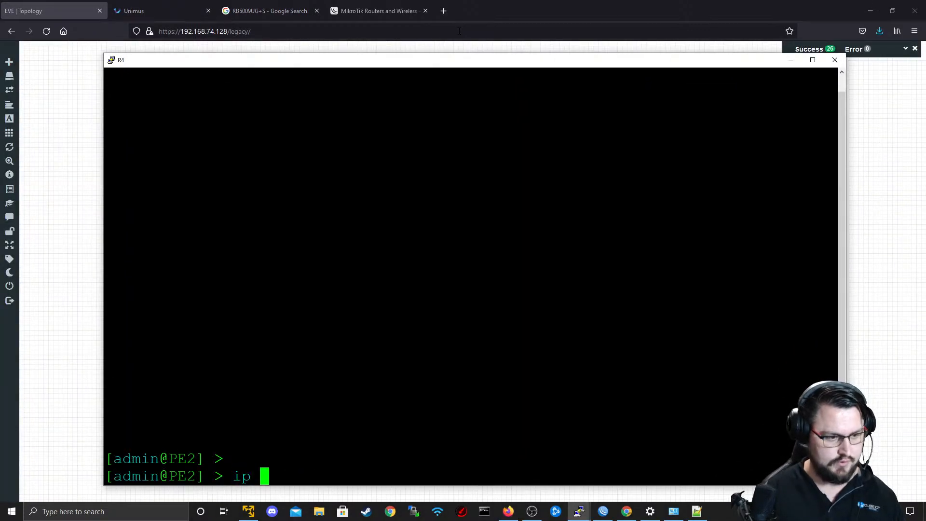
{"action": "type", "text": "dns set "}
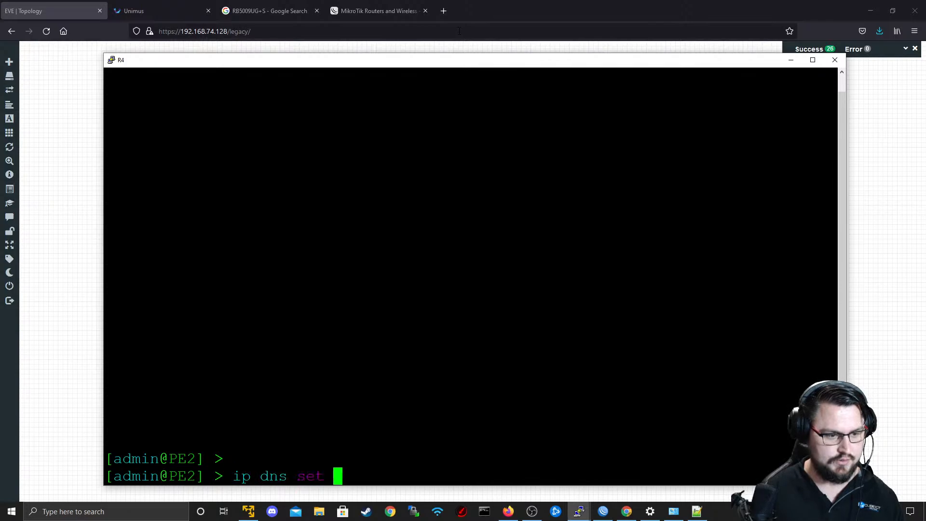
{"action": "type", "text": "servers=8.8.8.8"}
{"action": "key", "text": "Return"}
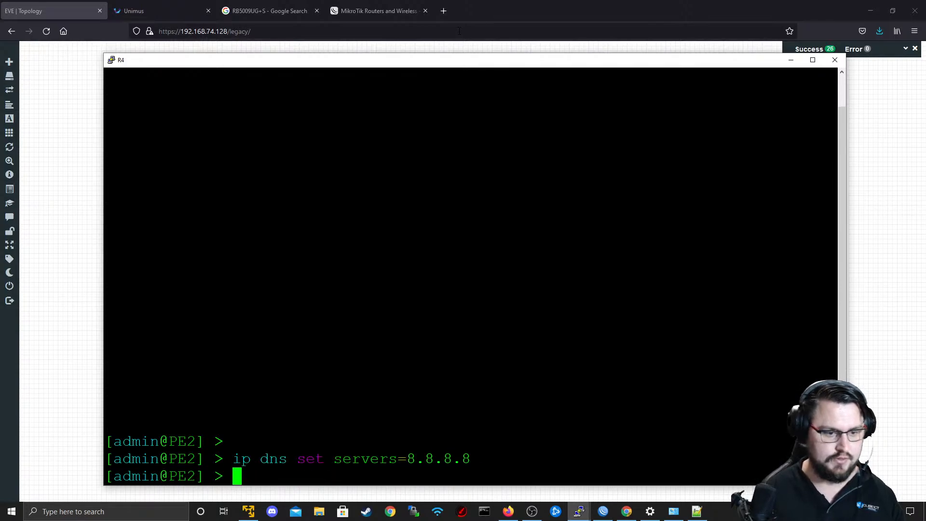
{"action": "left_click", "coordinate": [834, 59]}
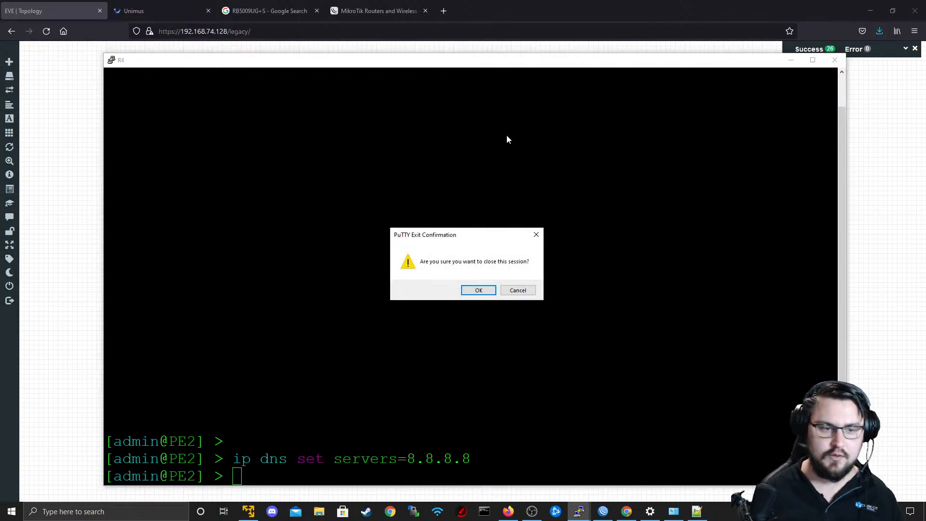
{"action": "left_click", "coordinate": [522, 286]}
{"action": "type", "text": "ping "}
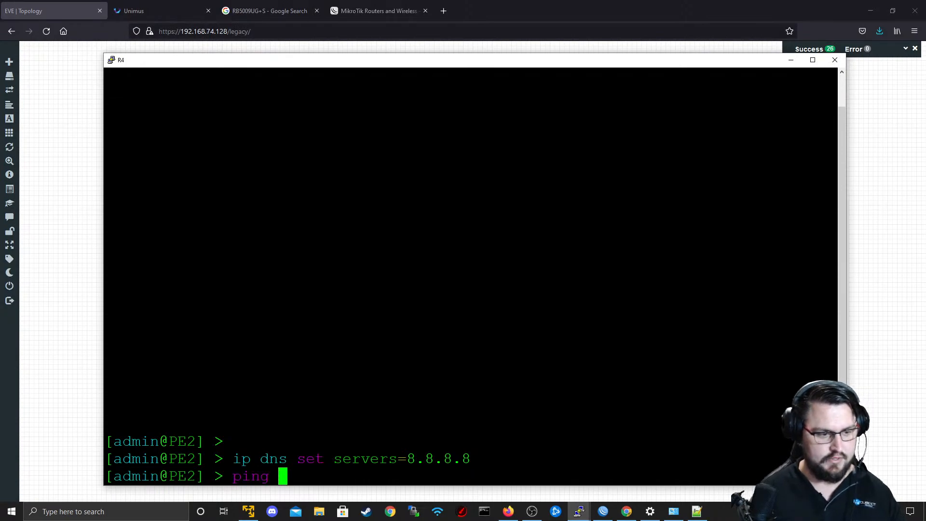
{"action": "type", "text": "www.google.com"}
{"action": "key", "text": "Return"}
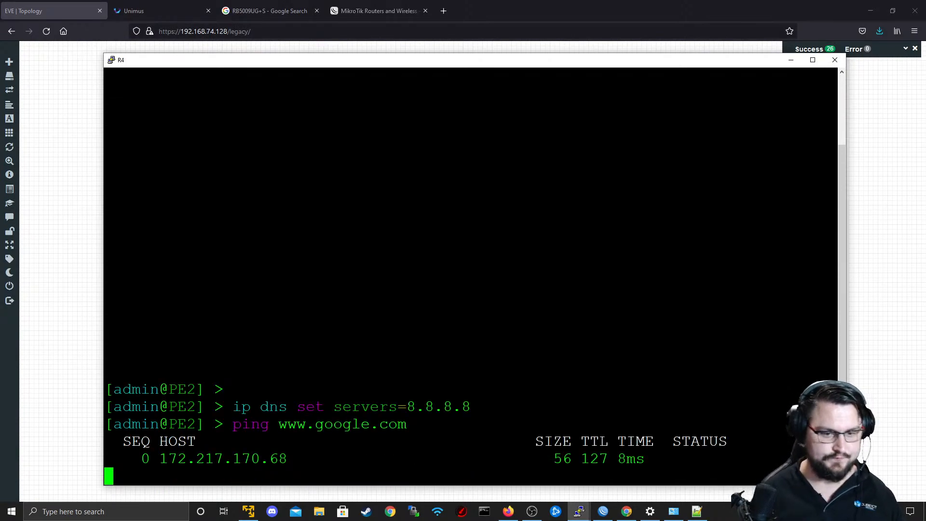
{"action": "key", "text": "ctrl+c"}
{"action": "left_click", "coordinate": [834, 60]}
{"action": "key", "text": "Return"}
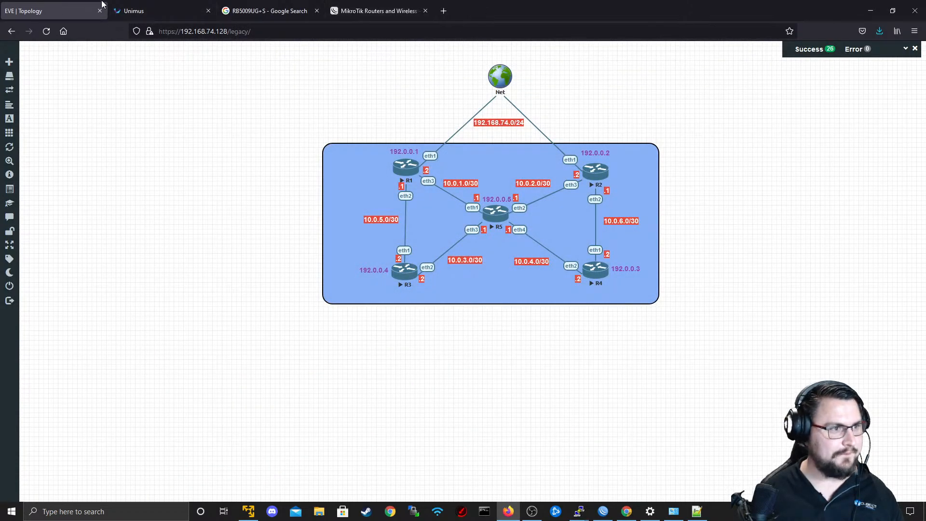
Switch to Unimus and run the Do Firmware Upgrade config push.
{"action": "left_click", "coordinate": [138, 10]}
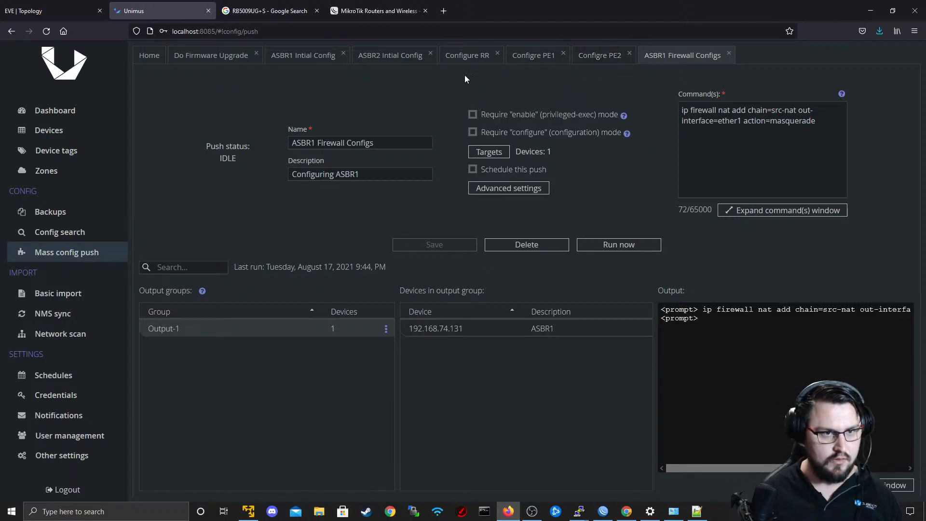
{"action": "left_click", "coordinate": [218, 58]}
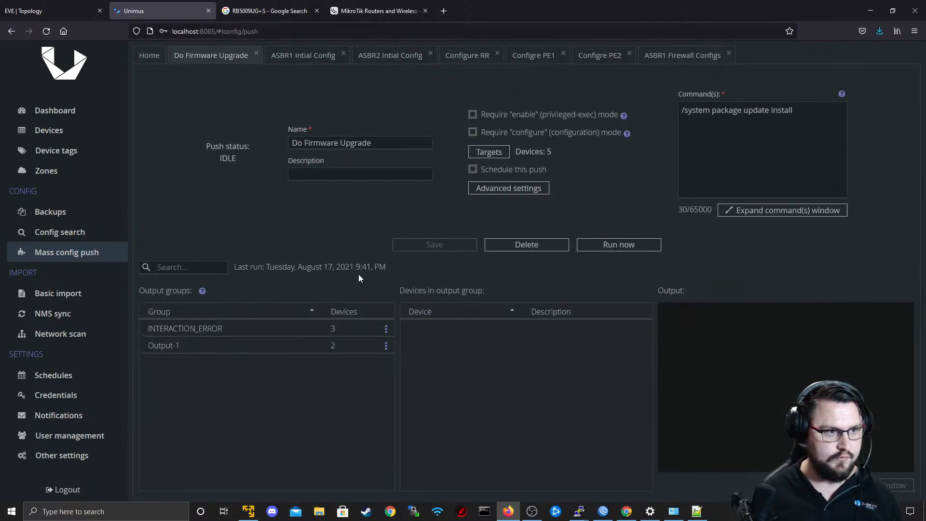
{"action": "left_click", "coordinate": [634, 246]}
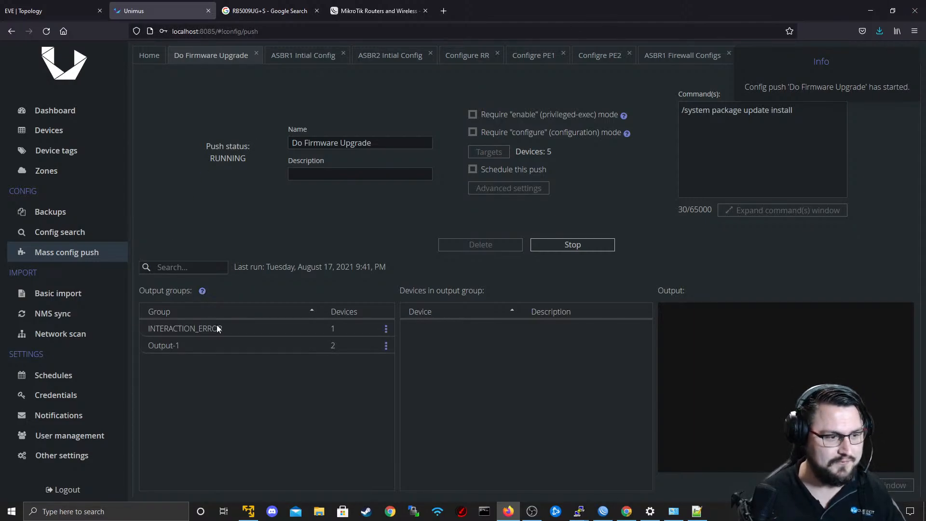
Examine which devices fall into the push's INTERACTION_ERROR output group.
{"action": "left_click", "coordinate": [210, 332]}
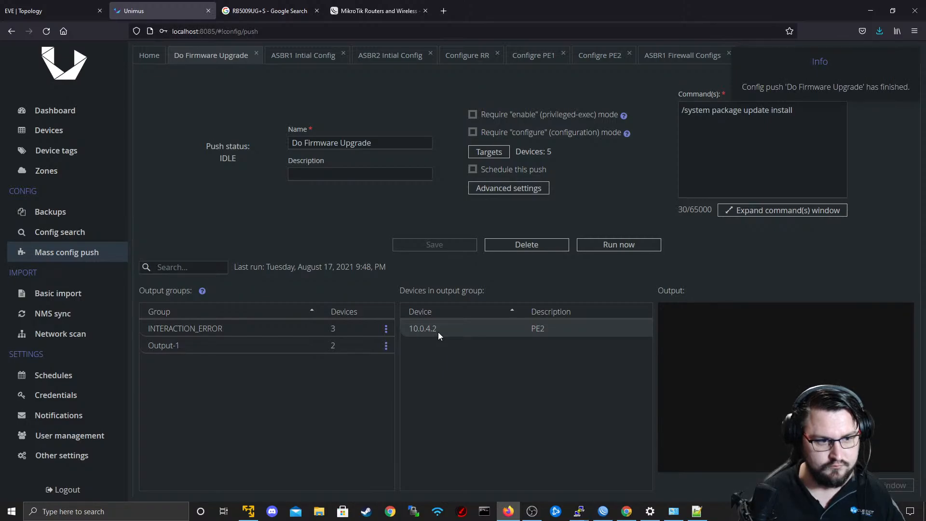
{"action": "left_click", "coordinate": [334, 329]}
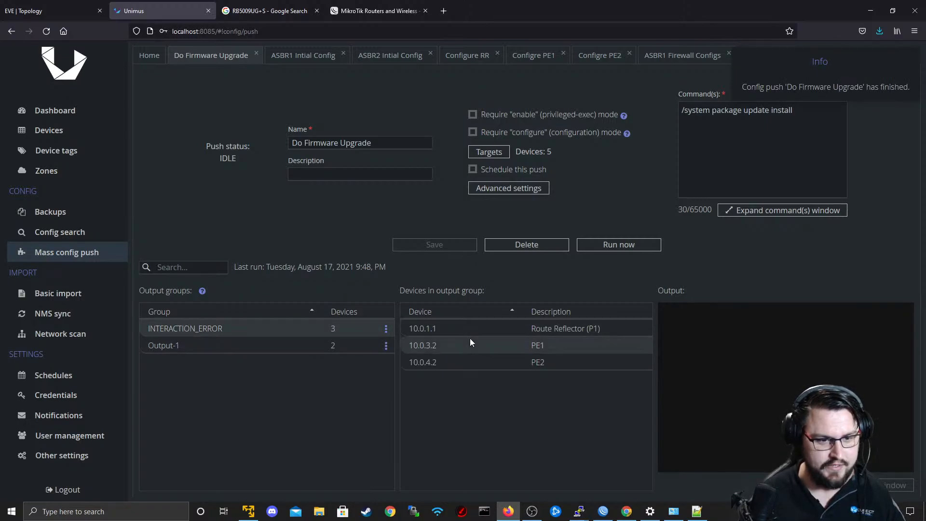
{"action": "left_click_drag", "start_coordinate": [478, 332], "coordinate": [479, 340]}
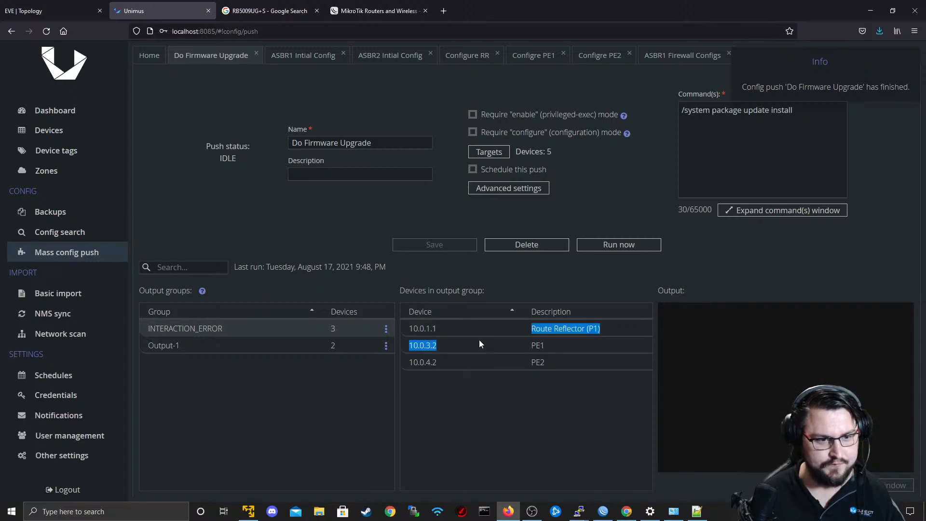
{"action": "left_click", "coordinate": [479, 339]}
Switch to RR_P1's terminal and list the subcommands available under system package.
{"action": "key", "text": "alt+Tab"}
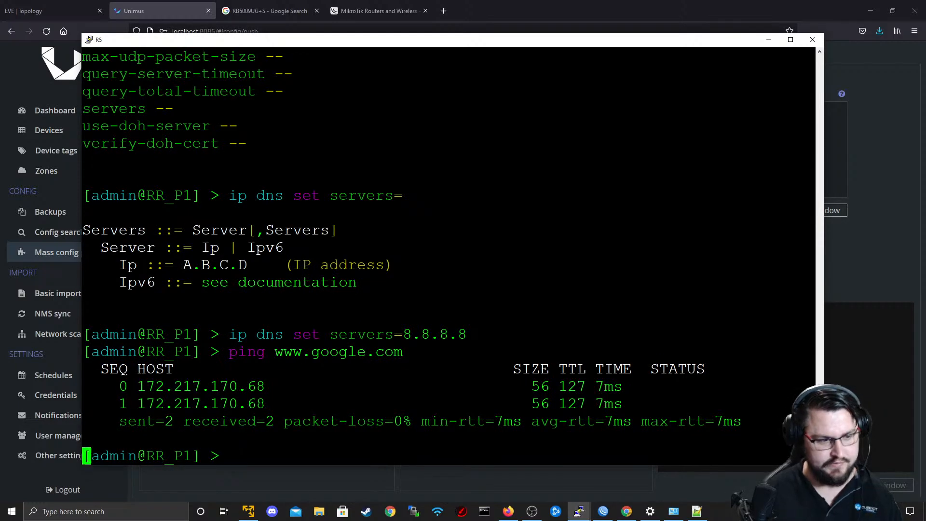
{"action": "key", "text": "Return"}
{"action": "key", "text": "Return"}
{"action": "key", "text": "Return"}
{"action": "type", "text": "system "}
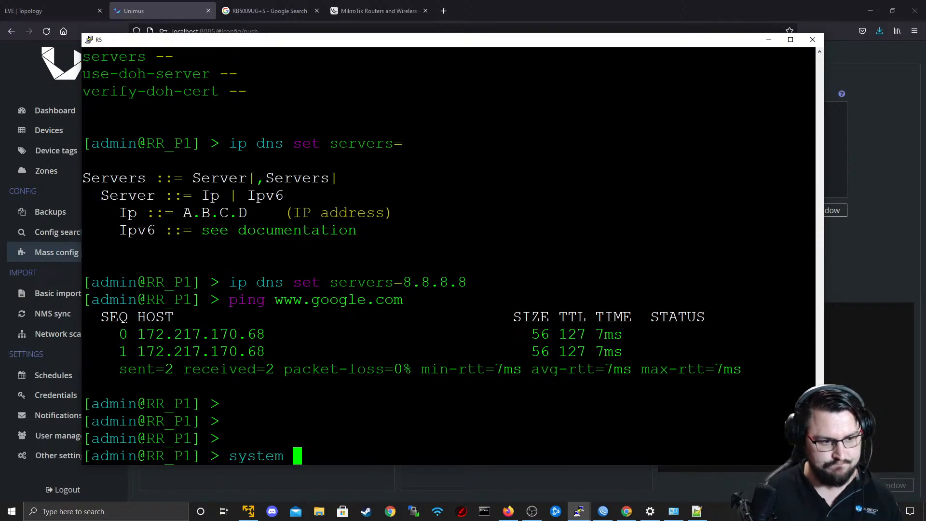
{"action": "type", "text": "package"}
{"action": "key", "text": "question"}
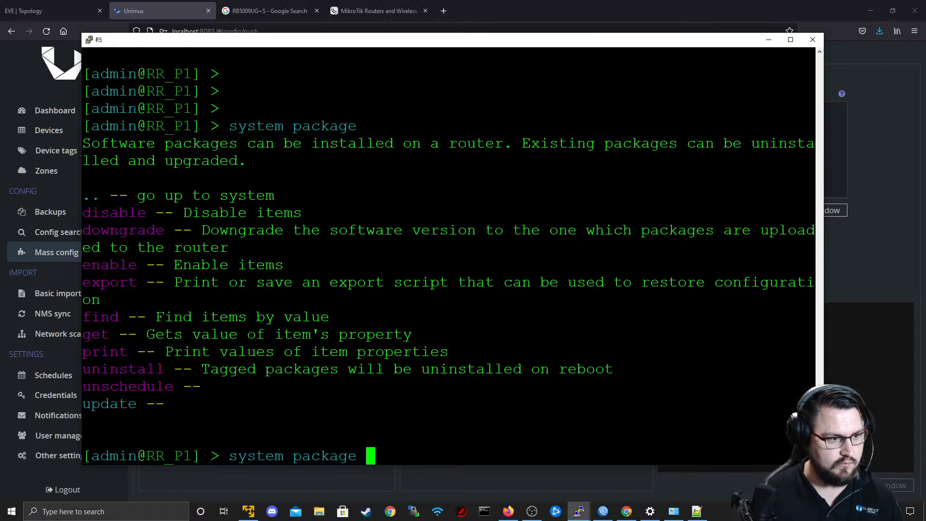
List the subcommands available under system package update on RR_P1.
{"action": "type", "text": "u"}
{"action": "key", "text": "question"}
{"action": "type", "text": "pdd"}
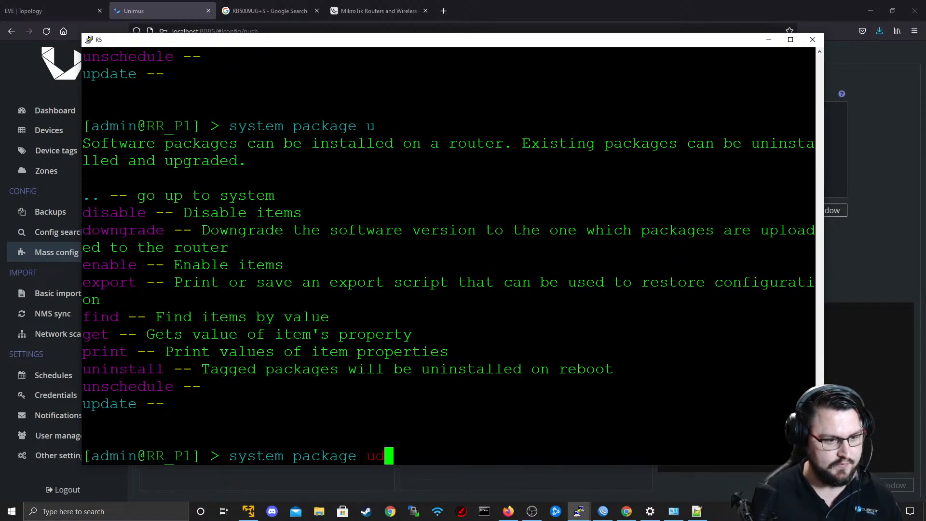
{"action": "key", "text": "BackSpace"}
{"action": "type", "text": "ate"}
{"action": "key", "text": "question"}
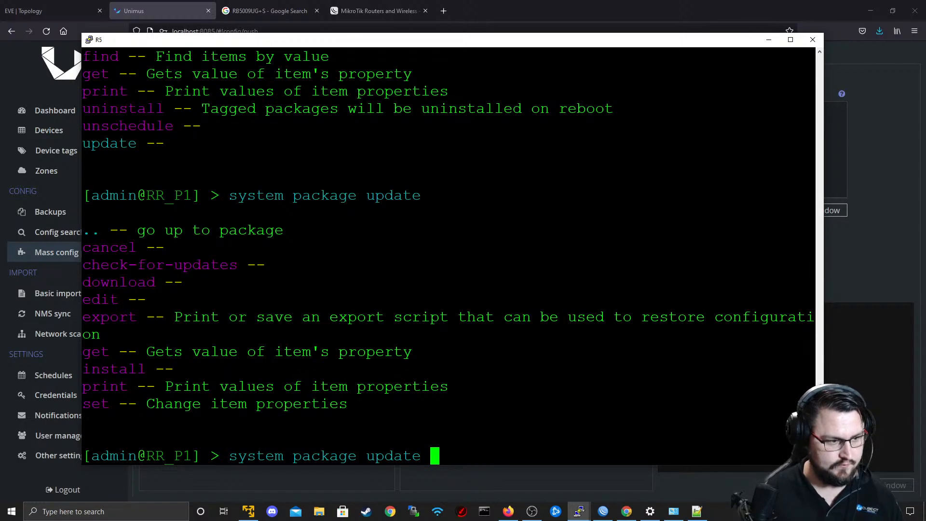
Check RR_P1 for available package updates with system package update check-for-updates.
{"action": "type", "text": "install"}
{"action": "key", "text": "BackSpace"}
{"action": "key", "text": "BackSpace"}
{"action": "key", "text": "BackSpace"}
{"action": "key", "text": "BackSpace"}
{"action": "key", "text": "BackSpace"}
{"action": "key", "text": "BackSpace"}
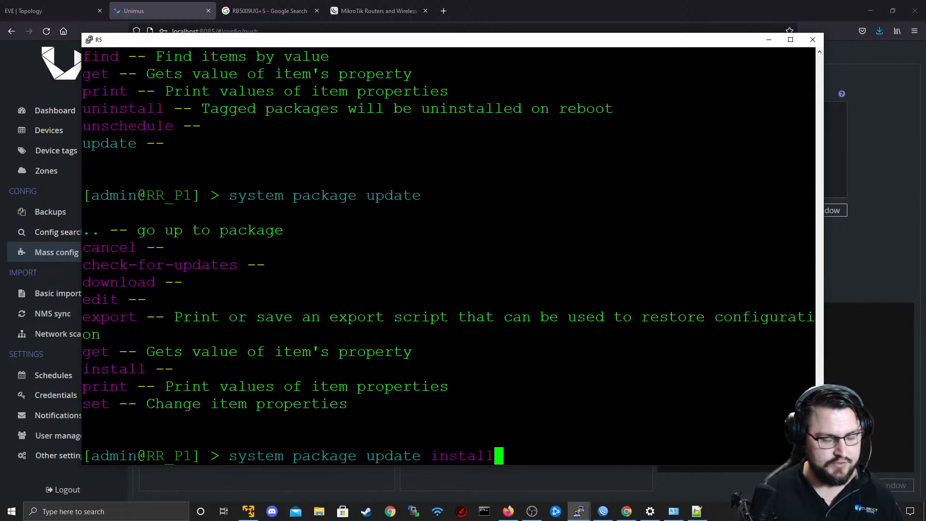
{"action": "key", "text": "BackSpace"}
{"action": "type", "text": "che"}
{"action": "key", "text": "Tab"}
{"action": "key", "text": "Return"}
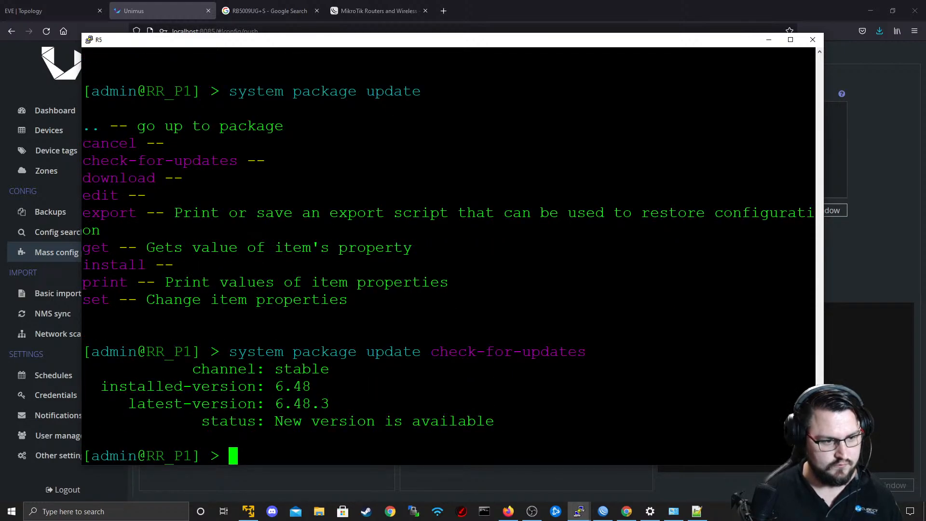
Display the options of system package update install on RR_P1 and run the command to try the upgrade manually.
{"action": "key", "text": "Up"}
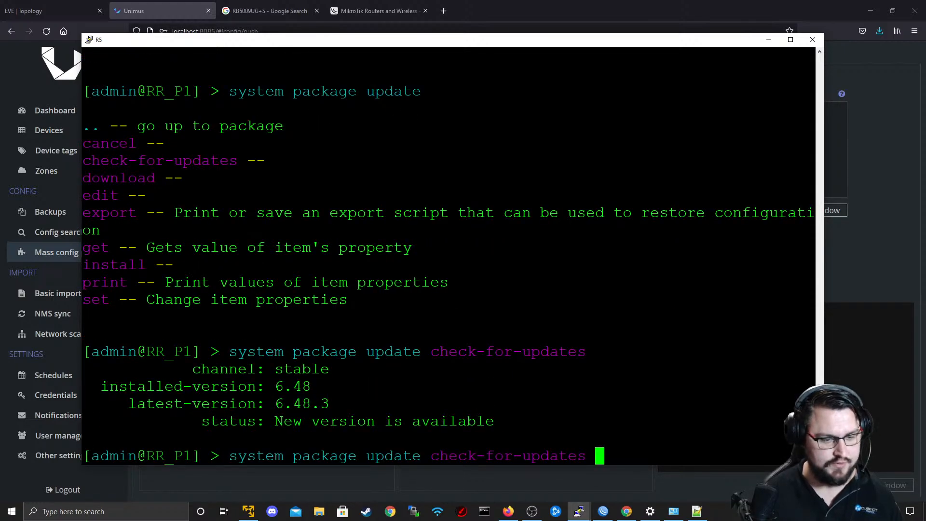
{"action": "key", "text": "BackSpace"}
{"action": "key", "text": "BackSpace"}
{"action": "key", "text": "BackSpace"}
{"action": "key", "text": "BackSpace"}
{"action": "key", "text": "BackSpace"}
{"action": "key", "text": "BackSpace"}
{"action": "key", "text": "BackSpace"}
{"action": "key", "text": "BackSpace"}
{"action": "key", "text": "BackSpace"}
{"action": "key", "text": "BackSpace"}
{"action": "key", "text": "BackSpace"}
{"action": "key", "text": "BackSpace"}
{"action": "key", "text": "BackSpace"}
{"action": "key", "text": "BackSpace"}
{"action": "key", "text": "BackSpace"}
{"action": "key", "text": "BackSpace"}
{"action": "key", "text": "BackSpace"}
{"action": "key", "text": "BackSpace"}
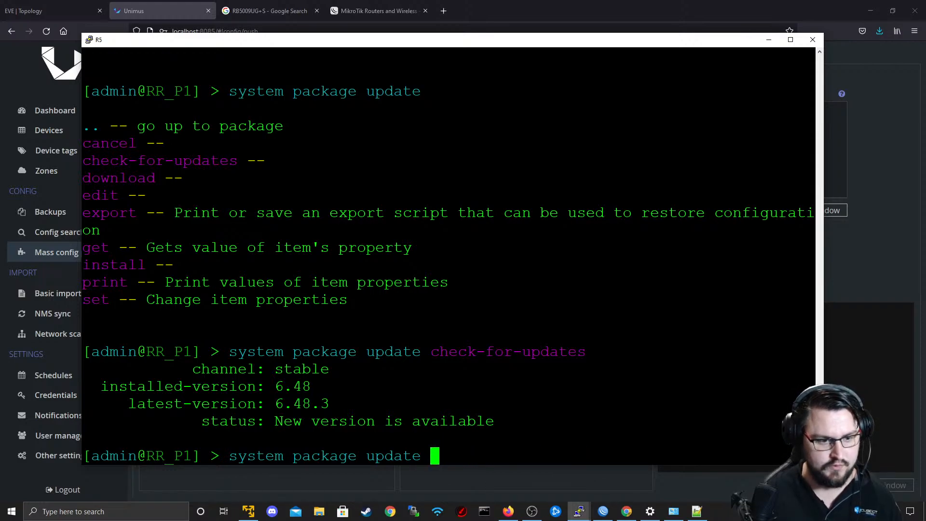
{"action": "type", "text": "install"}
{"action": "key", "text": "question"}
{"action": "key", "text": "Return"}
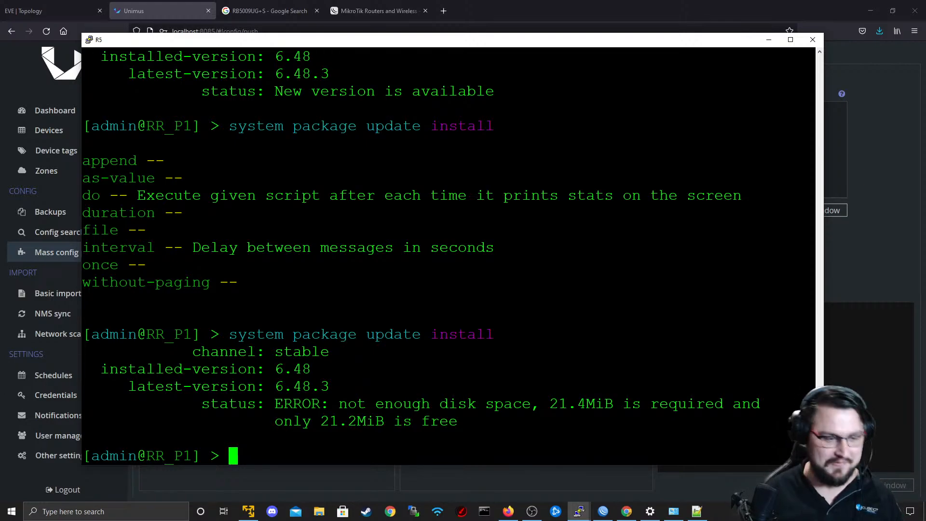
{"action": "mouse_move", "coordinate": [330, 403]}
{"action": "left_mouse_down"}
{"action": "mouse_move", "coordinate": [633, 403]}
{"action": "mouse_move", "coordinate": [748, 385]}
{"action": "mouse_move", "coordinate": [714, 391]}
{"action": "mouse_move", "coordinate": [741, 403]}
{"action": "mouse_move", "coordinate": [334, 405]}
{"action": "left_mouse_up"}
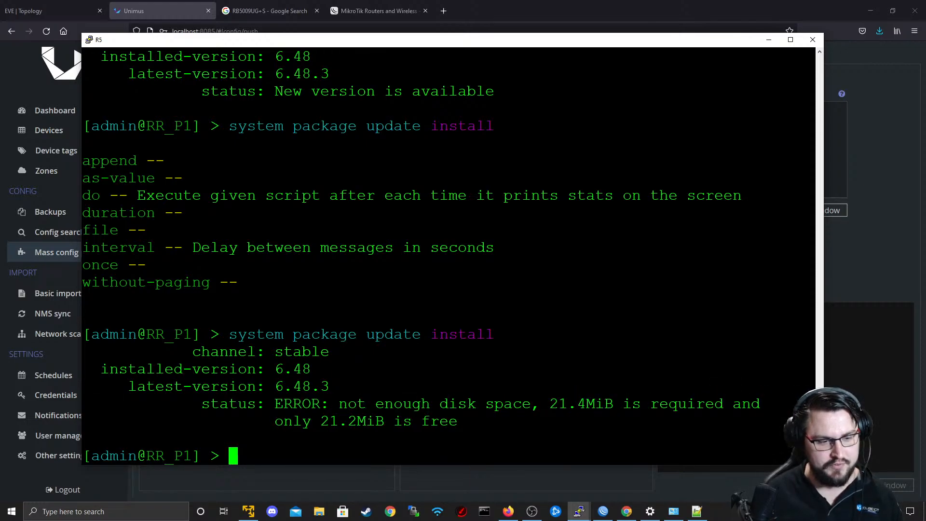
List the files stored on RR_P1 with file print.
{"action": "key", "text": "alt+Tab"}
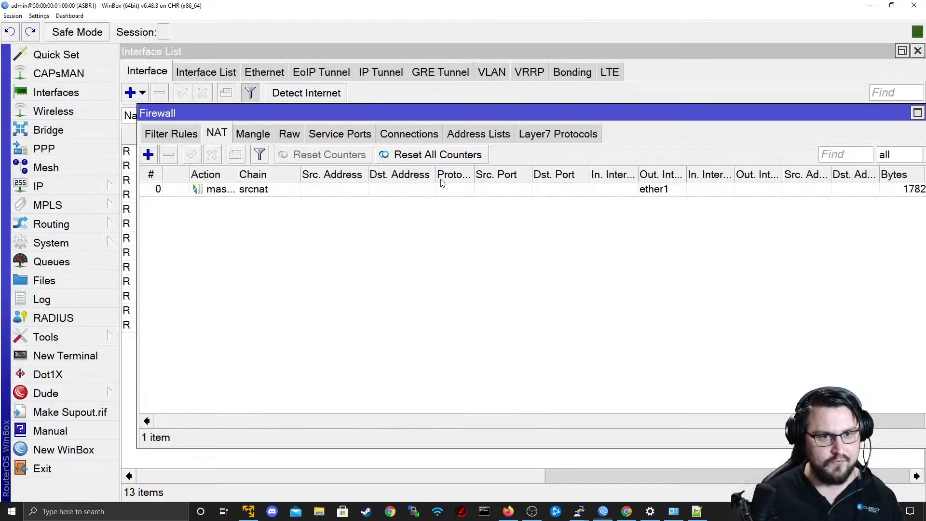
{"action": "left_click", "coordinate": [601, 161]}
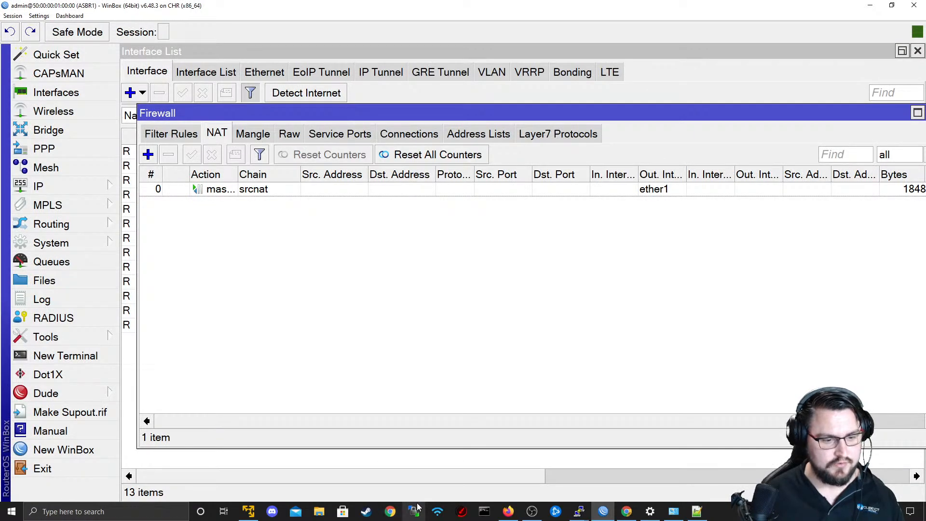
{"action": "key", "text": "alt+Tab"}
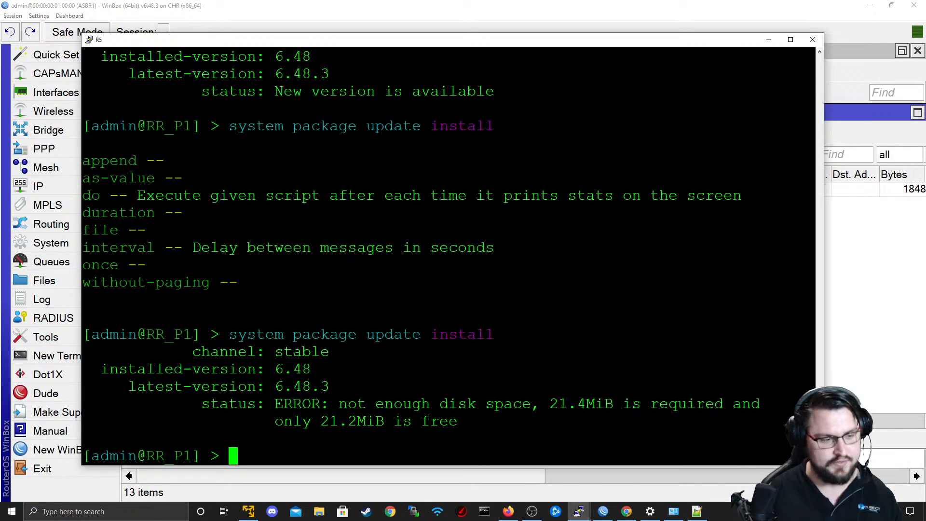
{"action": "key", "text": "Return"}
{"action": "key", "text": "Return"}
{"action": "type", "text": "file print"}
{"action": "key", "text": "Return"}
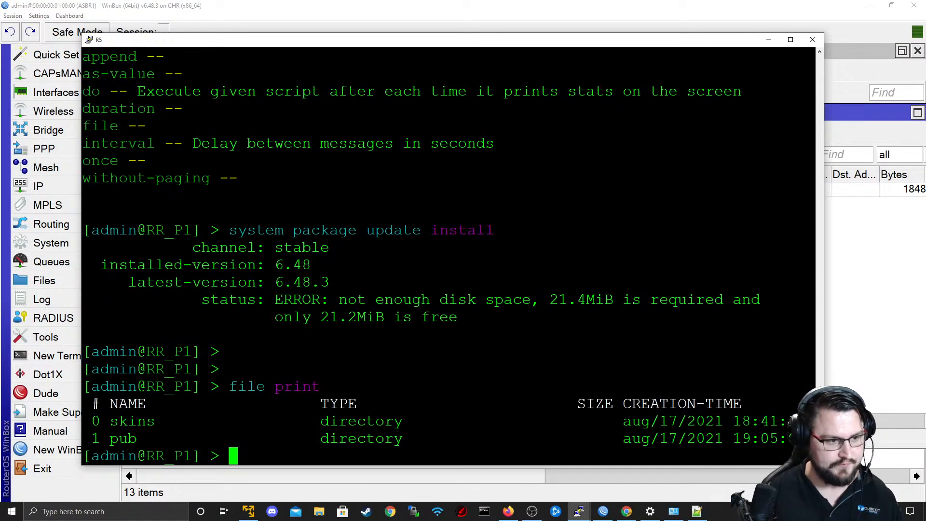
Try the file ex command on RR_P1 and list the subcommands available under file.
{"action": "type", "text": "file e"}
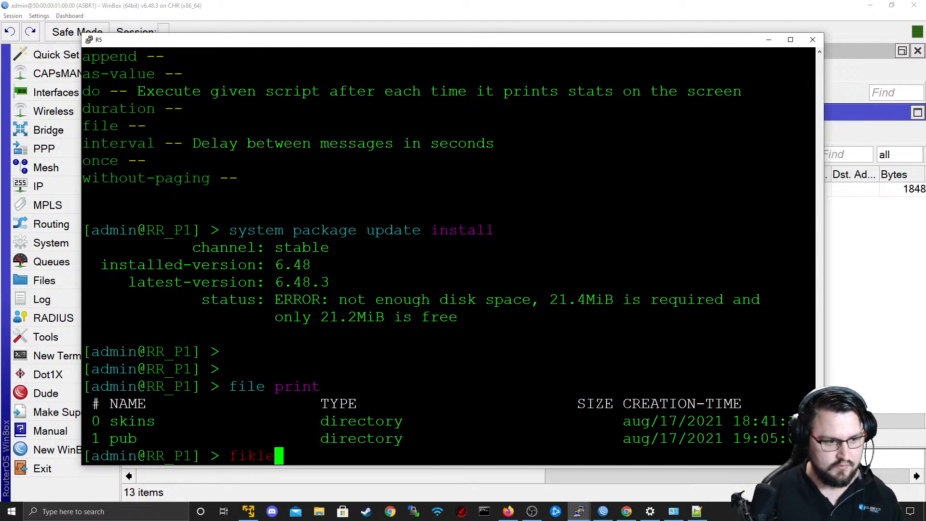
{"action": "type", "text": "x"}
{"action": "key", "text": "Return"}
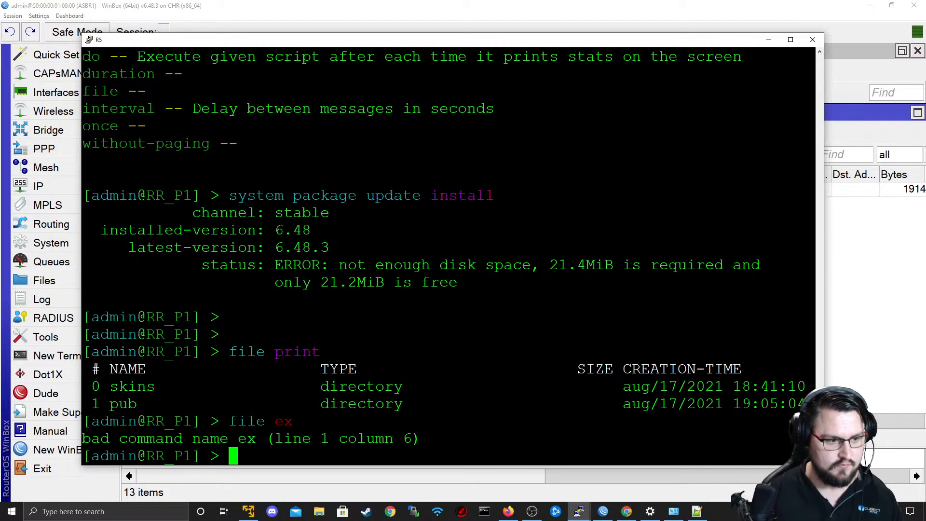
{"action": "key", "text": "Up"}
{"action": "key", "text": "Left"}
{"action": "key", "text": "Left"}
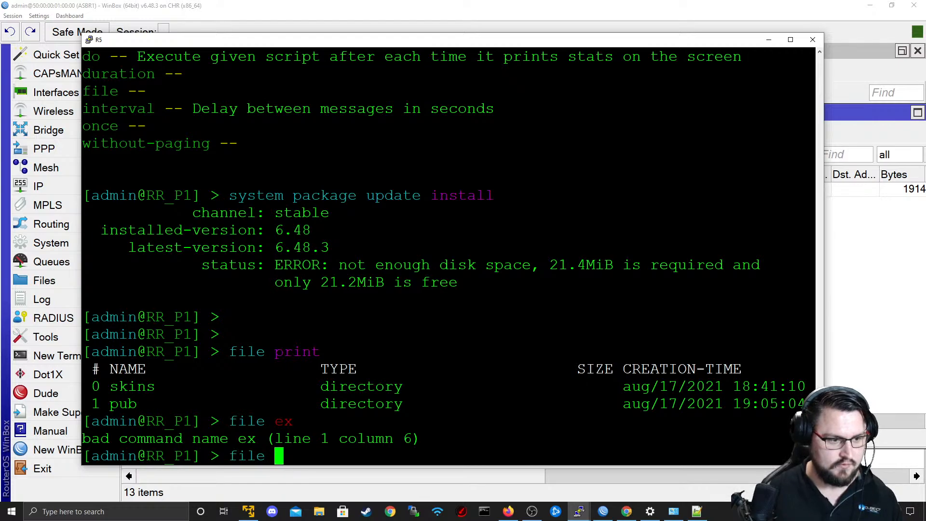
{"action": "key", "text": "Right"}
{"action": "key", "text": "Right"}
{"action": "key", "text": "BackSpace"}
{"action": "key", "text": "BackSpace"}
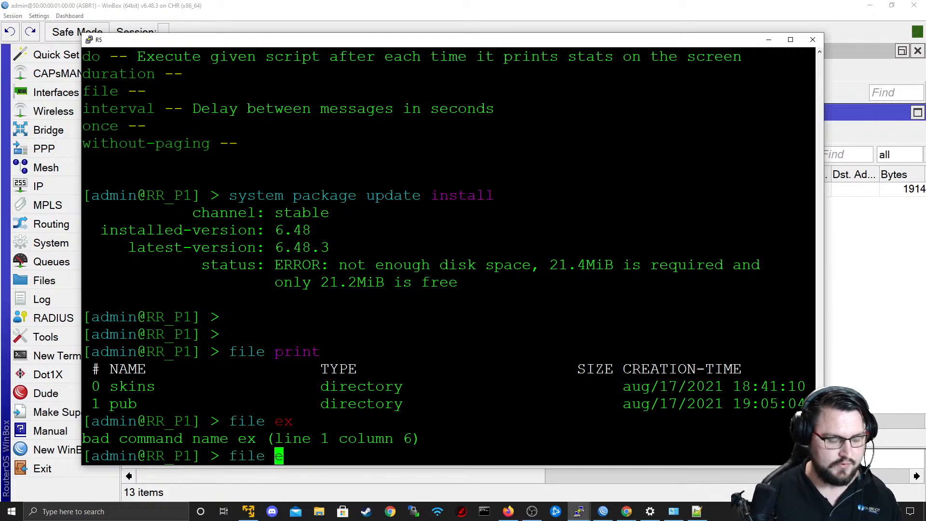
{"action": "key", "text": "question"}
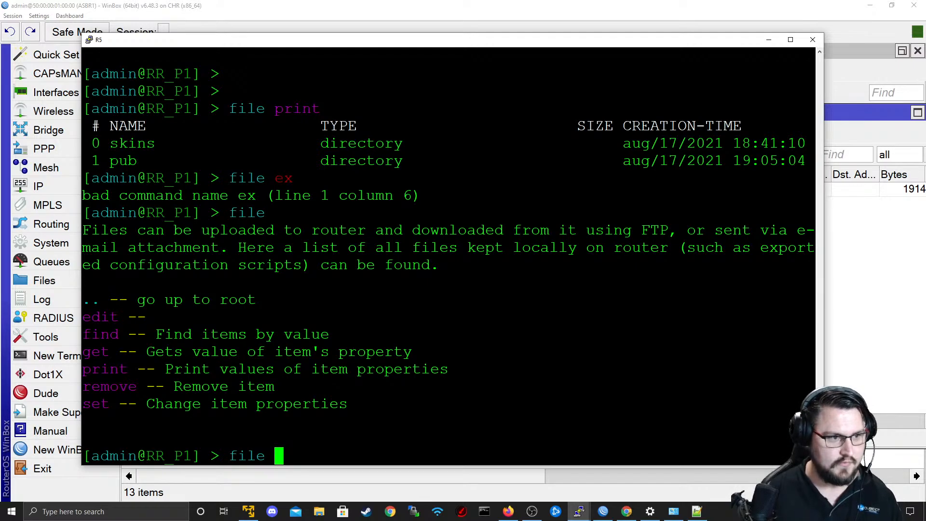
{"action": "key", "text": "BackSpace"}
{"action": "key", "text": "BackSpace"}
{"action": "key", "text": "BackSpace"}
{"action": "key", "text": "BackSpace"}
{"action": "key", "text": "BackSpace"}
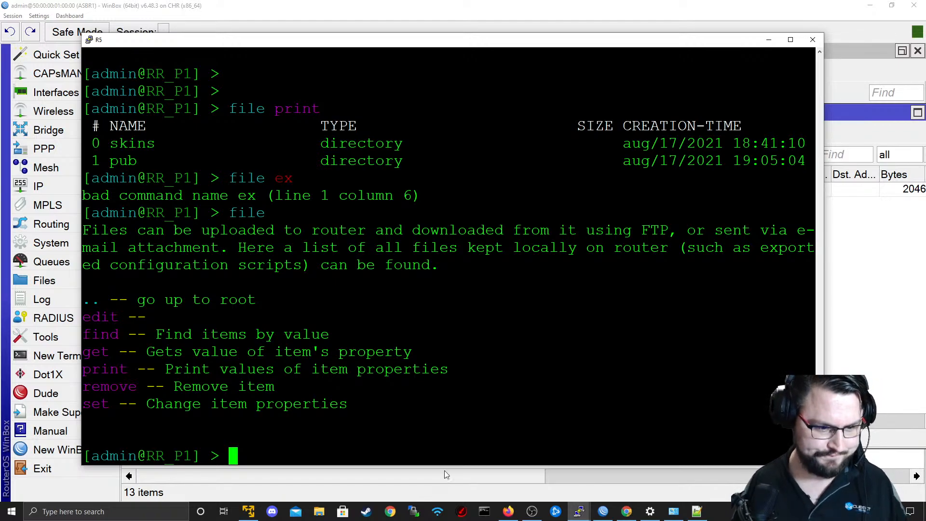
Switch to the EVE topology in Firefox.
{"action": "left_click", "coordinate": [519, 515]}
{"action": "left_click", "coordinate": [520, 515]}
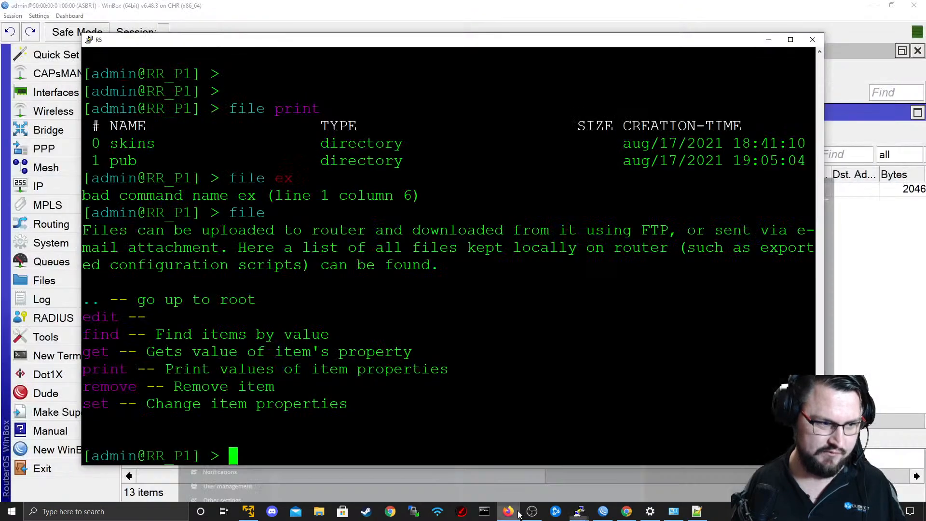
{"action": "left_click", "coordinate": [520, 514]}
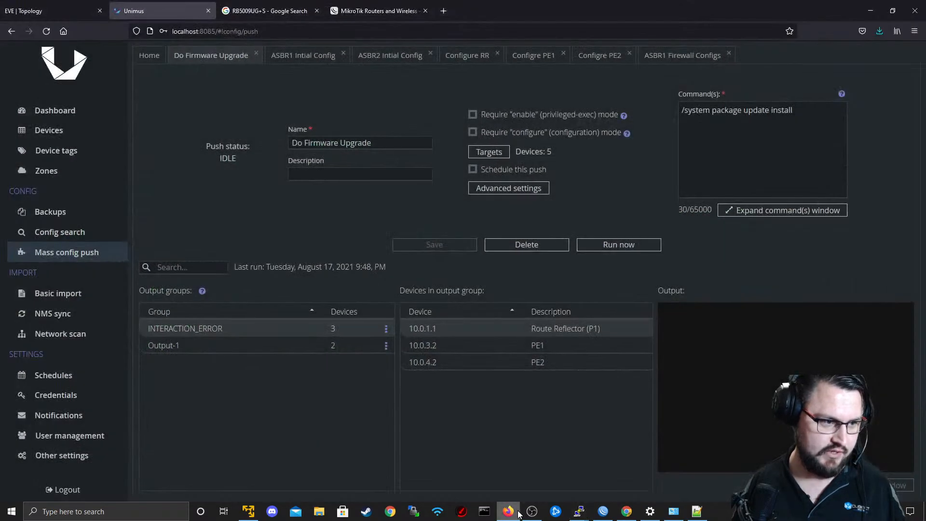
{"action": "left_click", "coordinate": [87, 7]}
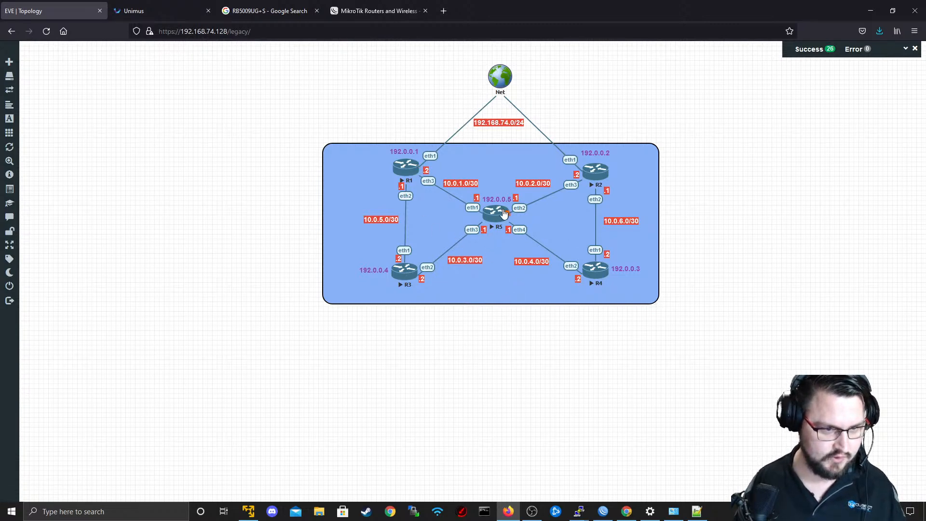
Connect R5's eth5, R3's eth3 and R4's eth3 to the Net cloud.
{"action": "left_click_drag", "start_coordinate": [504, 213], "coordinate": [500, 77]}
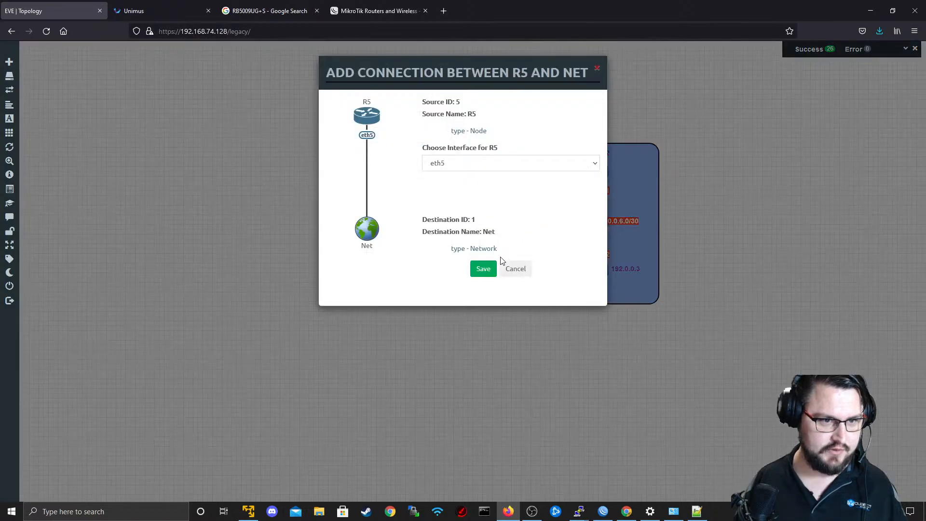
{"action": "left_click", "coordinate": [484, 269]}
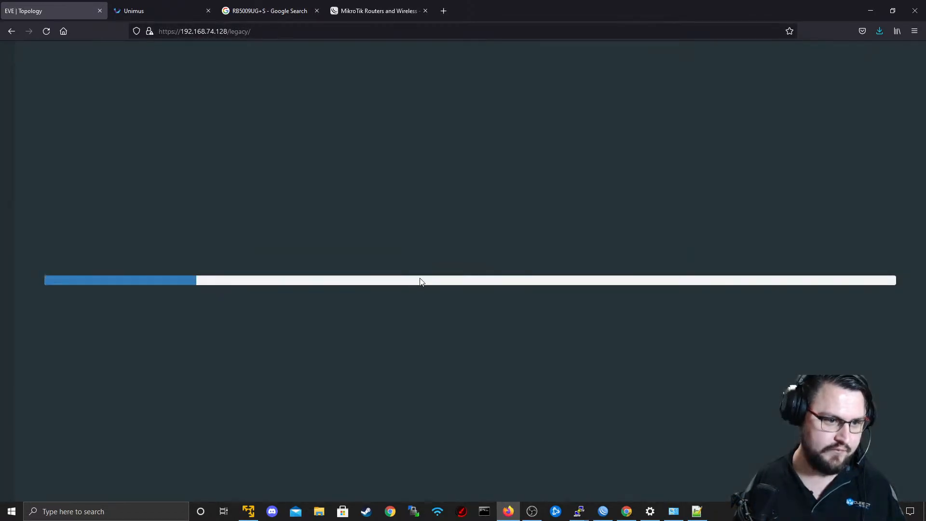
{"action": "left_click_drag", "start_coordinate": [420, 272], "coordinate": [499, 77]}
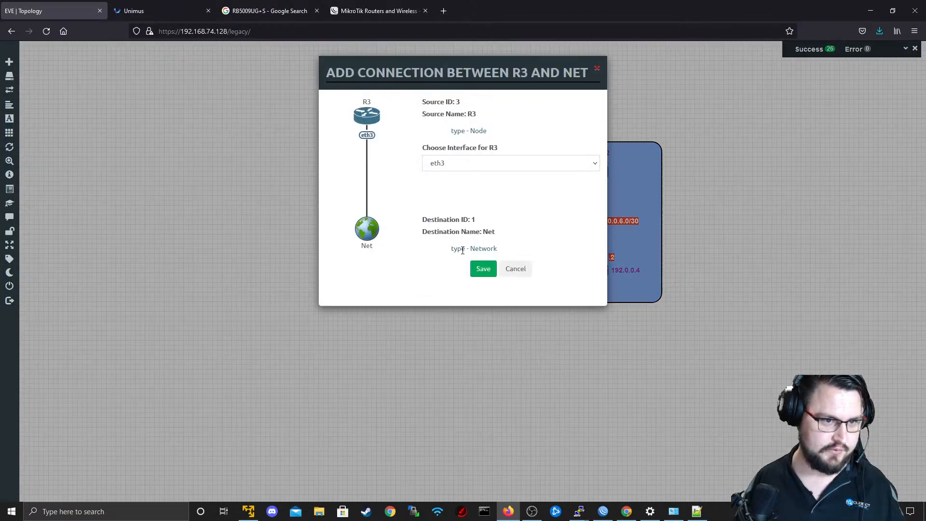
{"action": "left_click", "coordinate": [482, 268]}
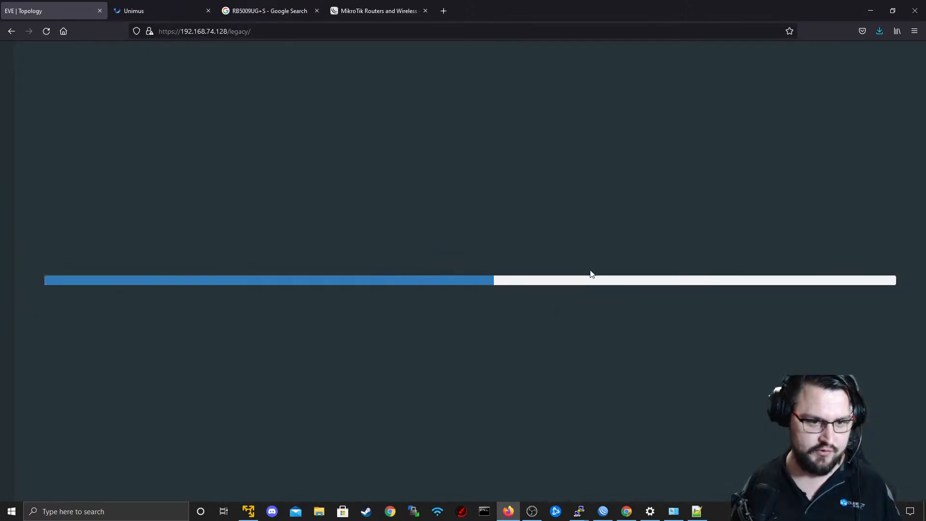
{"action": "left_click_drag", "start_coordinate": [600, 267], "coordinate": [498, 91]}
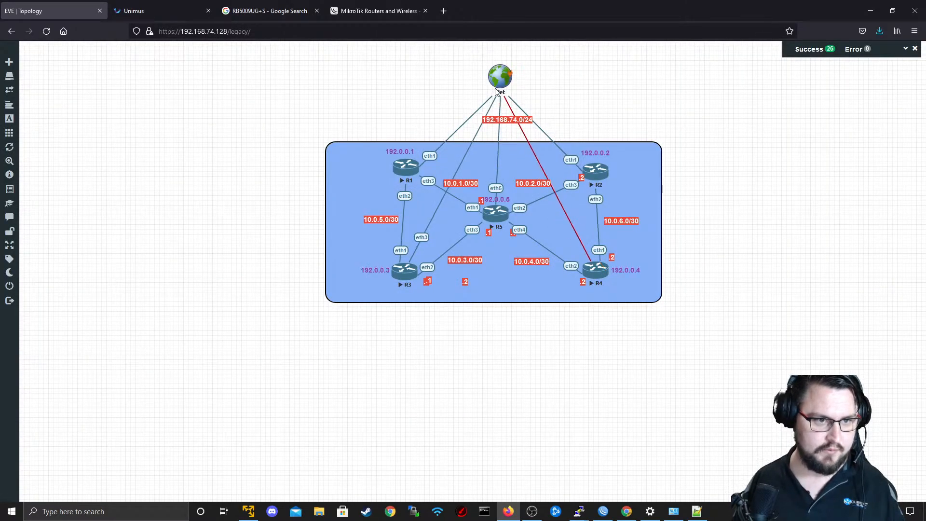
{"action": "left_click", "coordinate": [483, 266]}
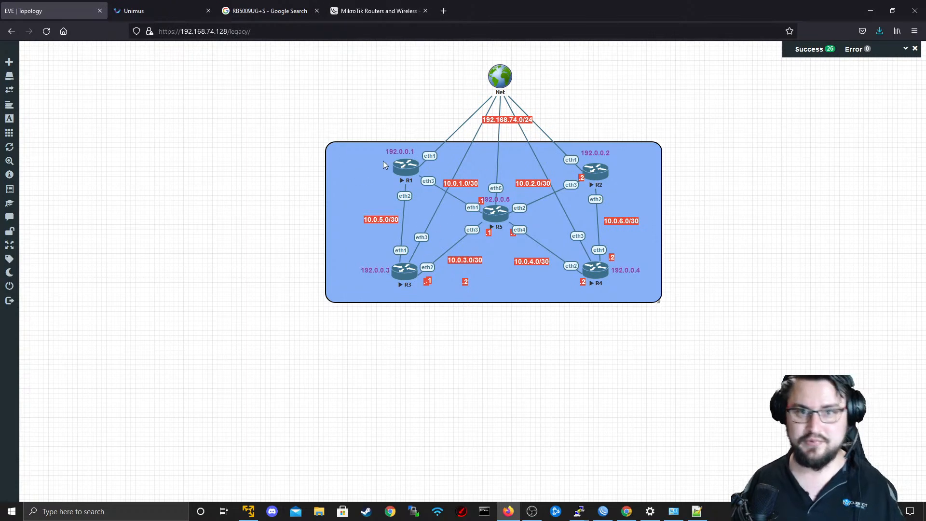
Delete the direct connections from R3, R4 and R5 to the Net cloud.
{"action": "right_click", "coordinate": [423, 237]}
{"action": "left_click", "coordinate": [447, 293]}
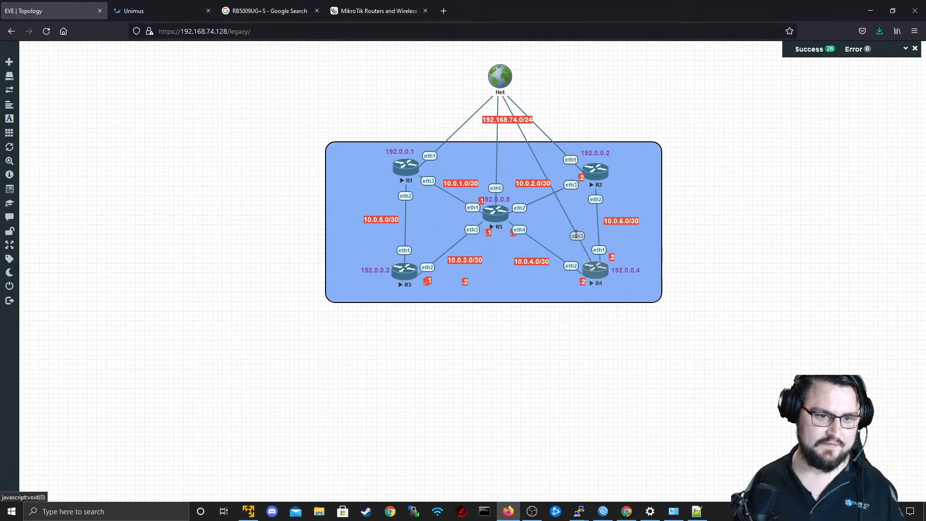
{"action": "right_click", "coordinate": [579, 235]}
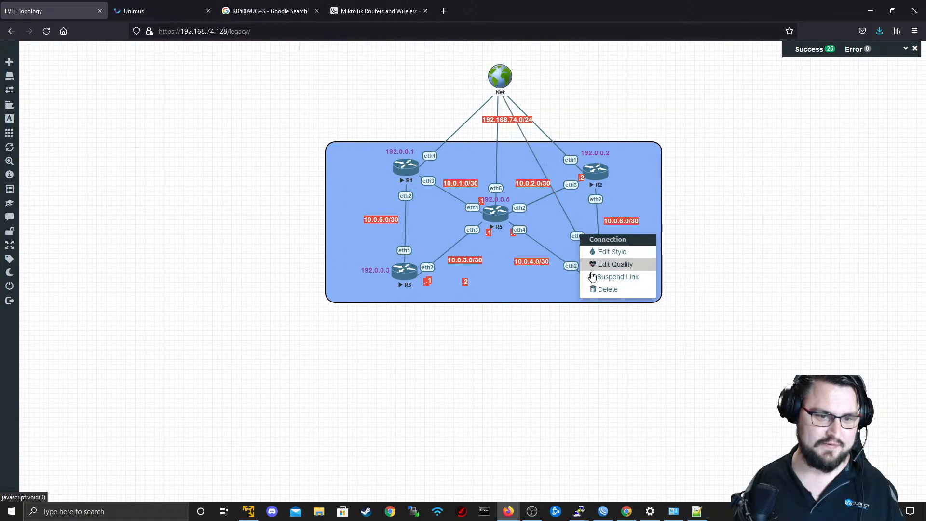
{"action": "left_click", "coordinate": [606, 289]}
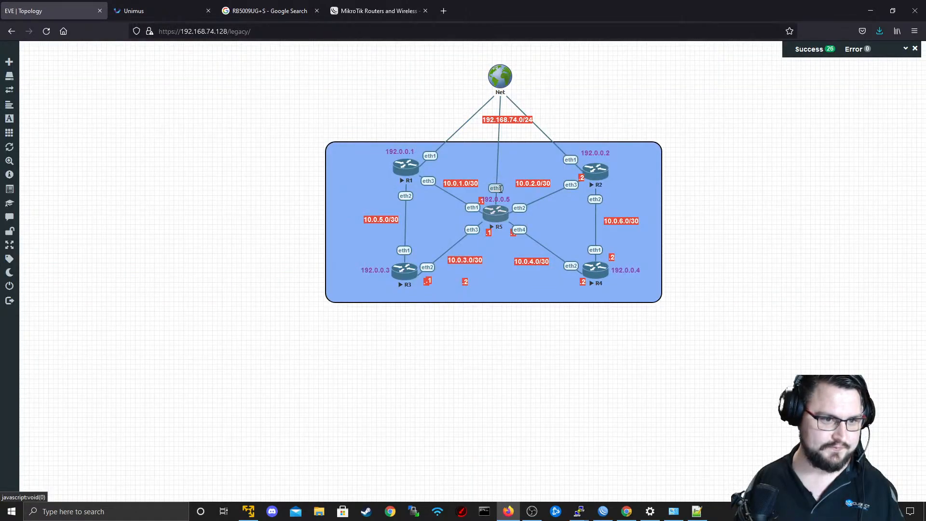
{"action": "right_click", "coordinate": [500, 189]}
{"action": "left_click", "coordinate": [514, 245]}
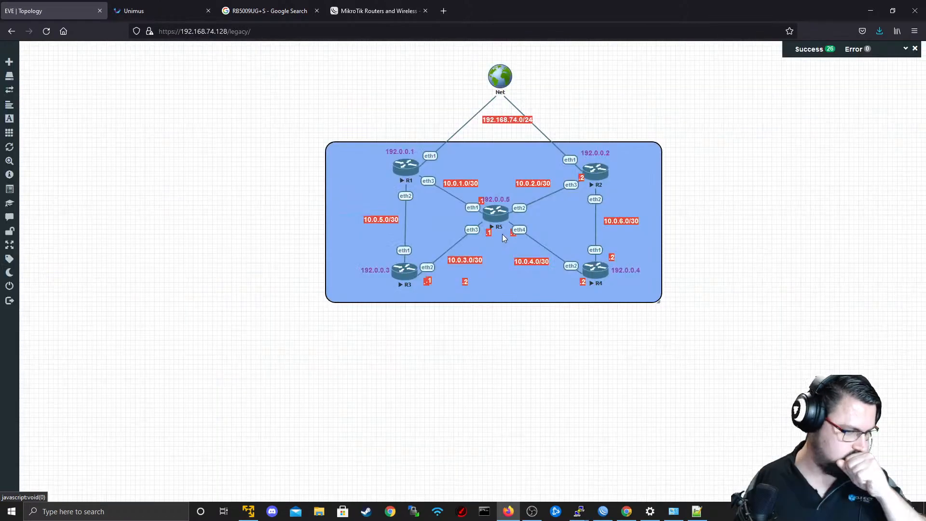
Reposition the .1 address labels in the topology beside R5's eth2 and R1's eth3 interfaces.
{"action": "key", "text": "alt+Tab"}
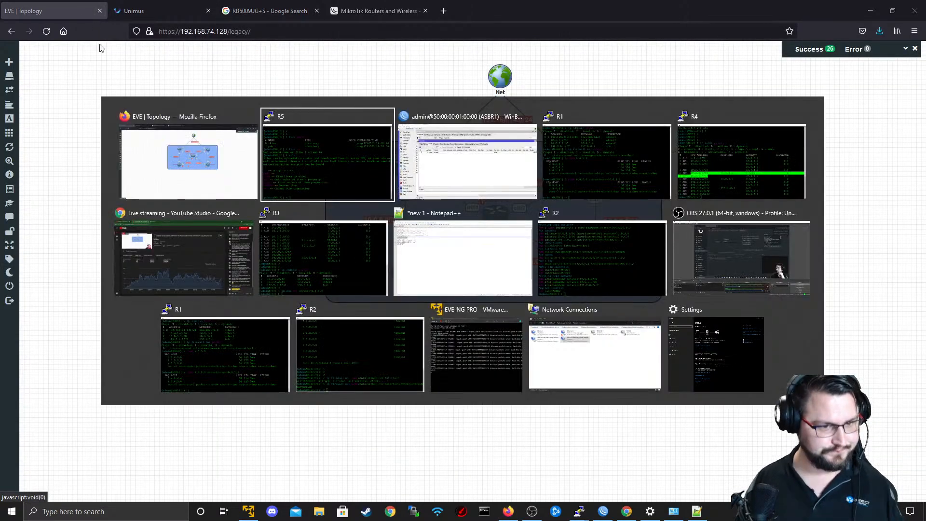
{"action": "key", "text": "alt+Tab"}
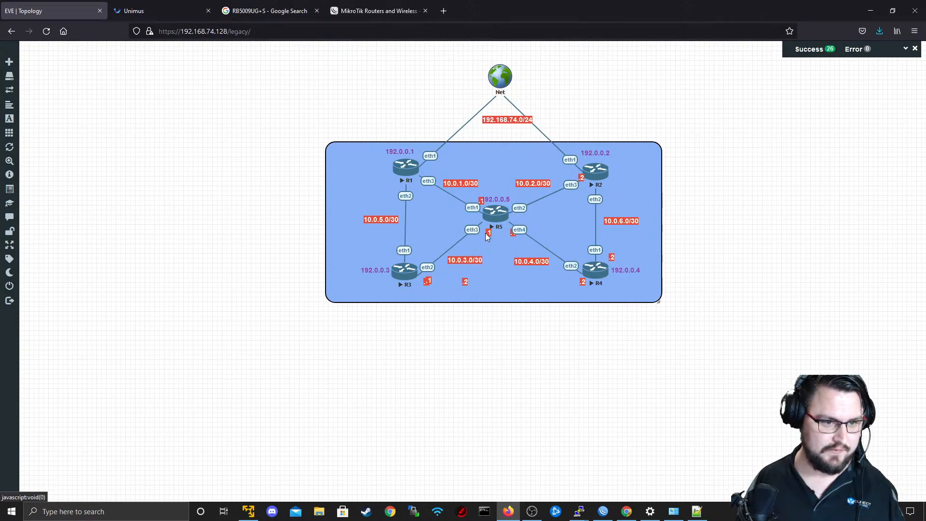
{"action": "left_click_drag", "start_coordinate": [488, 237], "coordinate": [516, 198]}
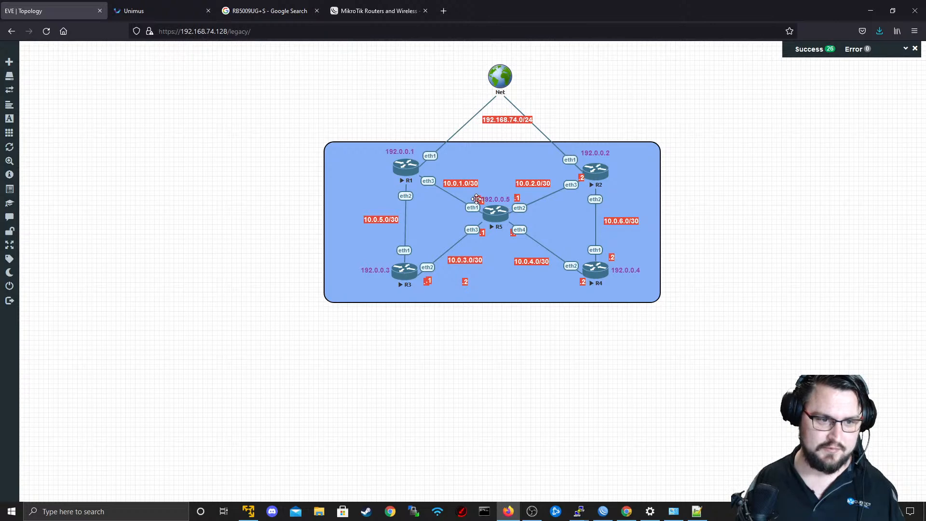
{"action": "left_click_drag", "start_coordinate": [453, 186], "coordinate": [436, 173]}
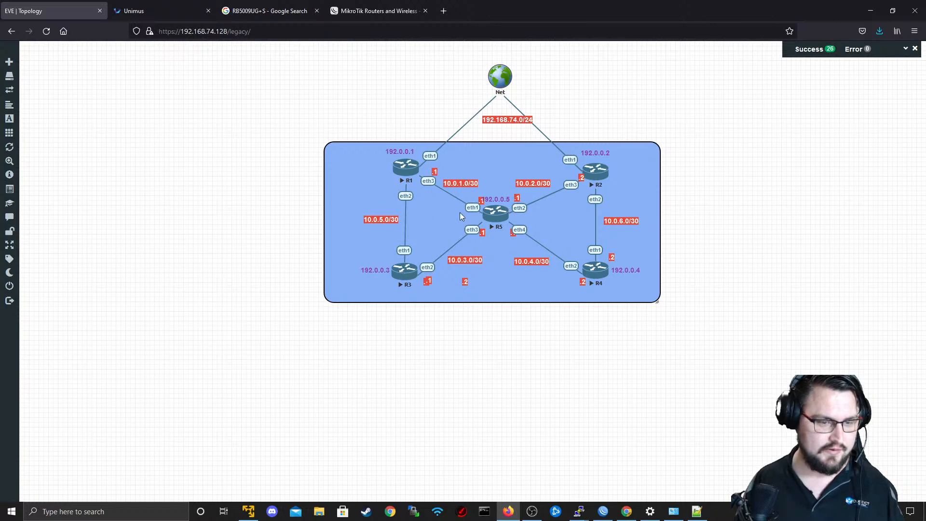
{"action": "mouse_move", "coordinate": [55, 261]}
{"action": "key", "text": "alt+Tab"}
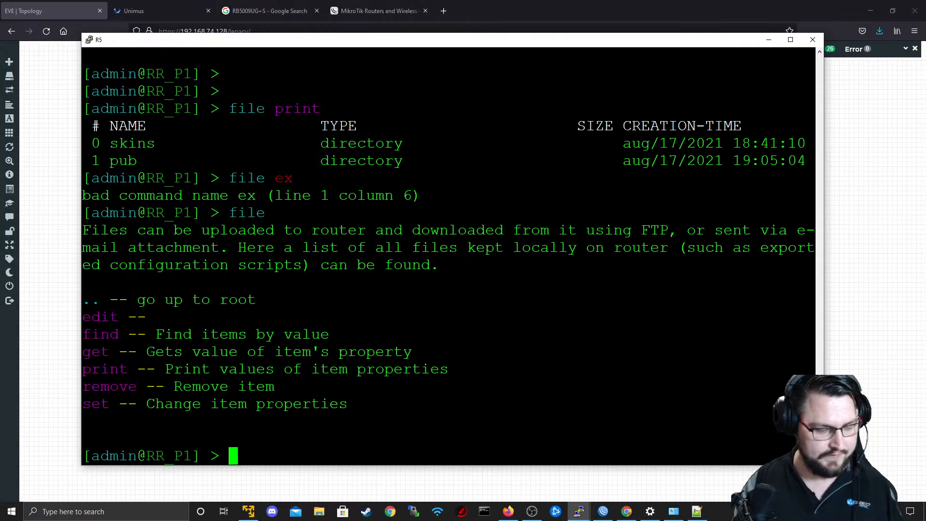
{"action": "key", "text": "Return"}
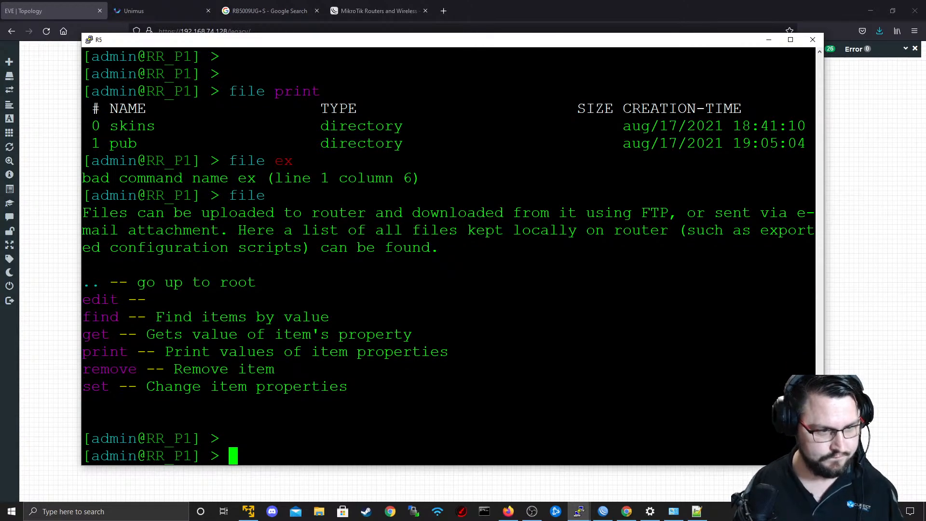
Switch to Unimus and clone the Do Firmware Upgrade preset from the Config Push home page.
{"action": "left_click", "coordinate": [145, 11]}
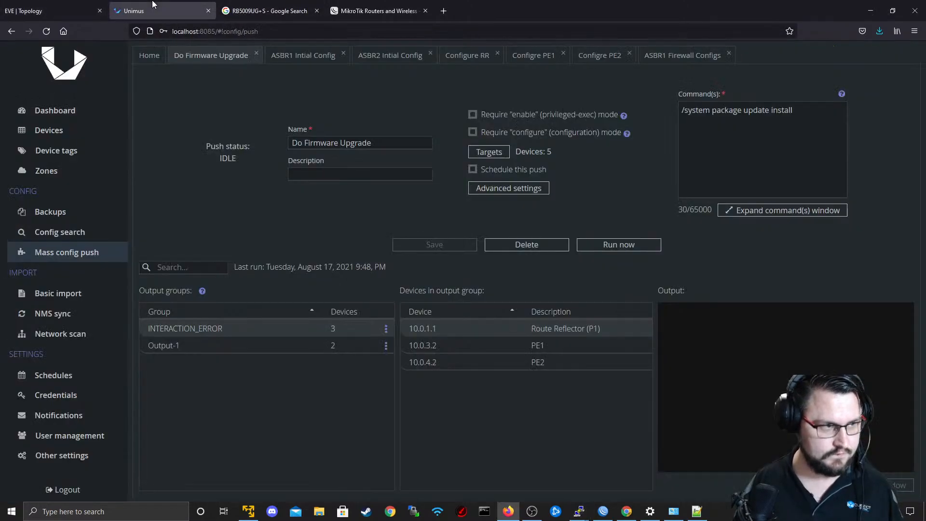
{"action": "left_click", "coordinate": [156, 62]}
{"action": "left_click", "coordinate": [208, 59]}
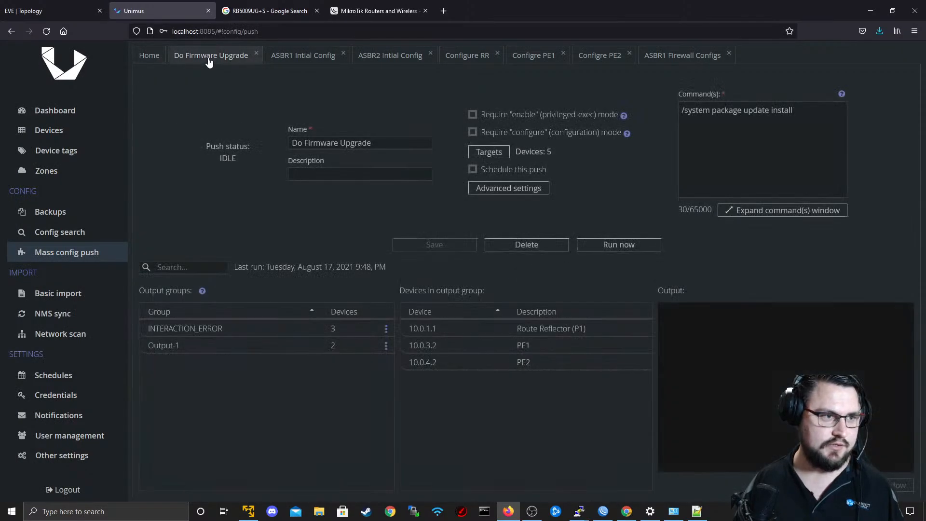
{"action": "left_click", "coordinate": [163, 56]}
{"action": "left_click", "coordinate": [315, 152]}
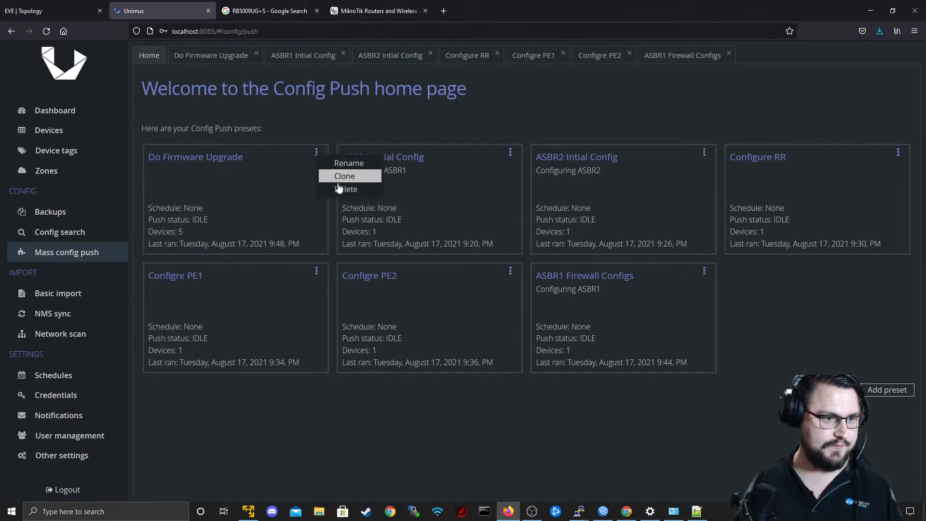
{"action": "left_click", "coordinate": [343, 179]}
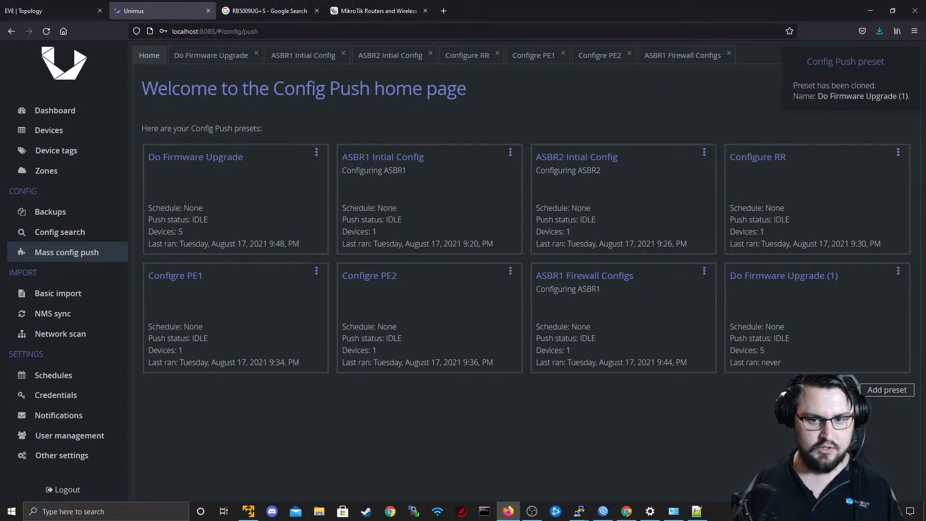
Open the cloned Do Firmware Upgrade (1) preset and rename it to Enable ROMON on routers.
{"action": "left_click", "coordinate": [898, 275]}
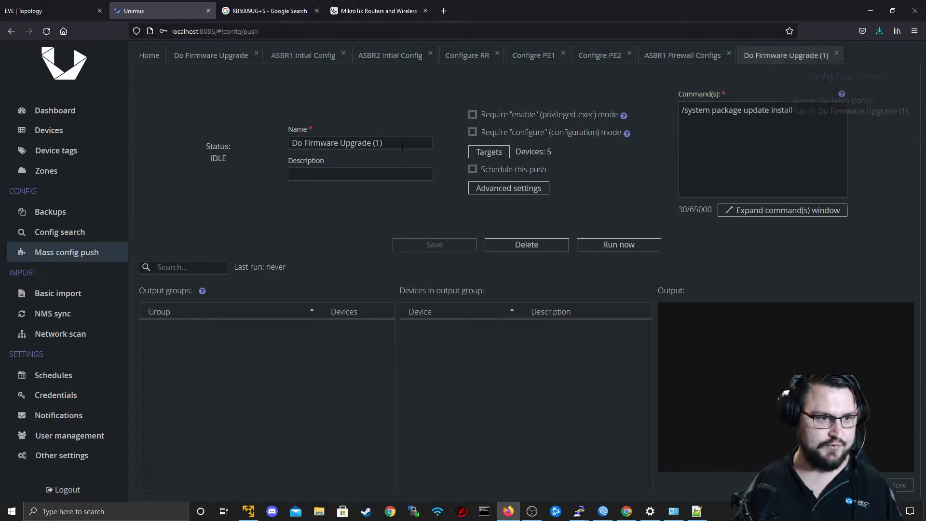
{"action": "mouse_move", "coordinate": [402, 146]}
{"action": "left_mouse_down"}
{"action": "mouse_move", "coordinate": [286, 151]}
{"action": "mouse_move", "coordinate": [304, 151]}
{"action": "left_mouse_up"}
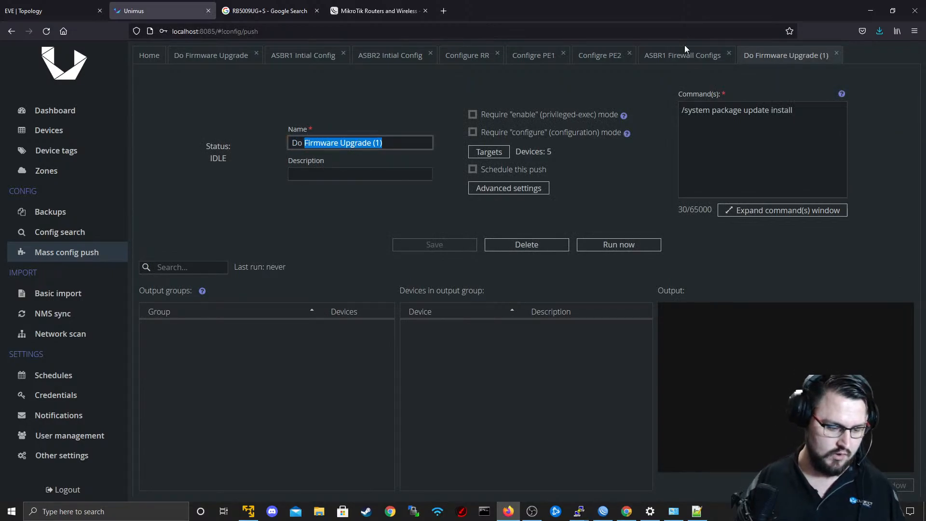
{"action": "key", "text": "BackSpace"}
{"action": "key", "text": "BackSpace"}
{"action": "key", "text": "BackSpace"}
{"action": "key", "text": "BackSpace"}
{"action": "type", "text": "Enabl"}
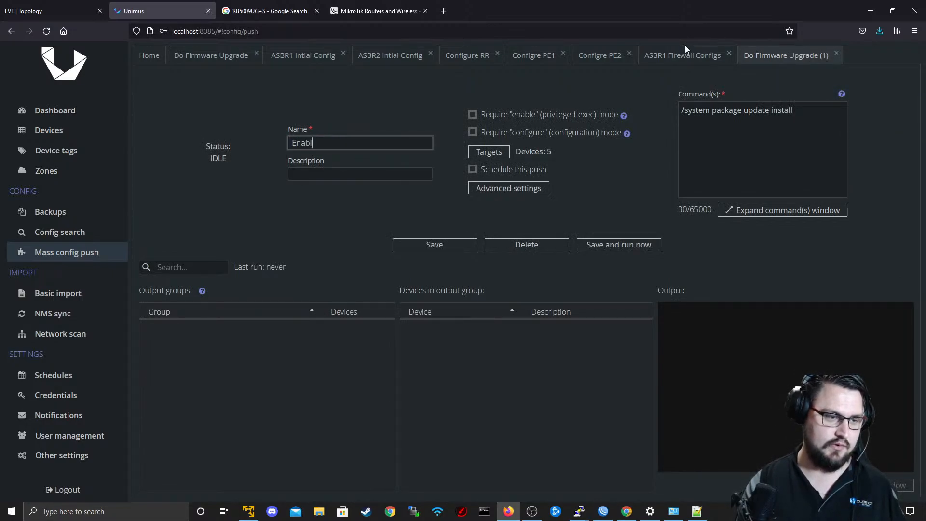
{"action": "type", "text": "e ROMON on"}
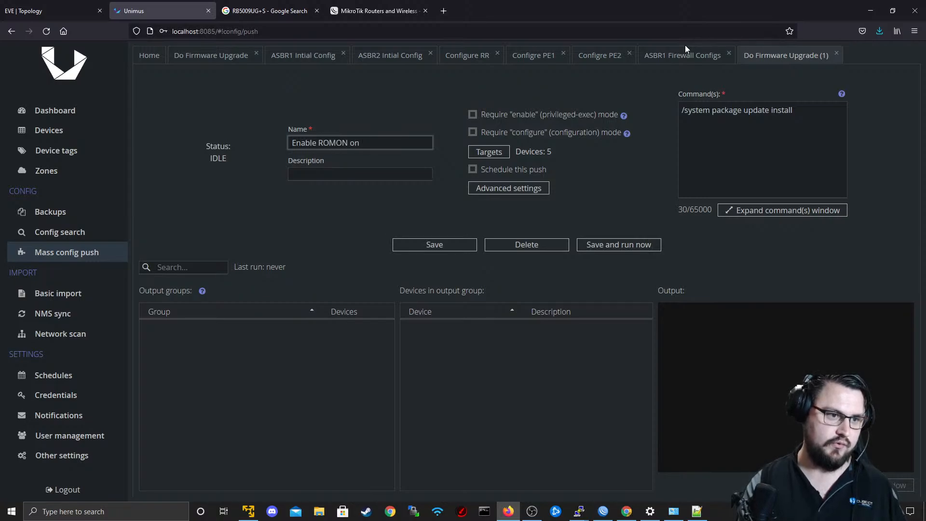
{"action": "type", "text": " routers"}
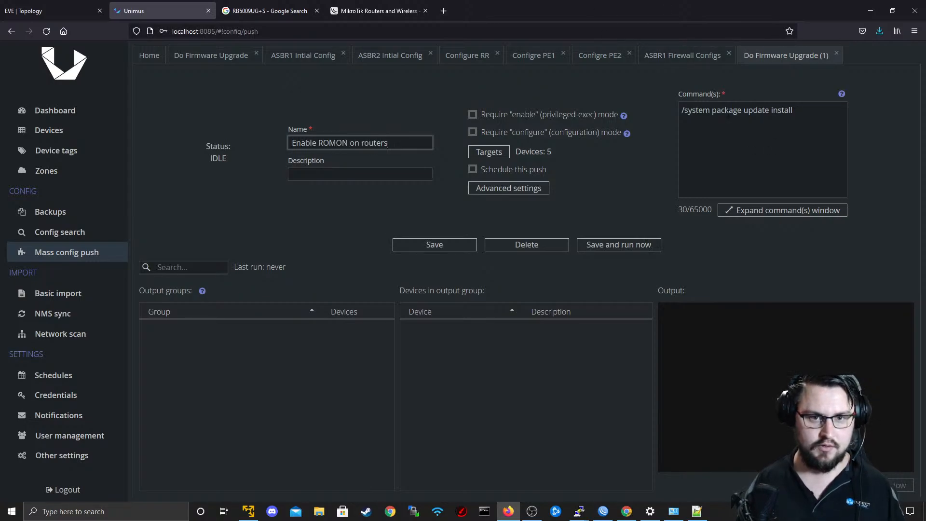
Replace the preset's command with "/tool romon set enable=yes".
{"action": "left_click_drag", "start_coordinate": [793, 110], "coordinate": [688, 108]}
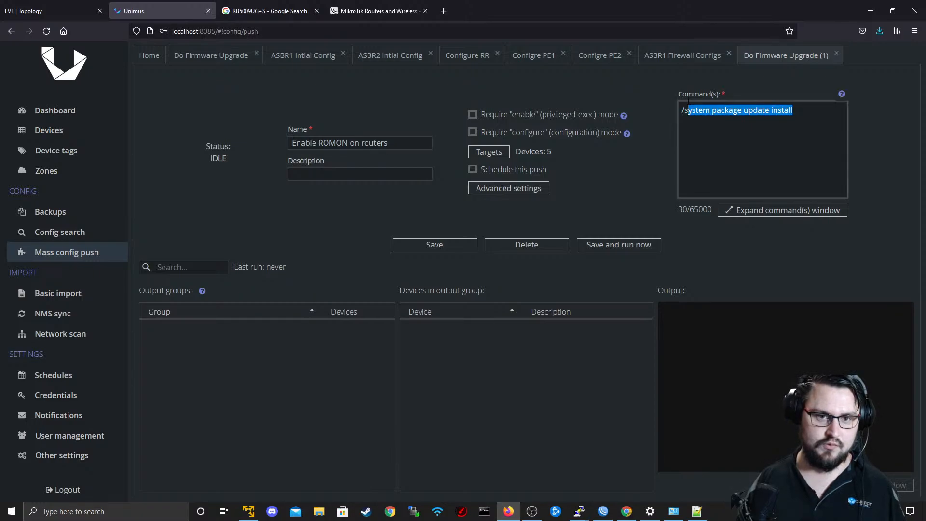
{"action": "type", "text": "took r"}
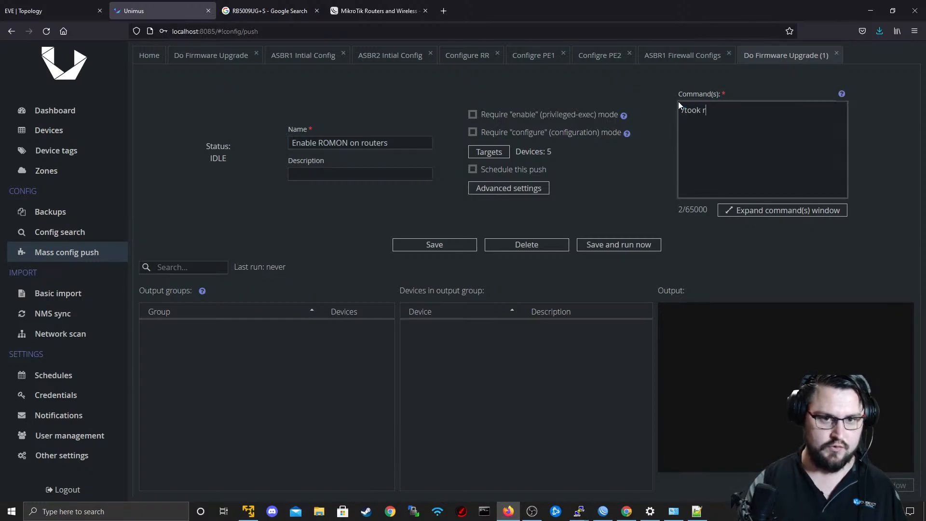
{"action": "type", "text": " romon se"}
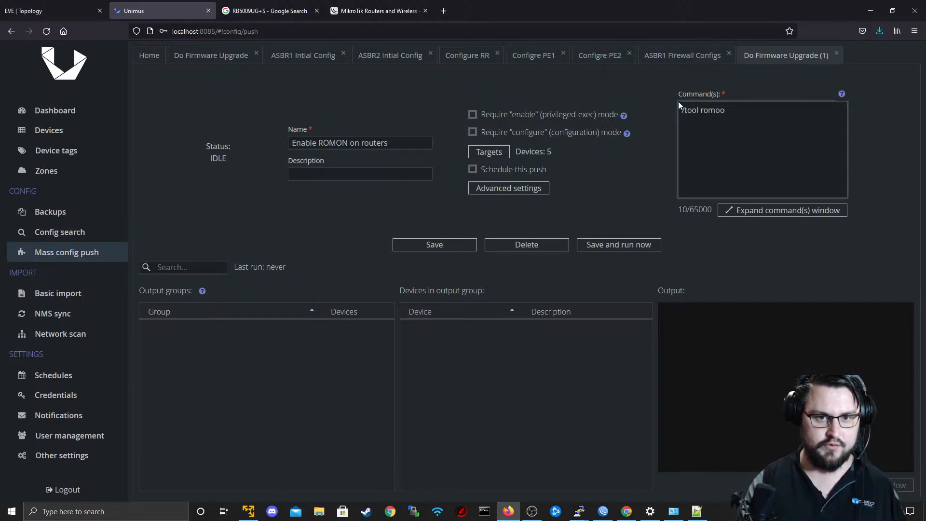
{"action": "type", "text": "t enabled"}
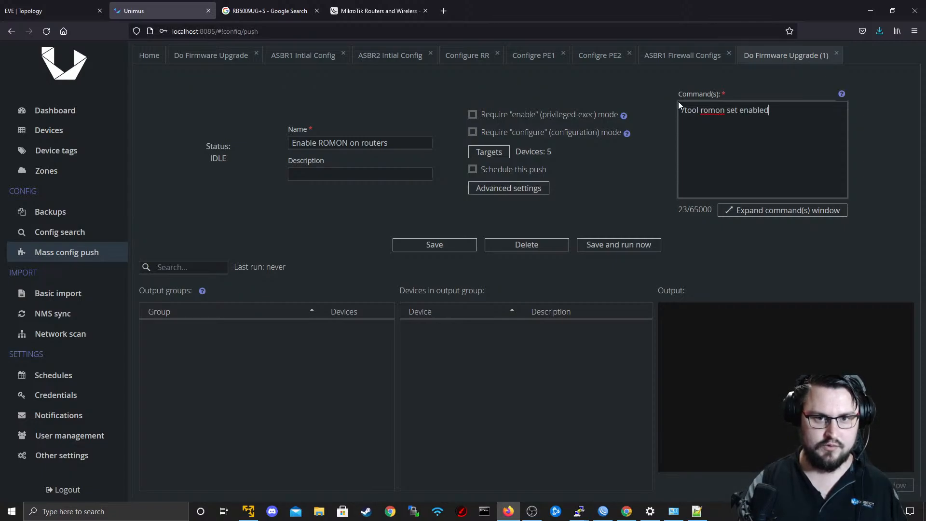
{"action": "key", "text": "BackSpace"}
{"action": "type", "text": "=yes"}
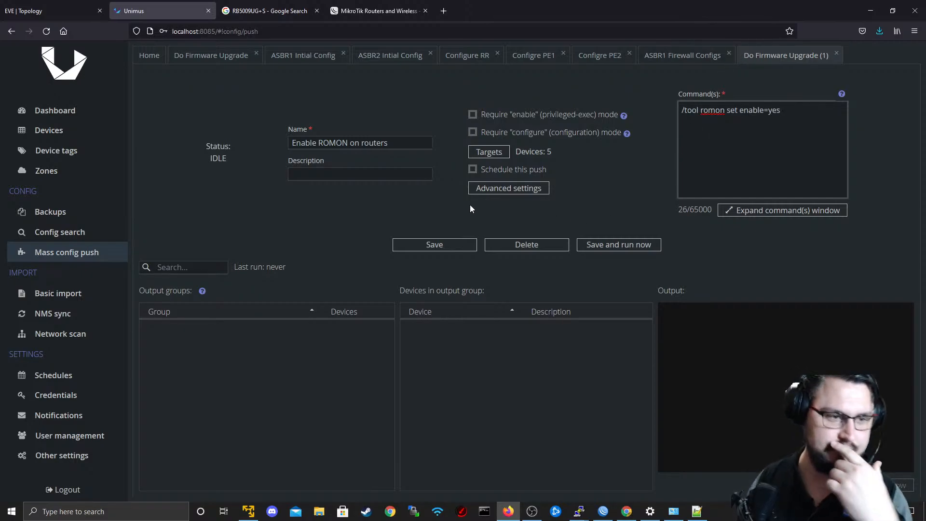
Save the preset, run the config push, and list the devices in its CONNECTION_ERROR output group.
{"action": "left_click", "coordinate": [436, 240]}
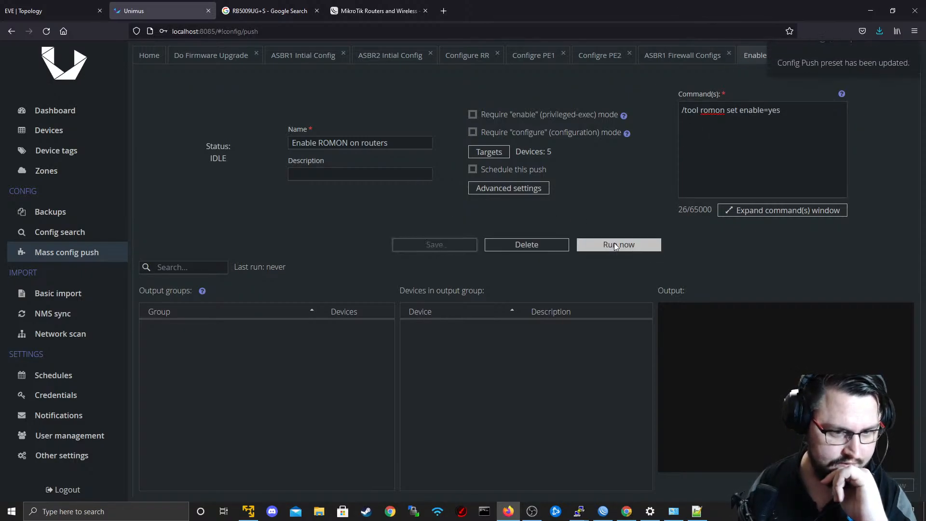
{"action": "left_click", "coordinate": [604, 245]}
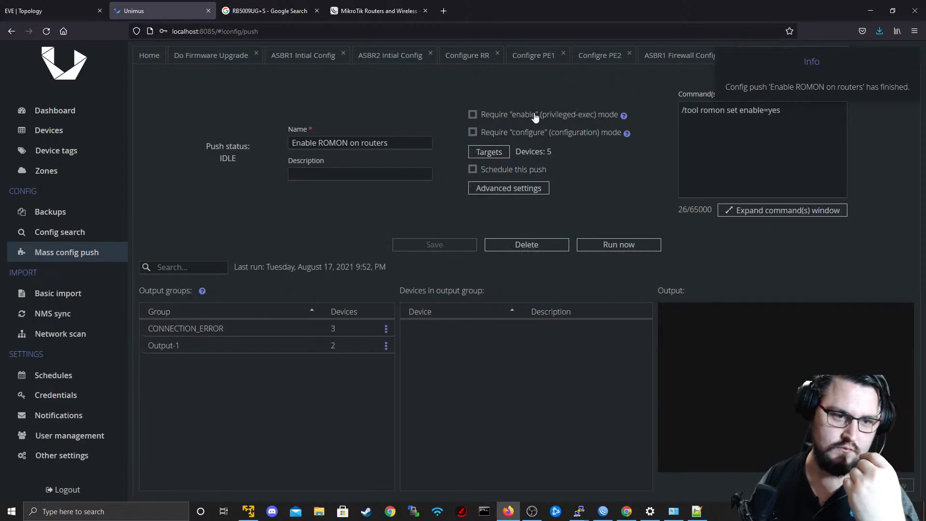
{"action": "left_click", "coordinate": [286, 335]}
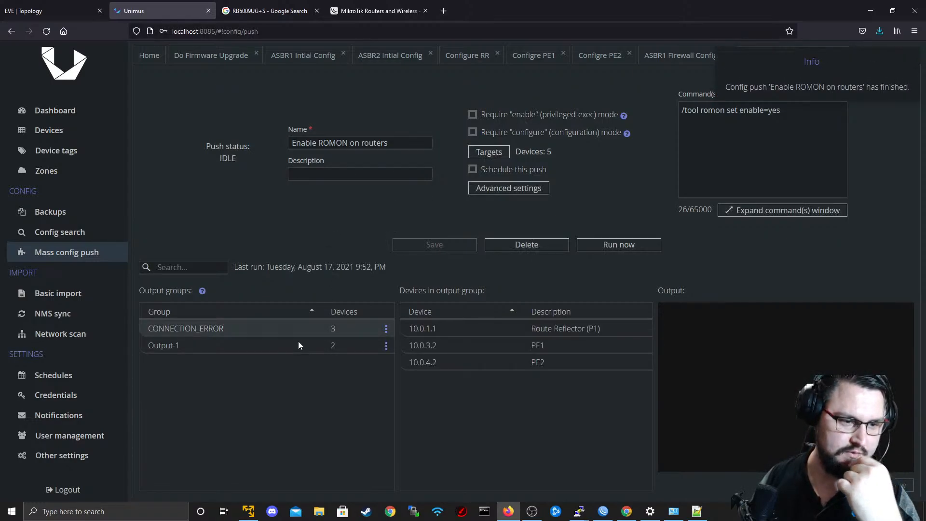
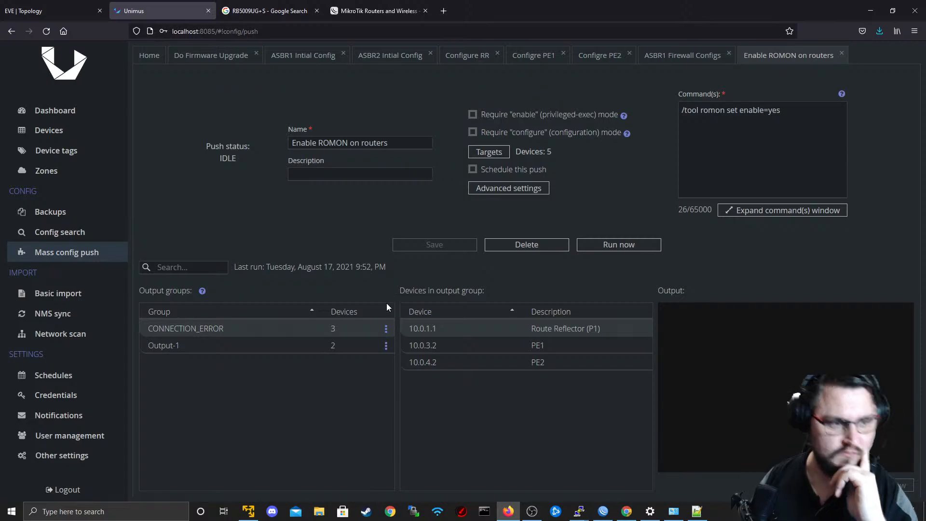
Switch to the R5 PuTTY console and enable RoMON on RR_P1 with "tool romon set enabled=yes".
{"action": "key", "text": "alt+Tab"}
{"action": "key", "text": "alt+Tab"}
{"action": "key", "text": "alt+Tab"}
{"action": "key", "text": "alt+Tab"}
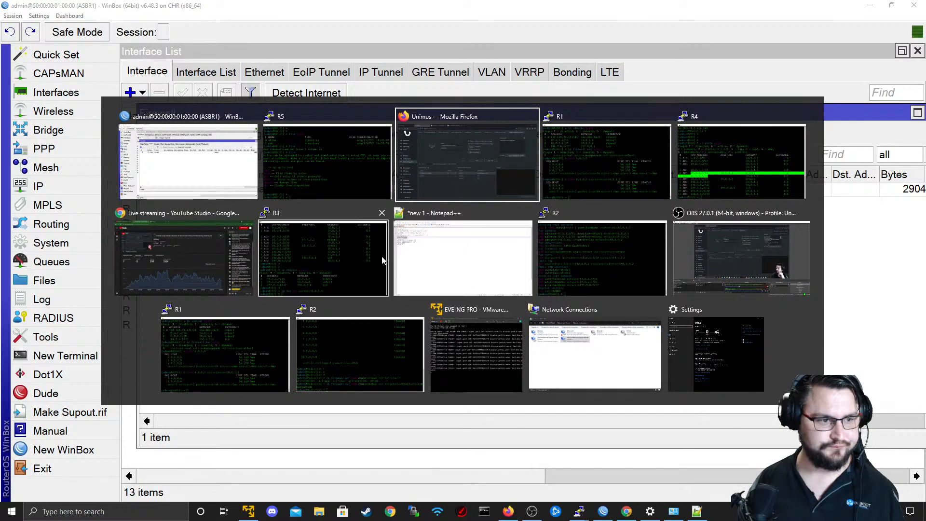
{"action": "left_click", "coordinate": [355, 168]}
{"action": "type", "text": "to"}
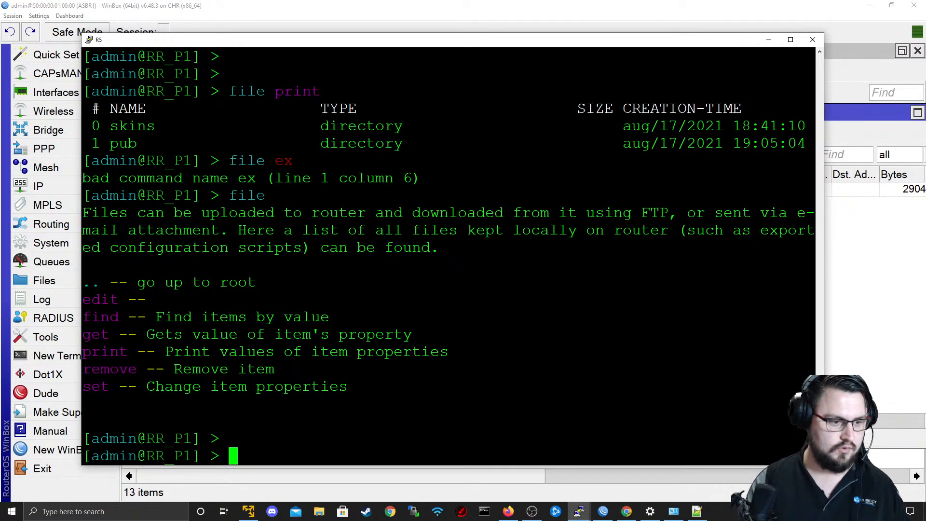
{"action": "type", "text": "ol romo"}
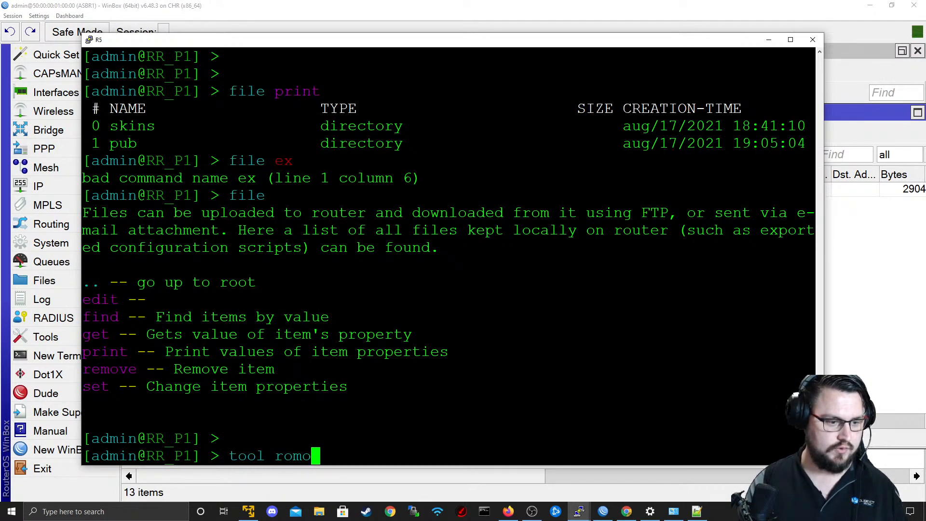
{"action": "type", "text": "n set enabled=yes"}
{"action": "key", "text": "Return"}
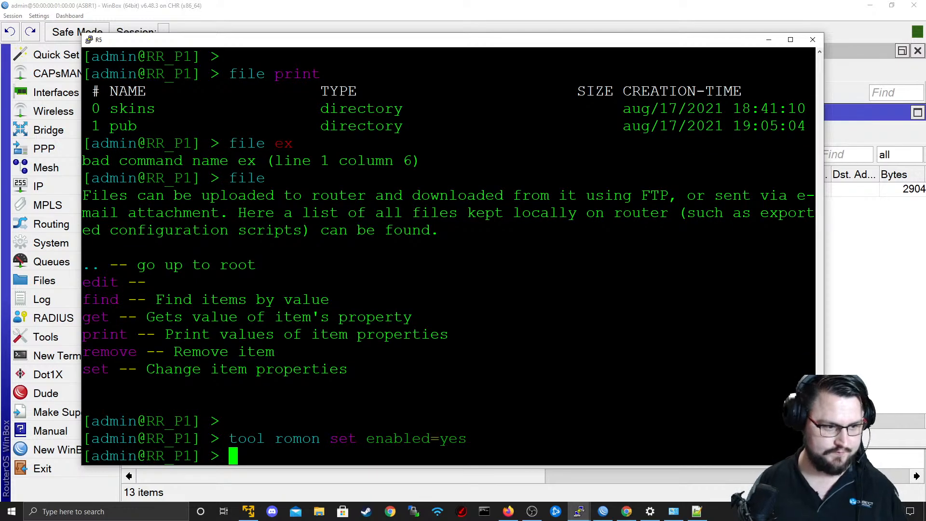
Copy the RoMON enable command, run it in a PuTTY console opened for R3 from the EVE topology, and close that session.
{"action": "left_click_drag", "start_coordinate": [229, 439], "coordinate": [467, 438]}
{"action": "key", "text": "ctrl+c"}
{"action": "left_click", "coordinate": [768, 41]}
{"action": "key", "text": "alt+Tab"}
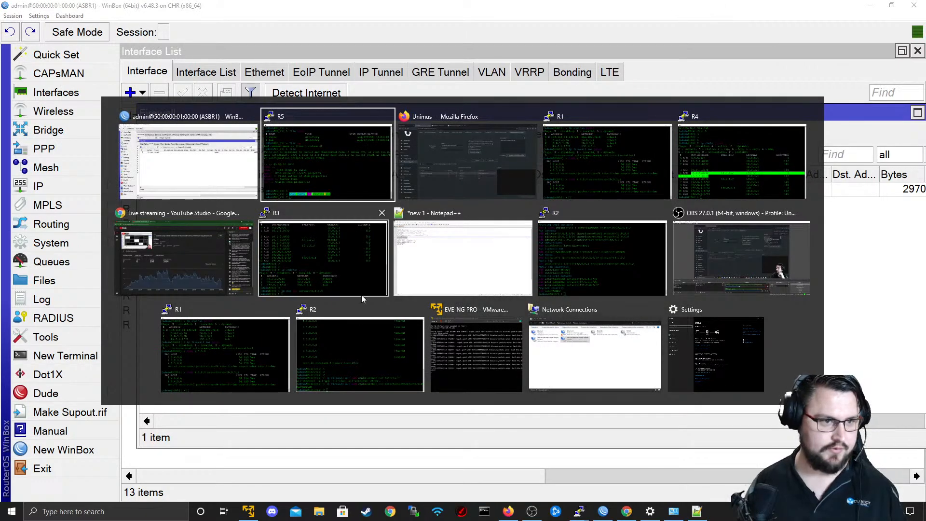
{"action": "left_click", "coordinate": [422, 169]}
{"action": "left_click", "coordinate": [75, 5]}
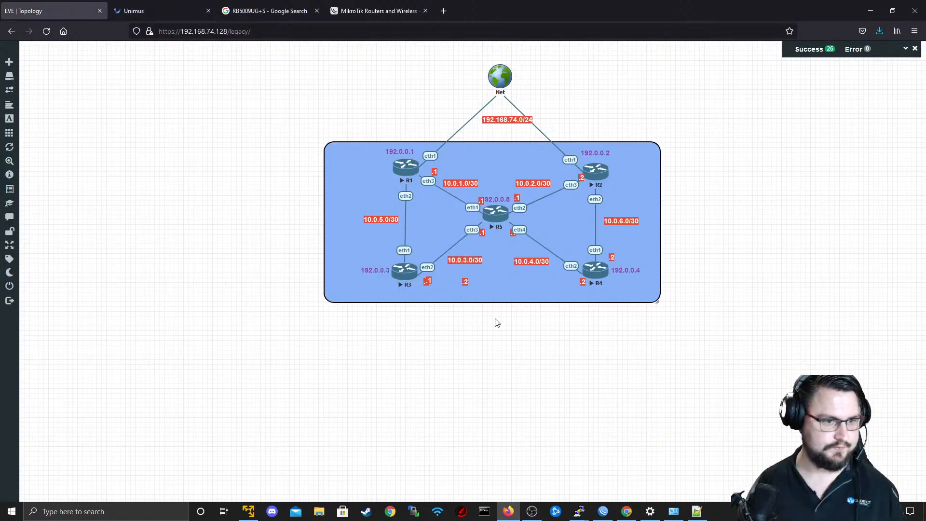
{"action": "left_click", "coordinate": [407, 277]}
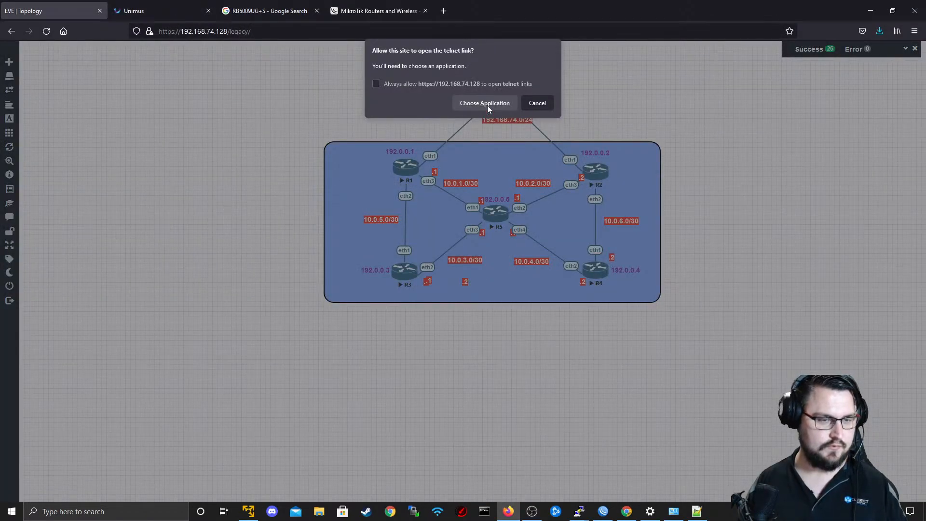
{"action": "left_click", "coordinate": [487, 104]}
{"action": "left_click", "coordinate": [497, 156]}
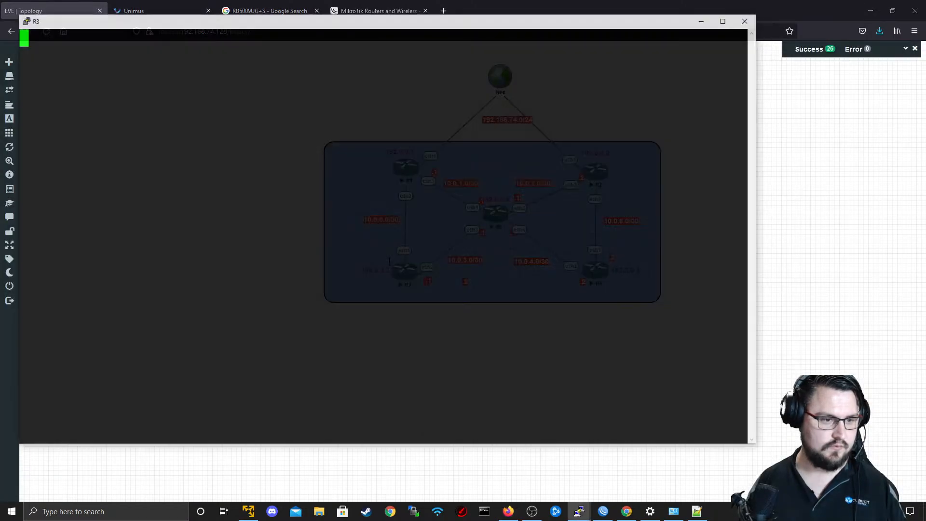
{"action": "key", "text": "Return"}
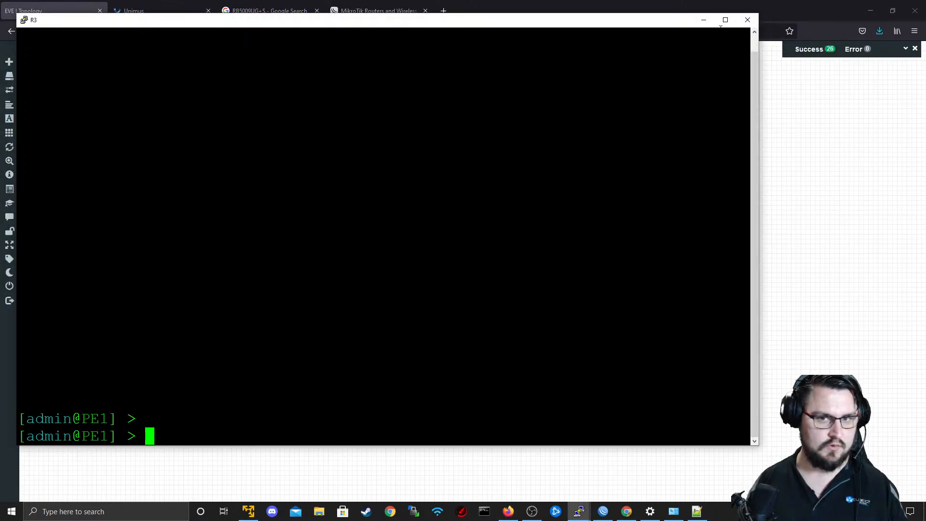
{"action": "left_click", "coordinate": [747, 20]}
{"action": "left_click", "coordinate": [485, 287]}
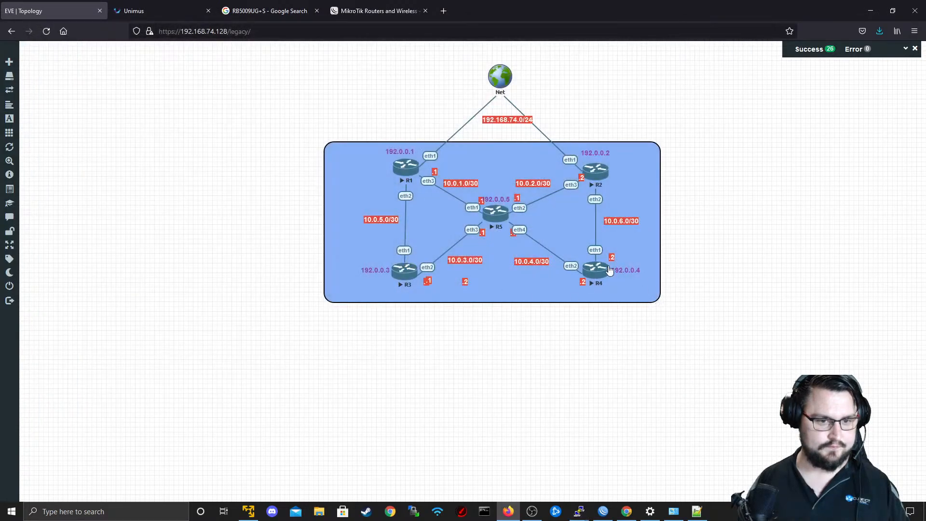
Open R4's console in PuTTY from the topology, run "tool romon set enabled=yes" on PE2, and close the session.
{"action": "left_click", "coordinate": [594, 270]}
{"action": "left_click", "coordinate": [464, 106]}
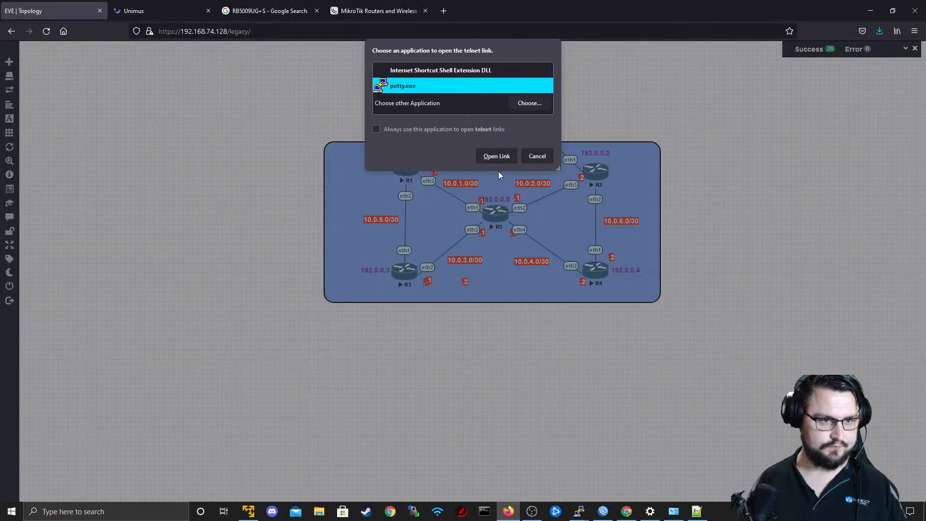
{"action": "left_click", "coordinate": [496, 155]}
{"action": "key", "text": "shift+Insert"}
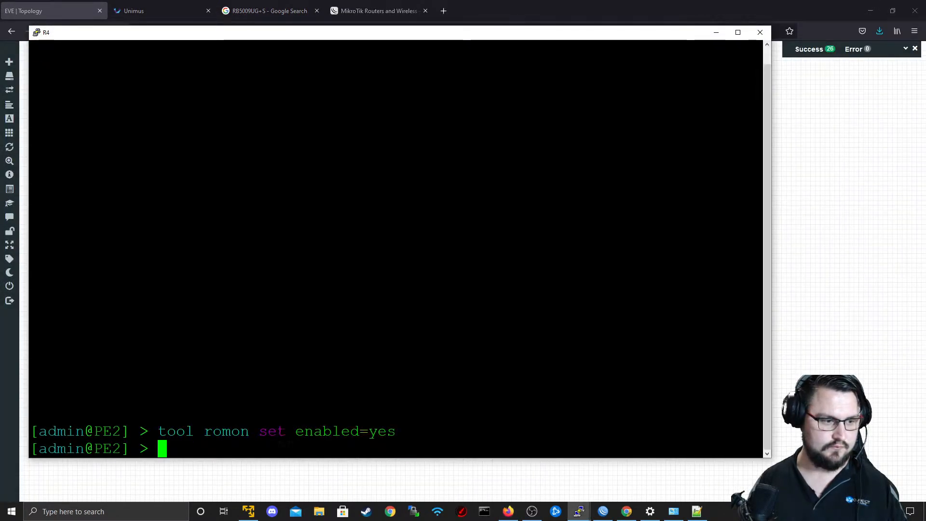
{"action": "left_click", "coordinate": [760, 32]}
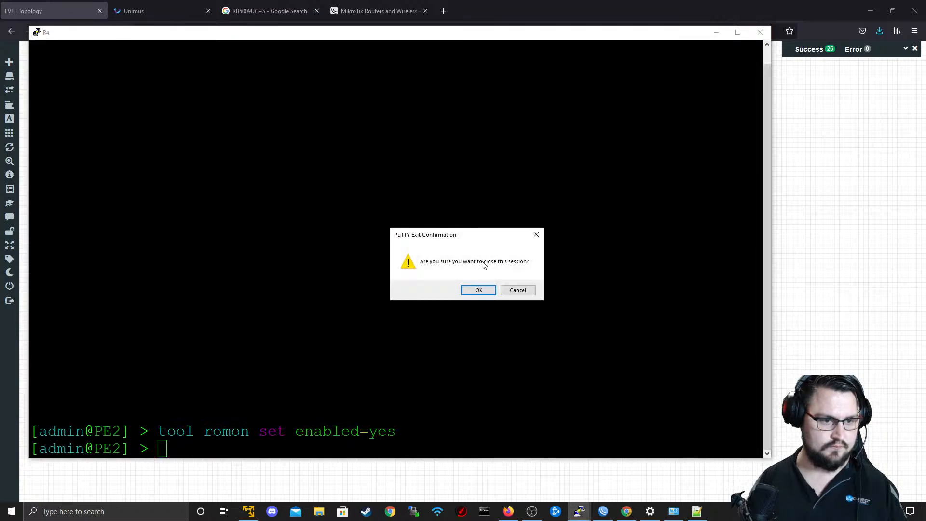
{"action": "left_click", "coordinate": [478, 290]}
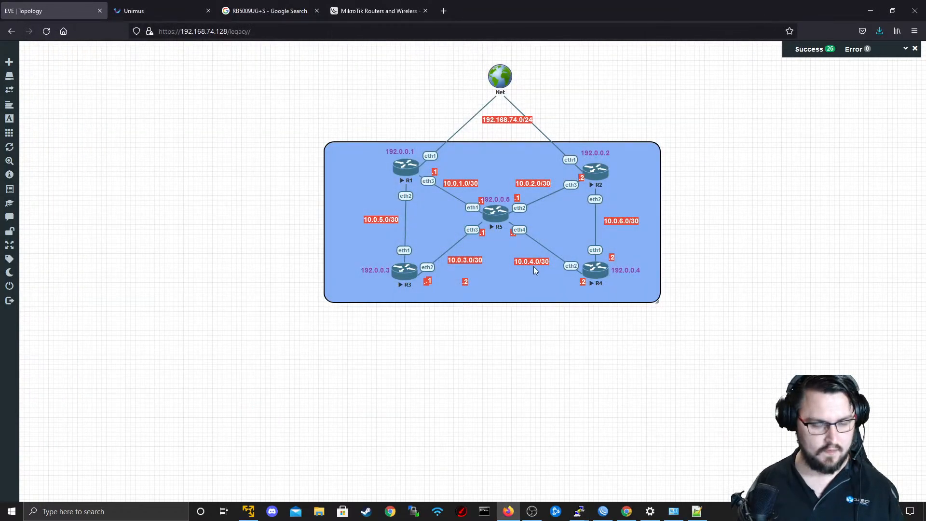
Open a new WinBox login window and connect to RoMON through ASBR1 at 192.168.74.131.
{"action": "left_click", "coordinate": [598, 512]}
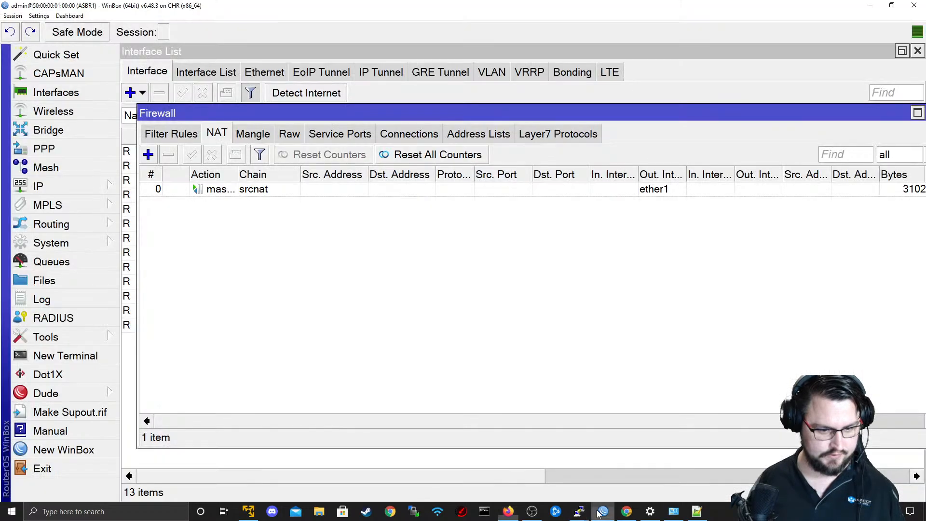
{"action": "right_click", "coordinate": [599, 512]}
{"action": "left_click", "coordinate": [580, 462]}
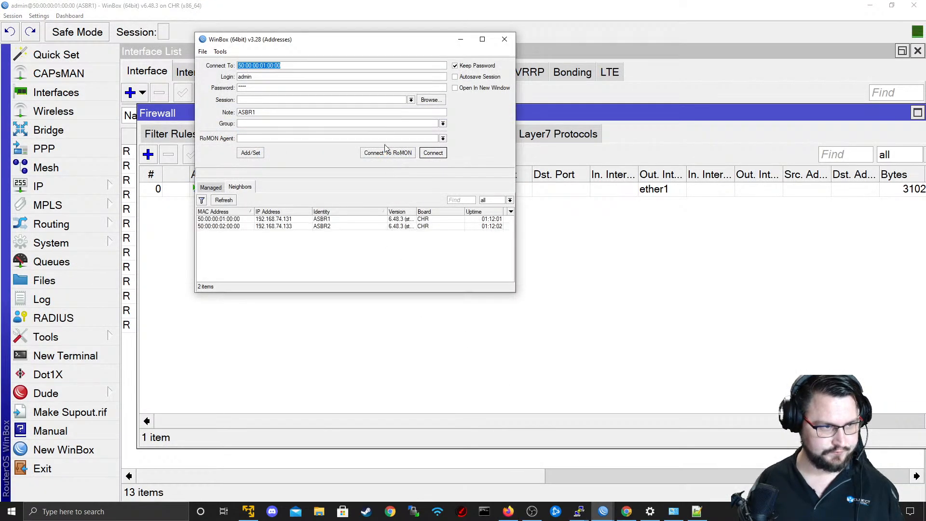
{"action": "left_click", "coordinate": [259, 221]}
{"action": "left_click", "coordinate": [259, 222]}
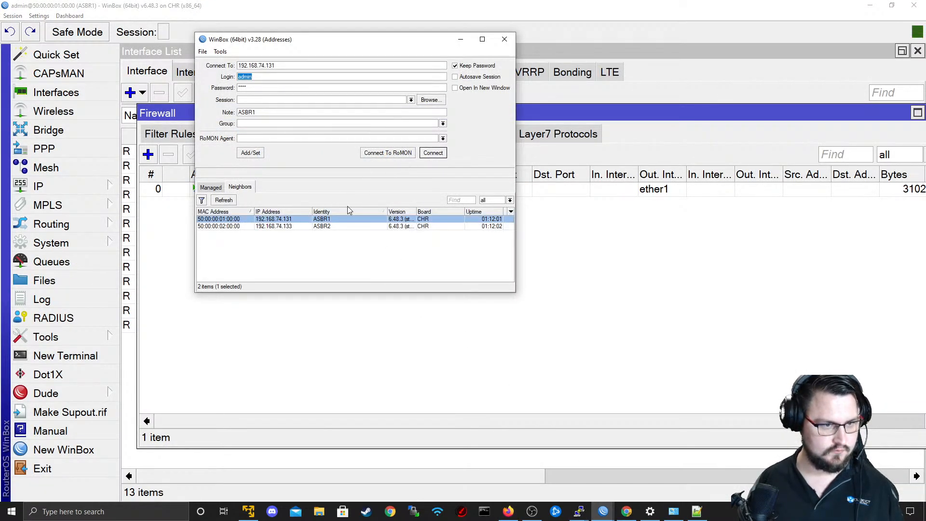
{"action": "left_click", "coordinate": [397, 153]}
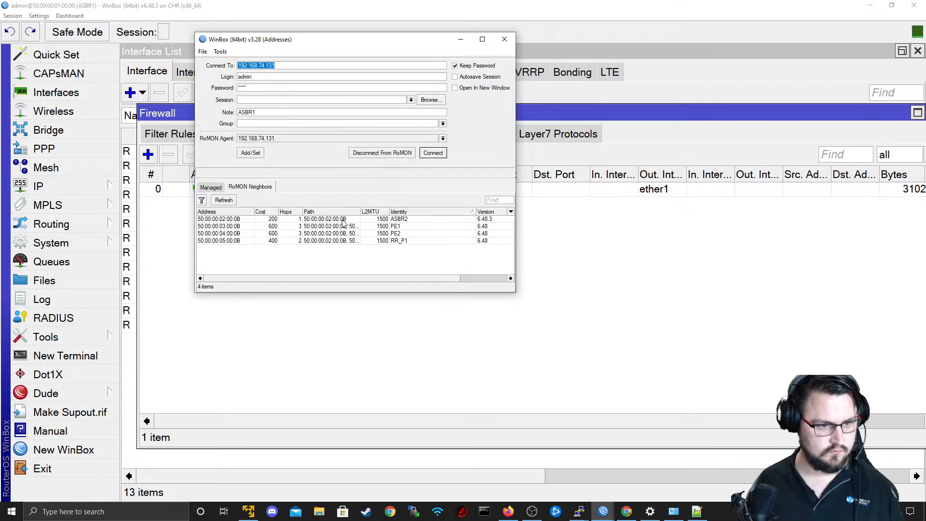
Select PE1 among the RoMON neighbors, clear the saved password, and connect to it.
{"action": "left_click", "coordinate": [342, 220]}
{"action": "left_click", "coordinate": [341, 226]}
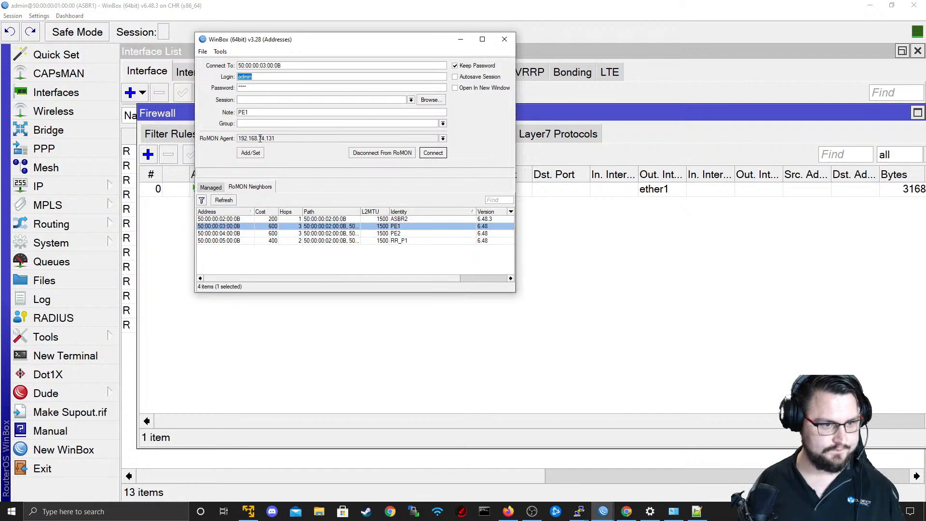
{"action": "left_click", "coordinate": [277, 90]}
{"action": "key", "text": "BackSpace"}
{"action": "key", "text": "BackSpace"}
{"action": "key", "text": "BackSpace"}
{"action": "key", "text": "BackSpace"}
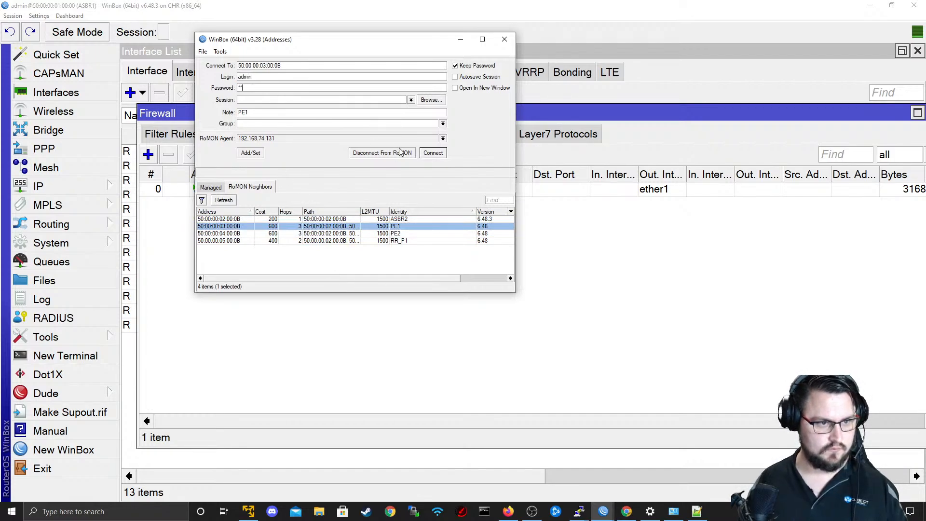
{"action": "left_click", "coordinate": [426, 156]}
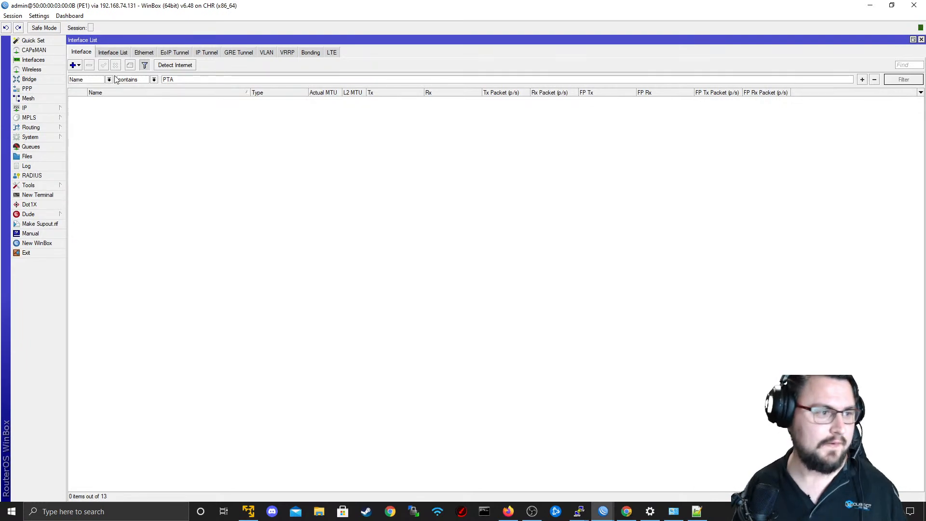
Remove the PTA name filter from PE1's interface list.
{"action": "left_click_drag", "start_coordinate": [176, 80], "coordinate": [82, 92]}
{"action": "key", "text": "BackSpace"}
{"action": "key", "text": "Return"}
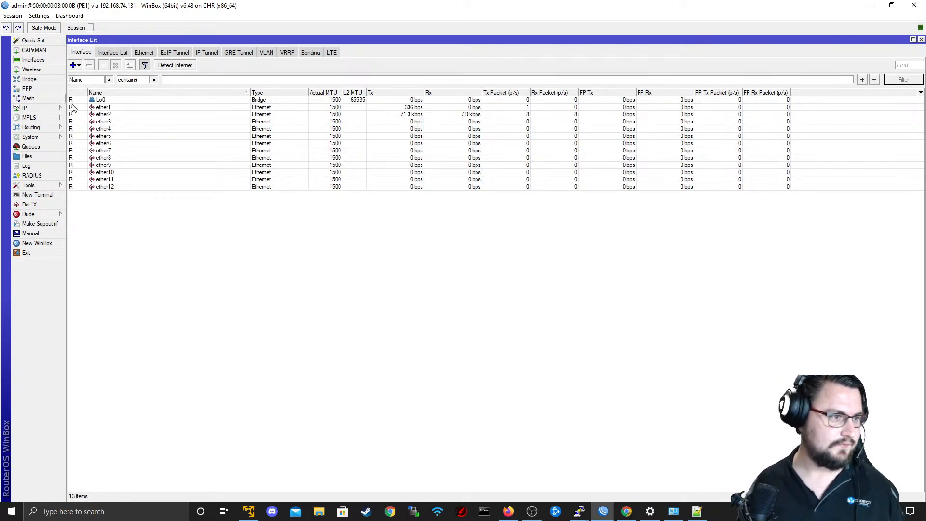
{"action": "left_click", "coordinate": [39, 62]}
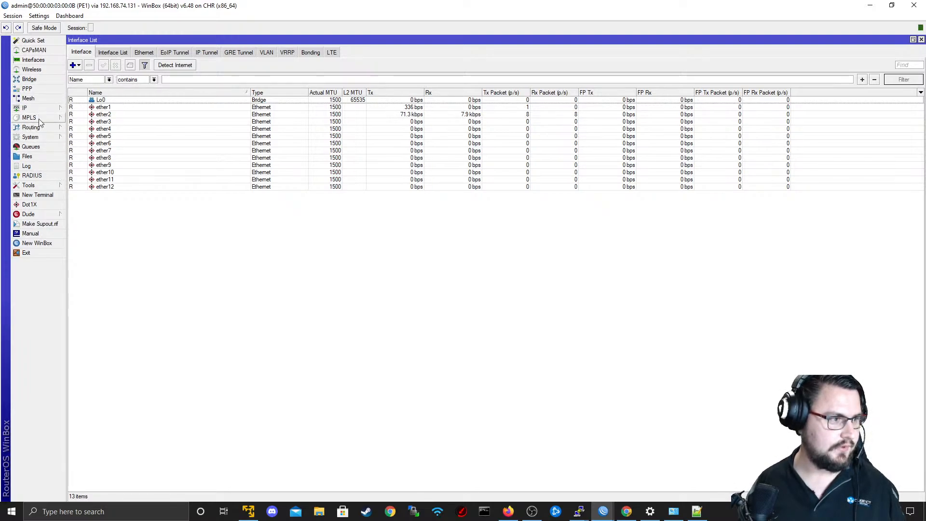
Open PE1's file list and enlarge its window in height and width.
{"action": "left_click", "coordinate": [29, 157]}
{"action": "left_click", "coordinate": [398, 227]}
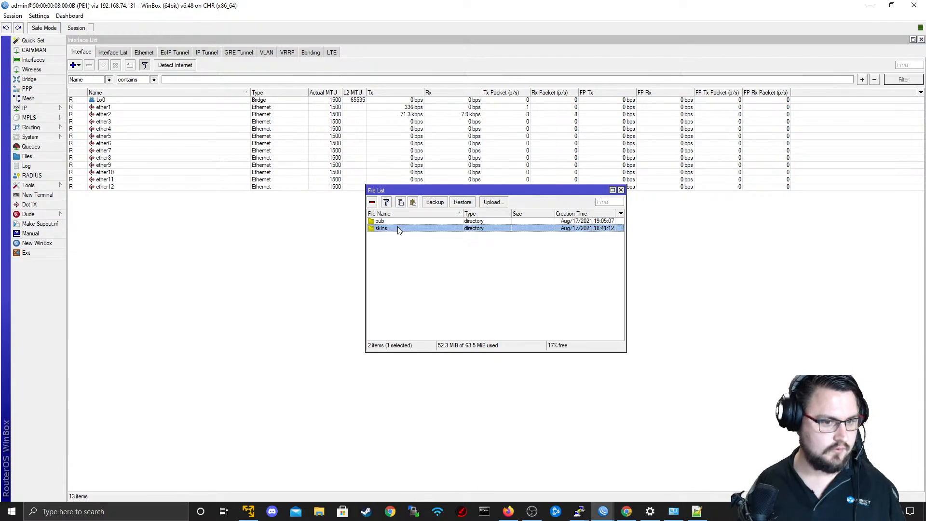
{"action": "left_click", "coordinate": [402, 243]}
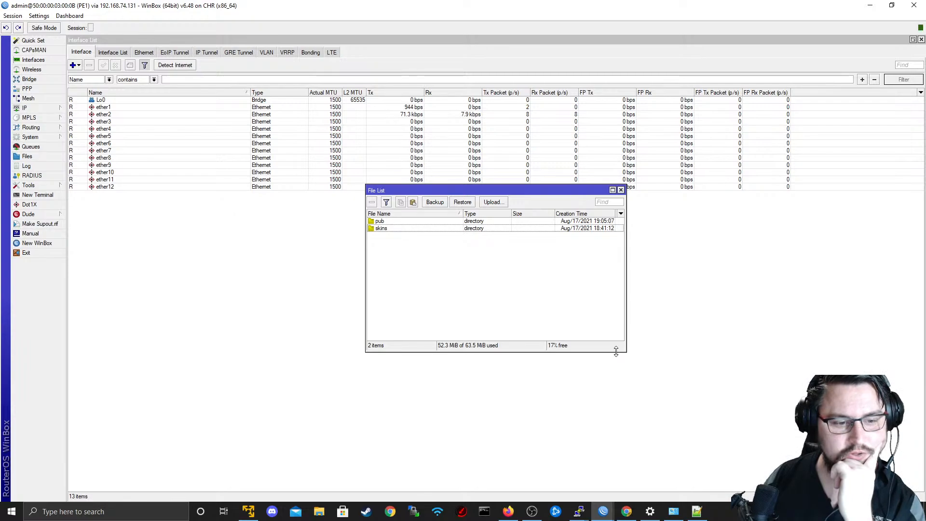
{"action": "left_click_drag", "start_coordinate": [616, 351], "coordinate": [630, 439]}
{"action": "left_click_drag", "start_coordinate": [626, 406], "coordinate": [719, 402]}
Delete the pub and skins directories from PE1's files, and close and reopen the file list.
{"action": "double_click", "coordinate": [391, 224]}
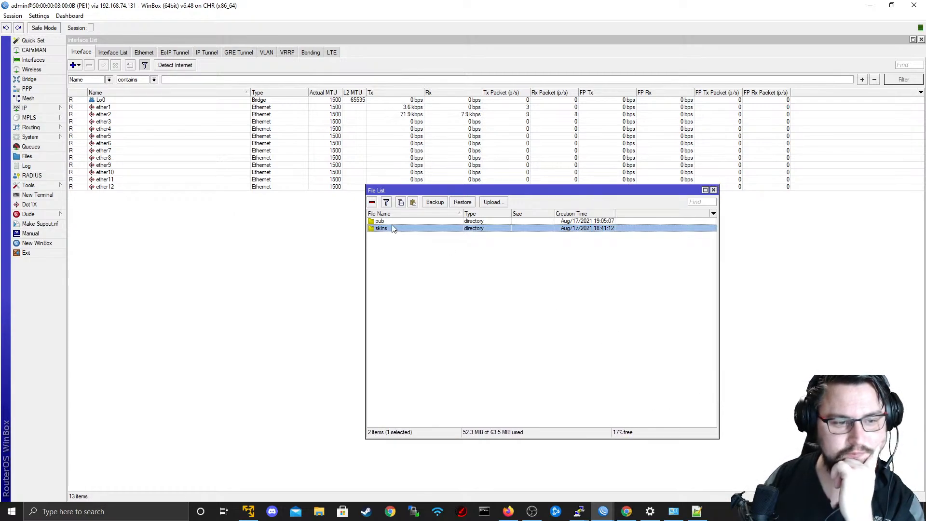
{"action": "left_click", "coordinate": [406, 225]}
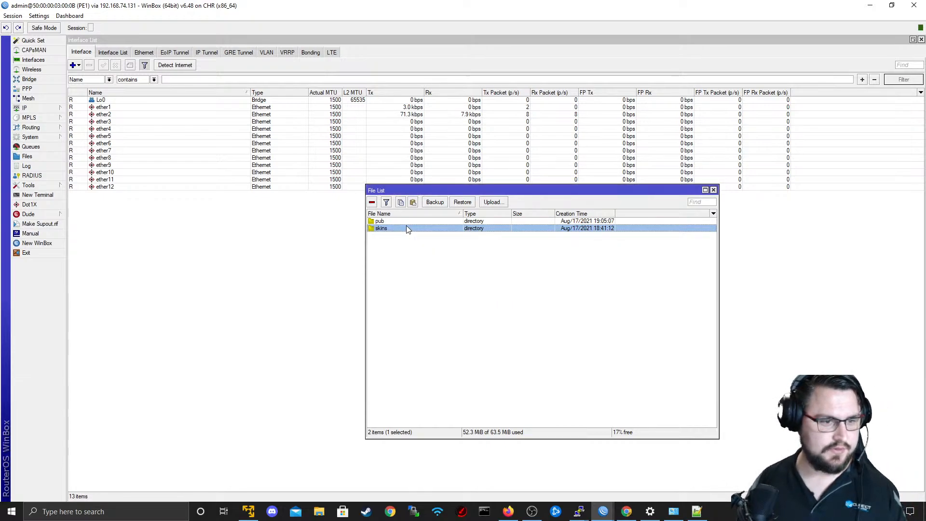
{"action": "double_click", "coordinate": [407, 220]}
{"action": "left_click", "coordinate": [546, 261]}
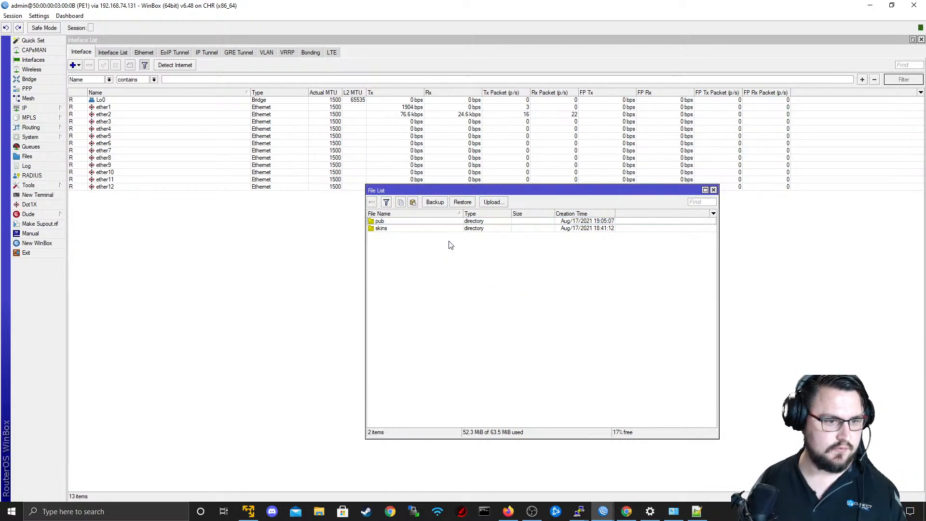
{"action": "left_click", "coordinate": [434, 223]}
{"action": "left_click", "coordinate": [424, 230], "text": "shift"}
{"action": "left_click", "coordinate": [373, 202]}
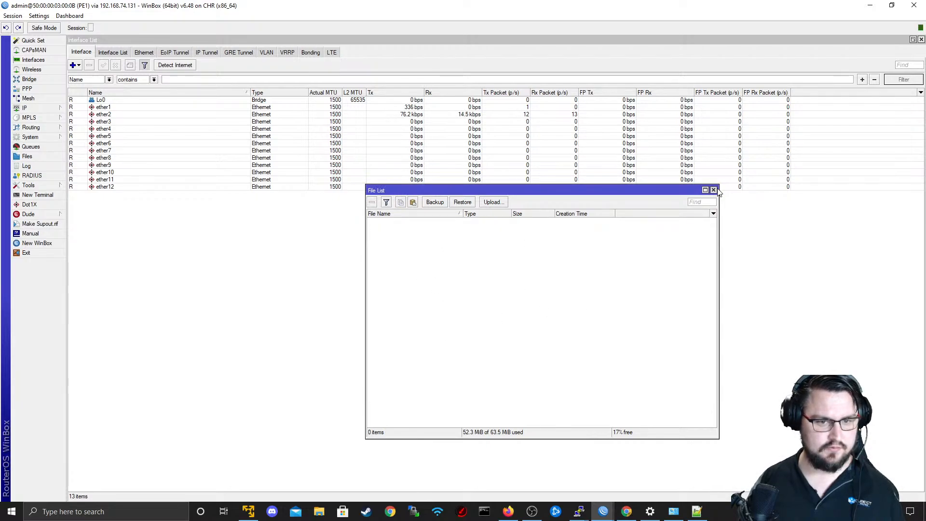
{"action": "left_click", "coordinate": [713, 190]}
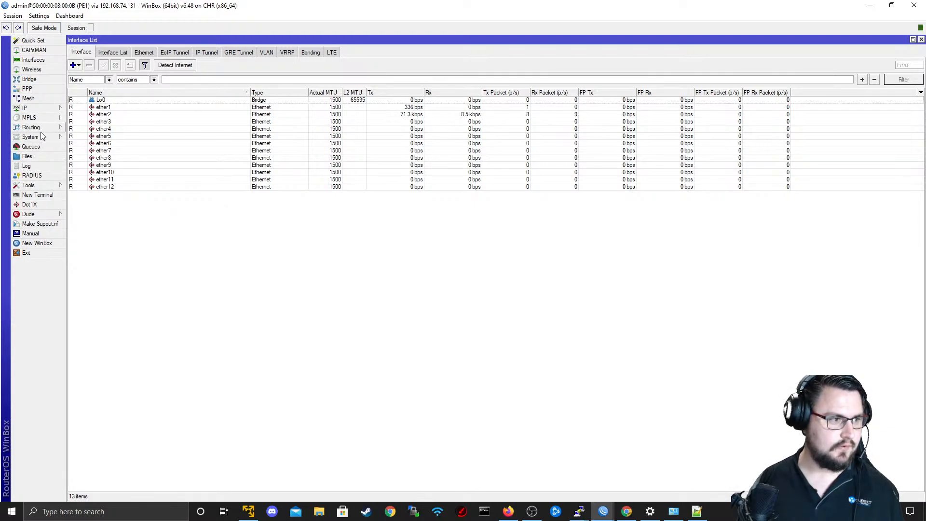
{"action": "left_click", "coordinate": [34, 159]}
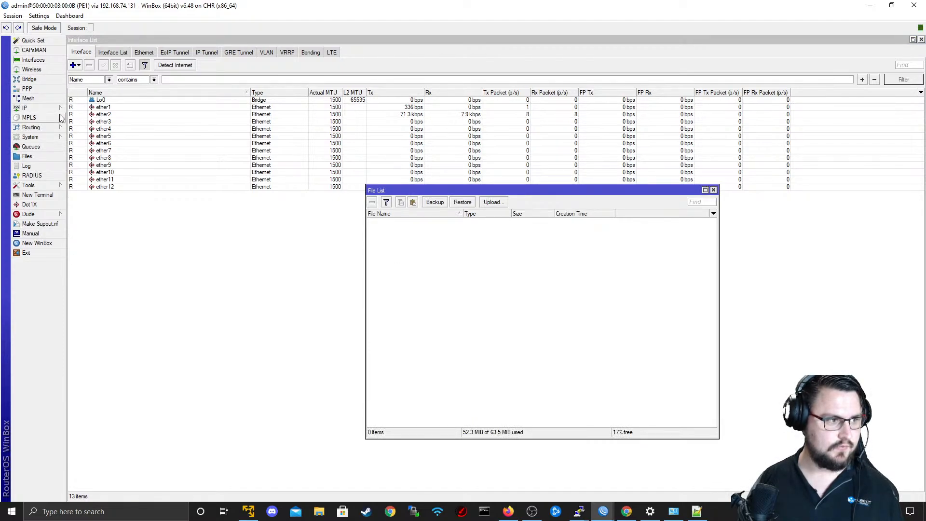
Open PE1's package list and run an installation check.
{"action": "left_click", "coordinate": [31, 127]}
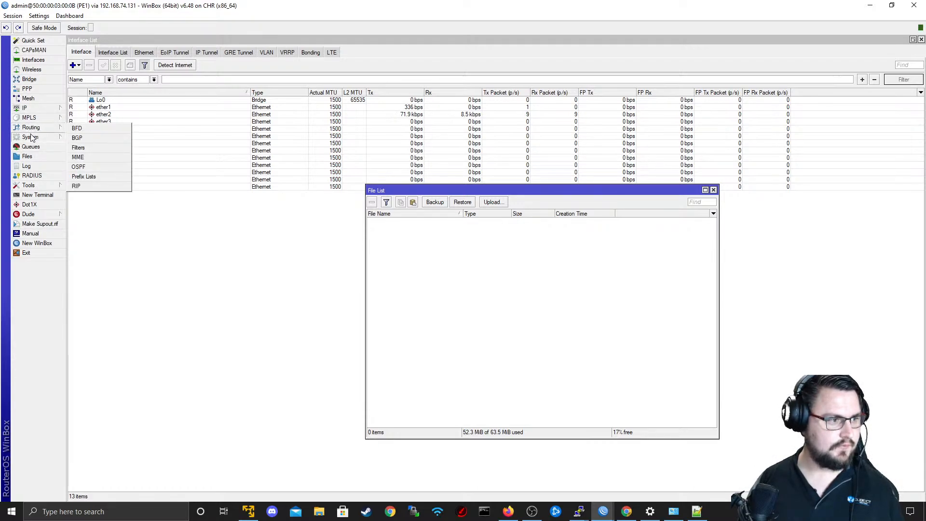
{"action": "left_click", "coordinate": [31, 138]}
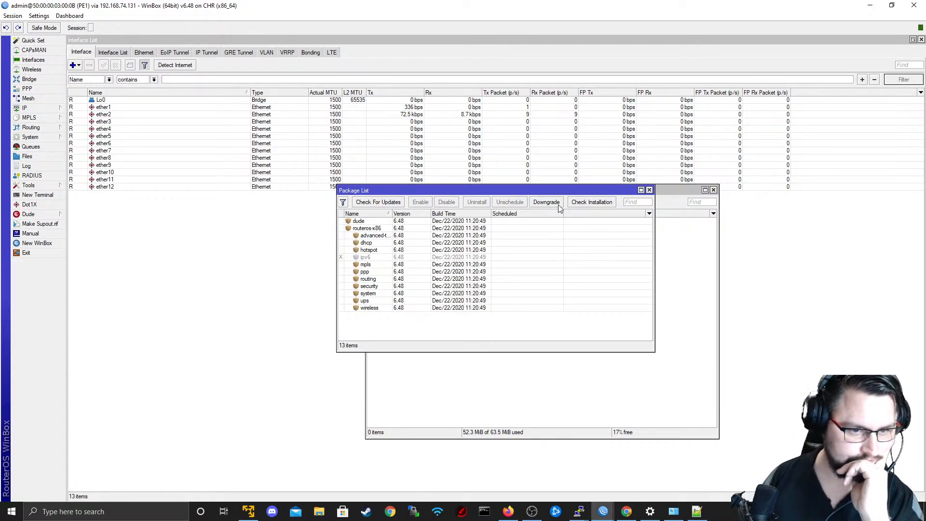
{"action": "left_click", "coordinate": [578, 203]}
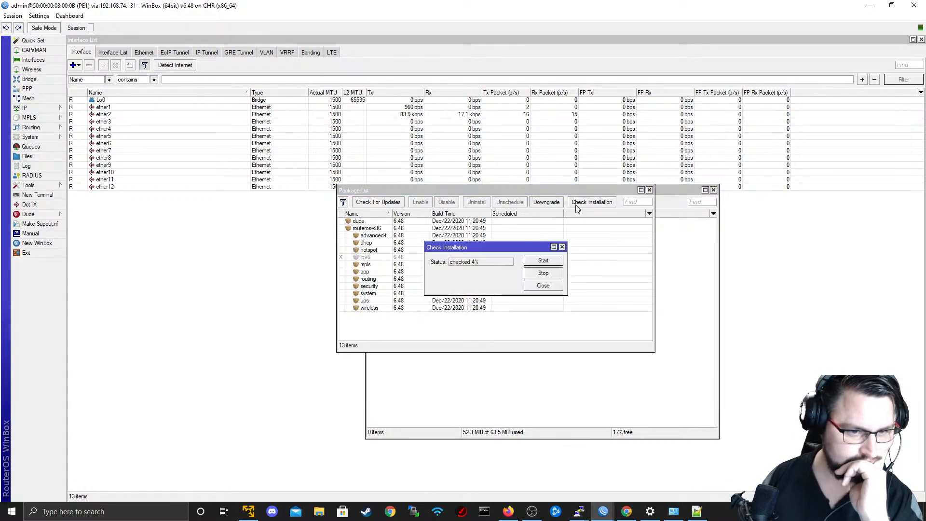
{"action": "left_click", "coordinate": [544, 273]}
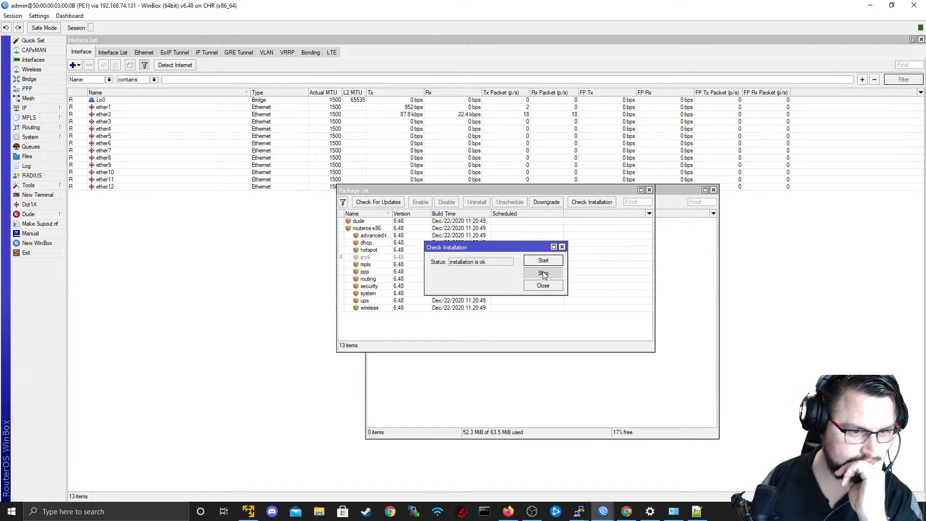
Close the installation check, then check PE1's packages for updates and read through the stable channel's changelog.
{"action": "left_click", "coordinate": [562, 246]}
{"action": "left_click", "coordinate": [378, 202]}
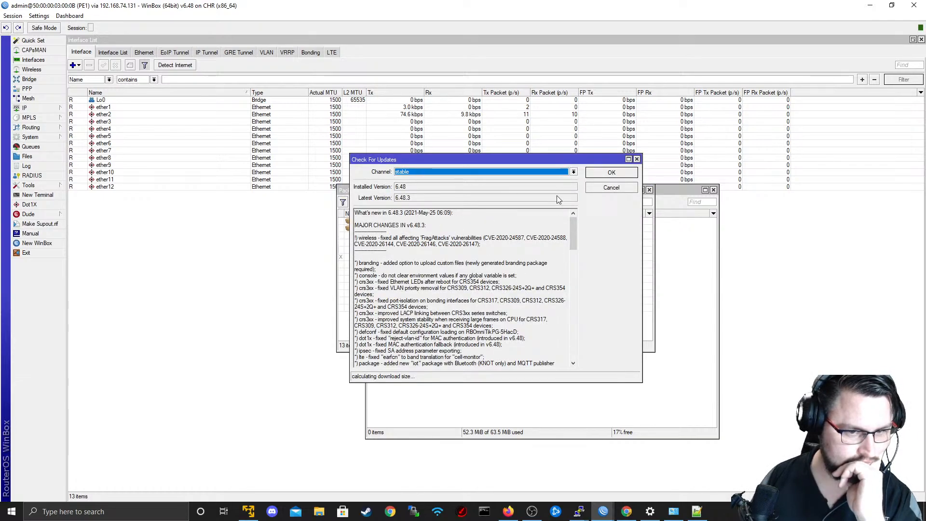
{"action": "scroll", "coordinate": [565, 253], "scroll_direction": "down", "scroll_amount": 15}
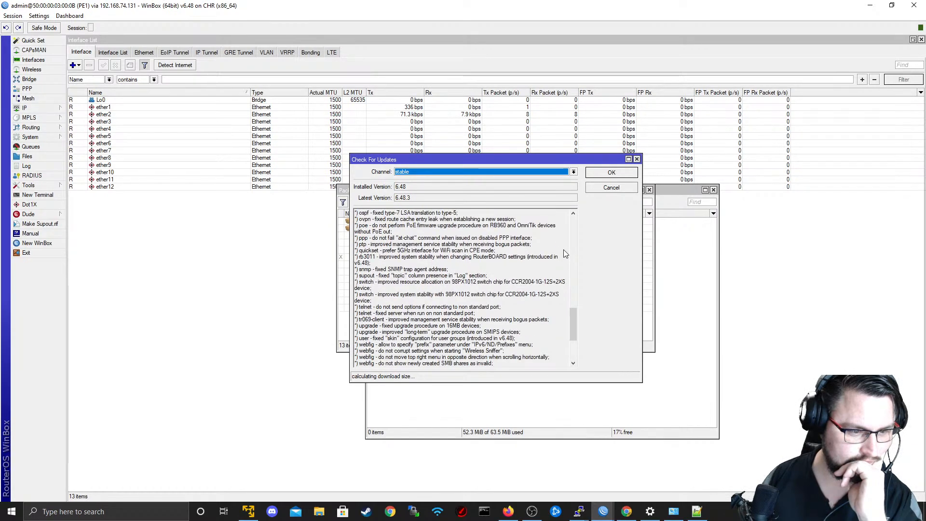
{"action": "scroll", "coordinate": [563, 250], "scroll_direction": "down", "scroll_amount": 5}
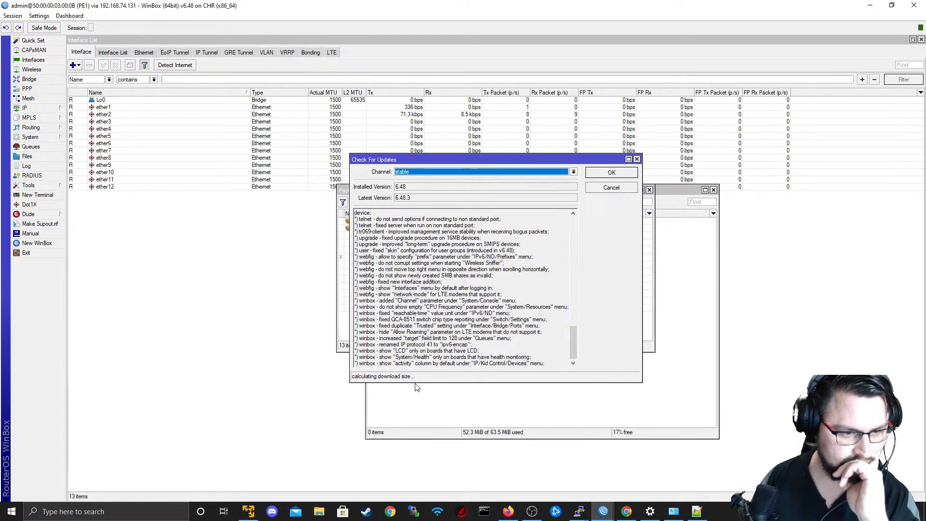
{"action": "scroll", "coordinate": [451, 361], "scroll_direction": "up", "scroll_amount": 10}
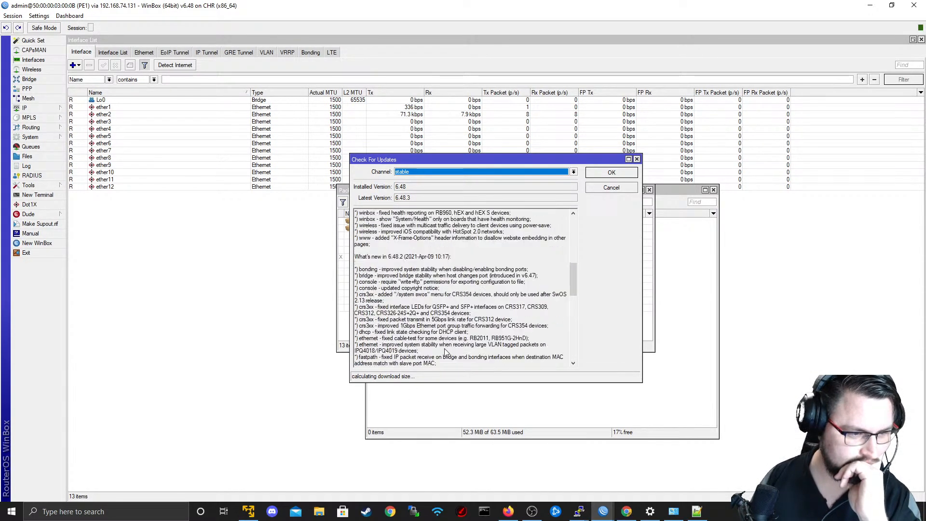
{"action": "scroll", "coordinate": [446, 354], "scroll_direction": "up", "scroll_amount": 10}
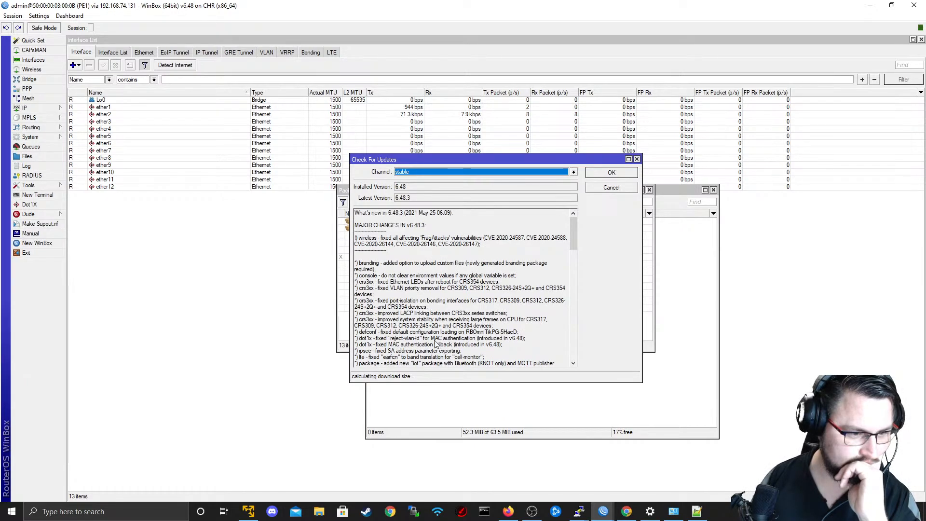
{"action": "scroll", "coordinate": [437, 343], "scroll_direction": "down", "scroll_amount": 18}
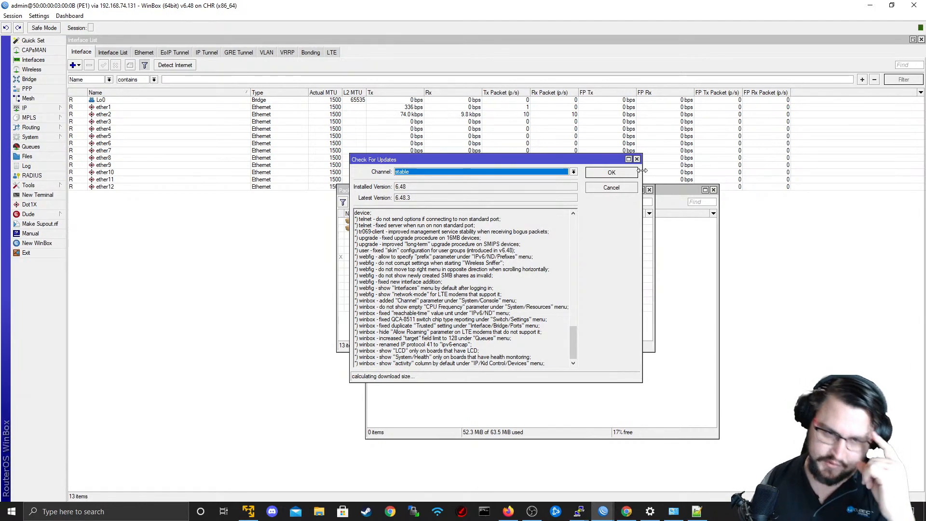
{"action": "right_click", "coordinate": [499, 221]}
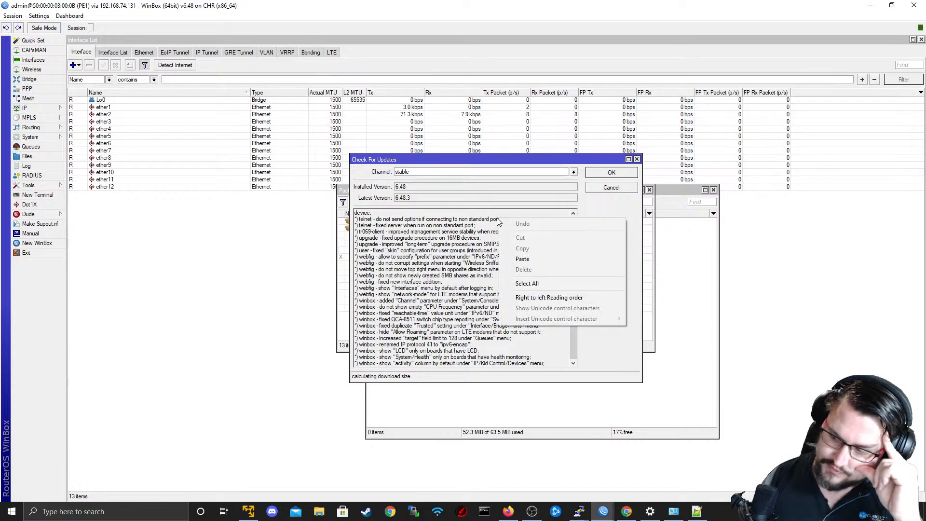
{"action": "left_click", "coordinate": [393, 322]}
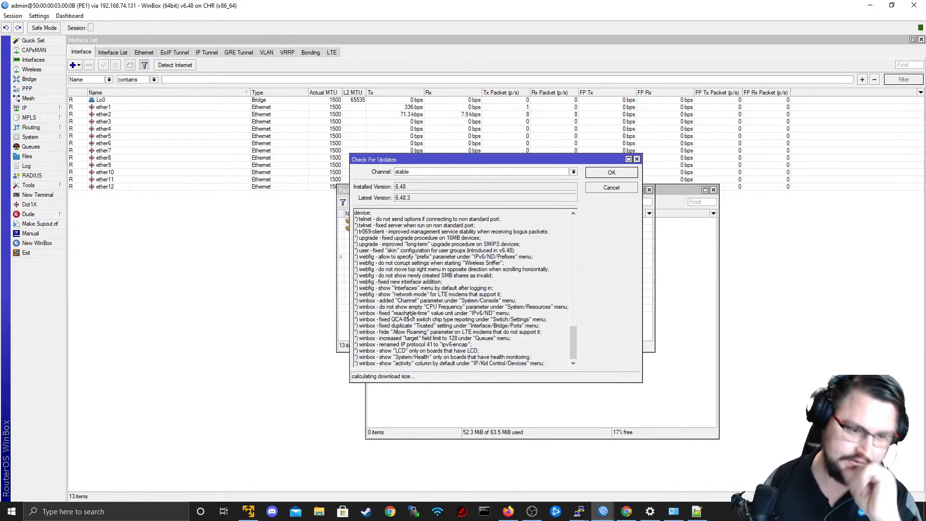
Arrange the file list and the update check window side by side, and enlarge the update check window.
{"action": "left_click", "coordinate": [487, 437]}
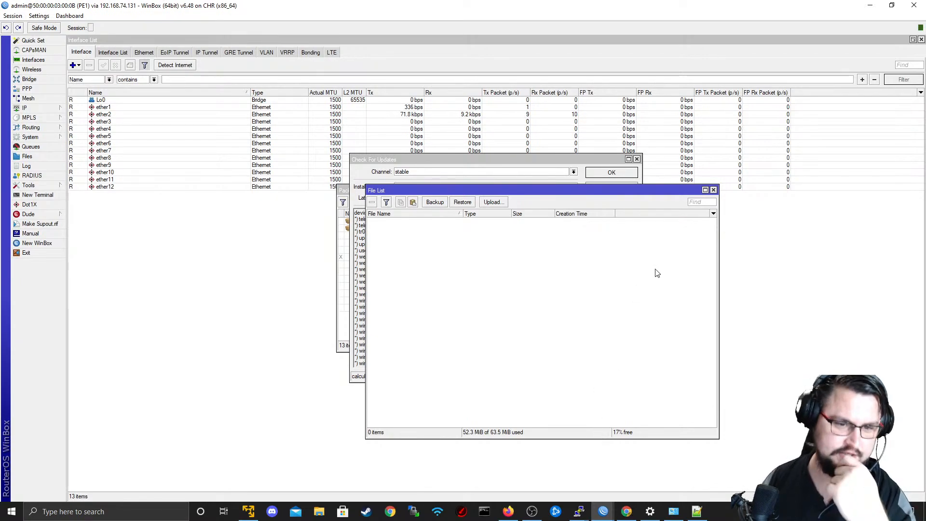
{"action": "left_click_drag", "start_coordinate": [651, 193], "coordinate": [802, 201]}
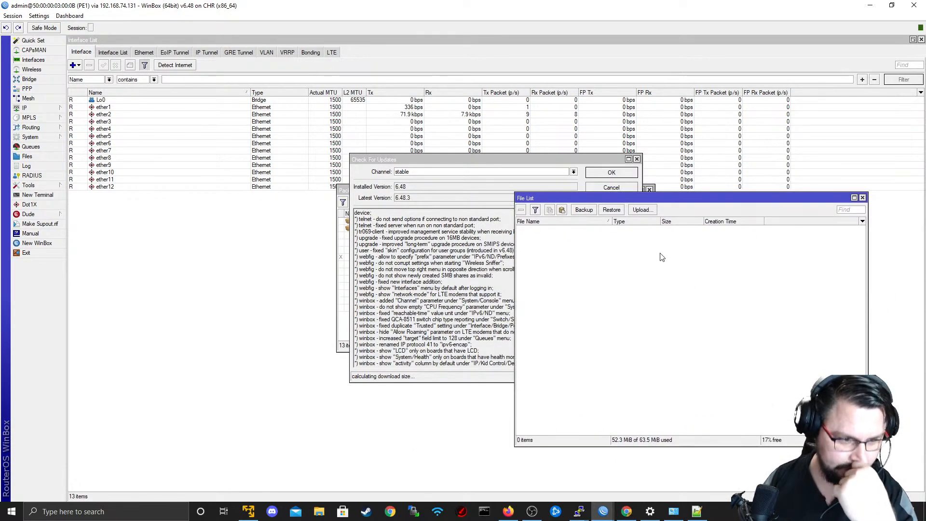
{"action": "left_click_drag", "start_coordinate": [493, 160], "coordinate": [344, 193]}
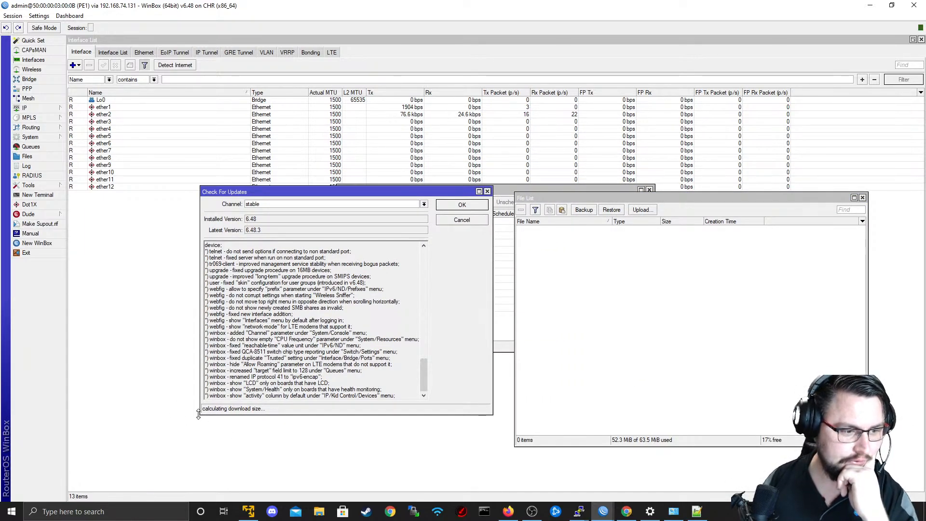
{"action": "left_click_drag", "start_coordinate": [199, 413], "coordinate": [136, 436]}
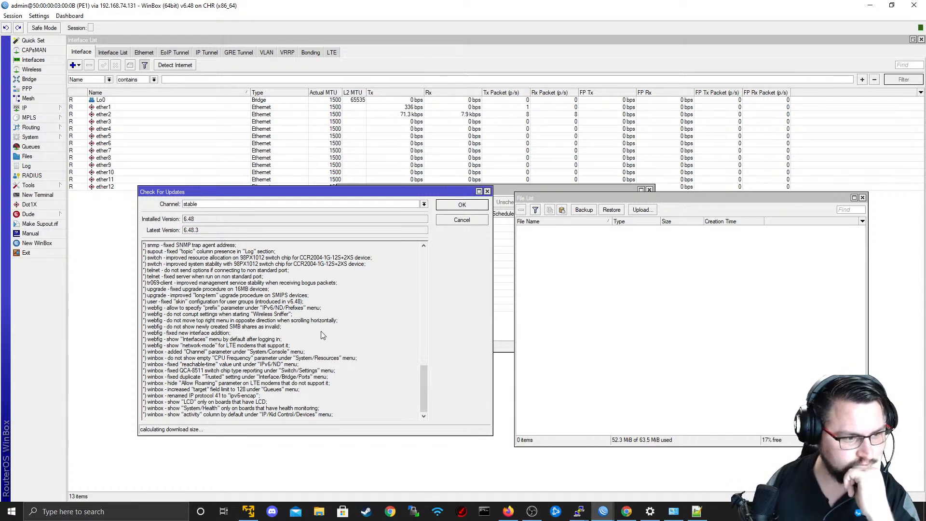
{"action": "scroll", "coordinate": [324, 331], "scroll_direction": "up", "scroll_amount": 1}
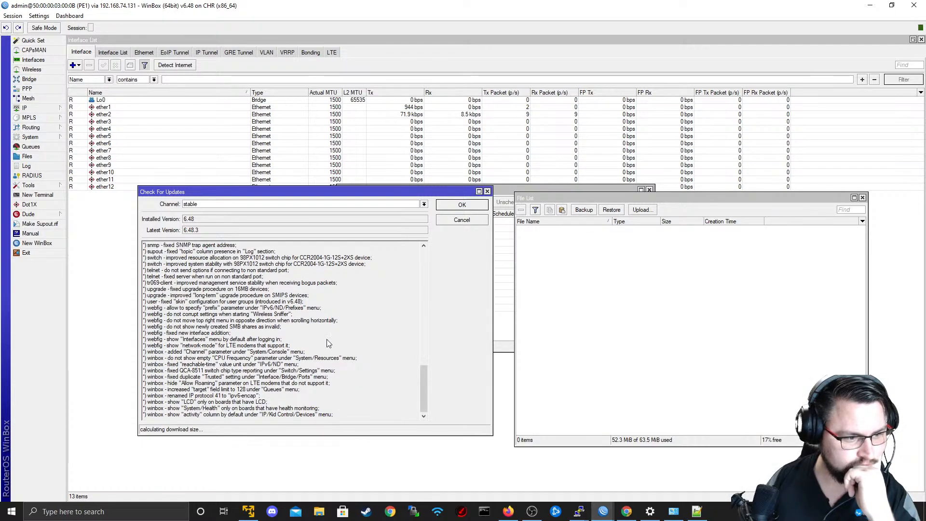
{"action": "scroll", "coordinate": [326, 340], "scroll_direction": "down", "scroll_amount": 1}
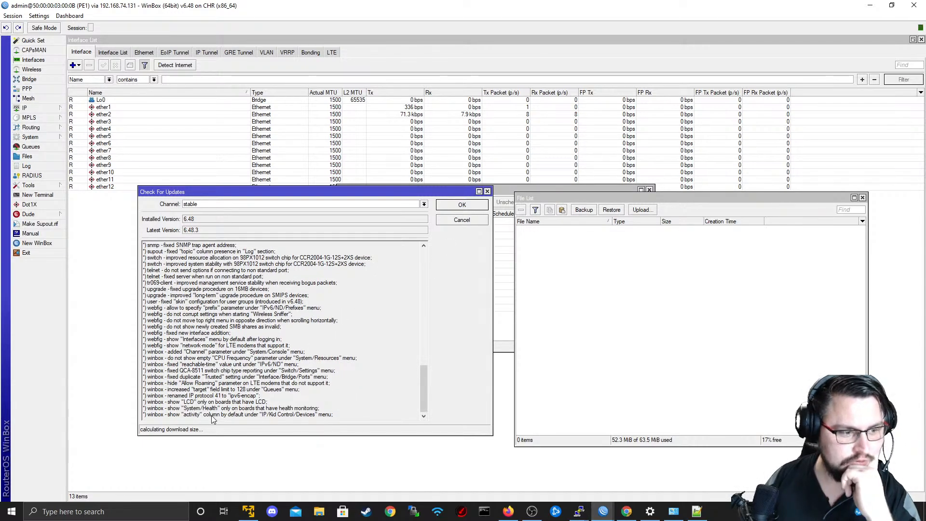
{"action": "left_click_drag", "start_coordinate": [472, 192], "coordinate": [475, 192]}
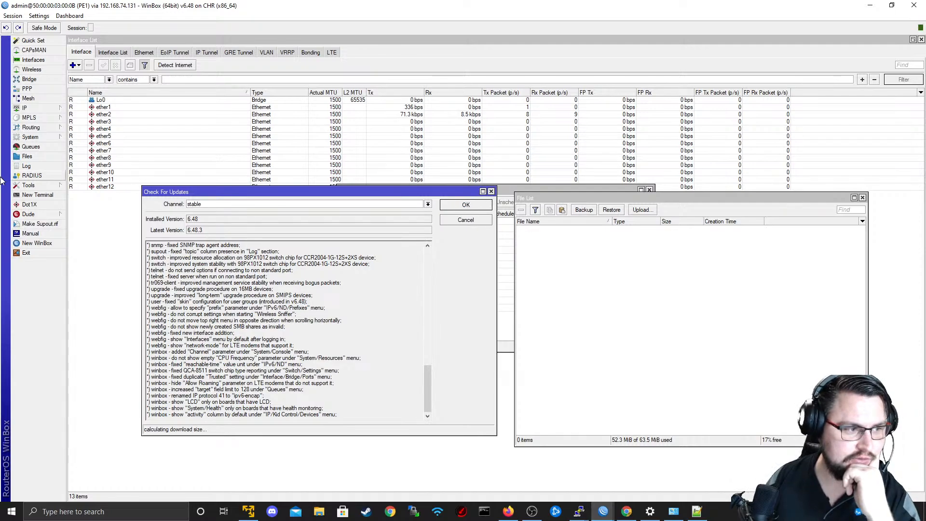
Run "system package update install" in a new PE1 terminal and close the update check window.
{"action": "left_click", "coordinate": [37, 194]}
{"action": "key", "text": "Return"}
{"action": "key", "text": "Return"}
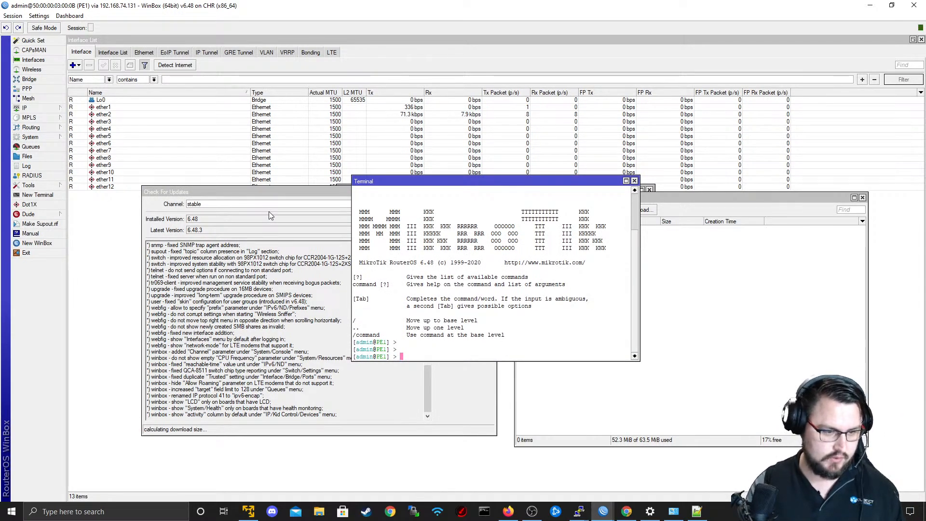
{"action": "type", "text": "system "}
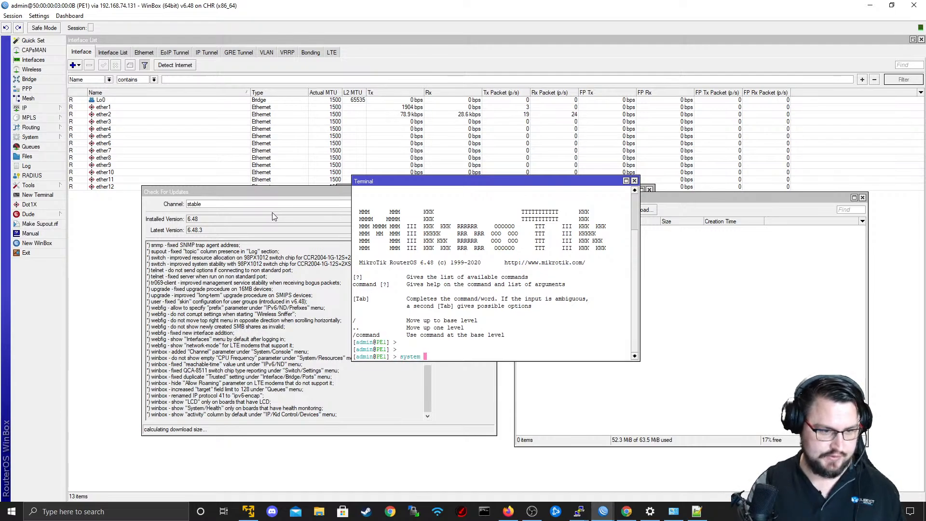
{"action": "type", "text": "package u"}
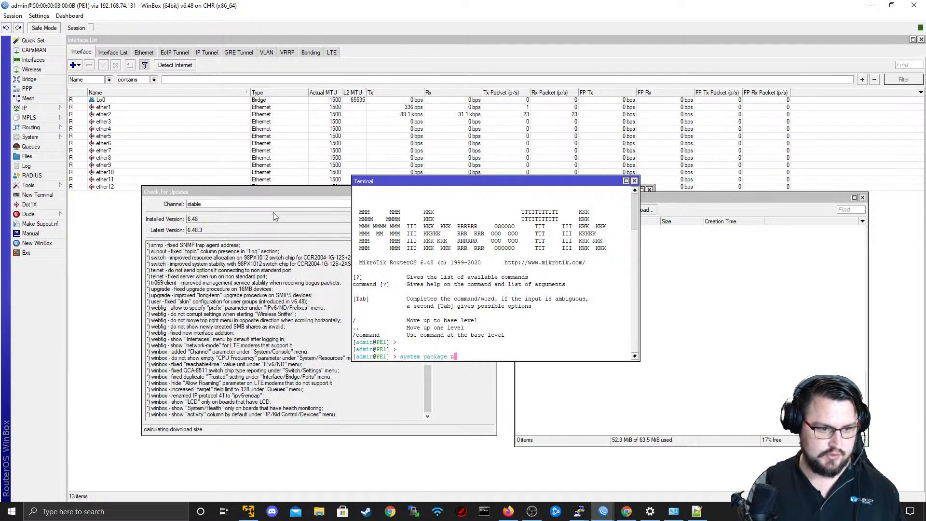
{"action": "type", "text": "pdate install"}
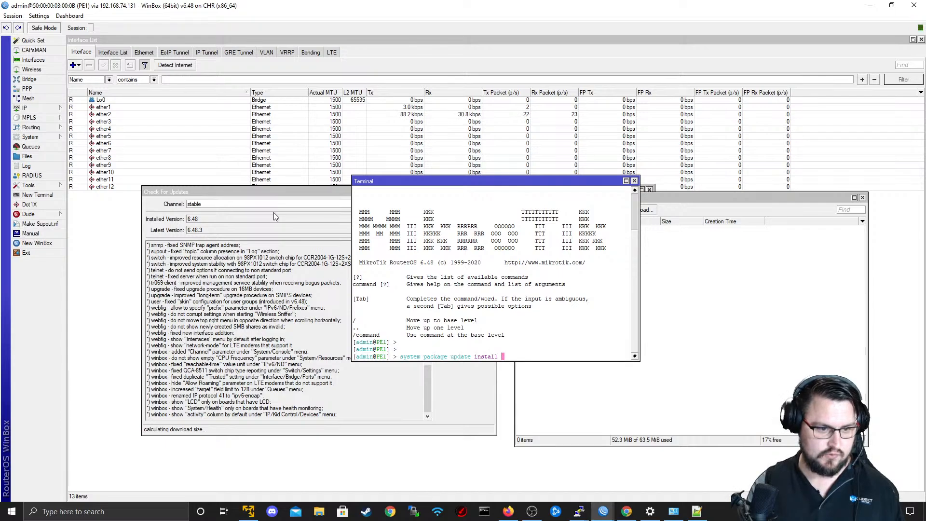
{"action": "key", "text": "Return"}
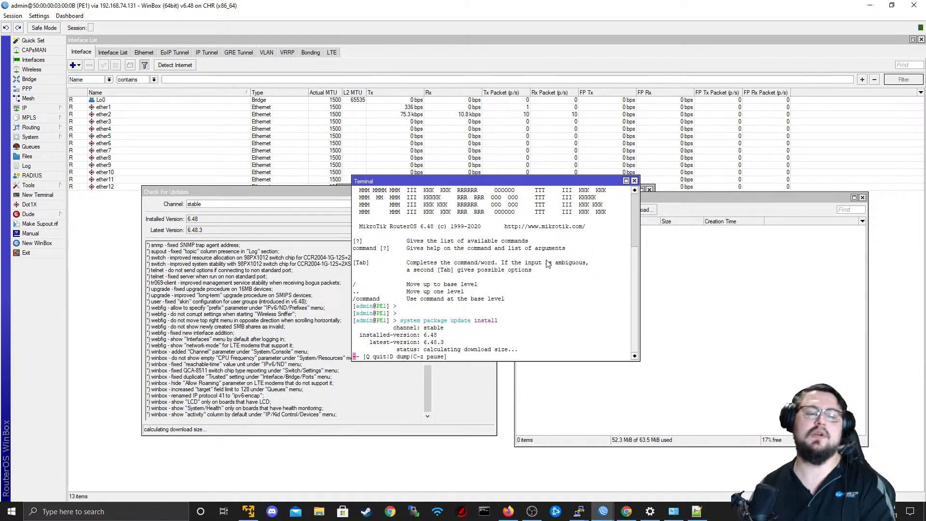
{"action": "left_click", "coordinate": [456, 403]}
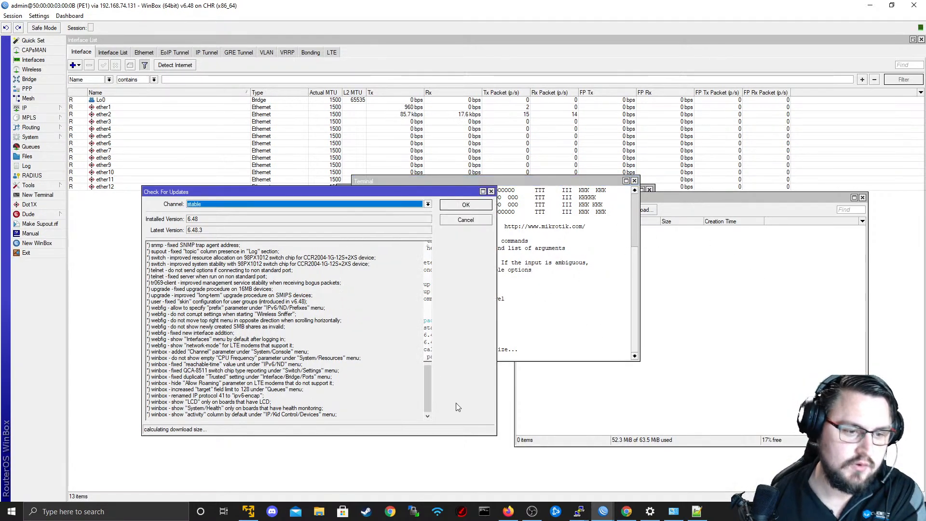
{"action": "left_click", "coordinate": [491, 192]}
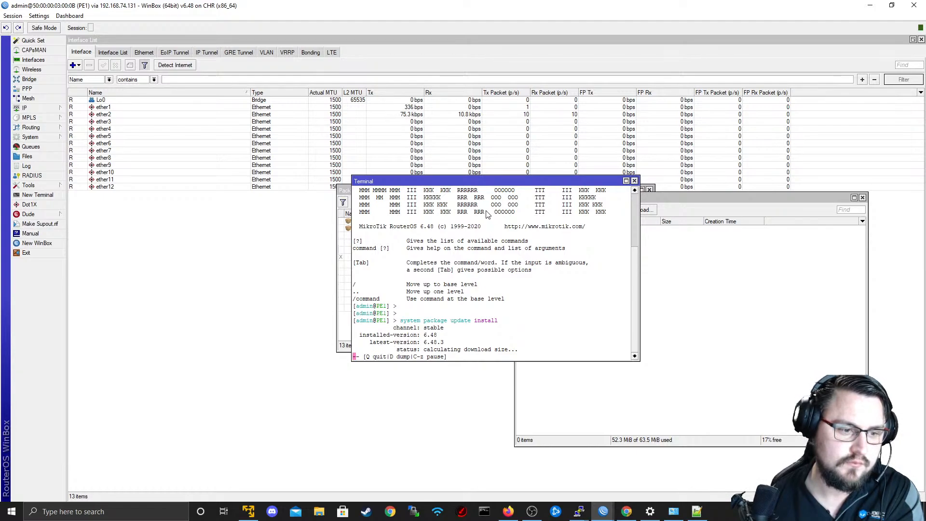
Ping 8.8.8.8 from a second PE1 terminal, move that terminal clear of the first, and stop the ping.
{"action": "left_click", "coordinate": [38, 195]}
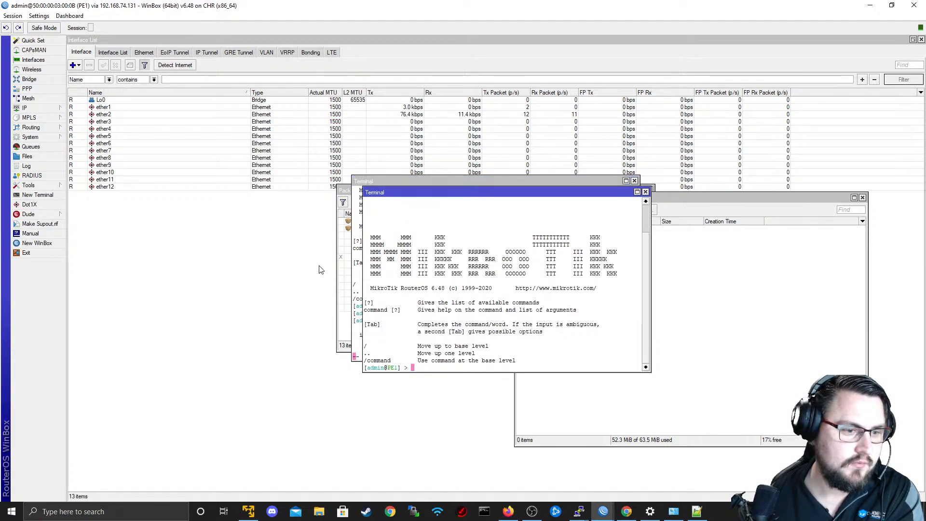
{"action": "left_click_drag", "start_coordinate": [421, 193], "coordinate": [334, 272]}
{"action": "type", "text": "ping 87"}
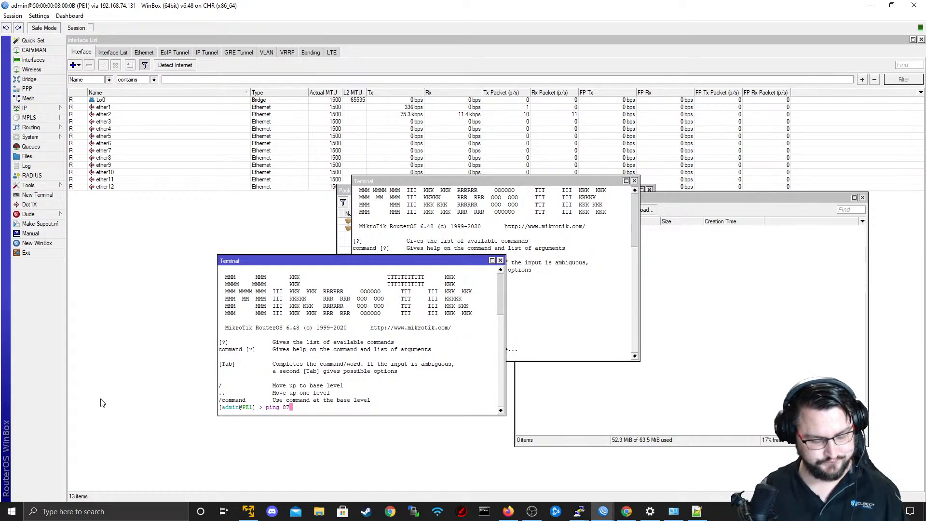
{"action": "type", "text": ".8"}
{"action": "key", "text": "BackSpace"}
{"action": "key", "text": "BackSpace"}
{"action": "key", "text": "BackSpace"}
{"action": "type", "text": ".8.8.8"}
{"action": "key", "text": "Return"}
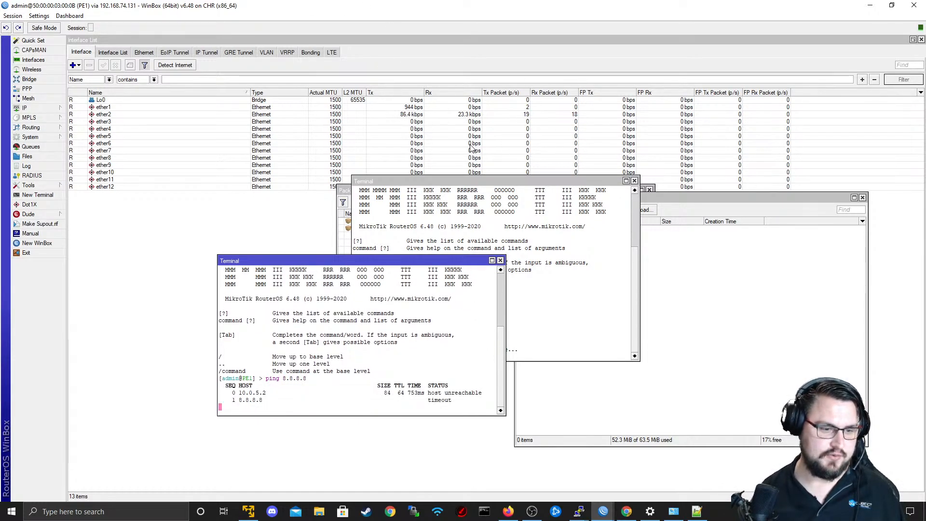
{"action": "left_click_drag", "start_coordinate": [414, 260], "coordinate": [746, 222]}
{"action": "key", "text": "ctrl+c"}
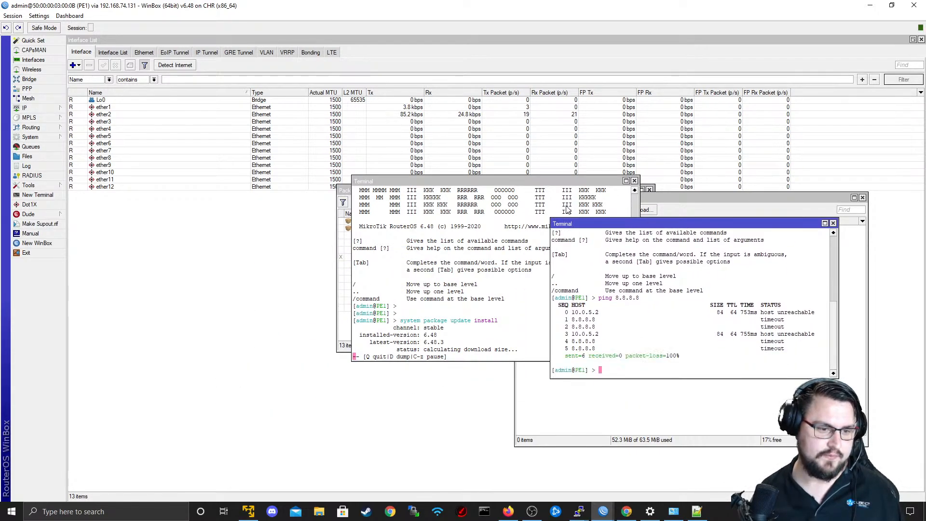
Open PE1's IP route list and select the 0.0.0.0/0 default route to examine its gateway.
{"action": "left_click", "coordinate": [24, 108]}
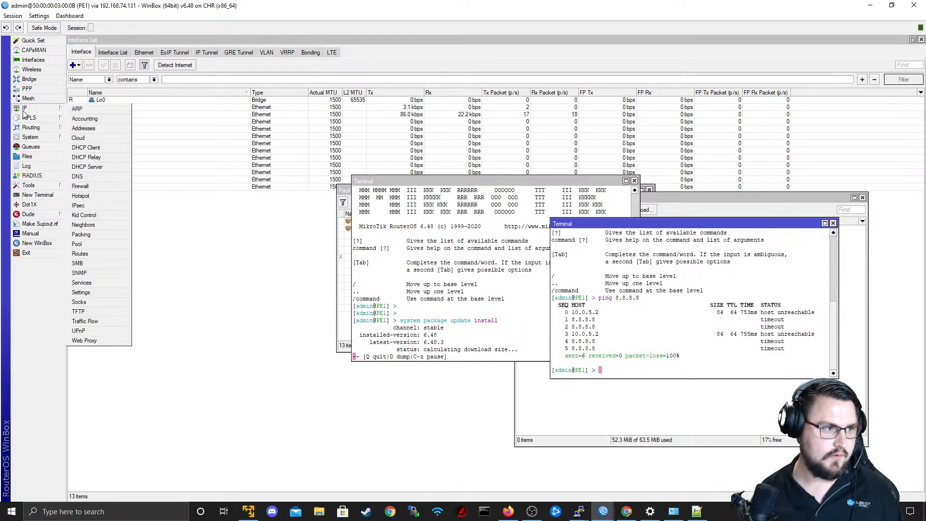
{"action": "left_click", "coordinate": [87, 233]}
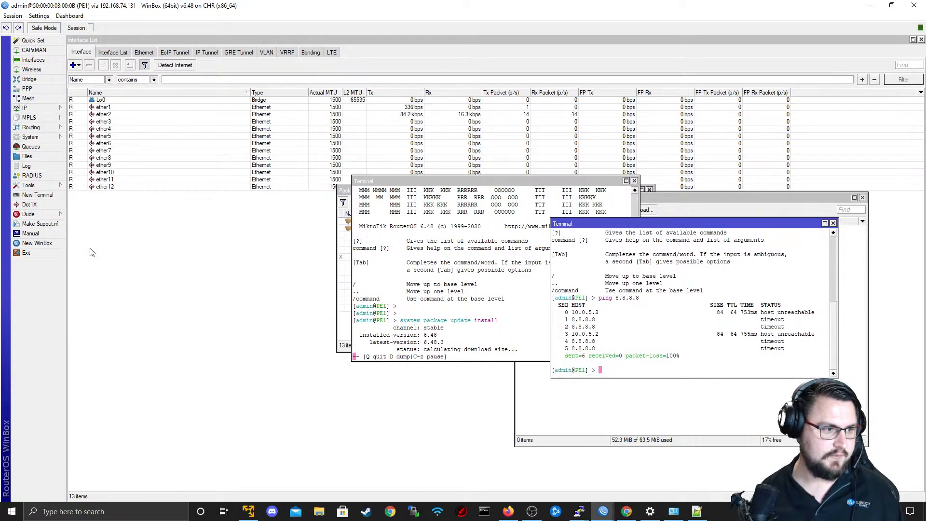
{"action": "left_click", "coordinate": [37, 106]}
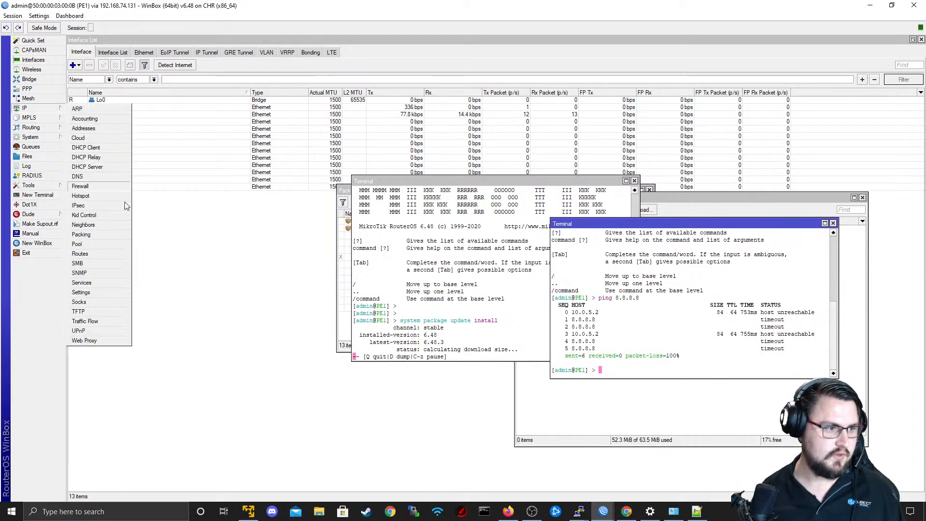
{"action": "left_click", "coordinate": [89, 254]}
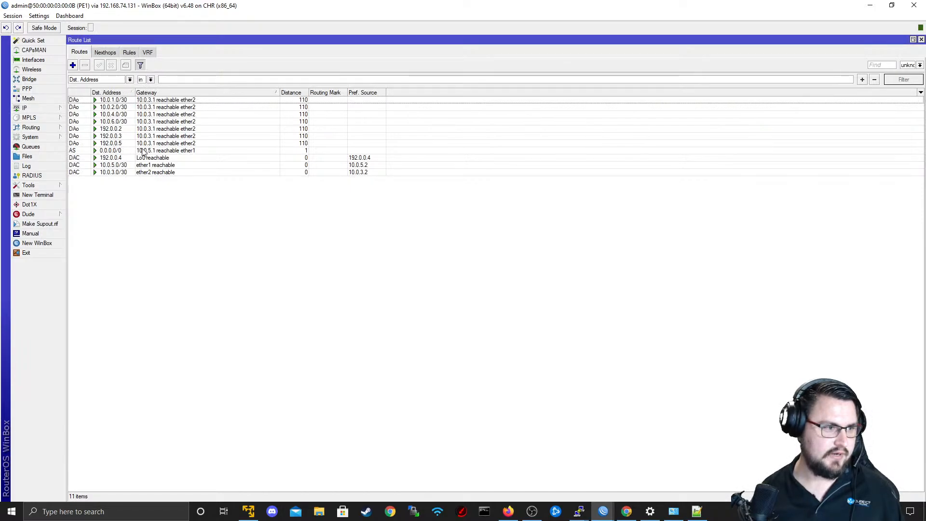
{"action": "left_click", "coordinate": [143, 152]}
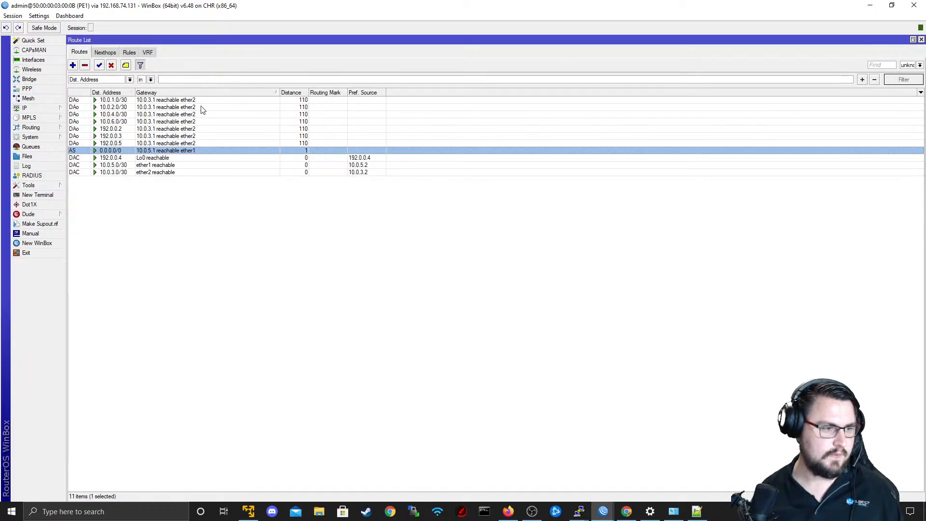
Switch to the ASBR1 session, open its IP route list and select the 0.0.0.0/0 default route.
{"action": "key", "text": "alt+Tab"}
{"action": "key", "text": "alt+Tab"}
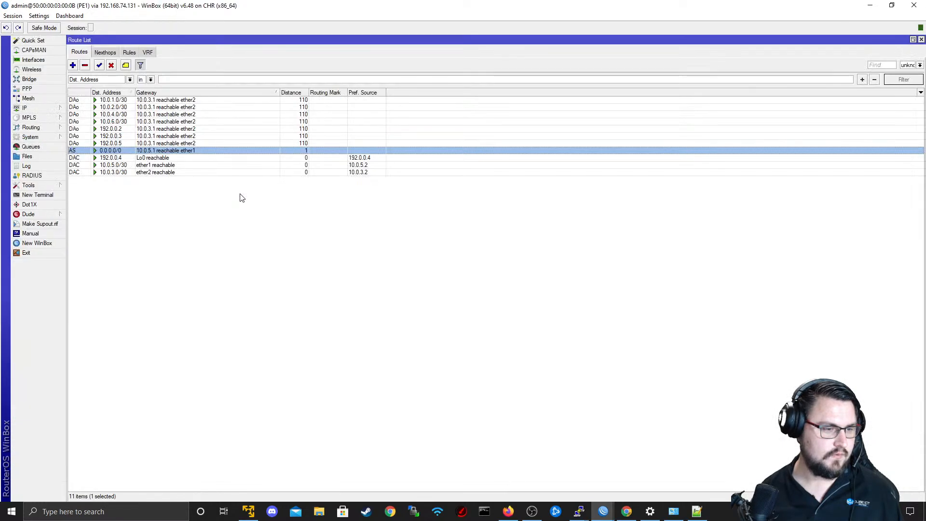
{"action": "left_click", "coordinate": [870, 5]}
{"action": "left_click_drag", "start_coordinate": [892, 112], "coordinate": [745, 142]}
{"action": "left_click", "coordinate": [787, 143]}
{"action": "key", "text": "alt+Tab"}
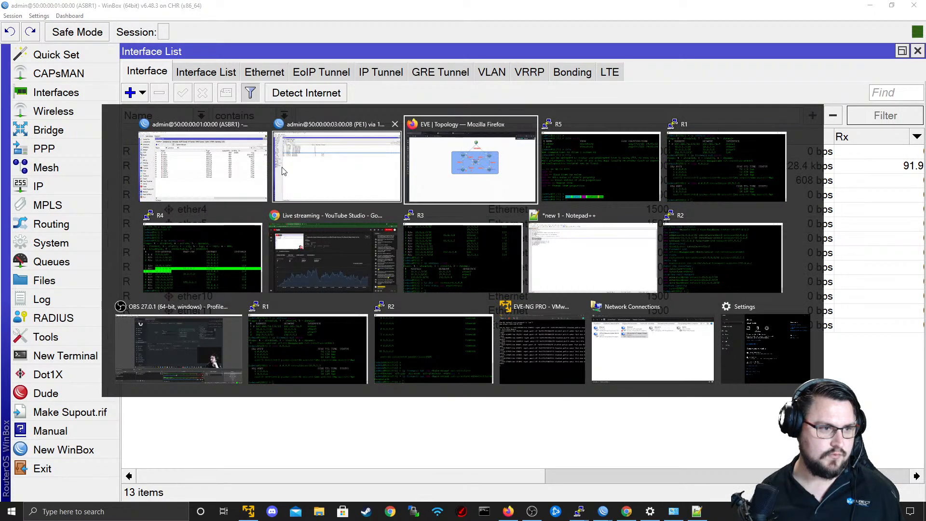
{"action": "left_click", "coordinate": [251, 166]}
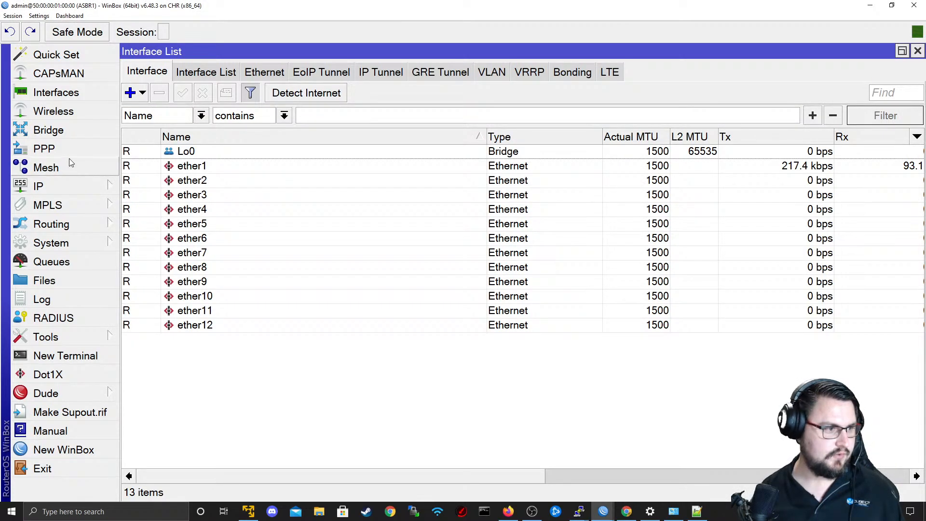
{"action": "left_click", "coordinate": [110, 189]}
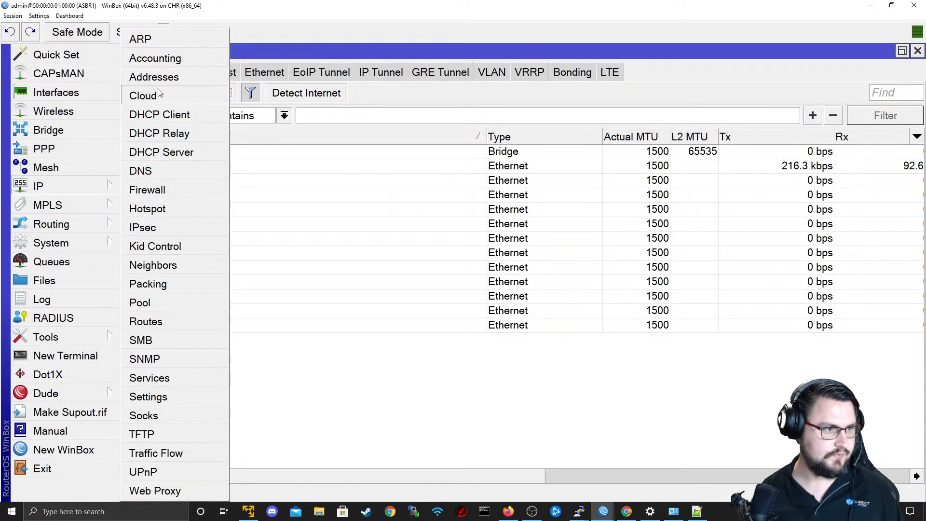
{"action": "left_click", "coordinate": [181, 326]}
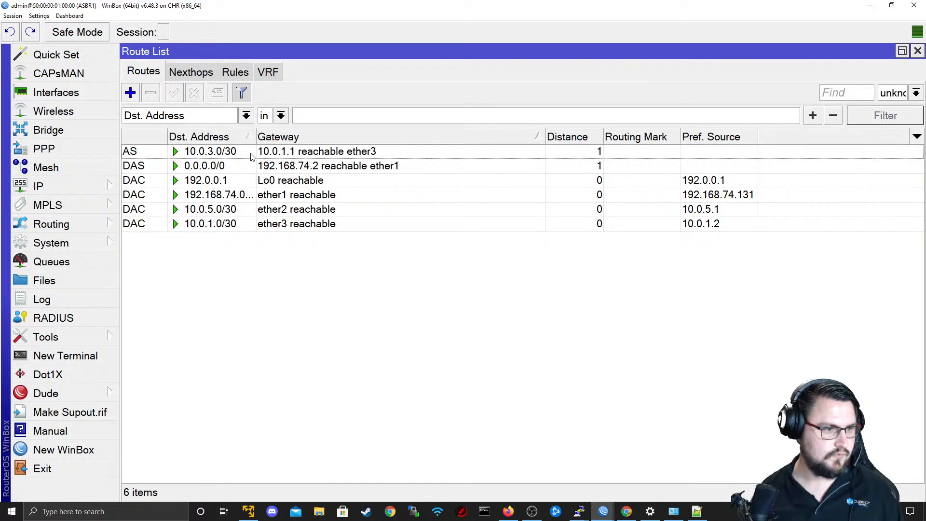
{"action": "left_click", "coordinate": [277, 169]}
Open ASBR1's firewall NAT rules, inspect the action of the srcnat rule on ether1, and close the rule.
{"action": "left_click", "coordinate": [86, 220]}
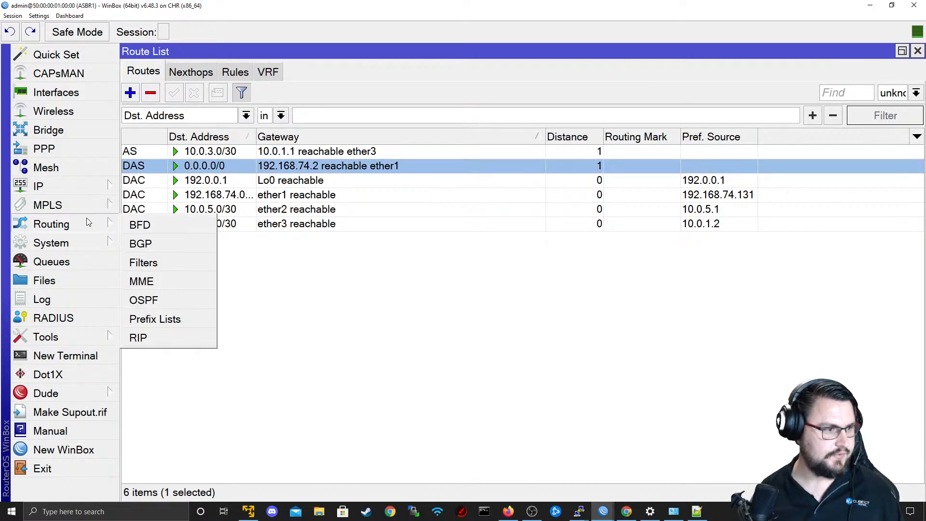
{"action": "left_click", "coordinate": [82, 190]}
{"action": "left_click", "coordinate": [146, 189]}
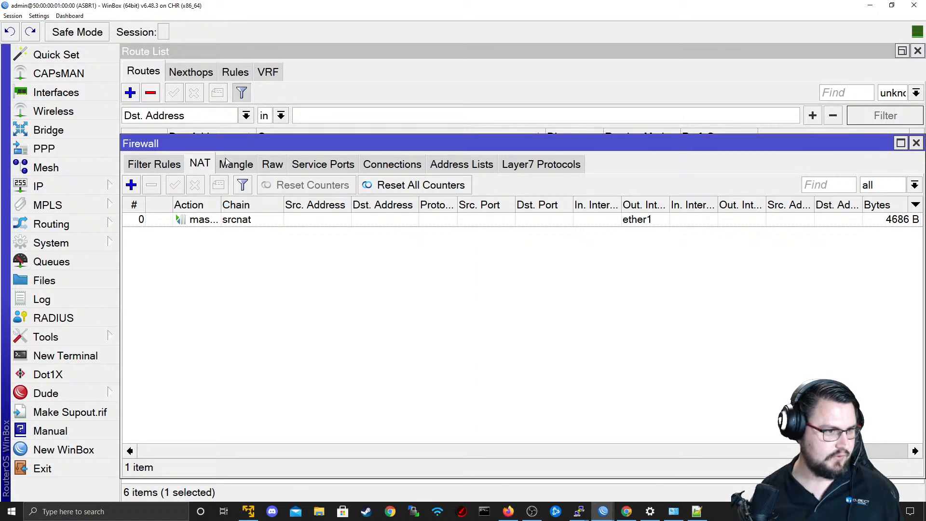
{"action": "double_click", "coordinate": [258, 219]}
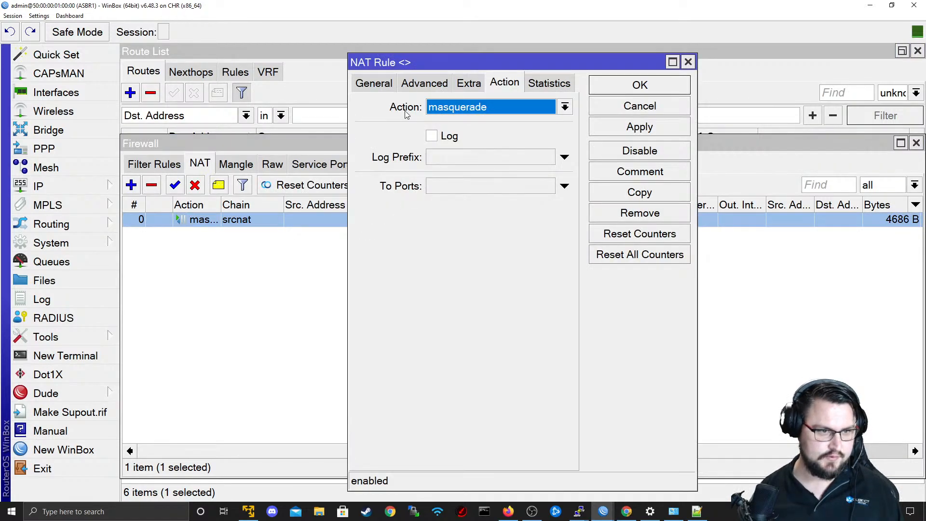
{"action": "key", "text": "Escape"}
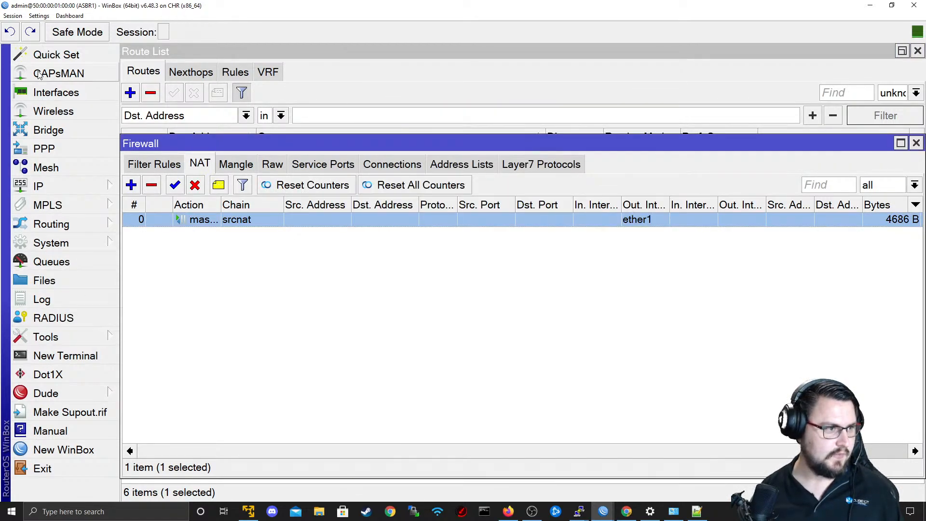
Show all of ASBR1's IP addresses by clearing the BITCO interface filter, widen the address column, and select the ether2 address.
{"action": "left_click", "coordinate": [45, 92]}
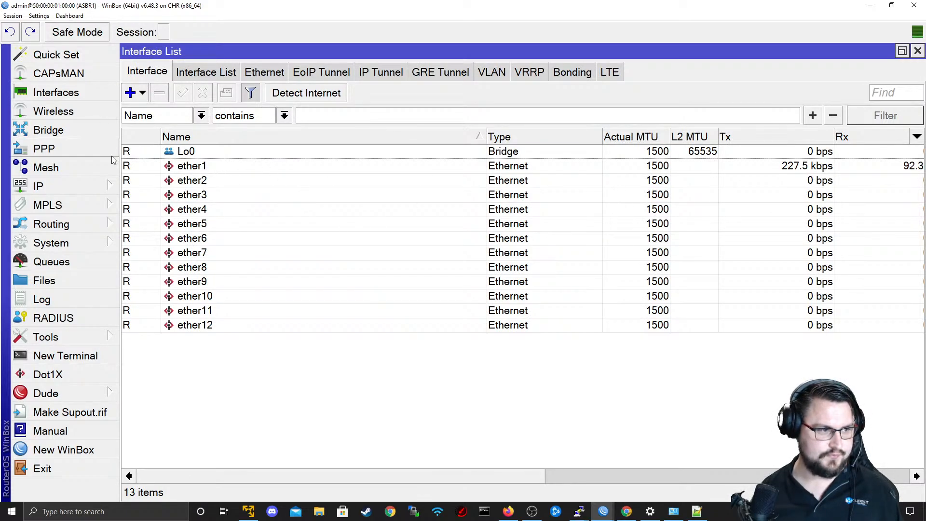
{"action": "left_click", "coordinate": [73, 186]}
{"action": "left_click", "coordinate": [148, 80]}
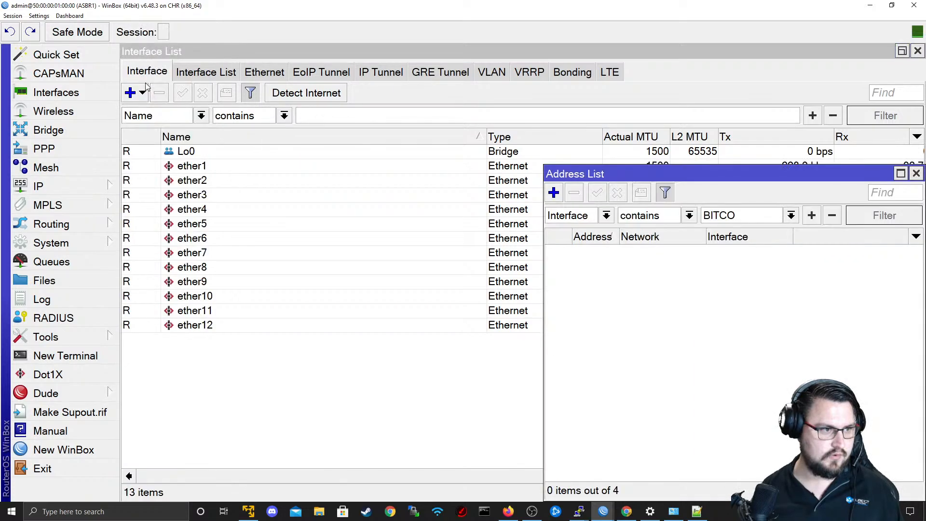
{"action": "key", "text": "BackSpace"}
{"action": "key", "text": "Return"}
{"action": "left_click_drag", "start_coordinate": [759, 217], "coordinate": [904, 257]}
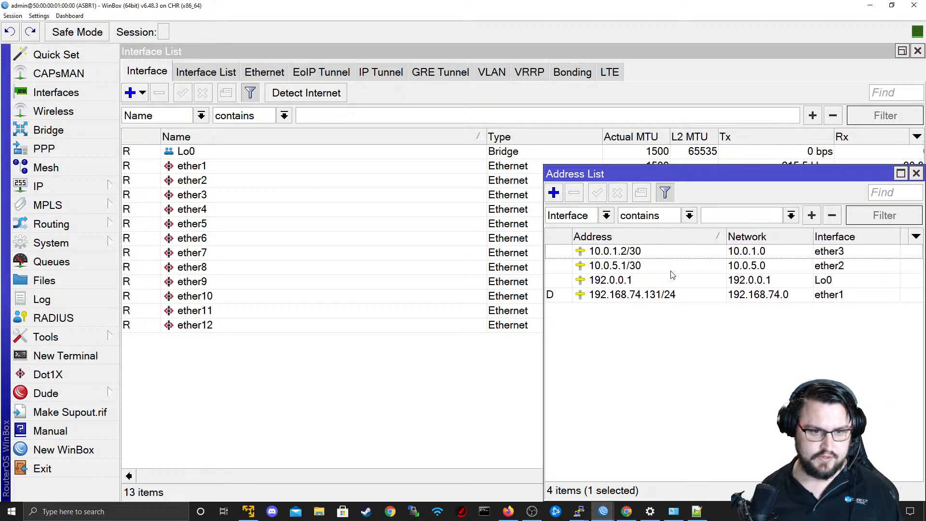
{"action": "left_click", "coordinate": [665, 266]}
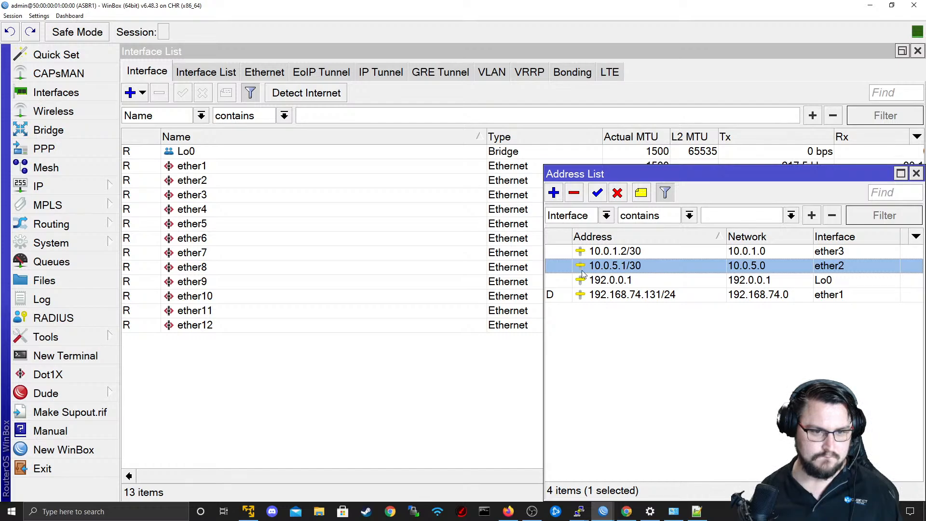
Ping 8.8.8.8 from source address 10.0.5.1 in a new ASBR1 terminal, and stop the ping.
{"action": "left_click", "coordinate": [82, 356]}
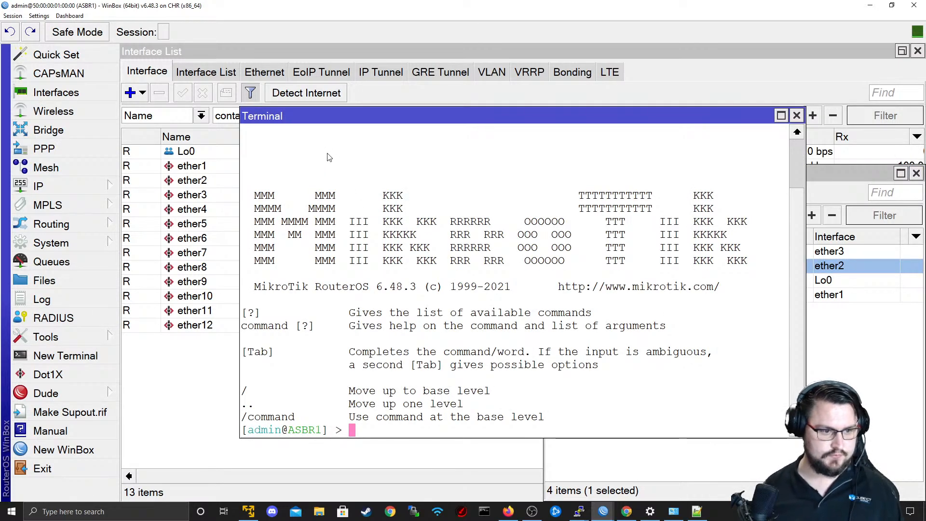
{"action": "left_click_drag", "start_coordinate": [354, 124], "coordinate": [350, 91]}
{"action": "type", "text": "ping 8.8.8.8 srdd"}
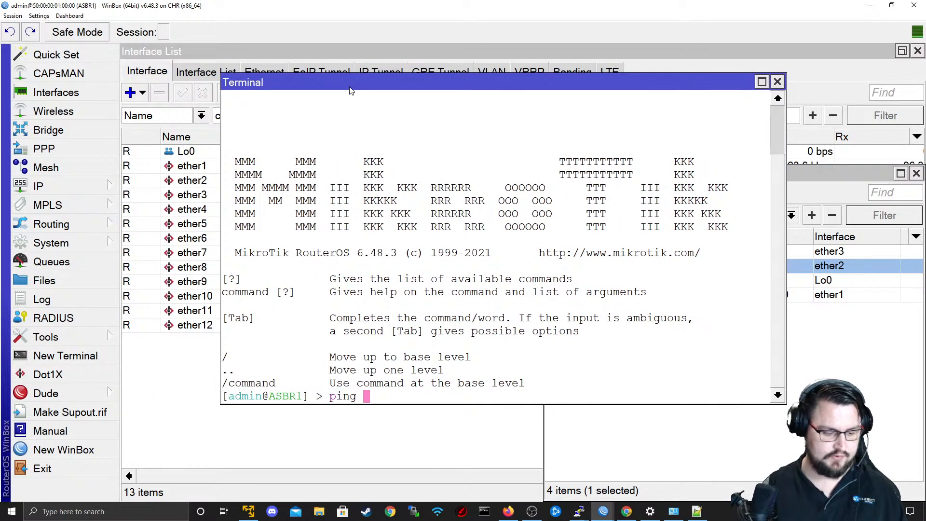
{"action": "key", "text": "BackSpace"}
{"action": "key", "text": "BackSpace"}
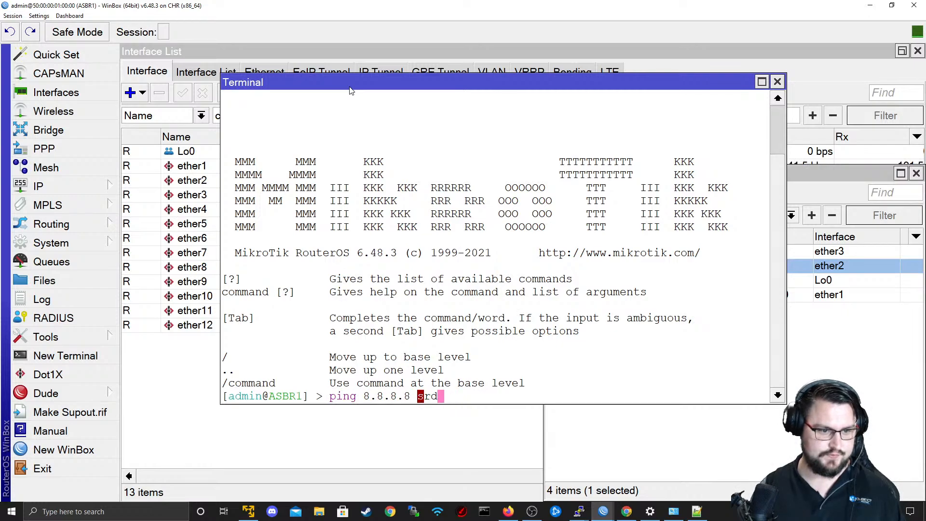
{"action": "key", "text": "Tab"}
{"action": "type", "text": "10.5.0"}
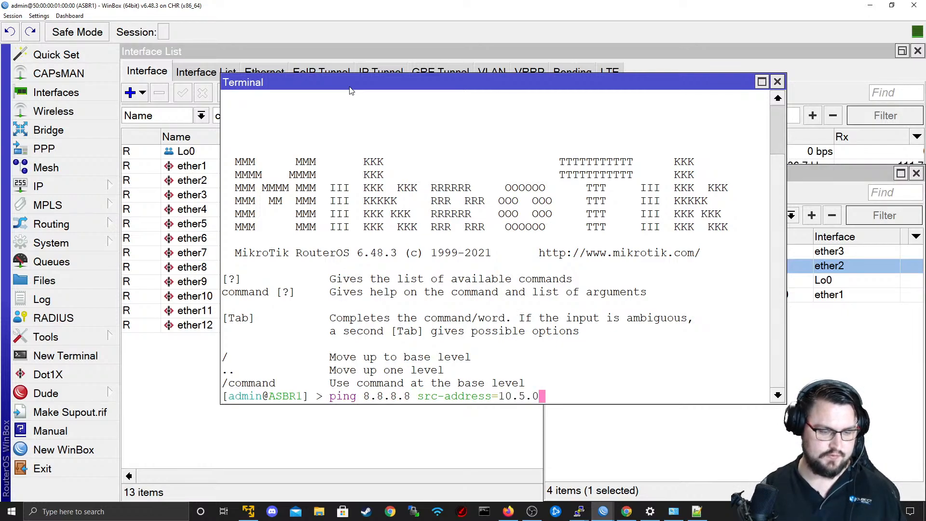
{"action": "key", "text": "BackSpace"}
{"action": "key", "text": "BackSpace"}
{"action": "key", "text": "BackSpace"}
{"action": "type", "text": "0.5.1"}
{"action": "key", "text": "Return"}
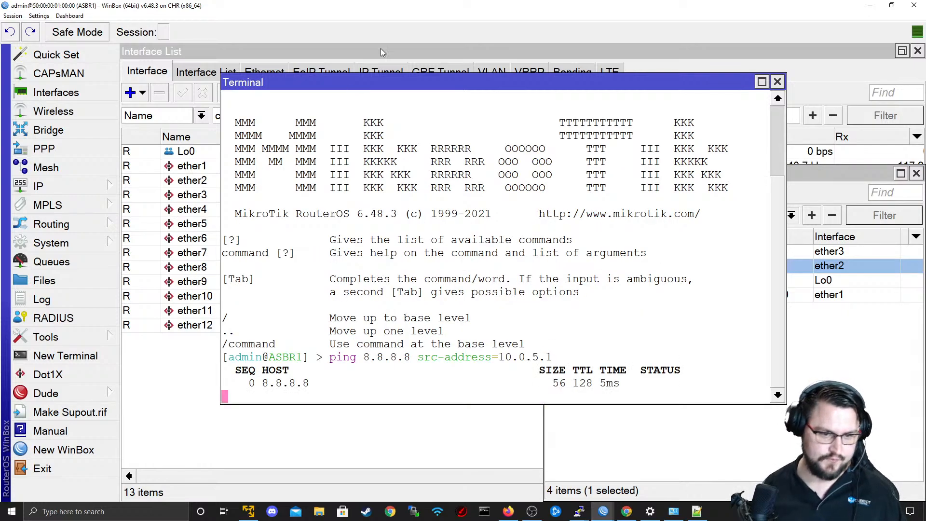
{"action": "key", "text": "ctrl+c"}
Switch back to the PE1 session and open the details of its 0.0.0.0/0 route to check the gateway.
{"action": "key", "text": "alt+Tab"}
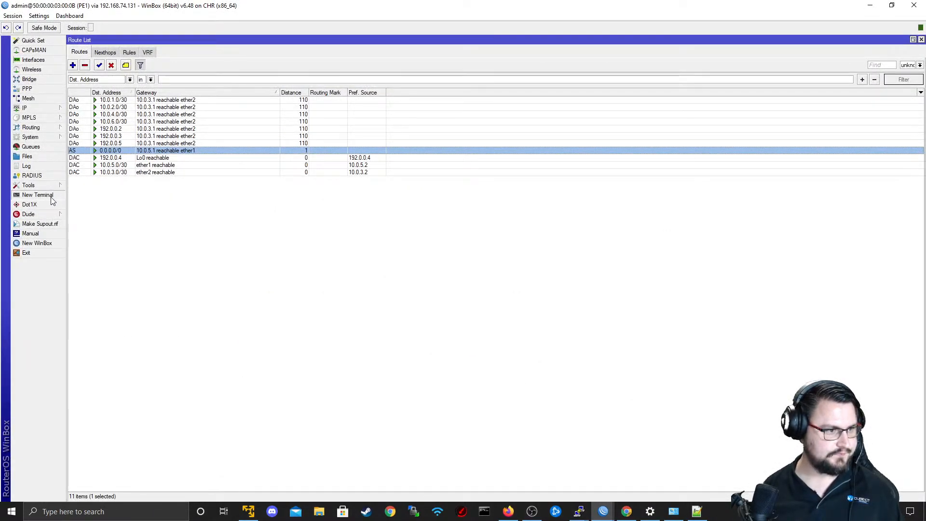
{"action": "left_click", "coordinate": [43, 185]}
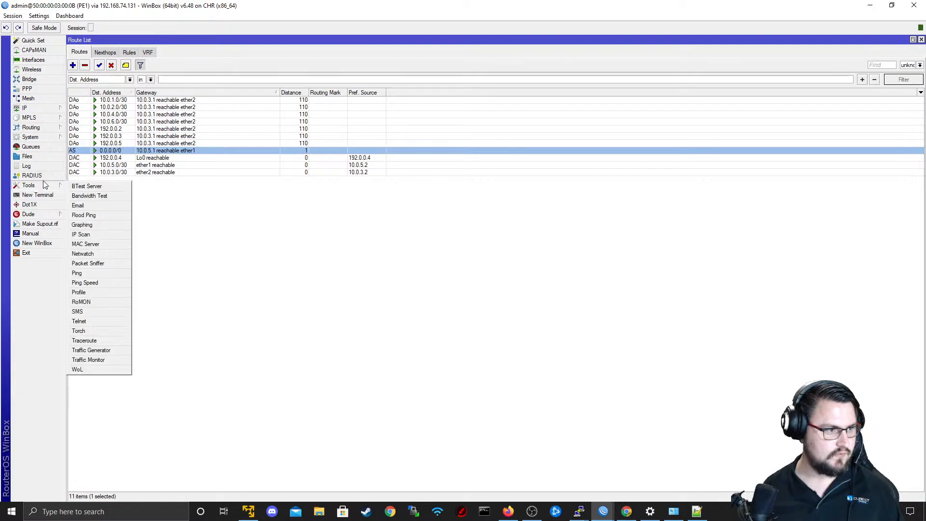
{"action": "left_click", "coordinate": [42, 109]}
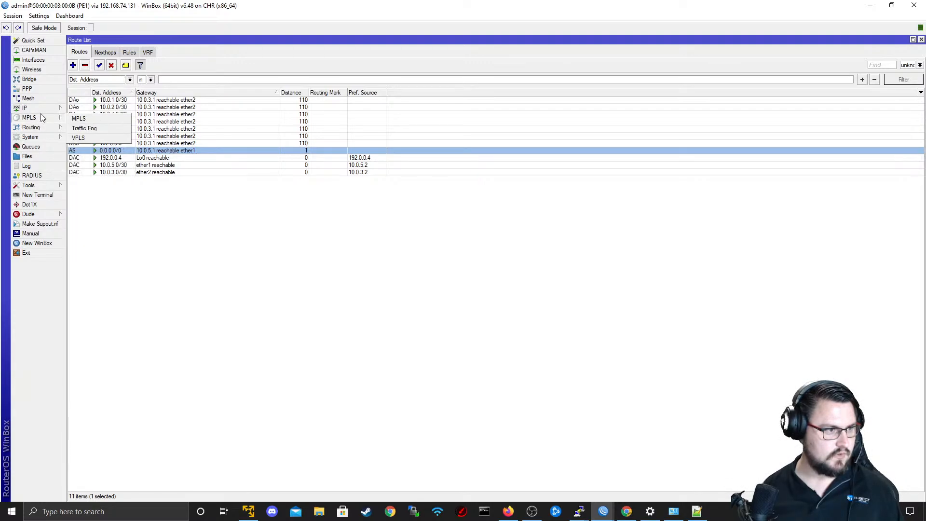
{"action": "left_click", "coordinate": [195, 150]}
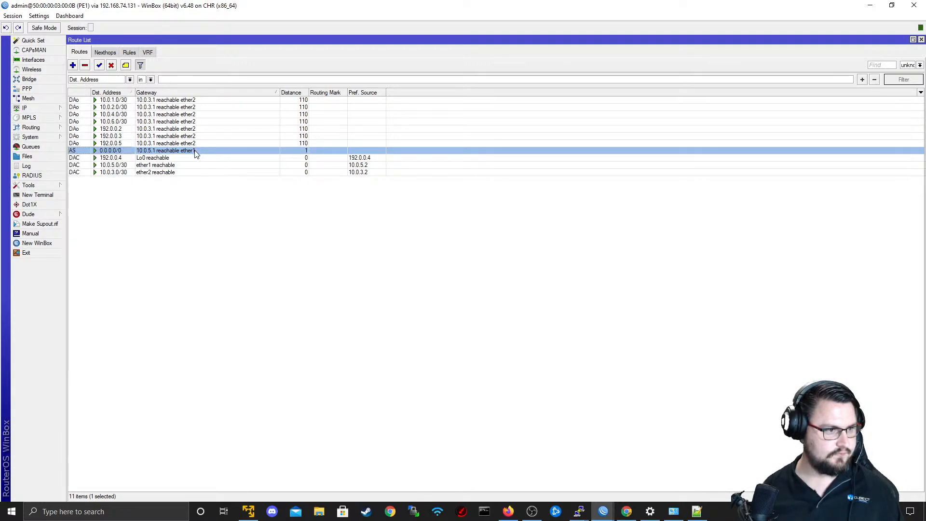
{"action": "double_click", "coordinate": [182, 152]}
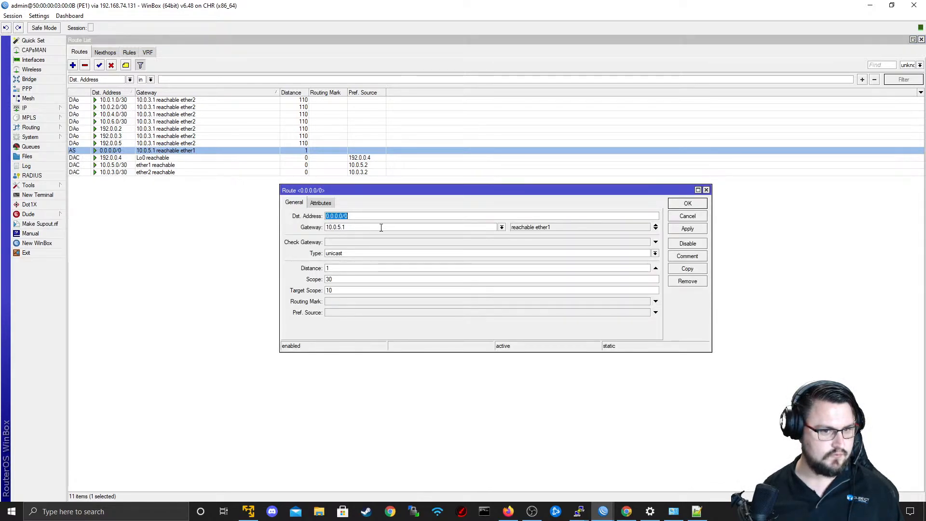
{"action": "key", "text": "Tab"}
Ping 8.8.8.8 from a new PE1 terminal and stop the ping.
{"action": "left_click", "coordinate": [55, 195]}
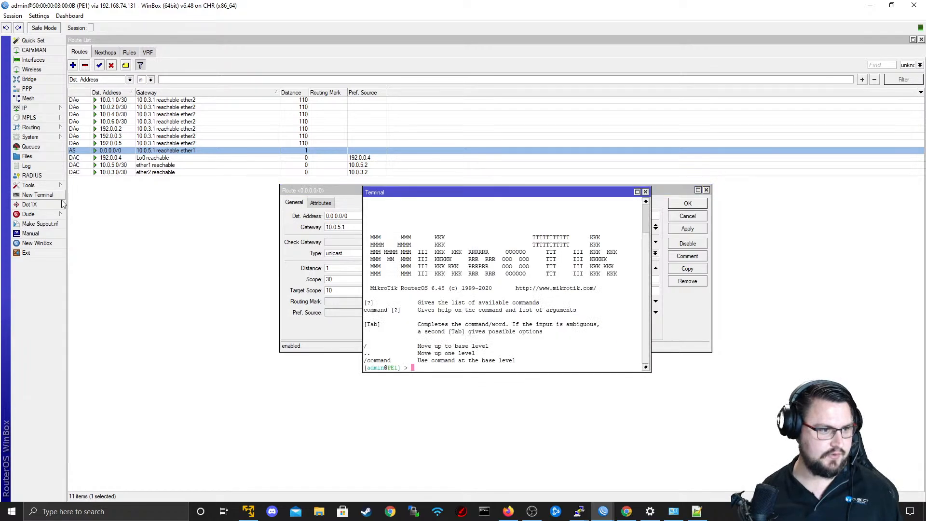
{"action": "type", "text": "ping 8.8.8.8"}
{"action": "key", "text": "Return"}
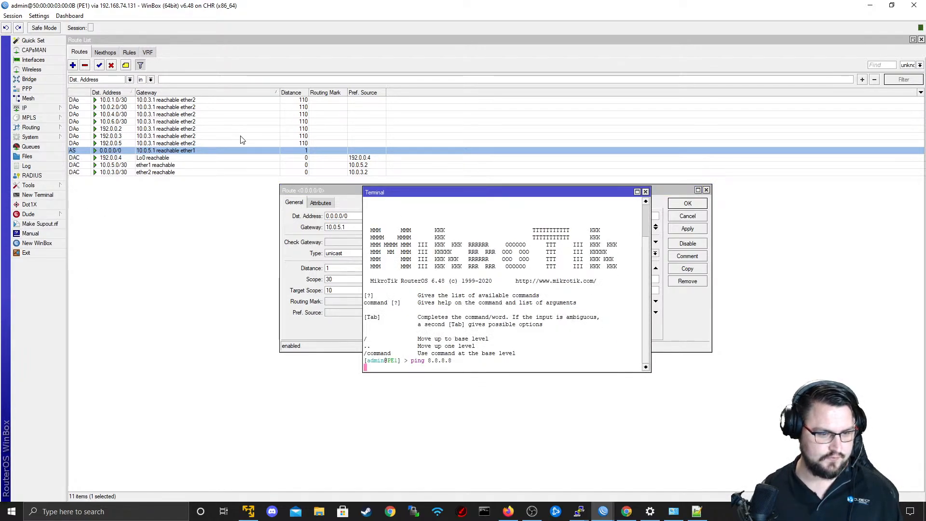
{"action": "type", "text": "w"}
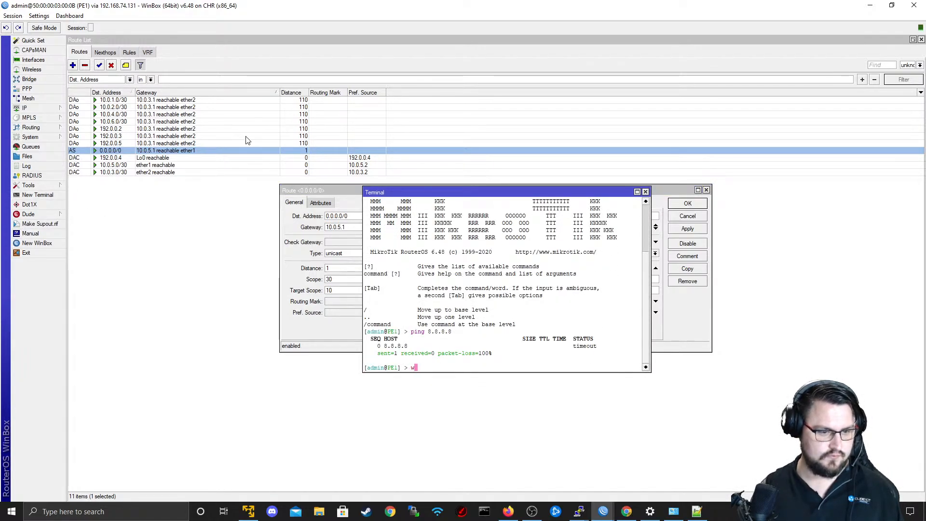
{"action": "key", "text": "BackSpace"}
{"action": "type", "text": "p"}
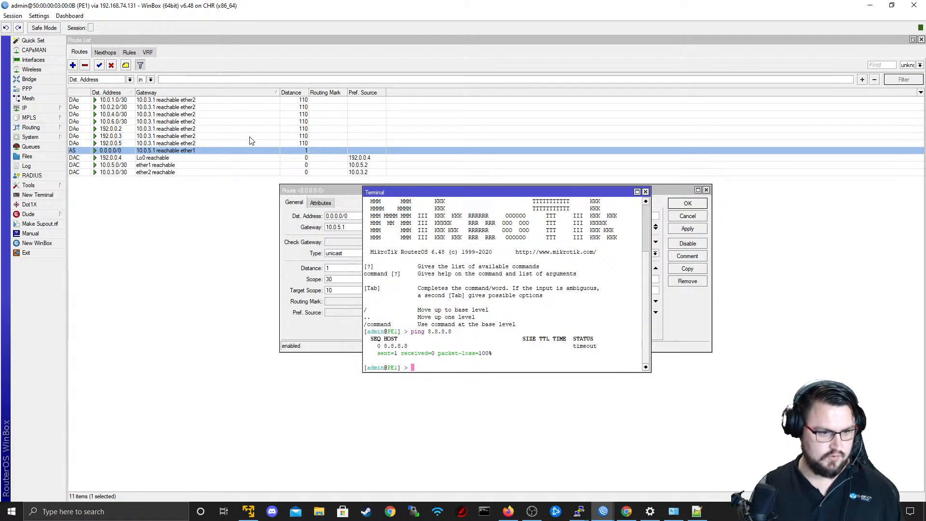
Check PE1's firewall NAT rules, and close the firewall window and the default route's details.
{"action": "left_click", "coordinate": [25, 108]}
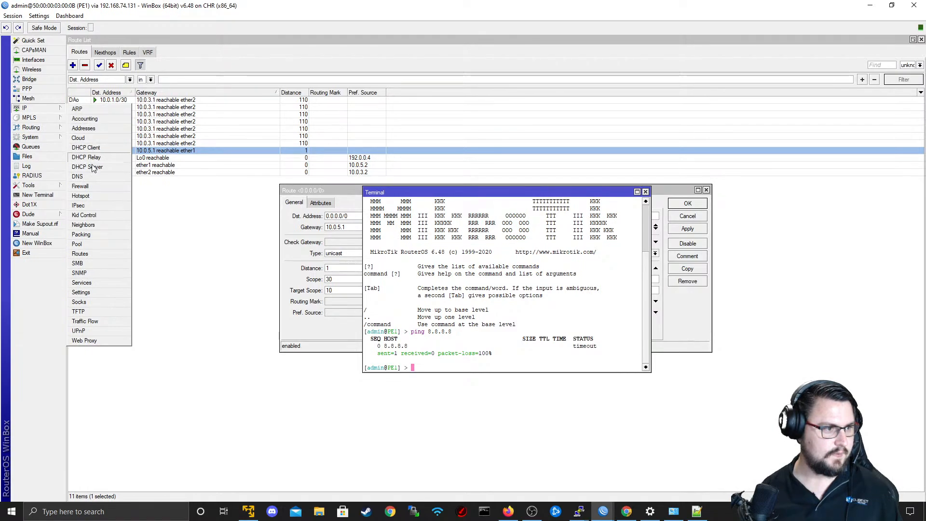
{"action": "left_click", "coordinate": [95, 186]}
{"action": "left_click", "coordinate": [318, 195]}
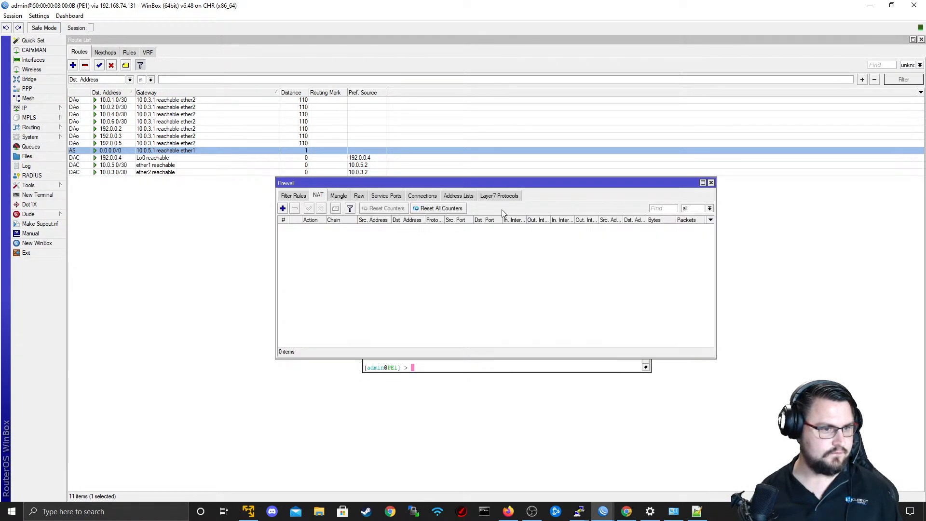
{"action": "left_click", "coordinate": [711, 182]}
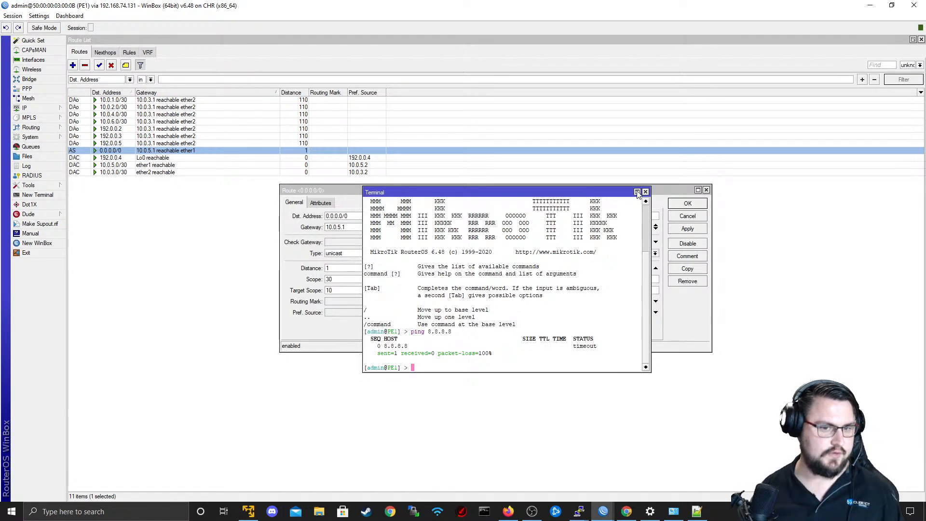
{"action": "left_click", "coordinate": [706, 190]}
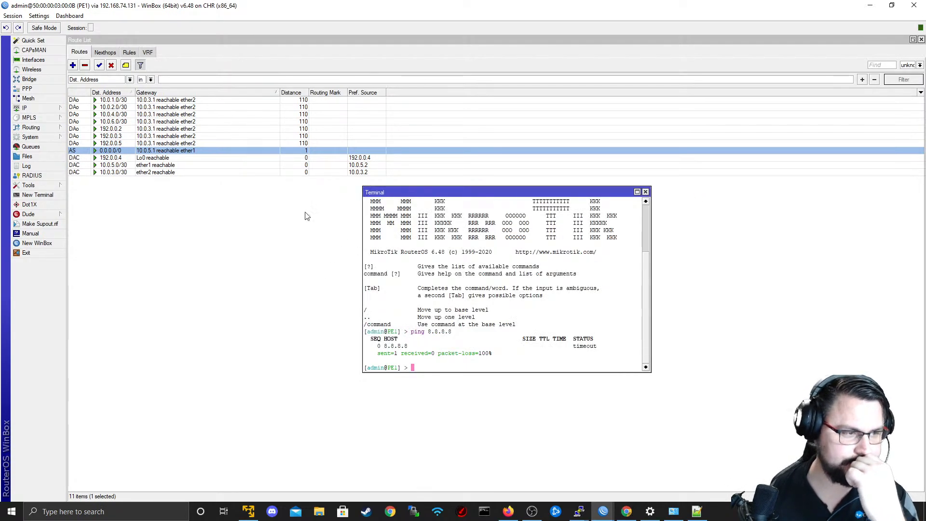
Show all of PE1's IP addresses over the interface list by clearing the BITCO interface filter, and widen the address column.
{"action": "left_click", "coordinate": [49, 60]}
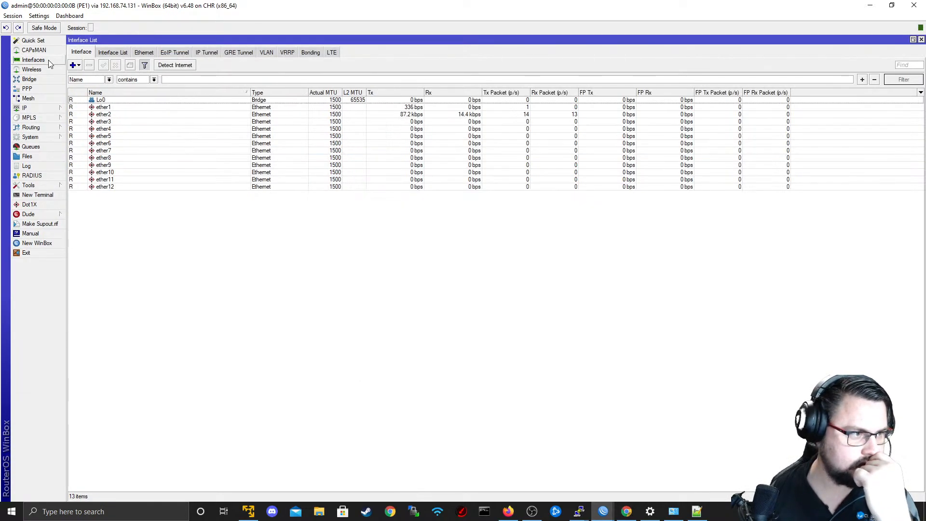
{"action": "left_click", "coordinate": [51, 108]}
{"action": "left_click", "coordinate": [92, 128]}
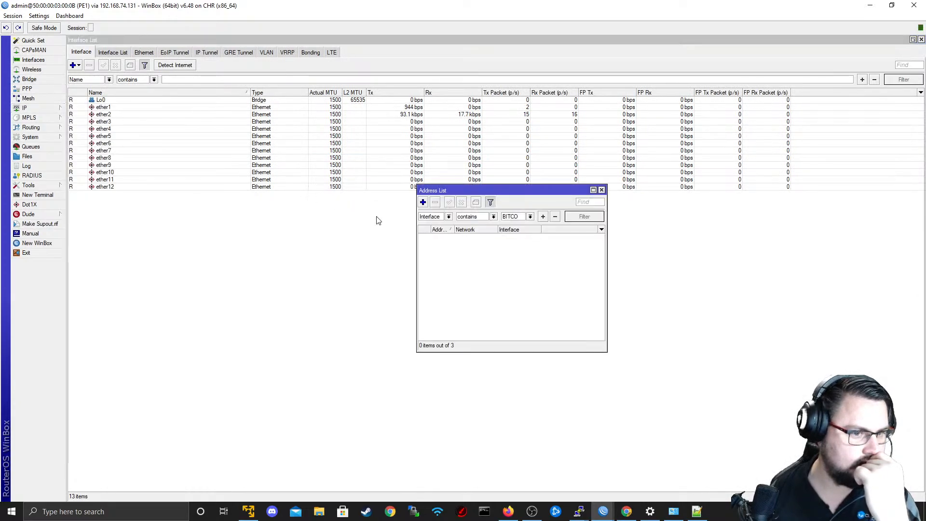
{"action": "double_click", "coordinate": [518, 215]}
{"action": "key", "text": "BackSpace"}
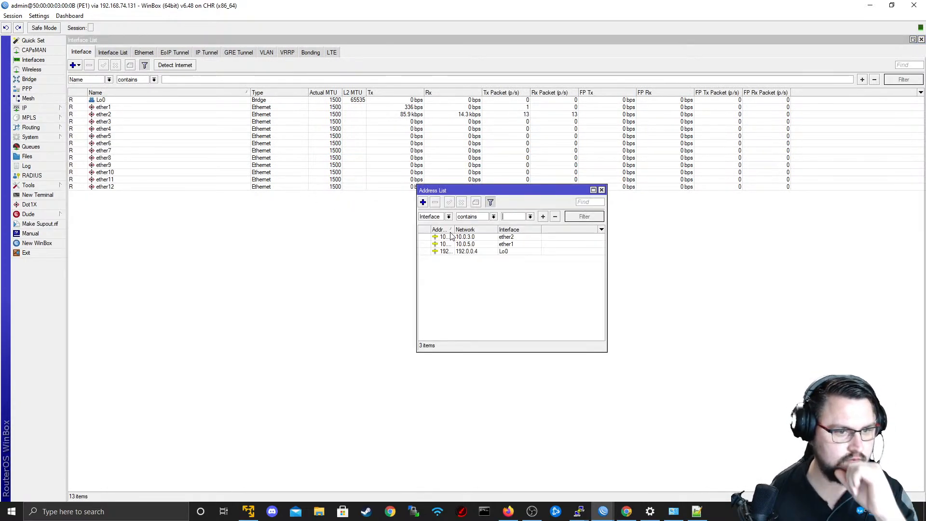
{"action": "left_click_drag", "start_coordinate": [454, 229], "coordinate": [520, 237]}
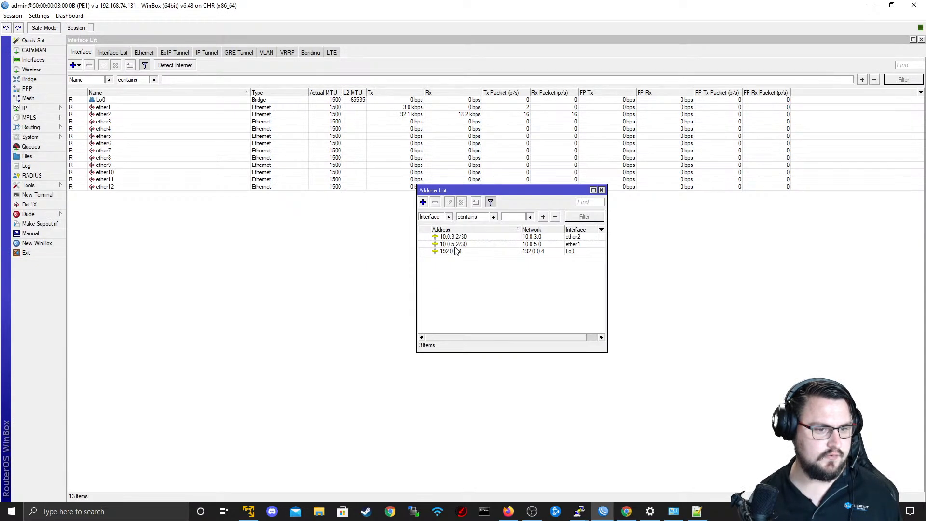
Ping 10.0.5.1, the far end of ether1's 10.0.5.2/30 link, from a new PE1 terminal and stop the ping.
{"action": "left_click", "coordinate": [451, 244]}
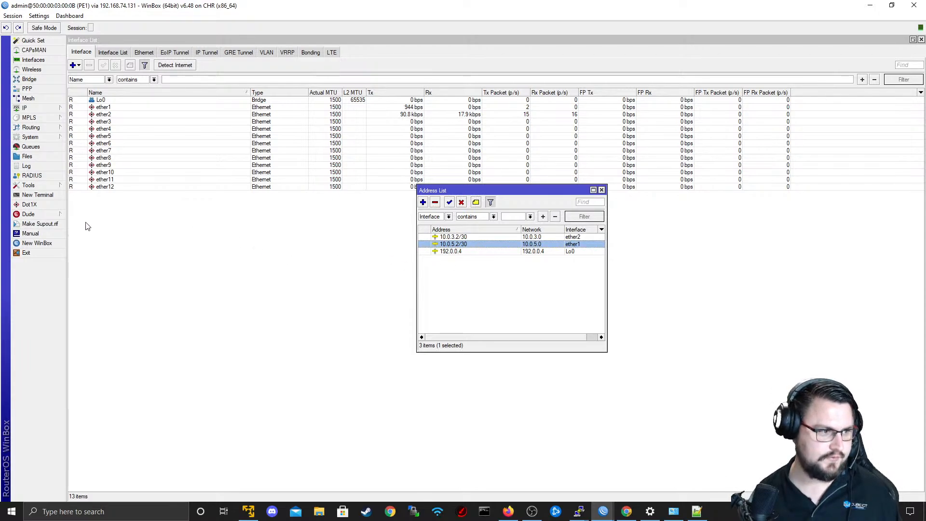
{"action": "left_click", "coordinate": [48, 196]}
{"action": "left_click_drag", "start_coordinate": [440, 204], "coordinate": [653, 209]}
{"action": "type", "text": "ping 10.5."}
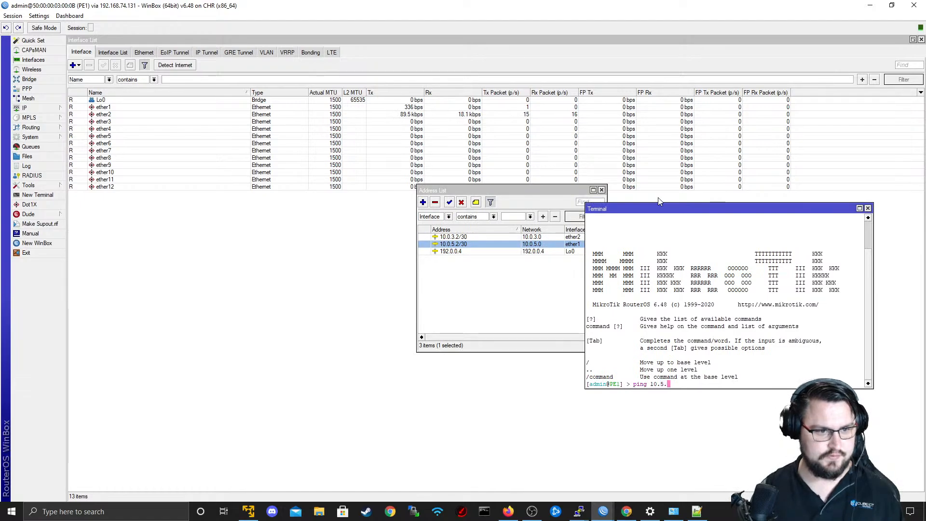
{"action": "type", "text": "2"}
{"action": "key", "text": "BackSpace"}
{"action": "key", "text": "BackSpace"}
{"action": "type", "text": ".5.1"}
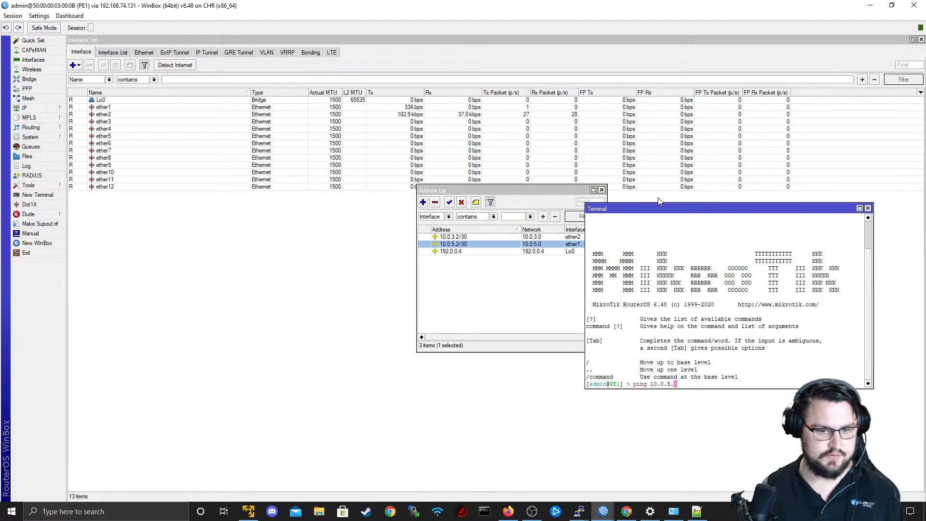
{"action": "key", "text": "Return"}
{"action": "key", "text": "ctrl+c"}
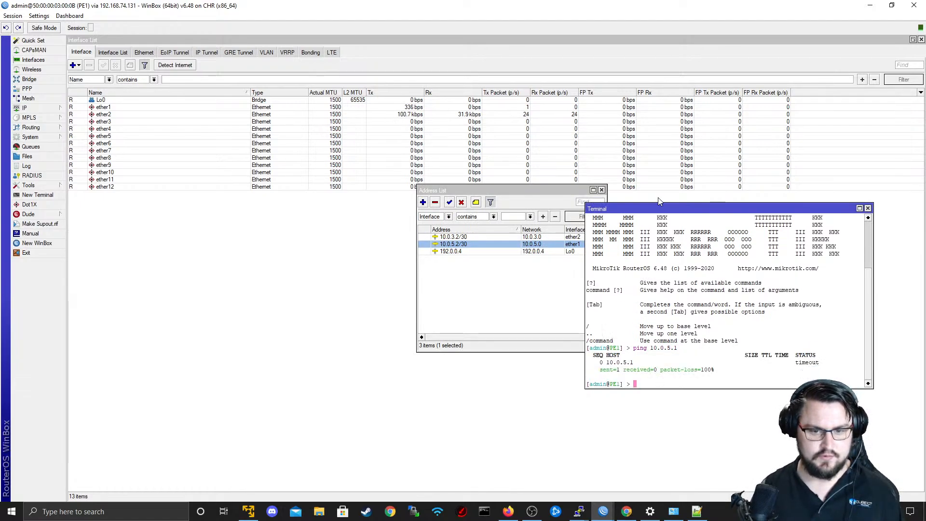
Ping 10.0.3.1 from the same PE1 terminal and stop the ping.
{"action": "key", "text": "Up"}
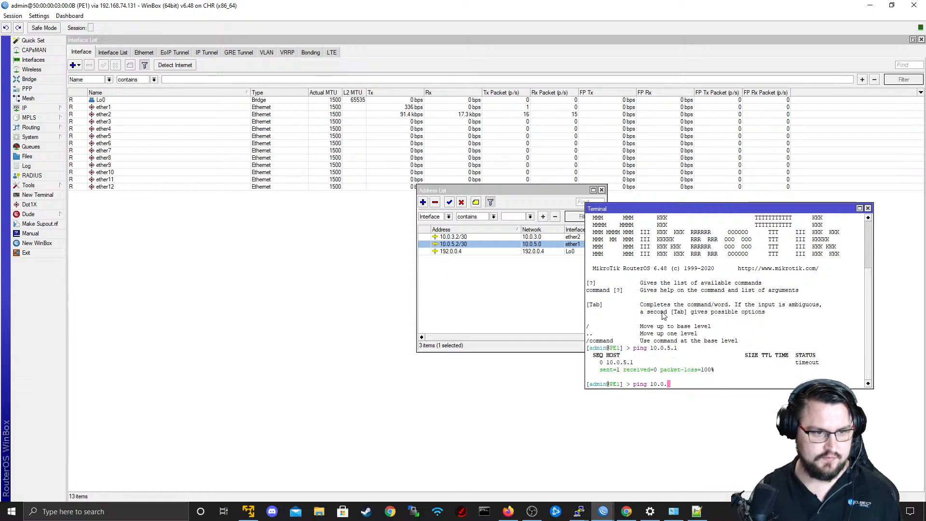
{"action": "type", "text": "3.1"}
{"action": "key", "text": "Return"}
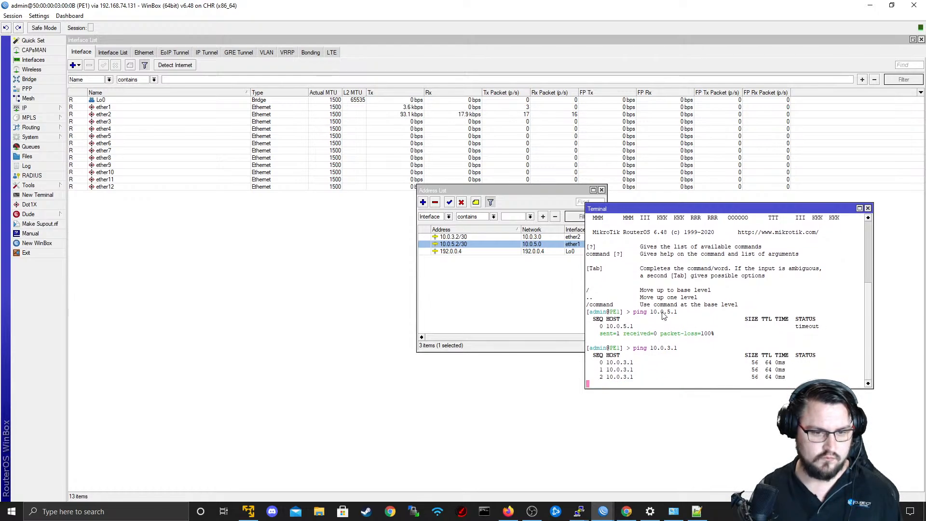
{"action": "key", "text": "ctrl+c"}
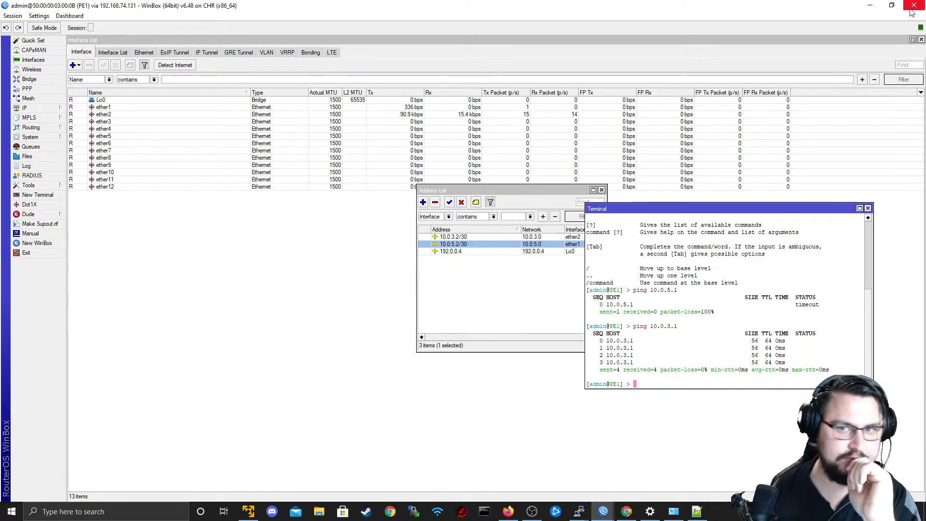
Switch to the EVE topology in the browser and reconnect R3's eth1 to R1's eth2.
{"action": "left_click", "coordinate": [870, 5]}
{"action": "left_click", "coordinate": [914, 6]}
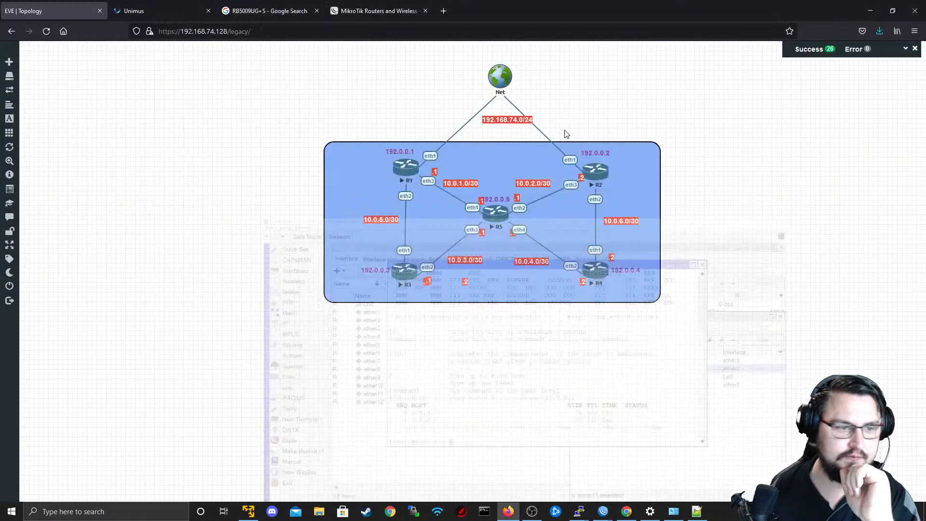
{"action": "right_click", "coordinate": [414, 254]}
{"action": "left_click", "coordinate": [428, 309]}
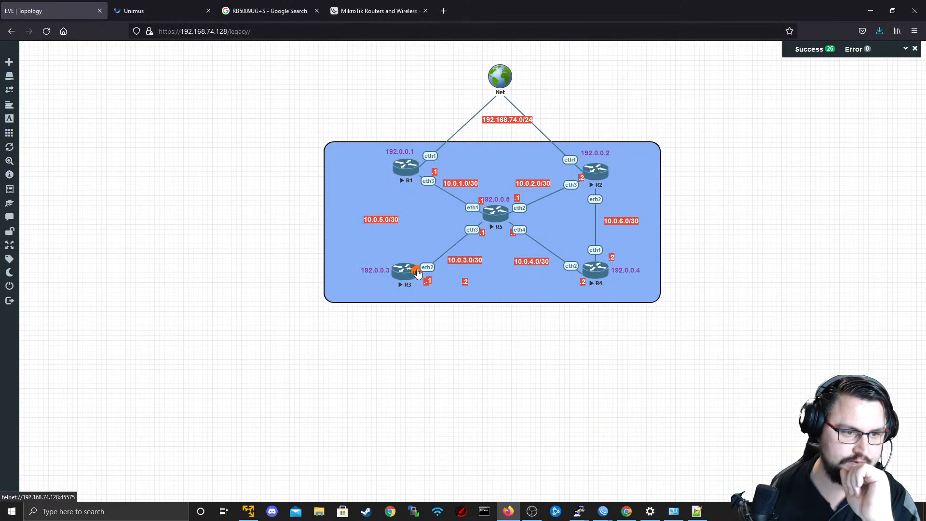
{"action": "left_click_drag", "start_coordinate": [417, 274], "coordinate": [406, 167]}
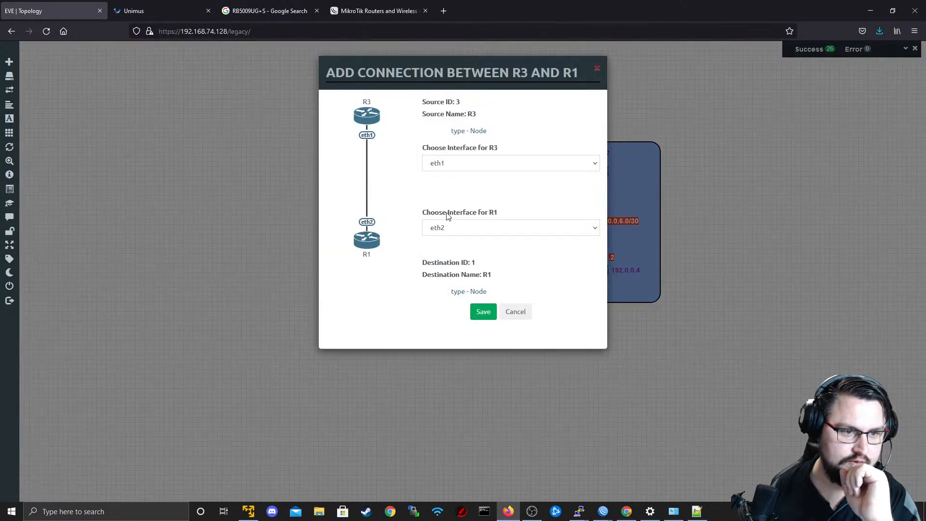
{"action": "left_click", "coordinate": [477, 313]}
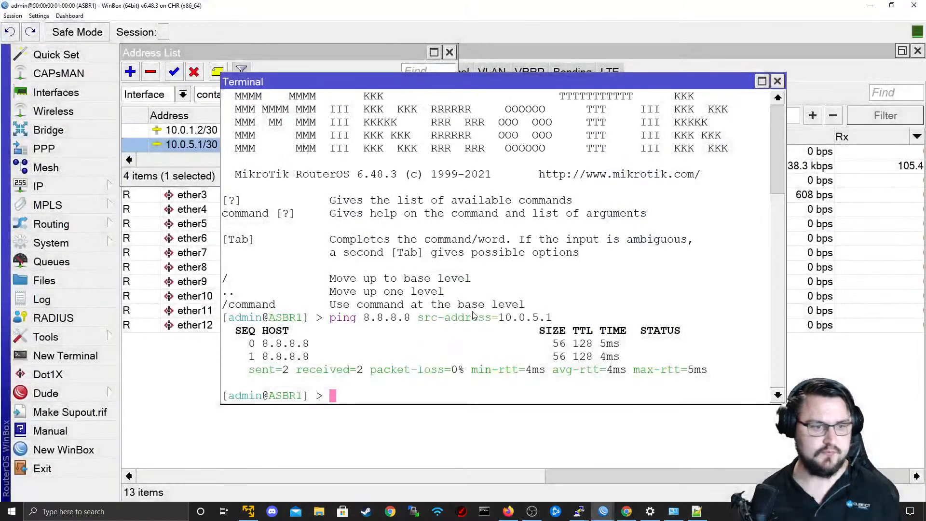
Return to the PE1 session, ping 10.0.5.1 again over the reconnected link and stop the ping.
{"action": "key", "text": "Up"}
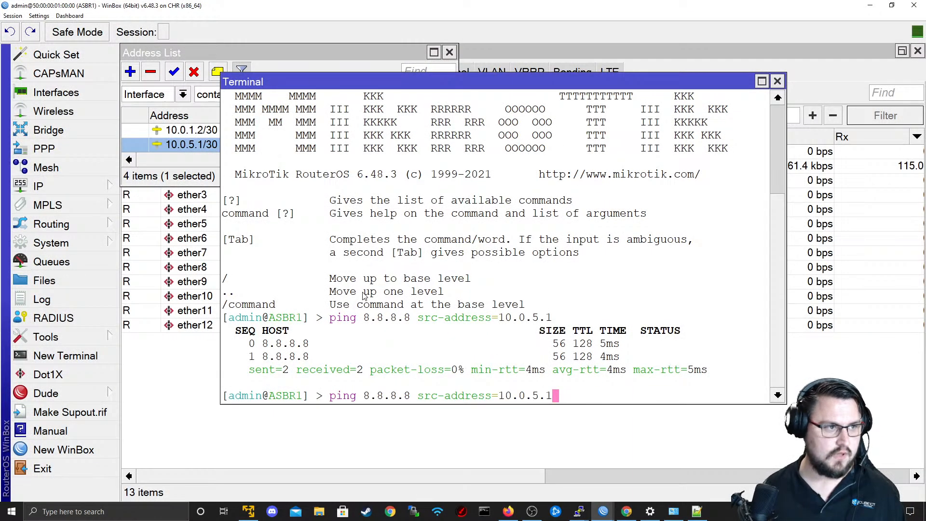
{"action": "key", "text": "alt+Tab"}
{"action": "key", "text": "alt+Tab"}
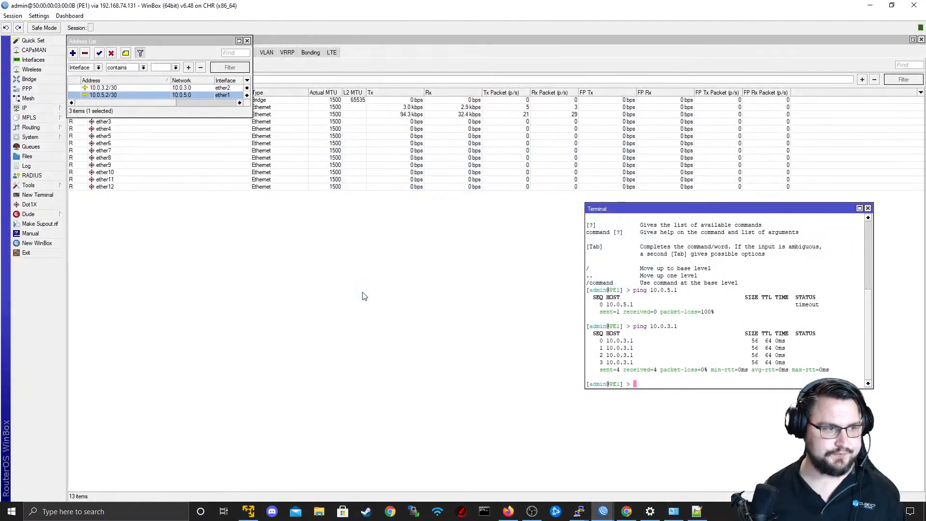
{"action": "key", "text": "Up"}
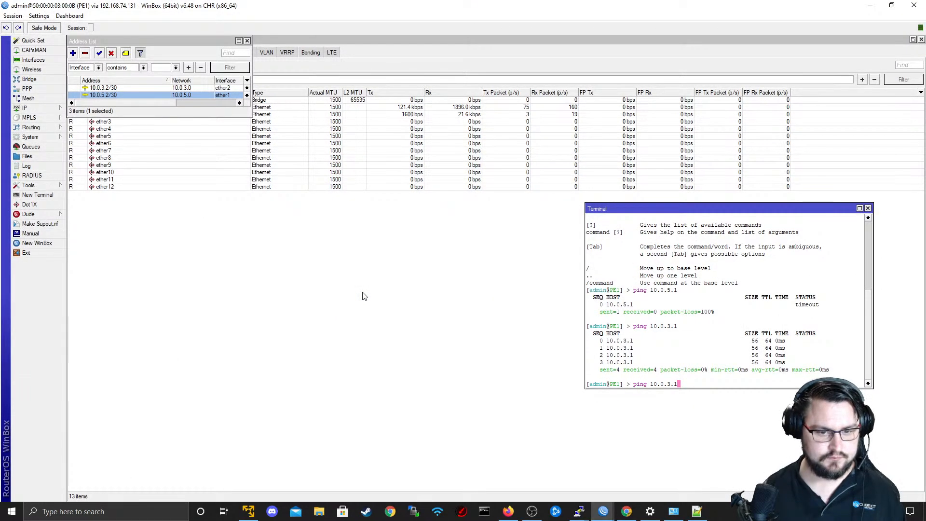
{"action": "key", "text": "Return"}
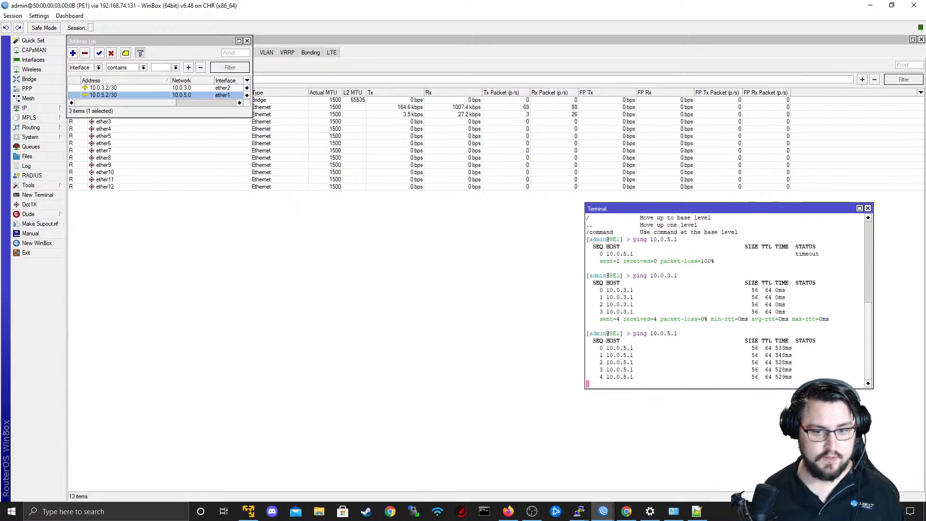
{"action": "left_click_drag", "start_coordinate": [798, 379], "coordinate": [620, 357]}
{"action": "left_click", "coordinate": [620, 357]}
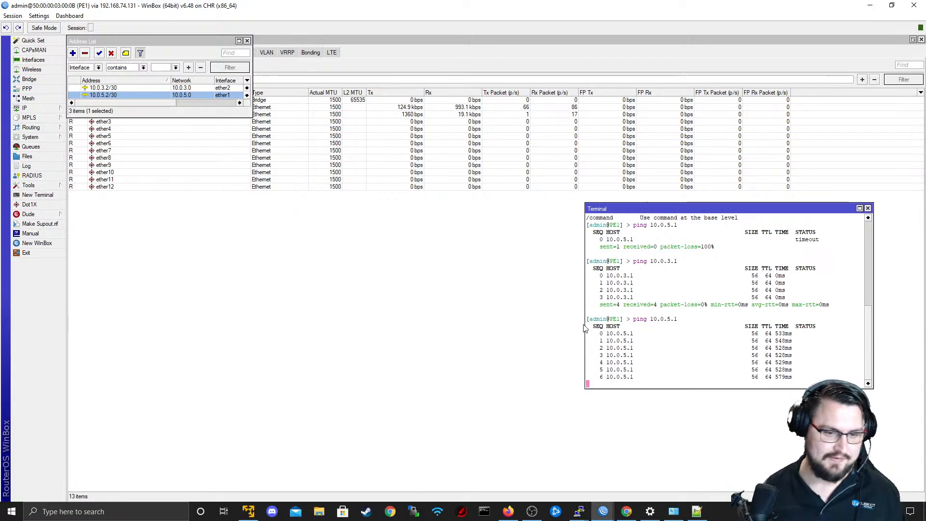
{"action": "key", "text": "ctrl+c"}
{"action": "key", "text": "Up"}
{"action": "key", "text": "ctrl+c"}
{"action": "key", "text": "Up"}
{"action": "key", "text": "Up"}
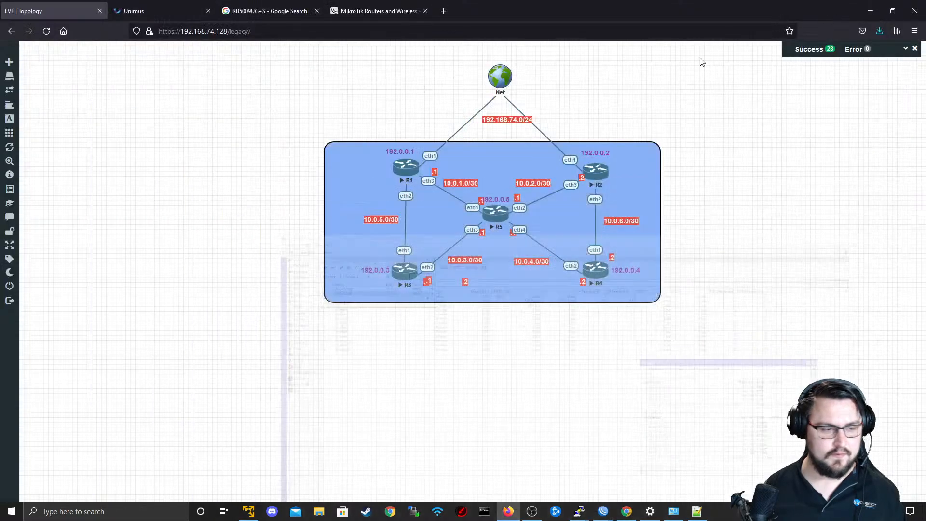
Check the link between R1 and R3 in the EVE topology diagram.
{"action": "key", "text": "alt+Tab"}
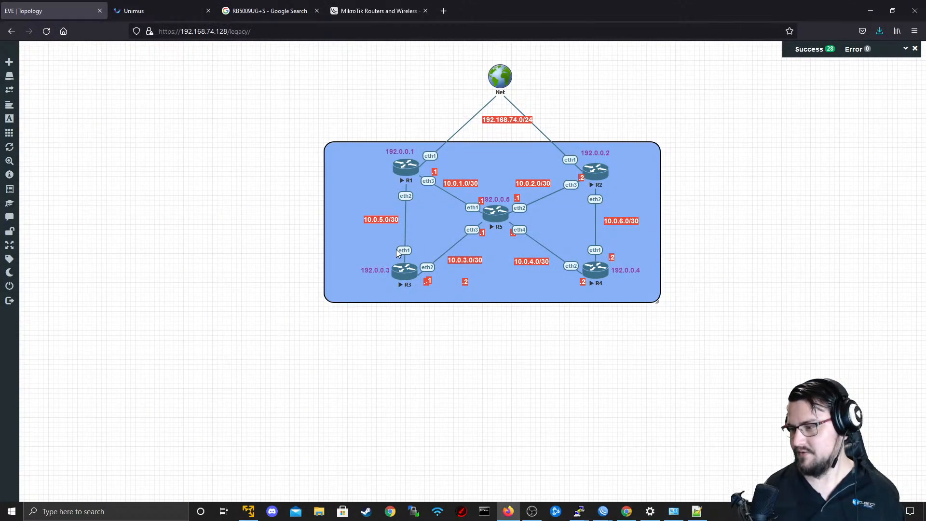
{"action": "key", "text": "alt+Tab"}
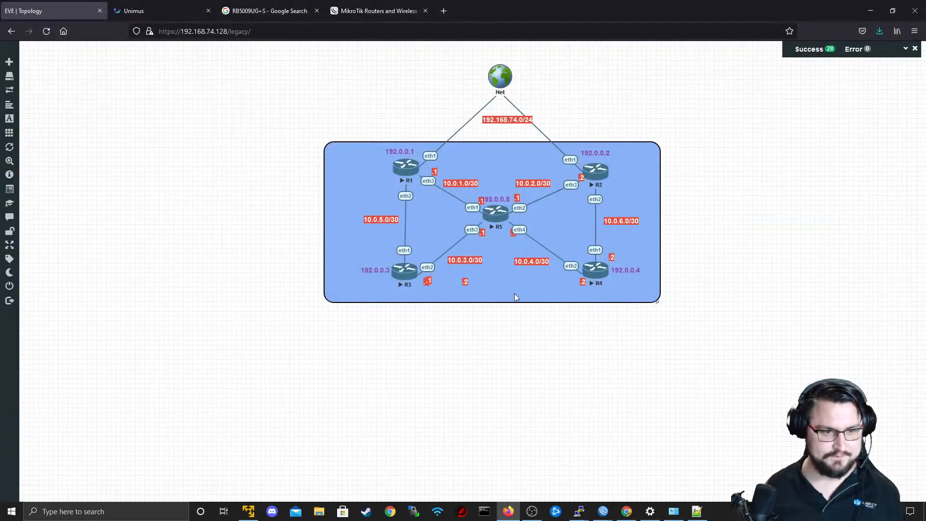
{"action": "key", "text": "alt+Tab"}
{"action": "key", "text": "alt+Tab"}
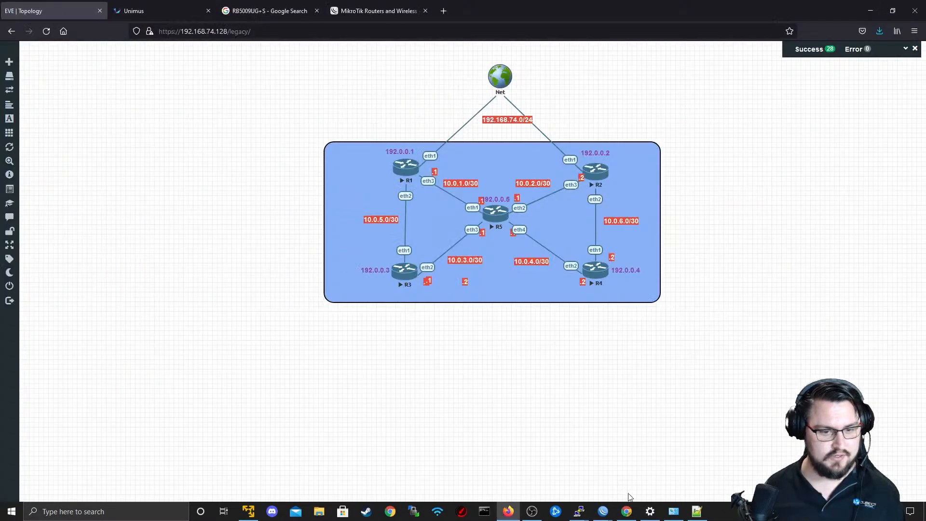
Switch to PE1's disconnected WinBox window, cancel the reconnection attempt and disconnect from the RoMON agent.
{"action": "left_click", "coordinate": [604, 511]}
{"action": "left_click", "coordinate": [636, 468]}
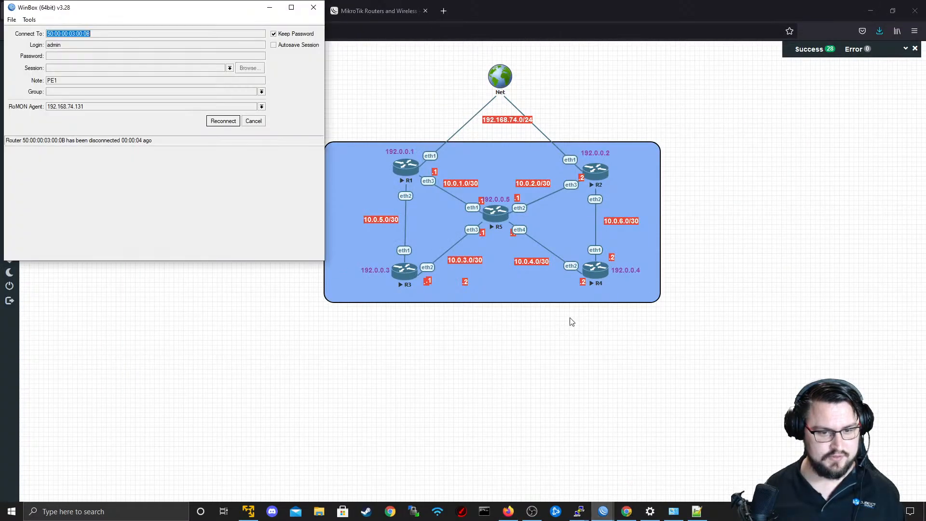
{"action": "left_click", "coordinate": [218, 120]}
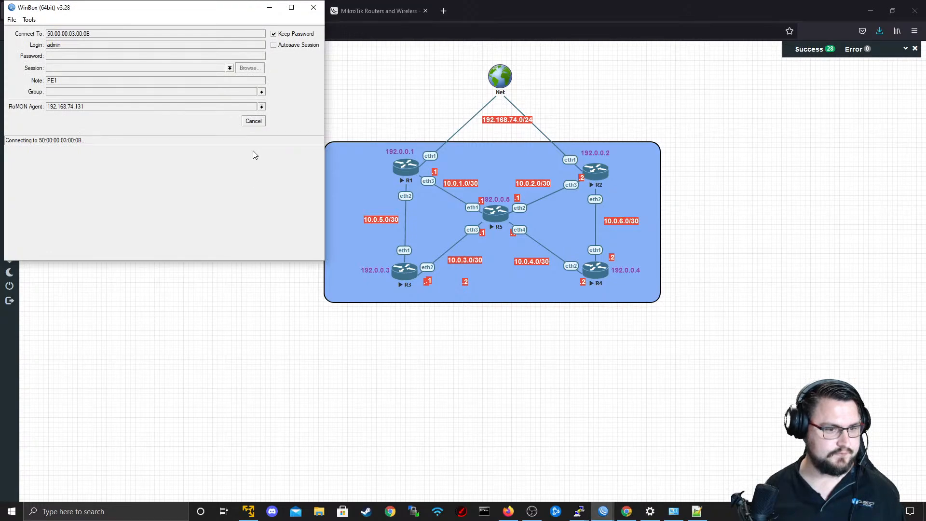
{"action": "left_click", "coordinate": [253, 121]}
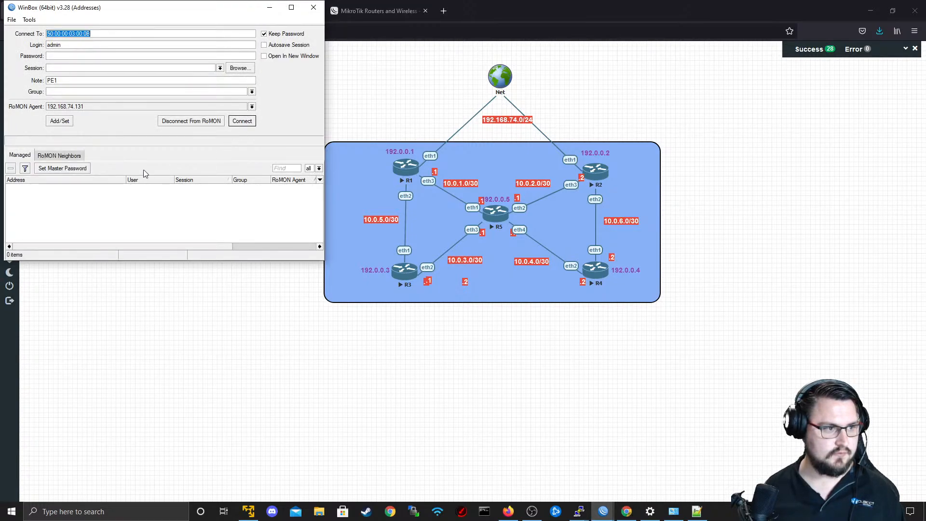
{"action": "left_click", "coordinate": [195, 123]}
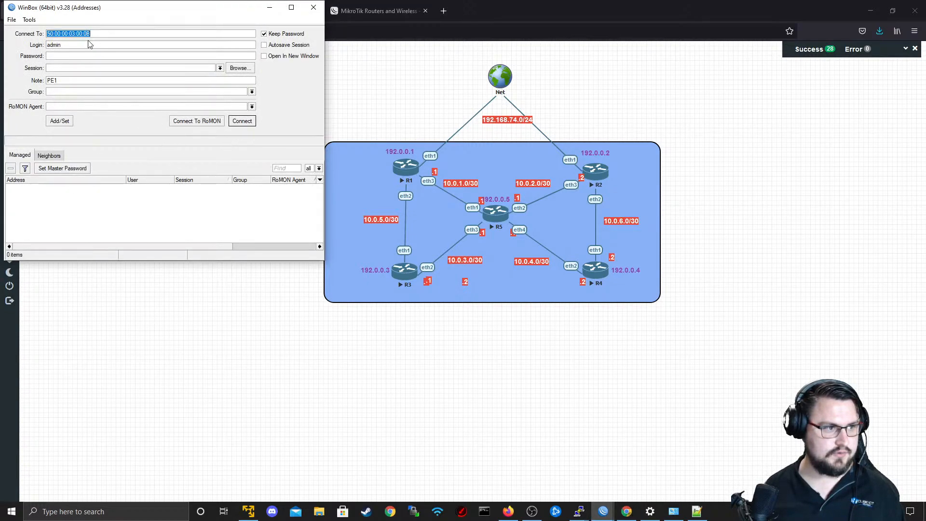
Select neighbor ASBR1 at 192.168.74.131, enter the account password and connect to RoMON through it.
{"action": "left_click", "coordinate": [48, 156]}
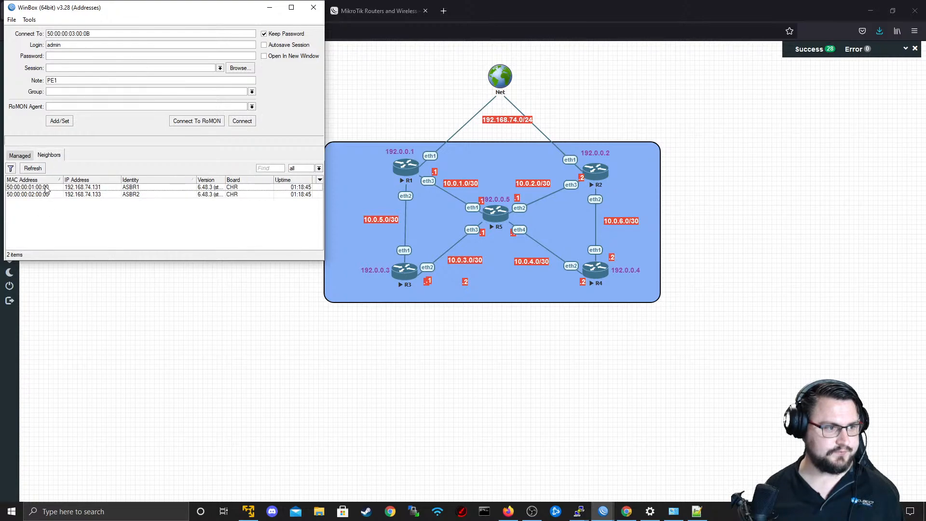
{"action": "left_click", "coordinate": [93, 187]}
{"action": "left_click", "coordinate": [242, 121]}
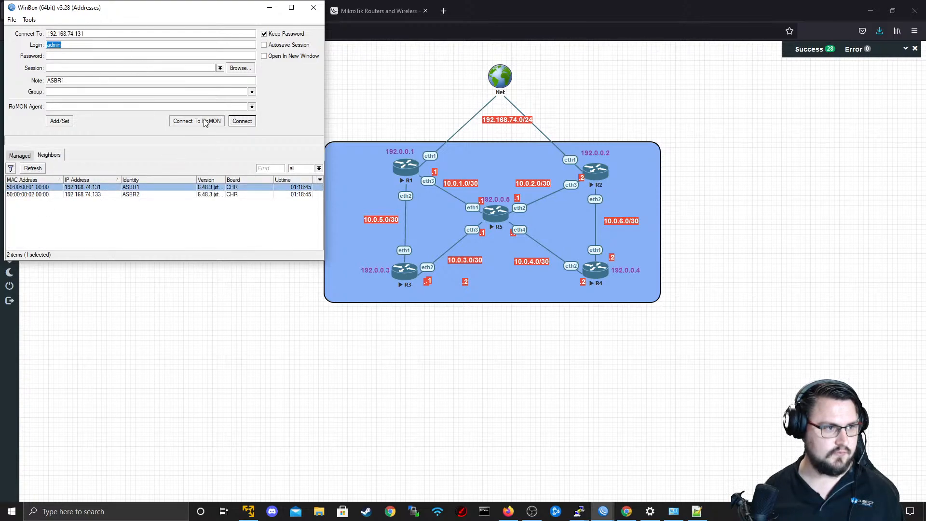
{"action": "left_click", "coordinate": [107, 54]}
{"action": "type", "text": "***"}
{"action": "left_click", "coordinate": [176, 121]}
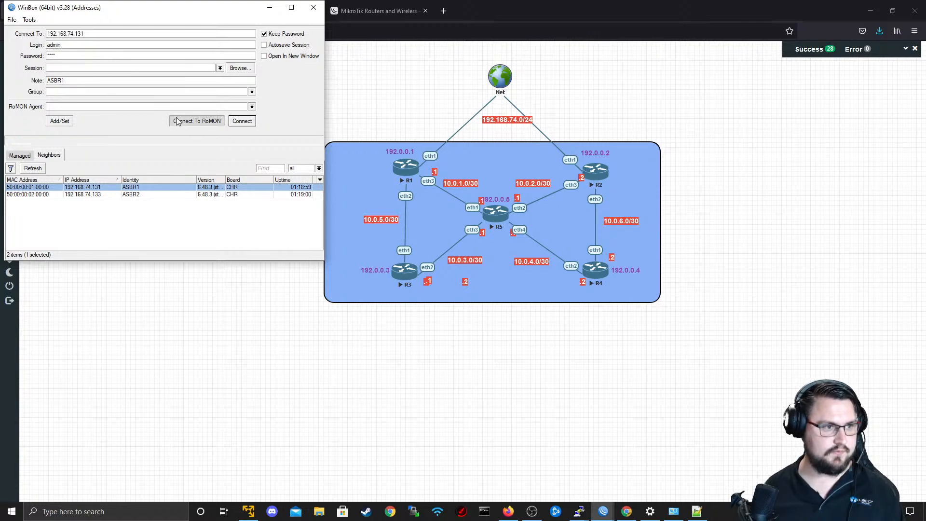
Connect to PE1 from the RoMON neighbors with a blank password, and clear the name filter in its interface list.
{"action": "left_click", "coordinate": [166, 195]}
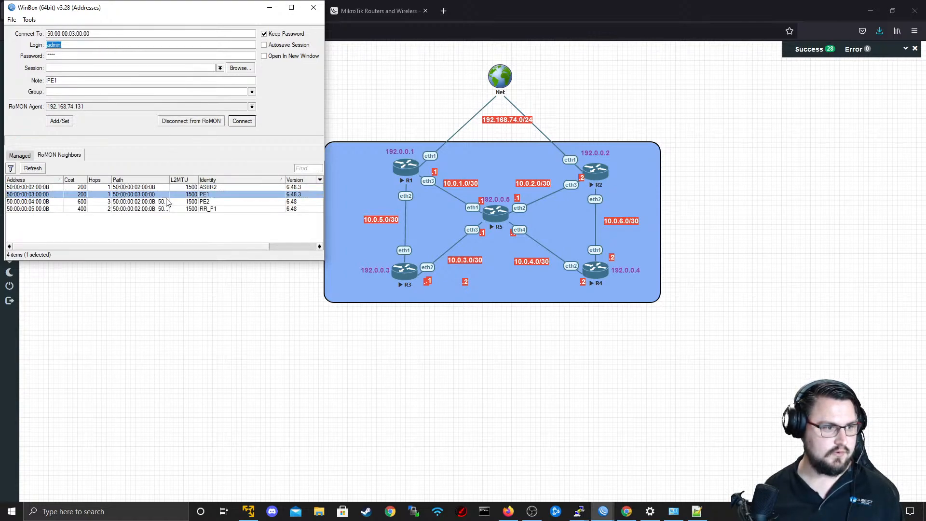
{"action": "left_click", "coordinate": [245, 122]}
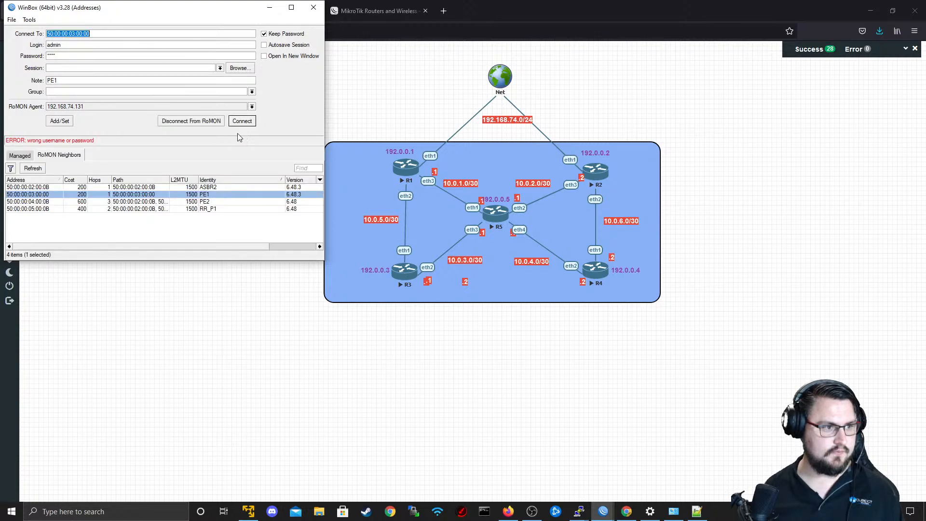
{"action": "left_click", "coordinate": [96, 57]}
{"action": "left_click", "coordinate": [242, 121]}
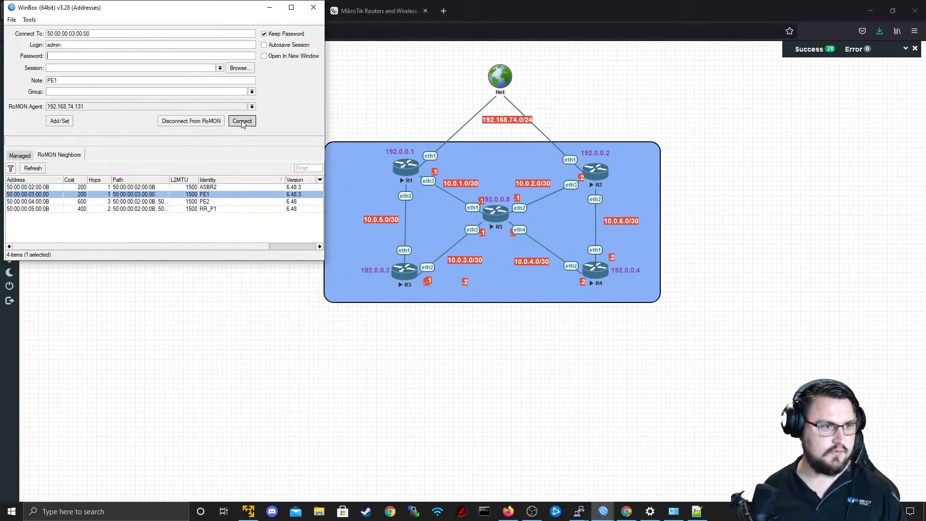
{"action": "left_click_drag", "start_coordinate": [172, 82], "coordinate": [91, 94]}
{"action": "key", "text": "BackSpace"}
{"action": "key", "text": "Return"}
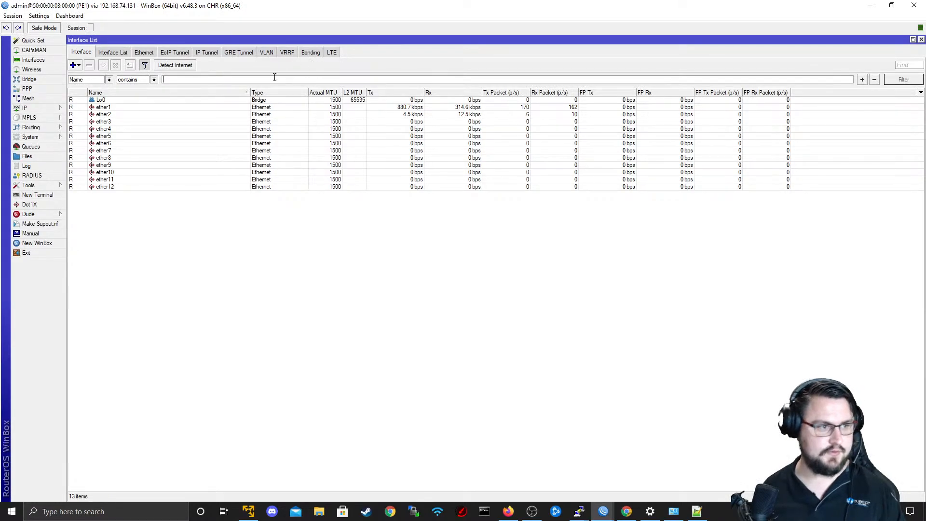
Open a terminal in the new PE1 session, ping 10.0.5.1 and stop the ping.
{"action": "left_click", "coordinate": [55, 110]}
{"action": "left_click", "coordinate": [45, 197]}
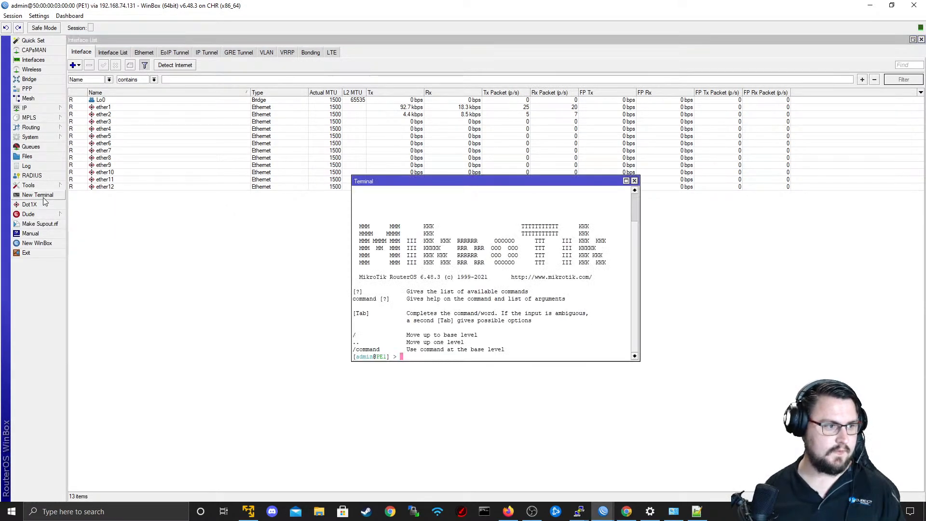
{"action": "type", "text": "ping 10.0.5.1"}
{"action": "key", "text": "Return"}
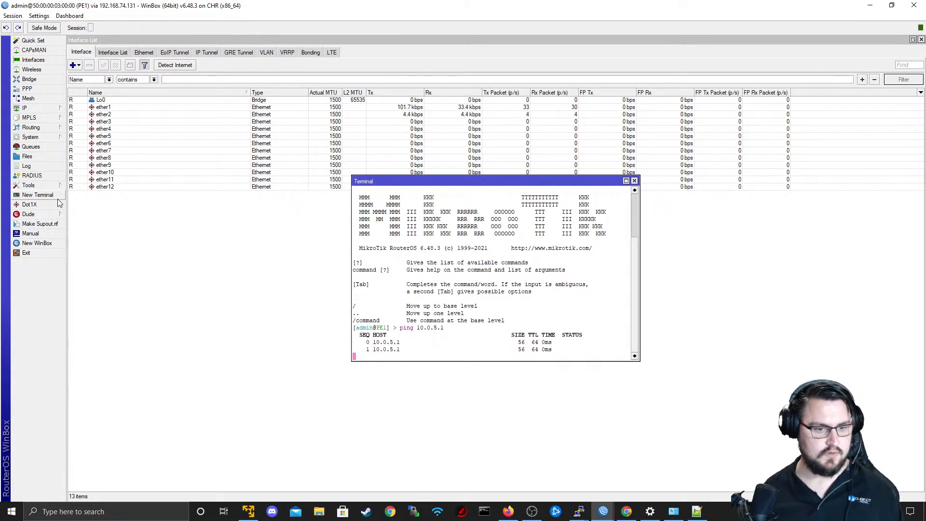
{"action": "key", "text": "ctrl+c"}
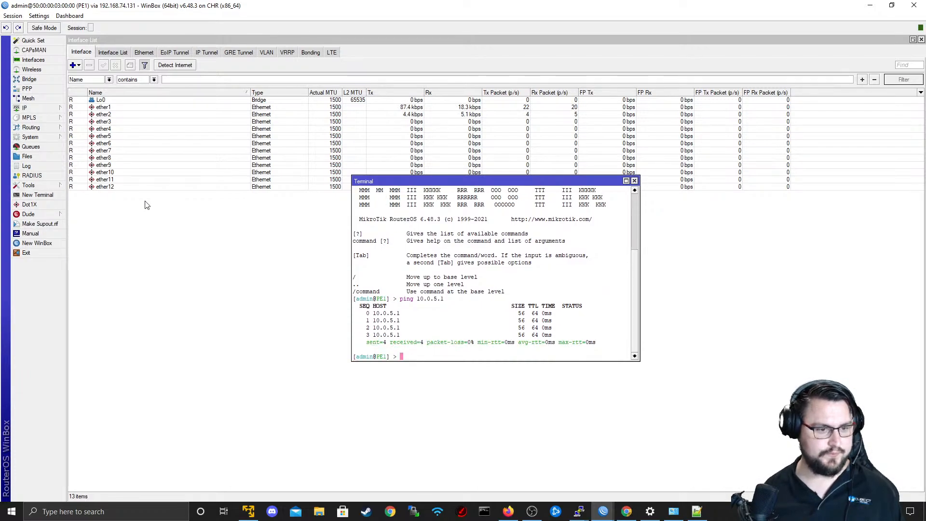
Open another terminal on PE1, run system package update install and review the installed and latest version lines.
{"action": "left_click", "coordinate": [37, 195]}
{"action": "type", "text": "system package update install"}
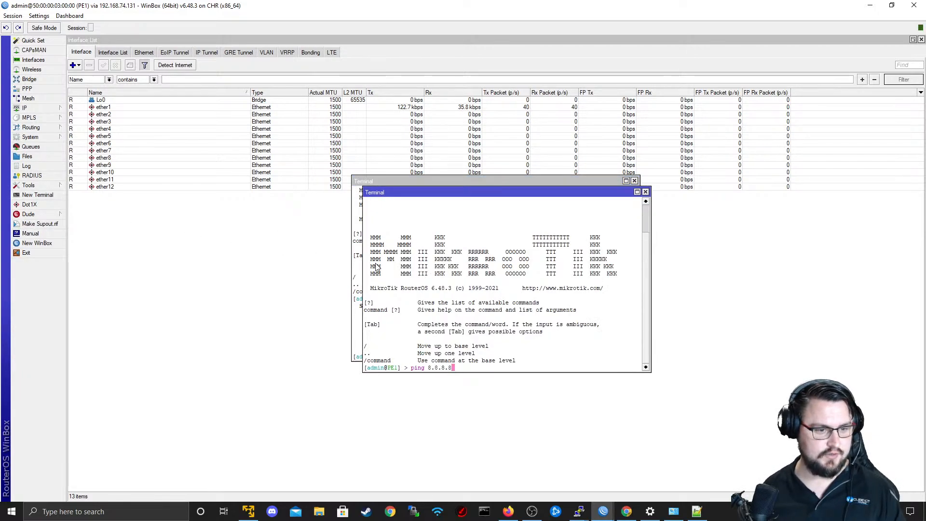
{"action": "key", "text": "Return"}
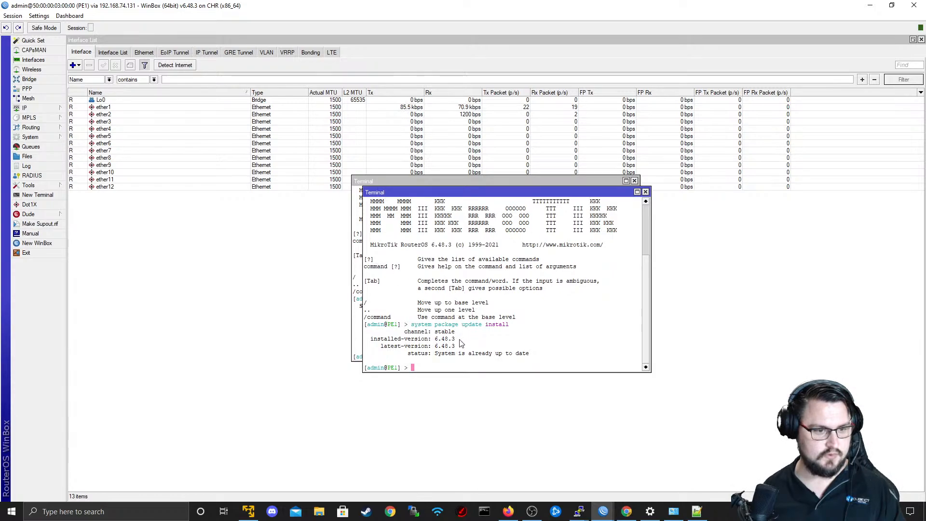
{"action": "left_click_drag", "start_coordinate": [514, 349], "coordinate": [363, 335]}
{"action": "left_click_drag", "start_coordinate": [475, 348], "coordinate": [350, 351]}
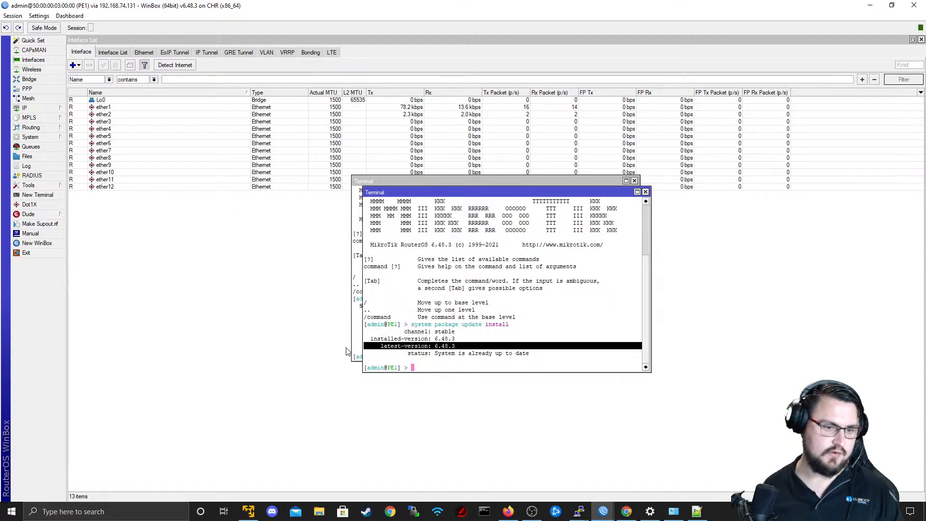
{"action": "left_click_drag", "start_coordinate": [502, 353], "coordinate": [446, 307]}
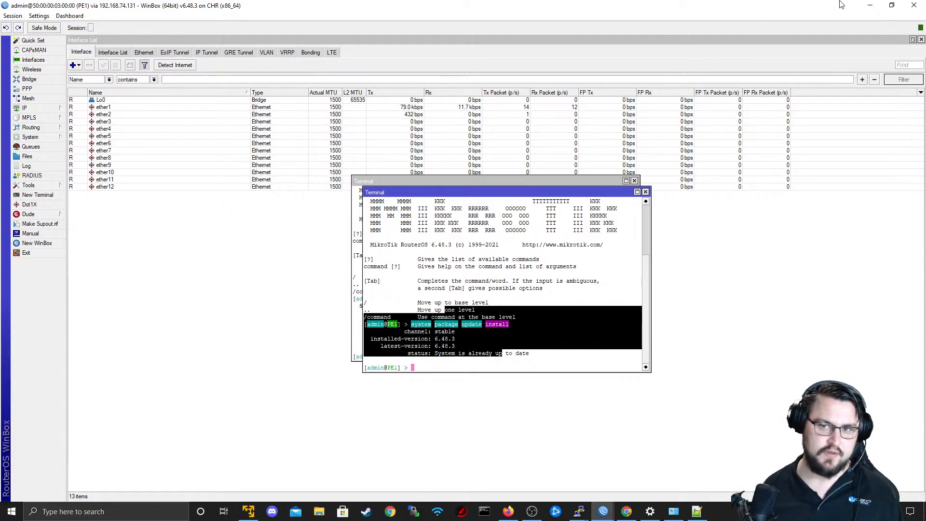
Leave PE1's WinBox session and switch to the EVE-NG lab topology in Firefox.
{"action": "left_click", "coordinate": [870, 6]}
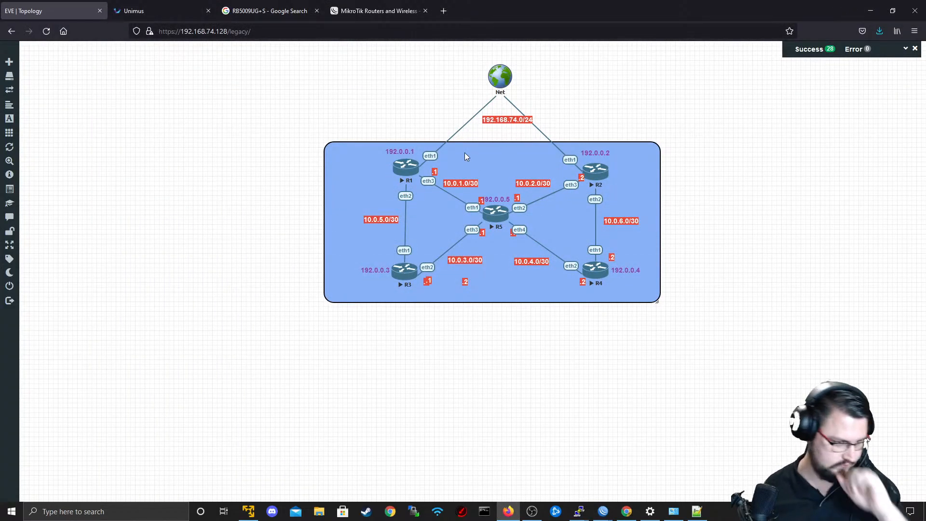
{"action": "key", "text": "alt+Tab"}
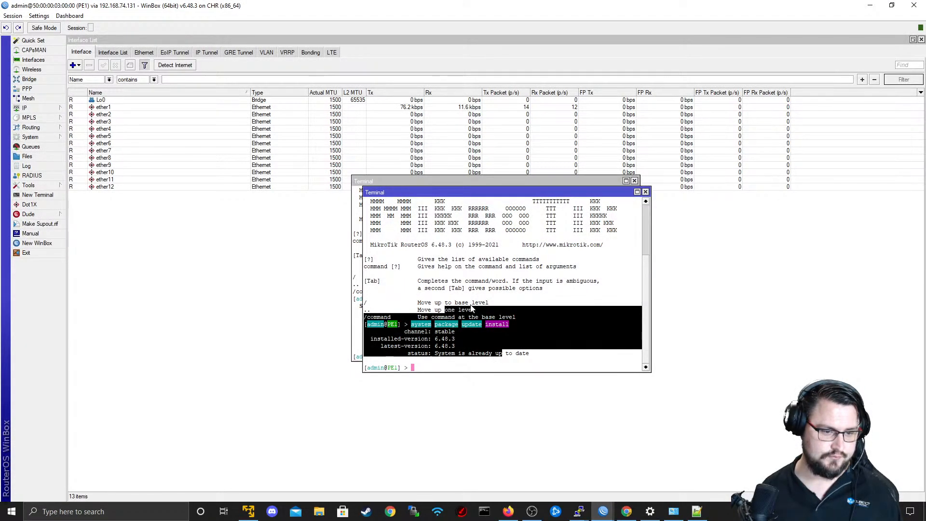
{"action": "key", "text": "alt+Tab"}
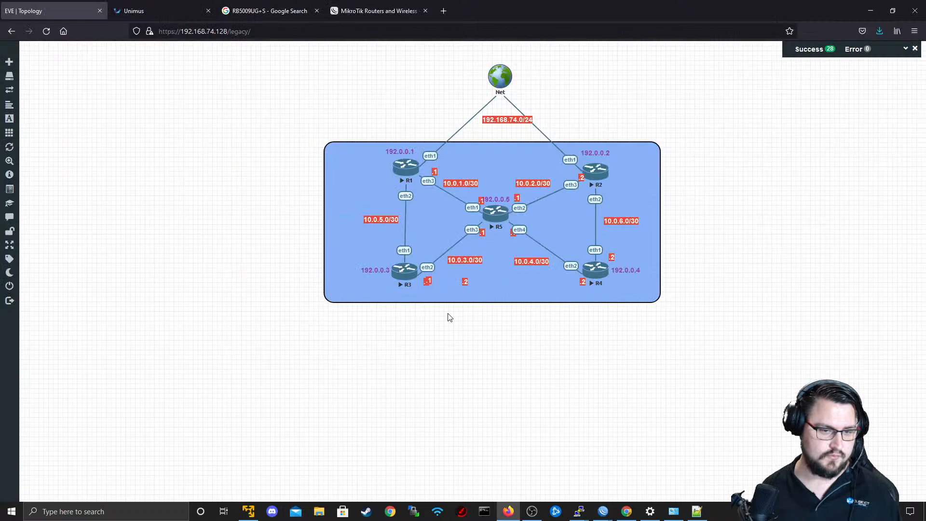
{"action": "left_click", "coordinate": [591, 274]}
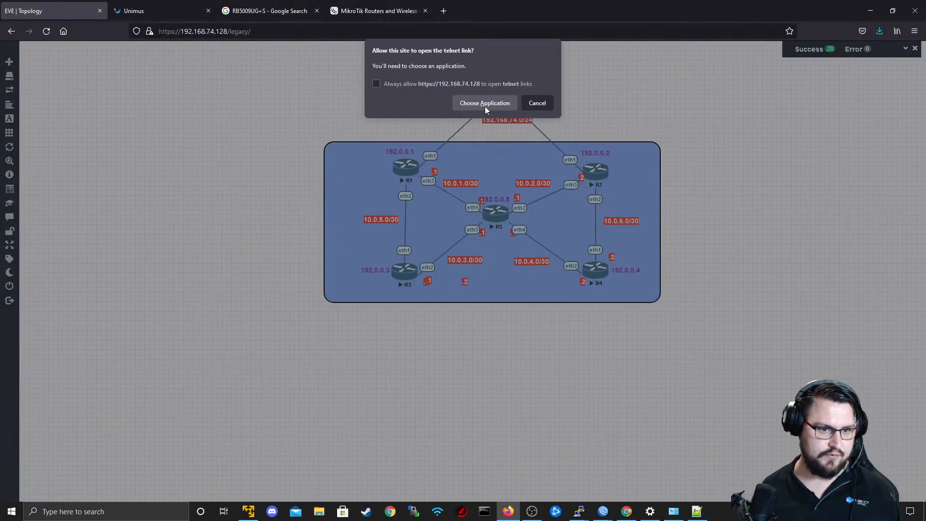
{"action": "left_click", "coordinate": [485, 103]}
{"action": "left_click", "coordinate": [499, 156]}
{"action": "left_click", "coordinate": [773, 45]}
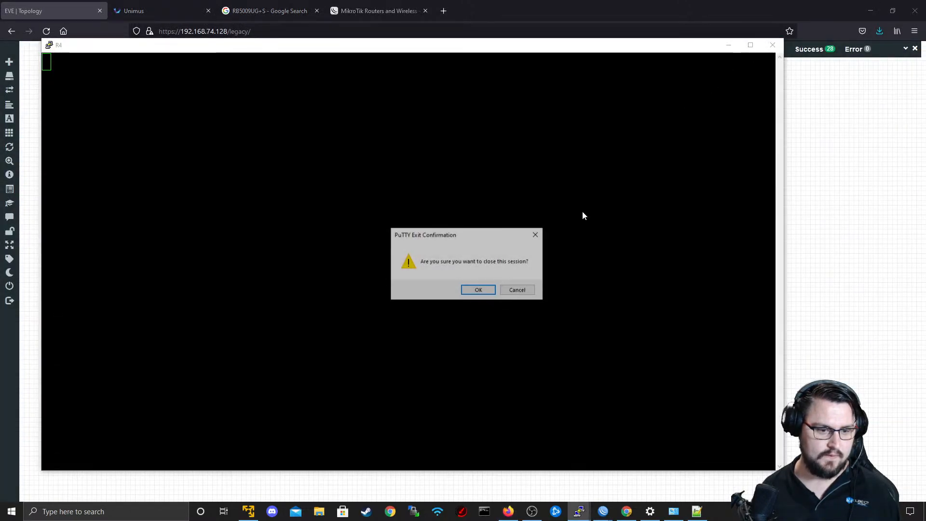
{"action": "left_click", "coordinate": [480, 289]}
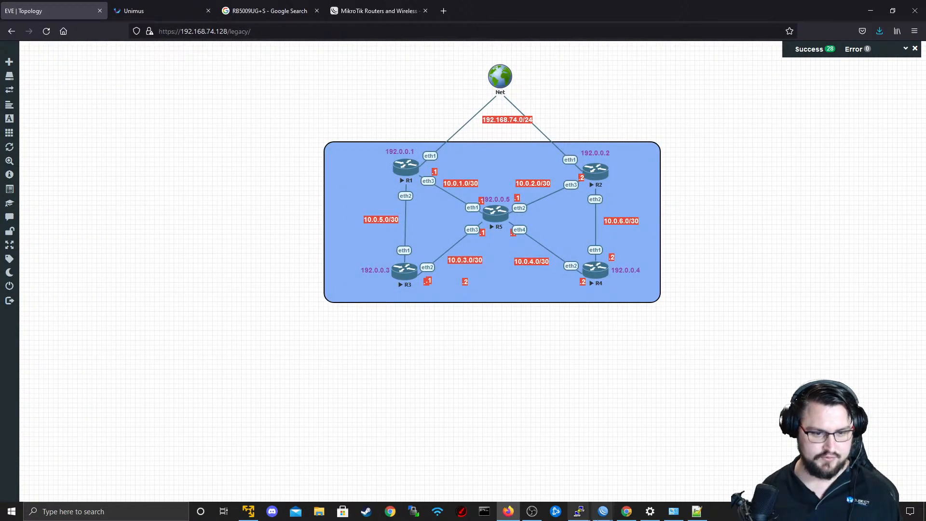
Open a new WinBox window and connect to RoMON through 192.168.74.133 as admin with a blank password.
{"action": "right_click", "coordinate": [603, 512]}
{"action": "left_click", "coordinate": [573, 459]}
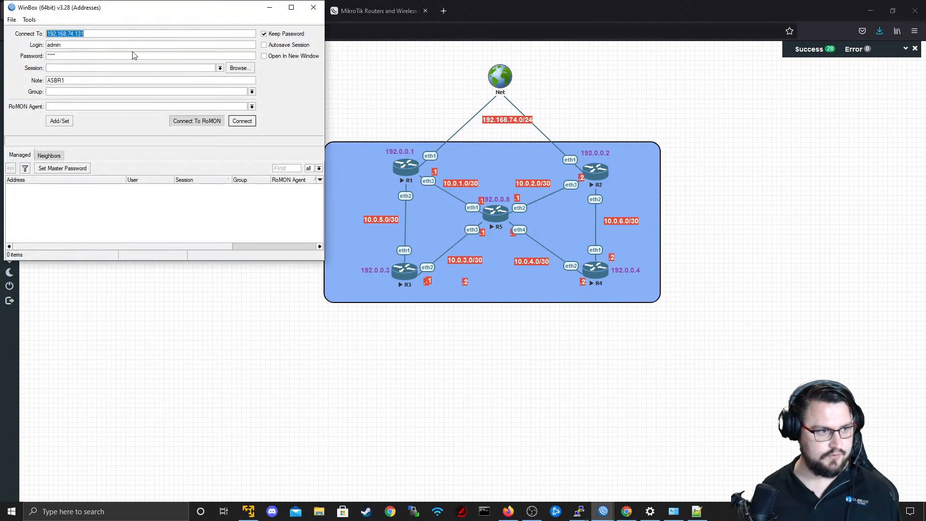
{"action": "left_click", "coordinate": [123, 38]}
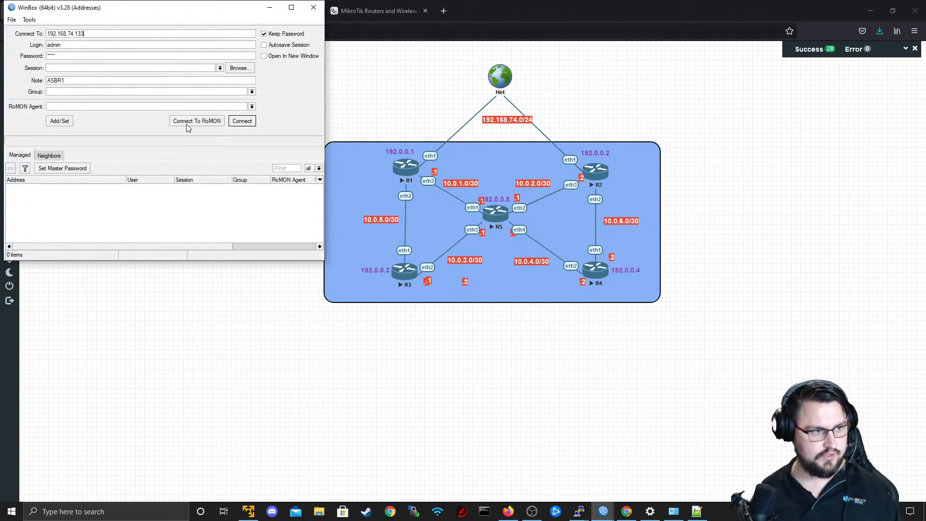
{"action": "key", "text": "Return"}
{"action": "double_click", "coordinate": [55, 57]}
{"action": "key", "text": "BackSpace"}
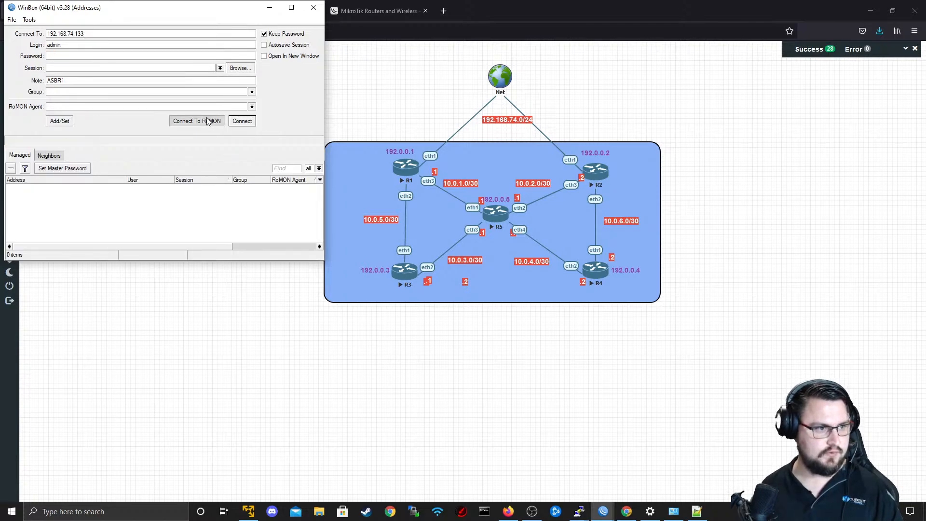
{"action": "left_click", "coordinate": [208, 120]}
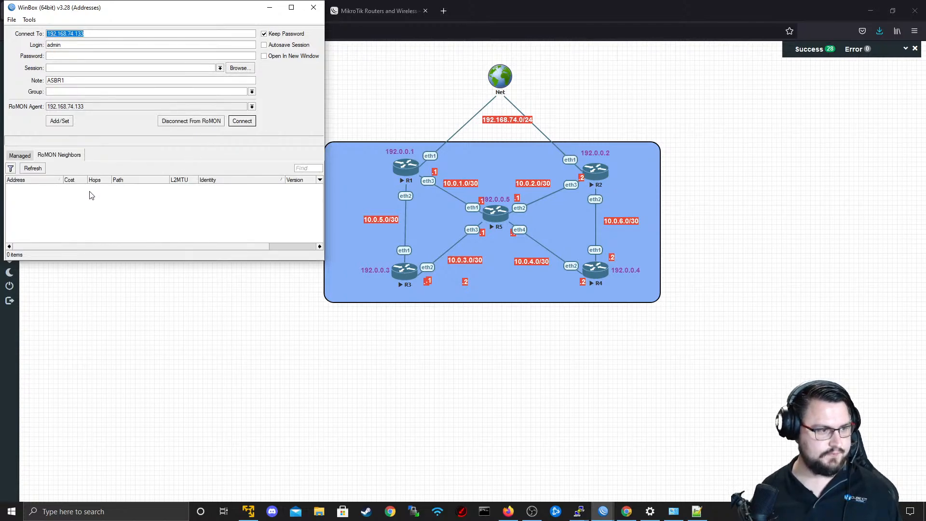
Connect to PE2 from the RoMON neighbors and clear the PTA name filter in its interface list.
{"action": "left_click", "coordinate": [118, 201]}
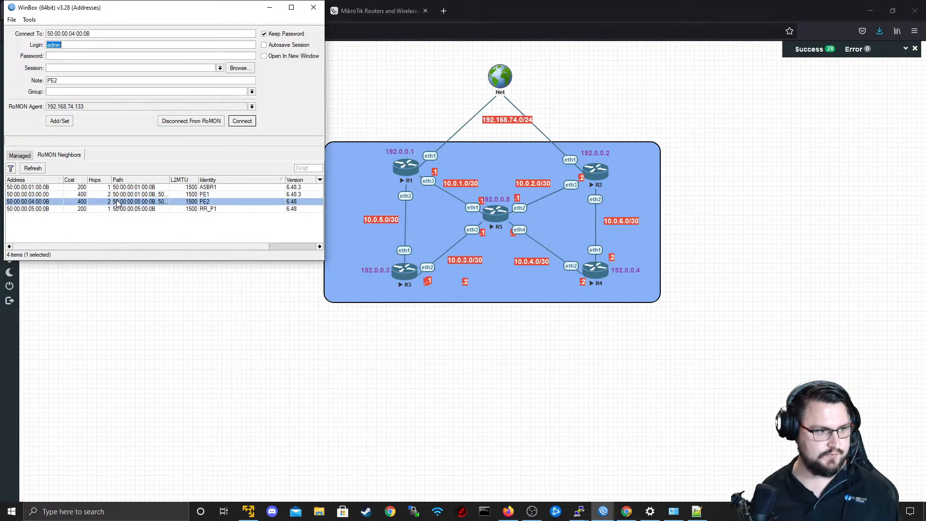
{"action": "left_click", "coordinate": [241, 121]}
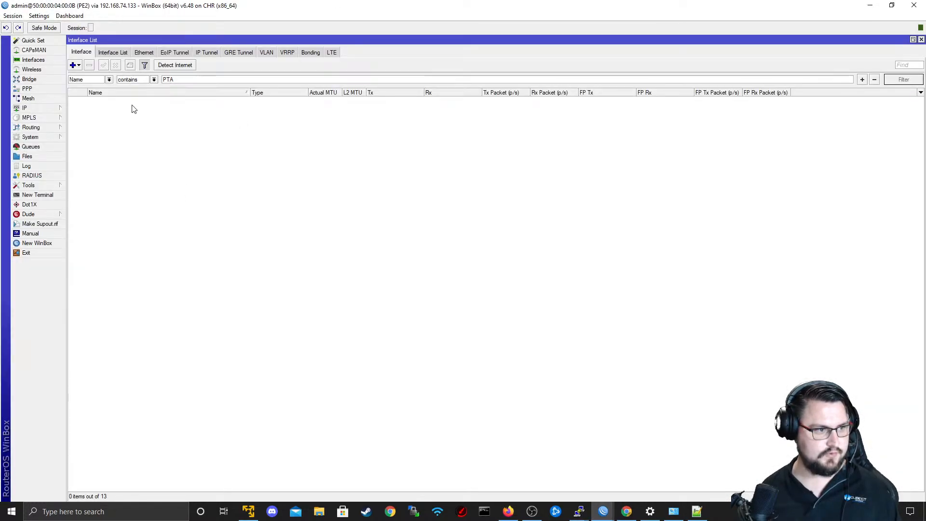
{"action": "key", "text": "BackSpace"}
{"action": "key", "text": "BackSpace"}
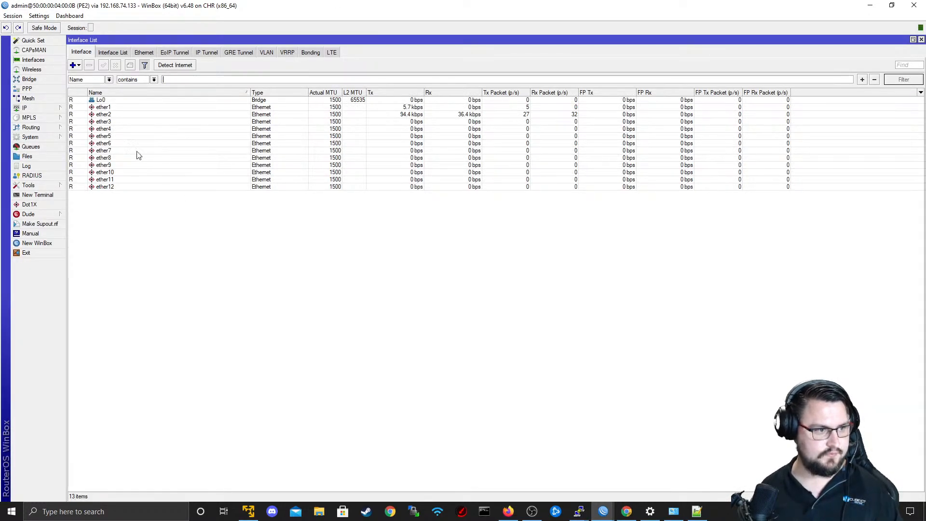
Open a terminal on PE2, ping 8.8.8.8 and stop the ping.
{"action": "left_click", "coordinate": [38, 195]}
{"action": "type", "text": "p"}
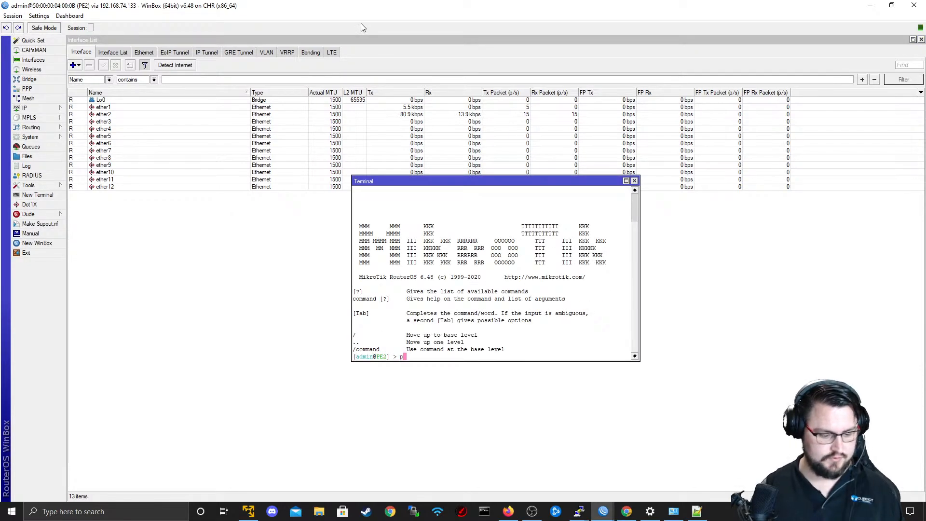
{"action": "type", "text": "ing 8.8.8.8"}
{"action": "key", "text": "Return"}
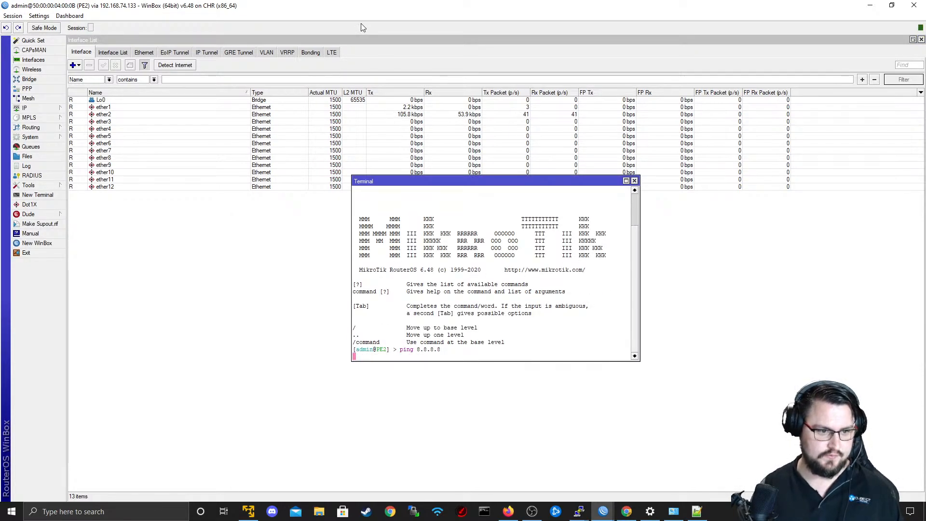
{"action": "key", "text": "ctrl+c"}
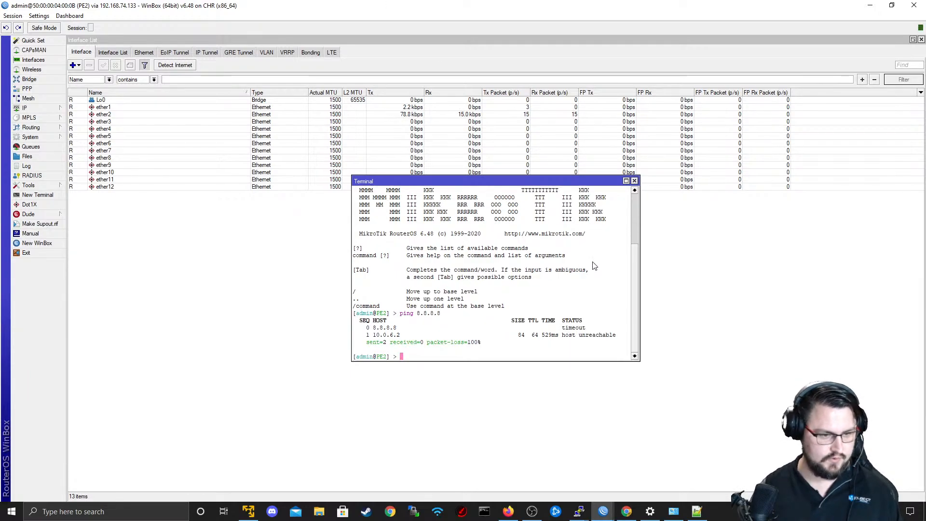
Ping the neighboring router address 10.0.6.1 from PE2's terminal.
{"action": "type", "text": "ping 10."}
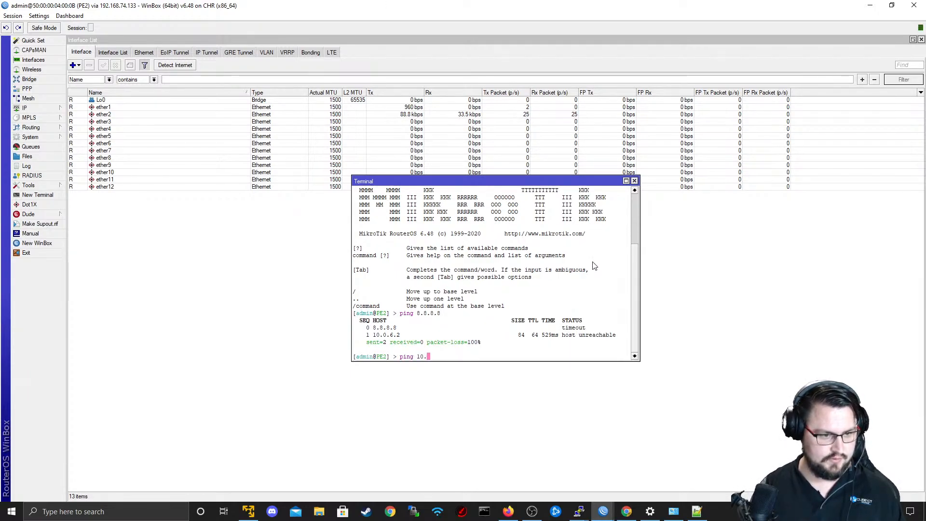
{"action": "type", "text": "0.6.1"}
{"action": "key", "text": "Return"}
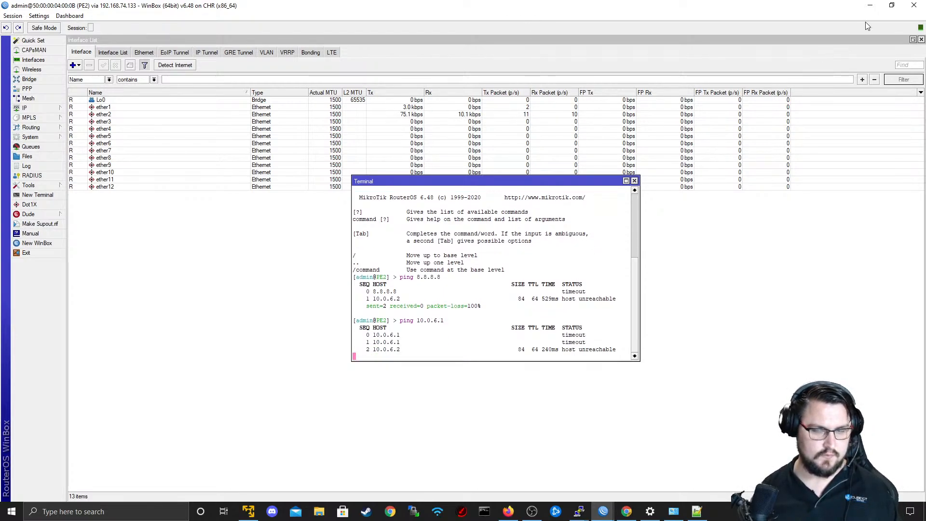
In the EVE-NG topology, delete the link between R2 and R4 and recreate it from R2 eth2 to R4 eth1.
{"action": "left_click", "coordinate": [869, 6]}
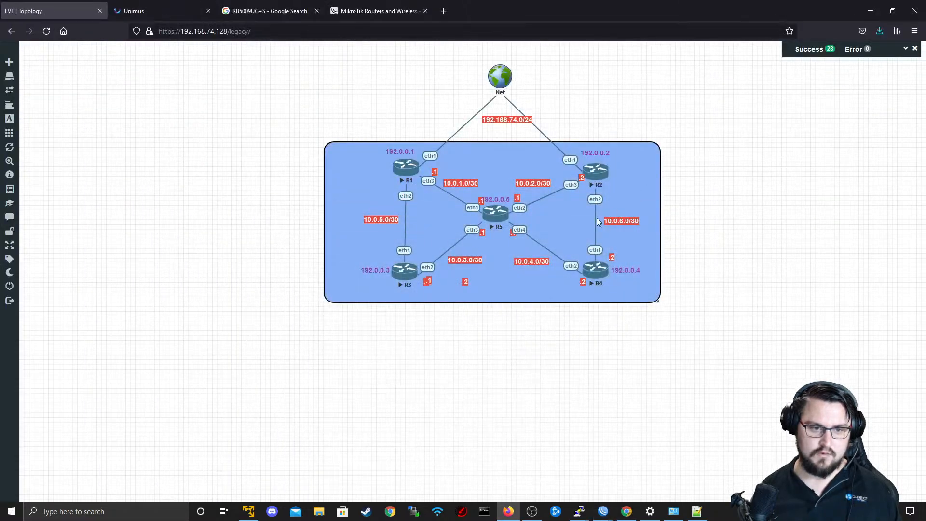
{"action": "right_click", "coordinate": [597, 253]}
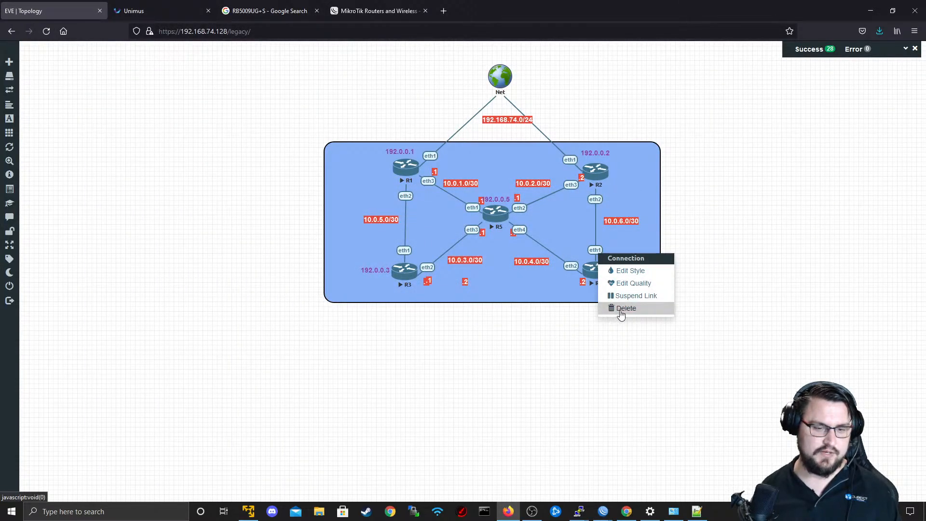
{"action": "left_click", "coordinate": [620, 312]}
{"action": "right_click", "coordinate": [602, 253]}
{"action": "left_click", "coordinate": [622, 311]}
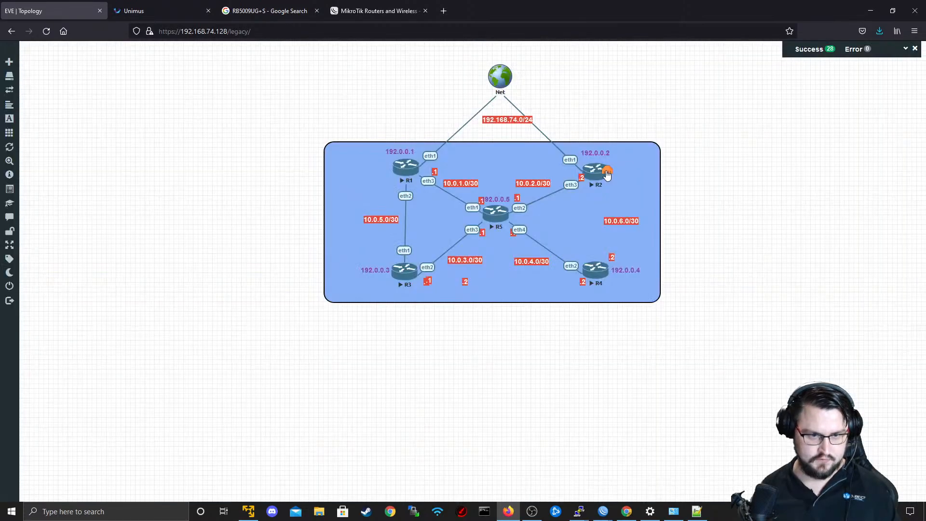
{"action": "left_click_drag", "start_coordinate": [606, 172], "coordinate": [598, 285]}
{"action": "left_click", "coordinate": [477, 315]}
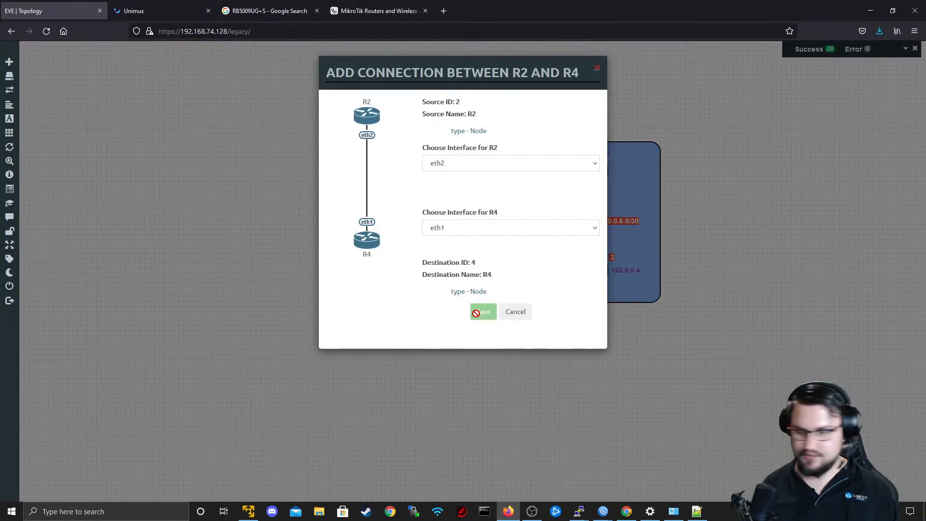
Return to PE2's WinBox session, ping 10.0.6.1 over the recreated link and examine the reply times.
{"action": "key", "text": "alt+Tab"}
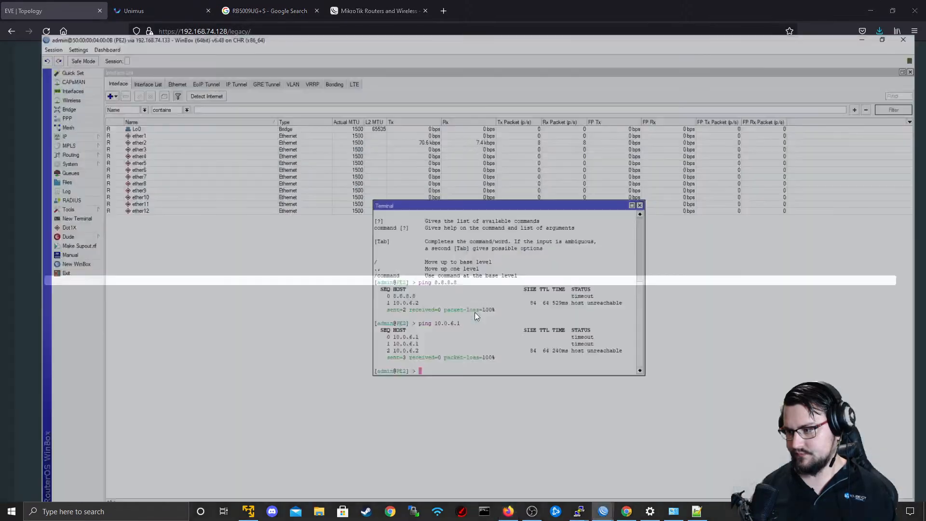
{"action": "key", "text": "Up"}
{"action": "key", "text": "Return"}
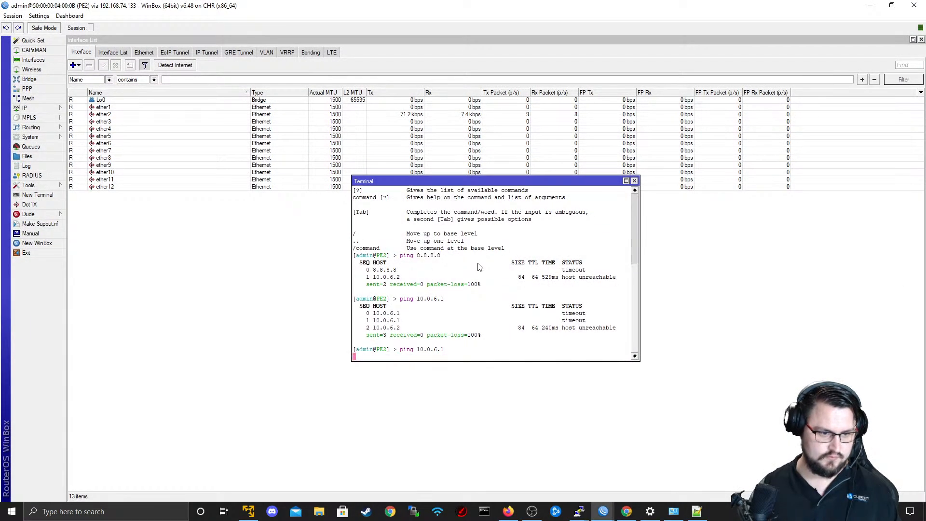
{"action": "key", "text": "ctrl+c"}
{"action": "key", "text": "Up"}
{"action": "key", "text": "Return"}
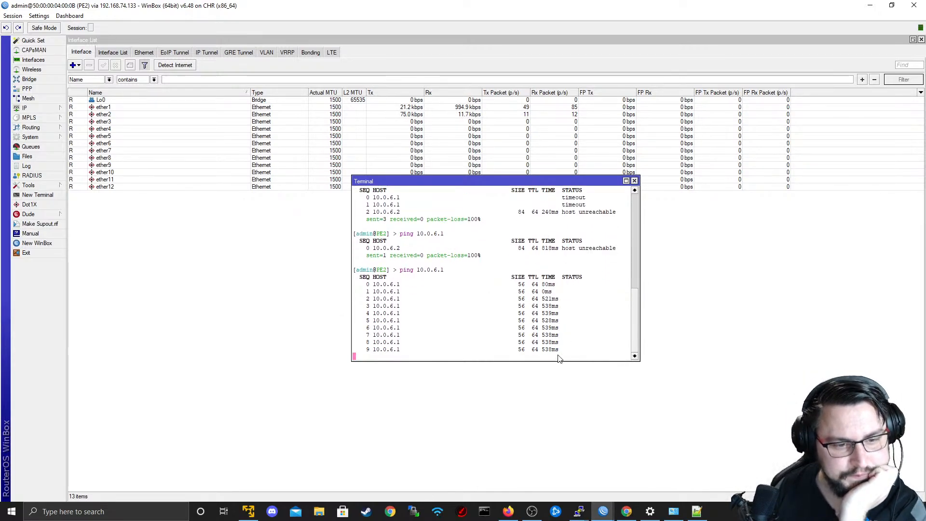
{"action": "left_click_drag", "start_coordinate": [571, 353], "coordinate": [378, 278]}
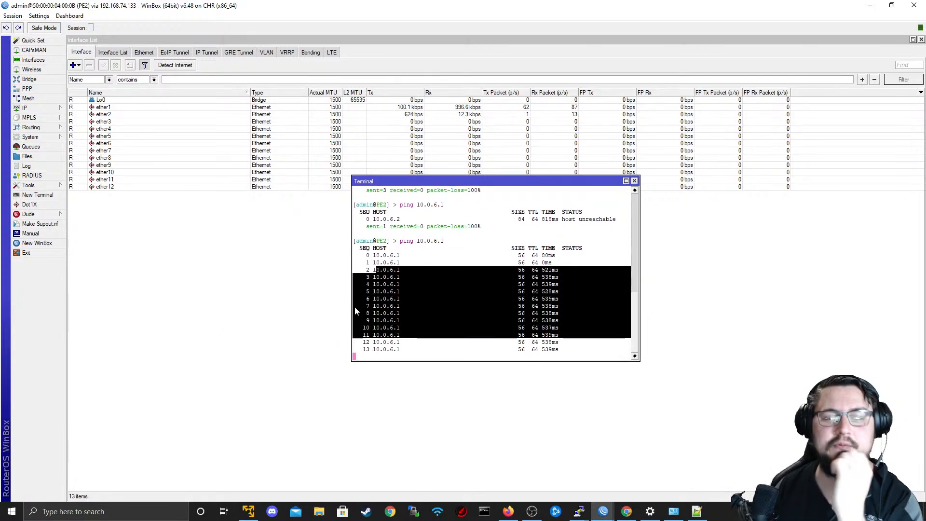
{"action": "left_click", "coordinate": [554, 340]}
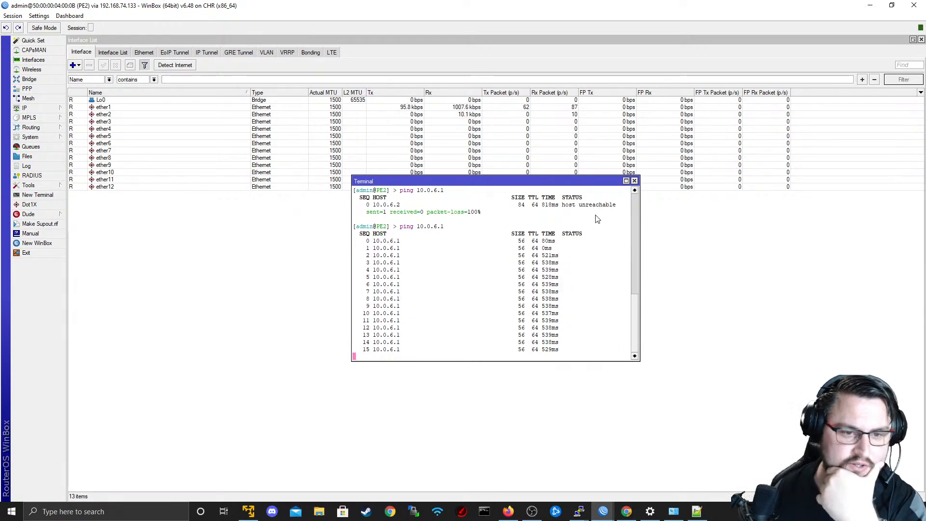
Restart the ping to 10.0.6.1 to recheck its reply times, stop it and close PE2's WinBox session.
{"action": "key", "text": "ctrl+c"}
{"action": "key", "text": "Up"}
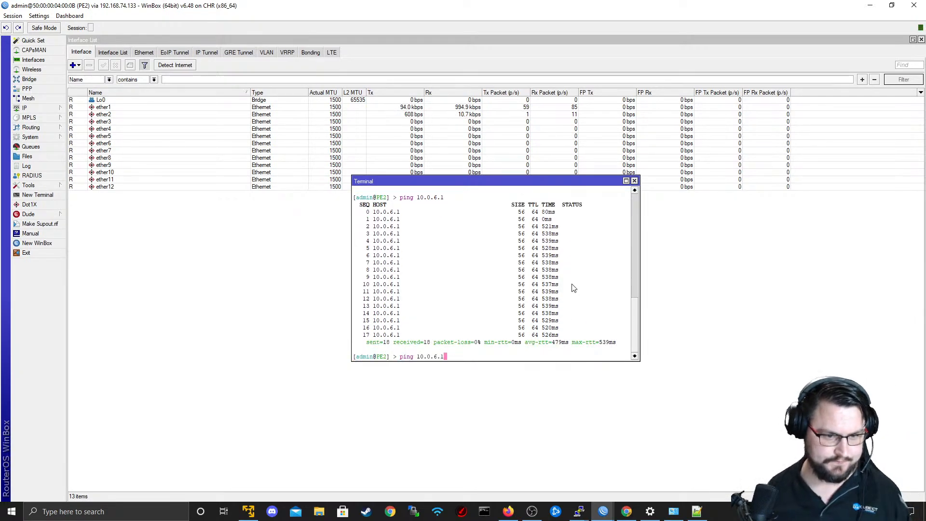
{"action": "key", "text": "Return"}
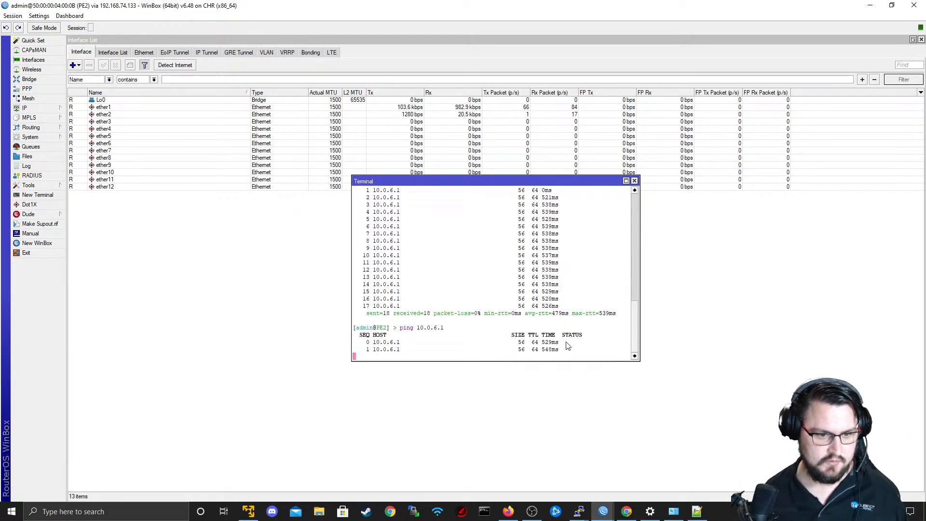
{"action": "left_click_drag", "start_coordinate": [564, 341], "coordinate": [492, 333]}
{"action": "key", "text": "ctrl+c"}
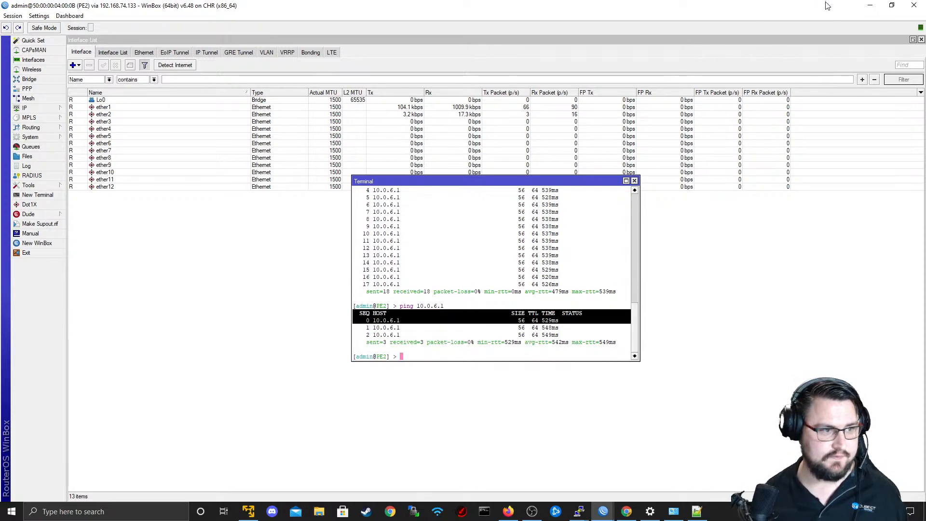
{"action": "key", "text": "Return"}
{"action": "left_click", "coordinate": [913, 5]}
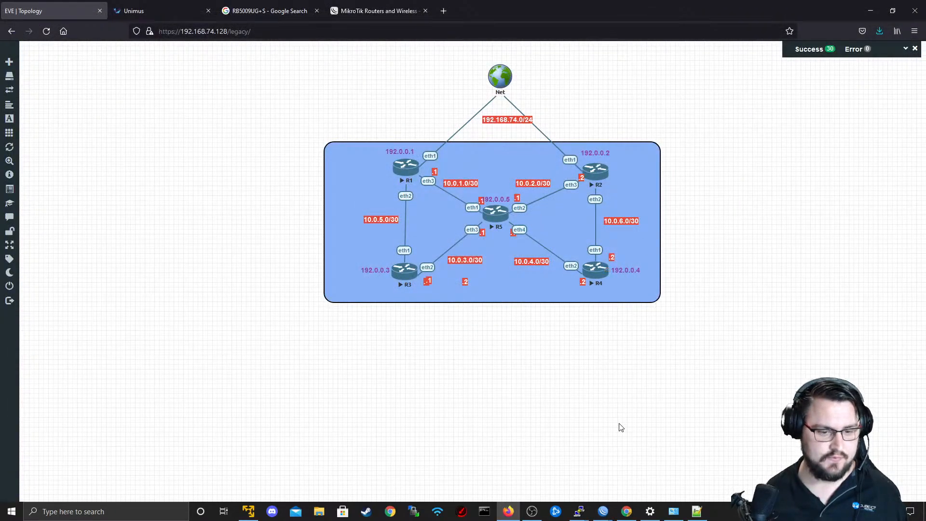
Open a new WinBox window, connect to RoMON through agent 192.168.74.133 and connect to PE2 from the RoMON neighbors.
{"action": "key", "text": "alt+Tab"}
{"action": "right_click", "coordinate": [604, 511]}
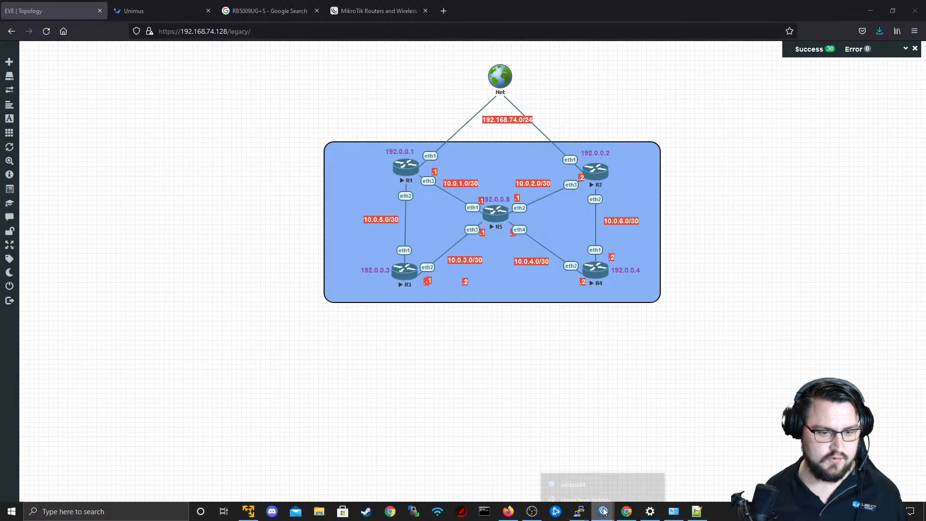
{"action": "left_click", "coordinate": [582, 455]}
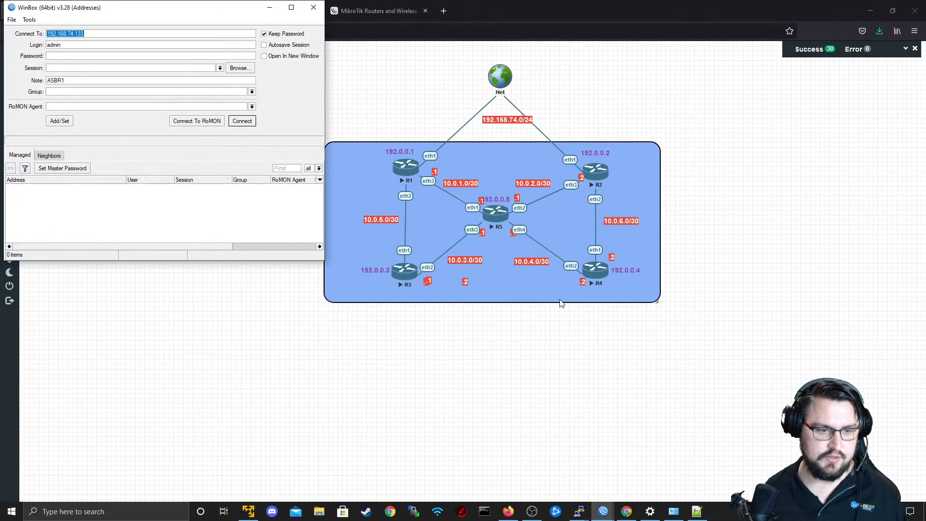
{"action": "left_click", "coordinate": [219, 122]}
{"action": "left_click", "coordinate": [220, 200]}
{"action": "left_click", "coordinate": [242, 121]}
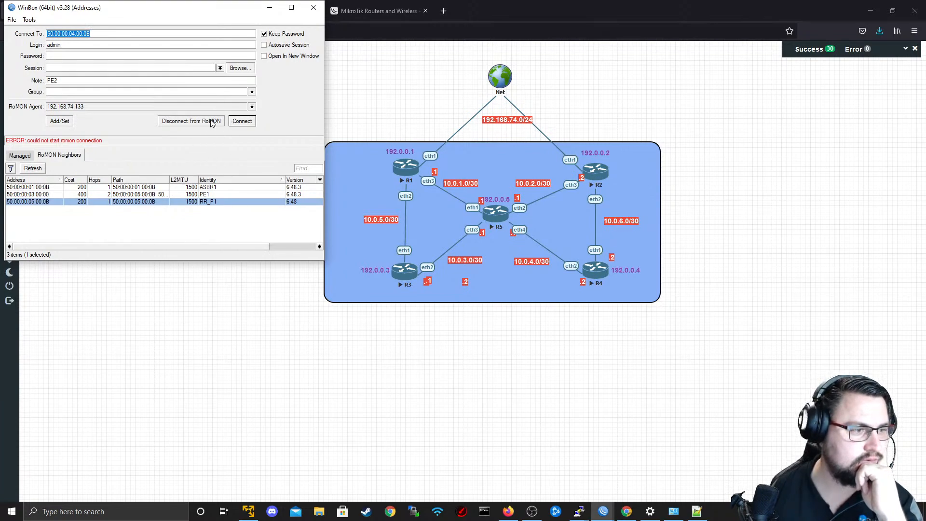
{"action": "left_click", "coordinate": [213, 202]}
{"action": "left_click", "coordinate": [238, 124]}
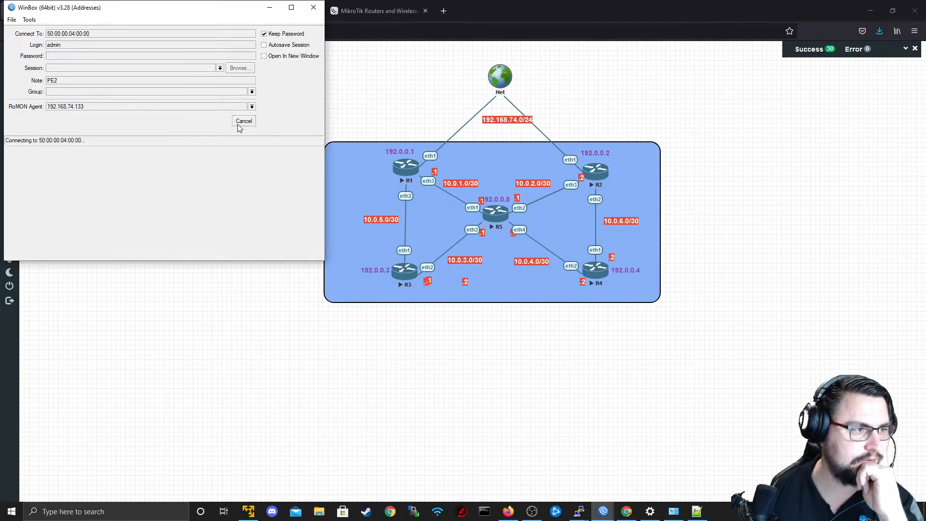
Open a terminal on PE2, ping 10.0.6.1 and stop after a few replies.
{"action": "left_click", "coordinate": [39, 194]}
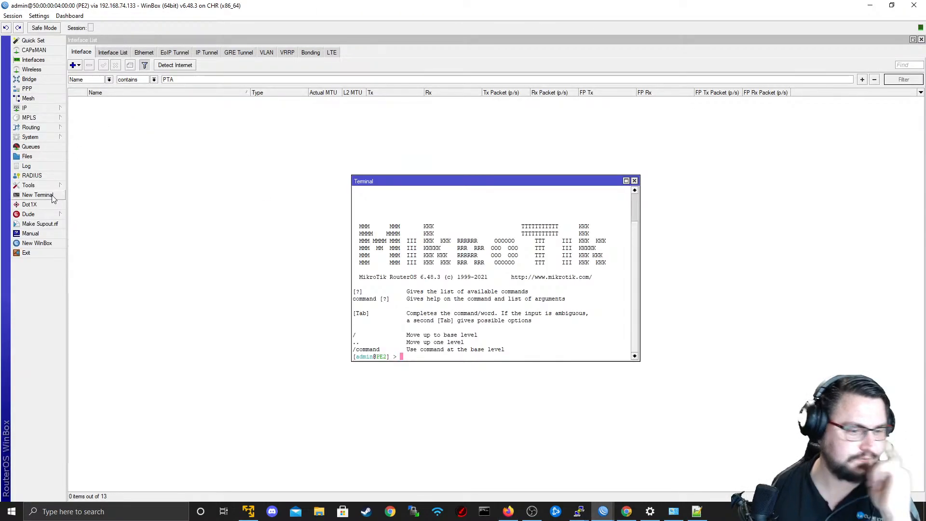
{"action": "type", "text": "ping 10.0.6.1"}
{"action": "key", "text": "Return"}
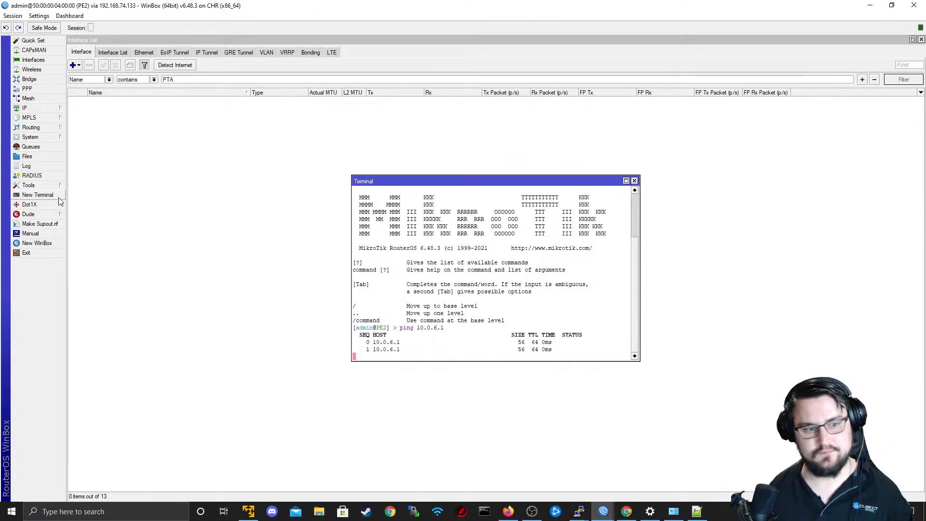
{"action": "key", "text": "ctrl+c"}
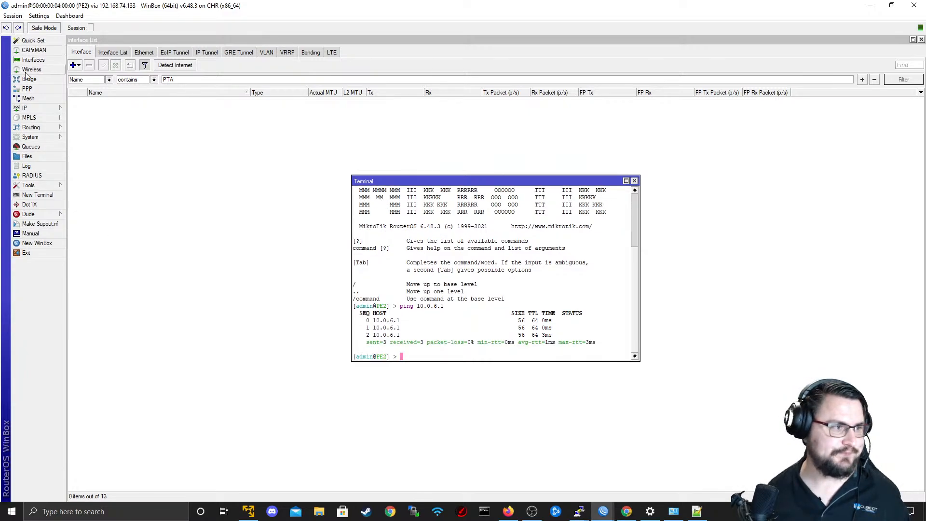
Clear the name filter in PE2's interface list so that all interfaces are listed.
{"action": "left_click", "coordinate": [33, 59]}
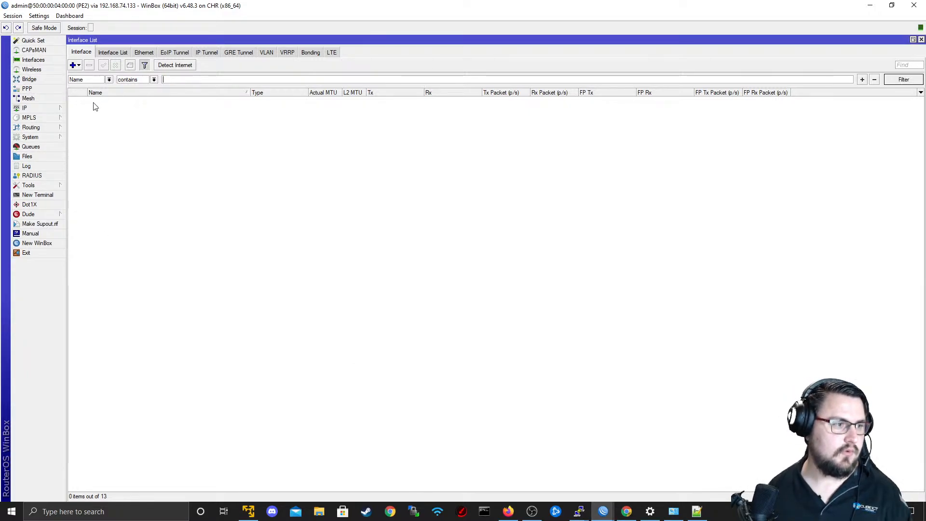
{"action": "key", "text": "BackSpace"}
{"action": "key", "text": "BackSpace"}
{"action": "key", "text": "BackSpace"}
Open PE2's system package list and check the installed package versions, down to the wireless package.
{"action": "left_click", "coordinate": [30, 137]}
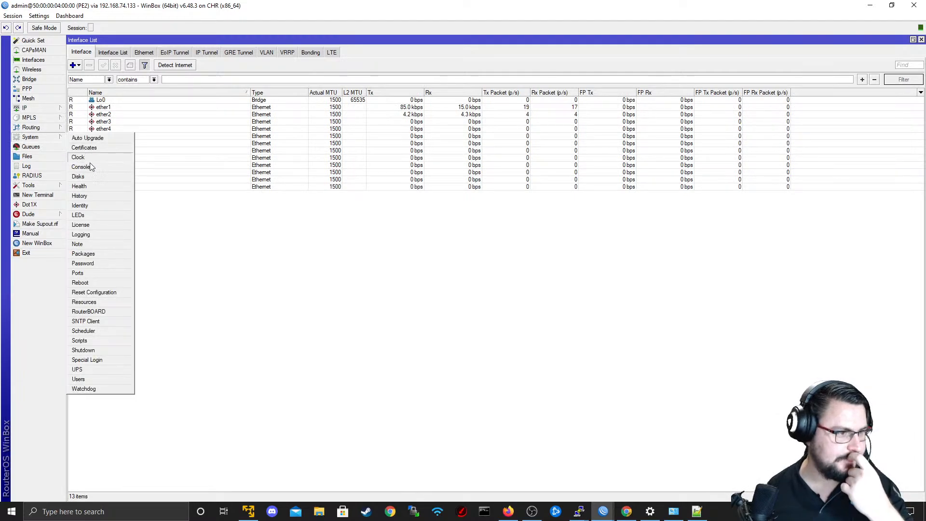
{"action": "left_click", "coordinate": [96, 253]}
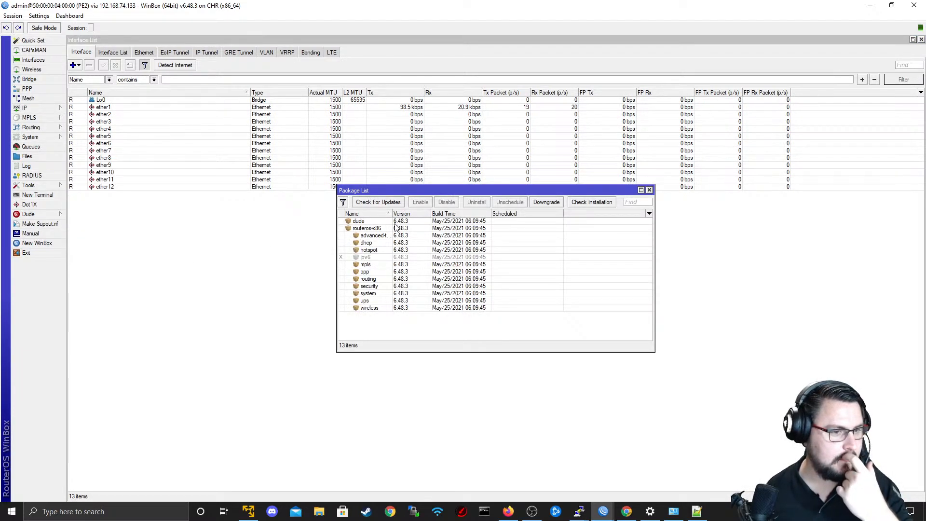
{"action": "left_click", "coordinate": [393, 309]}
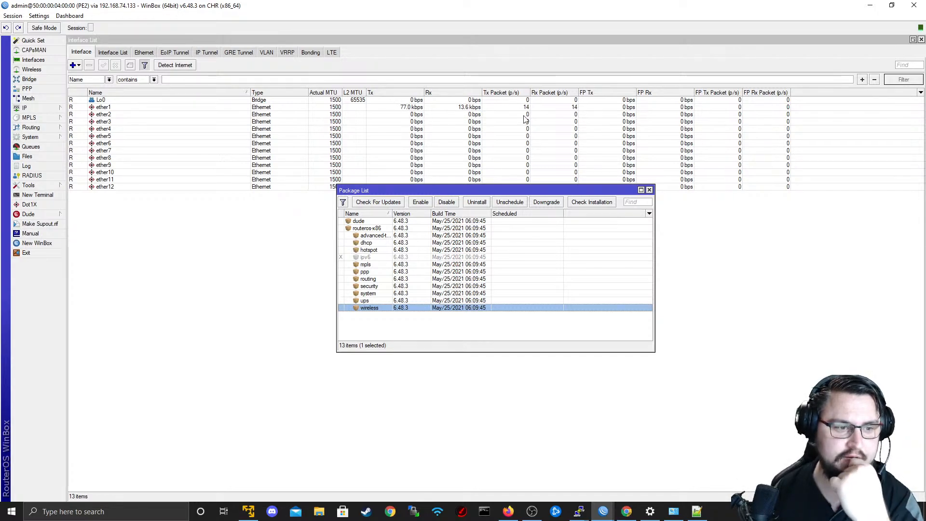
Switch to Unimus in the browser and review the Enable ROMON on routers, ASBR1 Firewall Configs and Do Firmware Upgrade push results.
{"action": "left_click", "coordinate": [878, 5]}
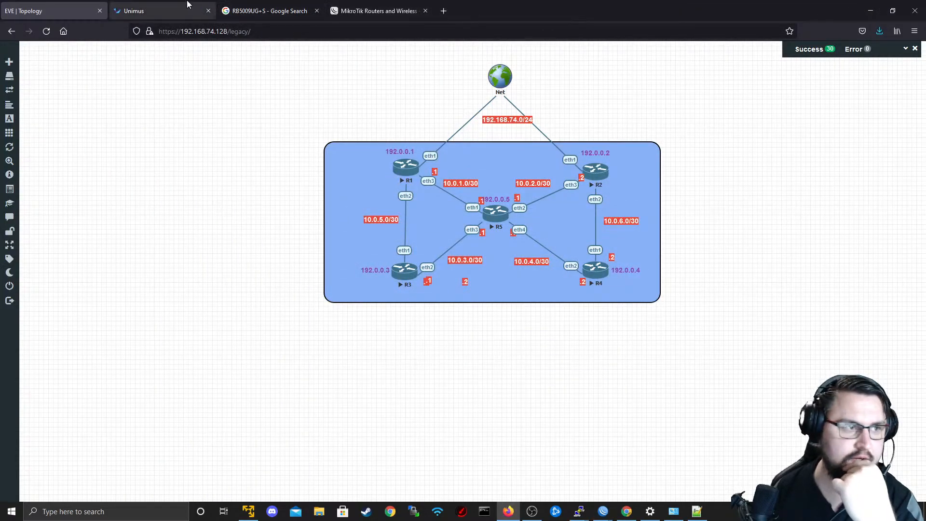
{"action": "left_click", "coordinate": [159, 11]}
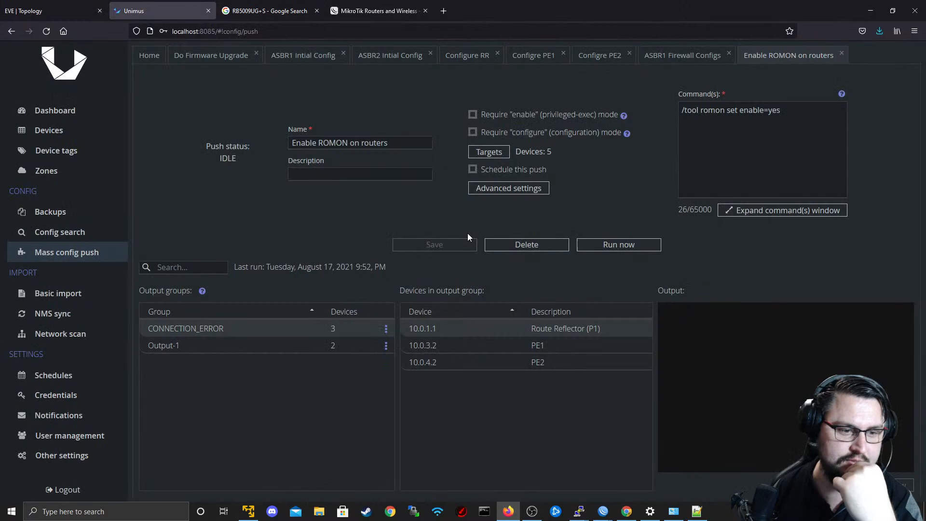
{"action": "left_click_drag", "start_coordinate": [428, 329], "coordinate": [429, 355]}
{"action": "left_click", "coordinate": [428, 356]}
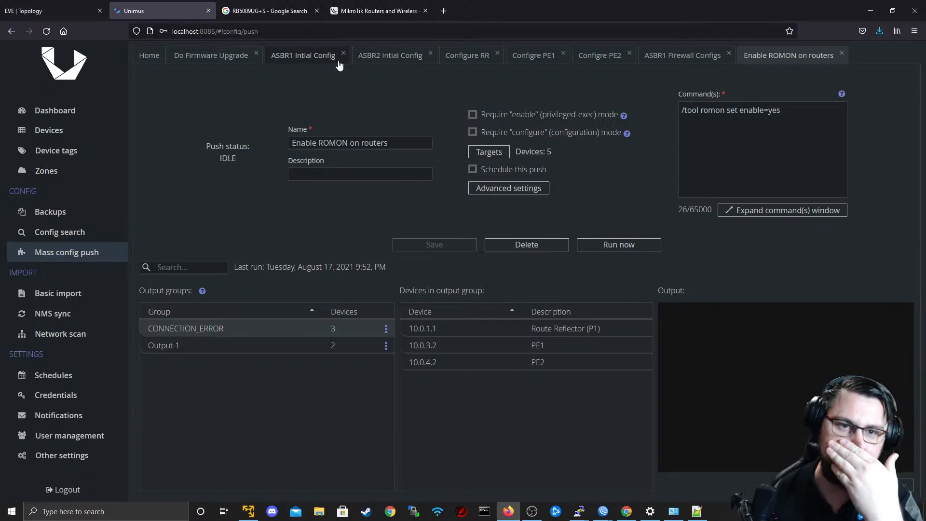
{"action": "left_click", "coordinate": [678, 54]}
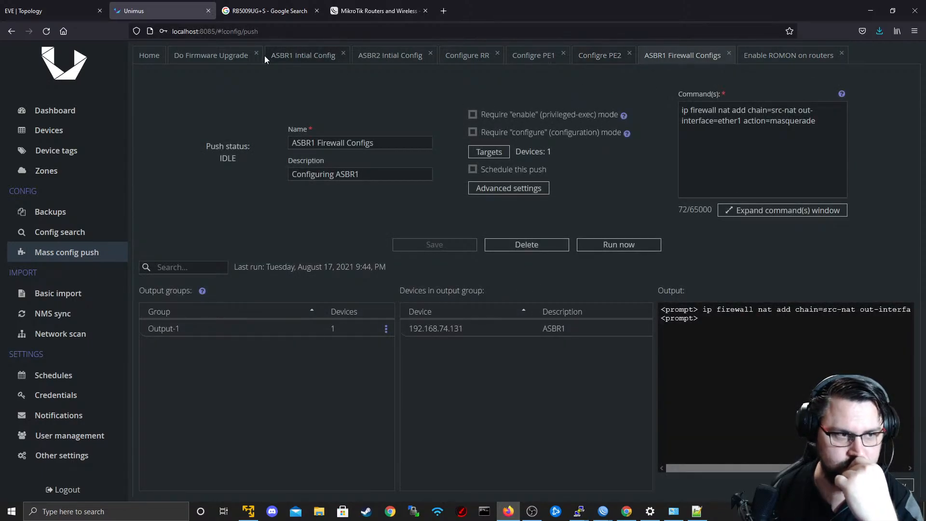
{"action": "left_click", "coordinate": [186, 57]}
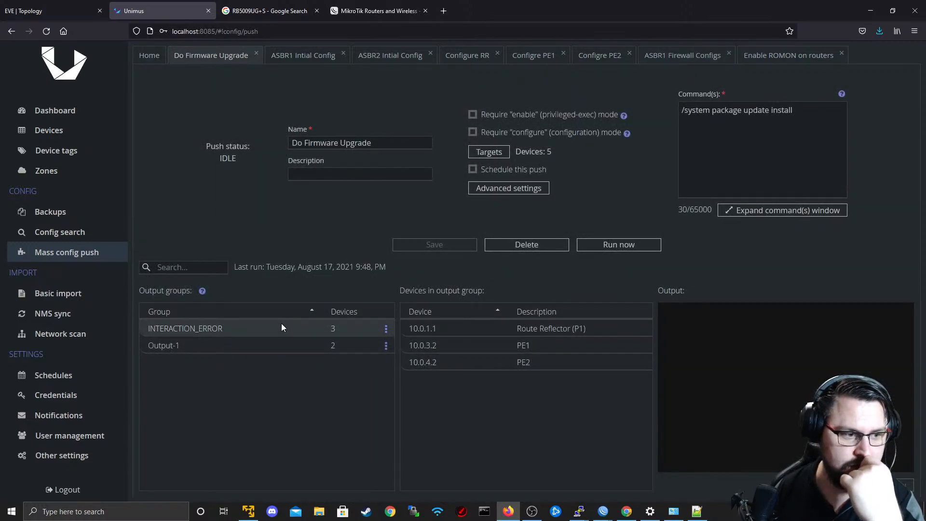
{"action": "left_click", "coordinate": [463, 329]}
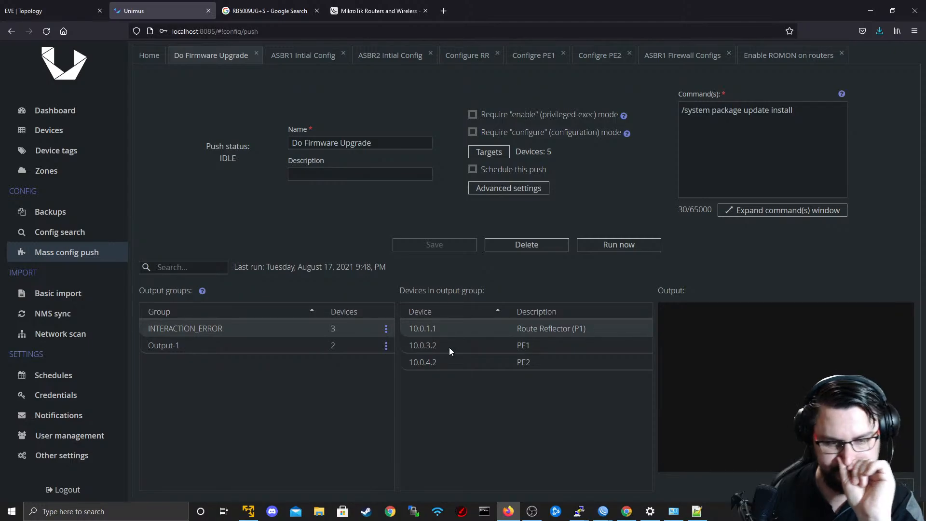
{"action": "left_click", "coordinate": [450, 351]}
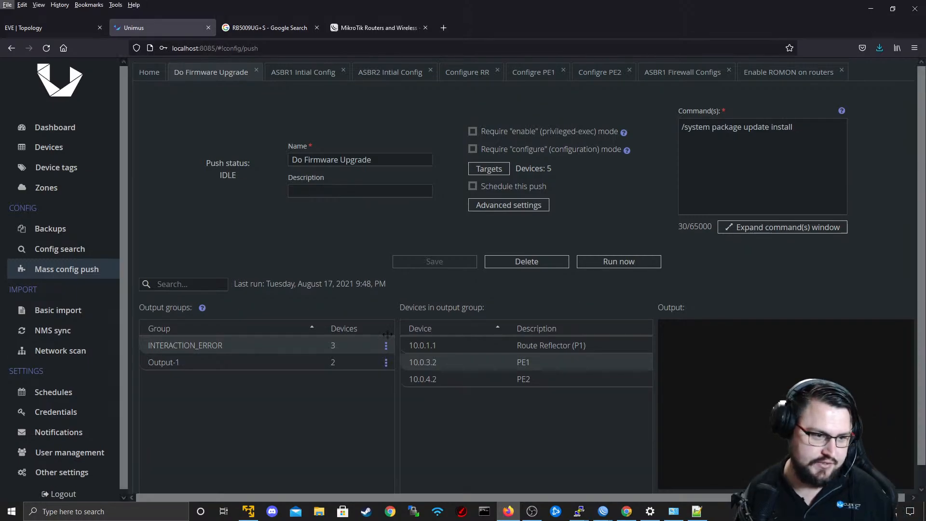
Compare PE2's package list in WinBox with the Do Firmware Upgrade push in Unimus.
{"action": "key", "text": "alt+Tab"}
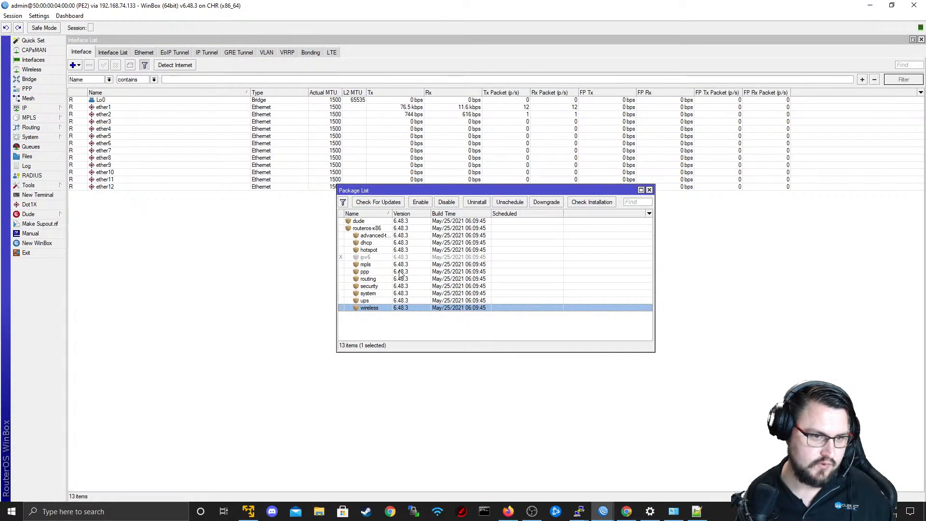
{"action": "key", "text": "alt+Tab"}
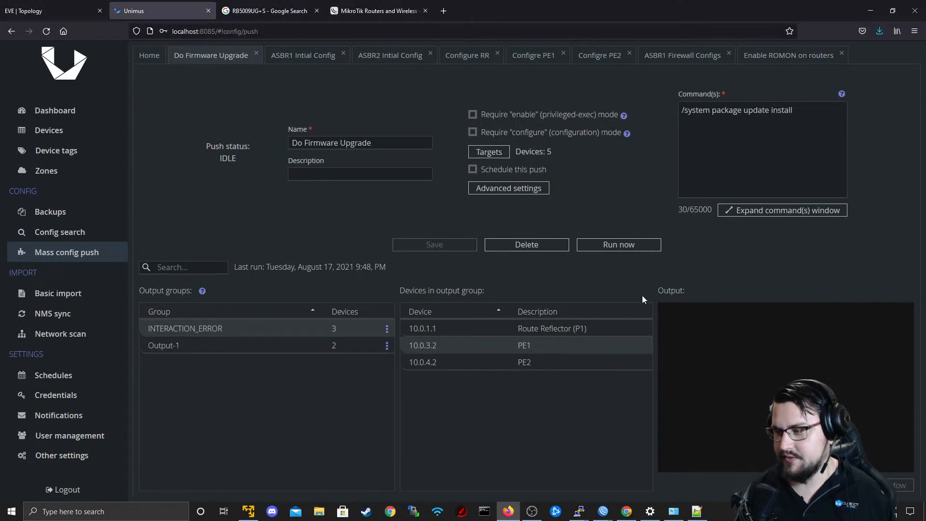
{"action": "key", "text": "alt+Tab"}
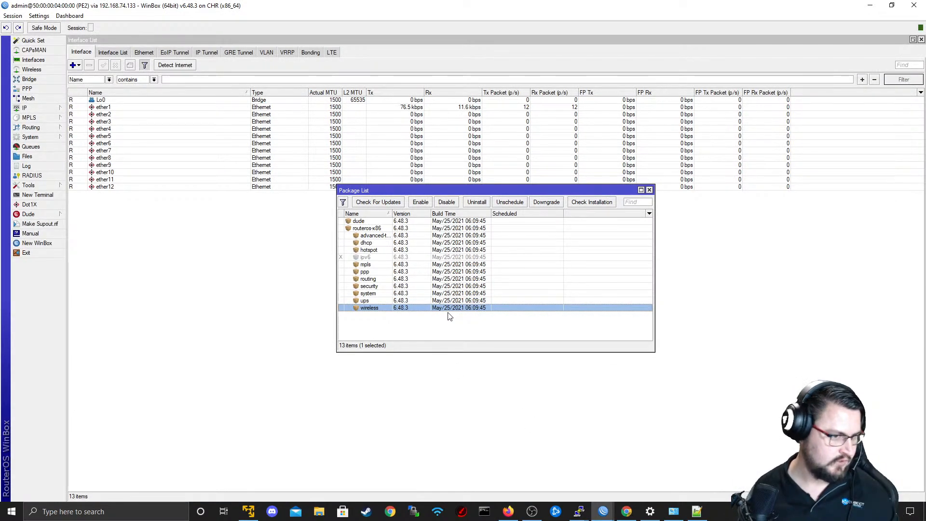
Switch to R5's PuTTY console and review the status output of its earlier package update attempt.
{"action": "key", "text": "alt+Tab"}
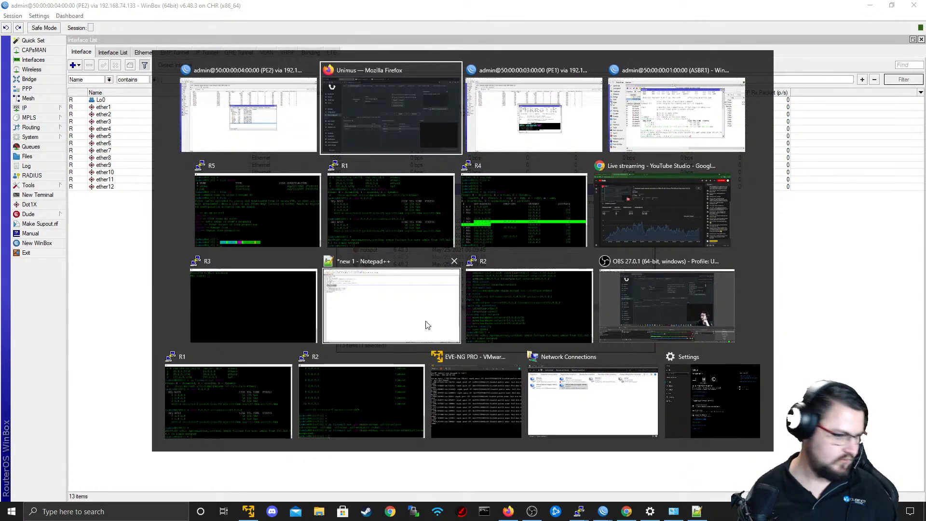
{"action": "mouse_move", "coordinate": [526, 510]}
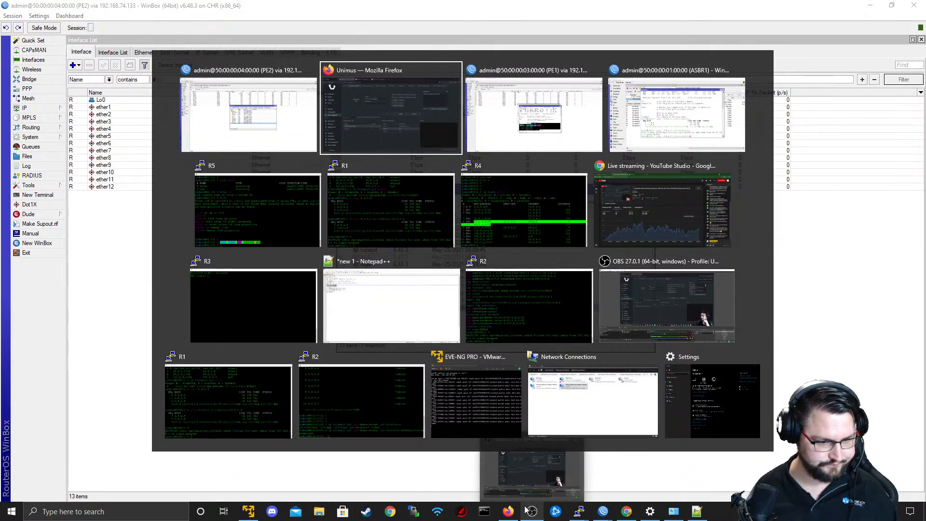
{"action": "left_click", "coordinate": [578, 512]}
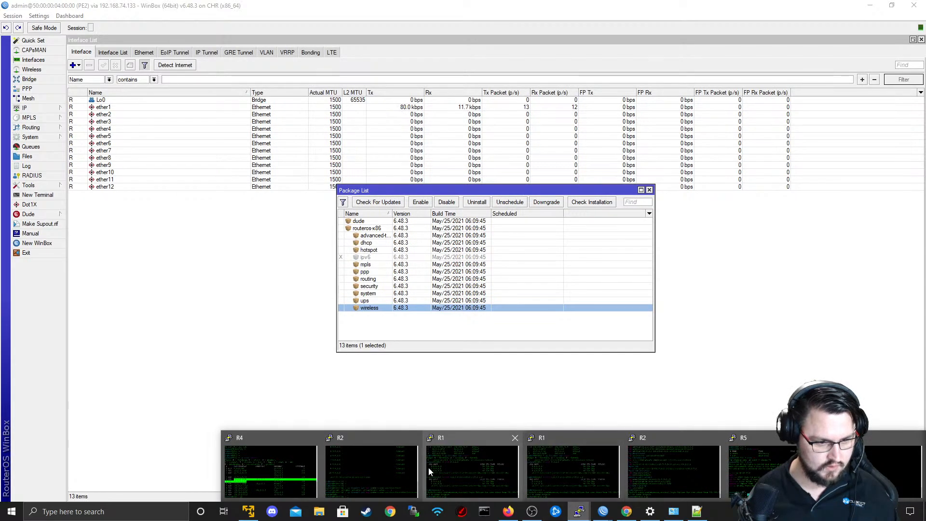
{"action": "left_click", "coordinate": [772, 468]}
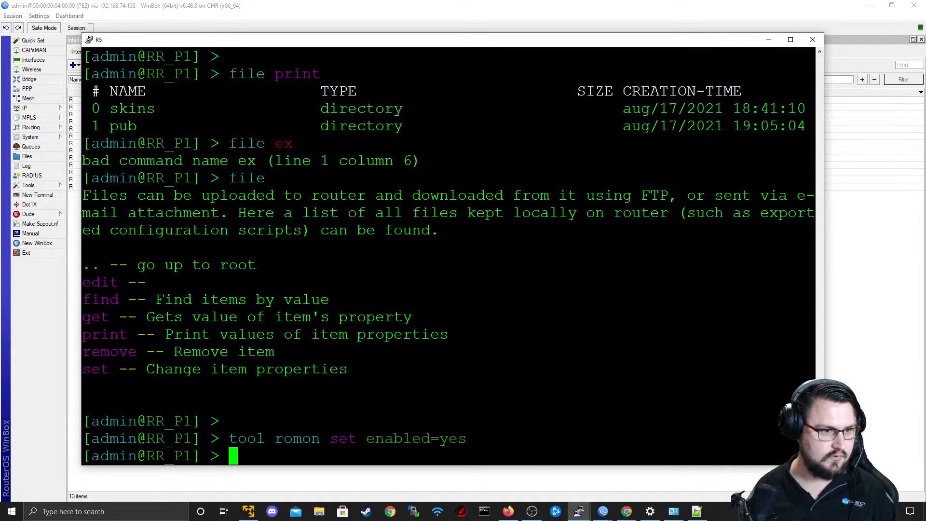
{"action": "scroll", "coordinate": [448, 256], "scroll_direction": "up", "scroll_amount": 4}
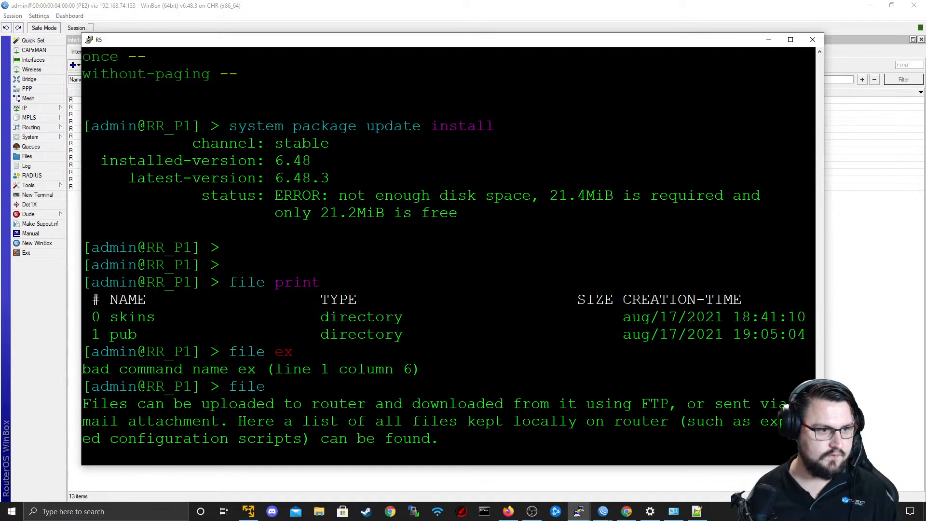
{"action": "left_click_drag", "start_coordinate": [113, 224], "coordinate": [96, 178]}
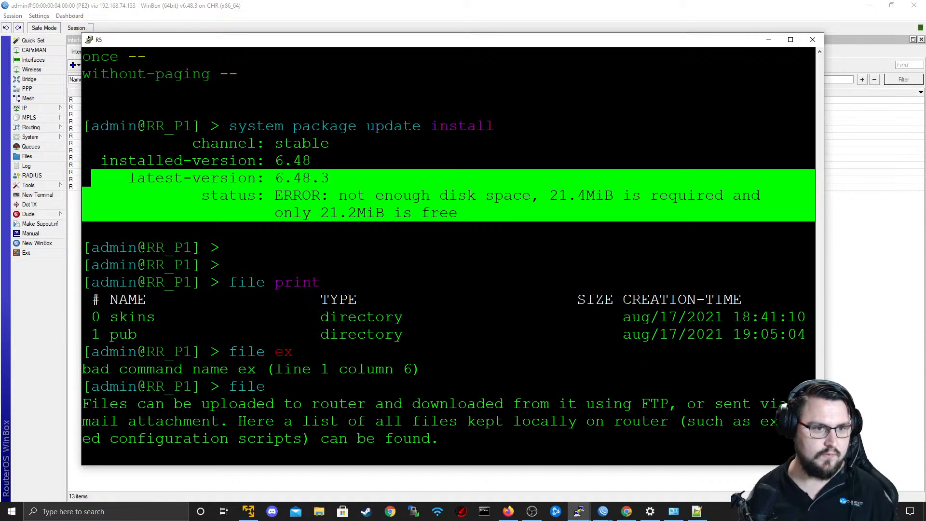
Try the package update on R5 again with the copied command "system package update install", and quit its progress output.
{"action": "left_click_drag", "start_coordinate": [489, 126], "coordinate": [233, 127]}
{"action": "scroll", "coordinate": [234, 128], "scroll_direction": "down", "scroll_amount": 4}
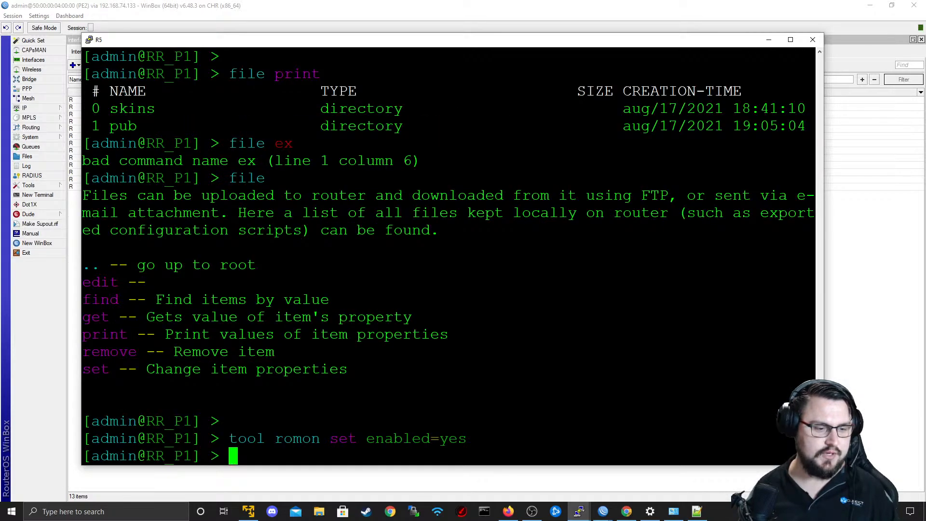
{"action": "type", "text": "system package update install"}
{"action": "key", "text": "Return"}
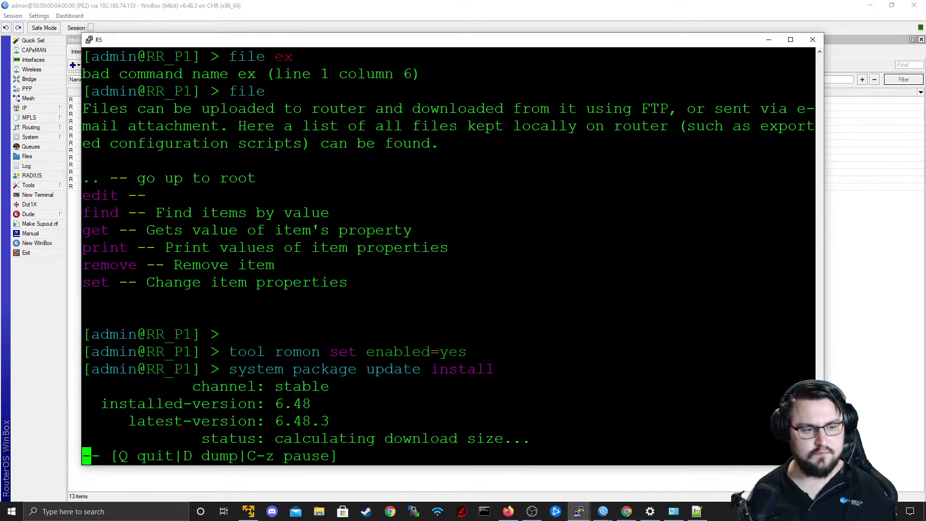
{"action": "key", "text": "q"}
{"action": "key", "text": "Return"}
{"action": "key", "text": "Return"}
{"action": "key", "text": "Return"}
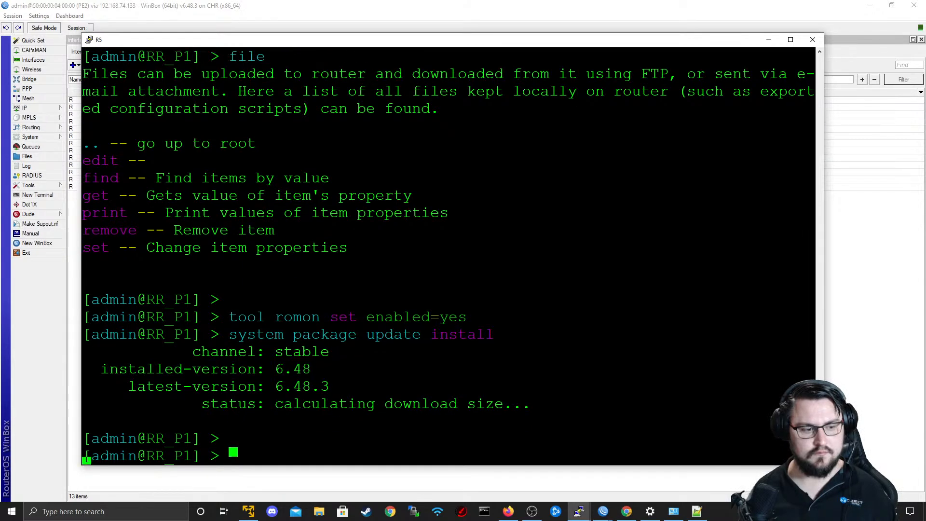
Print R5's IP addresses, then ping 10.0.1.2 from its console and stop the ping.
{"action": "type", "text": "ip address print"}
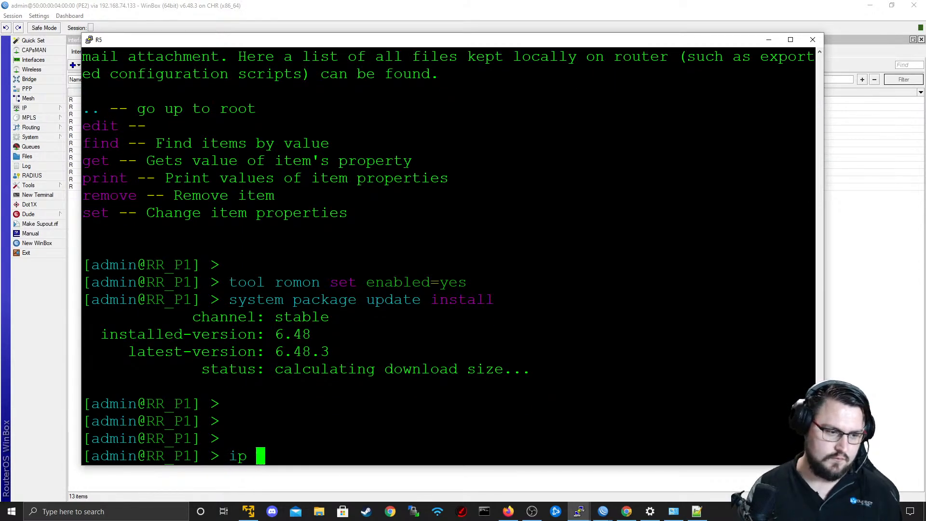
{"action": "key", "text": "Return"}
{"action": "type", "text": "ping 10.0."}
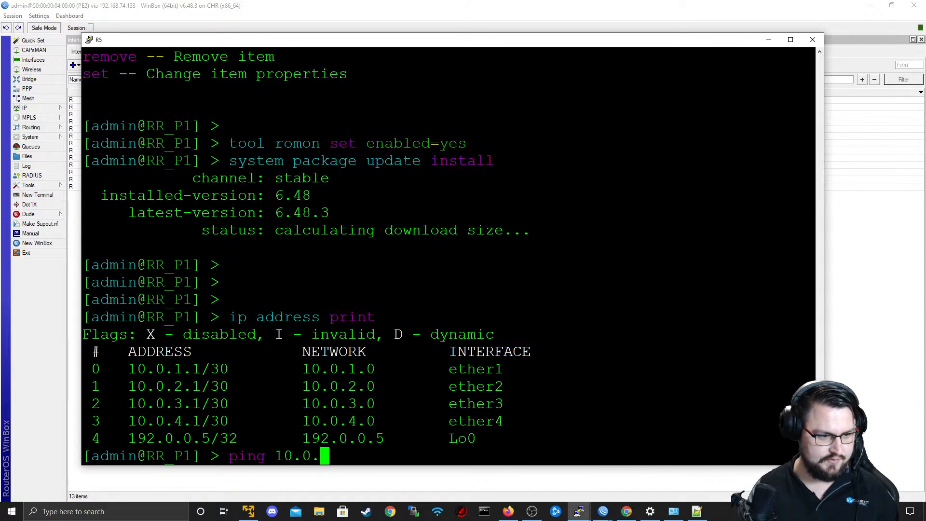
{"action": "type", "text": "1.2"}
{"action": "key", "text": "Return"}
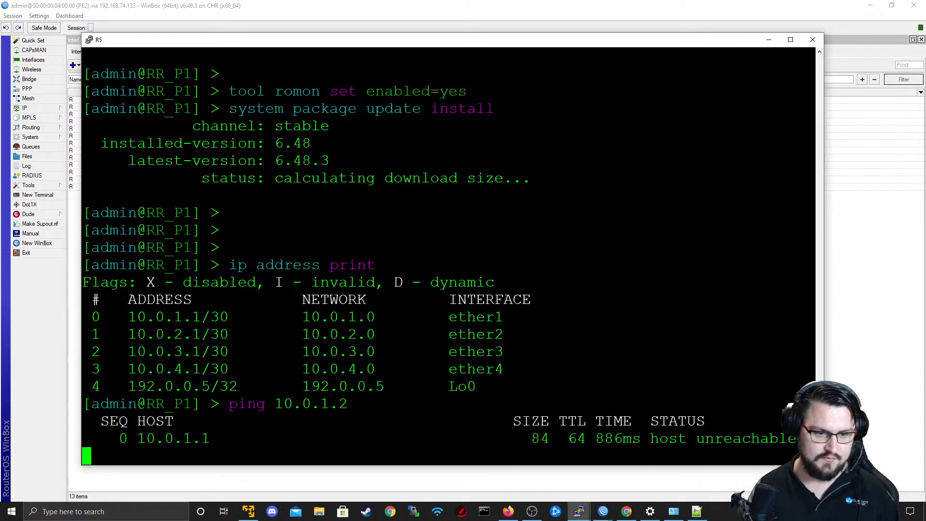
{"action": "key", "text": "ctrl+c"}
Ping 10.0.1.3 from R5's console, stop it and switch back to the browser.
{"action": "key", "text": "Up"}
{"action": "key", "text": "BackSpace"}
{"action": "type", "text": "3"}
{"action": "key", "text": "Return"}
{"action": "key", "text": "ctrl+c"}
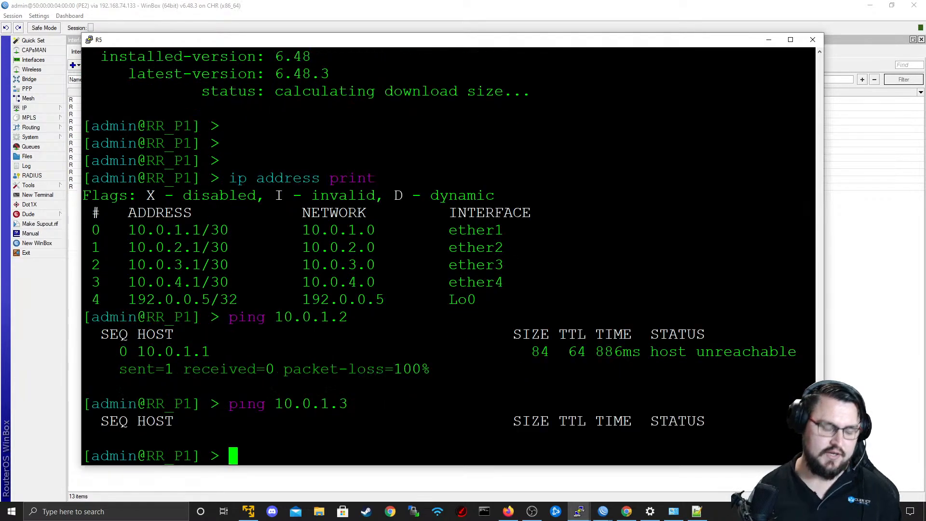
{"action": "key", "text": "super+Tab"}
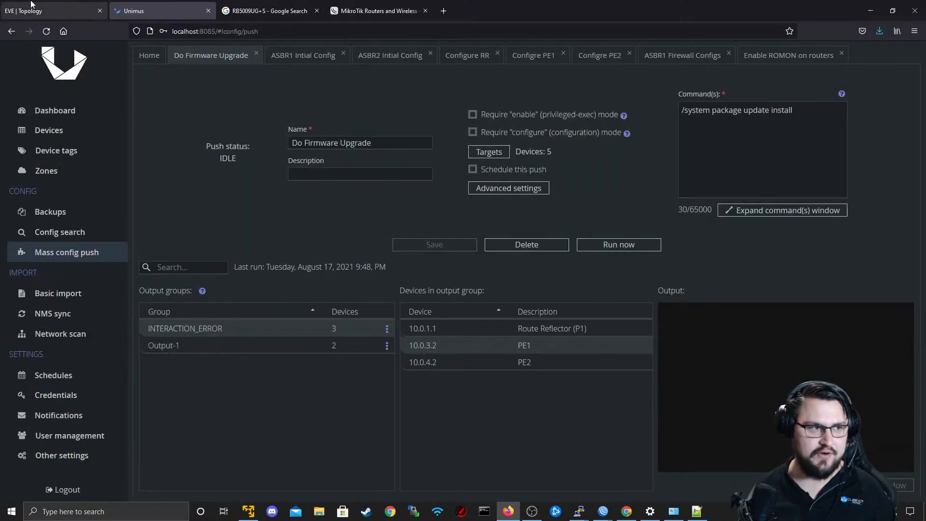
Switch to the EVE topology, check the options of the R1–R5 link, and bring up the EVE-NG virtual machine window.
{"action": "left_click", "coordinate": [31, 4]}
{"action": "right_click", "coordinate": [477, 211]}
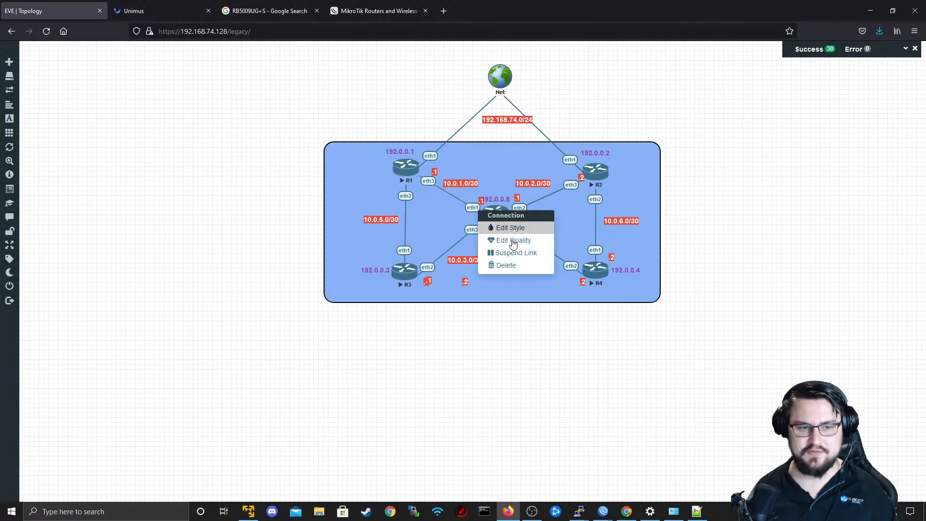
{"action": "left_click", "coordinate": [465, 219]}
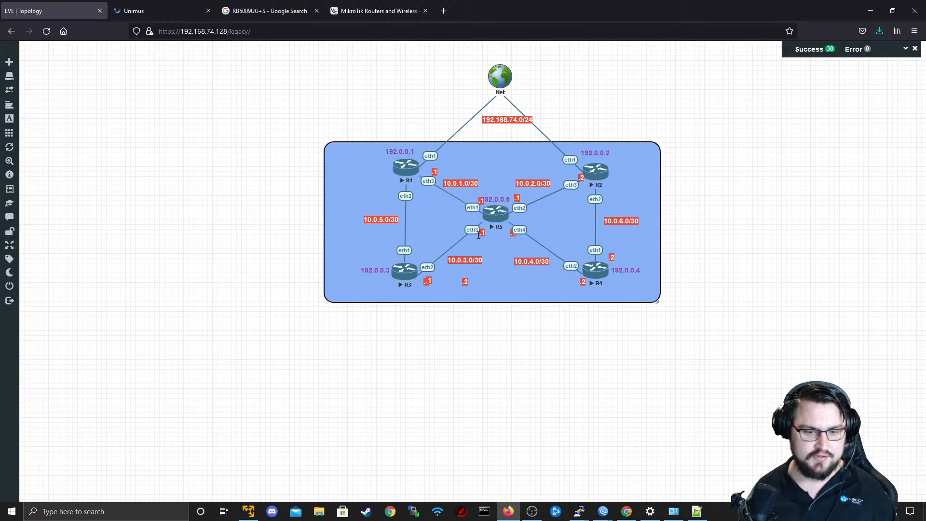
{"action": "left_click", "coordinate": [249, 511]}
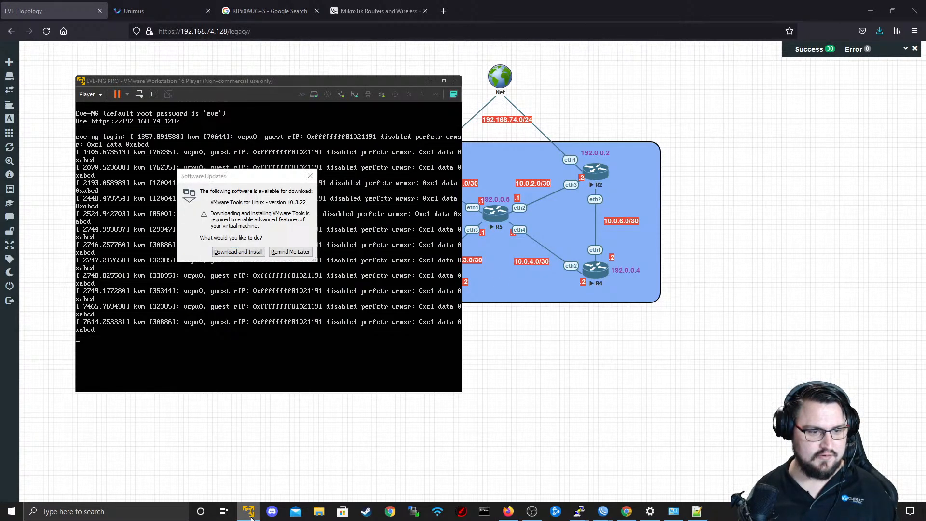
Open the Windows Ethernet settings and review the IP settings and properties of the The_Farm connection.
{"action": "left_click", "coordinate": [837, 511]}
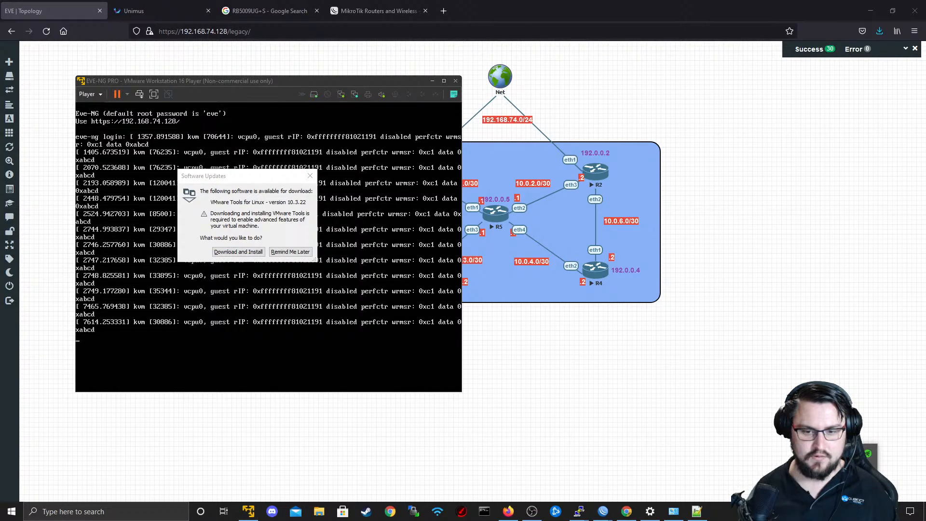
{"action": "left_click", "coordinate": [850, 511]}
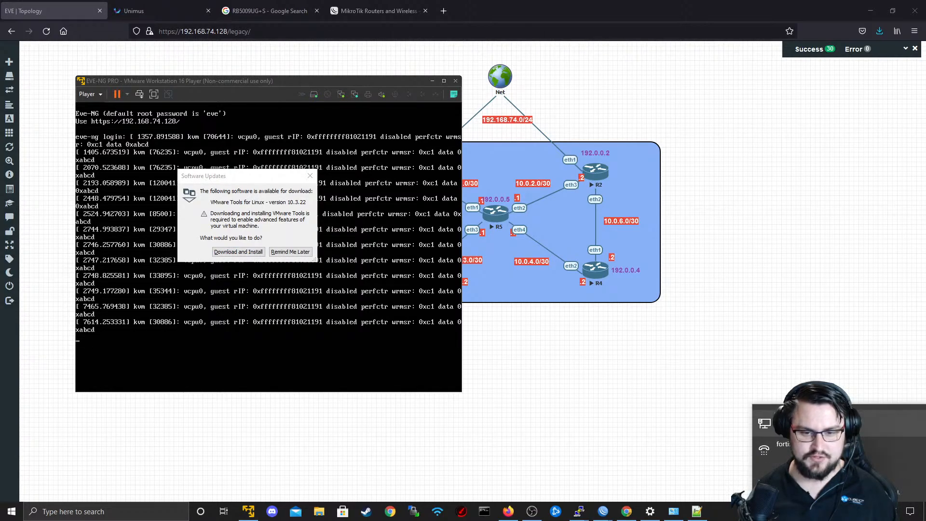
{"action": "left_click", "coordinate": [839, 423]}
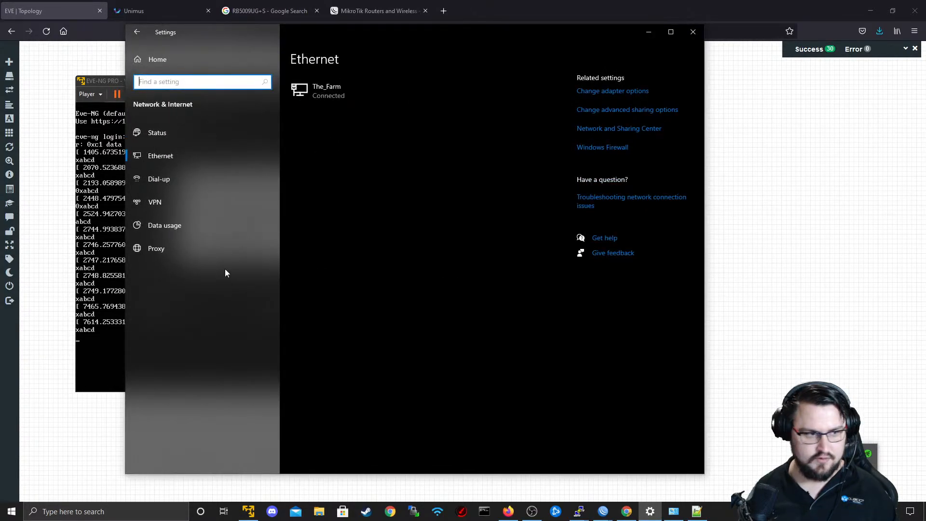
{"action": "left_click", "coordinate": [333, 101]}
{"action": "scroll", "coordinate": [267, 369], "scroll_direction": "down", "scroll_amount": 3}
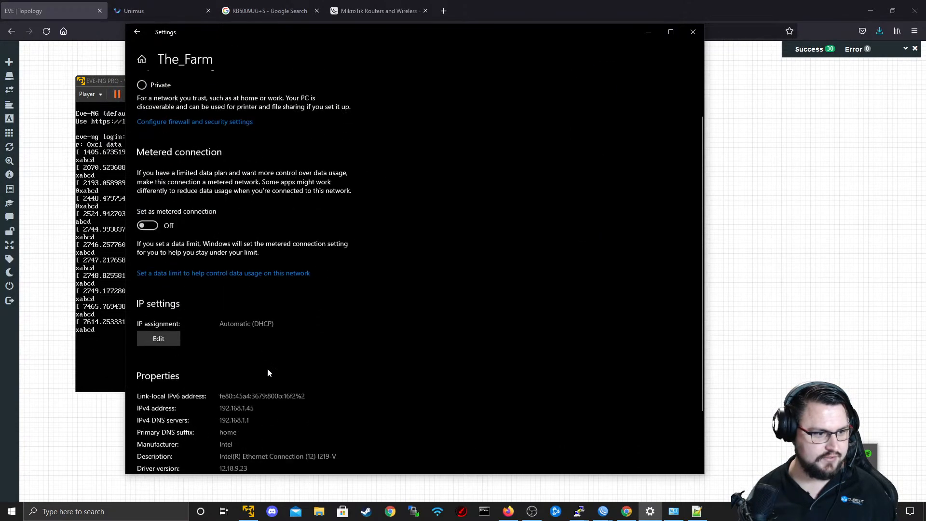
{"action": "scroll", "coordinate": [207, 337], "scroll_direction": "up", "scroll_amount": 6}
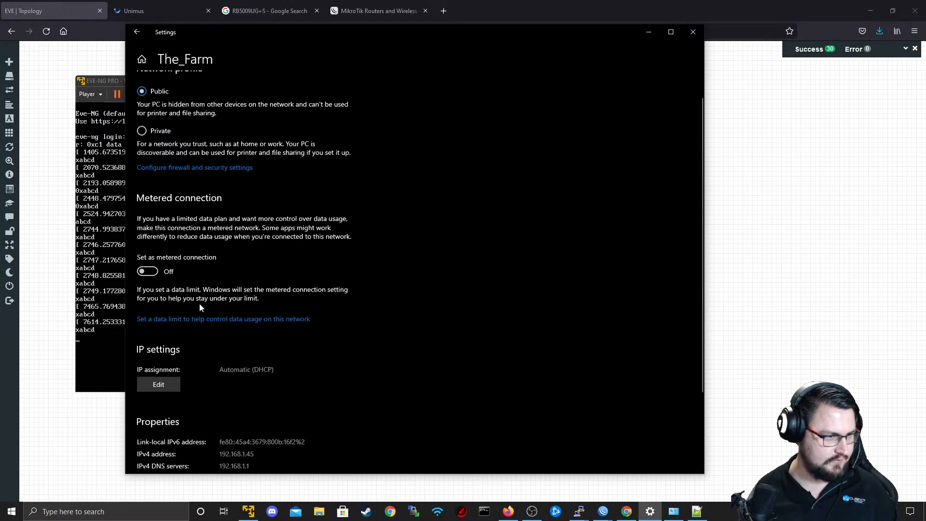
Open the computer's network adapter list and check the status of the physical Ethernet adapter.
{"action": "left_click", "coordinate": [140, 35]}
{"action": "left_click", "coordinate": [622, 91]}
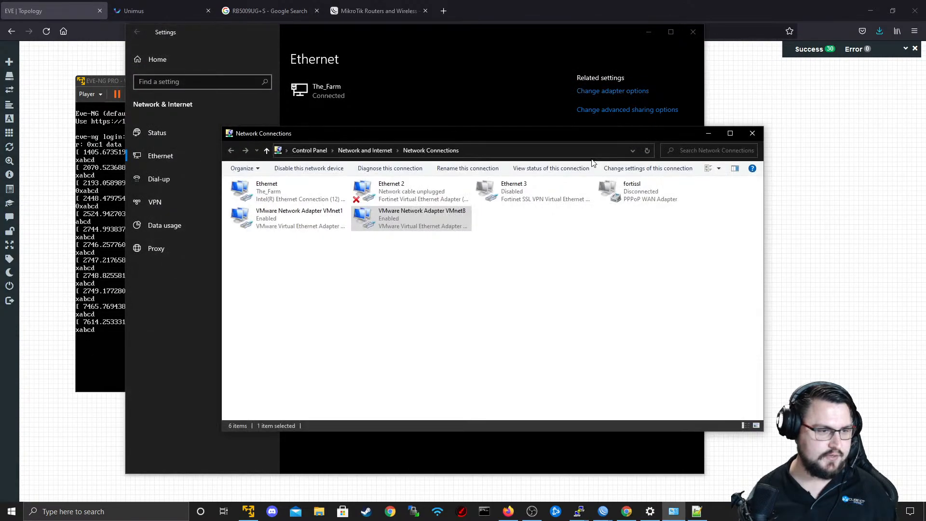
{"action": "double_click", "coordinate": [291, 200]}
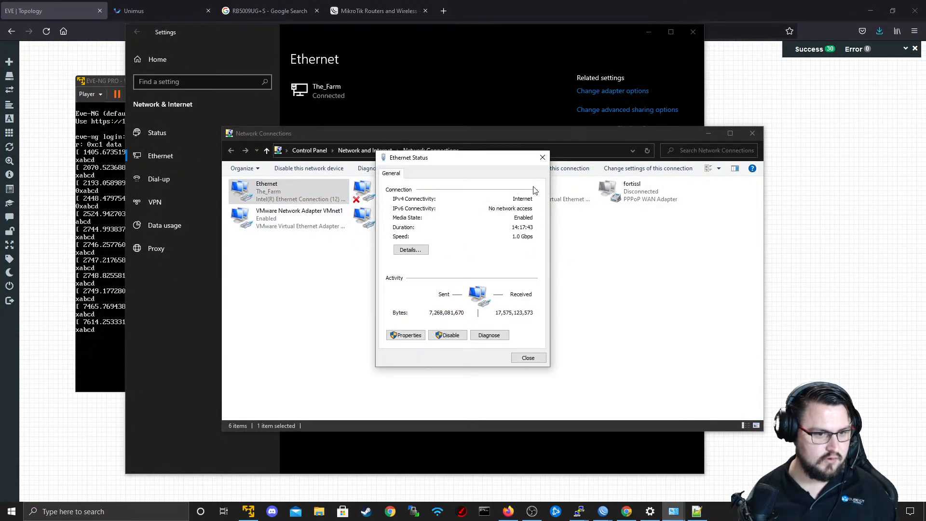
{"action": "left_click", "coordinate": [542, 158]}
Close the network windows, dismiss the VMware Tools update prompt and minimize the EVE-NG virtual machine.
{"action": "left_click", "coordinate": [752, 133]}
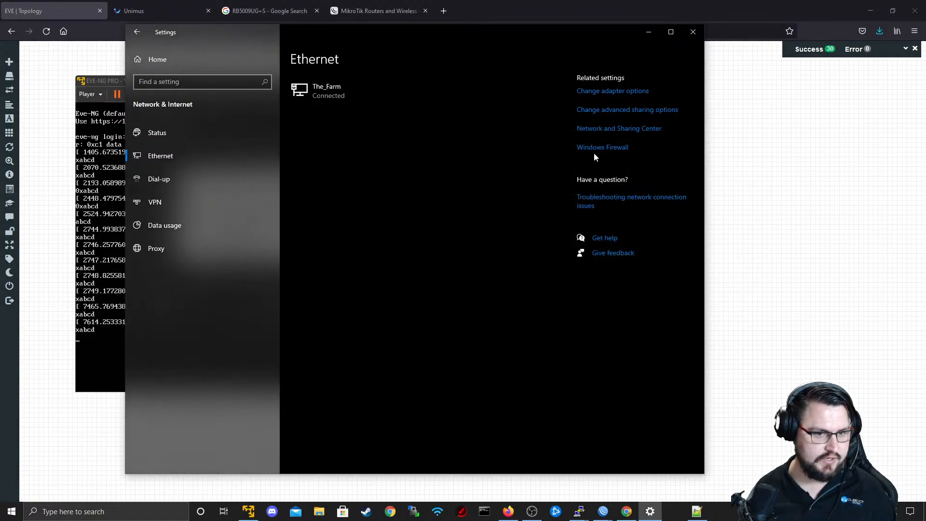
{"action": "left_click", "coordinate": [694, 35]}
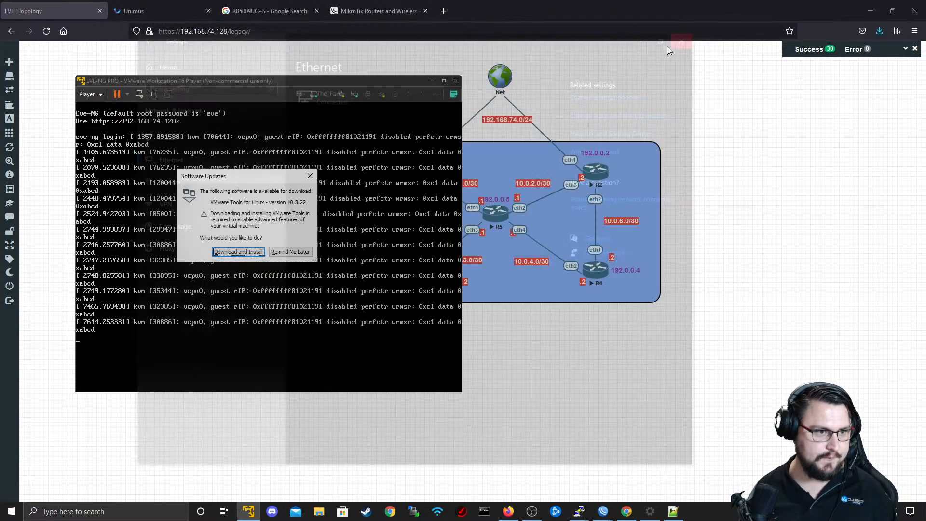
{"action": "left_click", "coordinate": [305, 177]}
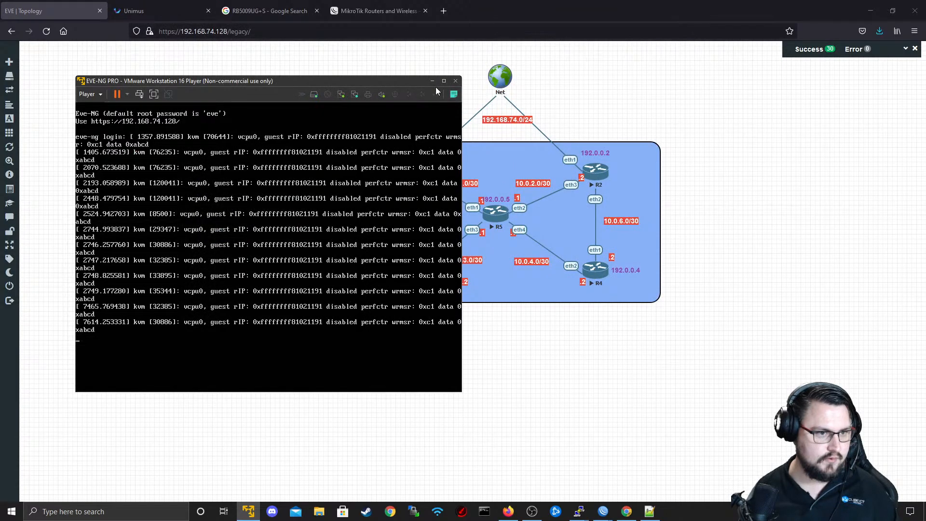
{"action": "left_click", "coordinate": [432, 81]}
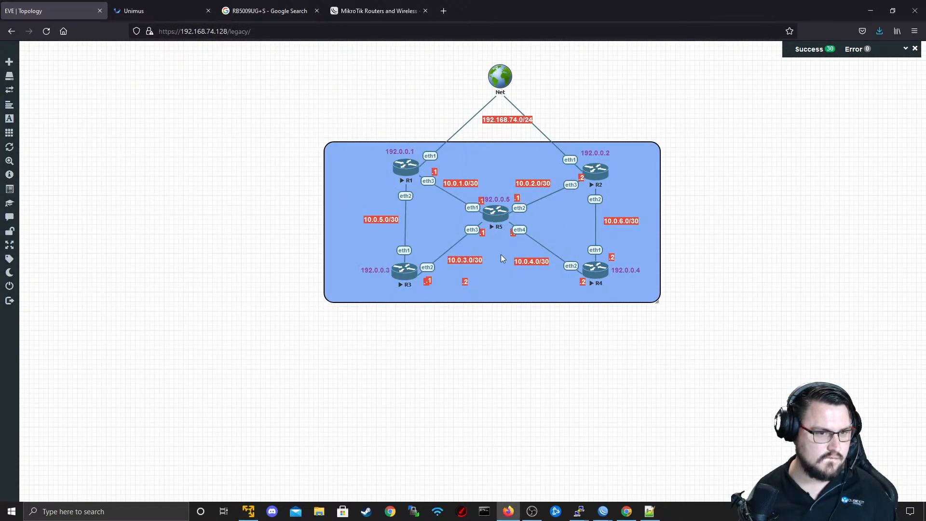
Delete the R1–R5 link in the topology and recreate it between R5's eth1 and R1's eth3.
{"action": "right_click", "coordinate": [479, 209]}
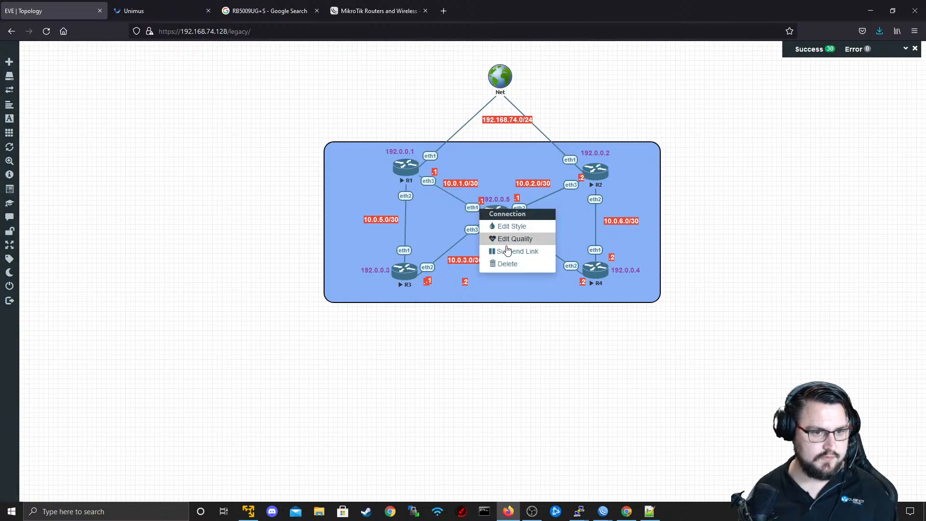
{"action": "left_click", "coordinate": [507, 263]}
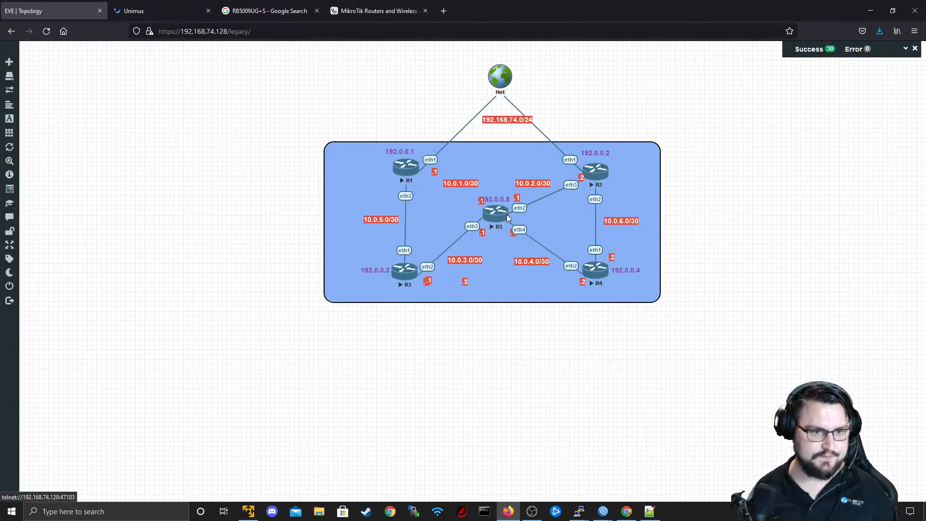
{"action": "left_click_drag", "start_coordinate": [507, 214], "coordinate": [406, 167]}
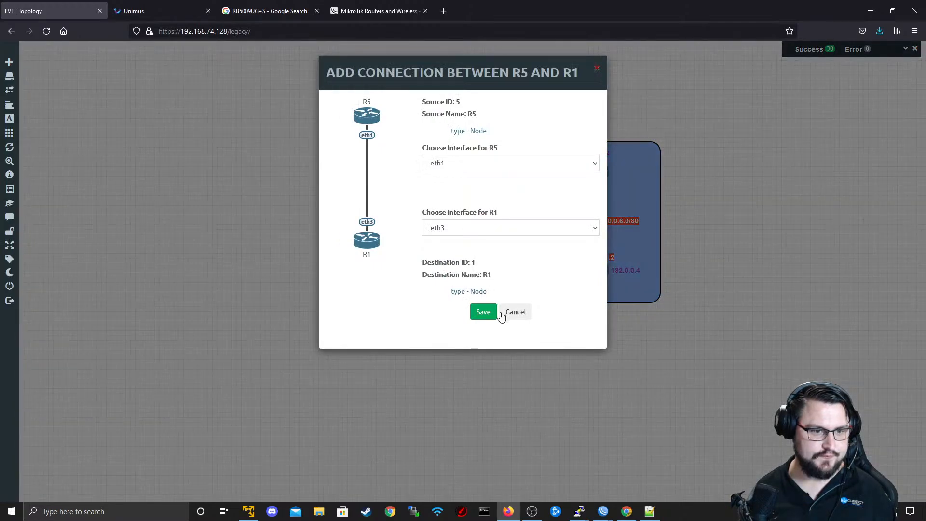
{"action": "left_click", "coordinate": [484, 313]}
Switch to R5's PuTTY console, repeat the ping to 10.0.1.3 and stop it.
{"action": "key", "text": "alt+Tab"}
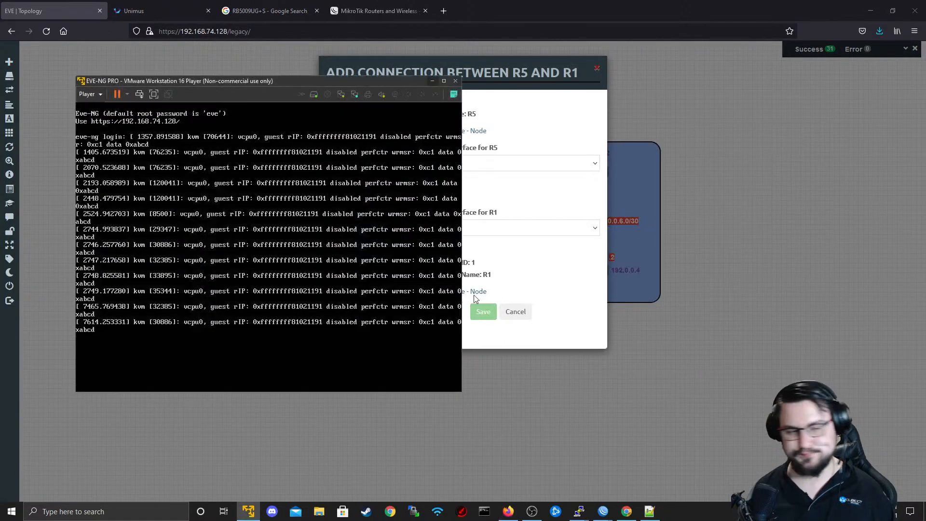
{"action": "key", "text": "alt+Tab"}
{"action": "key", "text": "alt+Tab"}
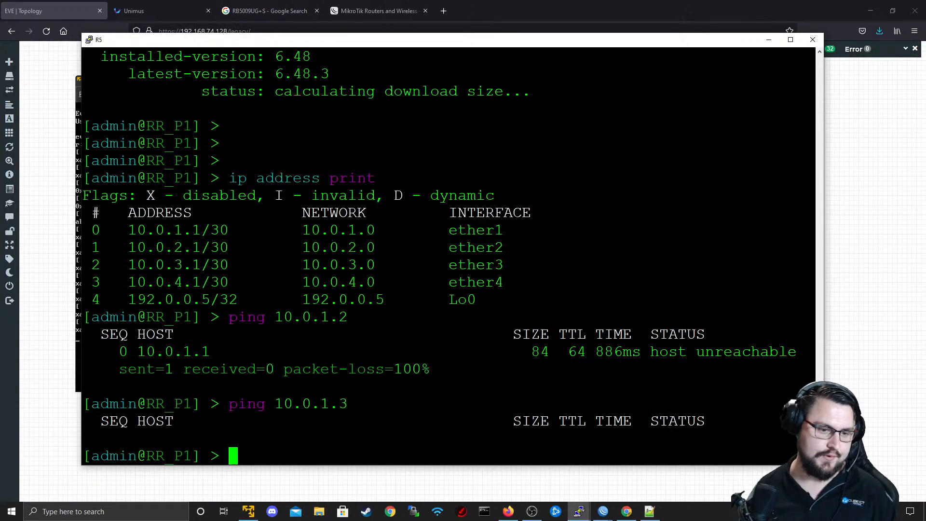
{"action": "key", "text": "Up"}
{"action": "key", "text": "Return"}
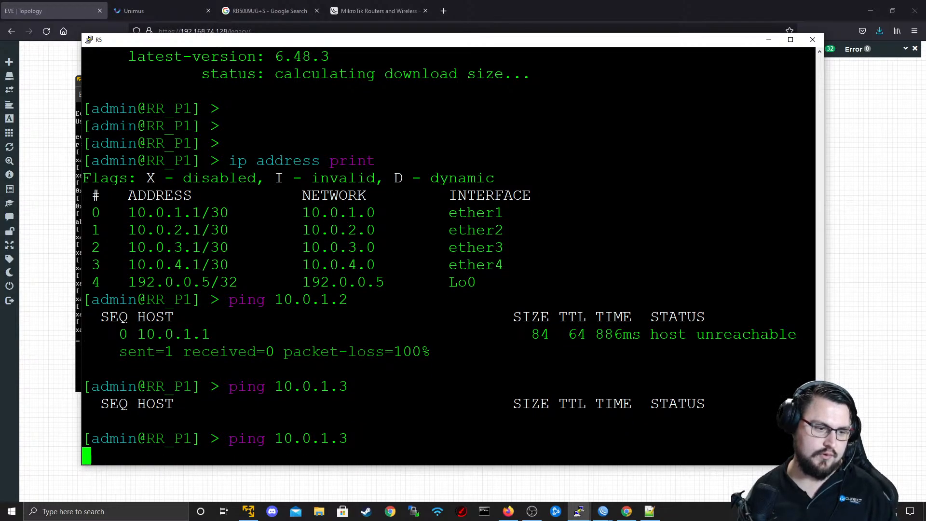
{"action": "key", "text": "ctrl+c"}
Ping 10.0.1.2 from R5's console twice, stopping each ping after a few replies.
{"action": "key", "text": "Up"}
{"action": "key", "text": "BackSpace"}
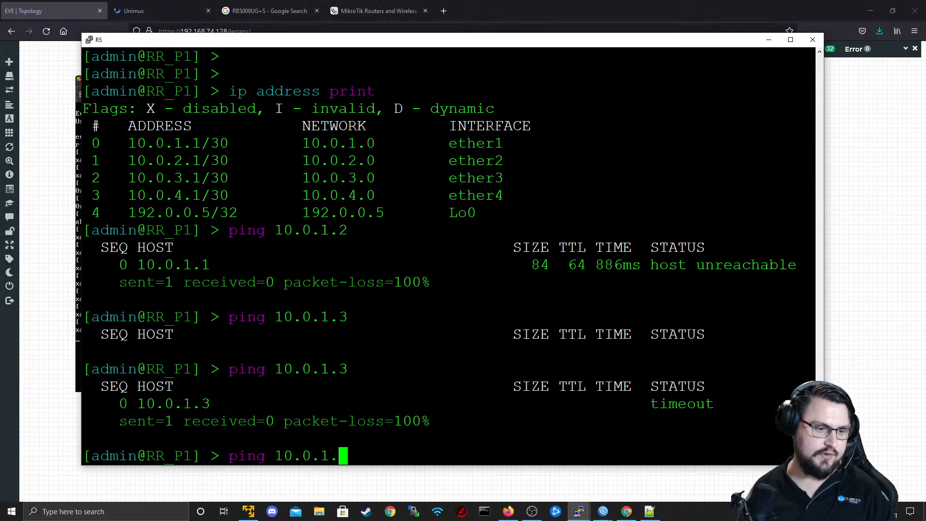
{"action": "type", "text": "2"}
{"action": "key", "text": "Return"}
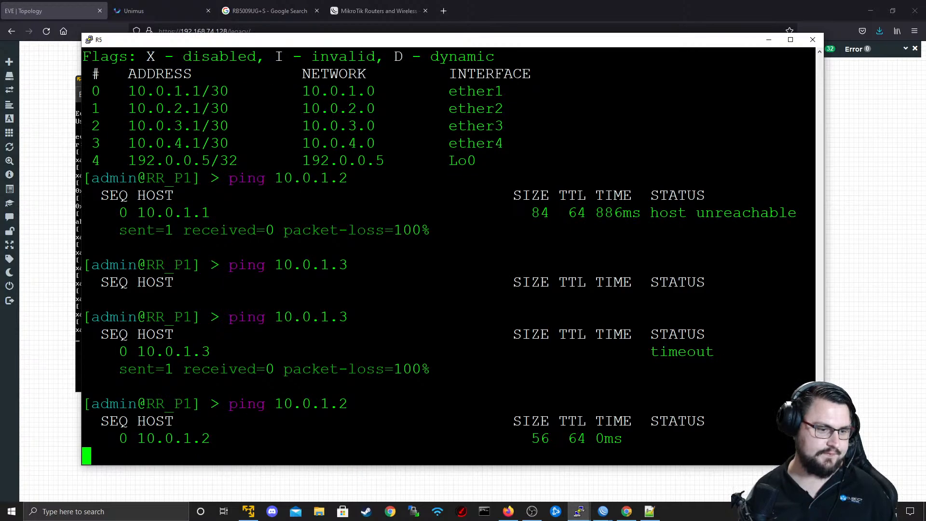
{"action": "key", "text": "ctrl+c"}
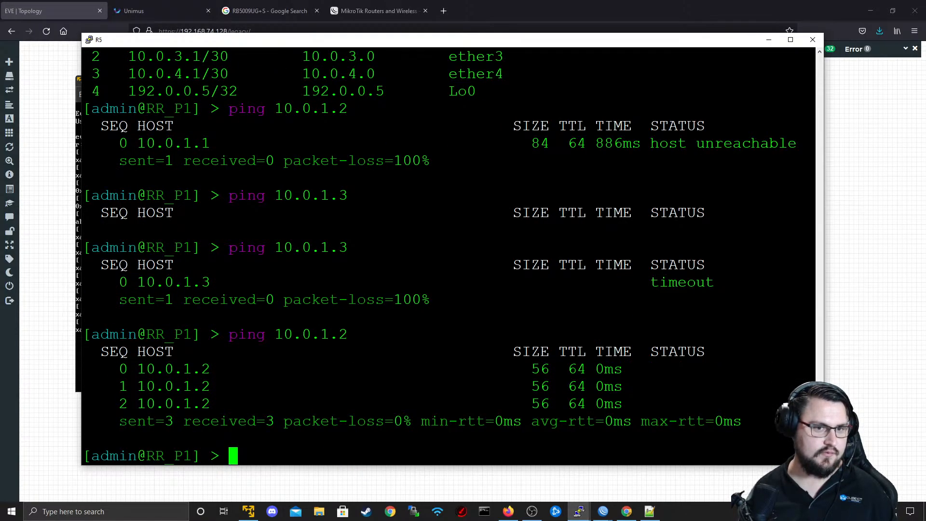
{"action": "left_click_drag", "start_coordinate": [316, 127], "coordinate": [470, 131]}
{"action": "key", "text": "Up"}
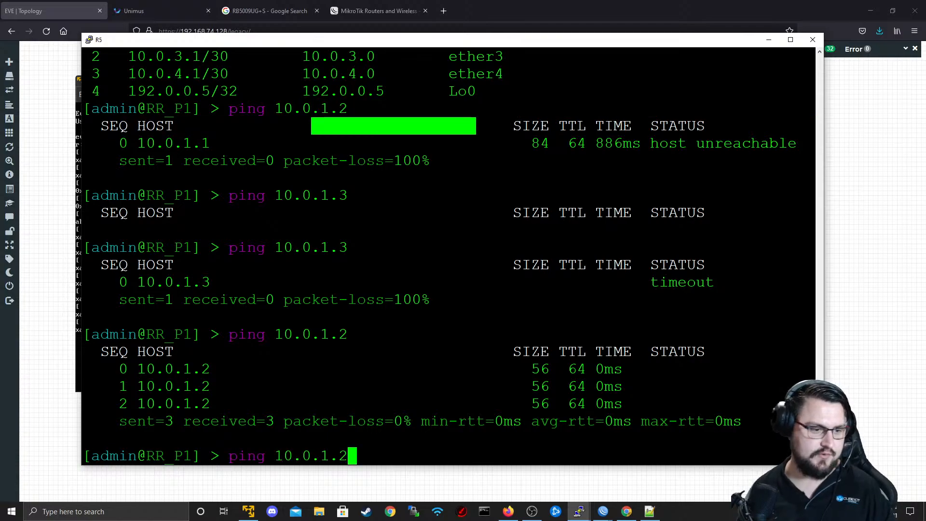
{"action": "key", "text": "Return"}
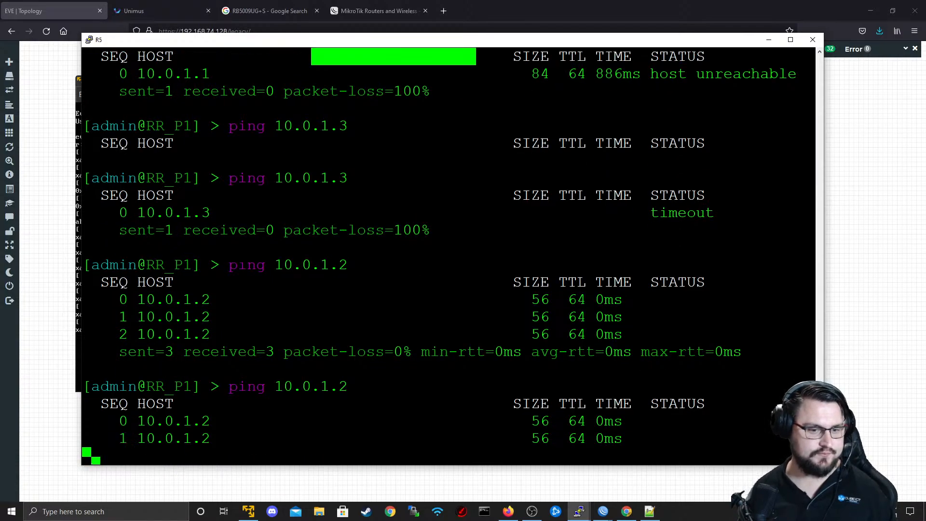
{"action": "key", "text": "ctrl+c"}
Try "system package update install" on R5 again and examine the version and status output.
{"action": "key", "text": "Up"}
{"action": "key", "text": "Up"}
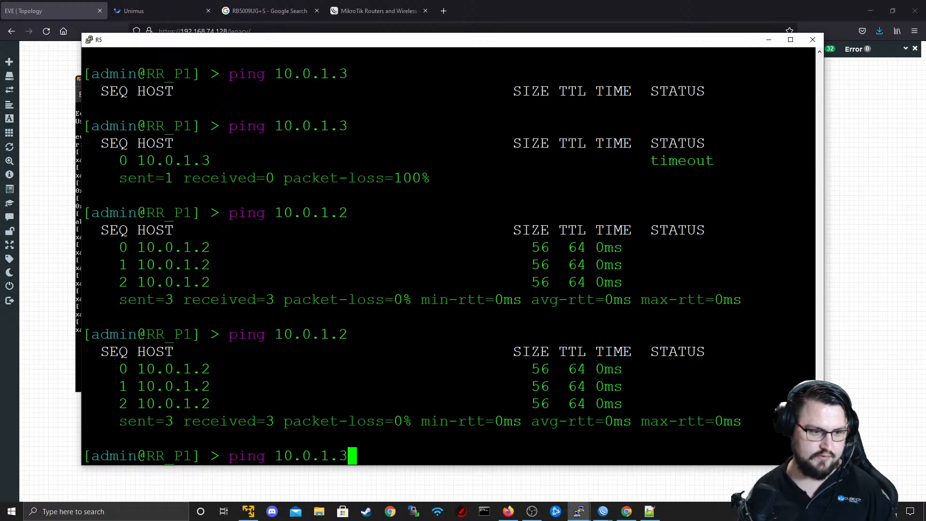
{"action": "key", "text": "Down"}
{"action": "key", "text": "Up"}
{"action": "key", "text": "Up"}
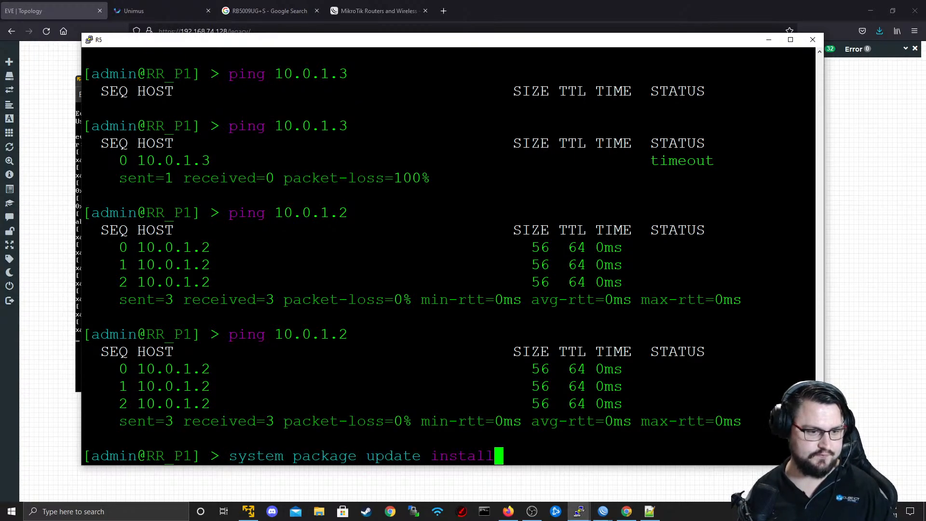
{"action": "key", "text": "Return"}
{"action": "left_click_drag", "start_coordinate": [781, 438], "coordinate": [142, 408]}
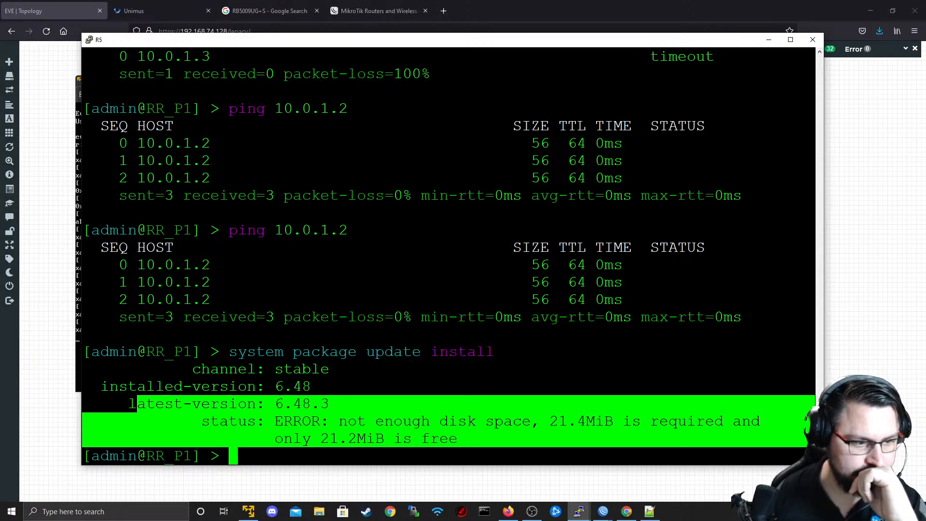
{"action": "left_click", "coordinate": [143, 408]}
Reboot R5 with "system reboot", answering y to the confirmation.
{"action": "type", "text": "system reboot"}
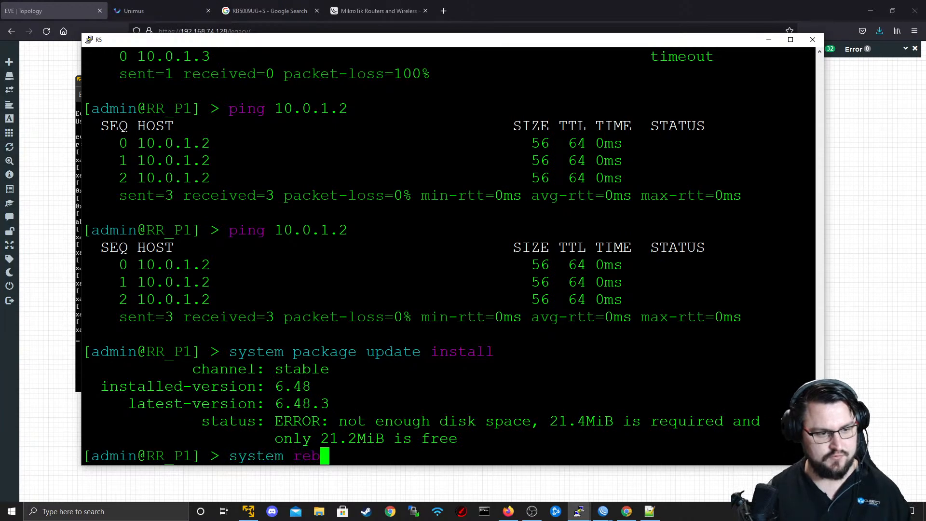
{"action": "key", "text": "Return"}
{"action": "type", "text": "y"}
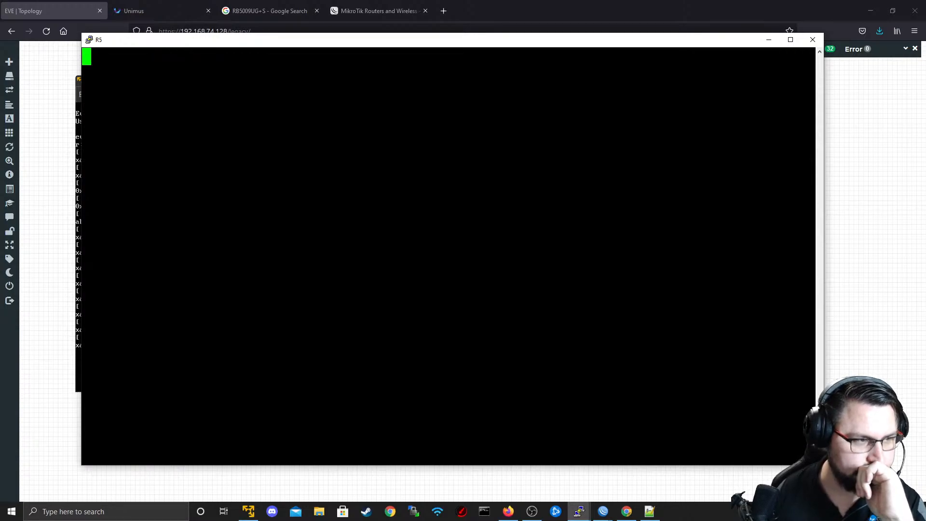
Switch to Unimus, look through its mass config push presets and return to the Config Push home page.
{"action": "left_click", "coordinate": [166, 8]}
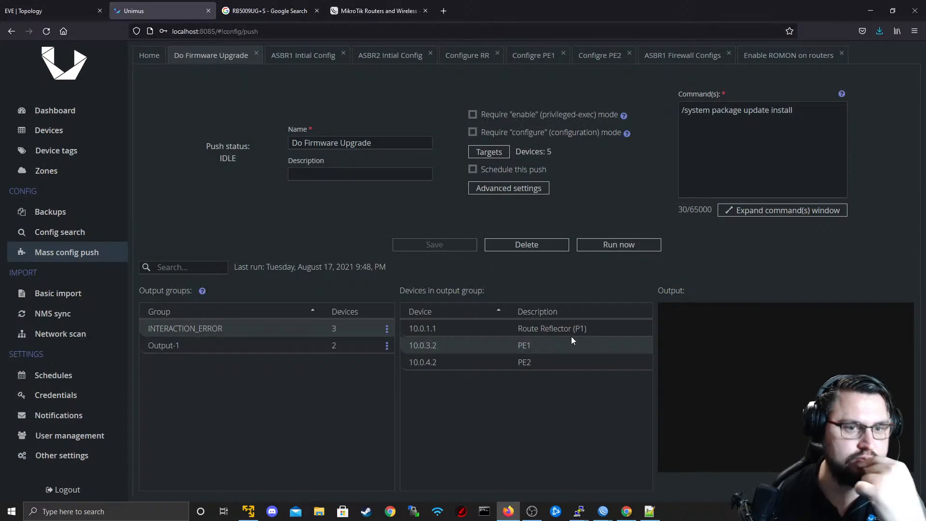
{"action": "left_click", "coordinate": [746, 56]}
{"action": "left_click", "coordinate": [671, 56]}
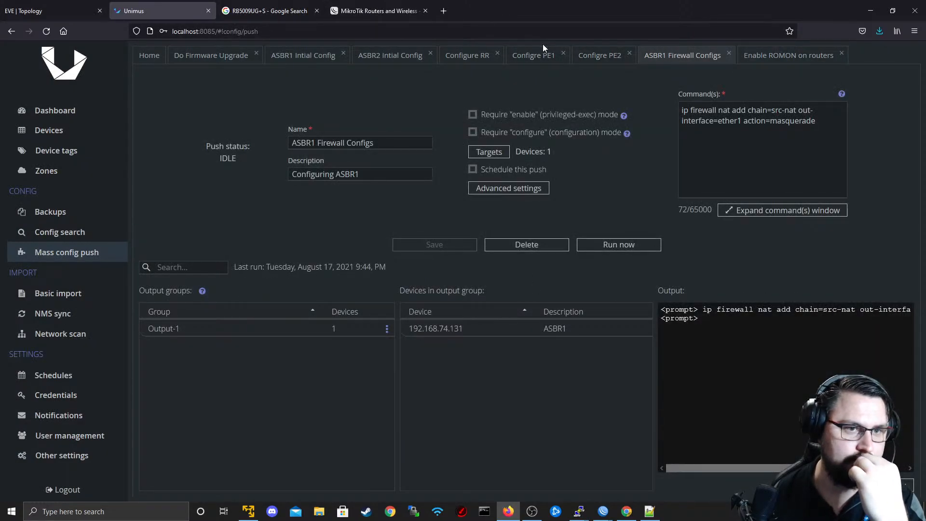
{"action": "left_click", "coordinate": [535, 54]}
{"action": "left_click", "coordinate": [149, 55]}
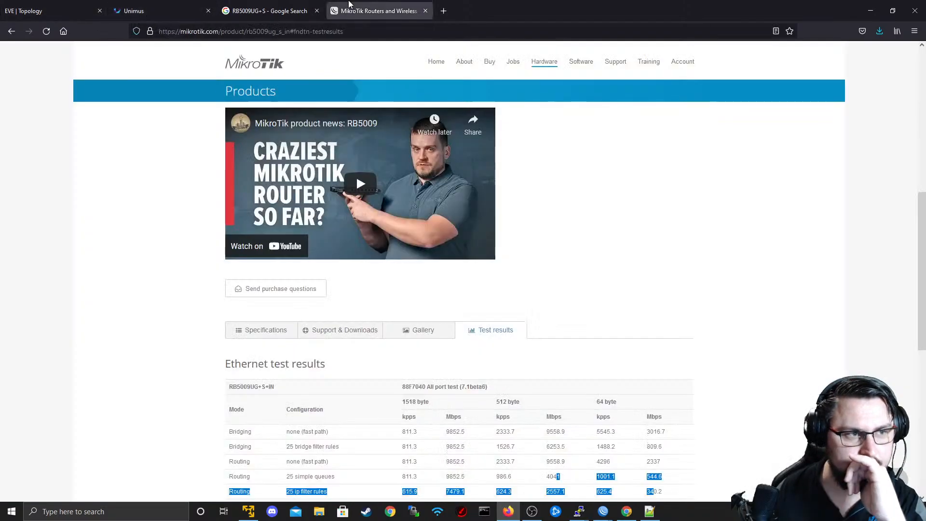
{"action": "left_click", "coordinate": [374, 10]}
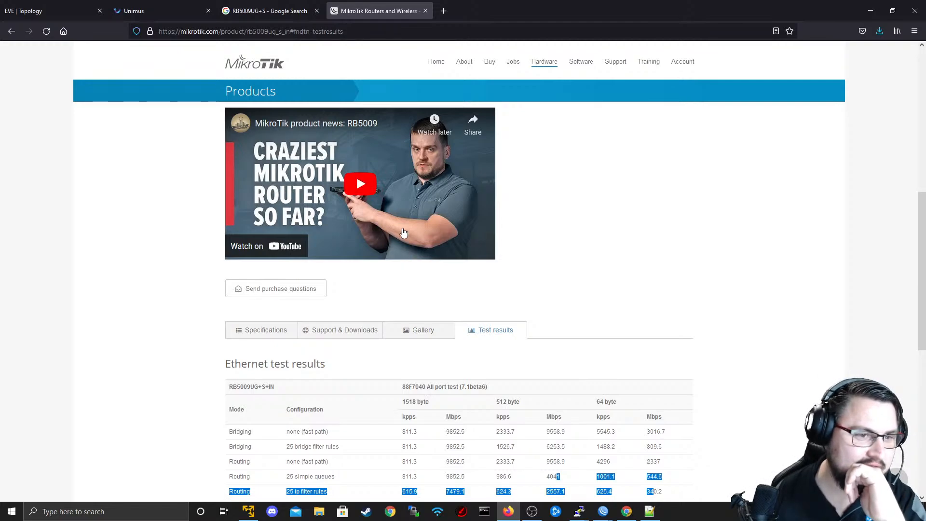
{"action": "left_click", "coordinate": [227, 7]}
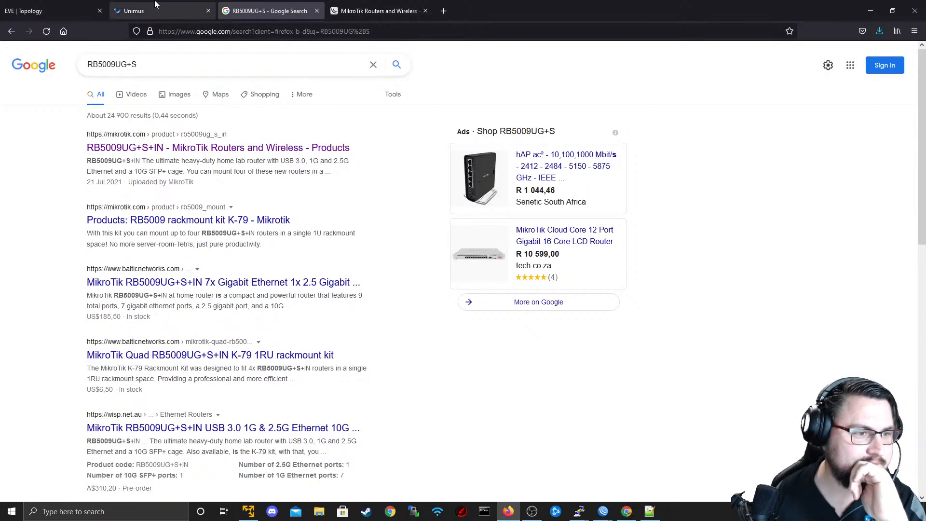
Switch from the browser to R5's console and log in with the admin account.
{"action": "left_click", "coordinate": [155, 6]}
{"action": "left_click", "coordinate": [87, 6]}
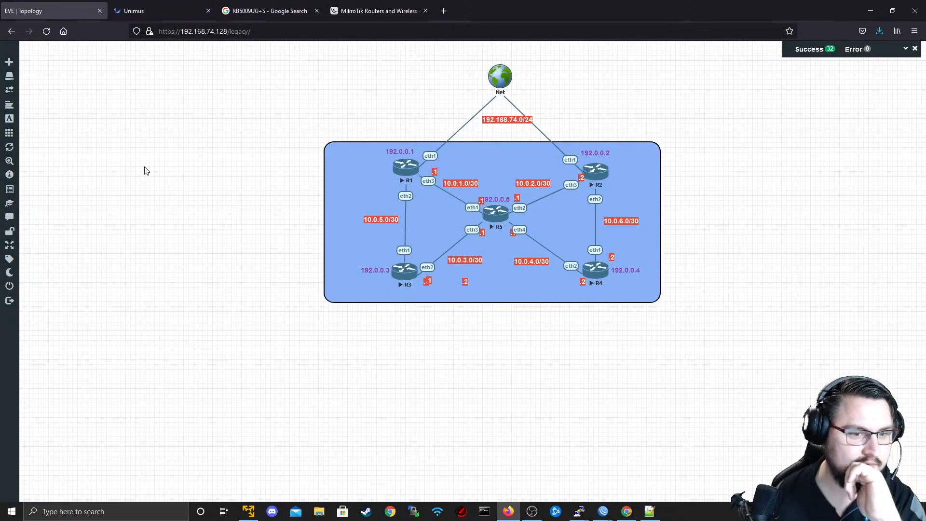
{"action": "key", "text": "alt+Tab"}
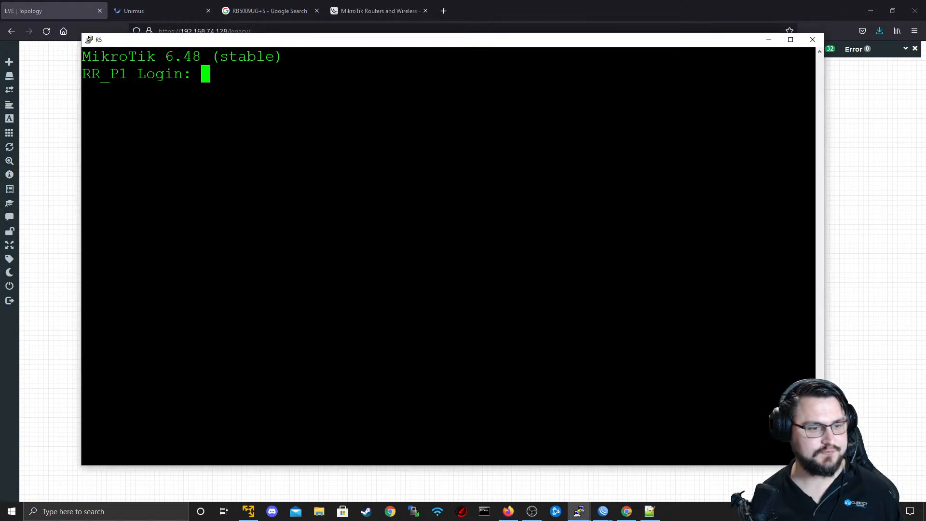
{"action": "key", "text": "alt+Tab"}
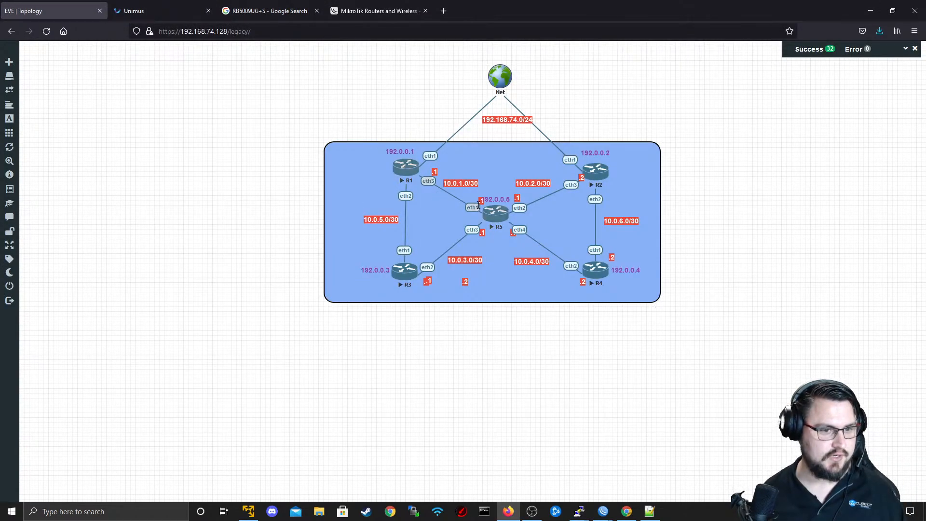
{"action": "key", "text": "alt+Tab"}
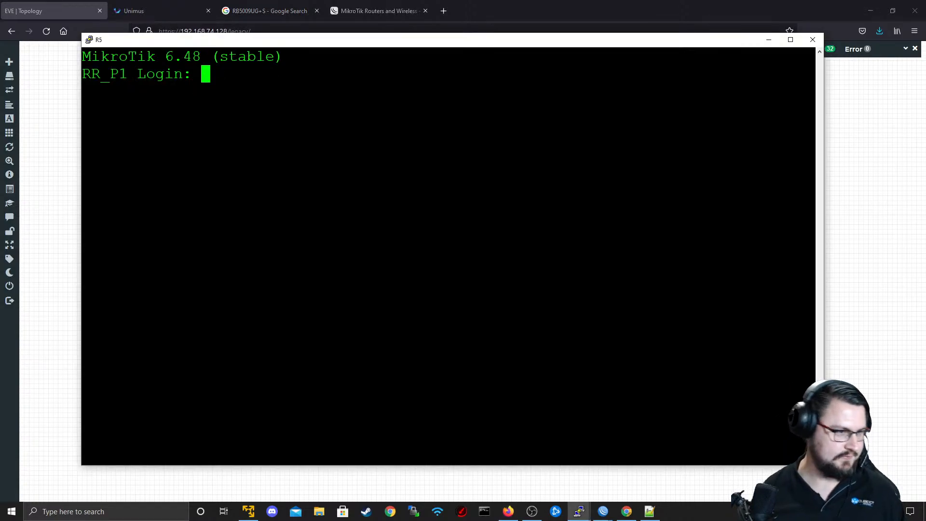
{"action": "type", "text": "admin"}
{"action": "key", "text": "Return"}
Run "system package update install" on R5 again to download the RouterOS update.
{"action": "key", "text": "Return"}
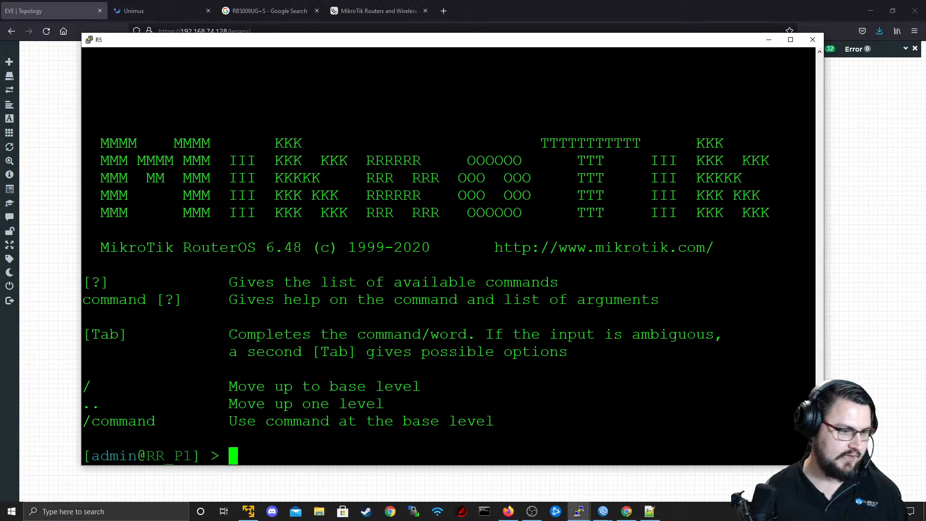
{"action": "key", "text": "Return"}
{"action": "key", "text": "Return"}
{"action": "key", "text": "Up"}
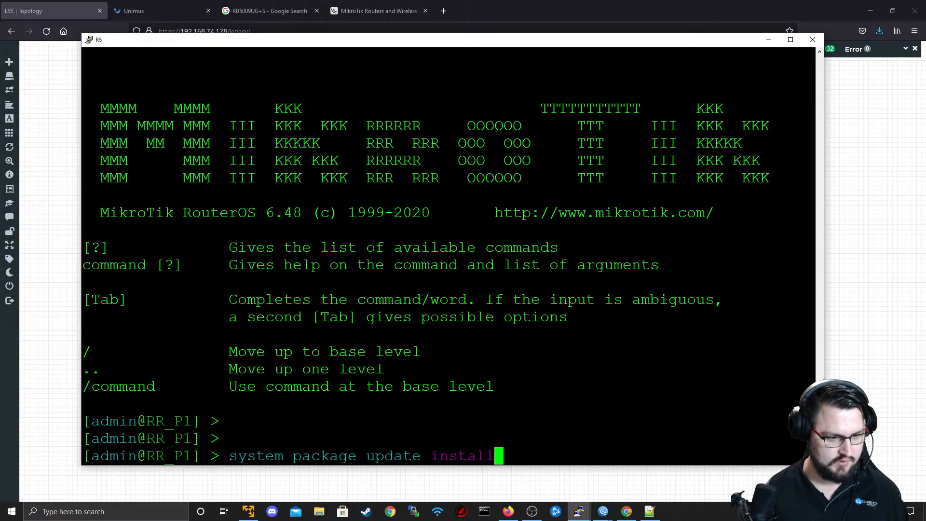
{"action": "key", "text": "Return"}
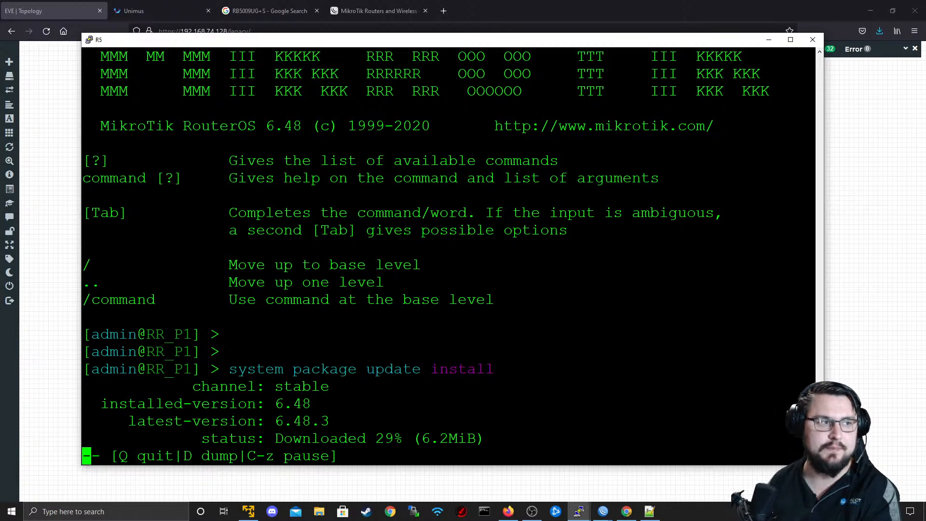
Switch to Unimus and examine the dashboard's session statistics and licence usage.
{"action": "left_click", "coordinate": [21, 2]}
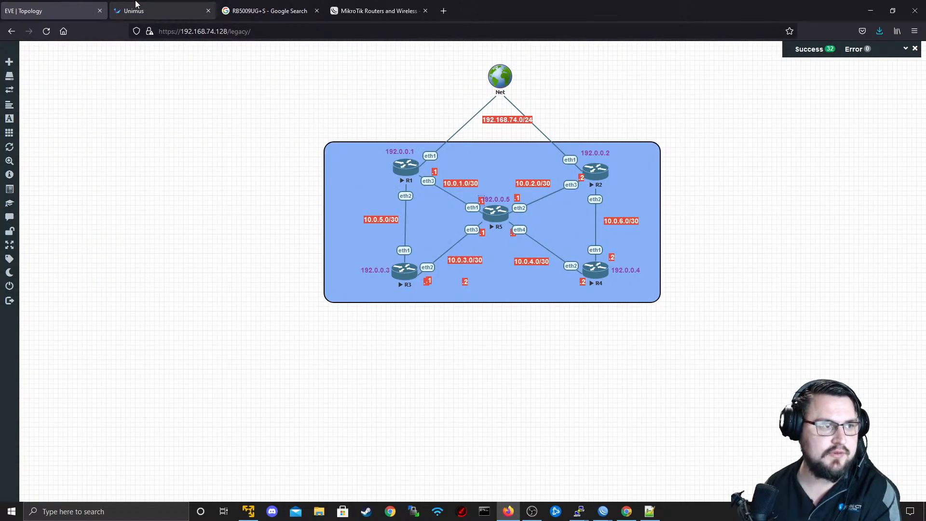
{"action": "left_click", "coordinate": [198, 8]}
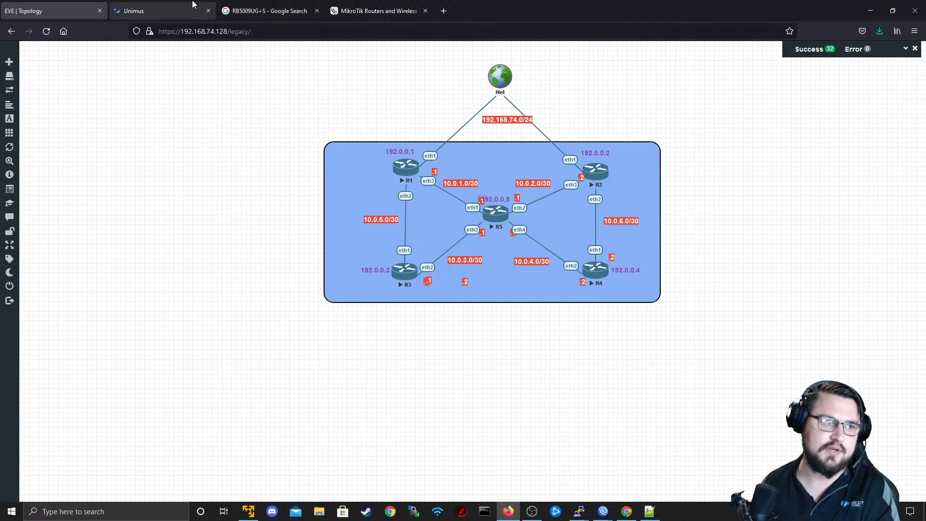
{"action": "left_click", "coordinate": [49, 118]}
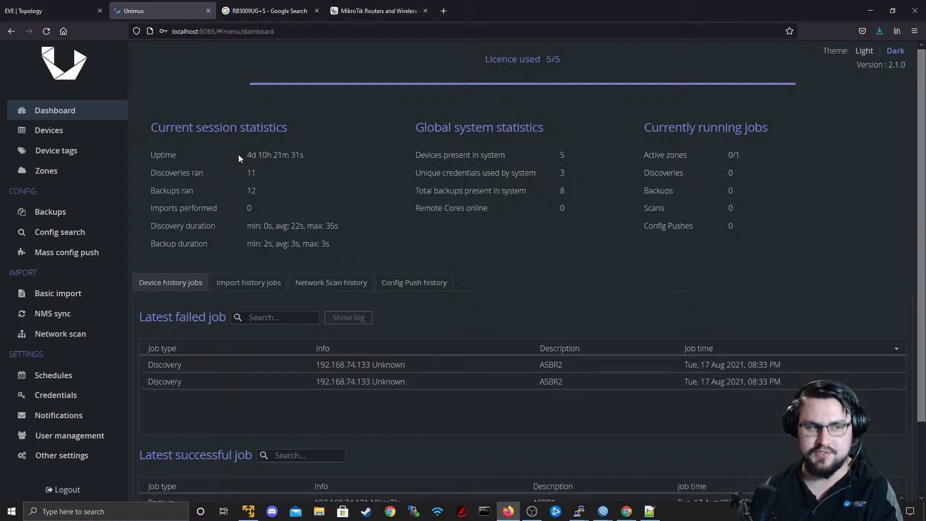
{"action": "left_click", "coordinate": [280, 160]}
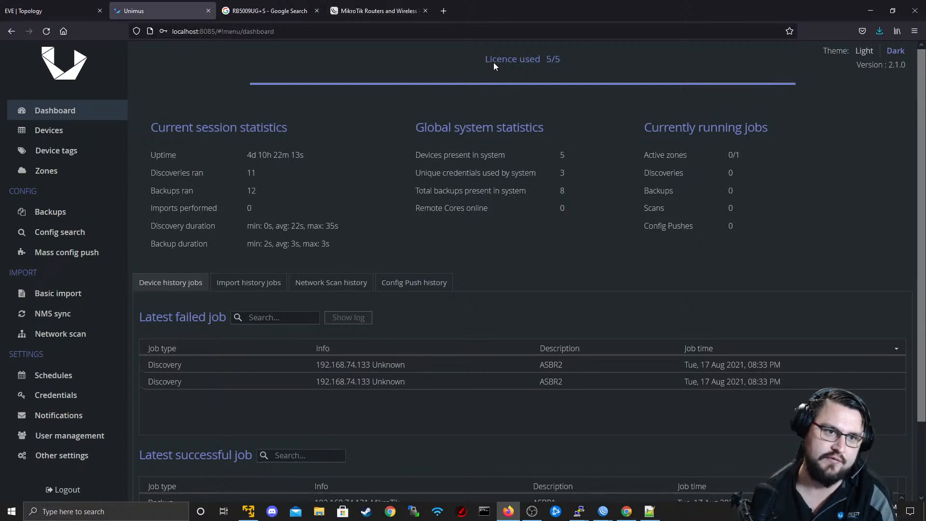
{"action": "left_click_drag", "start_coordinate": [494, 62], "coordinate": [475, 50]}
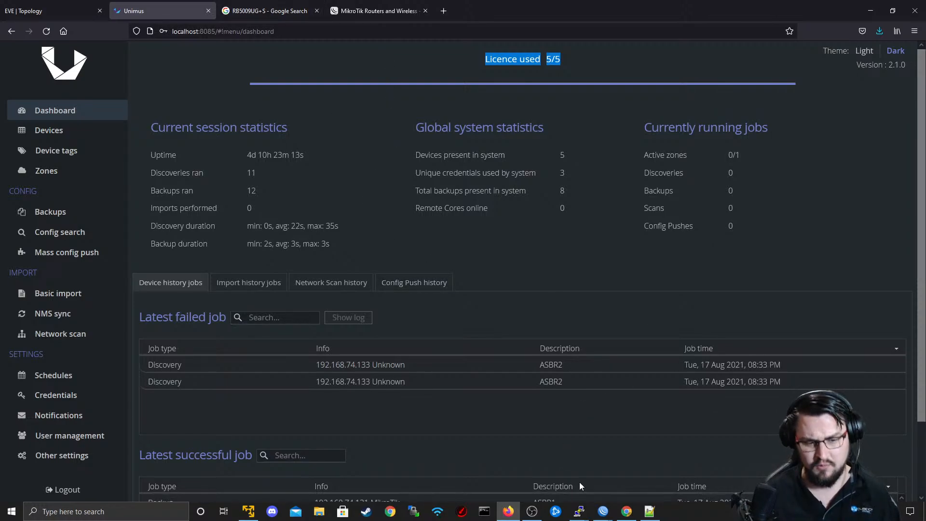
{"action": "left_click", "coordinate": [530, 512]}
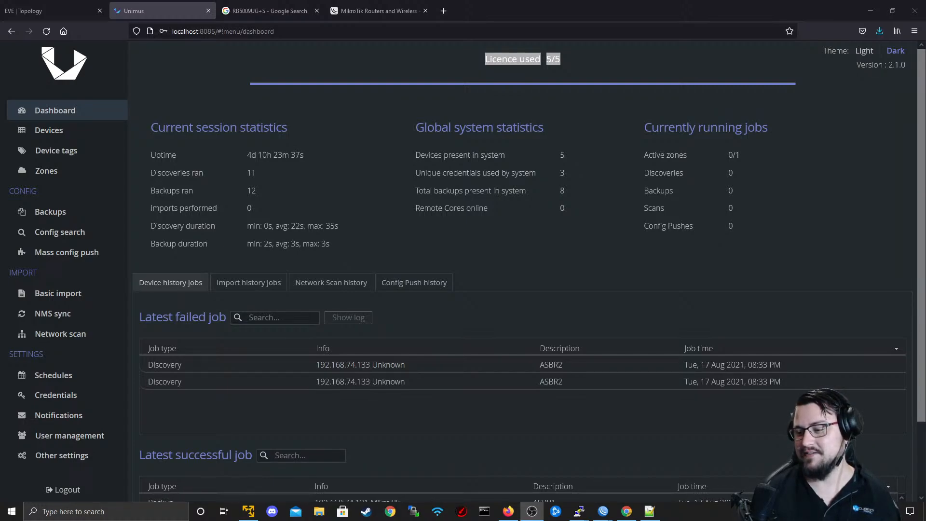
{"action": "key", "text": "alt+Tab"}
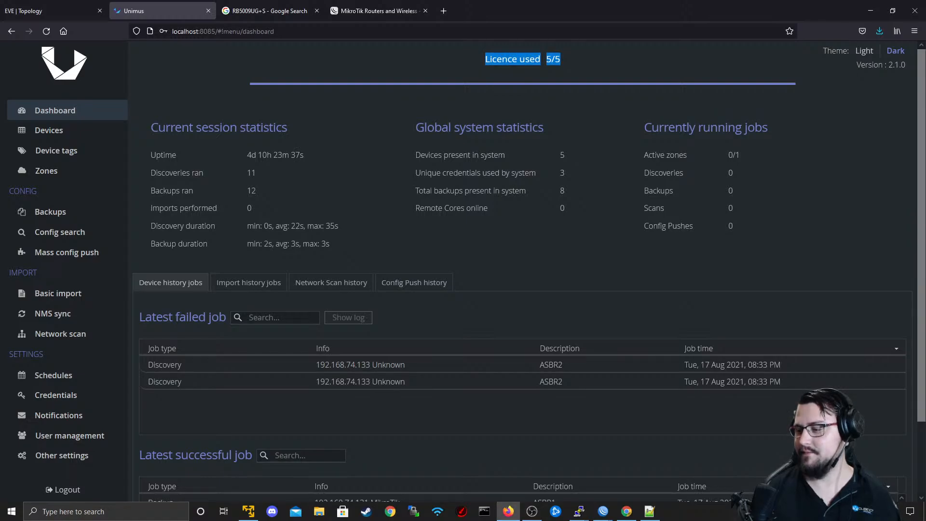
{"action": "key", "text": "alt+Tab"}
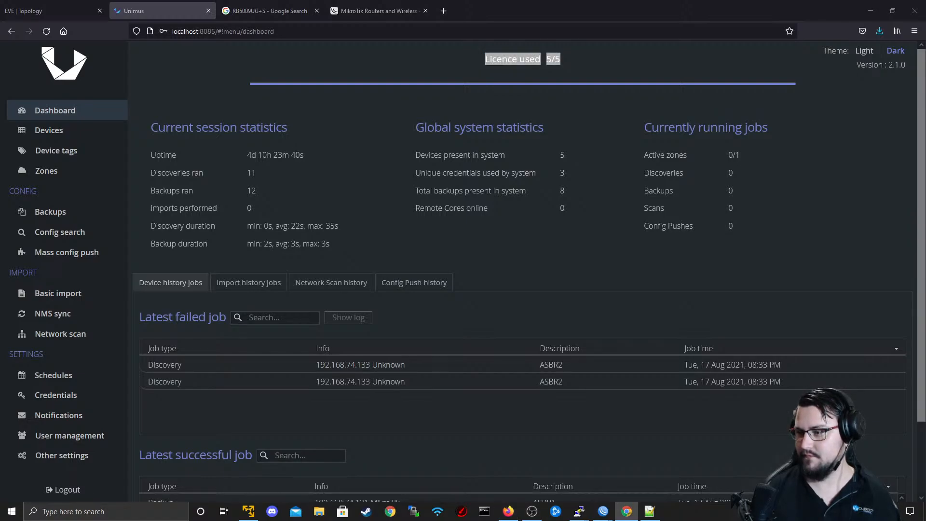